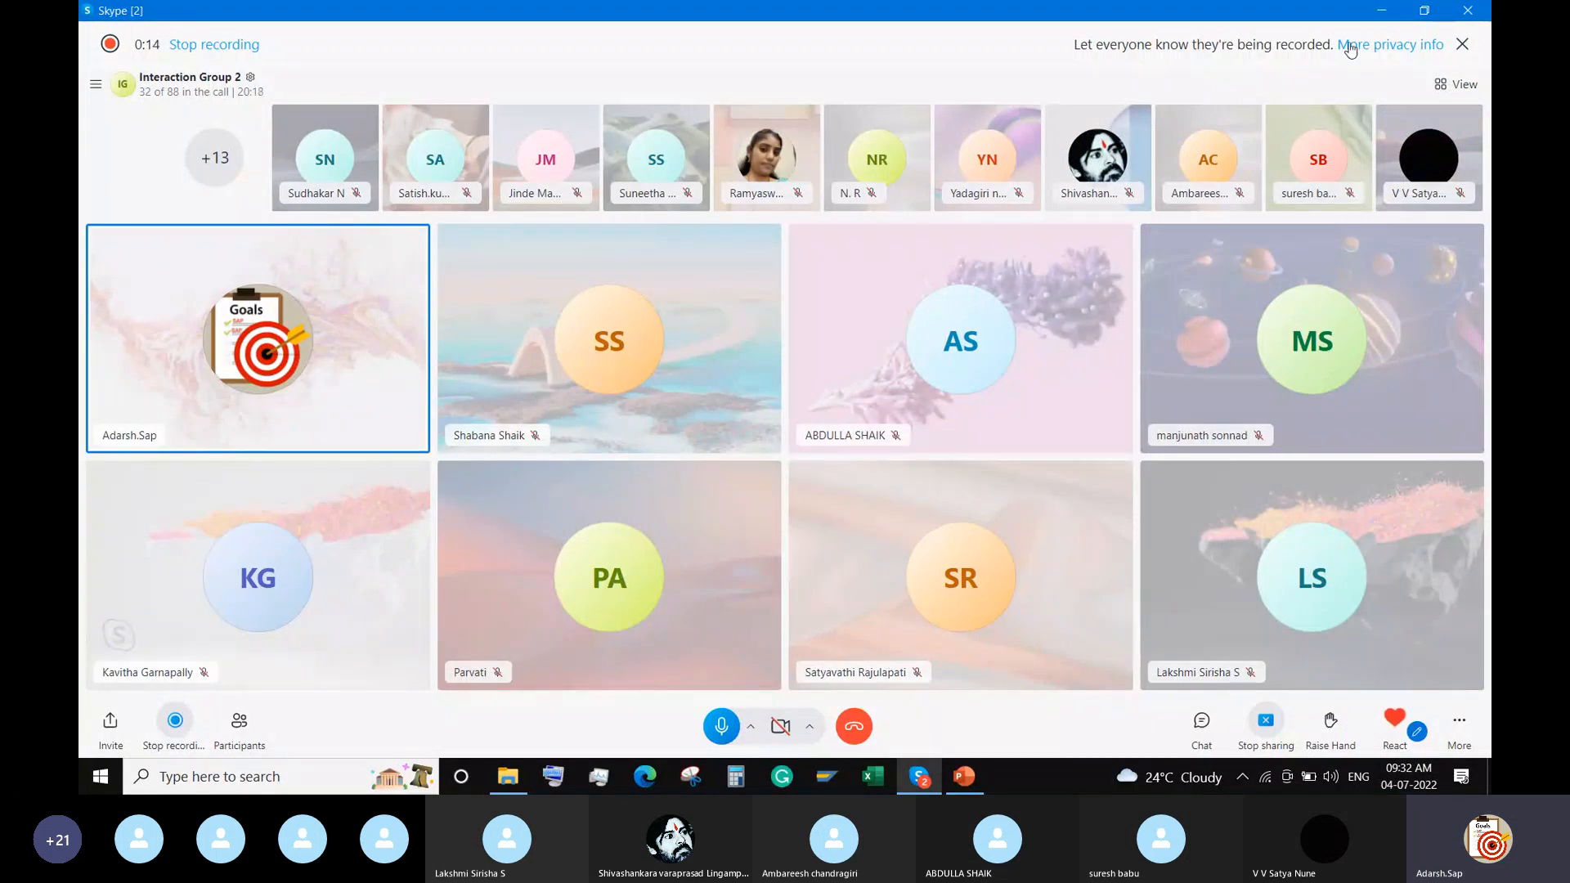
Minimize the call window, start the SAP ECC EHP7 shortcut from the desktop and log on with the account password
left_click(1380, 12)
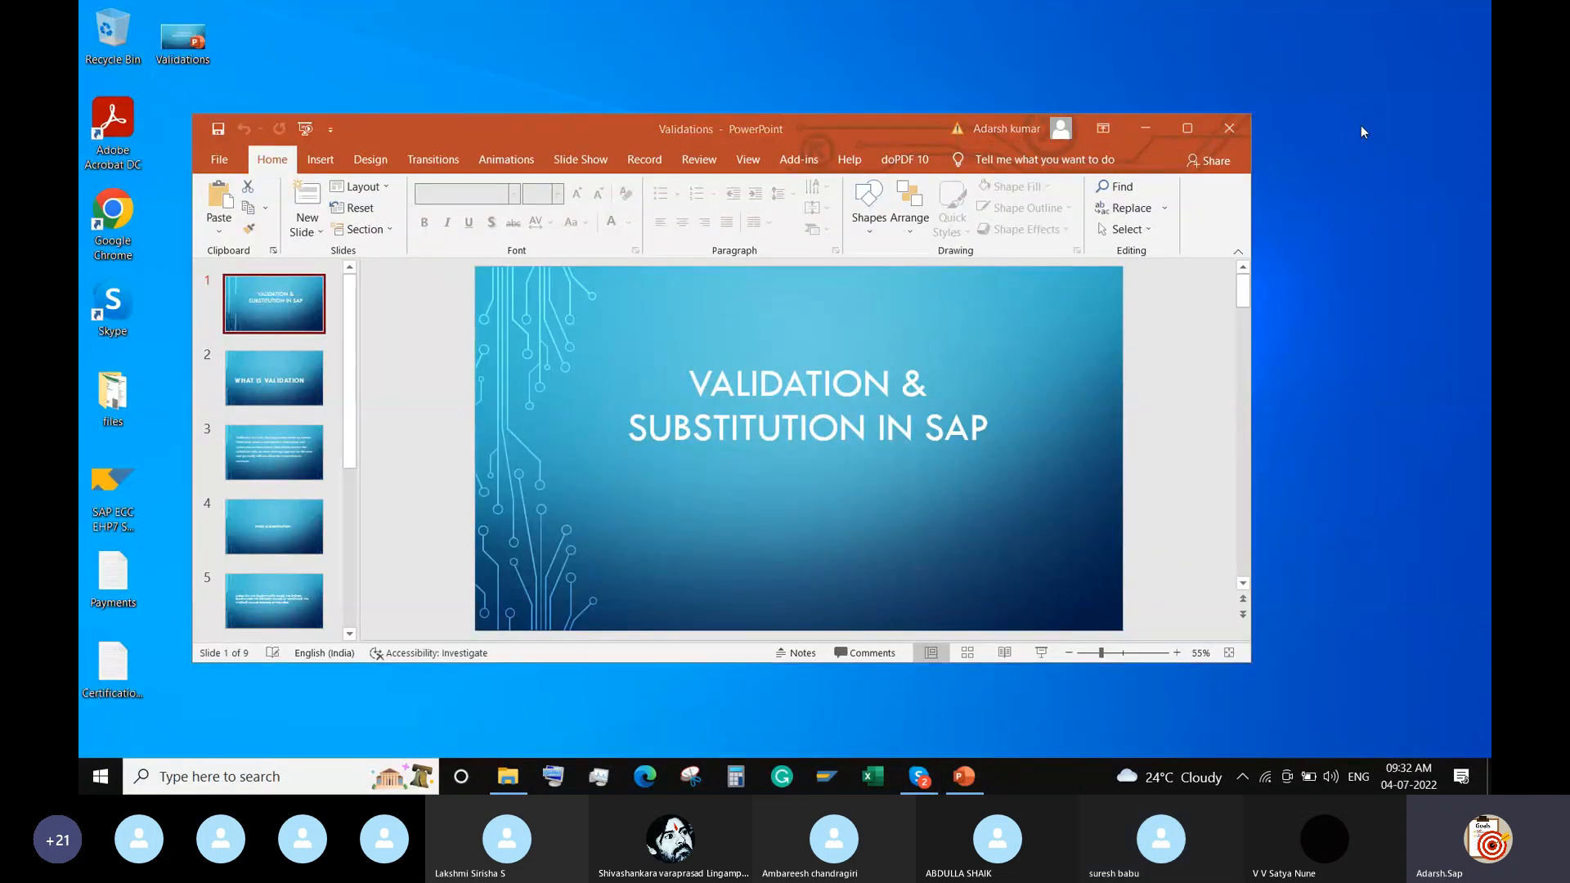
left_click_drag(505, 124, 653, 109)
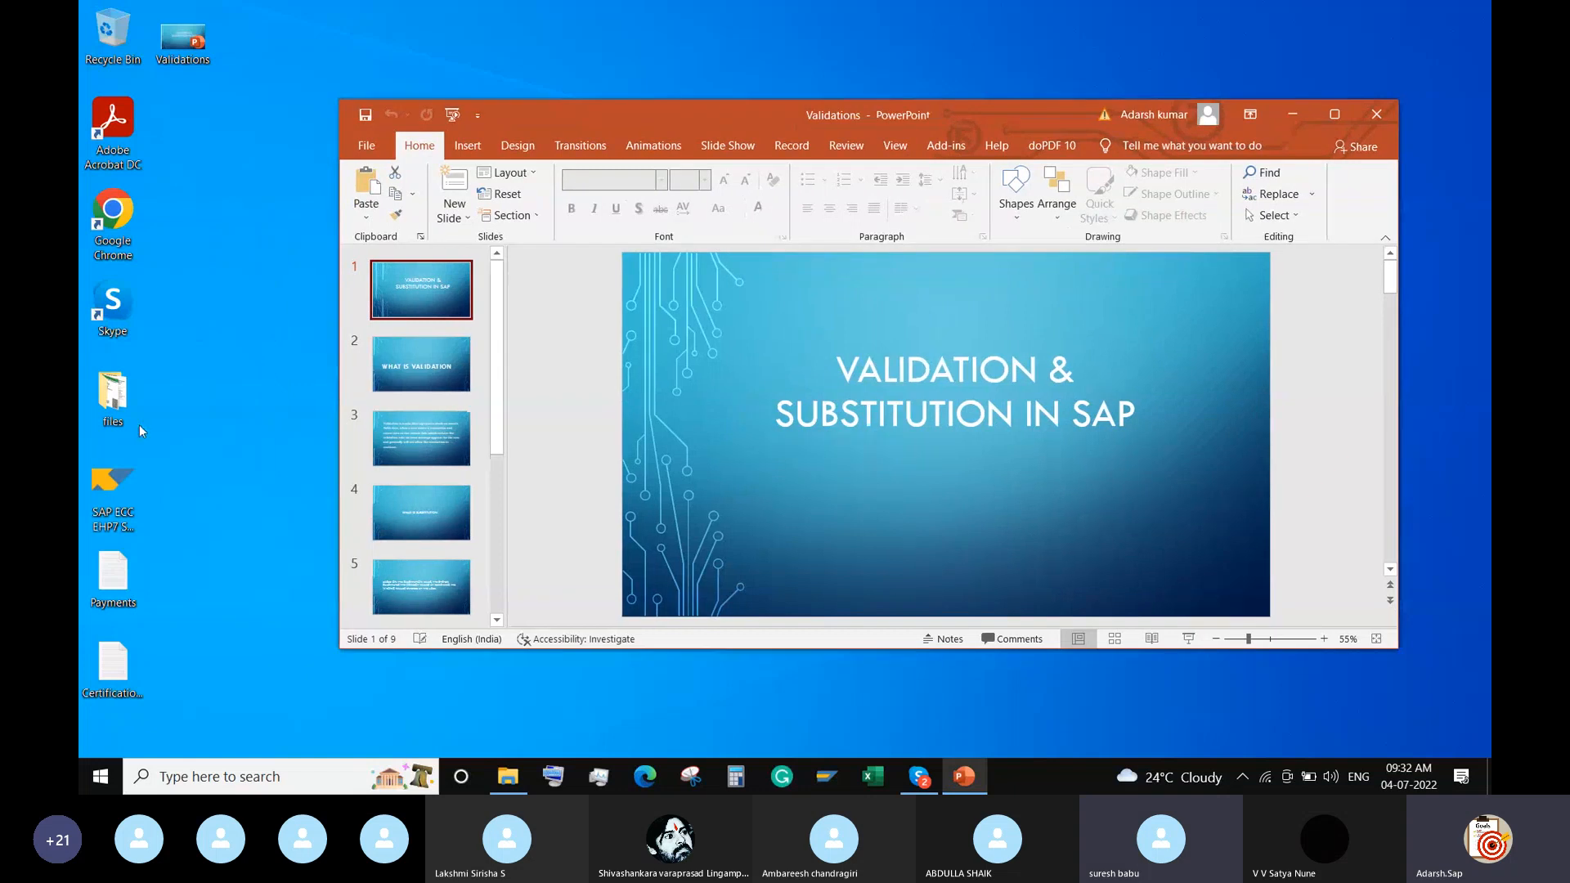
double_click(110, 482)
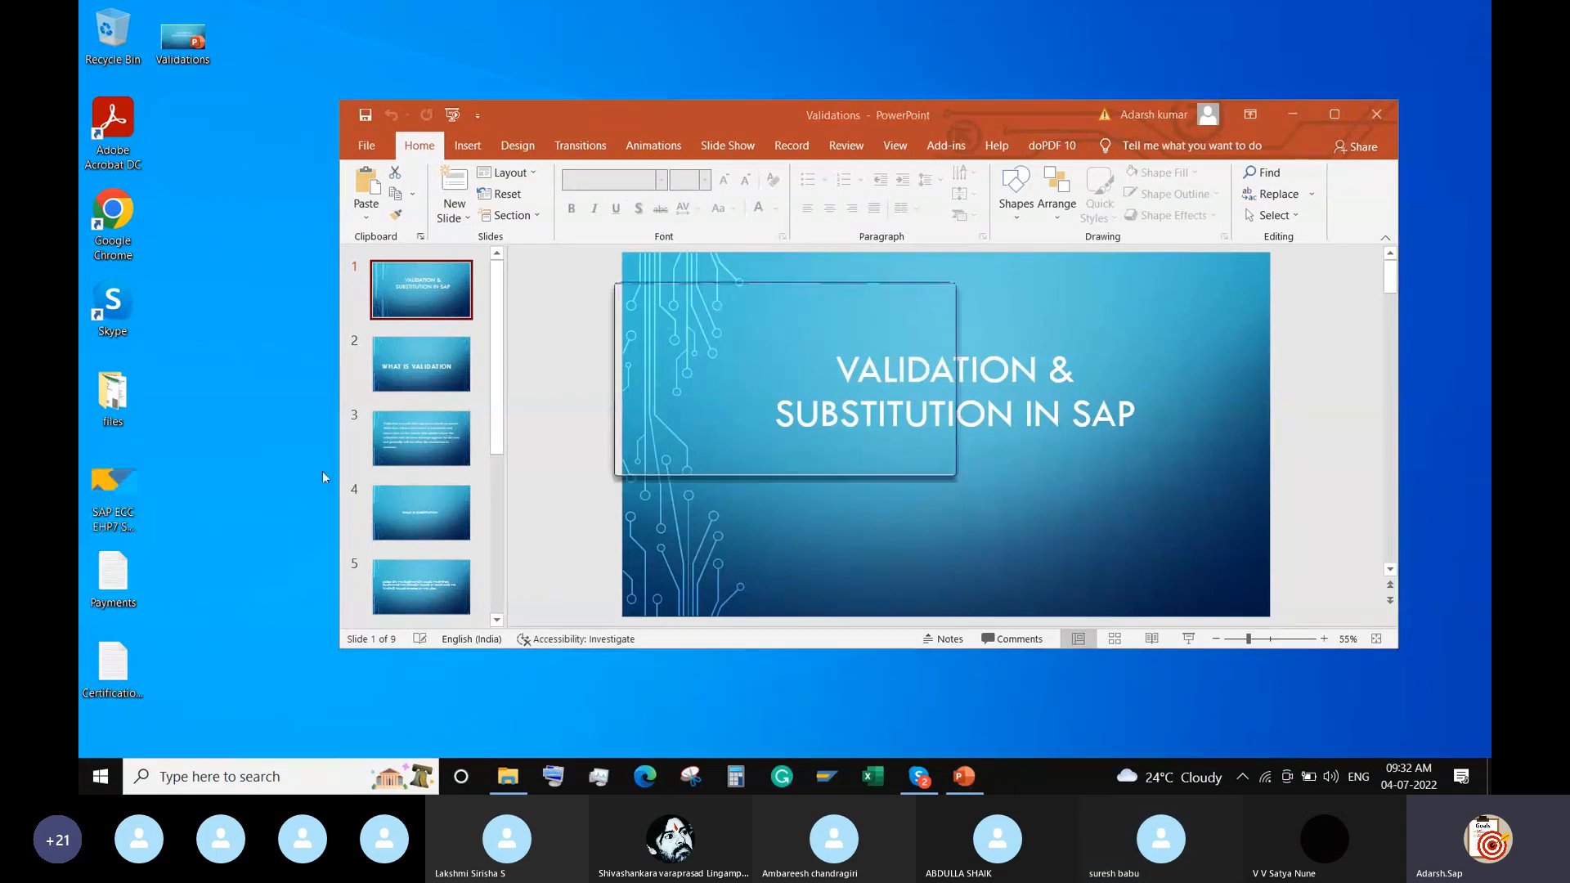
type("**")
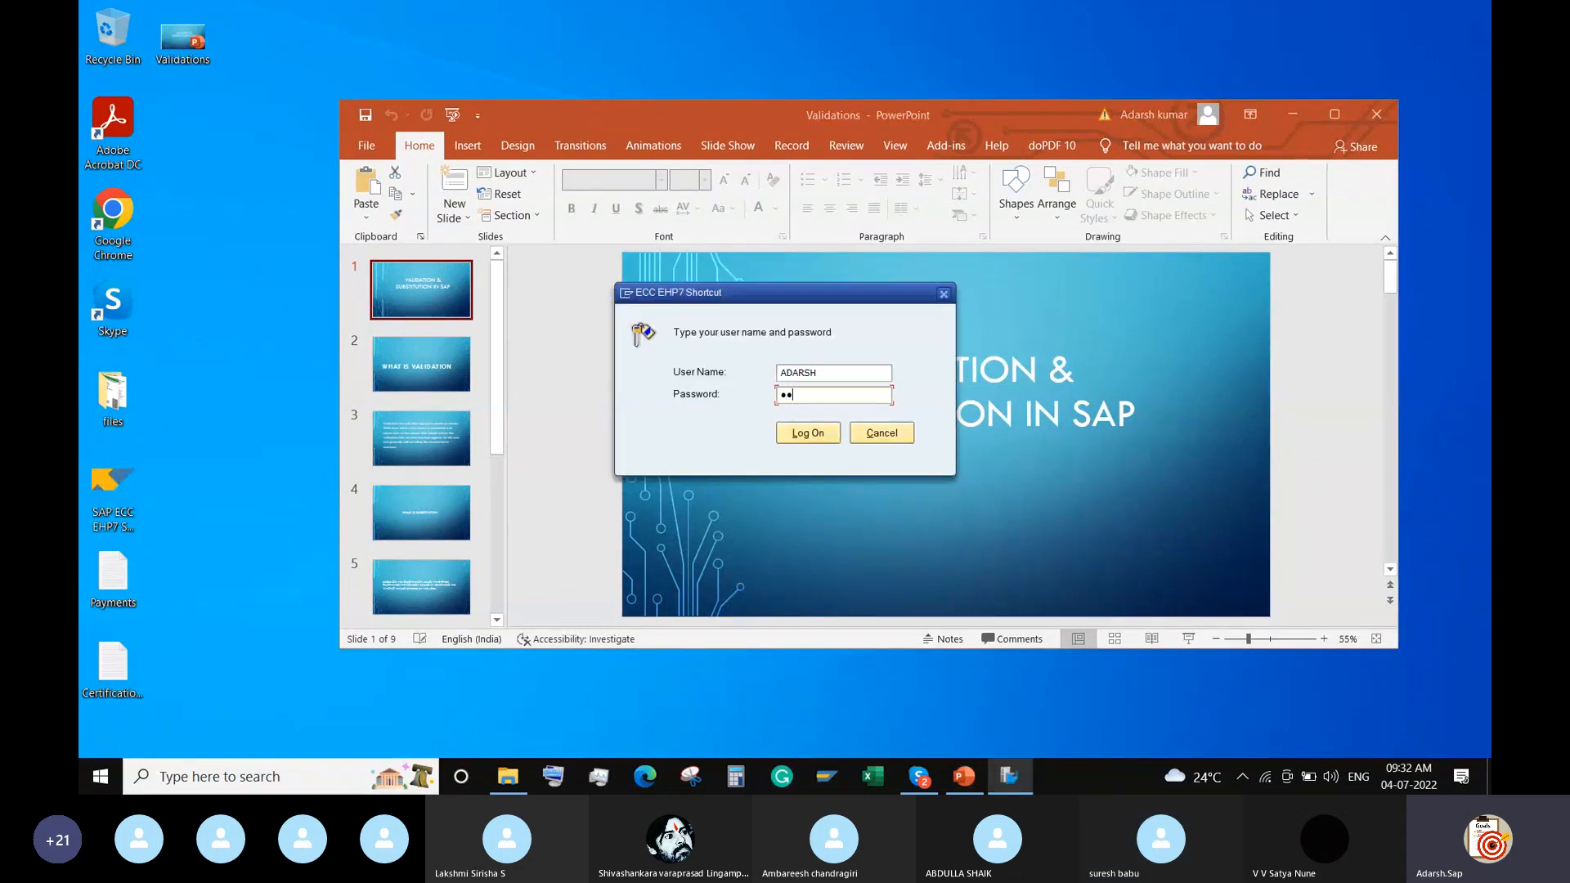
key("BackSpace")
key("BackSpace")
type("*******")
key("Return")
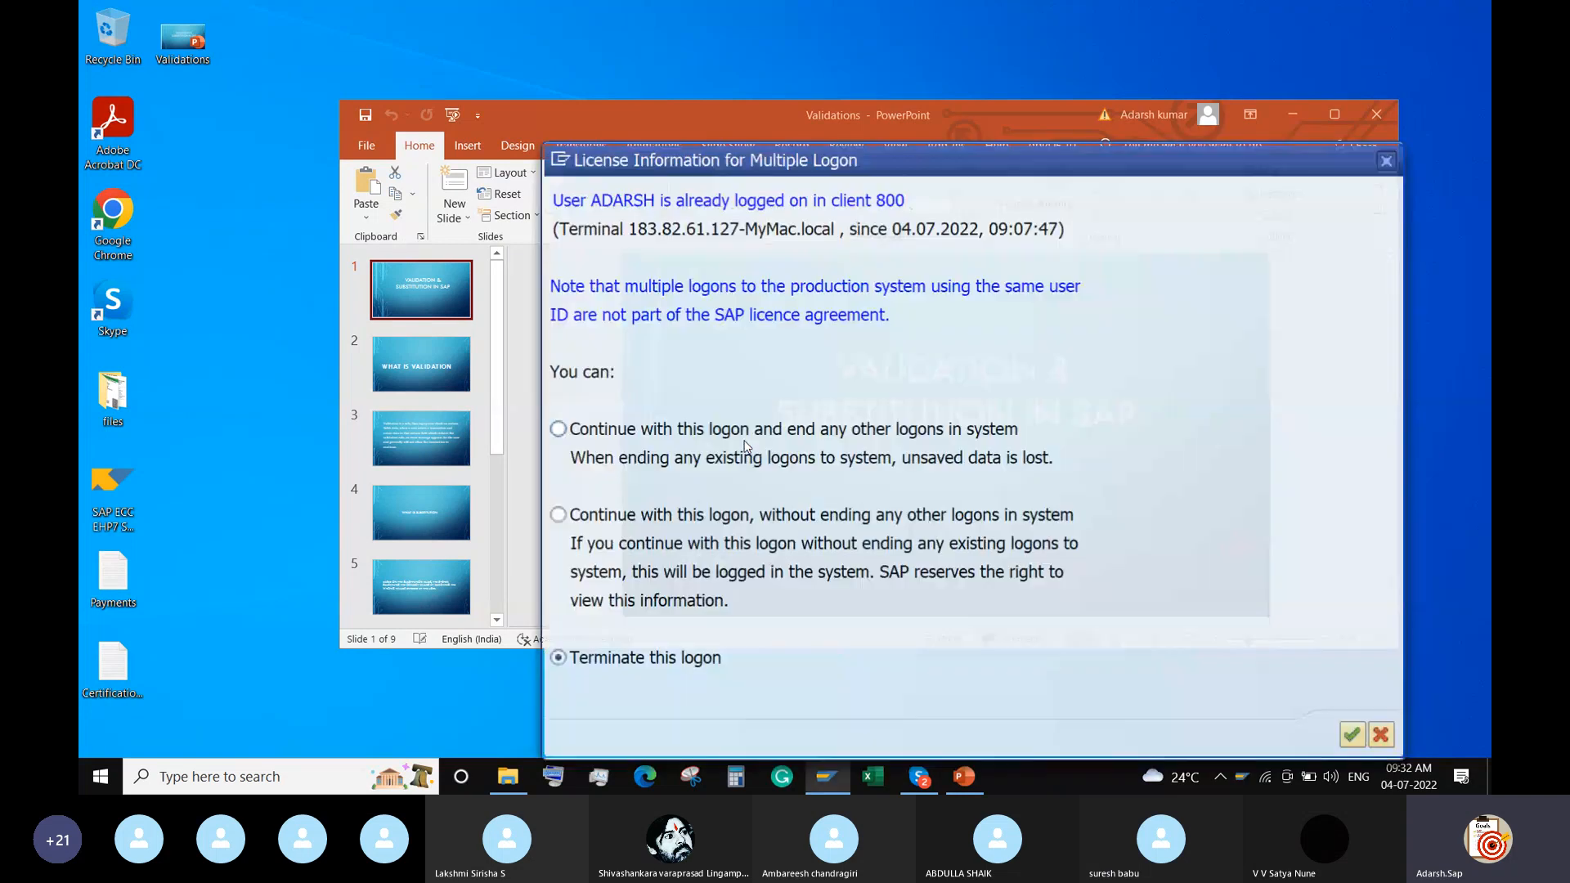
Choose to continue with this logon and end any other logons in the system
left_click(767, 426)
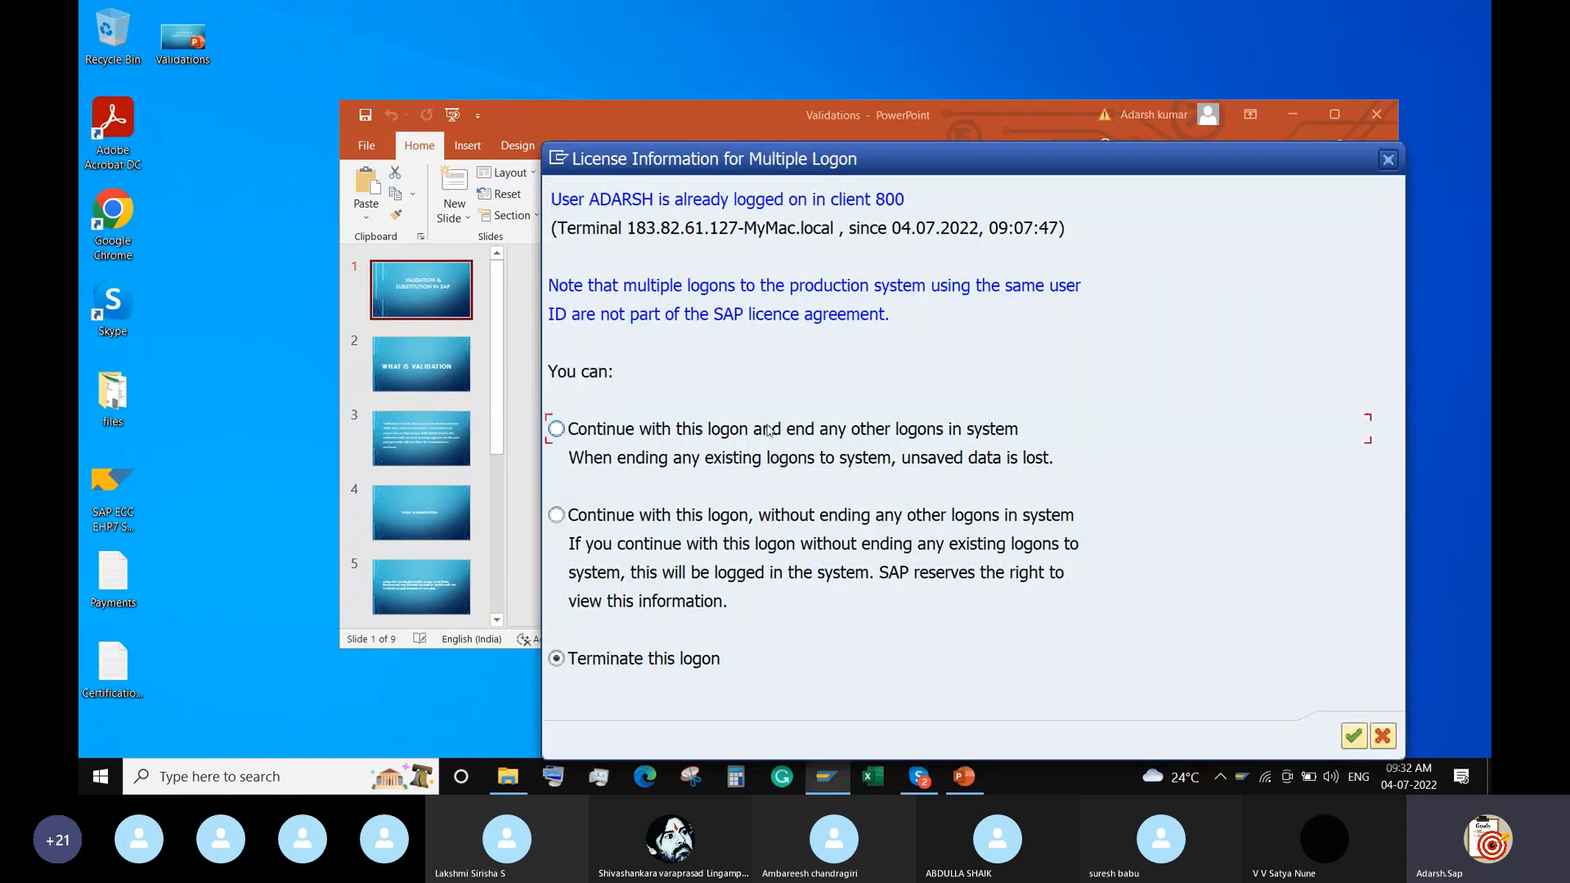
left_click(769, 429)
left_click(1356, 738)
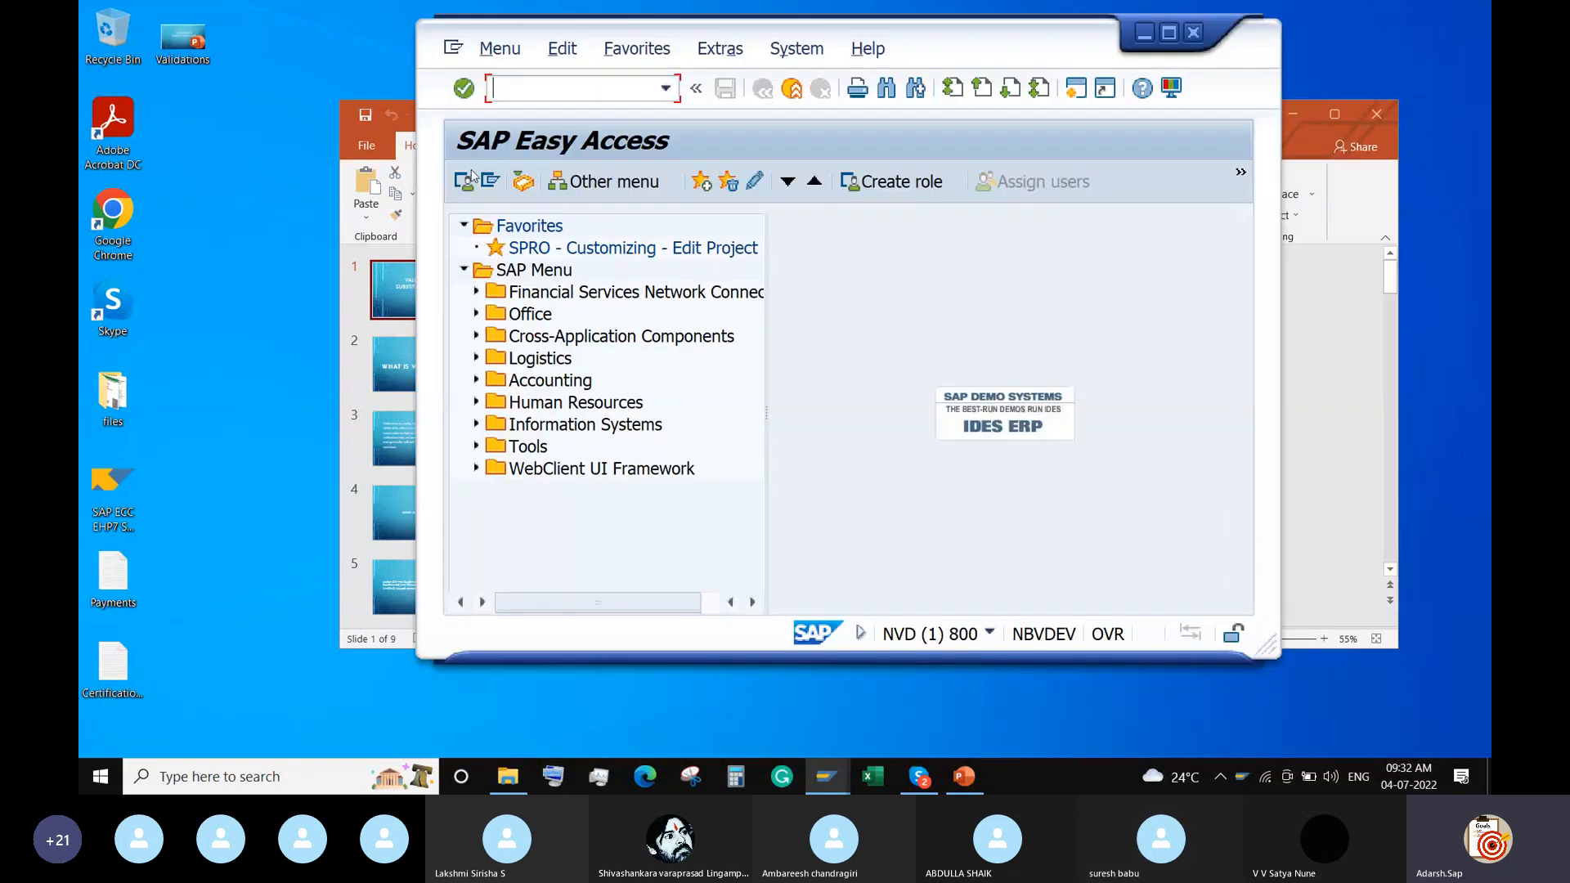
Switch to the Validations presentation in PowerPoint, show its slides up to the definition of validation and end the slide show
left_click(379, 284)
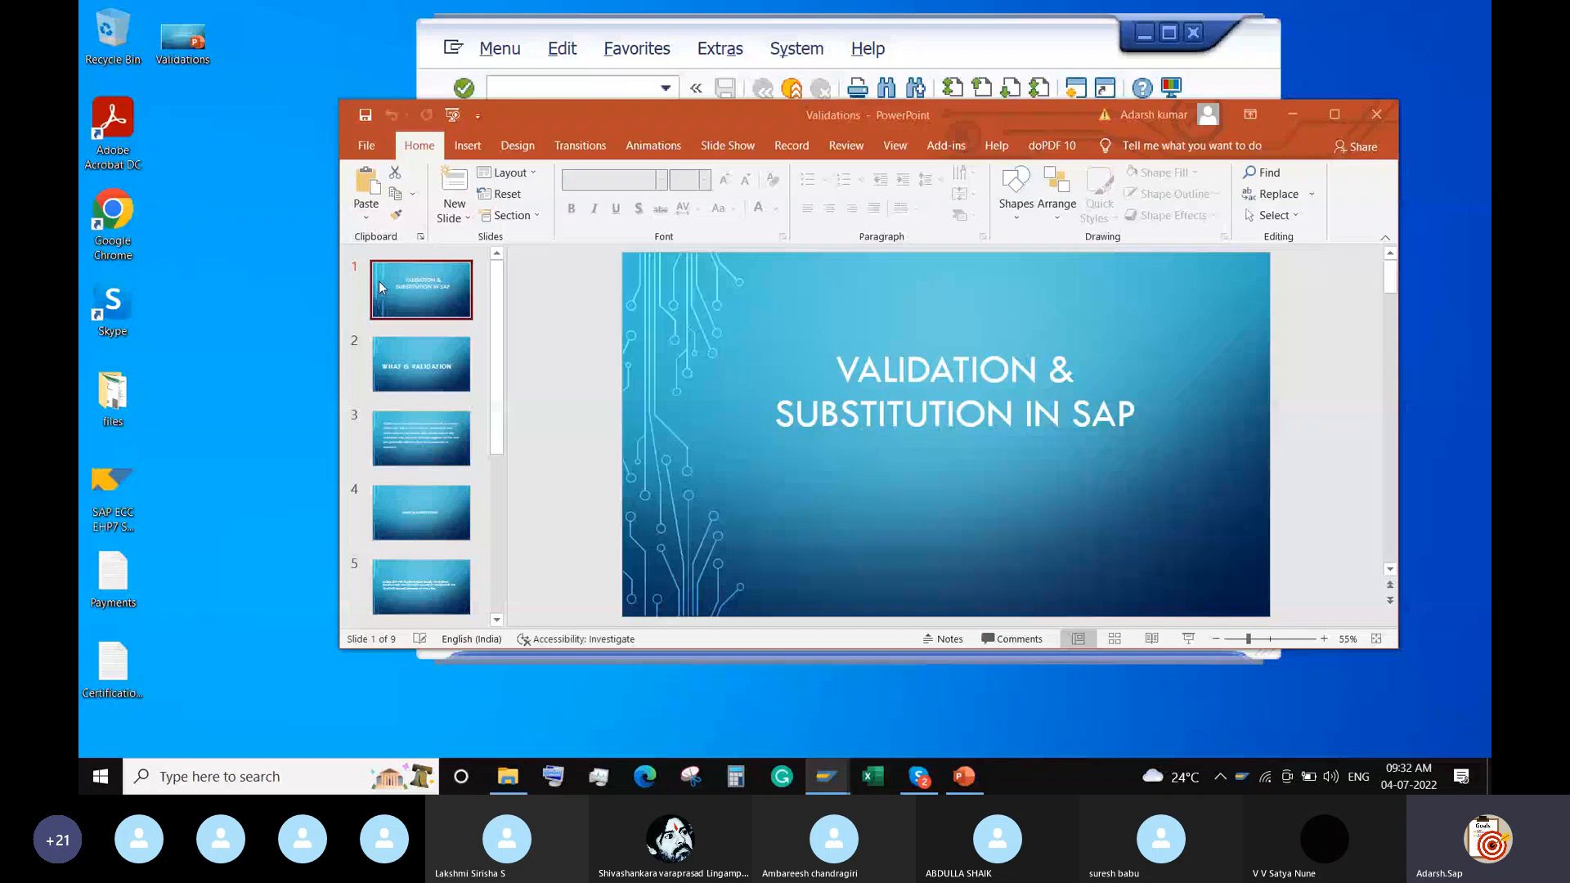
key("F5")
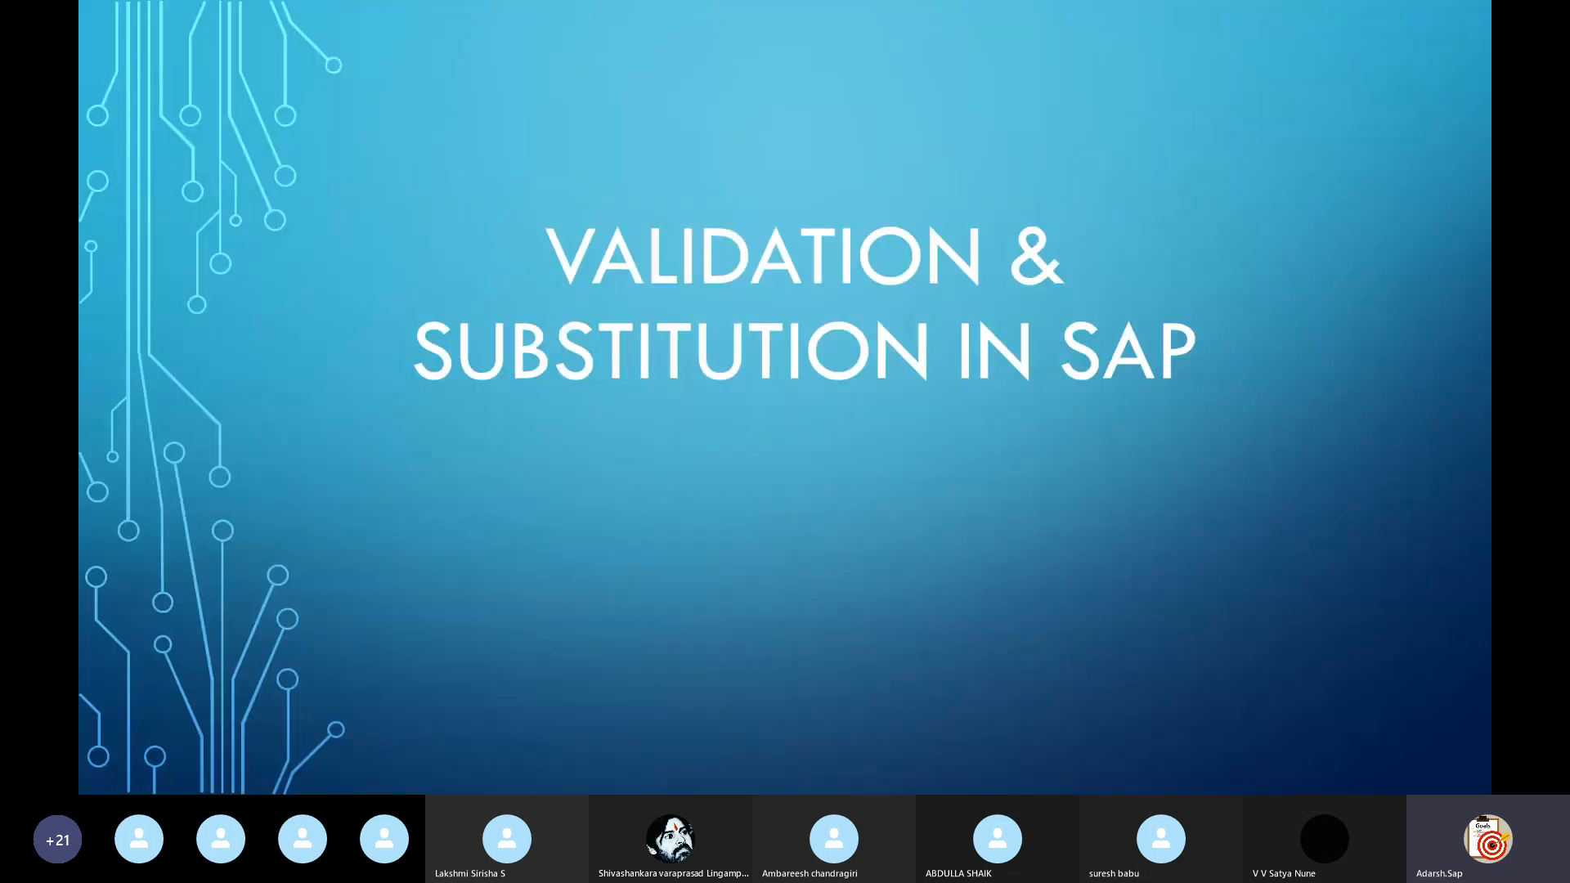
key("Right")
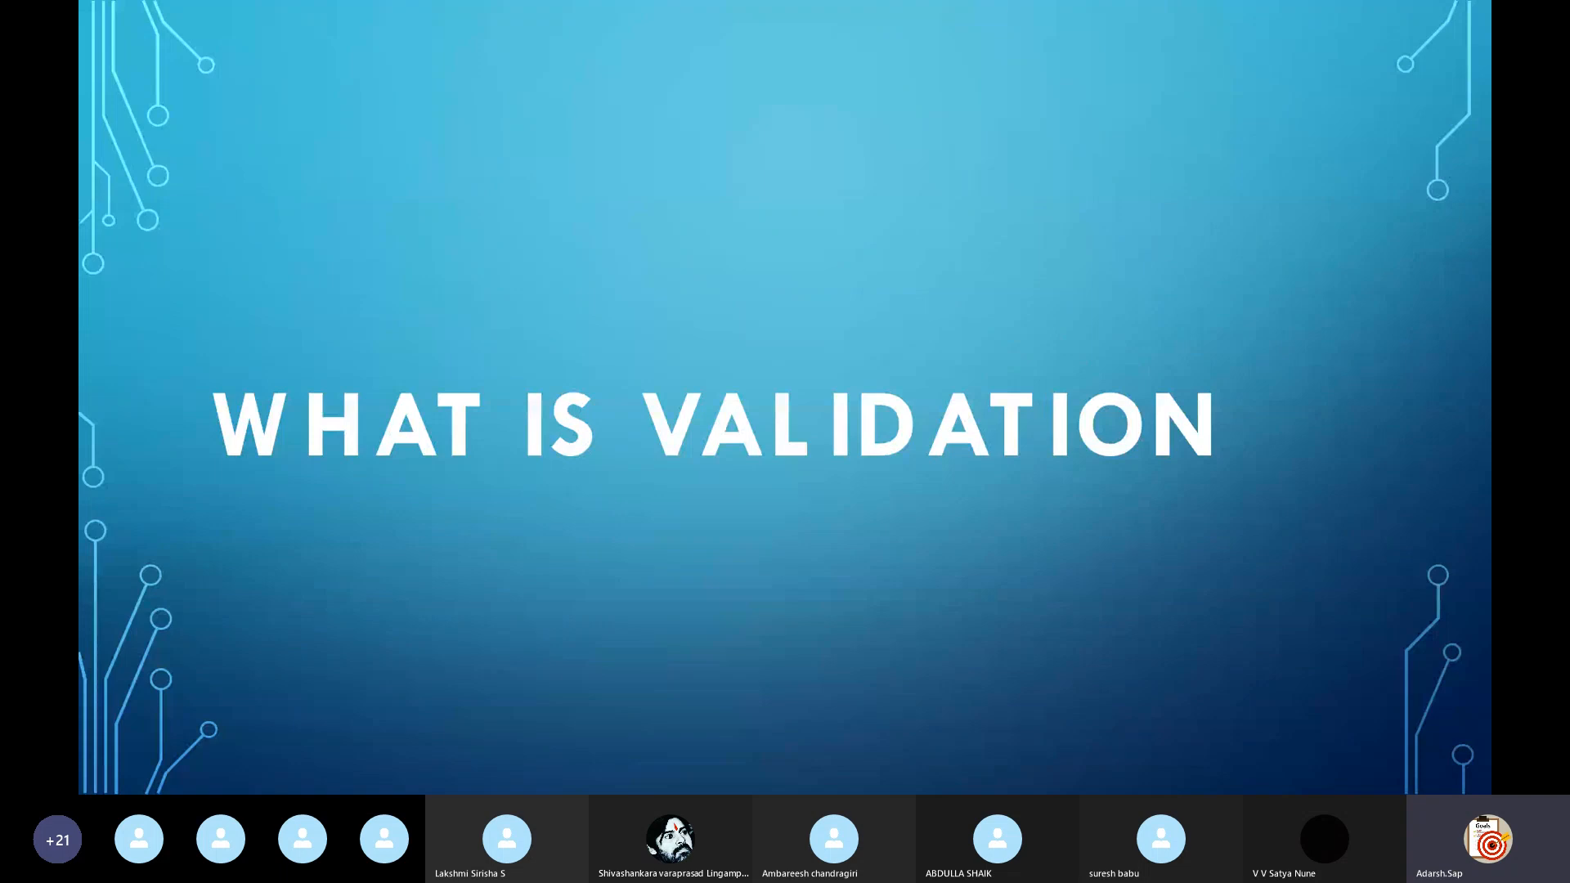
key("Right")
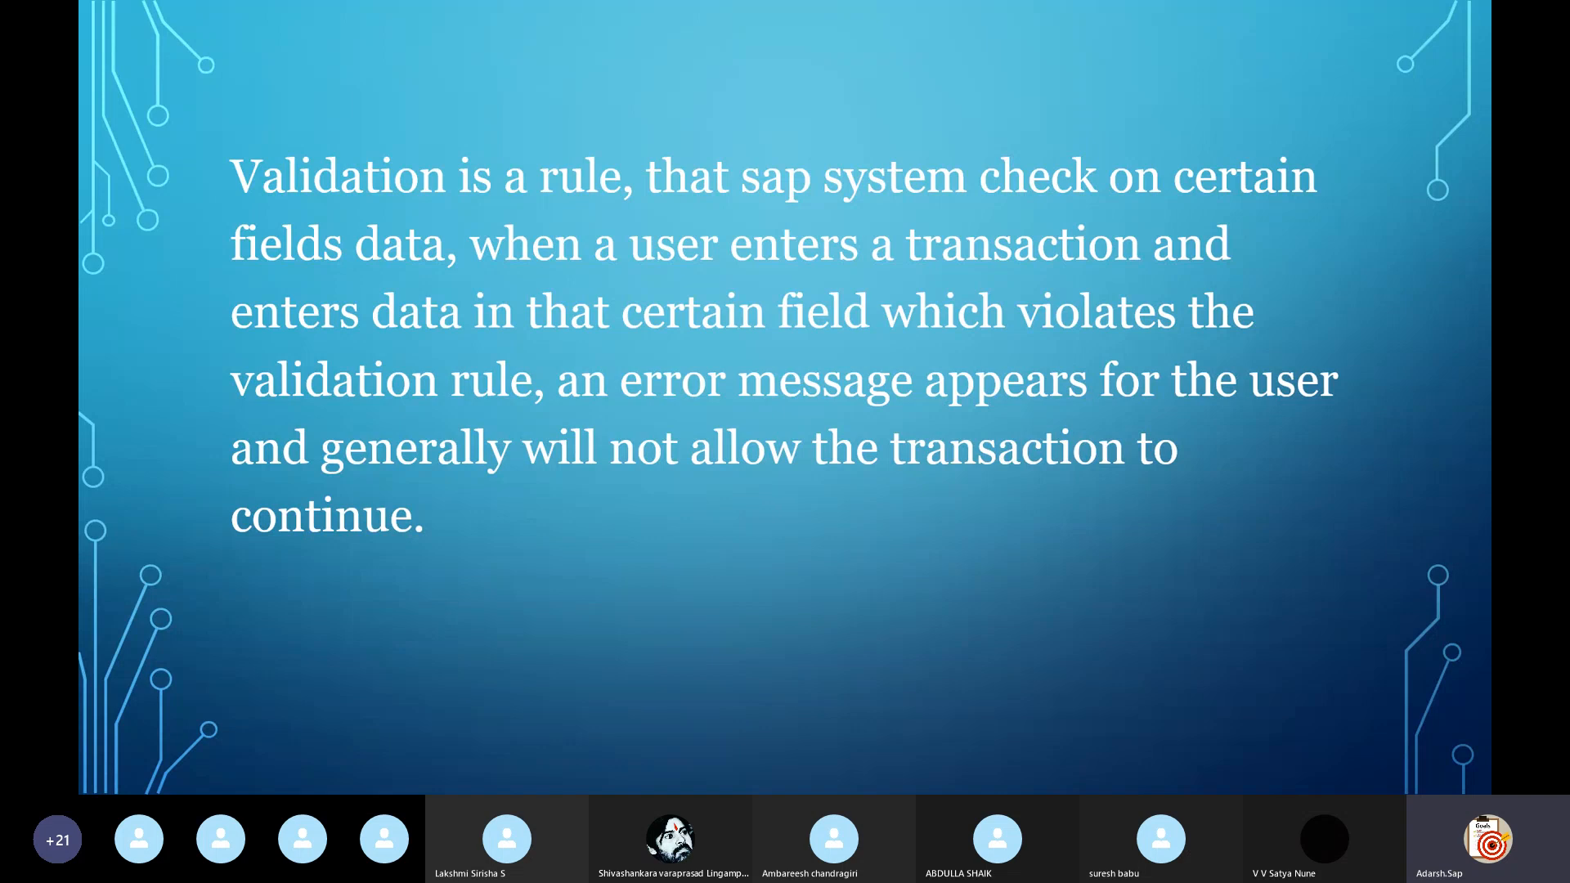
key("Escape")
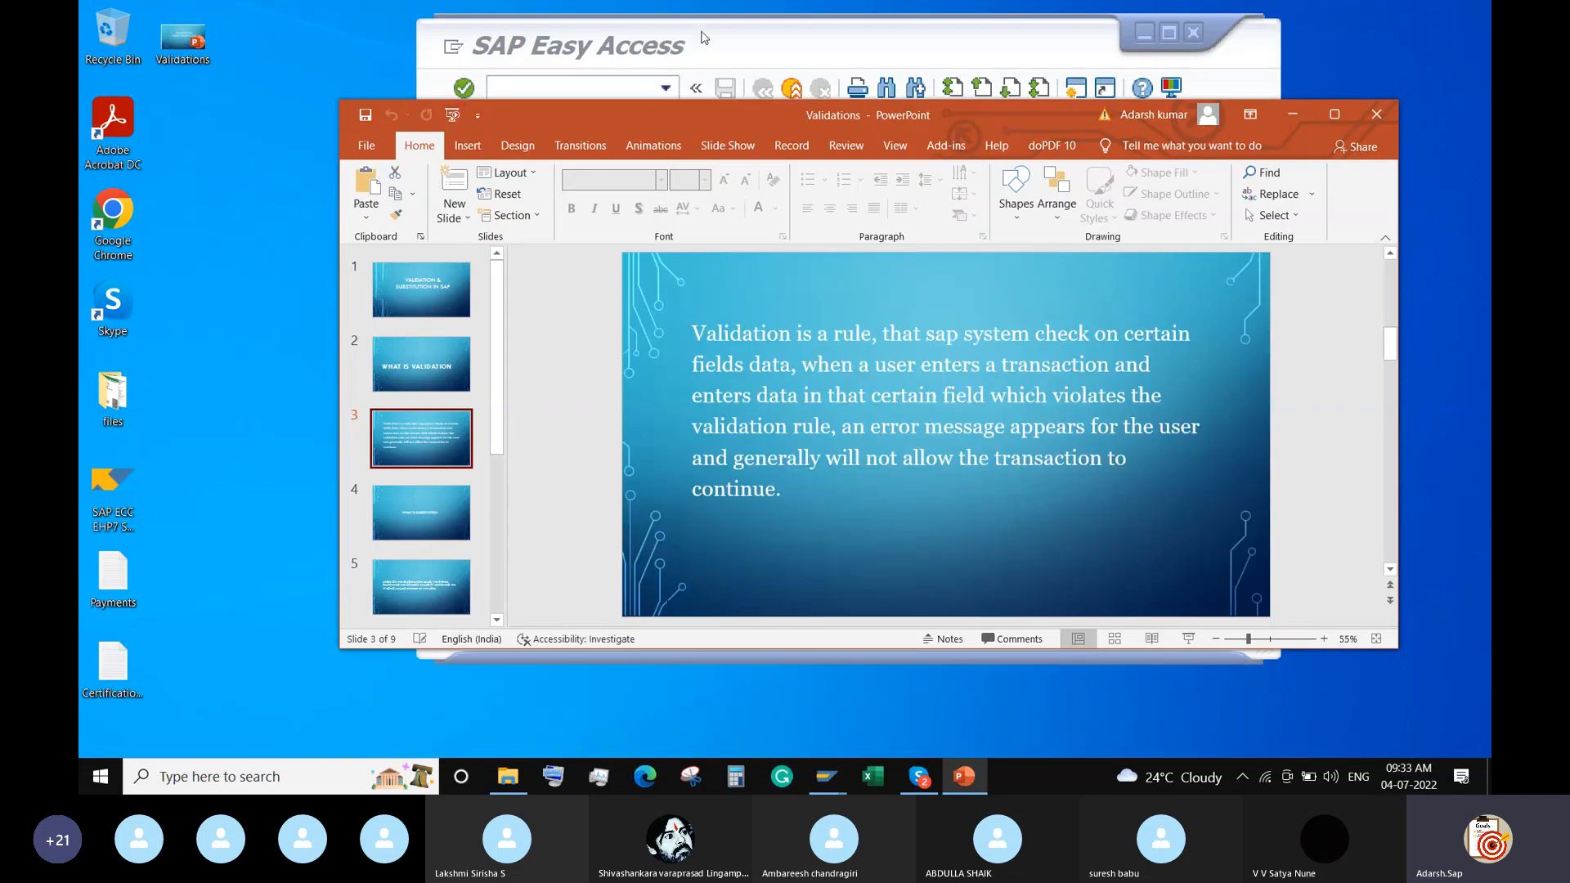
Switch to the SAP Easy Access window and open transaction FB01 for posting a document
left_click(703, 38)
left_click(719, 48)
left_click(575, 90)
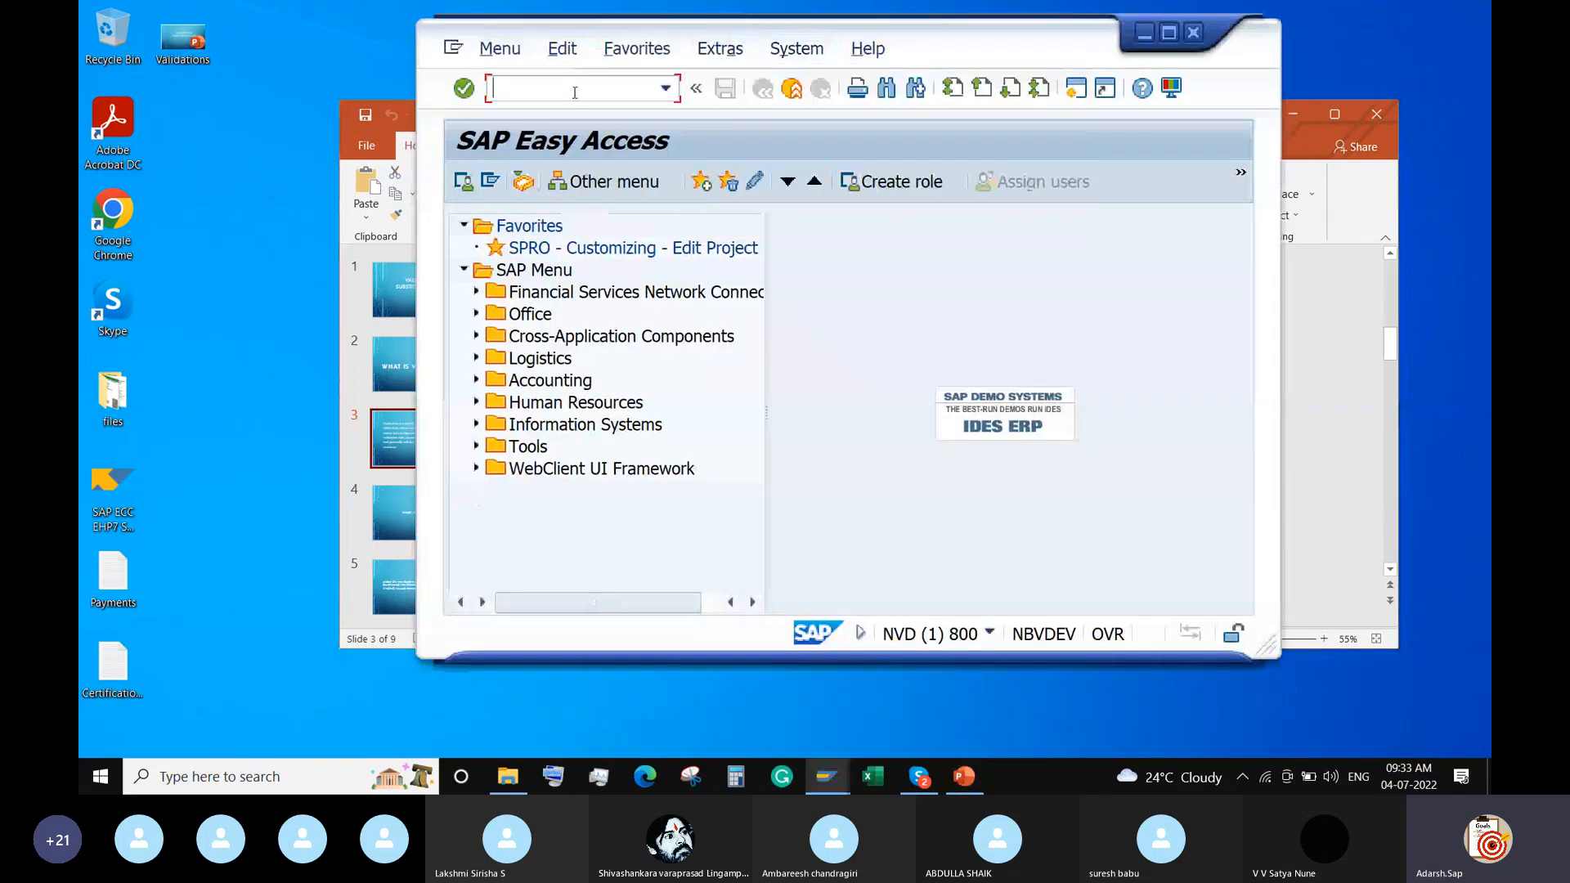
type("FB1")
key("BackSpace")
type("01")
key("Return")
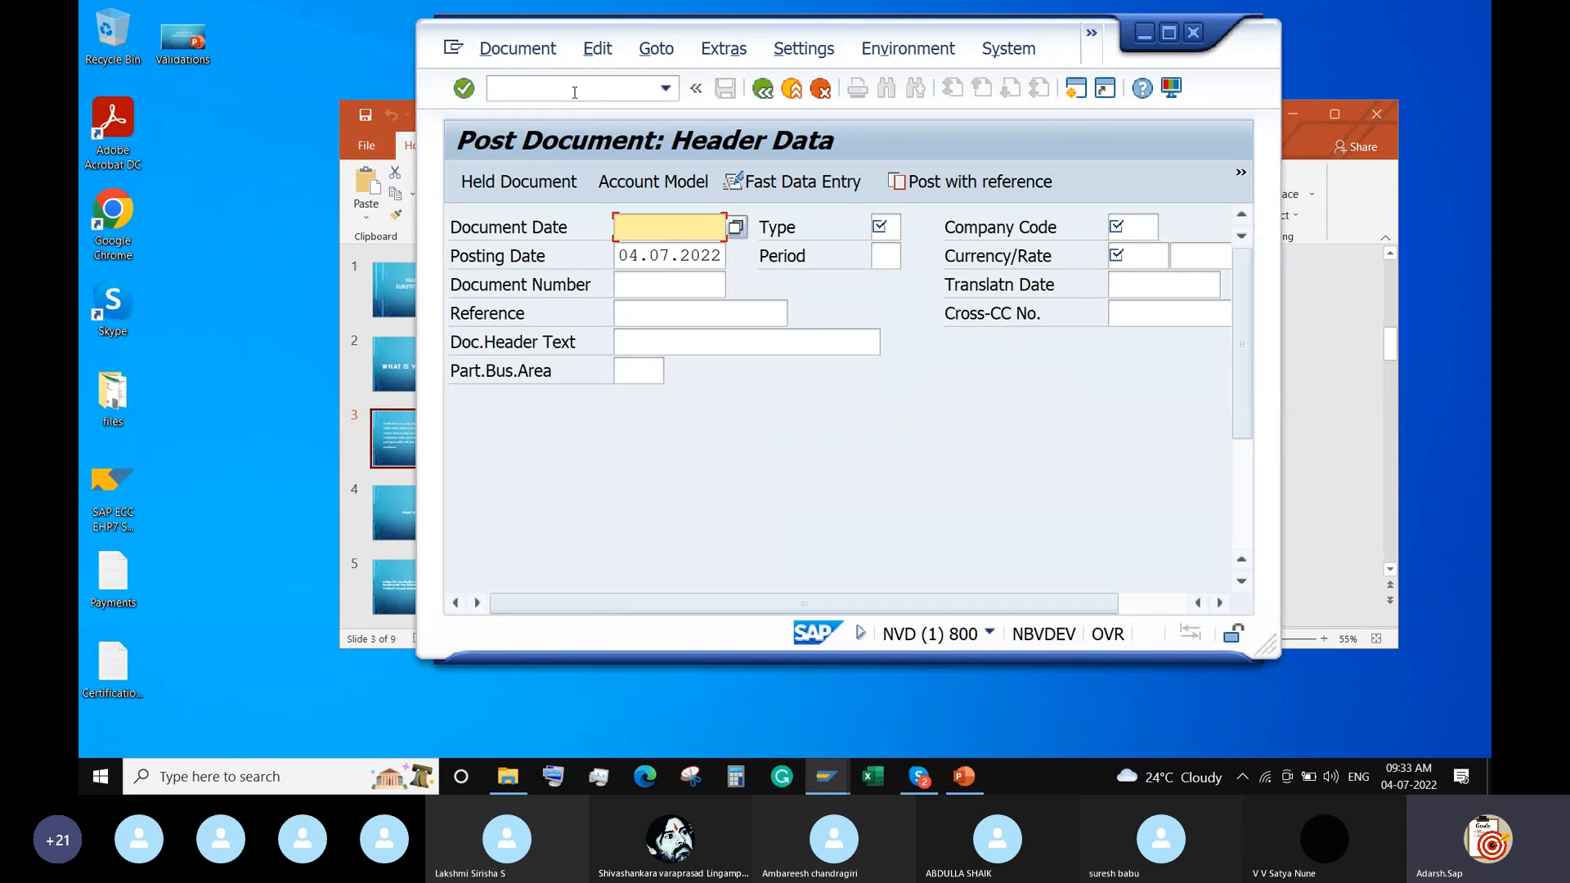
Visit the Reference and Doc.Header Text fields of the document header and maximize the SAP window
left_click(659, 316)
left_click(665, 350)
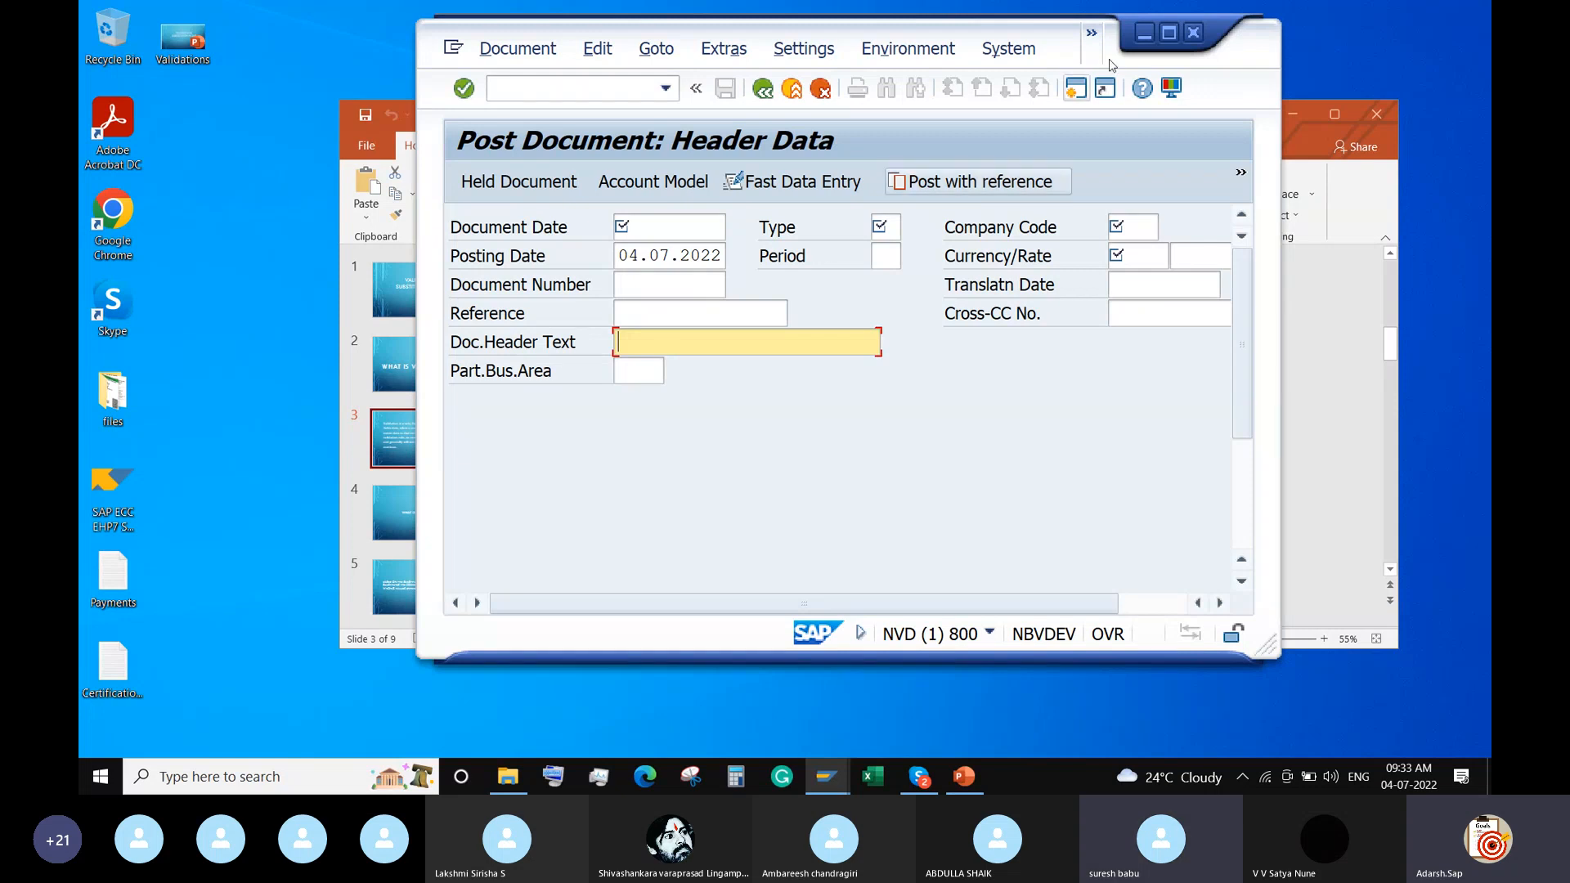
left_click(1168, 32)
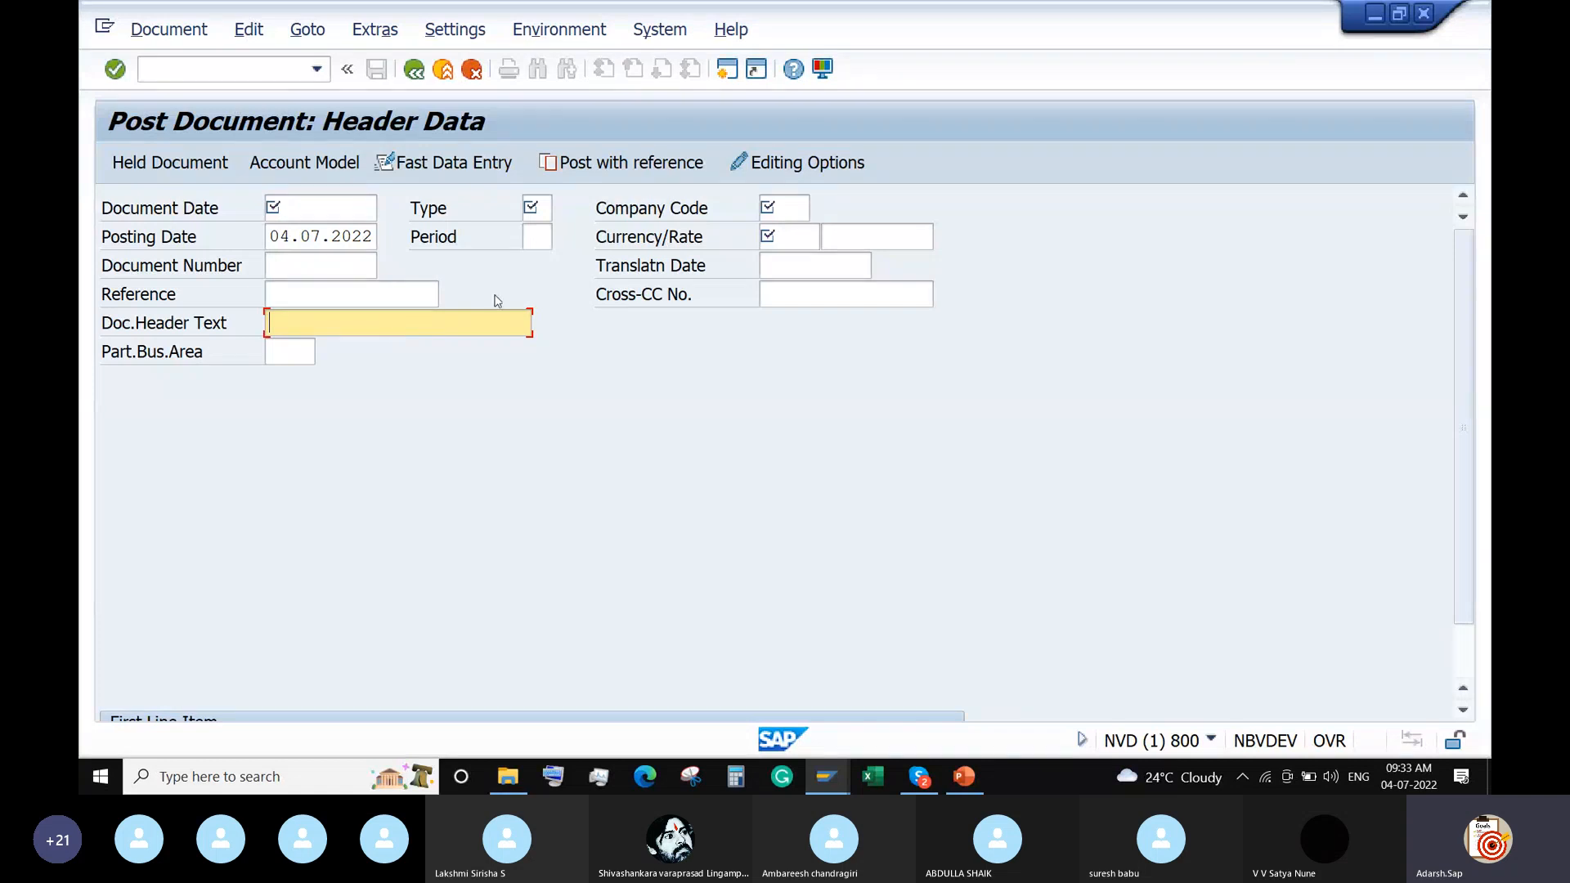
Open a second SAP session and call transaction OBA7 for document types in it
left_click(726, 78)
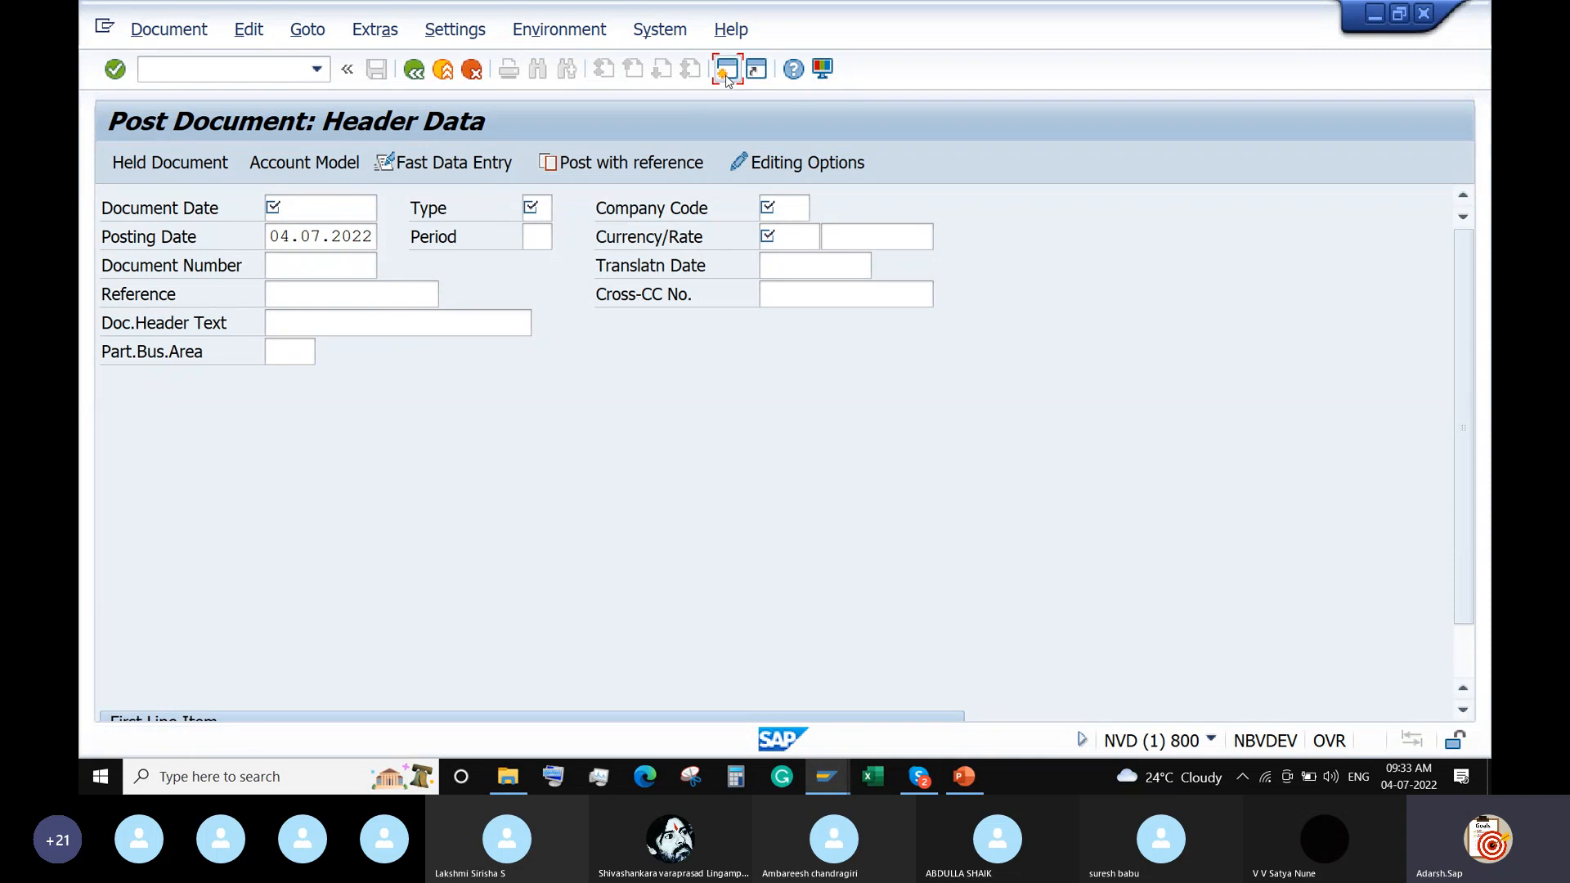
type("OB")
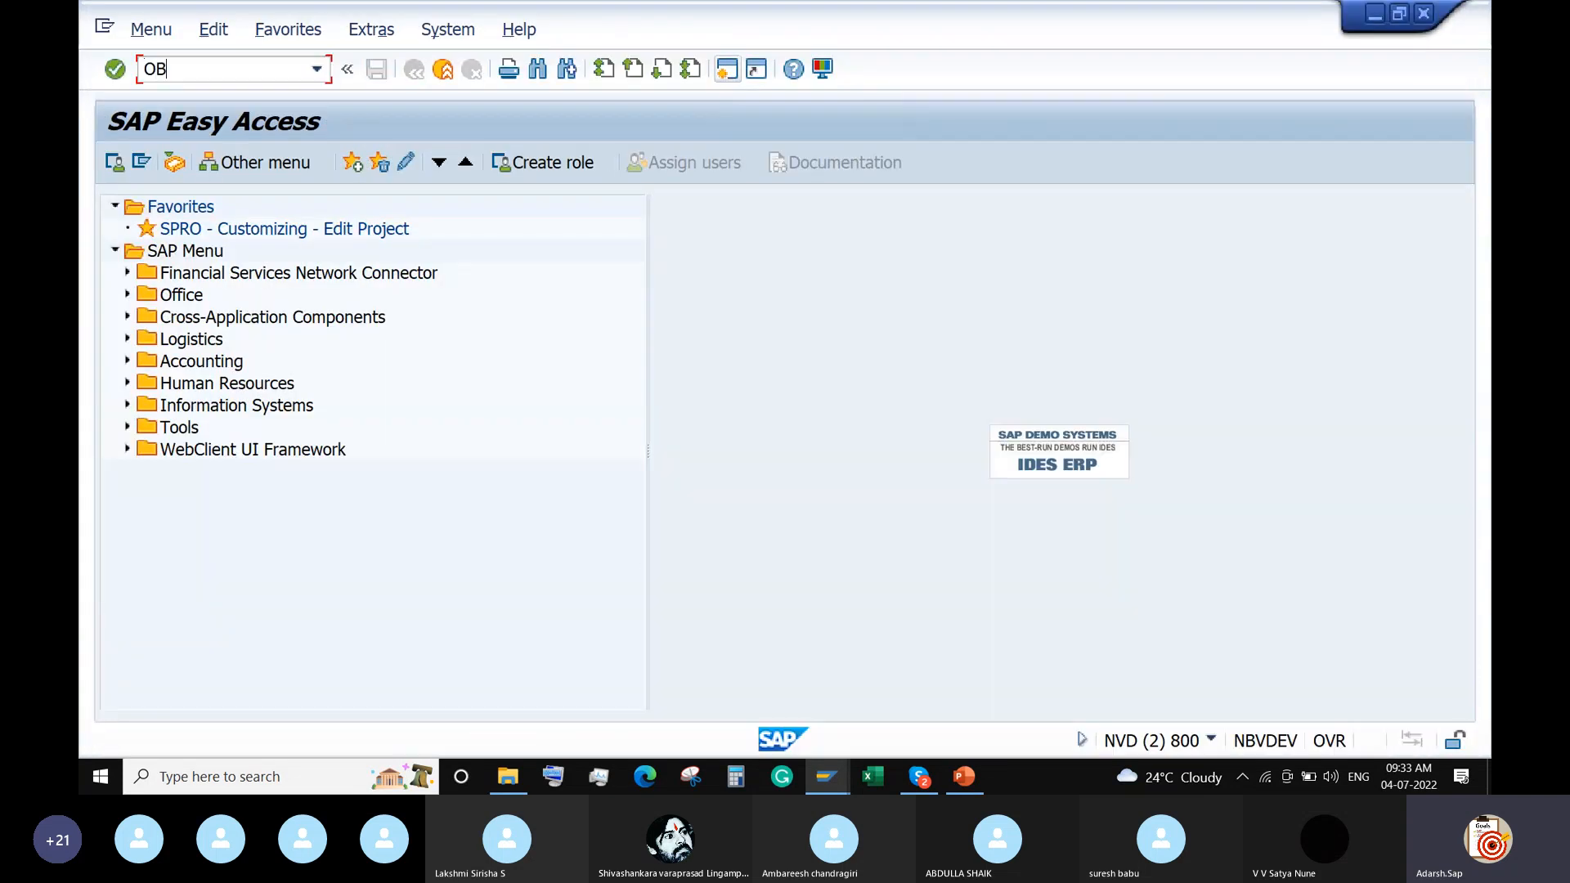
type("A7")
key("Return")
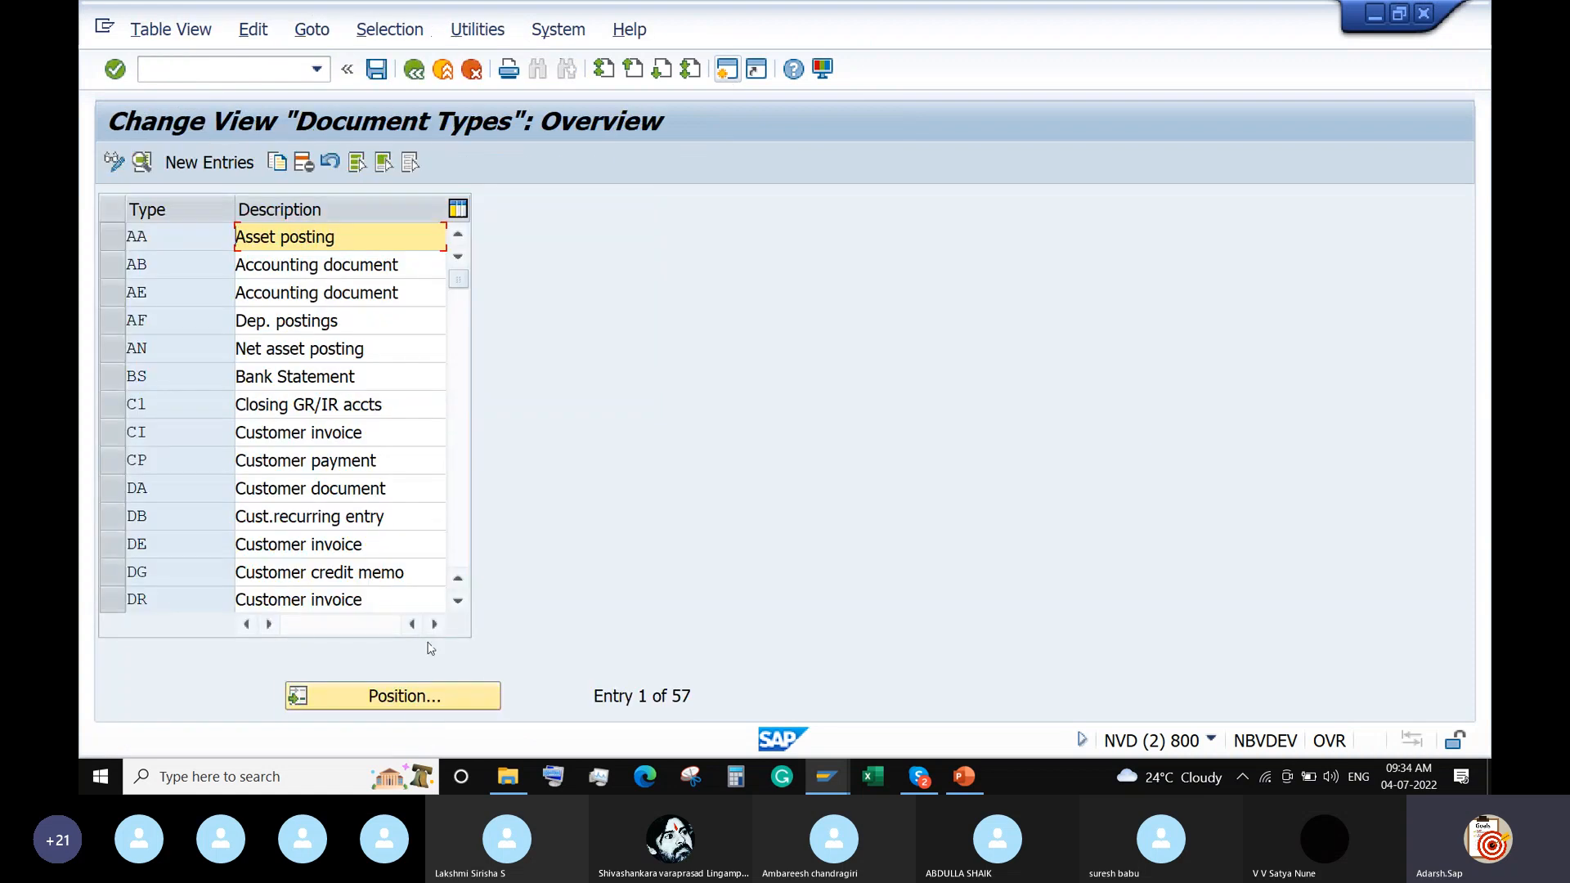
Position the list on document type SA, open its details and review the settings required during document entry
left_click(400, 696)
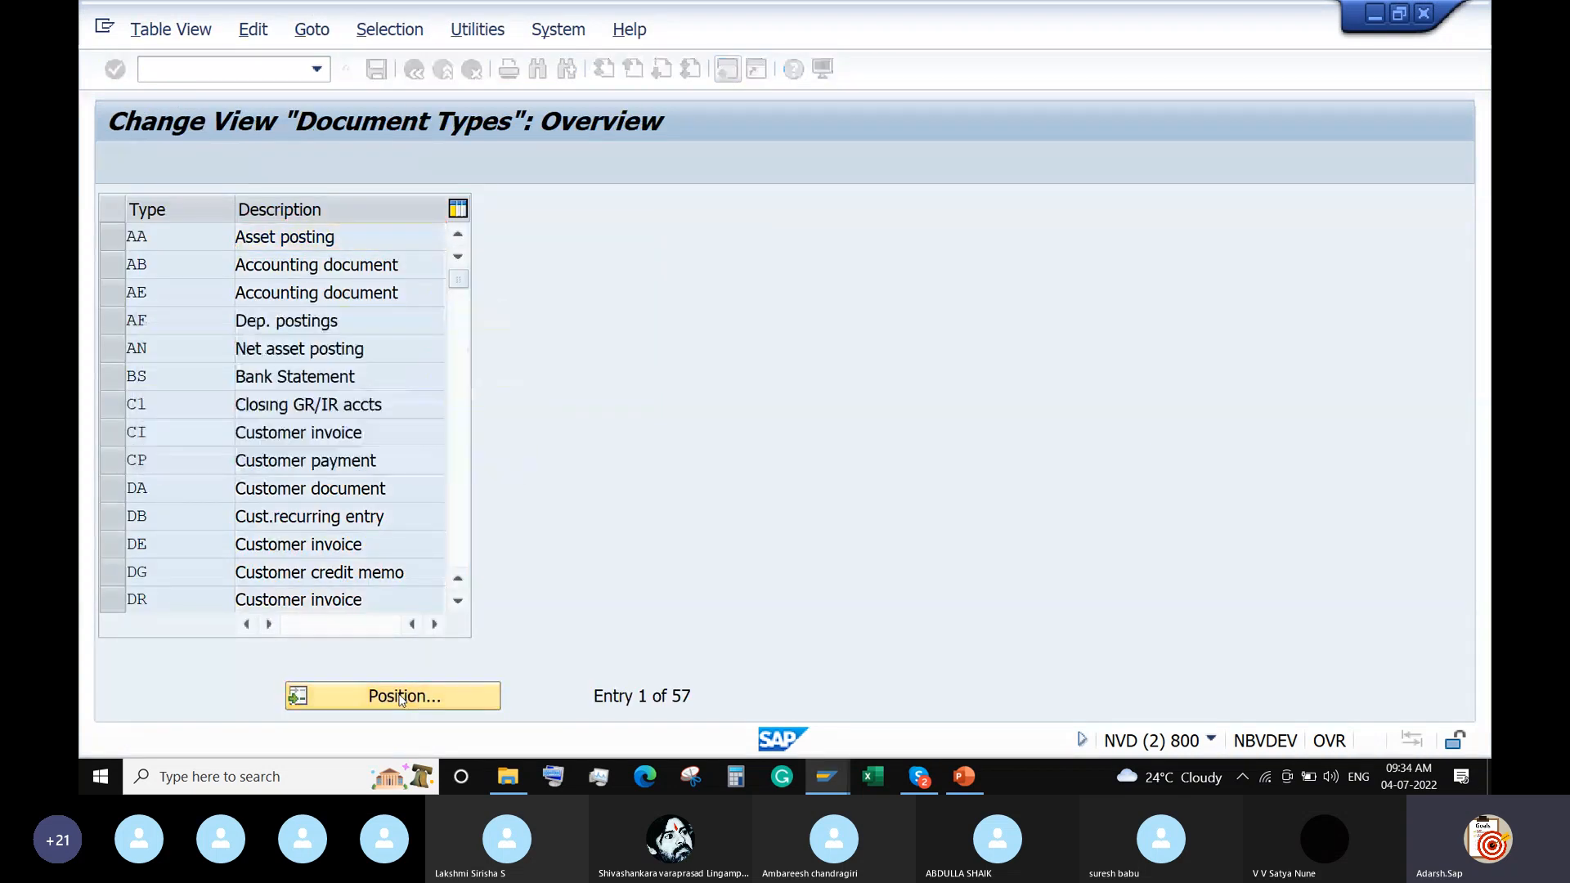
left_click(178, 238)
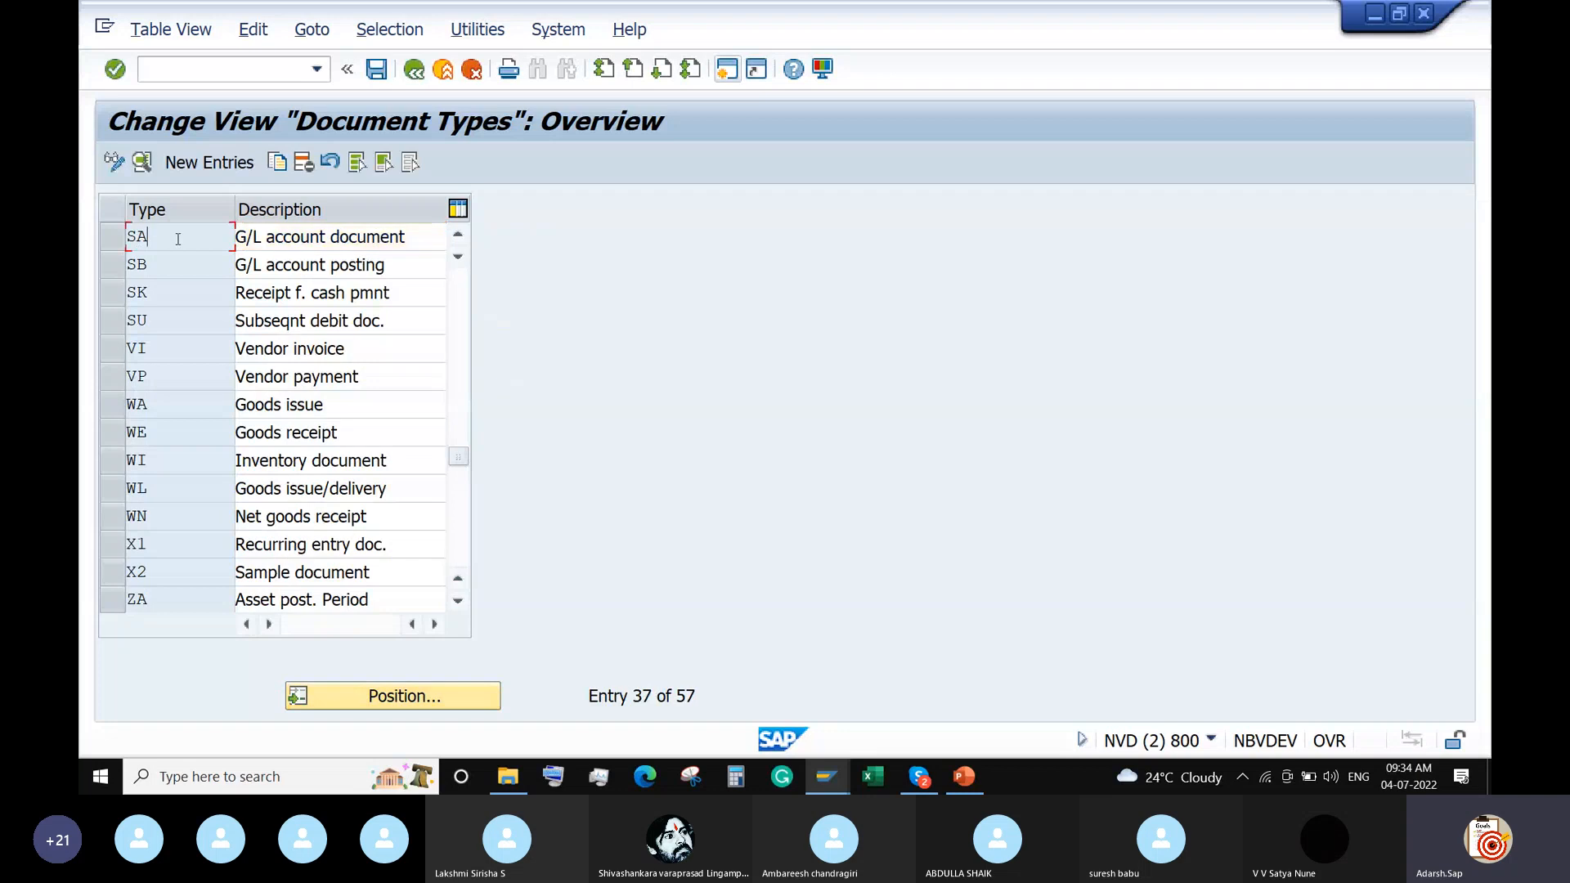
double_click(177, 238)
scroll(361, 441, "down", 3)
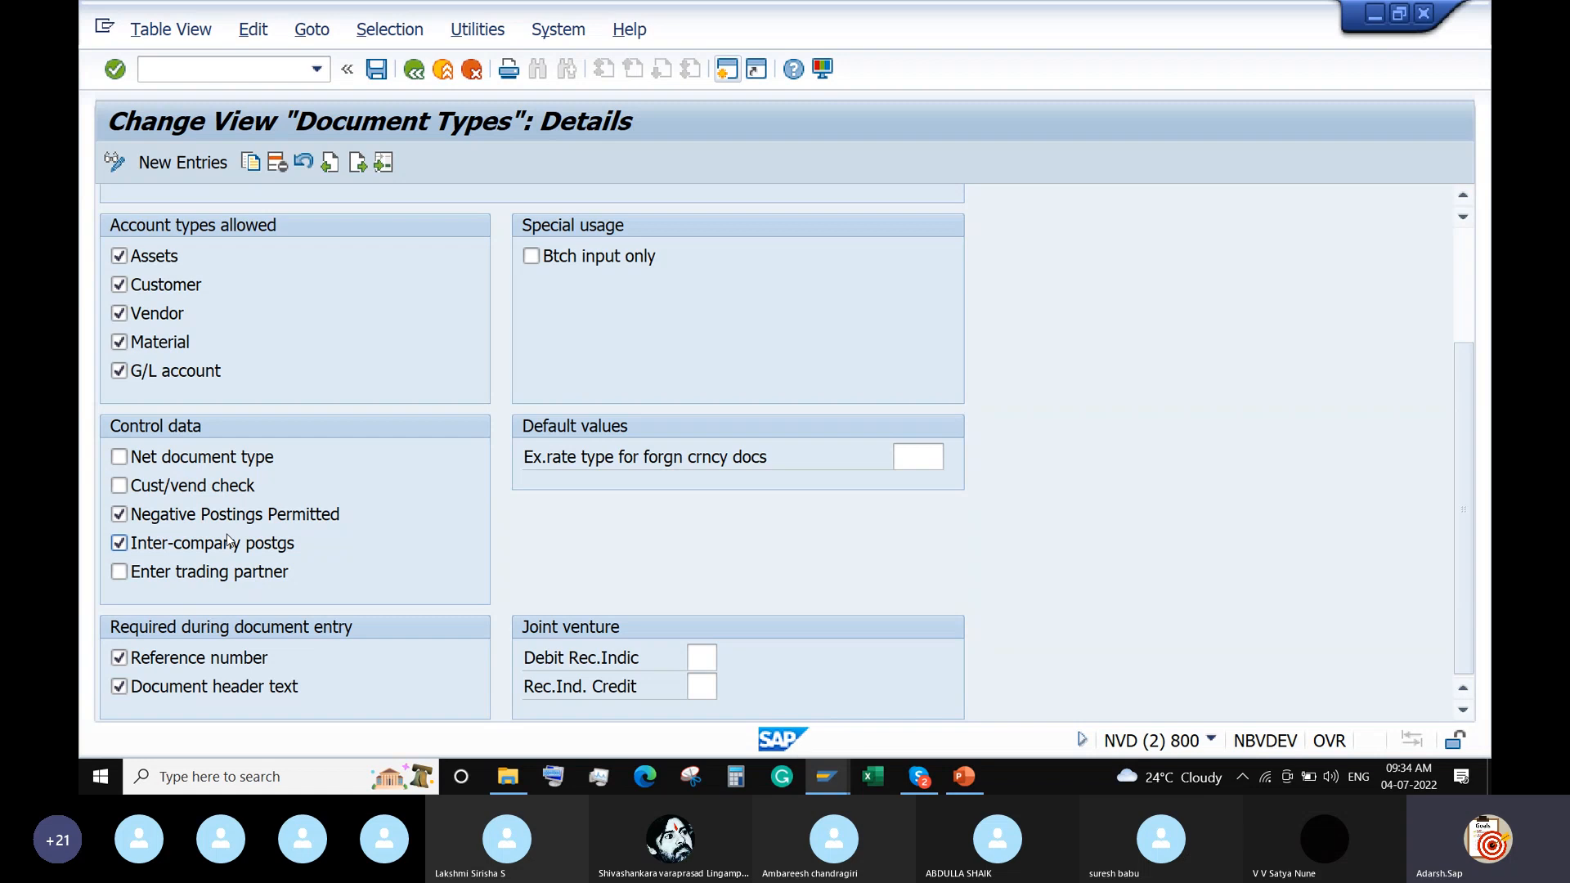
scroll(404, 409, "up", 5)
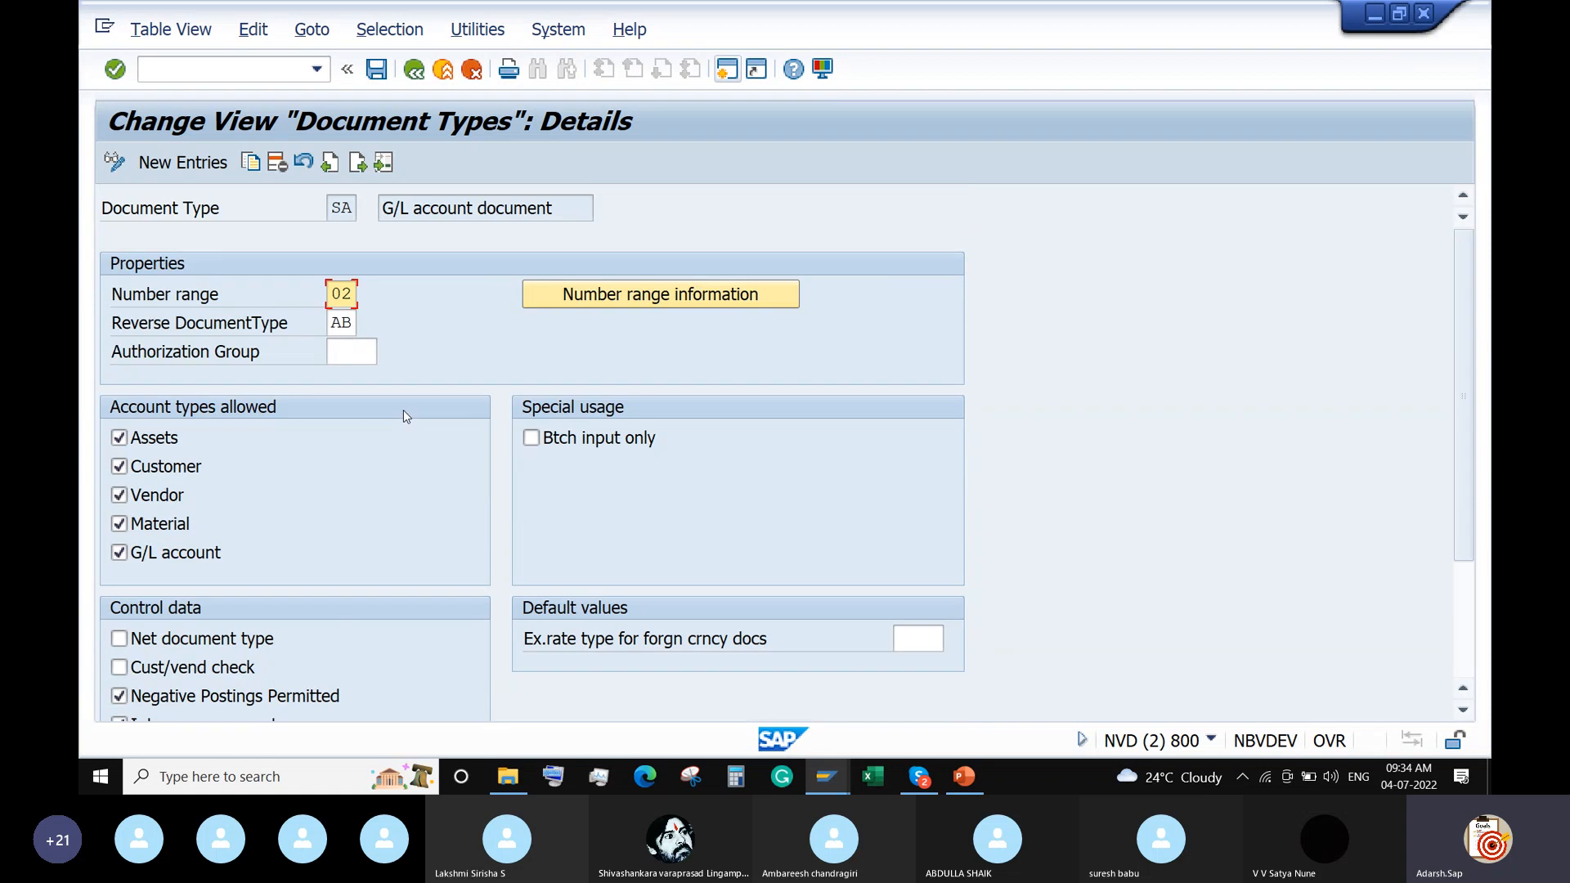
scroll(403, 409, "down", 5)
left_click(317, 697)
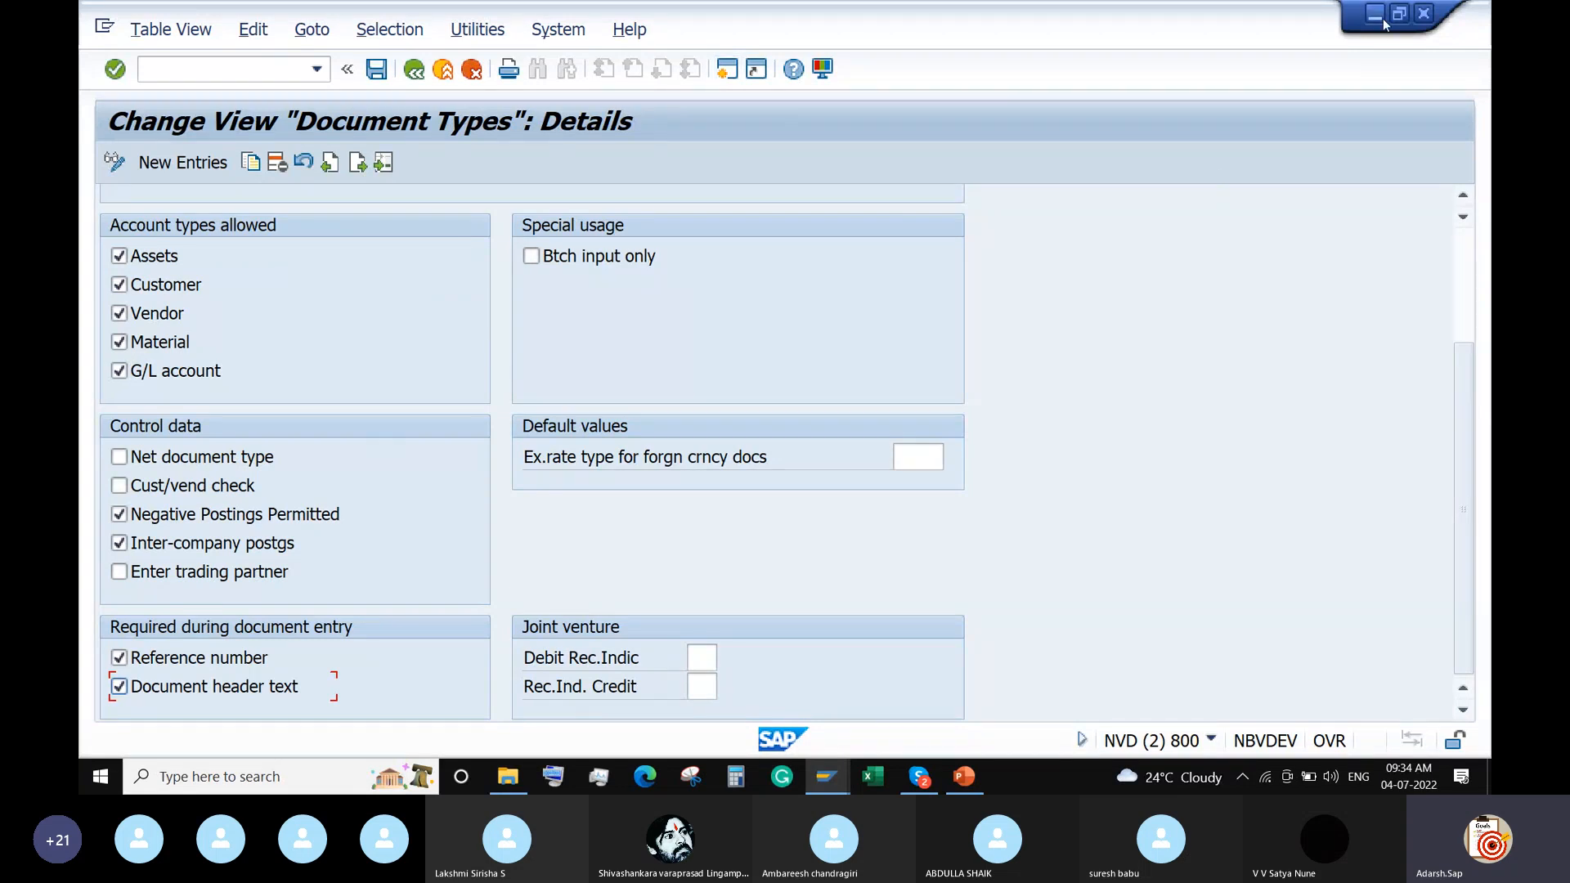
Switch to PowerPoint, present the slides explaining what substitution is and end the slide show
left_click(963, 777)
left_click(417, 525)
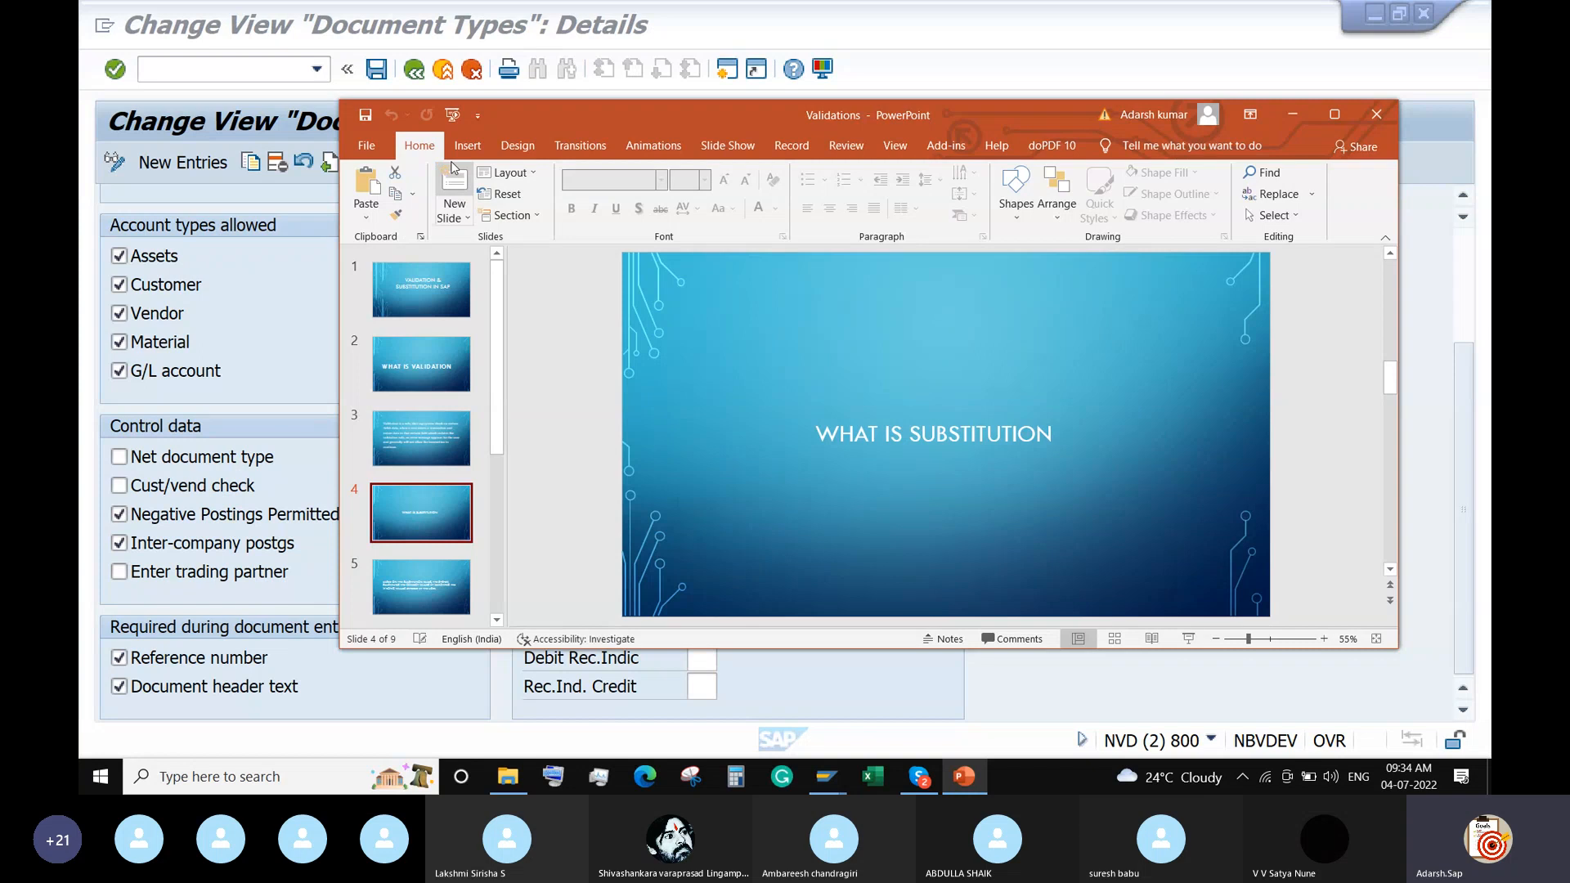
key("Down")
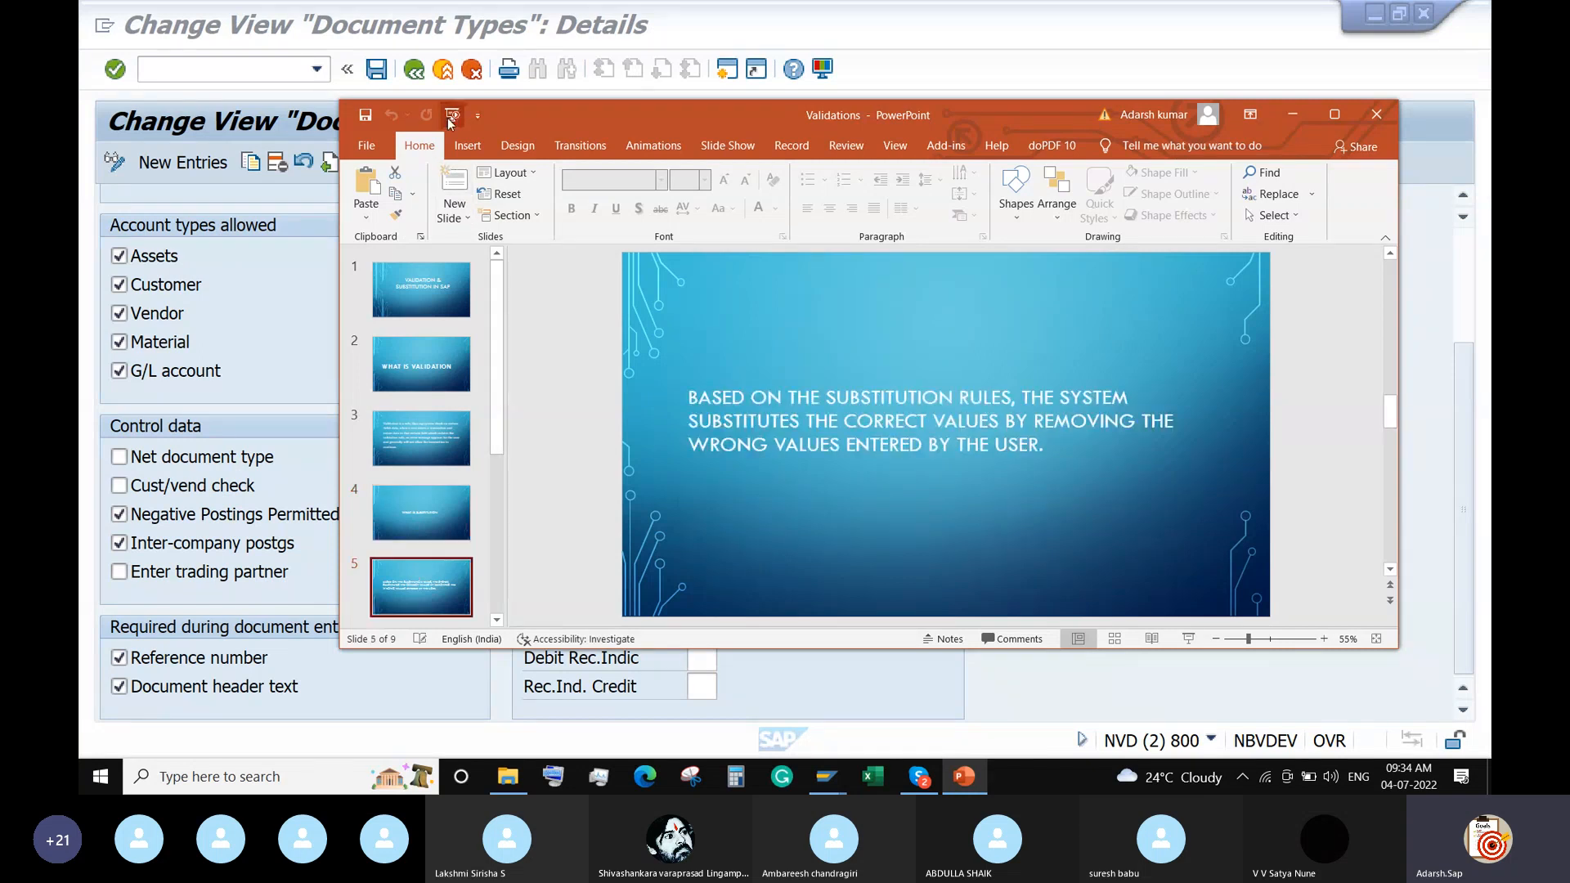
left_click(452, 115)
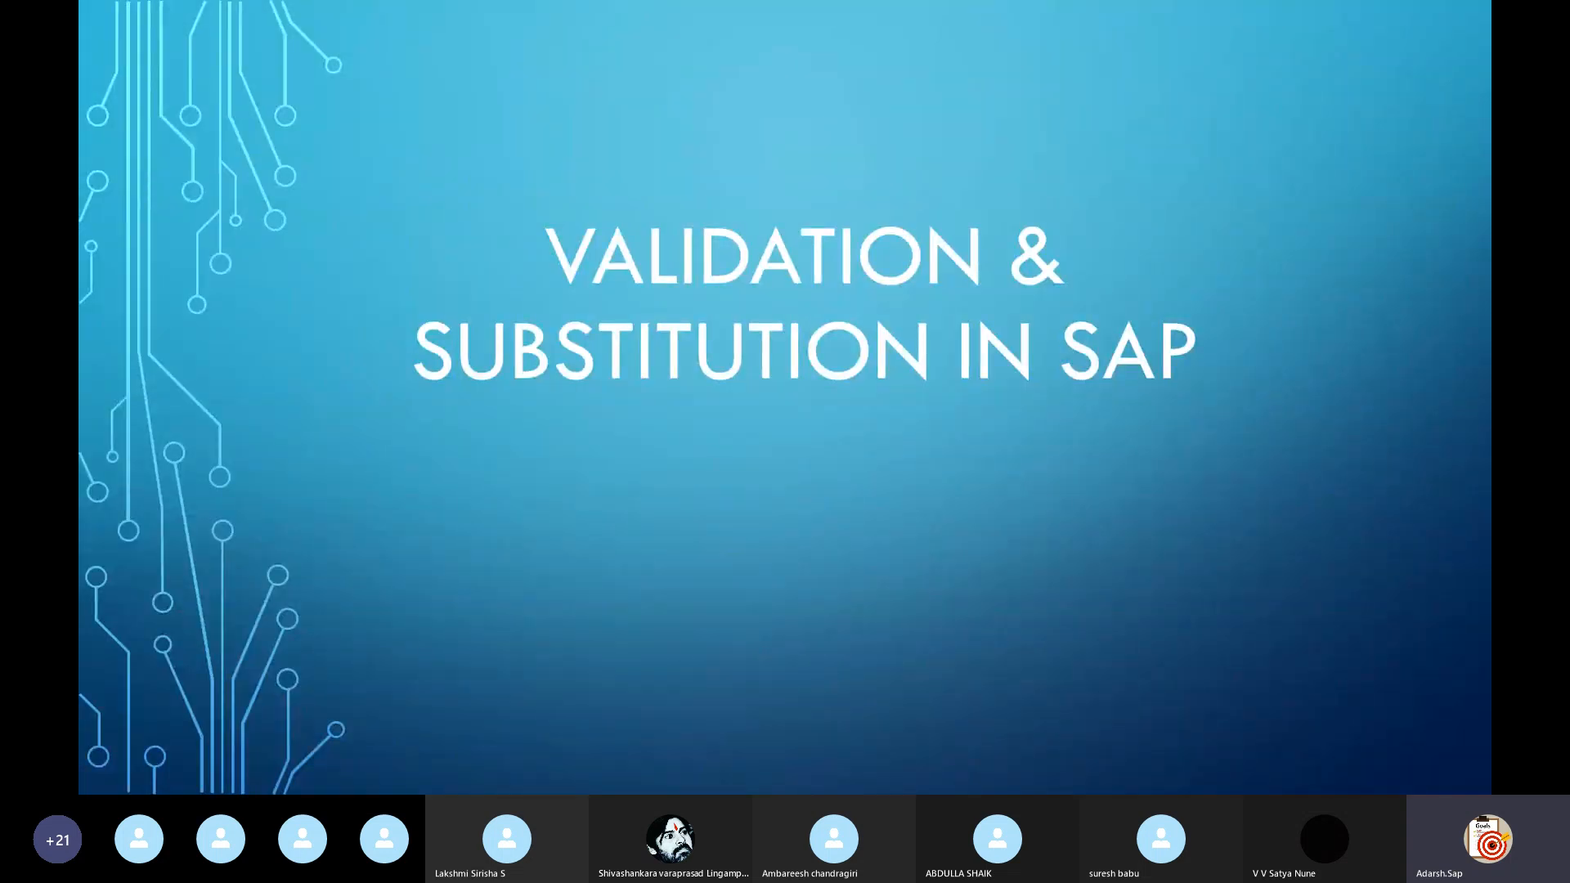
key("Right")
key("Right")
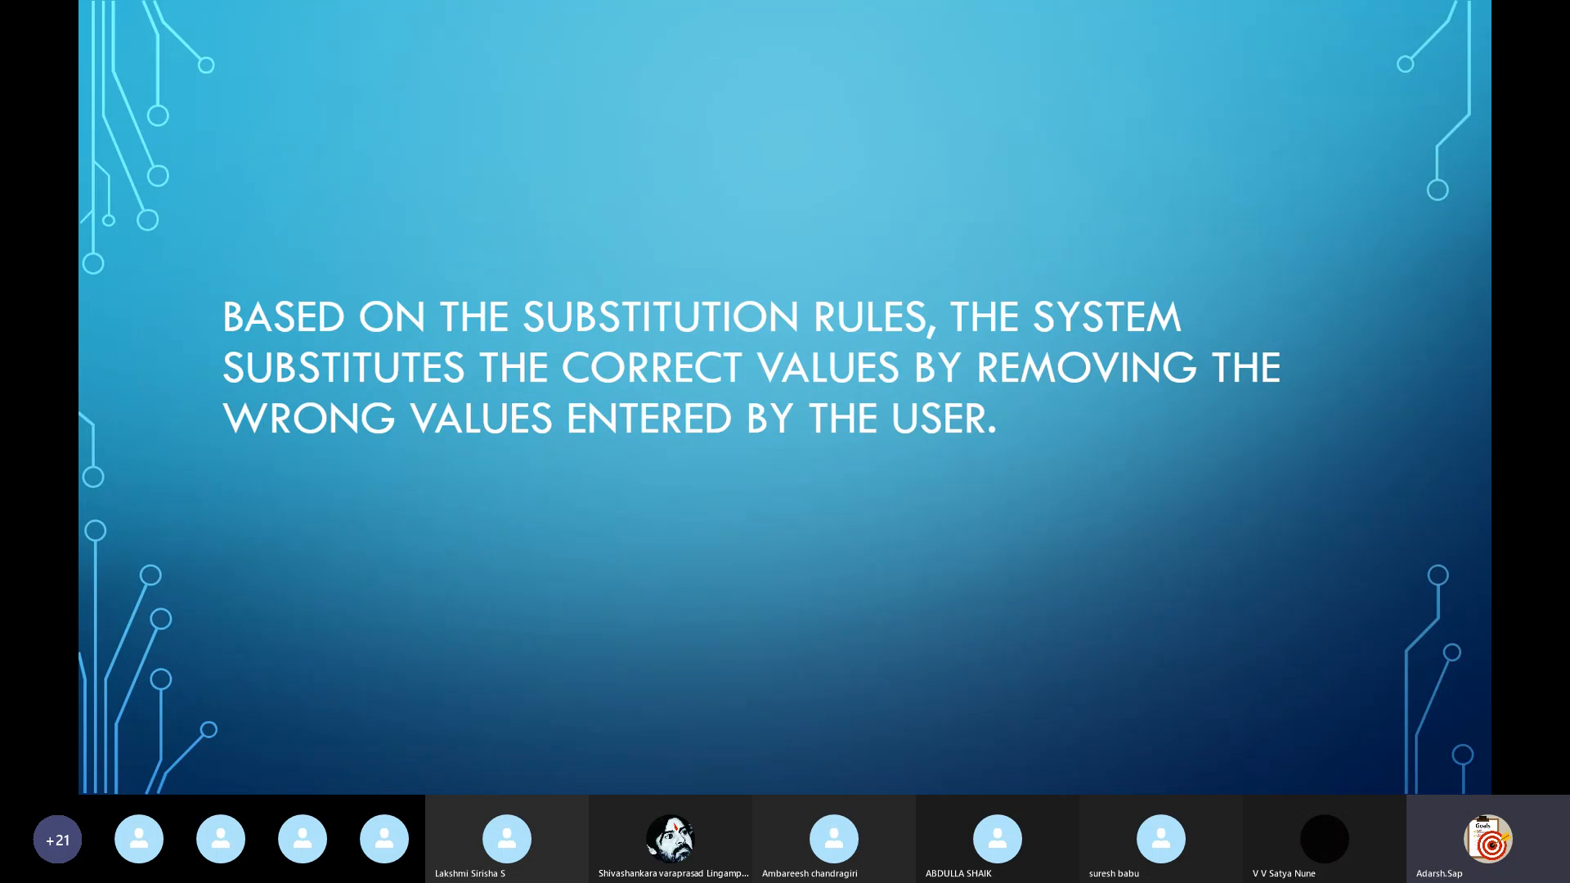
key("Escape")
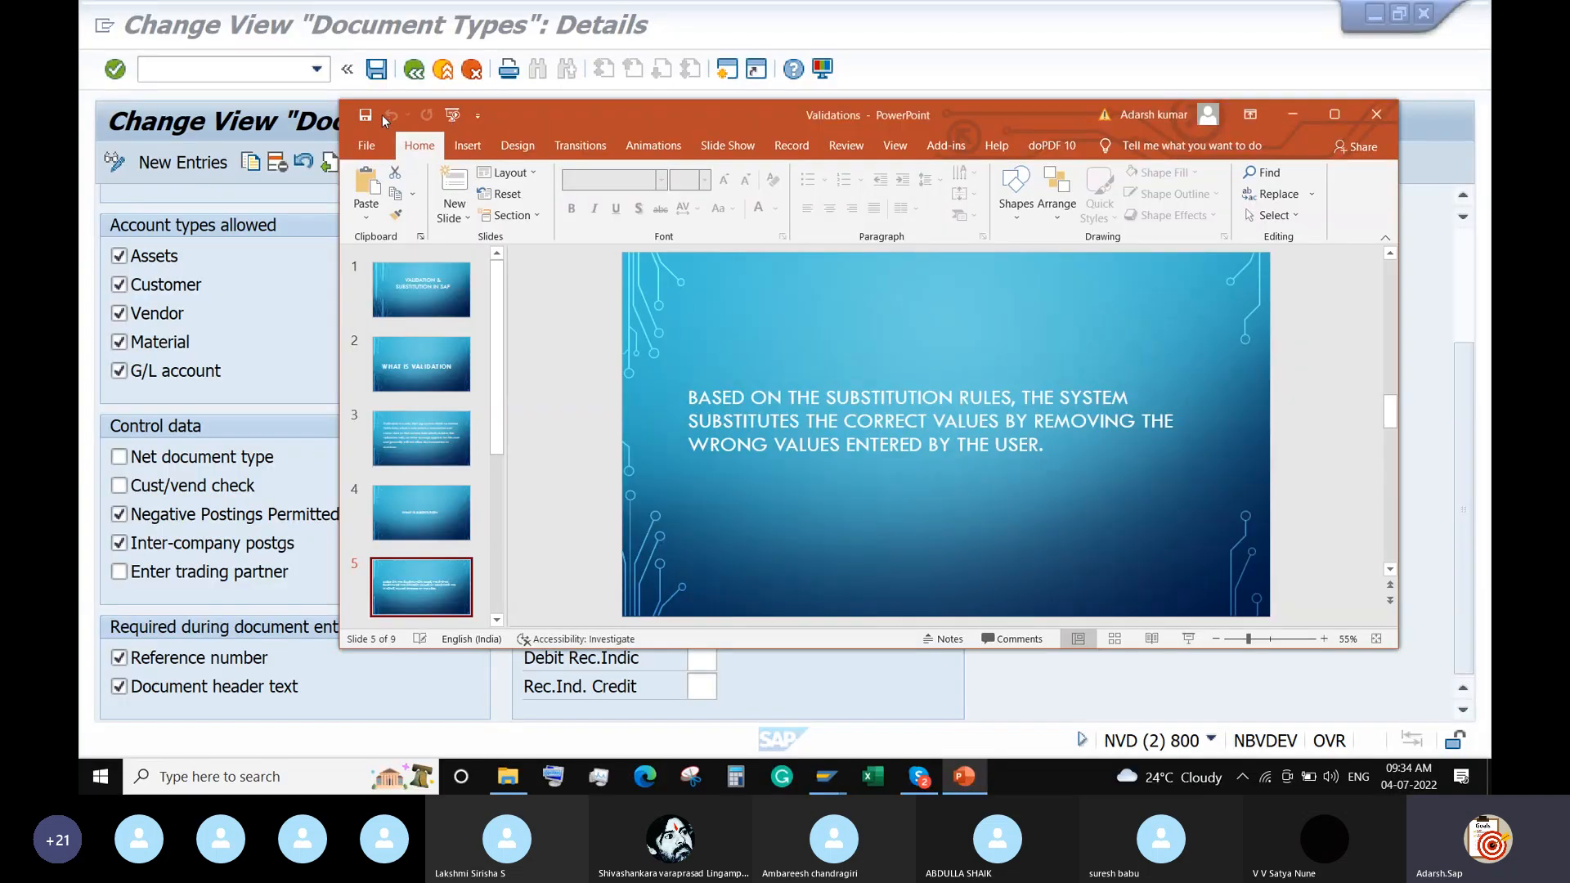
Return to SAP and bring up the session with the Post Document header data
left_click(220, 314)
left_click(827, 776)
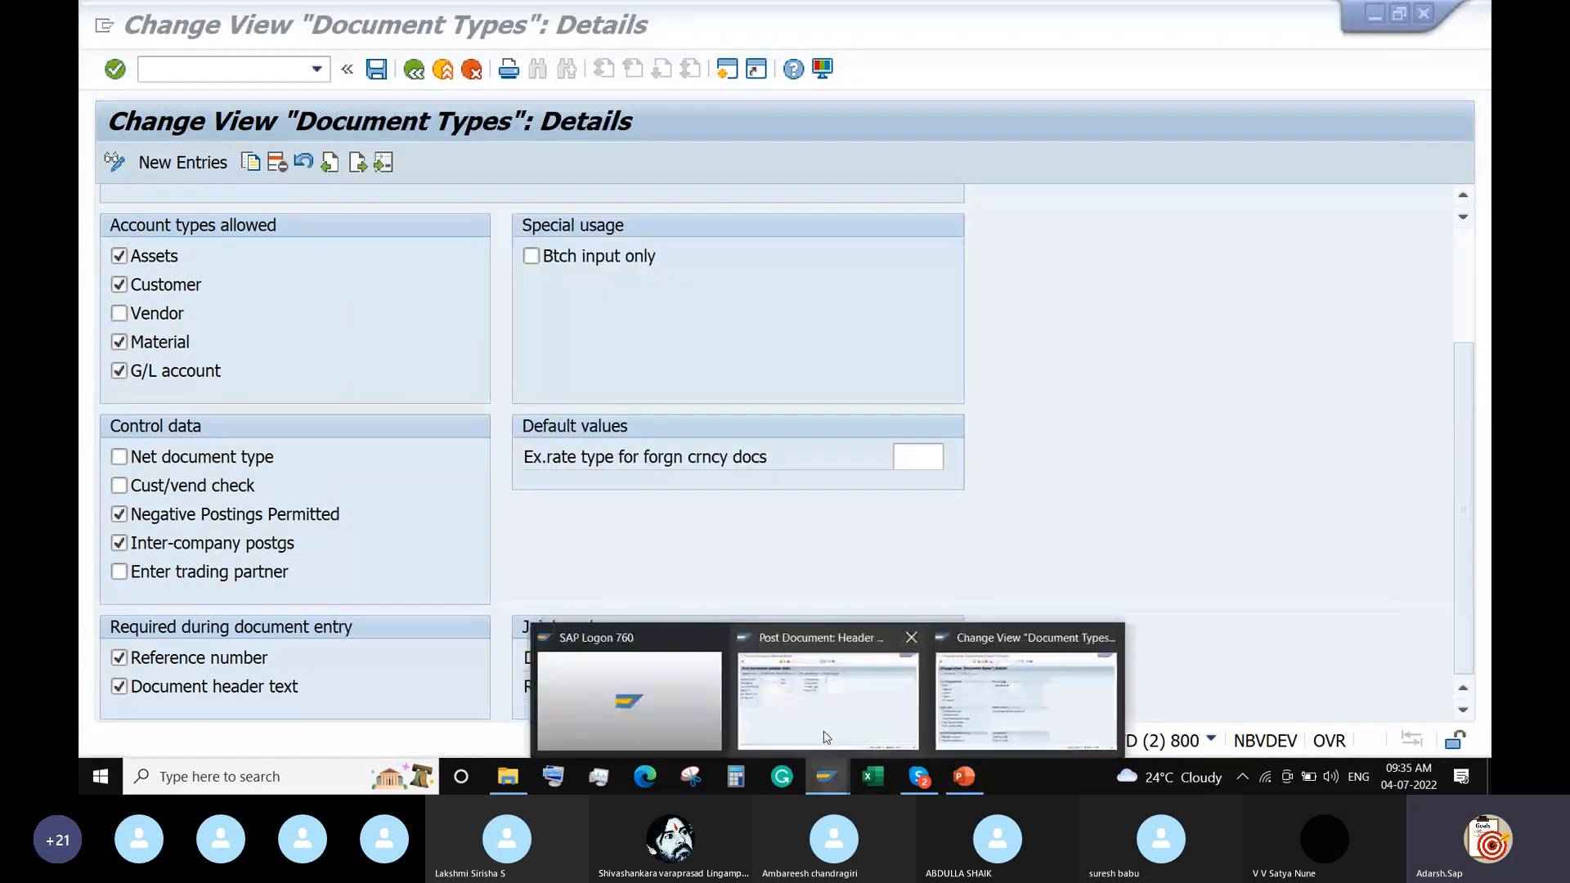
left_click(827, 738)
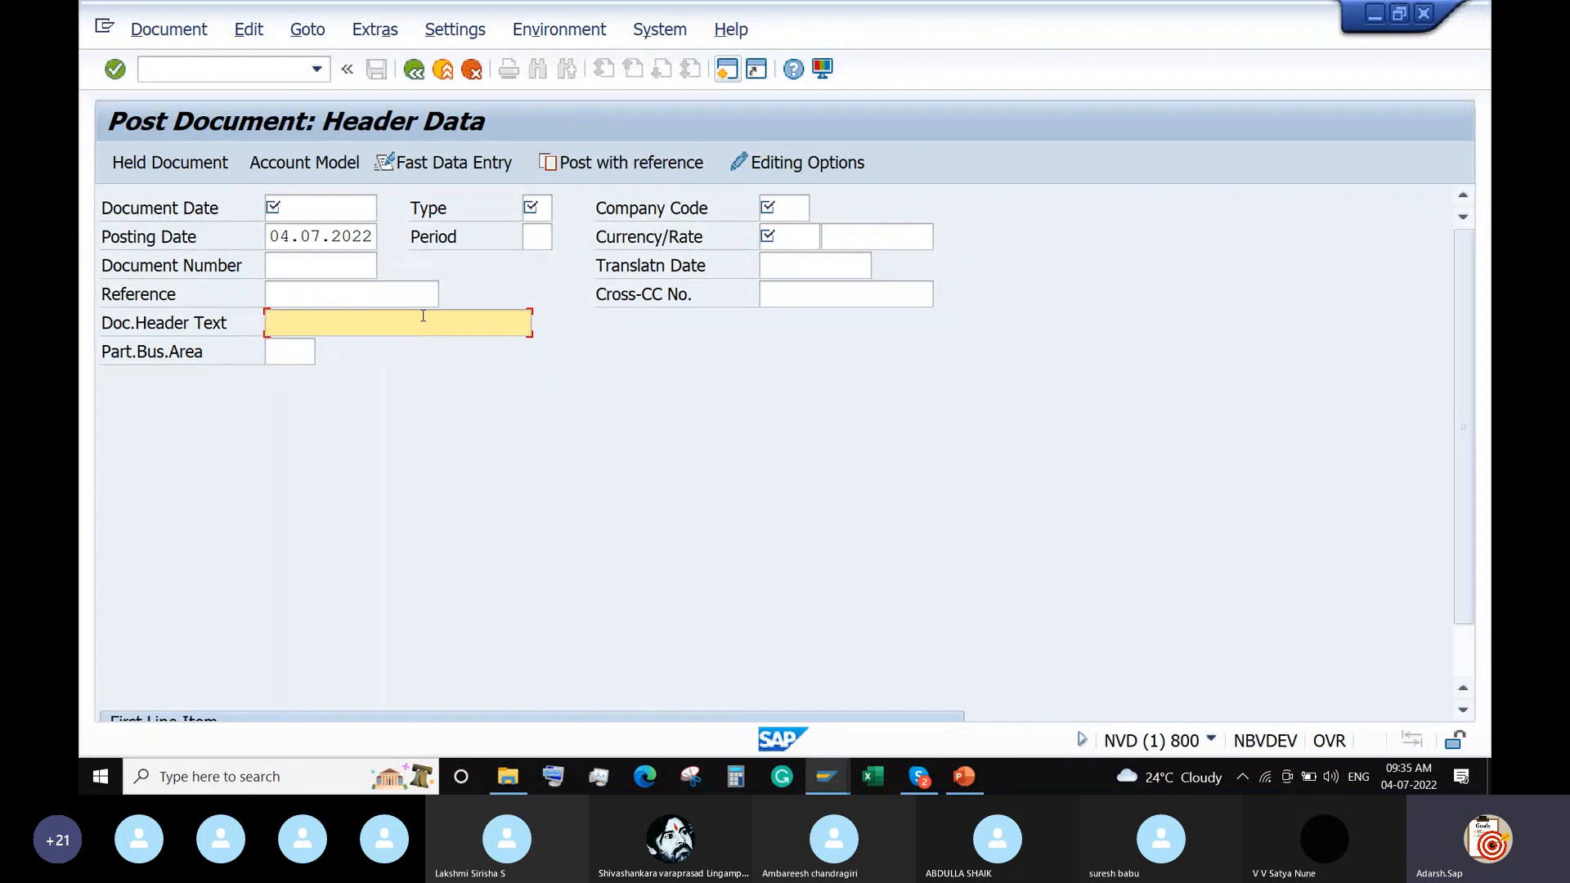
Switch back to the PowerPoint slide show and advance to the slide on why validation needs implementing
left_click(965, 778)
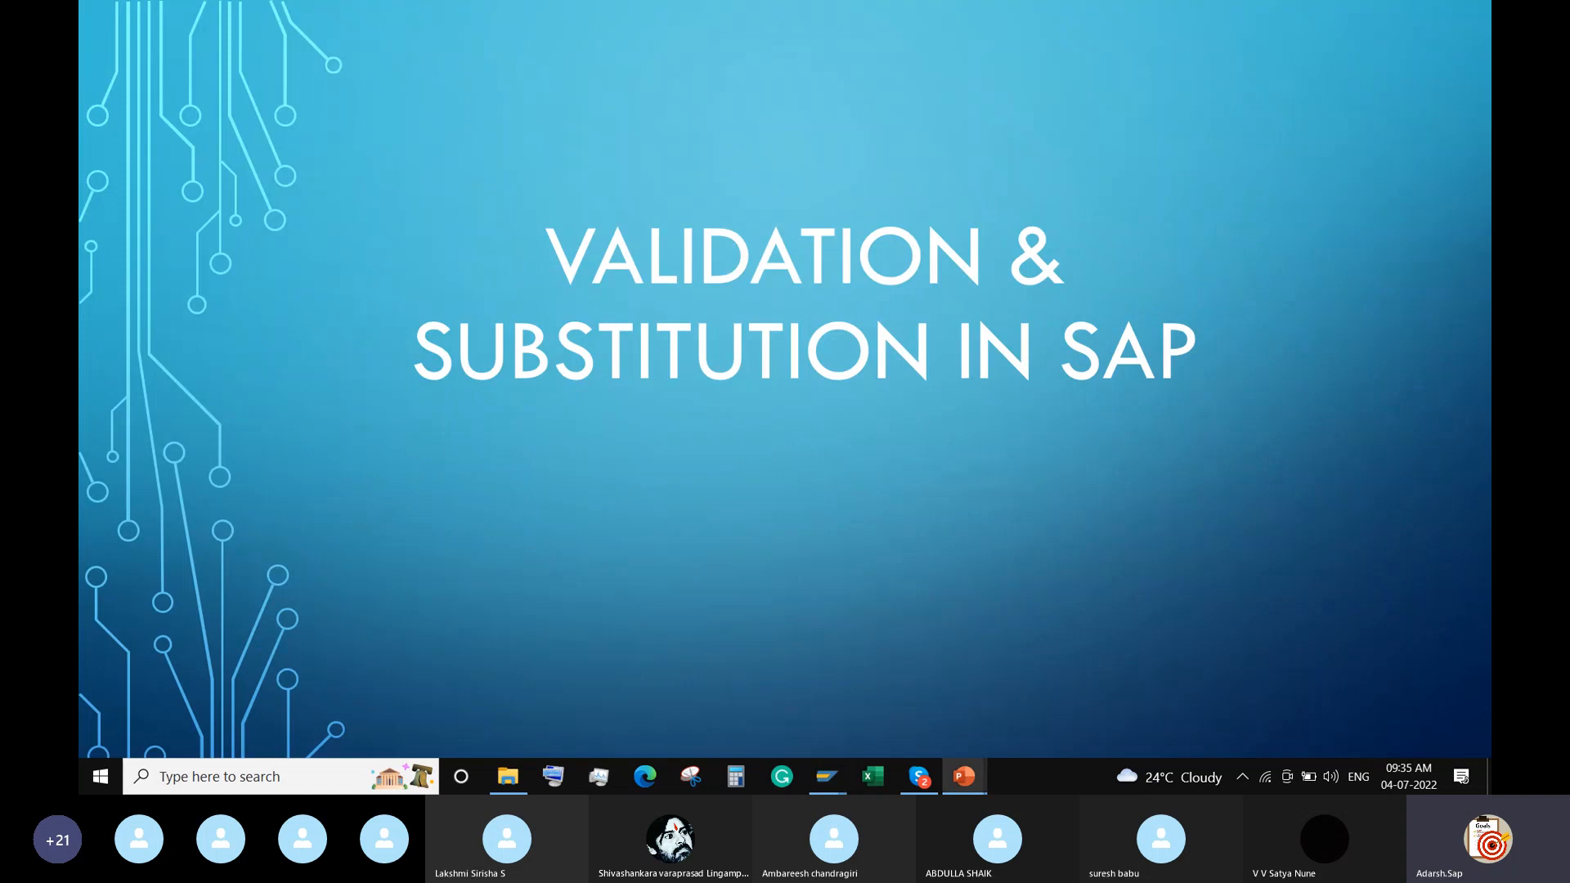
key("Right")
key("Right")
key("Right")
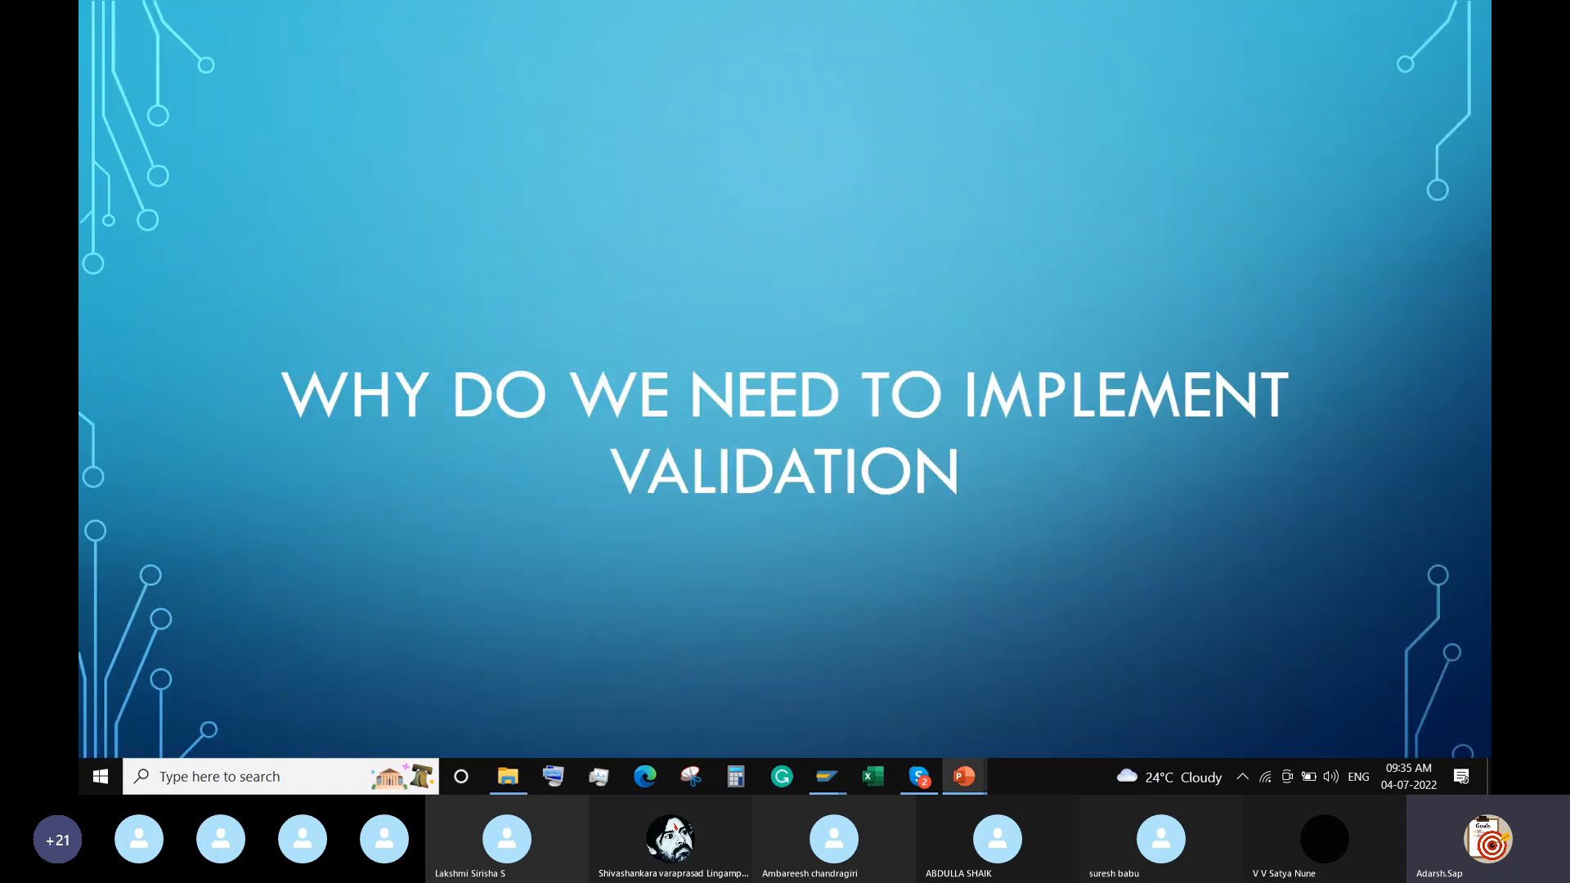
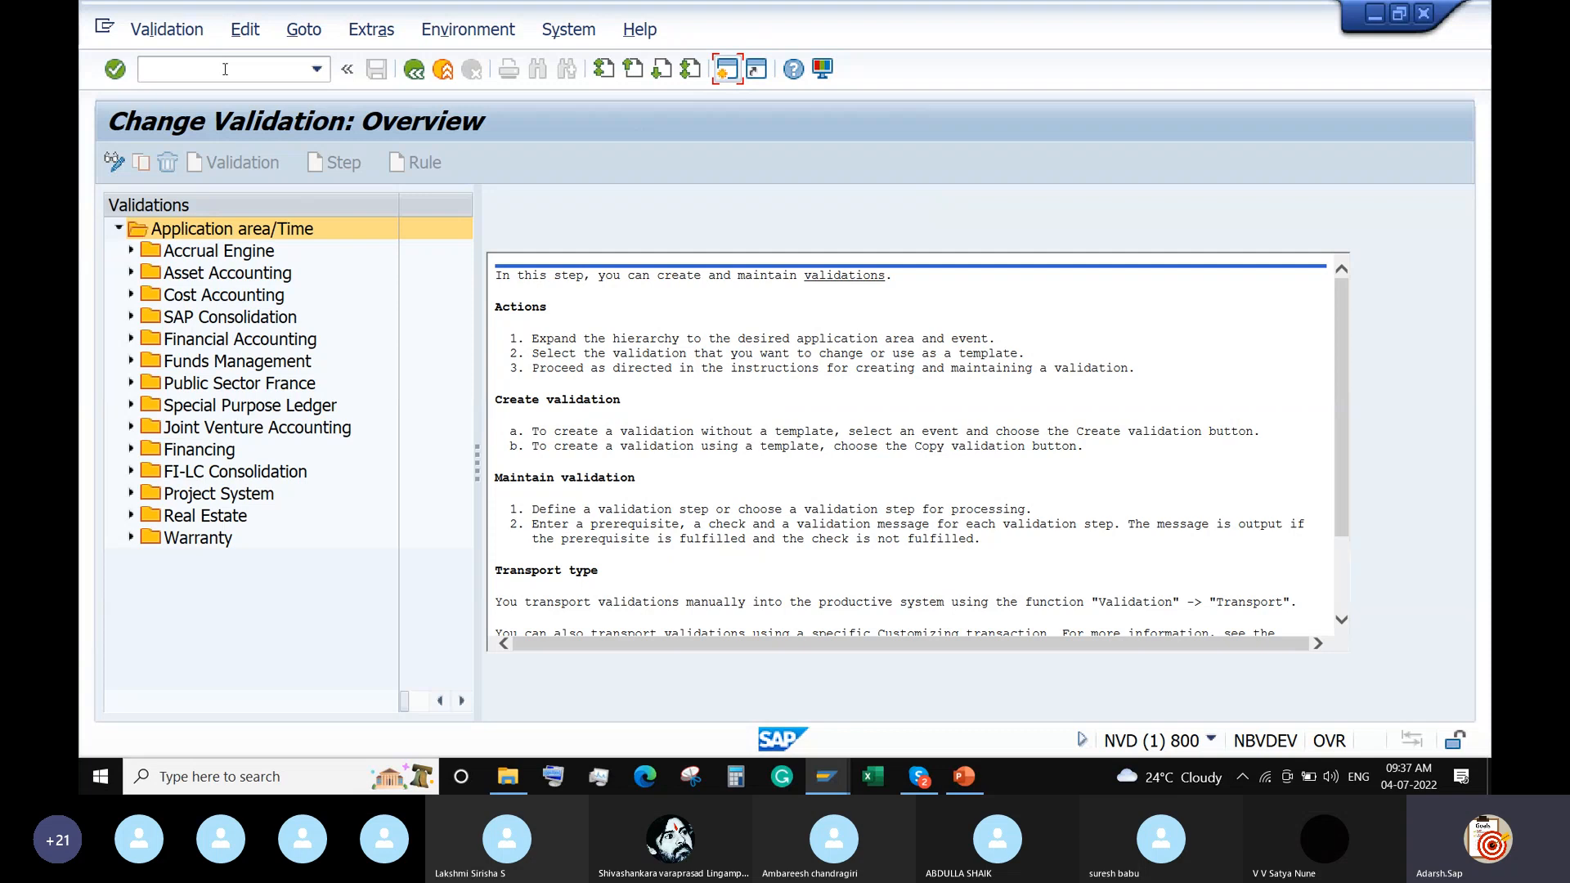
Look through the Accrual Engine, Asset Accounting, Cost Accounting and Financial Accounting application areas in the validations tree
left_click(177, 255)
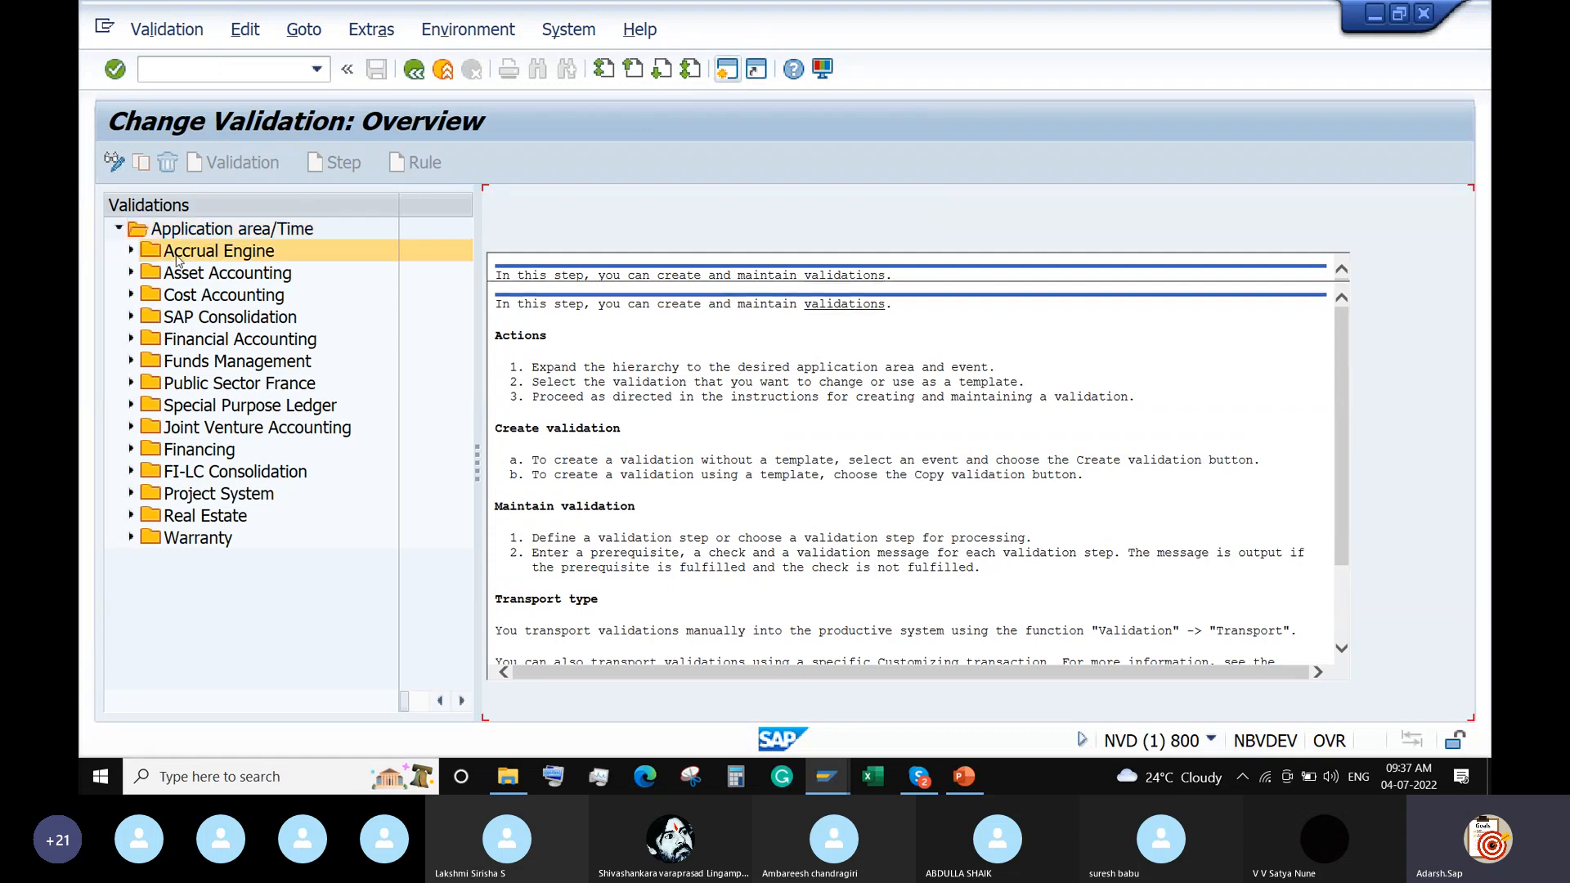
left_click(202, 278)
left_click(205, 297)
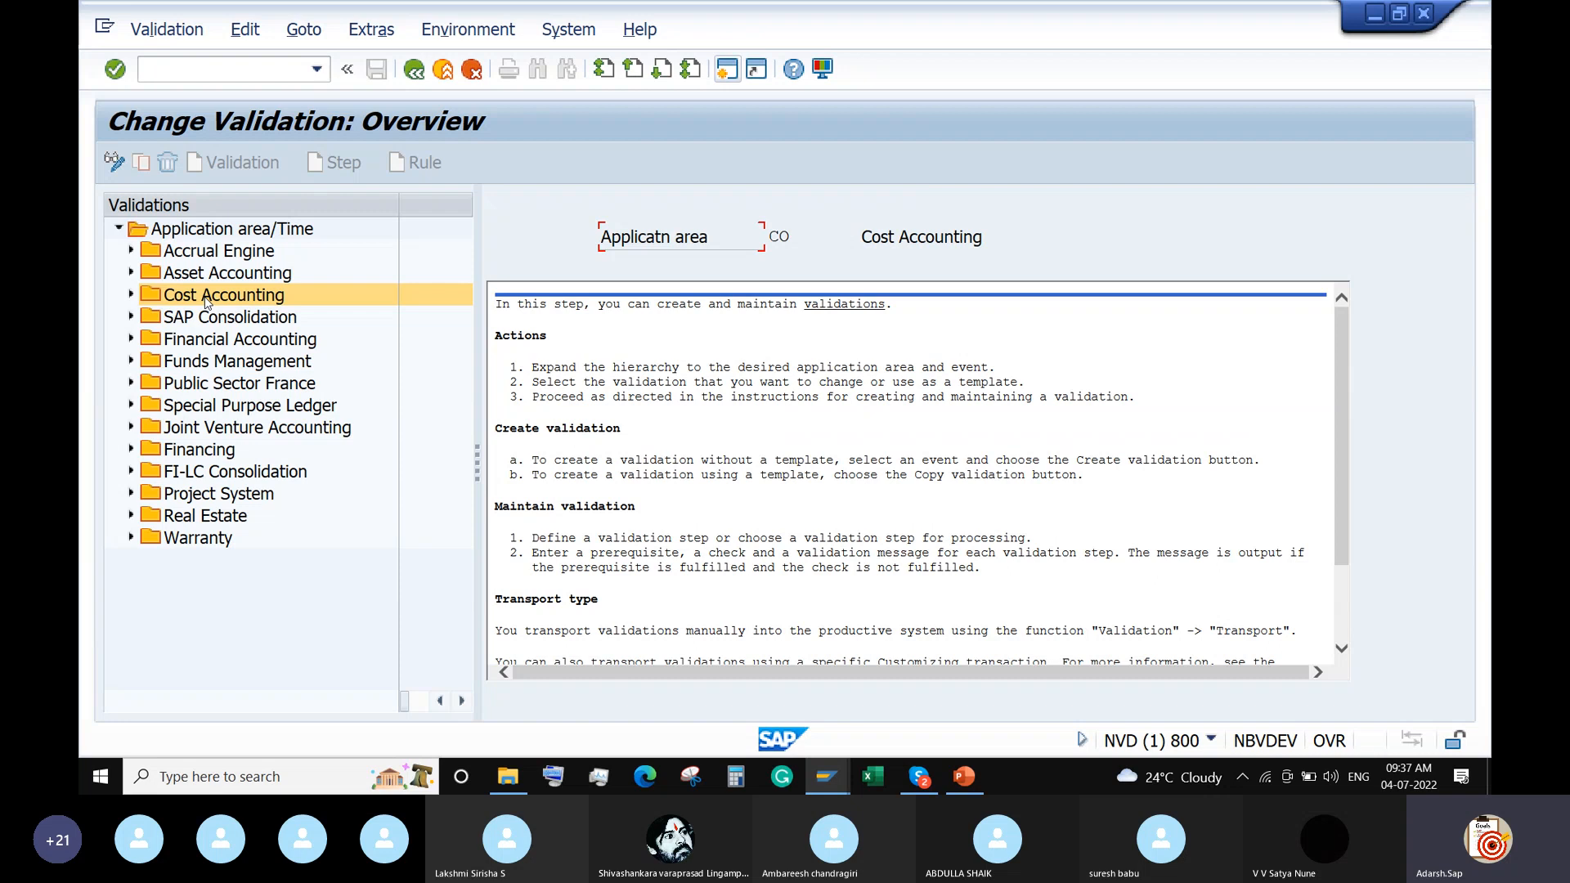
left_click(154, 341)
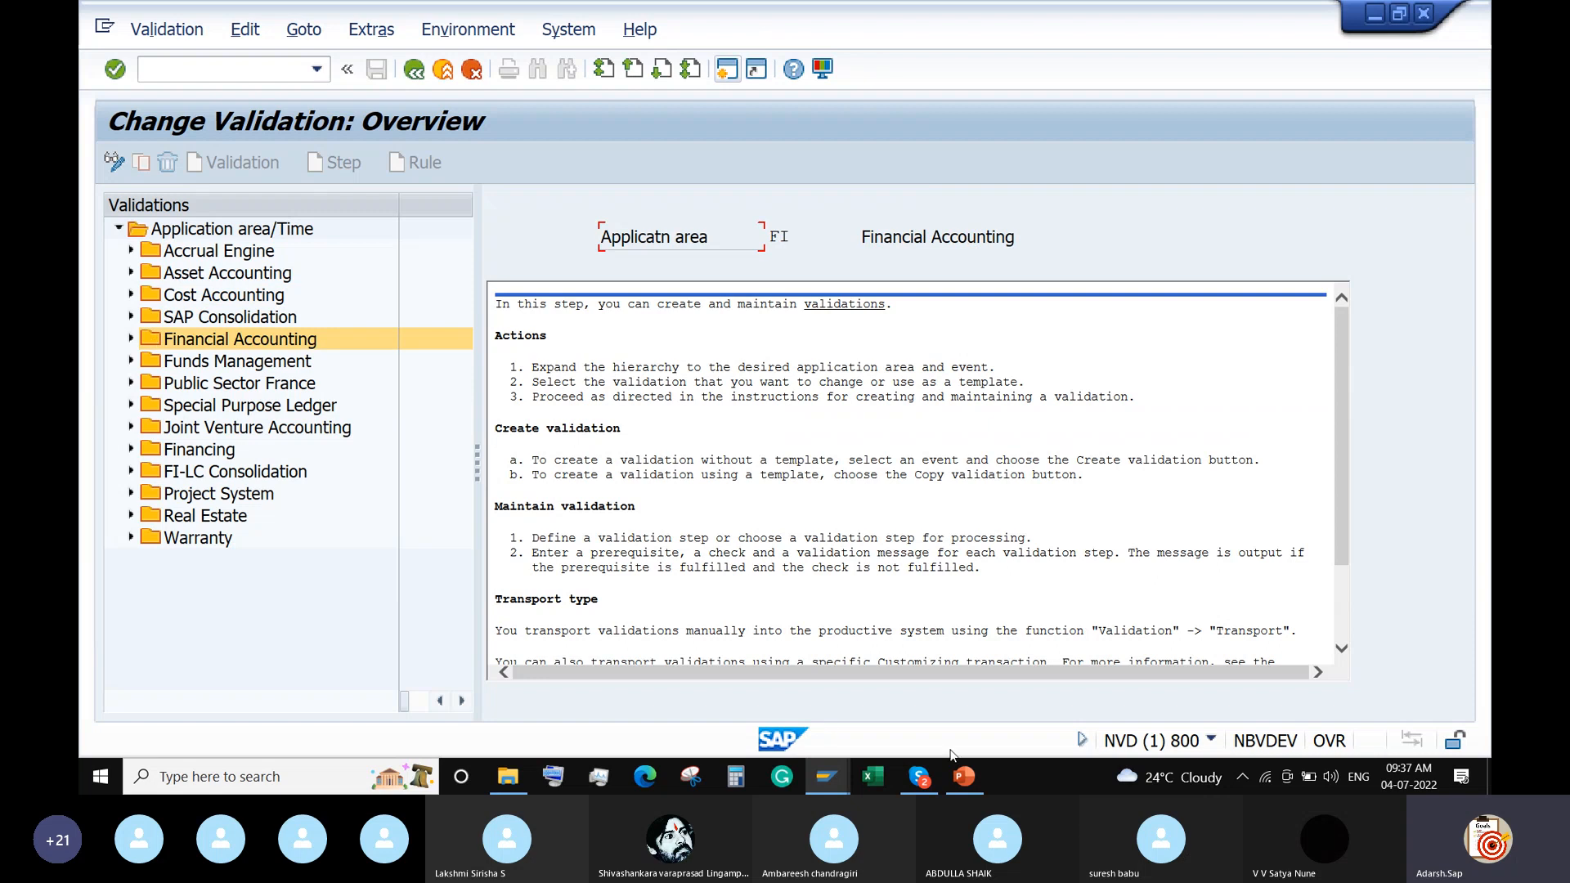
Switch to PowerPoint and show the Call Up Point slide listing document header, line item and complete document
left_click(967, 777)
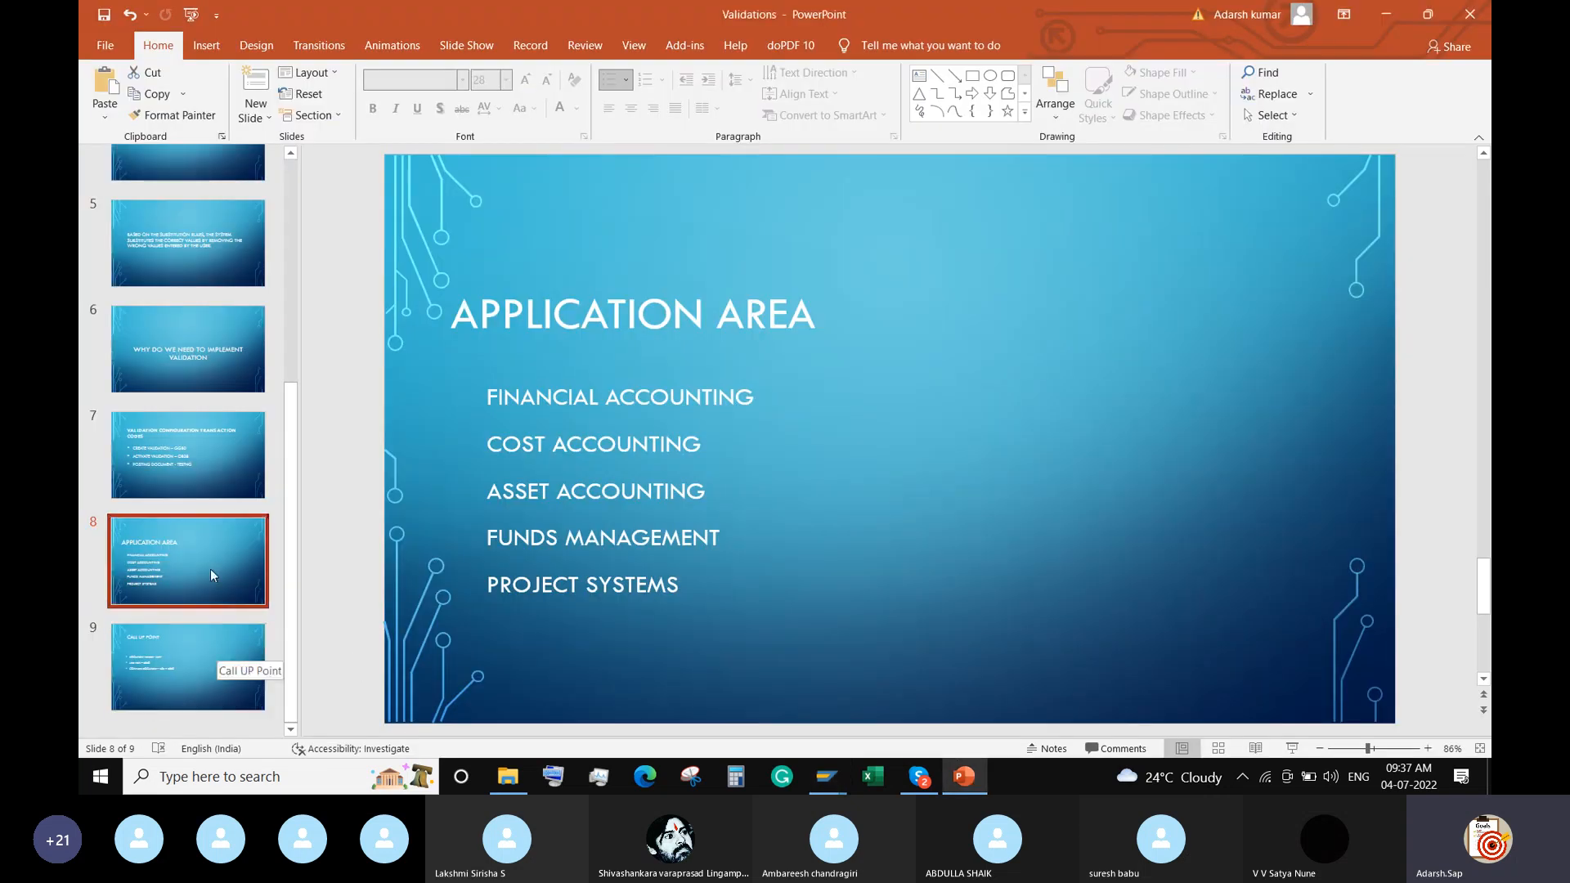
left_click(169, 646)
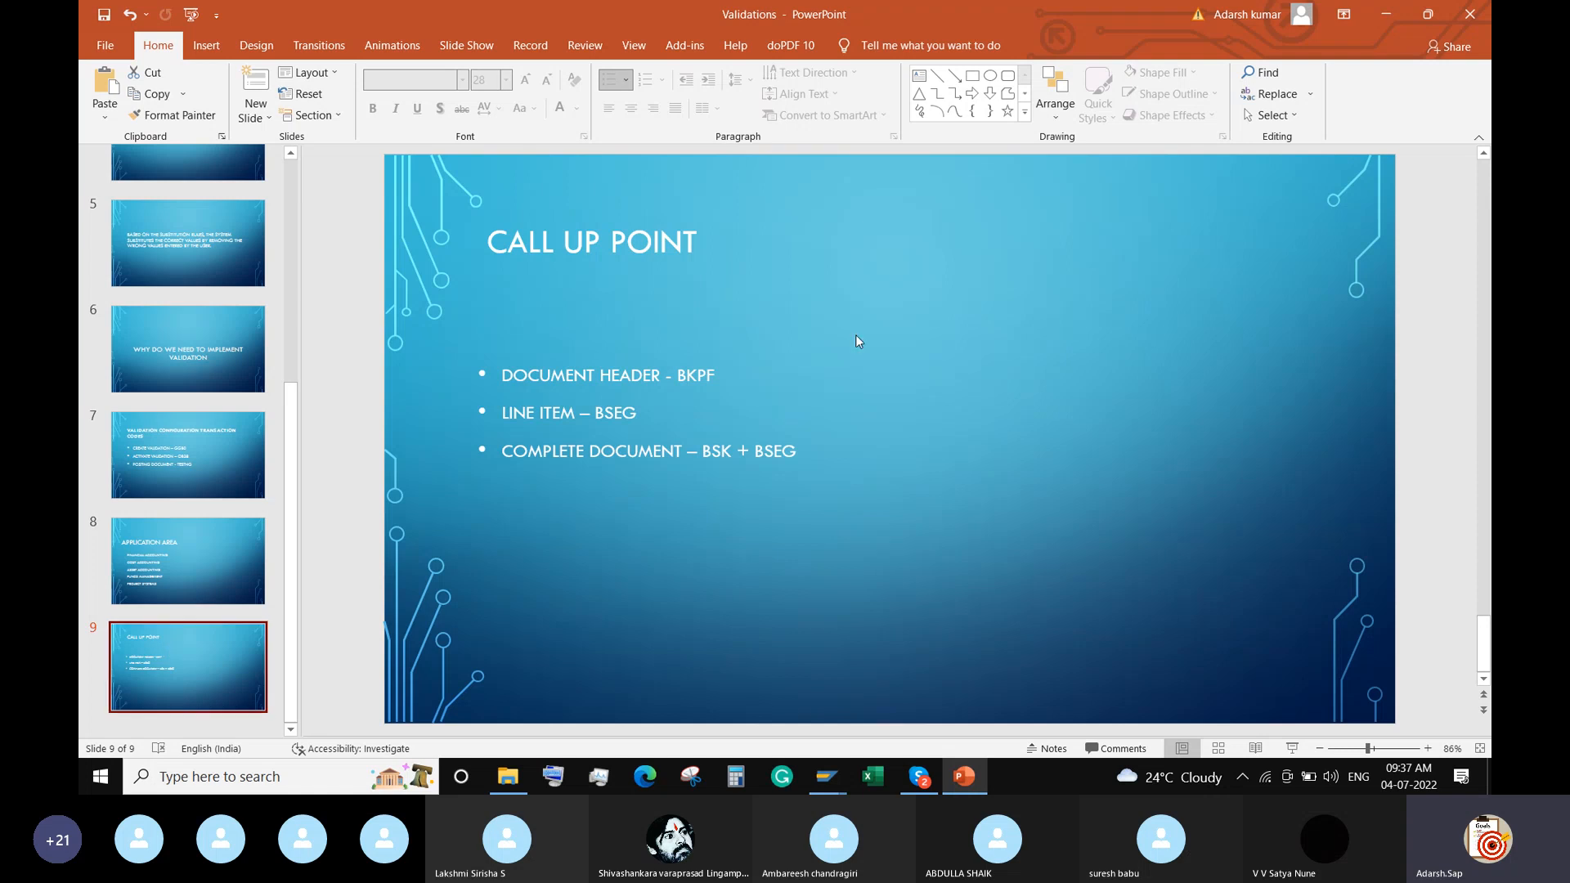
Return to the SAP session with the document type details, start transaction FB01 and review the header and First Line Item fields
left_click(824, 779)
left_click(1022, 687)
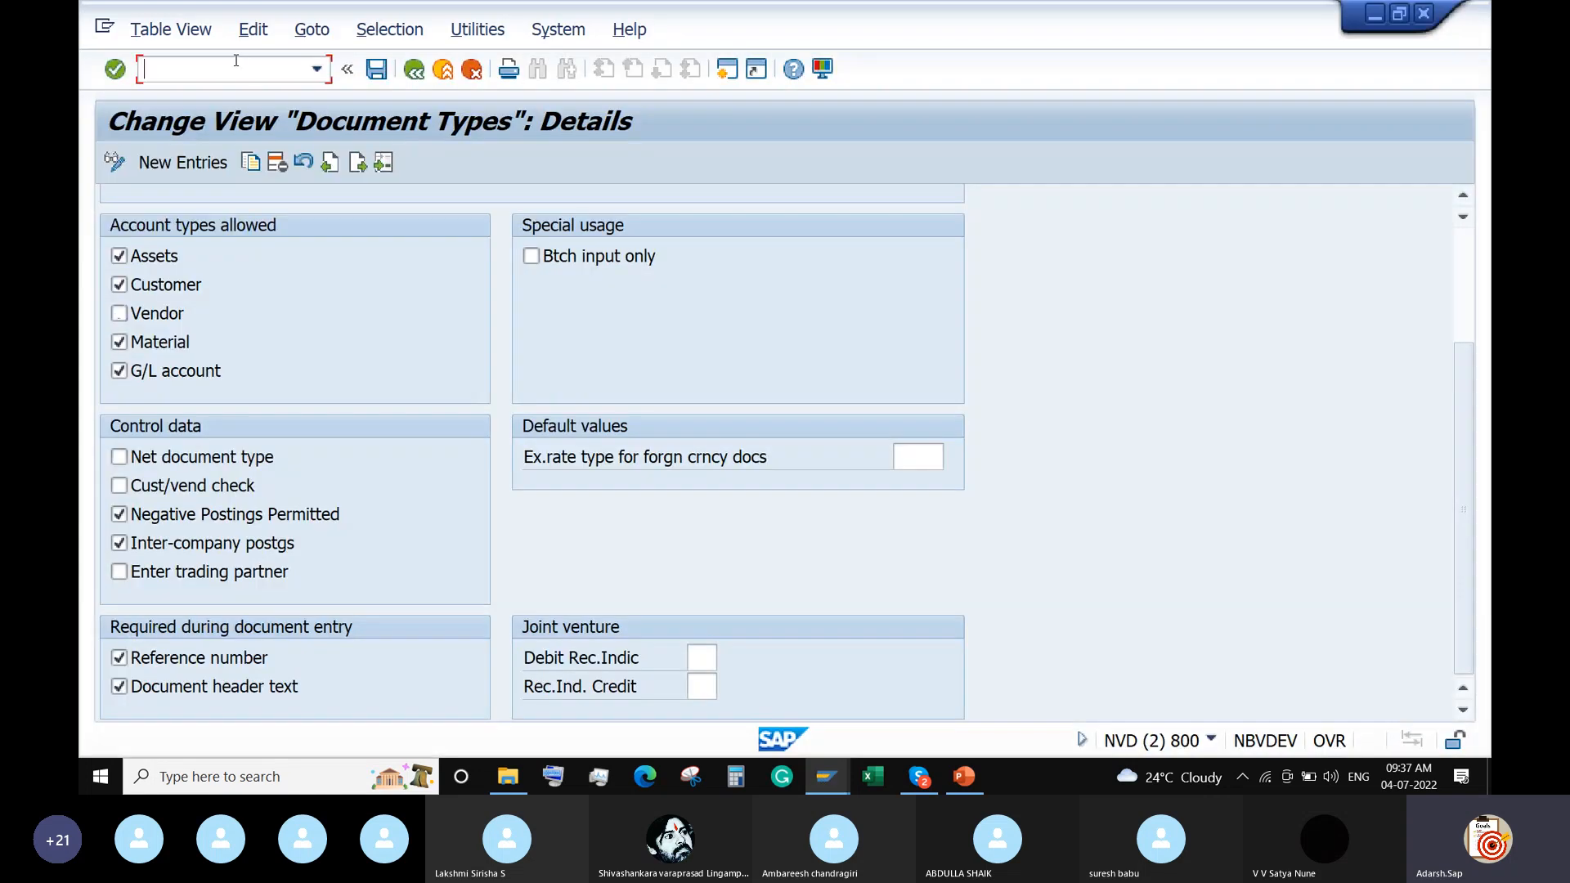
type("/nFB01")
key("Return")
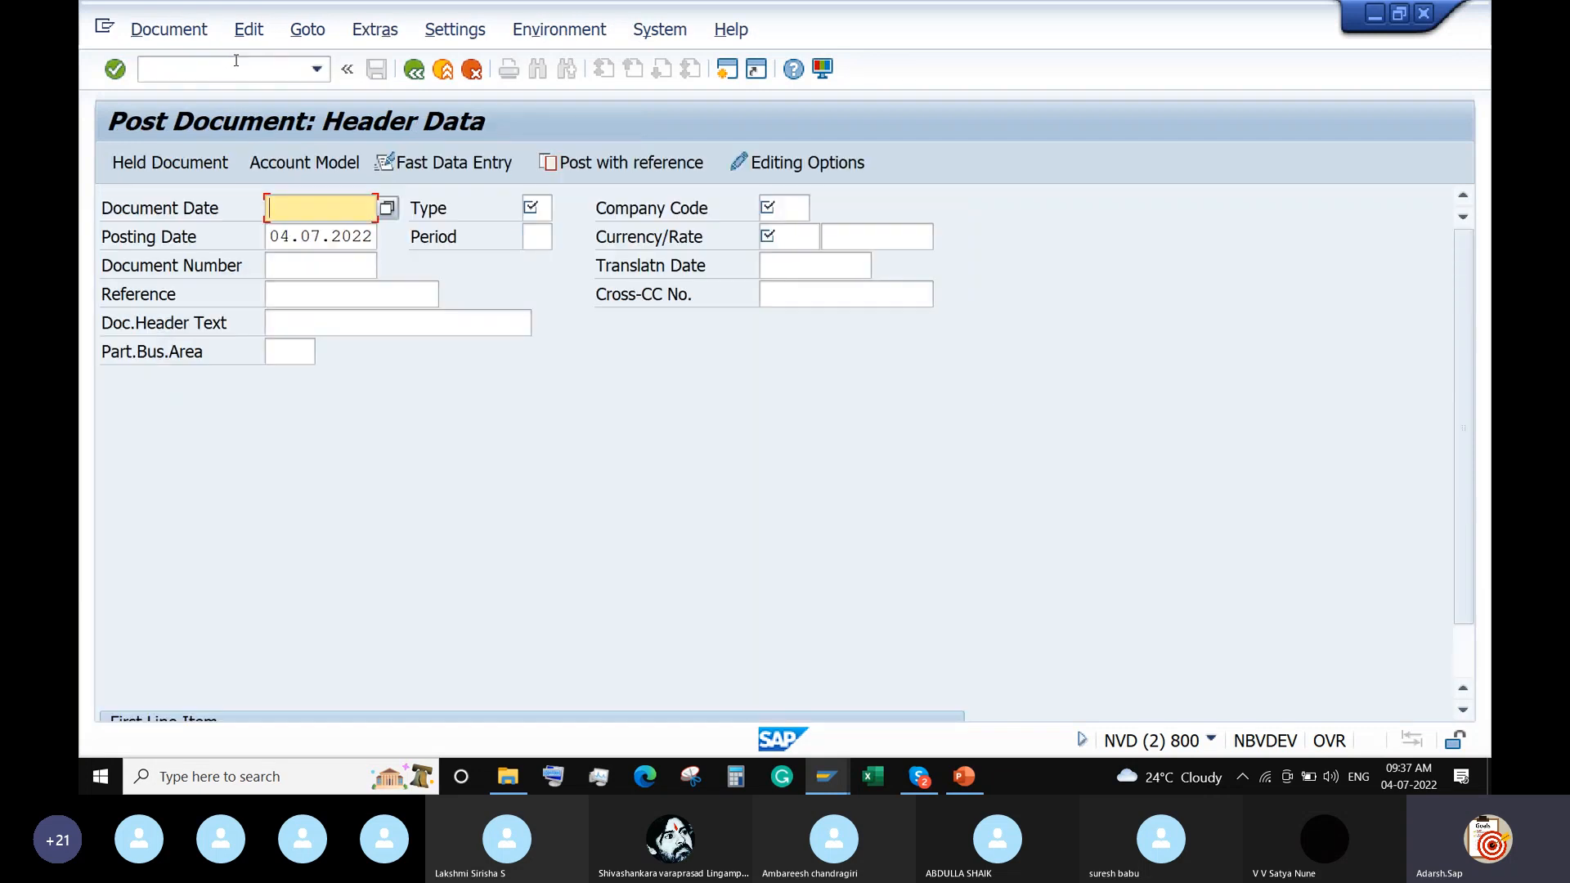
scroll(495, 380, "down", 2)
scroll(495, 380, "up", 2)
scroll(496, 381, "down", 2)
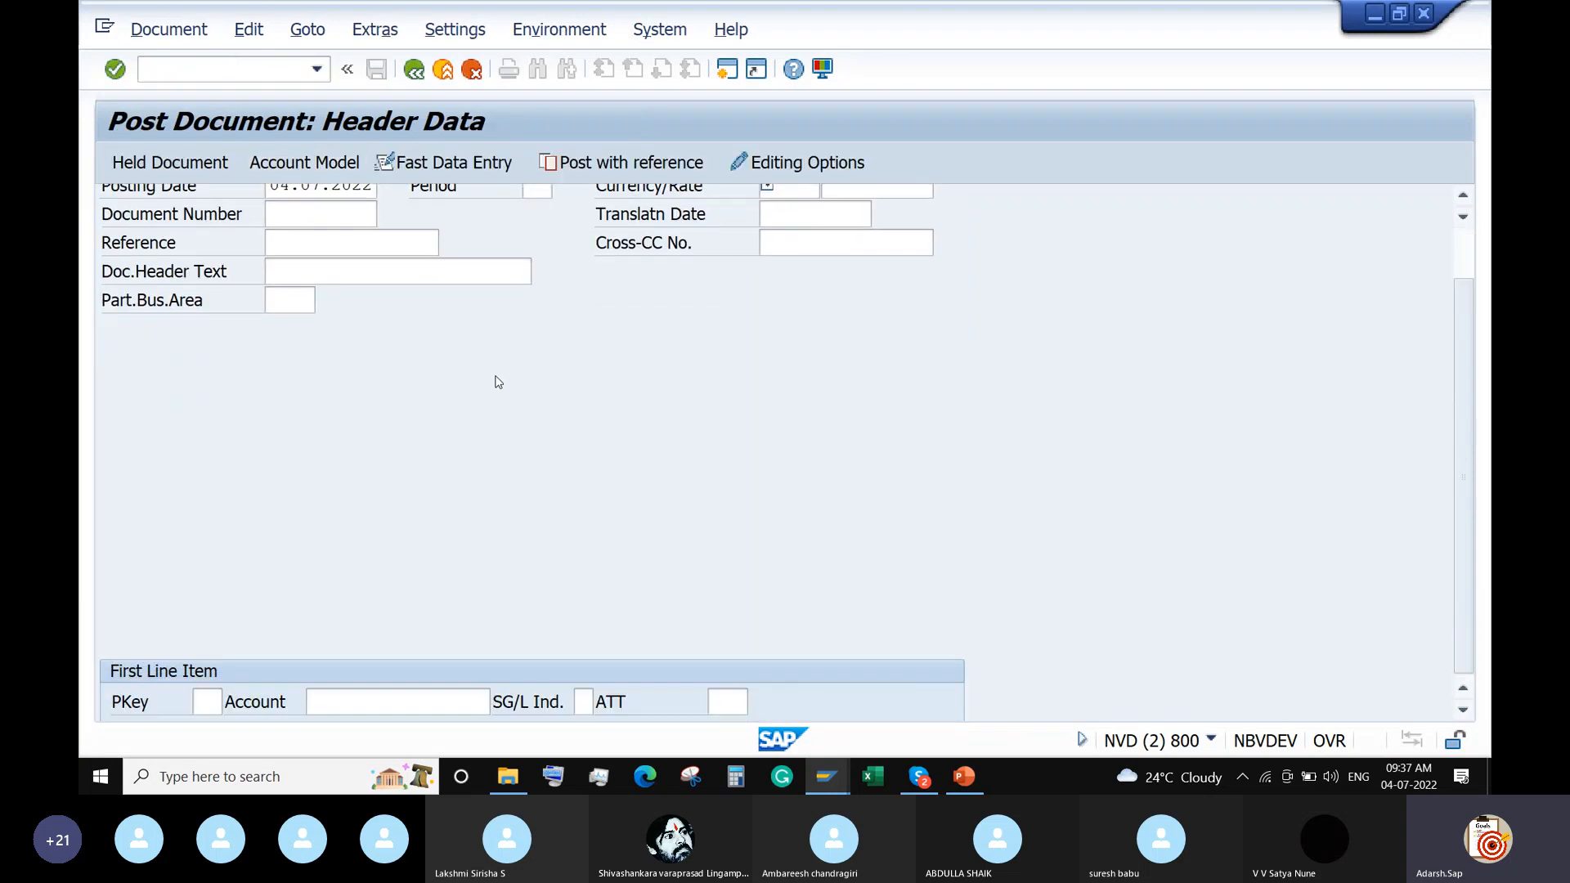
scroll(496, 381, "down", 1)
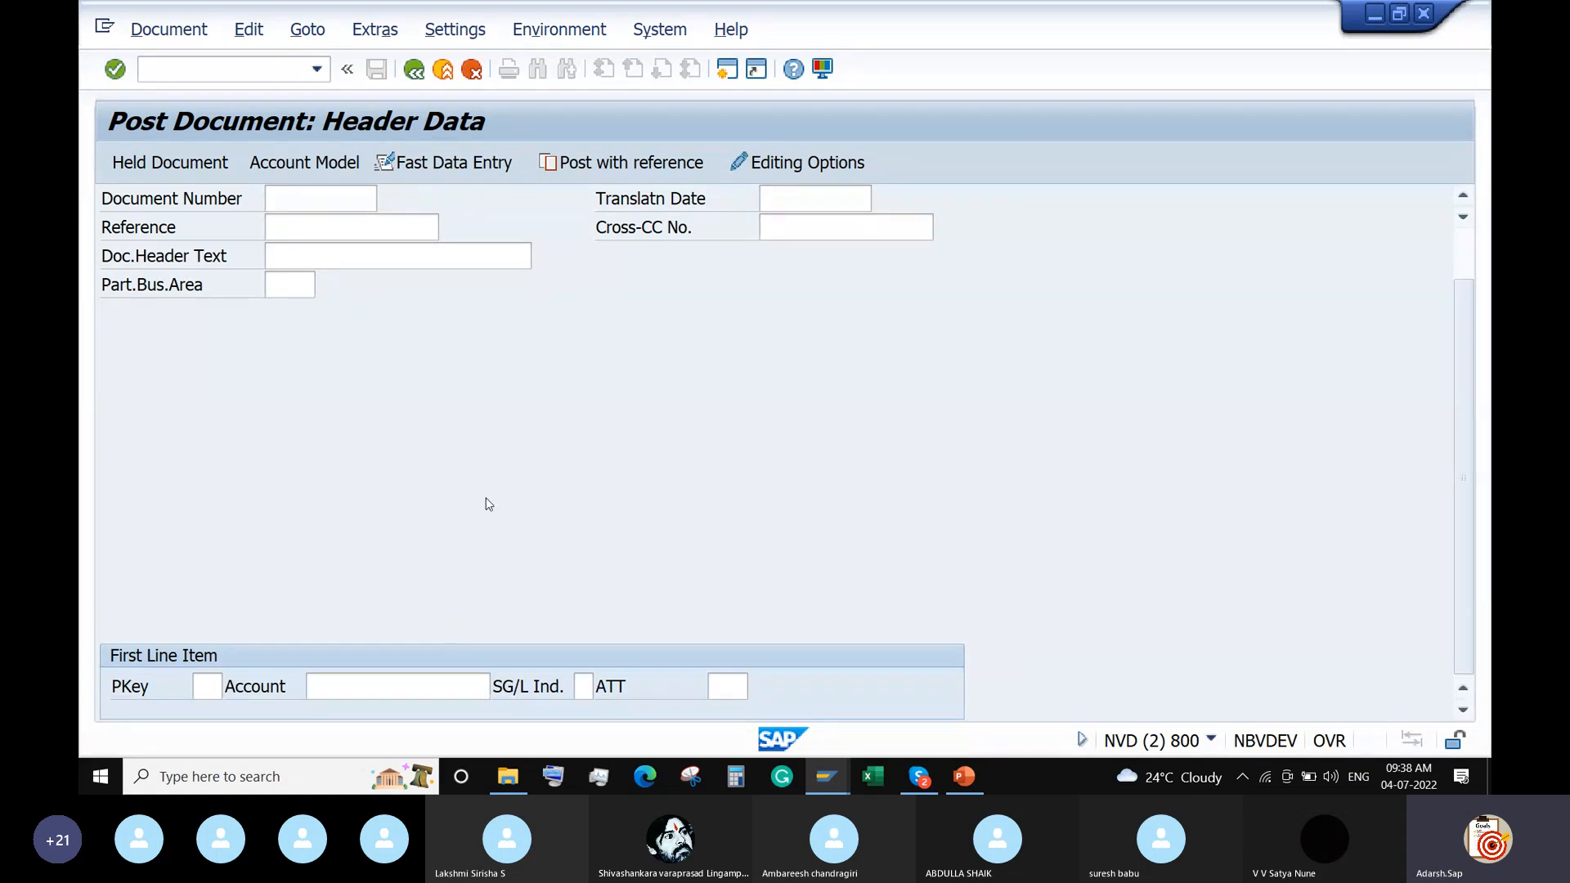
scroll(486, 501, "up", 2)
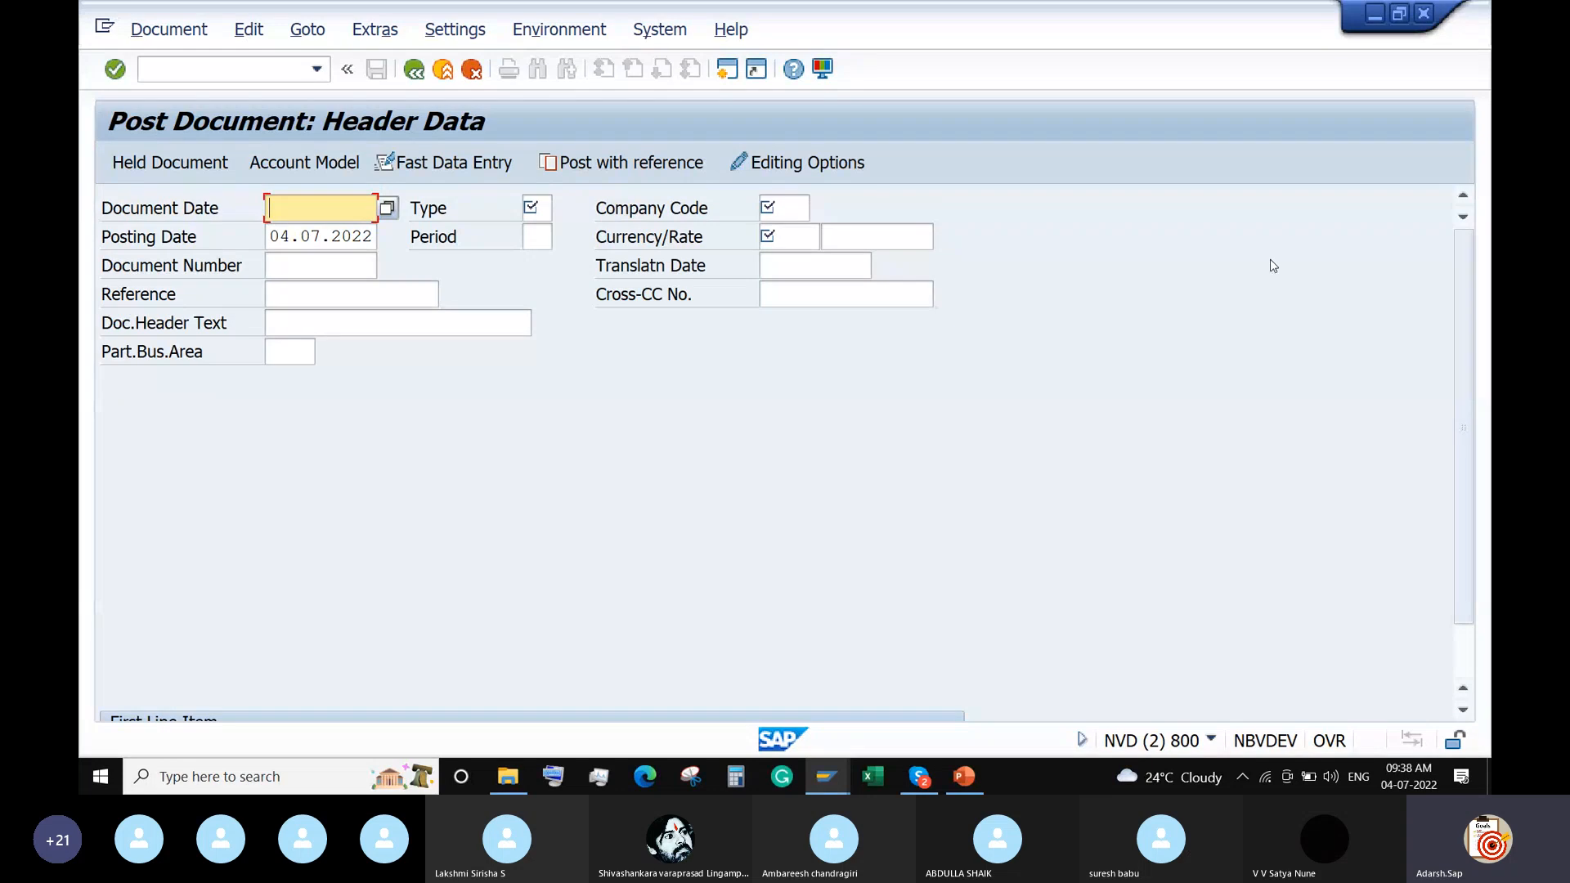
scroll(446, 646, "down", 2)
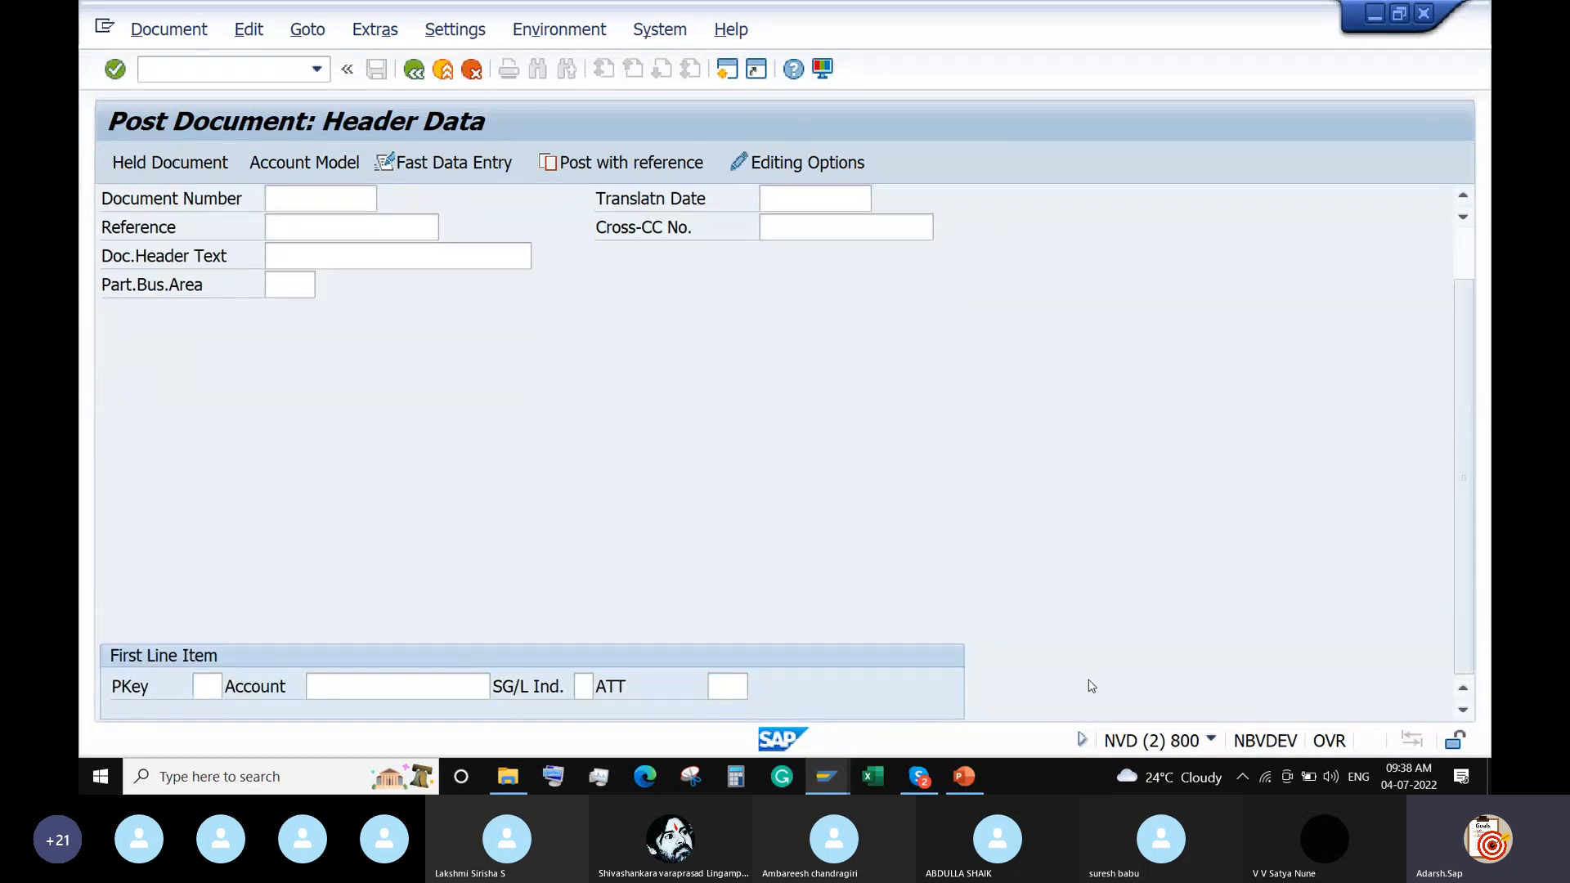
Switch to PowerPoint, go back from the Call Up Point slide to the Application Area slide and minimize the presentation
left_click(964, 778)
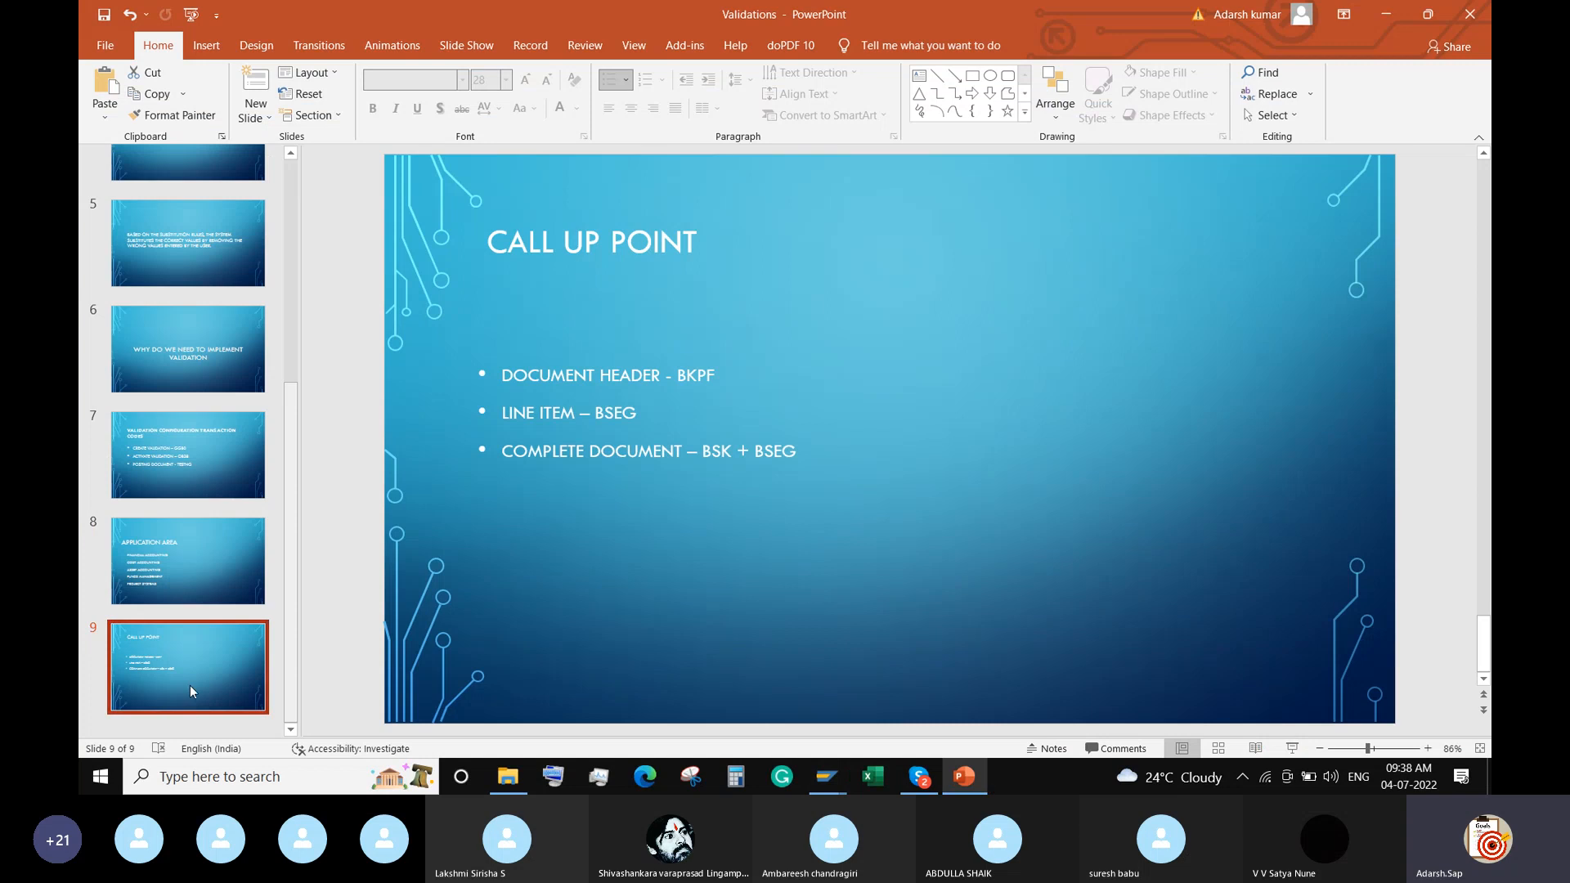
key("Up")
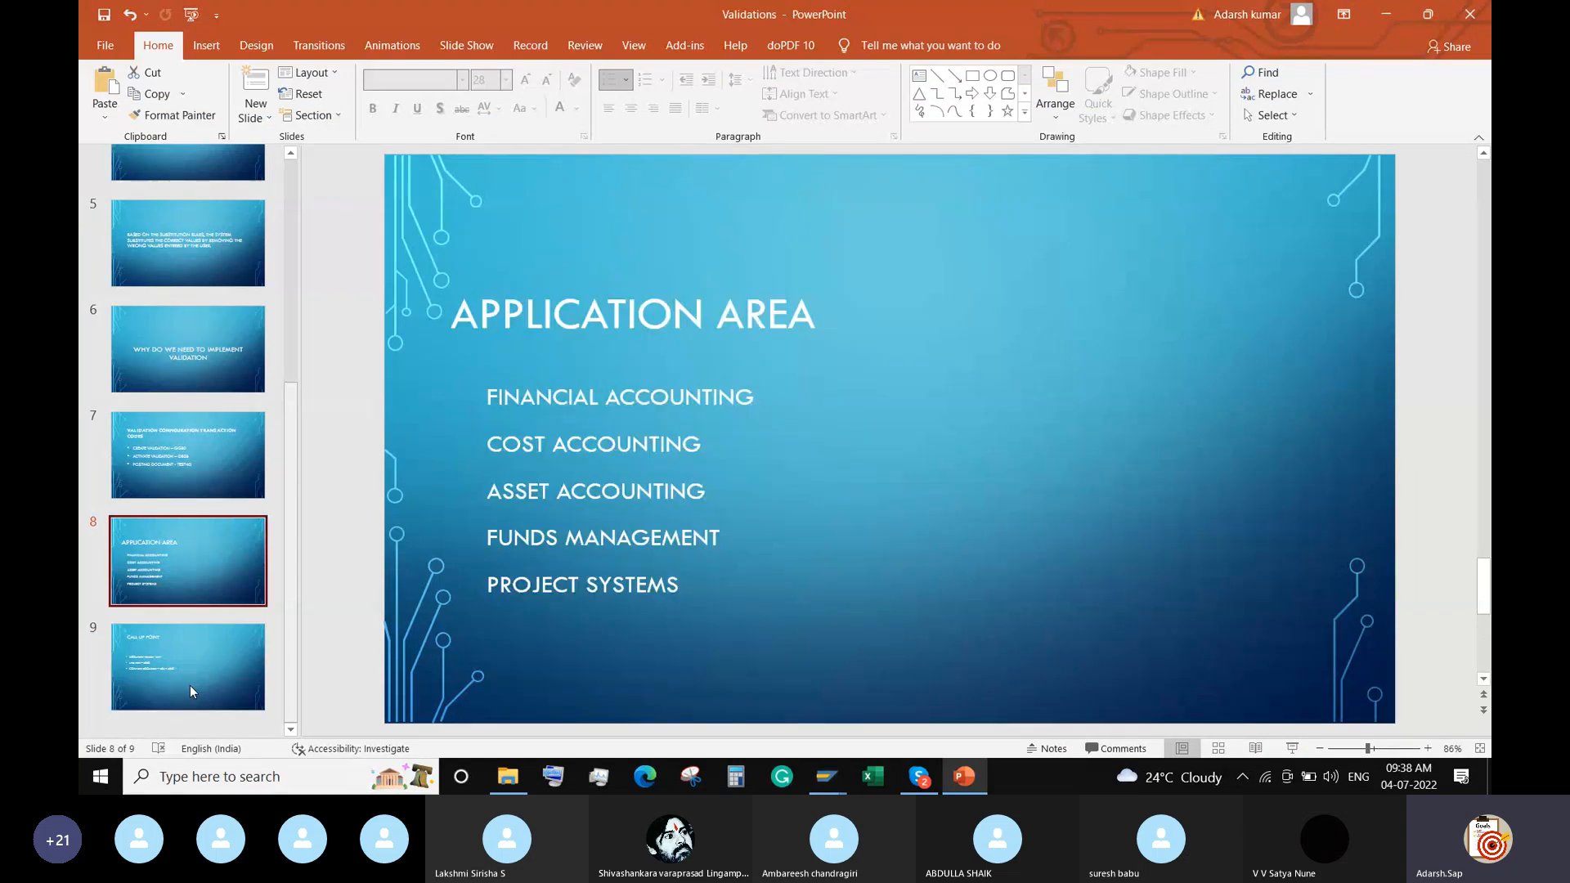
left_click(1386, 18)
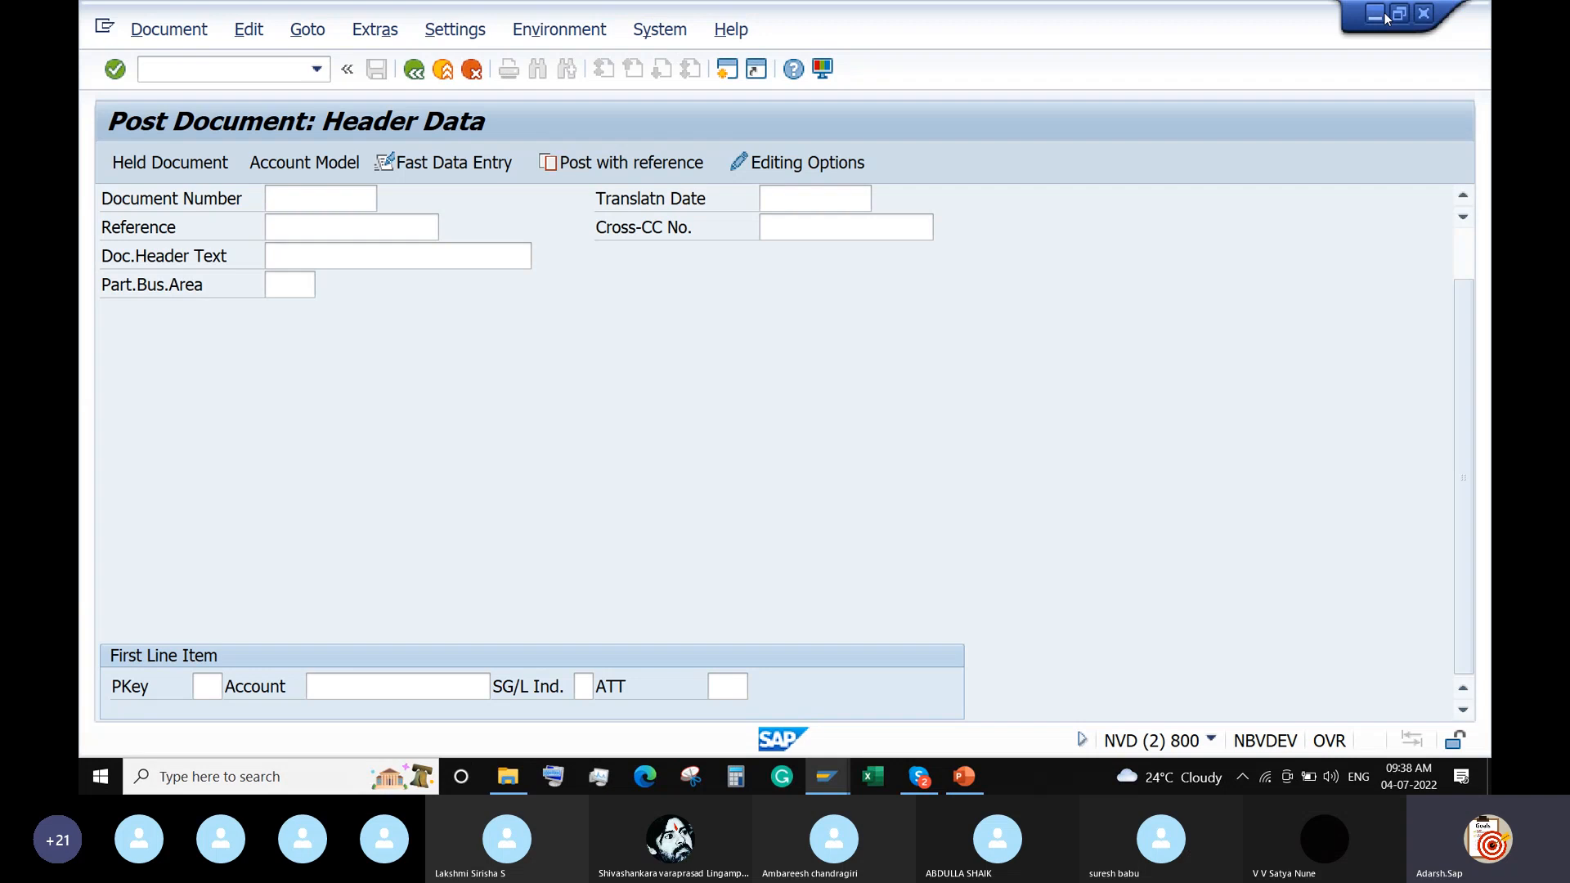
Open Notepad and write "Scenario 1: For the company code: ABCD, and Document Type: Reference Field is mandatory"
left_click(196, 773)
type("no")
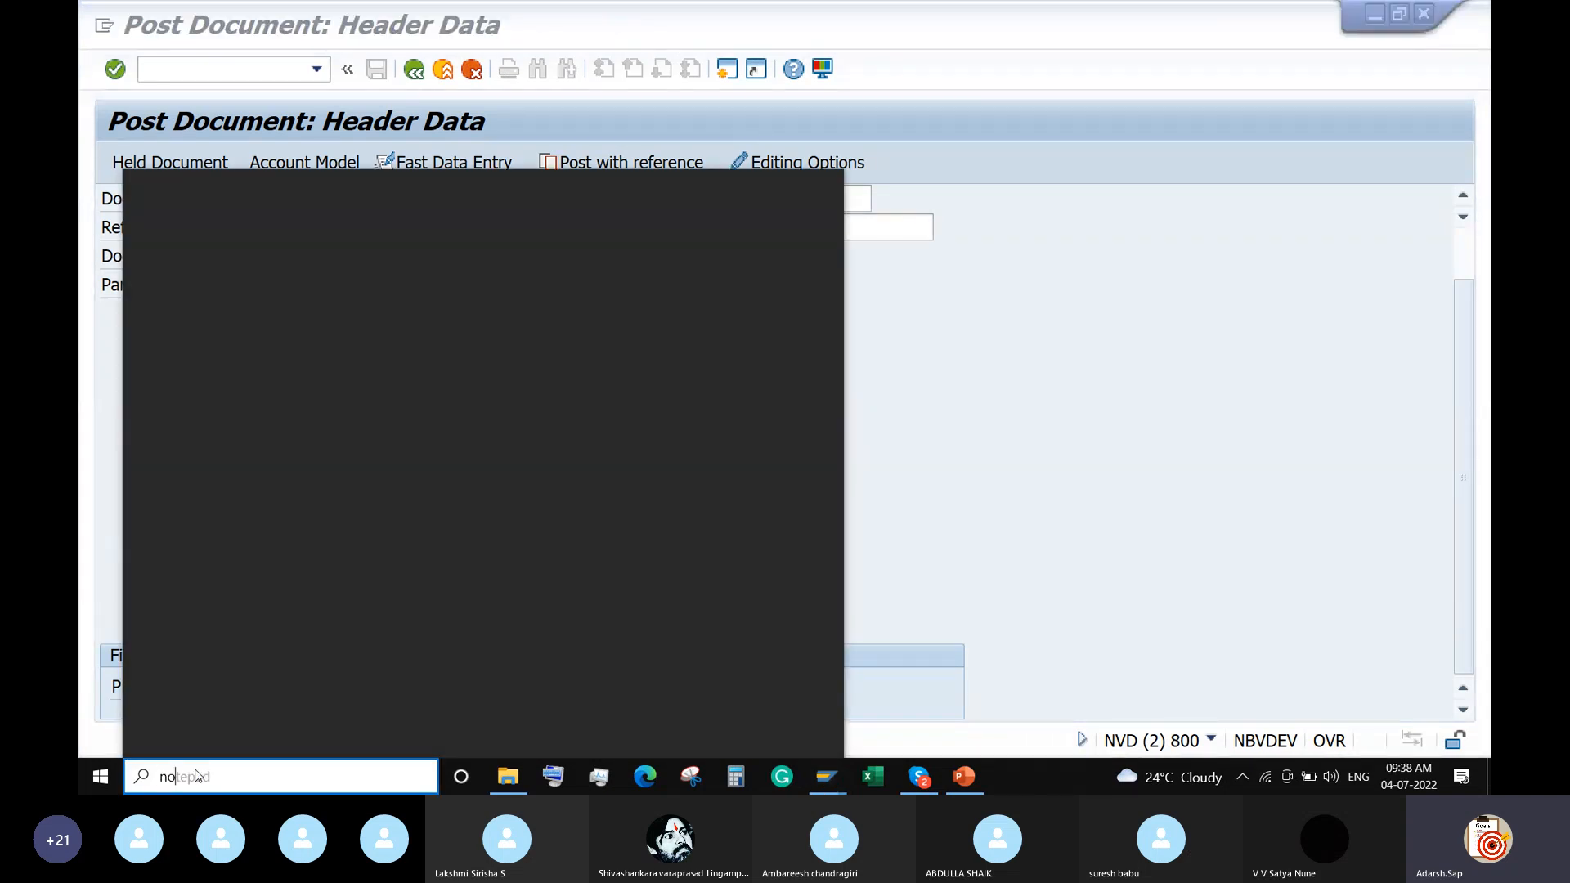
key("Return")
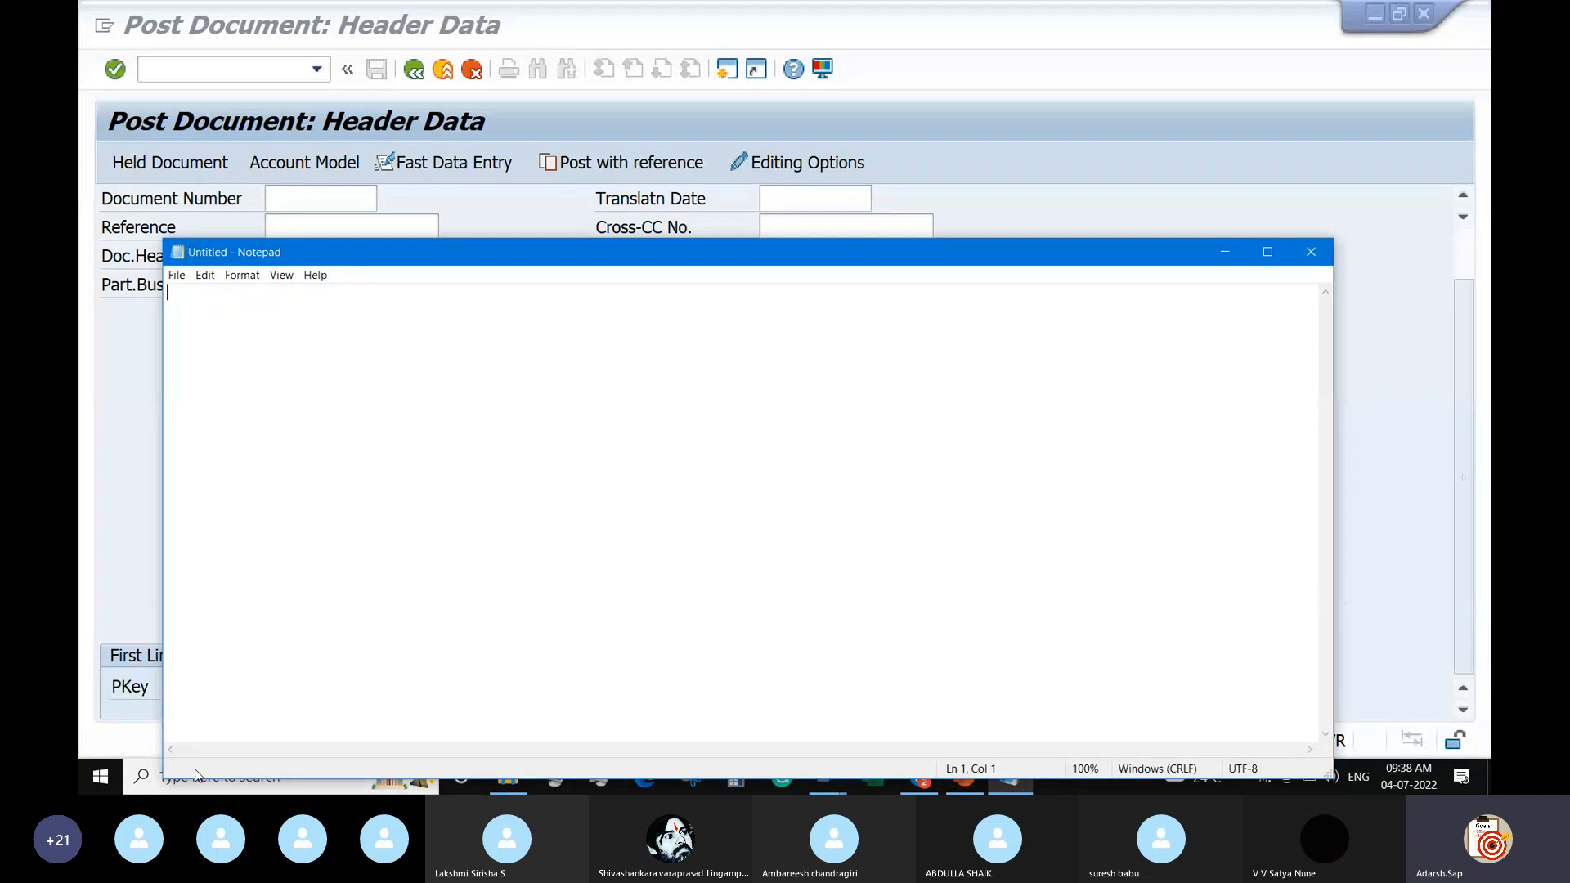
type("Scenario 1: For the compan")
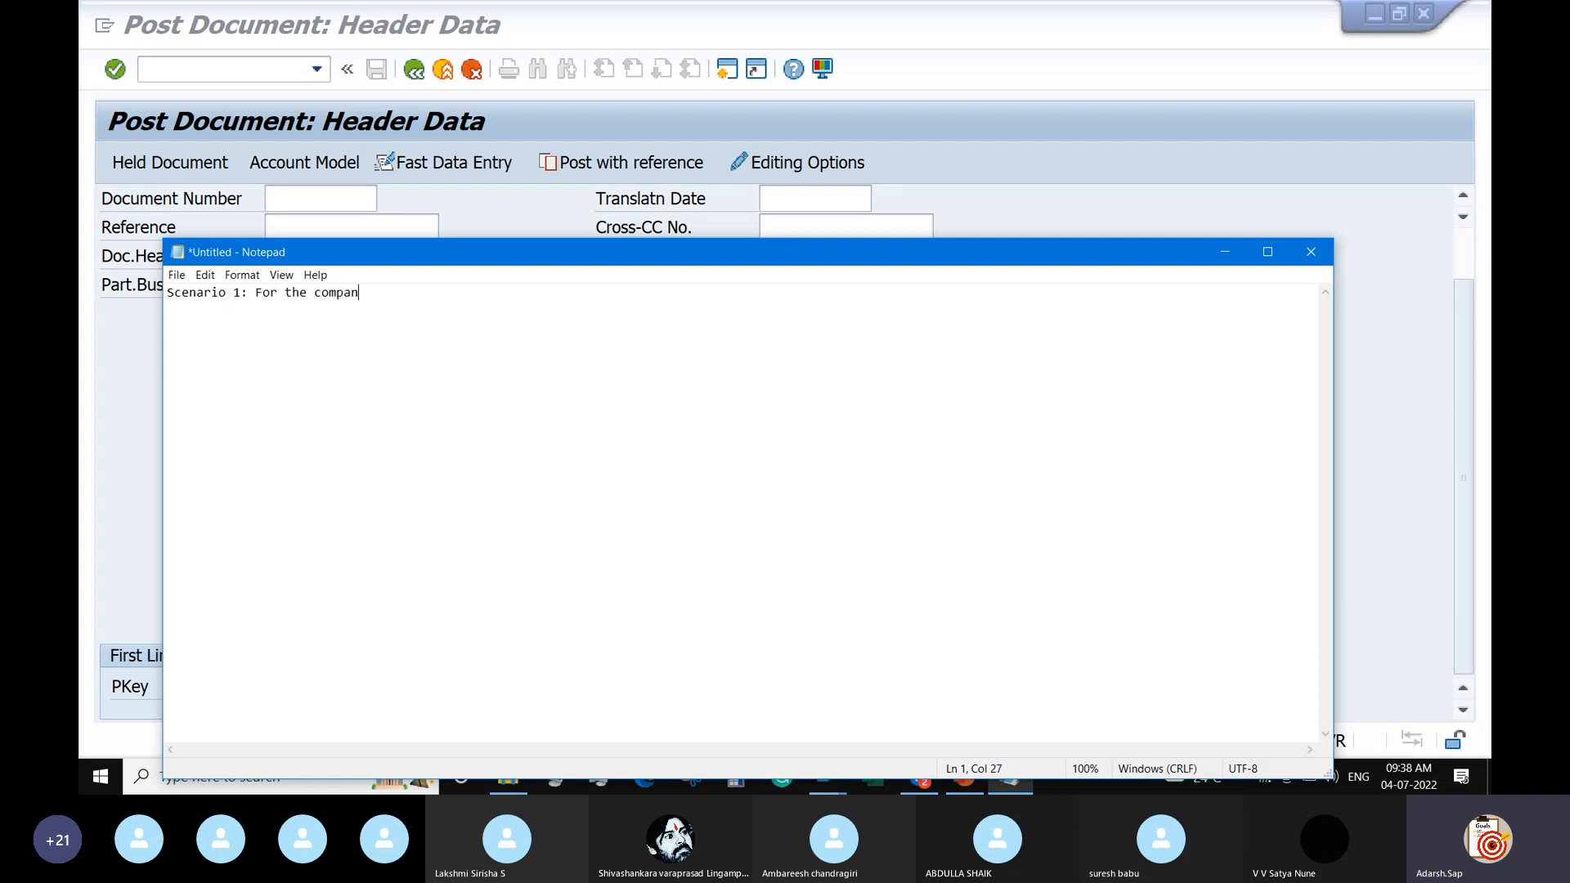
type("y code: ABCD, and Document Type: ")
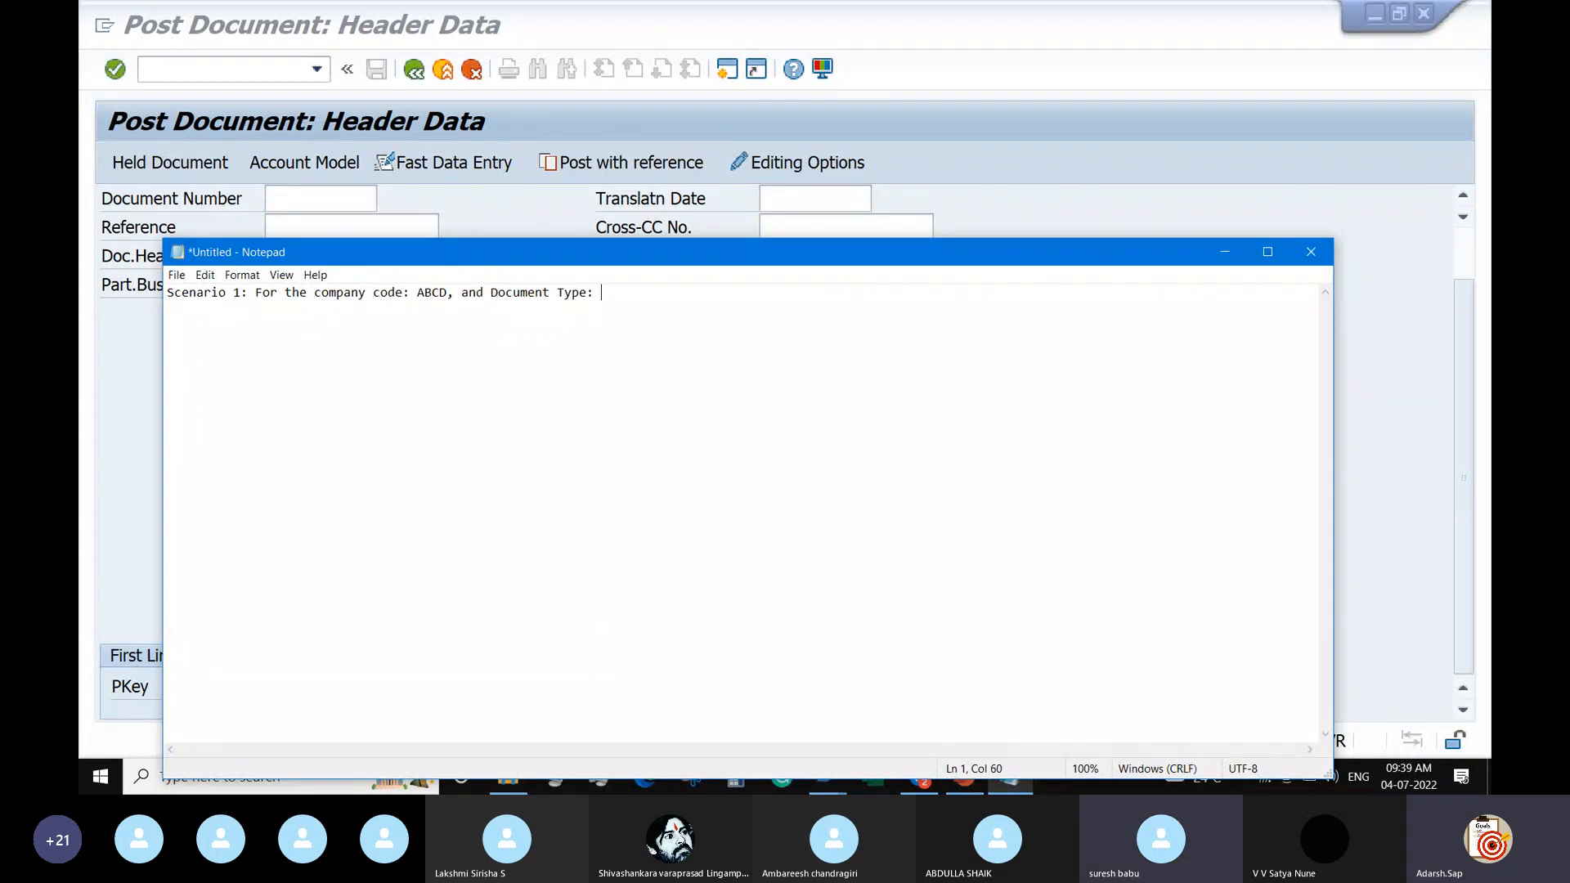
type("Reference")
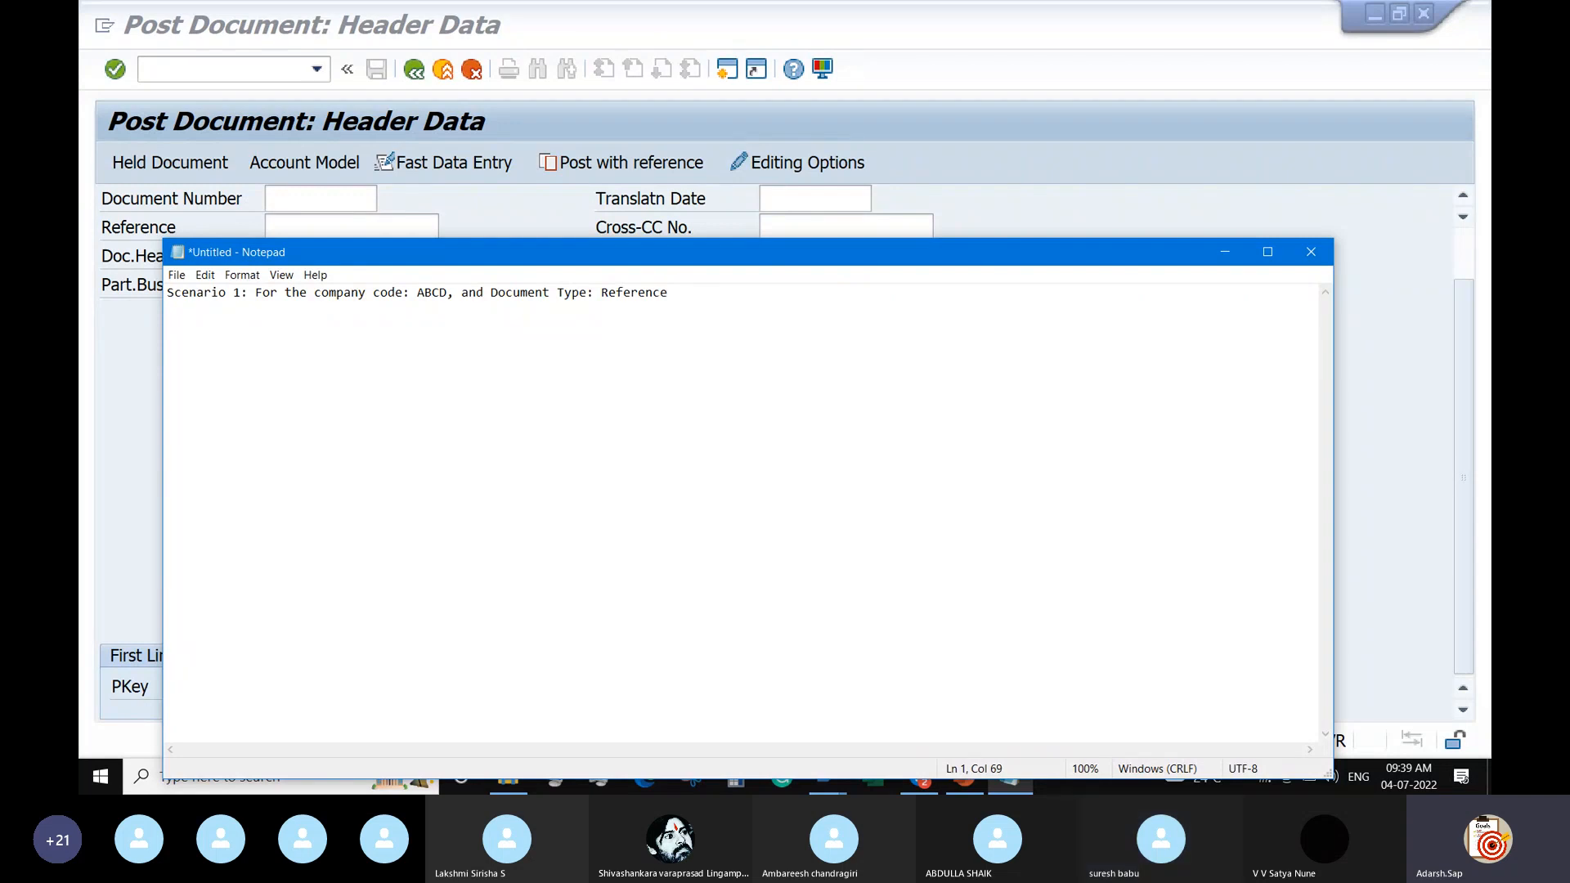
type(" Field is man")
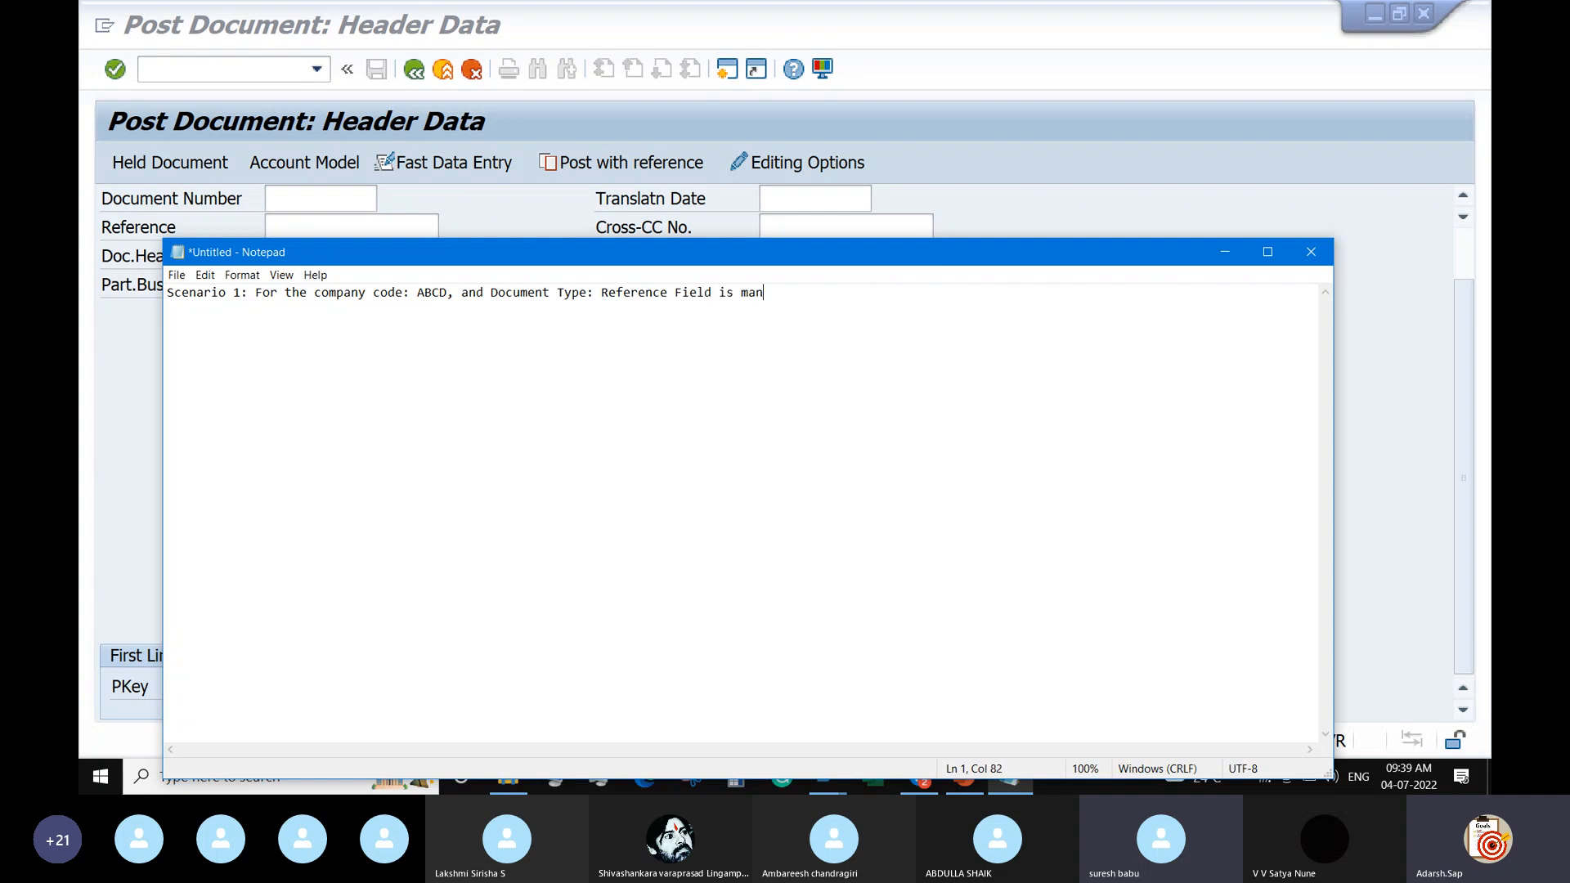
type("datory")
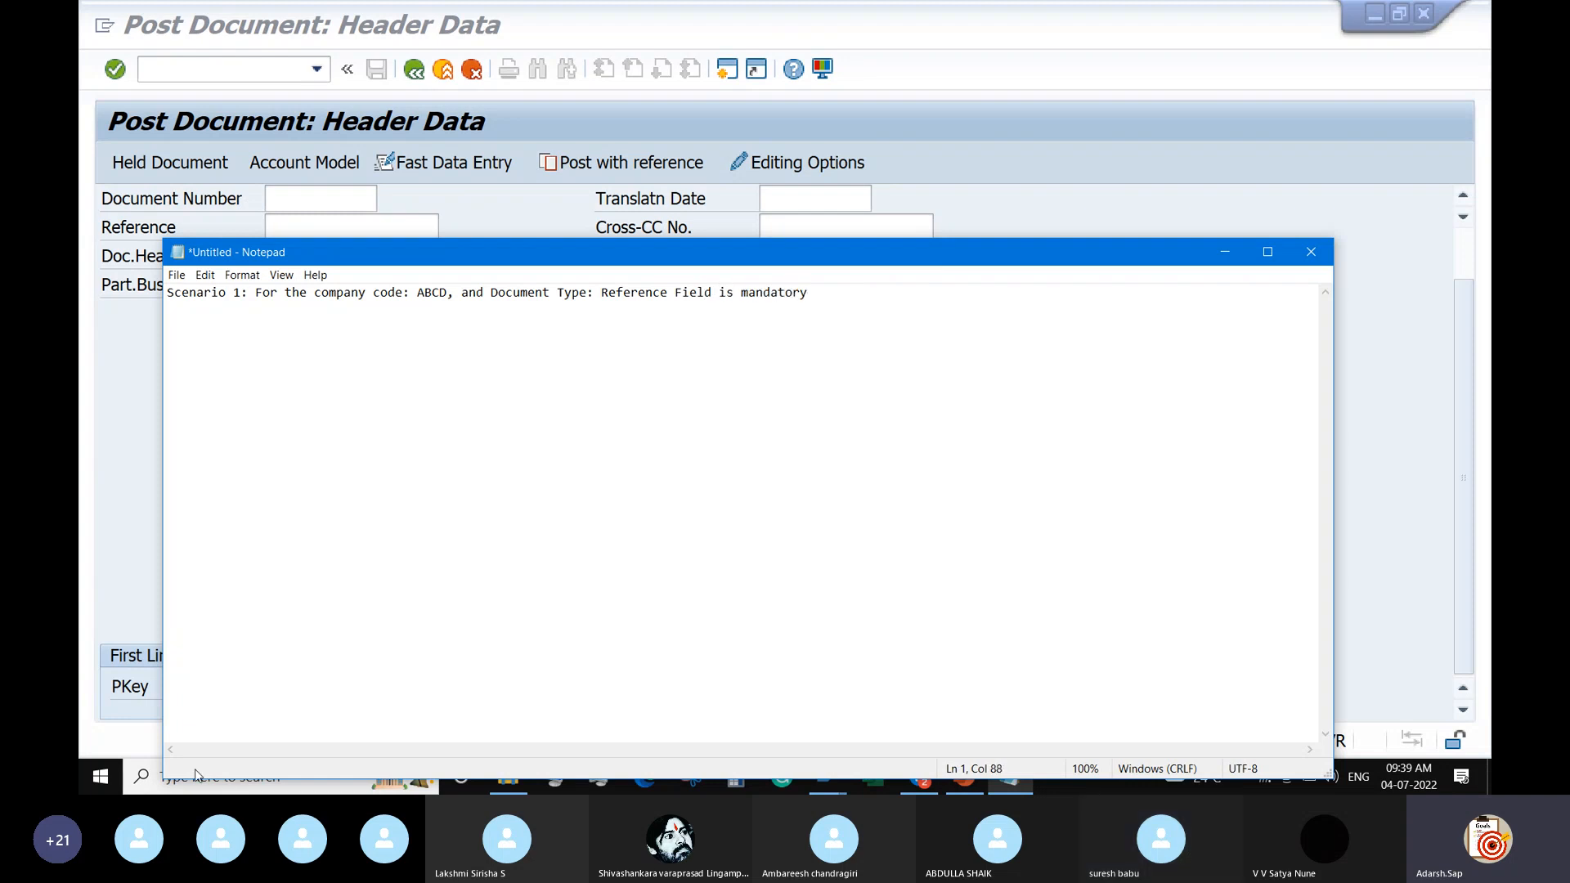
Set the Notepad font size to 20, then move and widen the window so the whole scenario line fits
left_click(284, 278)
left_click(239, 276)
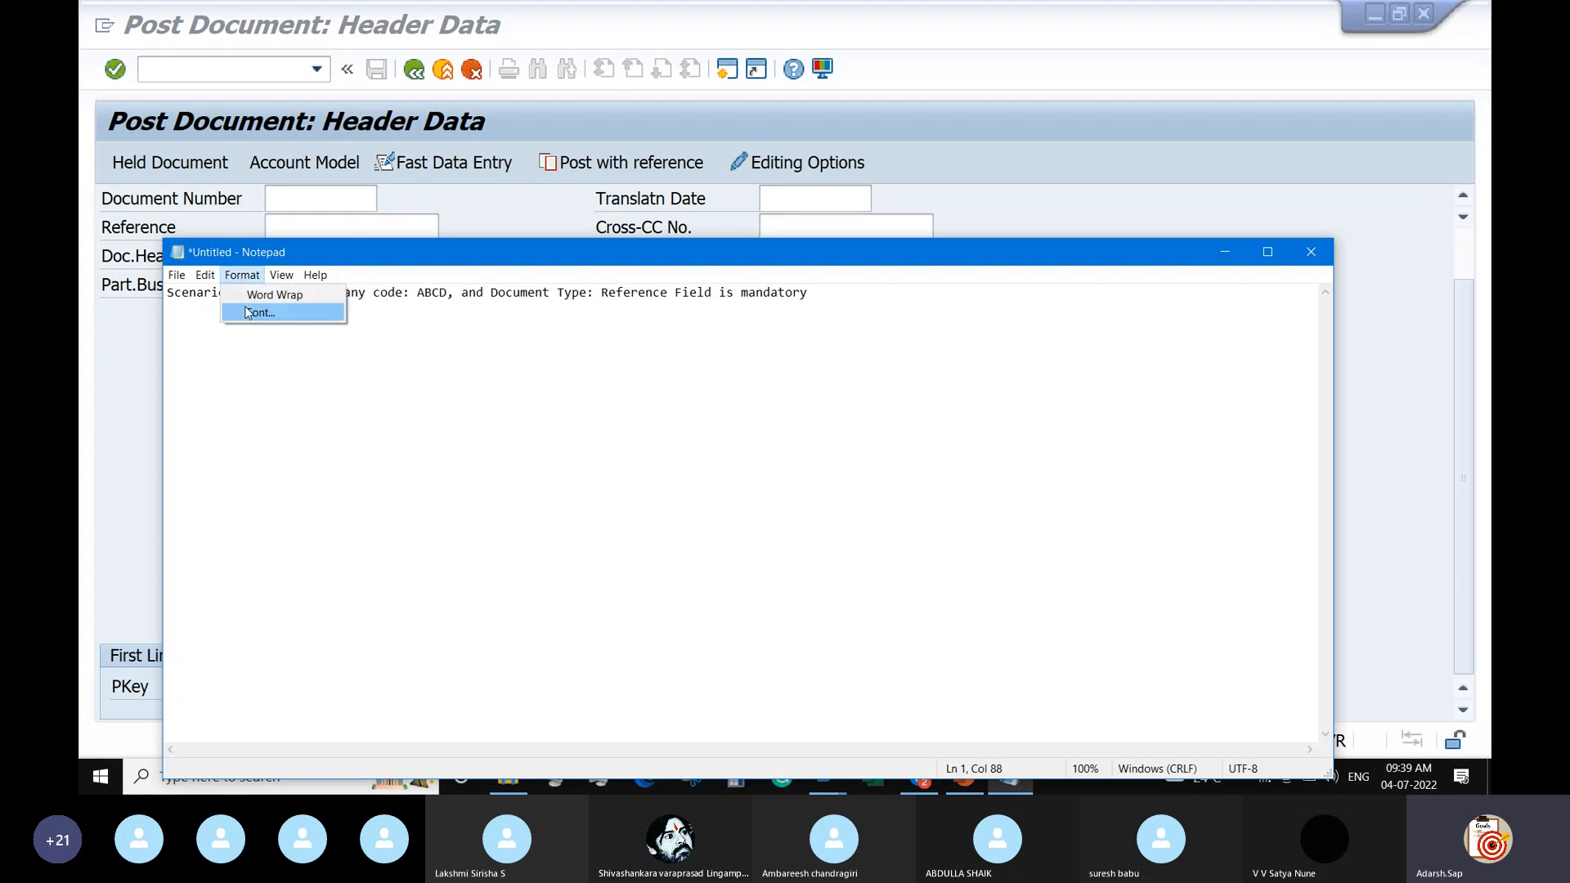
left_click(253, 310)
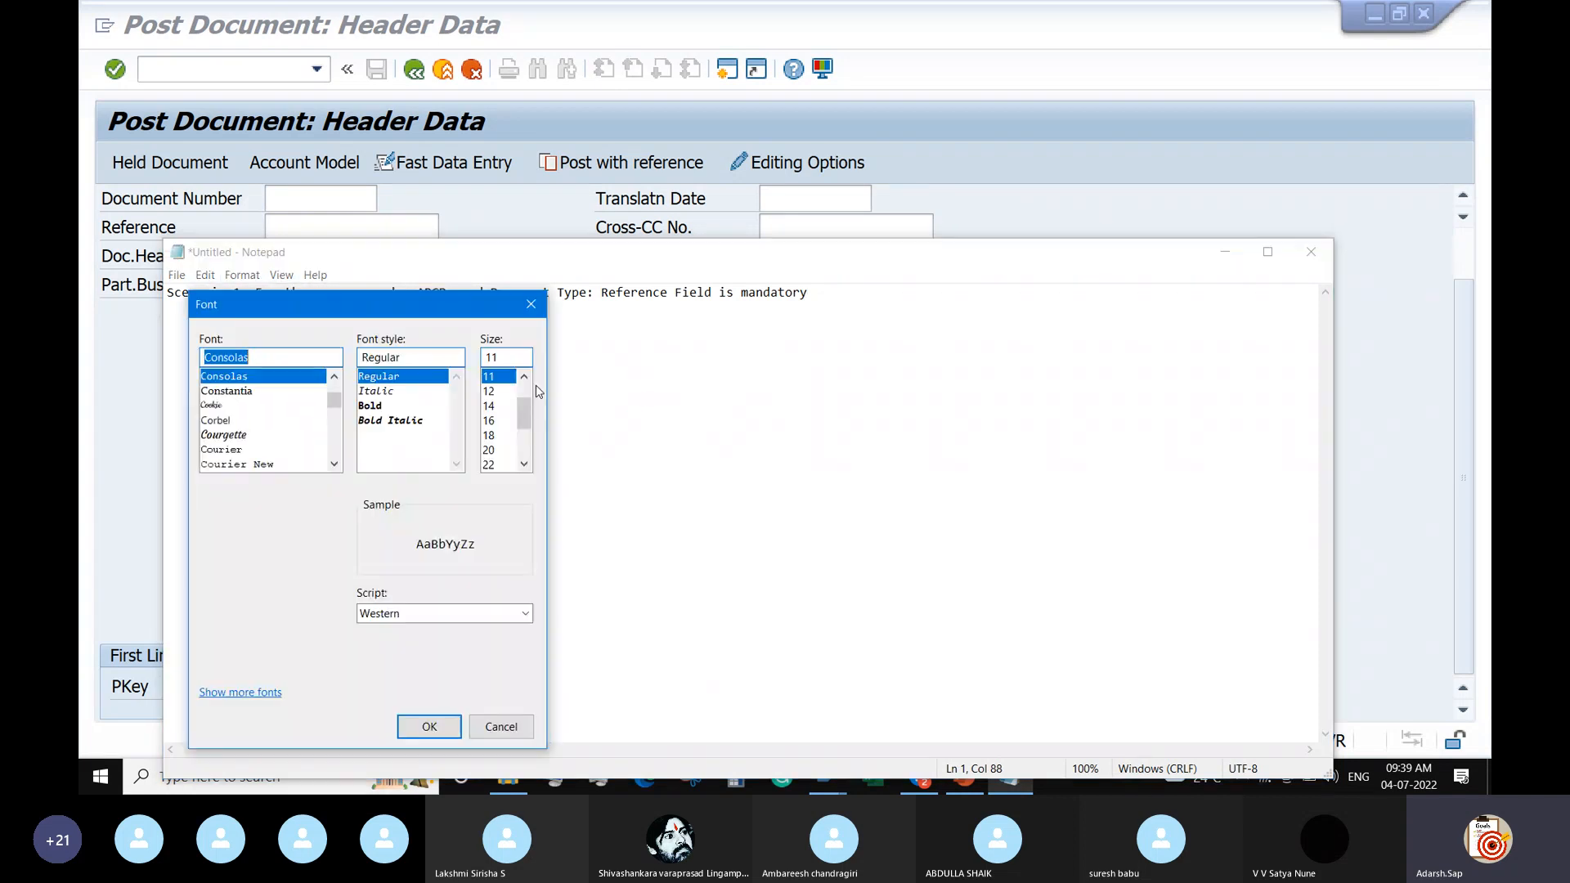
left_click(494, 451)
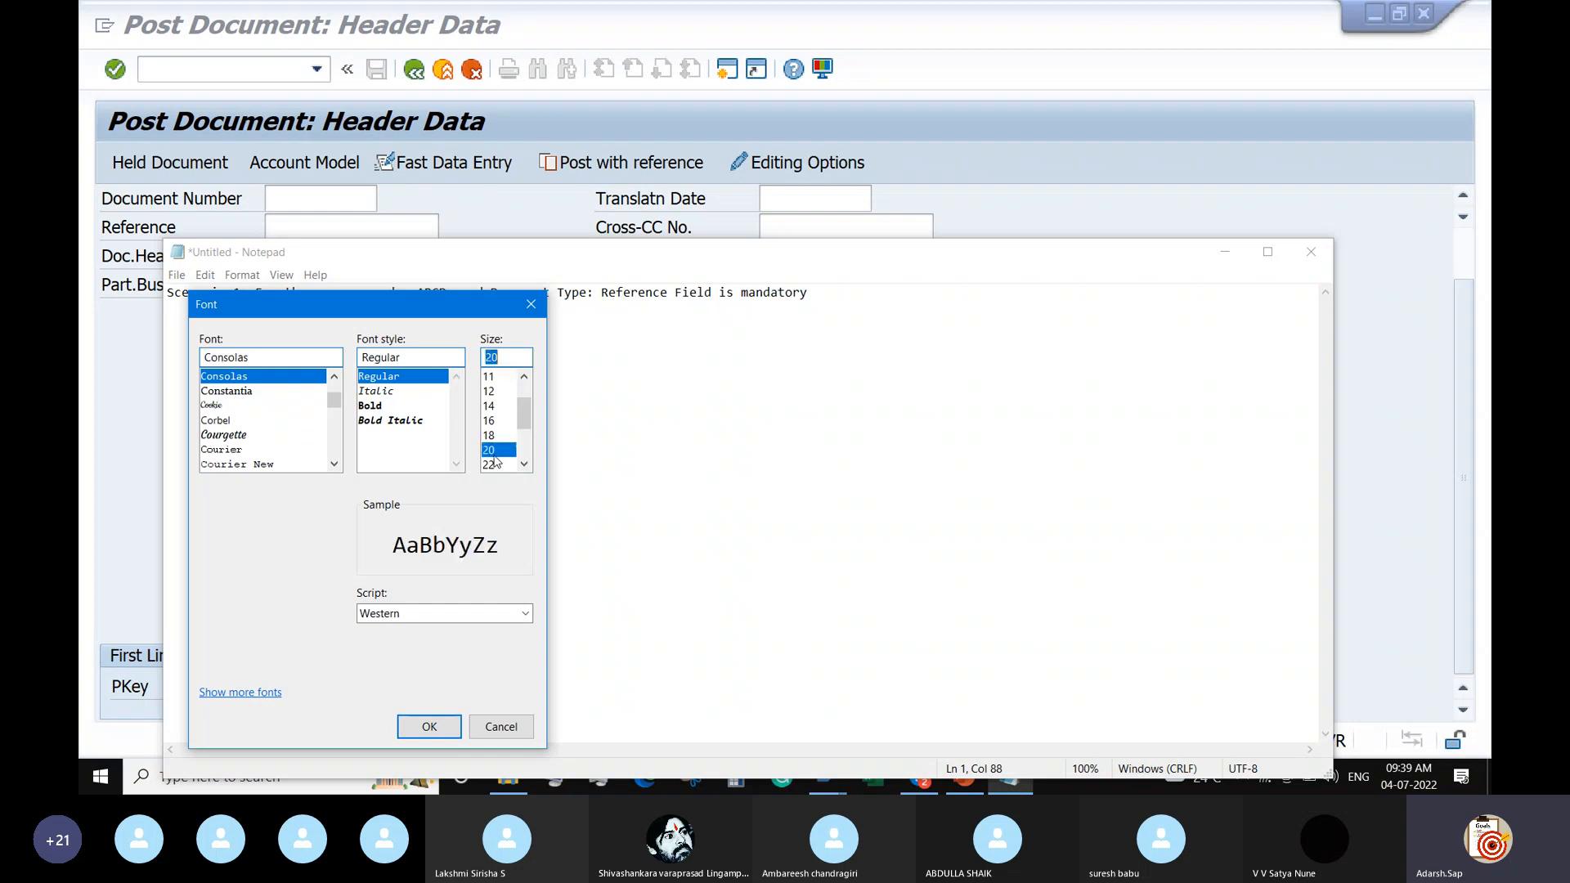
left_click(429, 727)
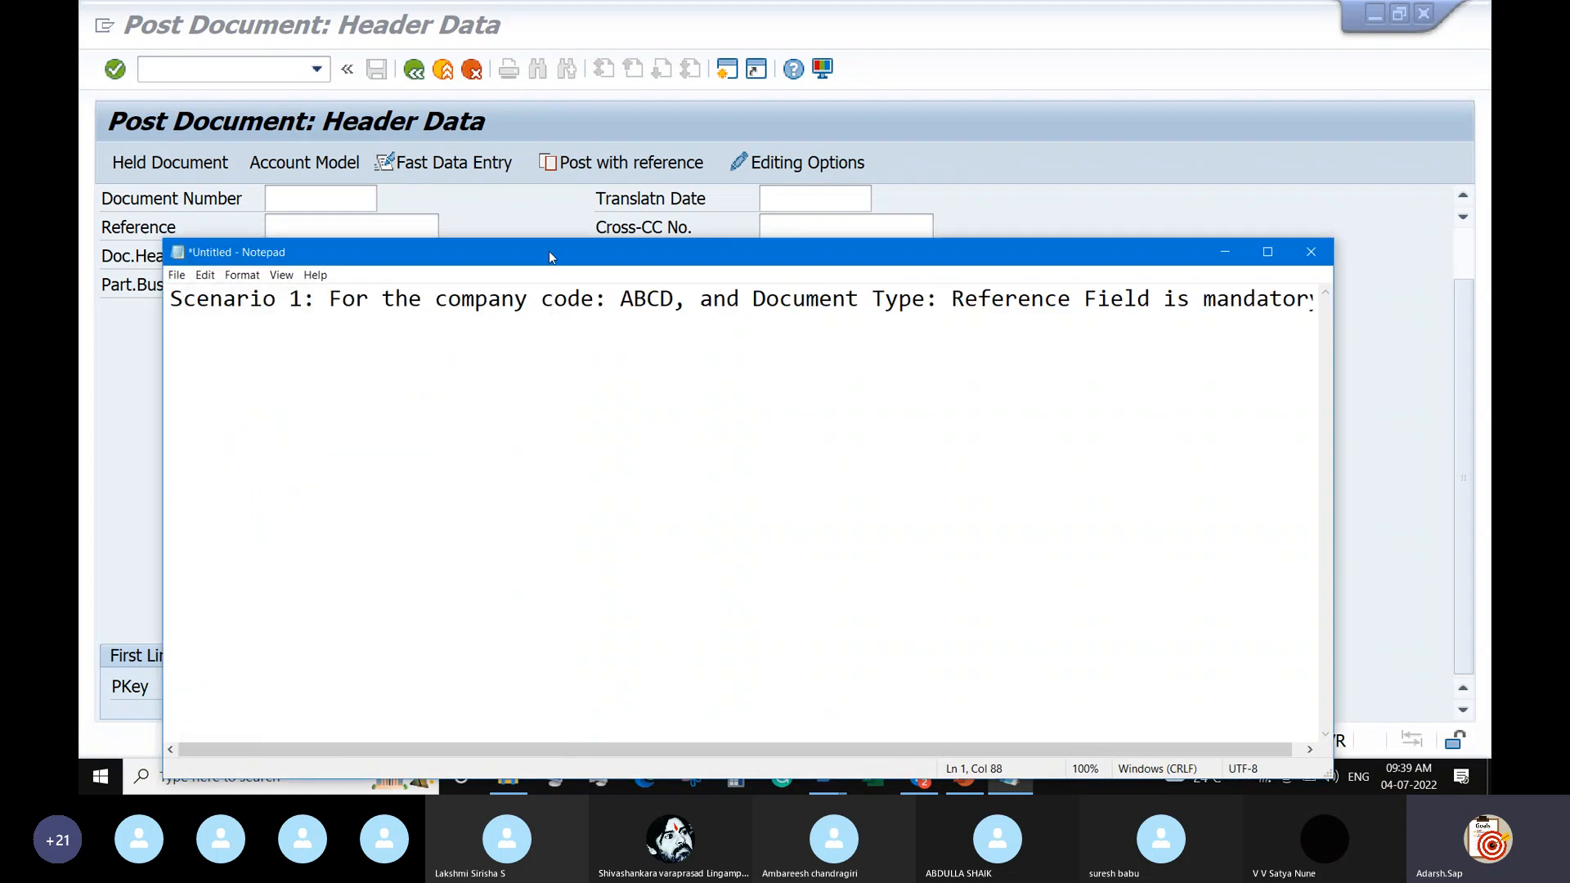
left_click_drag(548, 252, 543, 129)
left_click_drag(1334, 311, 1470, 311)
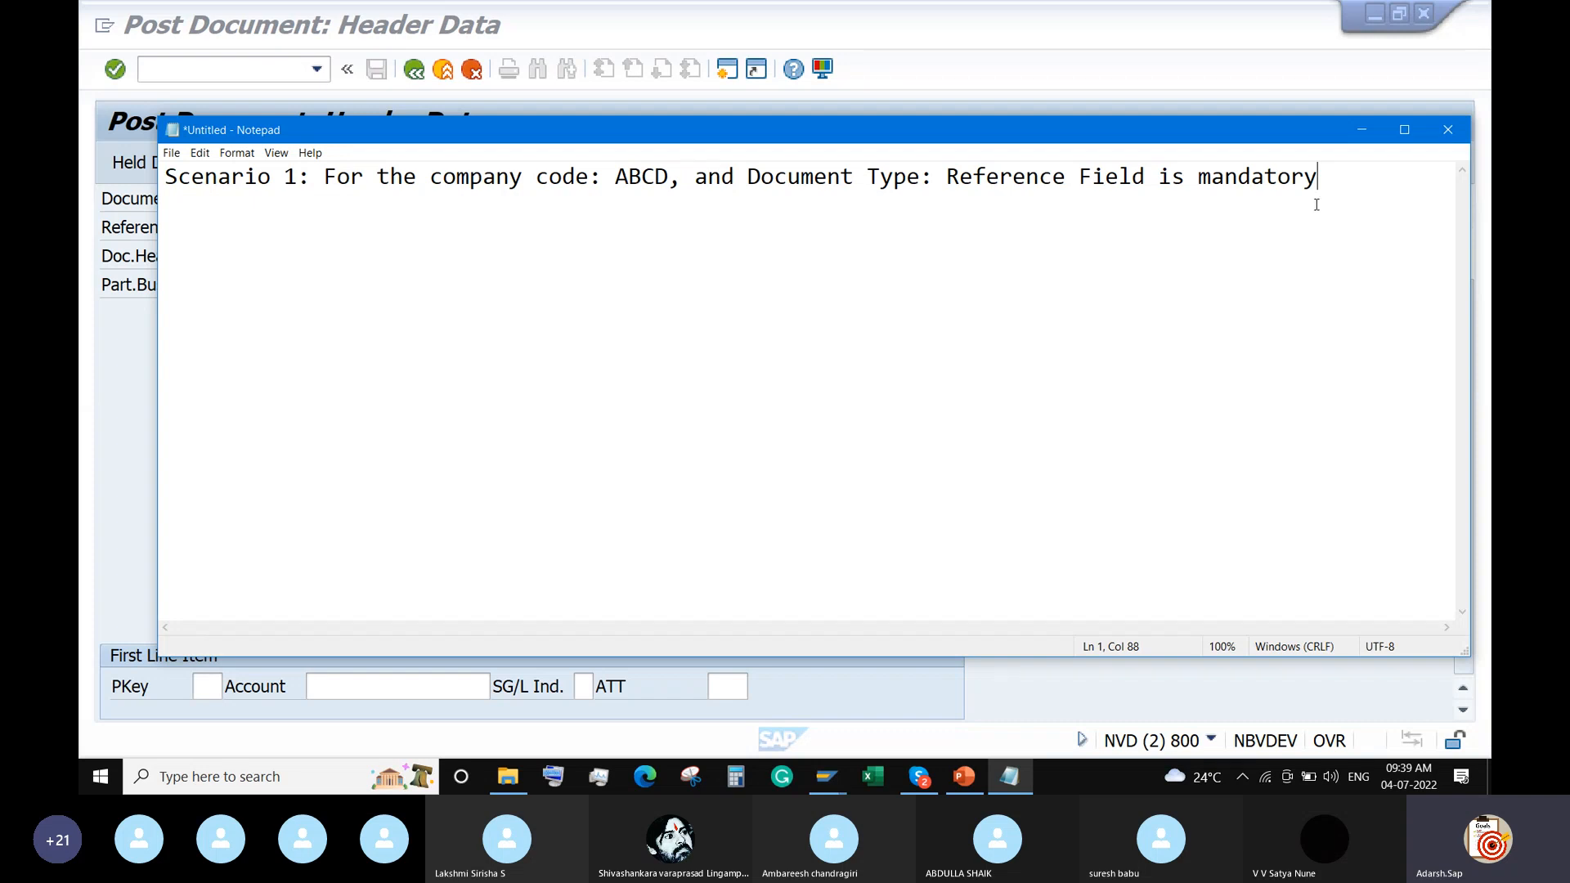
Insert "SA," after "Document Type:" in the scenario line
left_click(926, 176)
left_click(930, 175)
type("SA,")
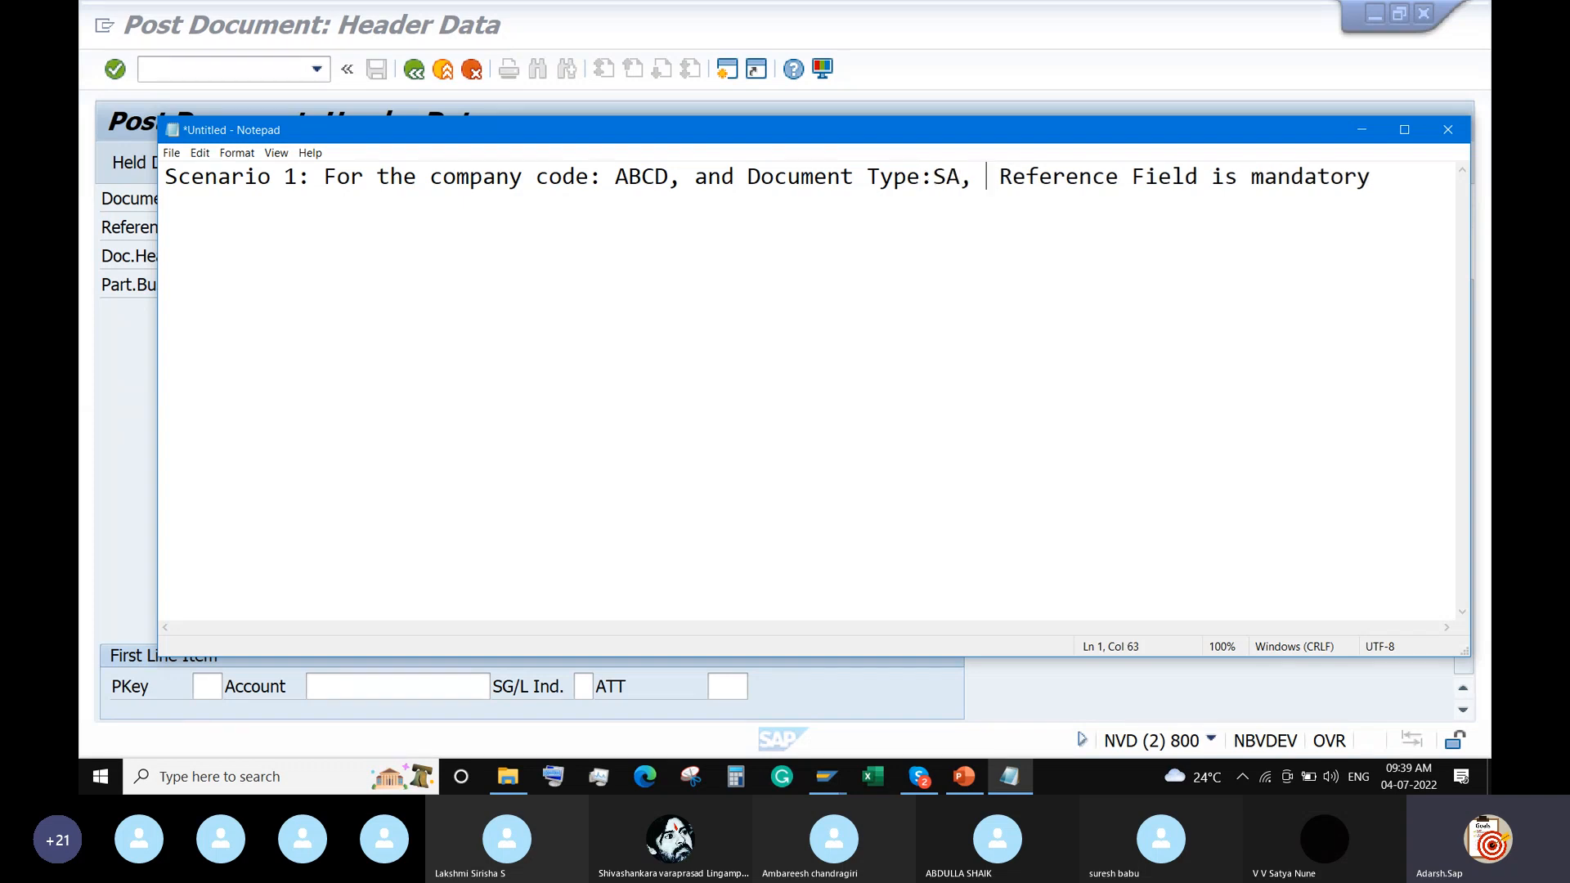
Return to the Post Document session in SAP and point out the Reference field in the header data
left_click(826, 776)
left_click(1026, 699)
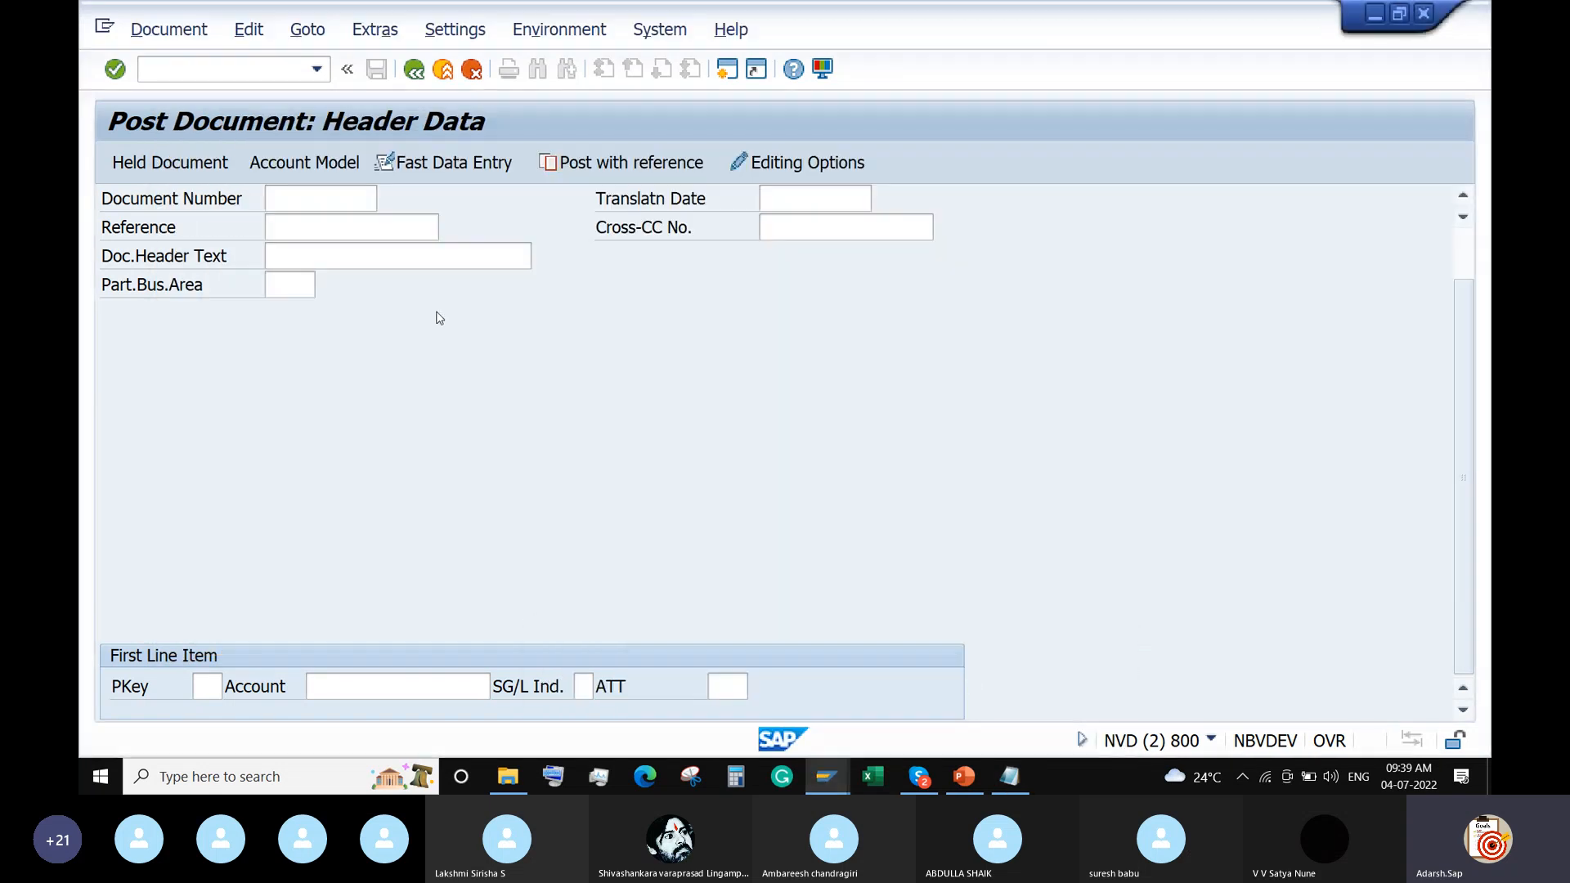
left_click(327, 298)
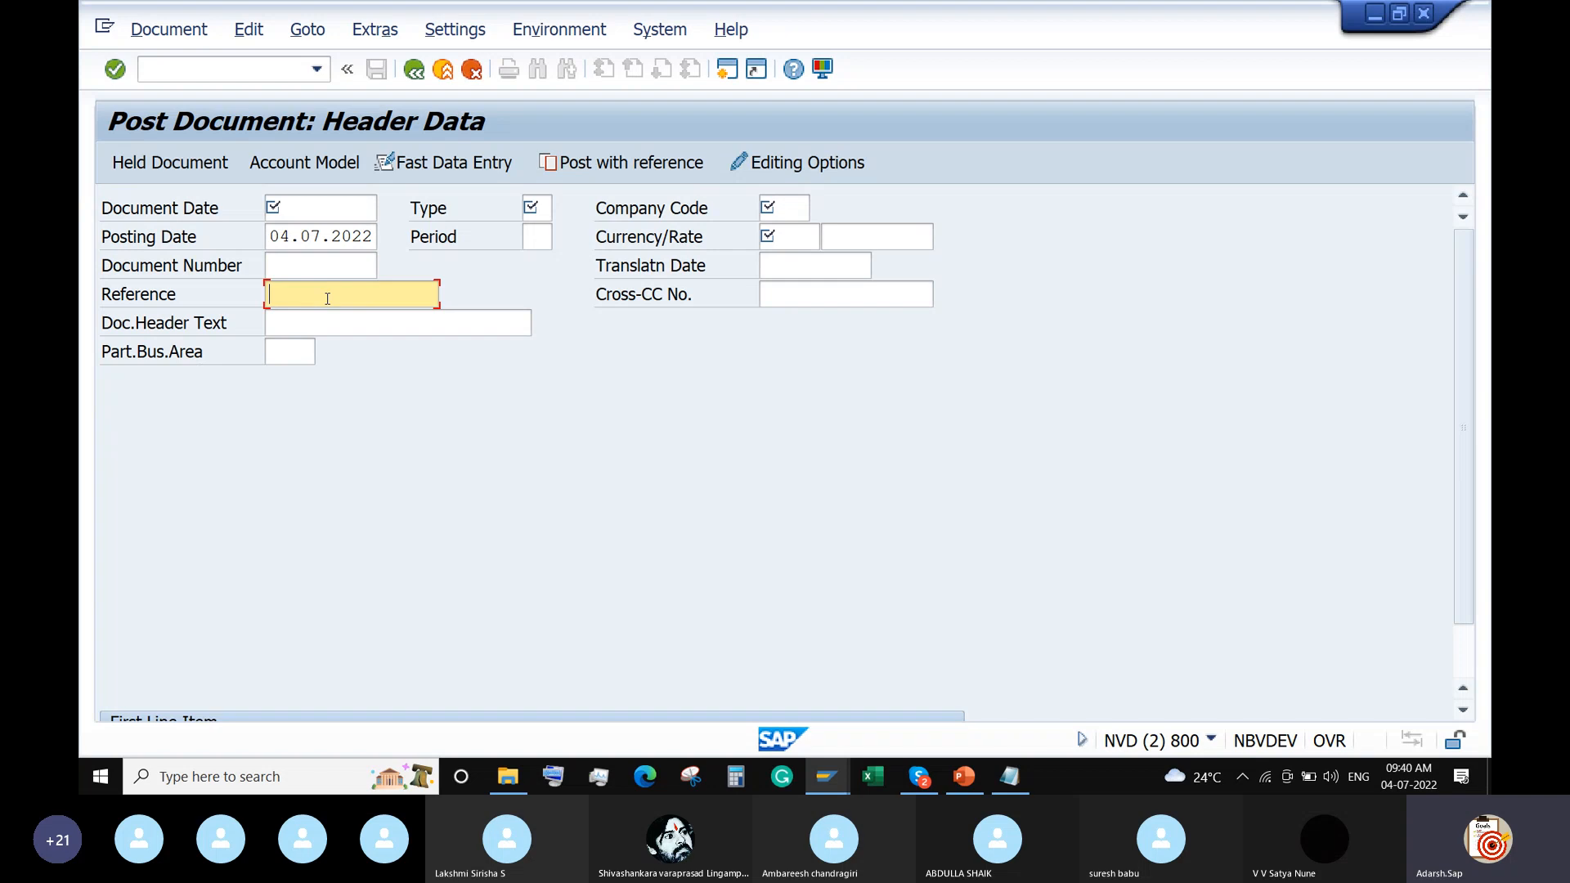
Switch to the Change Validation session, restart it with transaction GGB0 and expand Financial Accounting to show its call-up points
left_click(824, 772)
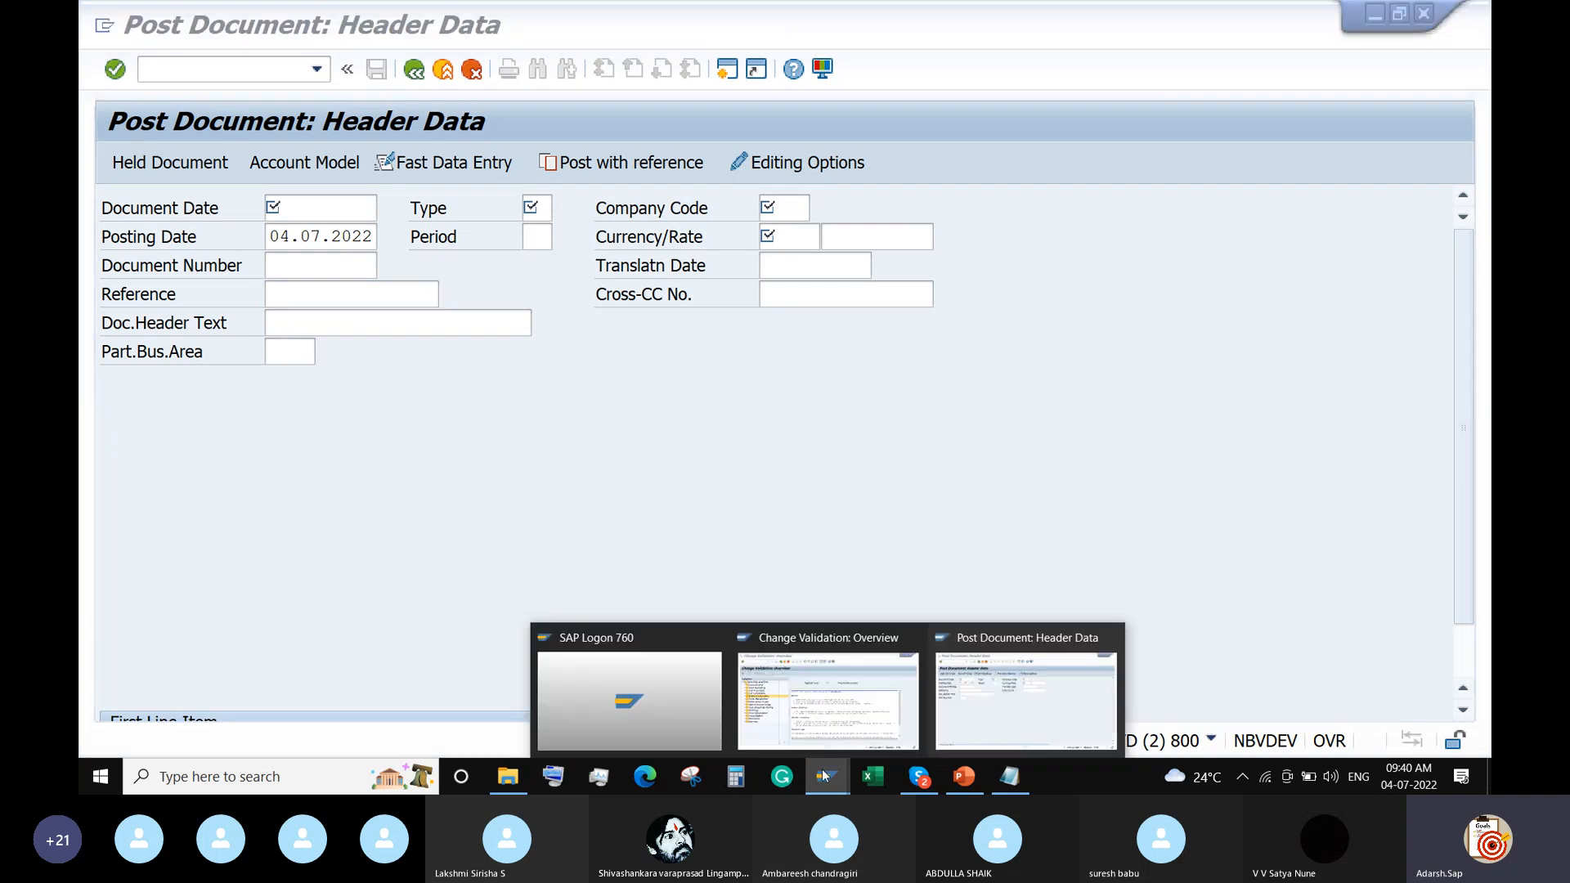
left_click(853, 708)
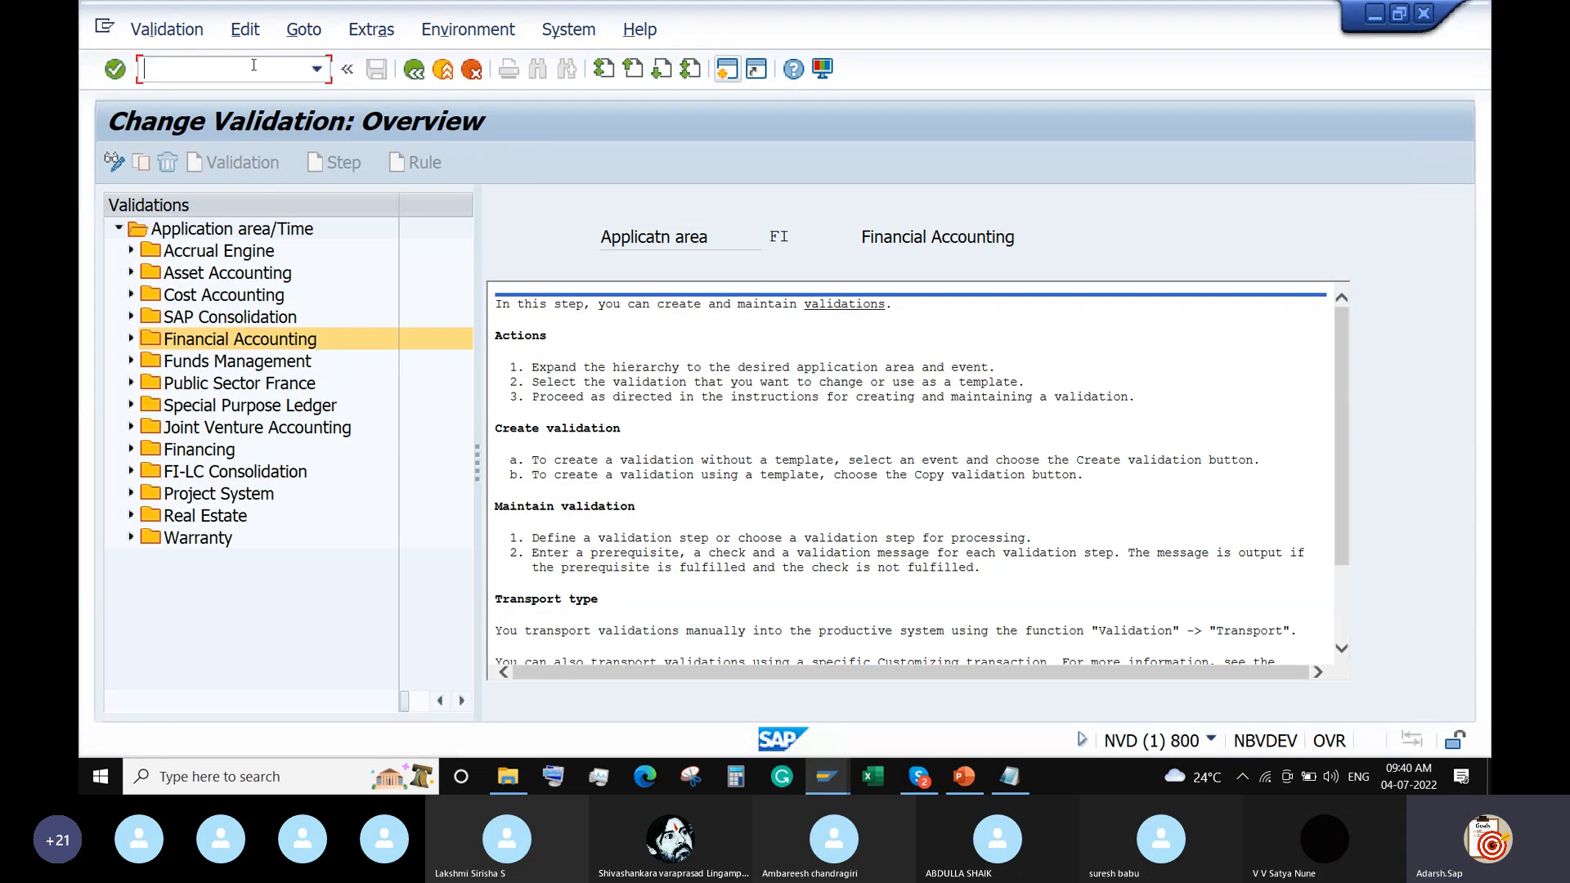
type("/nGGB0")
key("Return")
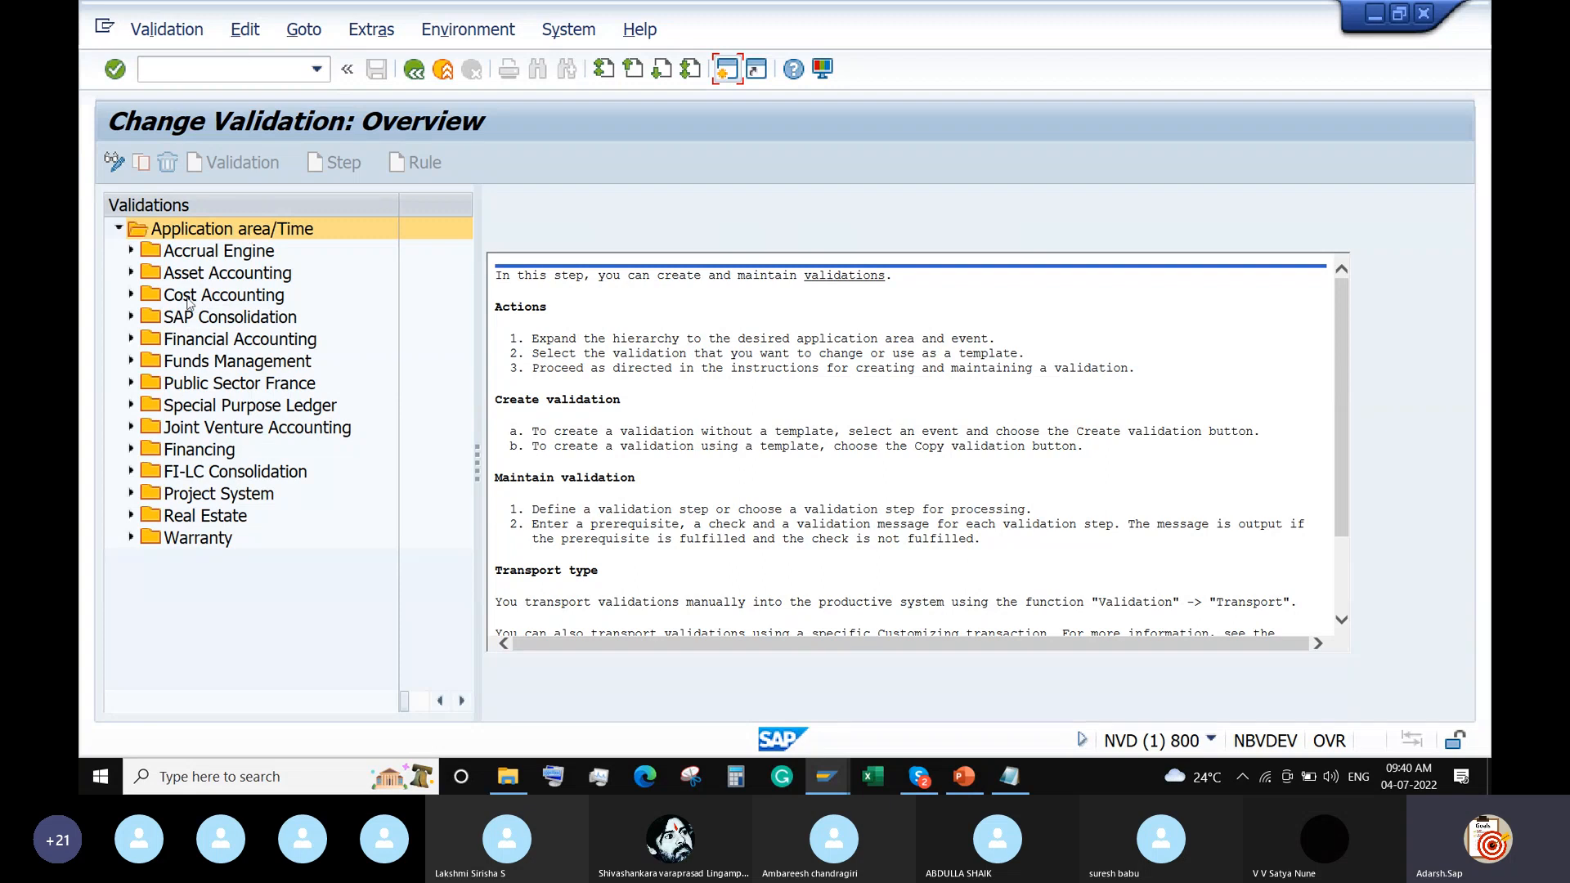
left_click(155, 339)
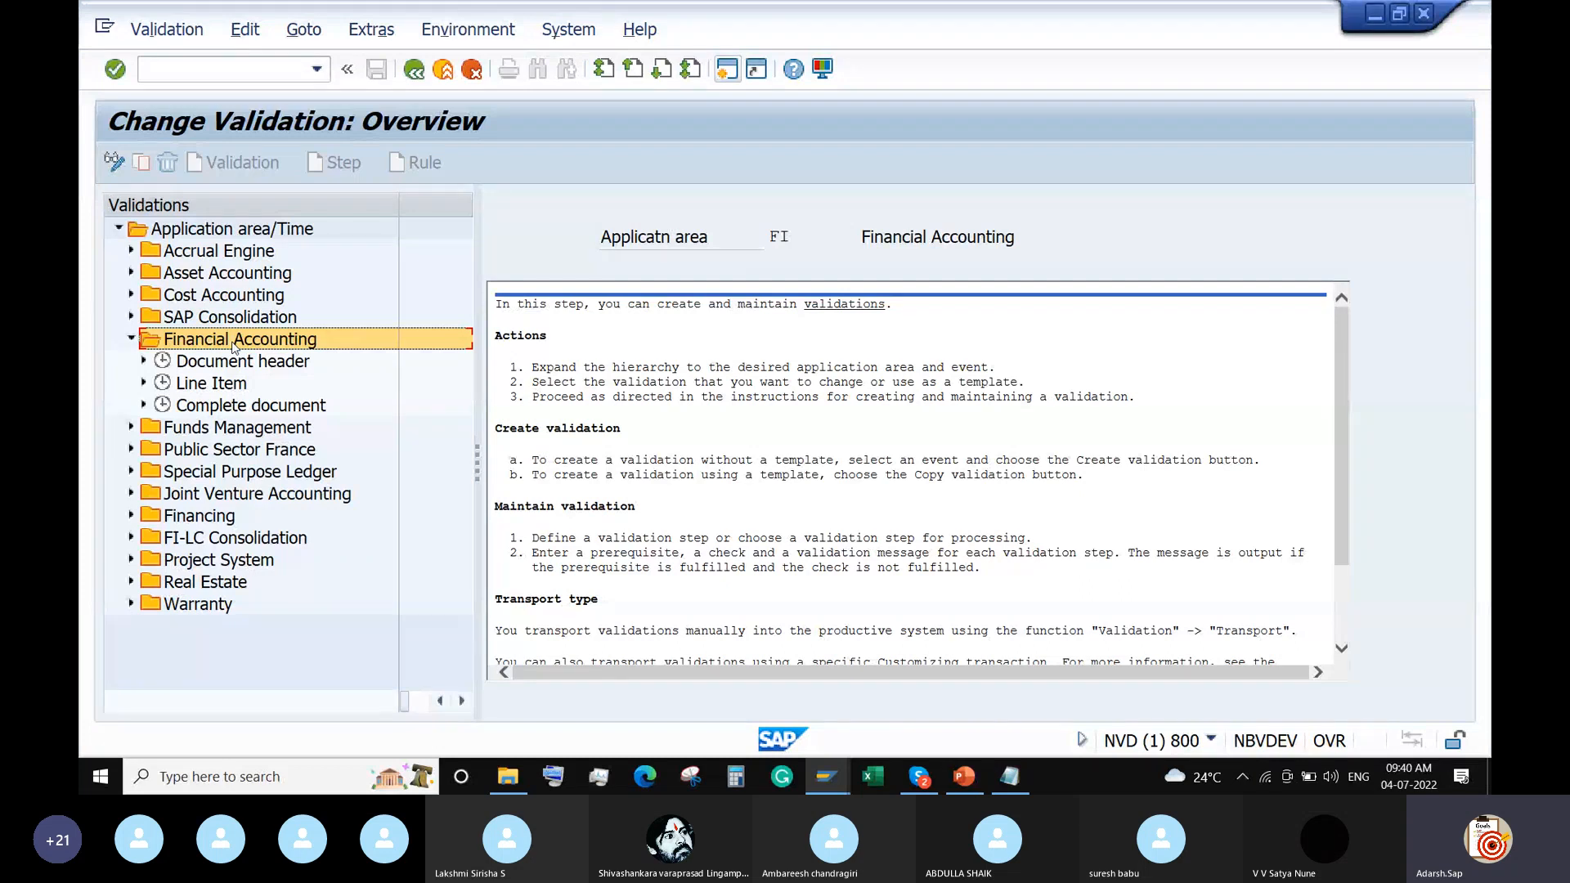
Show the document header fields in the Post Document session, then return to the Change Validation session
left_click(837, 774)
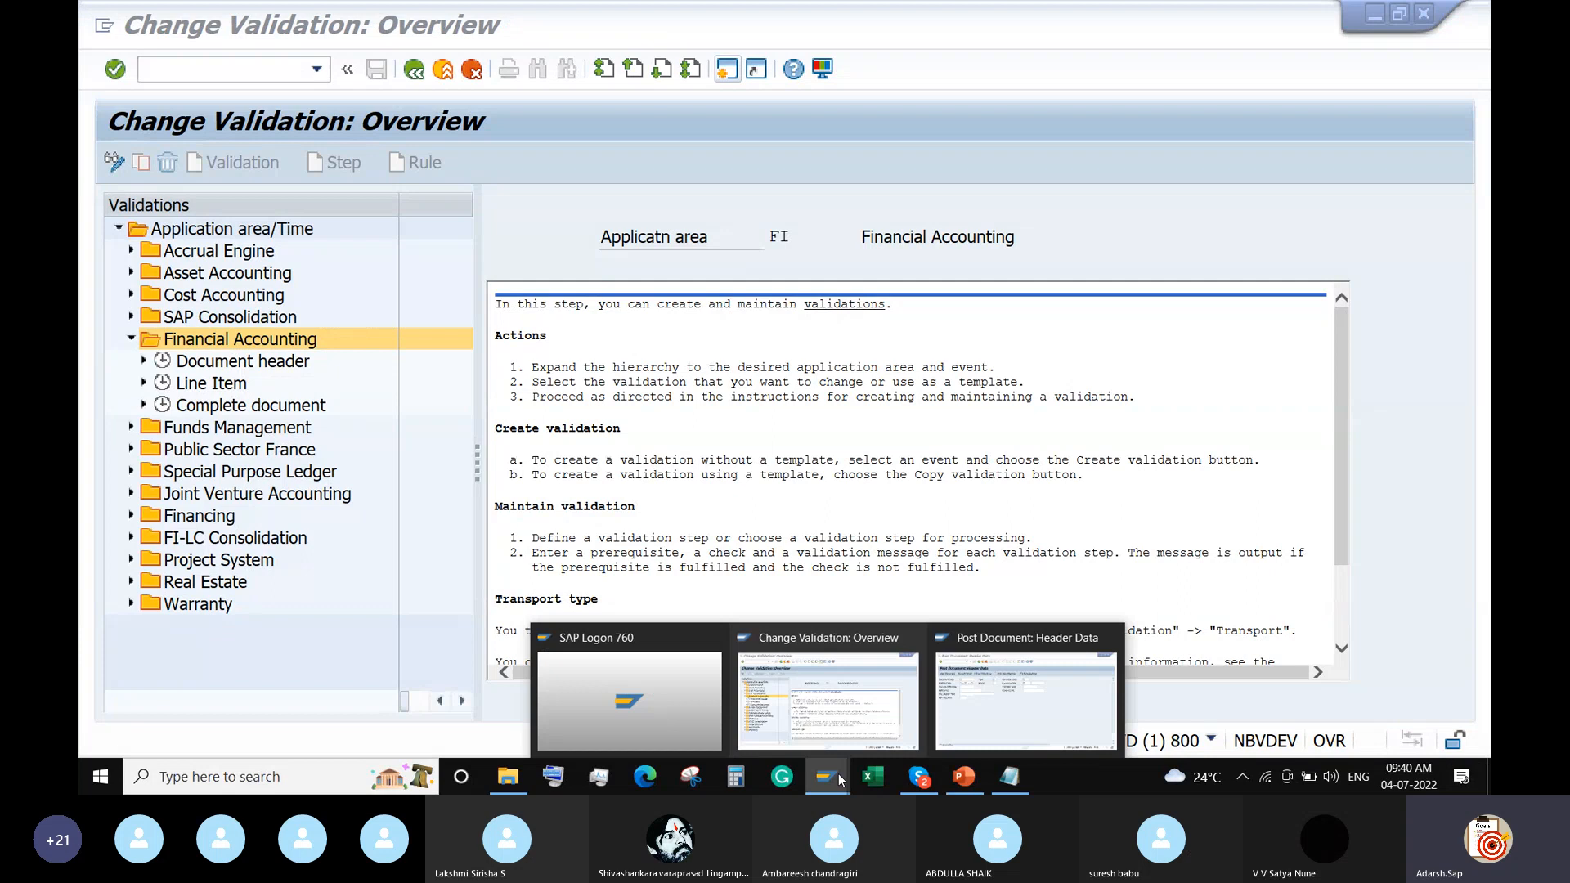
left_click(981, 689)
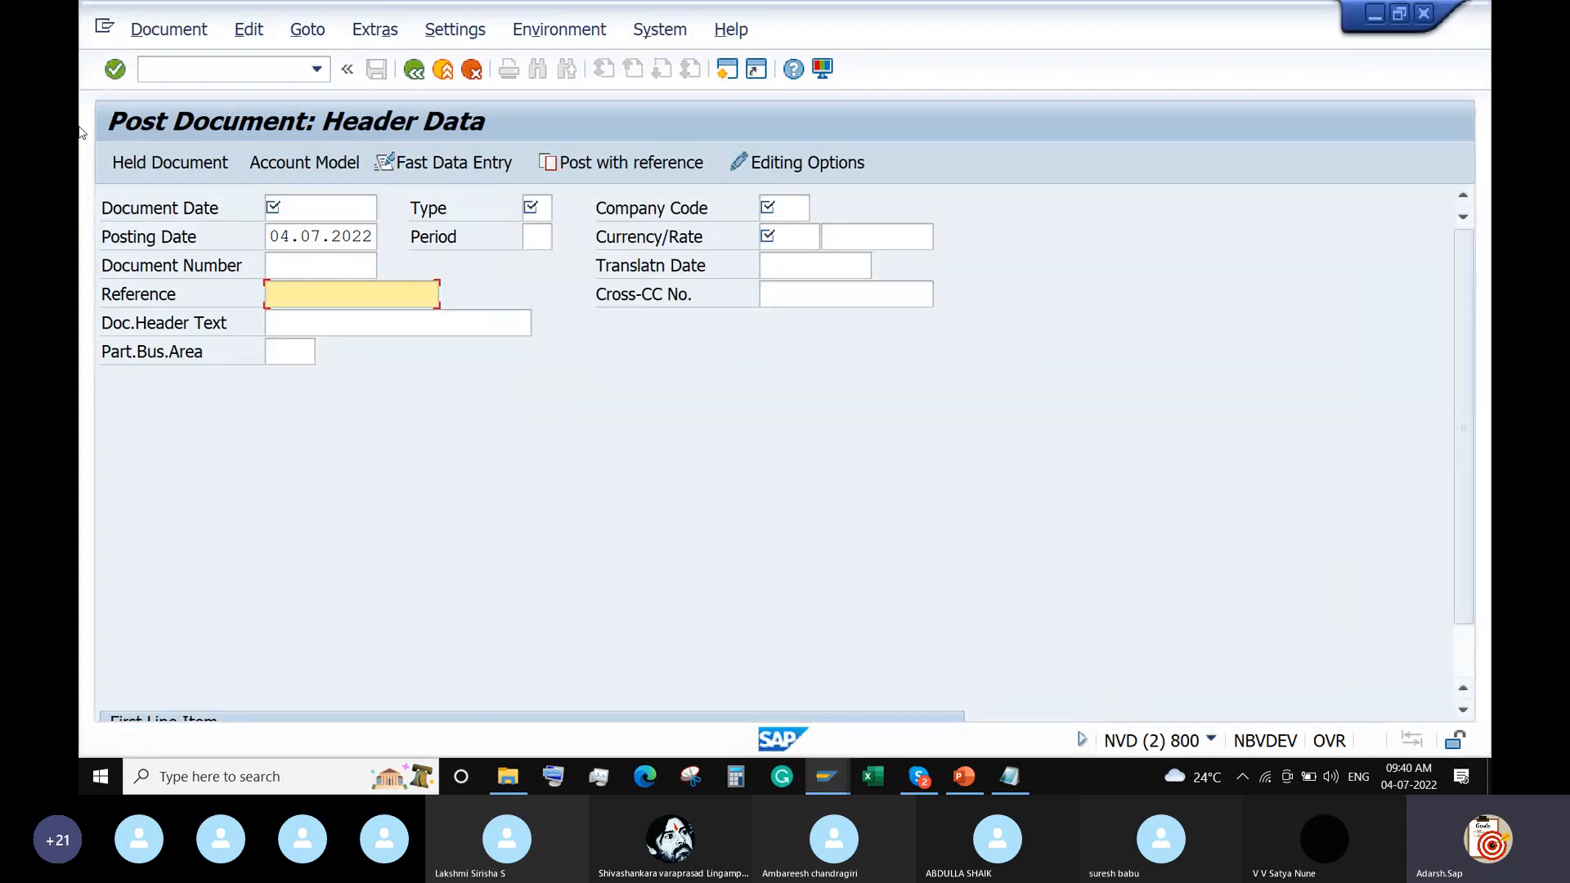
left_click(828, 785)
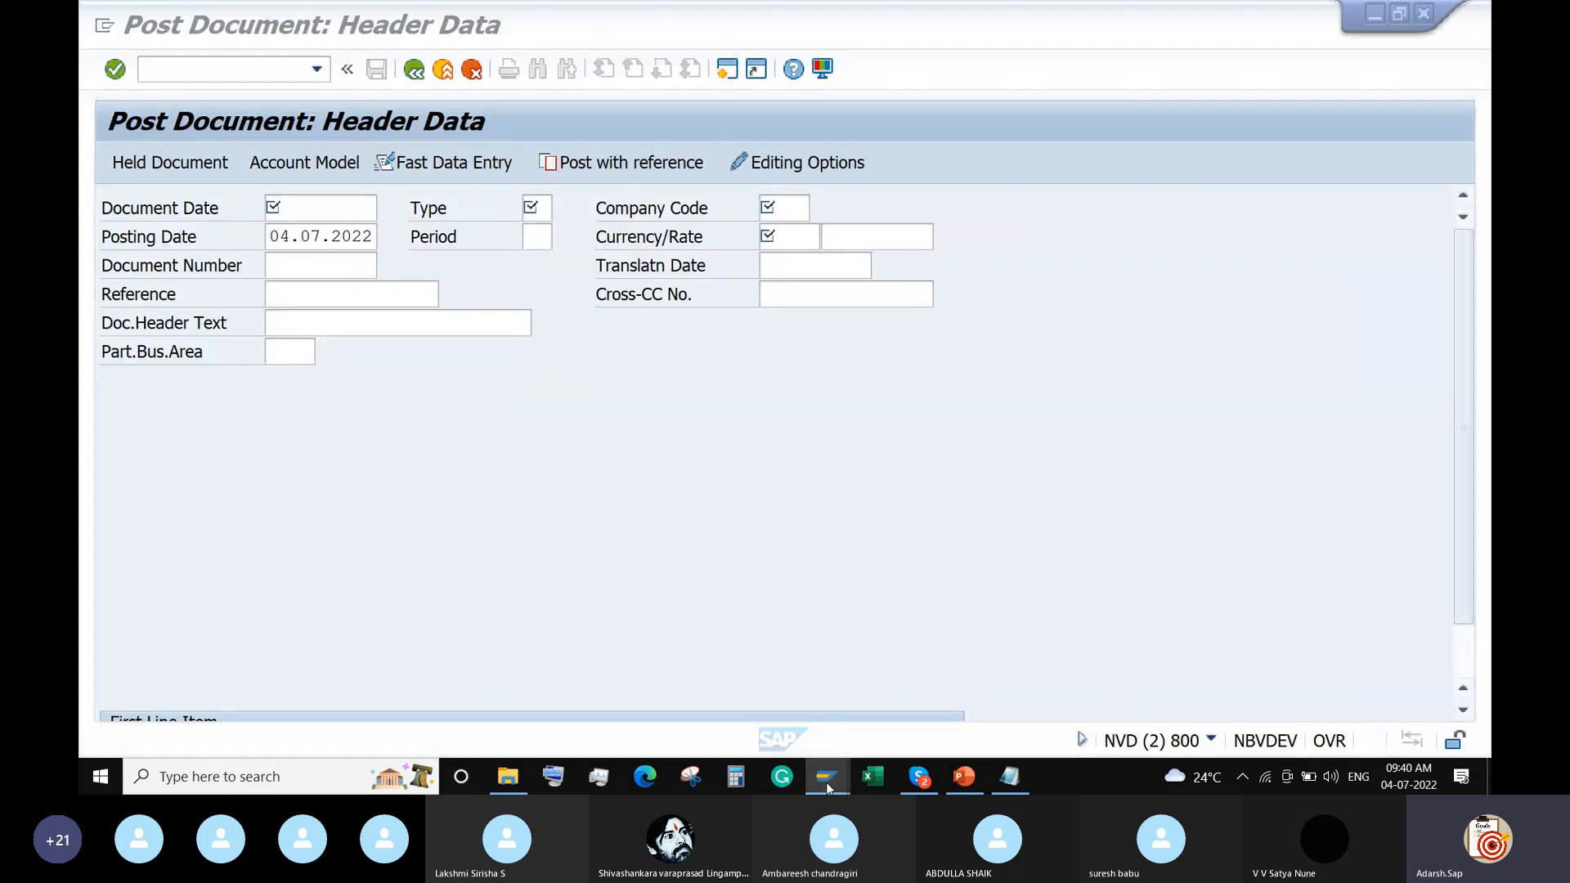
left_click(799, 711)
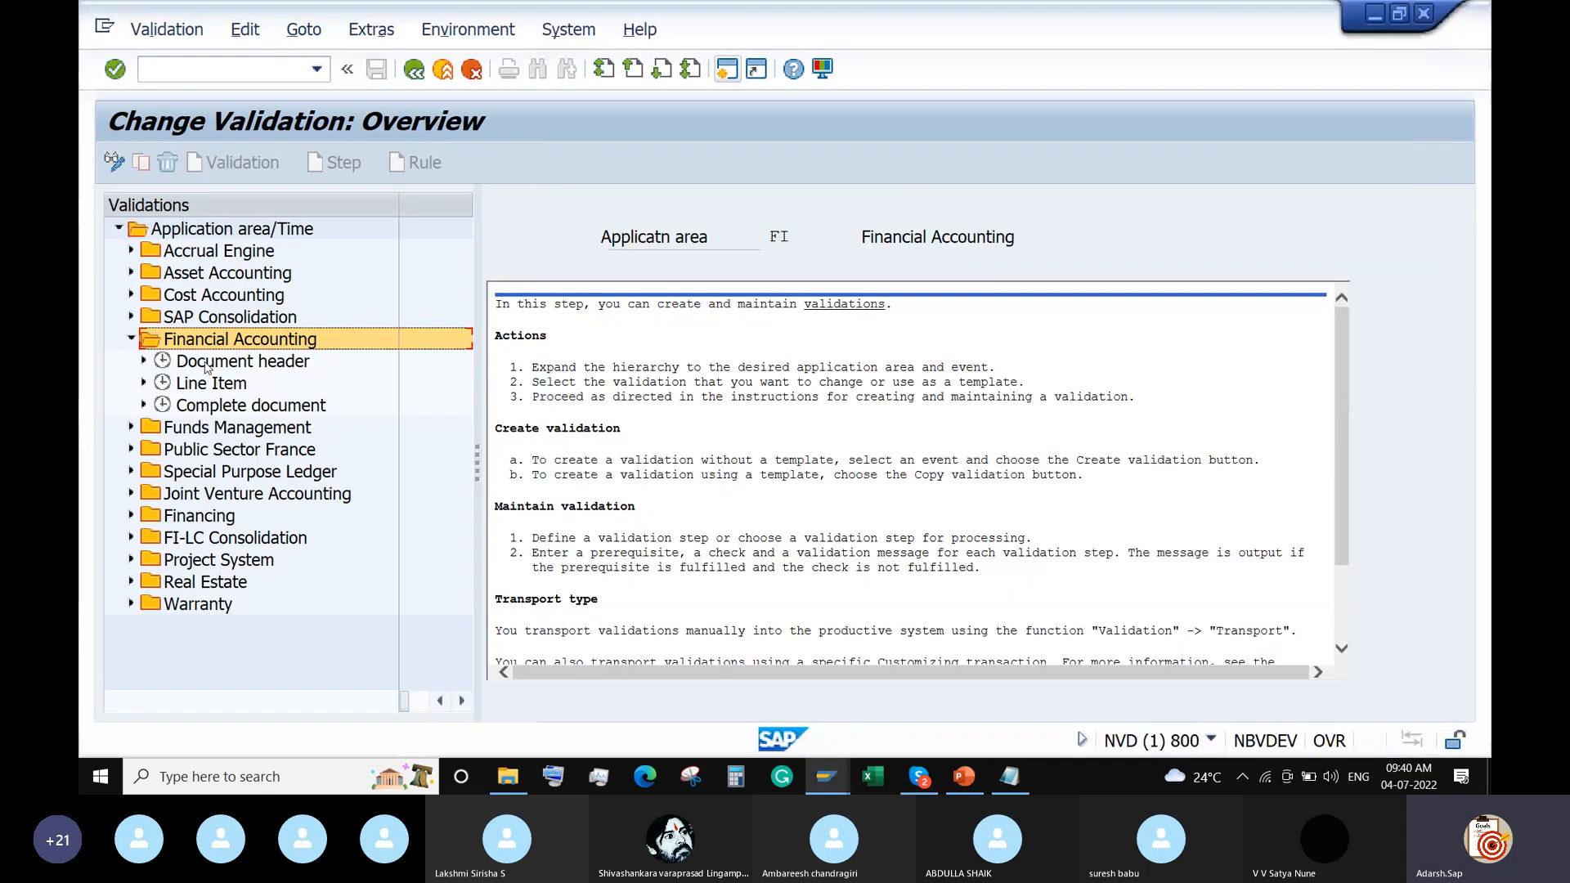
Create validation ZABCD at the Financial Accounting Document header call-up point with the description "Validation Rule for ABCD"
left_click(207, 369)
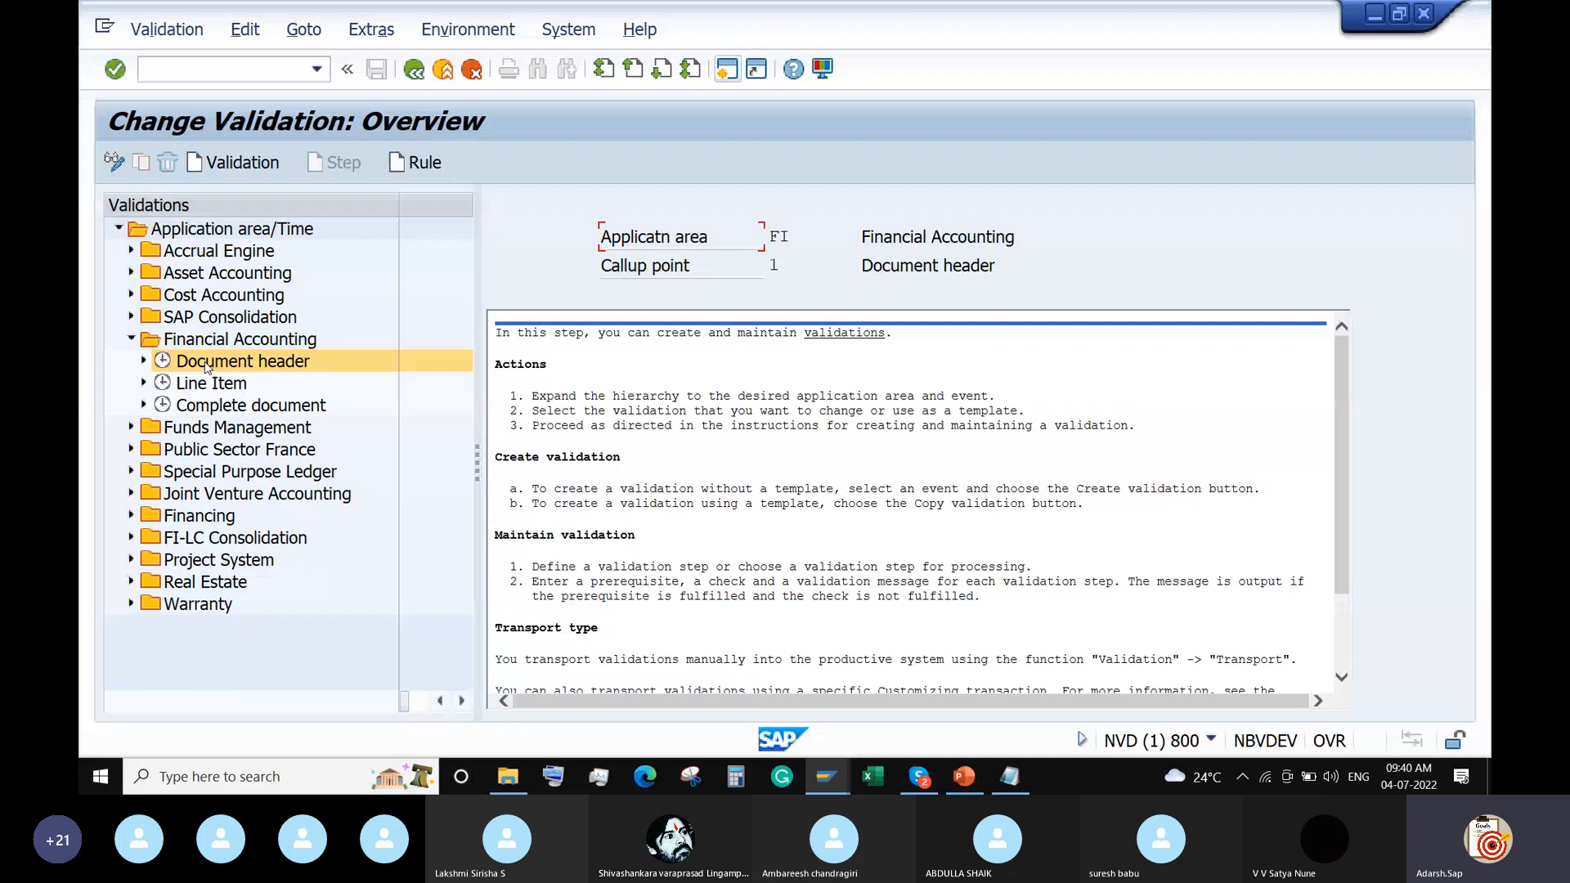
left_click(226, 167)
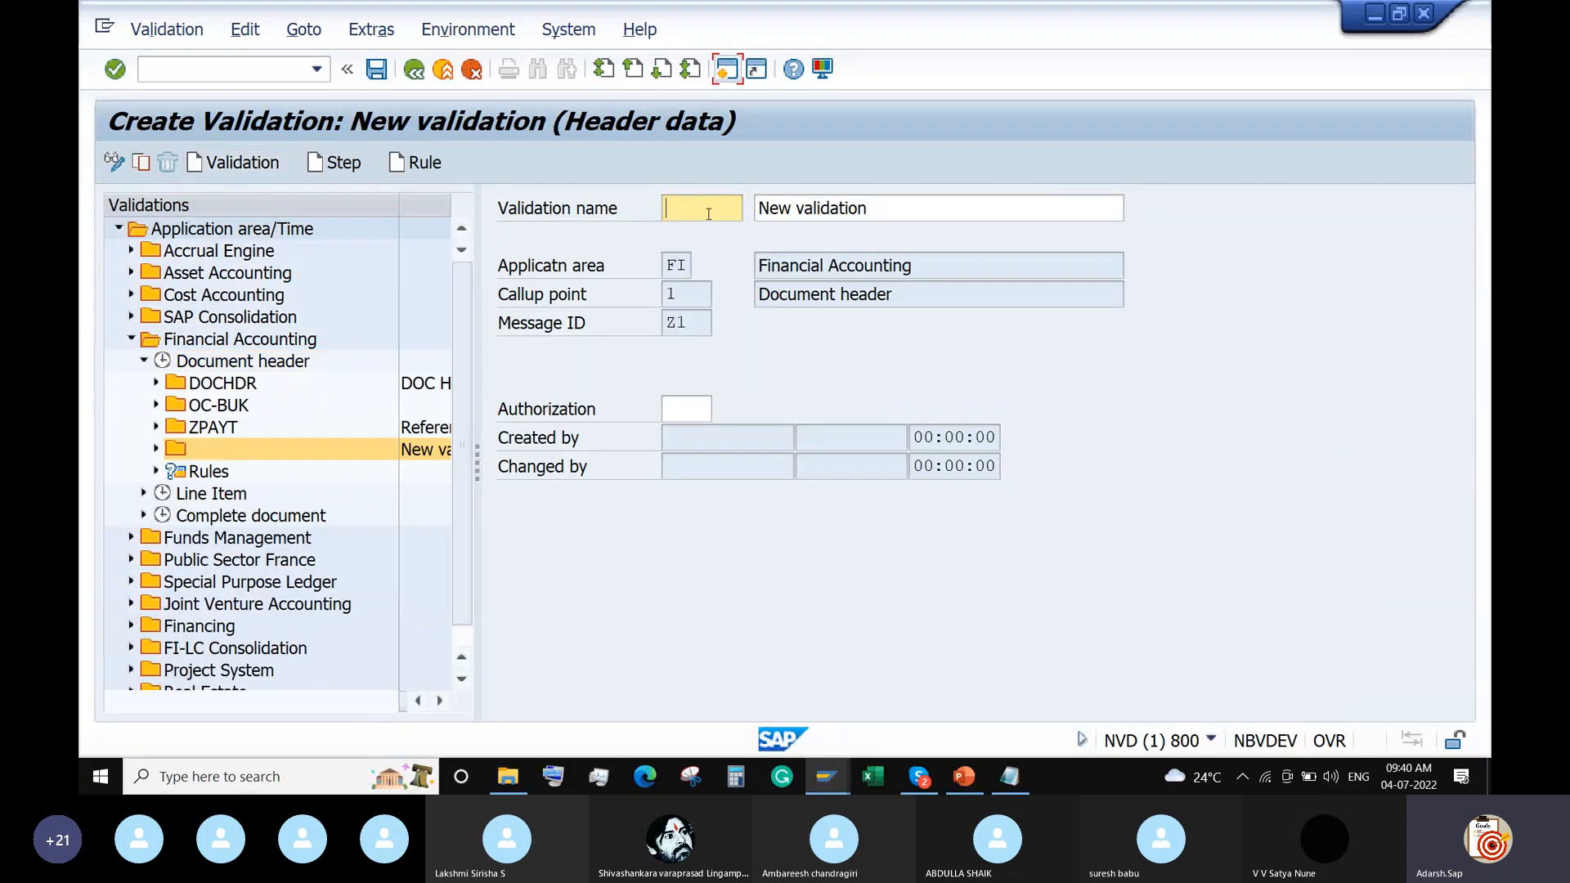
left_click(708, 215)
type("ZBD")
key("BackSpace")
key("BackSpace")
type("ABCD")
left_click_drag(909, 213, 756, 217)
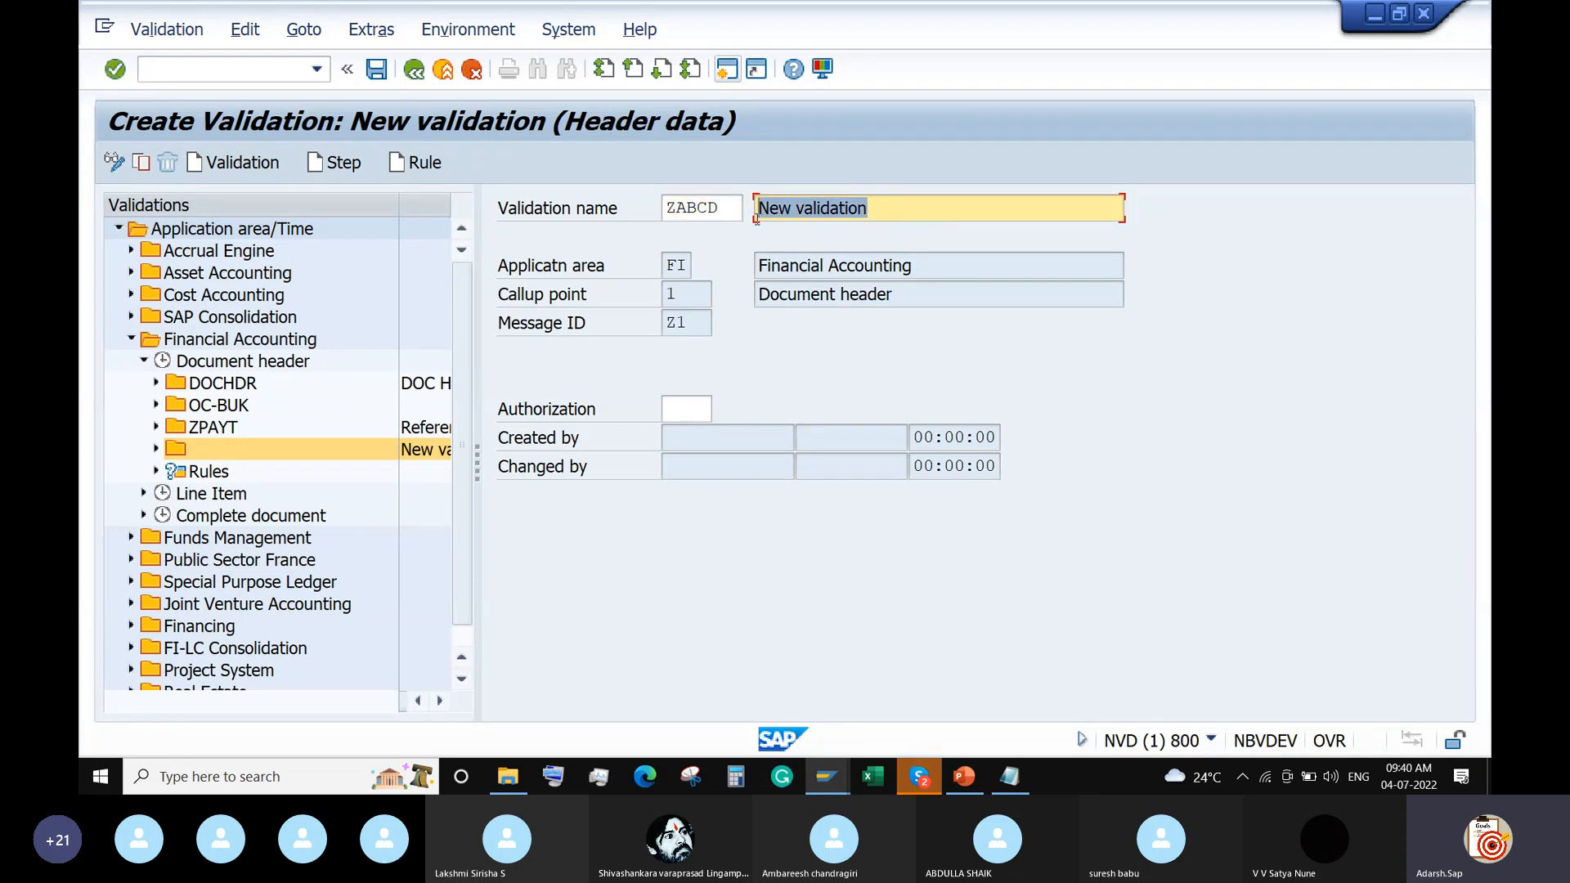
type("Validati")
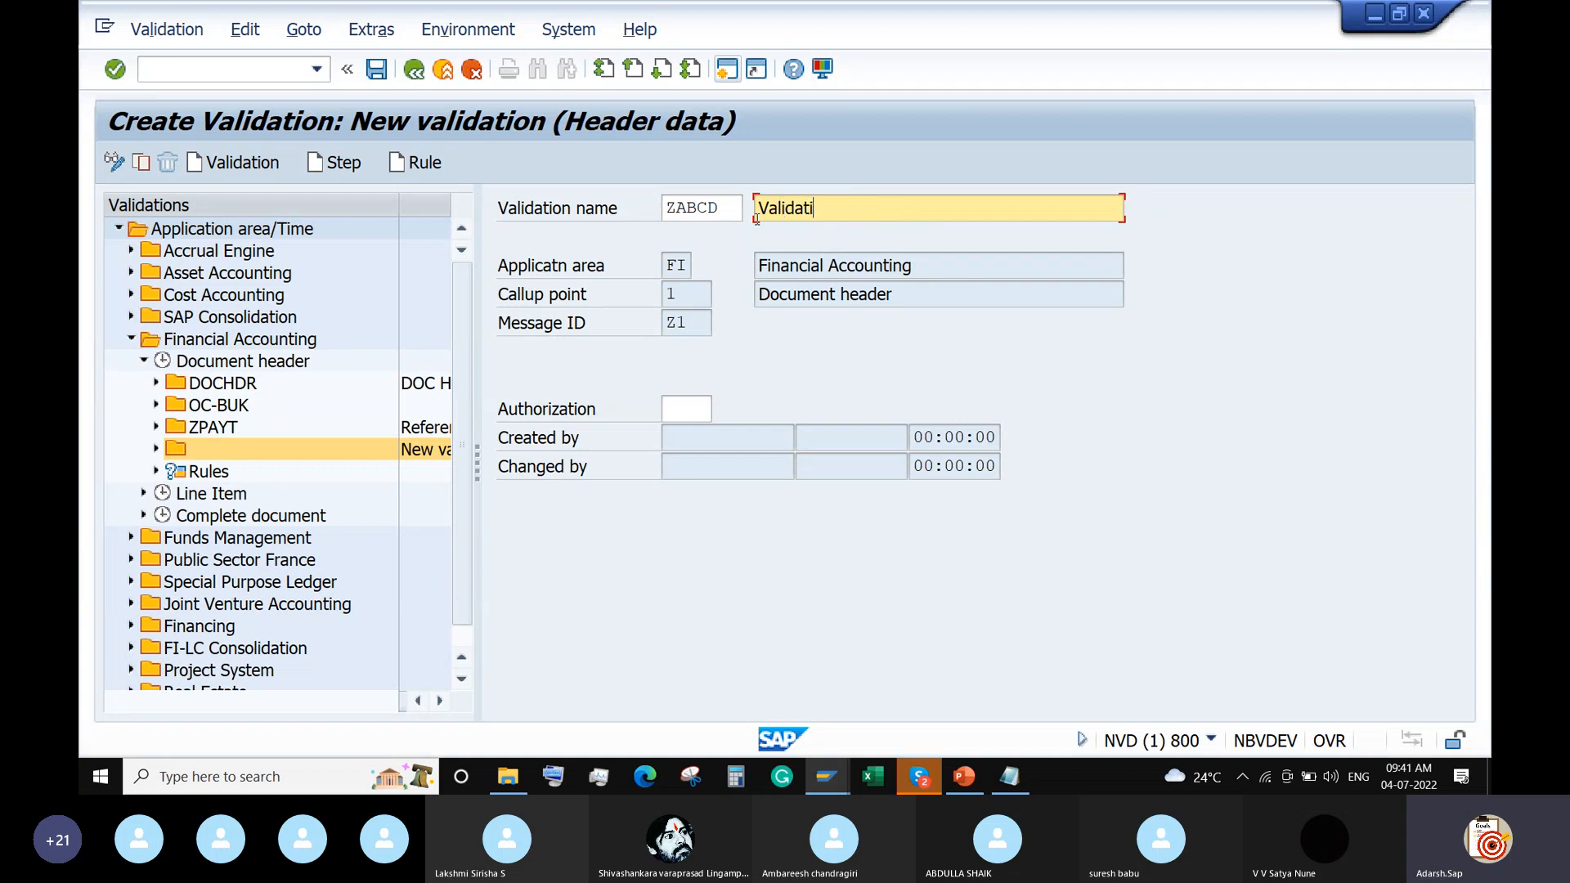
type("on Rule for ABCD")
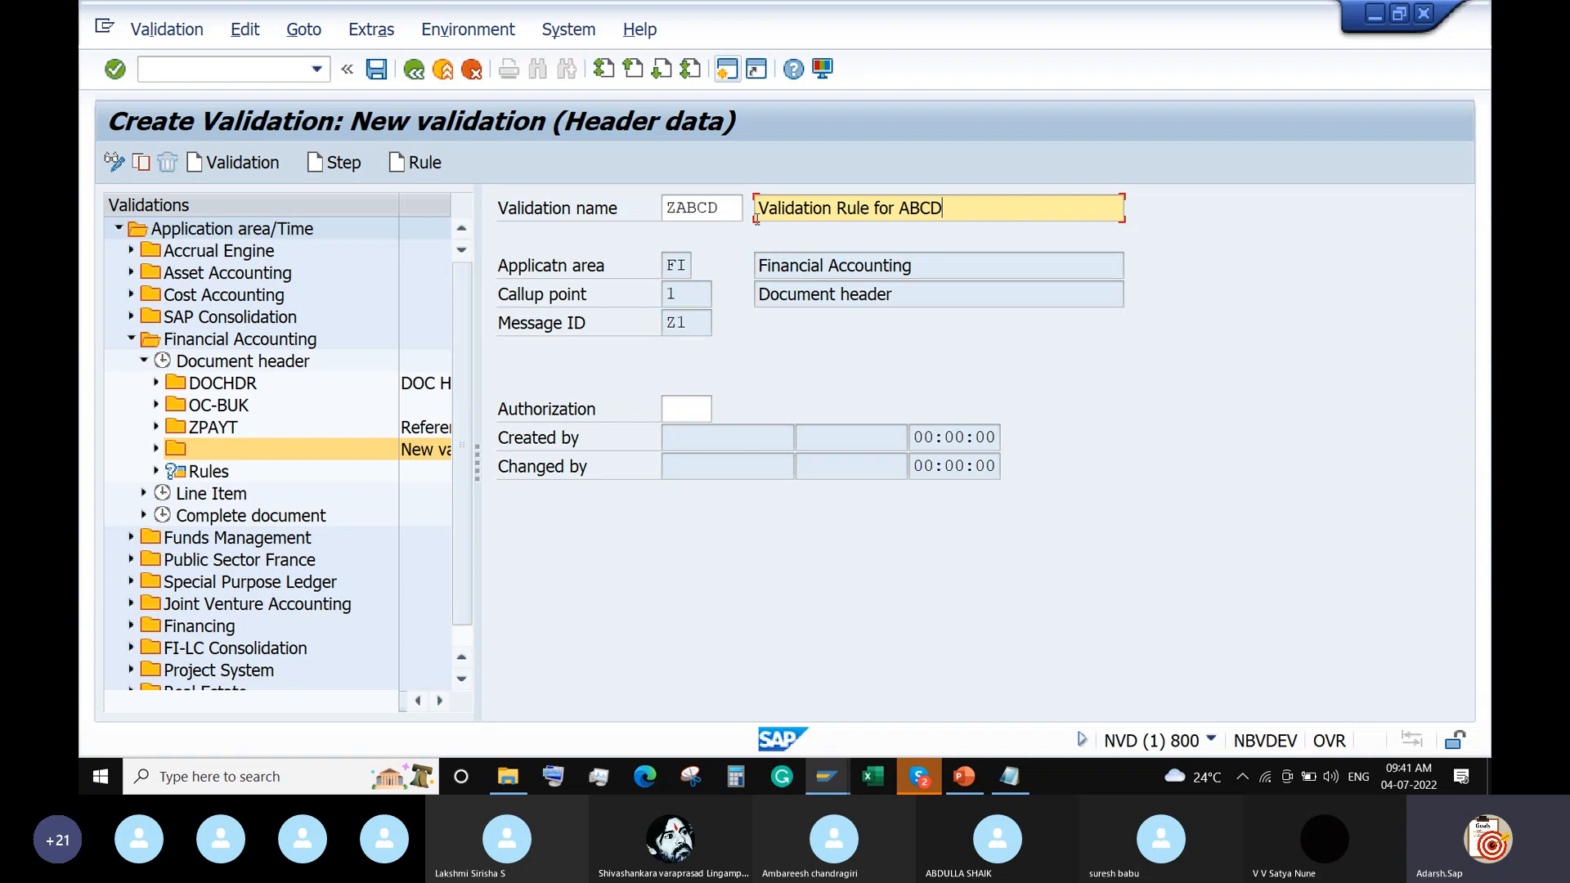
key("Return")
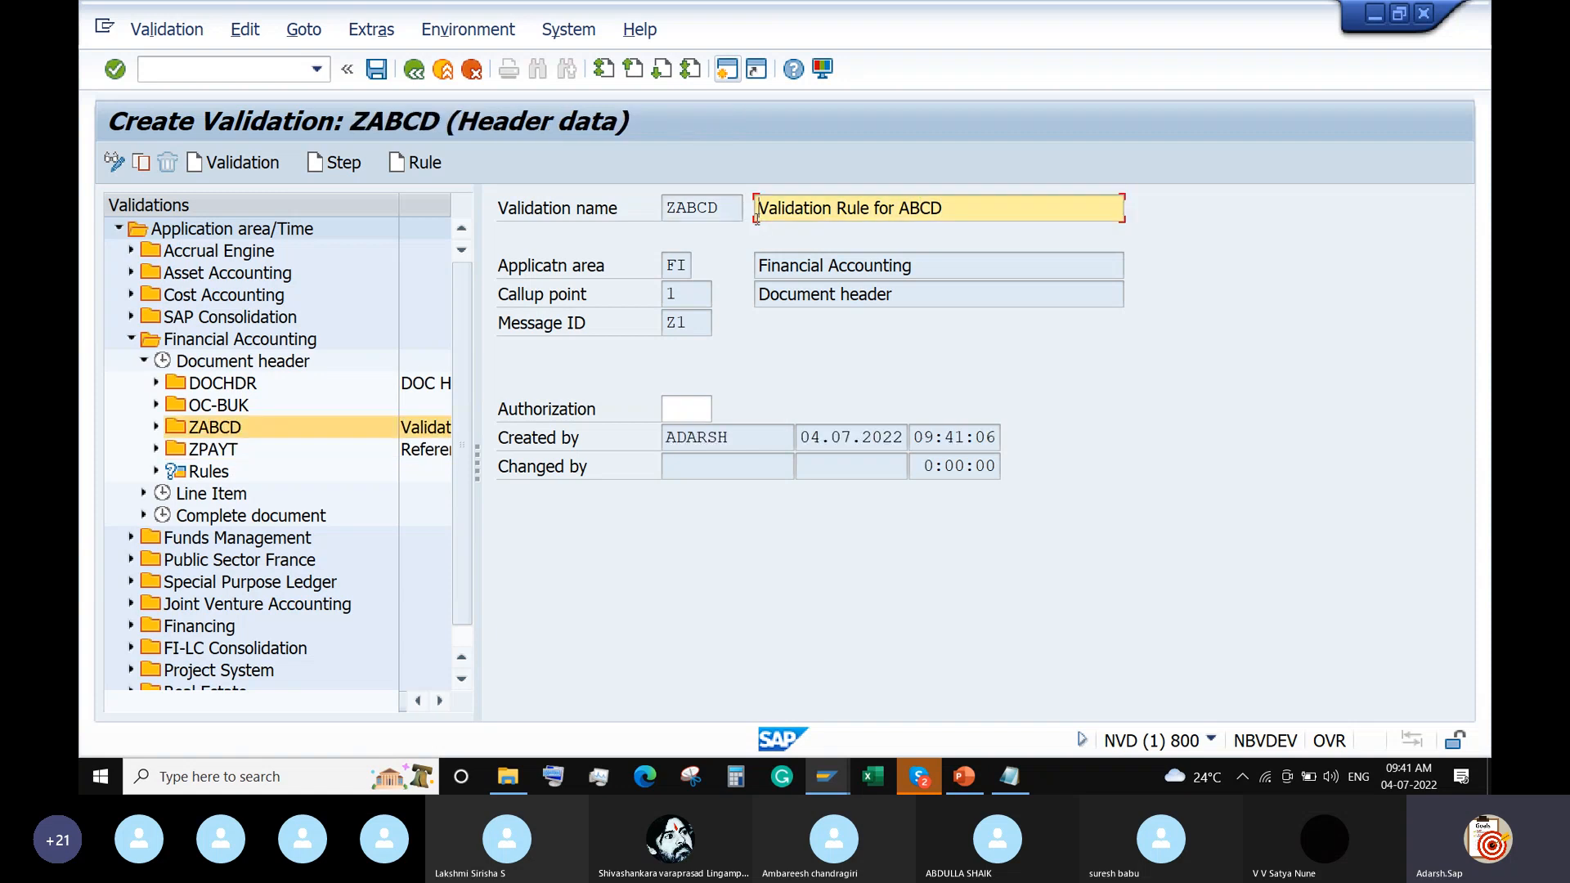
Add a new step to validation ZABCD and try to copy the validation's description into the step's description
left_click(243, 435)
left_click(331, 161)
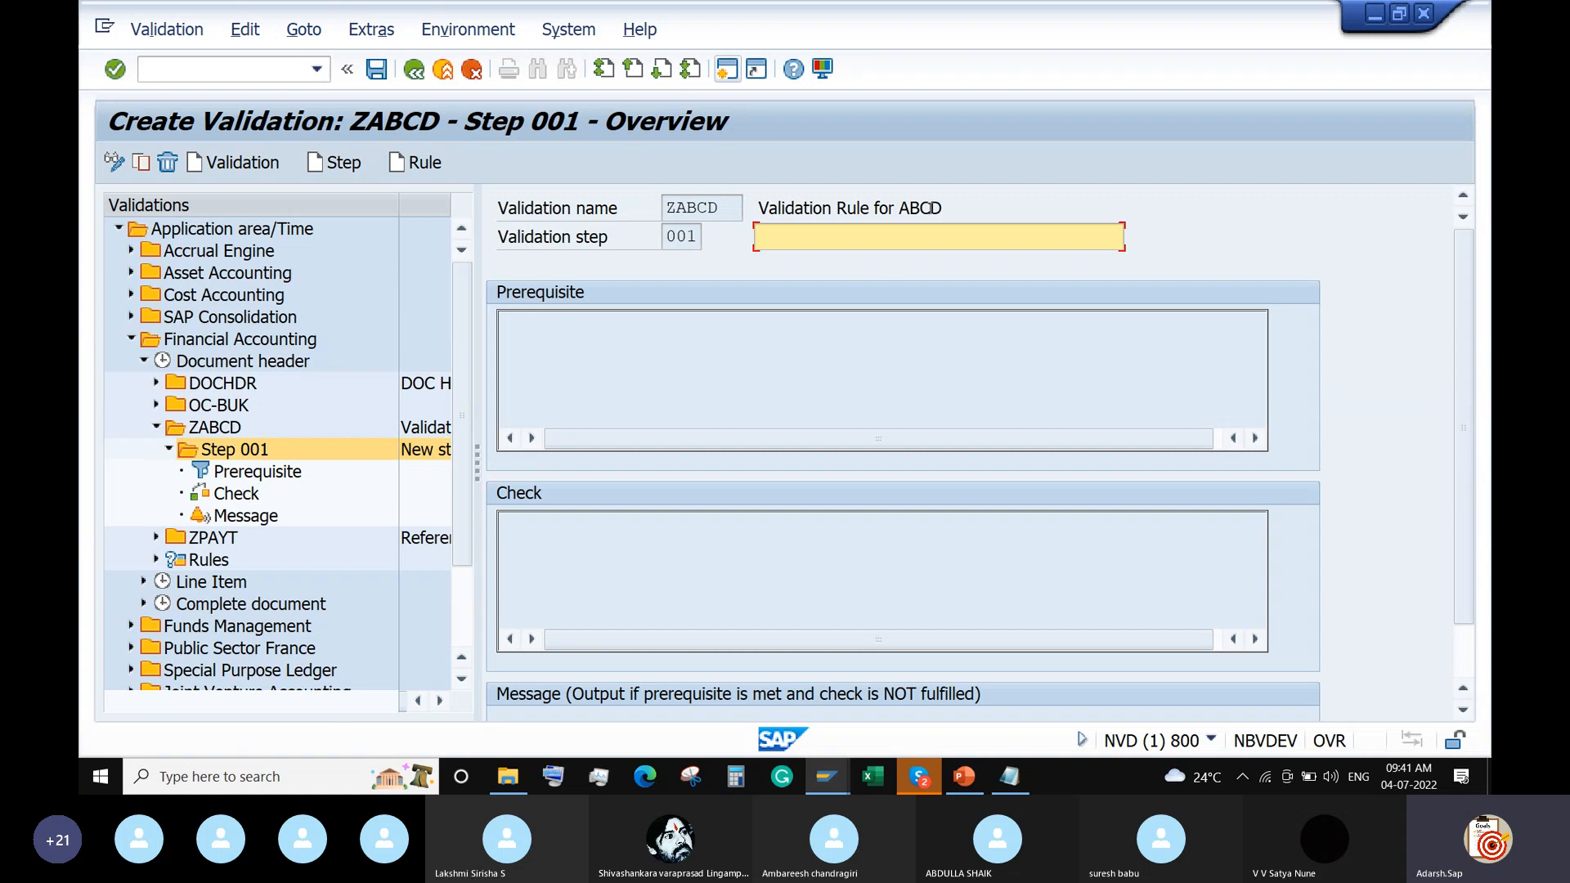
left_click_drag(947, 206, 758, 205)
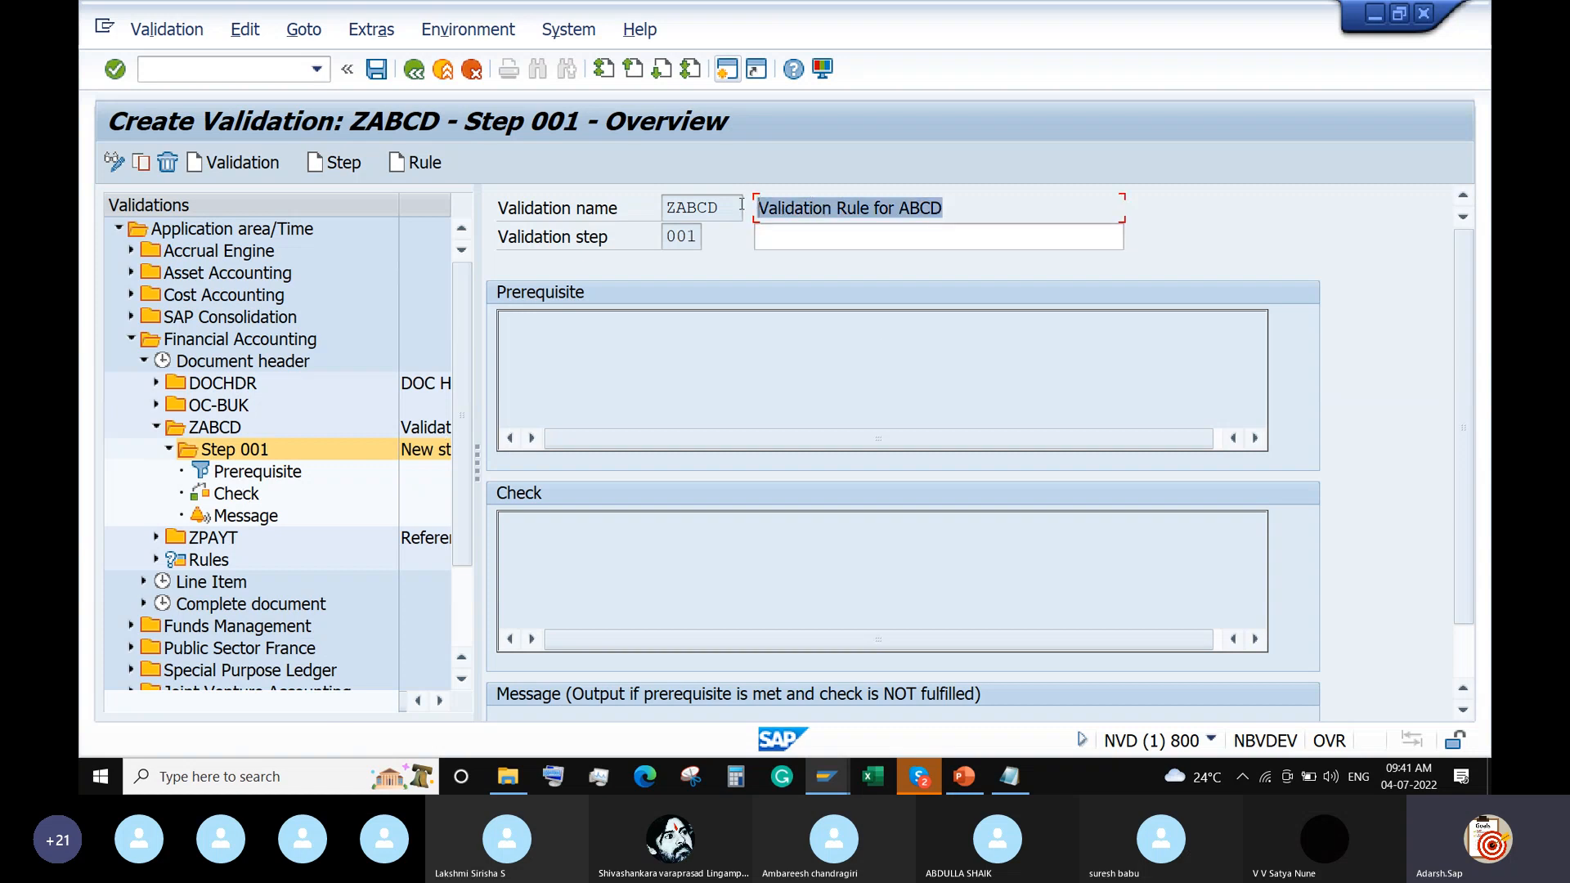
left_click(795, 245)
key("alt+v")
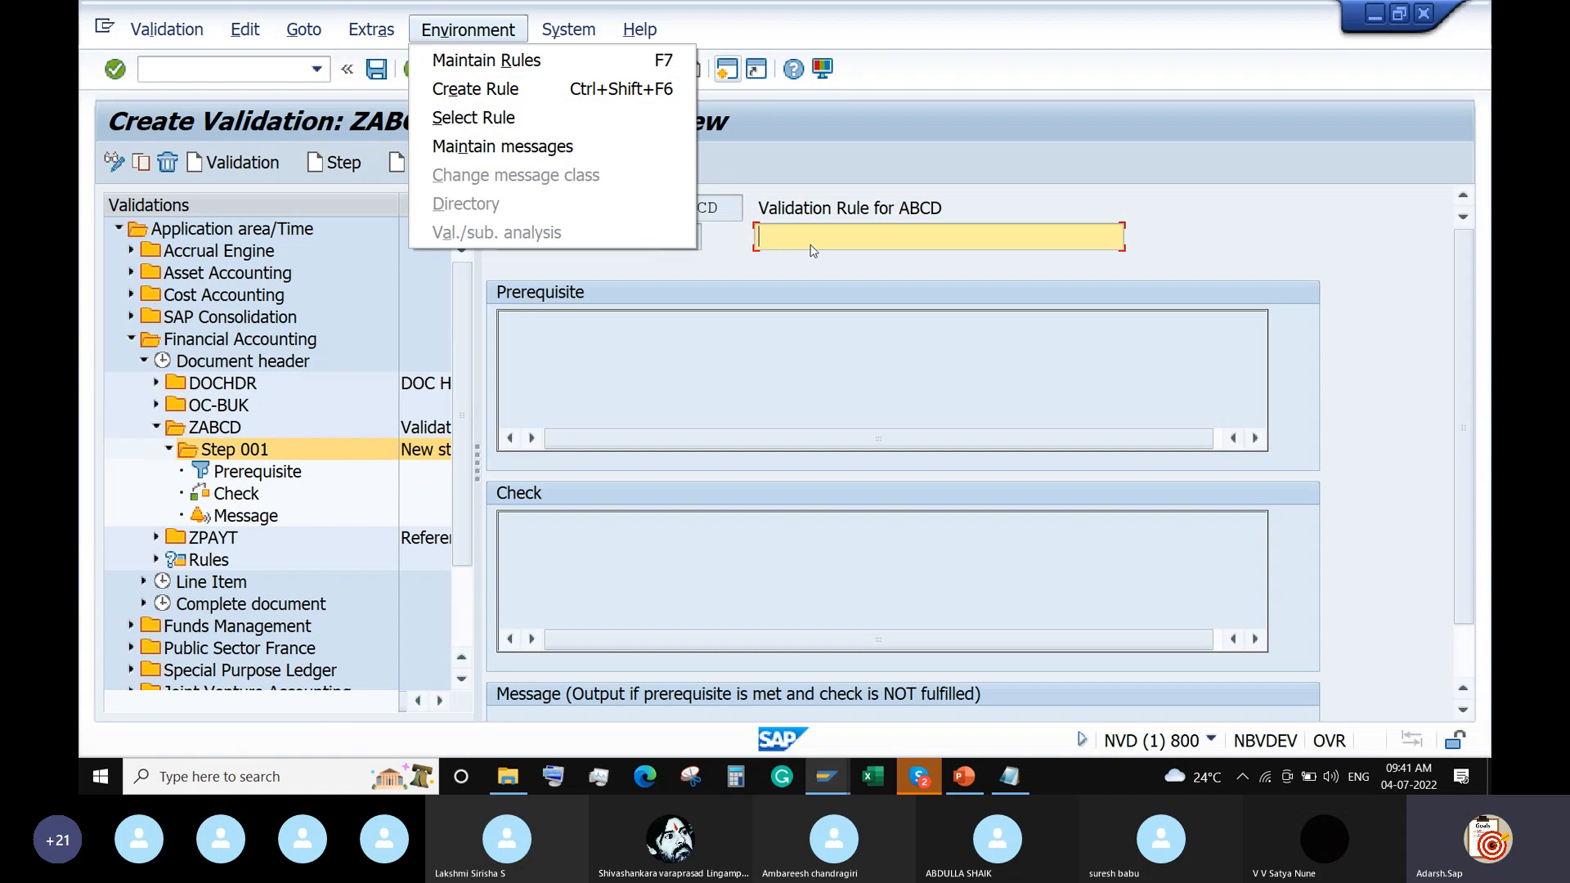
left_click(812, 245)
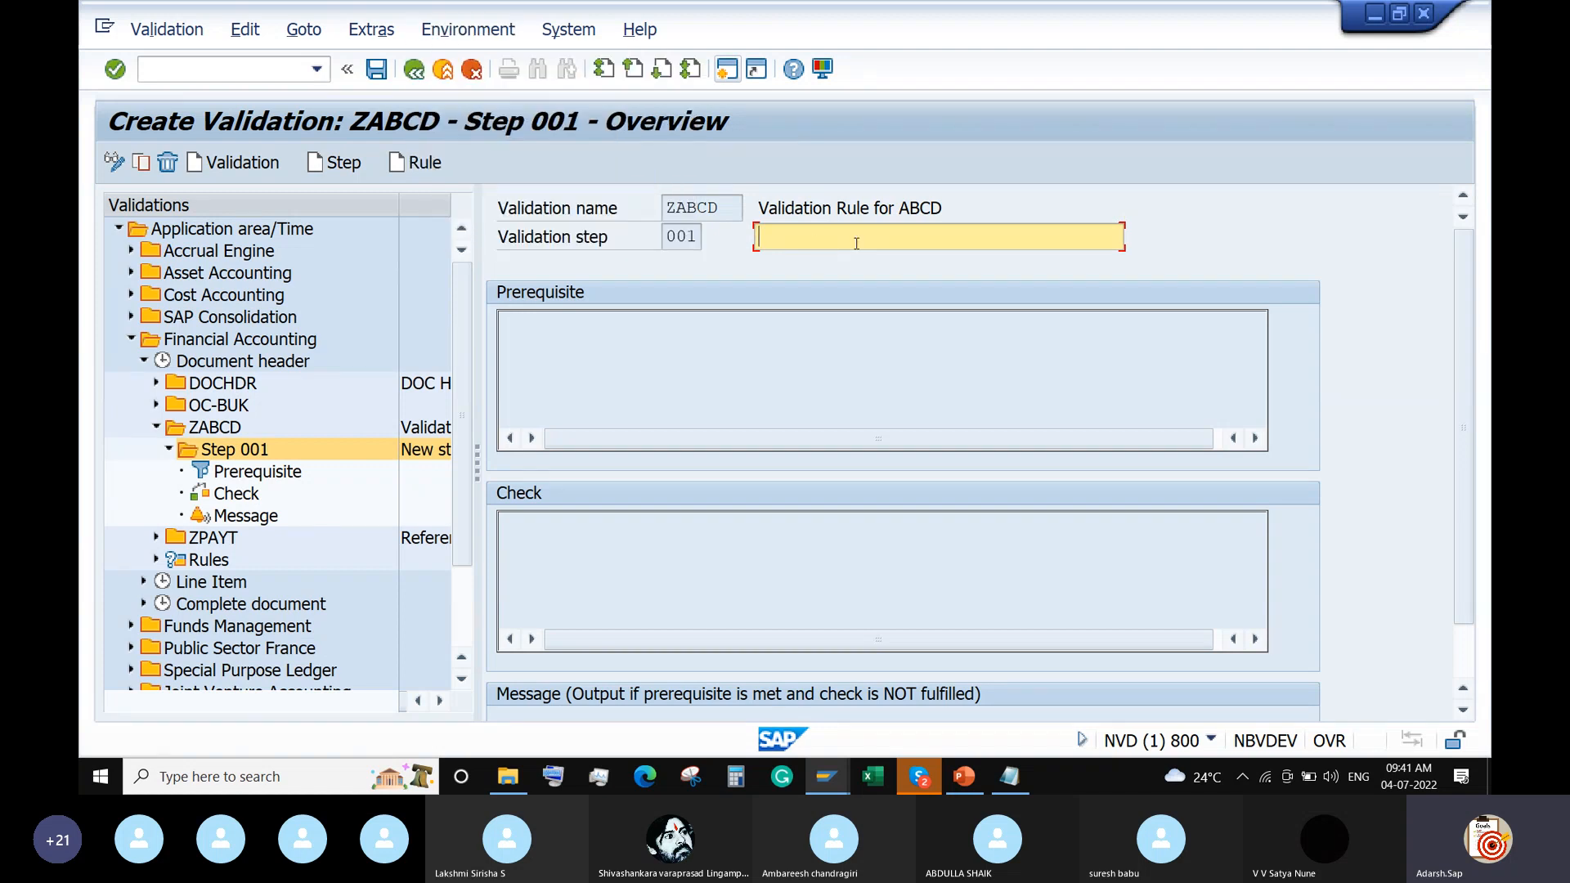
Describe the new step as "Validation Rule for ABCD, Doc:SA" and open its prerequisite for editing
type("Valia")
key("BackSpace")
type("dation Rule for B")
key("BackSpace")
type("ABCD, ")
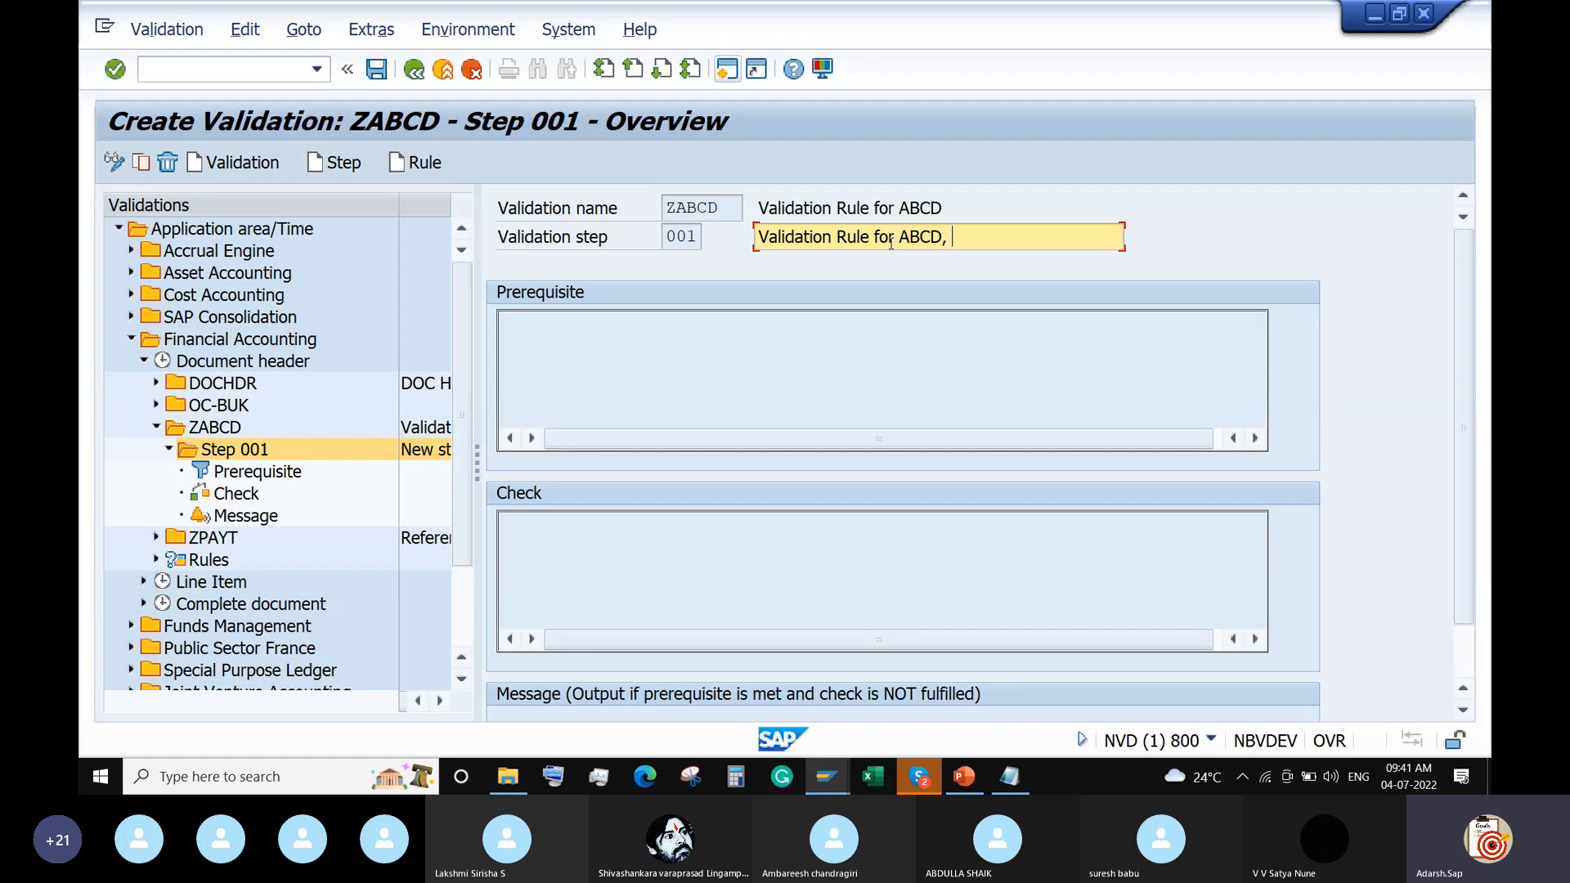
type("Doc Type:")
key("BackSpace")
key("BackSpace")
key("BackSpace")
key("BackSpace")
key("BackSpace")
key("BackSpace")
type(":SA")
key("Return")
double_click(258, 473)
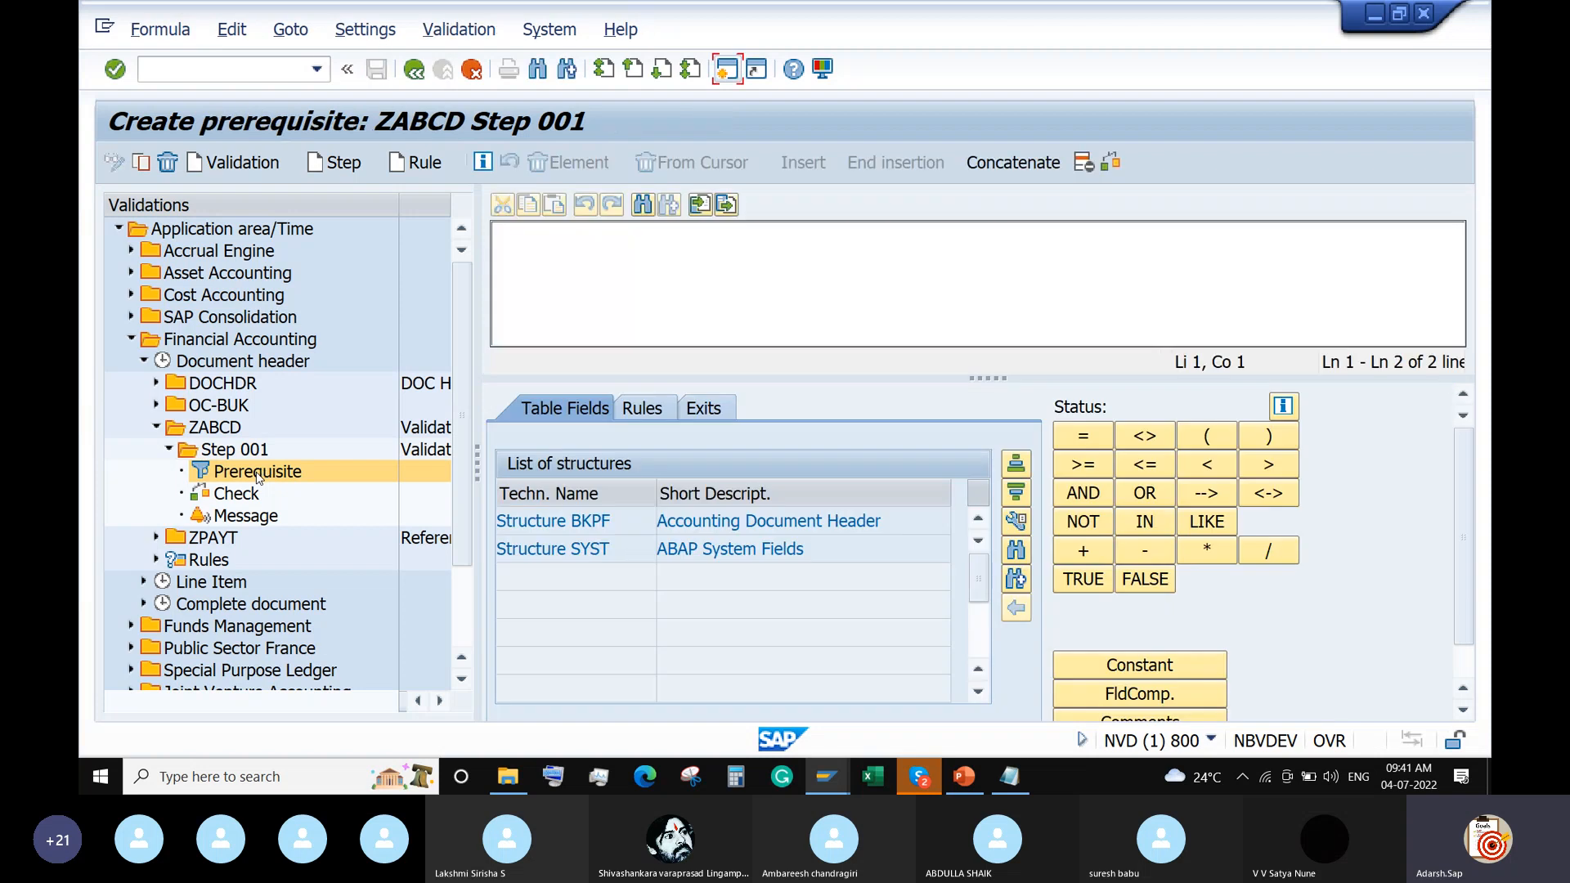
left_click(752, 249)
In the Post Document session, open the technical information for the Reference field and copy its screen field name BKPF-XBLNR
mouse_move(828, 776)
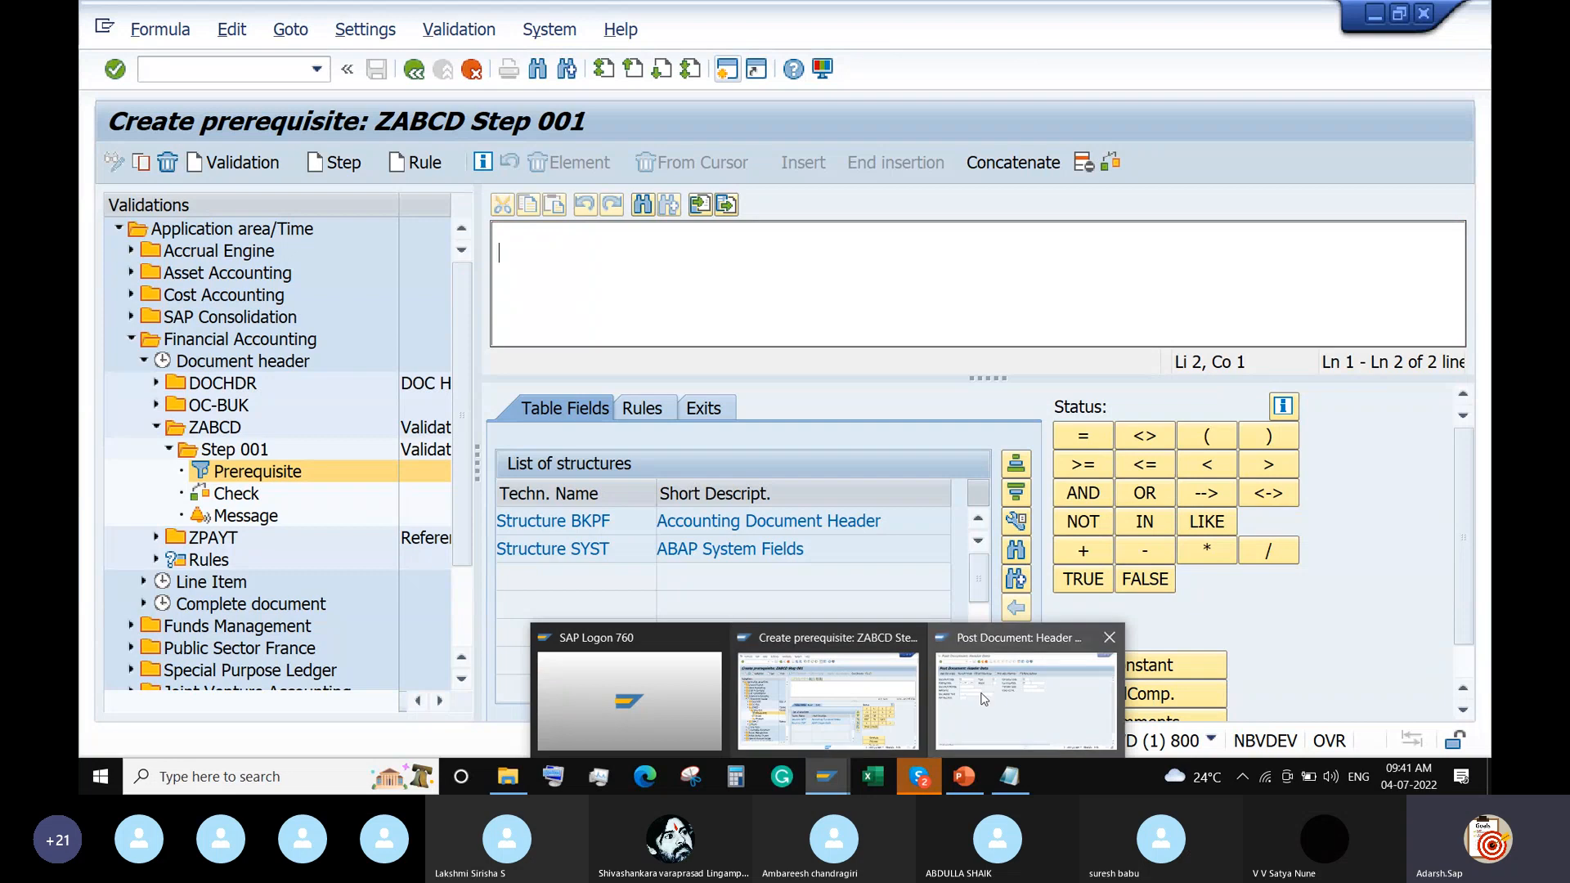
left_click(1026, 700)
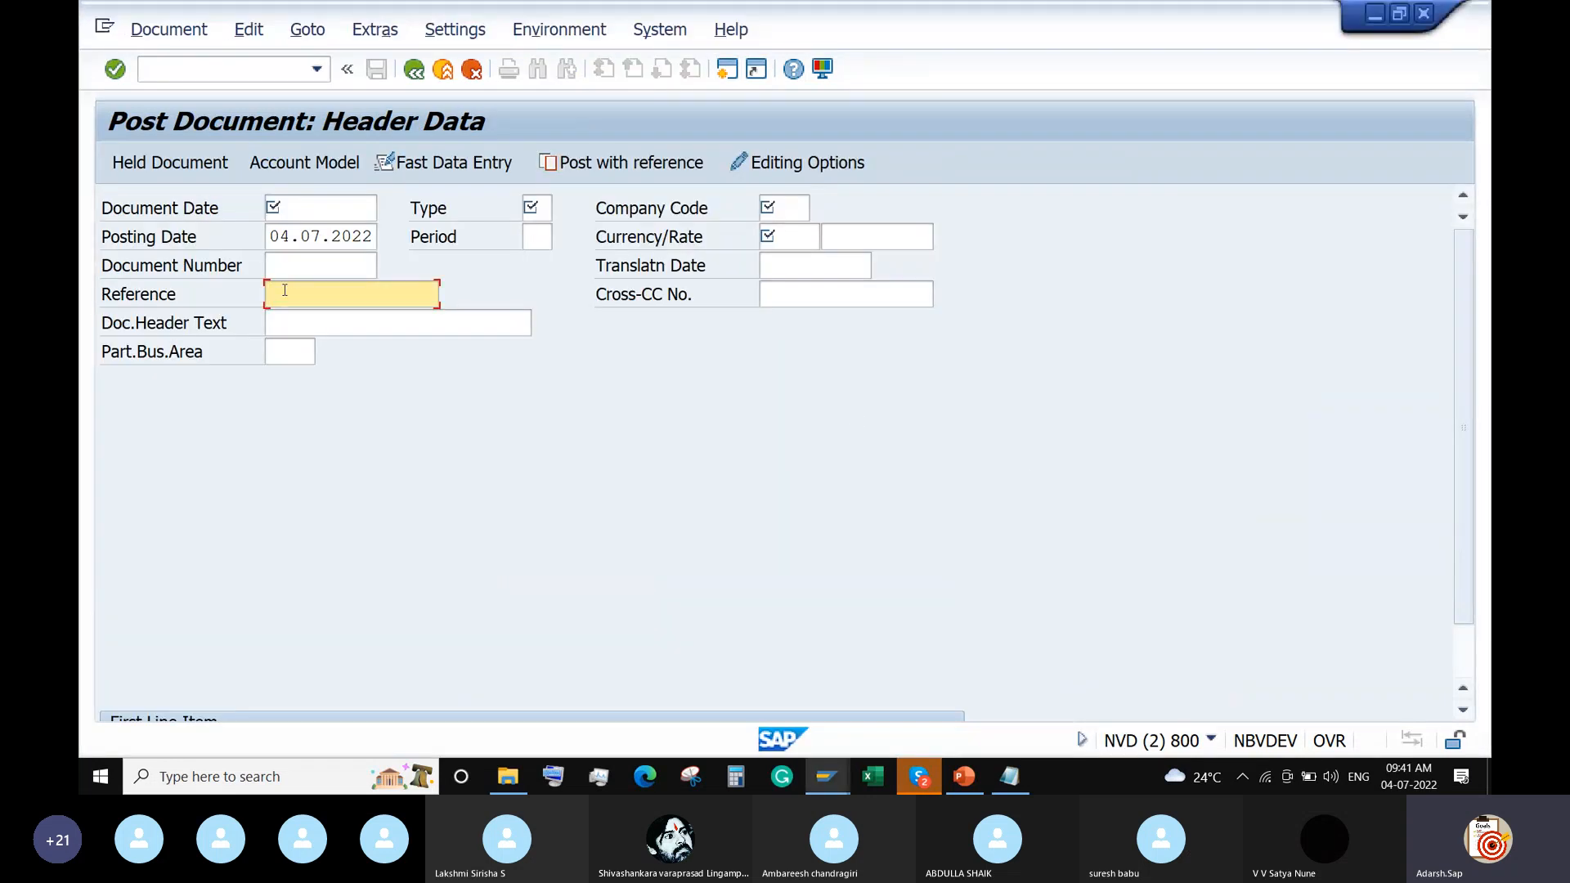
right_click(285, 292)
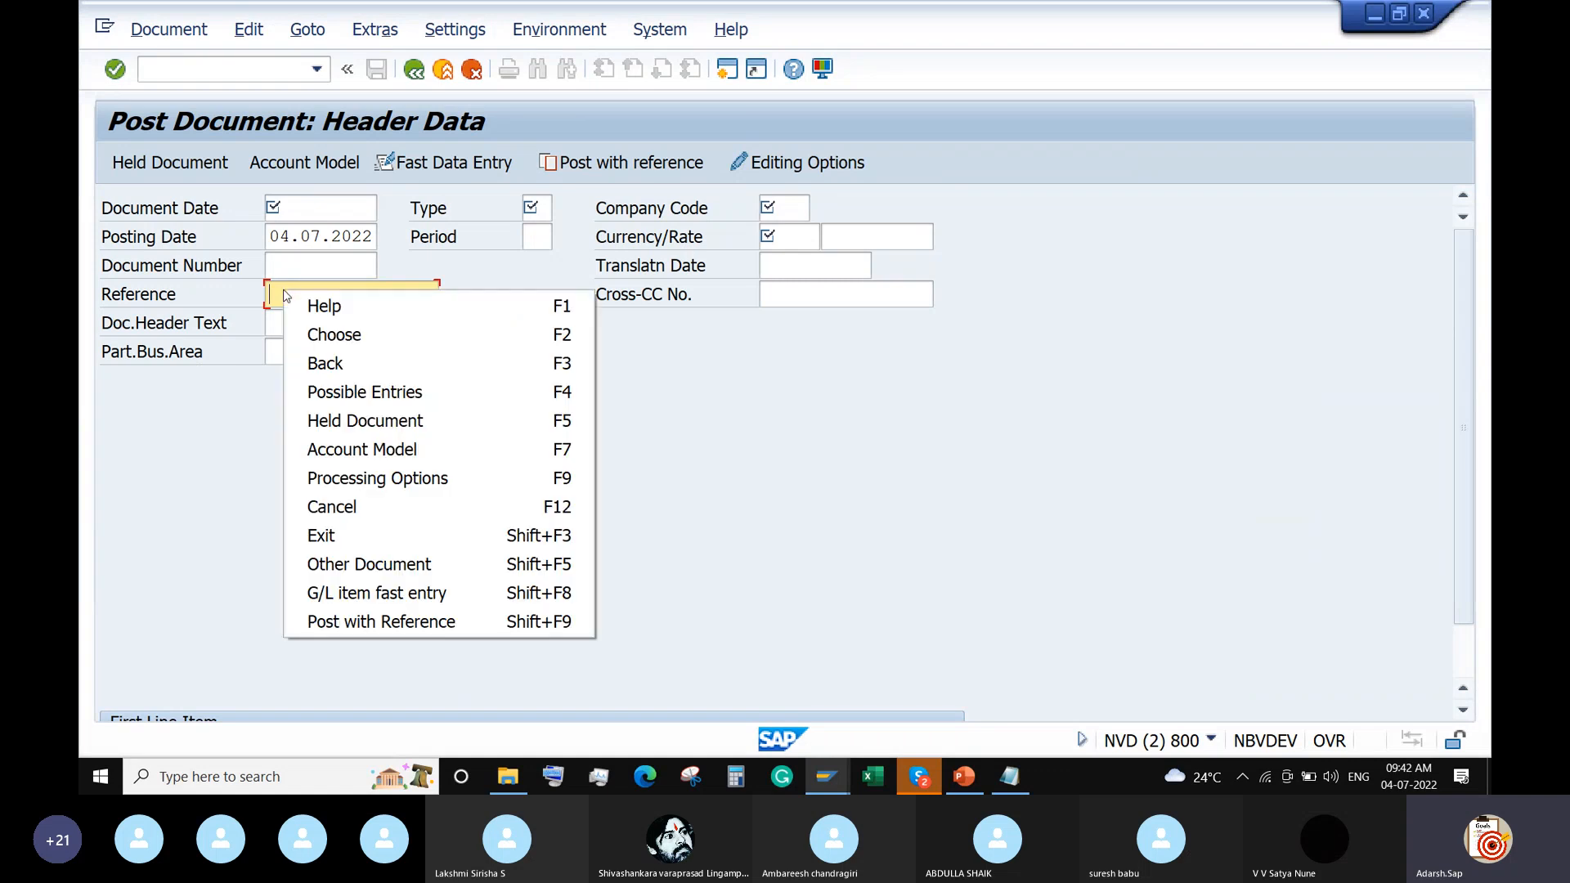
left_click(314, 305)
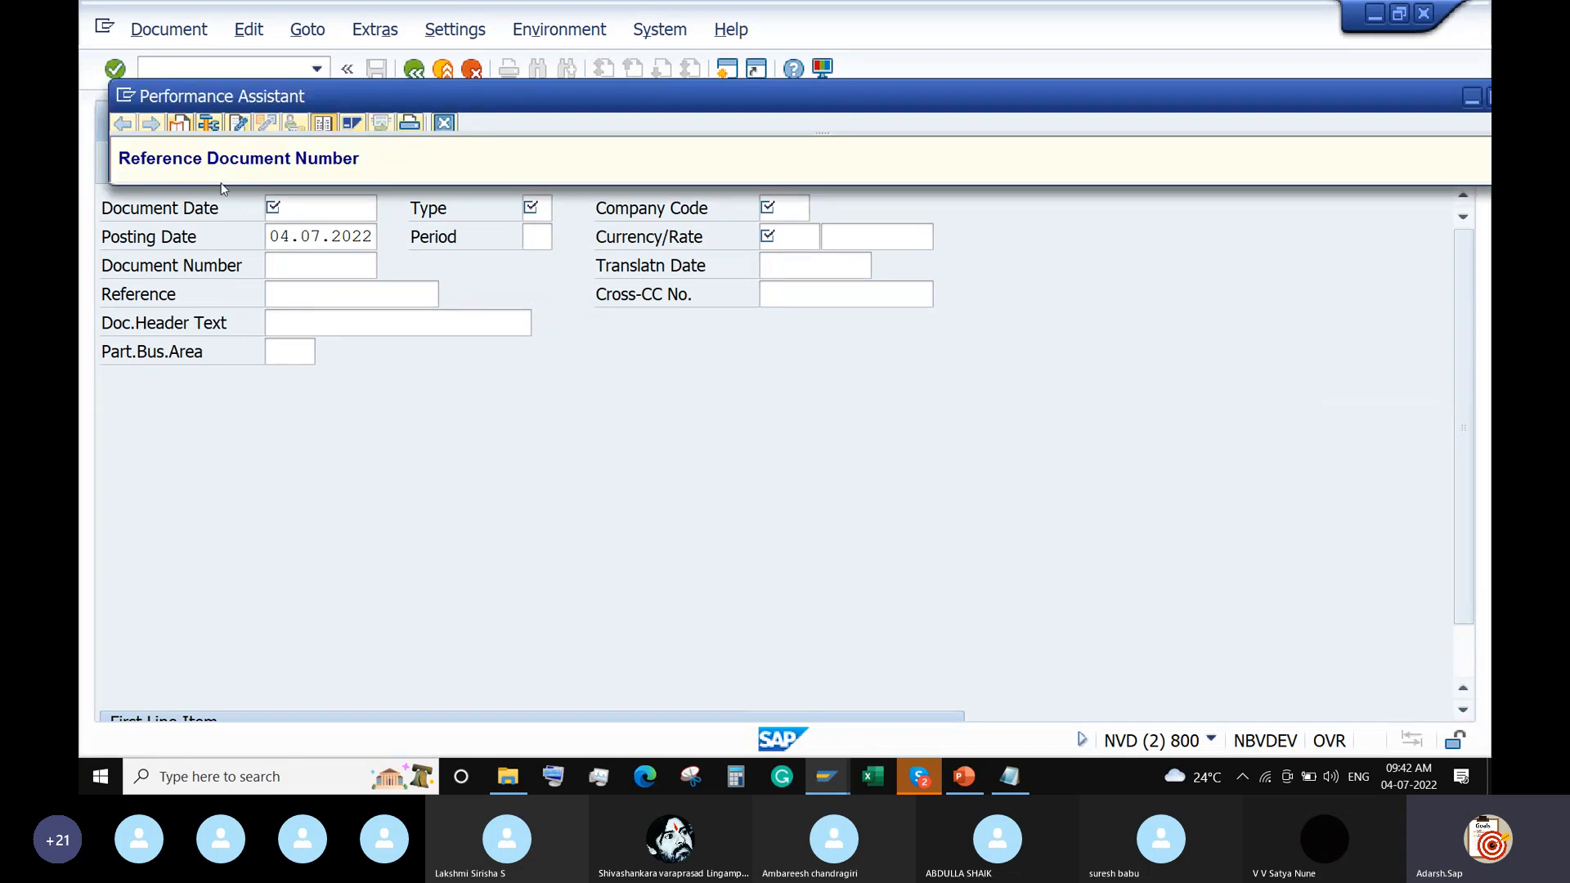
left_click_drag(221, 185, 200, 389)
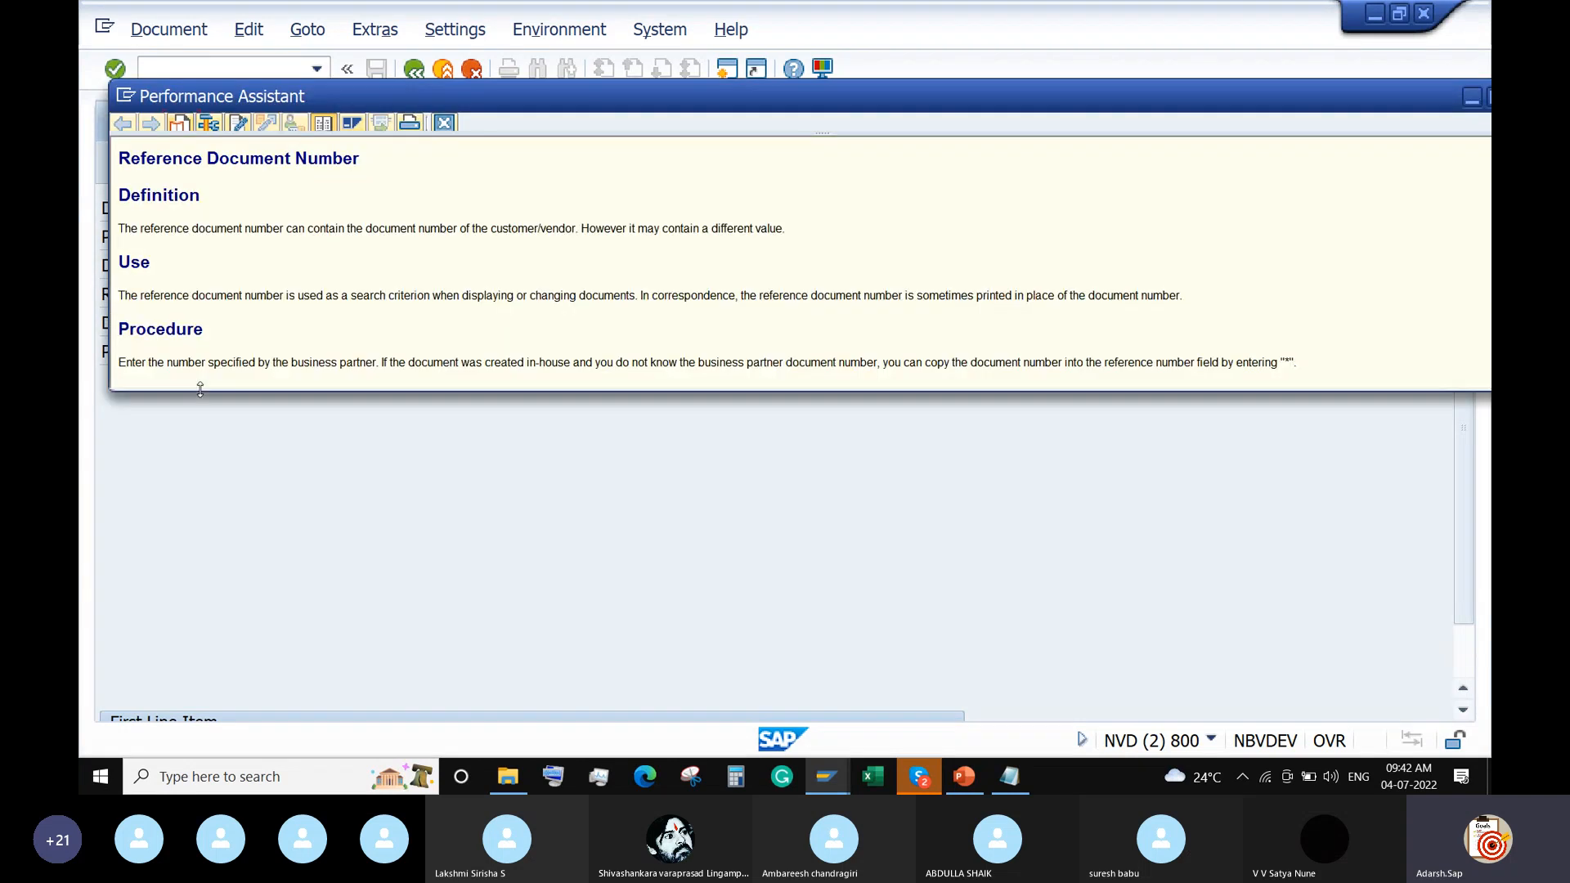
left_click(209, 125)
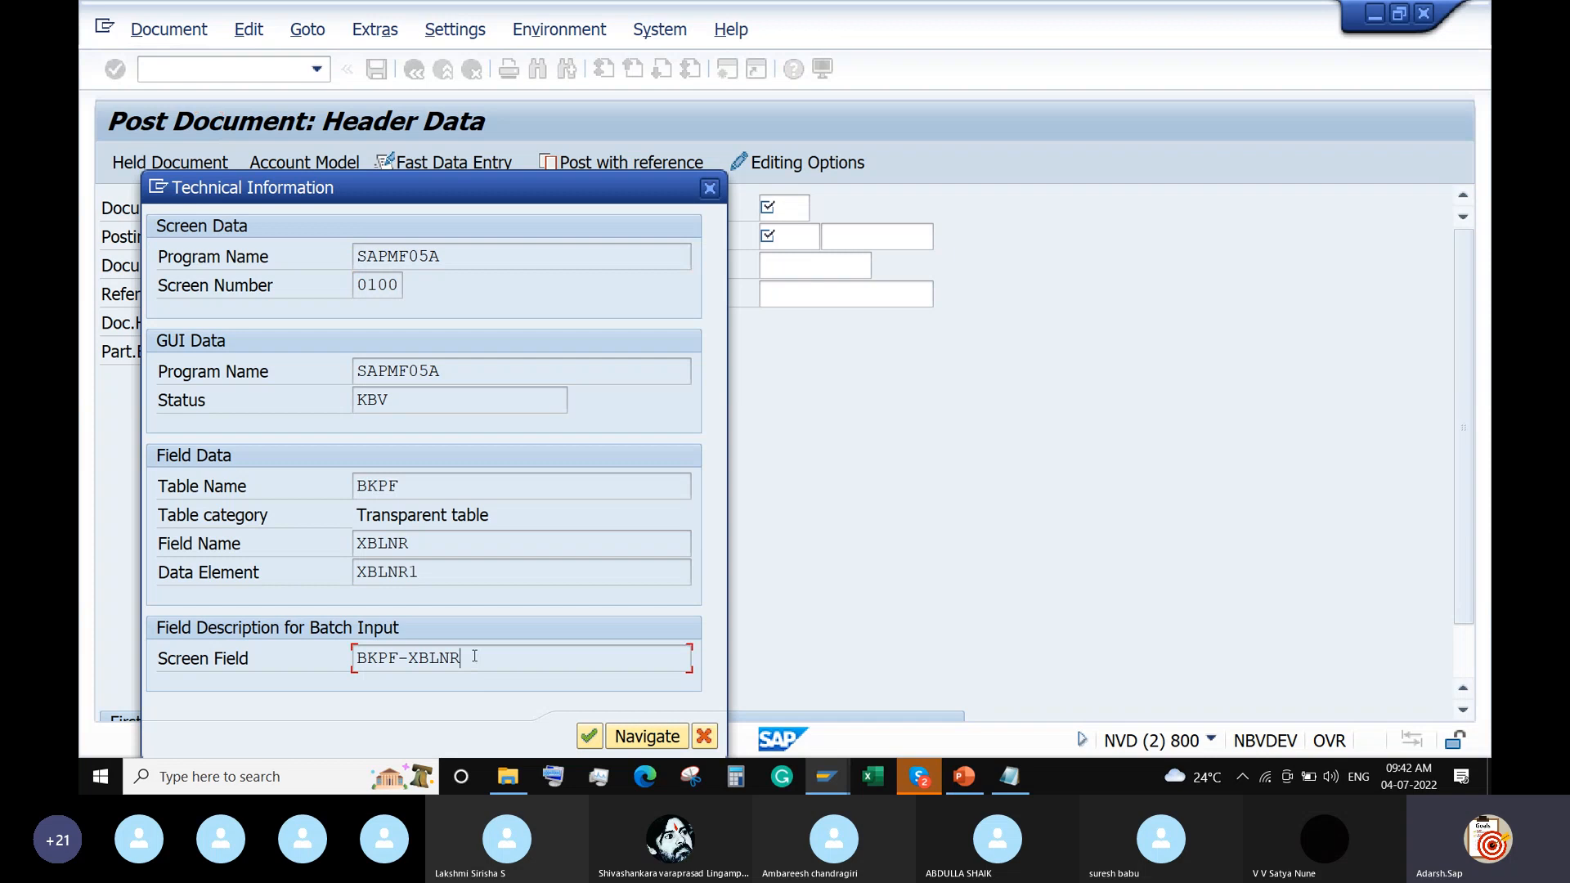
left_click_drag(474, 656, 330, 658)
left_click(380, 656)
left_click_drag(473, 659, 348, 664)
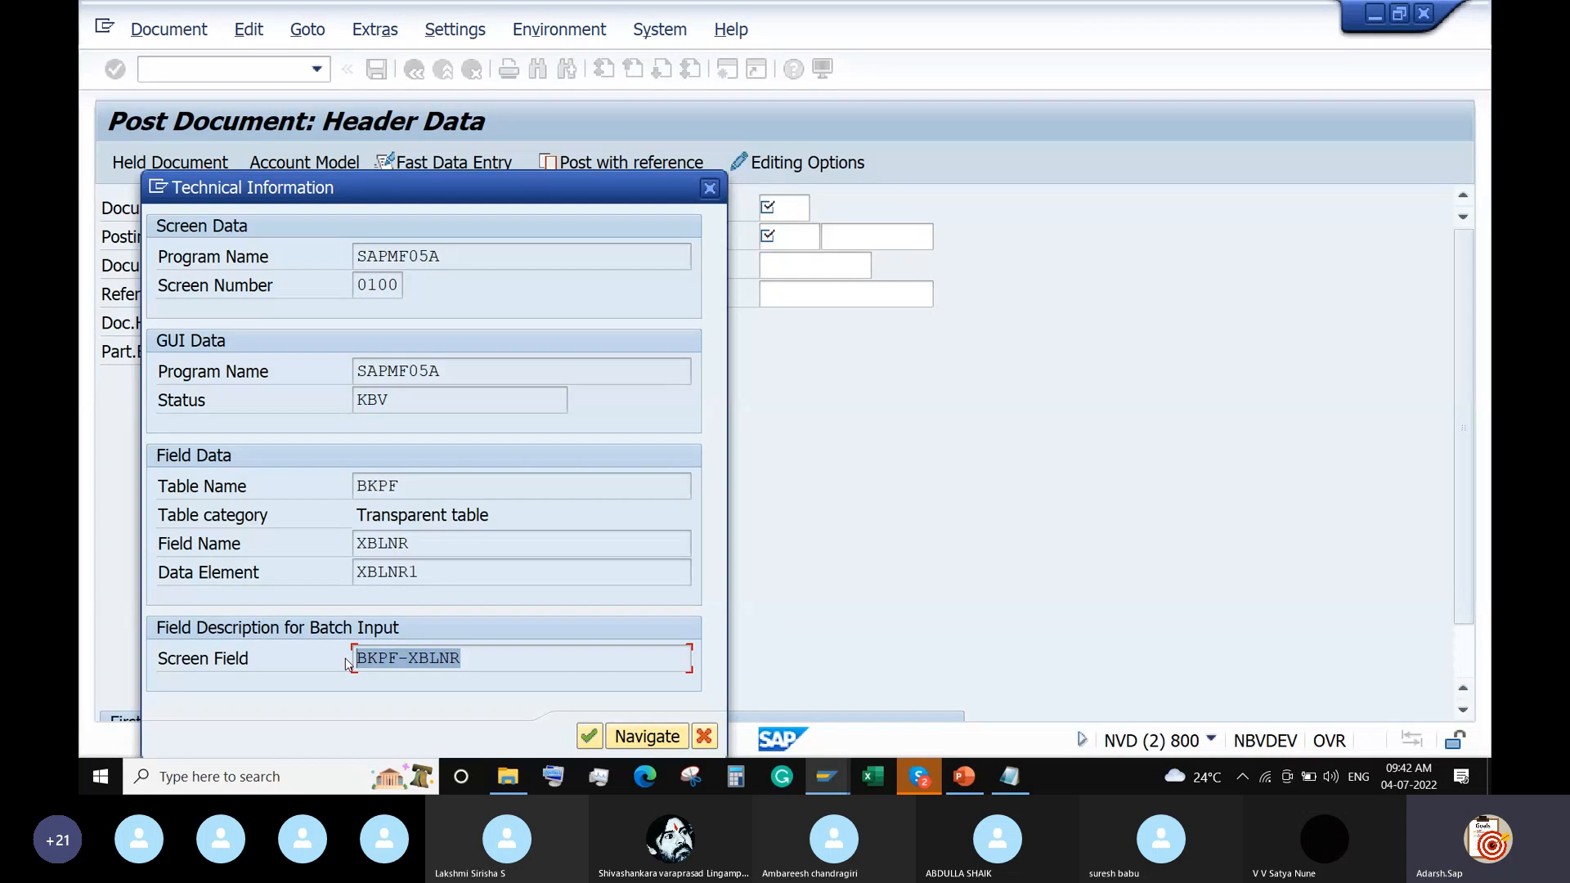
key("ctrl+c")
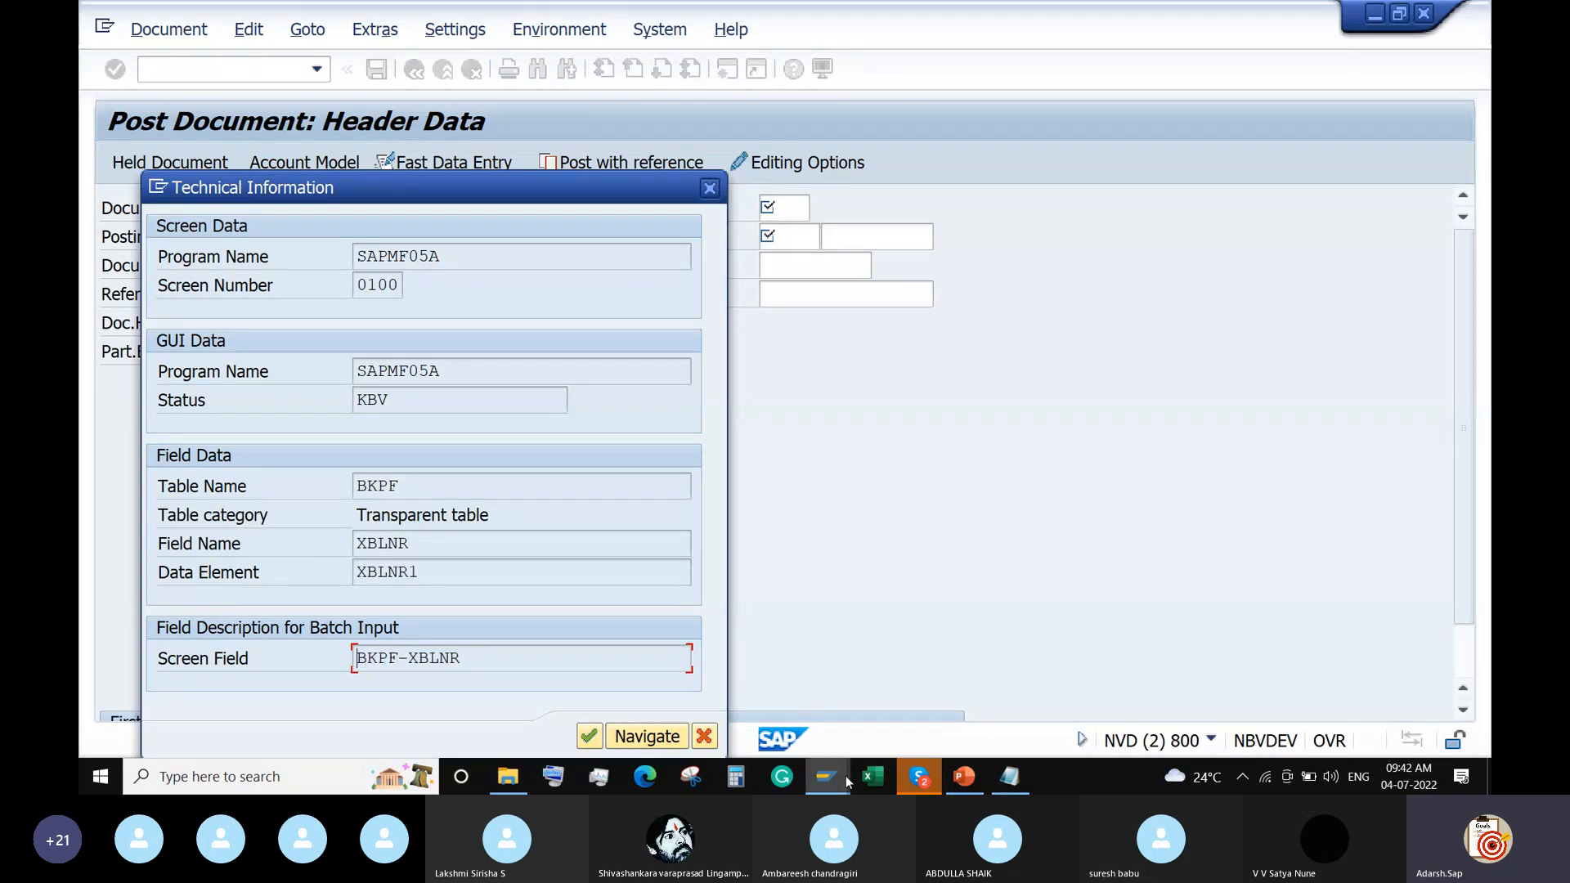
Switch to Notepad and add the line "Document Type: BKPF-XBLNR" below the scenario, followed by a "Company Code:" line
left_click(1008, 778)
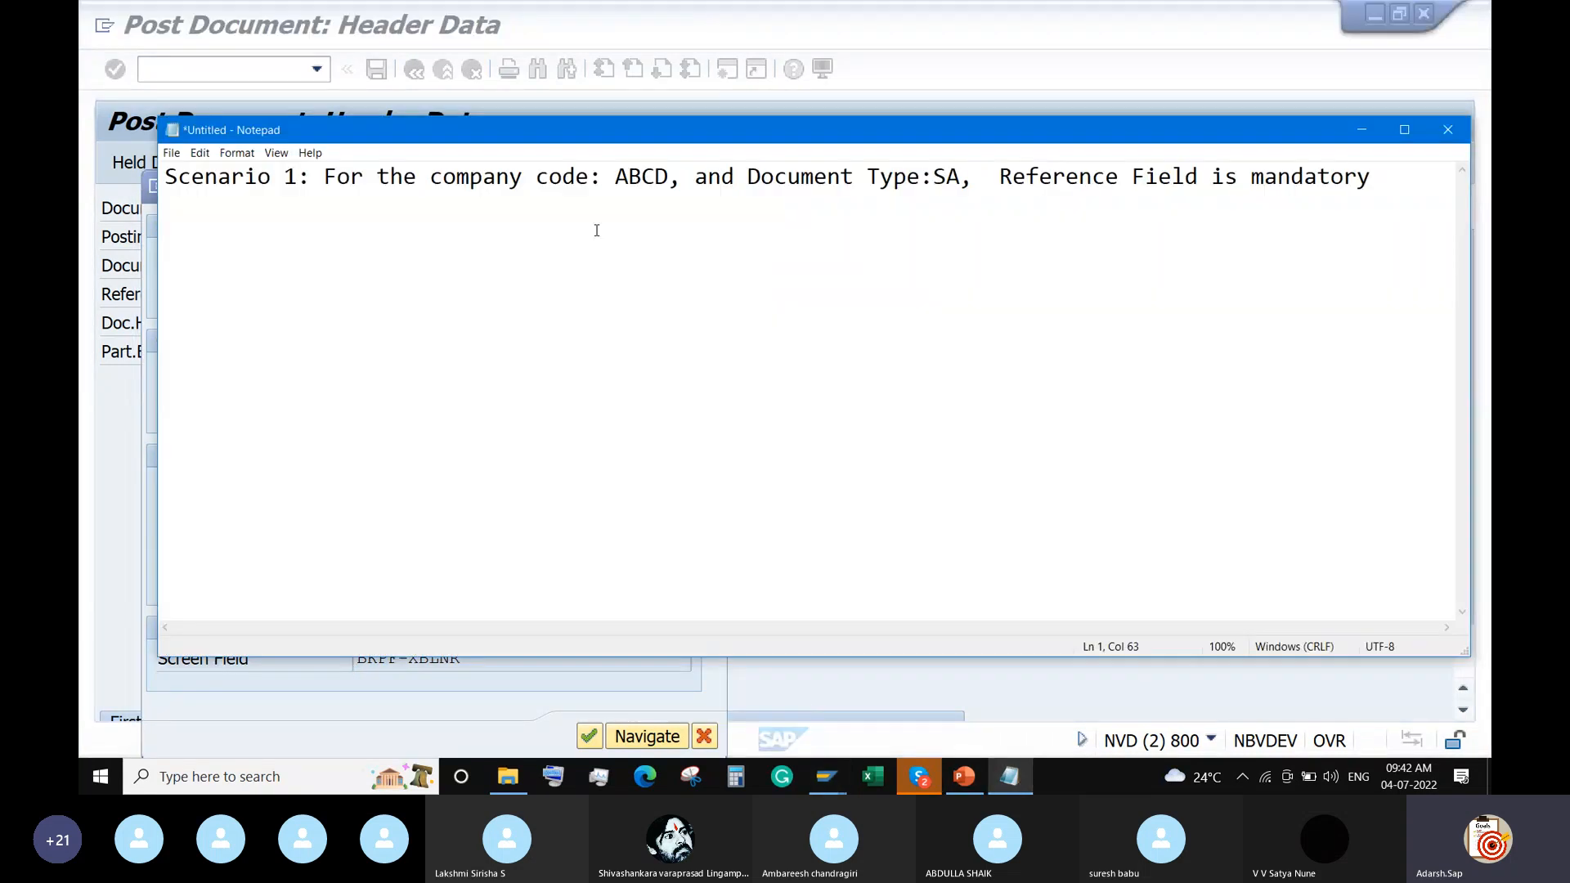
left_click(597, 231)
left_click(443, 261)
left_click(947, 260)
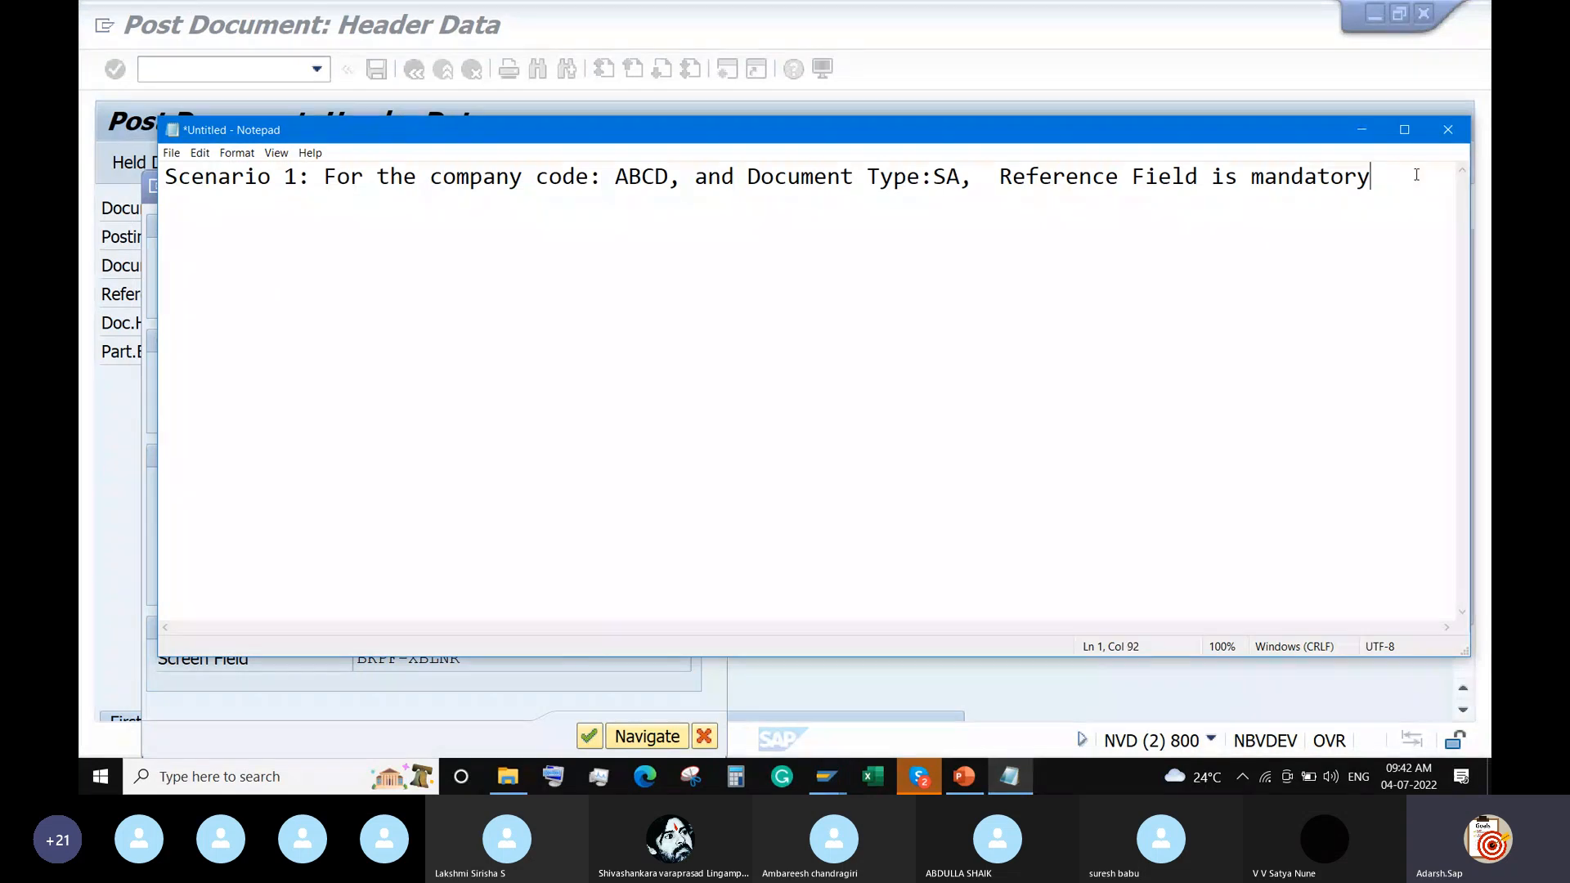
key("Return")
key("Return")
key("Return")
type("Document Type")
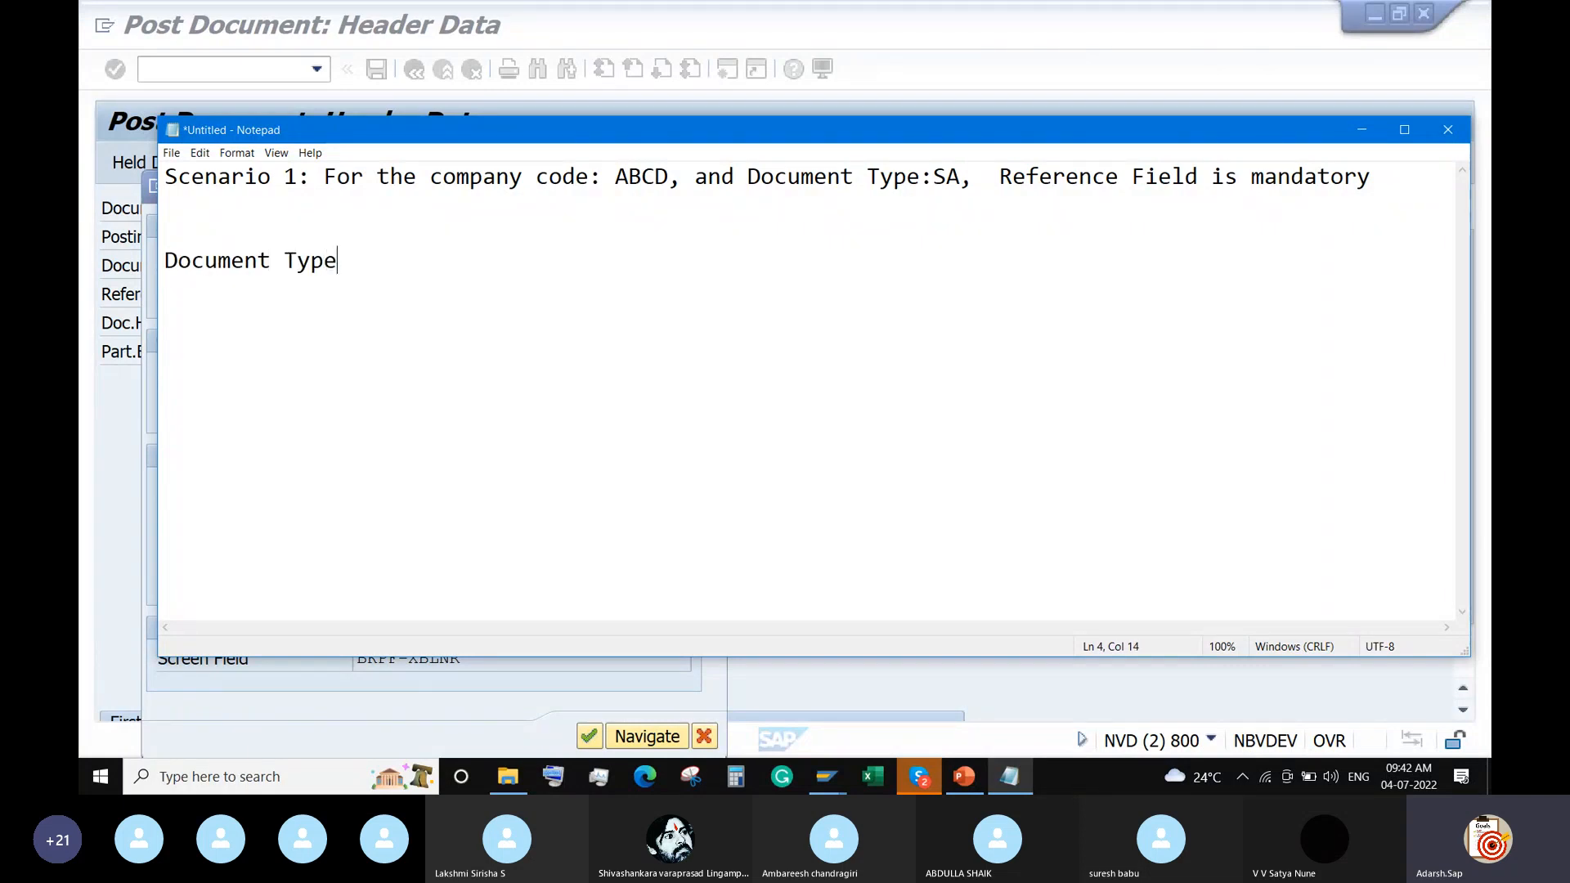
type(":")
key("alt+v")
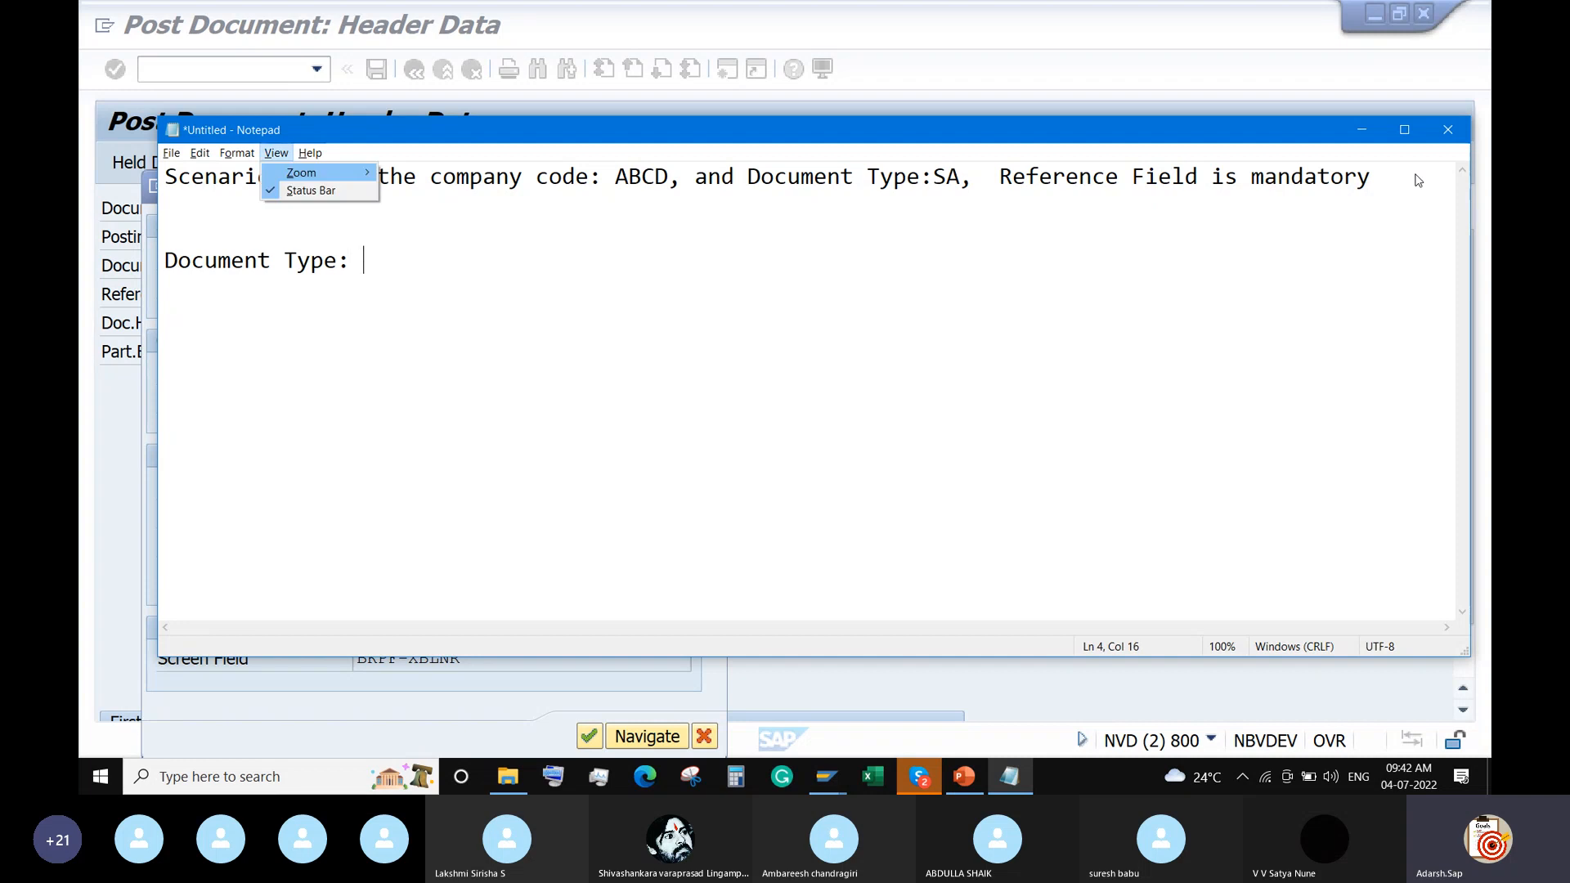
left_click(420, 251)
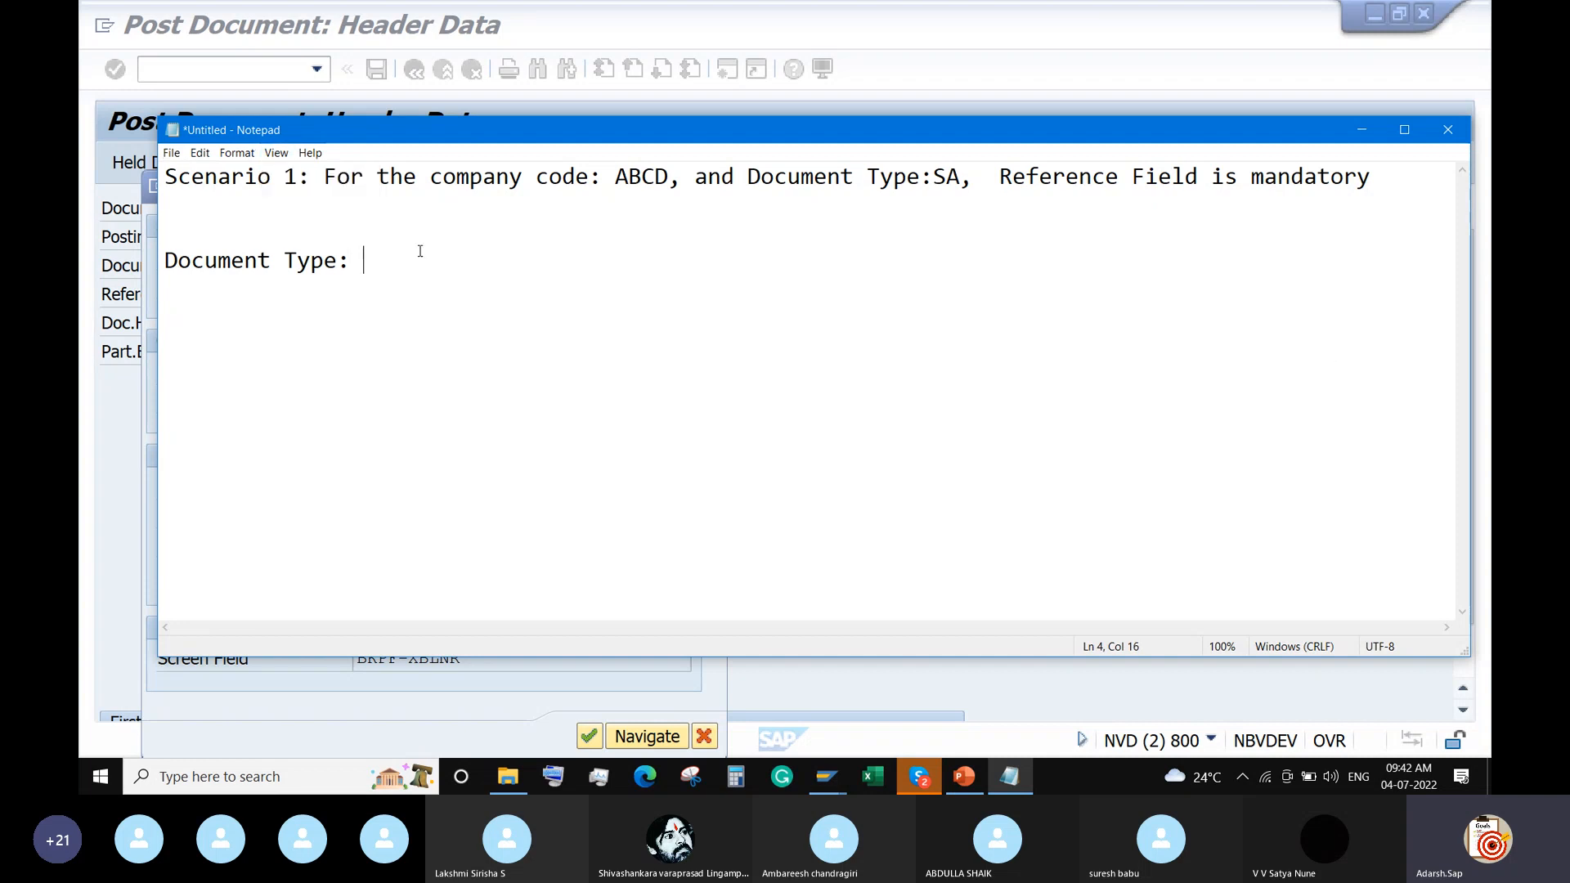
key("ctrl+v")
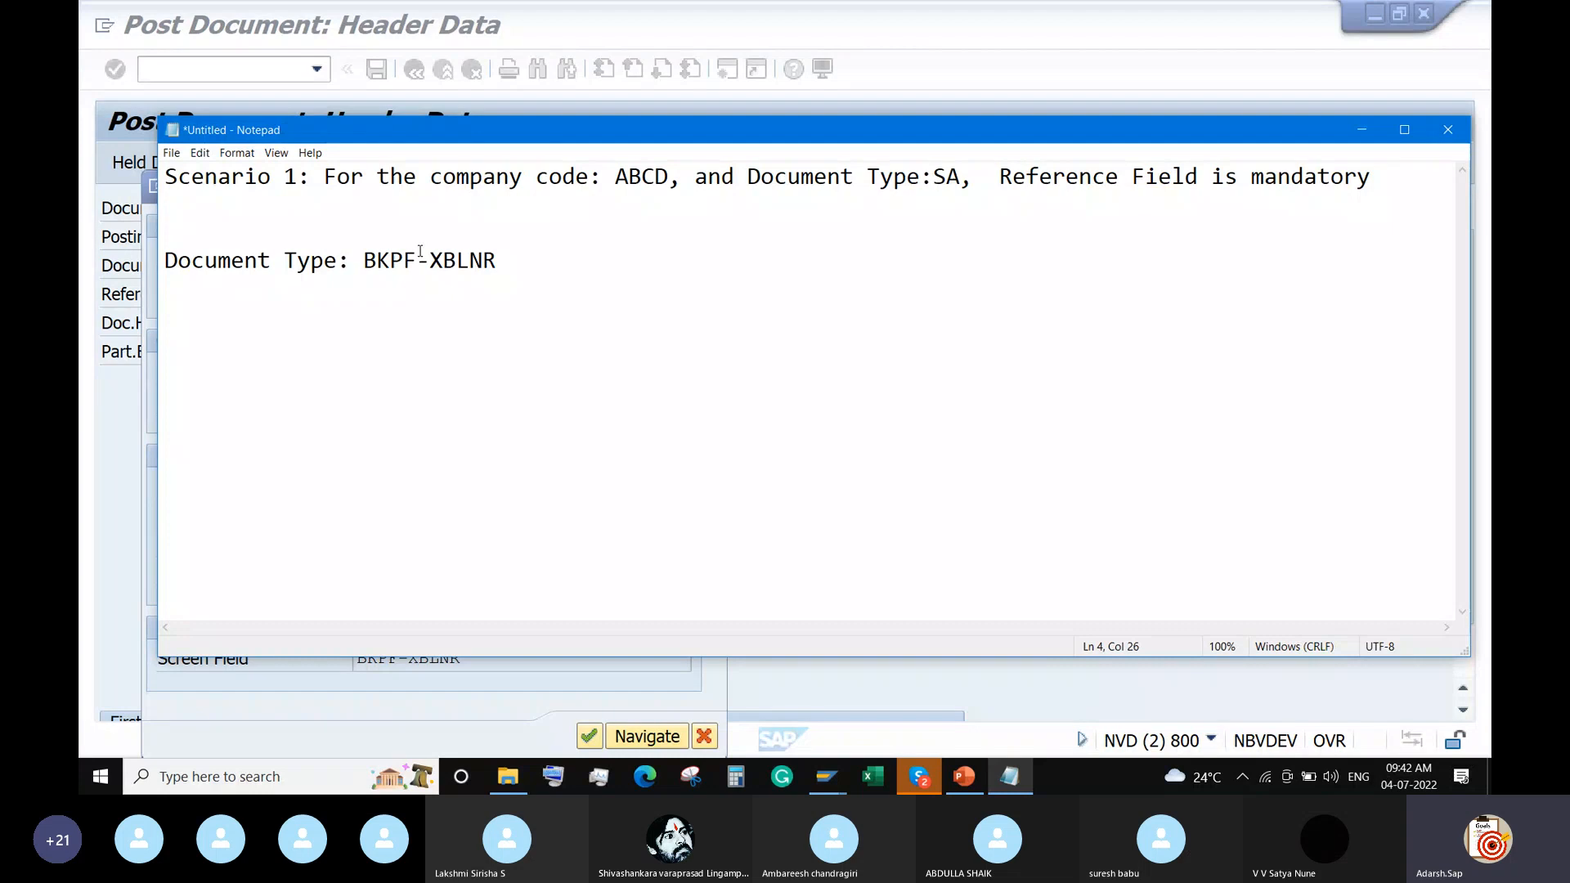
key("Return")
type("Company Code:")
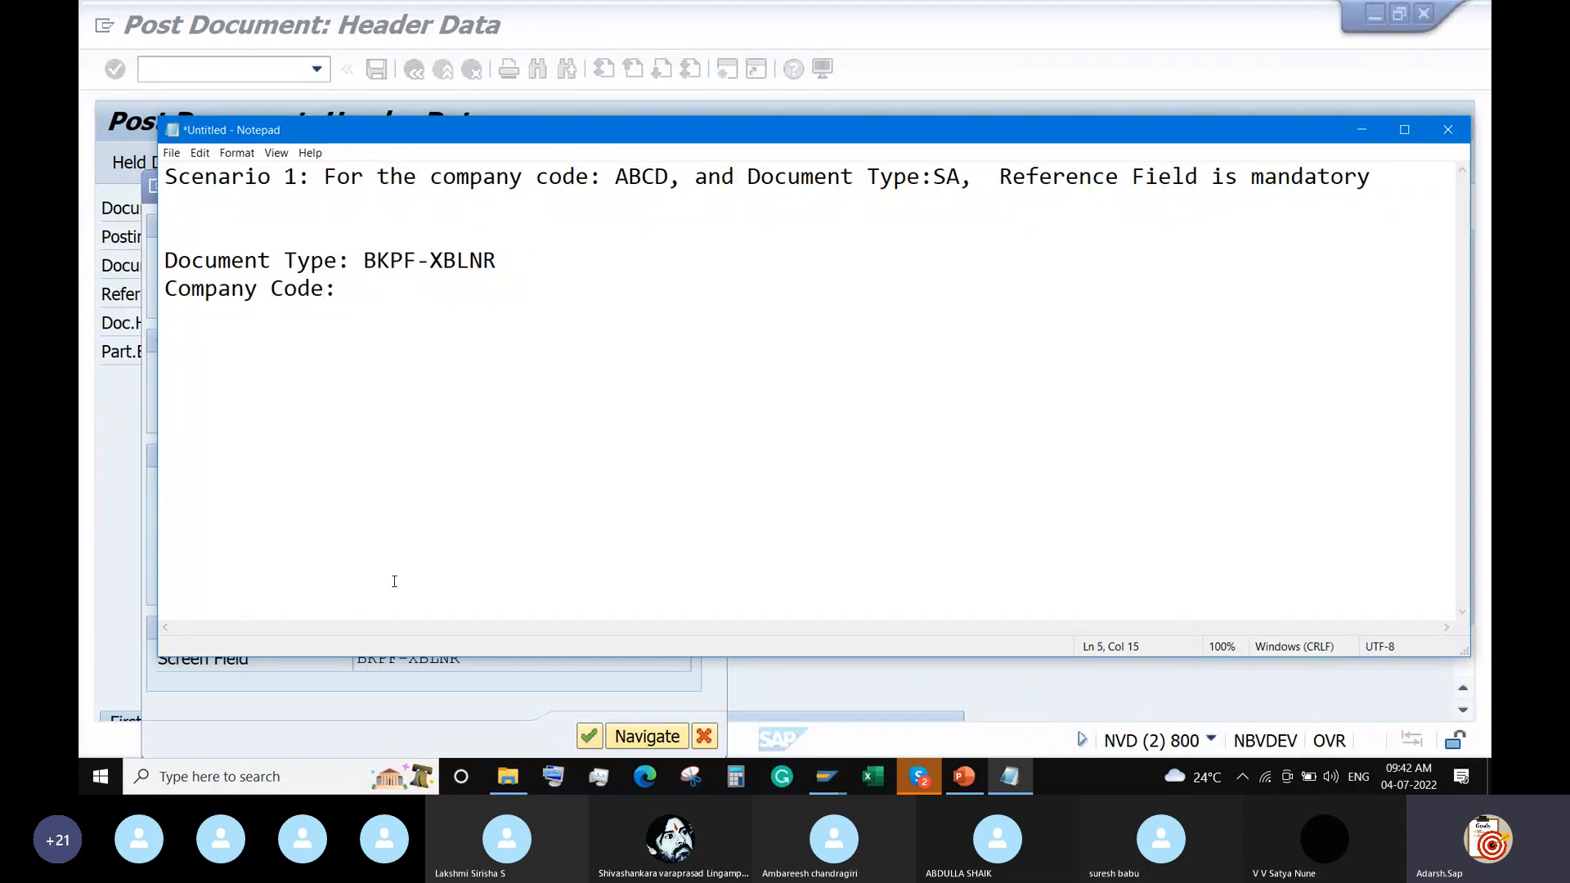
Return to the Post Document session and close the Reference field's technical information and help windows
left_click(252, 701)
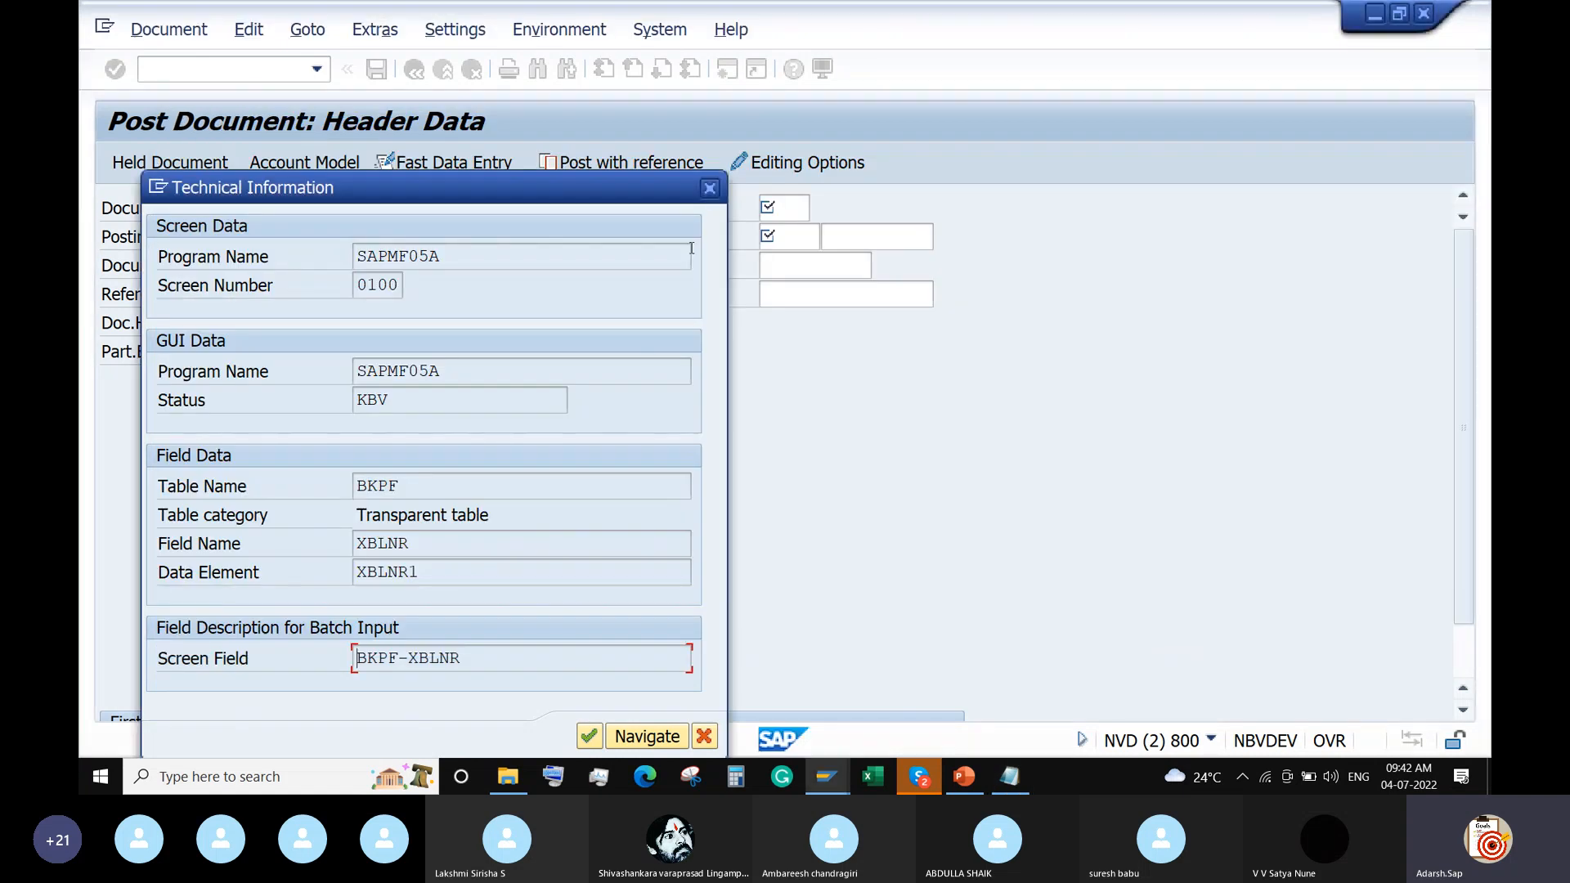
key("Return")
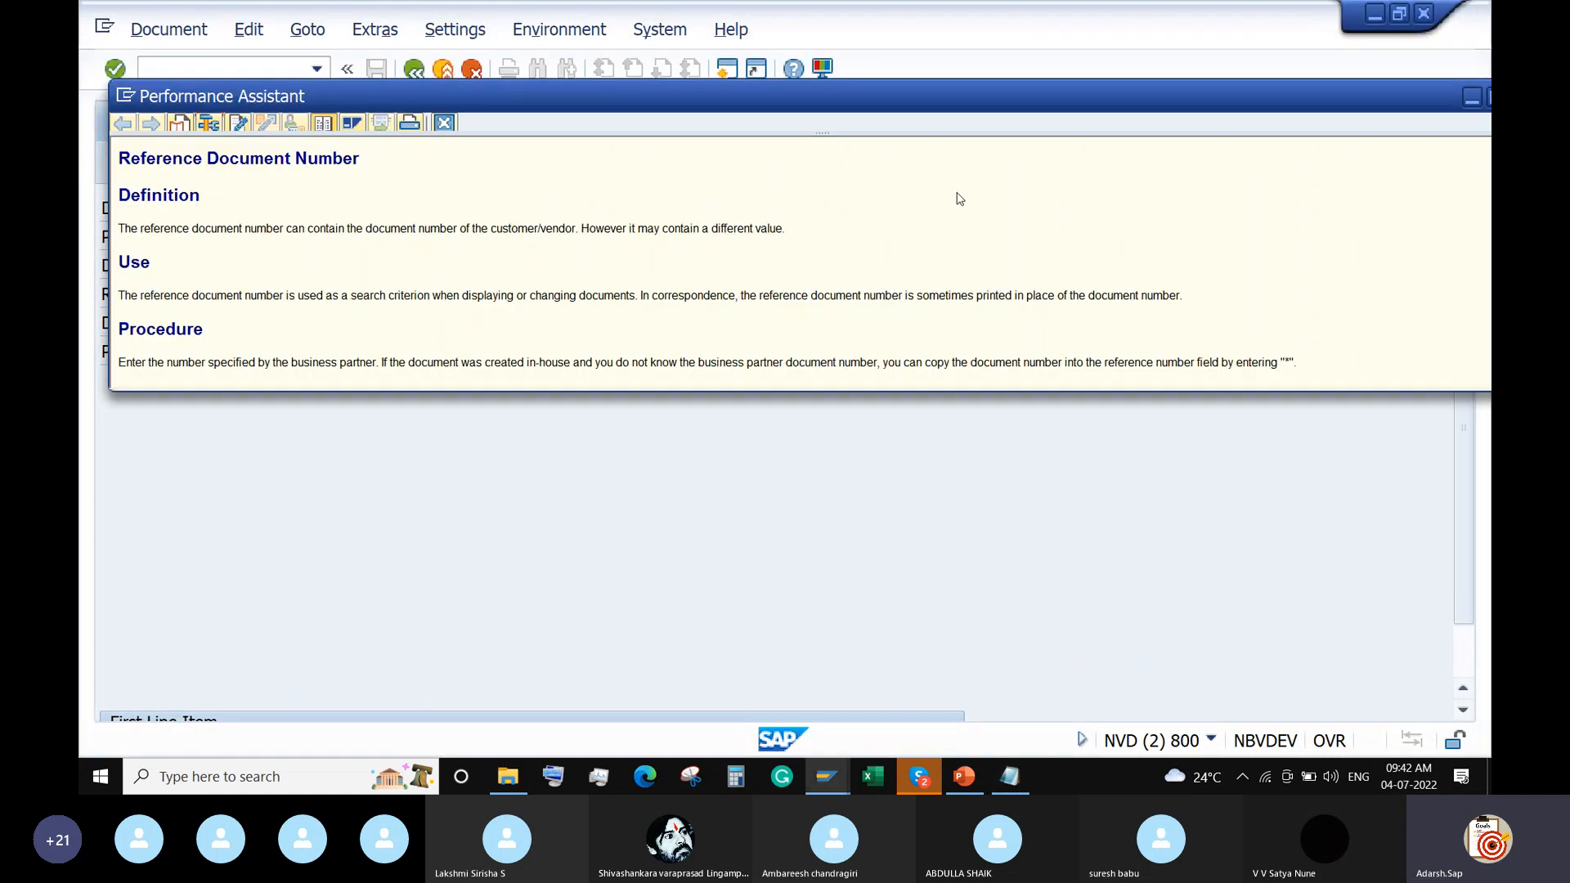
left_click_drag(1411, 96, 1148, 142)
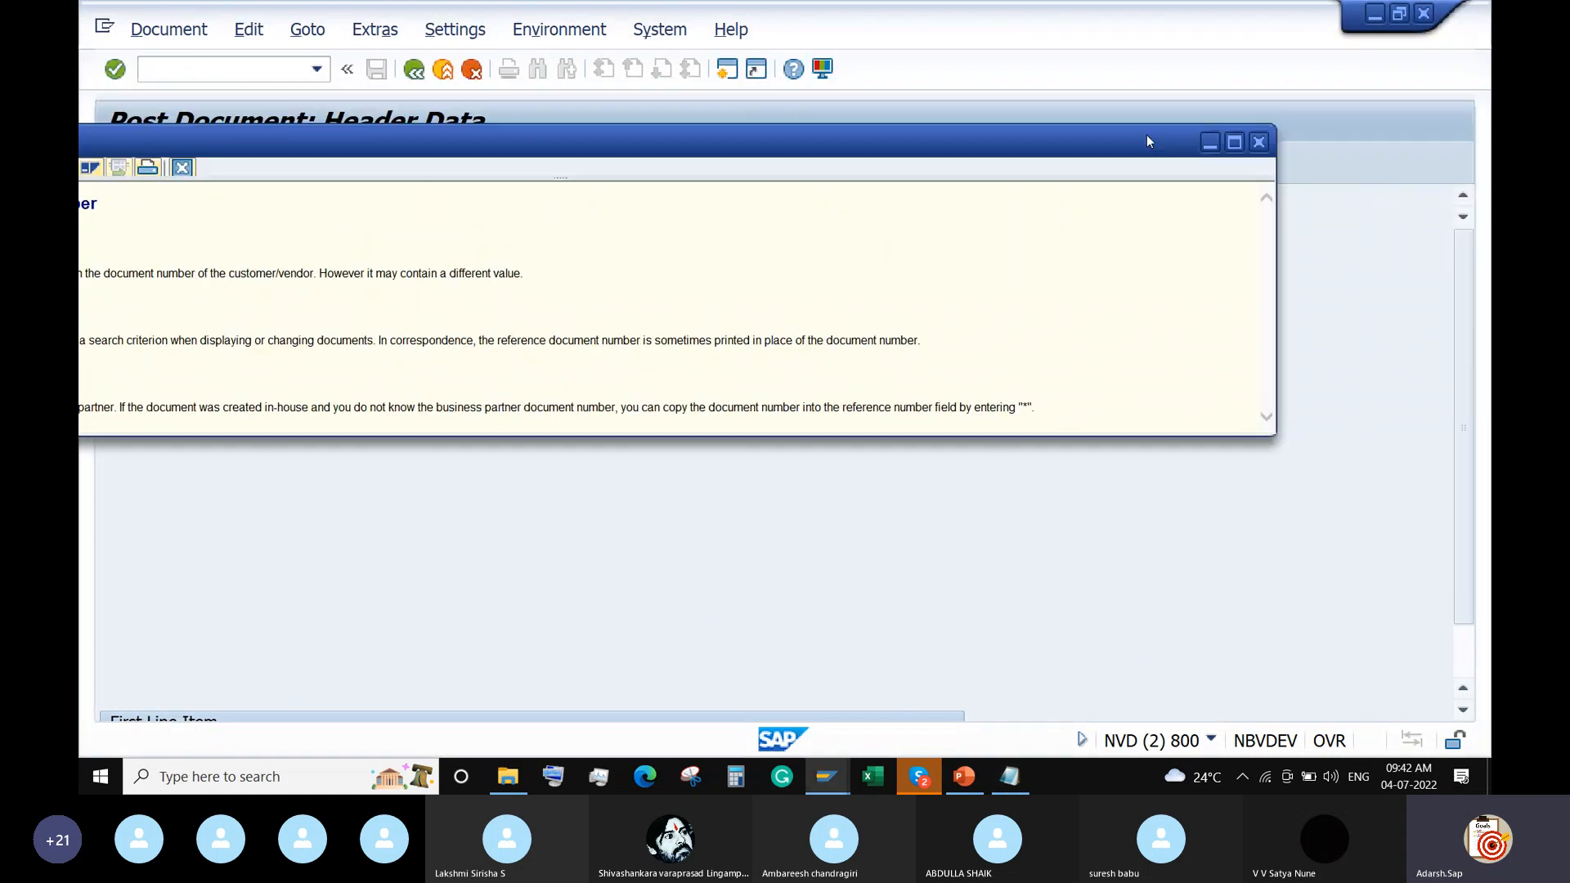
left_click(1259, 142)
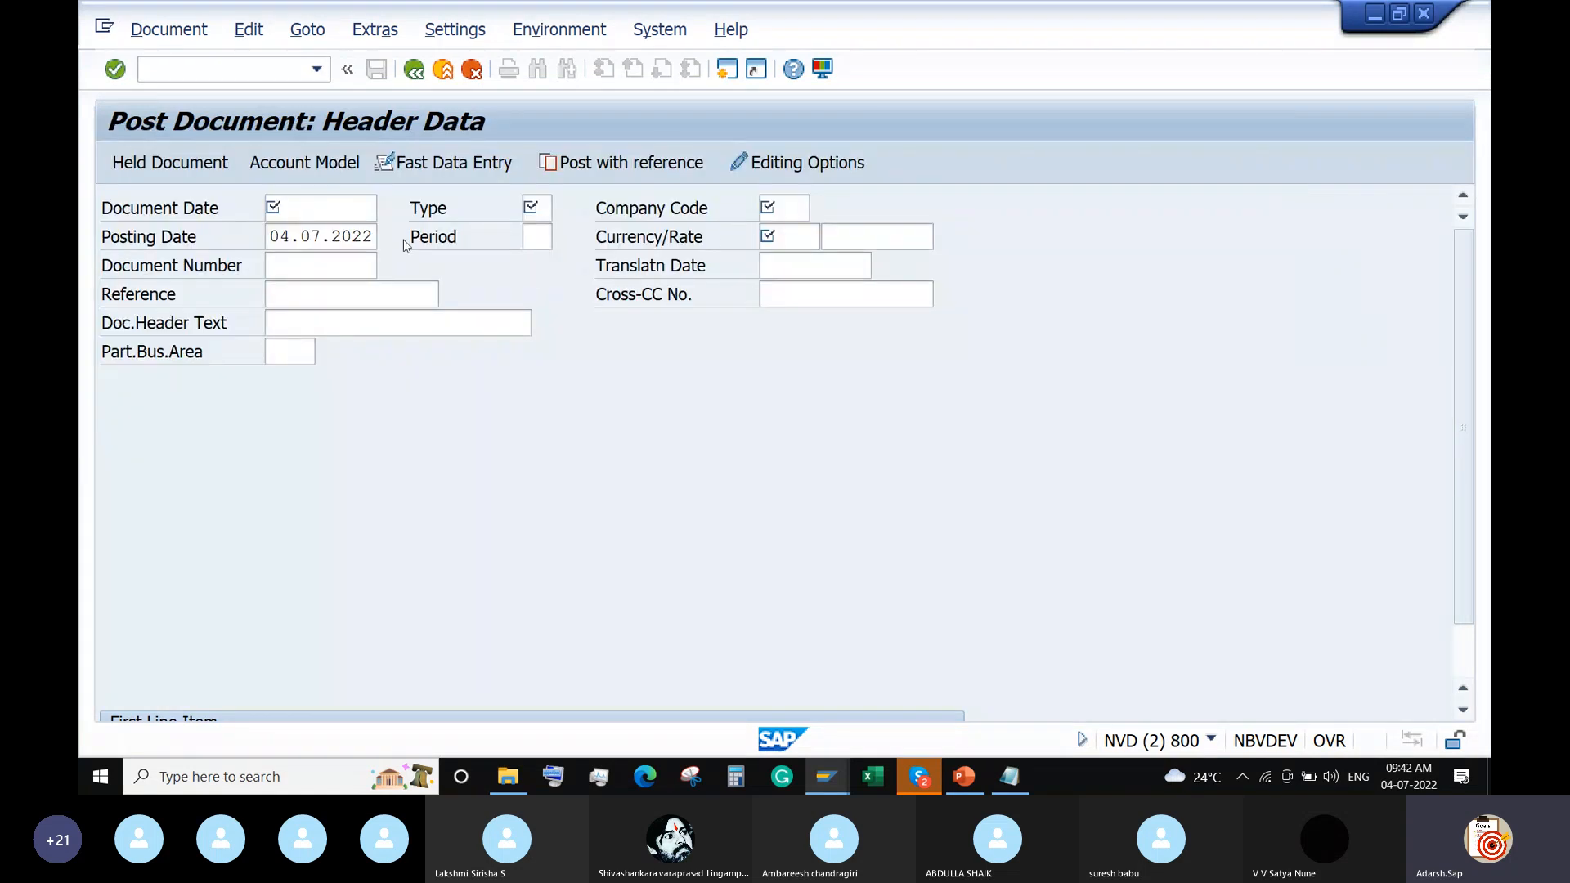
Copy the screen field name BKPF-BUKRS from the Company Code field's technical information and paste it after "Company Code:" in Notepad
left_click(787, 208)
right_click(787, 209)
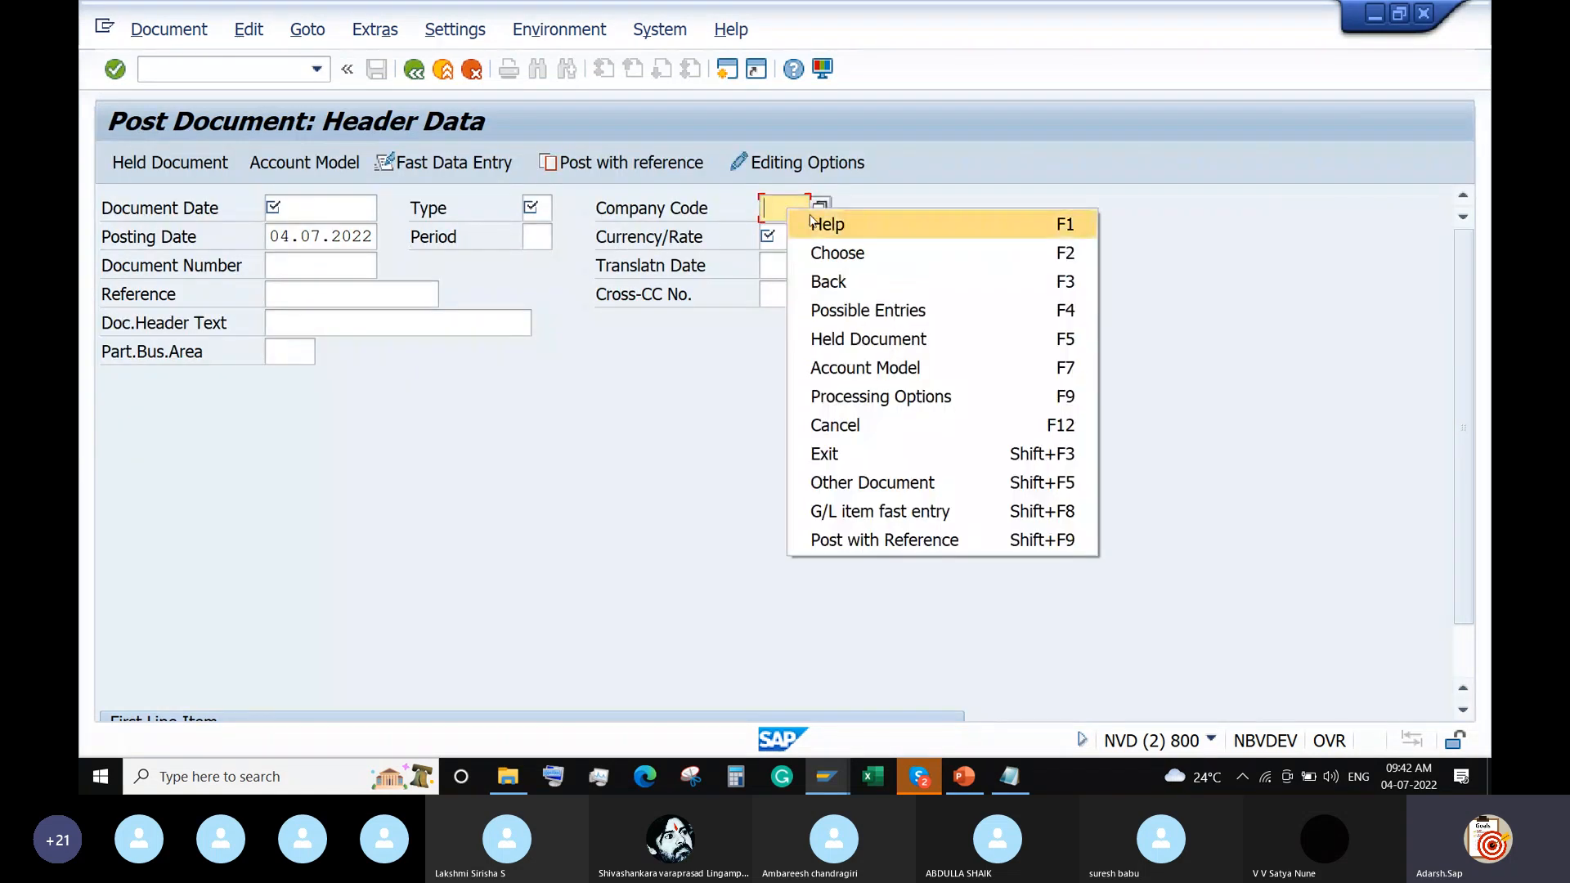
left_click(814, 223)
left_click(211, 166)
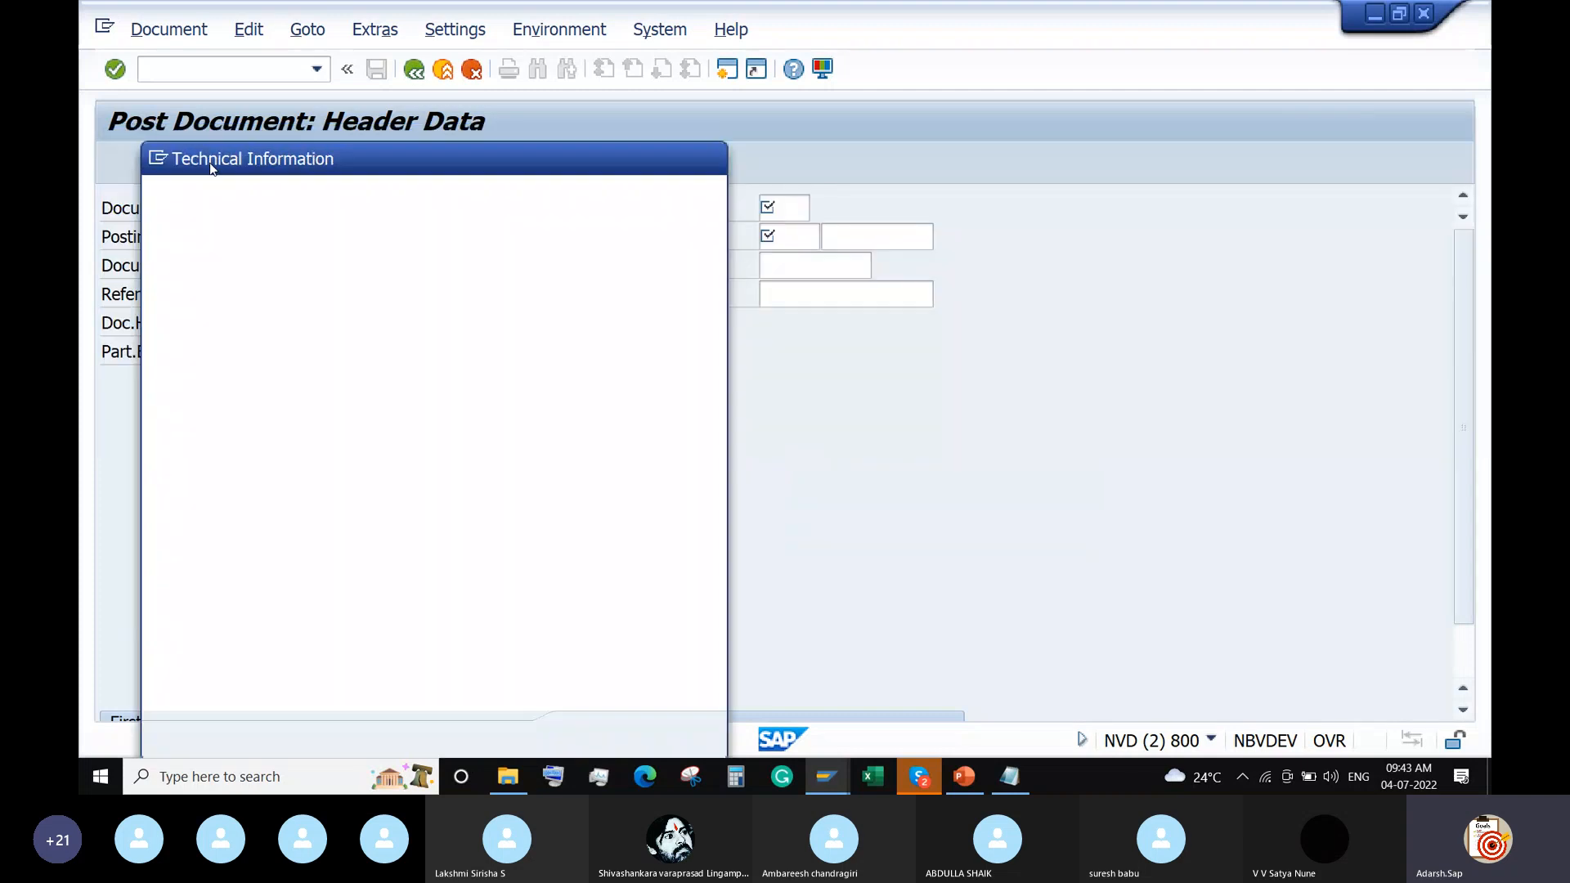
left_click_drag(476, 664, 337, 661)
key("ctrl+c")
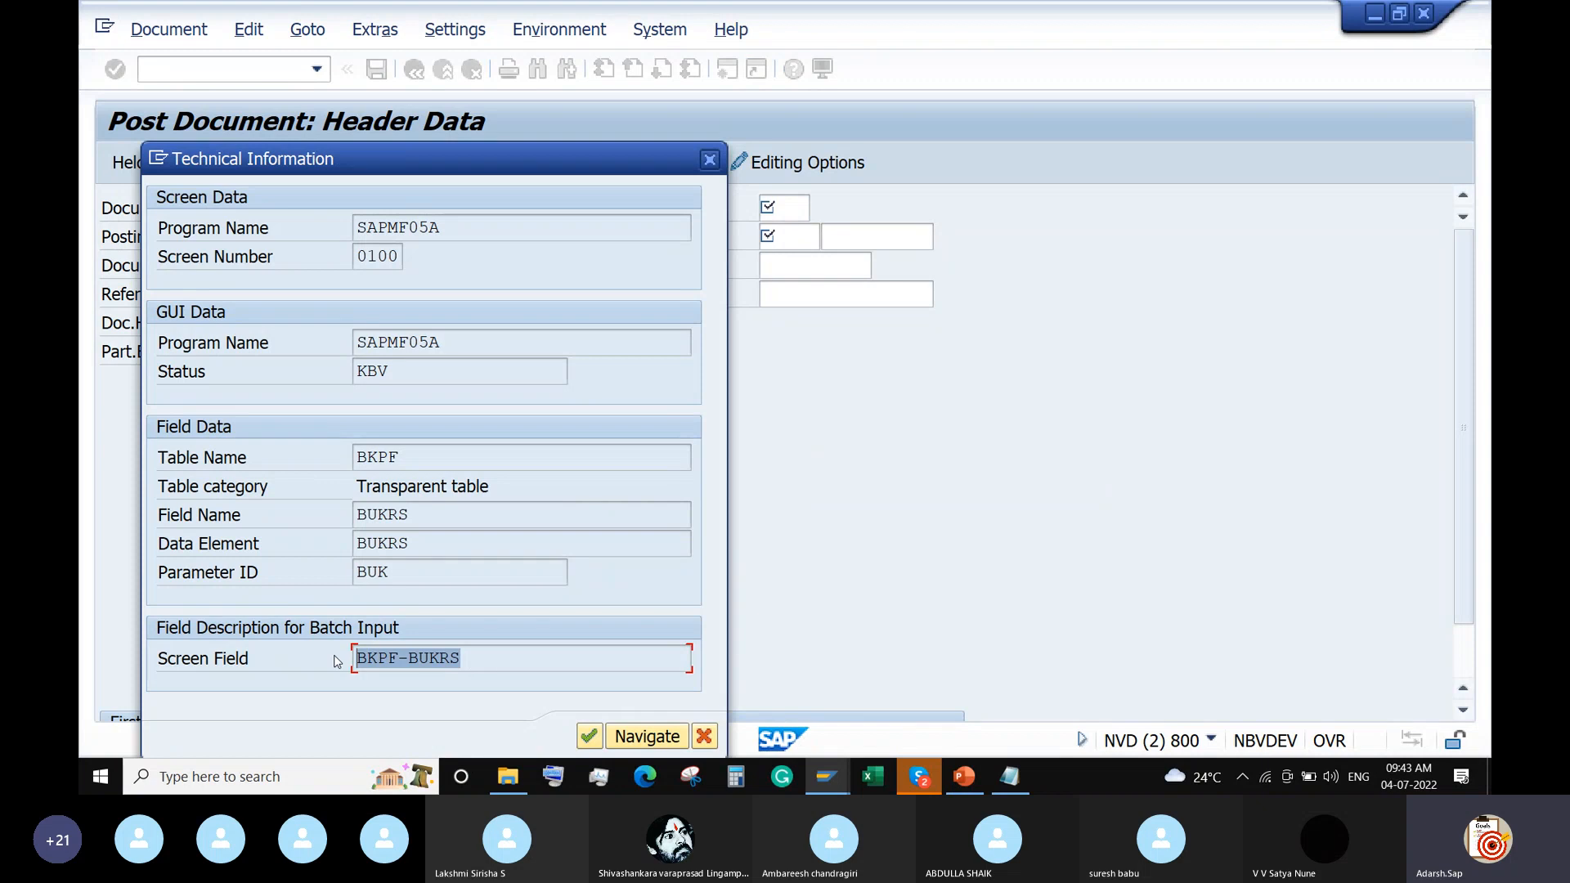
left_click(337, 660)
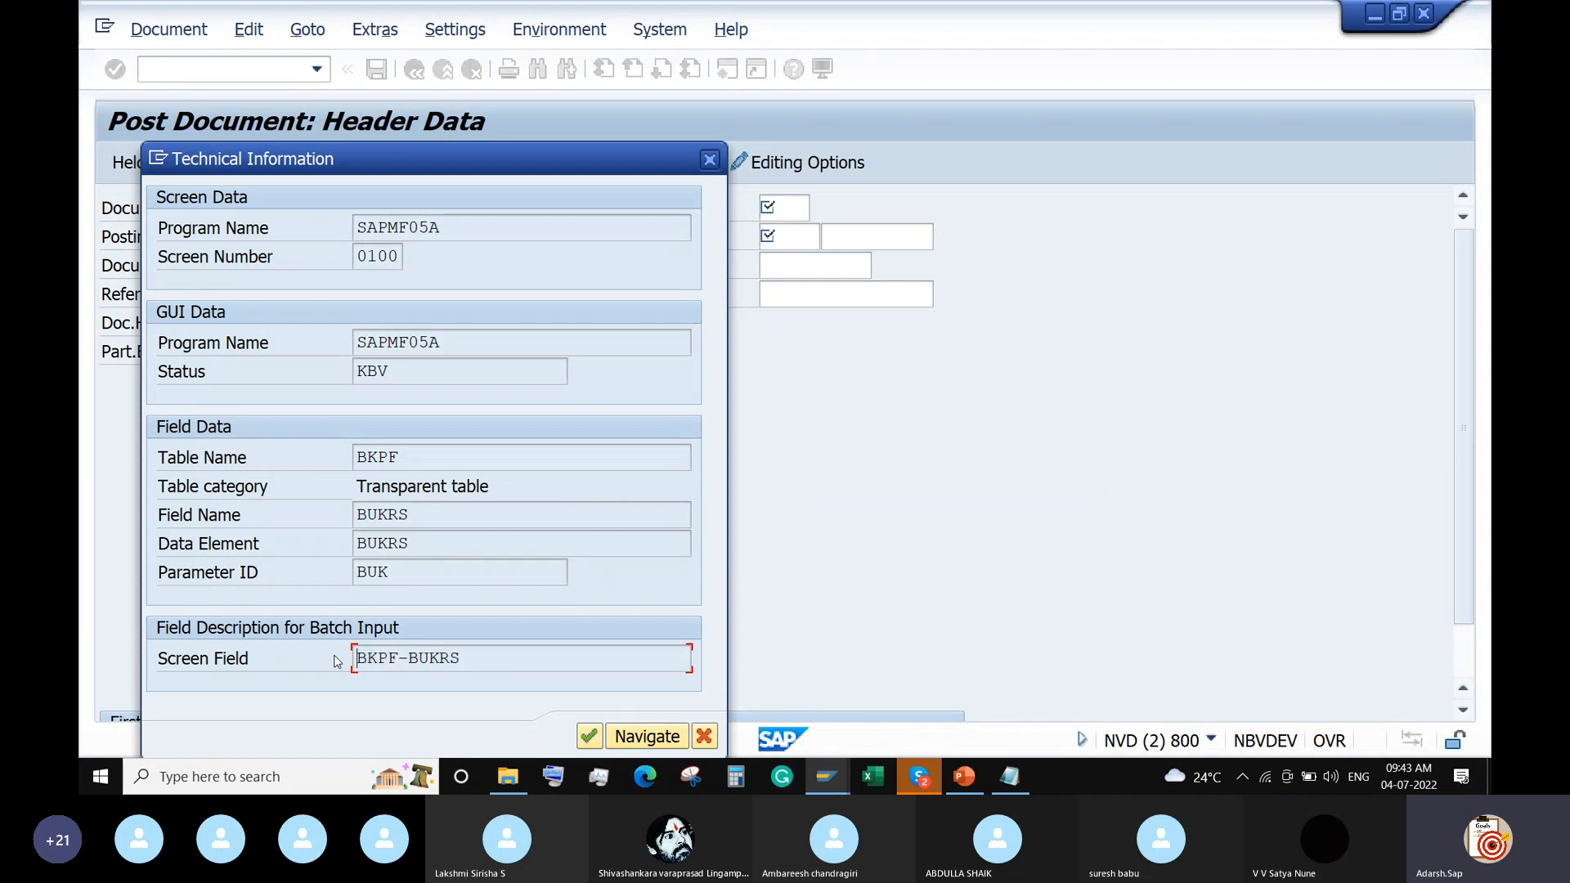
left_click(1026, 779)
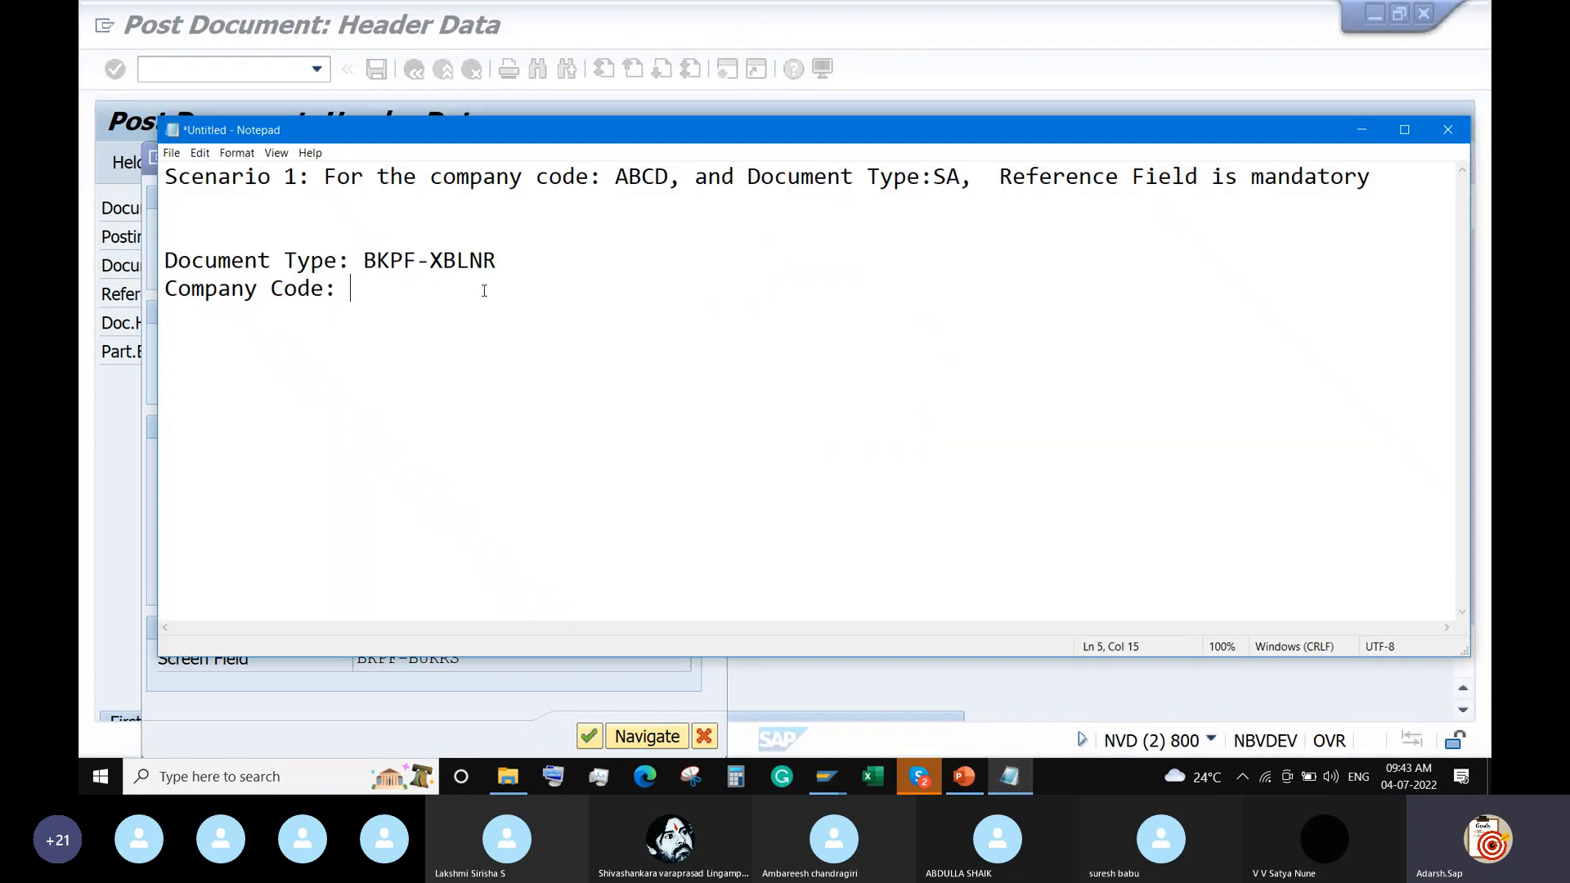
key("ctrl+v")
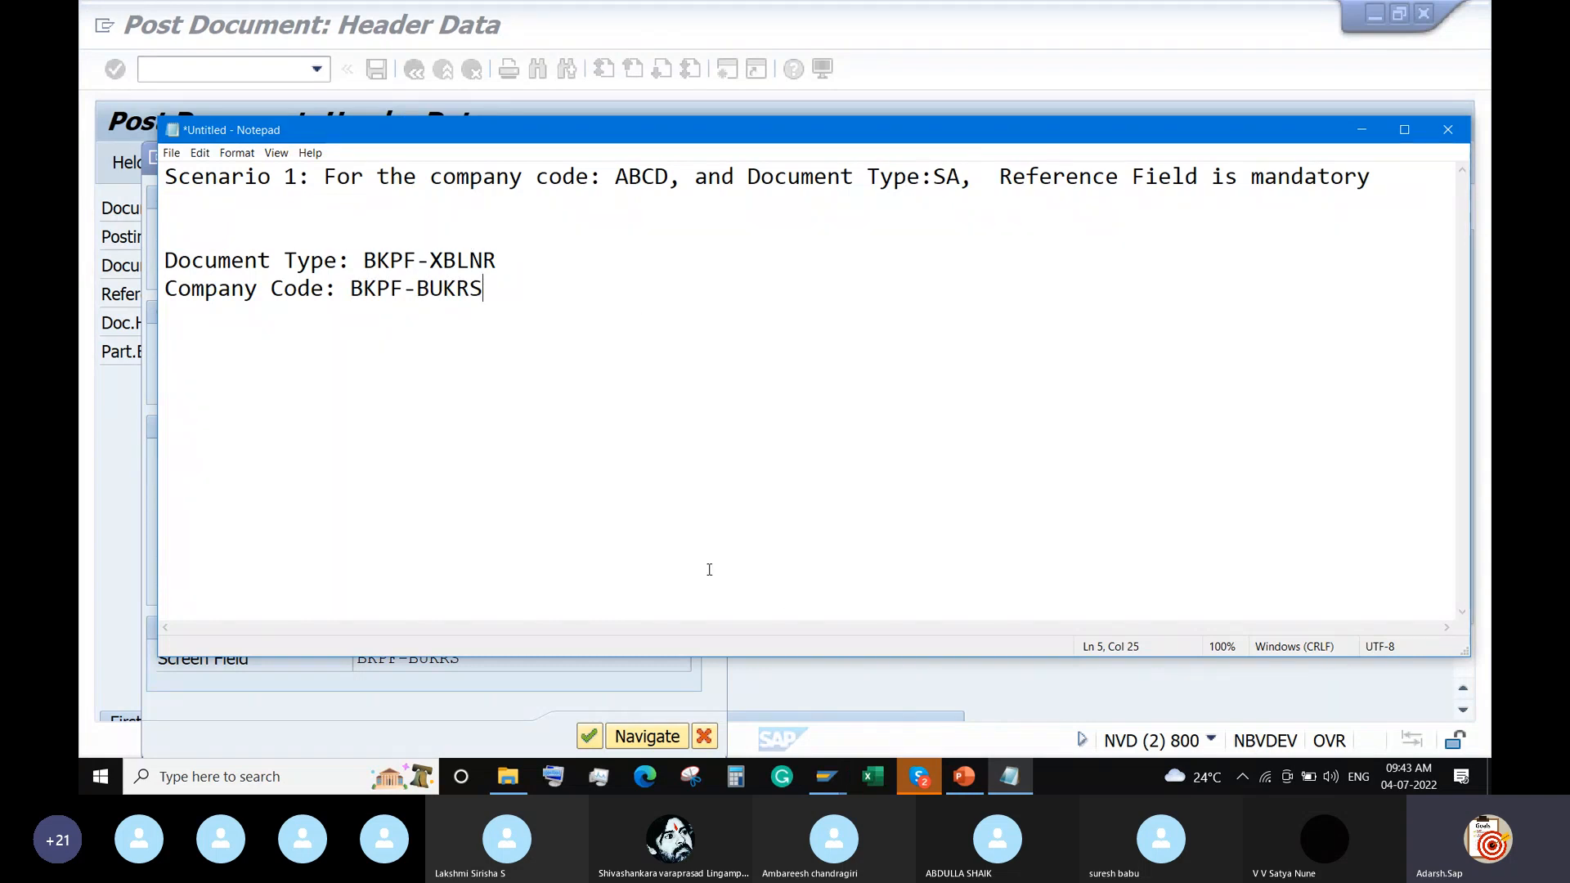
Switch to the Create prerequisite session for ZABCD Step 001 and open the field list of structure BKPF
left_click(827, 775)
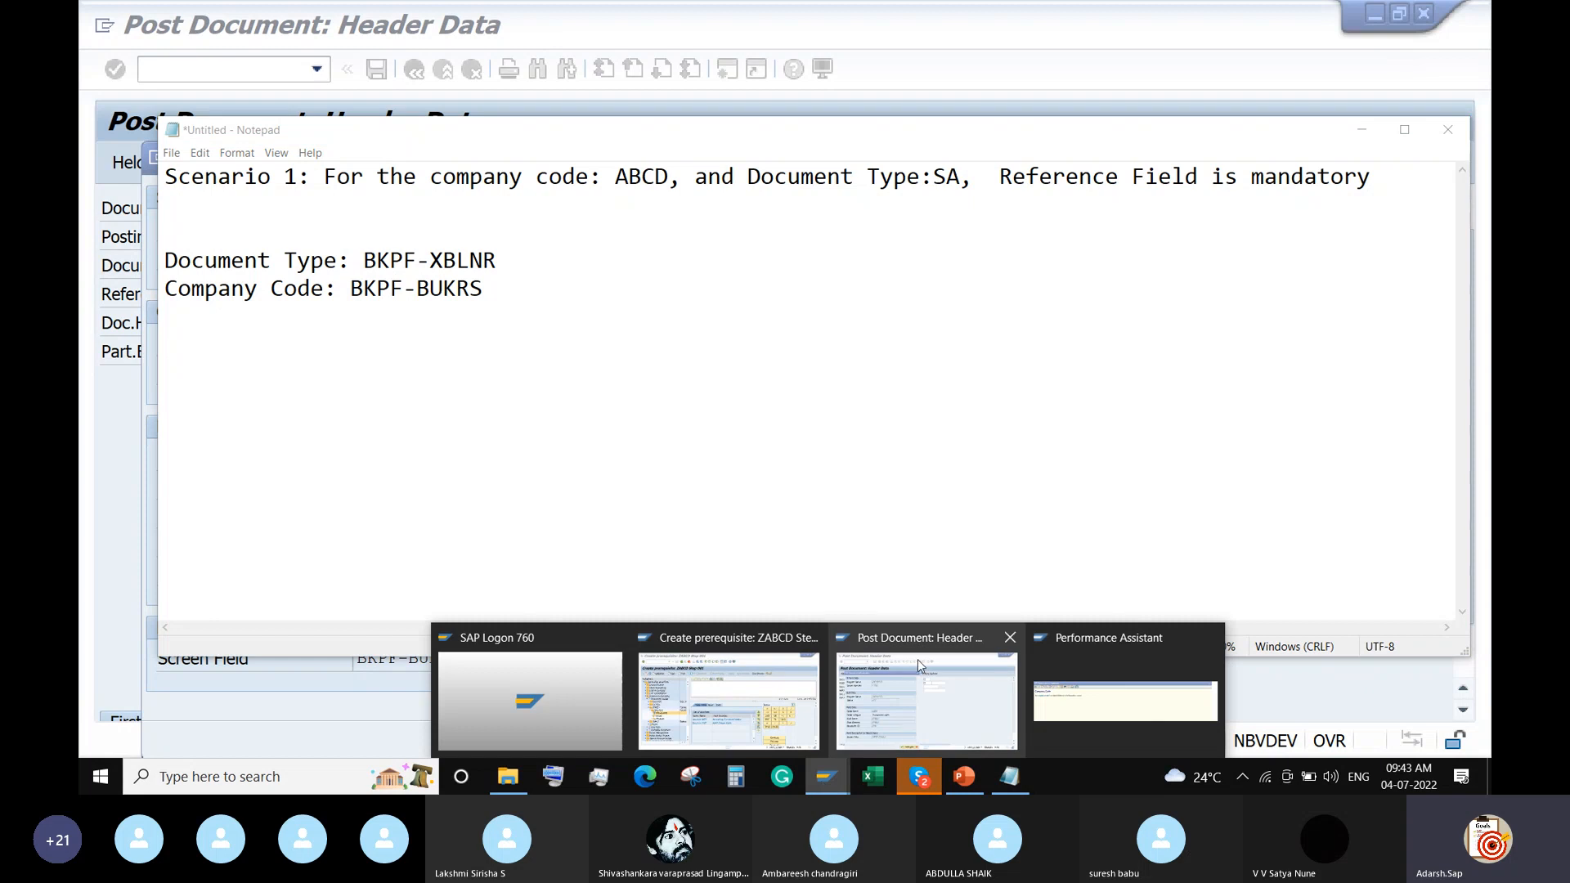
left_click(770, 666)
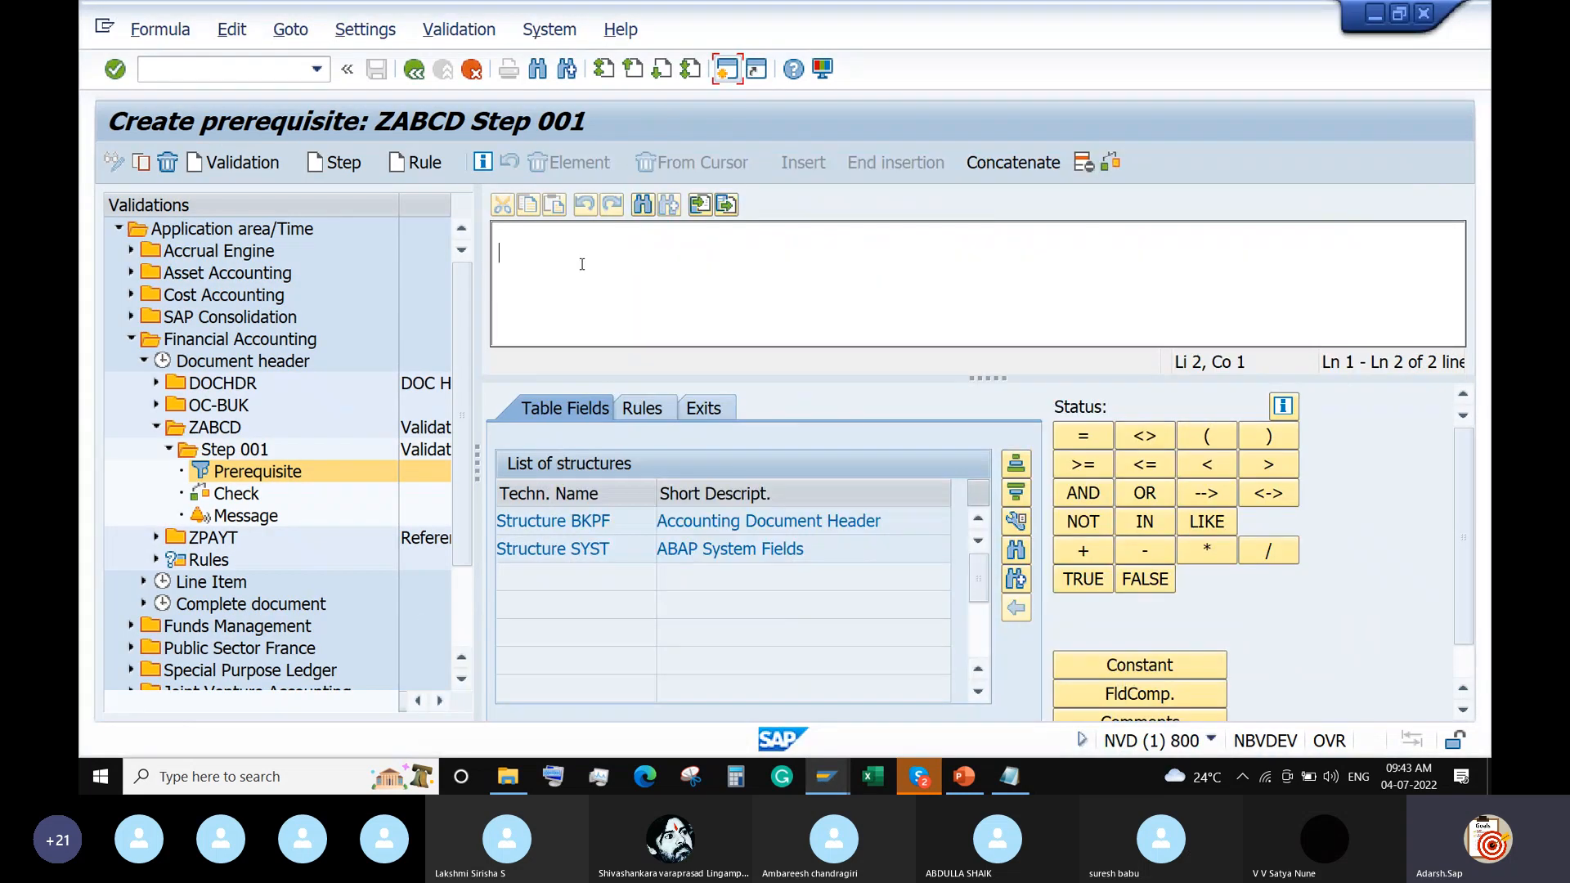
double_click(614, 524)
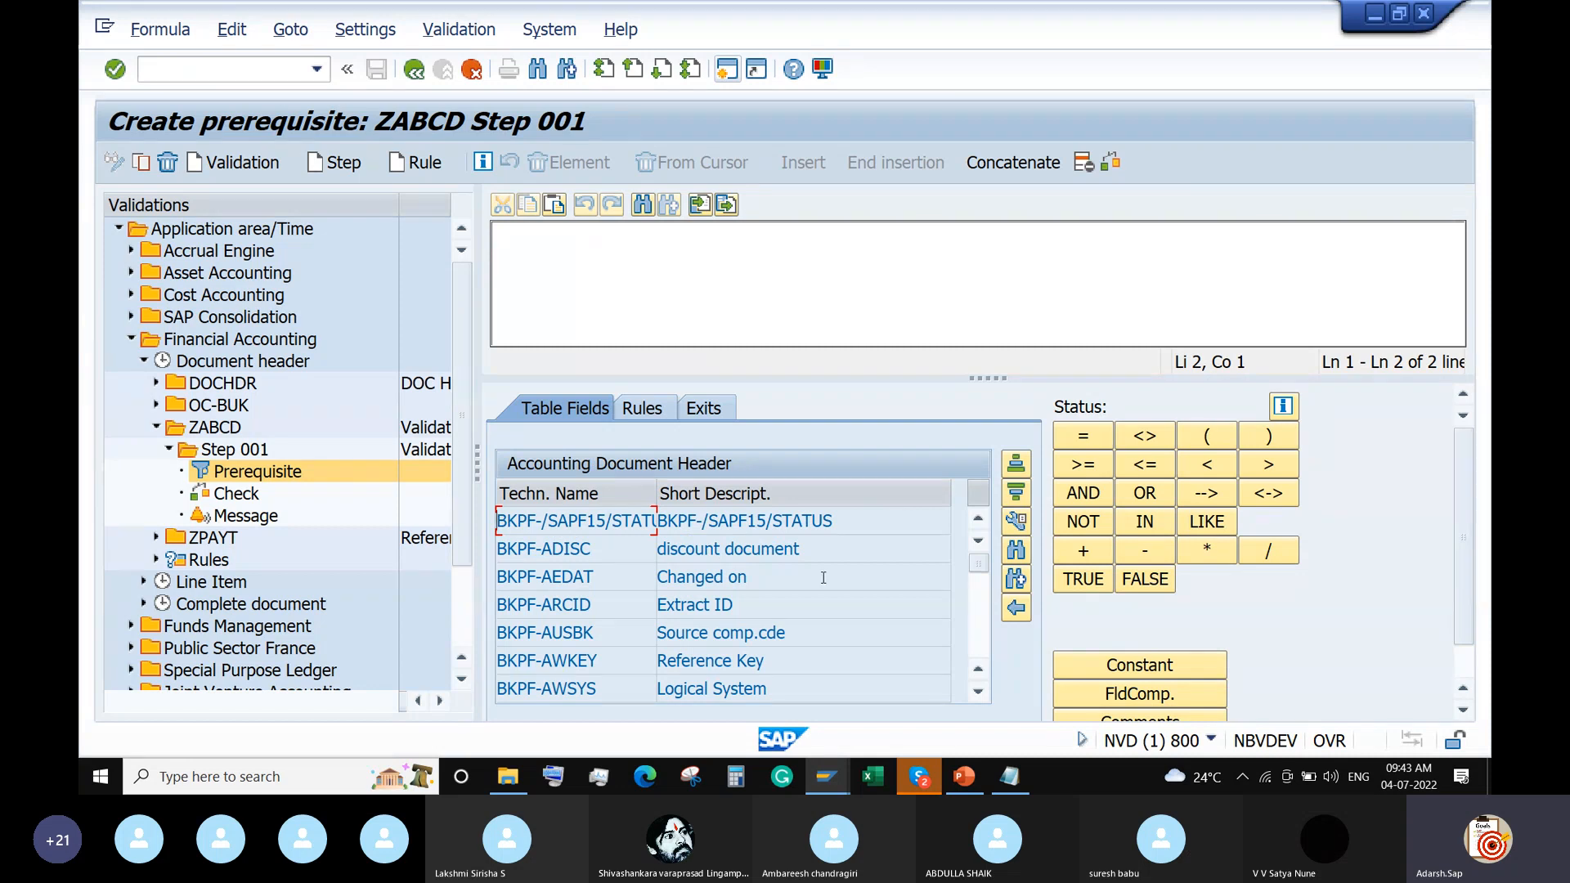
scroll(823, 578, "down", 3)
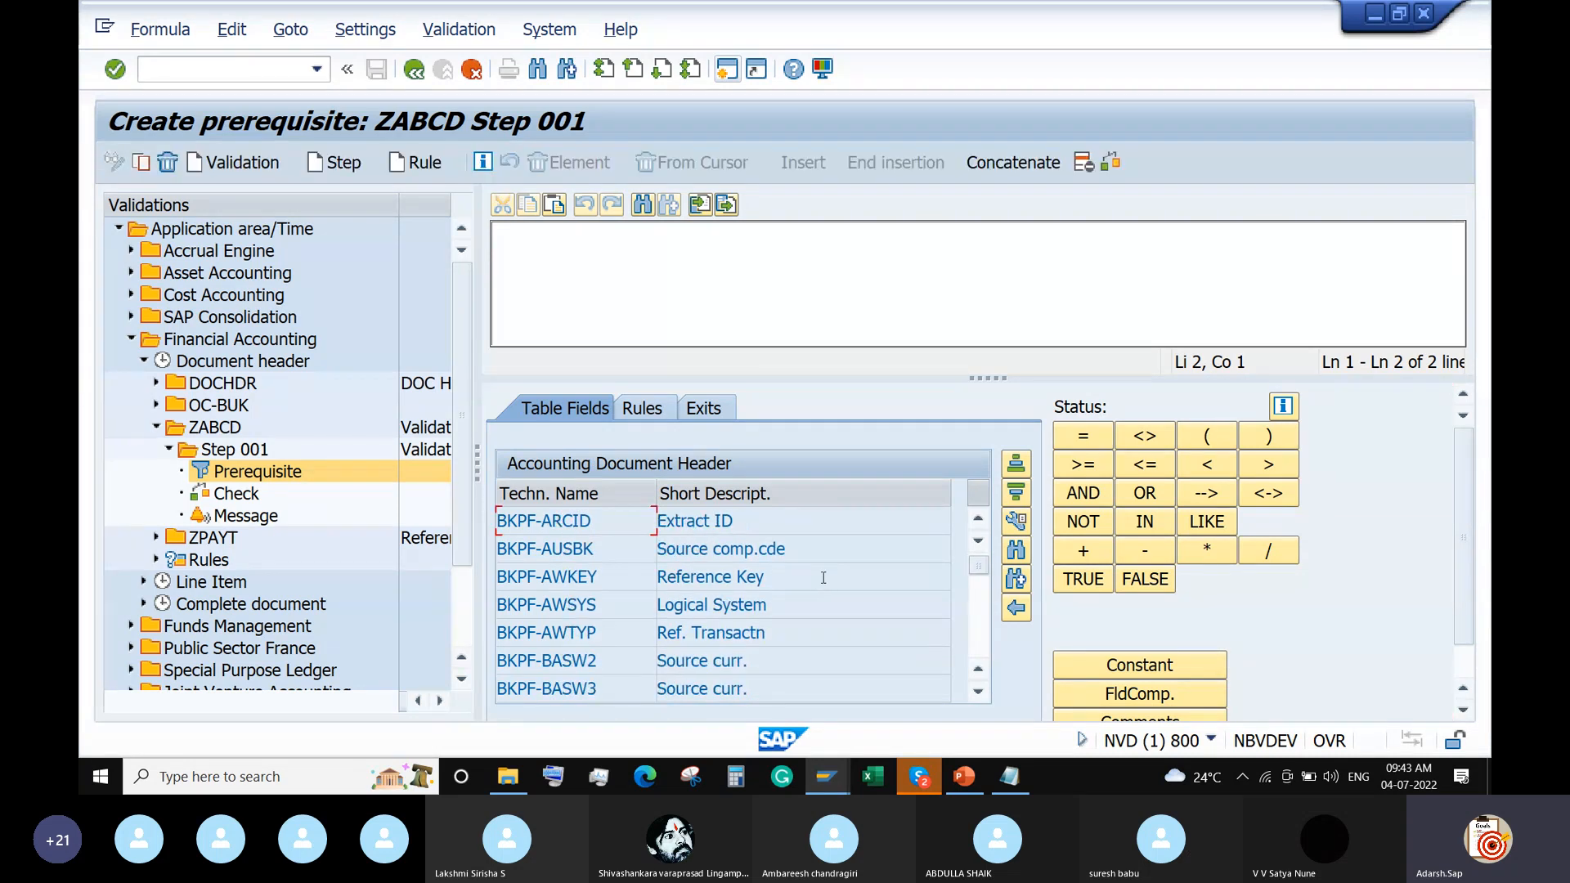
scroll(822, 577, "down", 4)
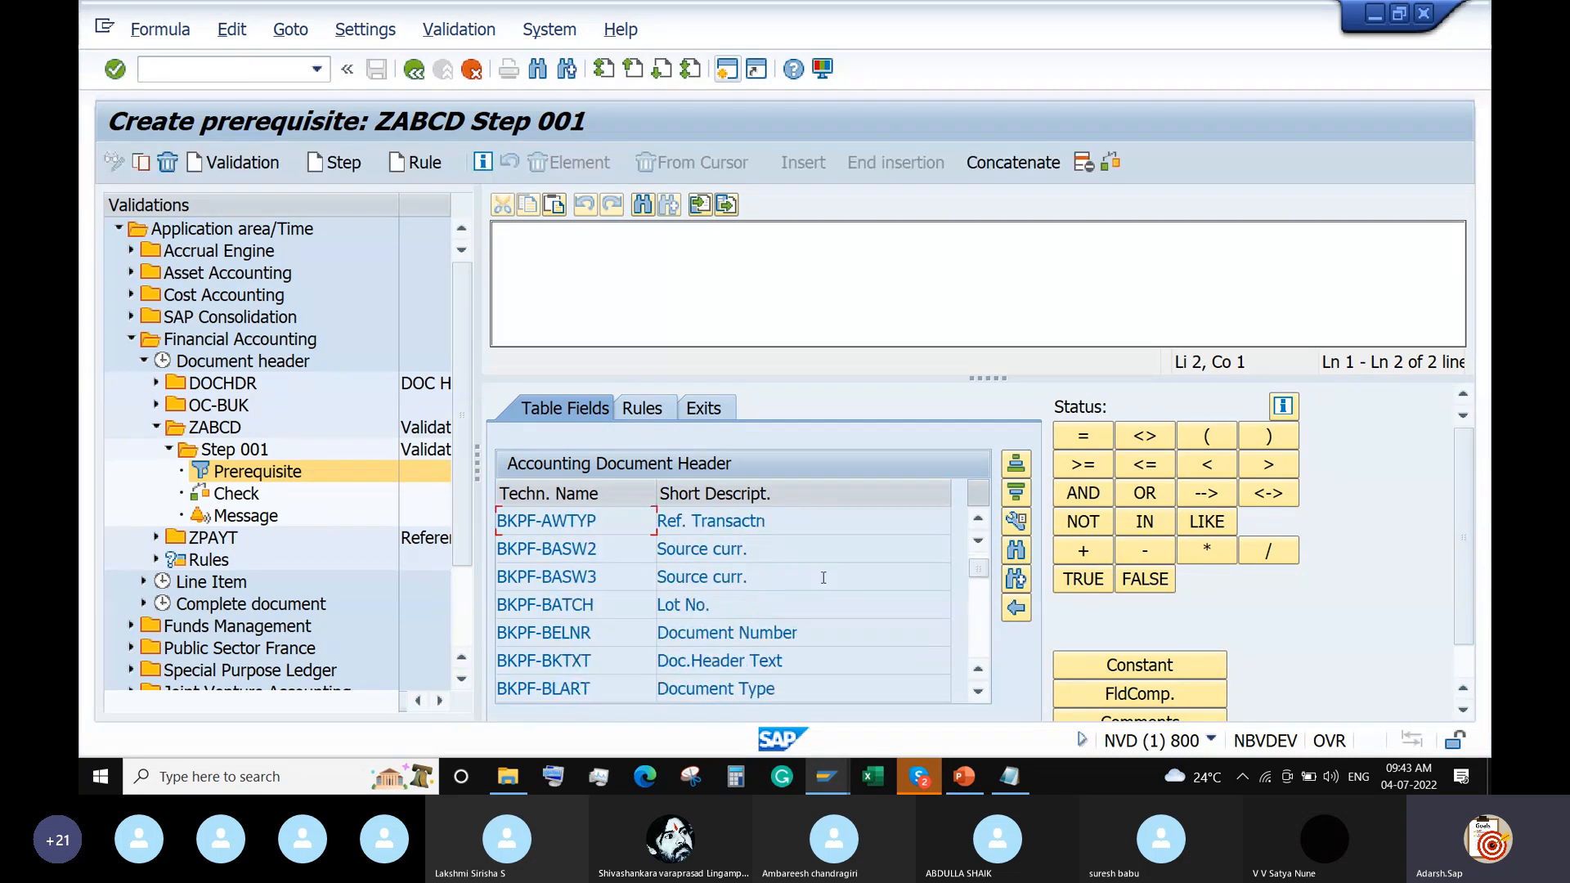
Search the Accounting Document Header field list for BKPF-BUKRS, copying the term from the Notepad notes
left_click(1016, 549)
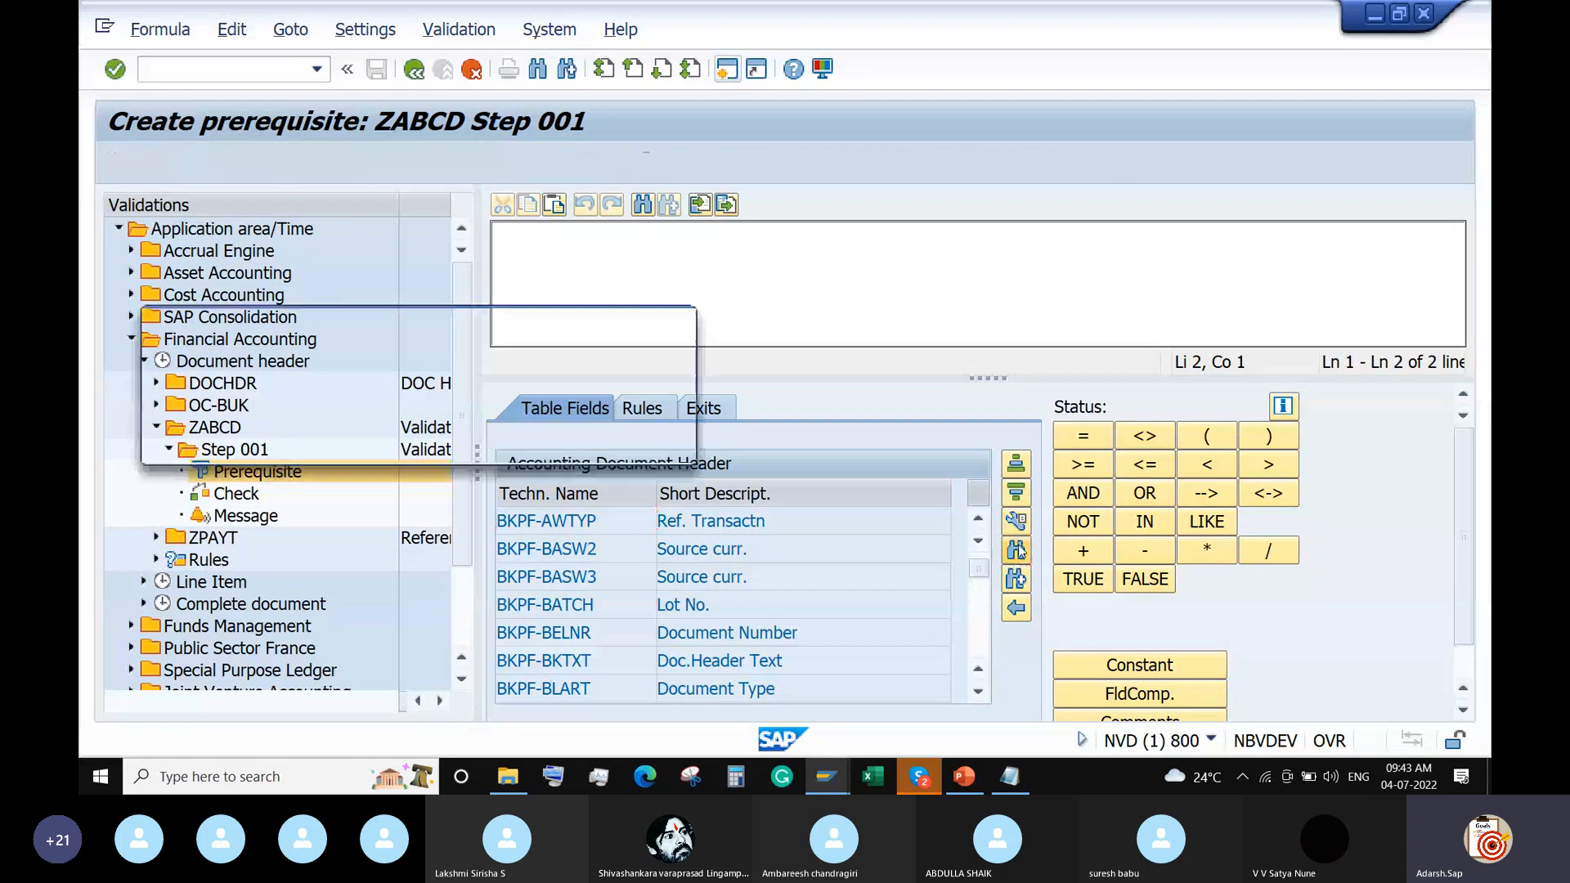
left_click(1025, 785)
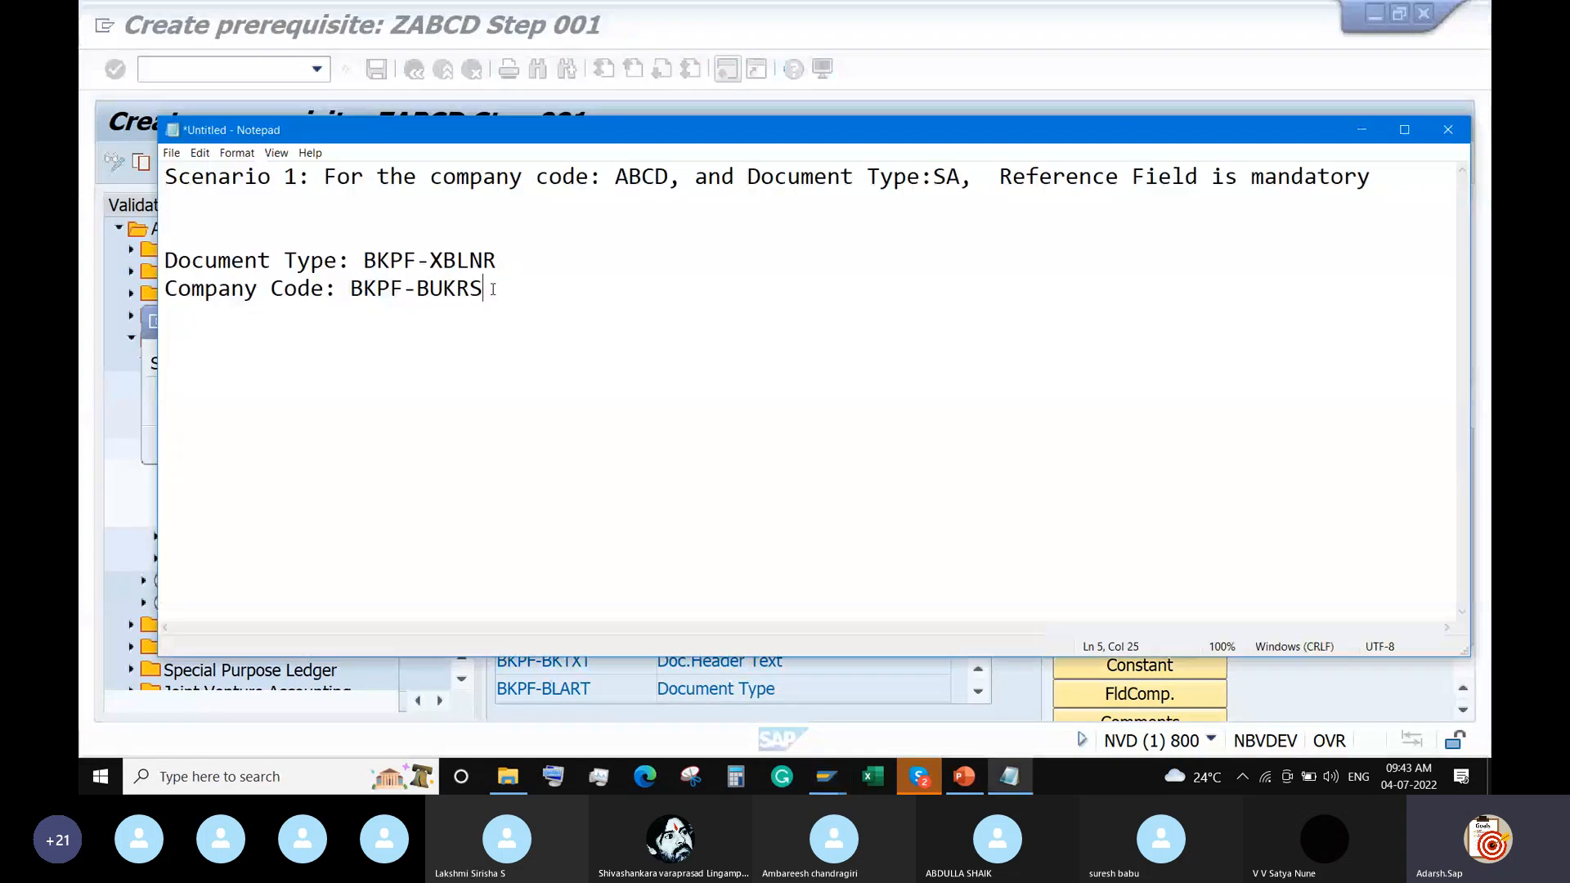
left_click_drag(485, 291, 354, 298)
key("ctrl+c")
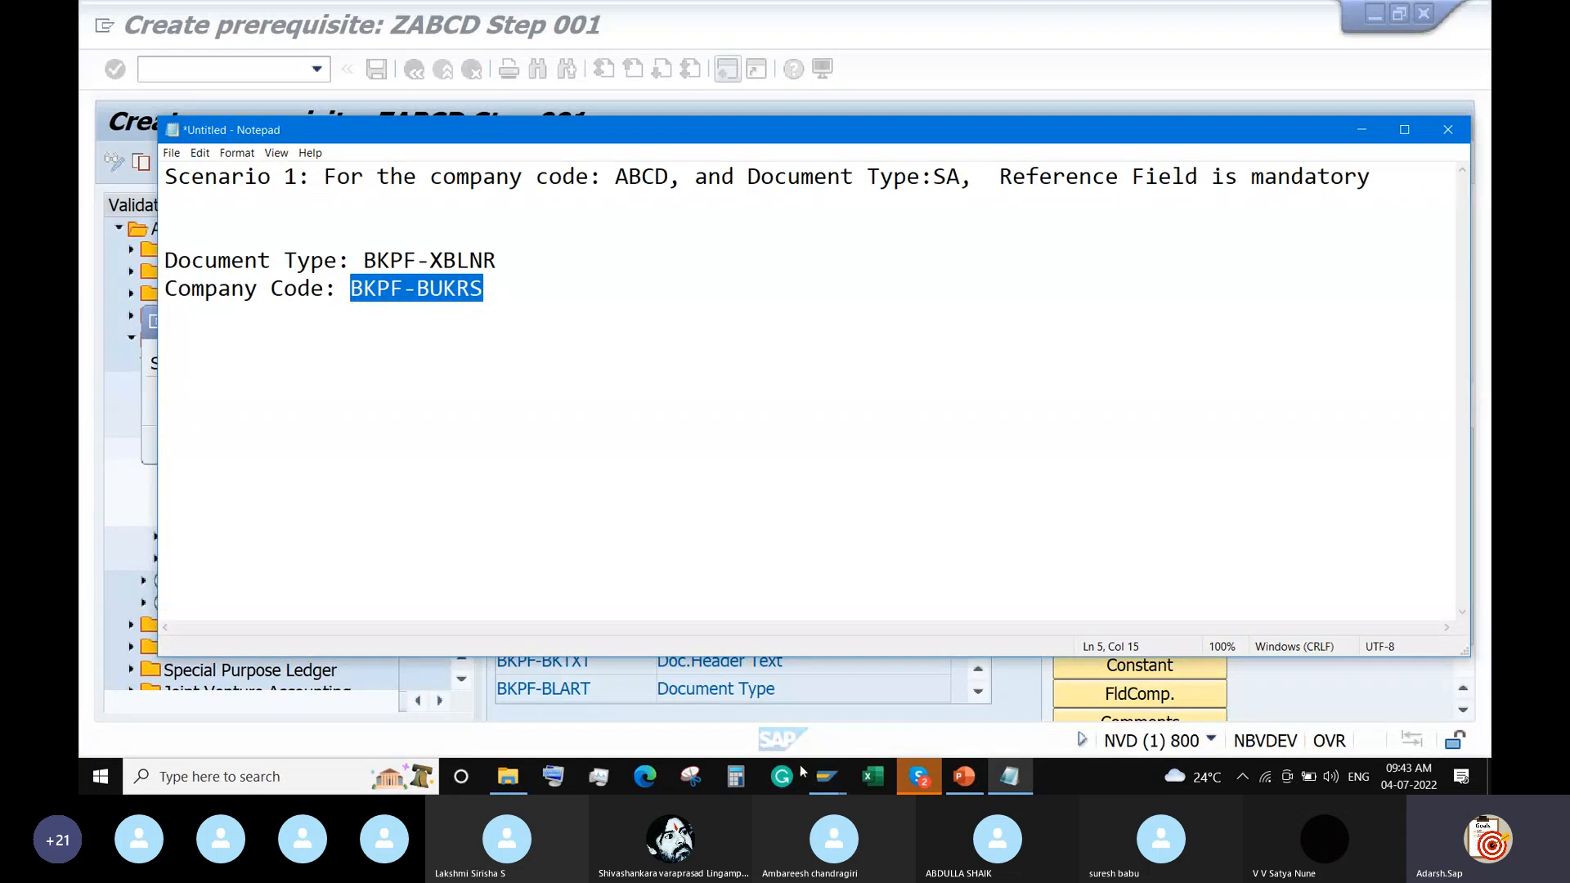
left_click(832, 781)
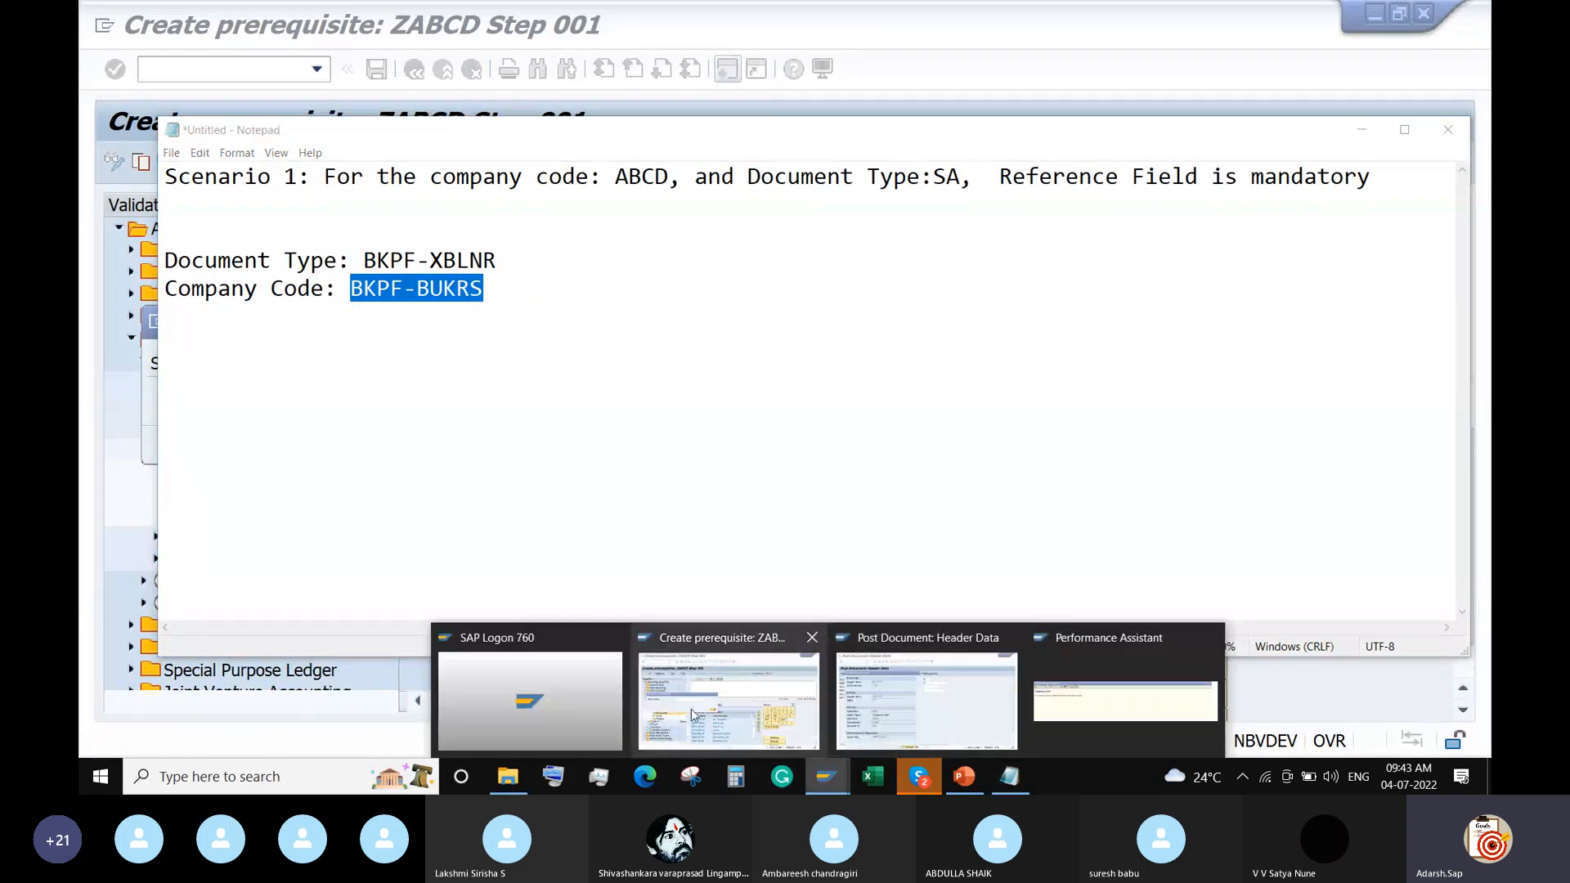
left_click(693, 716)
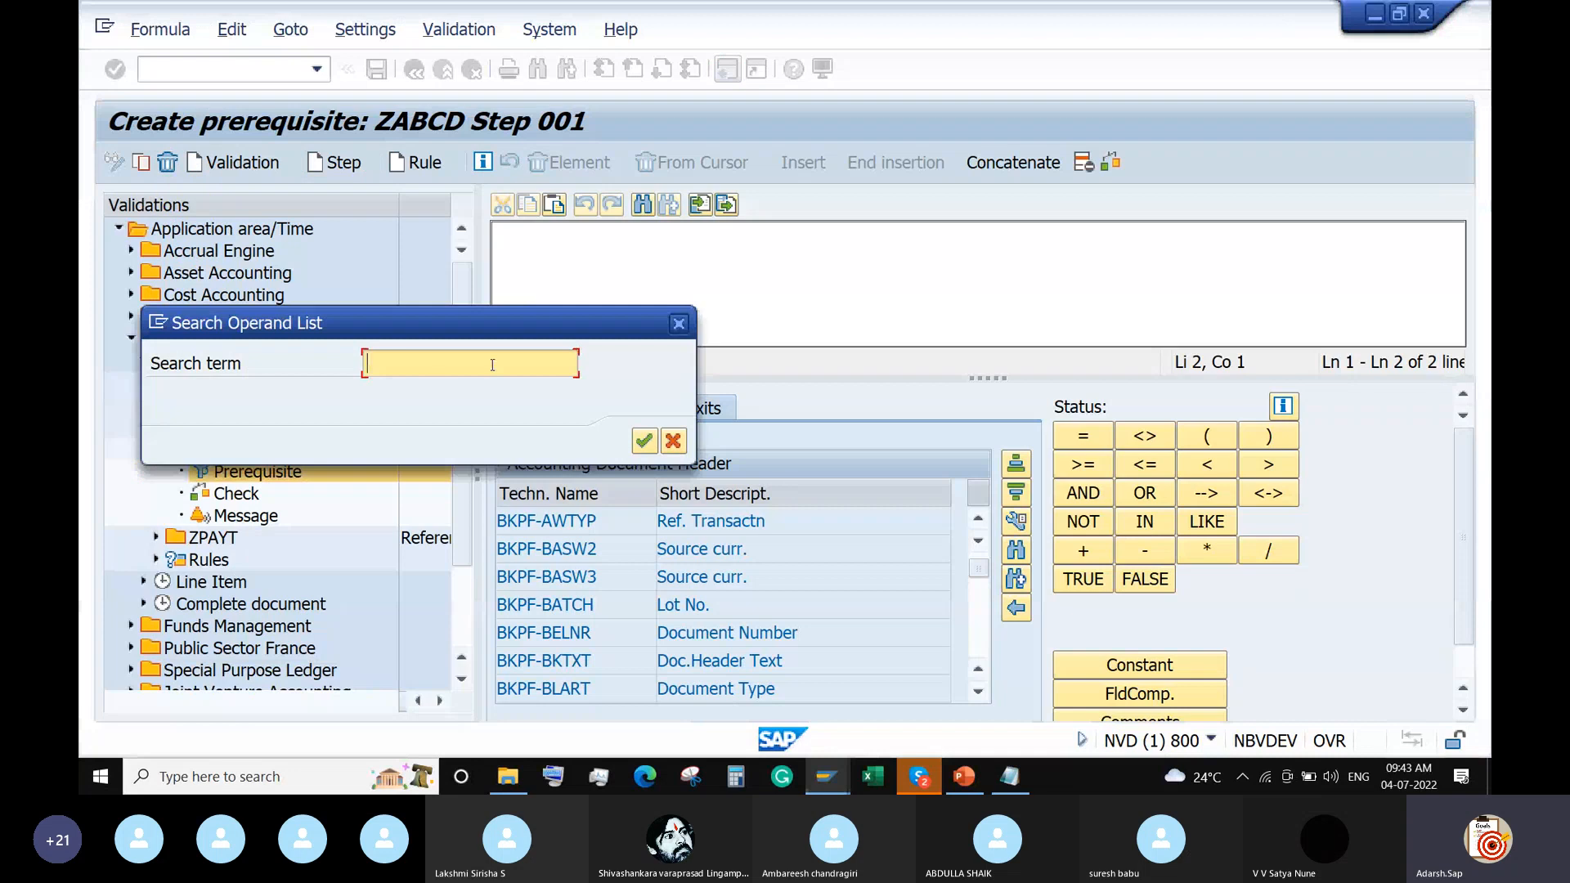
key("ctrl+v")
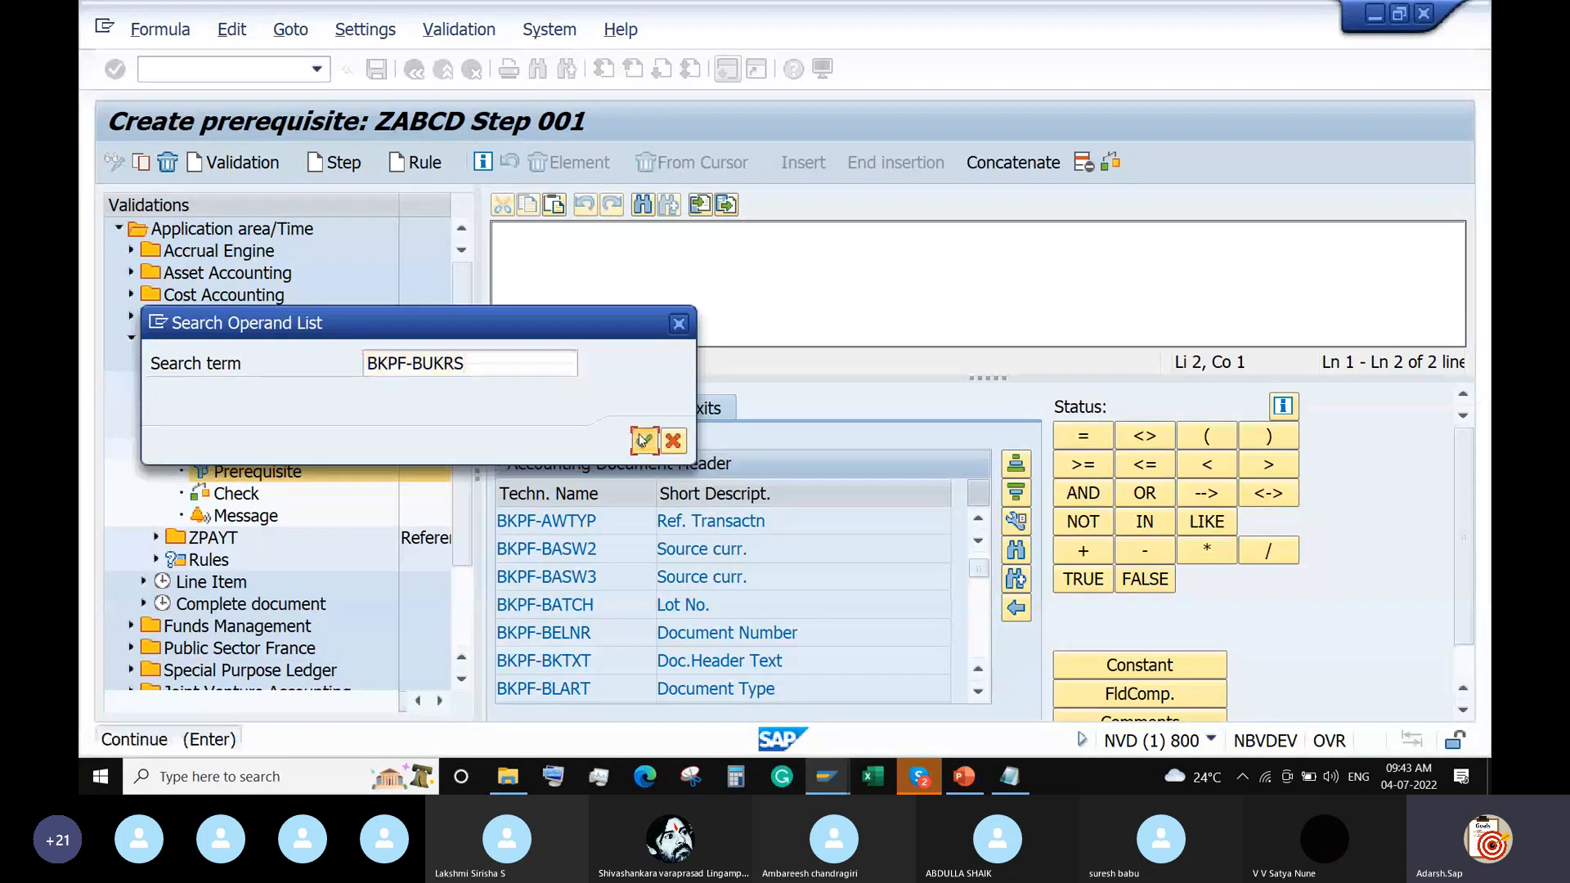
left_click(643, 440)
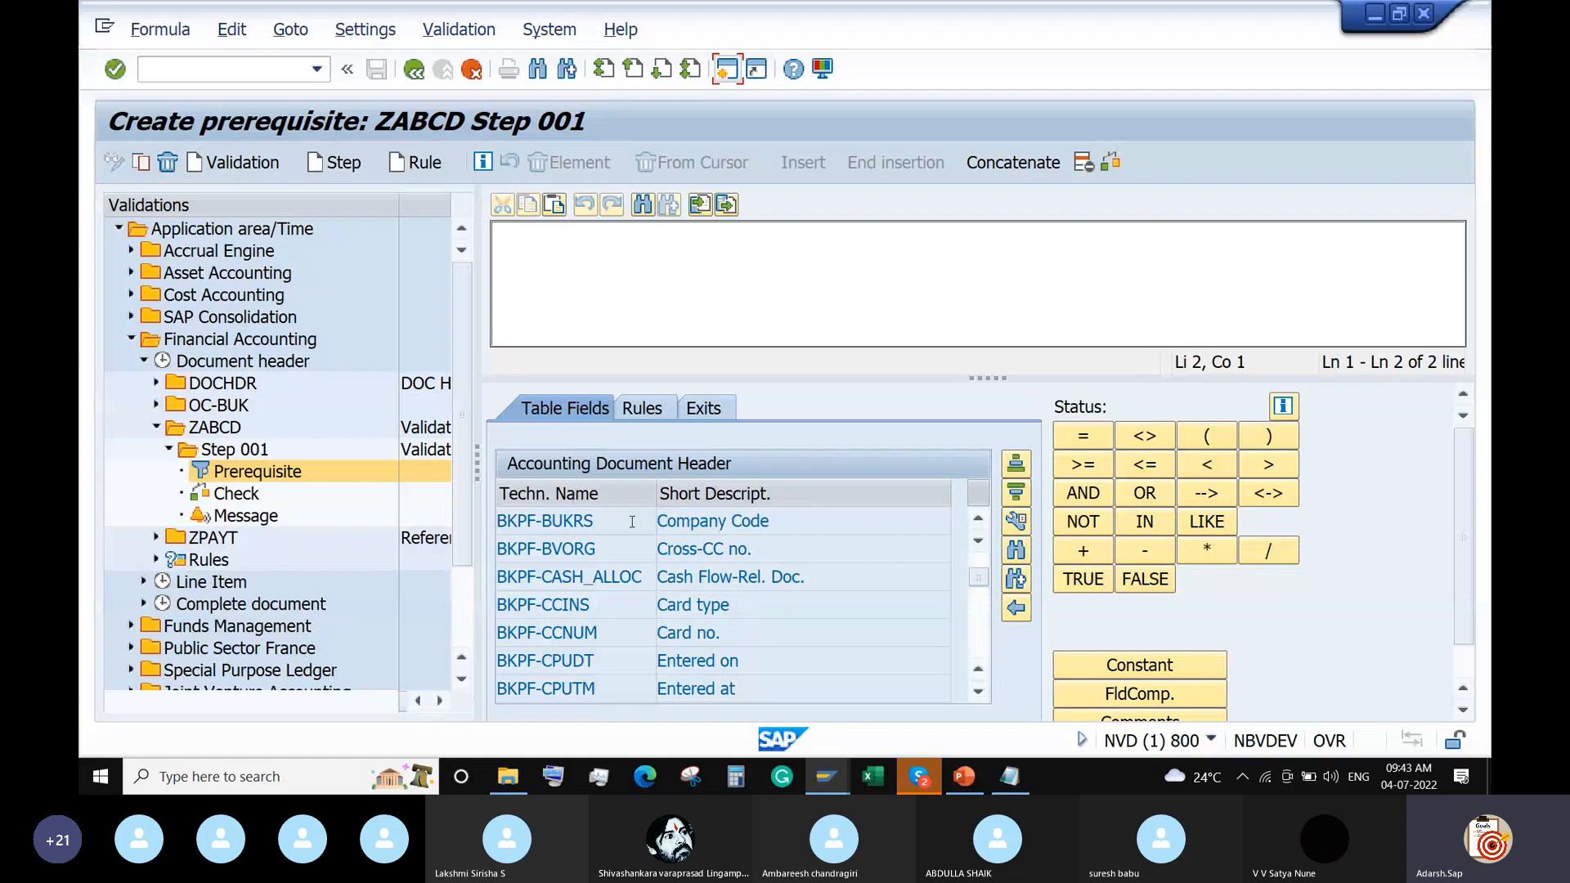
Build the prerequisite condition BKPF-BUKRS = 'ABCD' and append the AND operator
double_click(809, 522)
left_click(1082, 436)
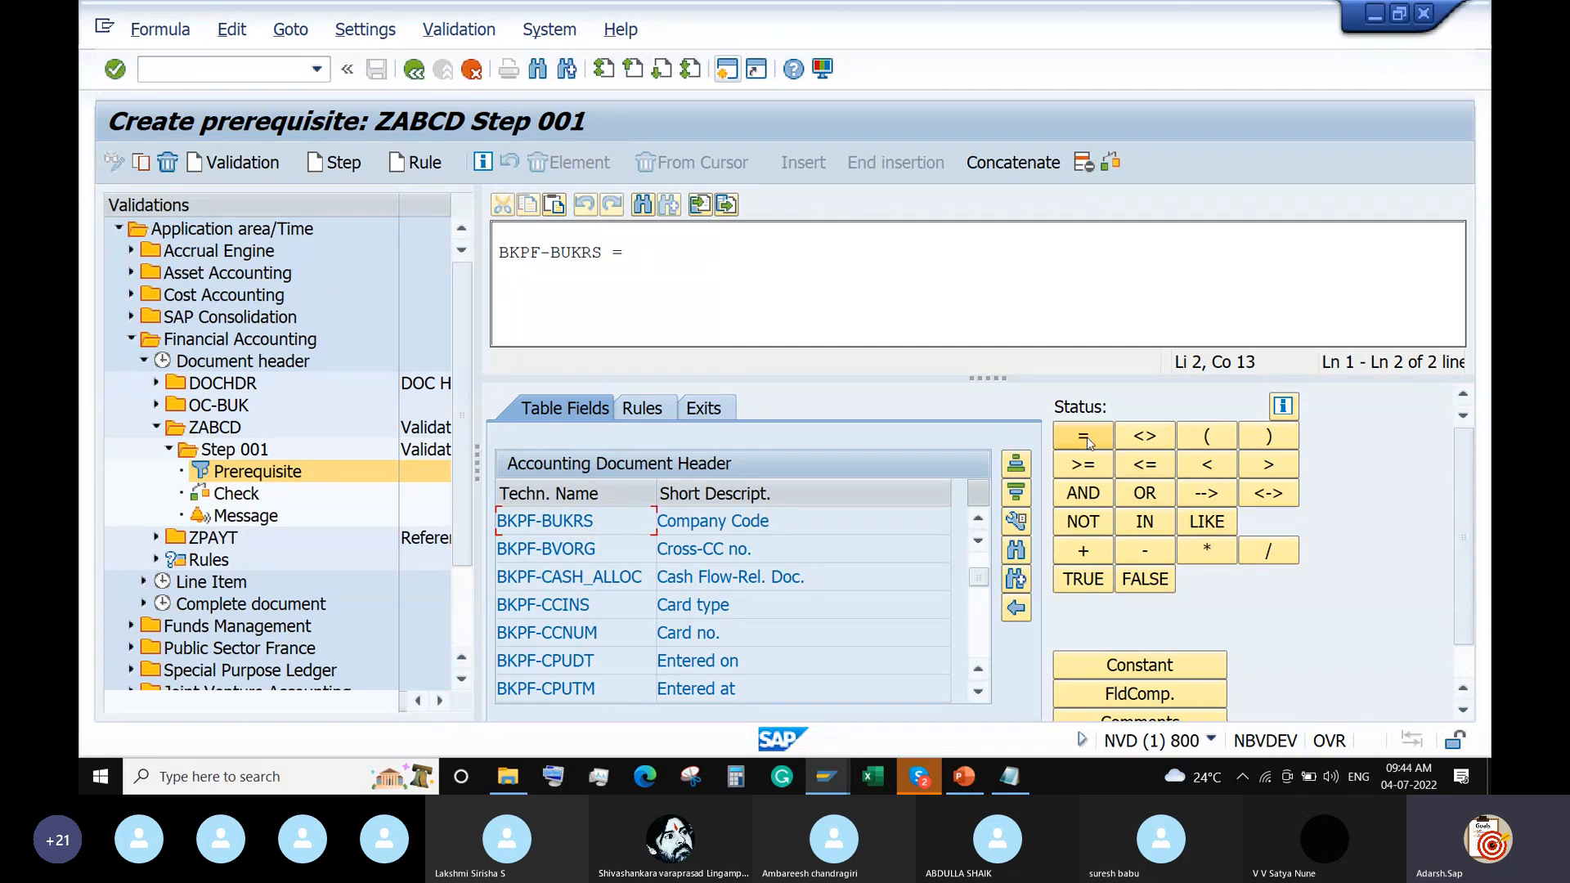
left_click(1161, 669)
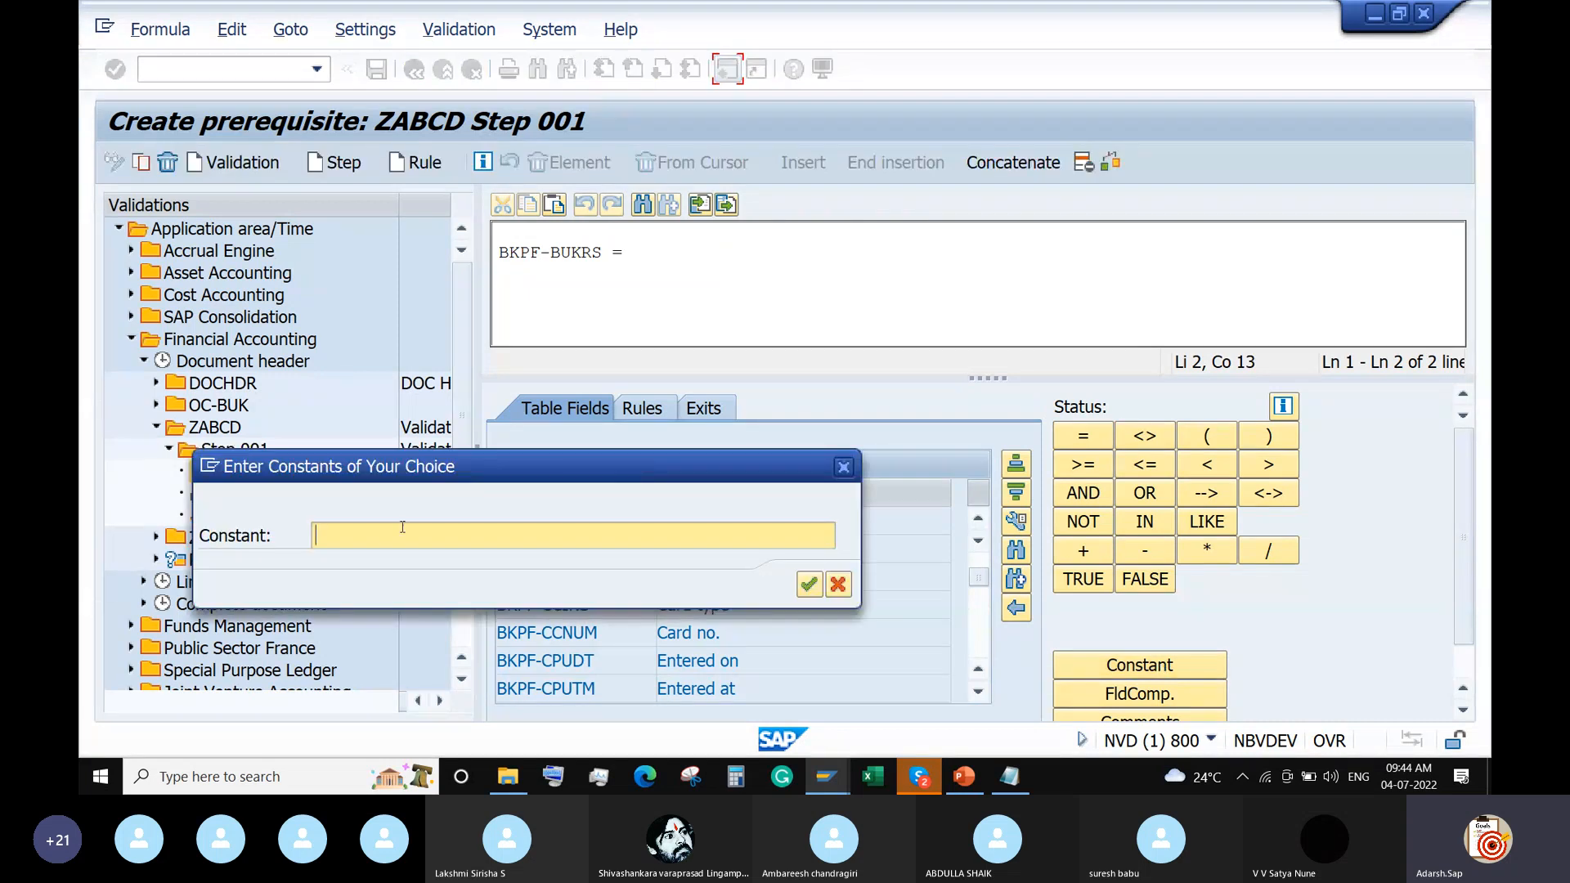
type("ABCD")
left_click(808, 584)
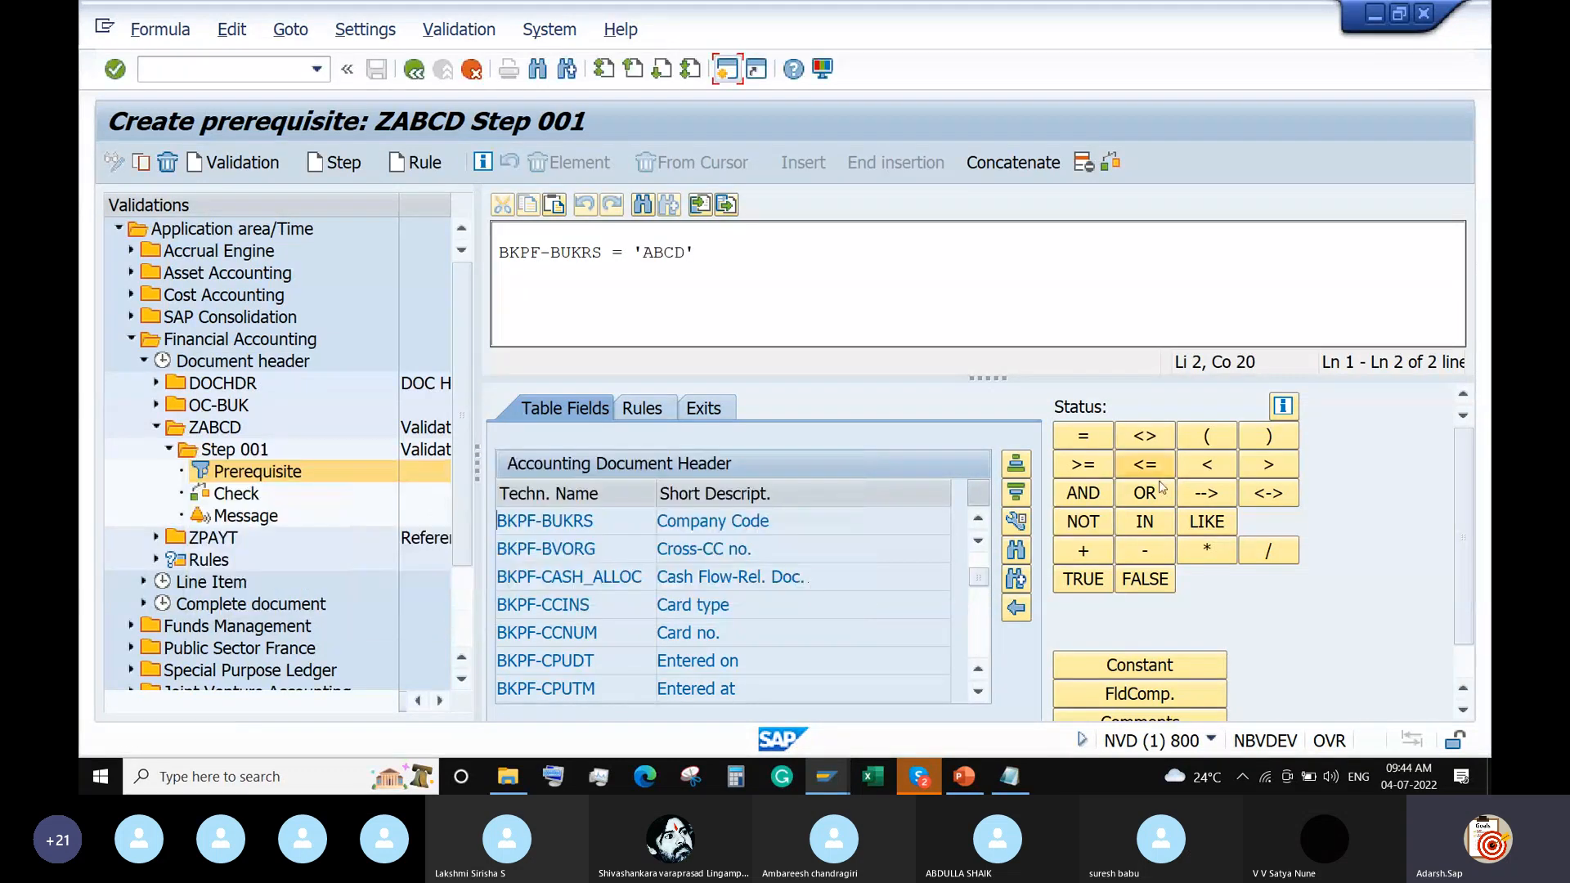
left_click(1097, 493)
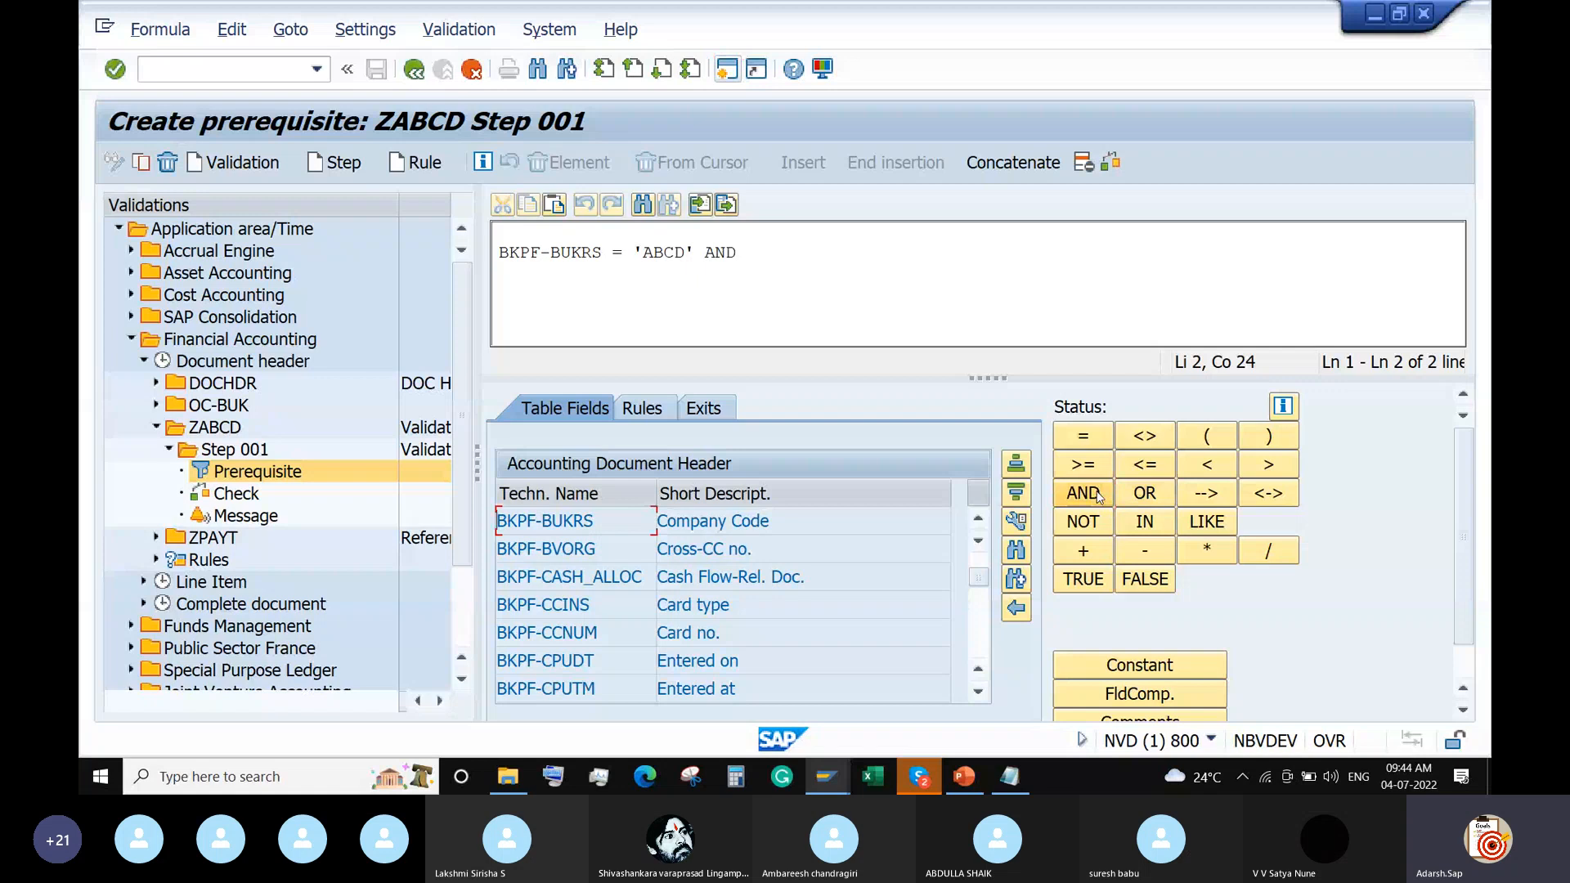
Copy BKPF-XBLNR from the Document Type line in Notepad and search the Accounting Document Header field list for it
scroll(897, 575, "down", 3)
scroll(898, 575, "up", 3)
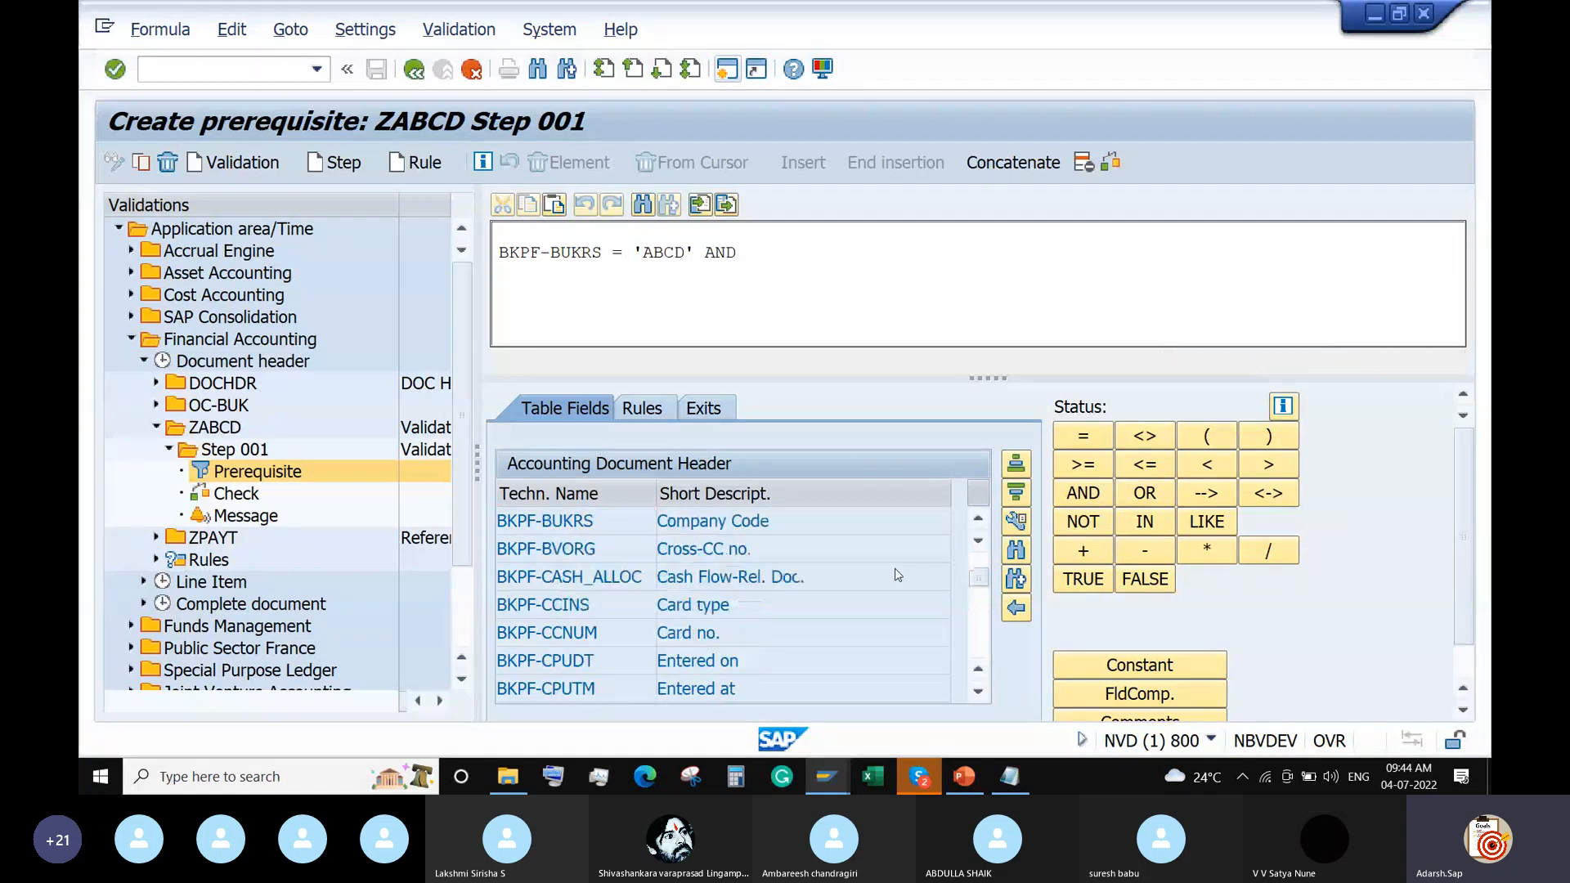
scroll(898, 575, "up", 5)
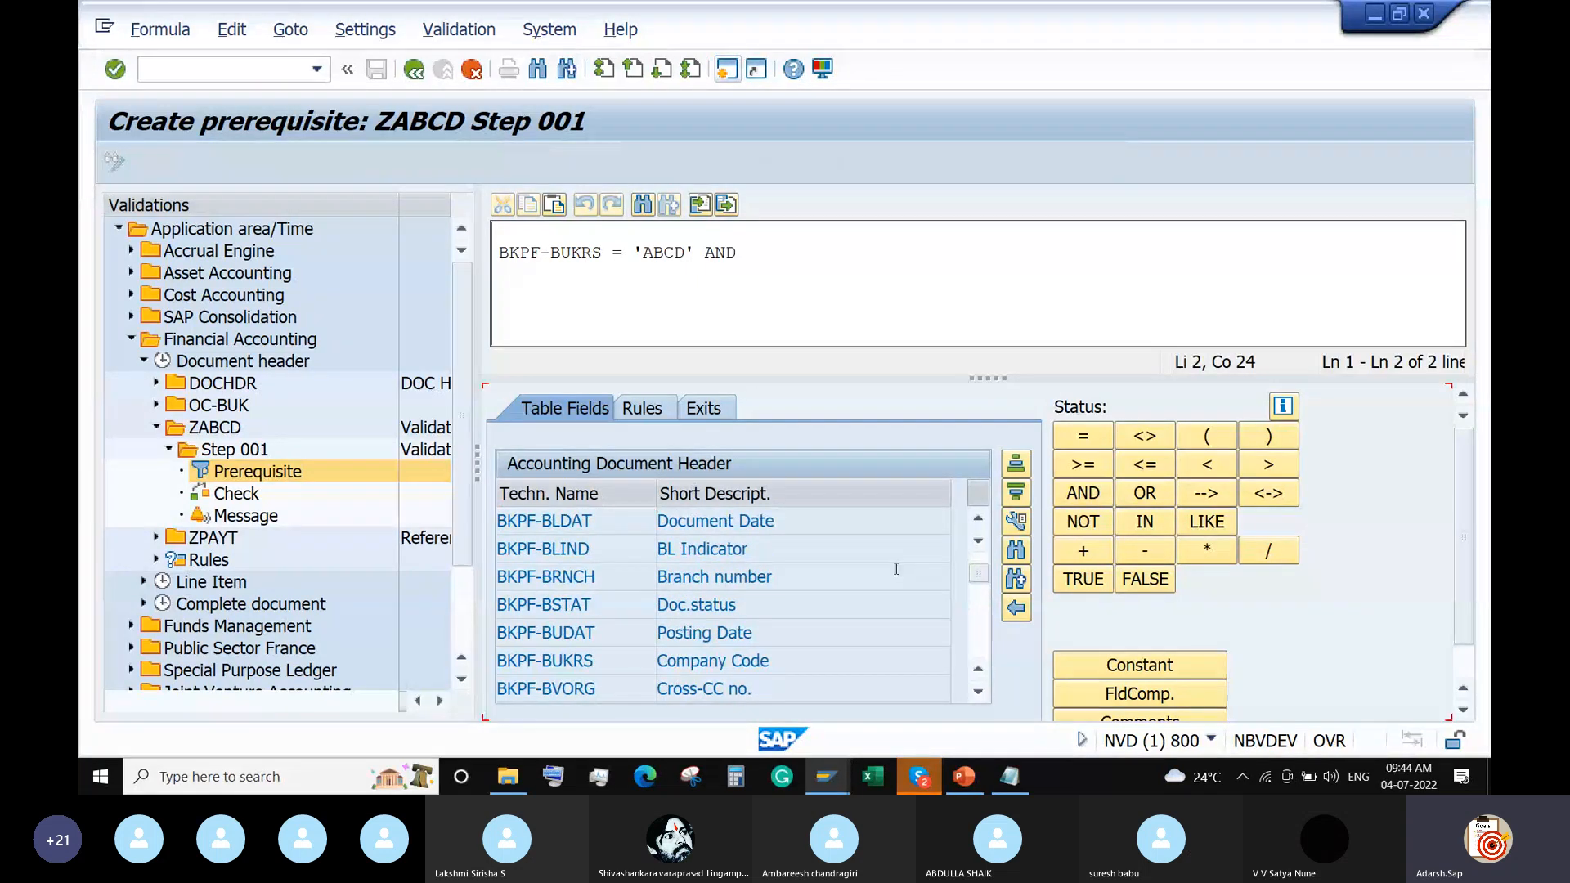
scroll(896, 568, "up", 5)
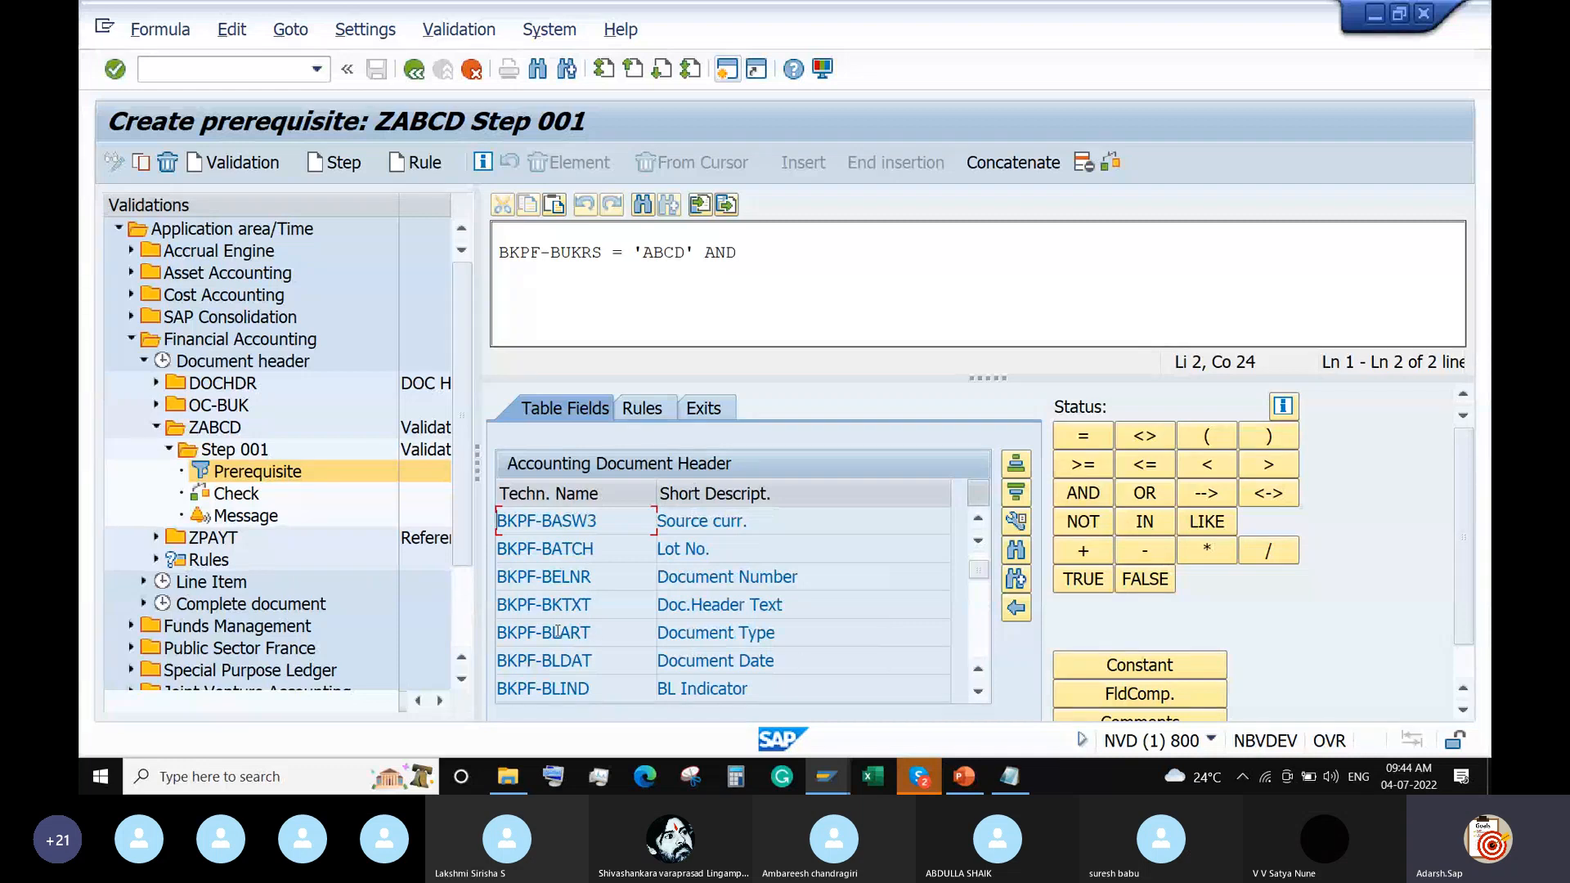
left_click(1009, 776)
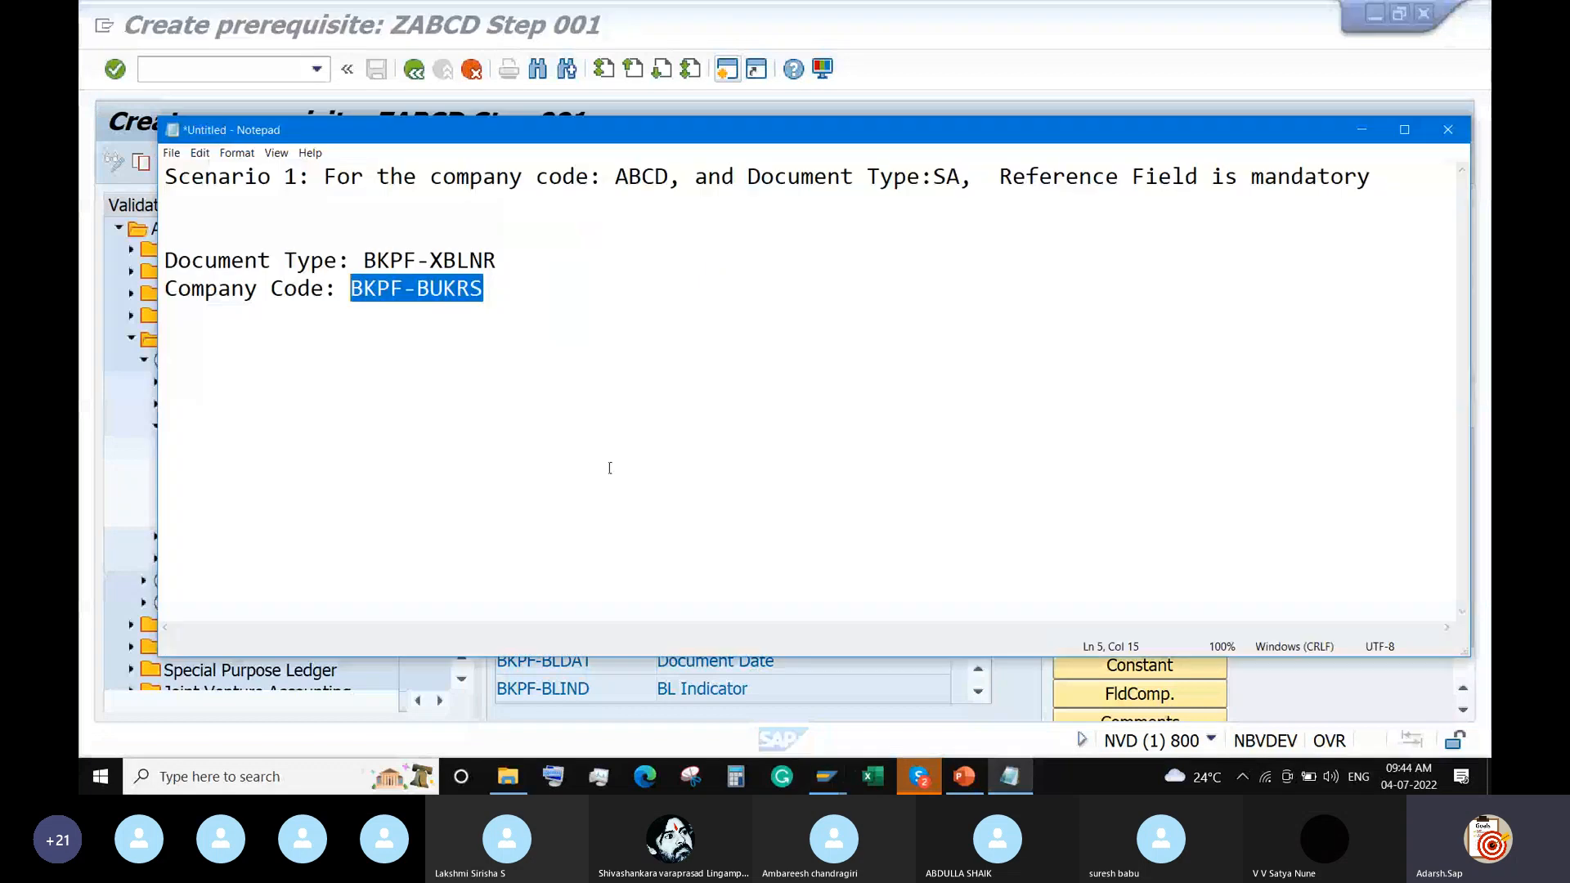
left_click_drag(521, 349, 525, 264)
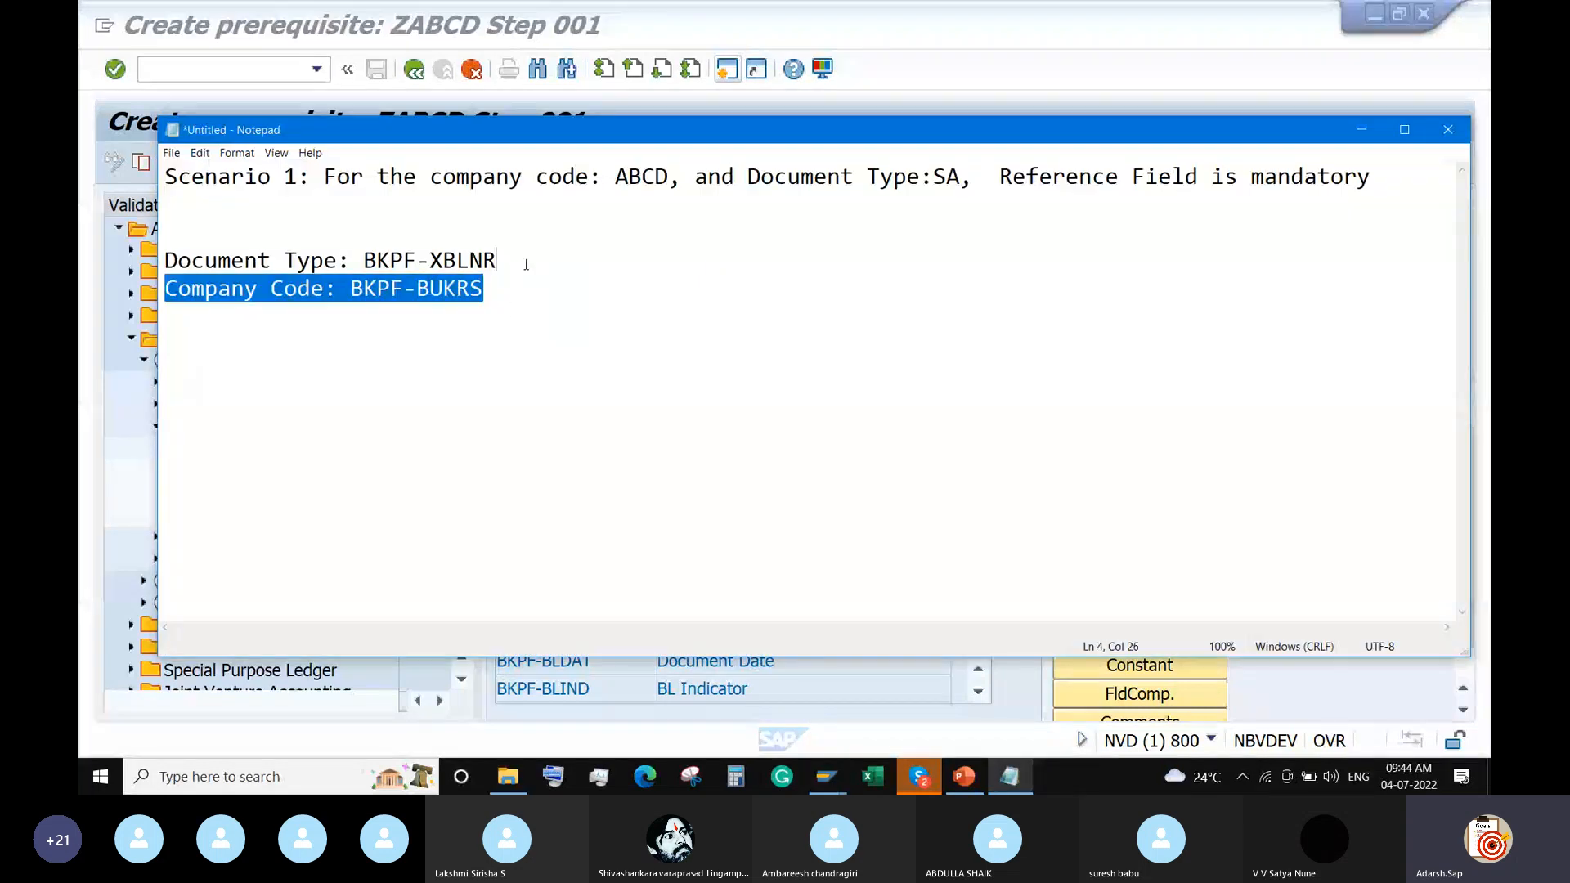
left_click(510, 283)
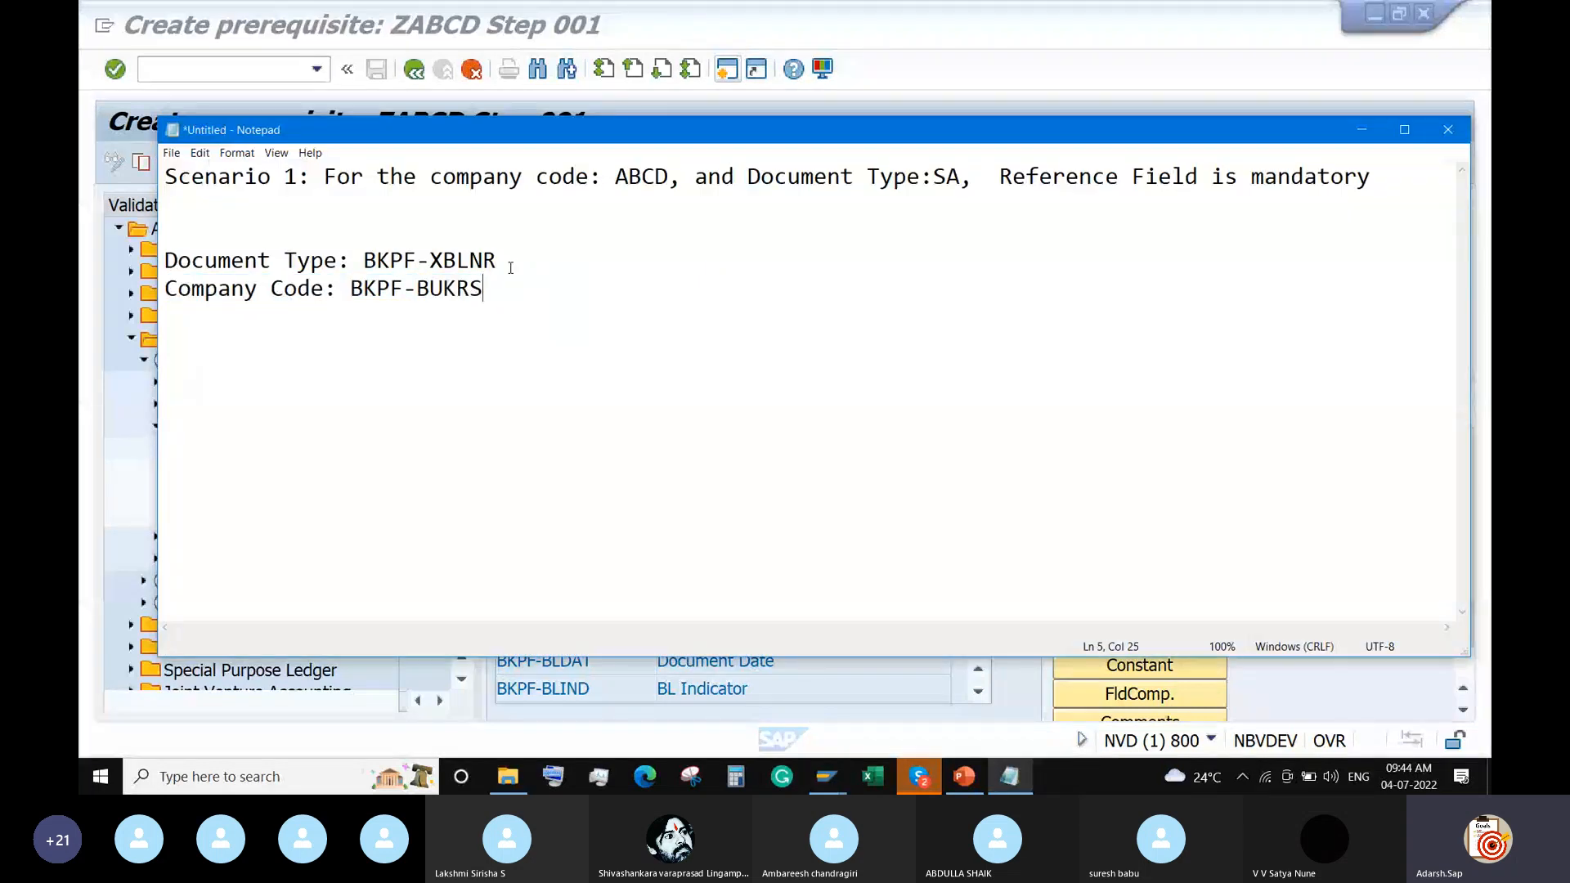
left_click_drag(508, 260, 366, 260)
key("ctrl+c")
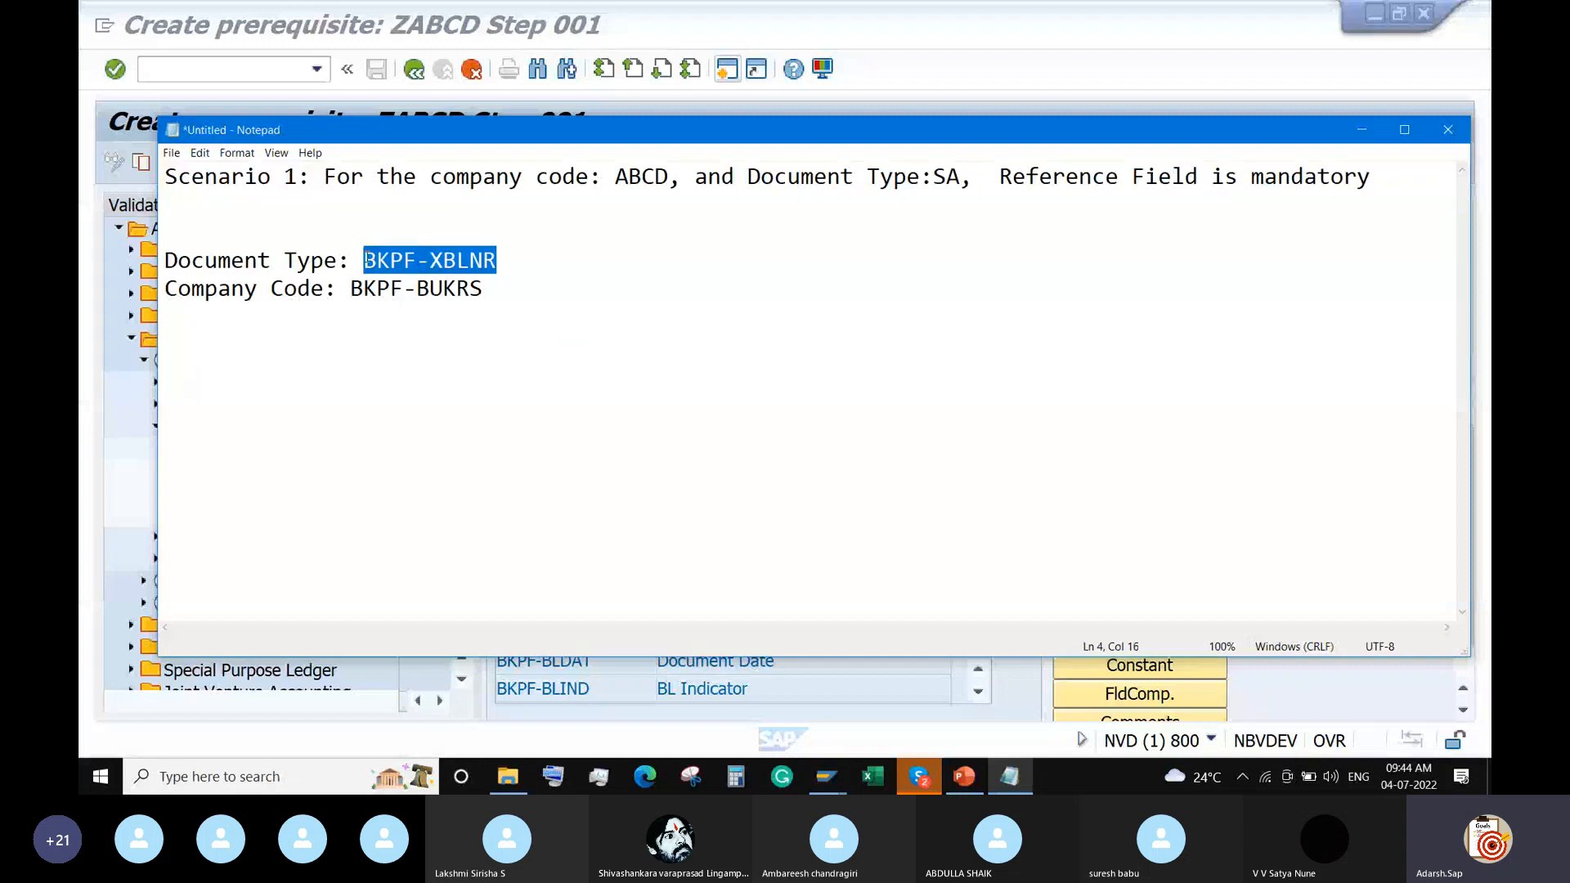
left_click(998, 695)
left_click(1015, 549)
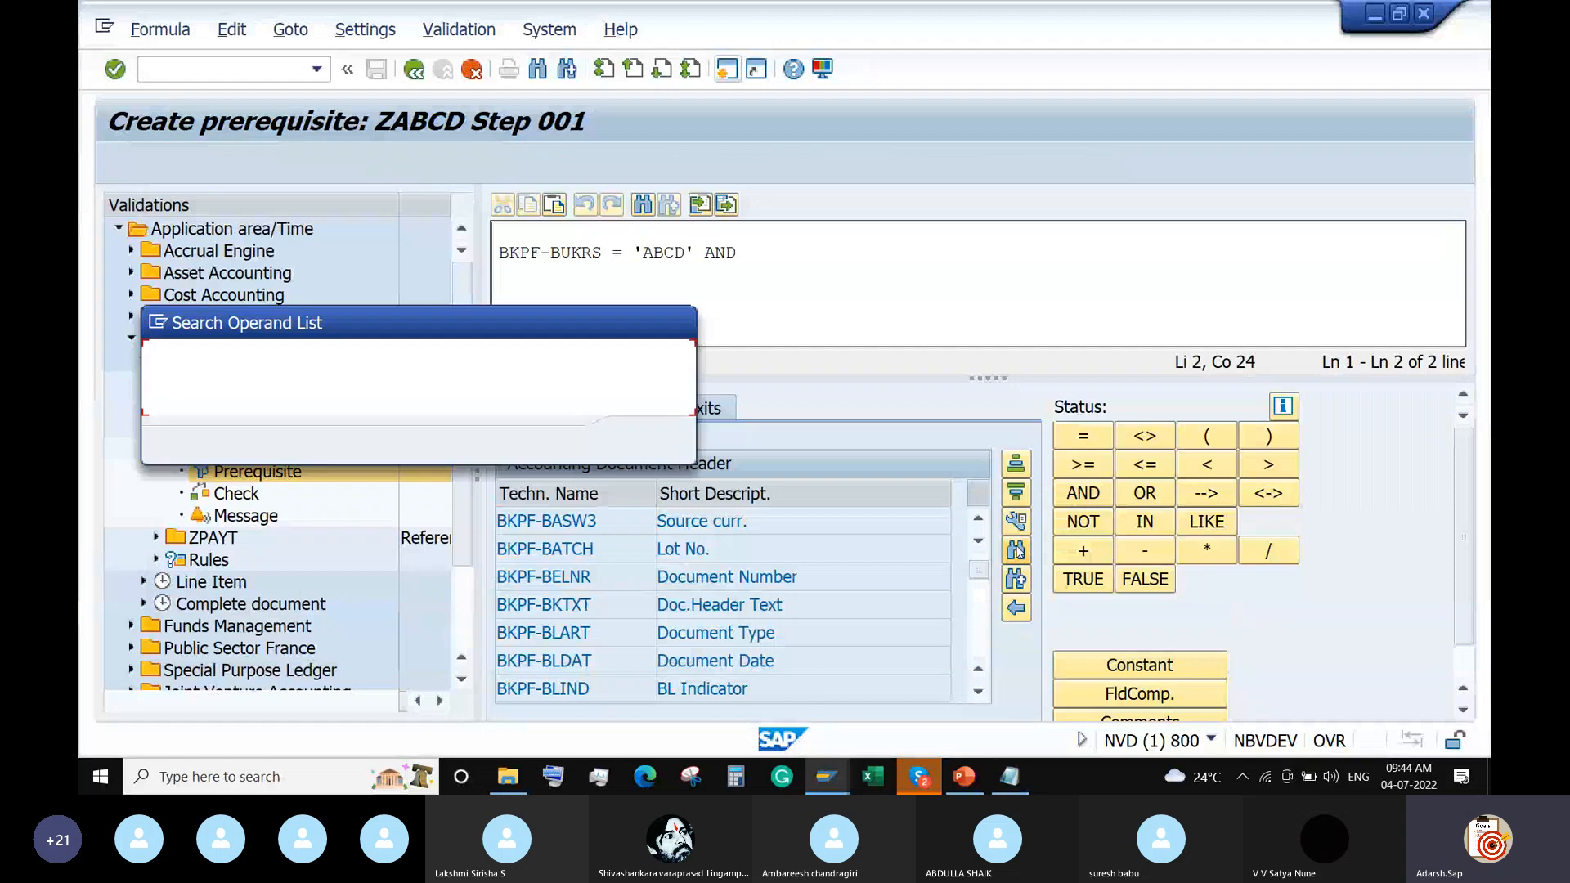
key("ctrl+v")
key("Return")
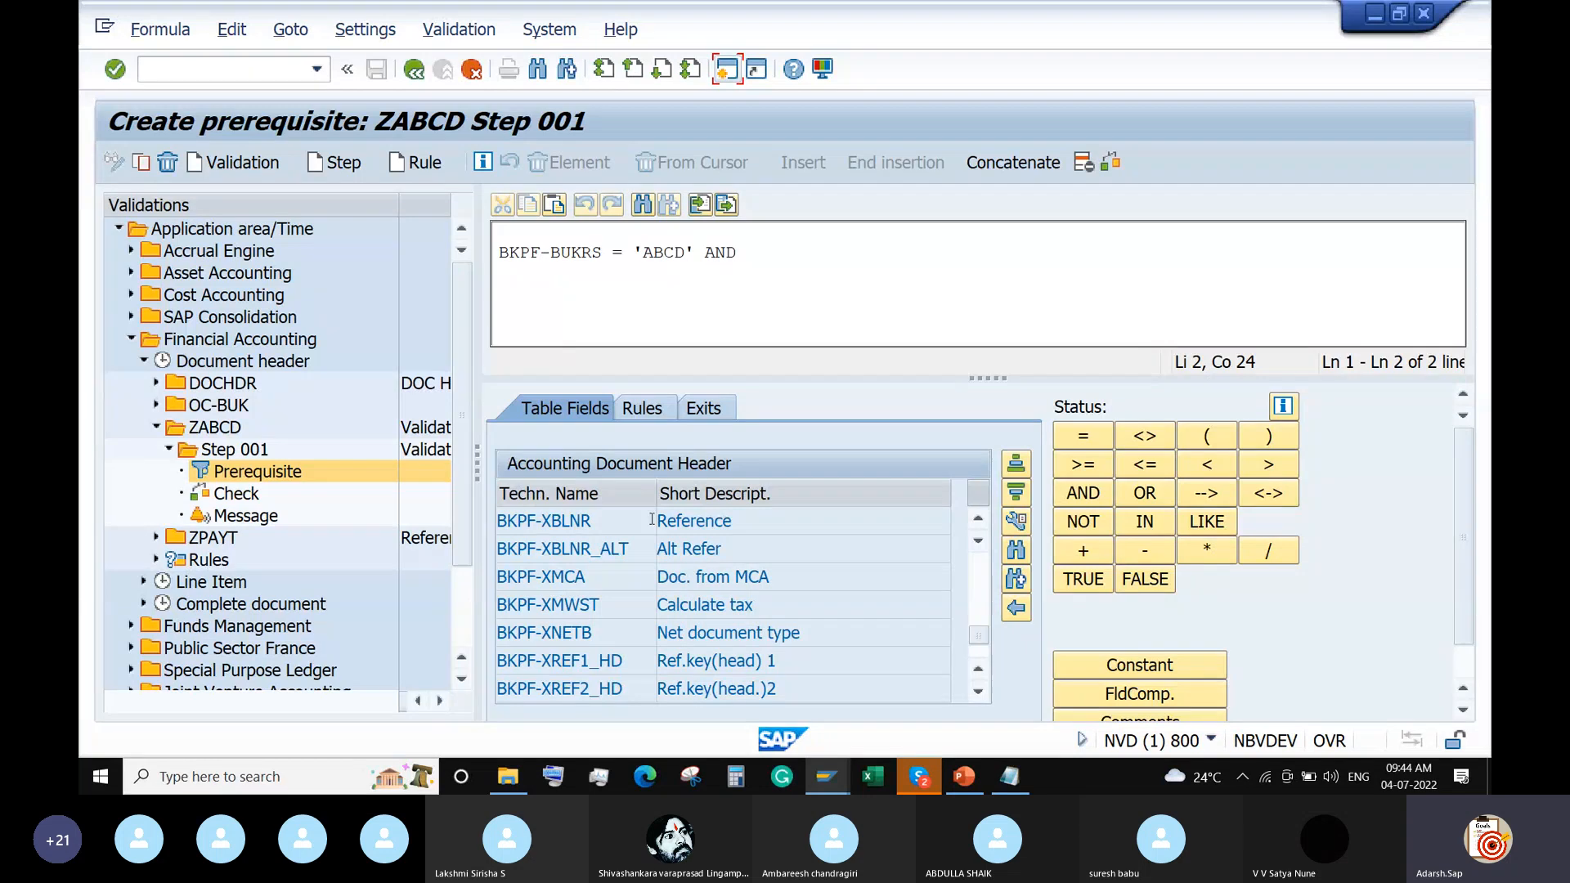
Check the document type requirement in the Notepad scenario, and close the Company Code technical information and help in the Post Document session
left_click(1007, 775)
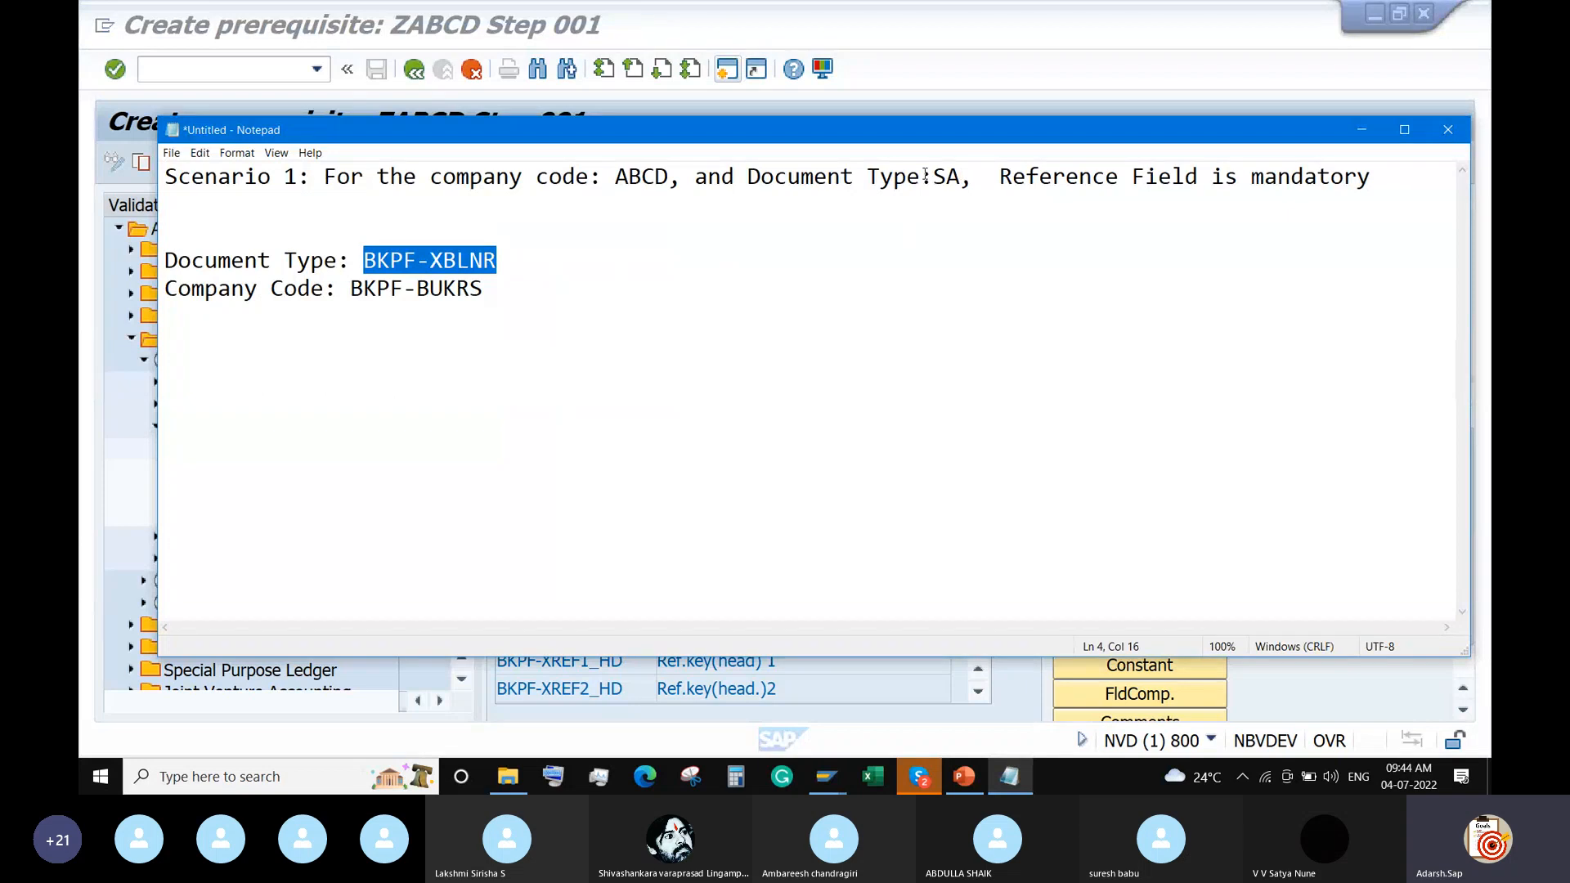
left_click(963, 174)
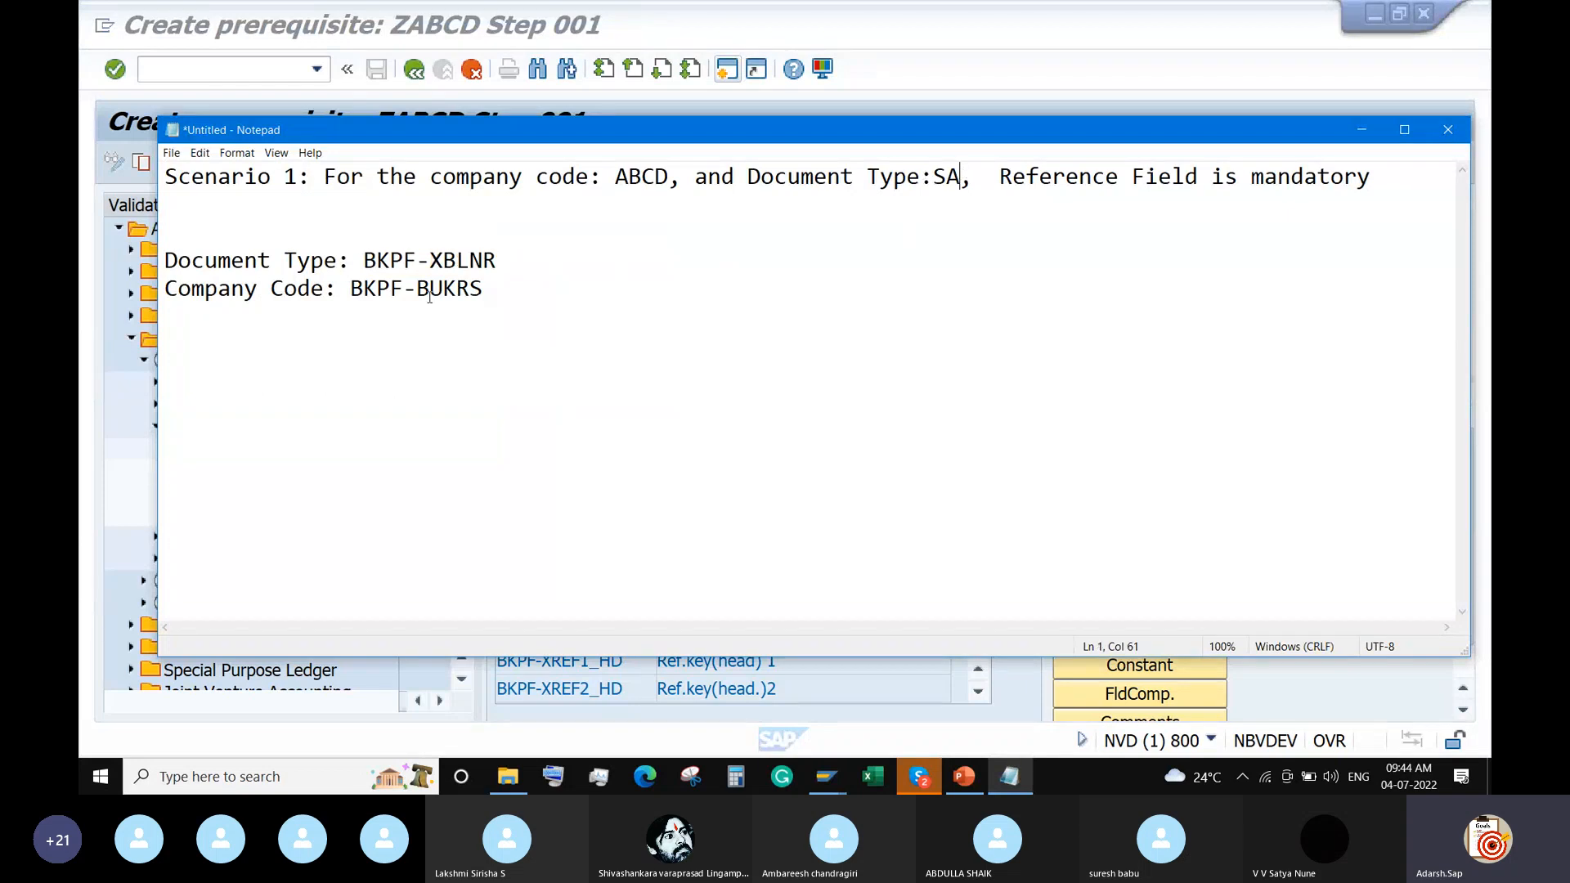
left_click(829, 791)
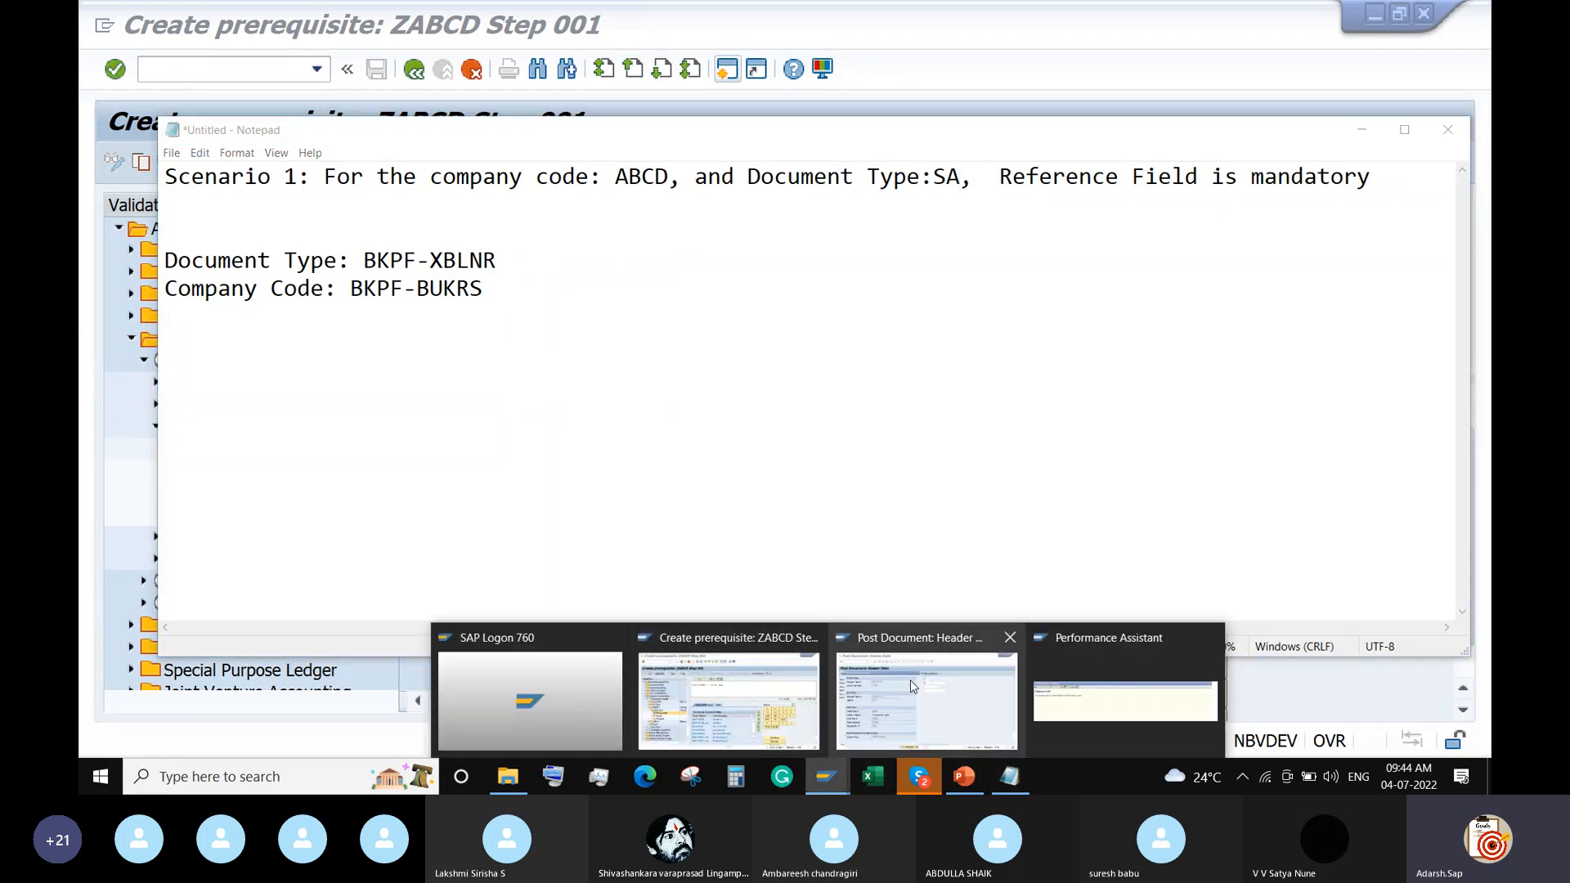
left_click(924, 689)
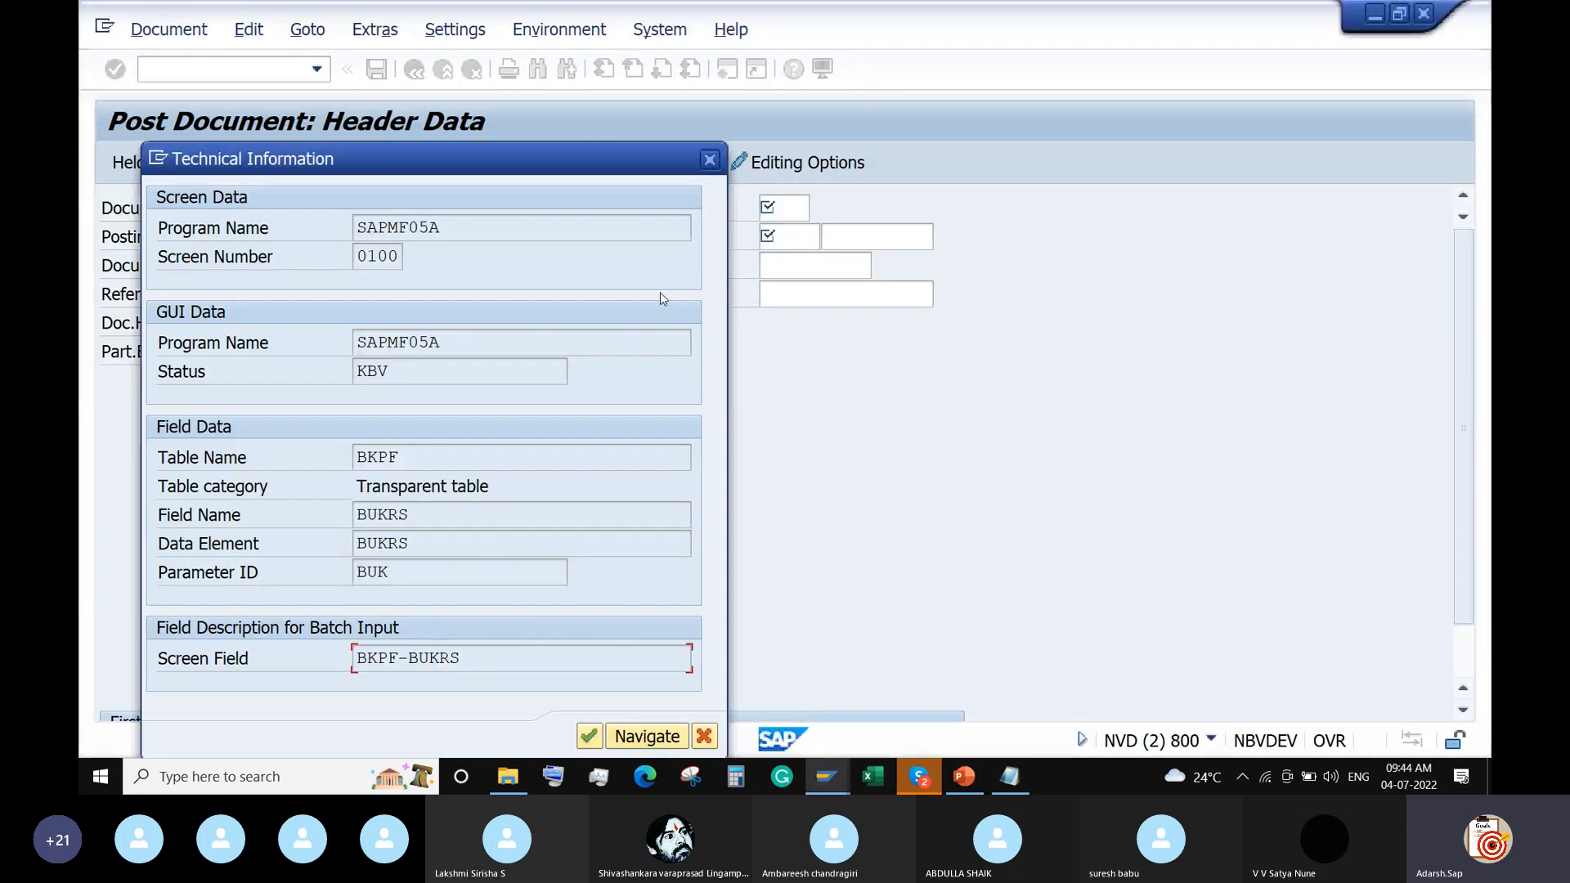
left_click(707, 157)
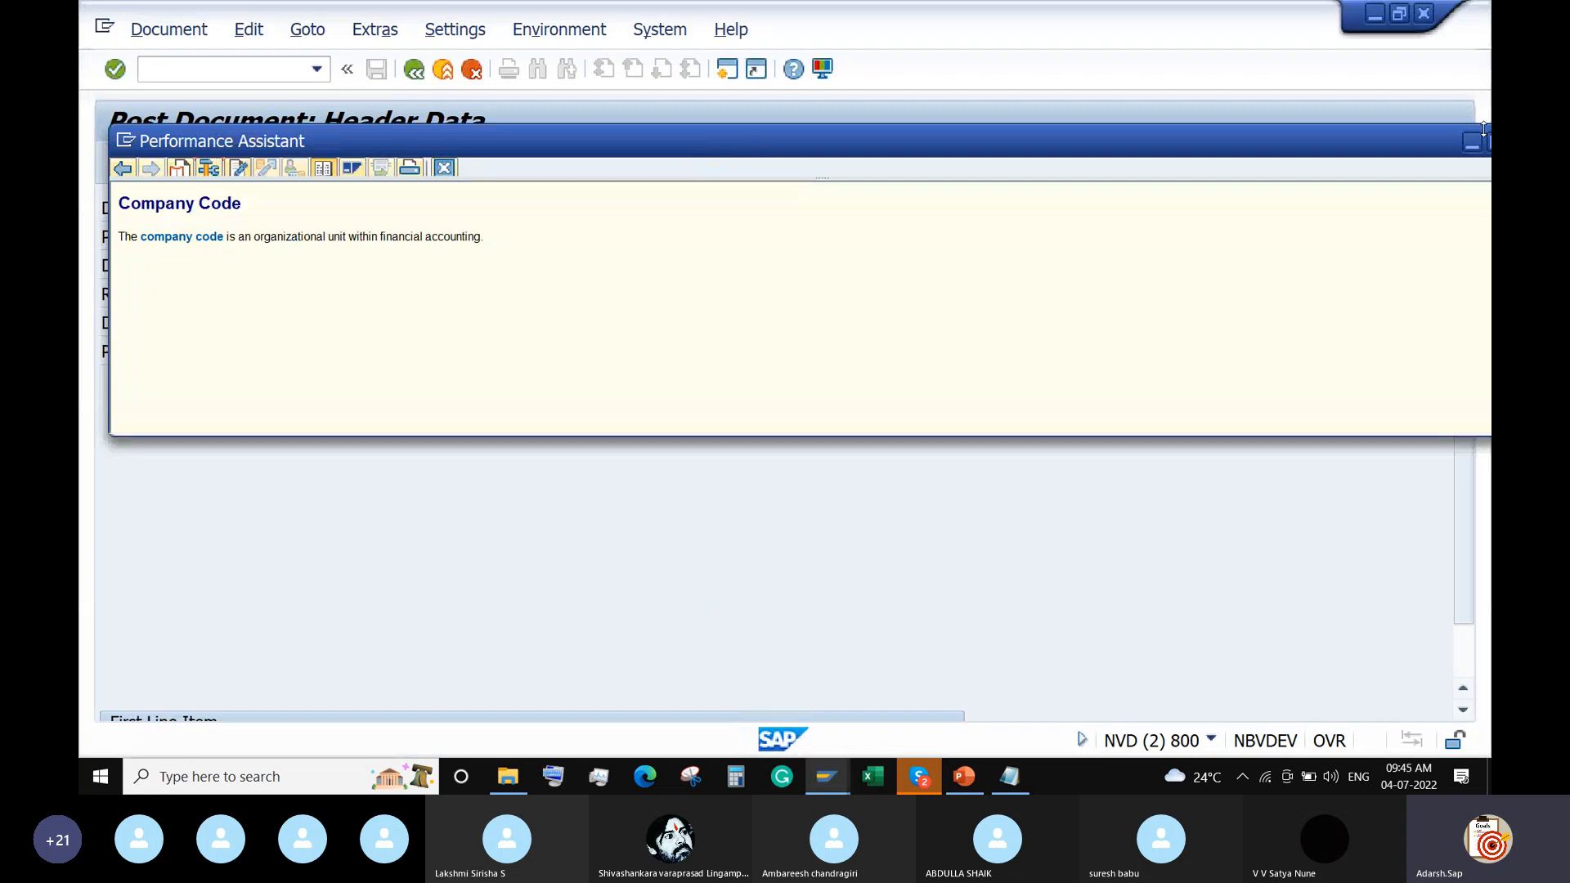
left_click_drag(1442, 154, 1260, 174)
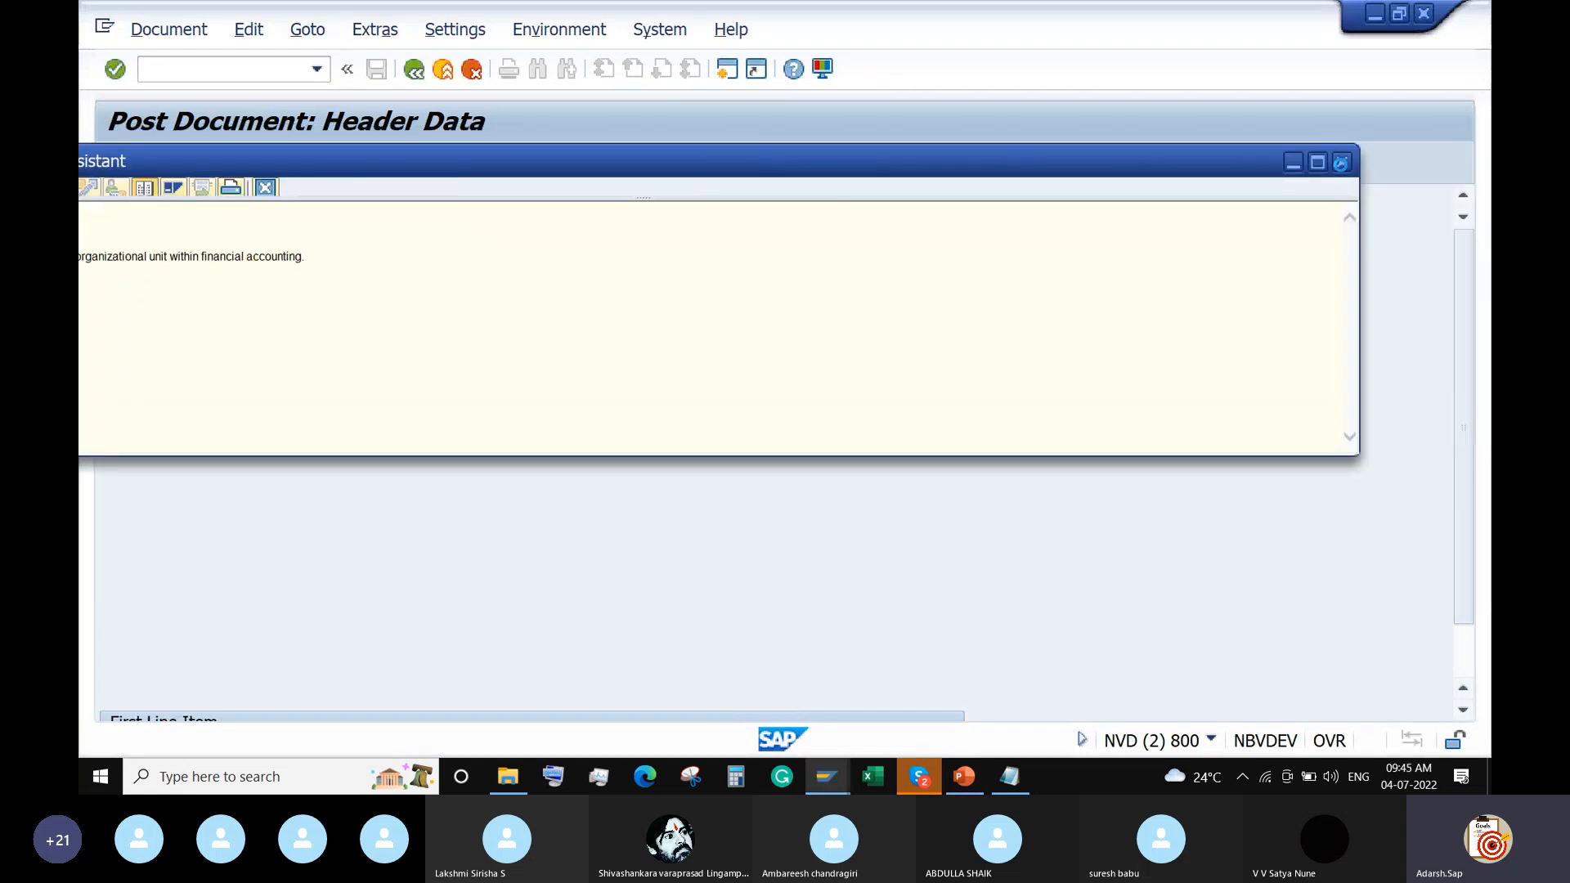
left_click(1342, 164)
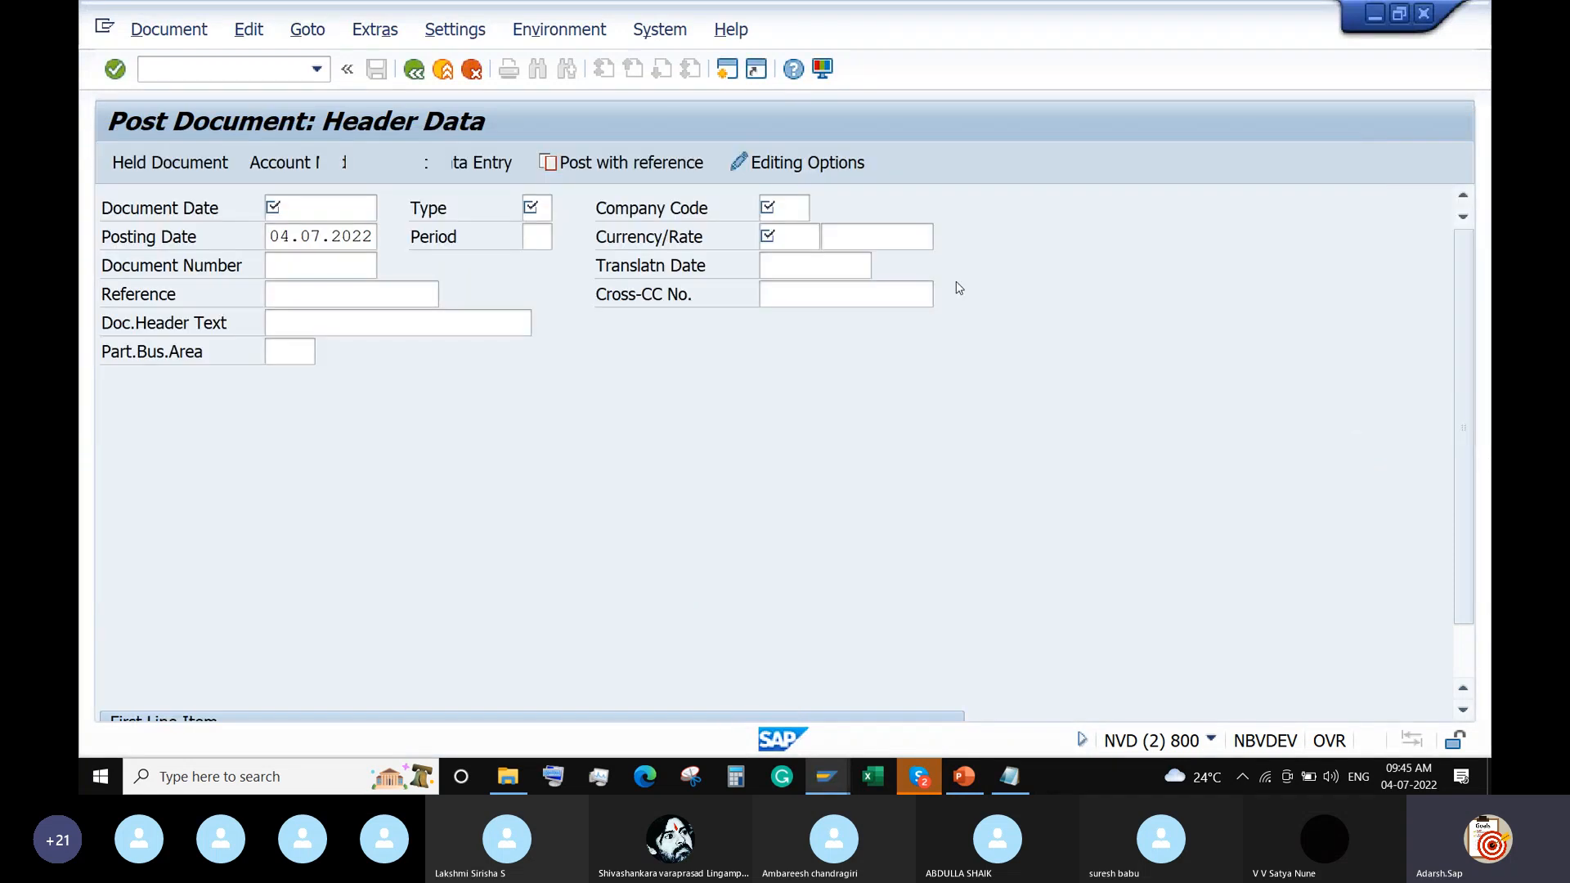
Open the technical information of the document Type field and copy its screen field name BKPF-BLART
right_click(536, 210)
left_click(544, 222)
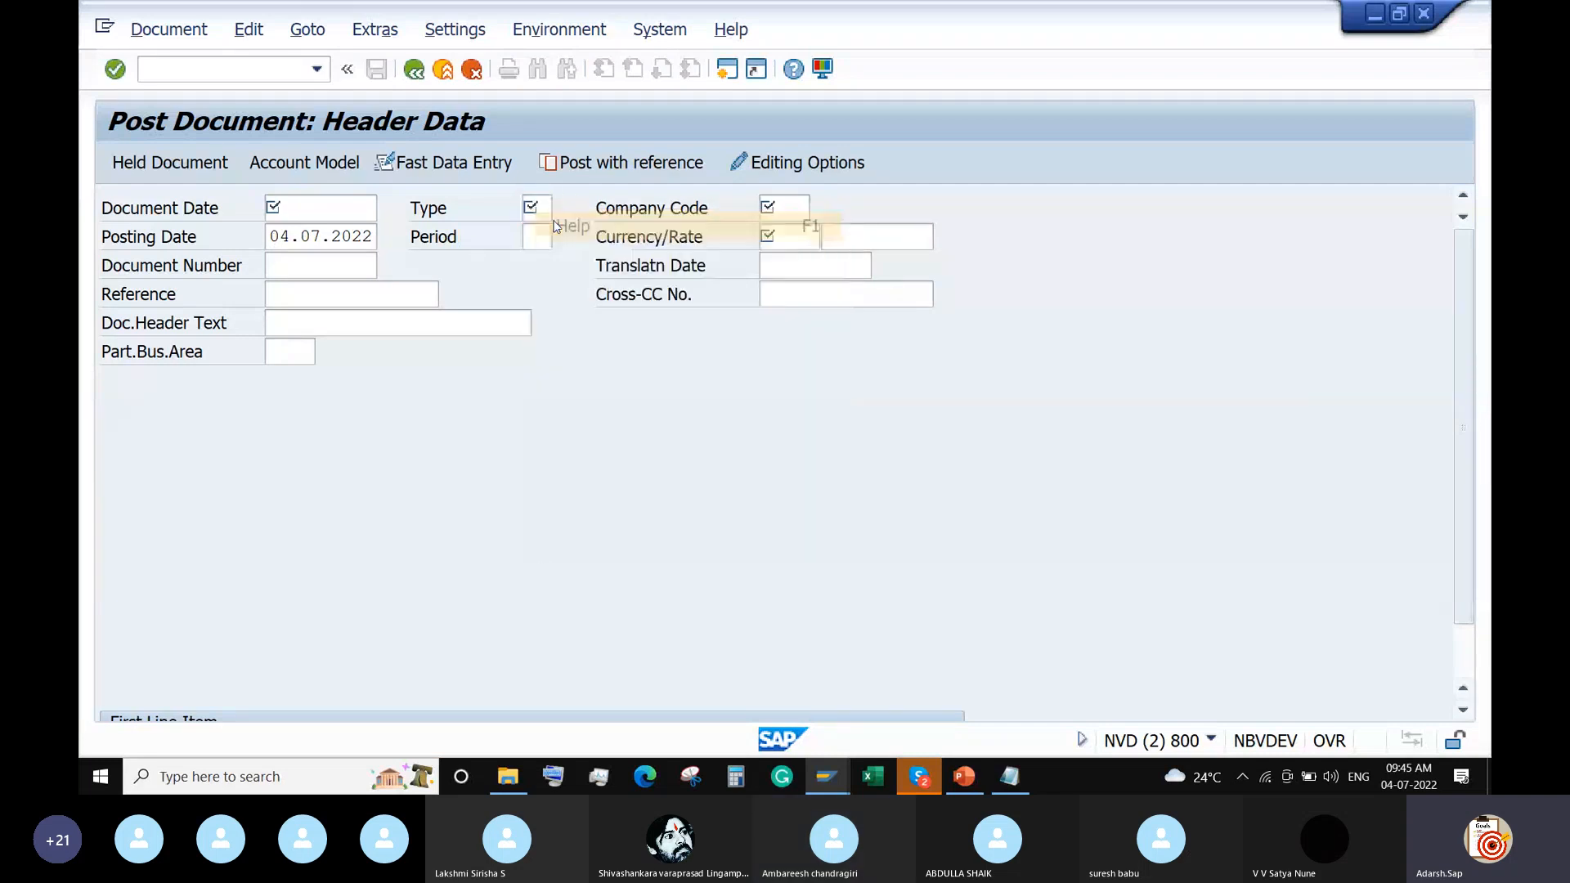
left_click(209, 188)
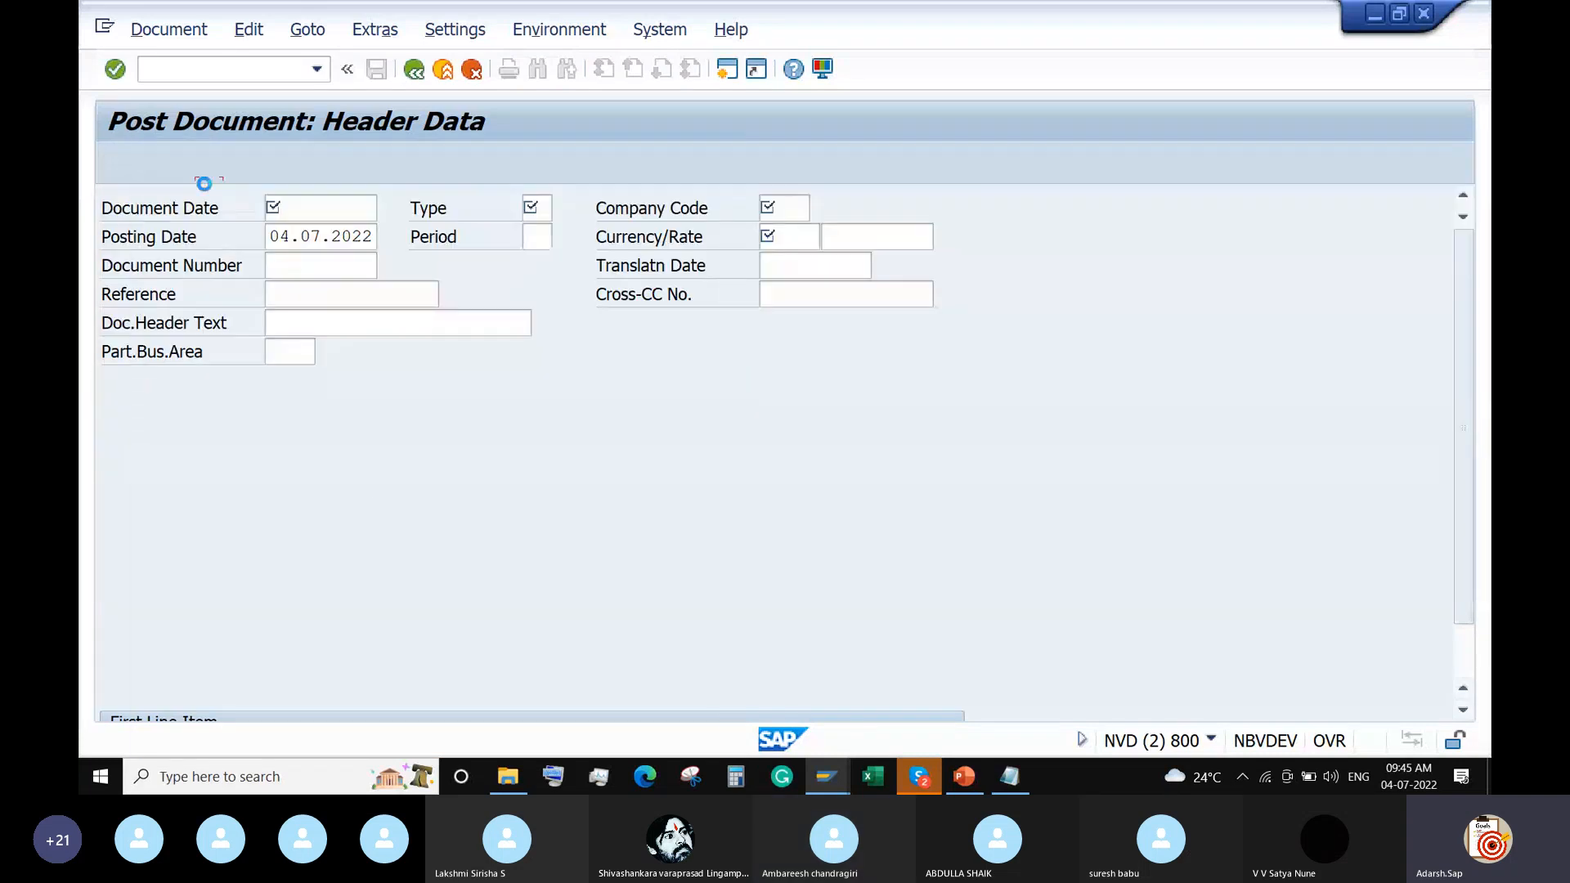
left_click_drag(480, 659, 349, 657)
key("ctrl+c")
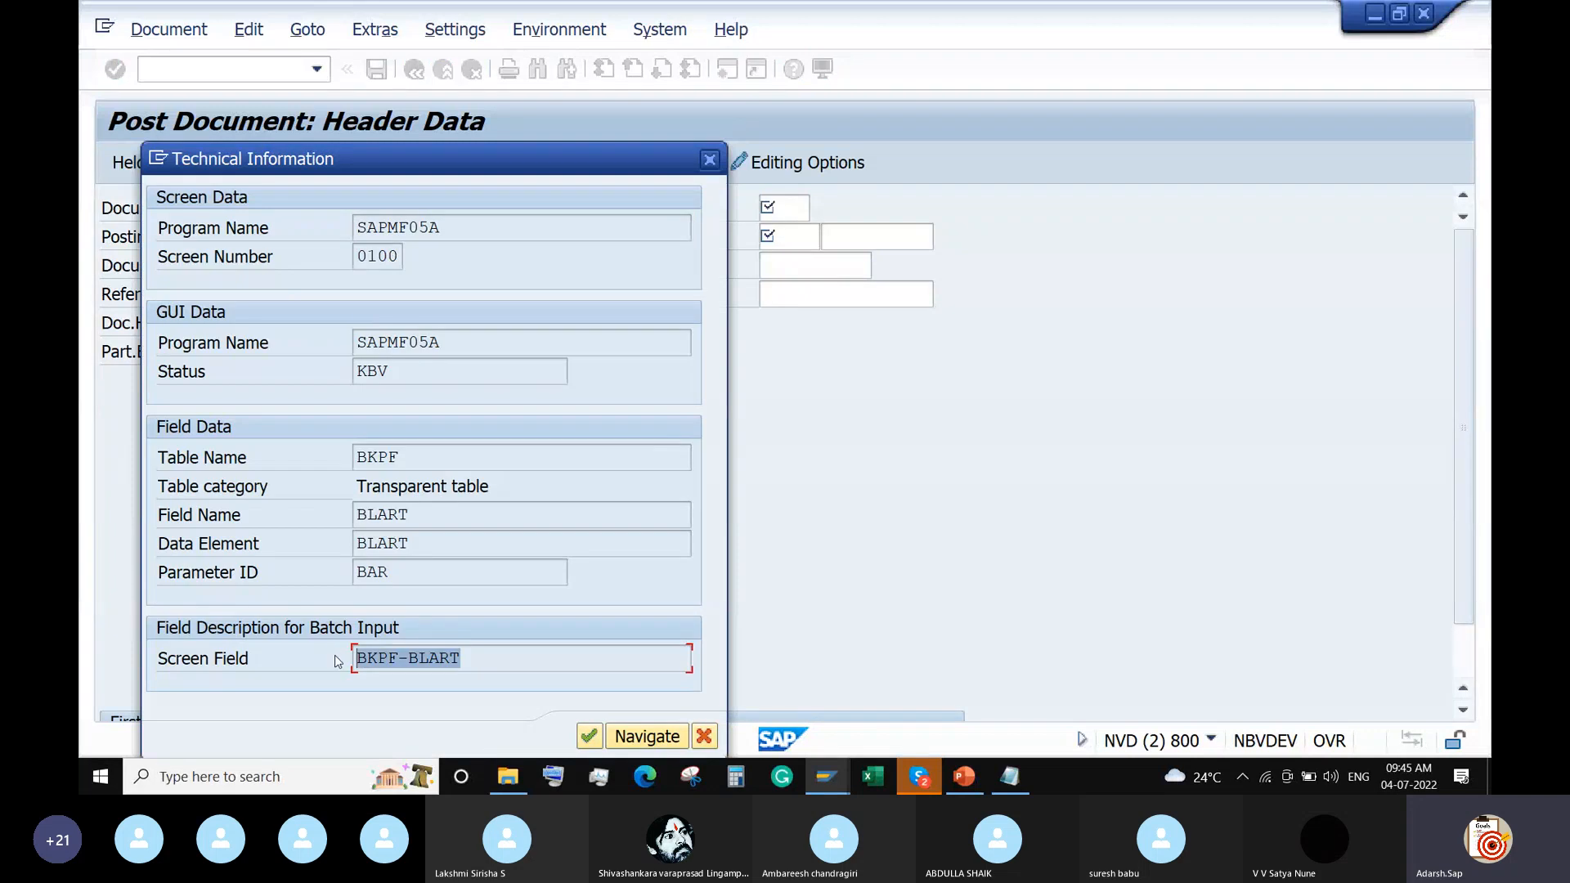
Replace the field name on the Document Type line in Notepad with BKPF-BLART
left_click(1010, 776)
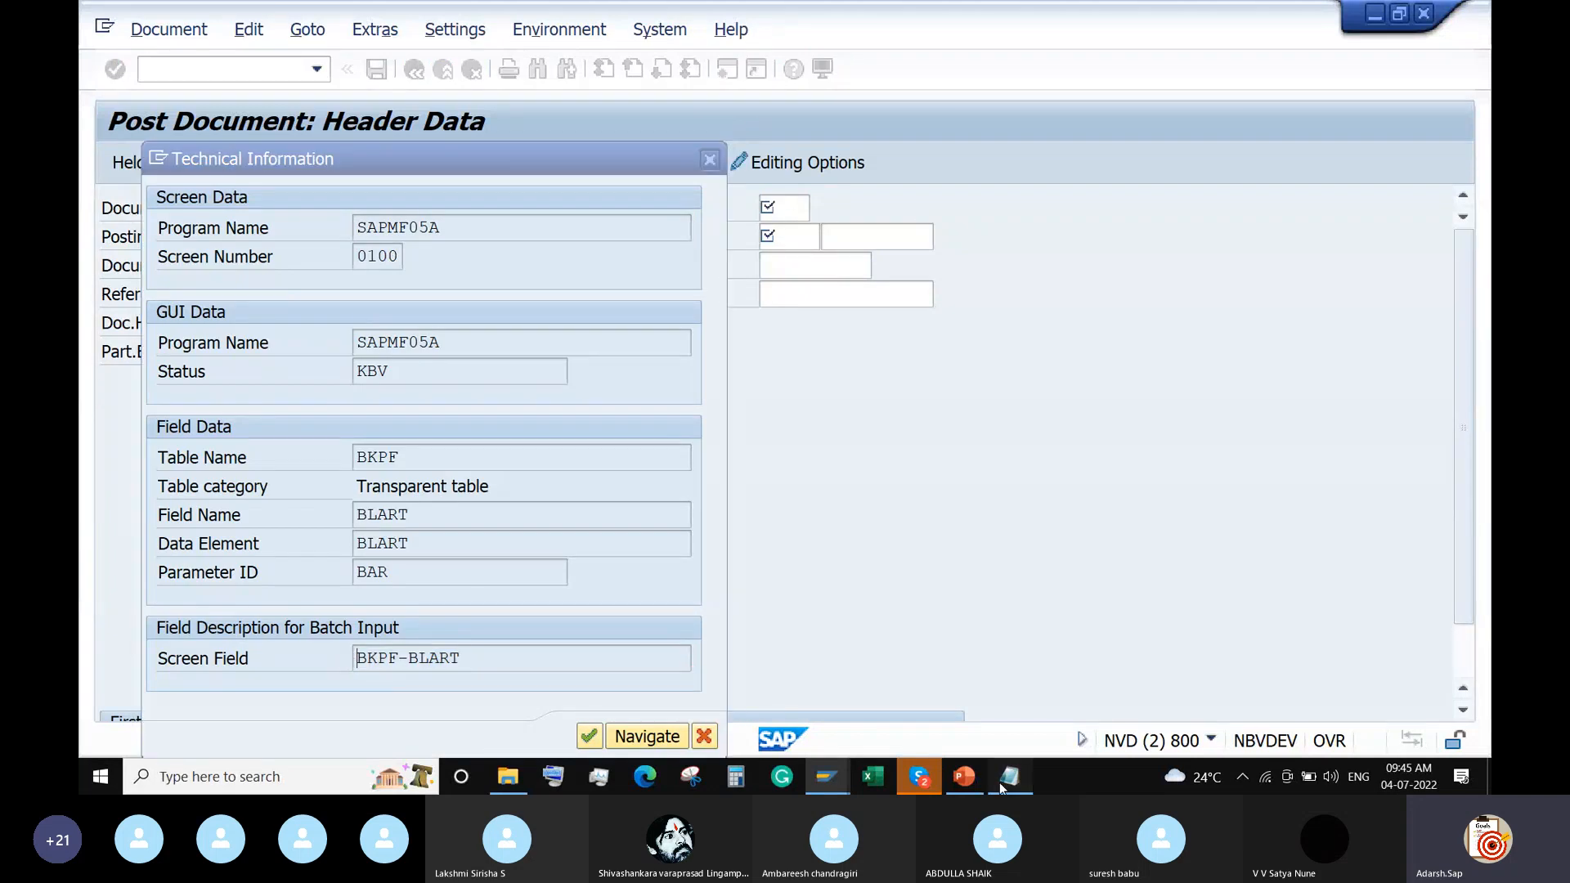
left_click_drag(498, 260, 363, 260)
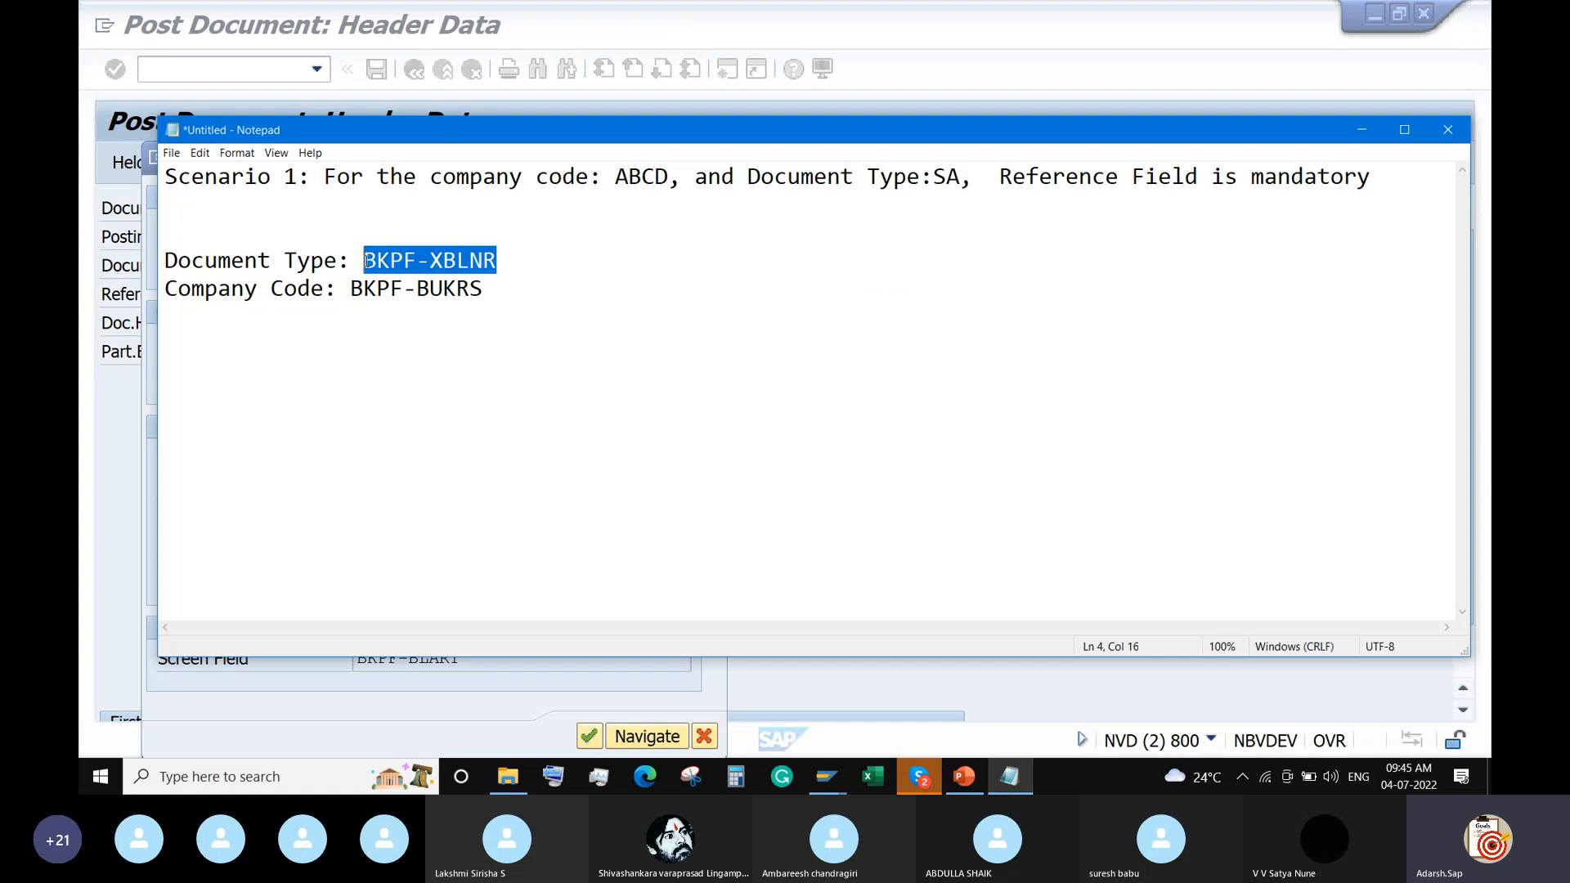
key("ctrl+v")
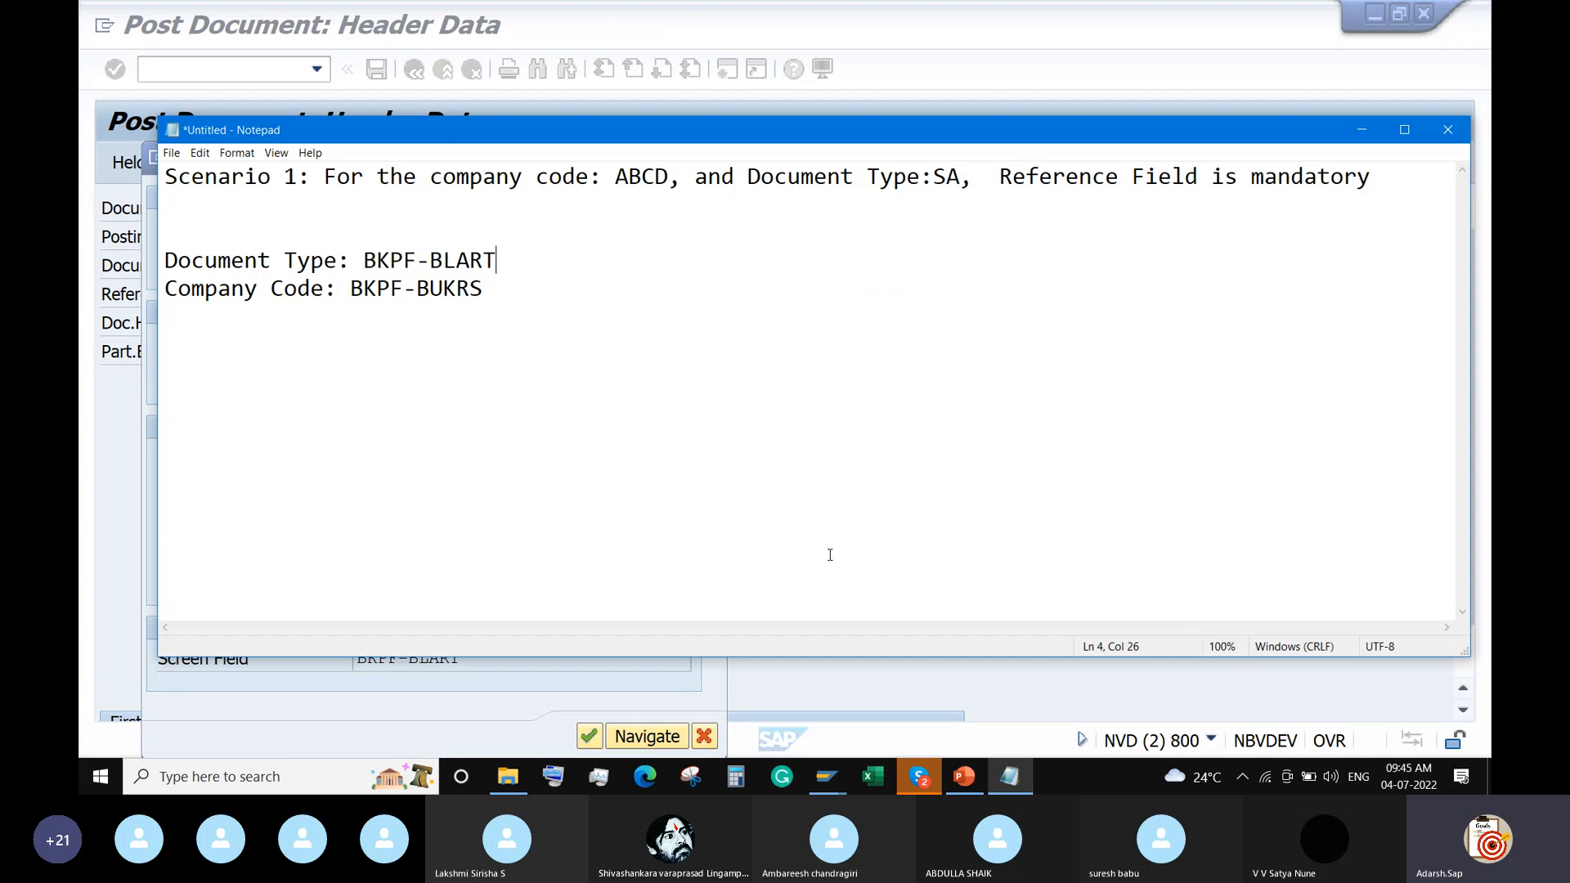
Switch to the Create prerequisite session for ZABCD Step 001 and search the Accounting Document Header field list for BKPF-BLART
left_click(818, 786)
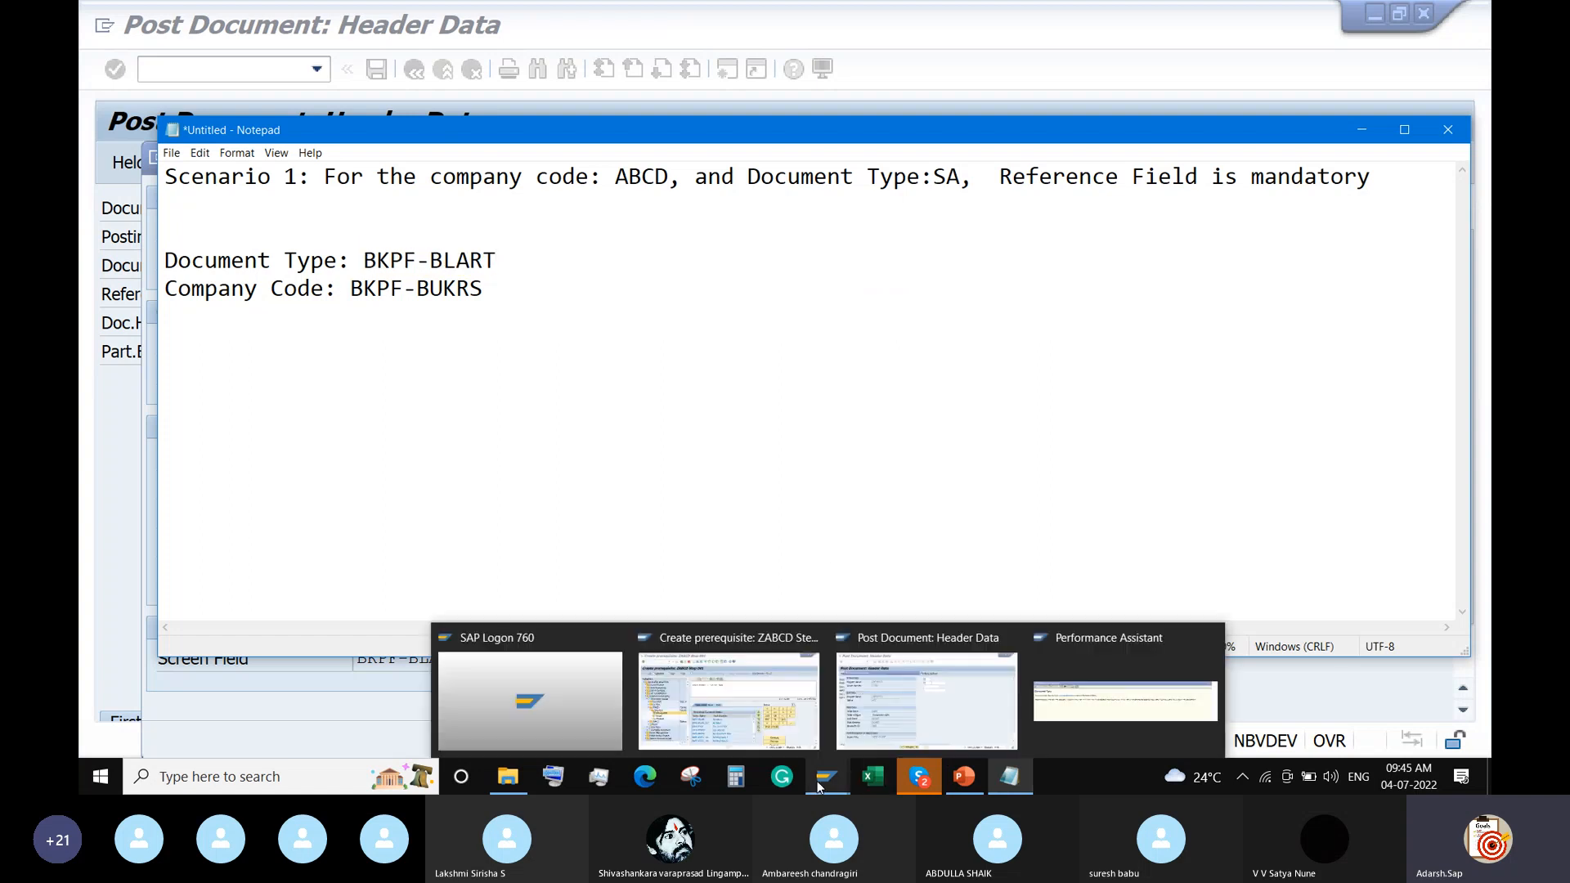
left_click(772, 698)
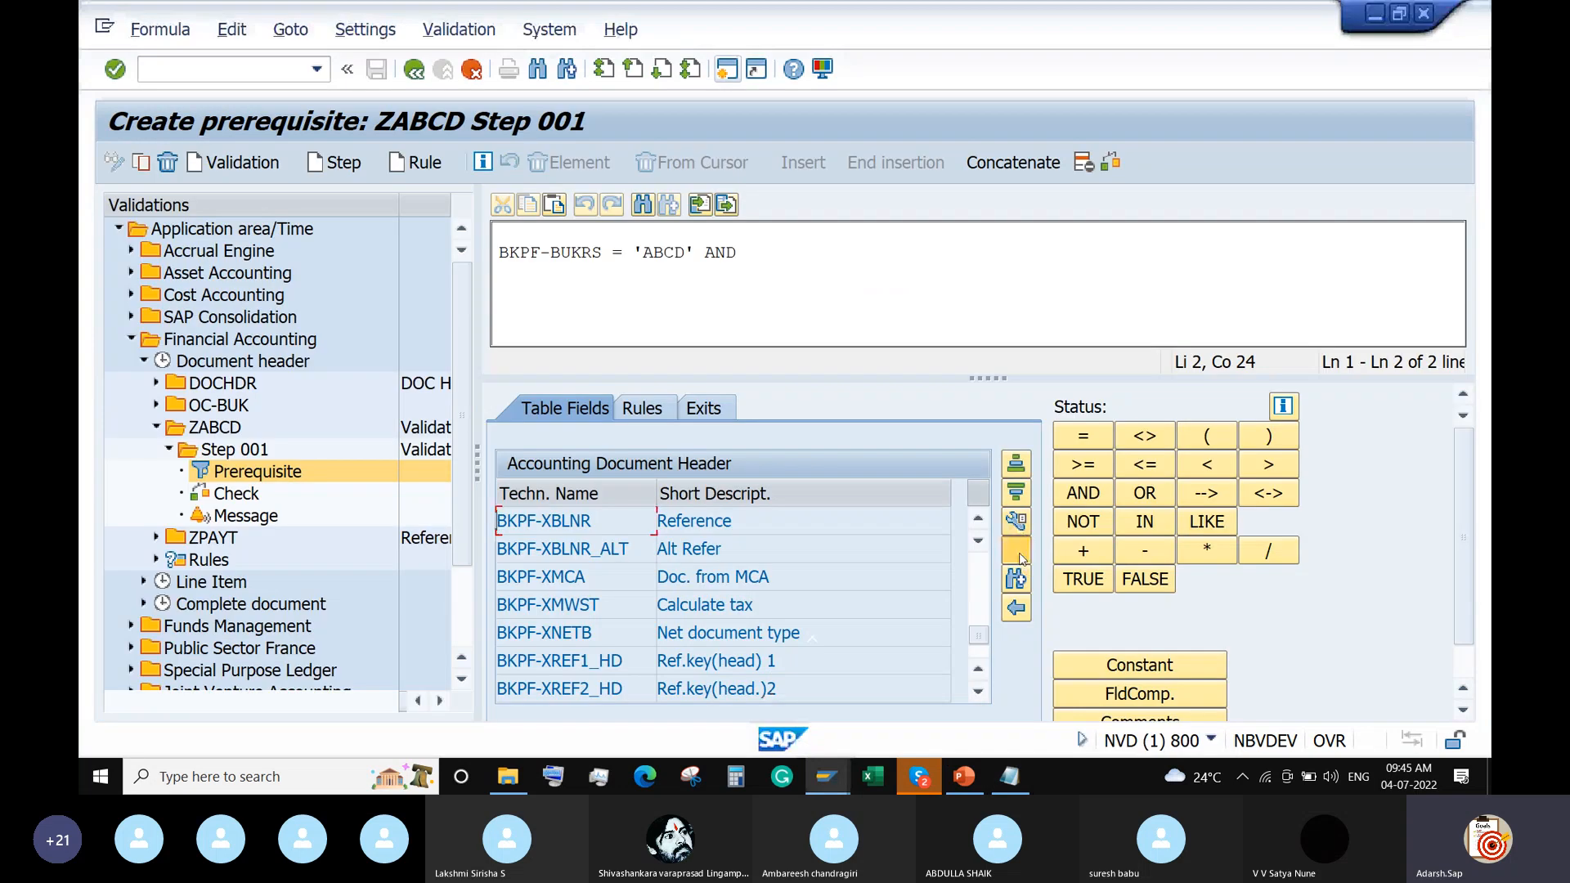
left_click(1017, 553)
type("BKPF-BLART")
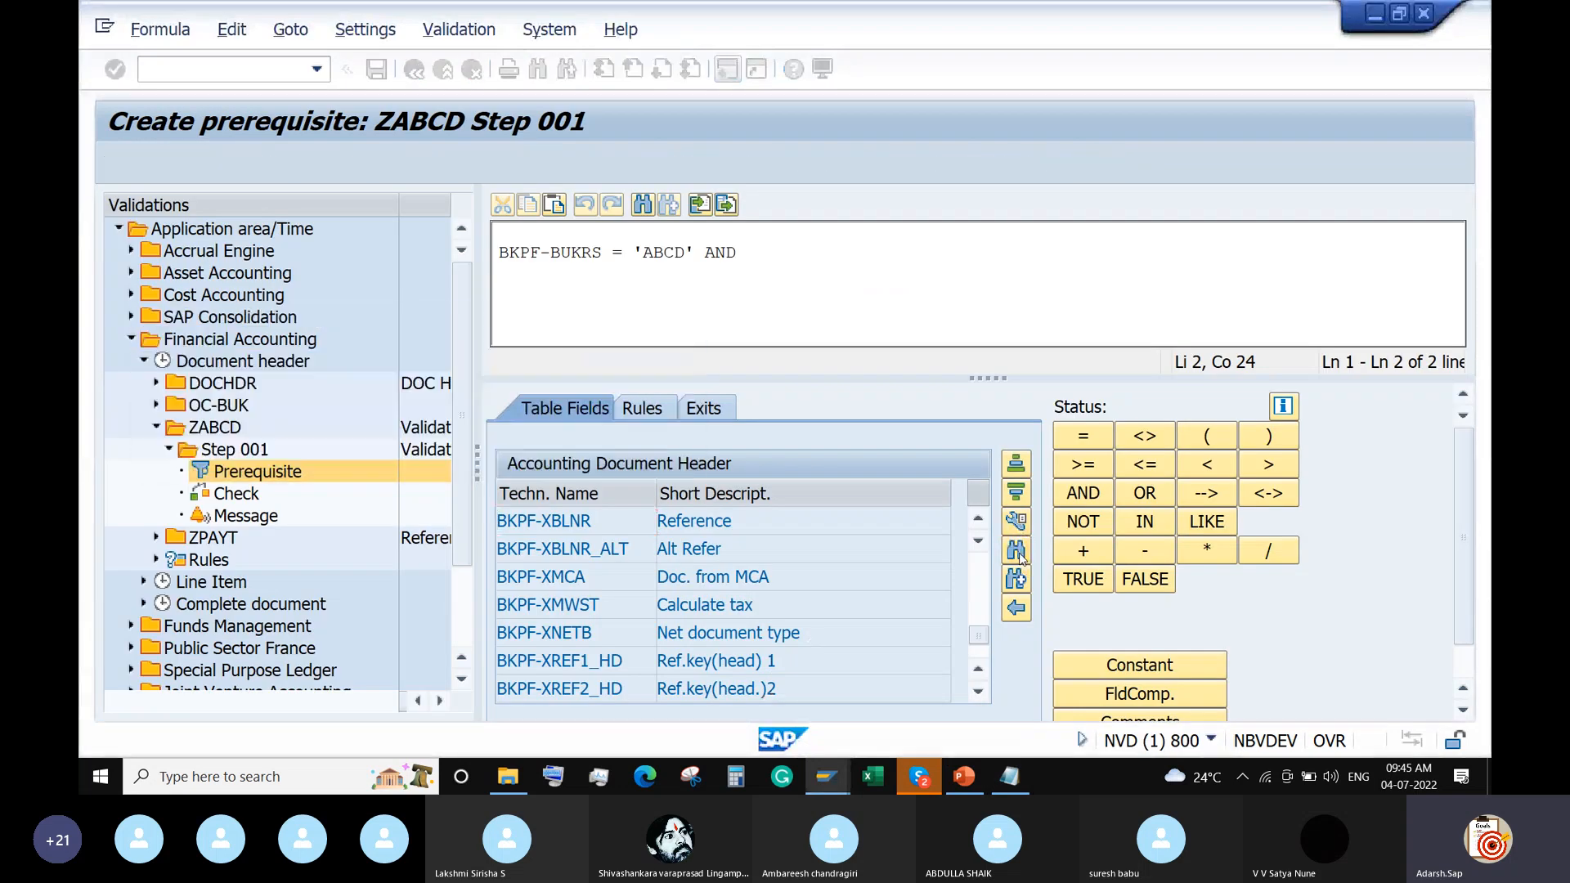
key("Return")
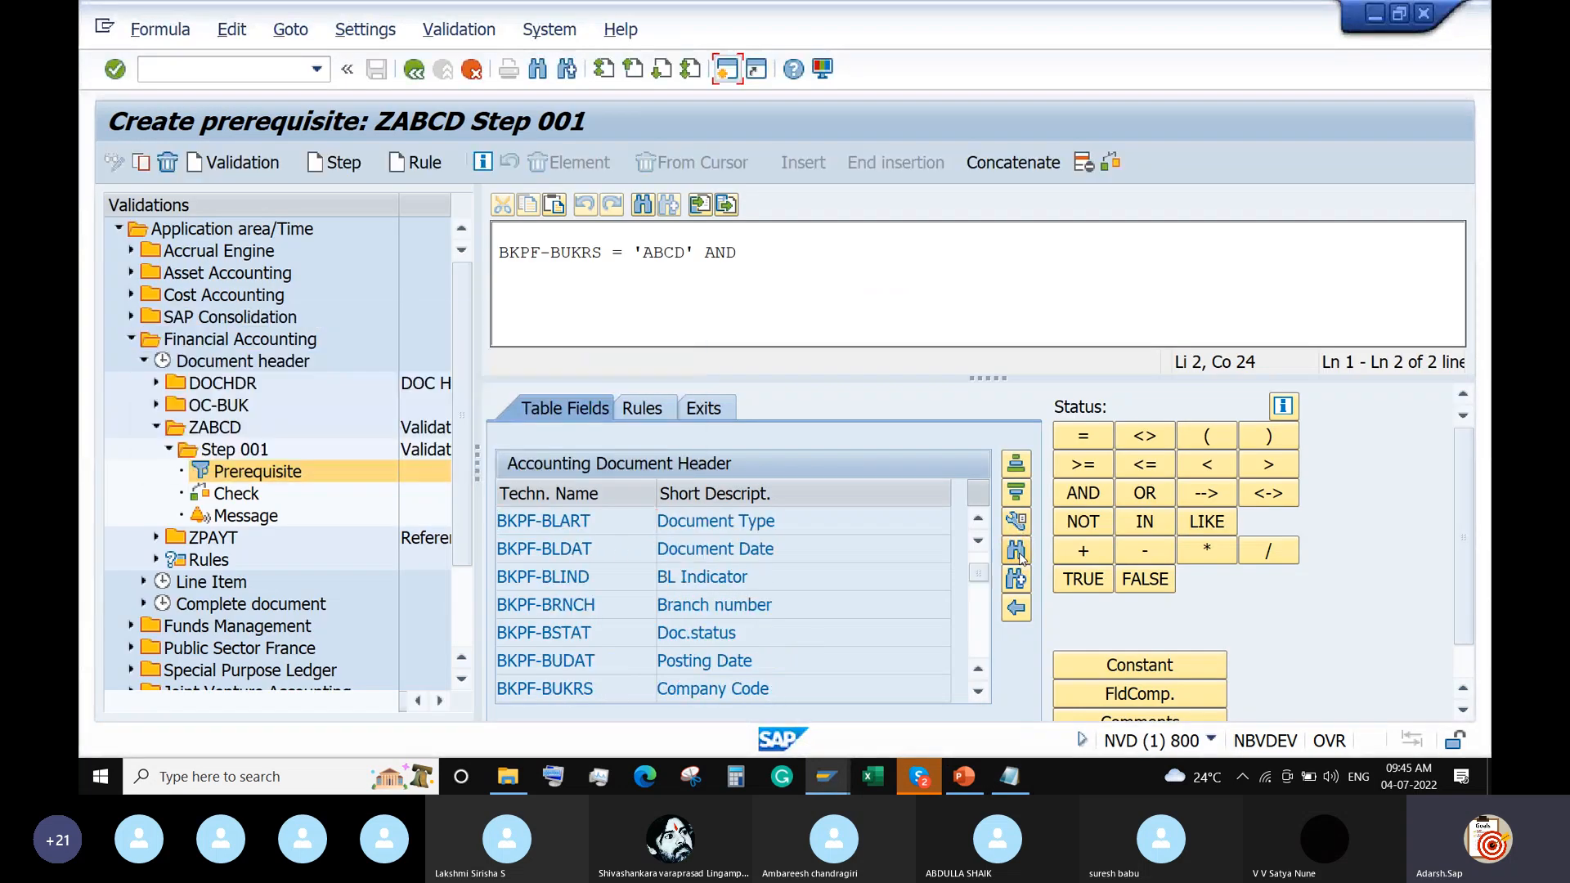
Complete the prerequisite formula after AND with the condition BKPF-BLART = 'SA'
double_click(599, 520)
left_click(1082, 437)
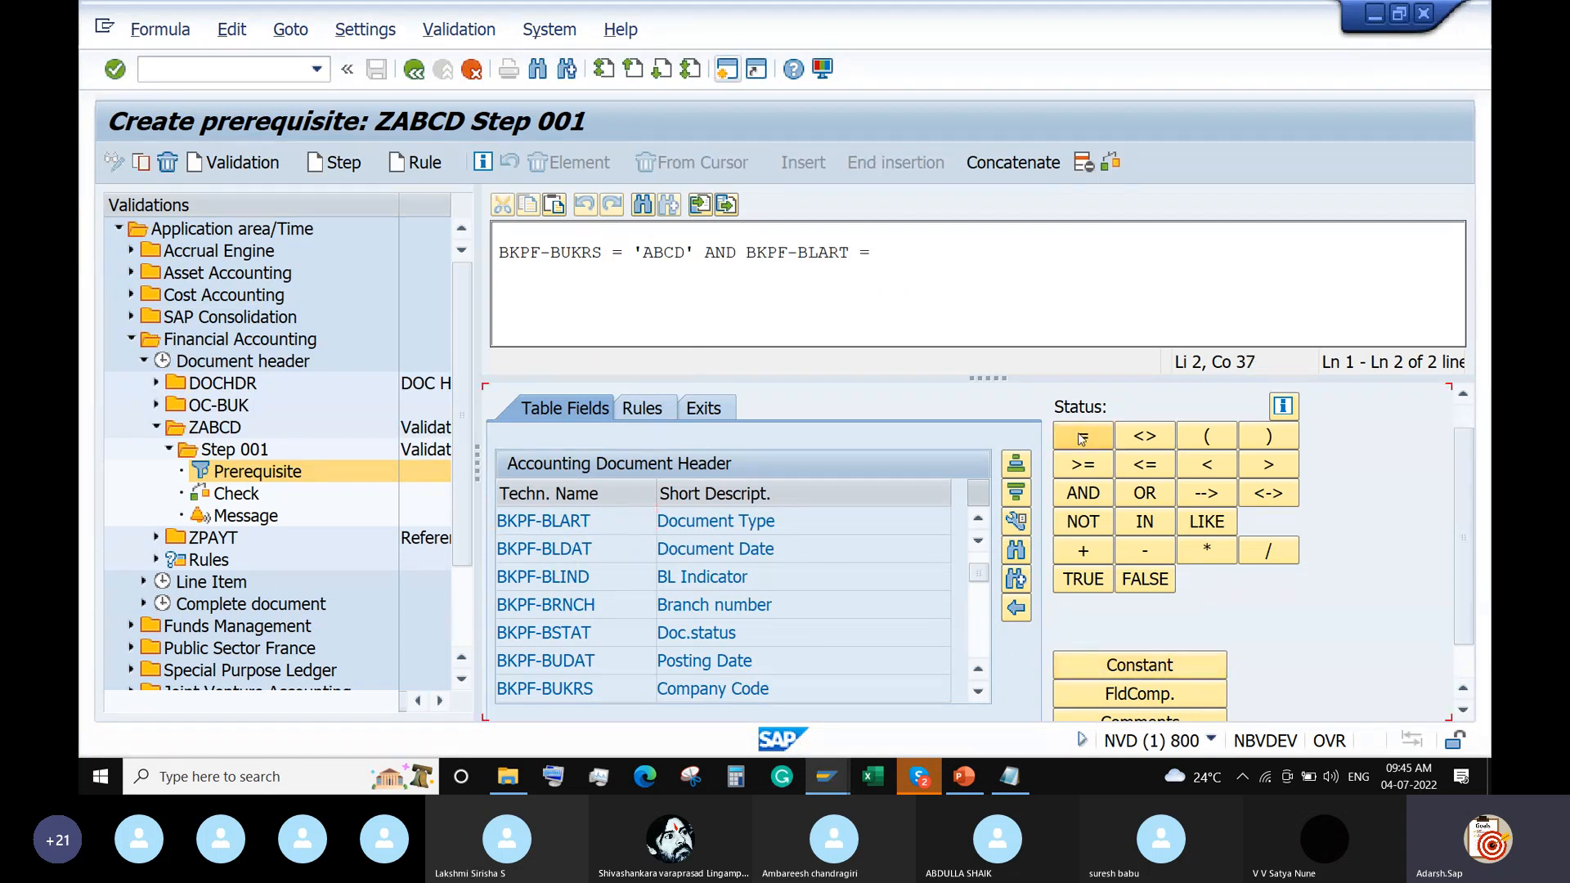
left_click(1182, 669)
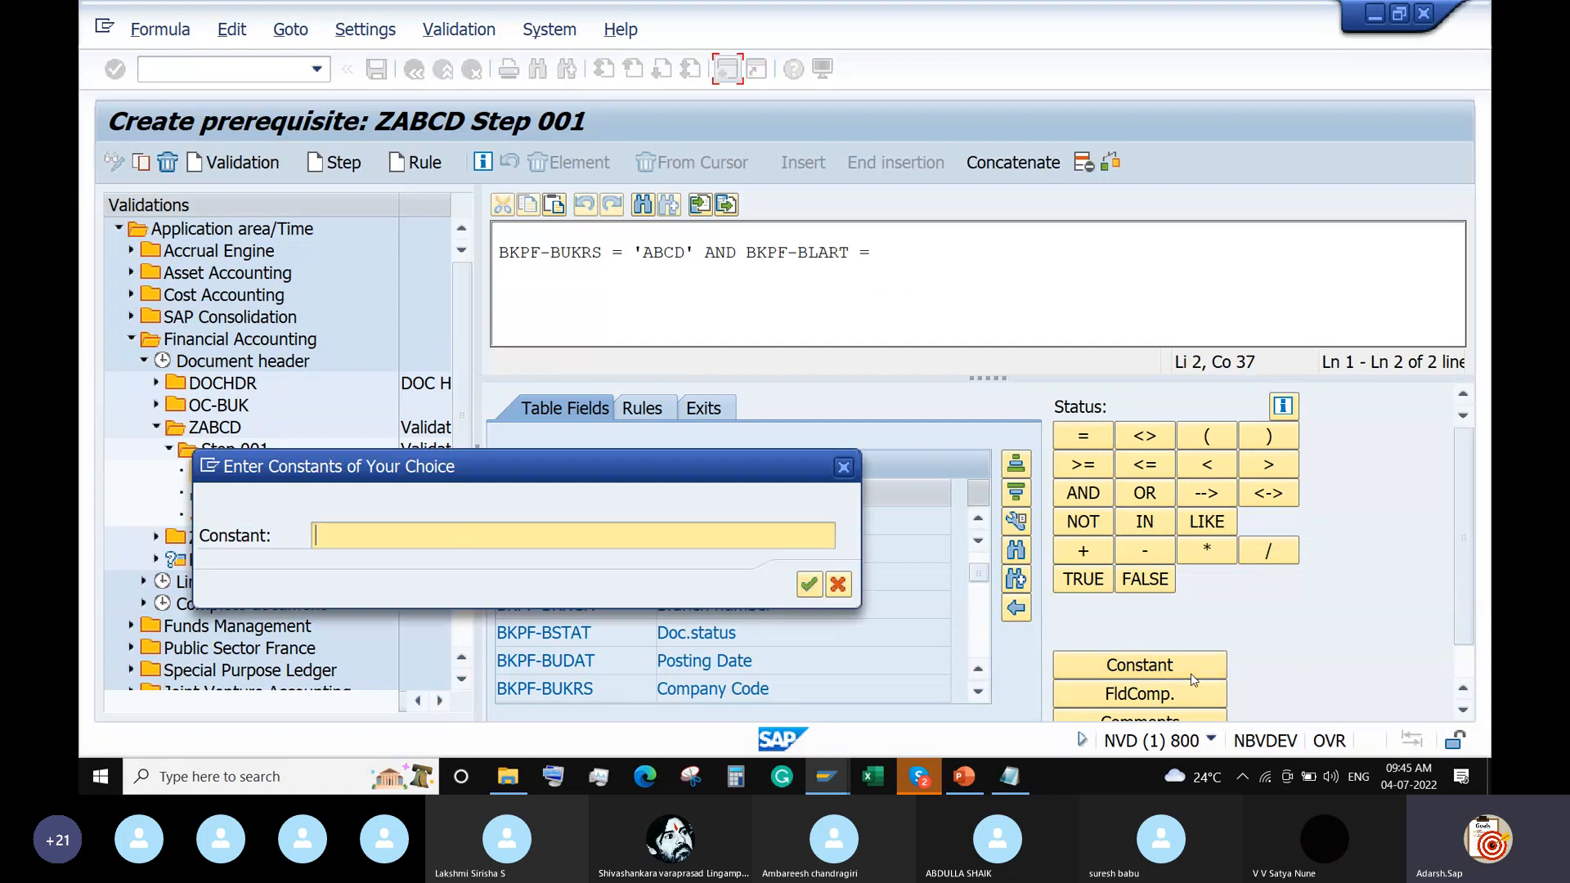
type("SA")
left_click(809, 584)
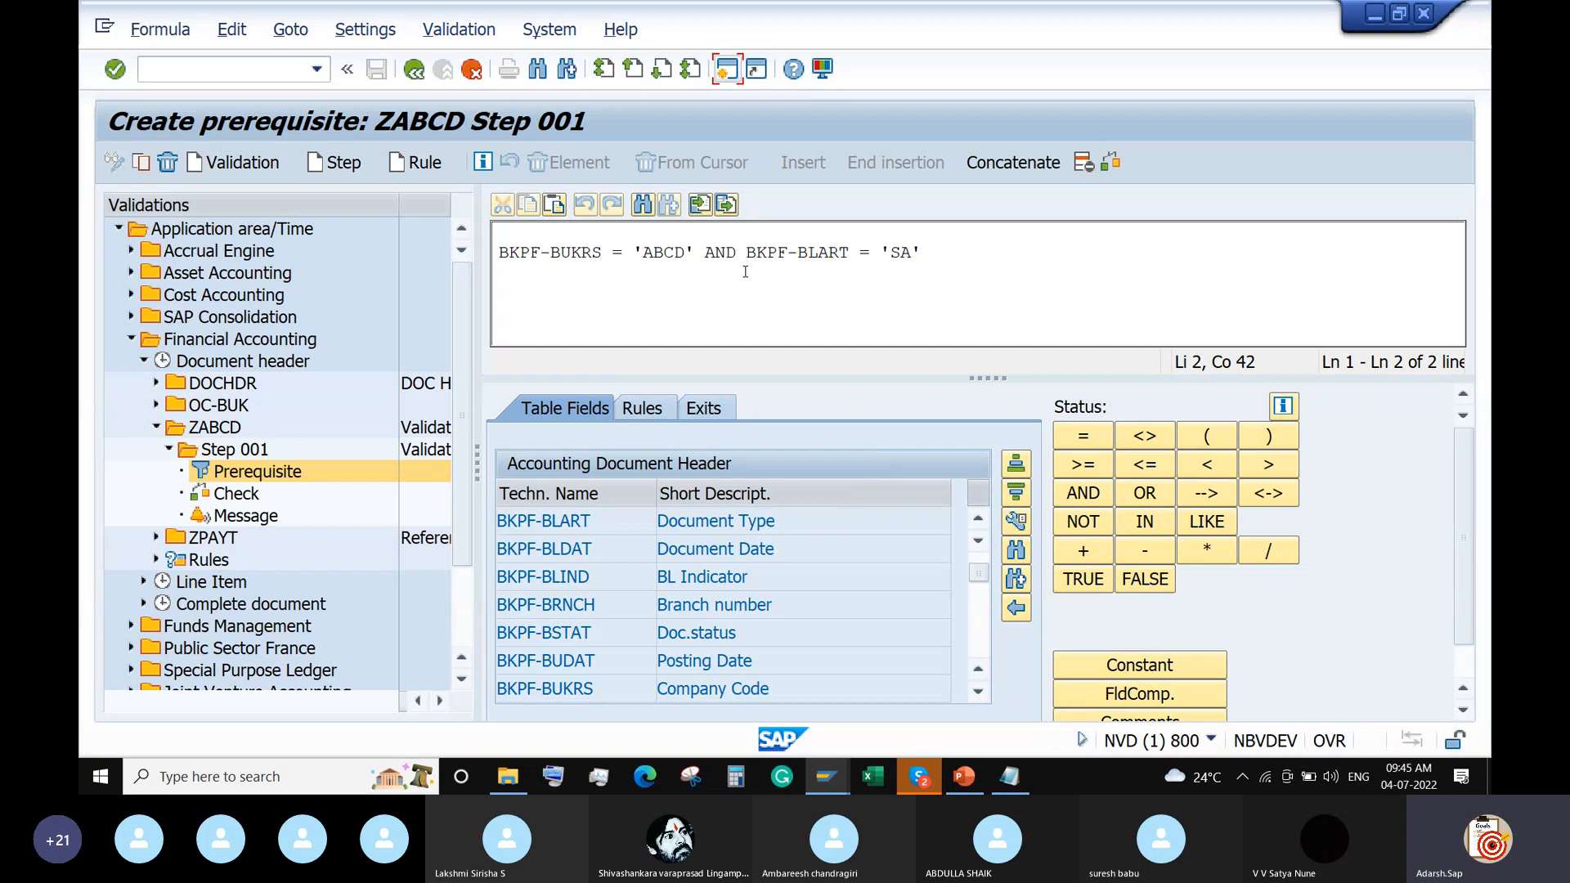
Open the Check of ZABCD Step 001 and place the cursor in its empty formula editor
double_click(222, 497)
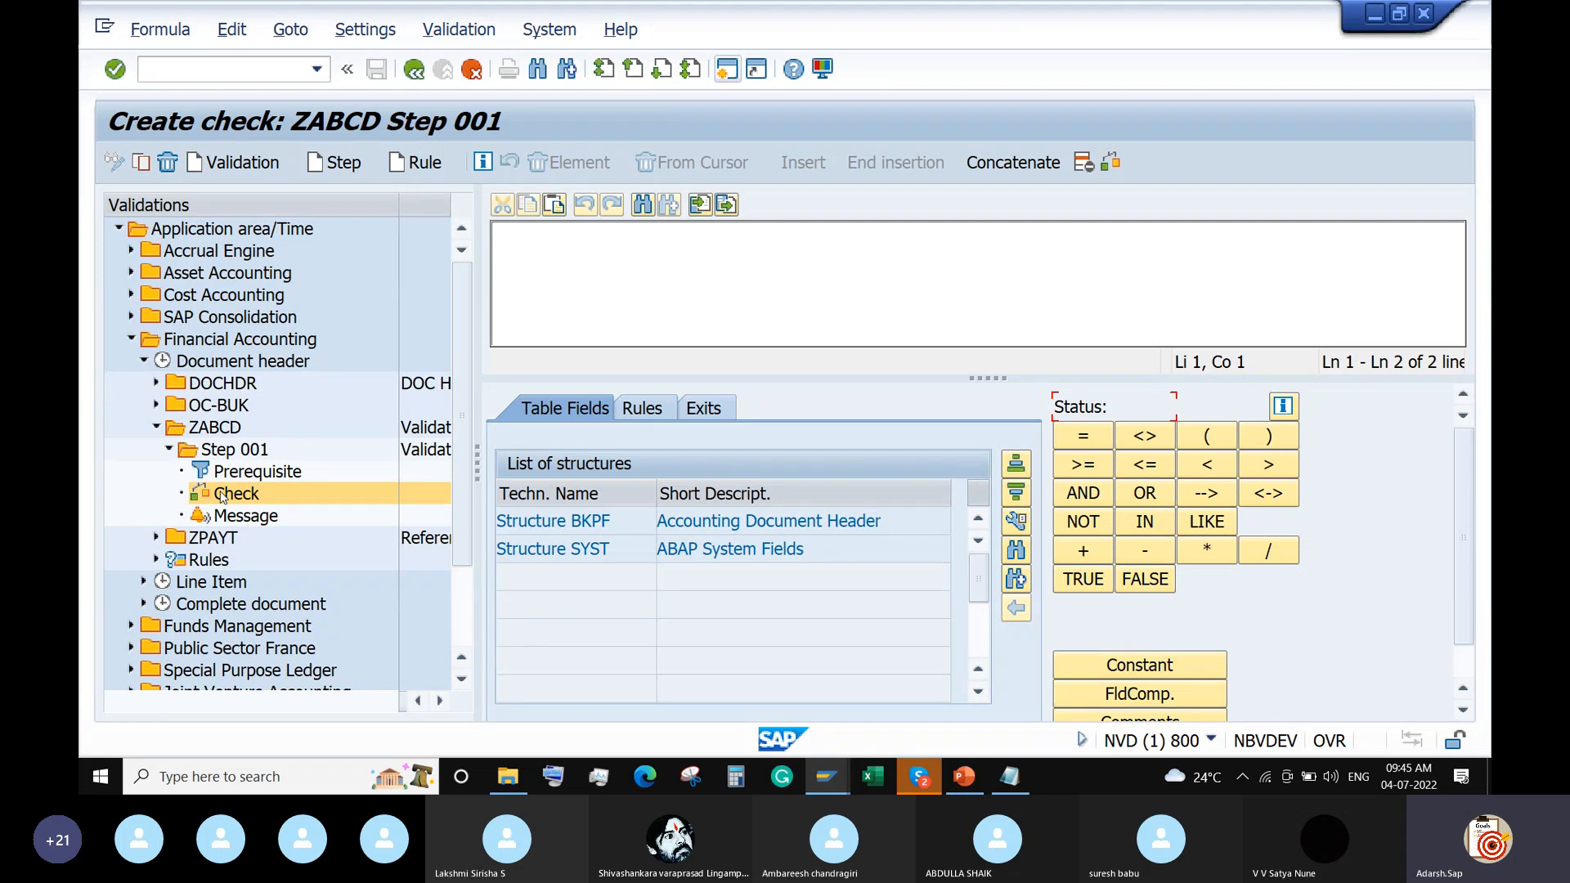
left_click(604, 260)
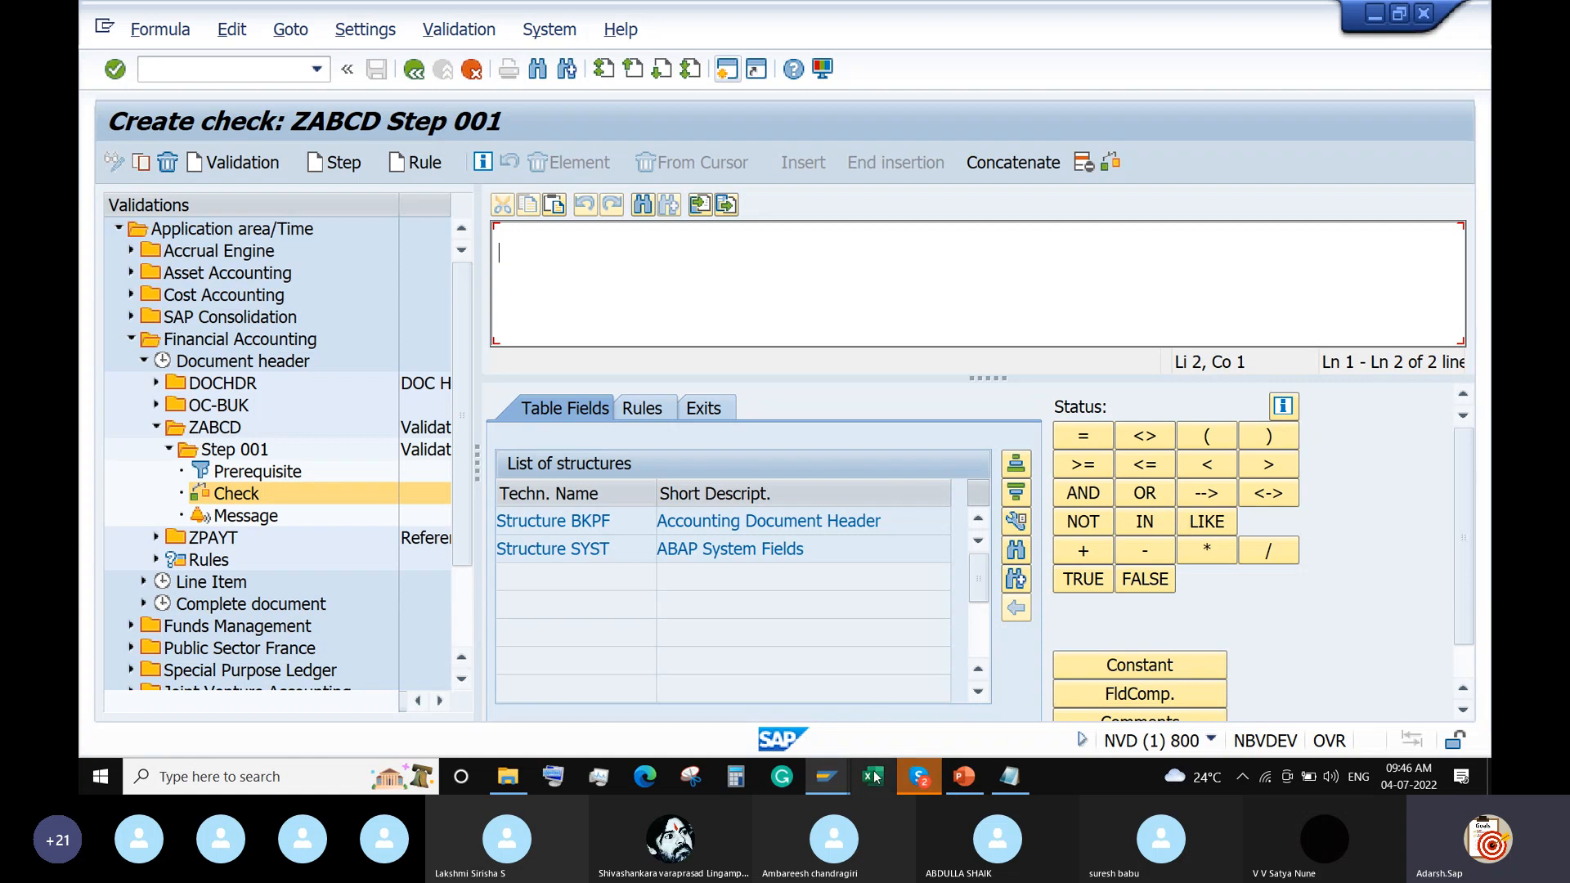
Switch to the Post Document header session and close the Document Type technical information and help windows
mouse_move(832, 776)
left_click(664, 694)
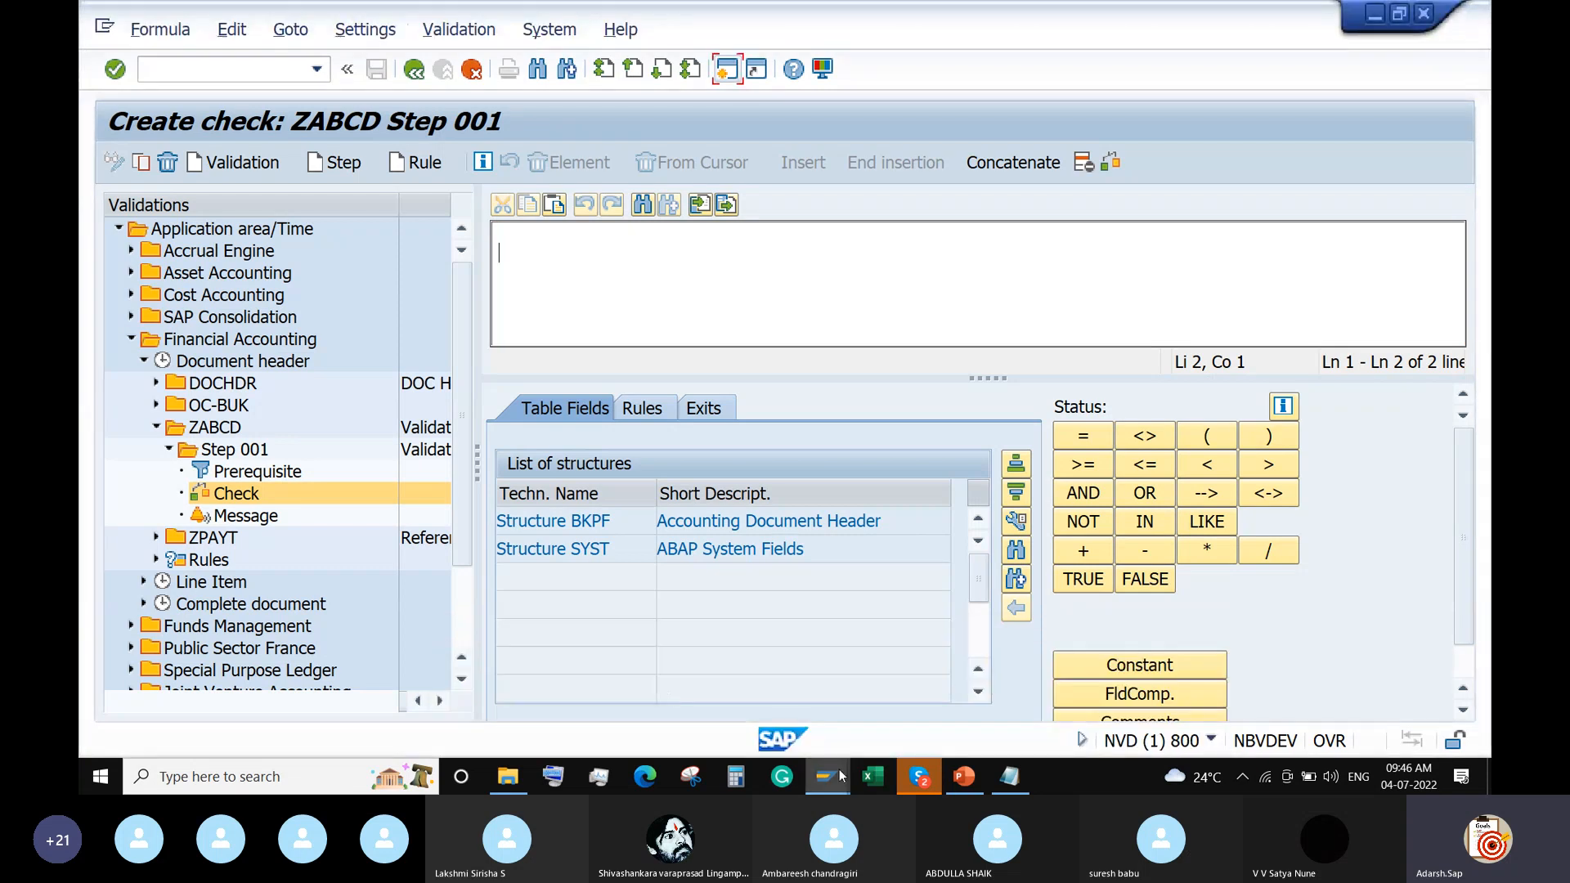
left_click(924, 700)
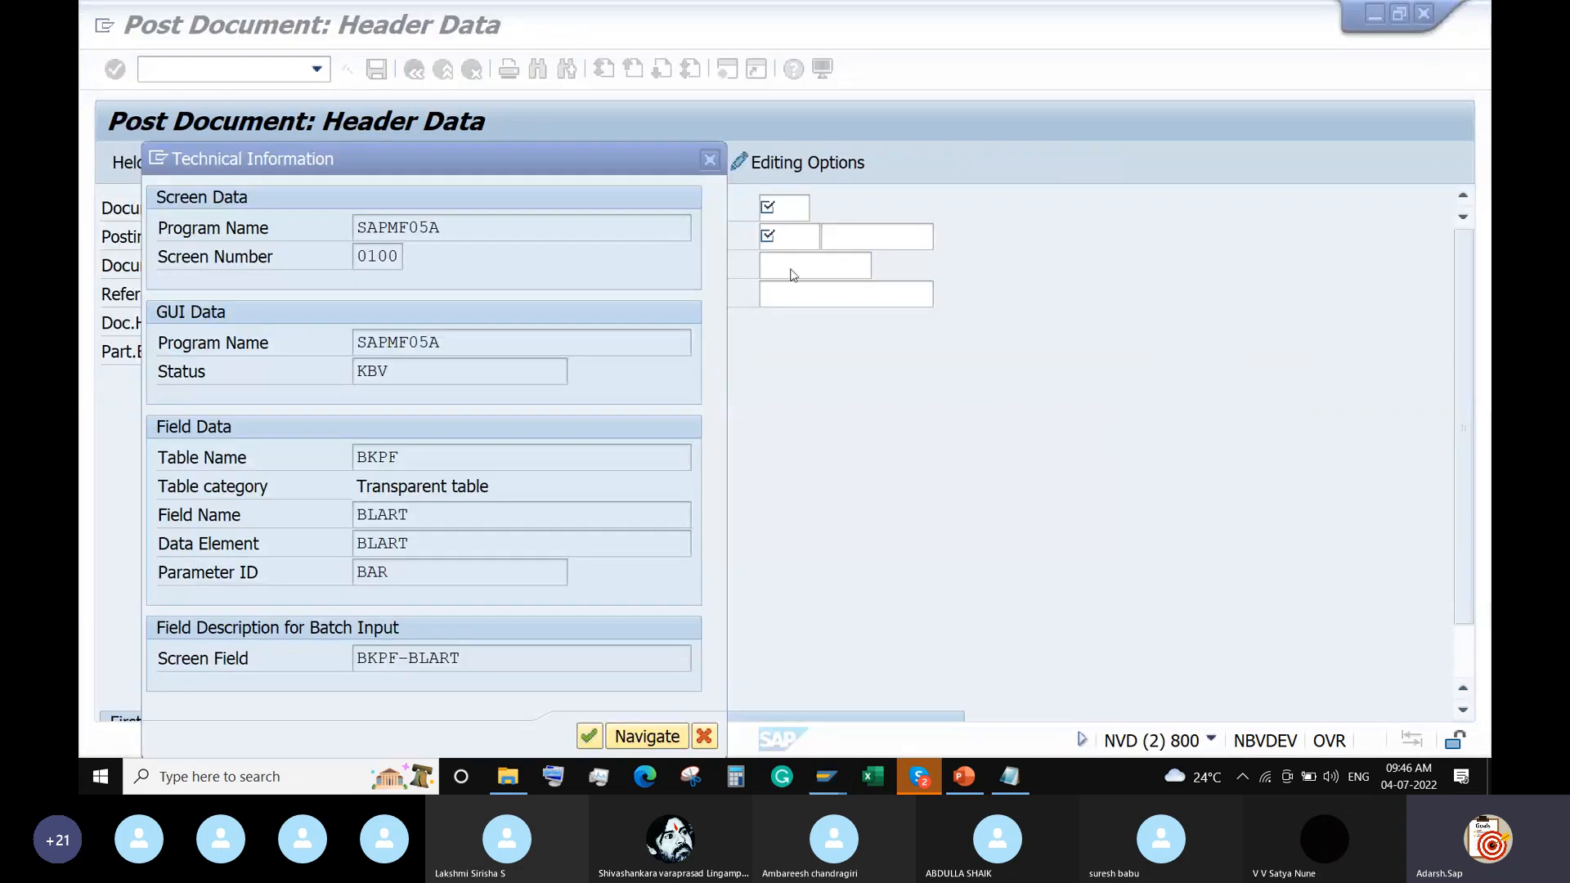
left_click(710, 159)
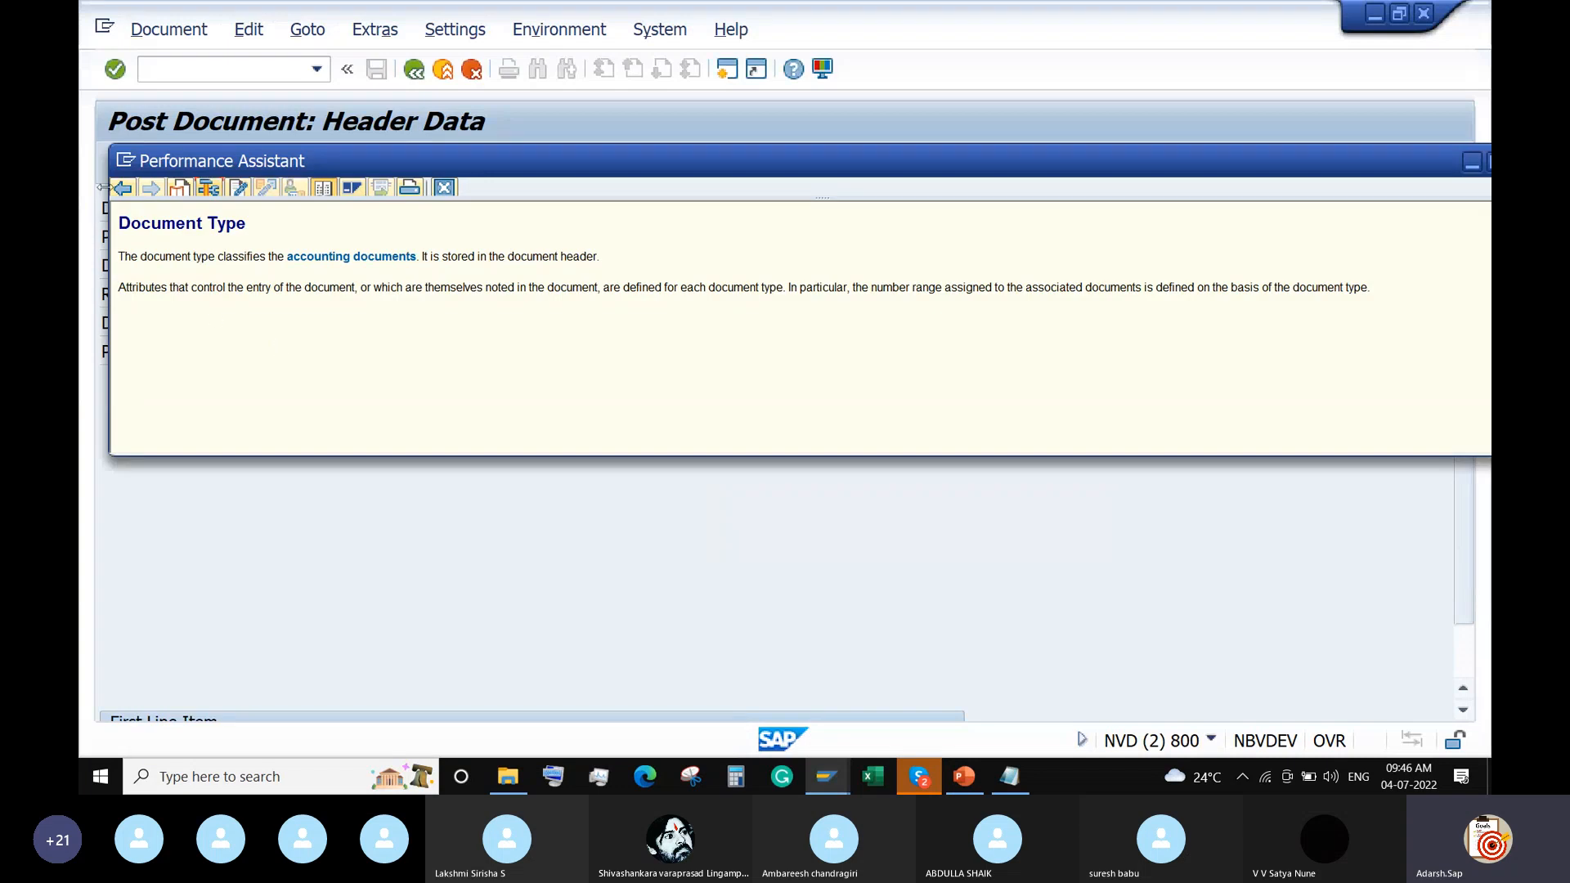
left_click_drag(1432, 154, 1257, 202)
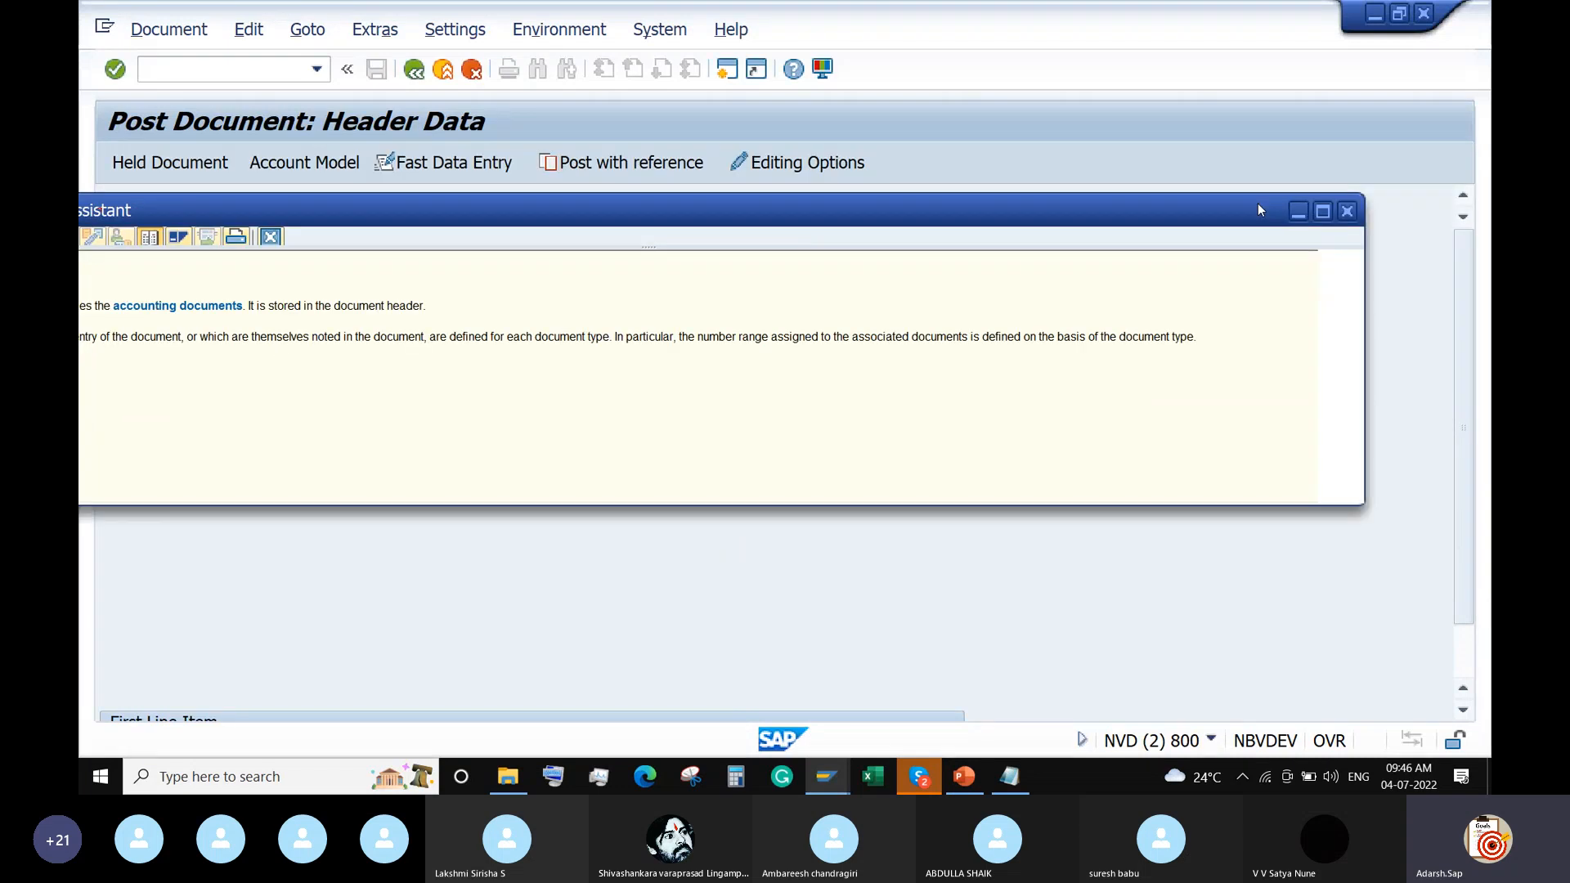
left_click(1343, 215)
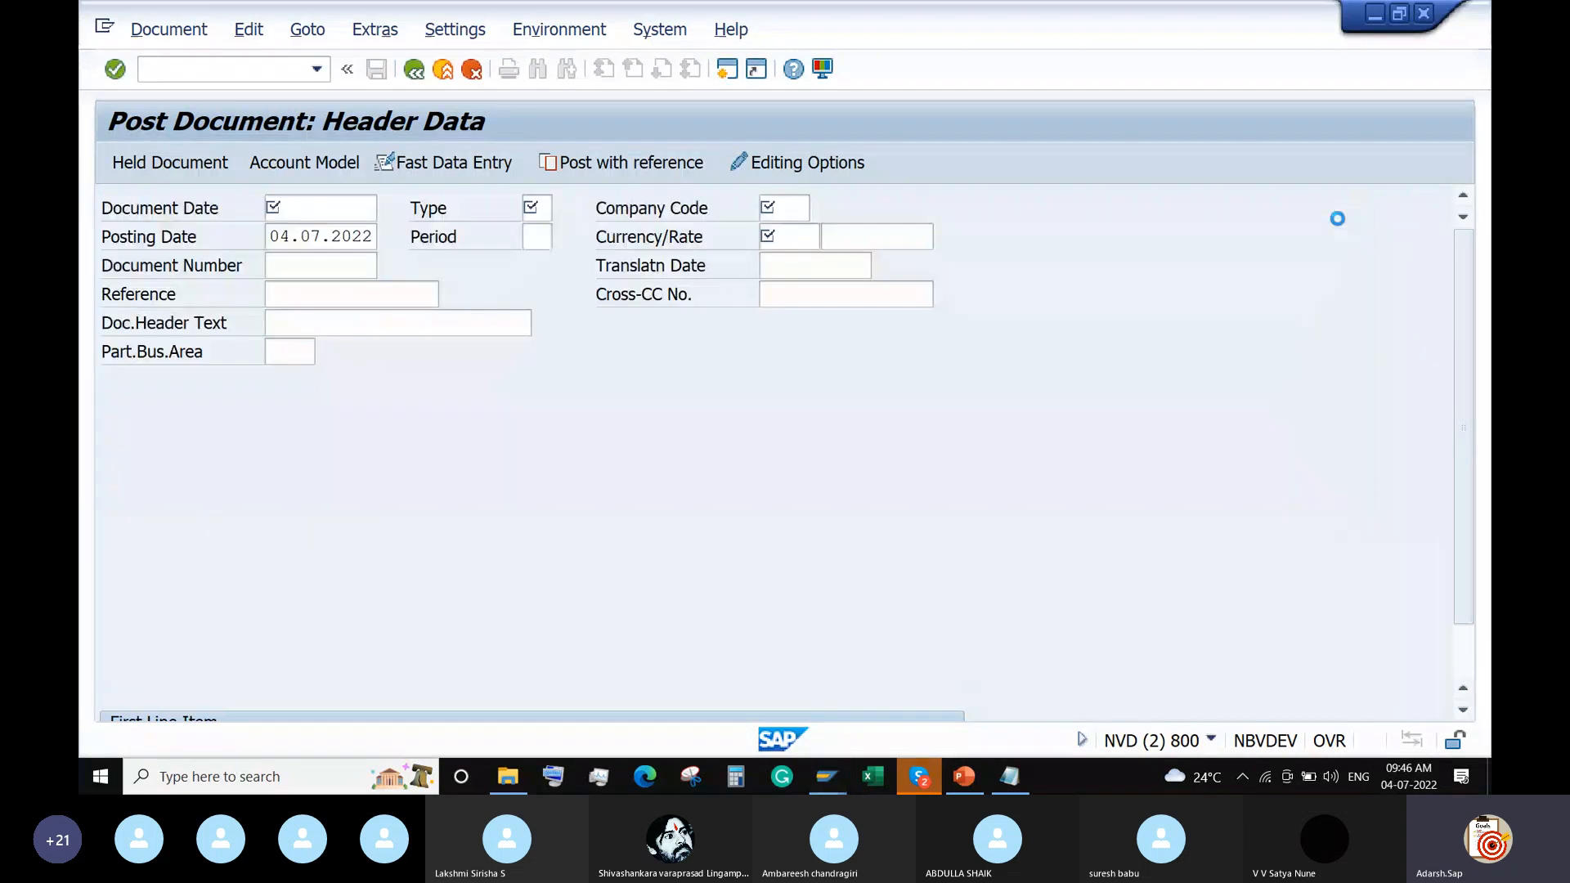
Open the technical information of the Reference field and copy its screen field name BKPF-XBLNR
left_click(327, 290)
right_click(326, 290)
left_click(339, 303)
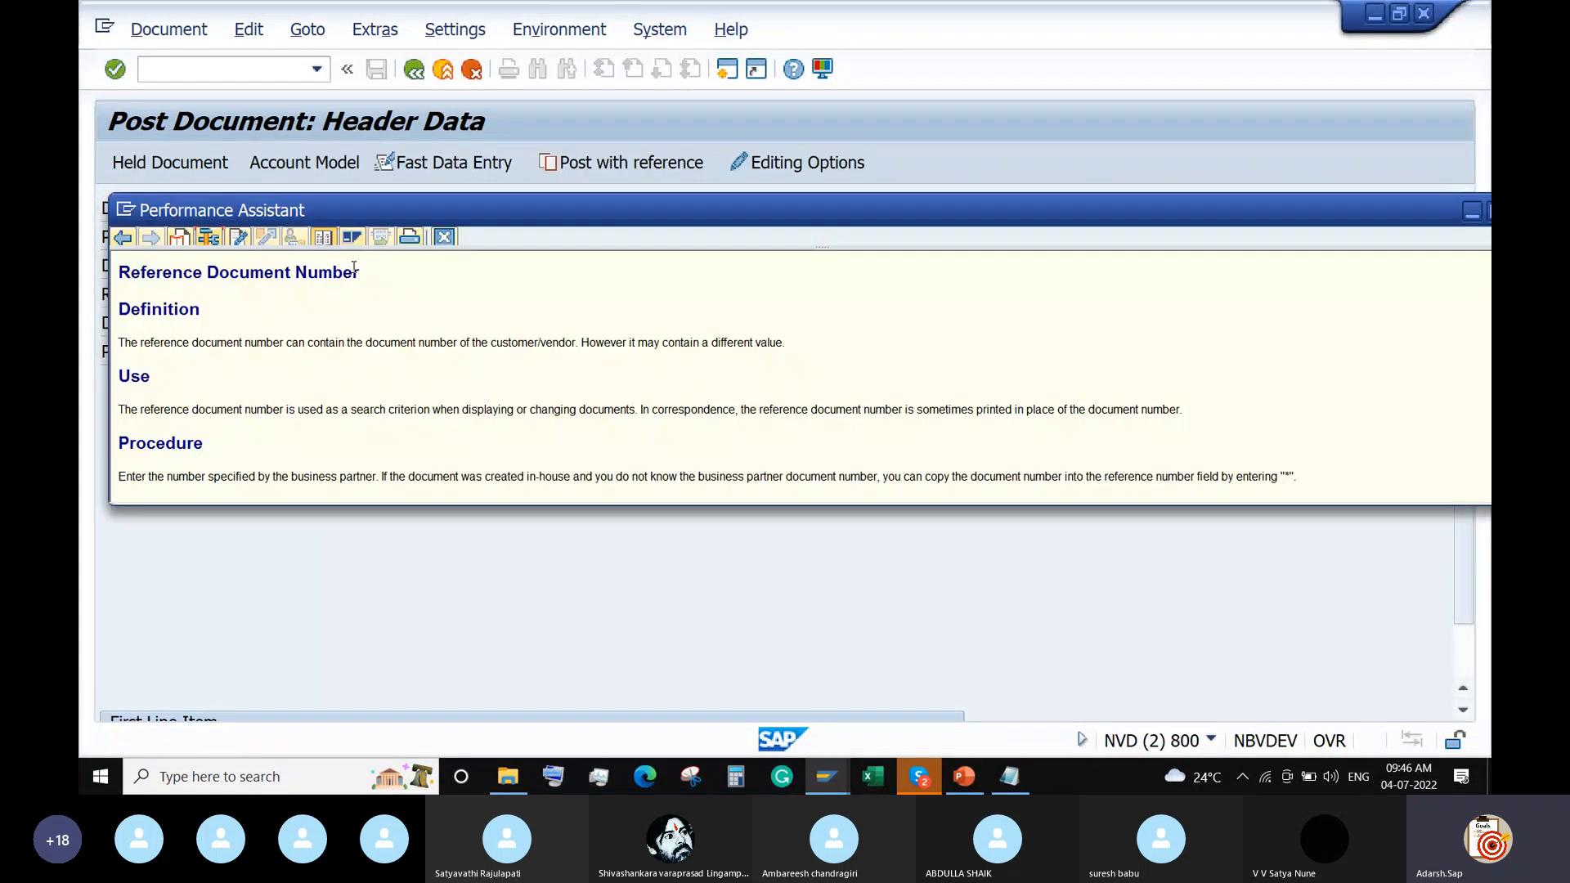
left_click(209, 237)
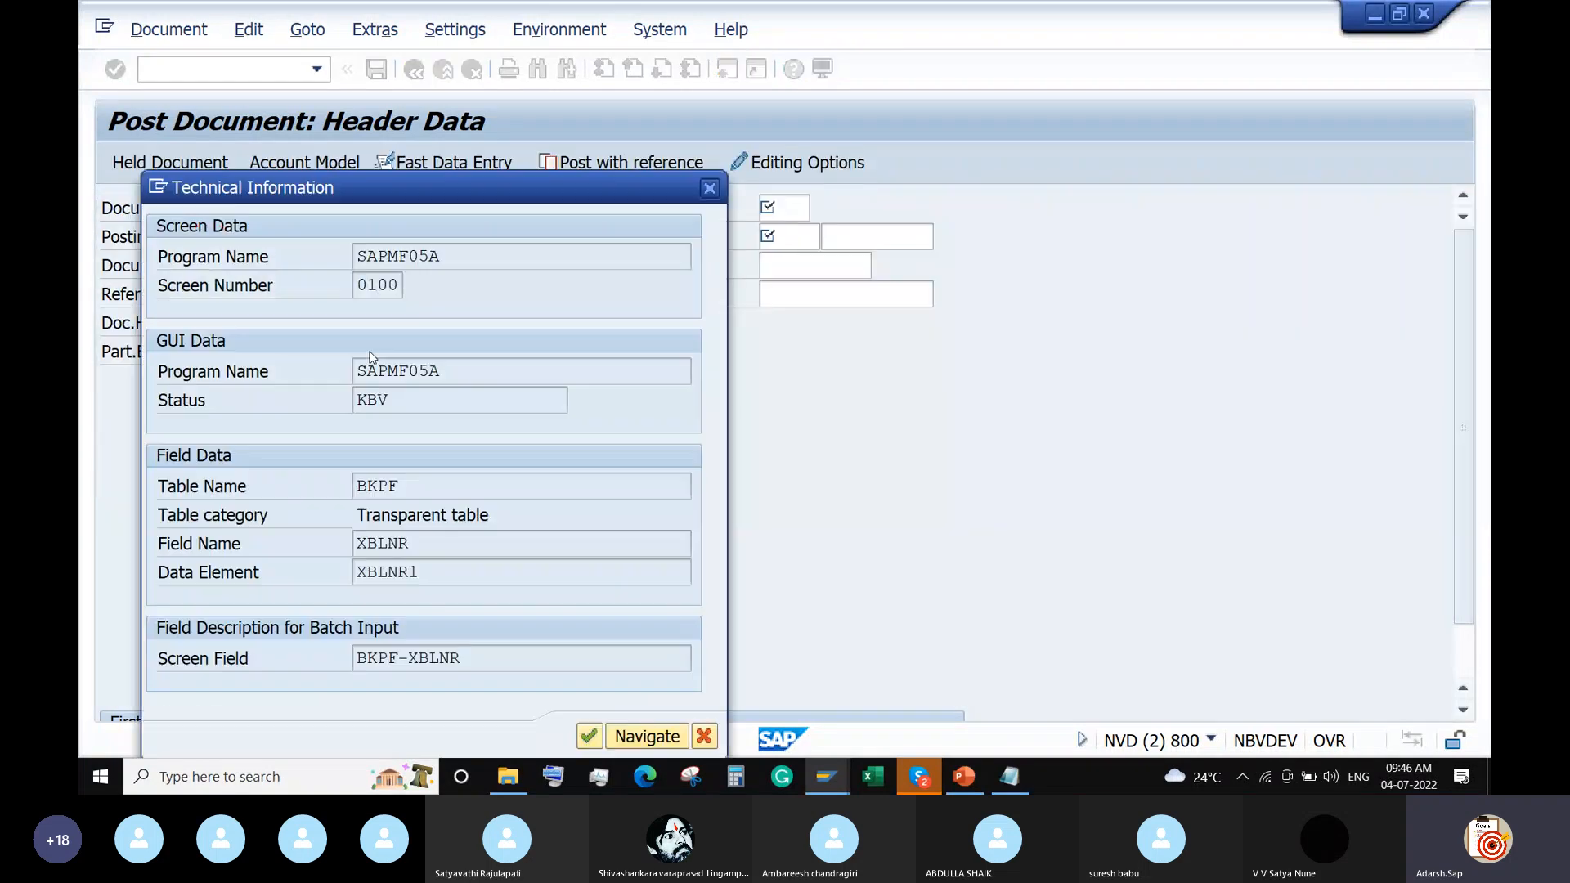
left_click_drag(478, 652, 351, 669)
key("ctrl+c")
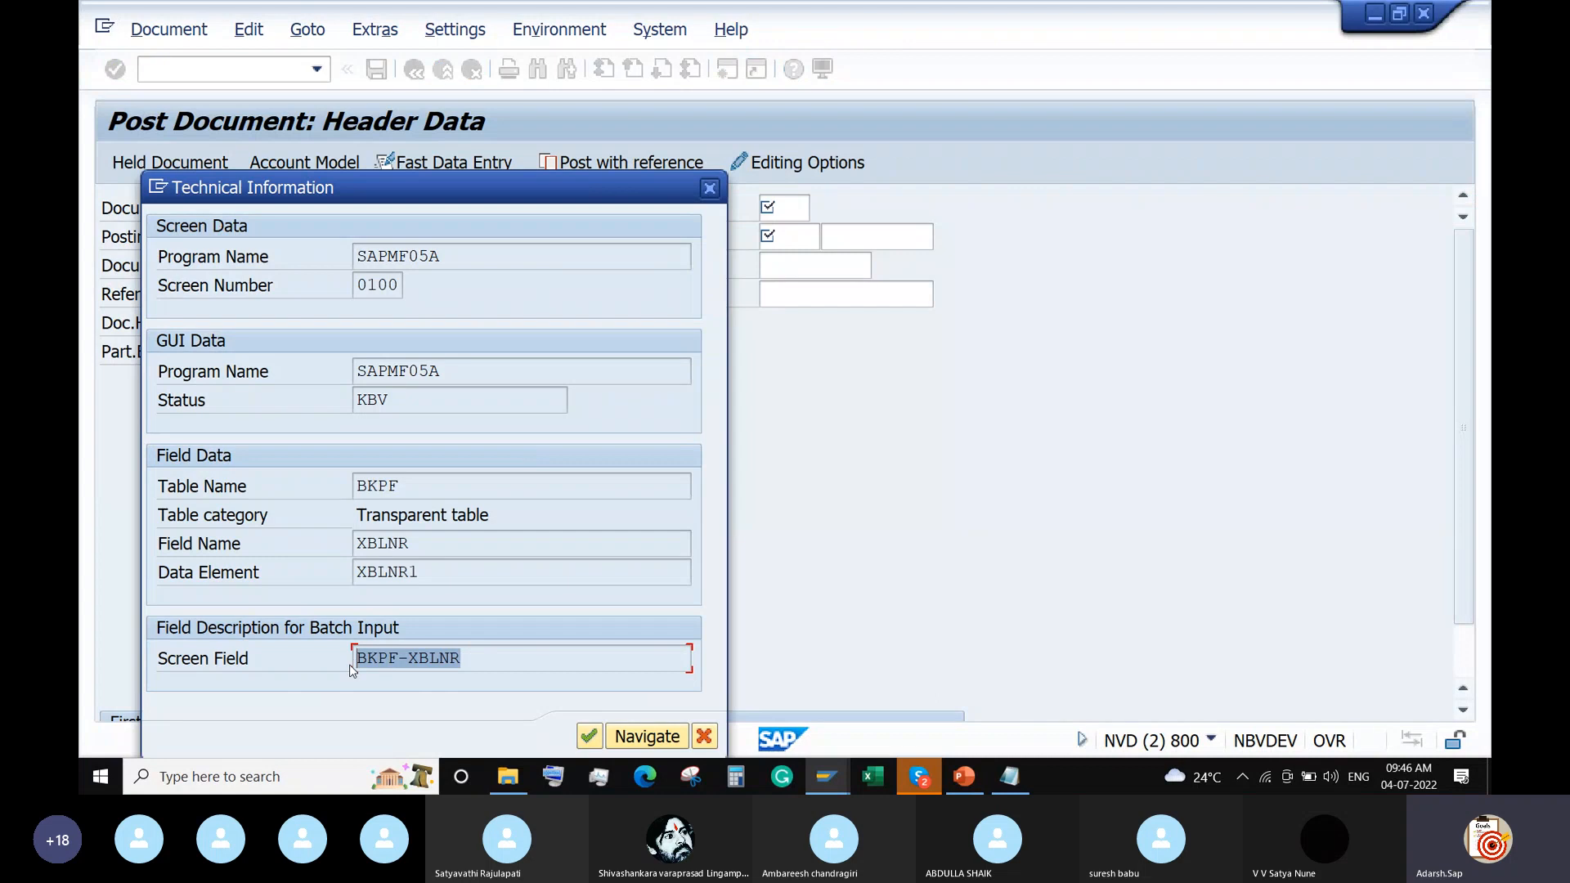
Add the line "Reference Filed: BKPF-XBLNR" below the Company Code line in the Notepad notes
left_click(1011, 776)
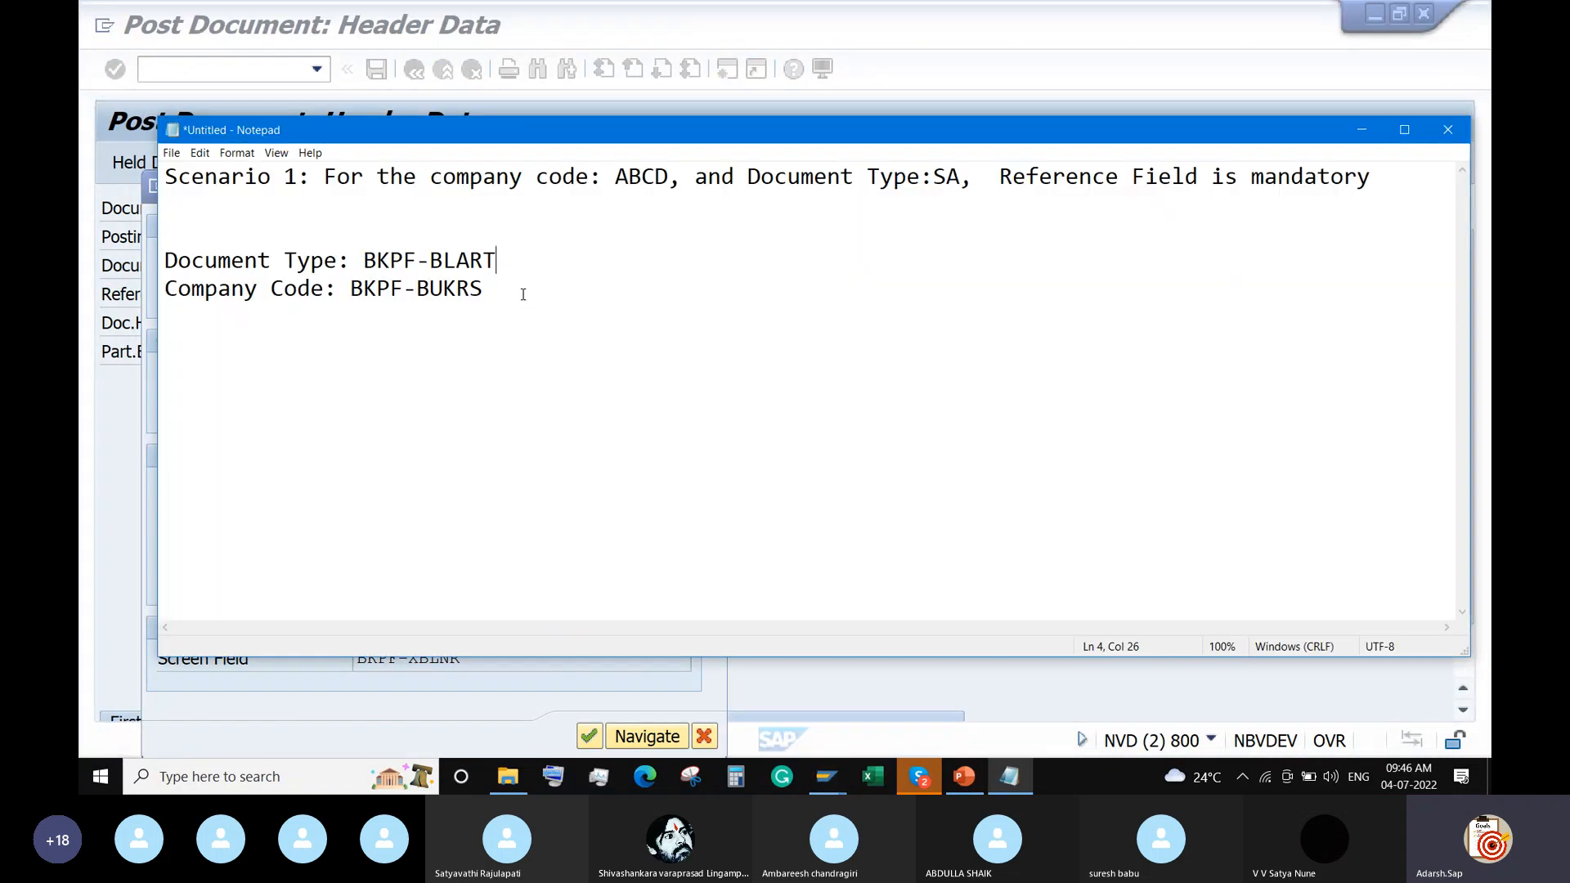
left_click(523, 294)
key("Return")
type("Reference Filed")
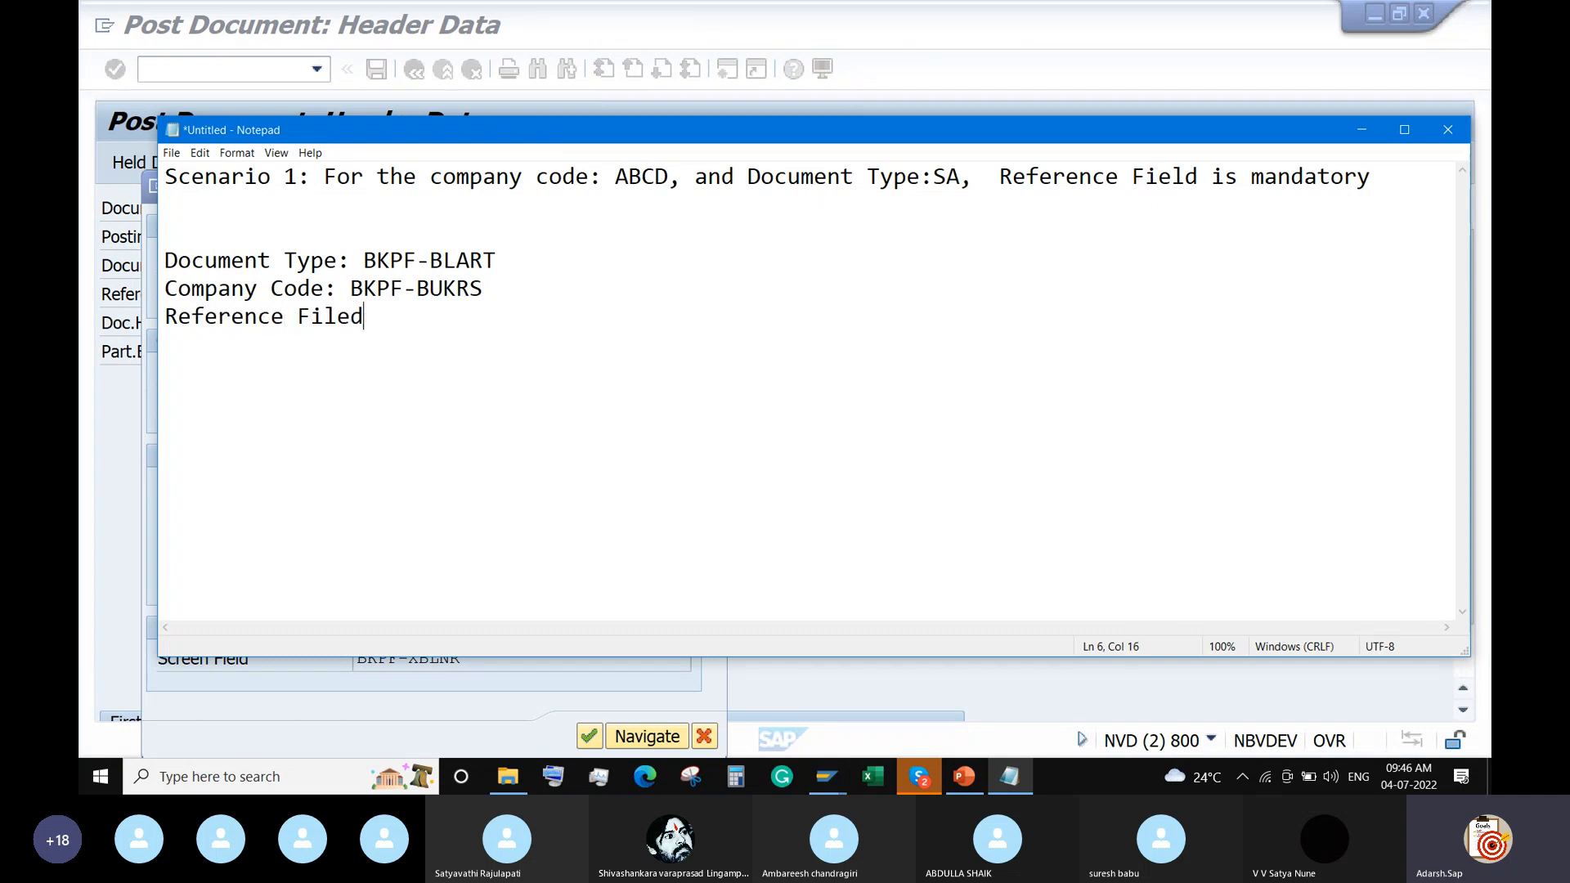
type(": BKPF-XBLNR")
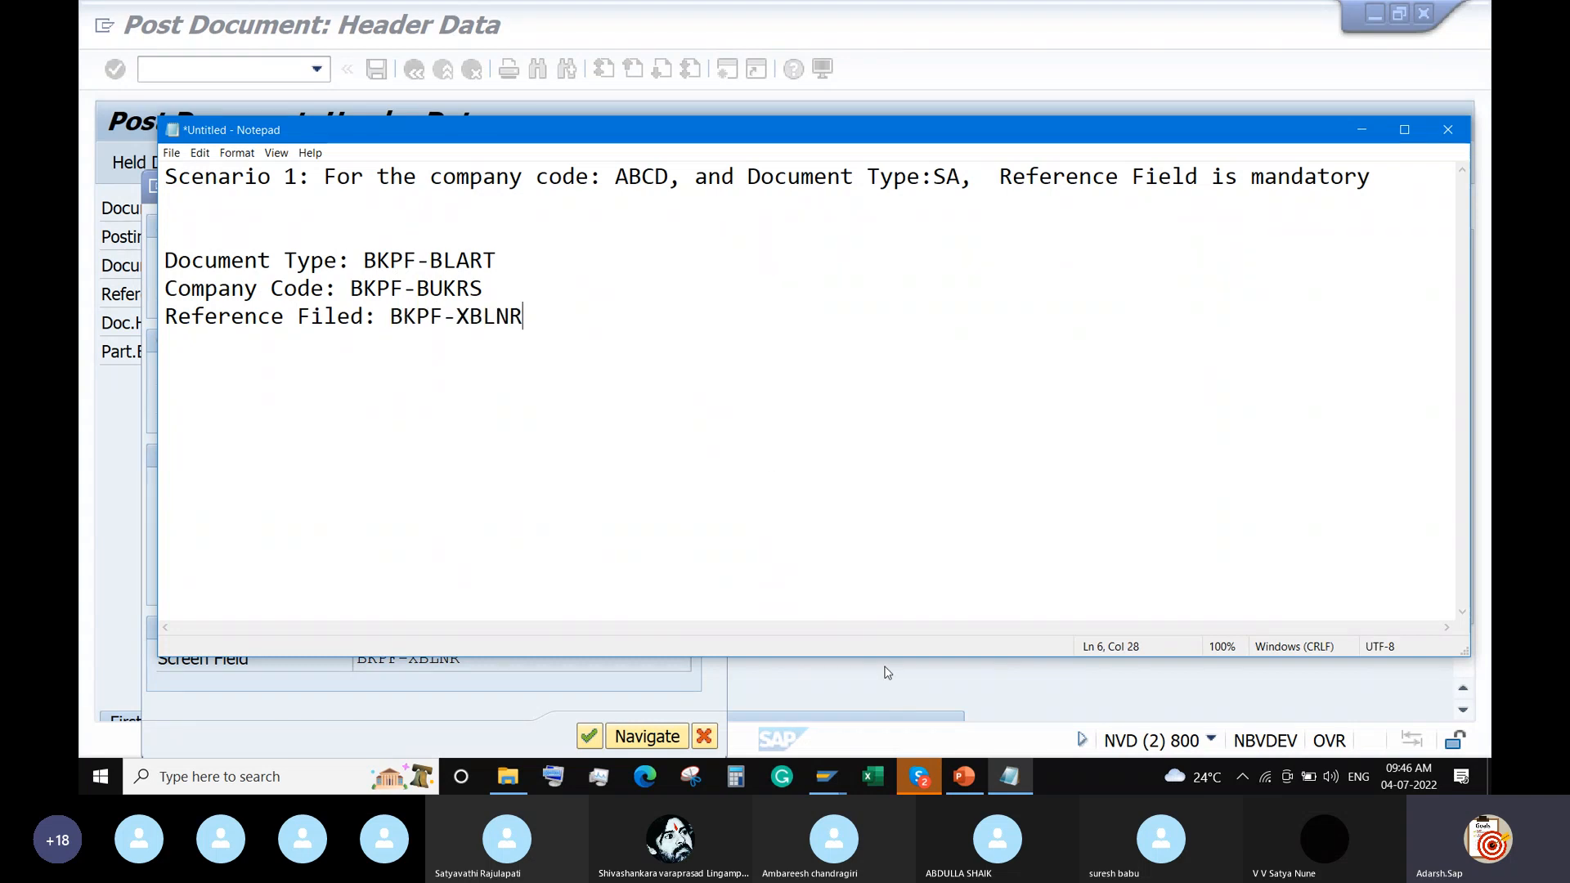
Switch to the Create check session for ZABCD Step 001 and open the field list of structure BKPF
left_click(820, 784)
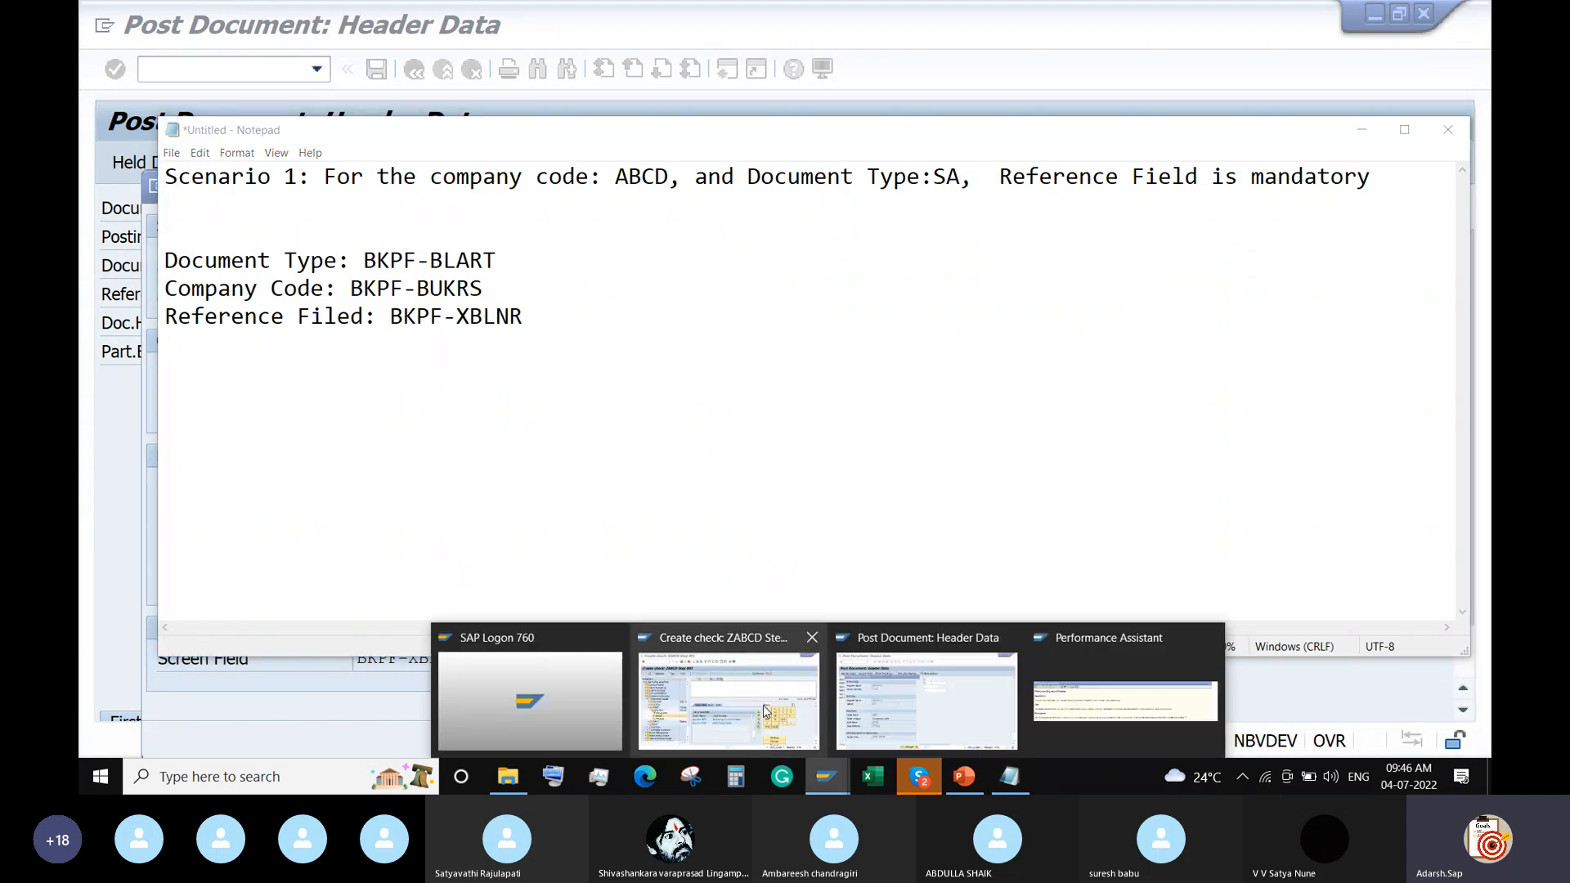
left_click(767, 710)
double_click(590, 521)
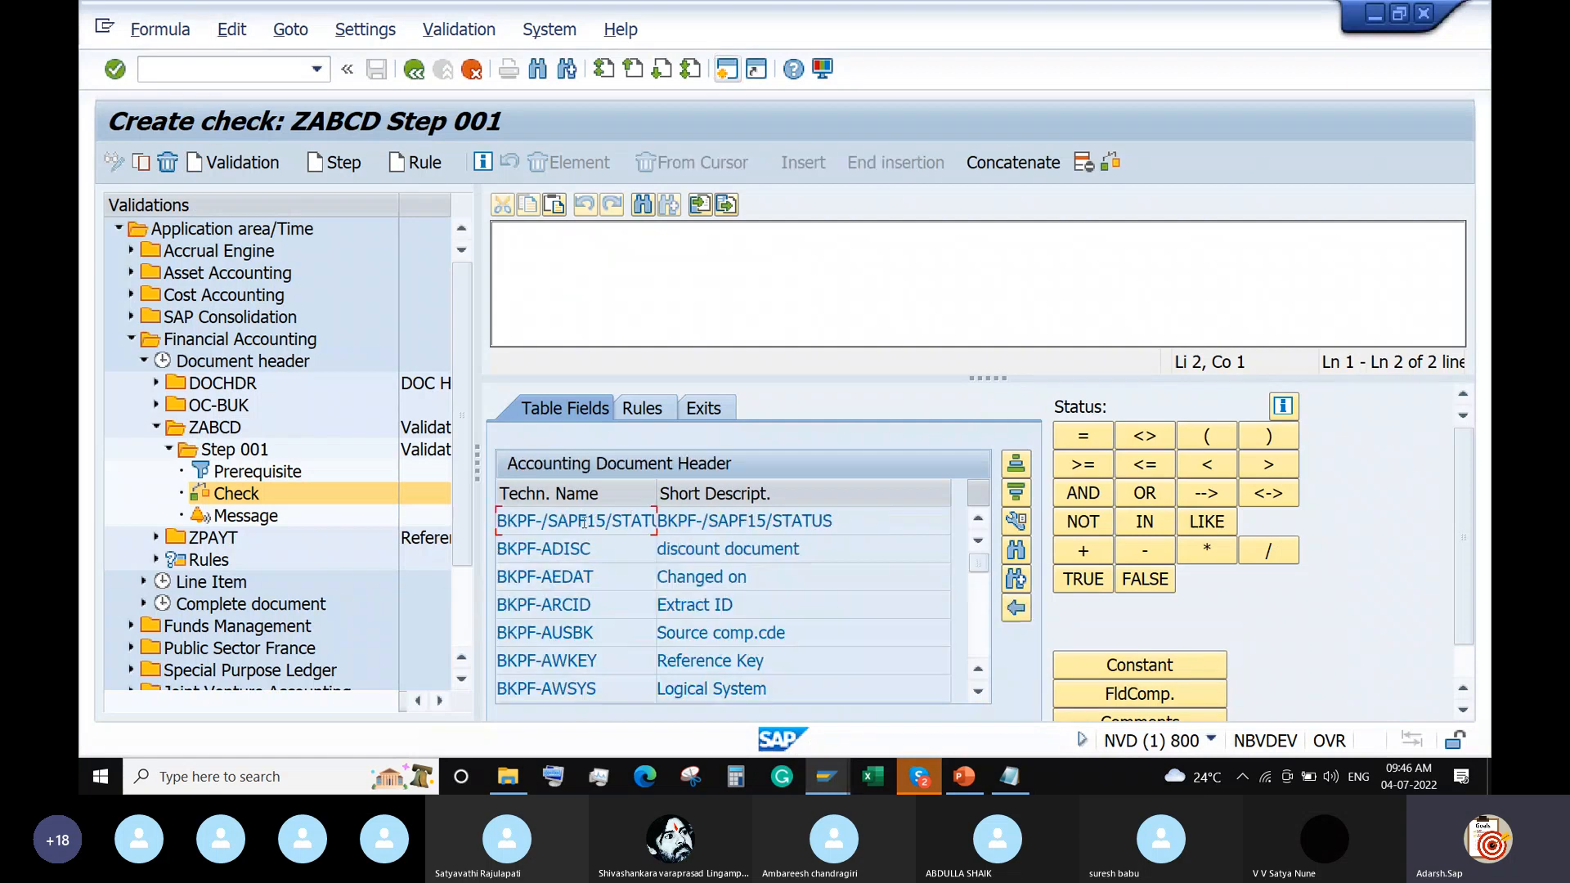
Find the field BKPF-XBLNR in the Accounting Document Header list and insert it into the check formula
left_click(1016, 550)
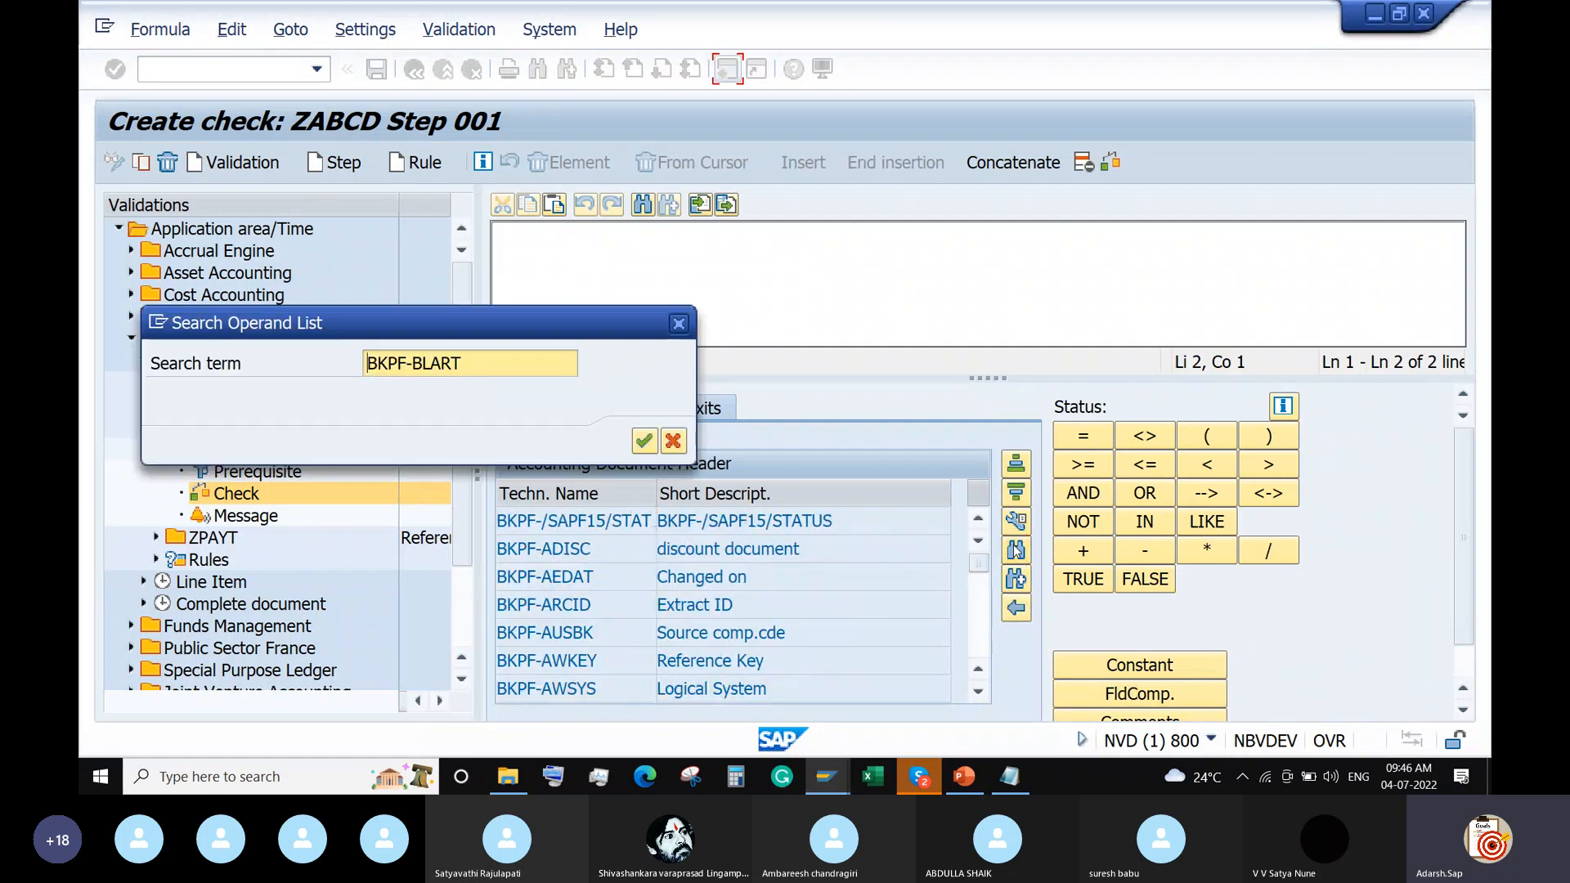
key("ctrl+a")
key("ctrl+v")
key("Return")
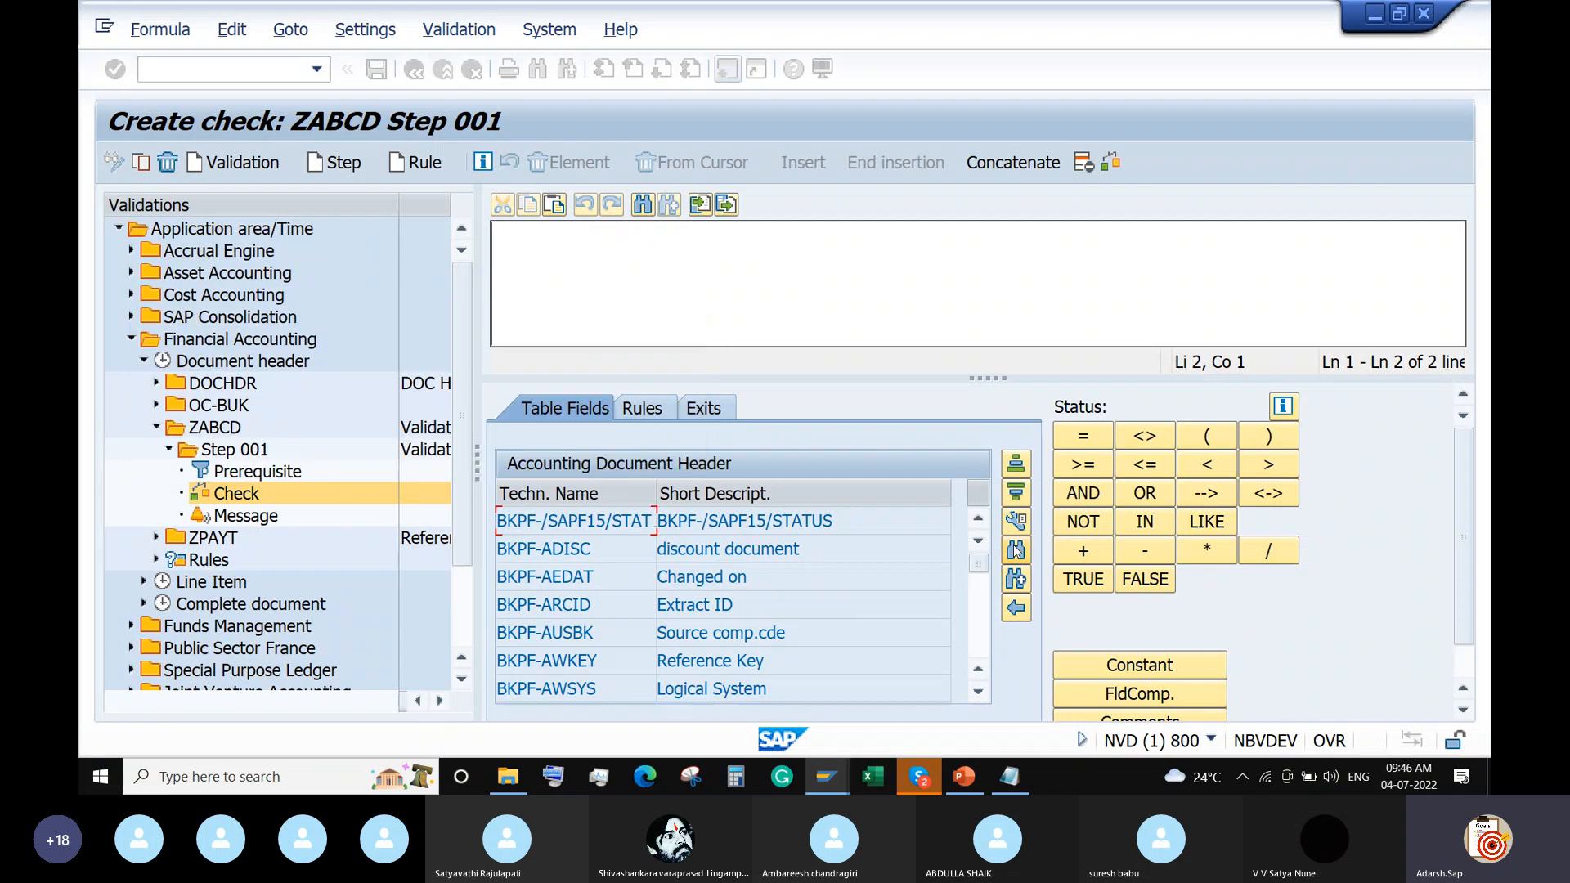
double_click(586, 523)
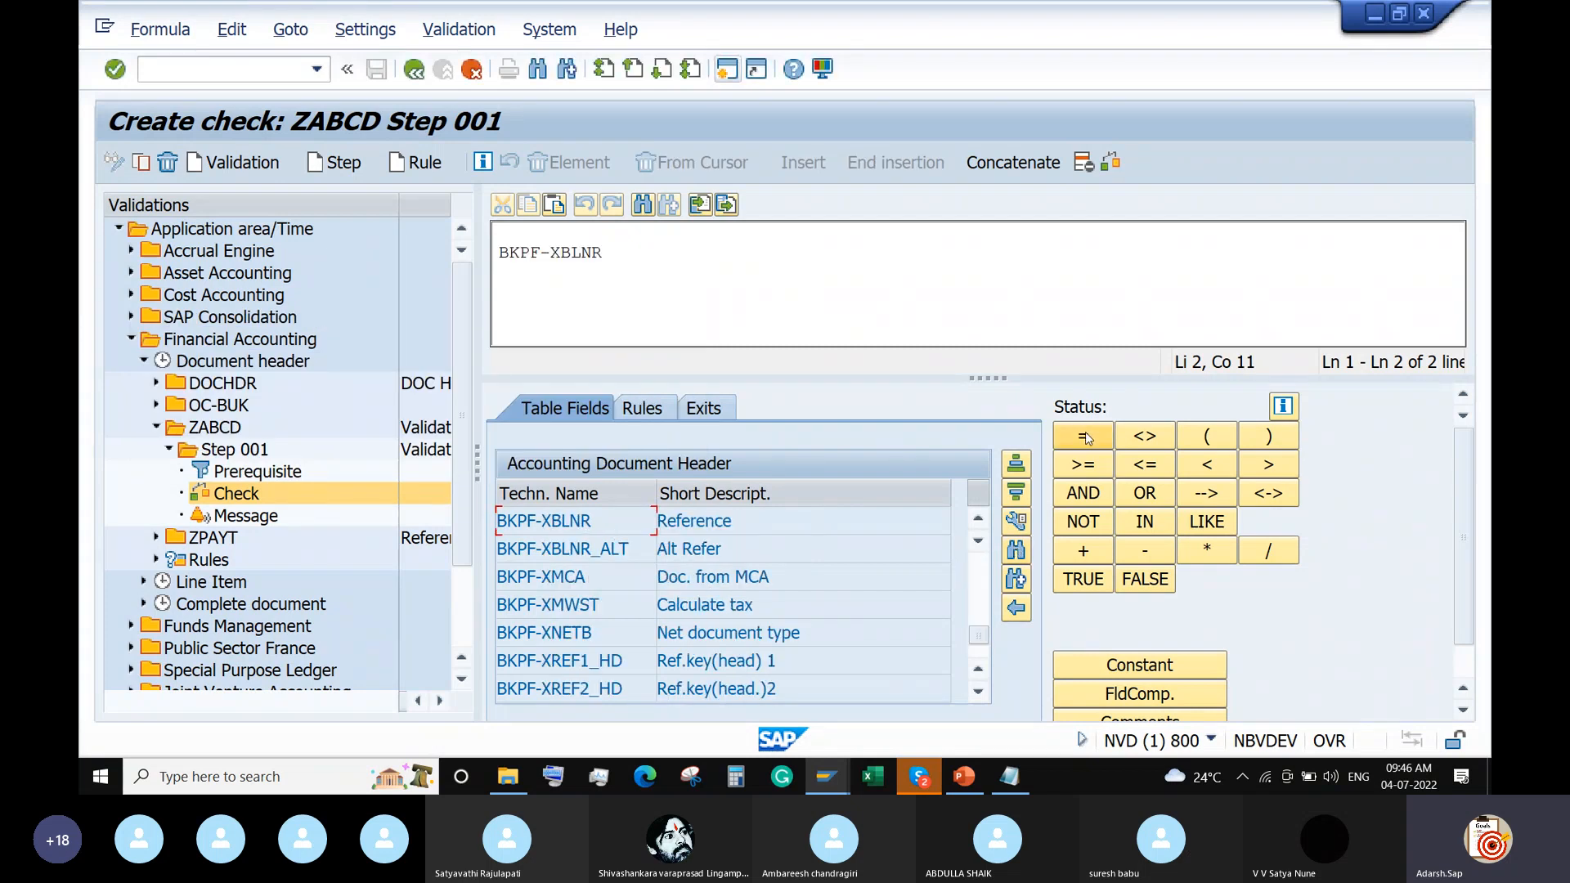
Complete the check formula as BKPF-XBLNR <> '' using the not-equal operator and an empty constant
left_click(1145, 436)
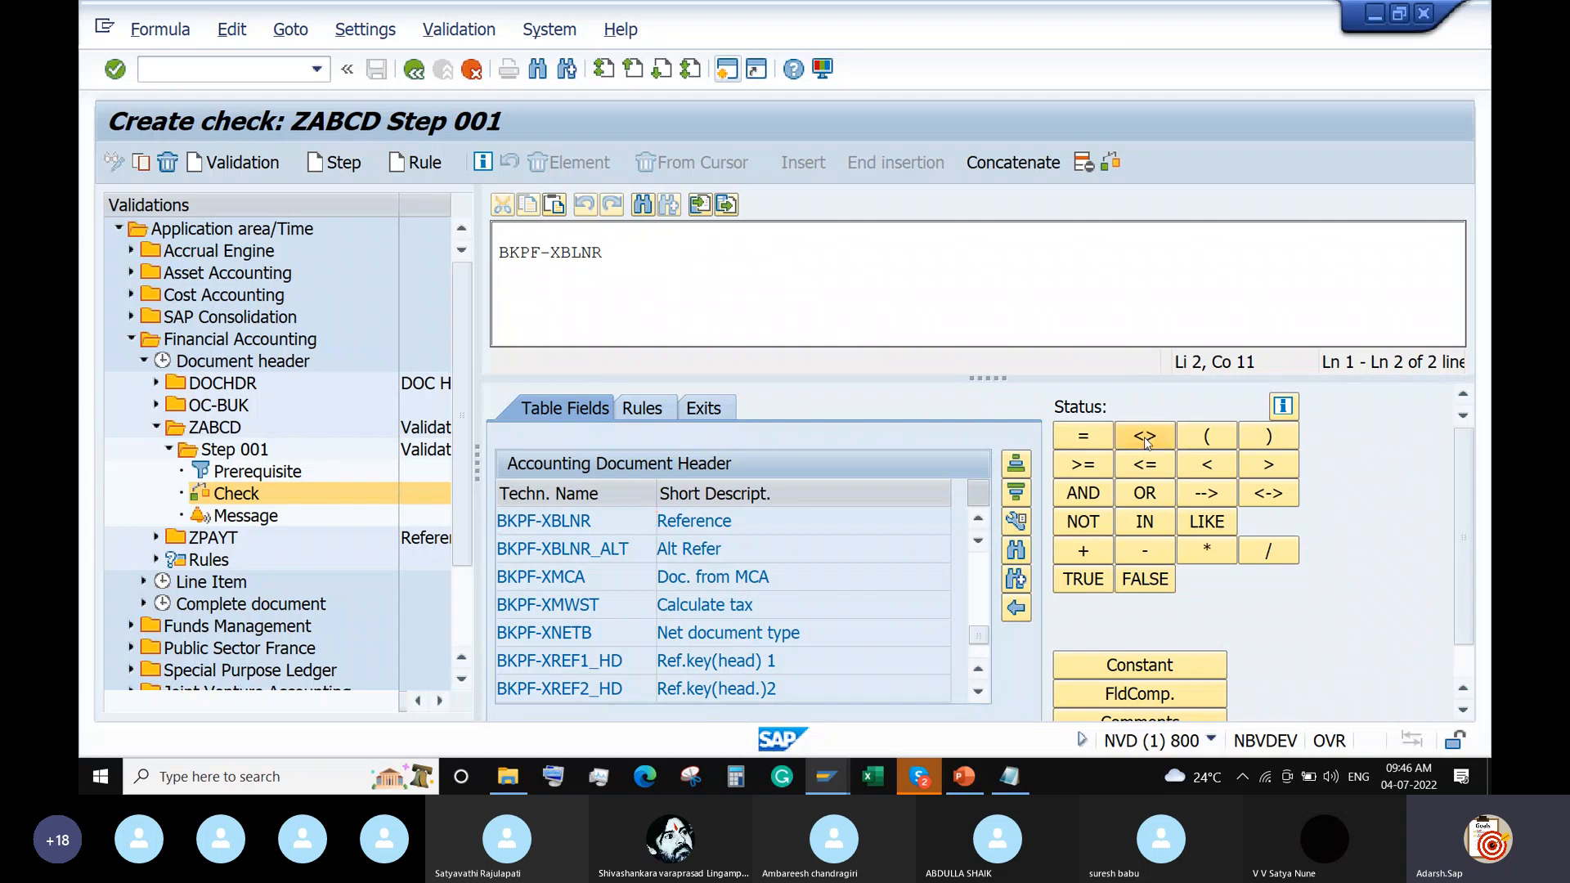
left_click(1139, 664)
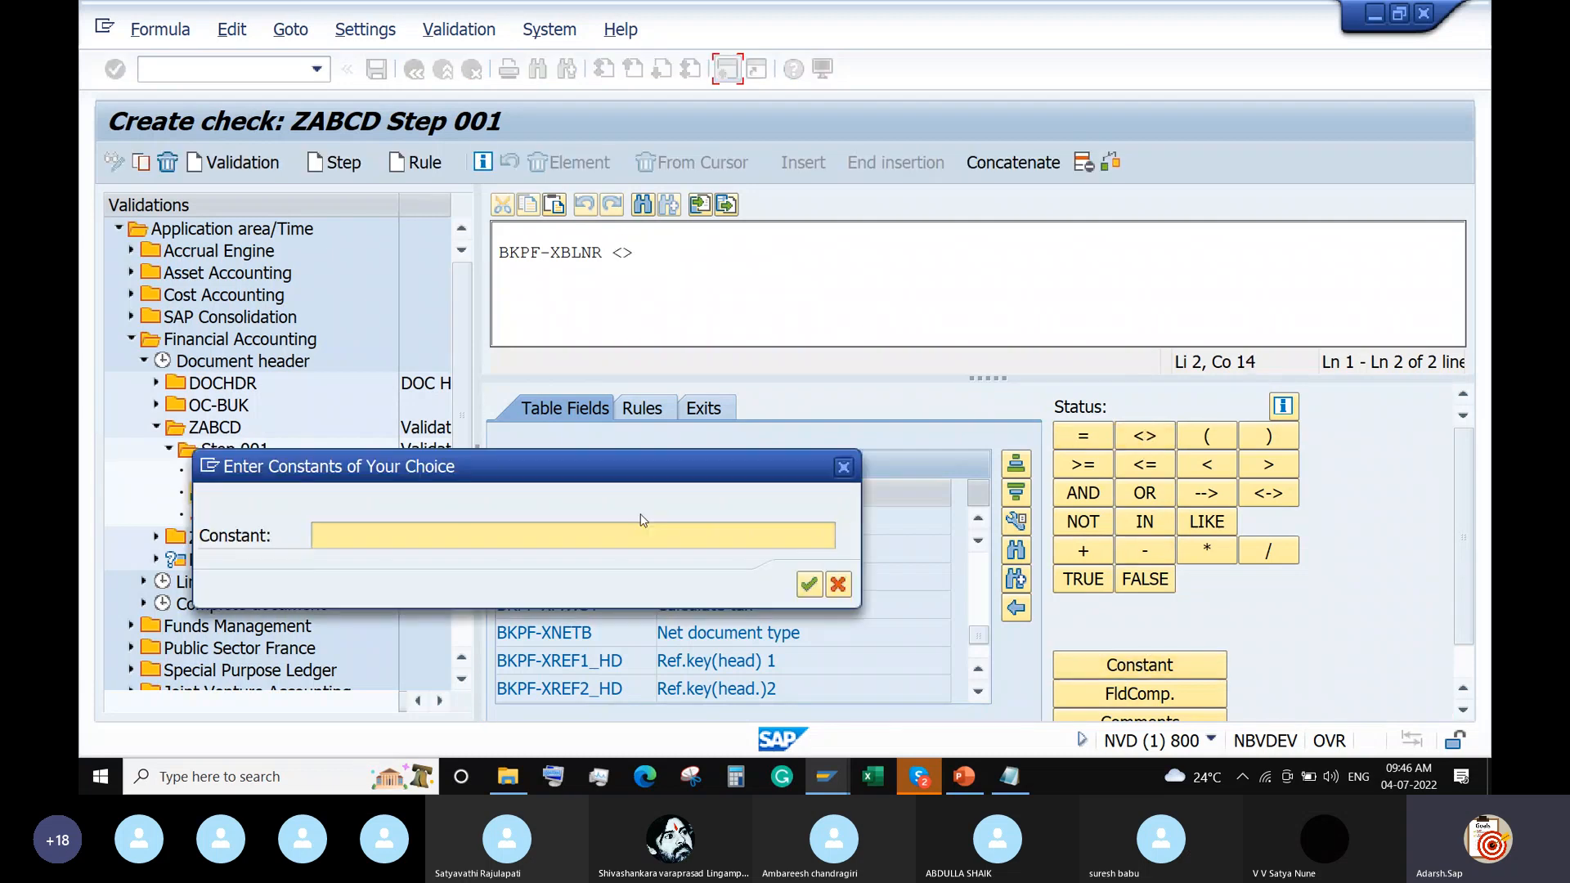
left_click(809, 583)
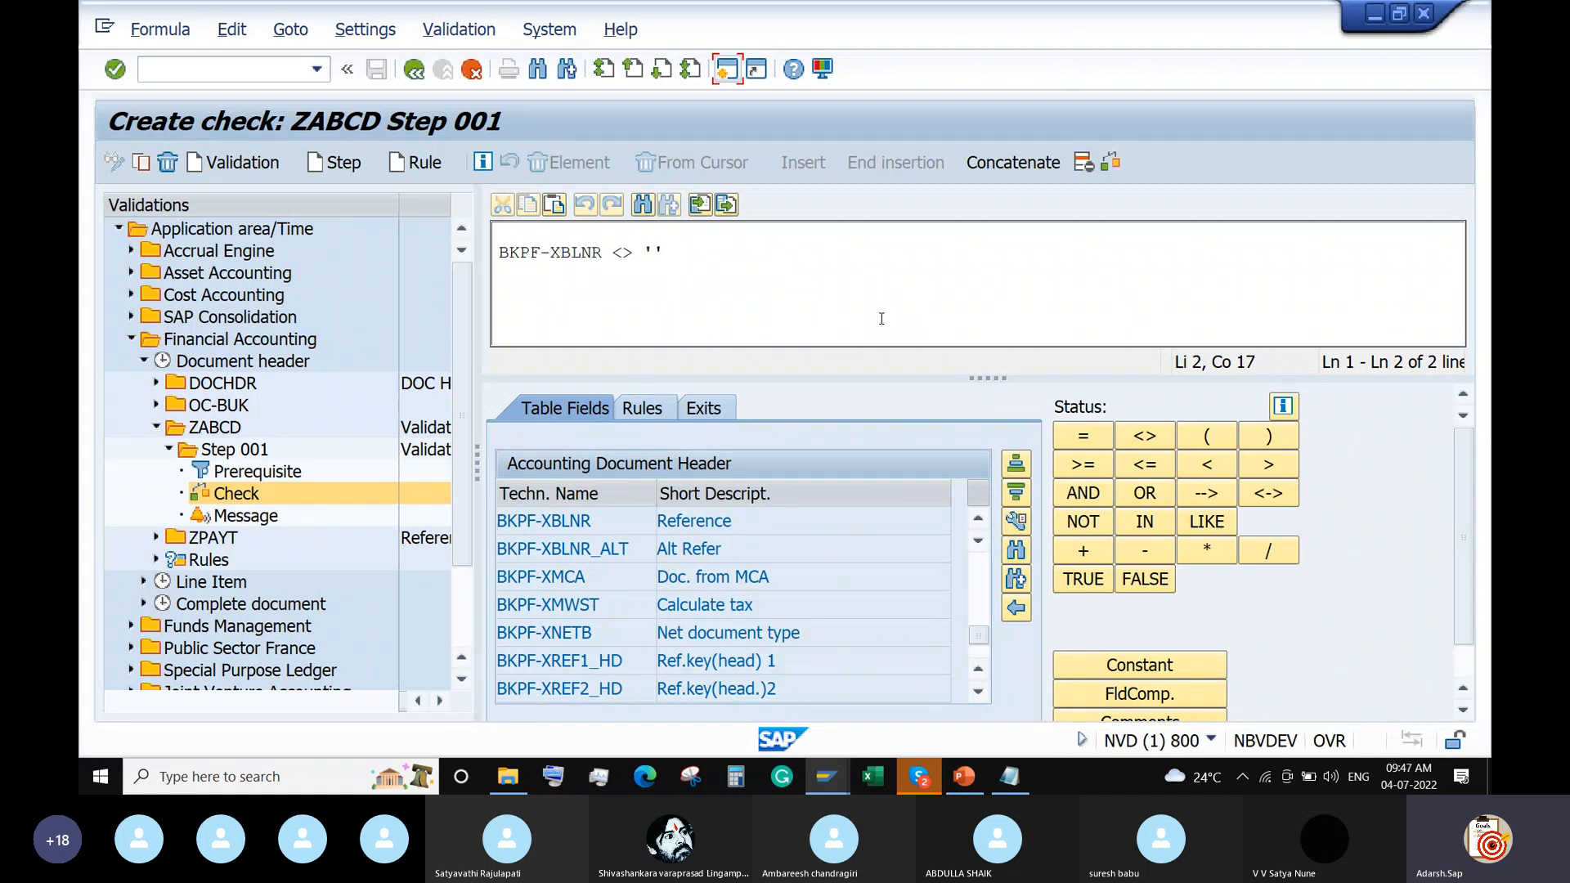
Open the message definition of ZABCD Step 001 and go to the maintenance of message class Z1
left_click(235, 516)
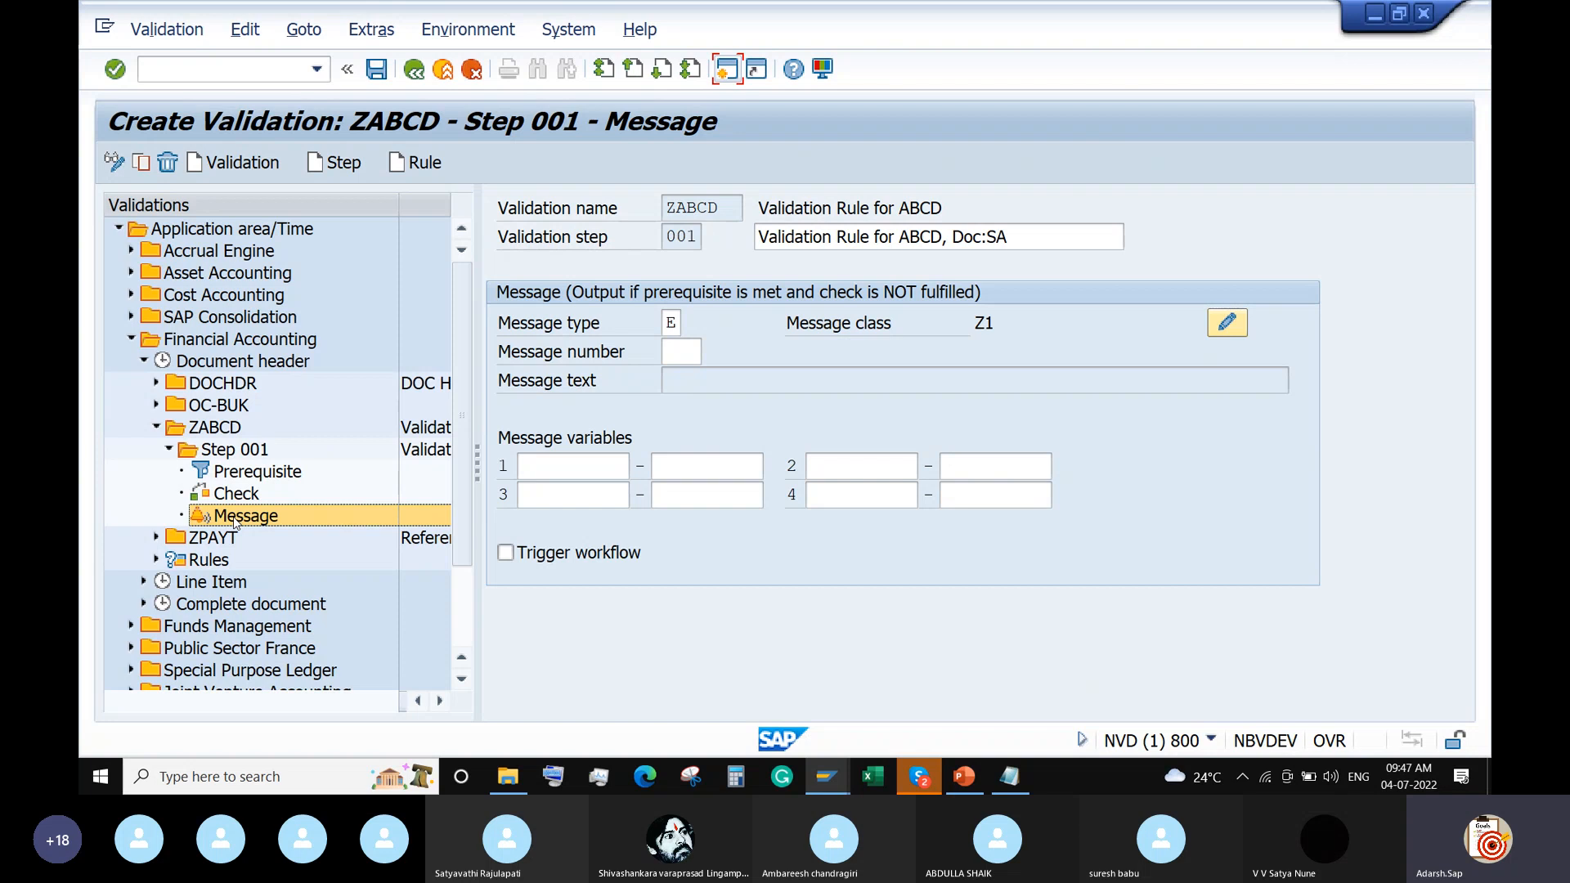
left_click(682, 329)
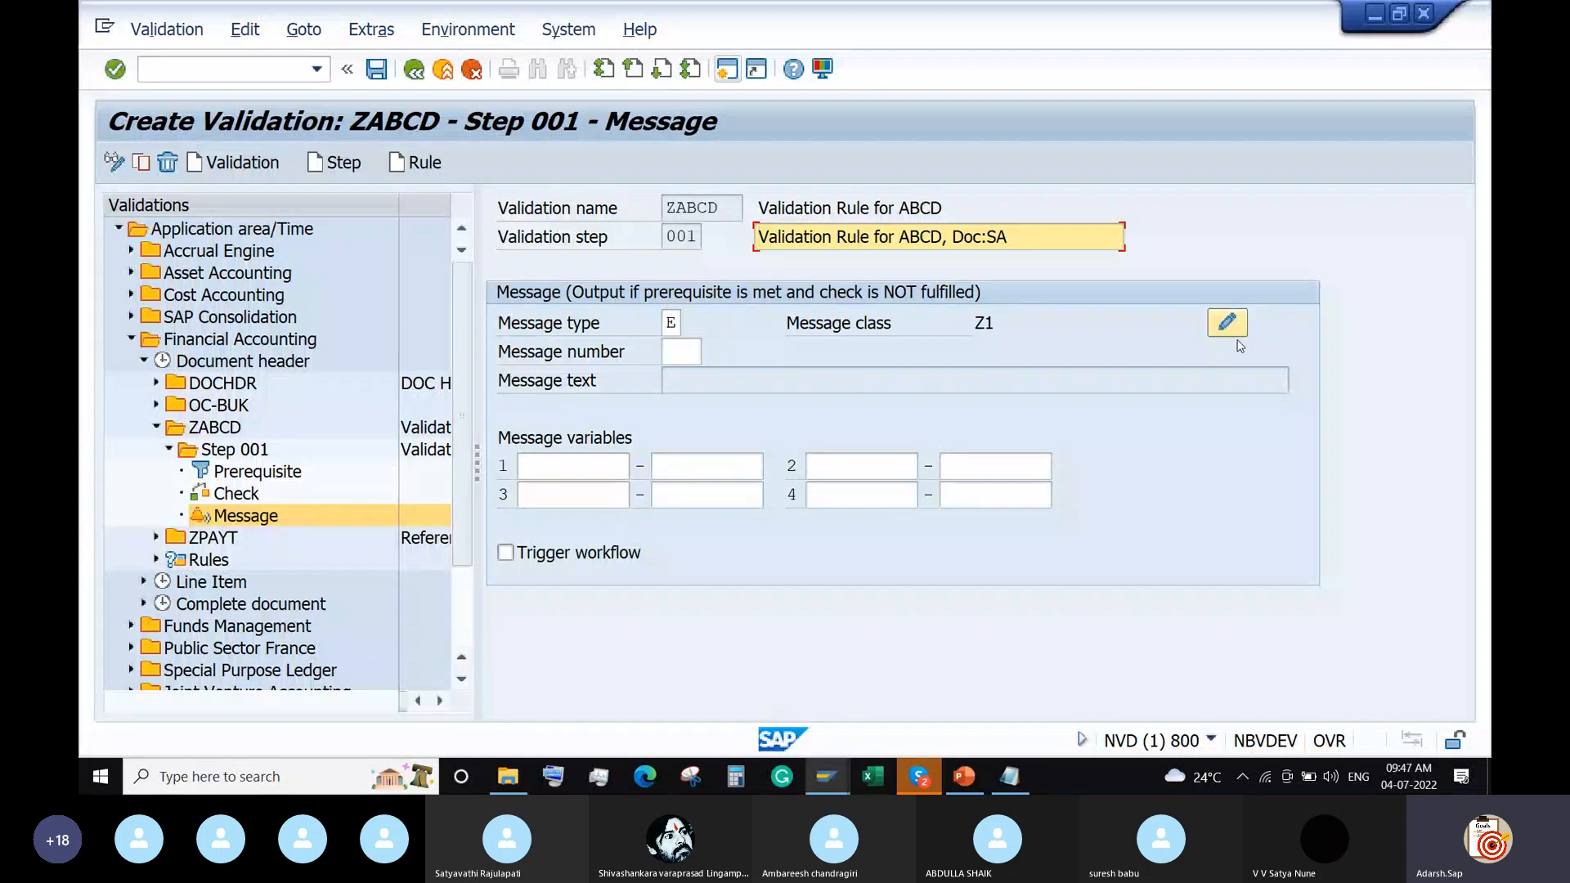
left_click(1230, 325)
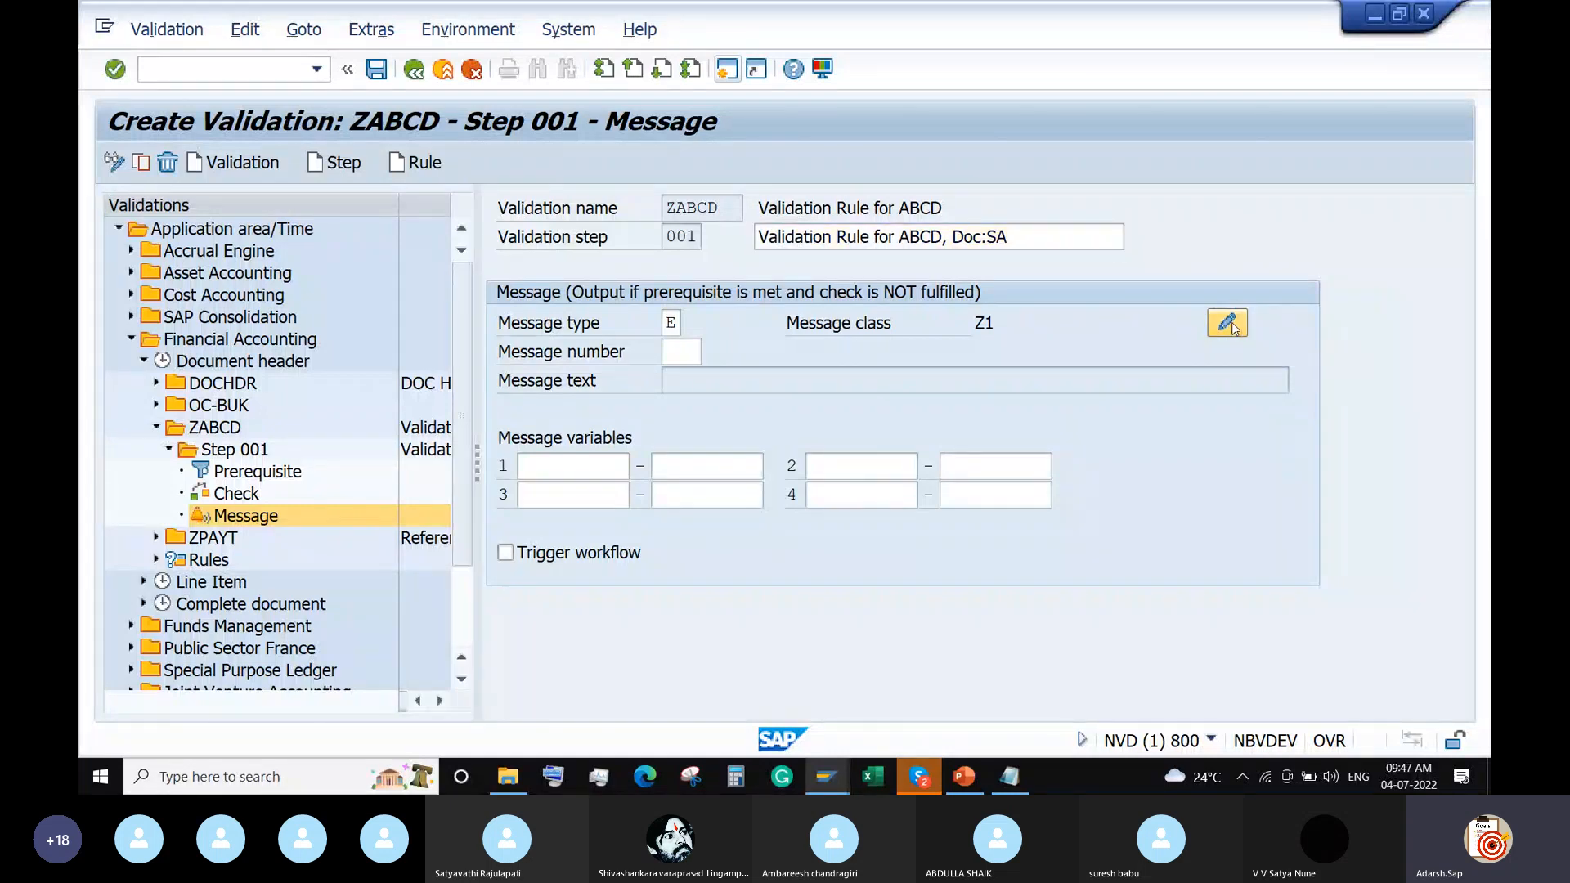
Open the empty message 032 of class Z1 for editing, choosing maintenance in the original language
scroll(570, 485, "down", 1)
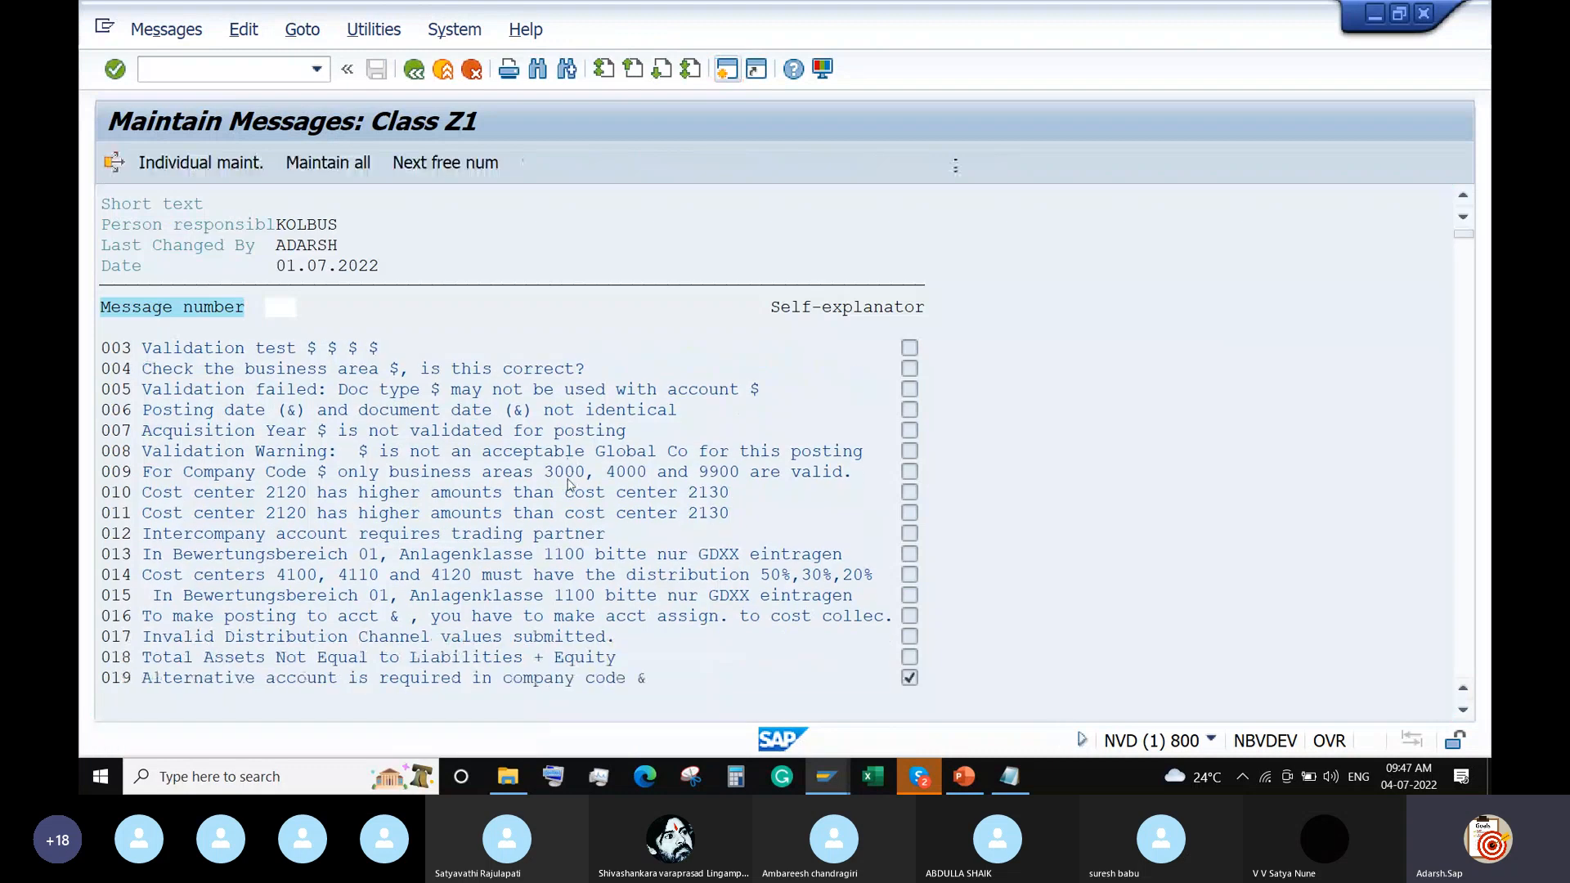
scroll(570, 484, "down", 5)
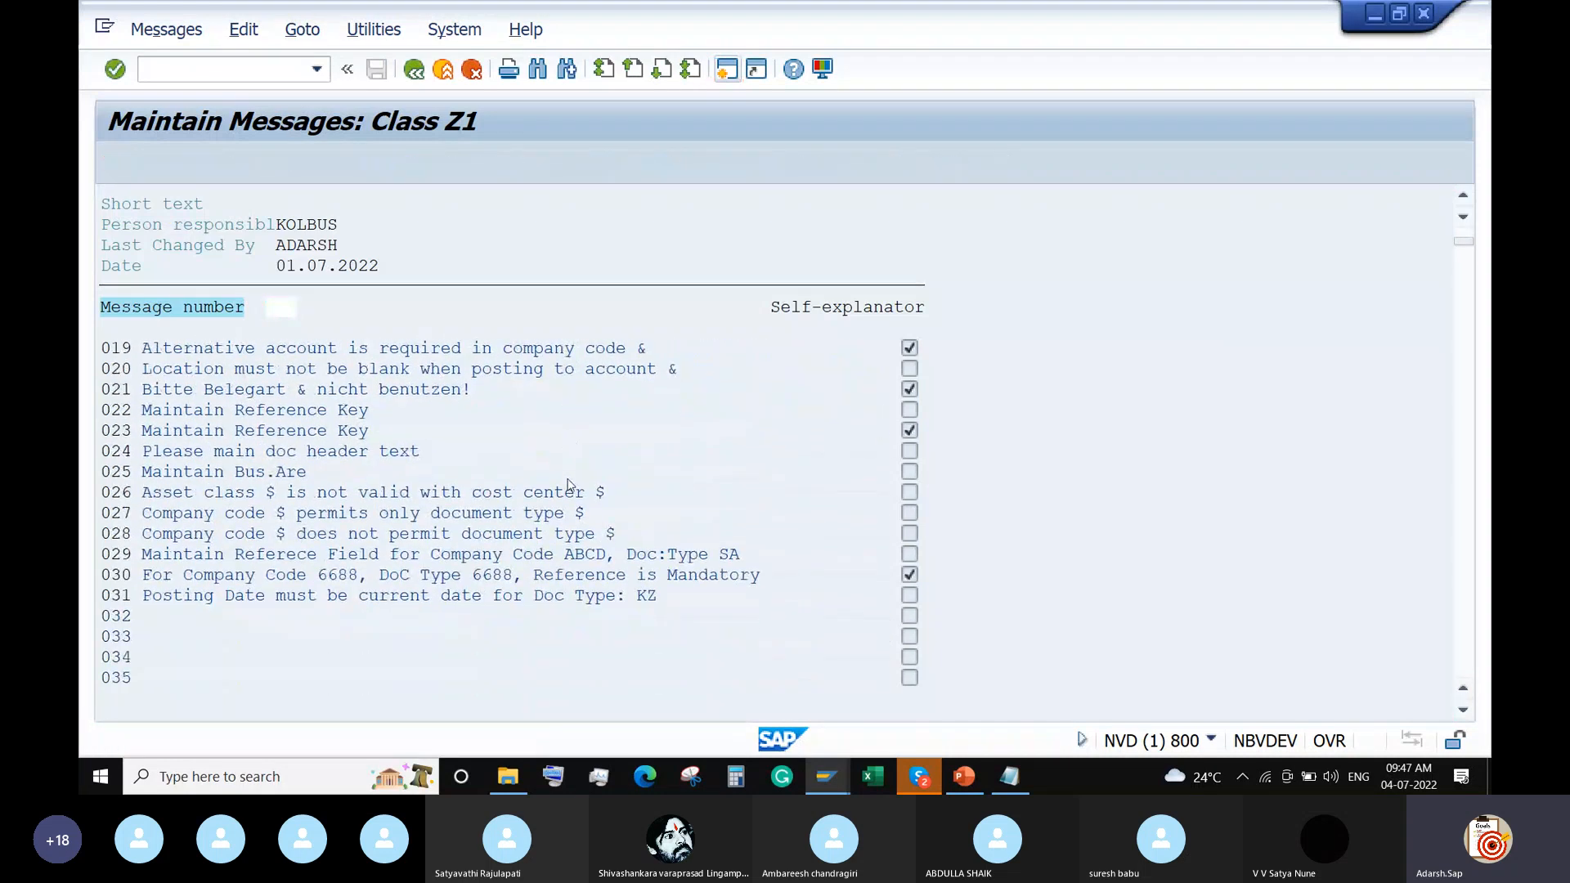
scroll(570, 484, "down", 2)
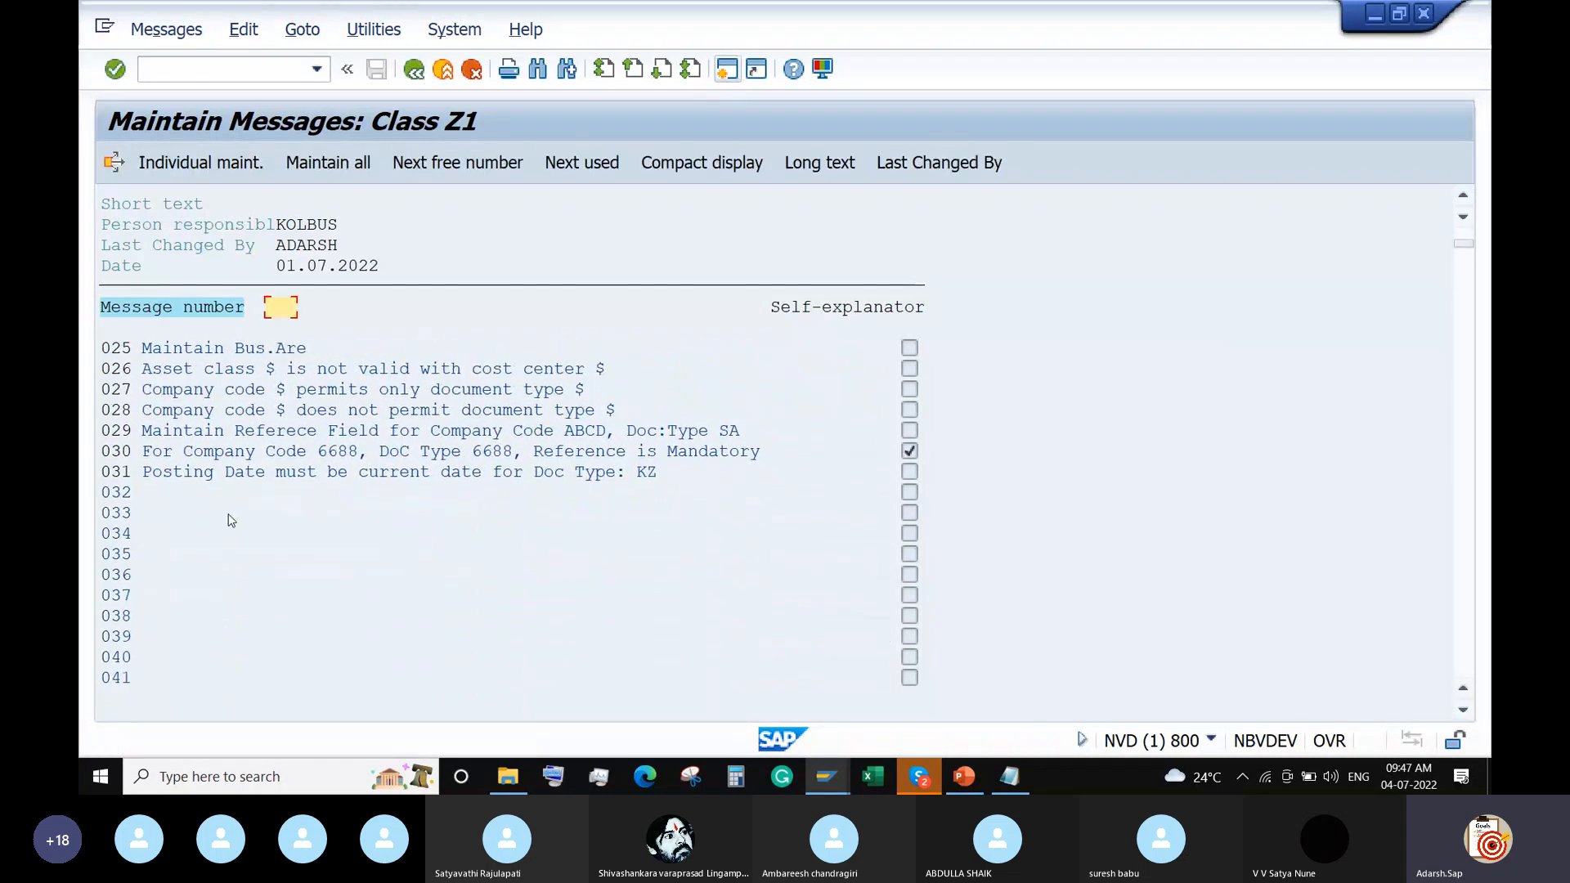
left_click(179, 495)
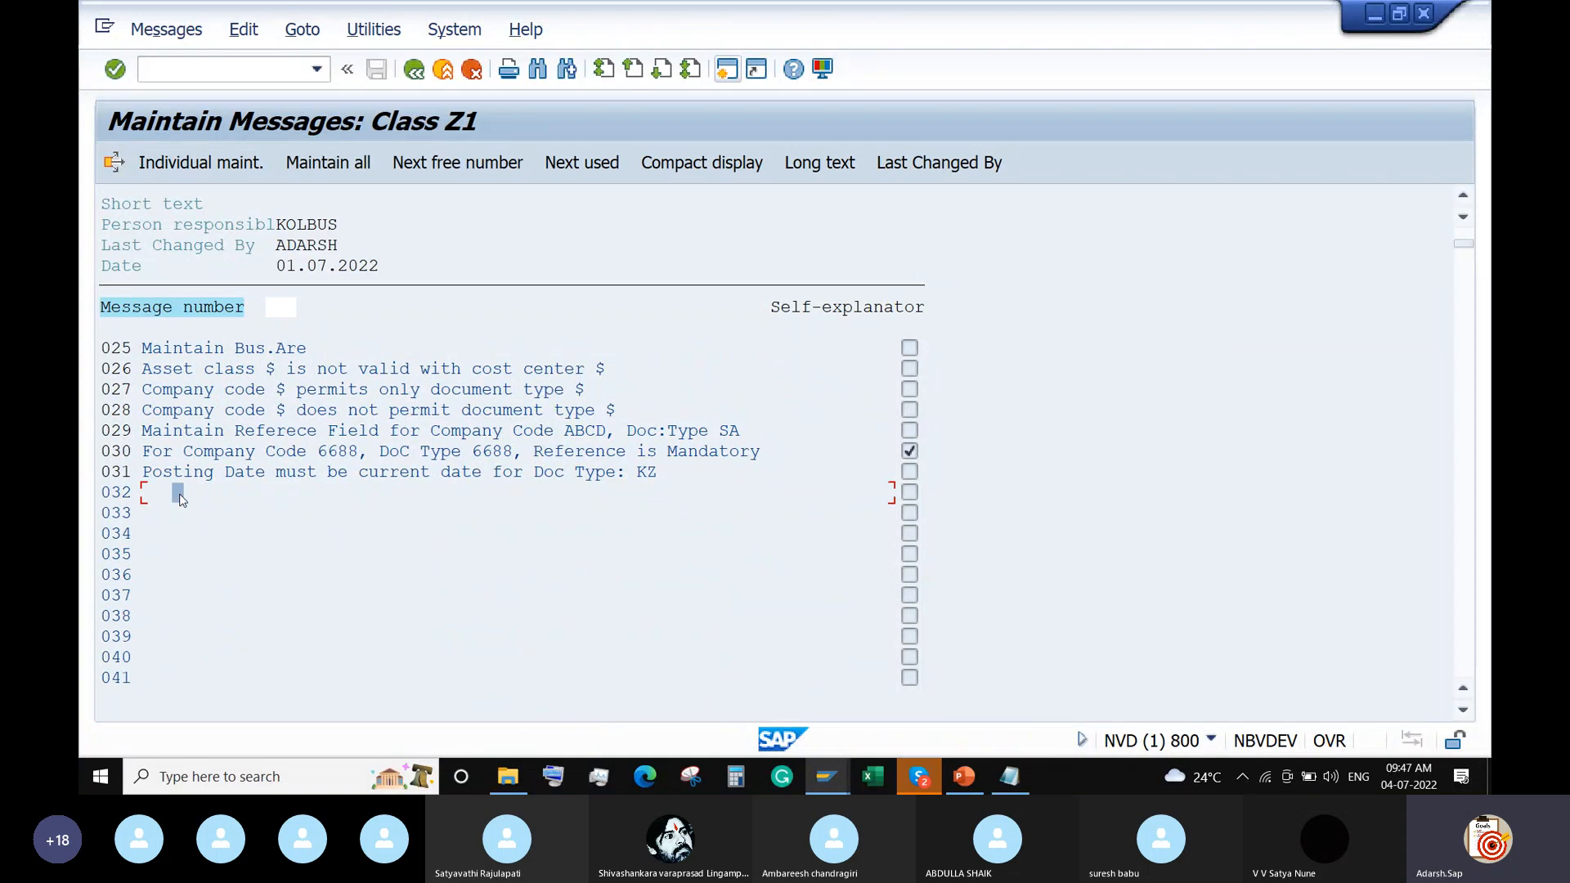
double_click(153, 494)
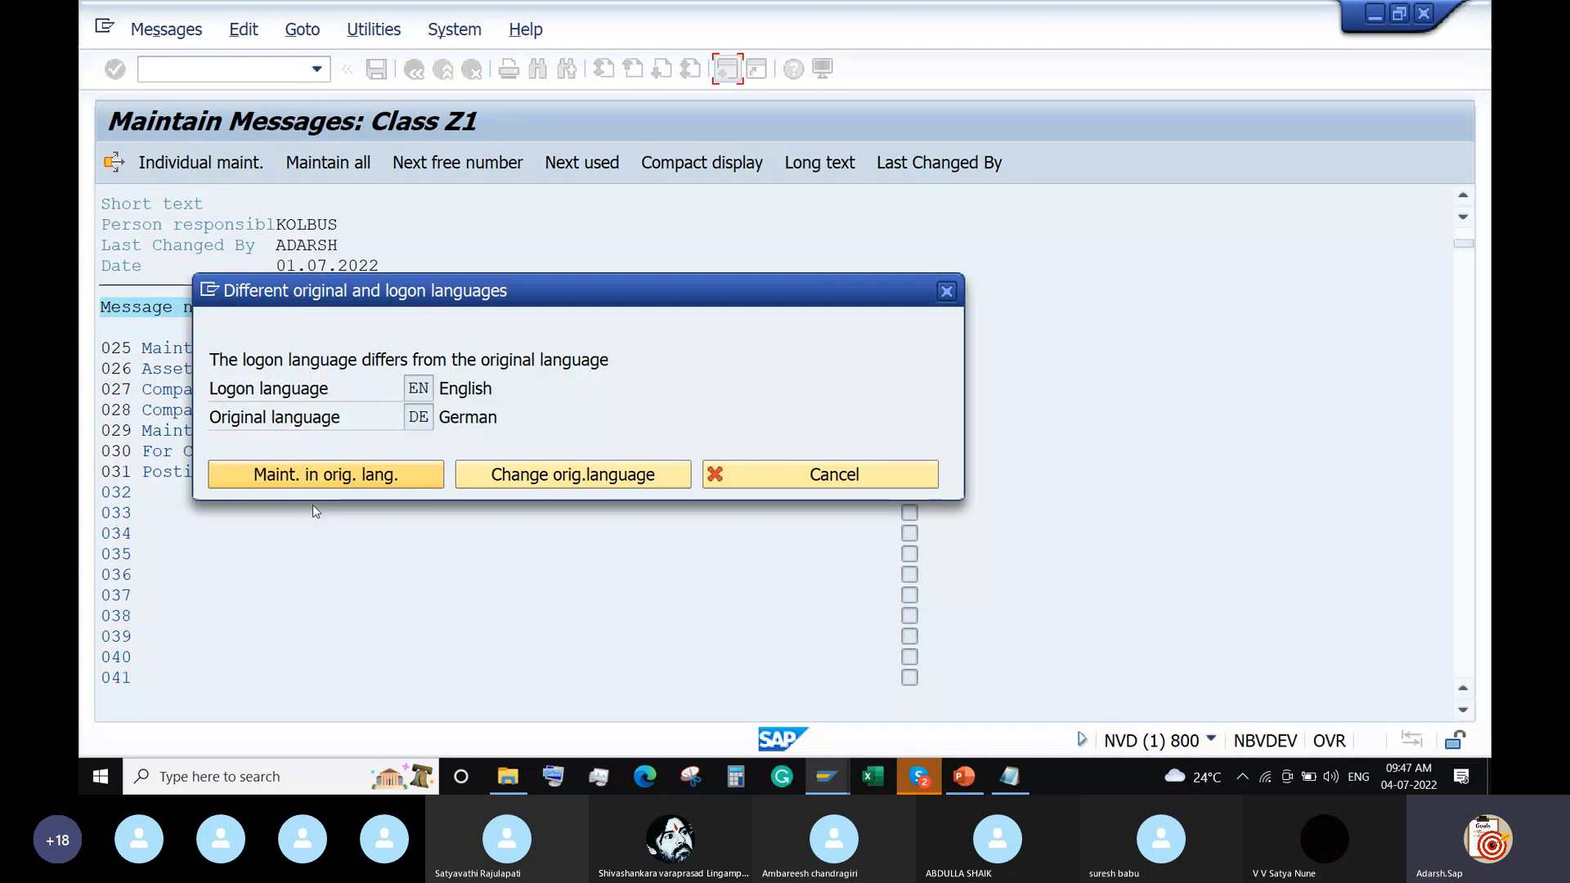
left_click(369, 481)
Enter "For Company Code: ABCD, Doc Type: SA, Reference Field is Mandatory" as the text of message 032 and save it
type("F")
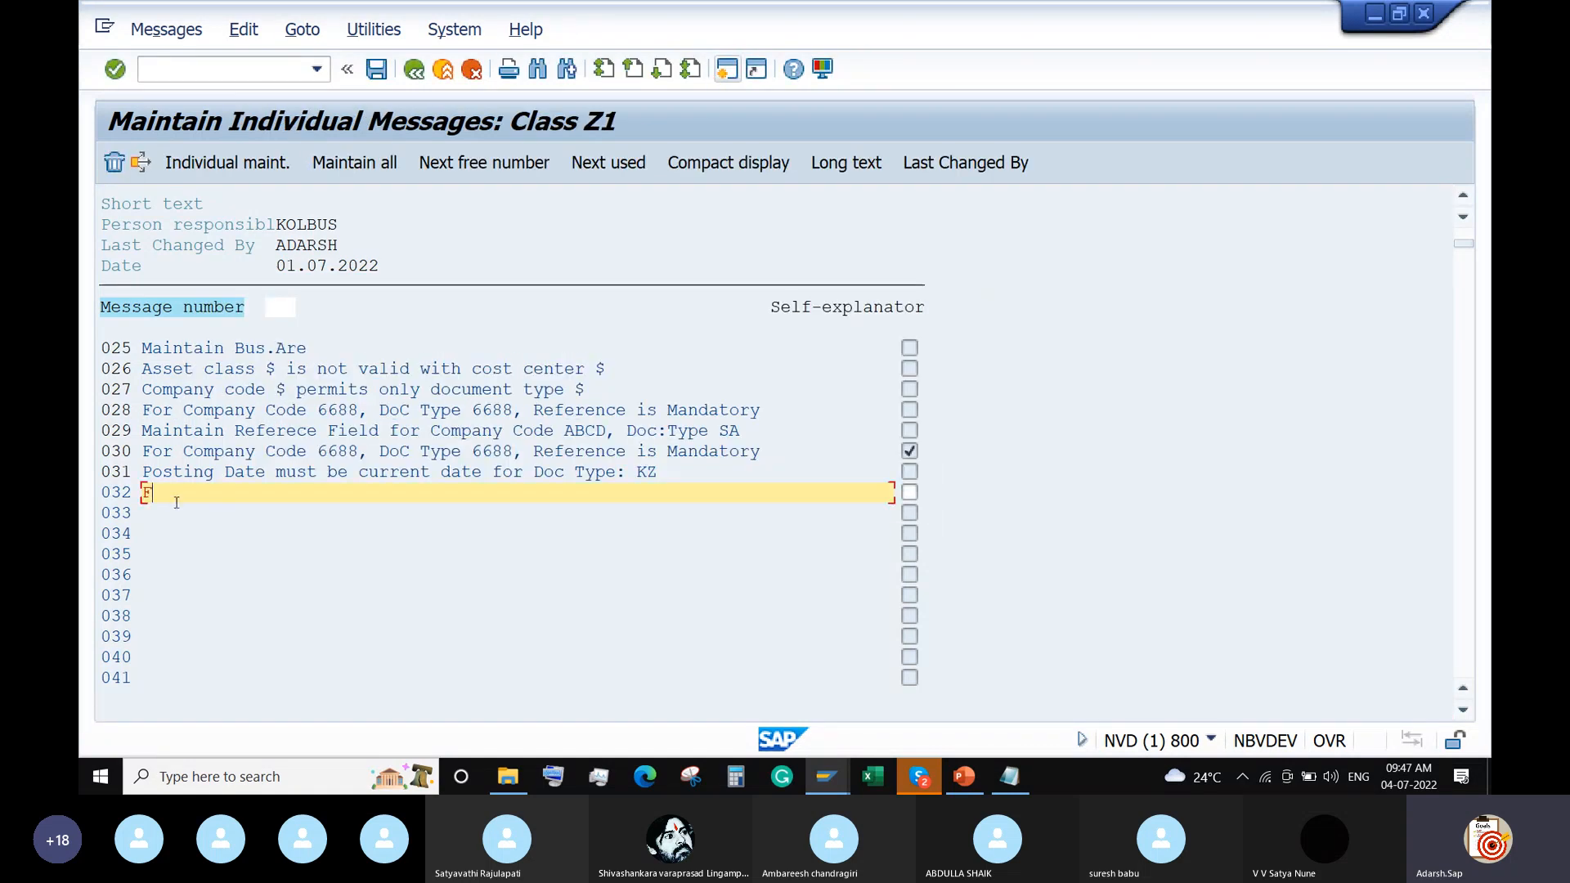
type("or Company Code: ABCD, Doc Type: ")
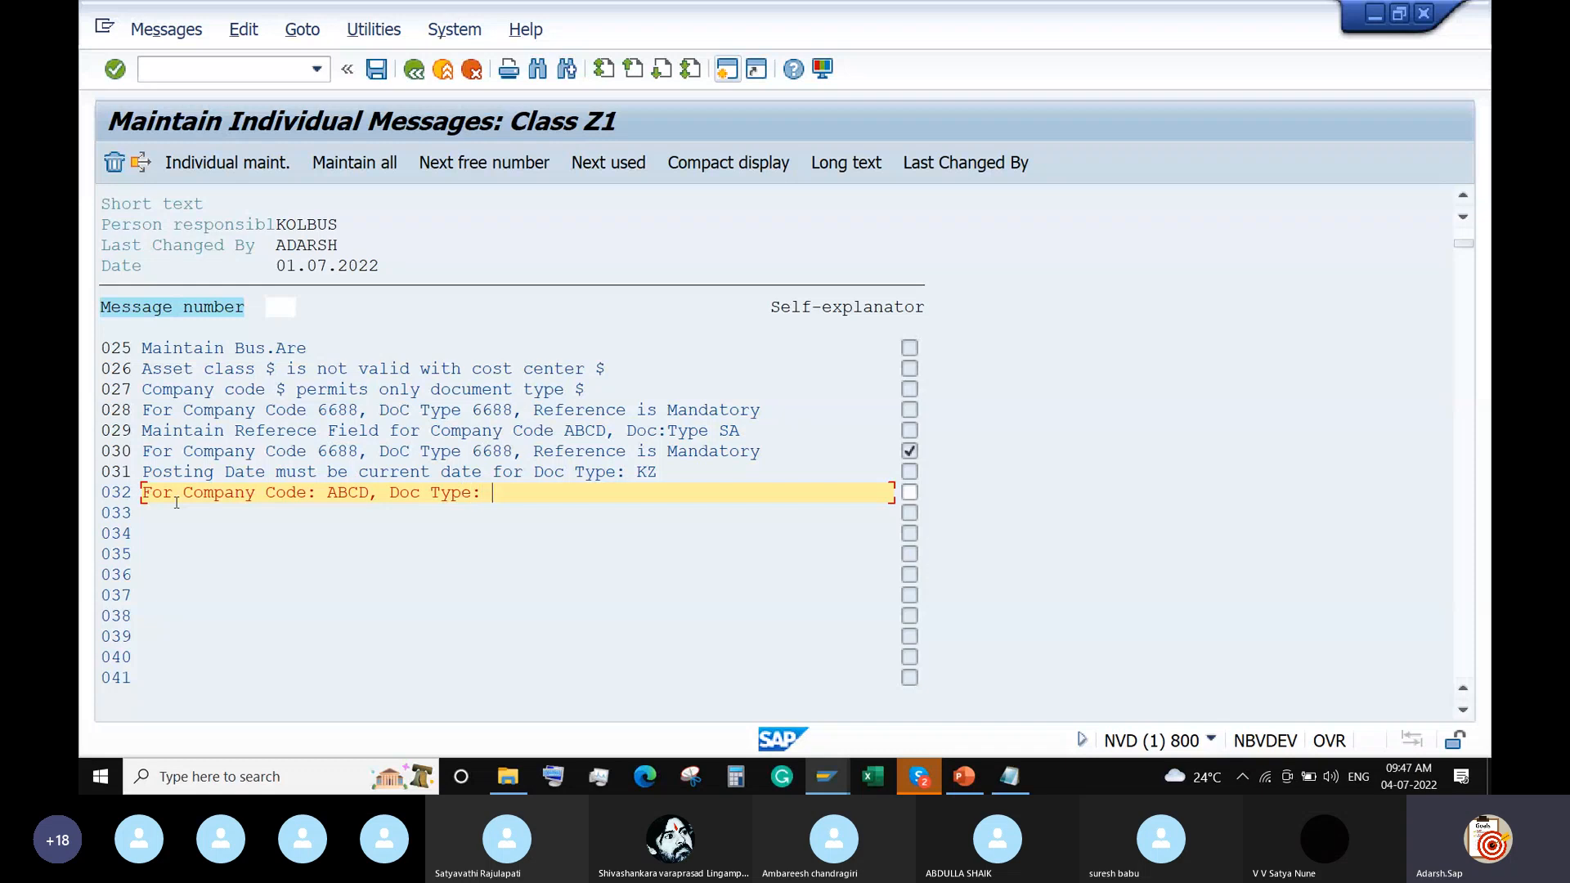
type("SA, Reerenc")
key("BackSpace")
key("BackSpace")
key("BackSpace")
key("BackSpace")
key("BackSpace")
type("ference Field")
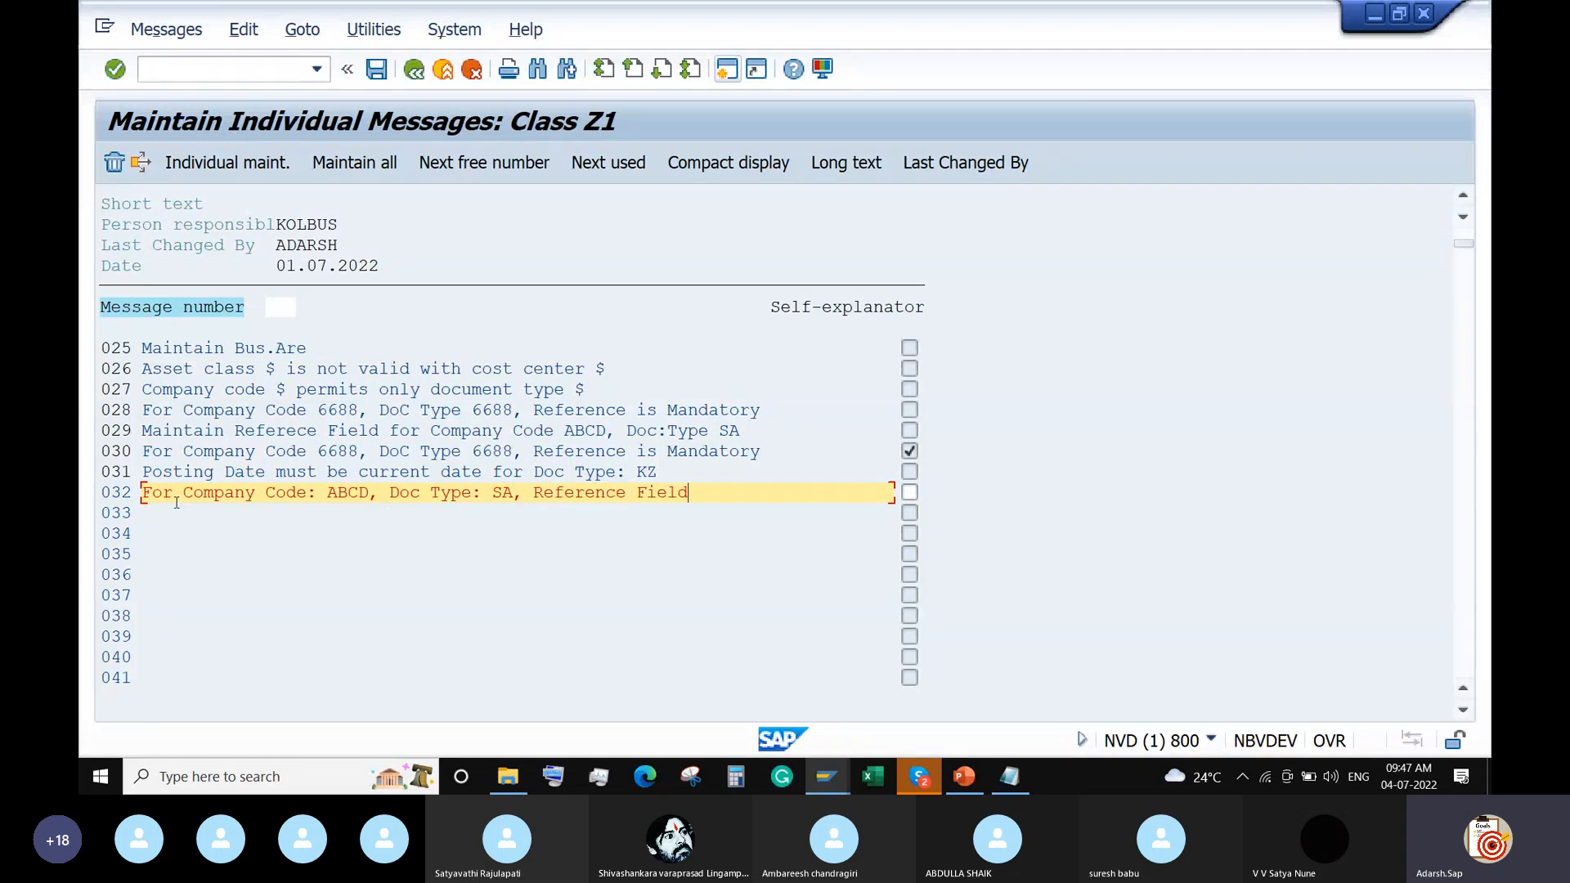
type(" is Mandatory")
left_click(377, 70)
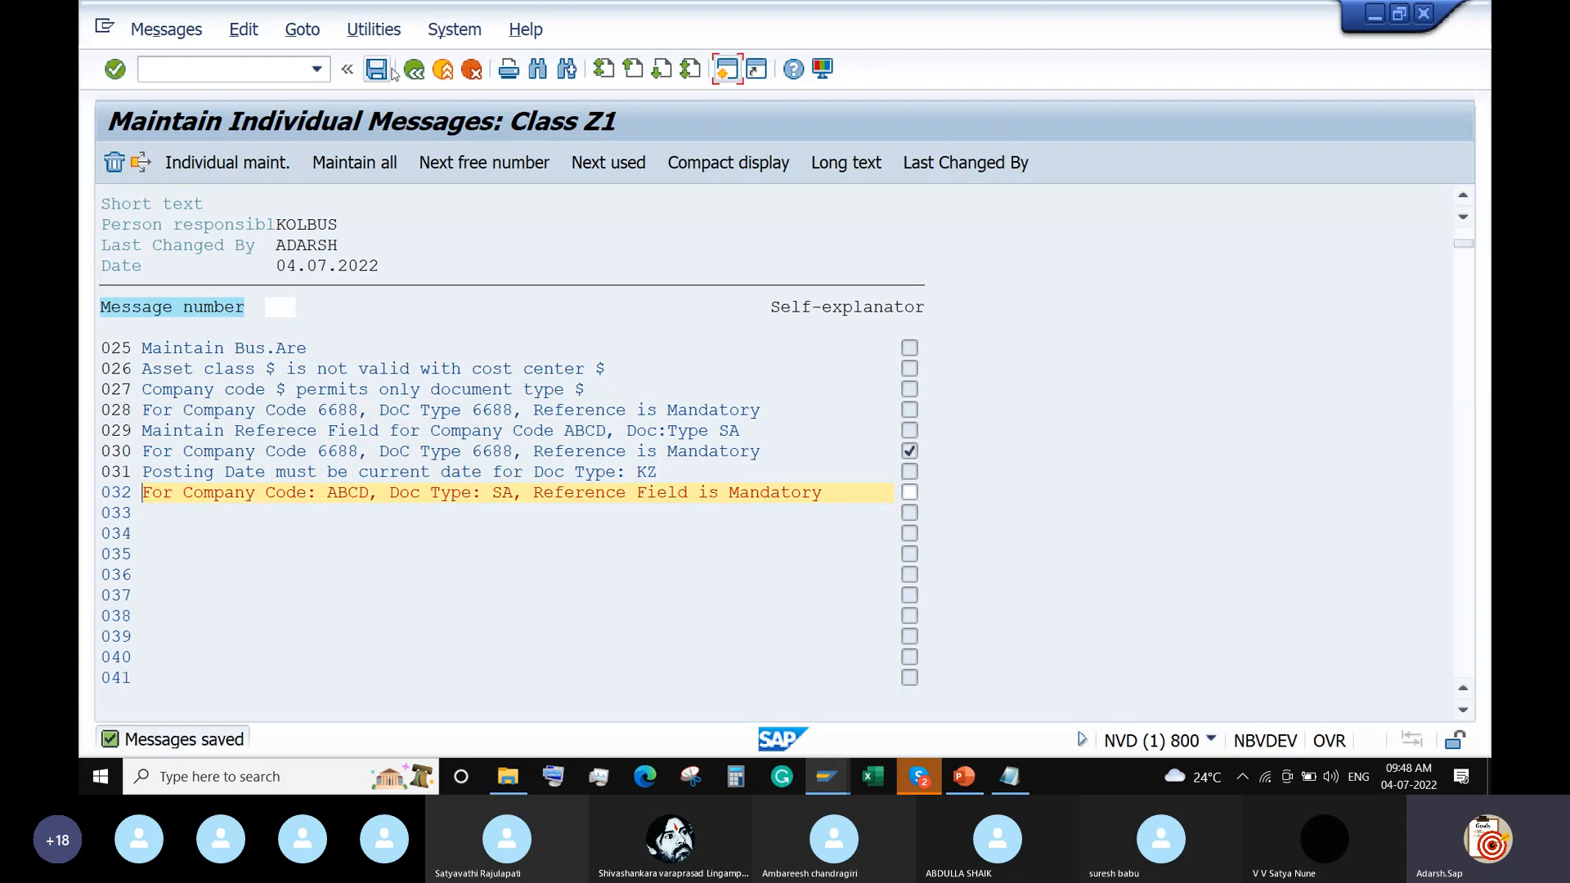
Return to the ZABCD Step 001 message definition and look for message 032 among the possible message numbers
left_click(414, 71)
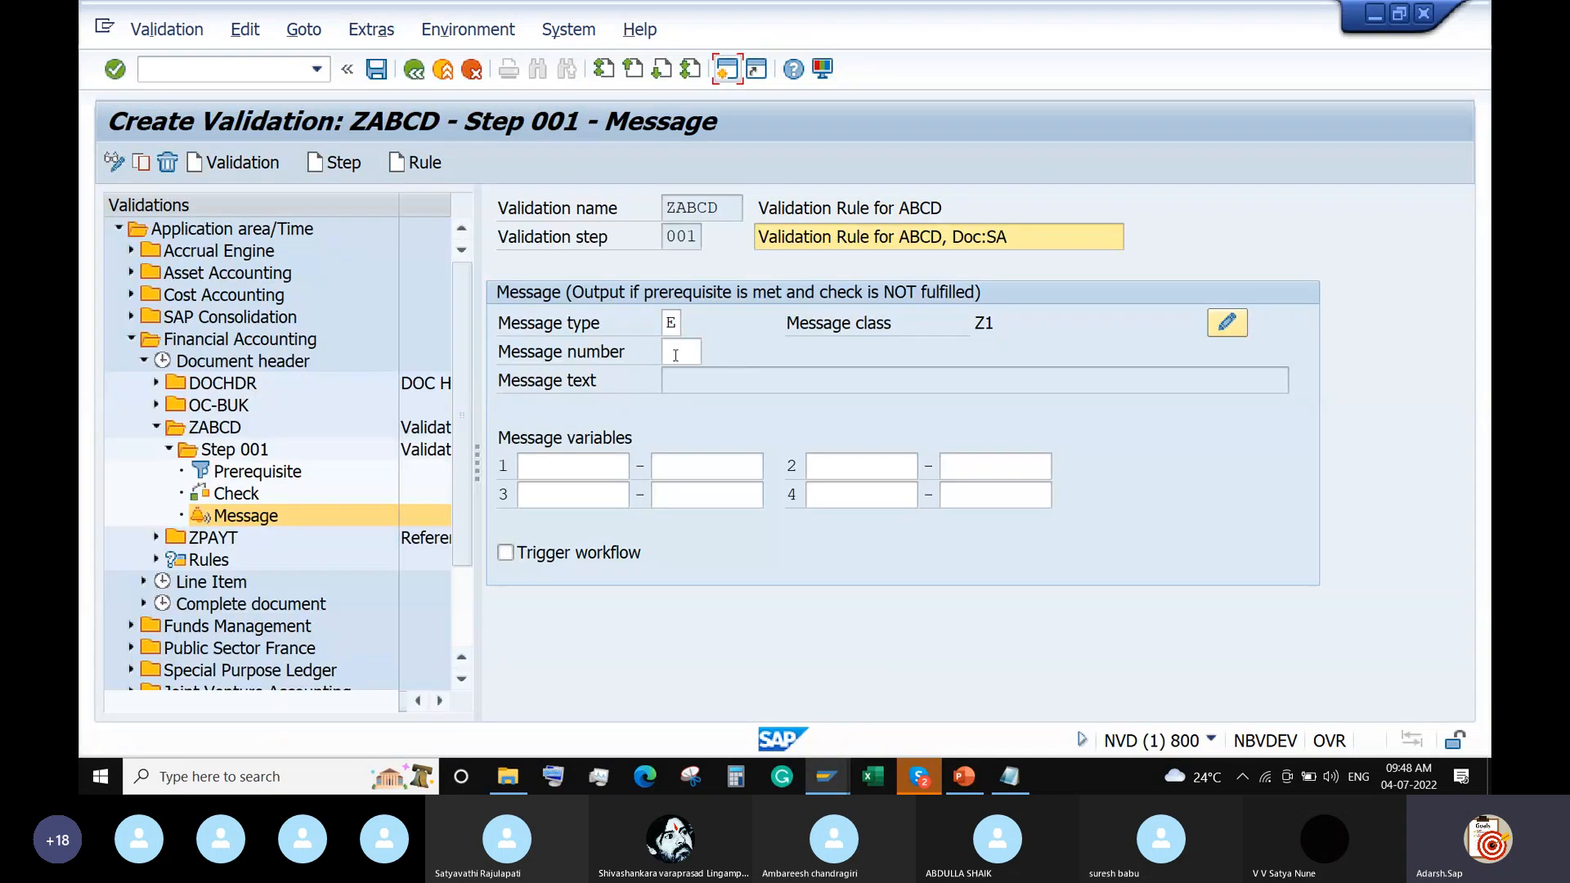
left_click(675, 355)
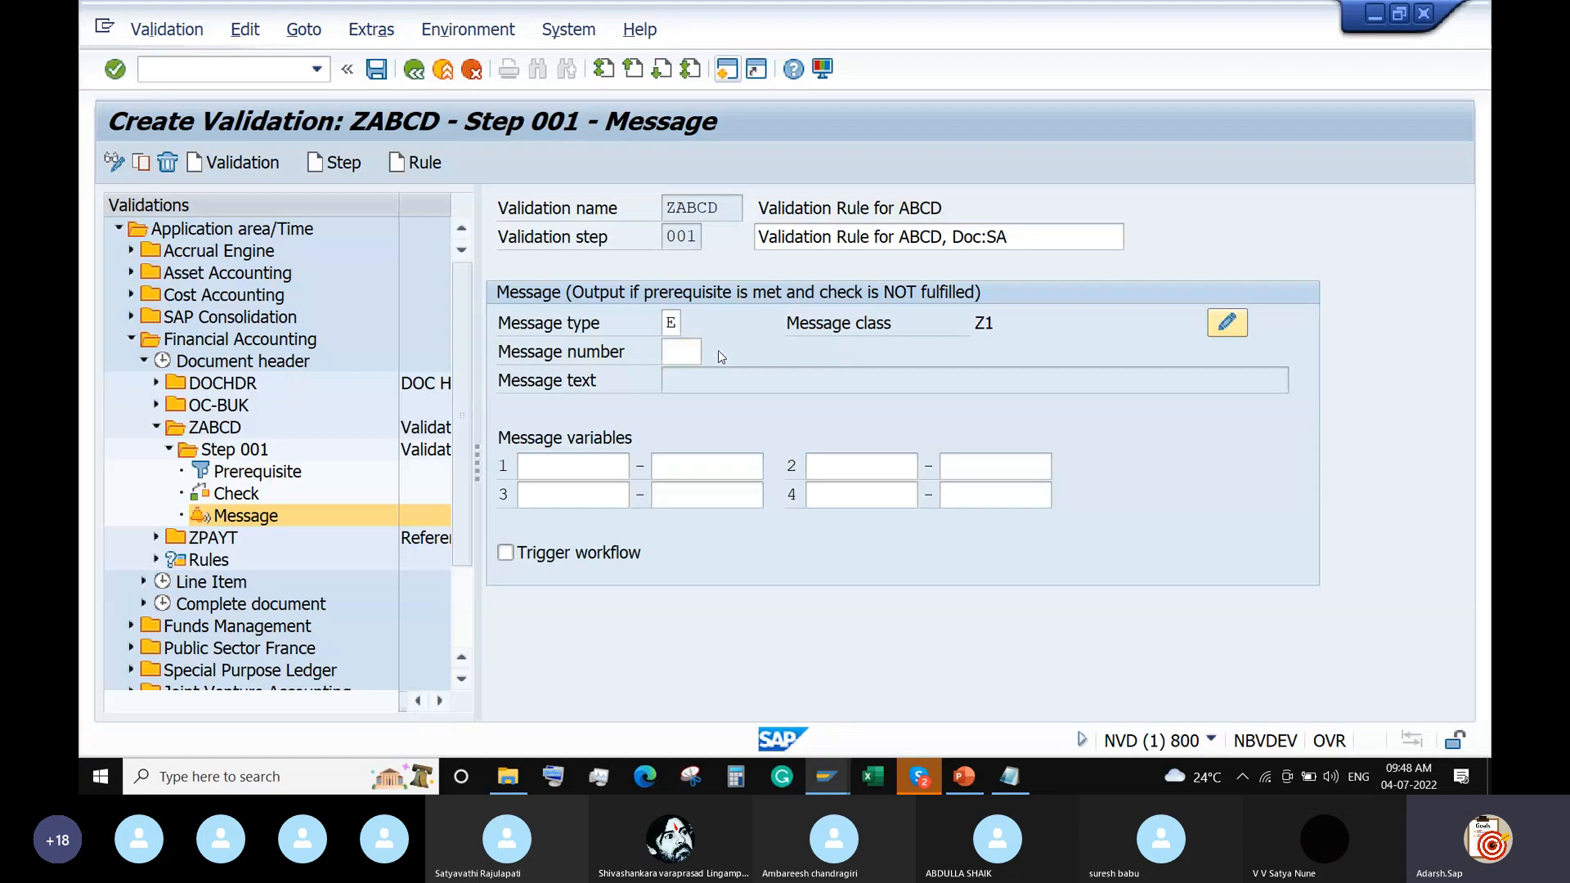
key("F4")
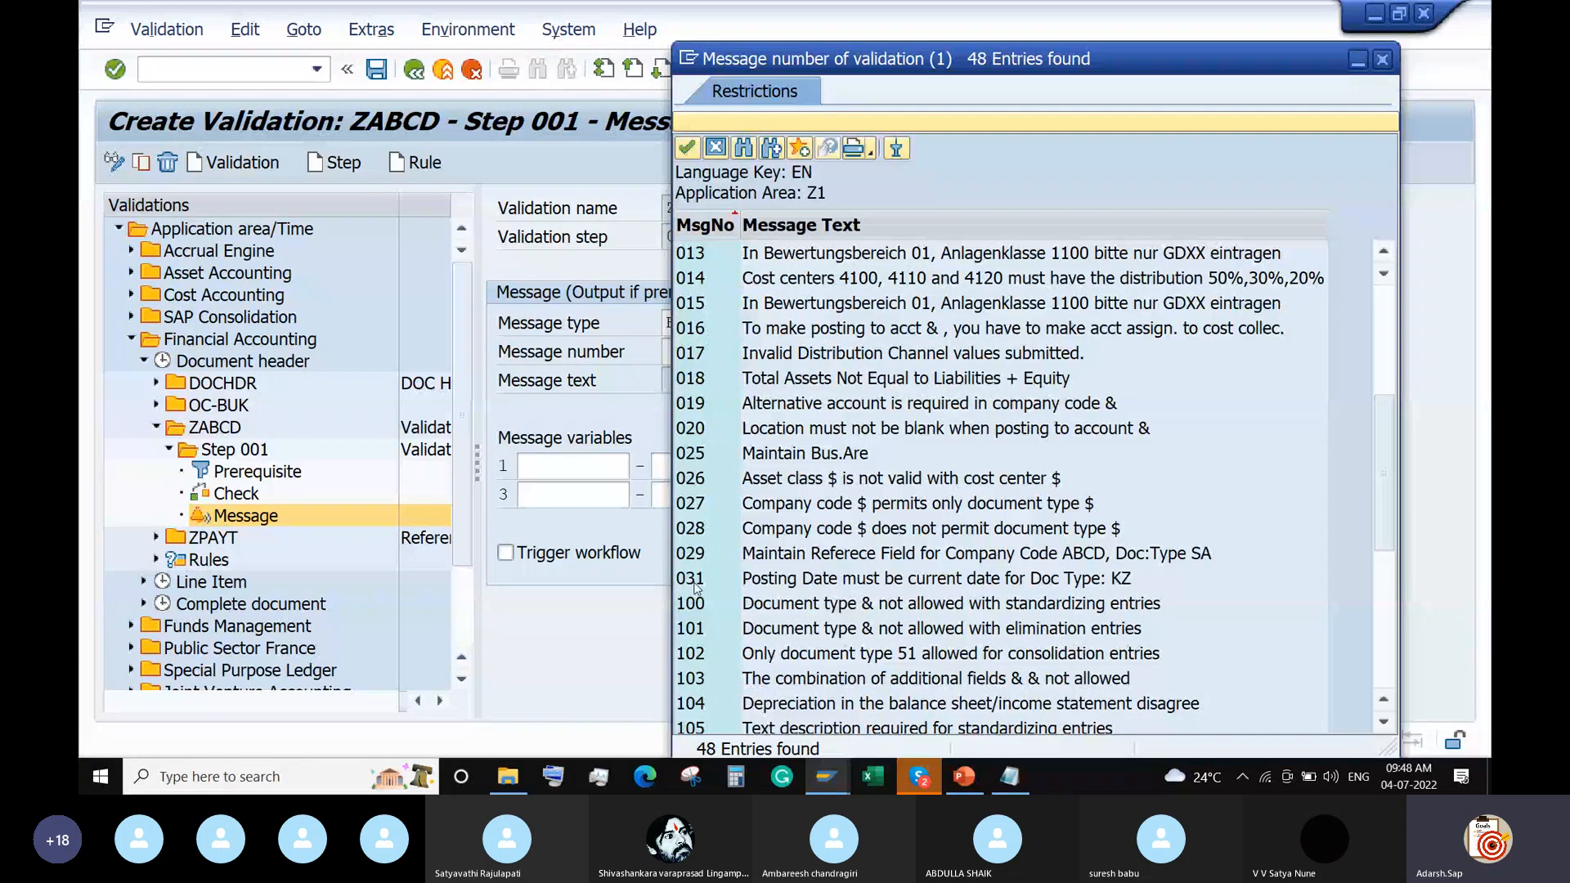
left_click(1382, 59)
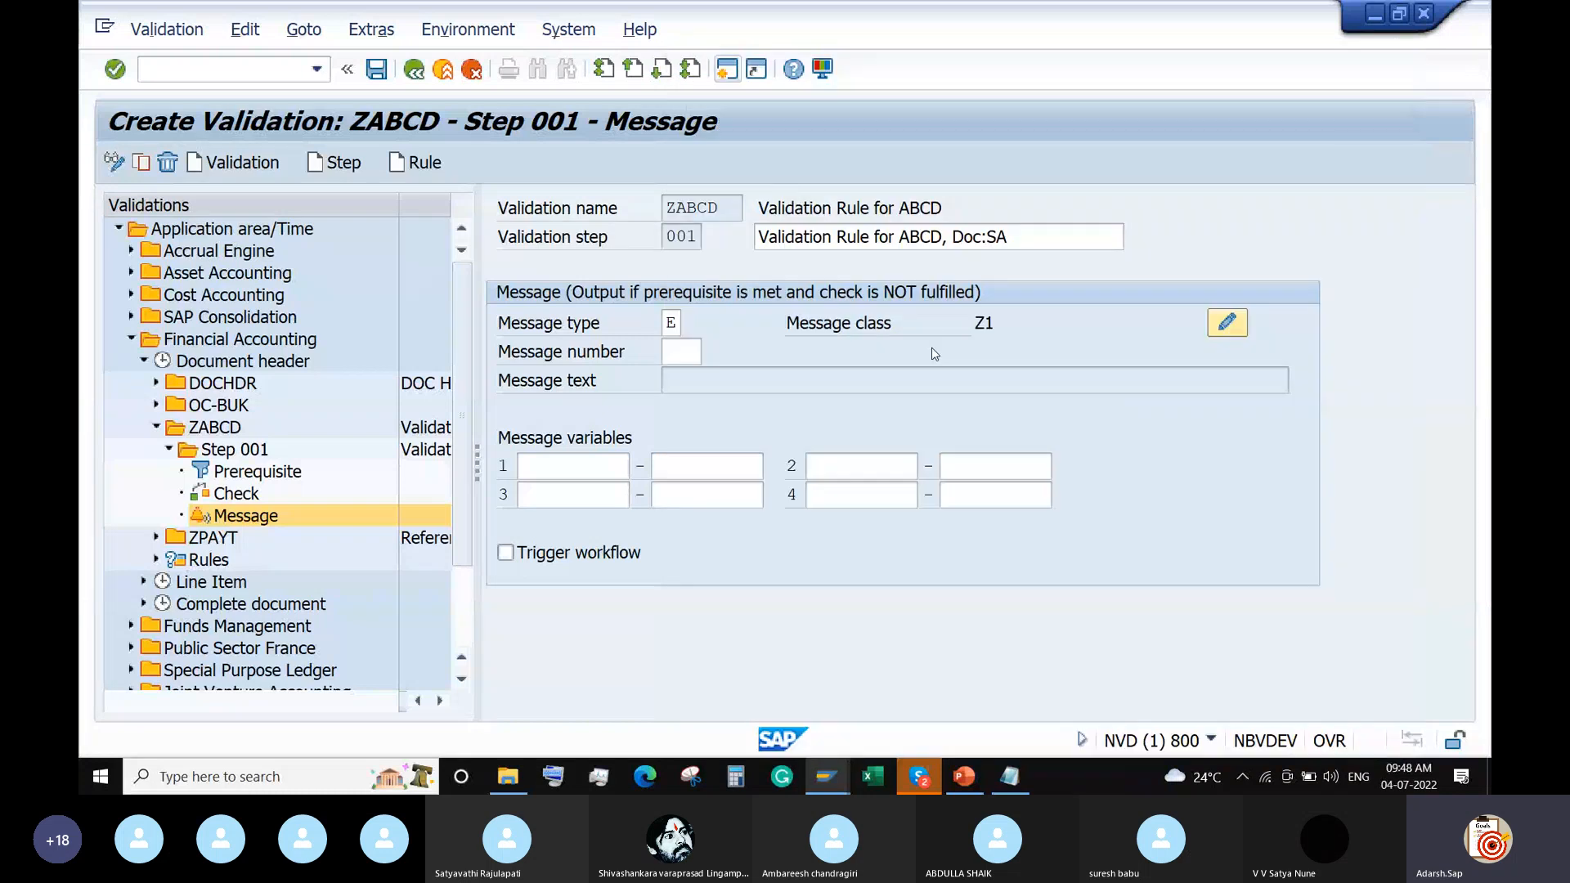
Start transaction SE91 in a new session and open message 031 of message class Z1 for change
left_click(723, 72)
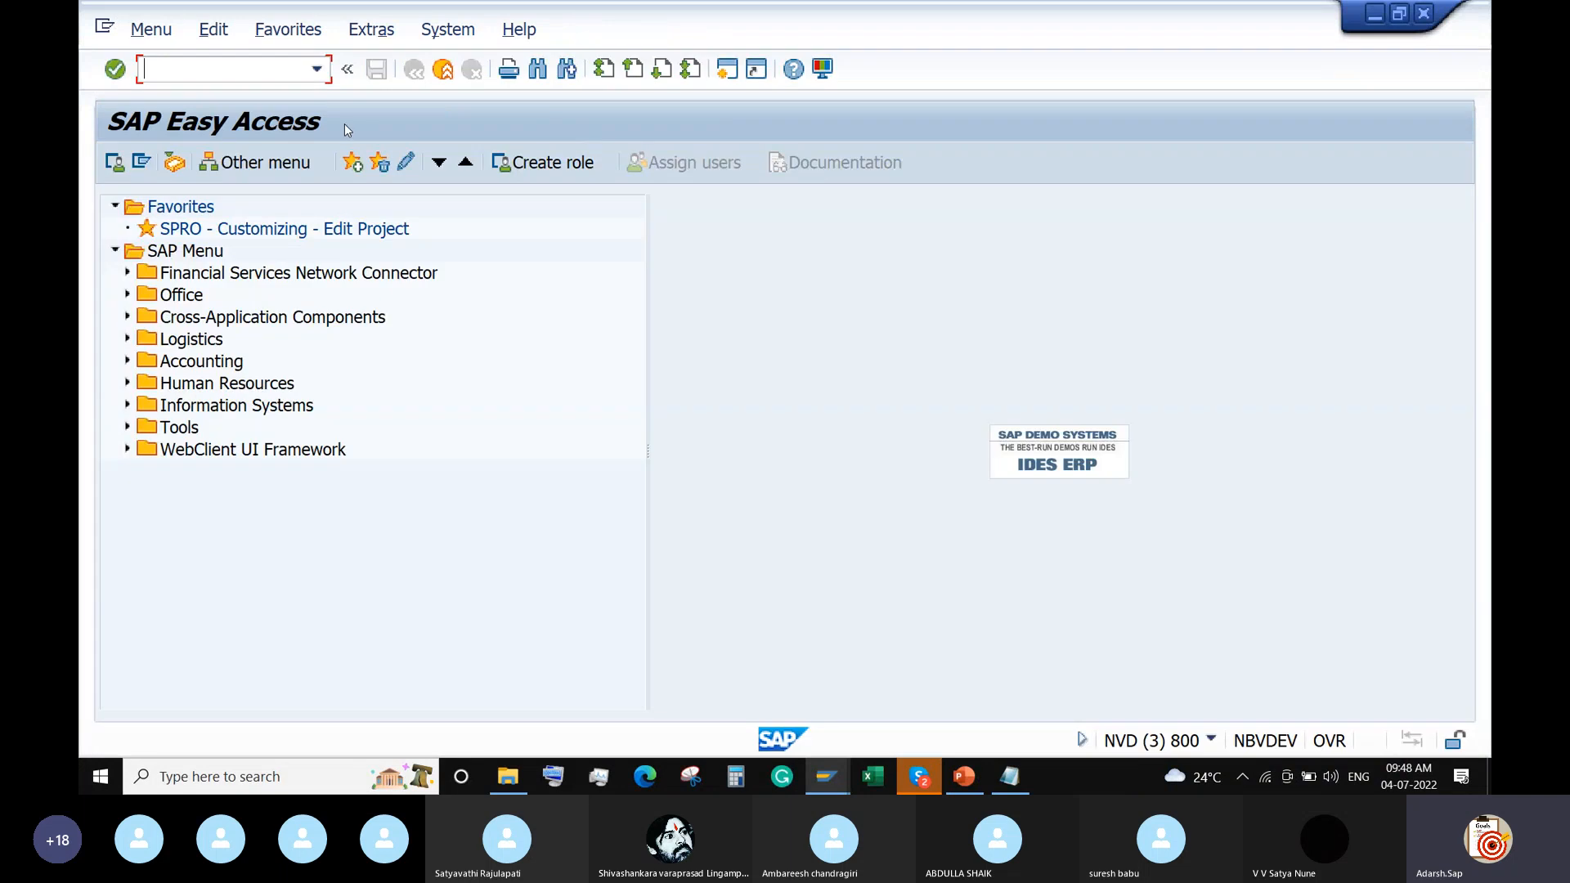
type("Se91")
key("Return")
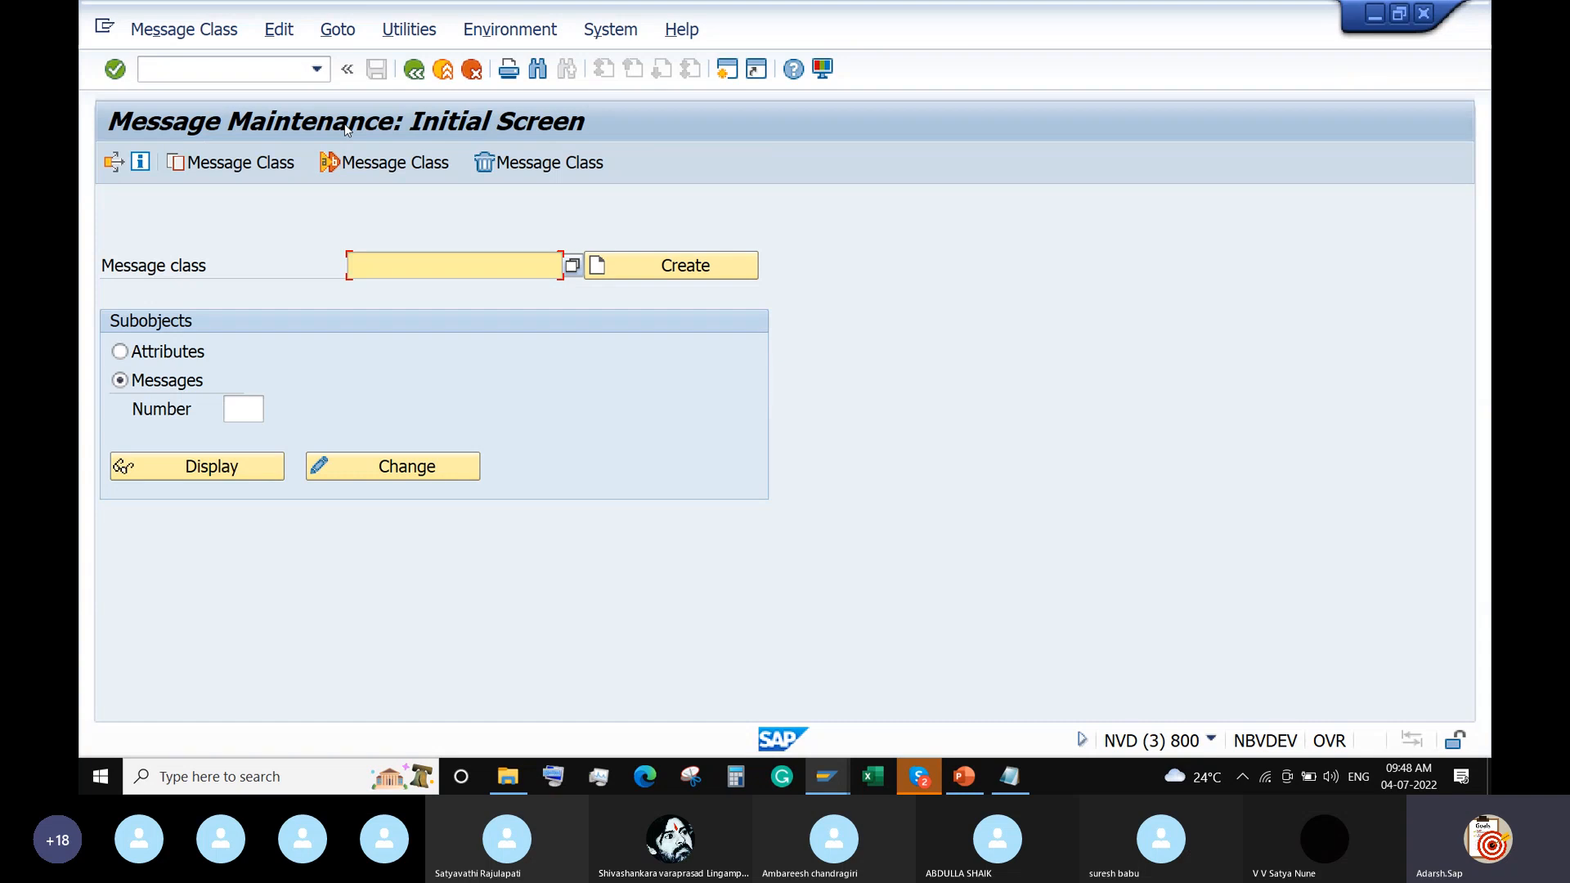
type("Z1")
left_click(250, 420)
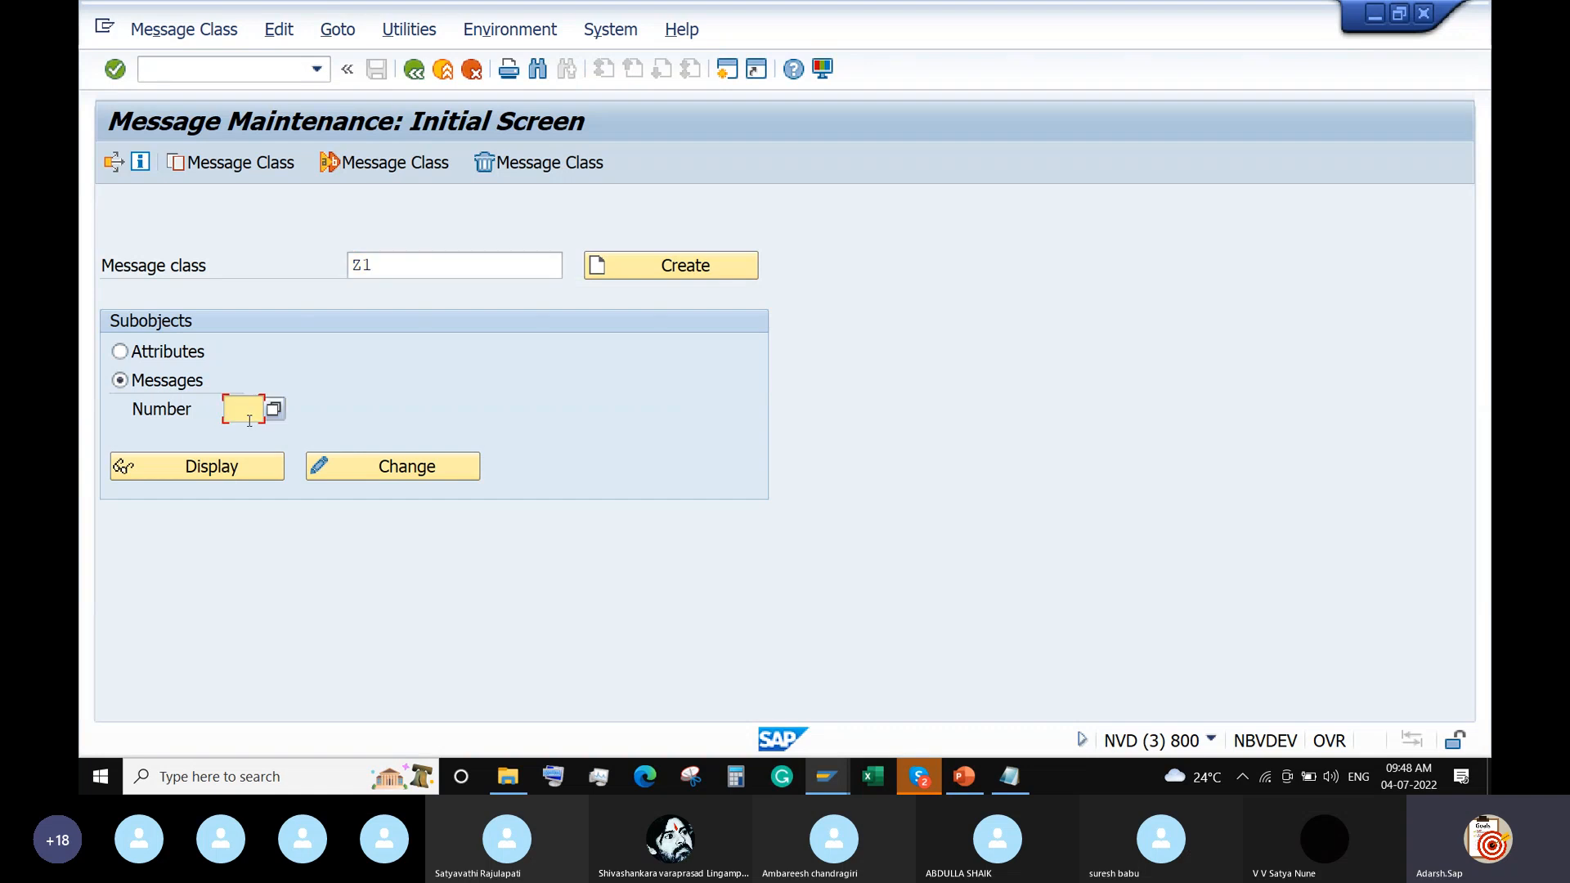
type("031")
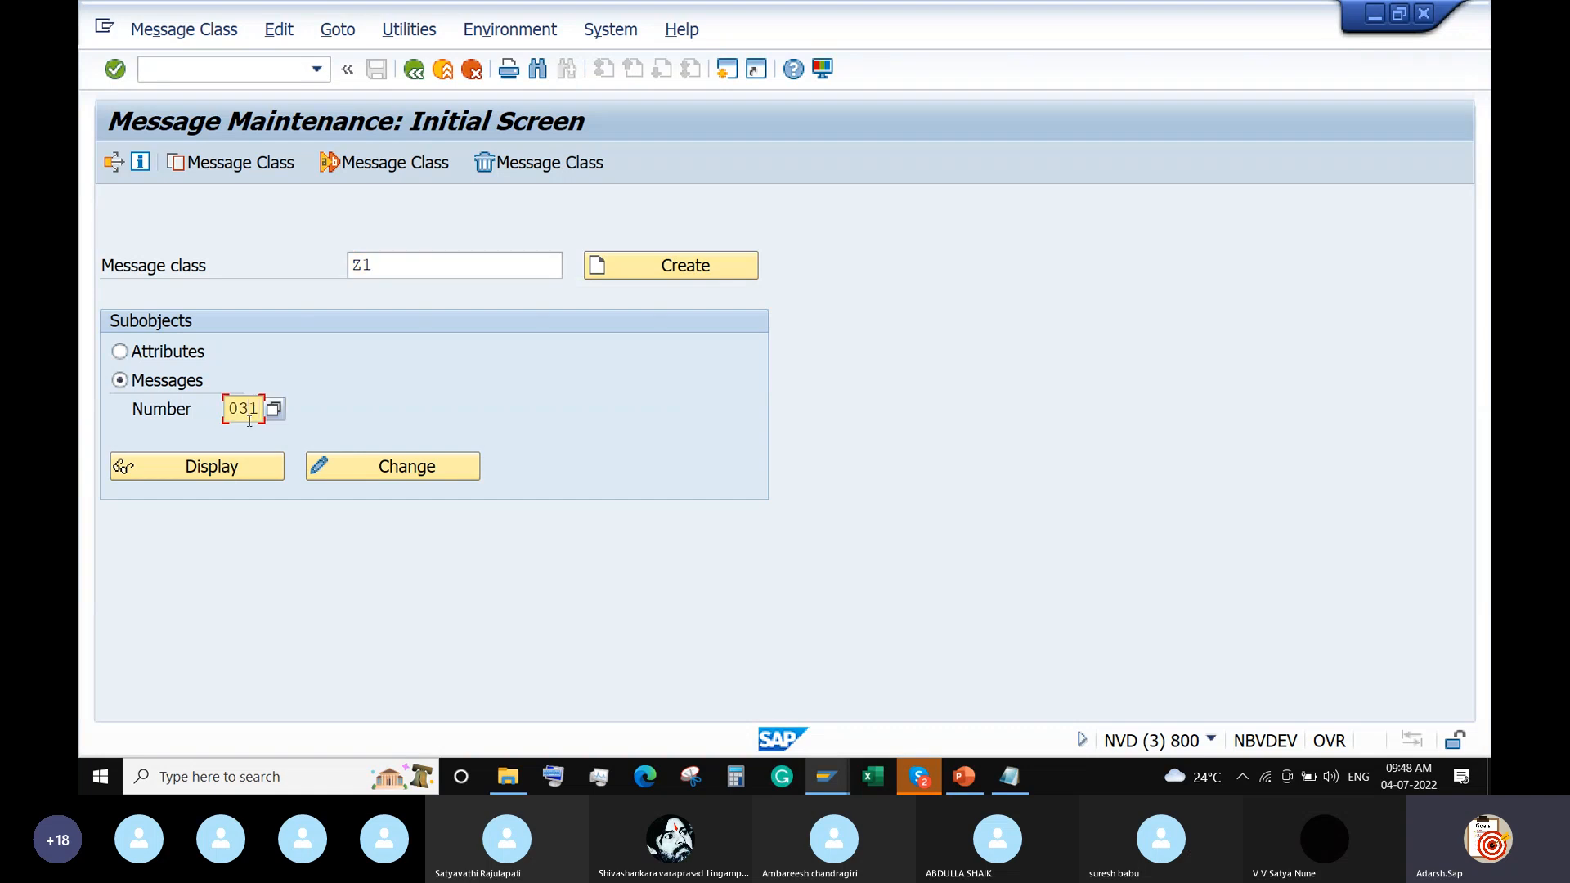
left_click(409, 462)
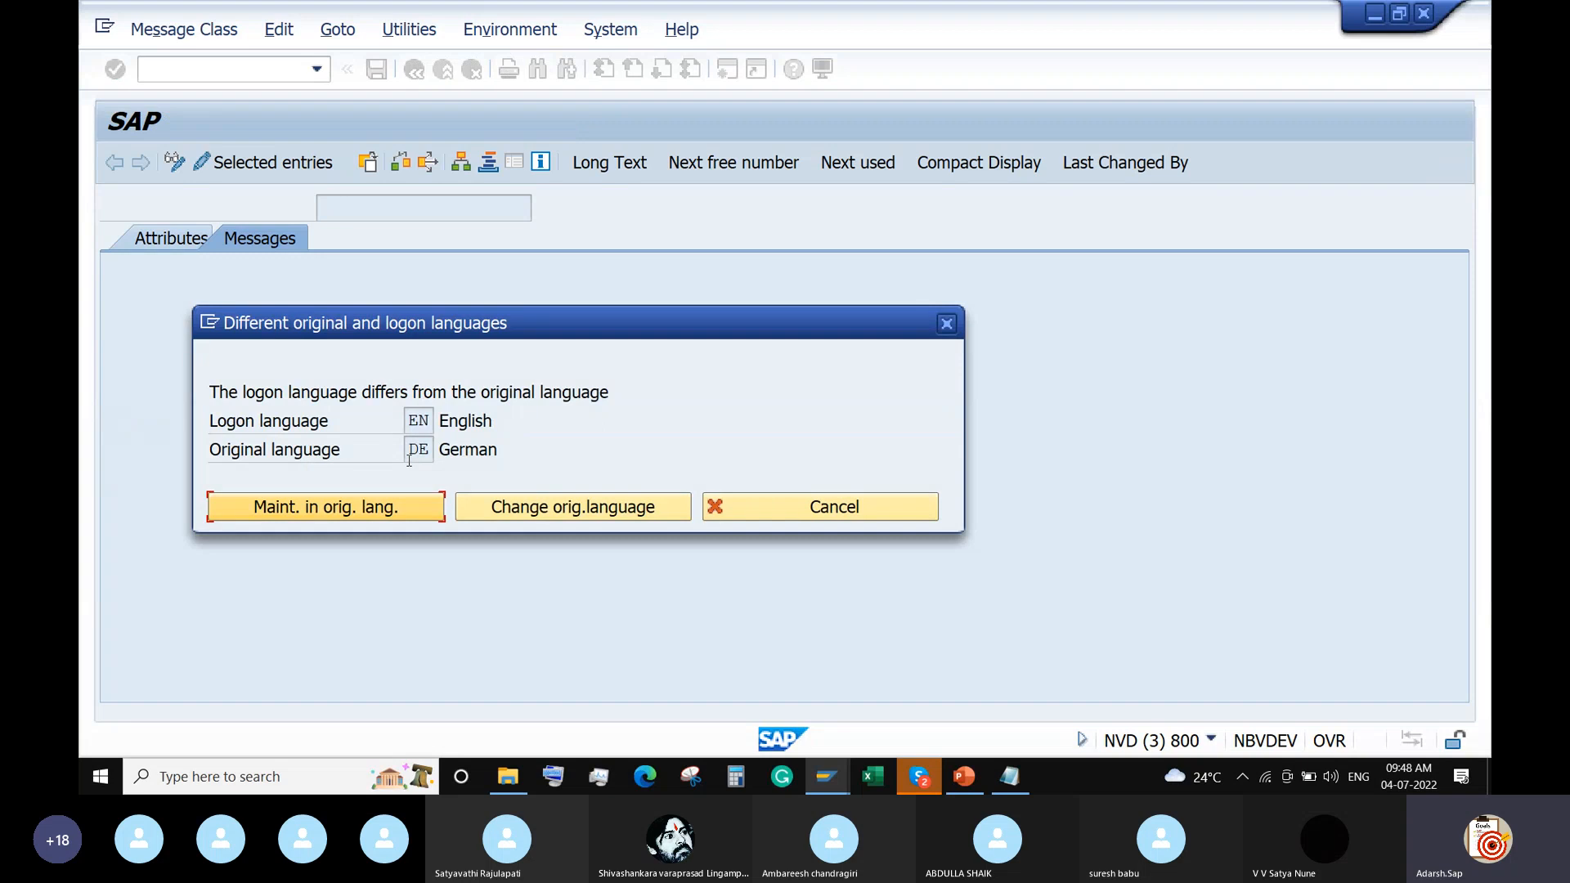
Request changing the original language of message class Z1 from German to English (EN) and accept the warning
left_click(559, 509)
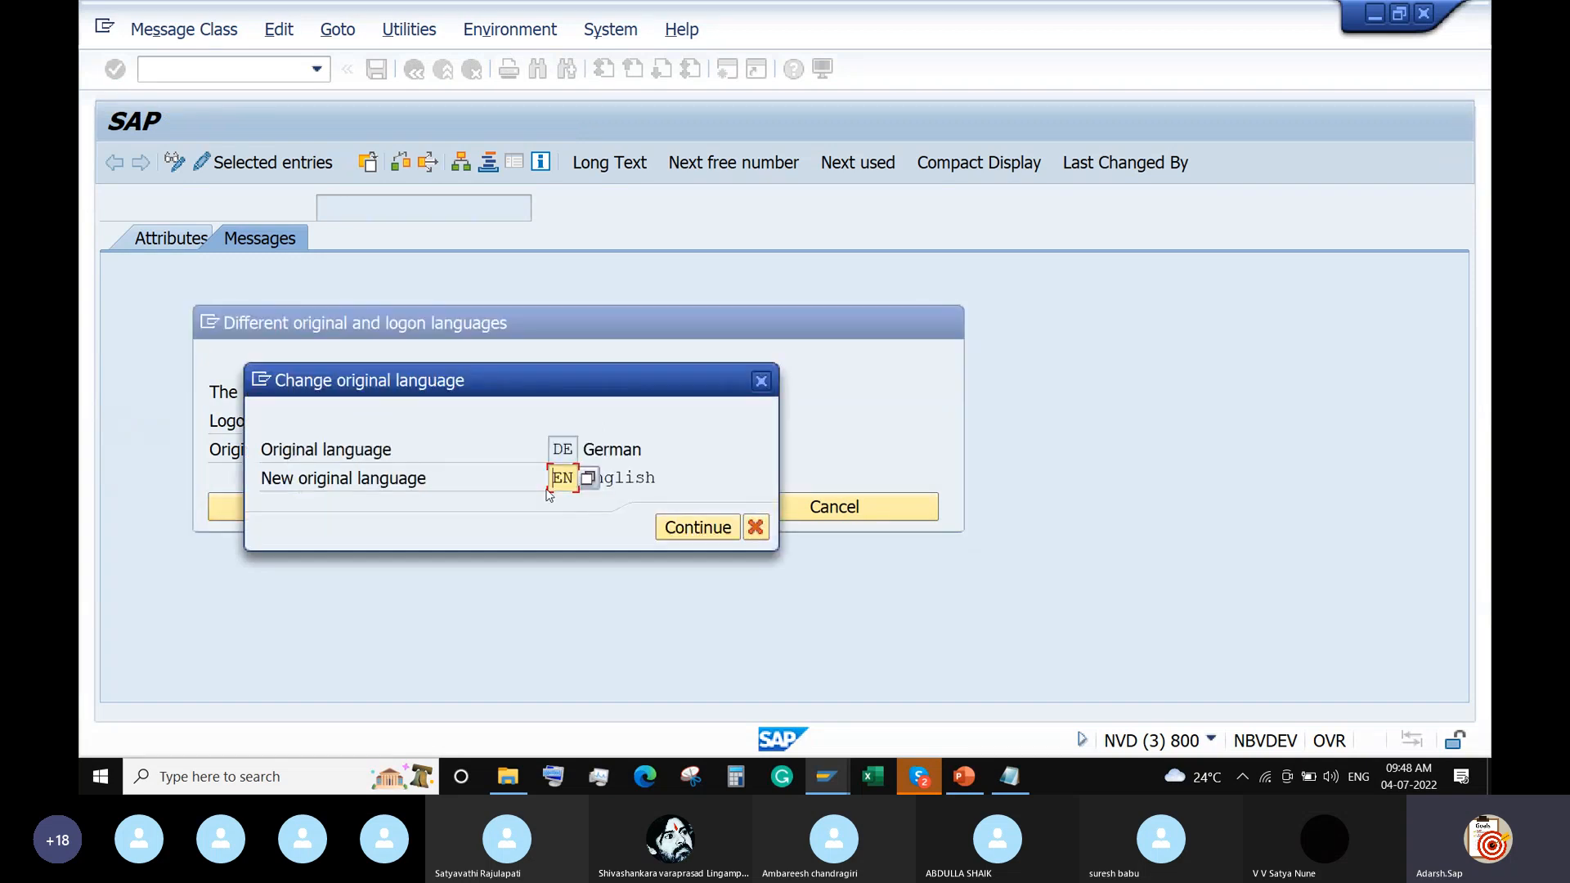
left_click(687, 526)
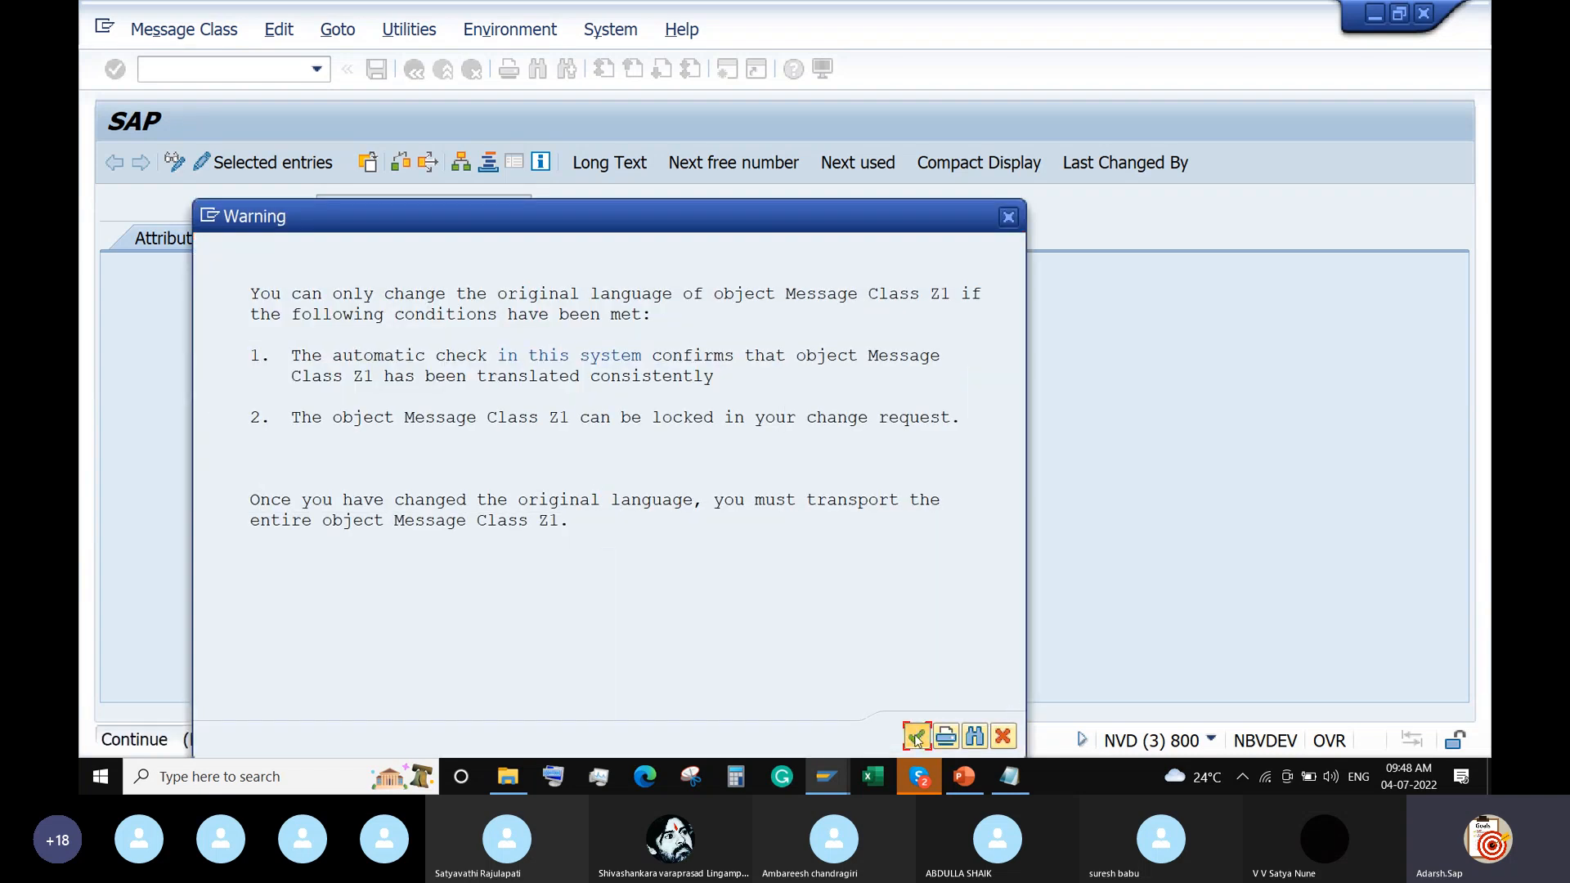
left_click(916, 736)
left_click(917, 739)
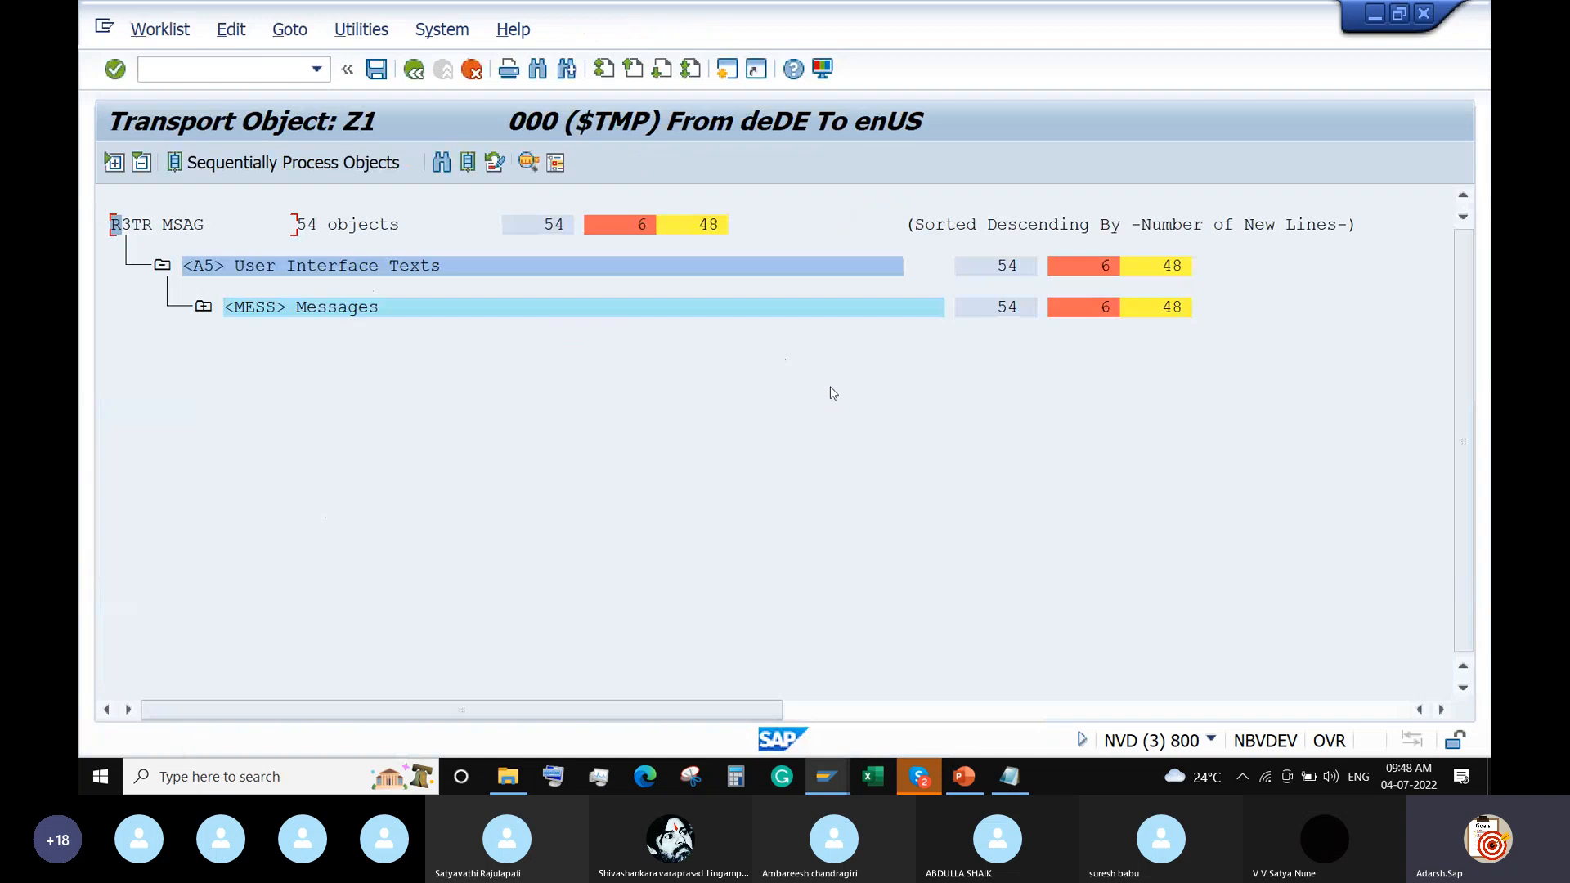
Examine the translation worklist of transport object Z1 and expand its Messages node to review the individual messages
left_click(1102, 265)
left_click(1076, 270)
left_click(466, 164)
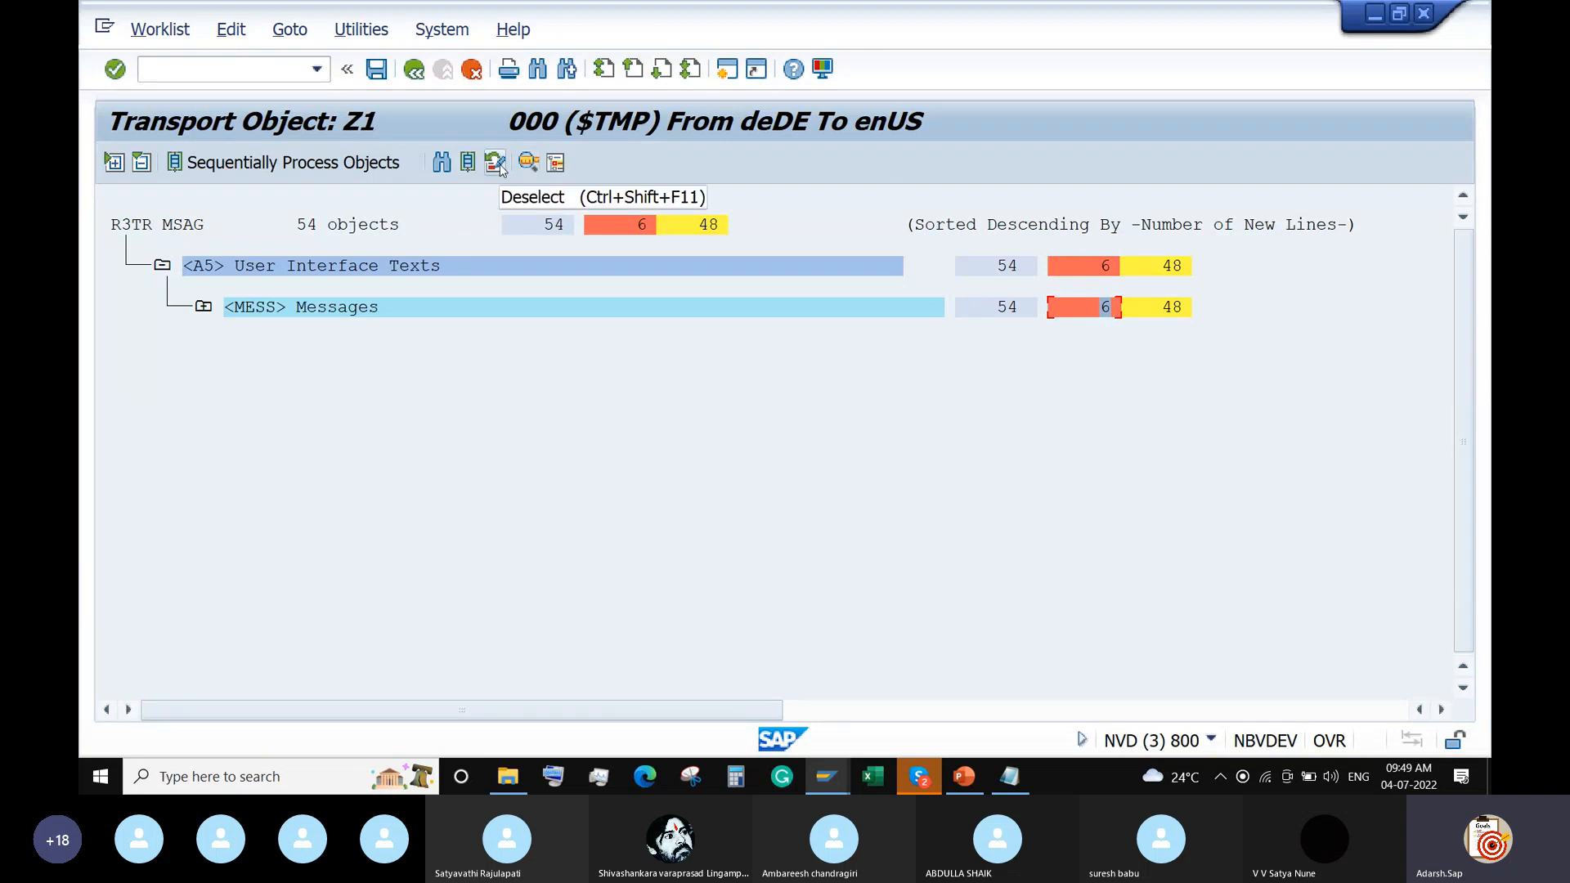
left_click(557, 164)
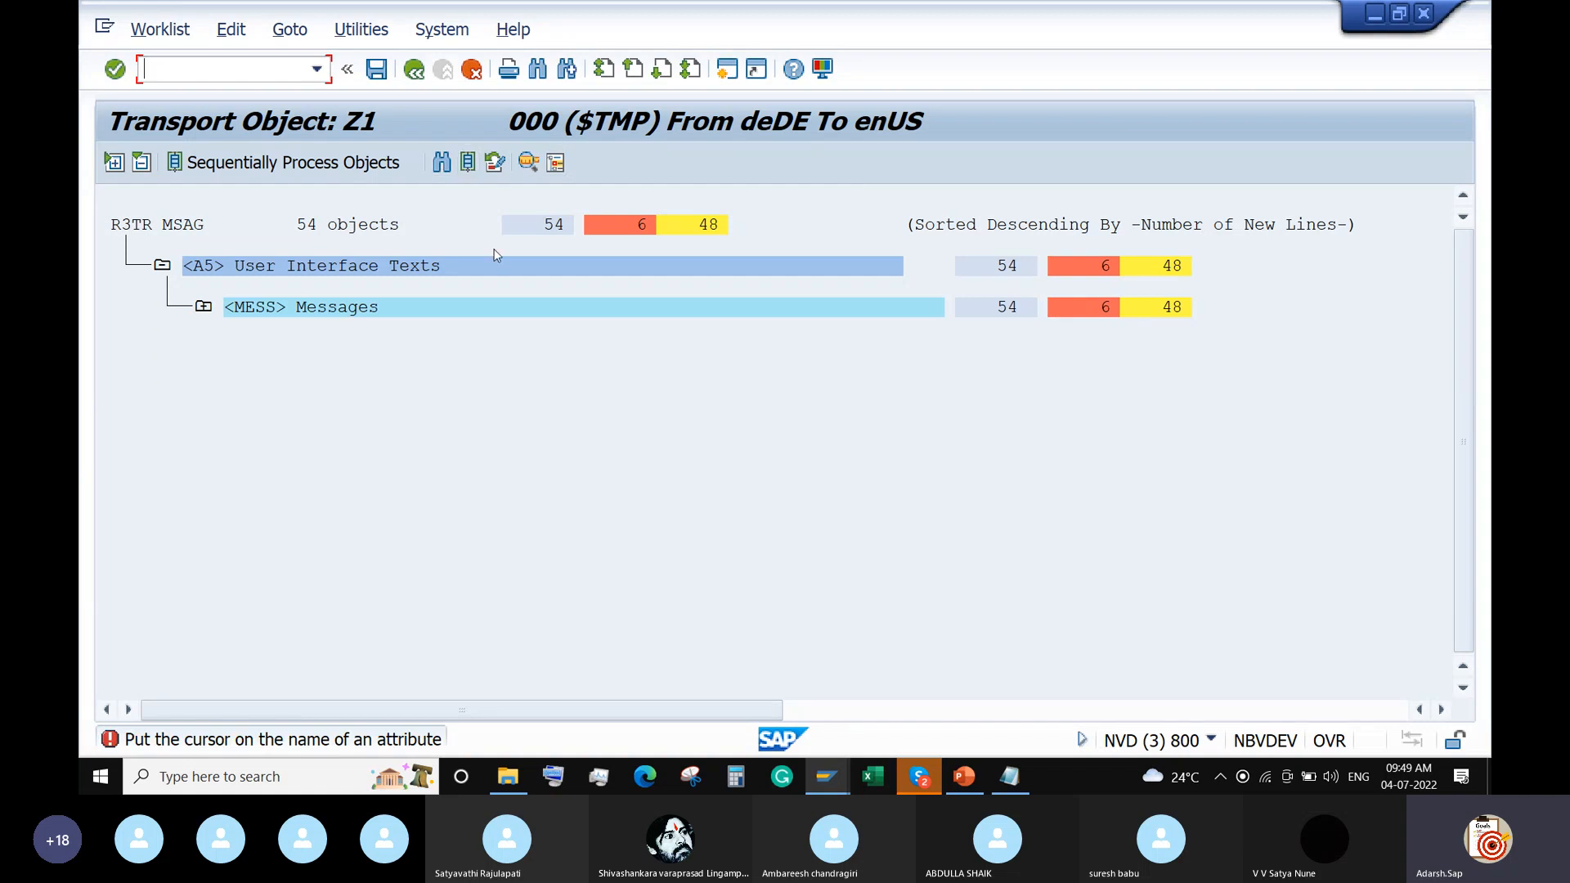
left_click(497, 270)
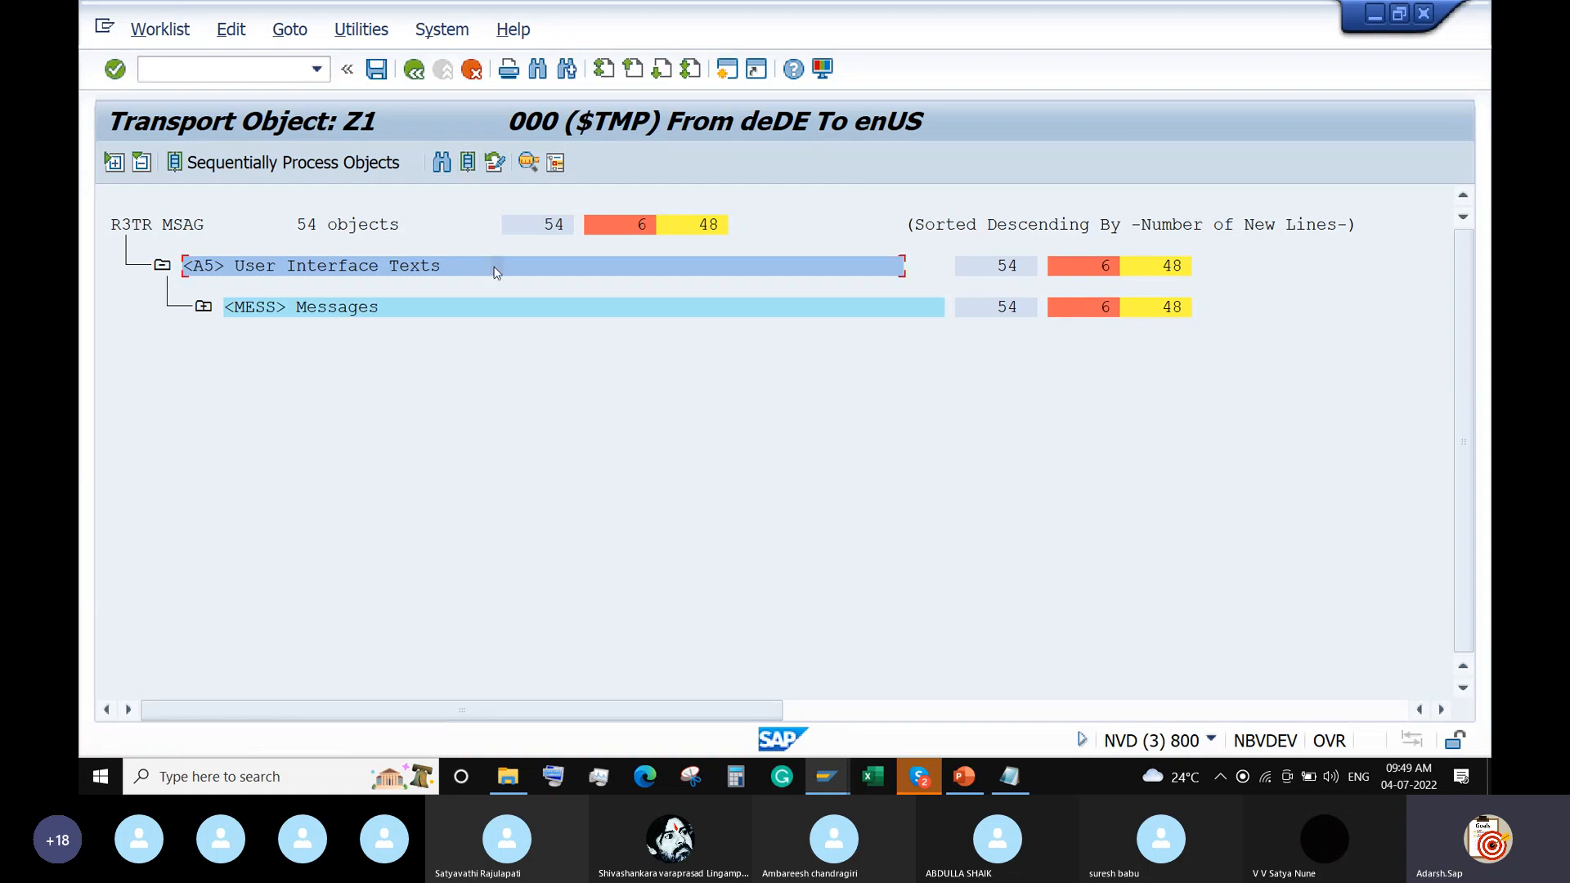
left_click(204, 307)
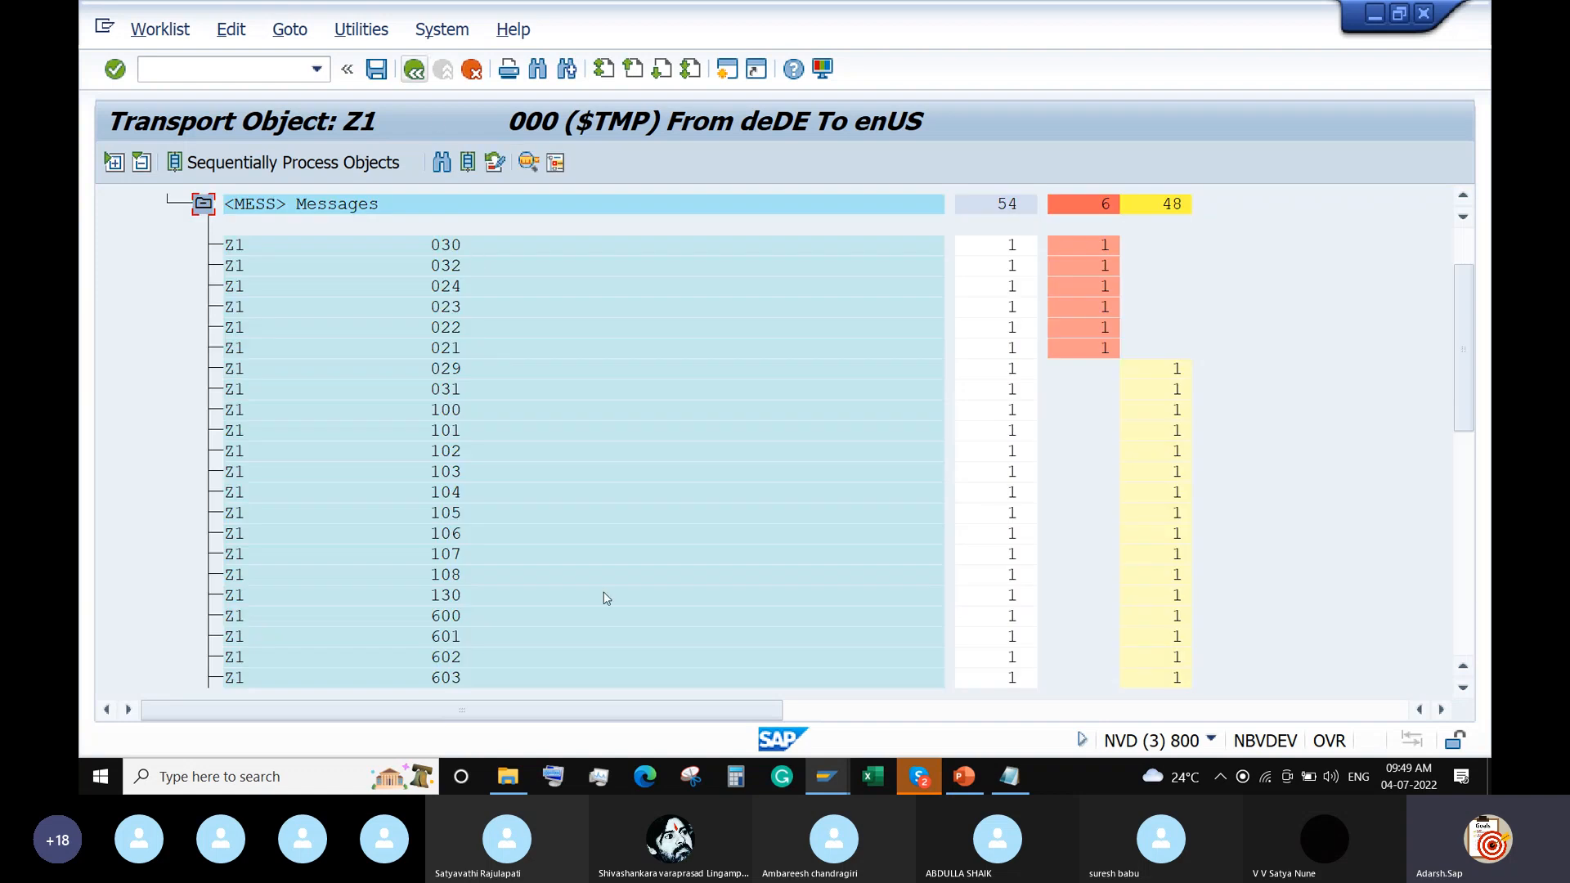
Return to the ZABCD Step 001 message definition, recheck the possible message numbers and look for message 032 in message class Z1
left_click(826, 776)
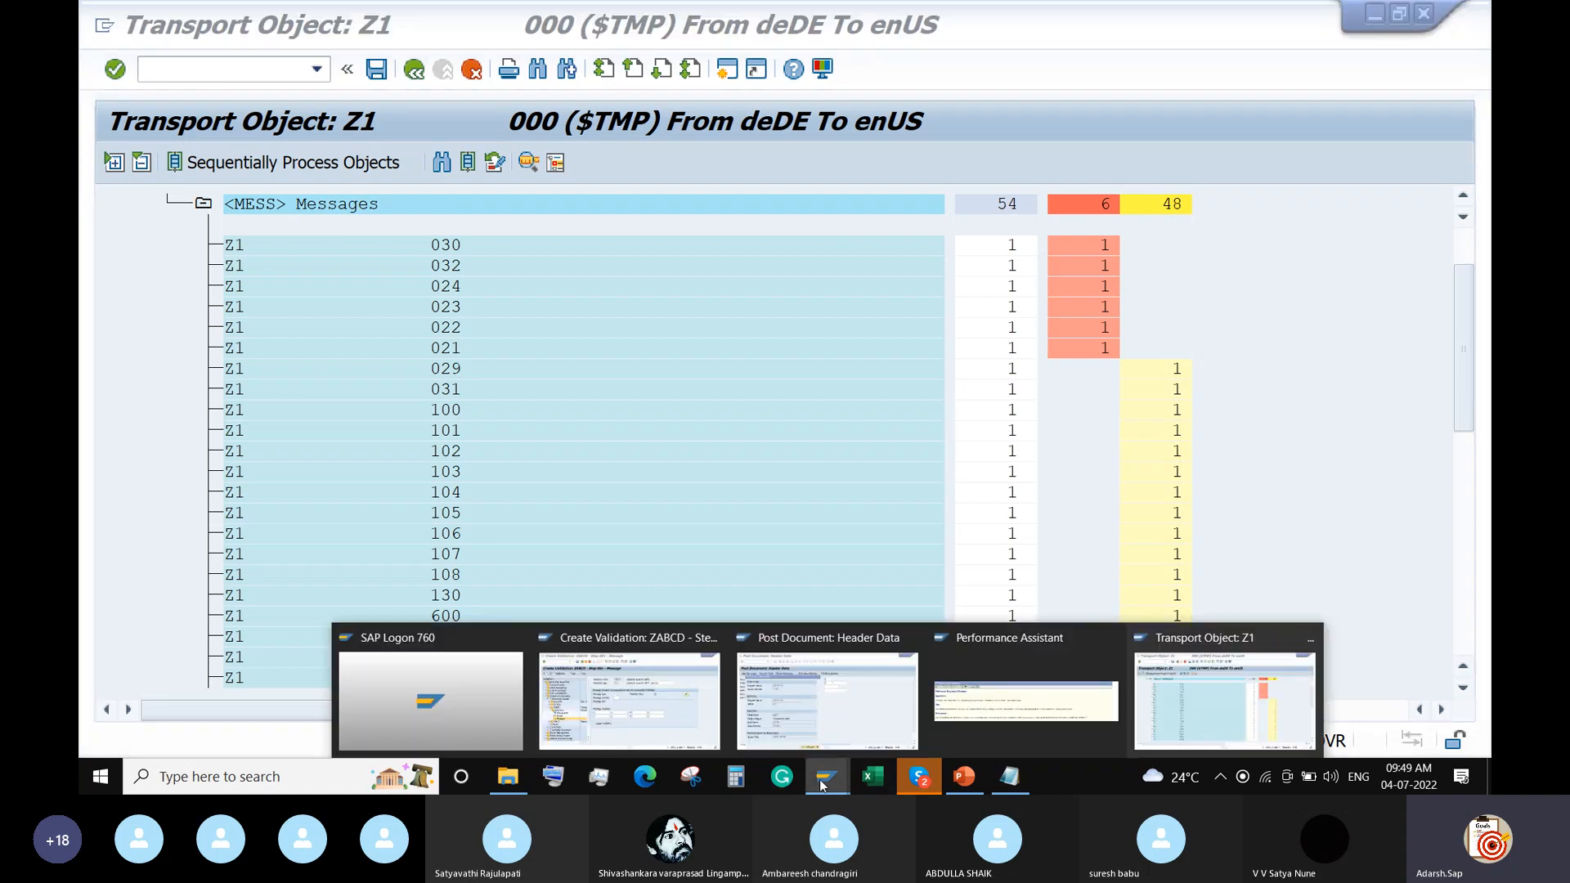
left_click(640, 685)
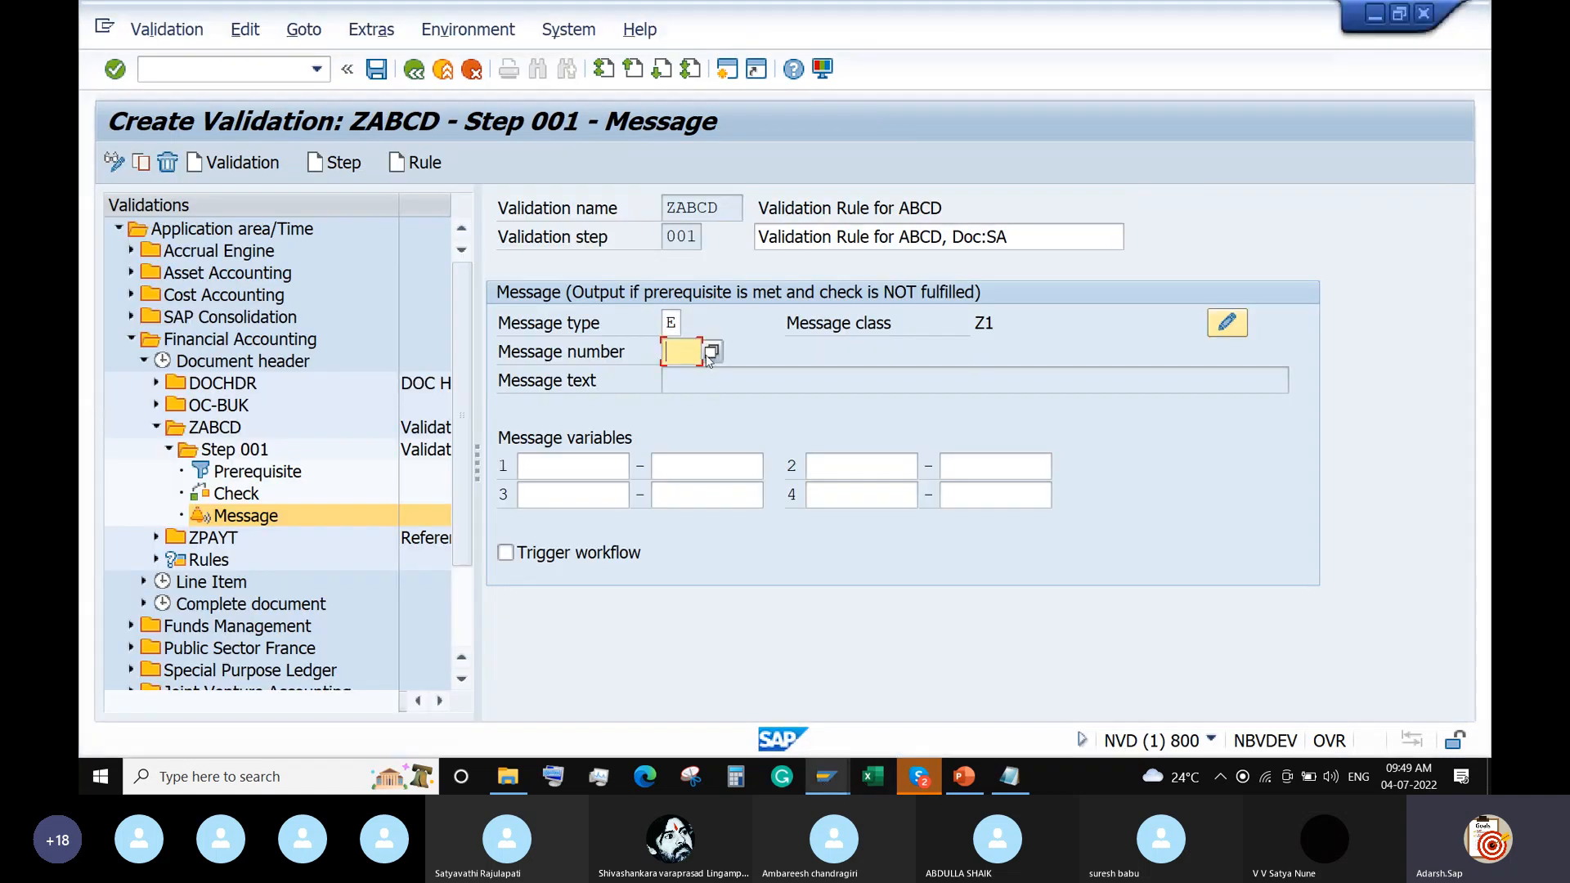
left_click(708, 361)
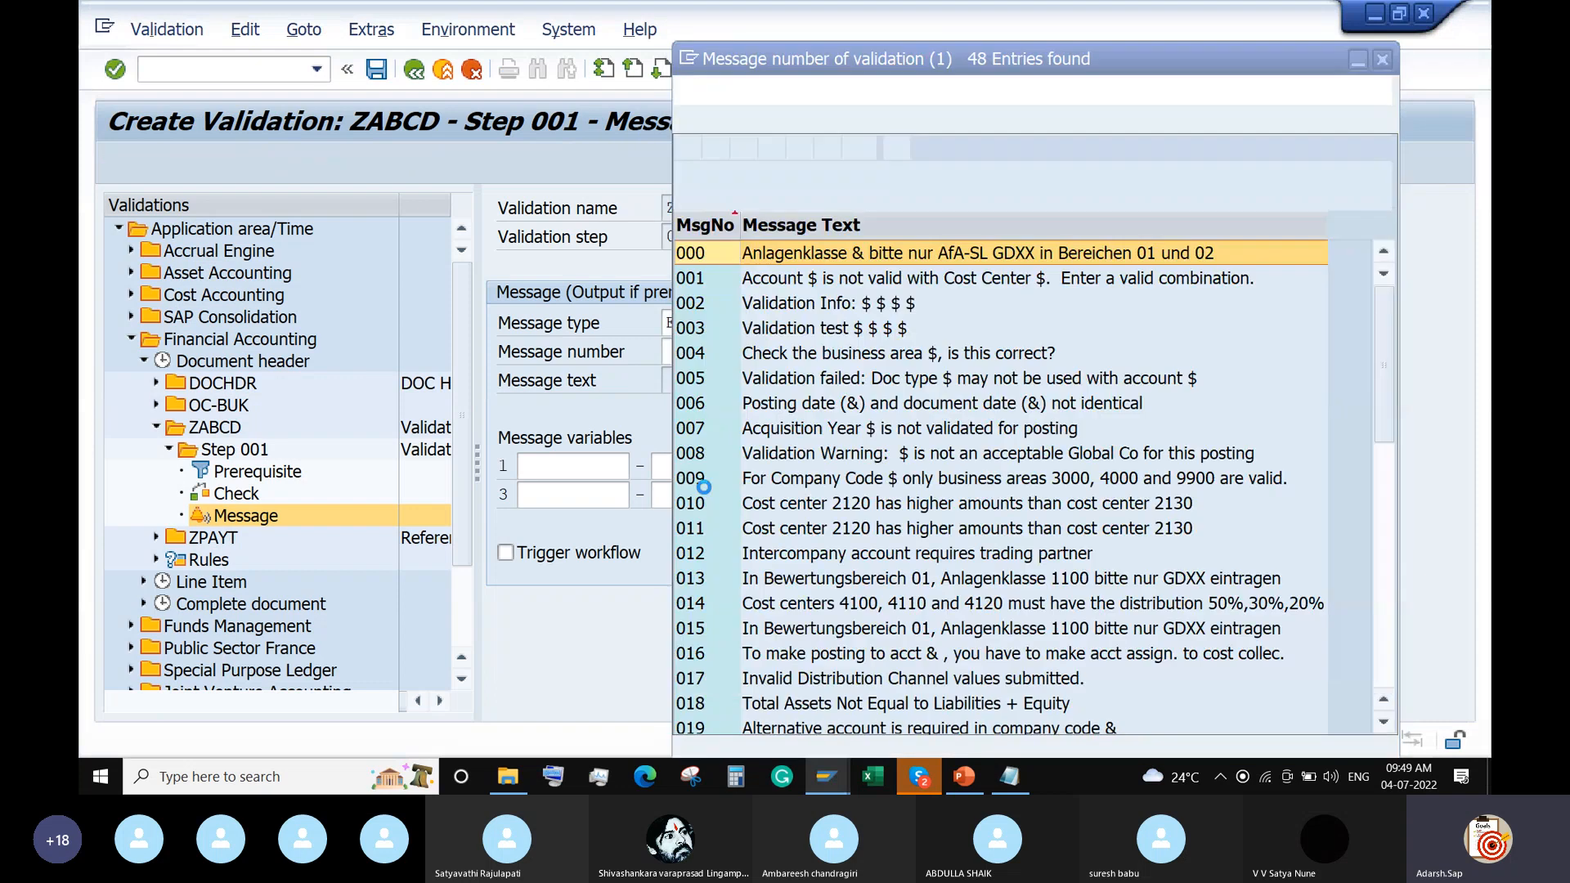
left_click(1384, 61)
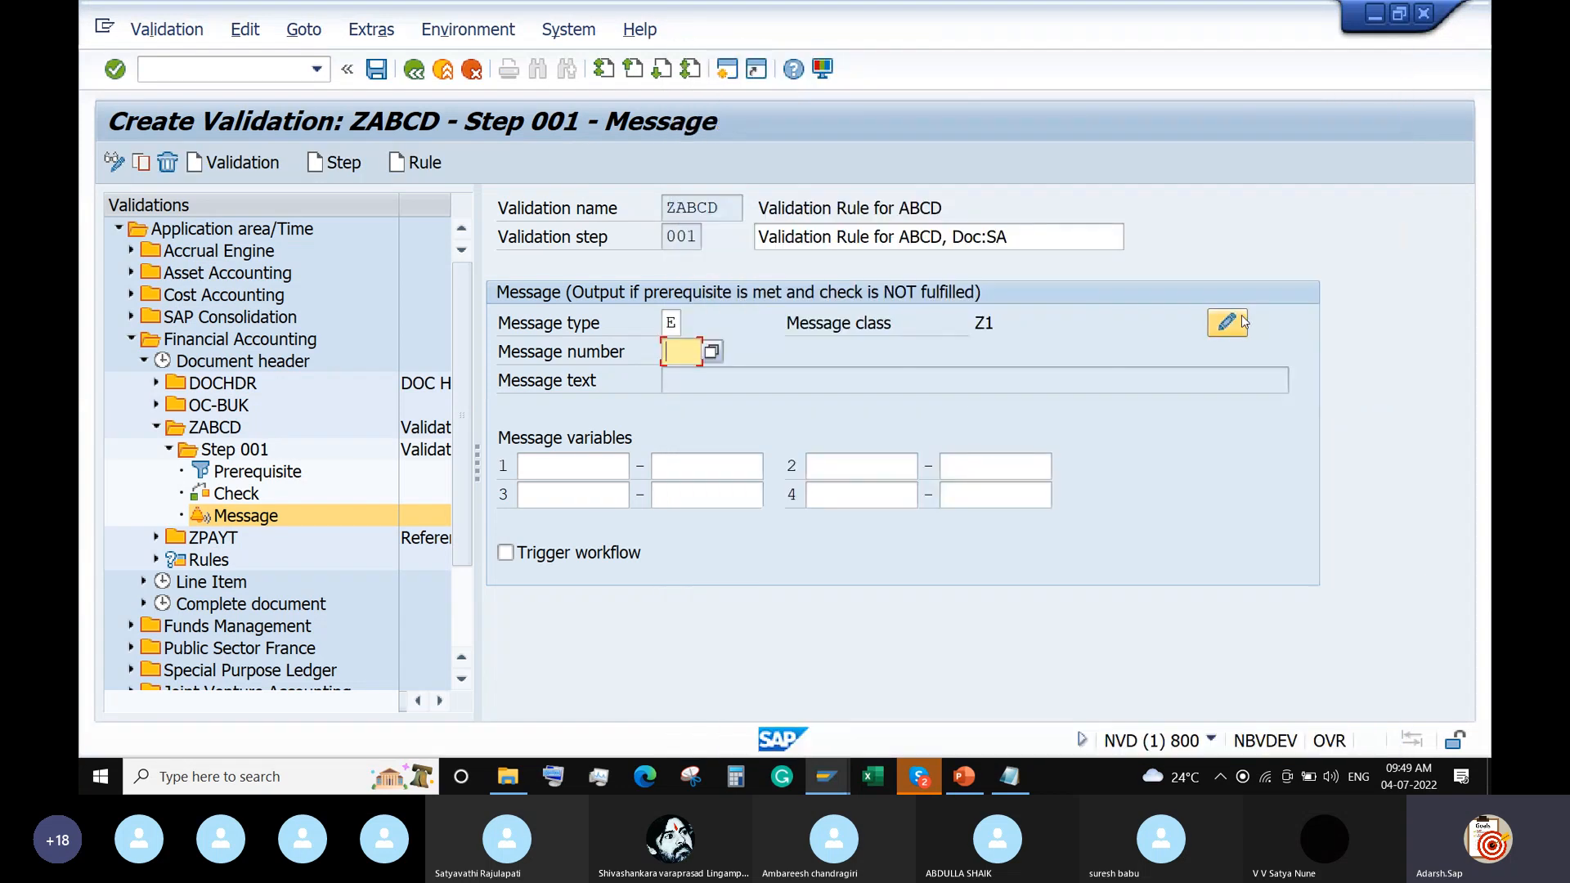
left_click(1240, 321)
scroll(595, 433, "down", 3)
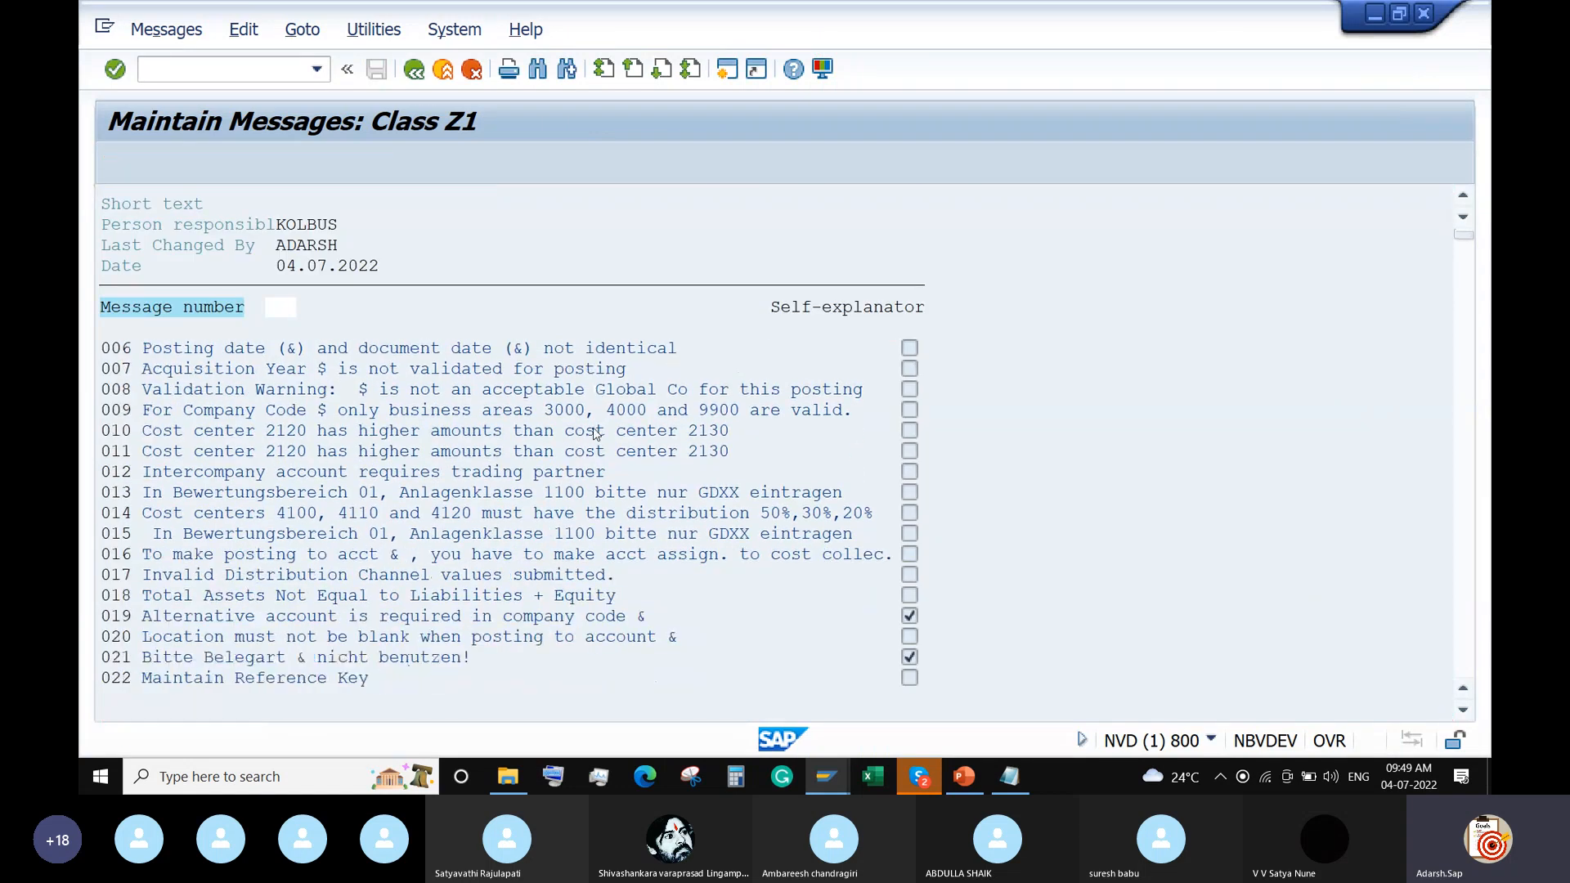
scroll(595, 434, "down", 3)
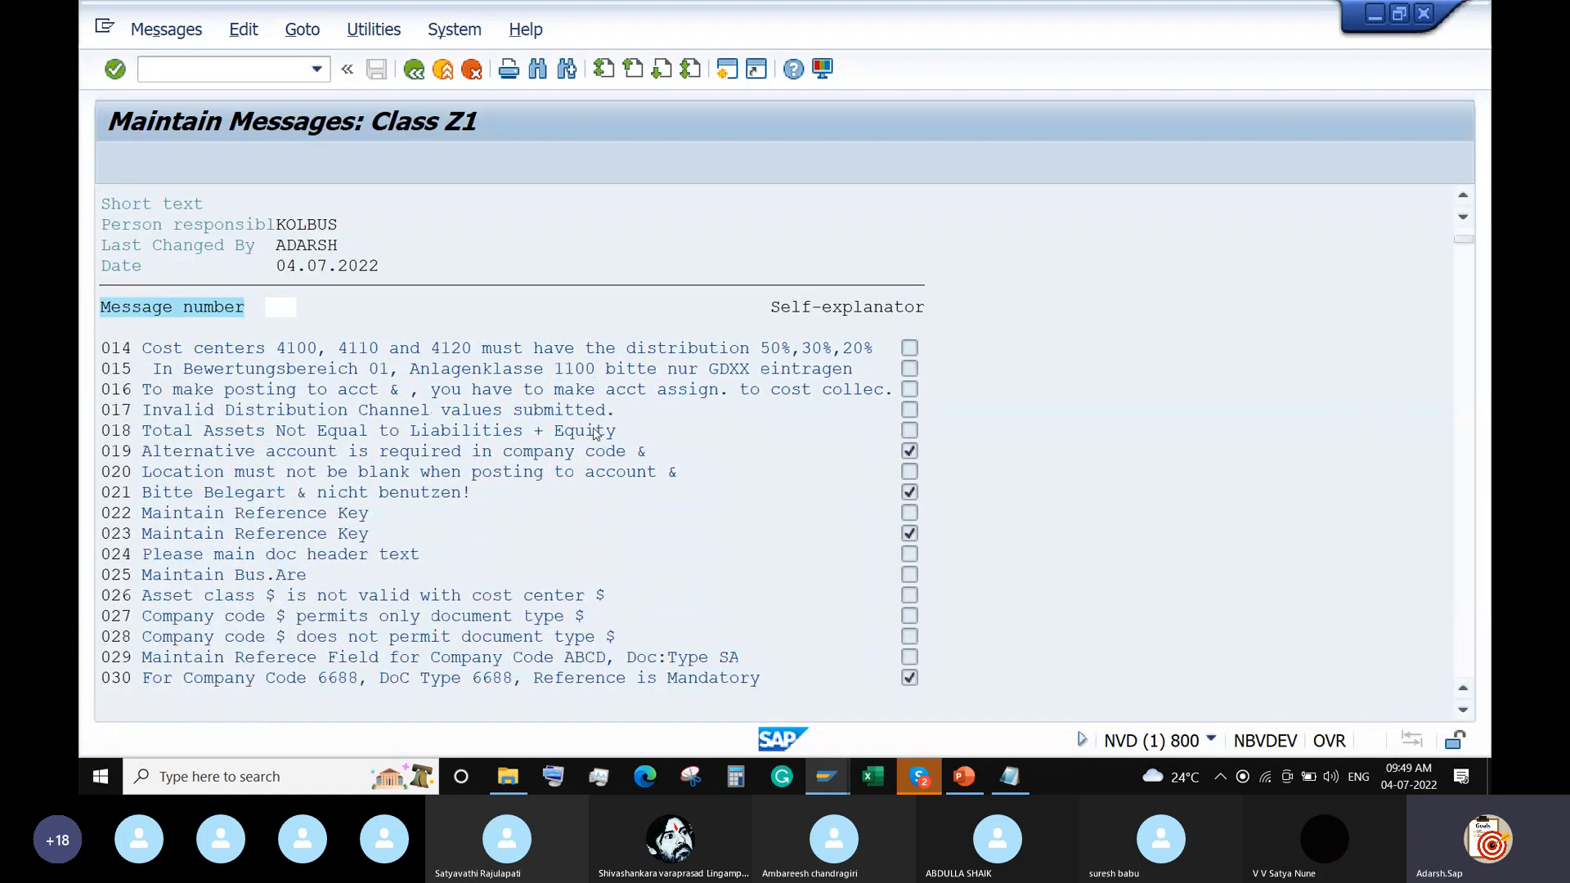
scroll(595, 433, "down", 1)
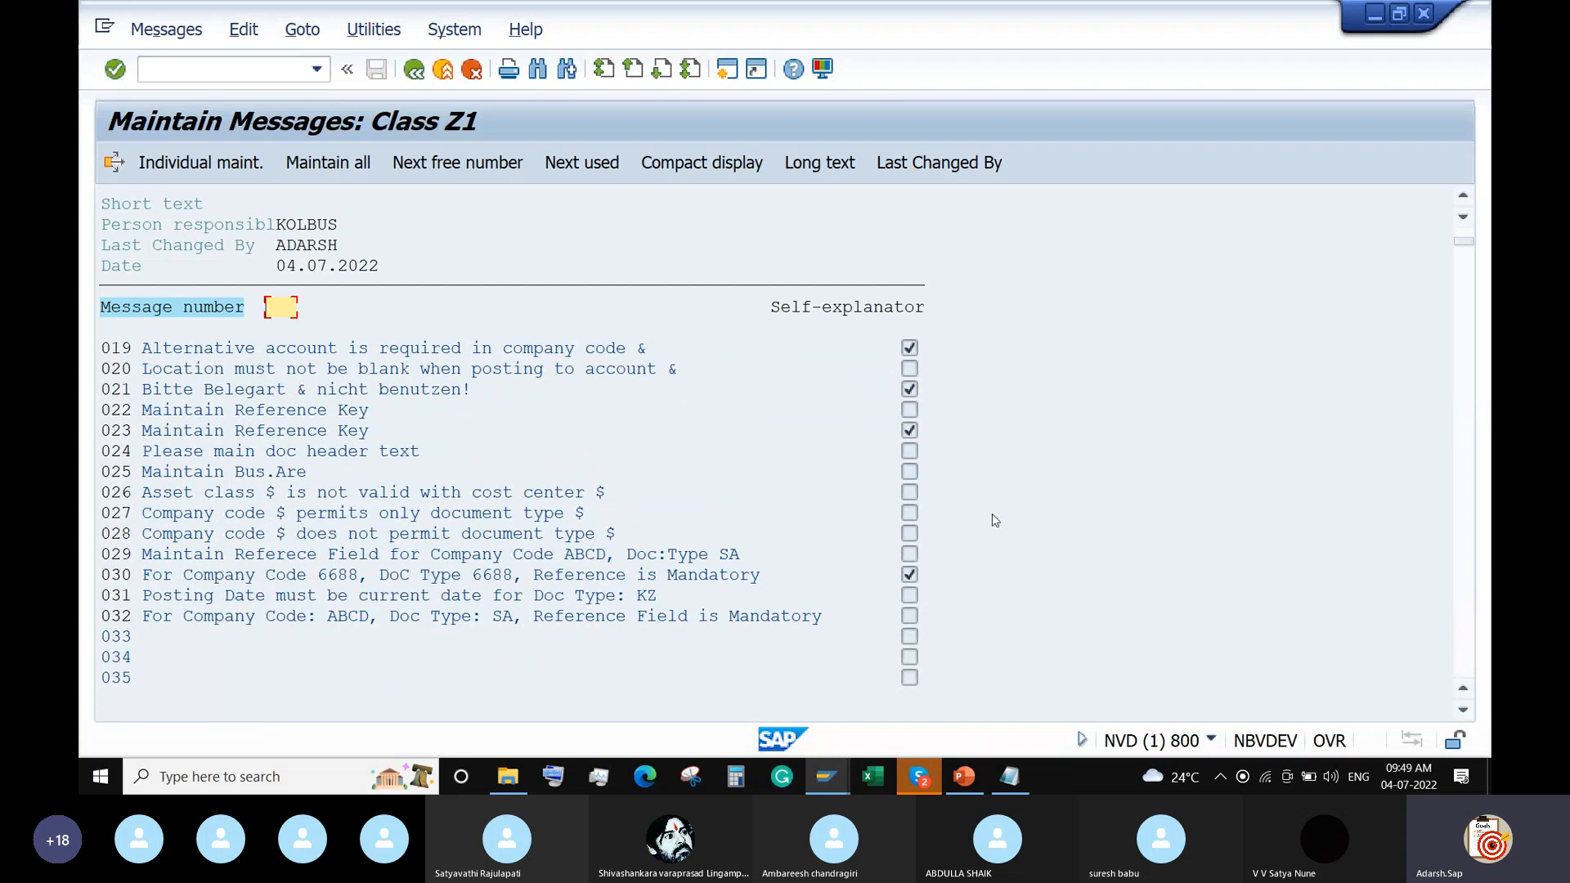
Switch back to the Z1 translation worklist session, leave it and cancel the pending change of original language
left_click(829, 784)
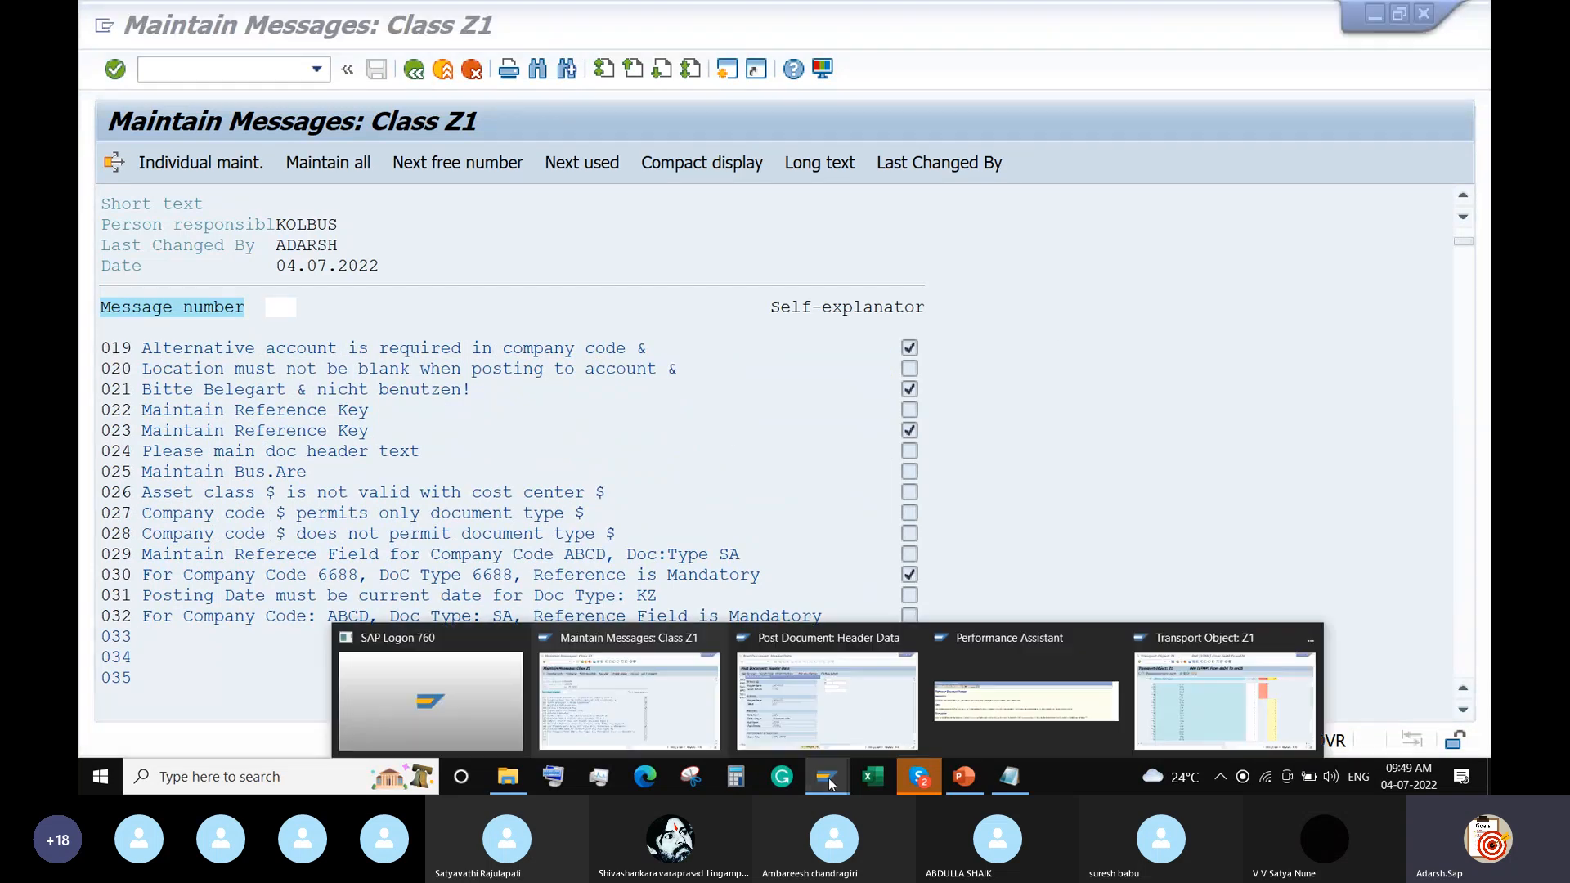
left_click(1197, 660)
left_click(414, 70)
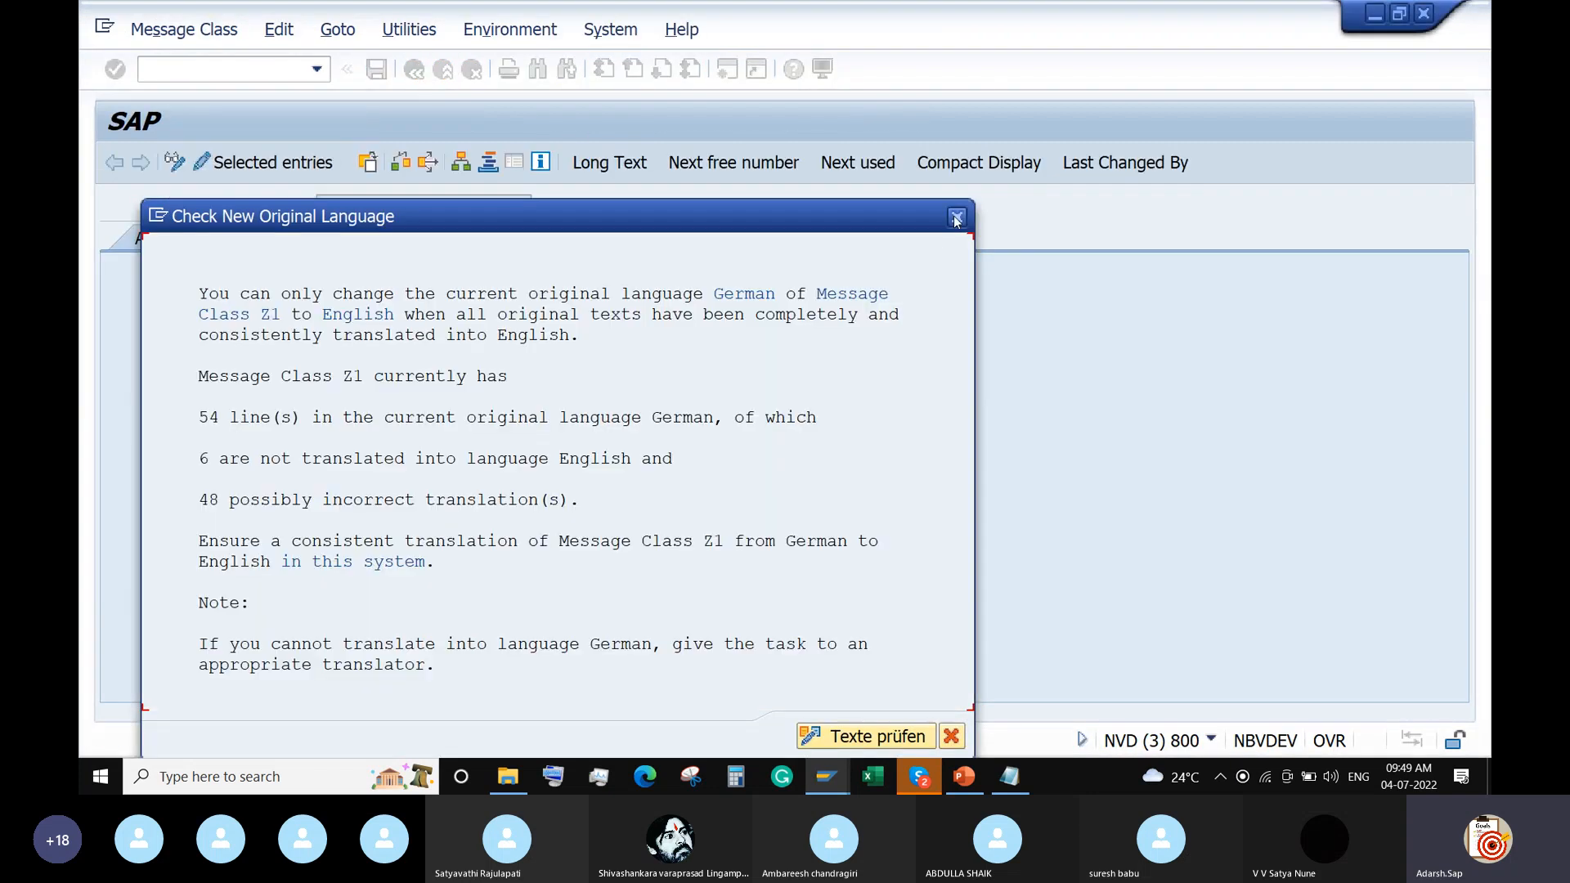
left_click(954, 214)
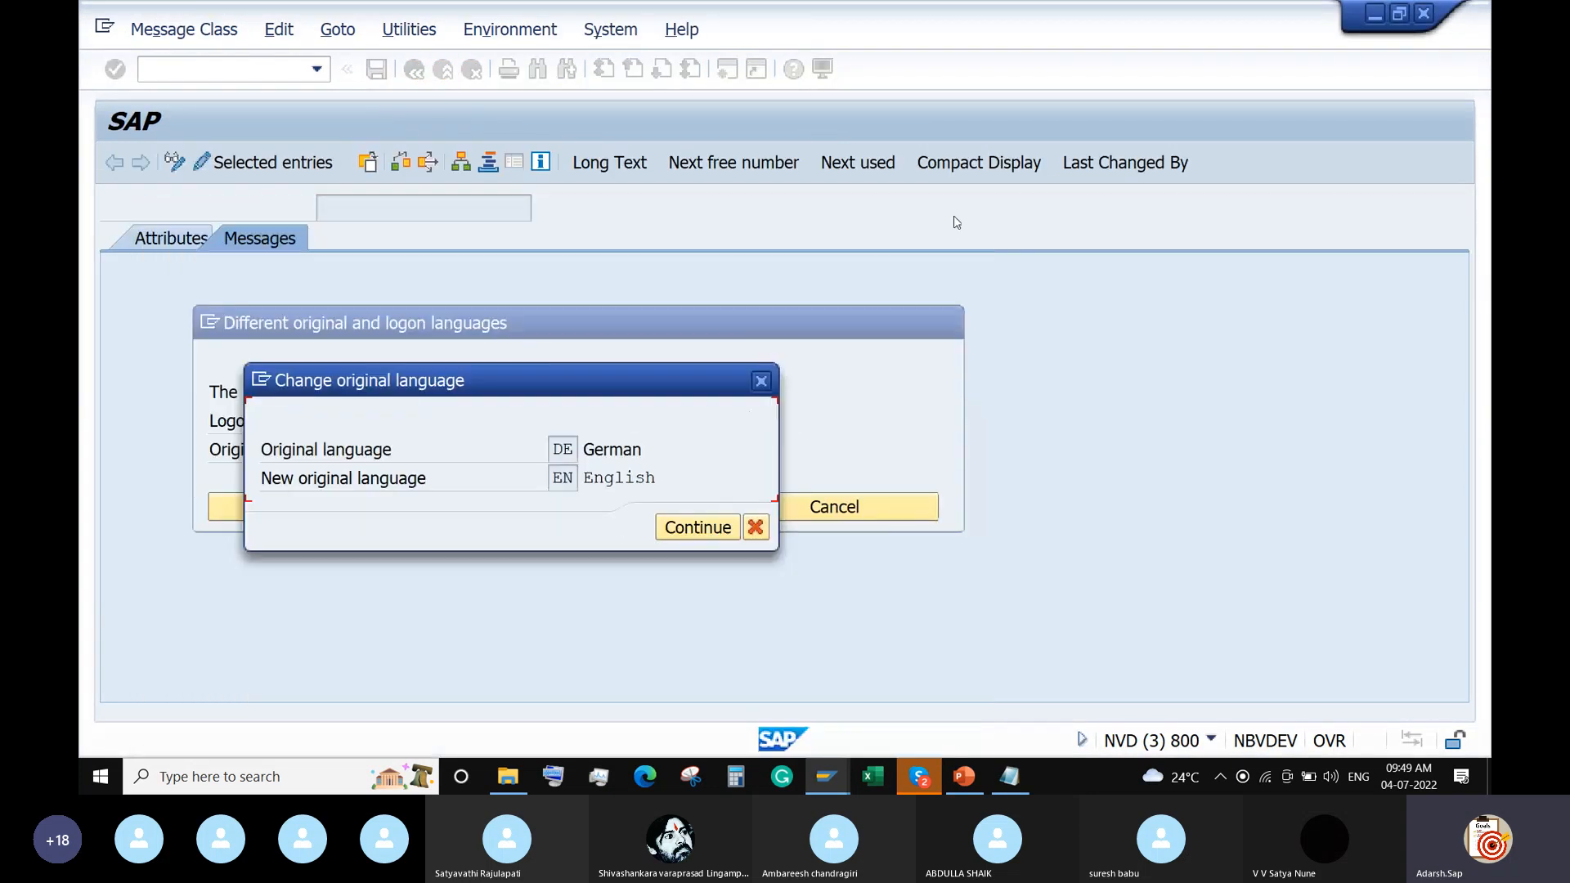
left_click(760, 381)
left_click(946, 324)
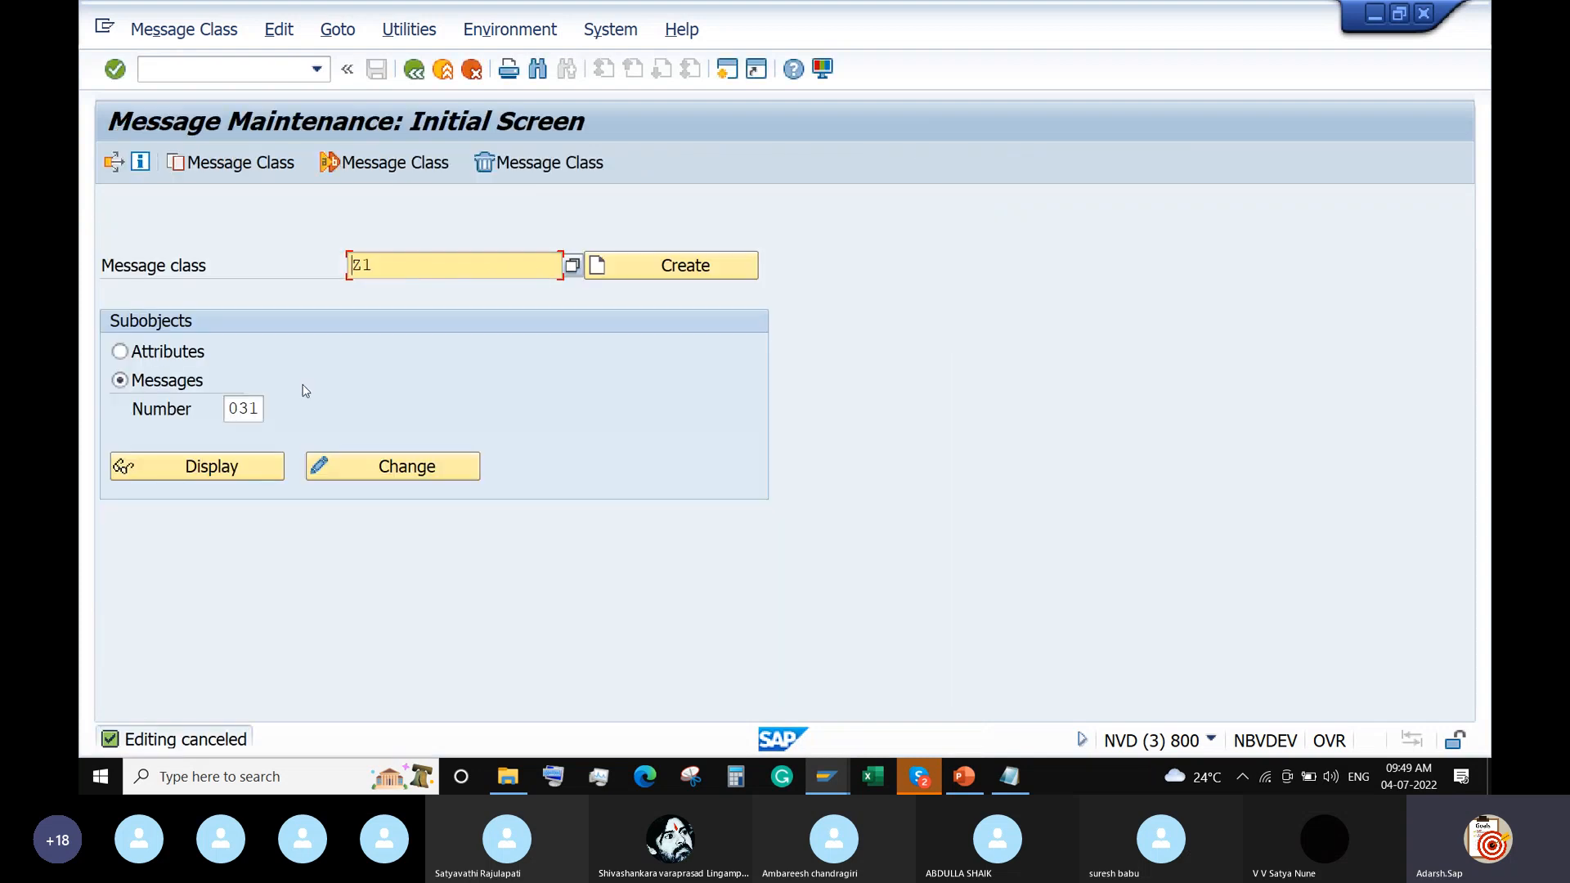
Open message 033 of message class Z1 for change
left_click(261, 409)
key("BackSpace")
type("3")
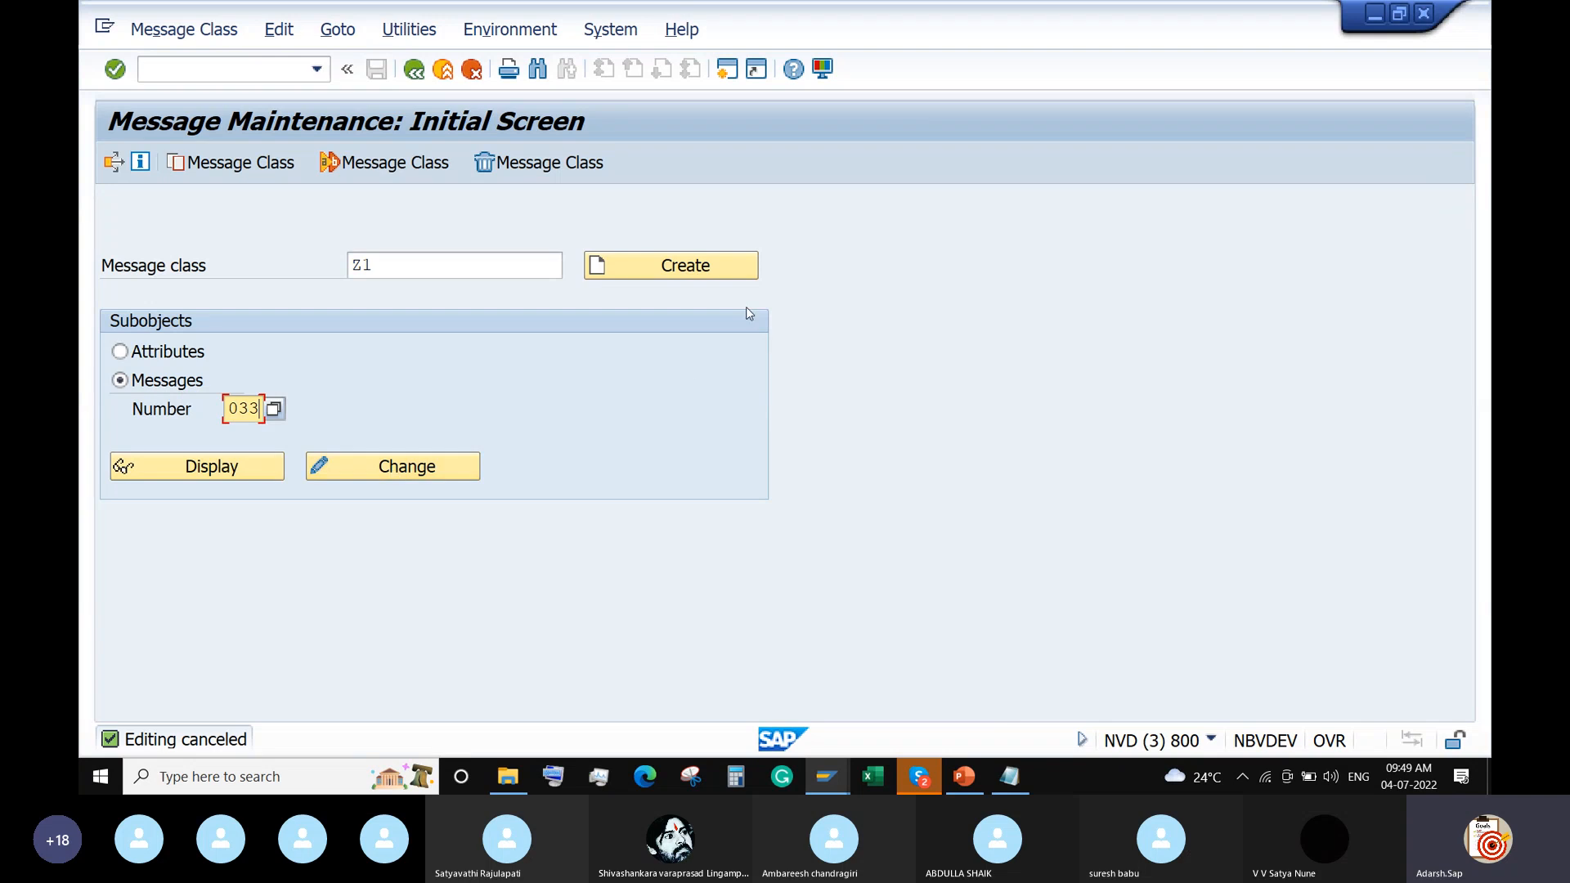
left_click(708, 272)
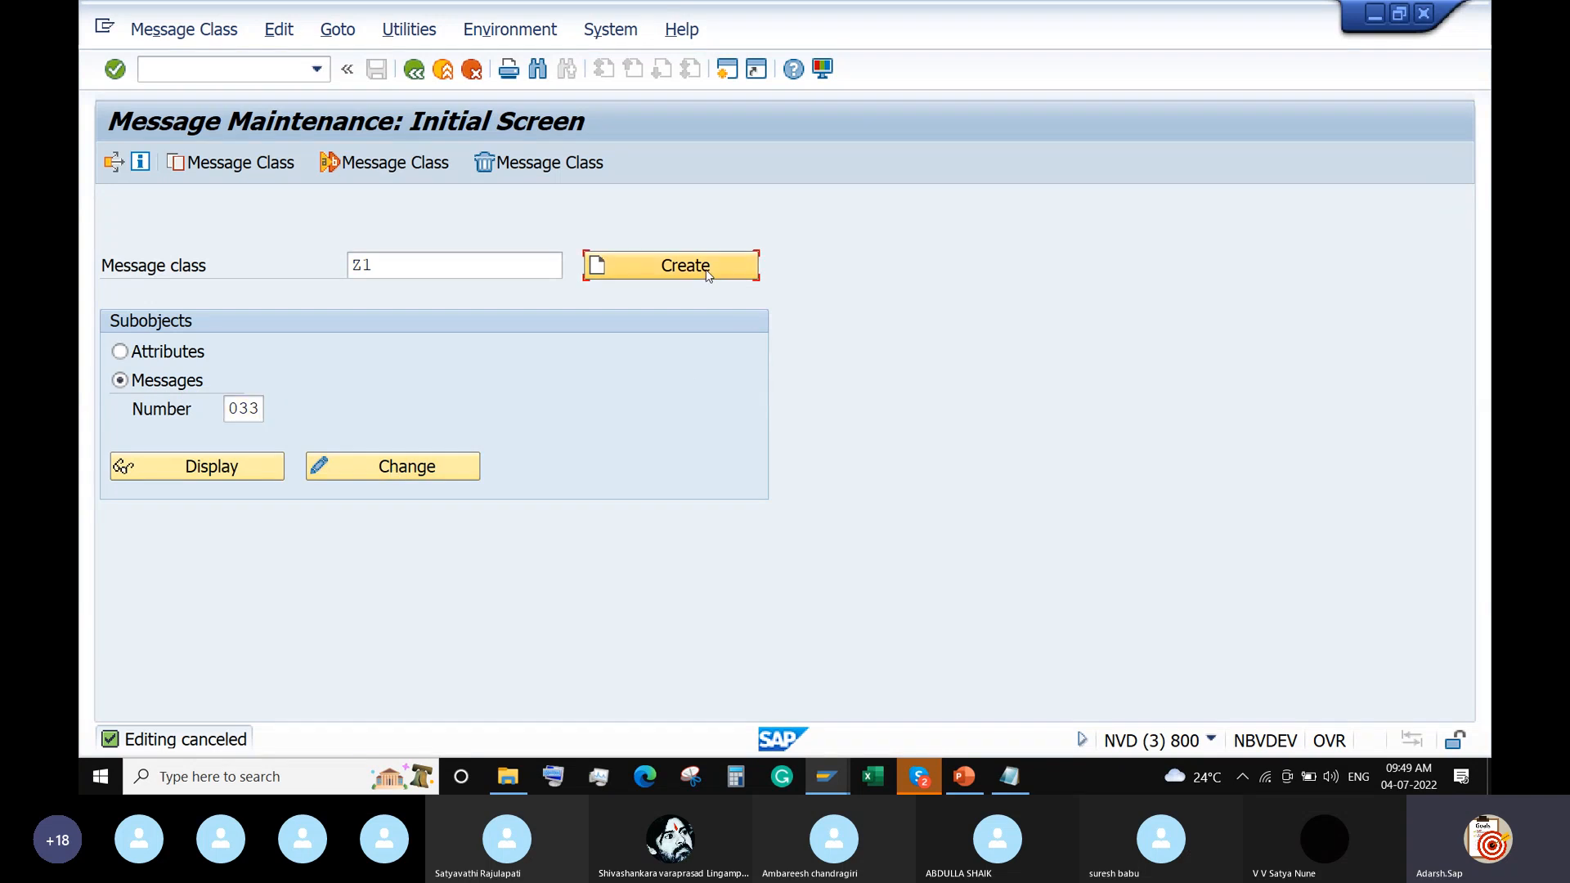
left_click(396, 467)
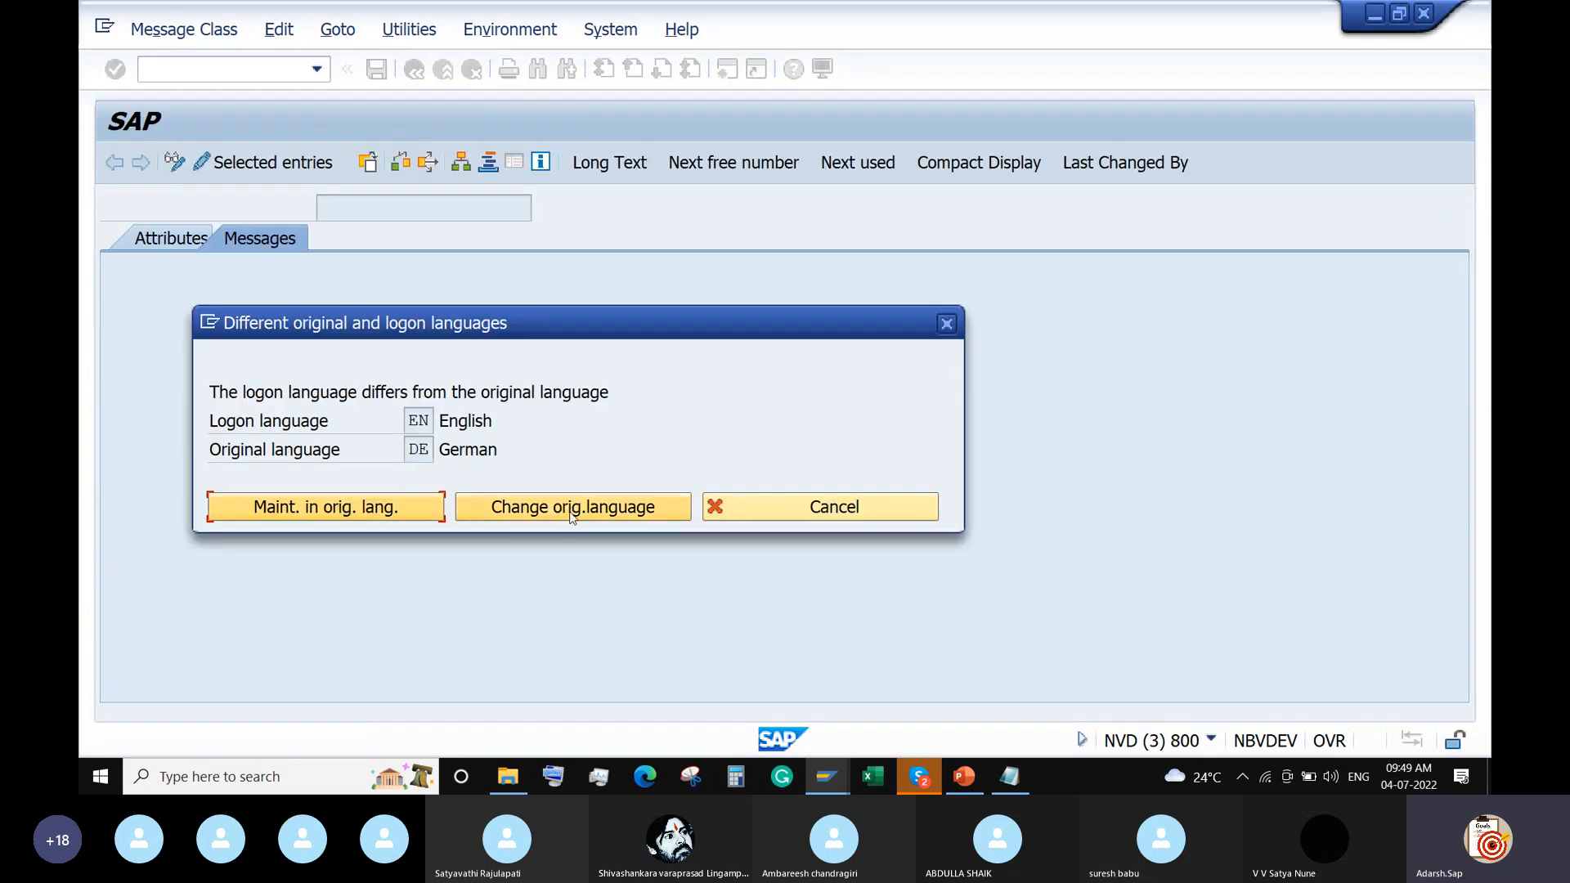
Request English (EN) as the new original language of message class Z1, accept the warning and proceed to the text check
left_click(570, 511)
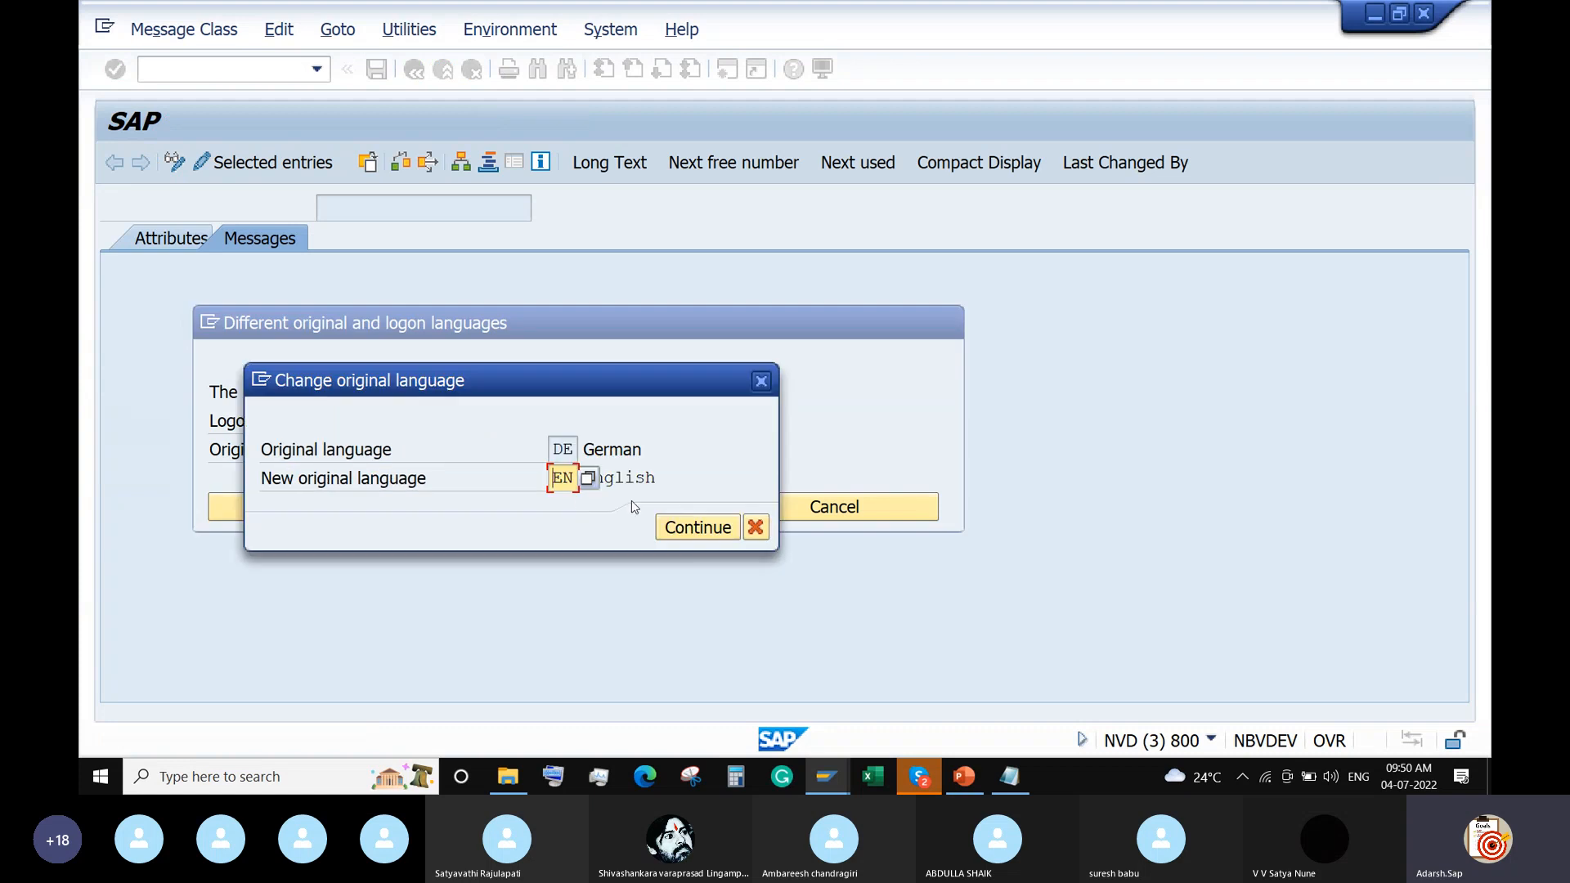
left_click(670, 530)
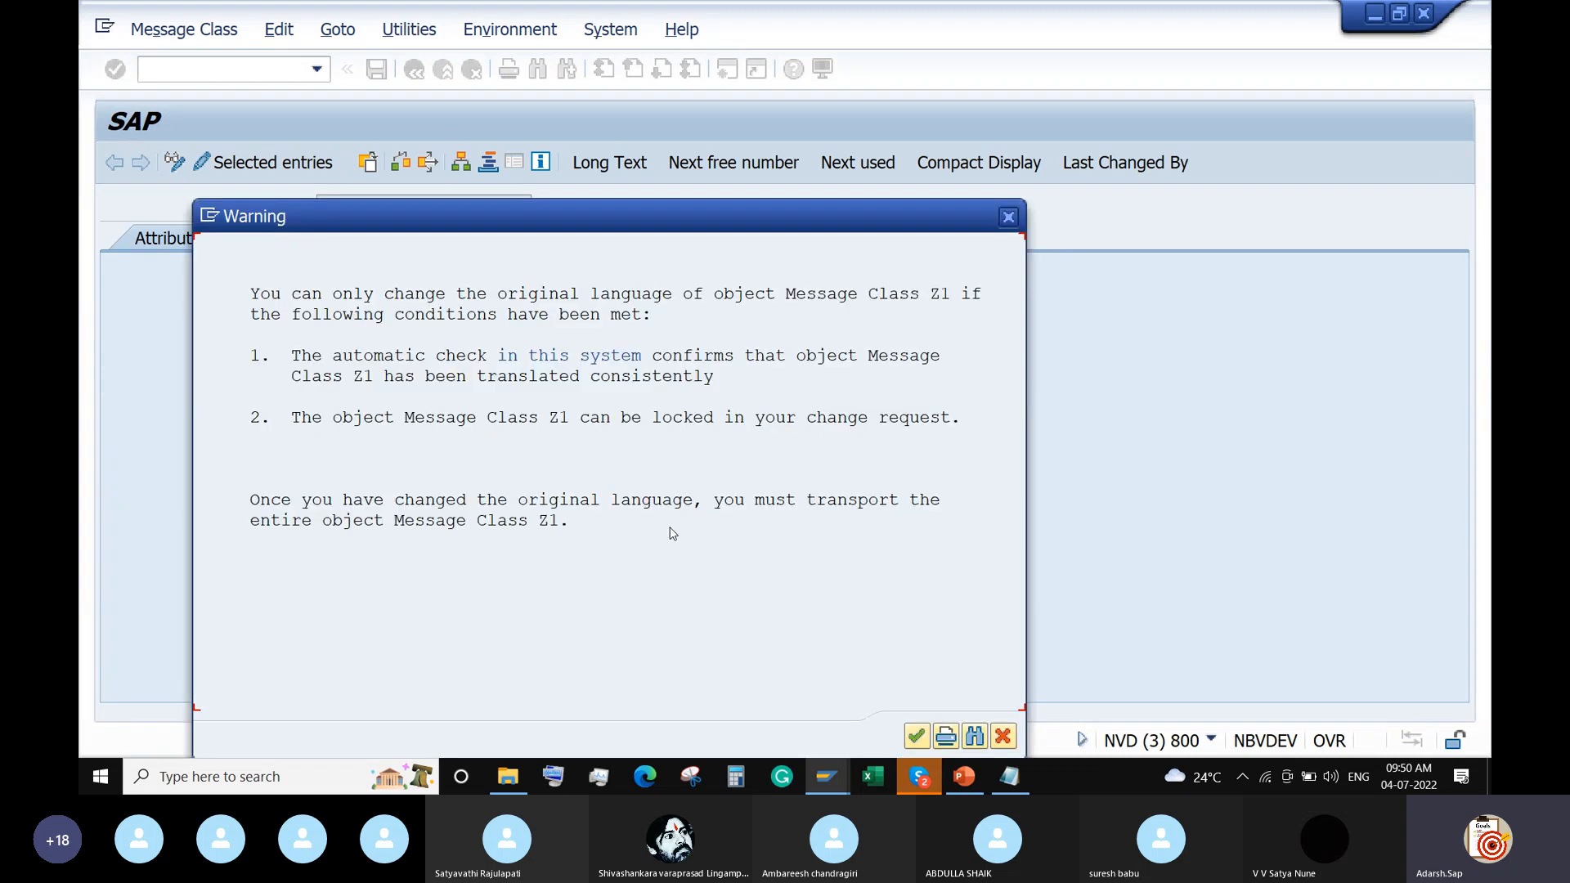
left_click(909, 737)
left_click(907, 737)
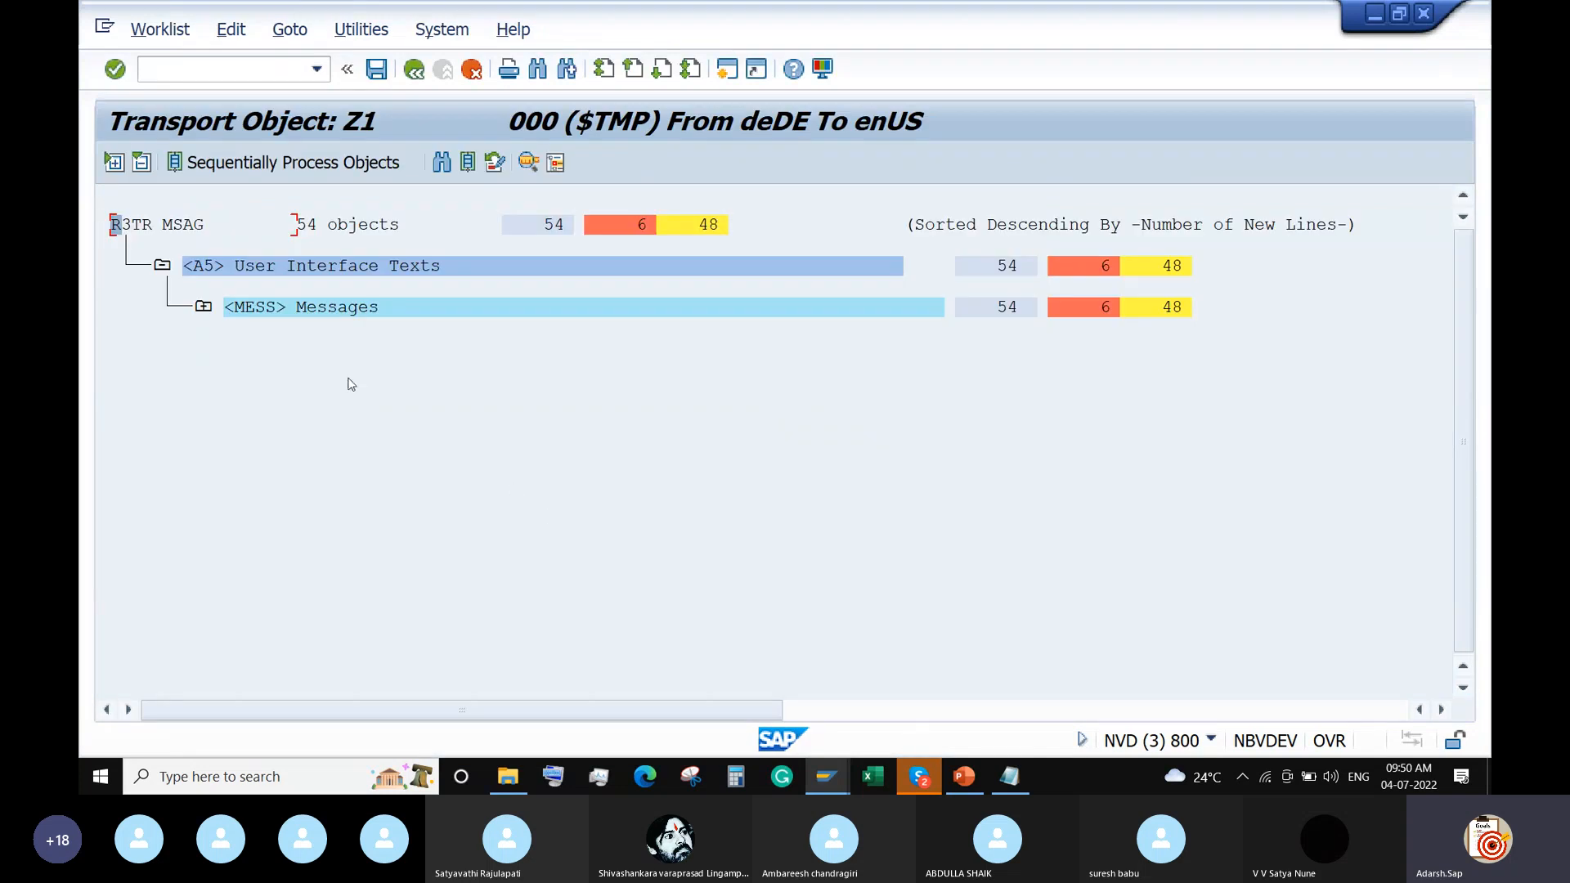
Expand the Messages node of the Z1 translation worklist and open message 032 for translation
left_click(1084, 267)
left_click(199, 314)
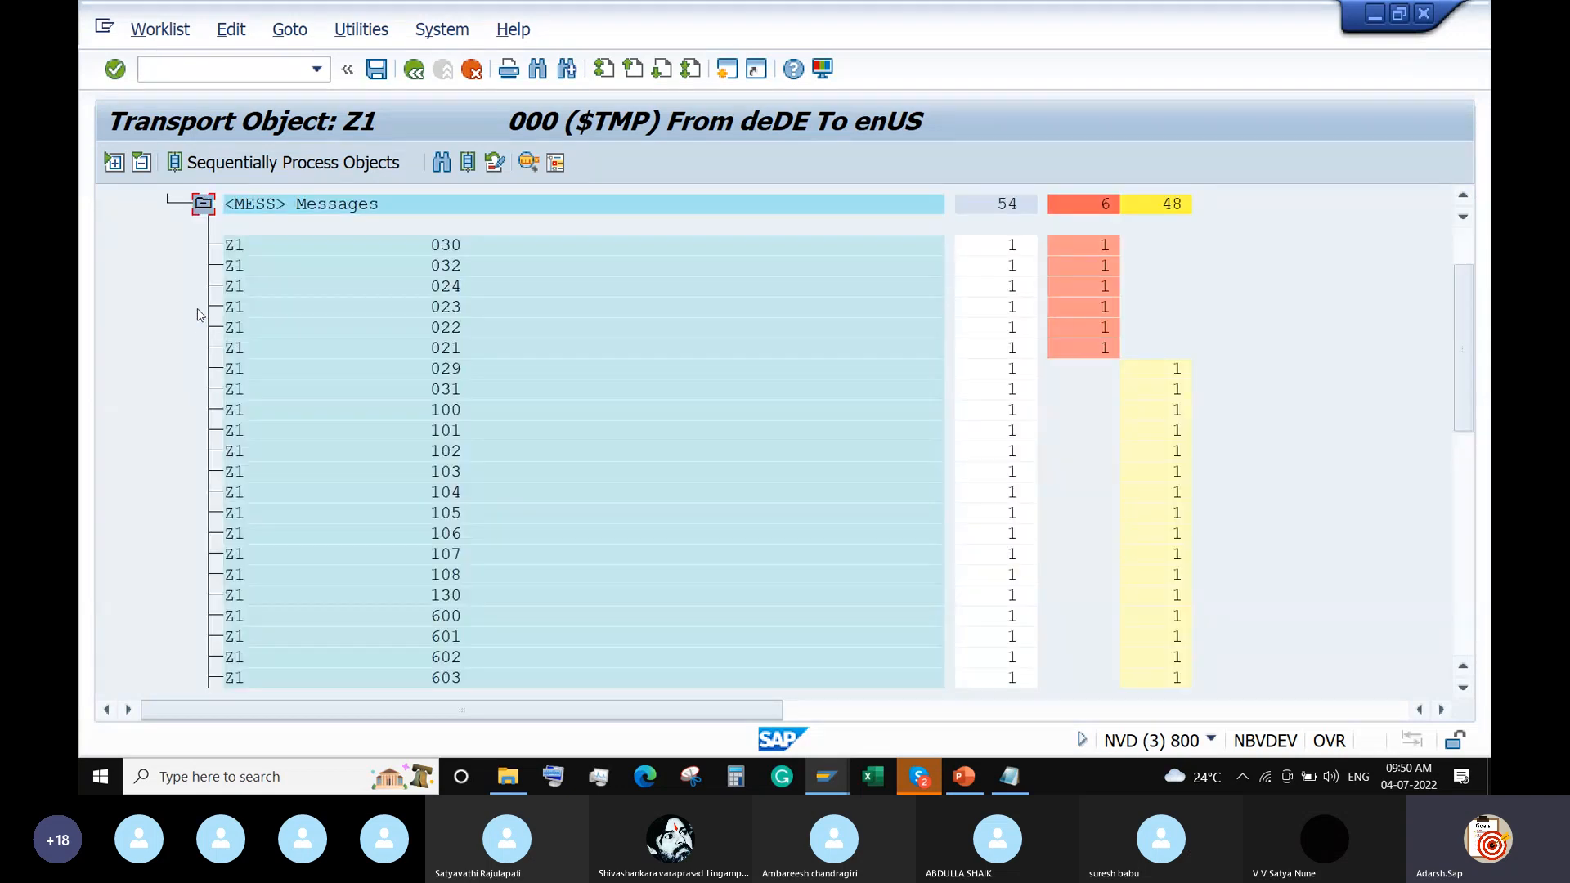
double_click(465, 268)
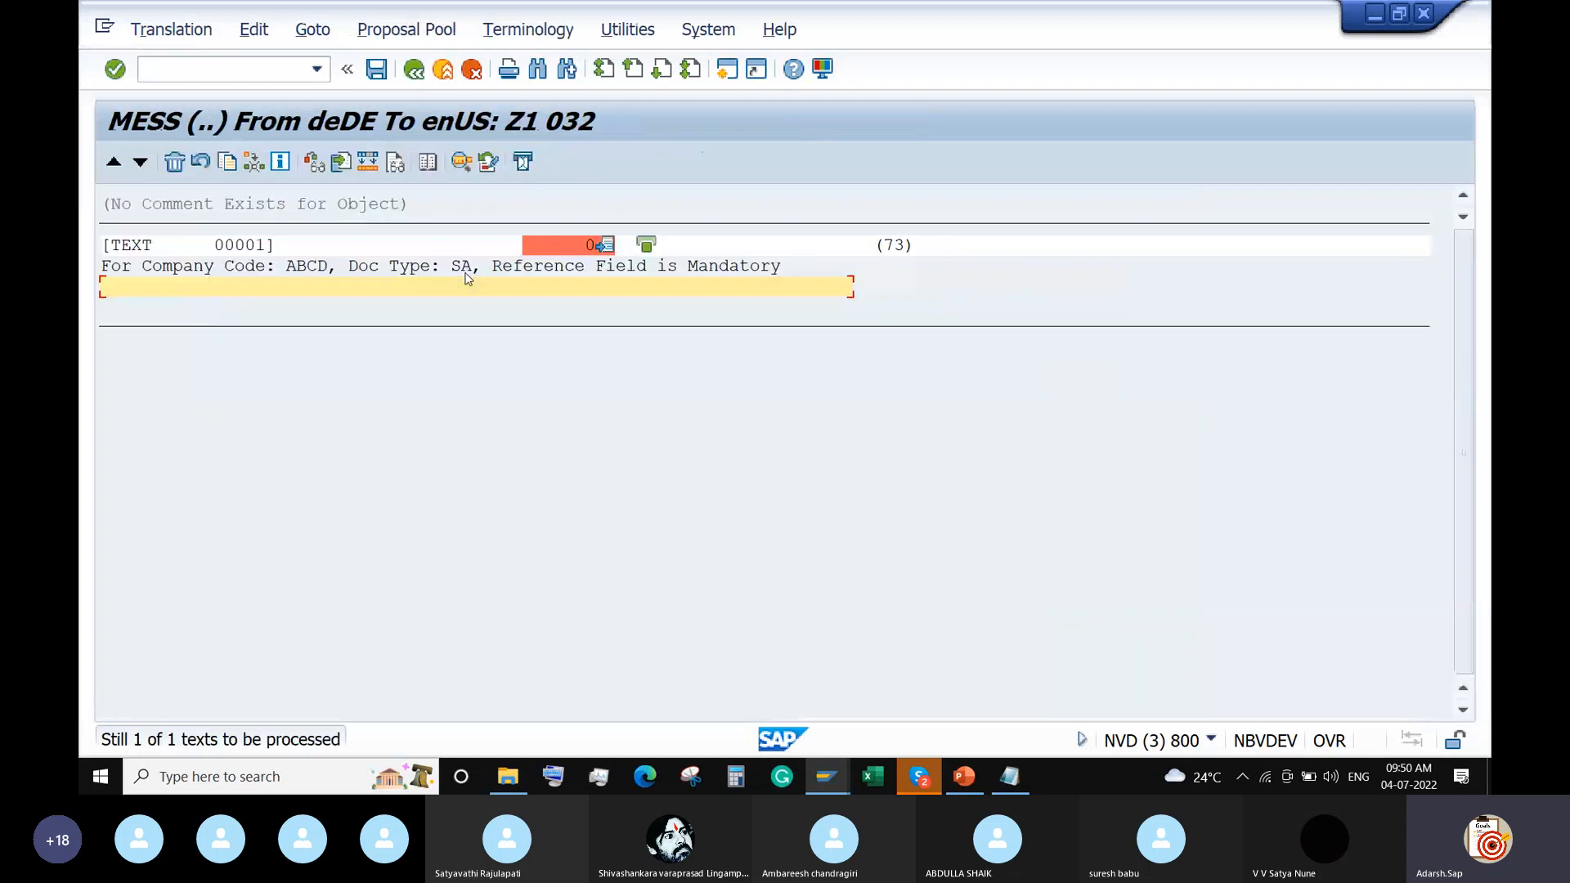
Enter "For Company COde: ABCD, Doc Type: SA, Reference Field is Mandatory" as the English translation of message 032
left_click(806, 269)
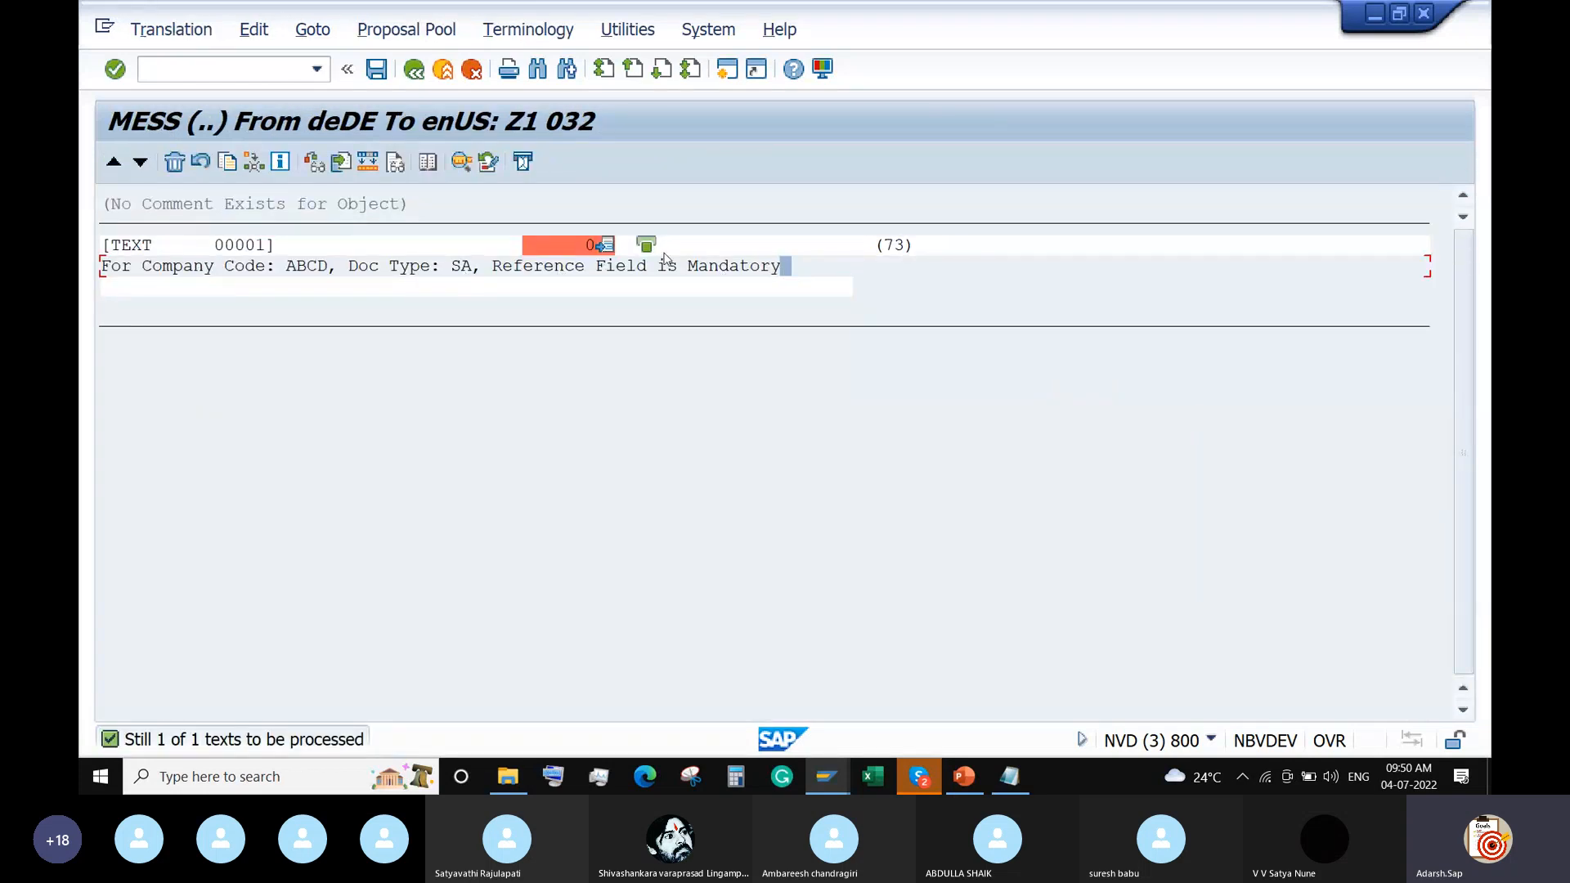
key("Left")
left_click(413, 287)
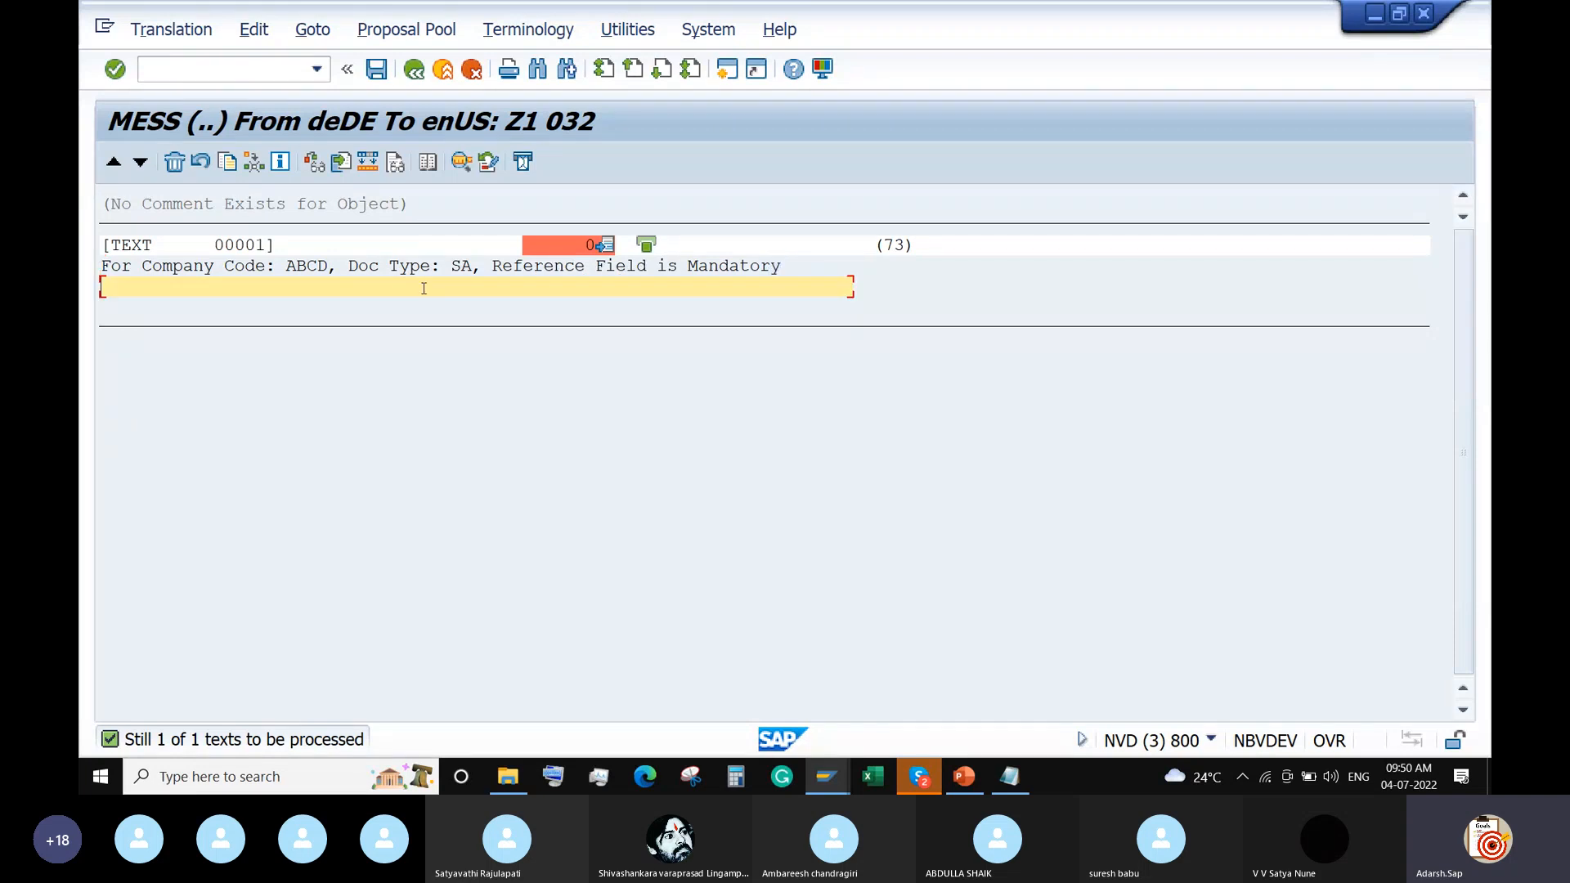
type("For C")
type("ompany COde: A")
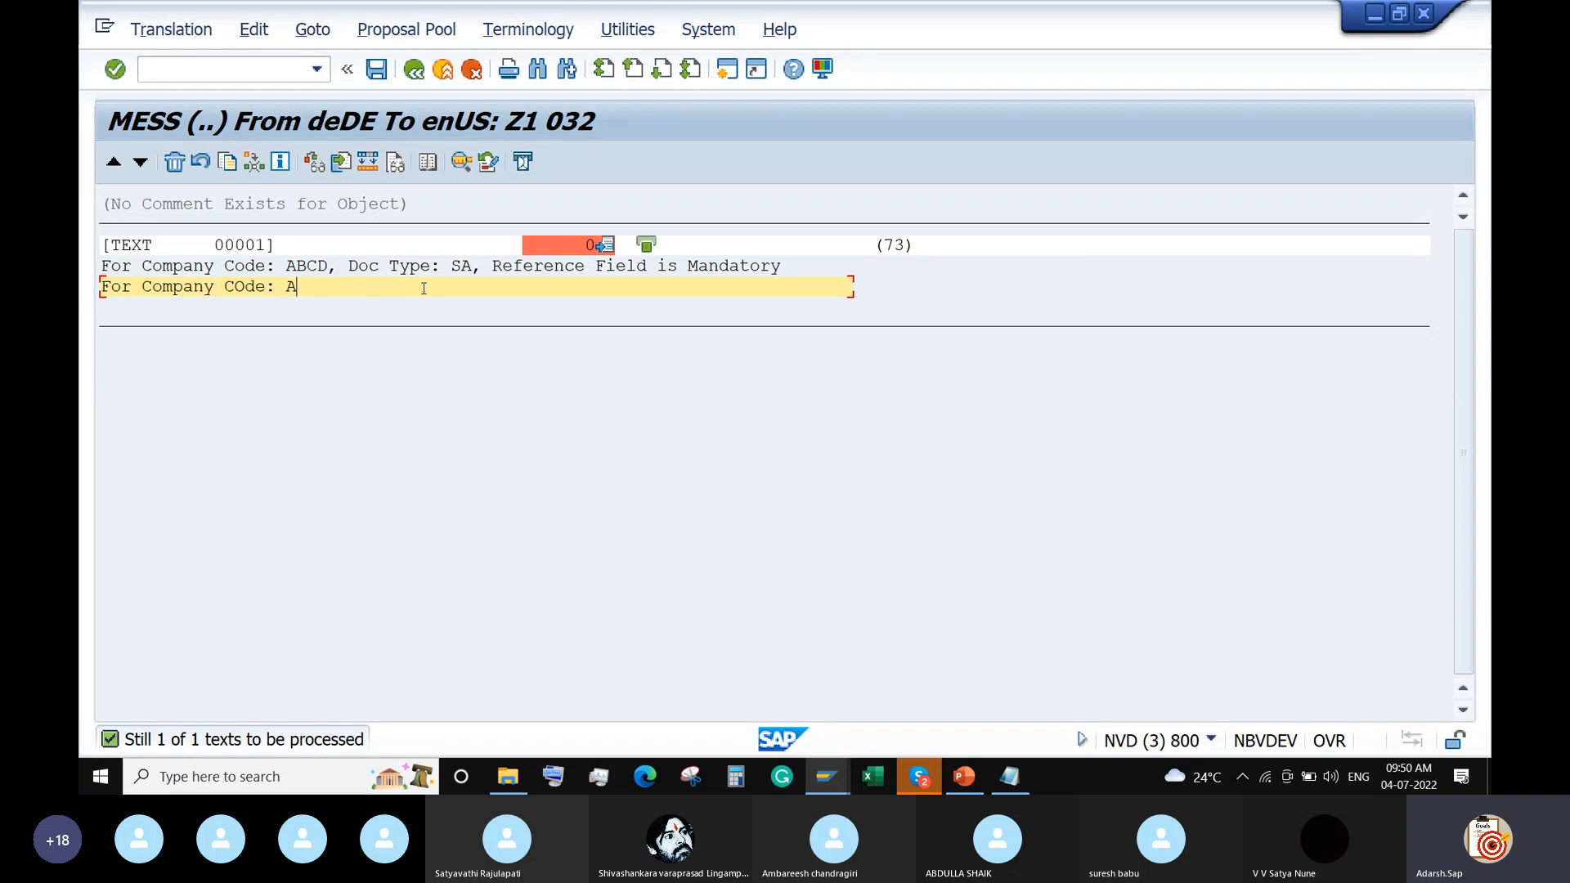
type("BCD, Doc")
type(" y")
type("Type: ")
type("SA")
type(", Referen")
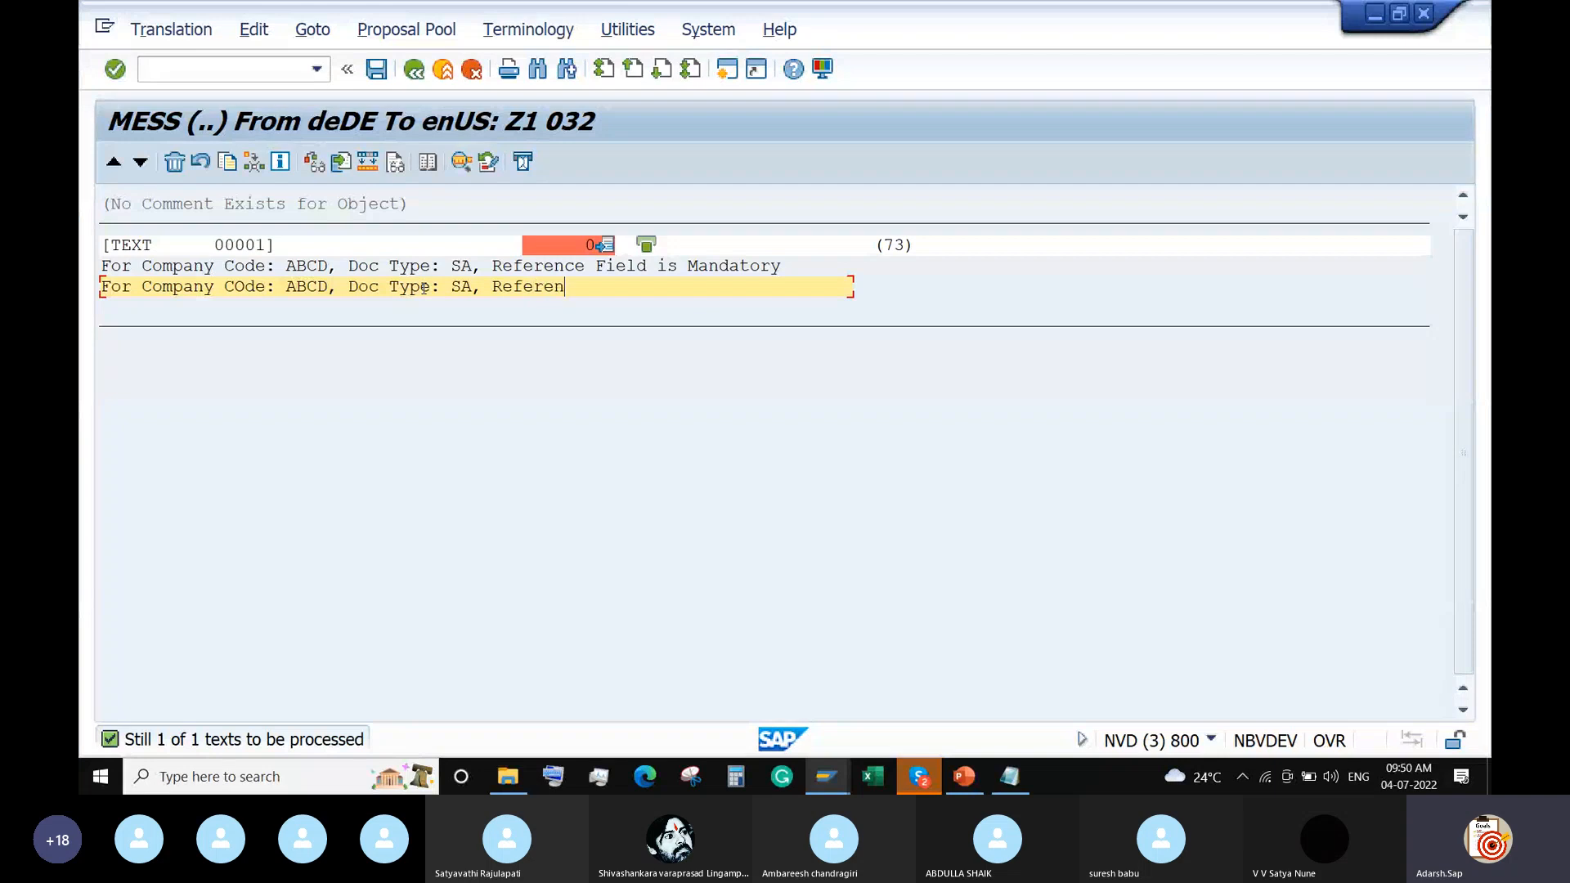
type("ce Field is Mandatory")
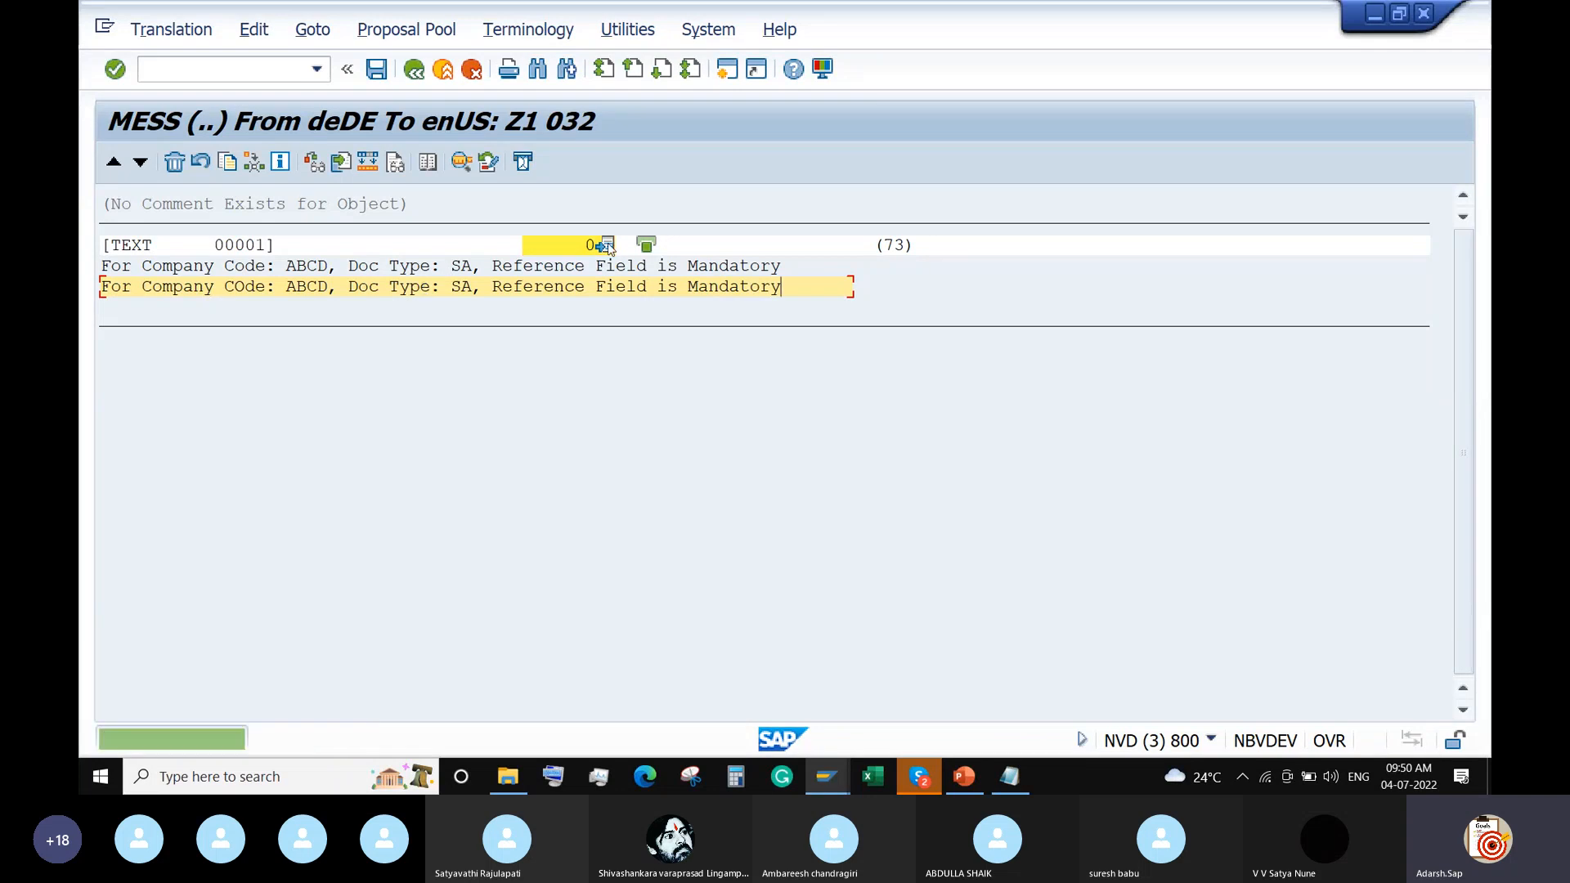
Check the translation proposals for message 032 without creating one, and save the translated text
left_click(608, 245)
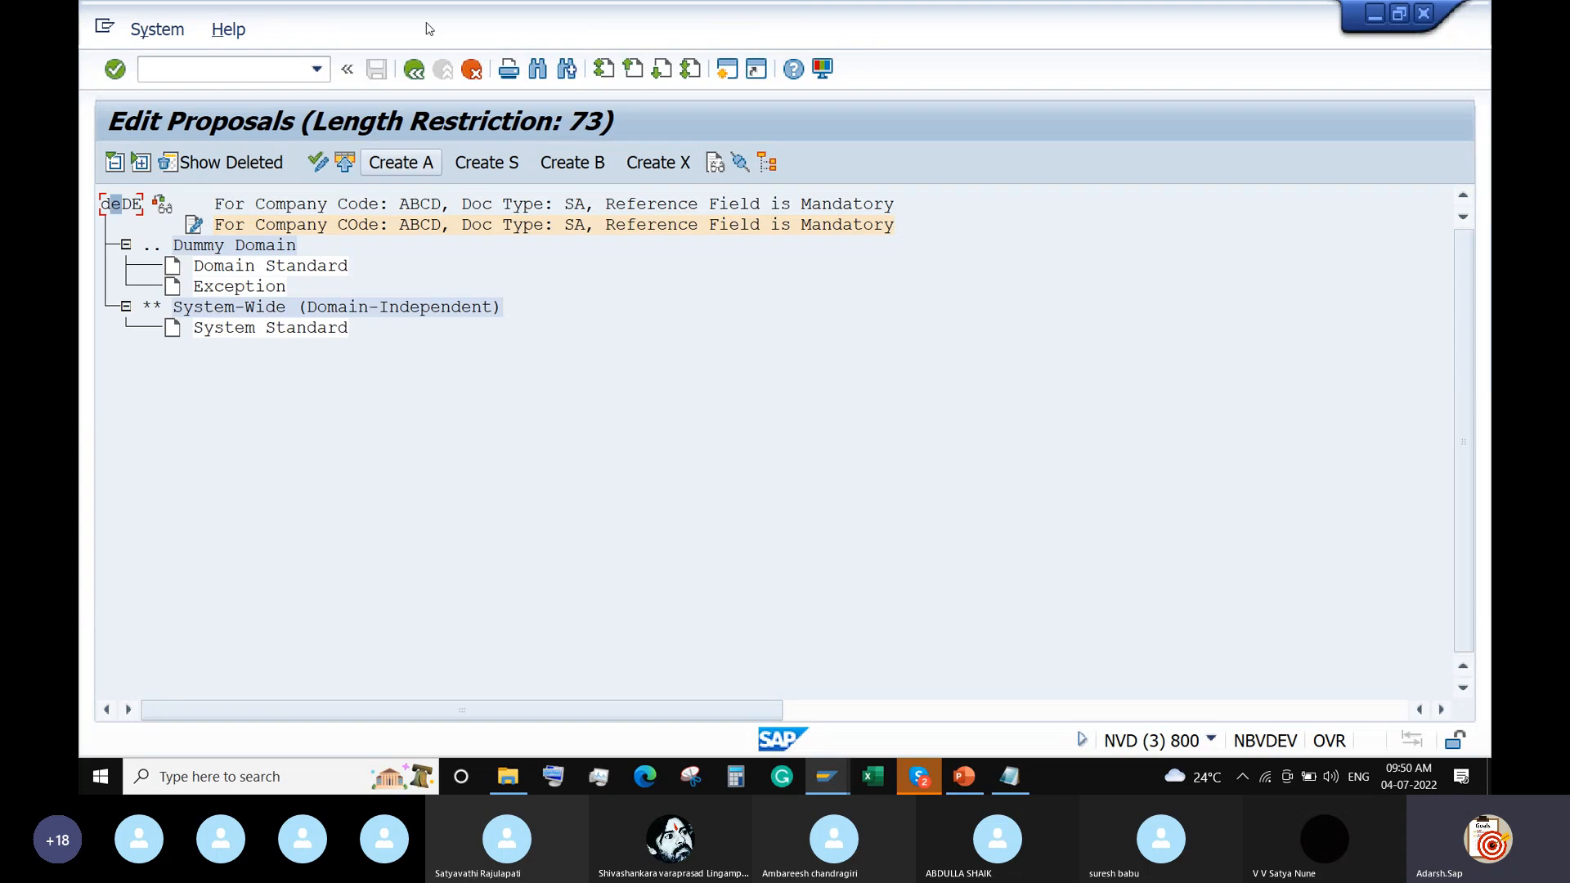
left_click(414, 69)
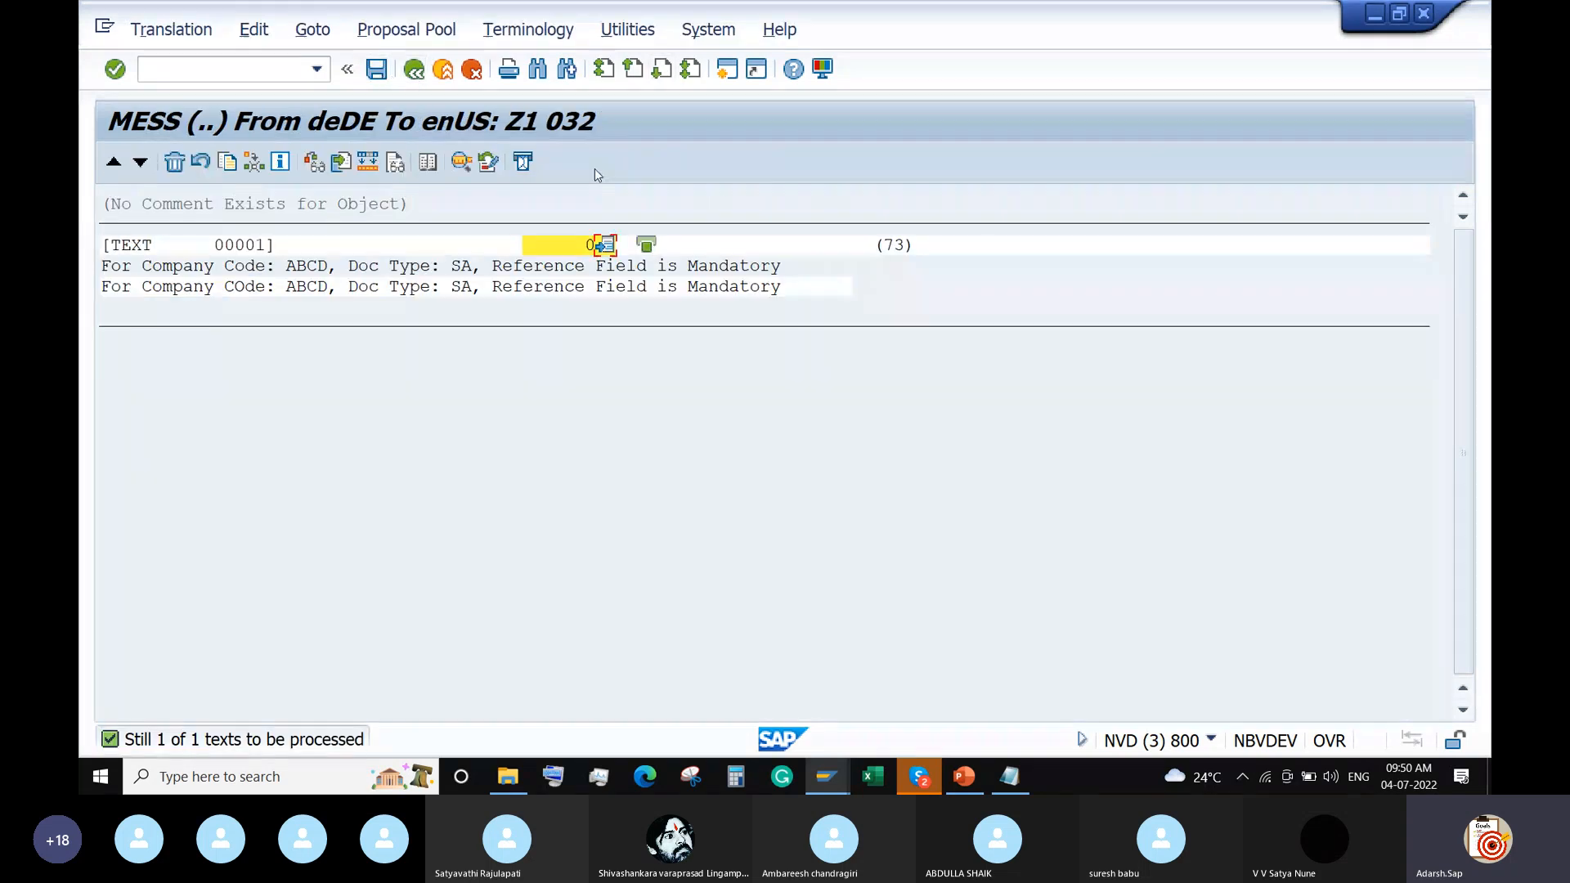
left_click(377, 72)
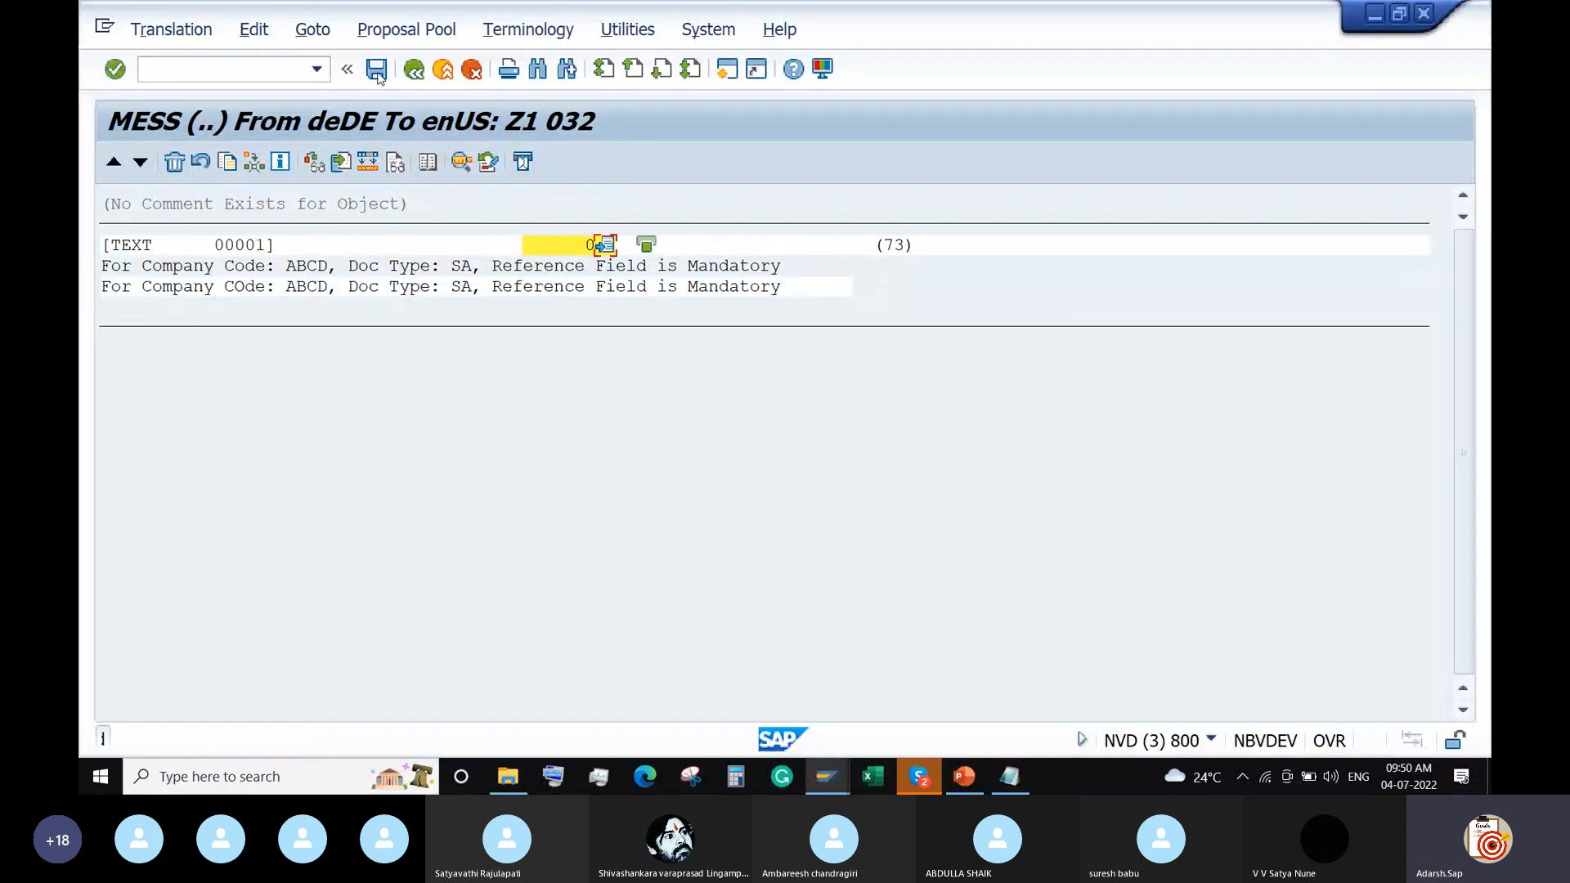
left_click(337, 163)
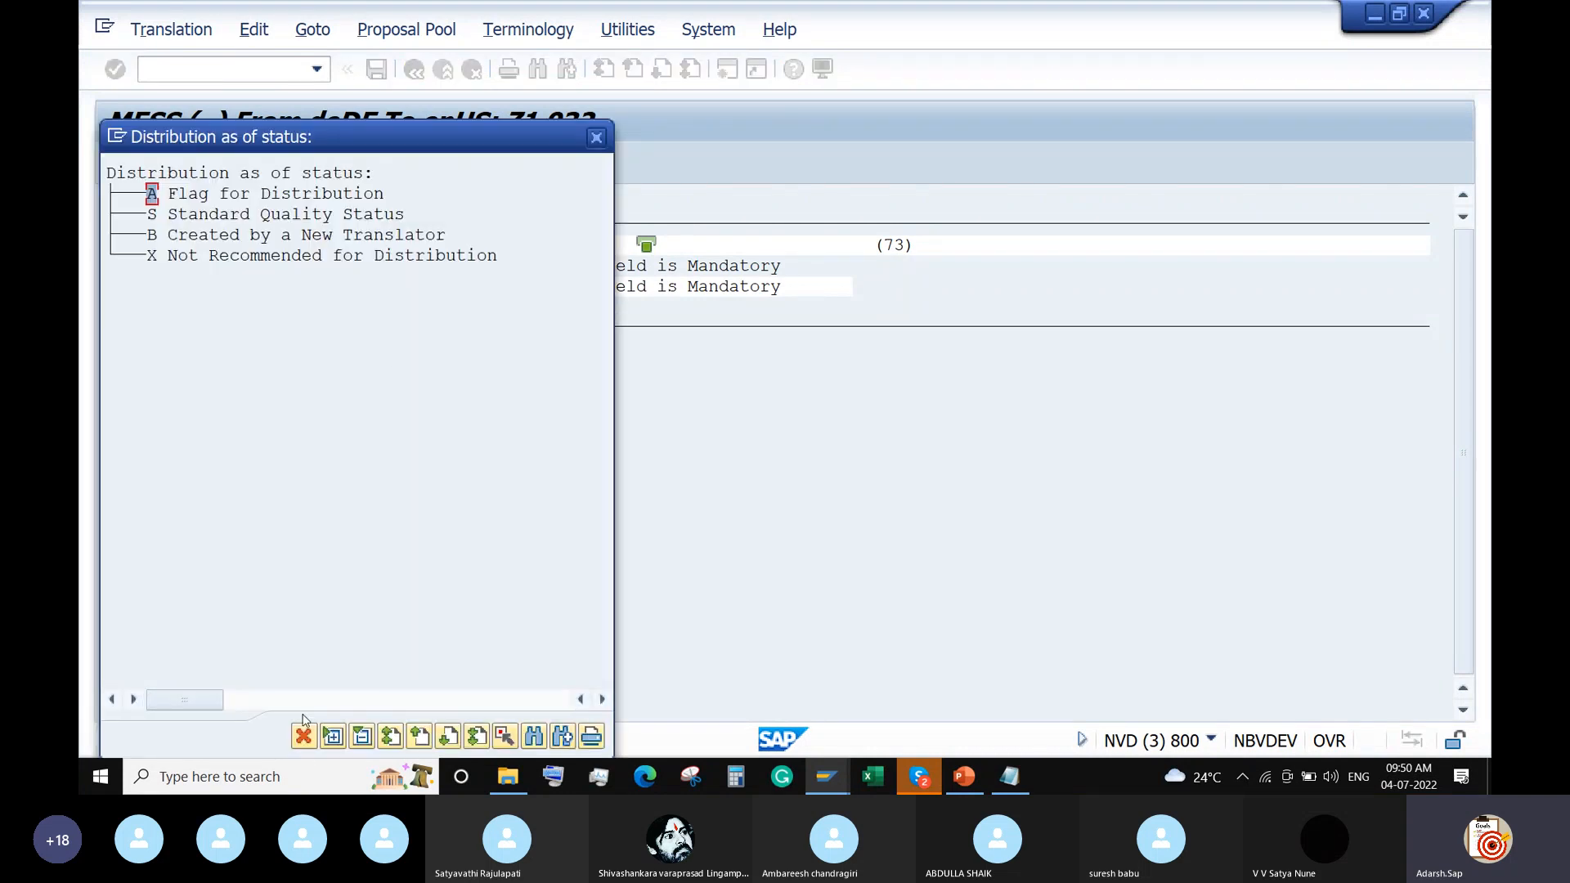
left_click(596, 137)
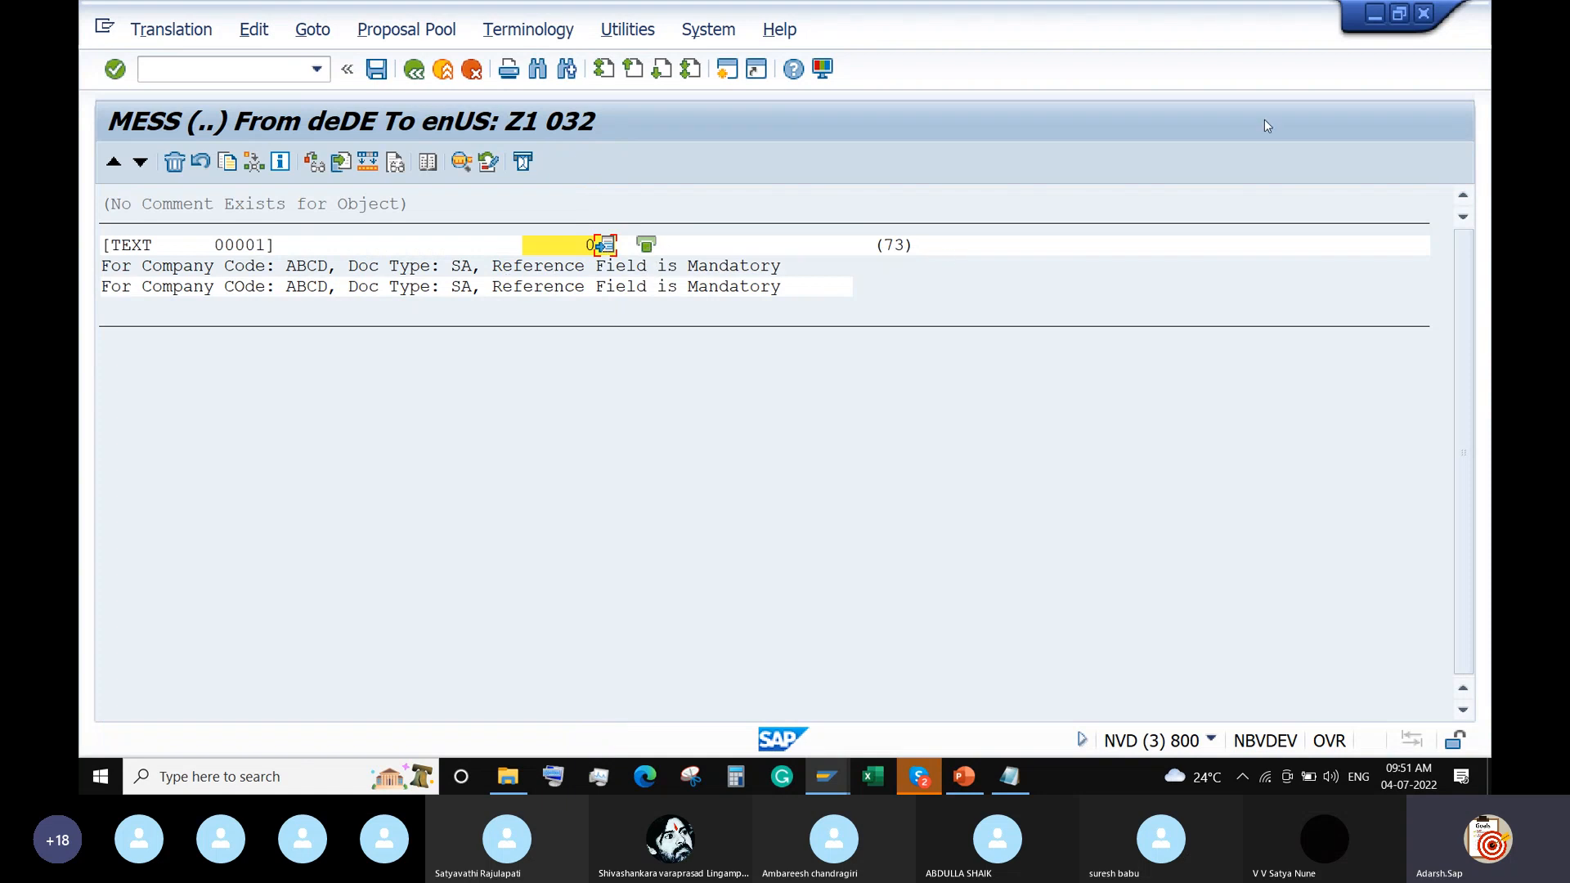
Return to the ZABCD Step 001 message definition and assign message number 032 from the possible entries
left_click(1380, 12)
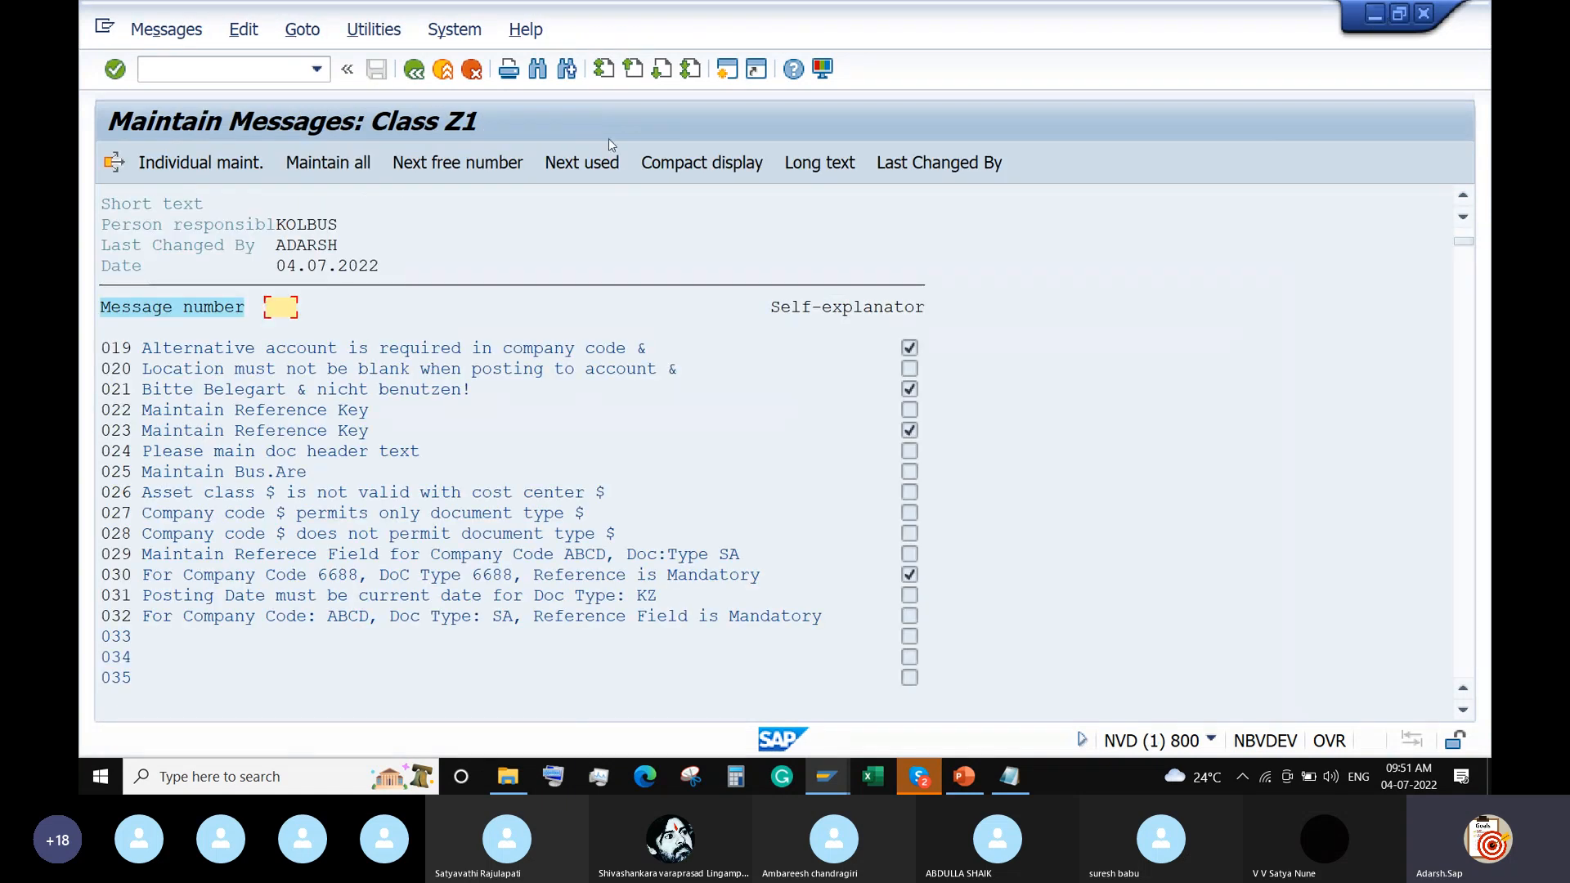
left_click(414, 69)
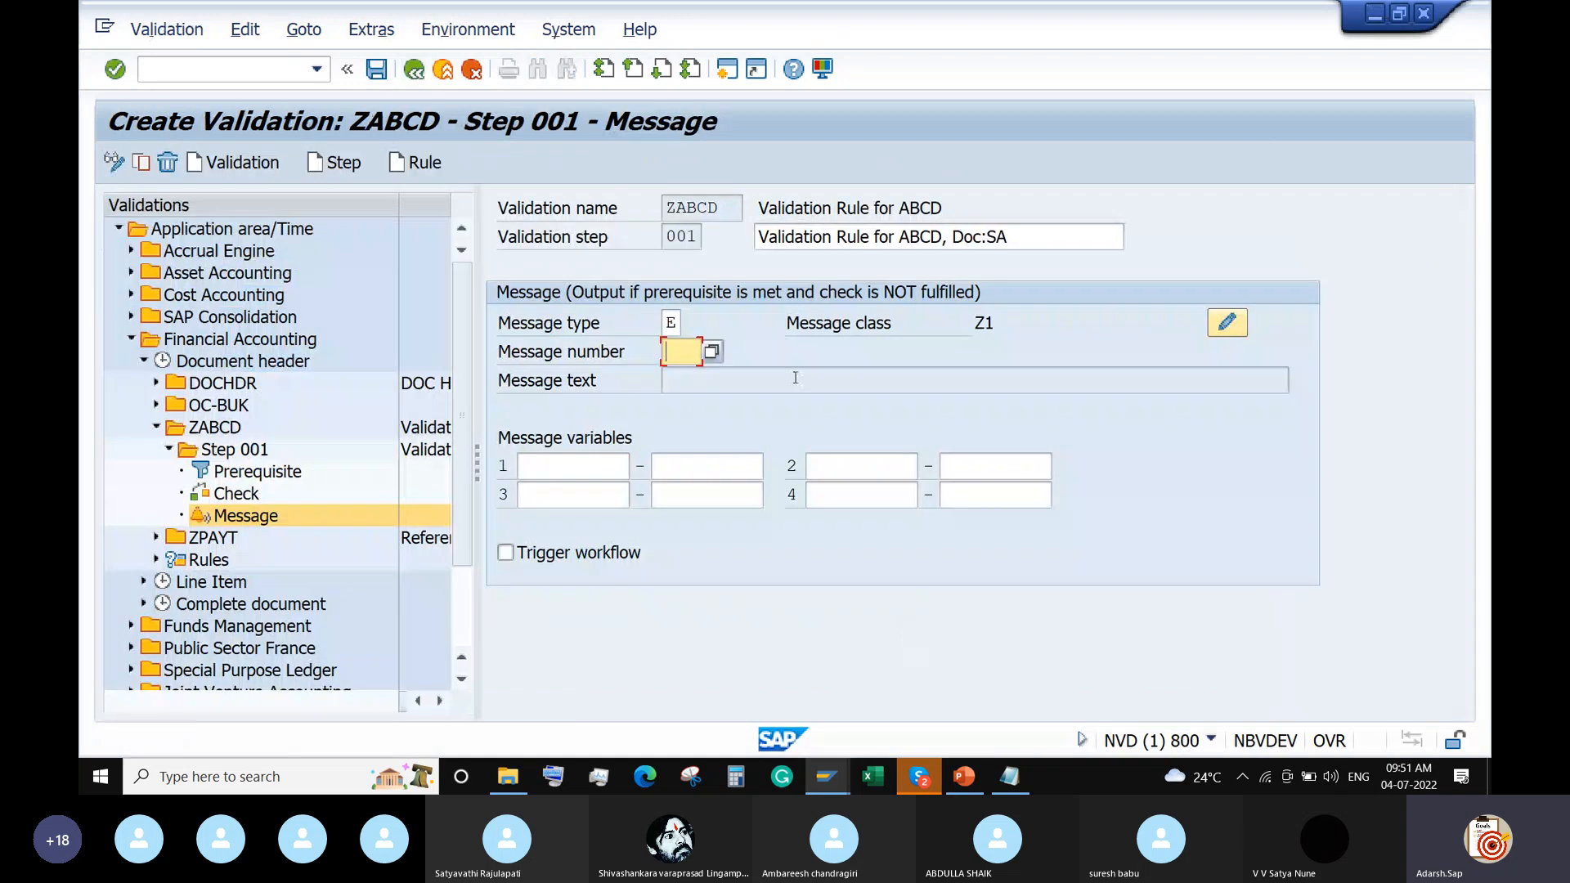
left_click(710, 352)
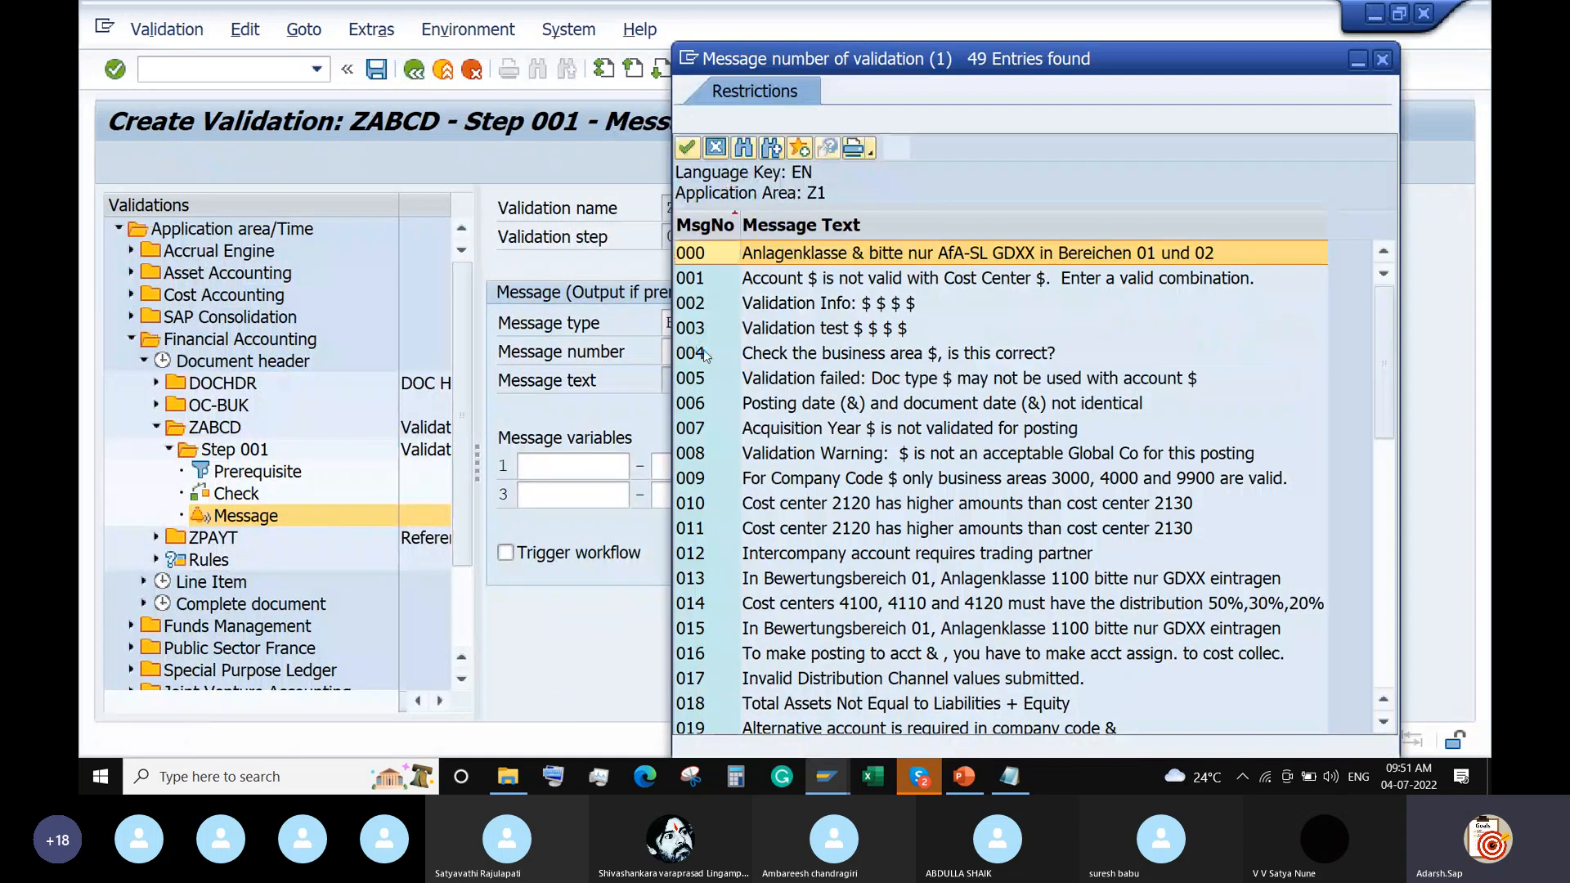
scroll(768, 536, "down", 5)
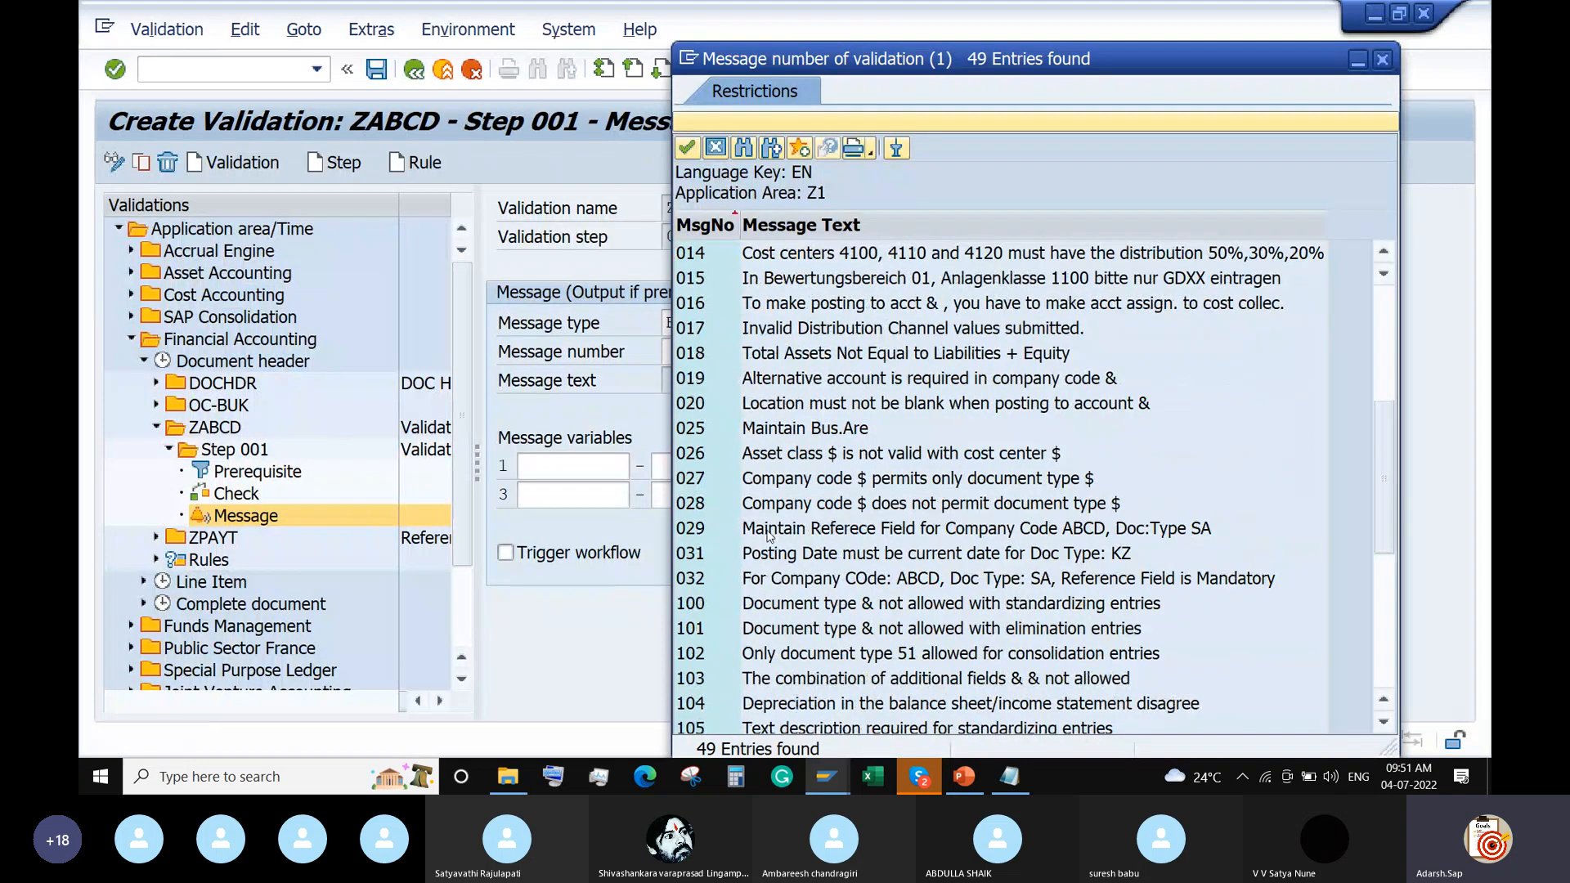
double_click(694, 581)
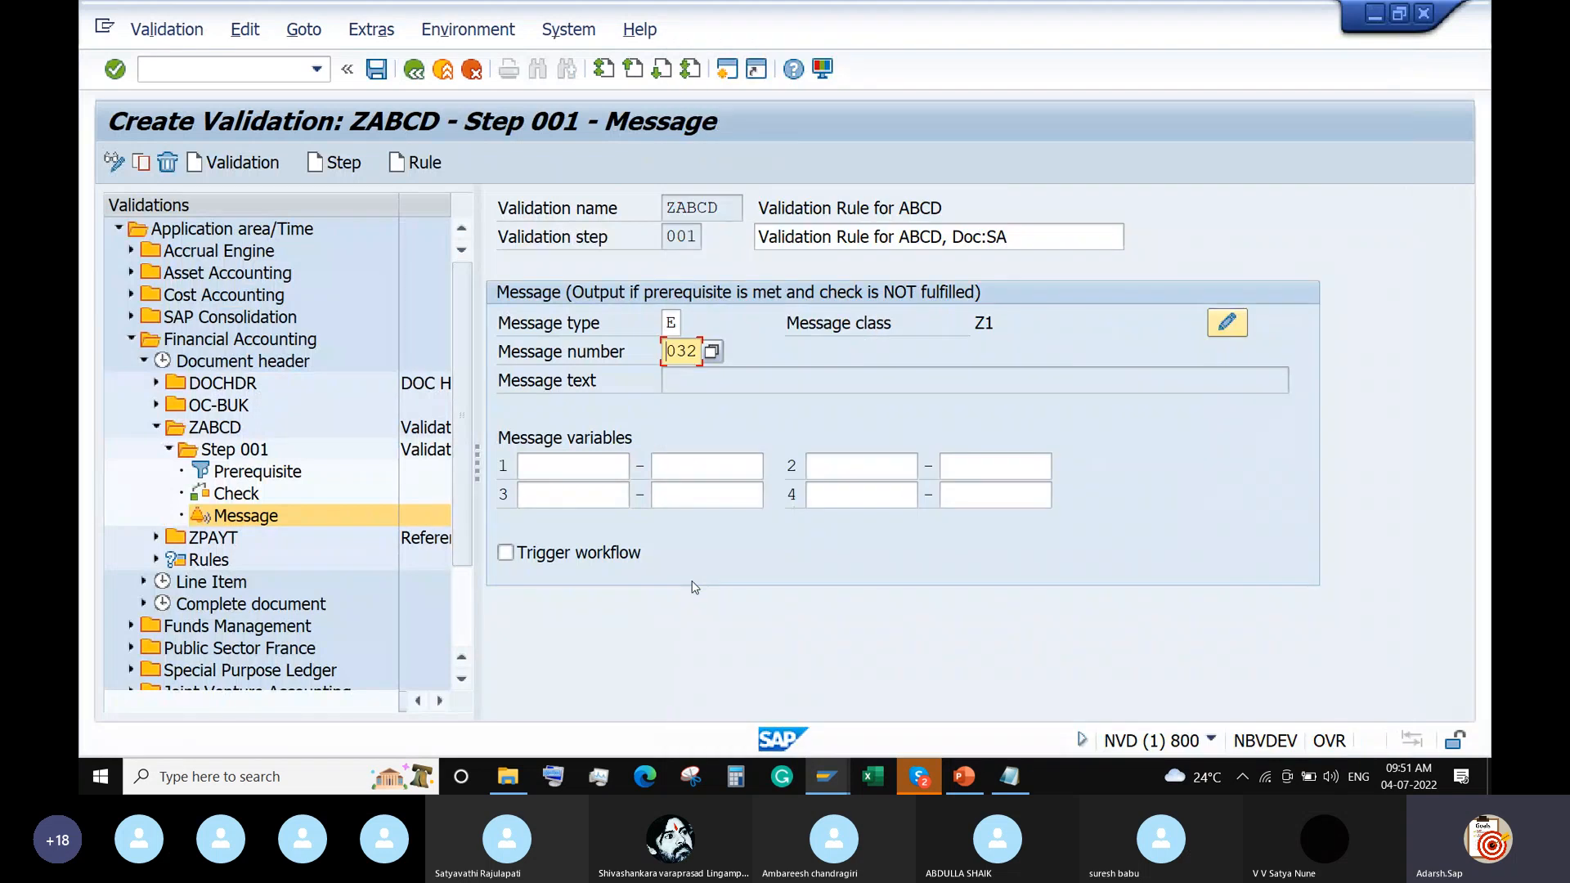
key("Return")
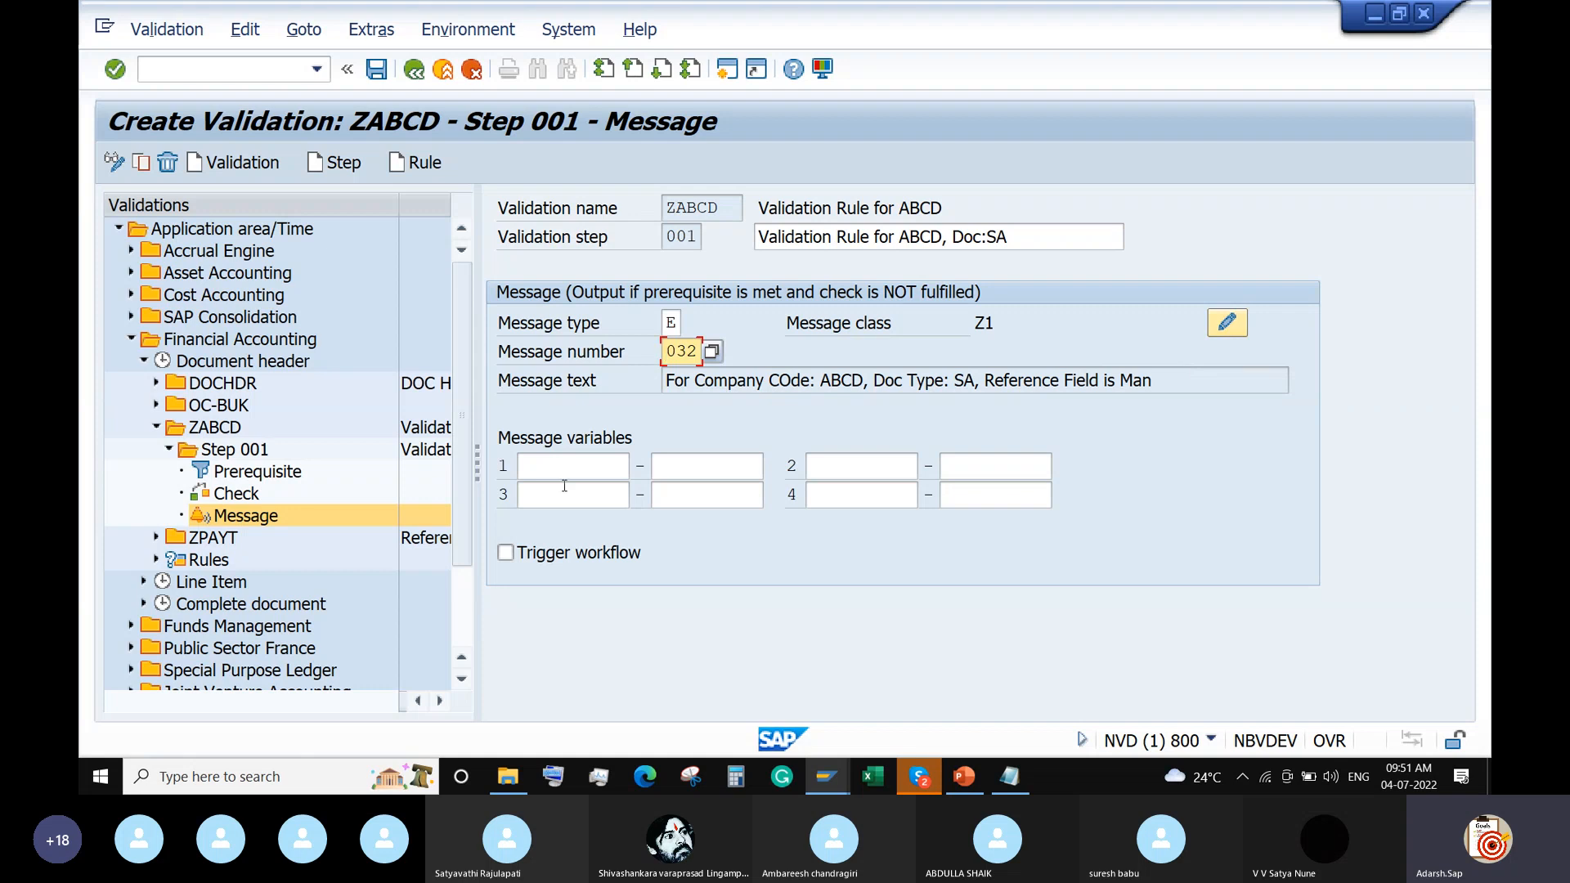
Save validation ZABCD, and close the technical information of the Reference field in the Post Document session
left_click(376, 70)
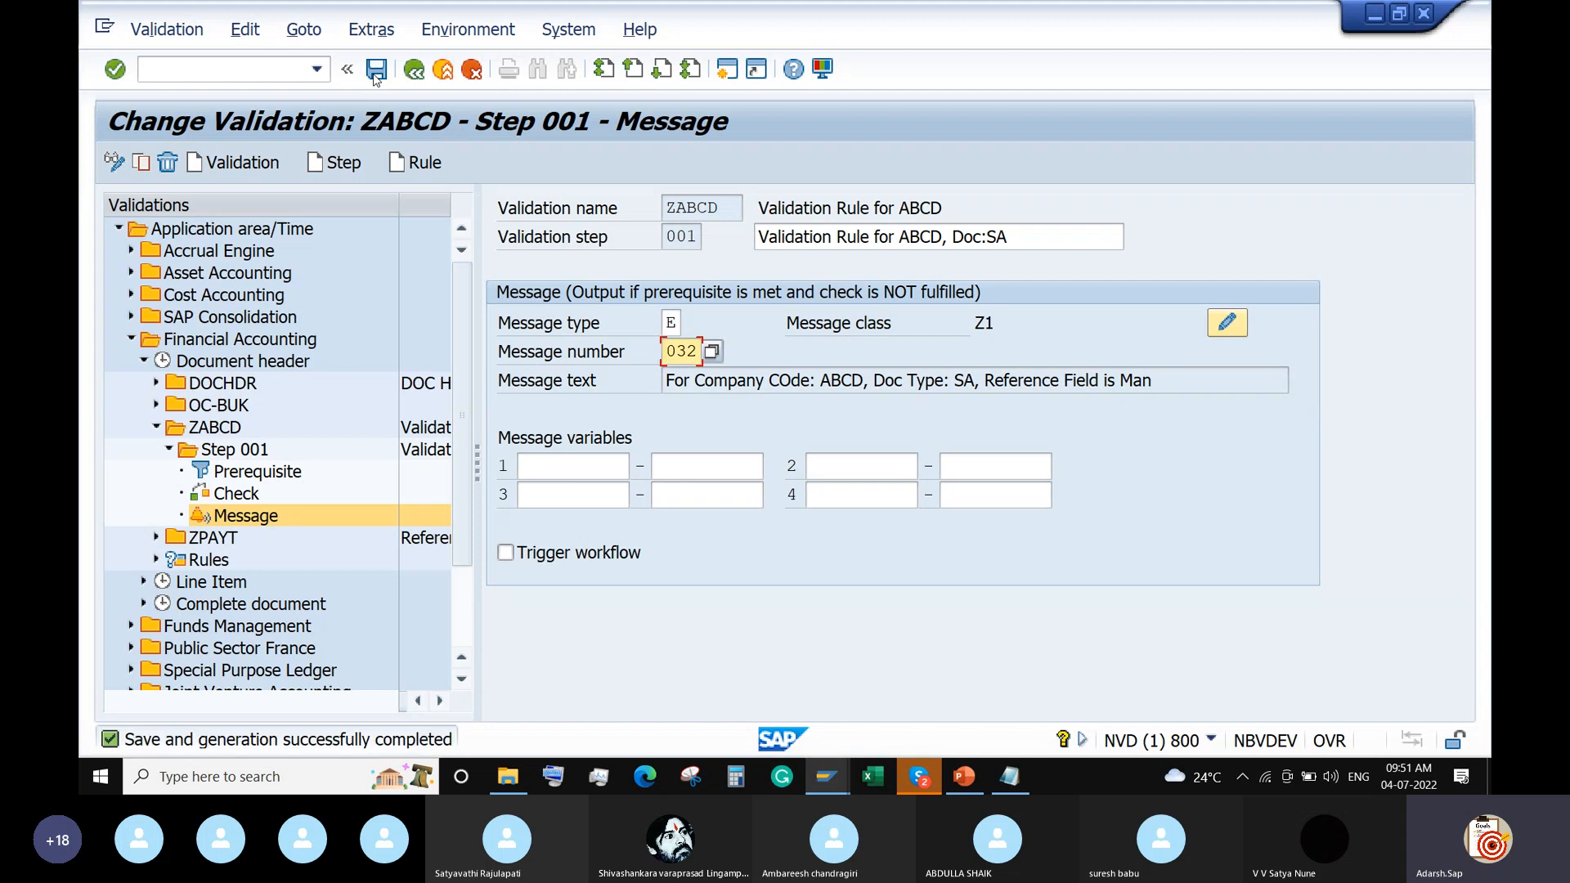
left_click(822, 774)
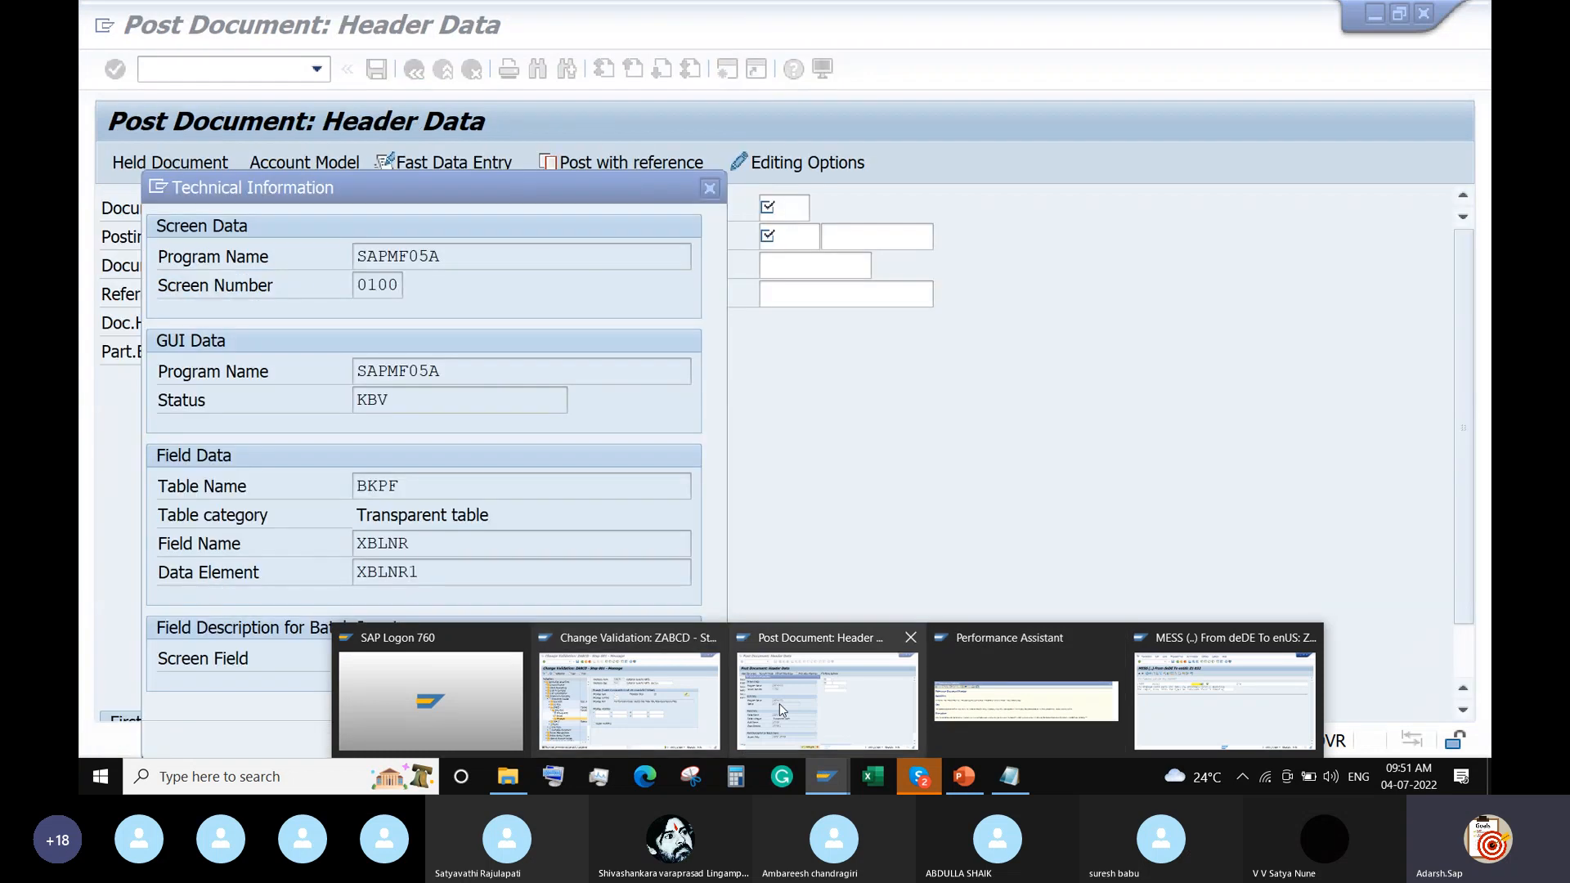
left_click(778, 703)
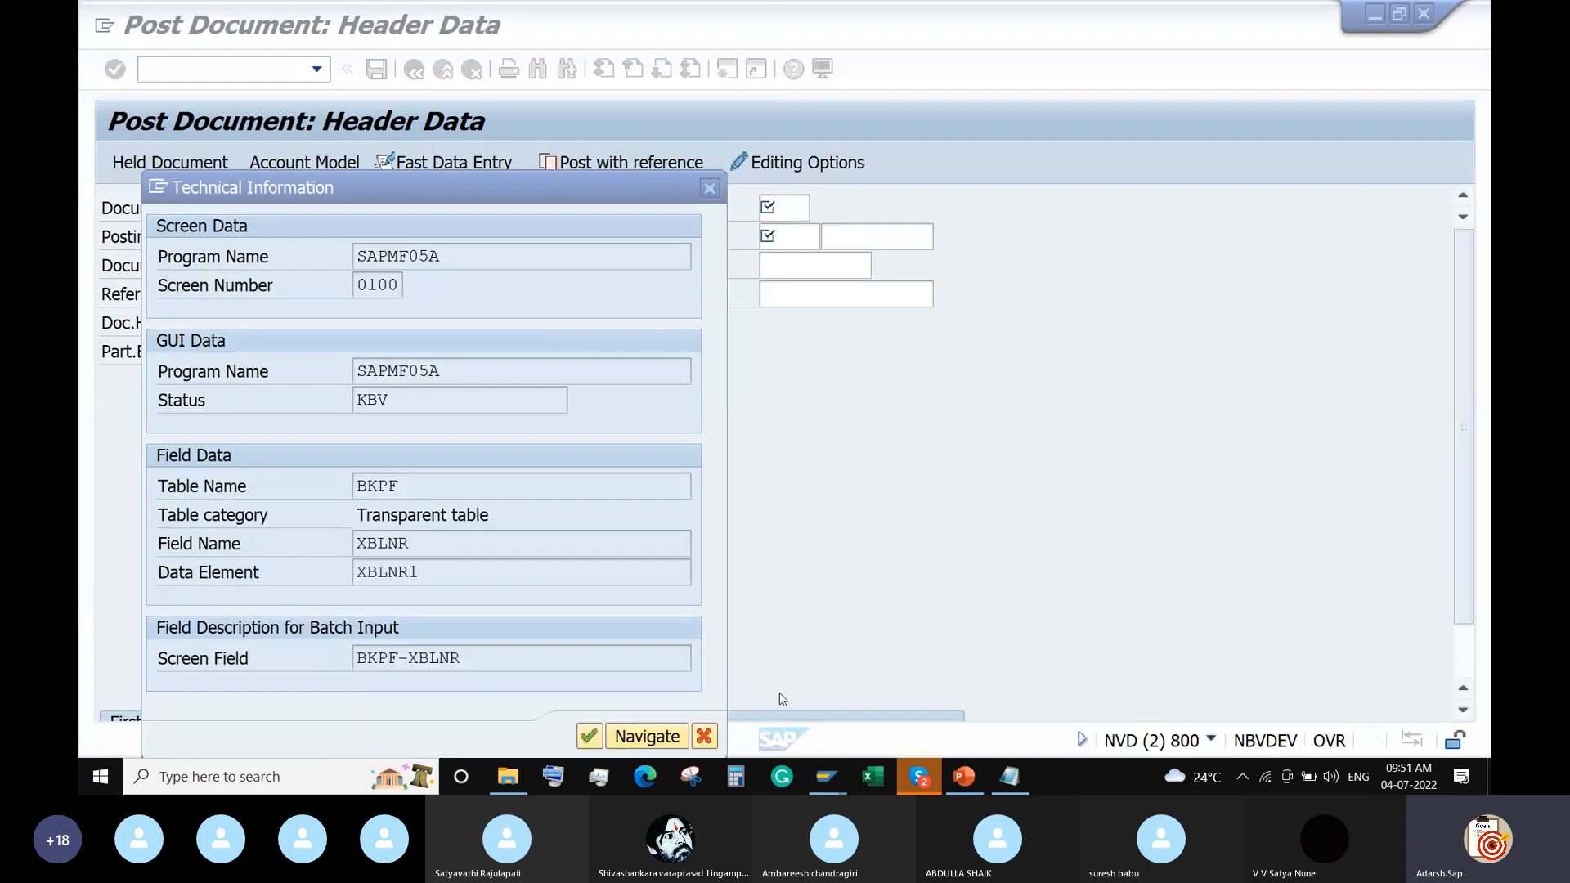
left_click(709, 189)
left_click_drag(1313, 217, 1050, 252)
left_click(1257, 248)
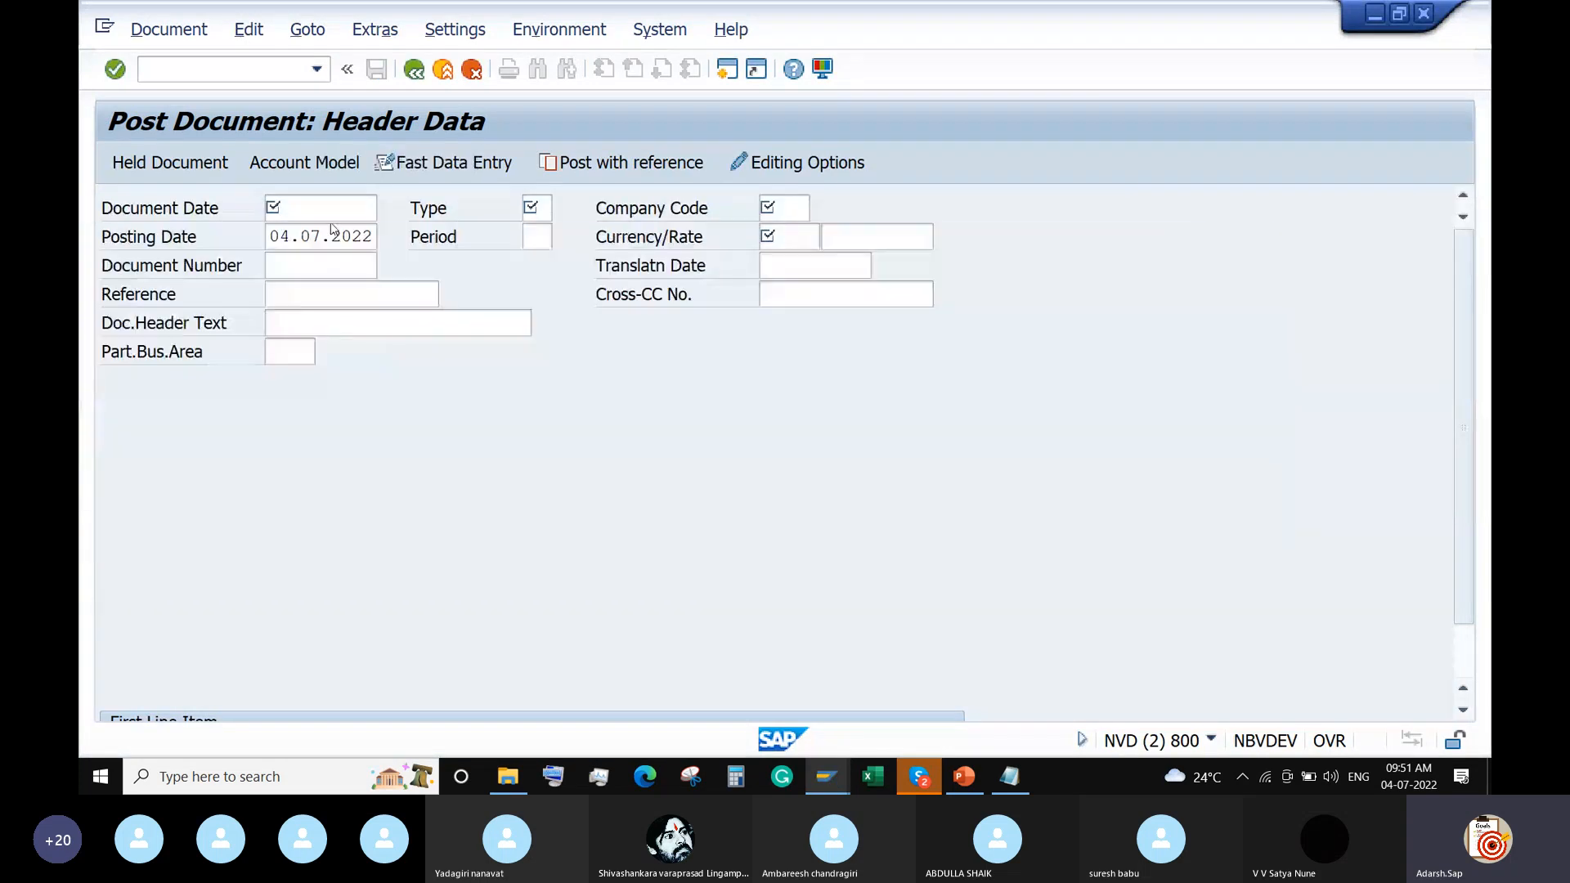
Enter the header data with document date 04.07.2022, type SA, company code ABCD and currency INR, and submit it without a reference
left_click(401, 208)
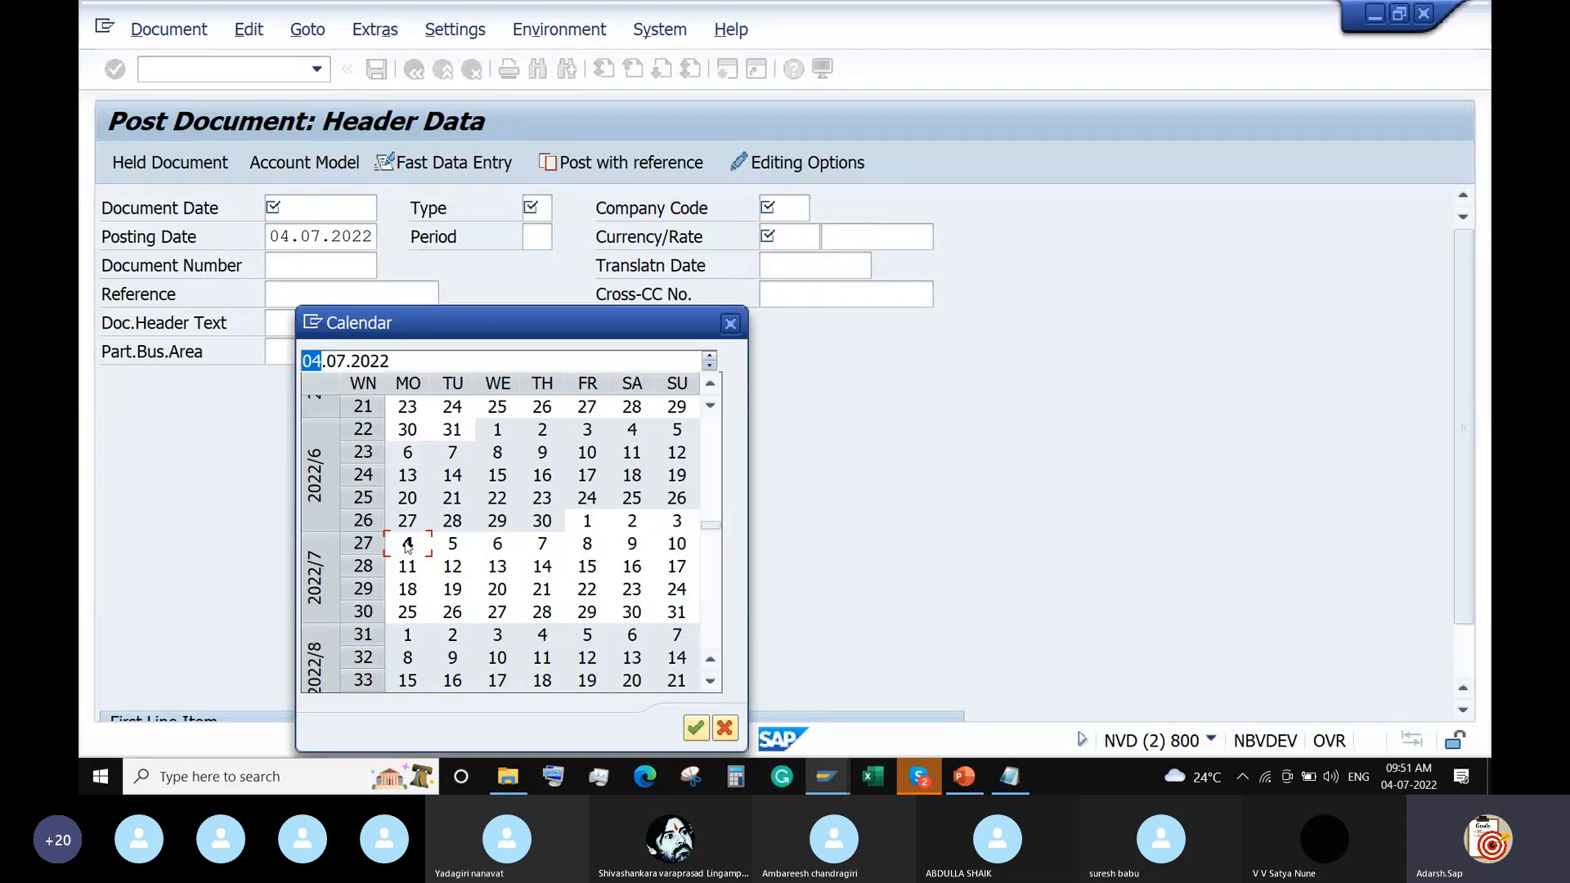
double_click(408, 546)
left_click(538, 207)
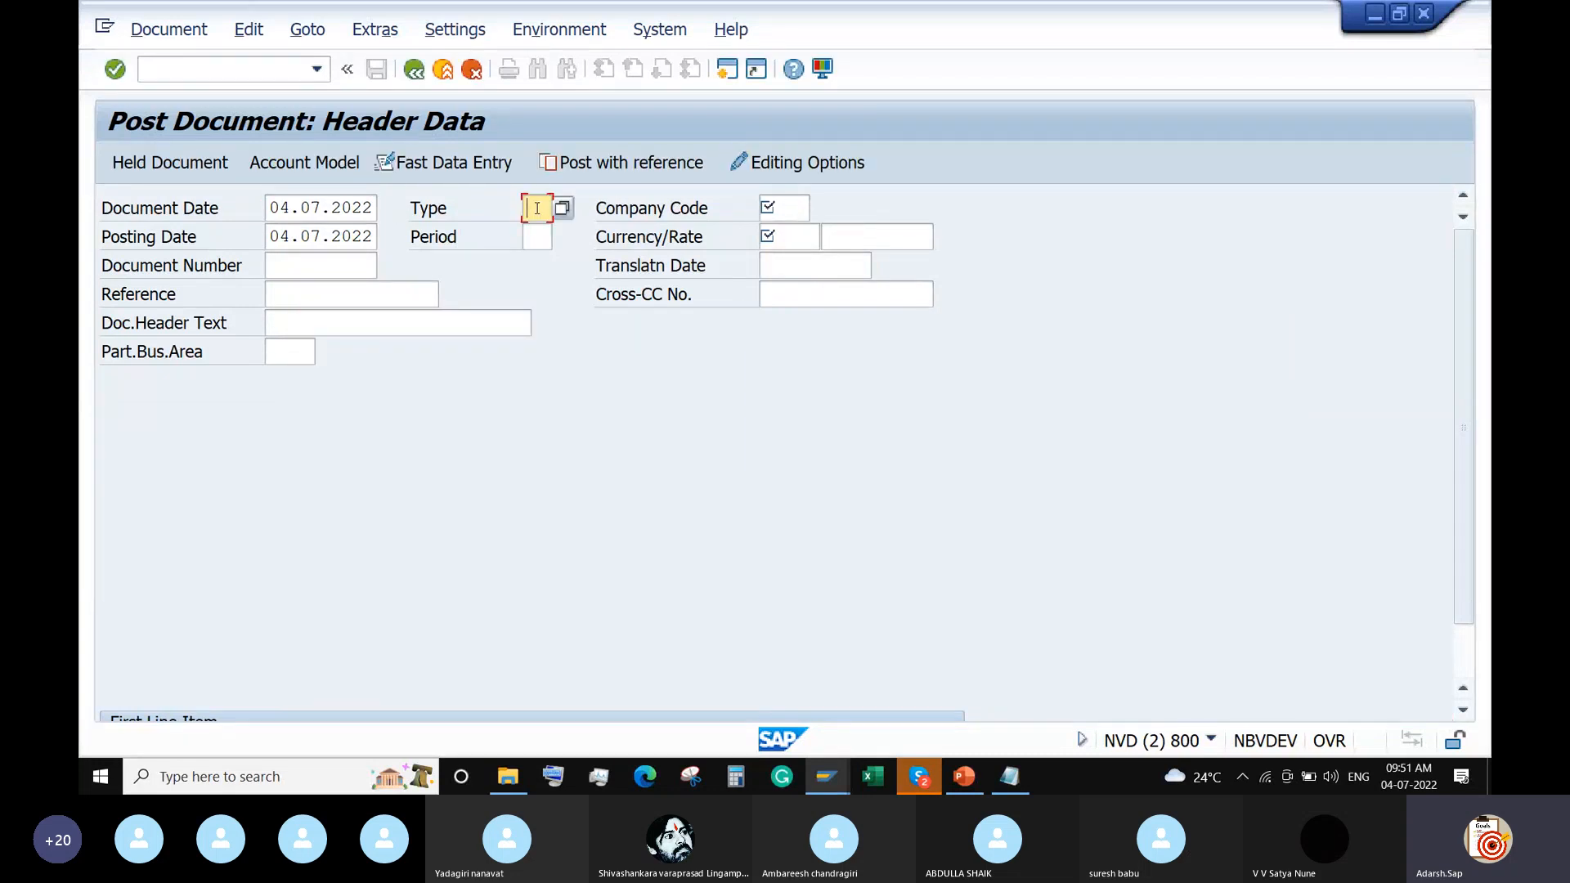
type("SA")
left_click(788, 208)
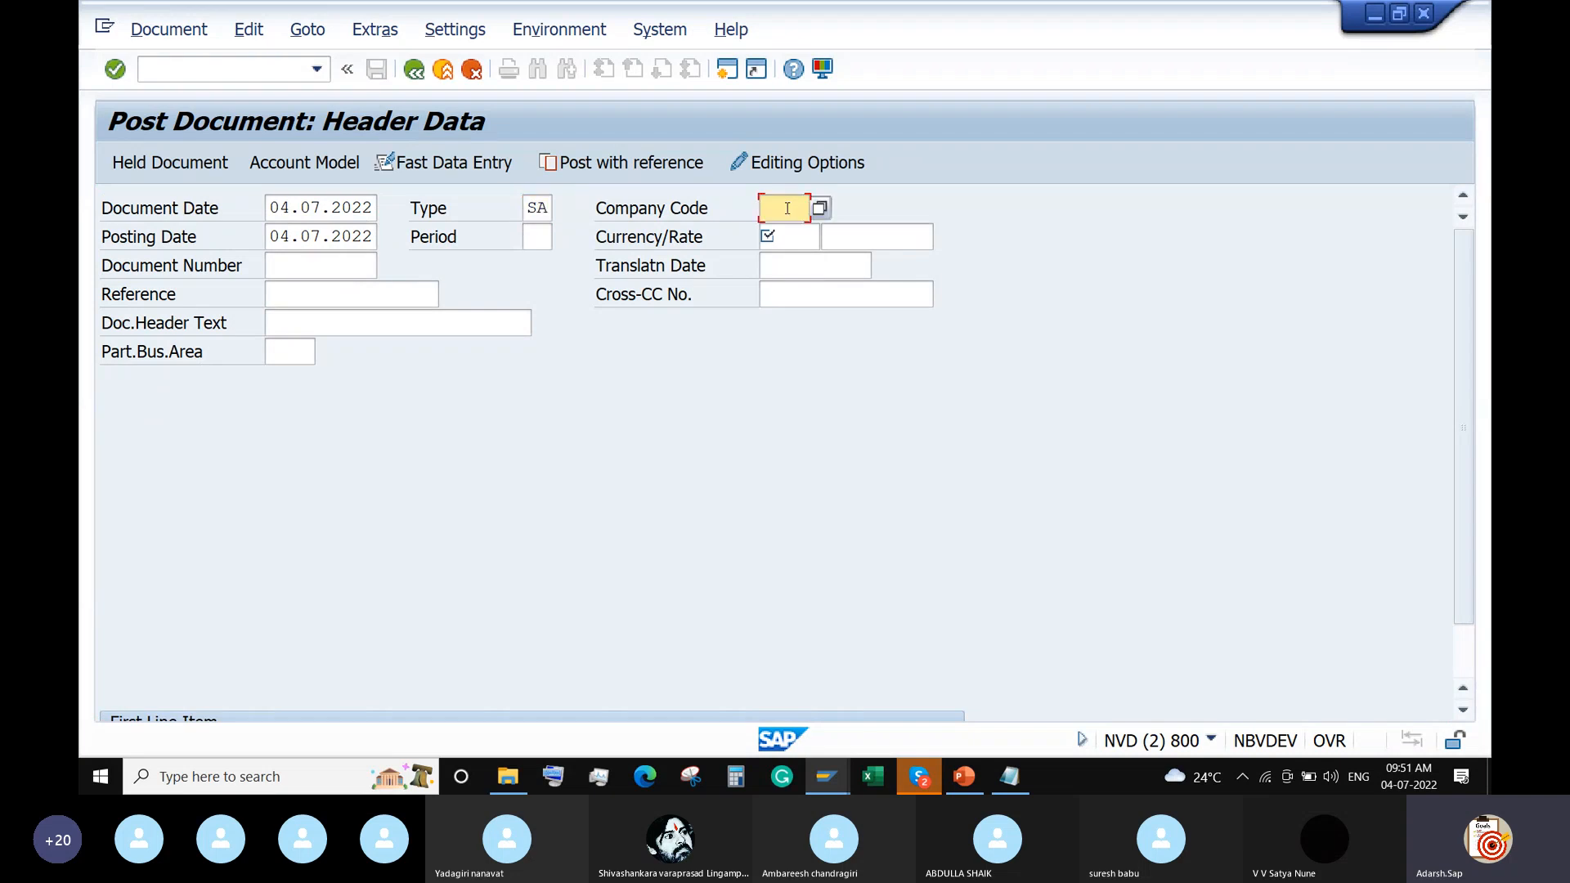
type("ABCD")
left_click(787, 235)
type("INR")
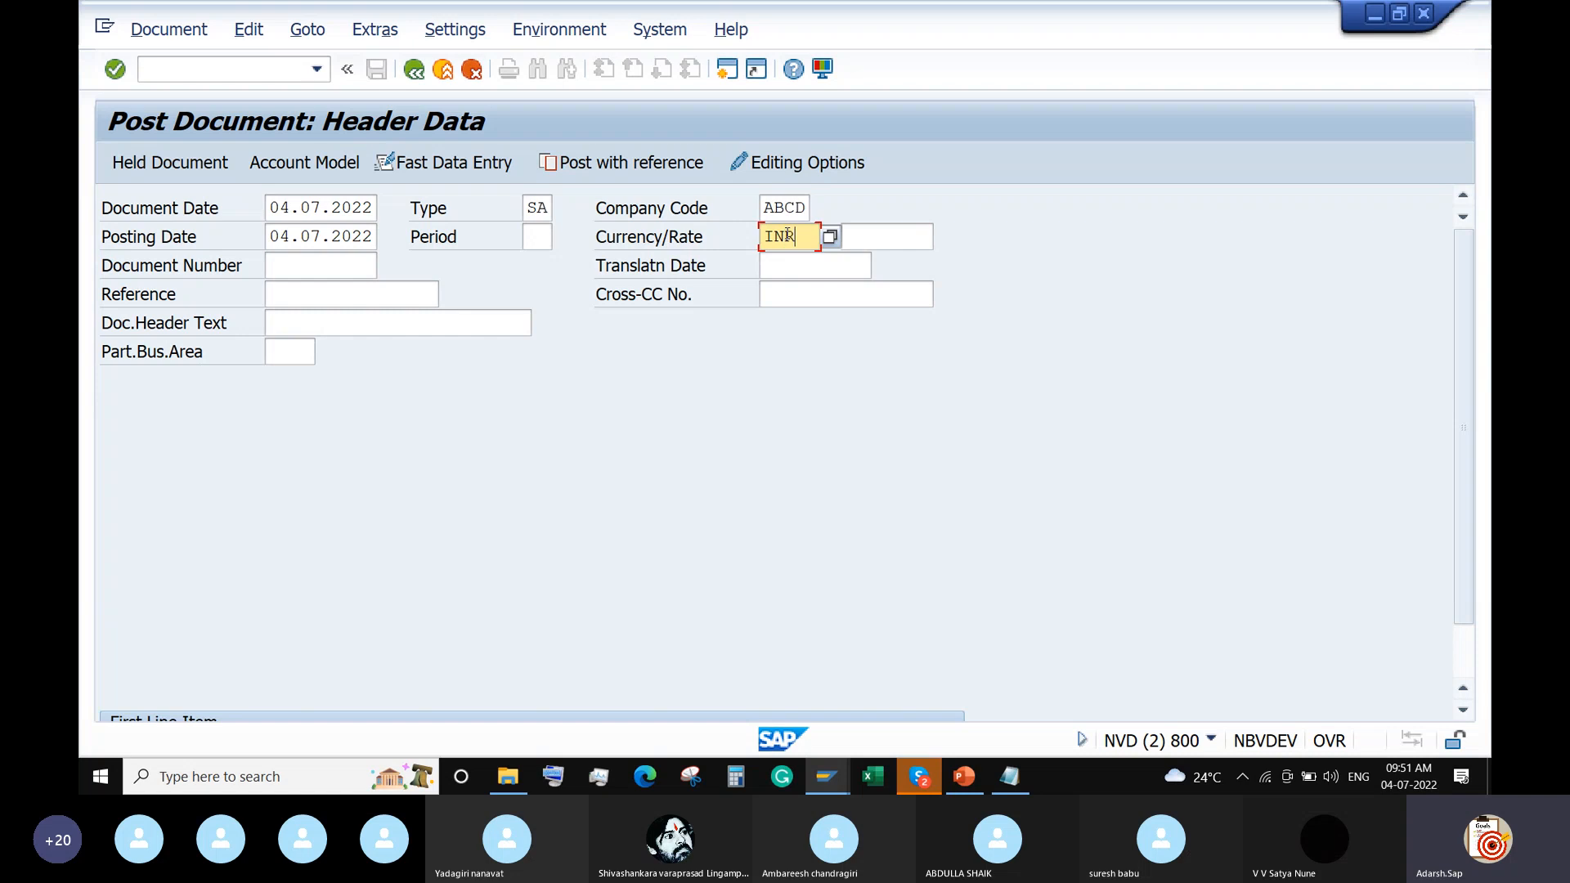
key("Return")
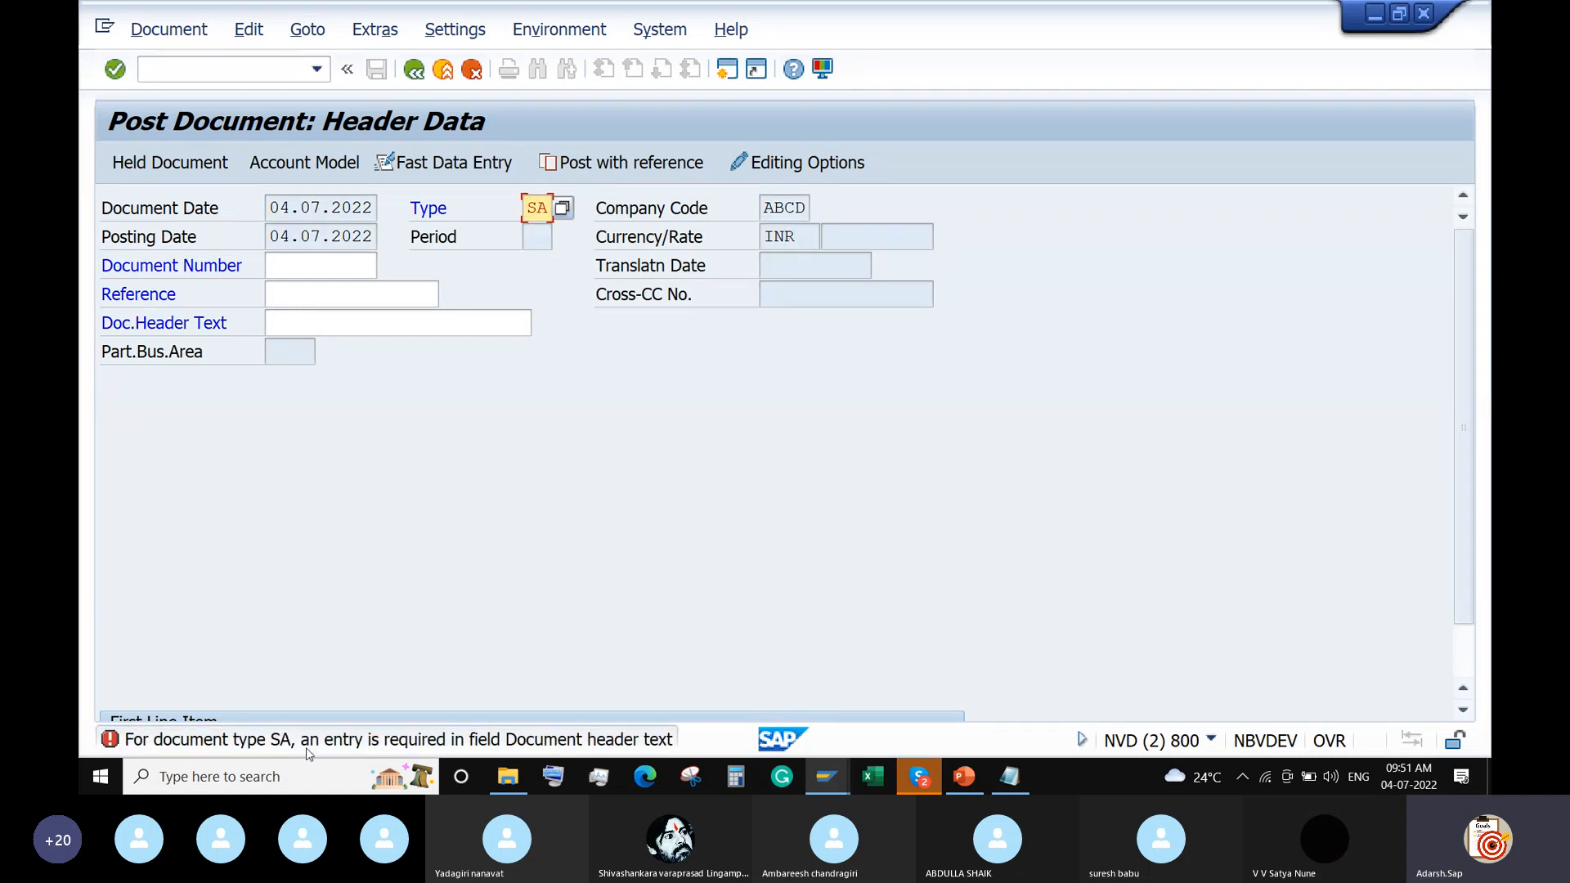
Switch to the ZABCD validation session and open transaction OBA7 in a new session from there
left_click(814, 781)
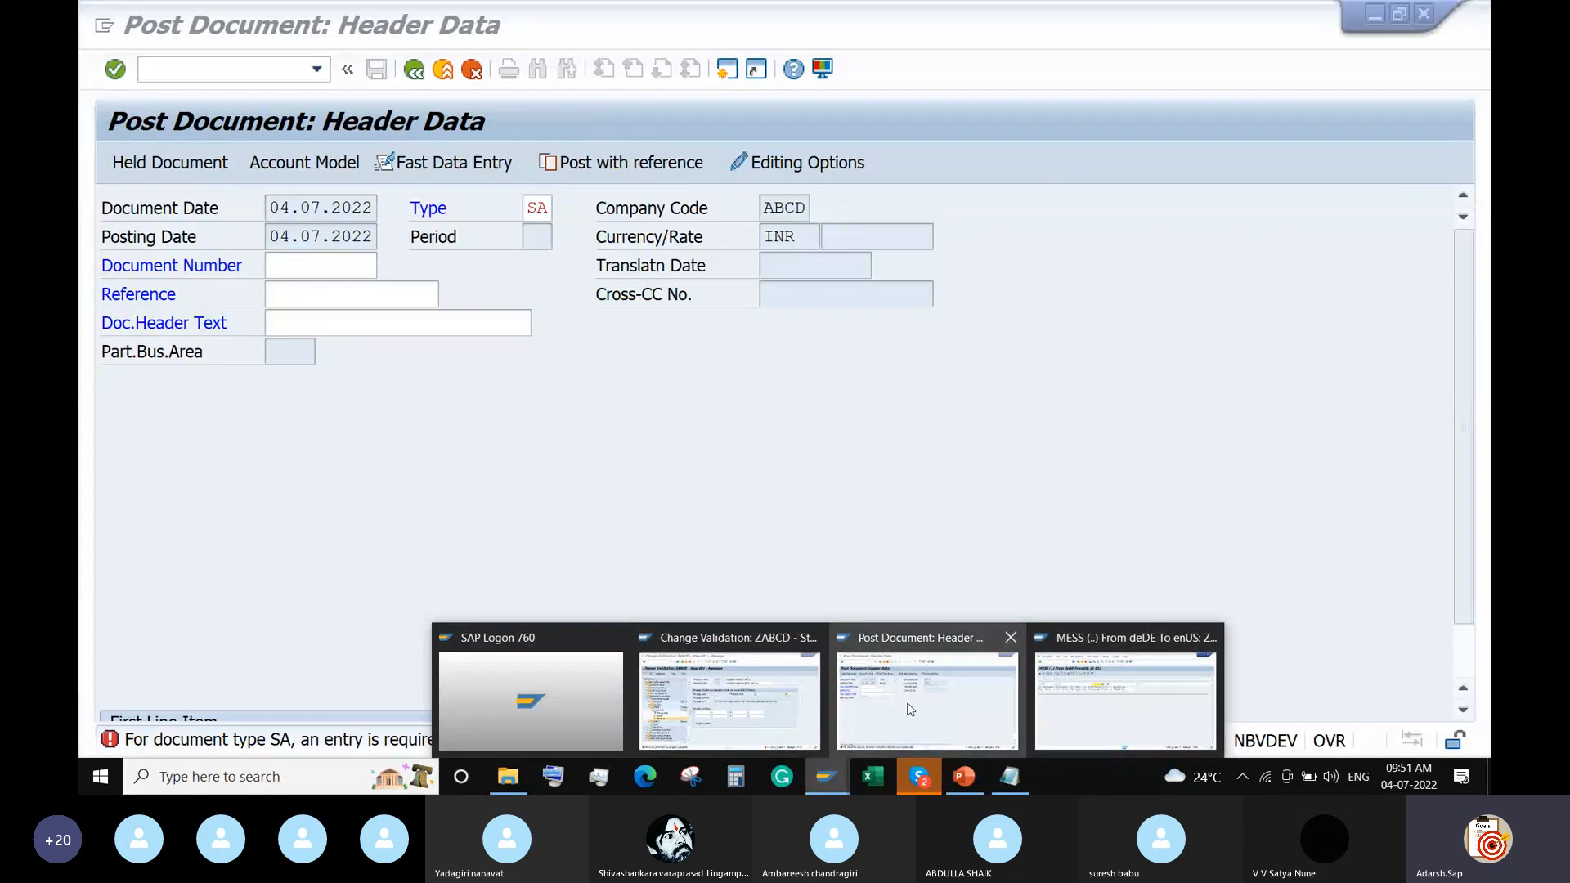
left_click(910, 710)
left_click(825, 784)
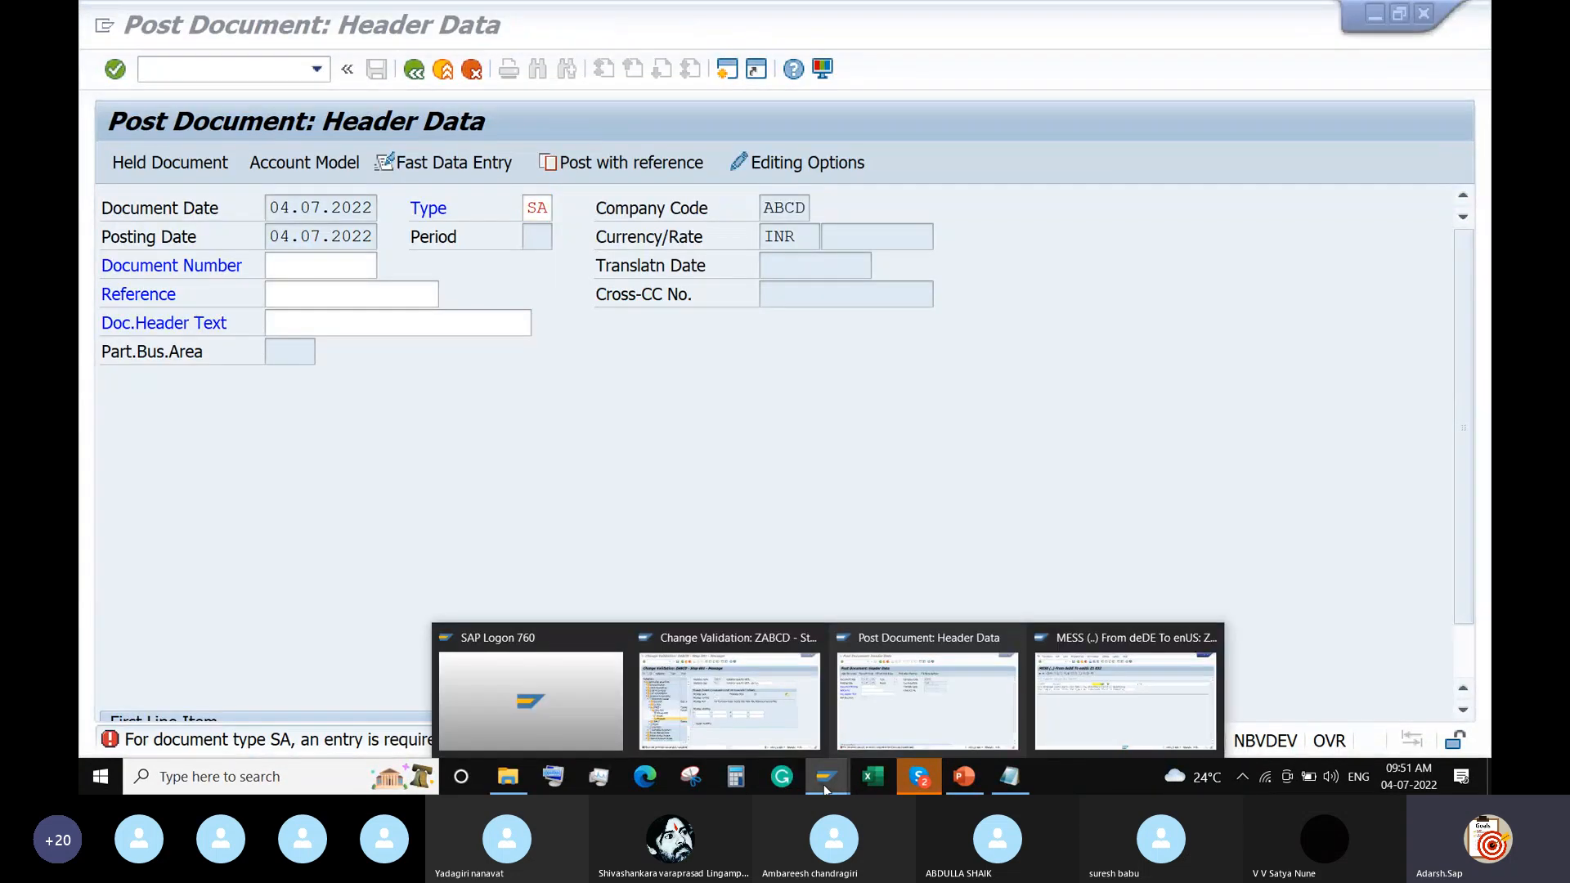
left_click(731, 680)
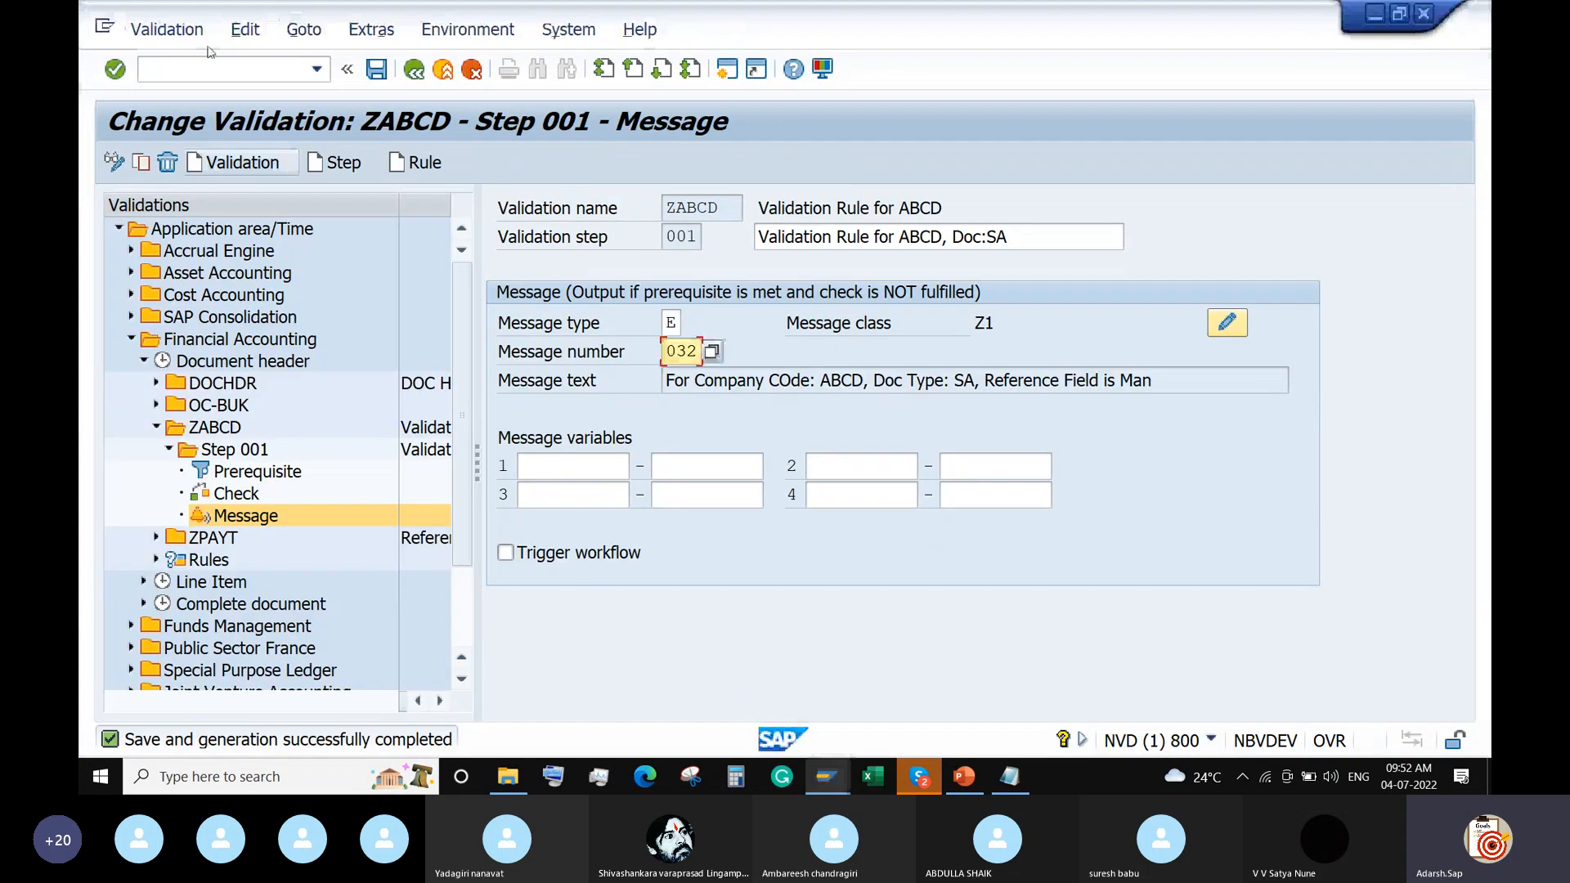
left_click(727, 71)
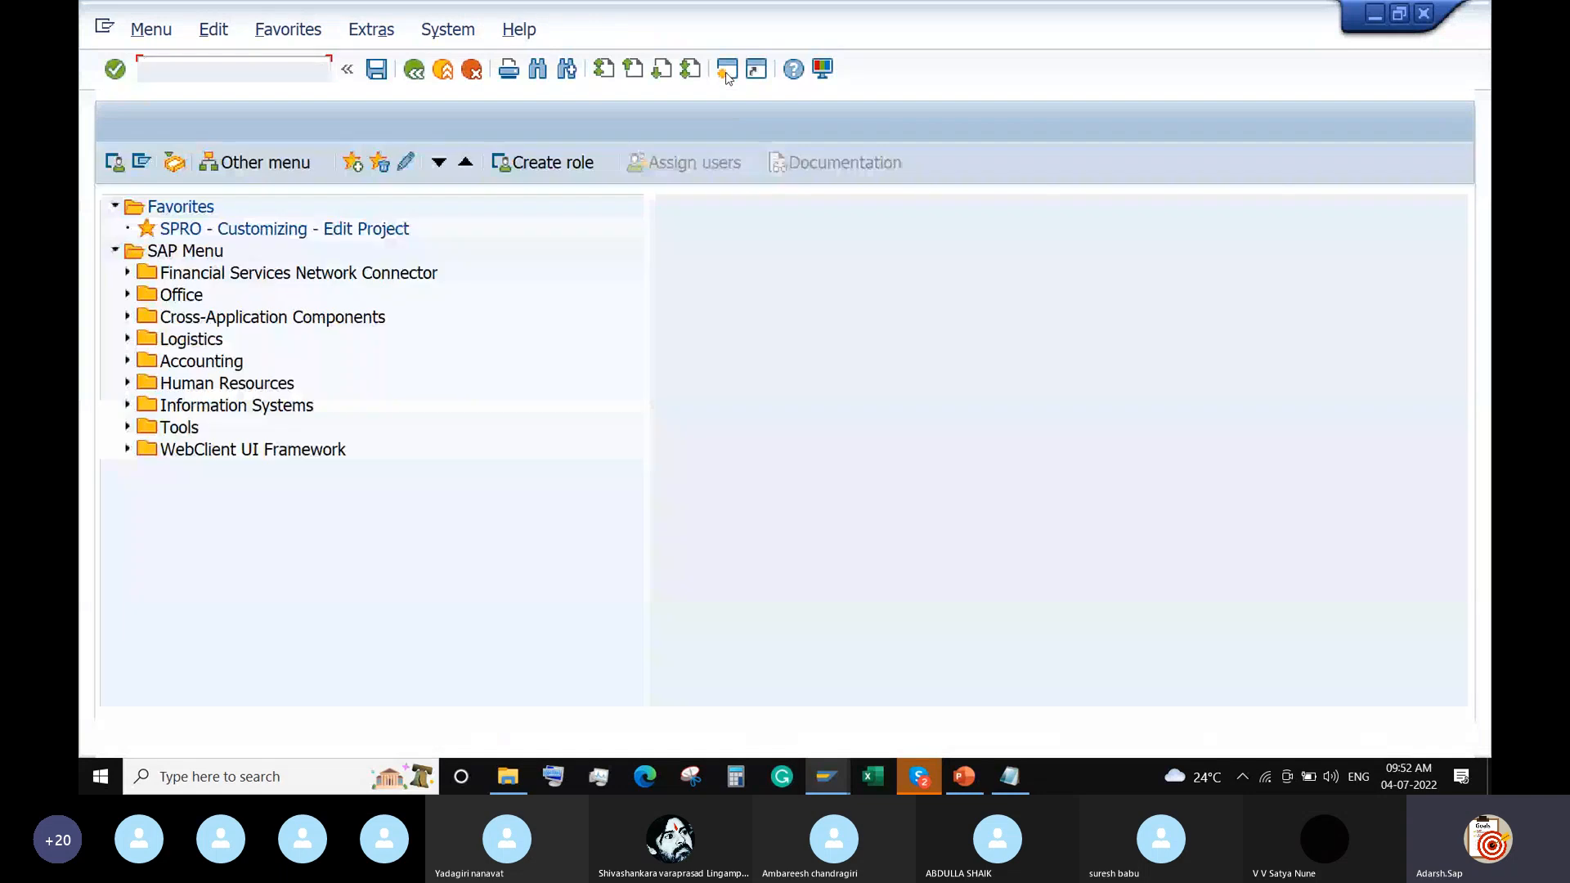
type("OBA7")
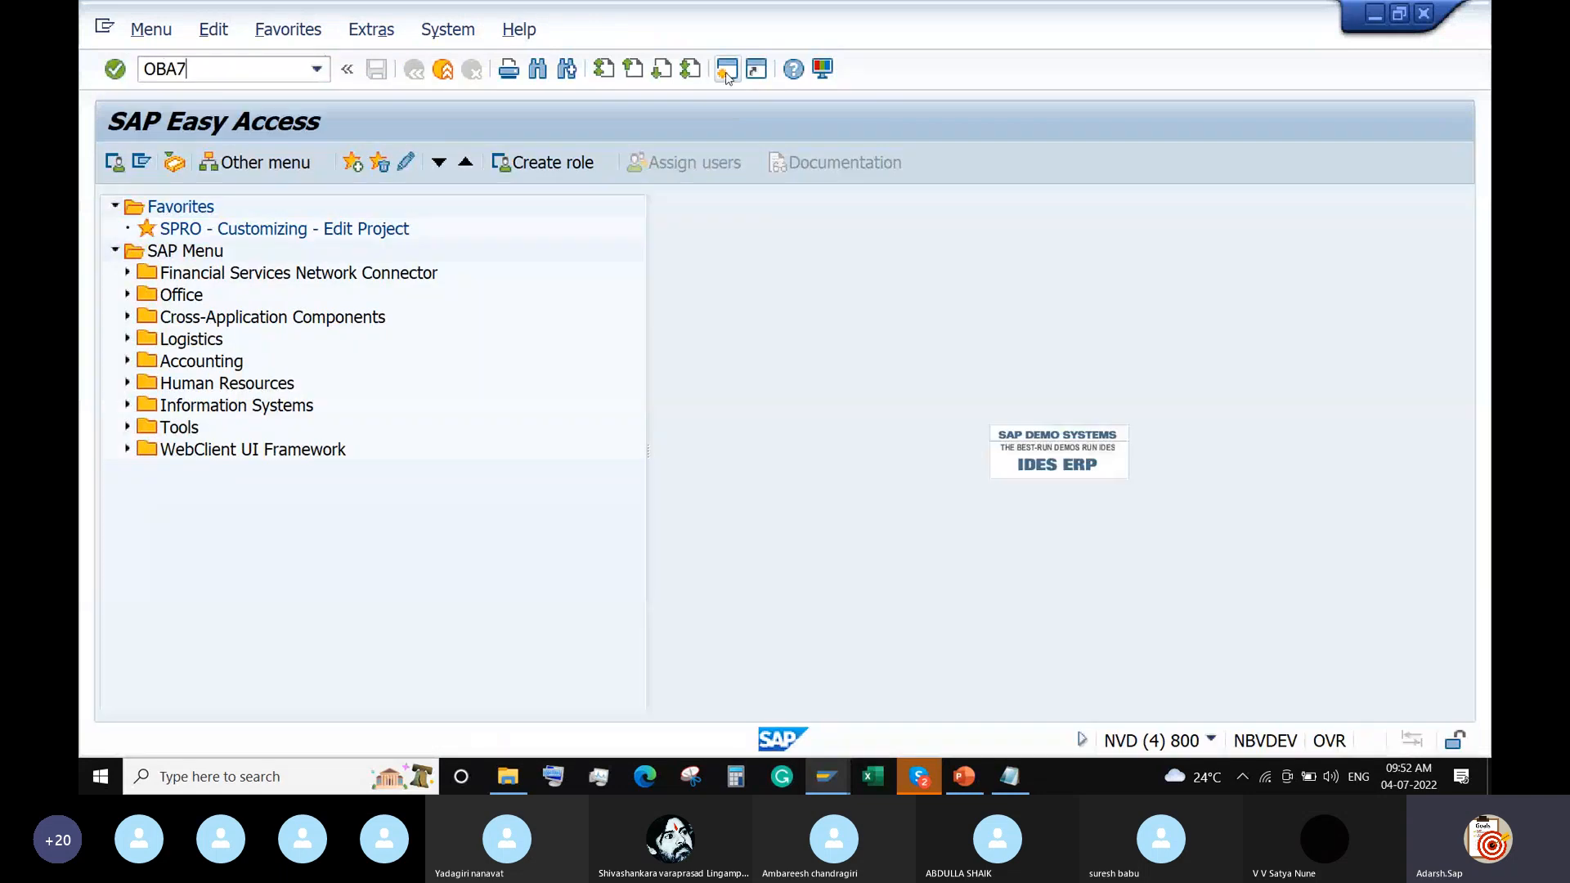
key("Return")
Position the document types list on SA and open the details of that document type
left_click(404, 695)
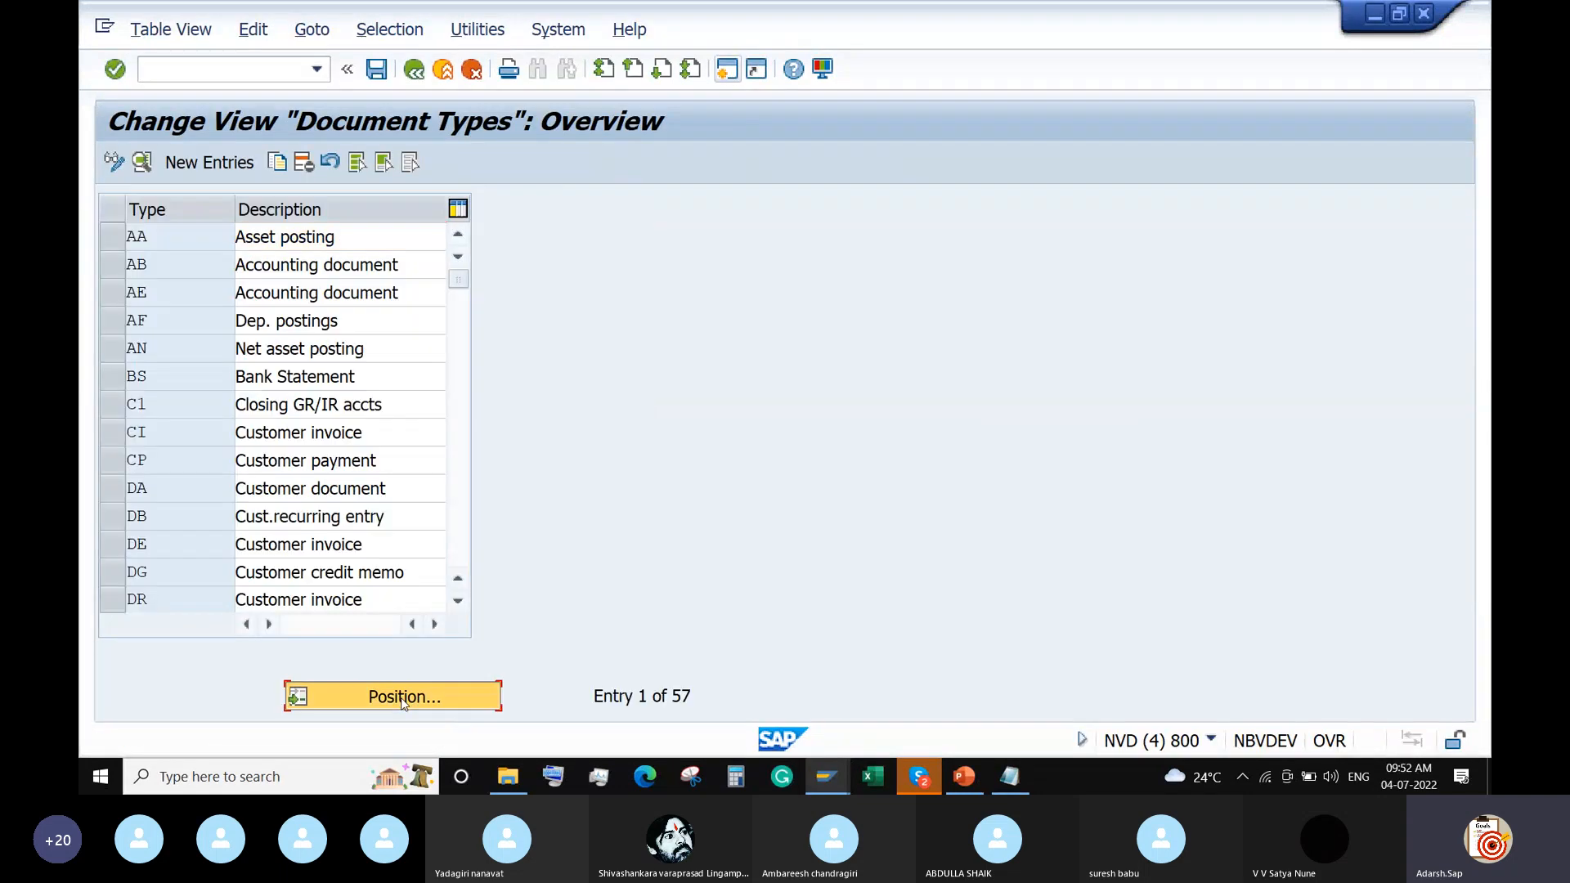
type("SA")
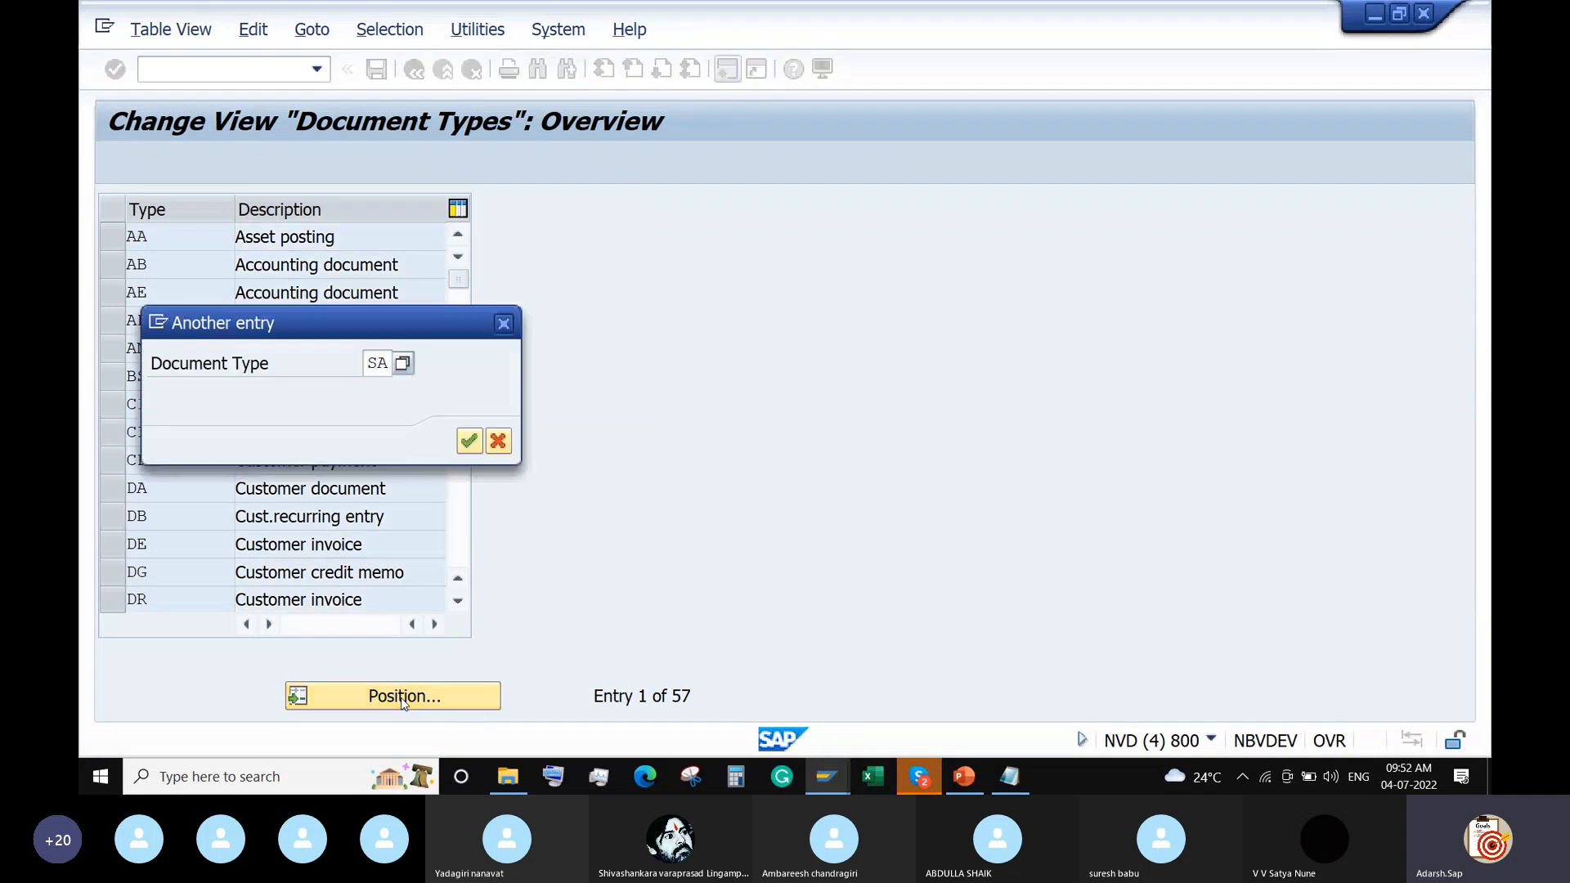
key("Return")
double_click(148, 235)
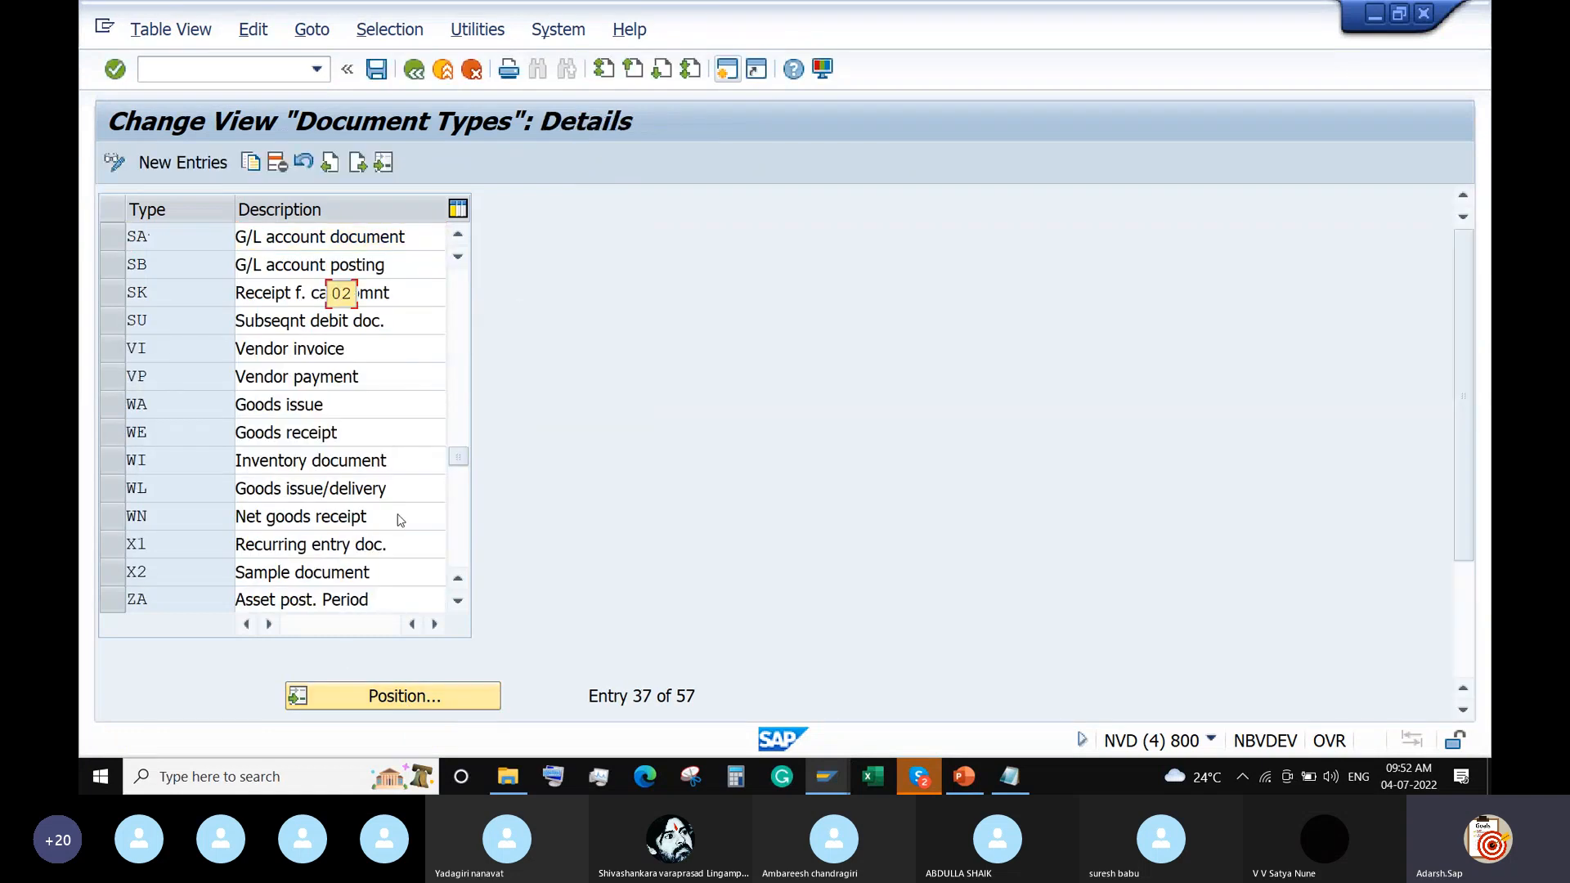
Make the reference number no longer required during document entry for type SA, save the change and close the session
scroll(396, 520, "down", 5)
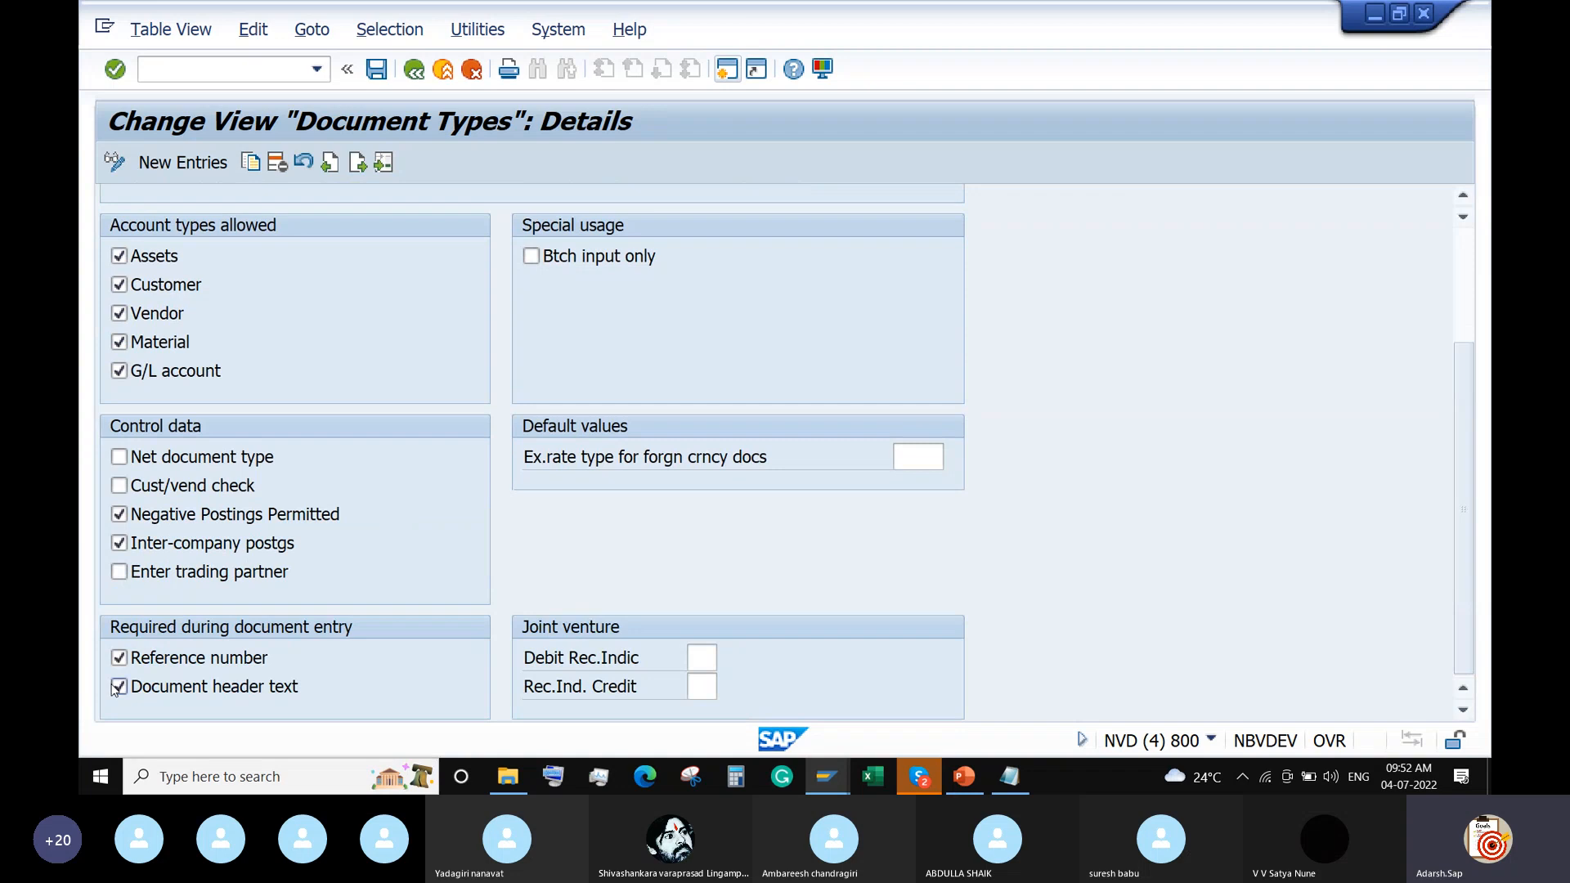
left_click(120, 658)
left_click(375, 67)
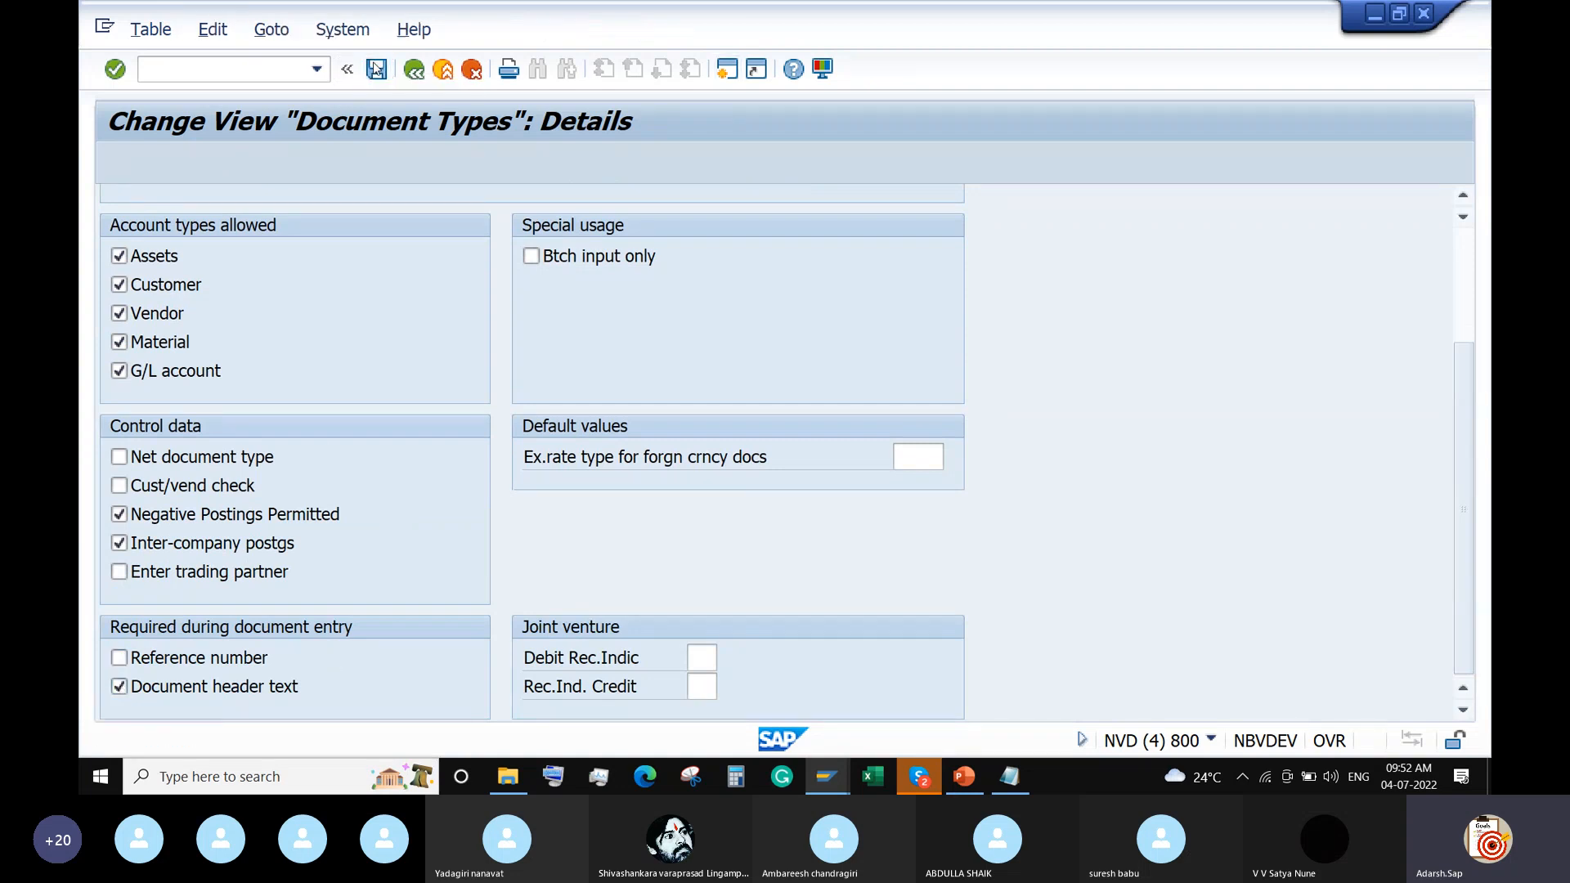
left_click(548, 441)
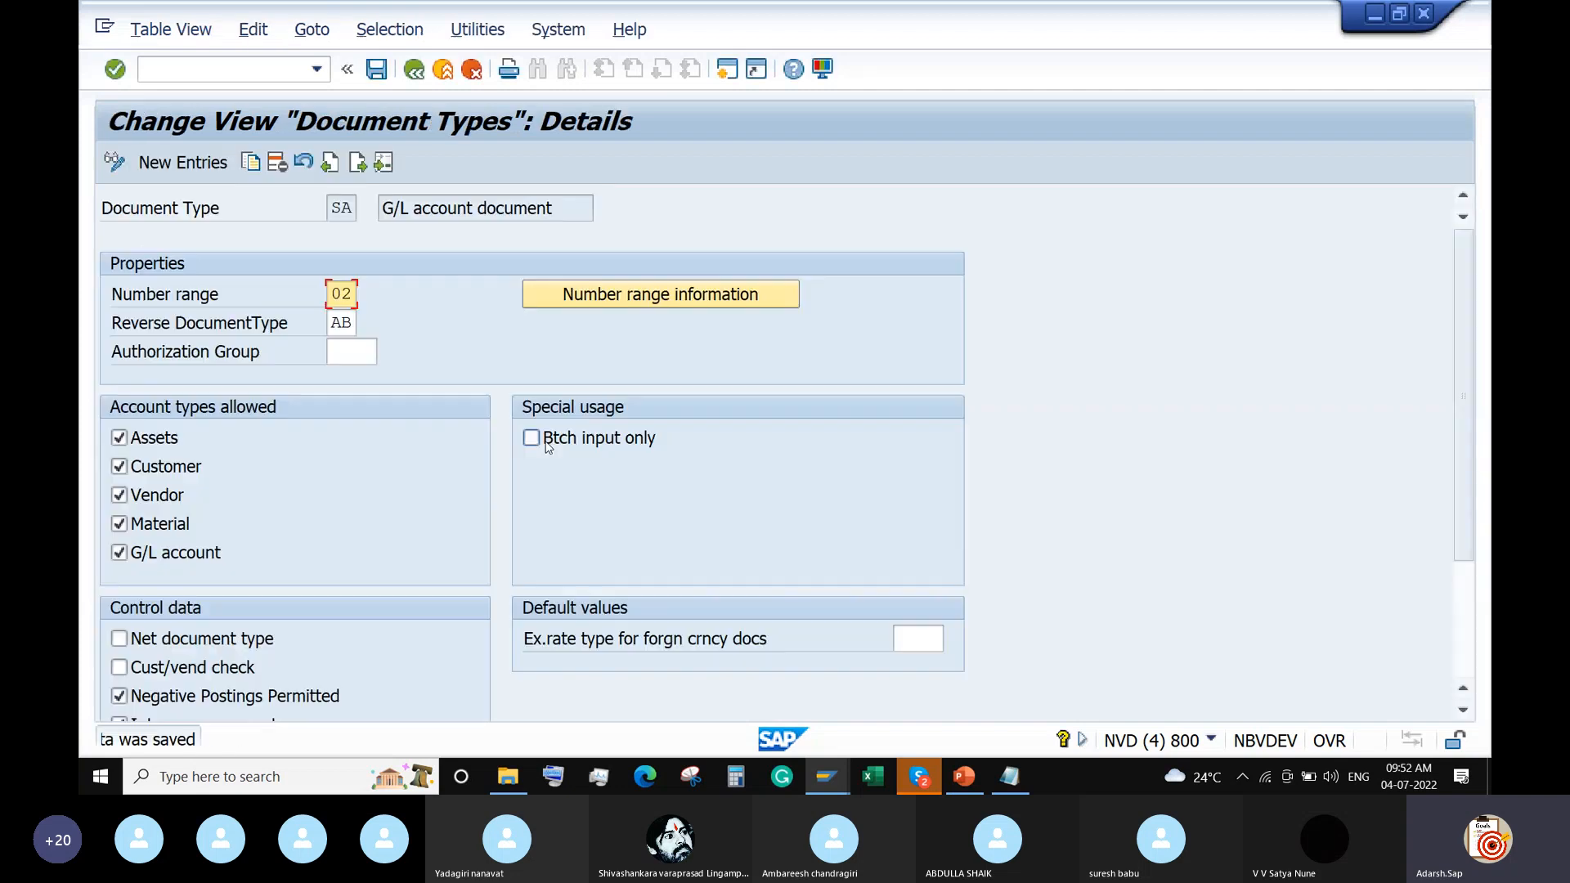
left_click(1424, 13)
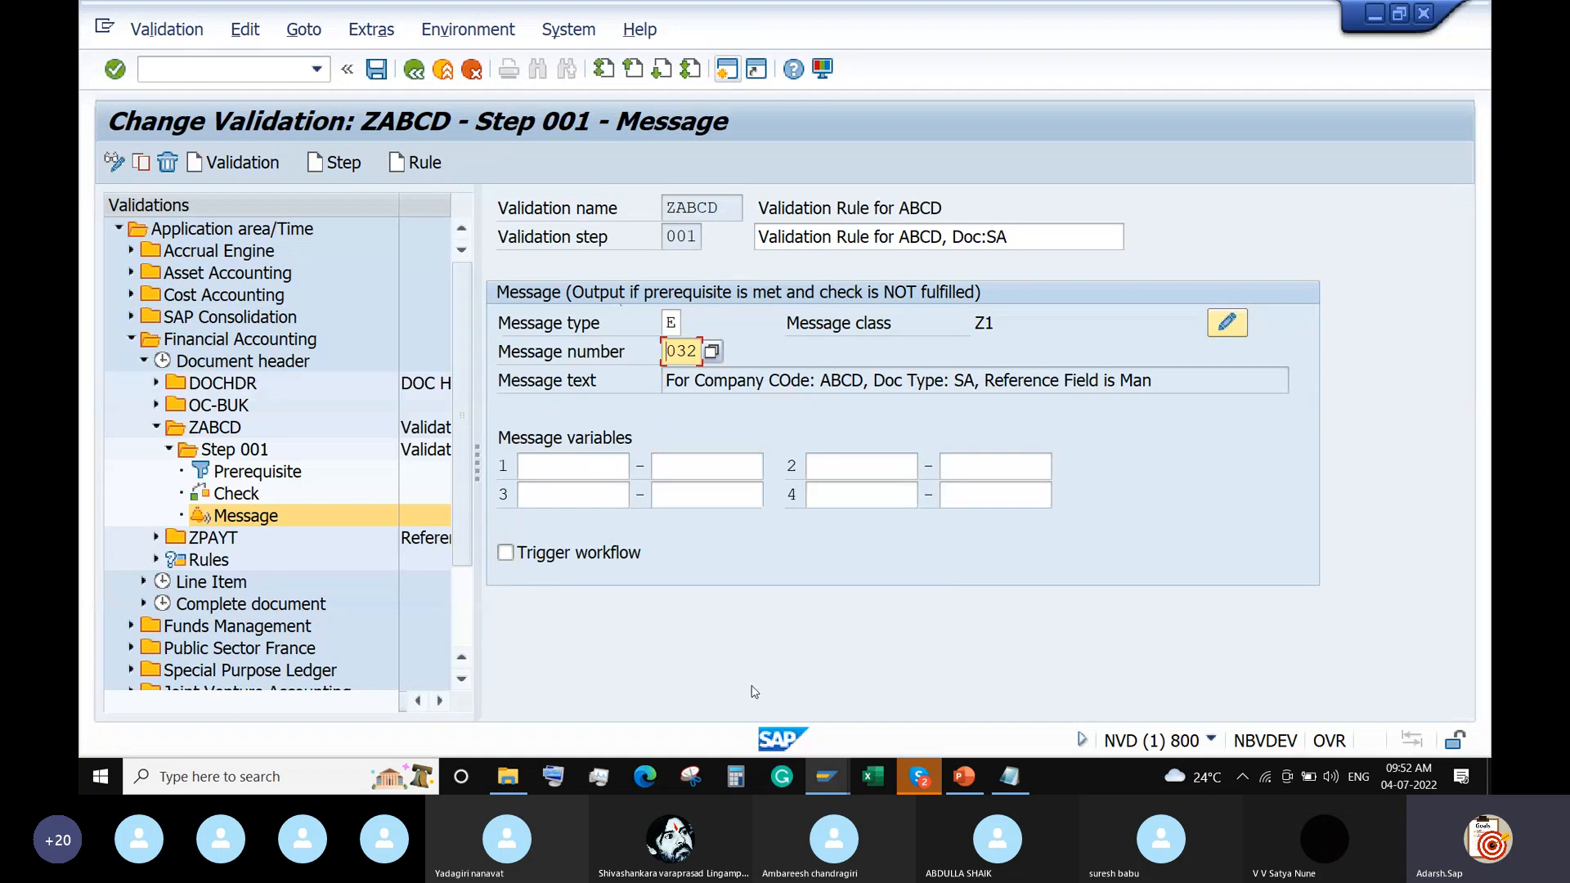
Return to the Post Document session, abandon the current entry and restart transaction FB01
left_click(826, 776)
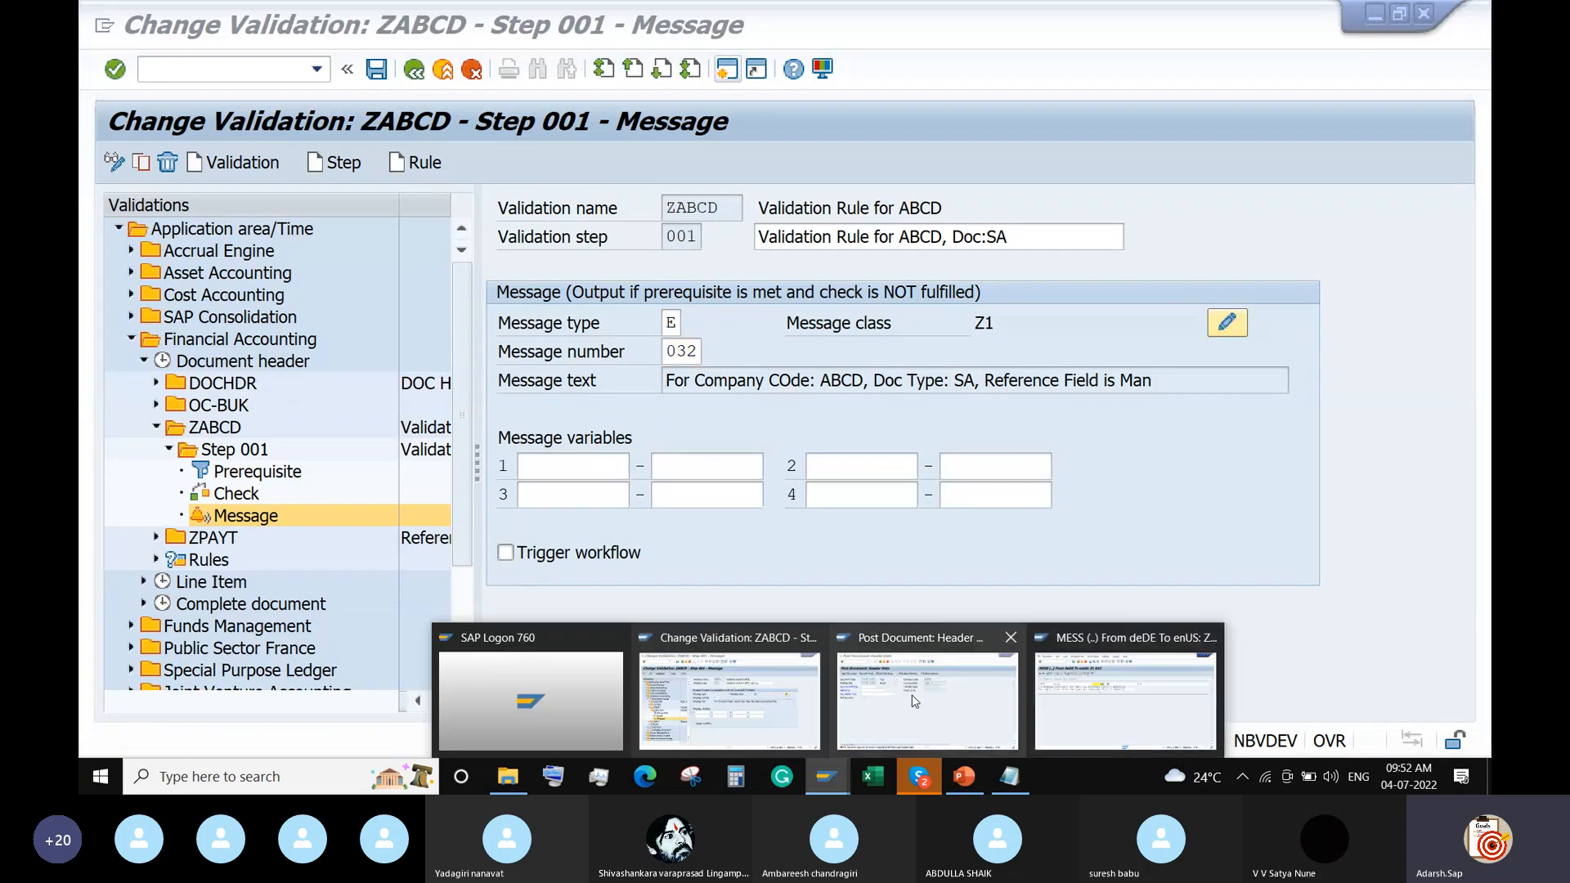
left_click(931, 704)
left_click(213, 68)
type("/n")
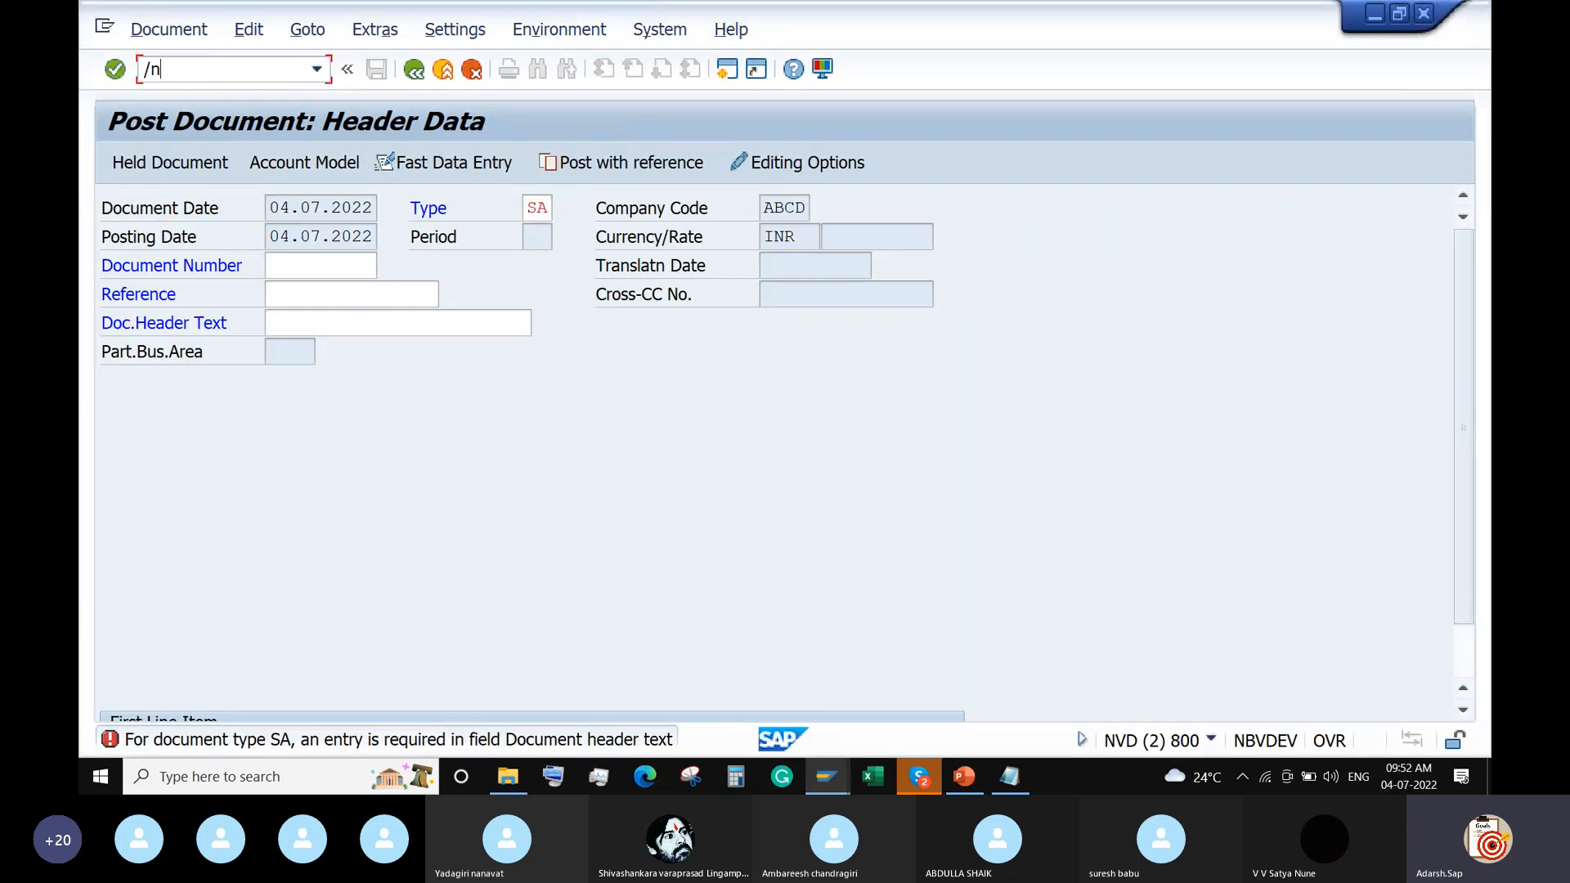
key("Return")
type("FB01")
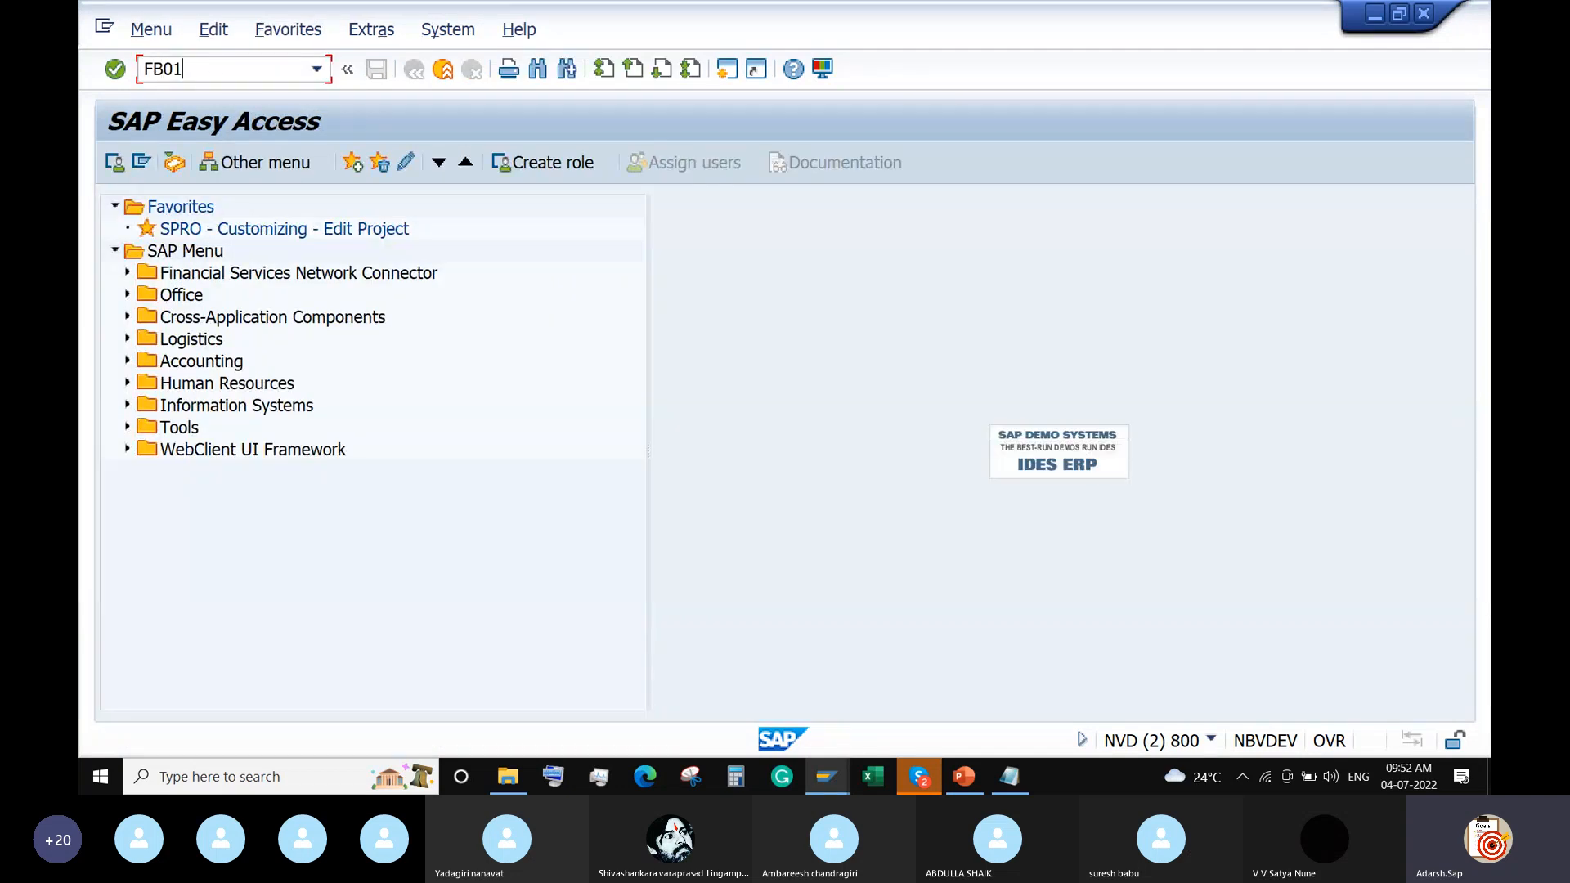
key("Return")
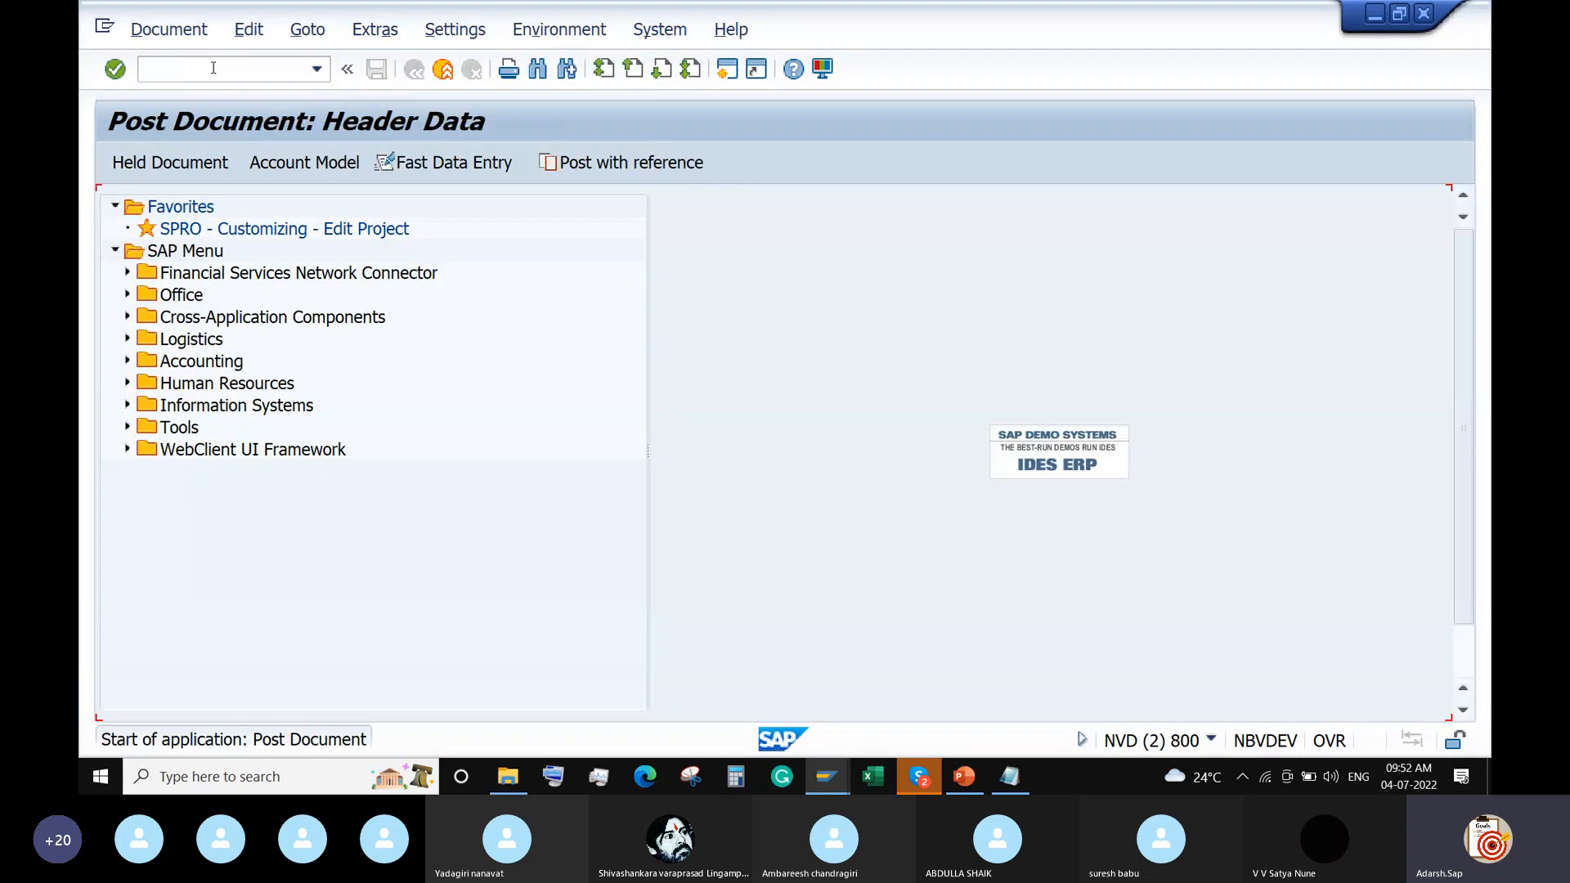
Enter document date 04.07.2022 and document type SA for company code ABCD, and submit the header
left_click(364, 214)
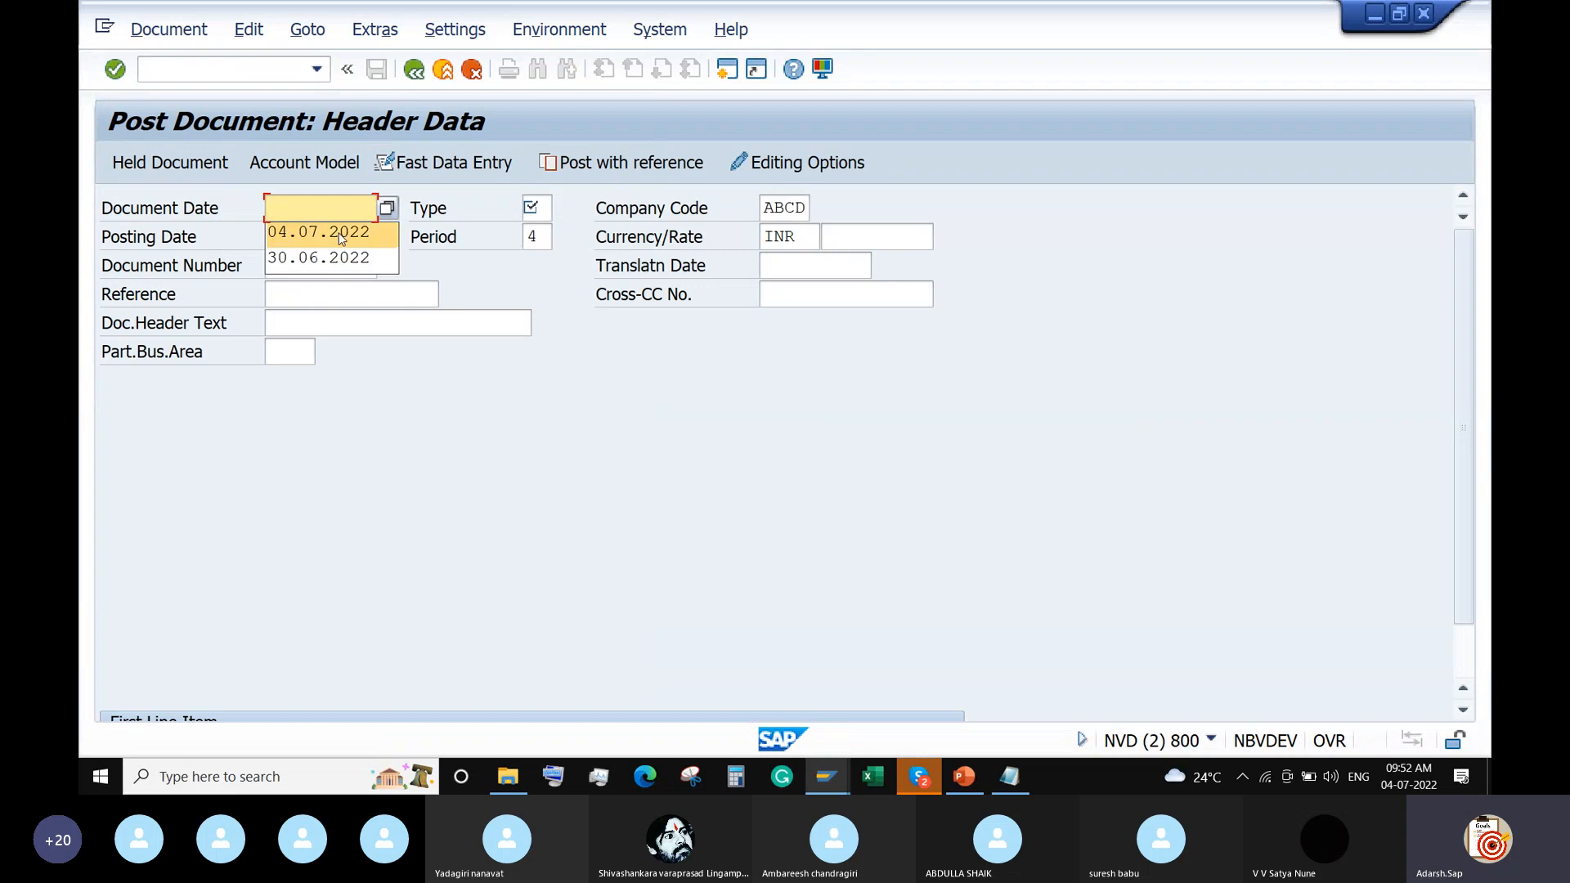
left_click(335, 233)
left_click(538, 208)
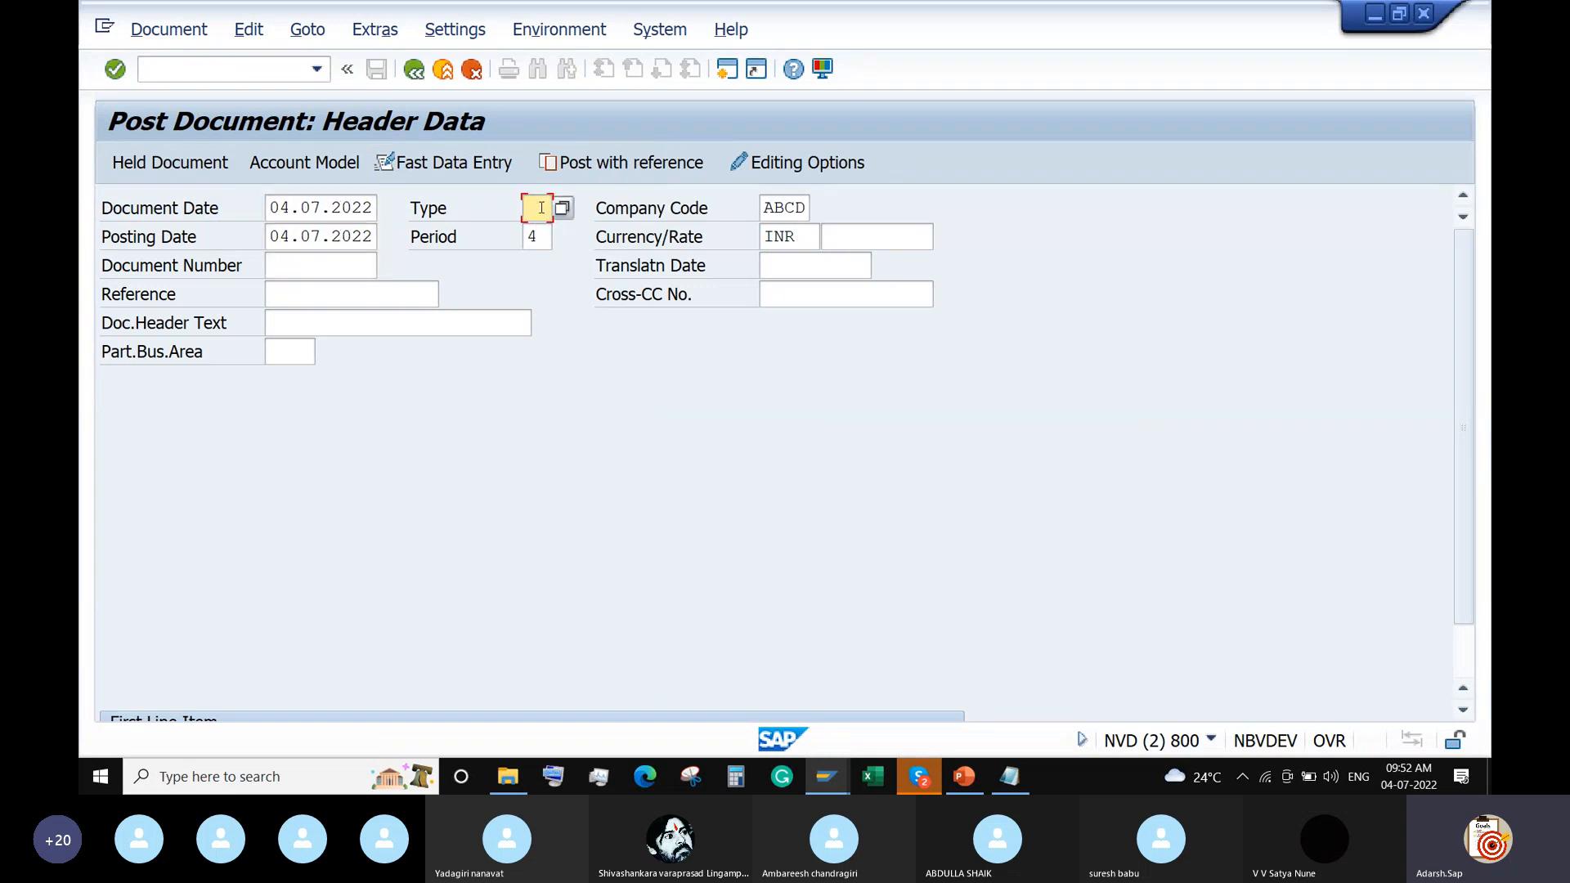
type("SA")
key("Return")
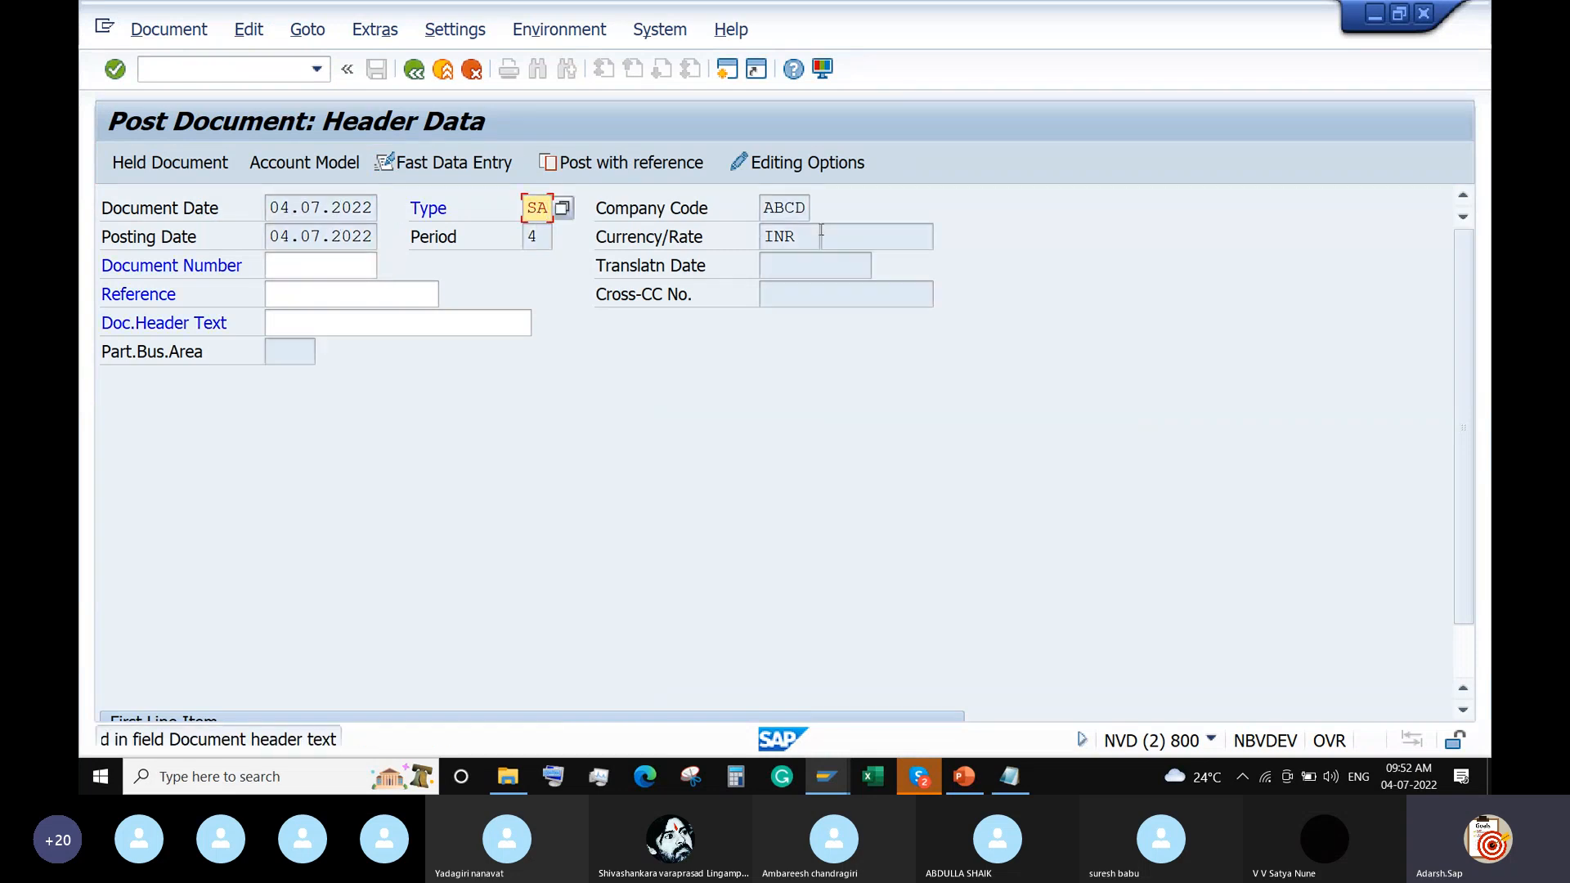
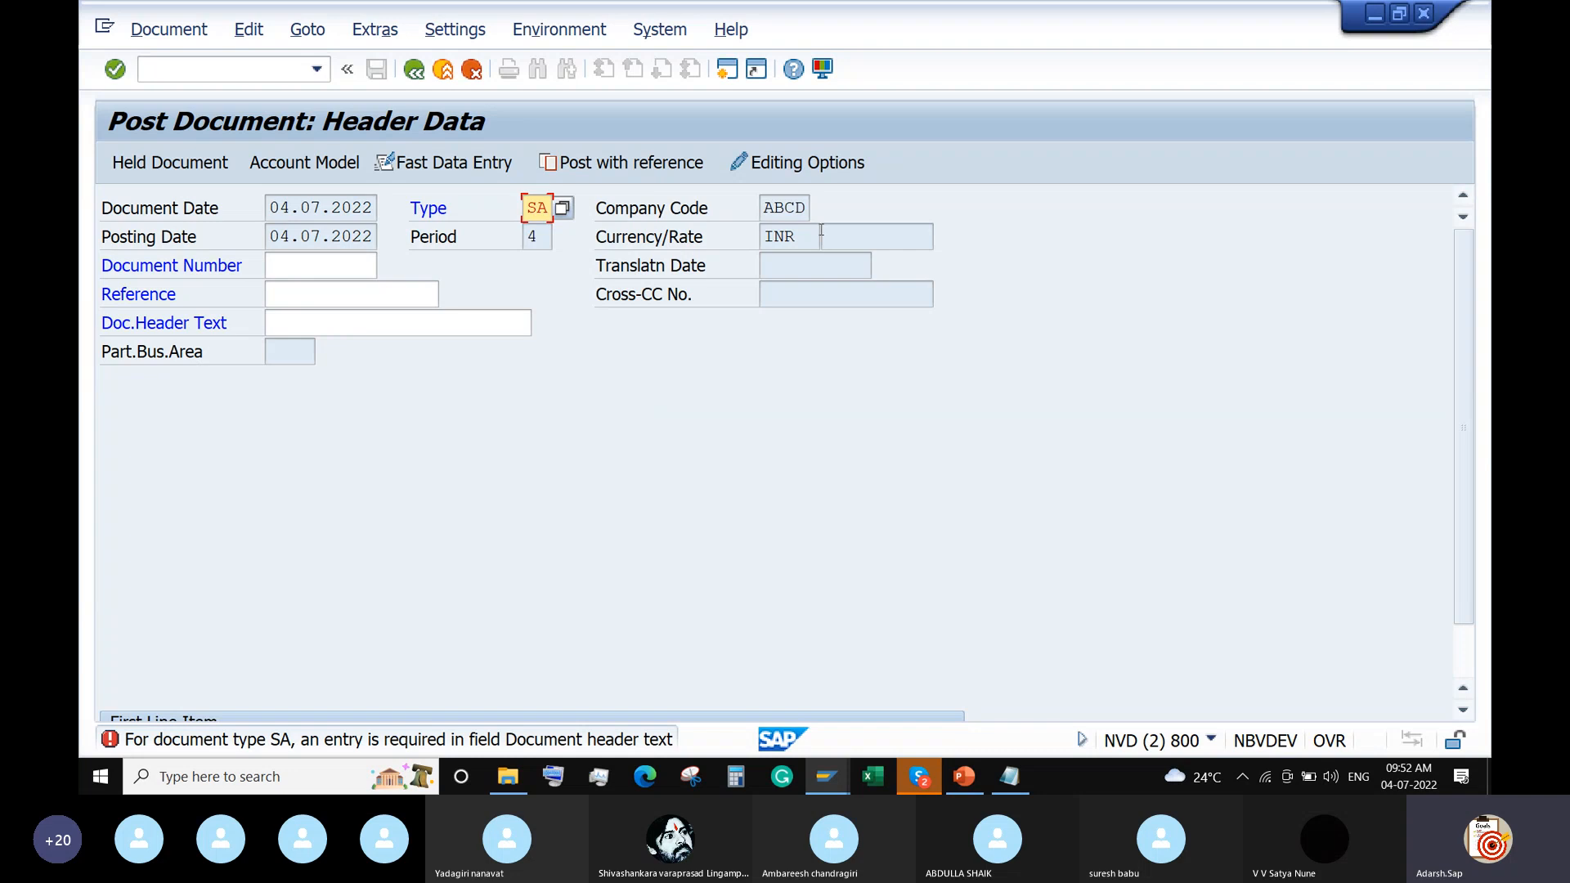
Enter "Test" as the document header text, leave the reference empty and submit the header again
left_click(395, 324)
type("Te")
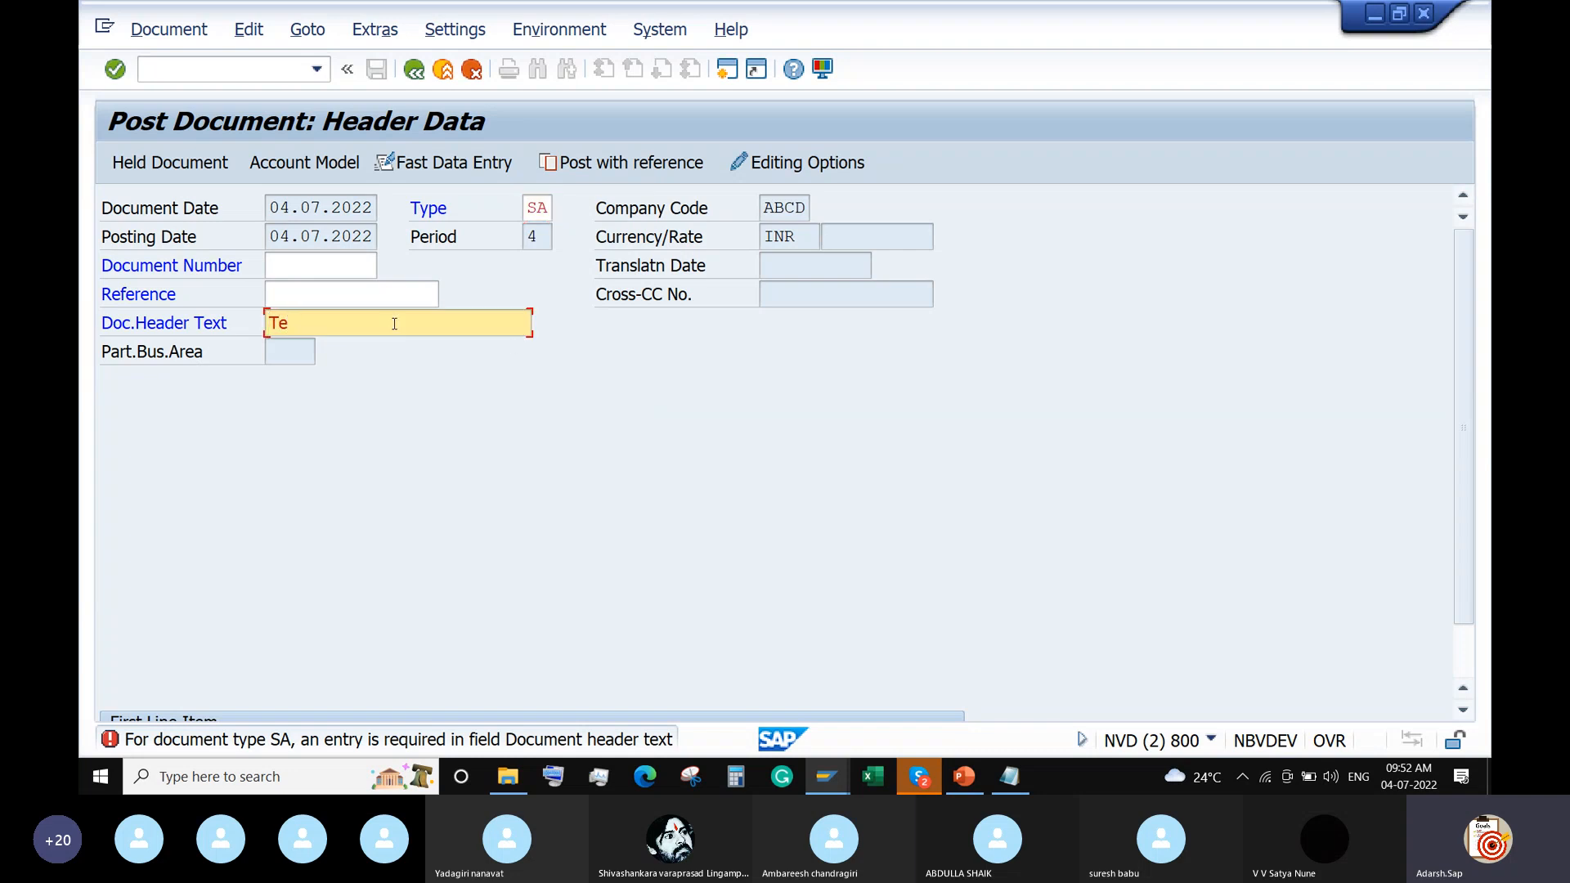
type("s")
type("t")
key("Return")
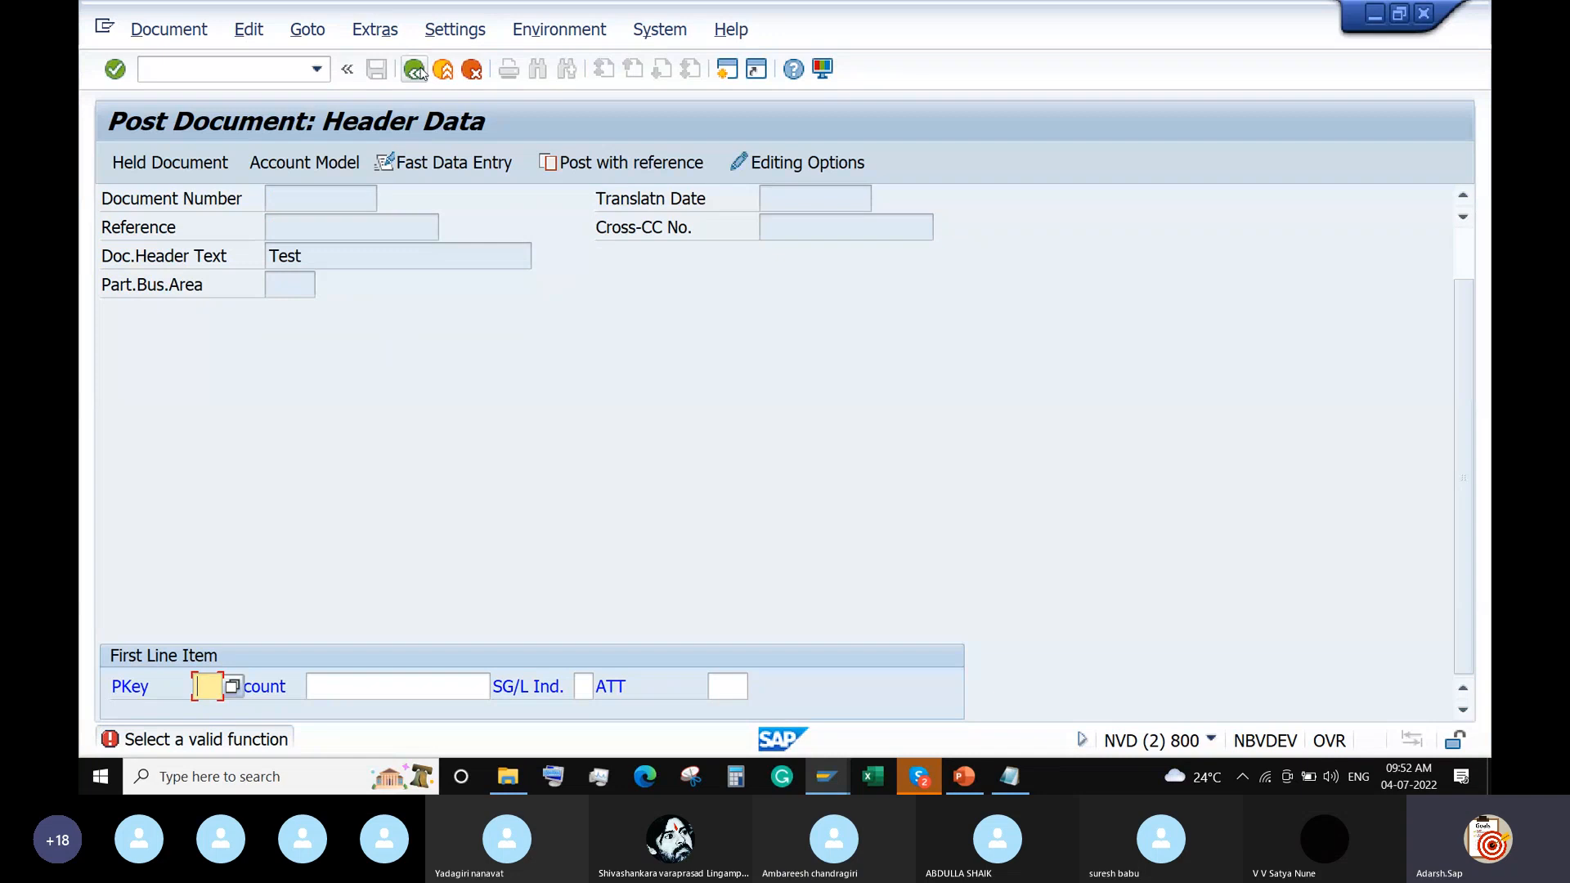
Exit the current document entry, discarding its data, and start transaction FB01 again
left_click(418, 72)
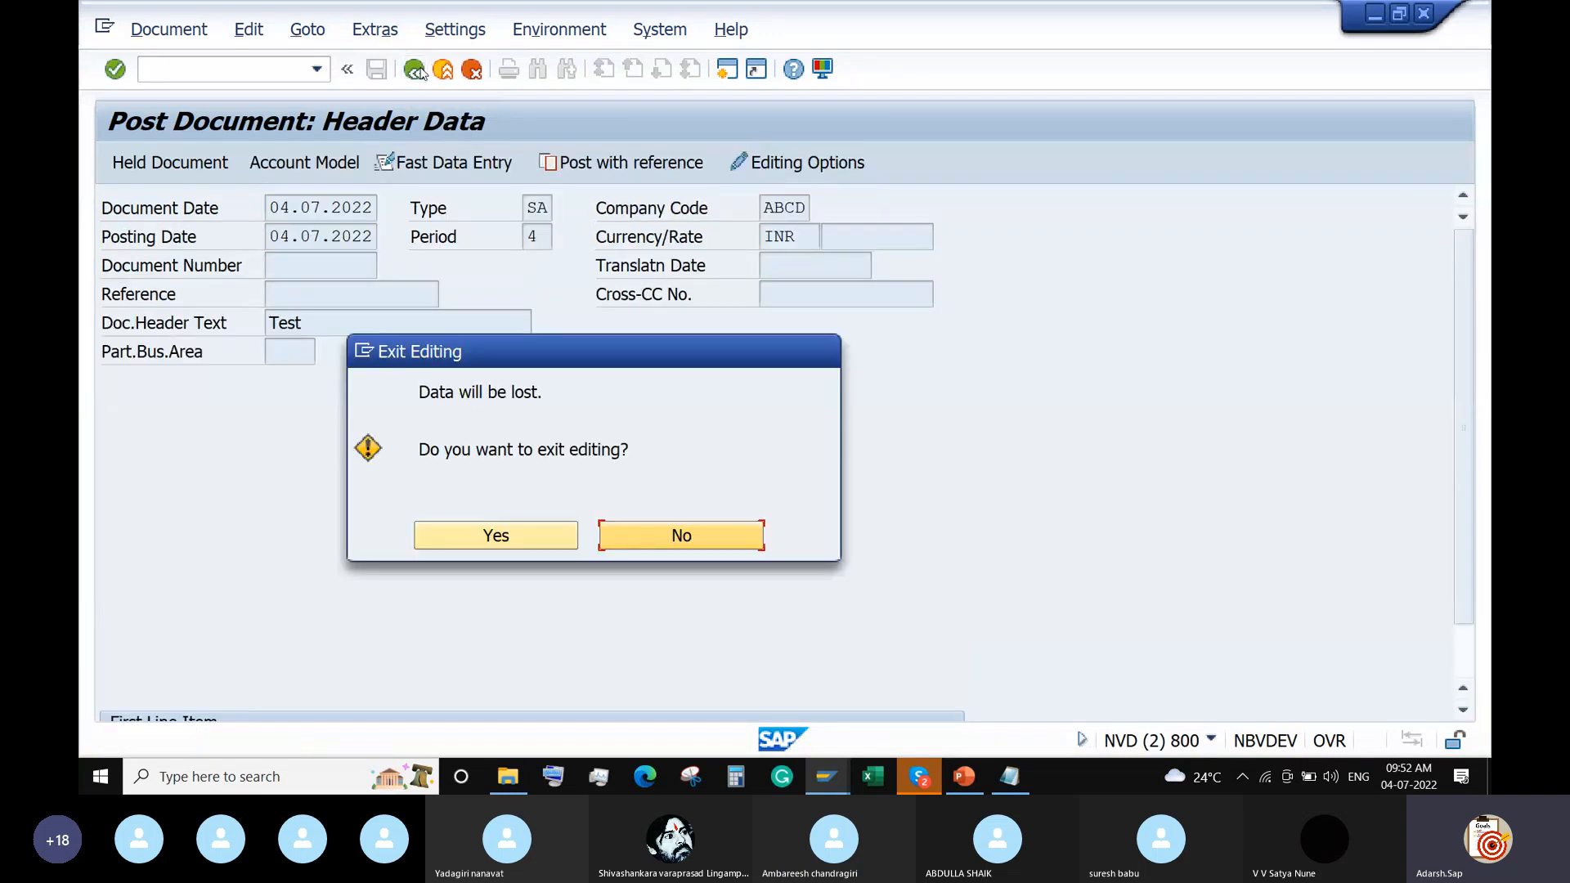
left_click(521, 538)
type("FB01")
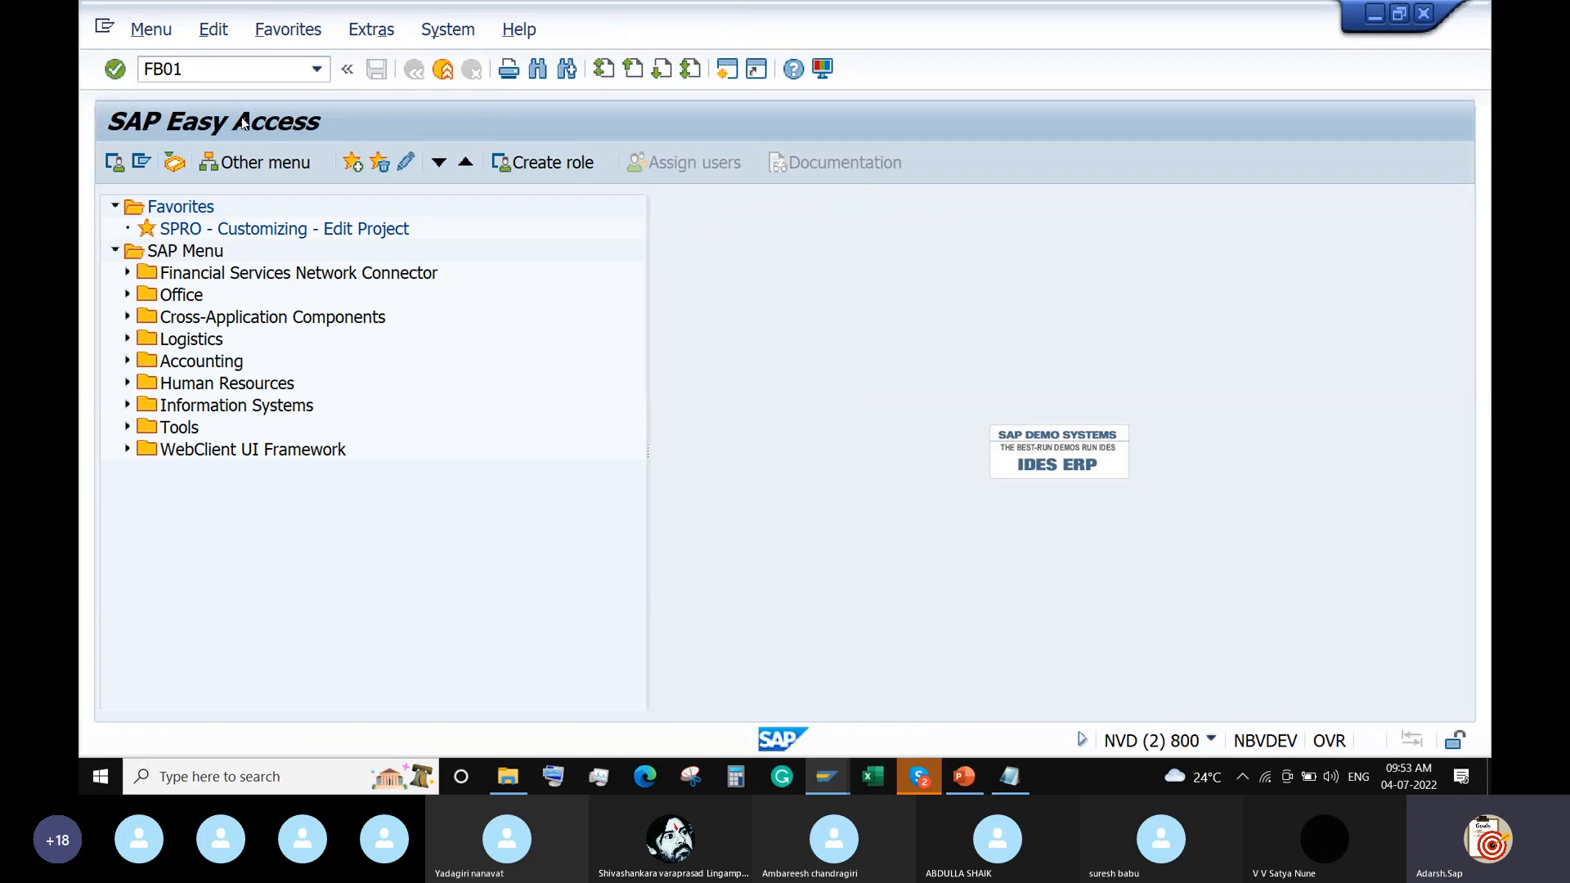
key("Return")
Fill in the document header with date 04.07.2022, type SA and header text "Test", leaving the reference empty
left_click(367, 205)
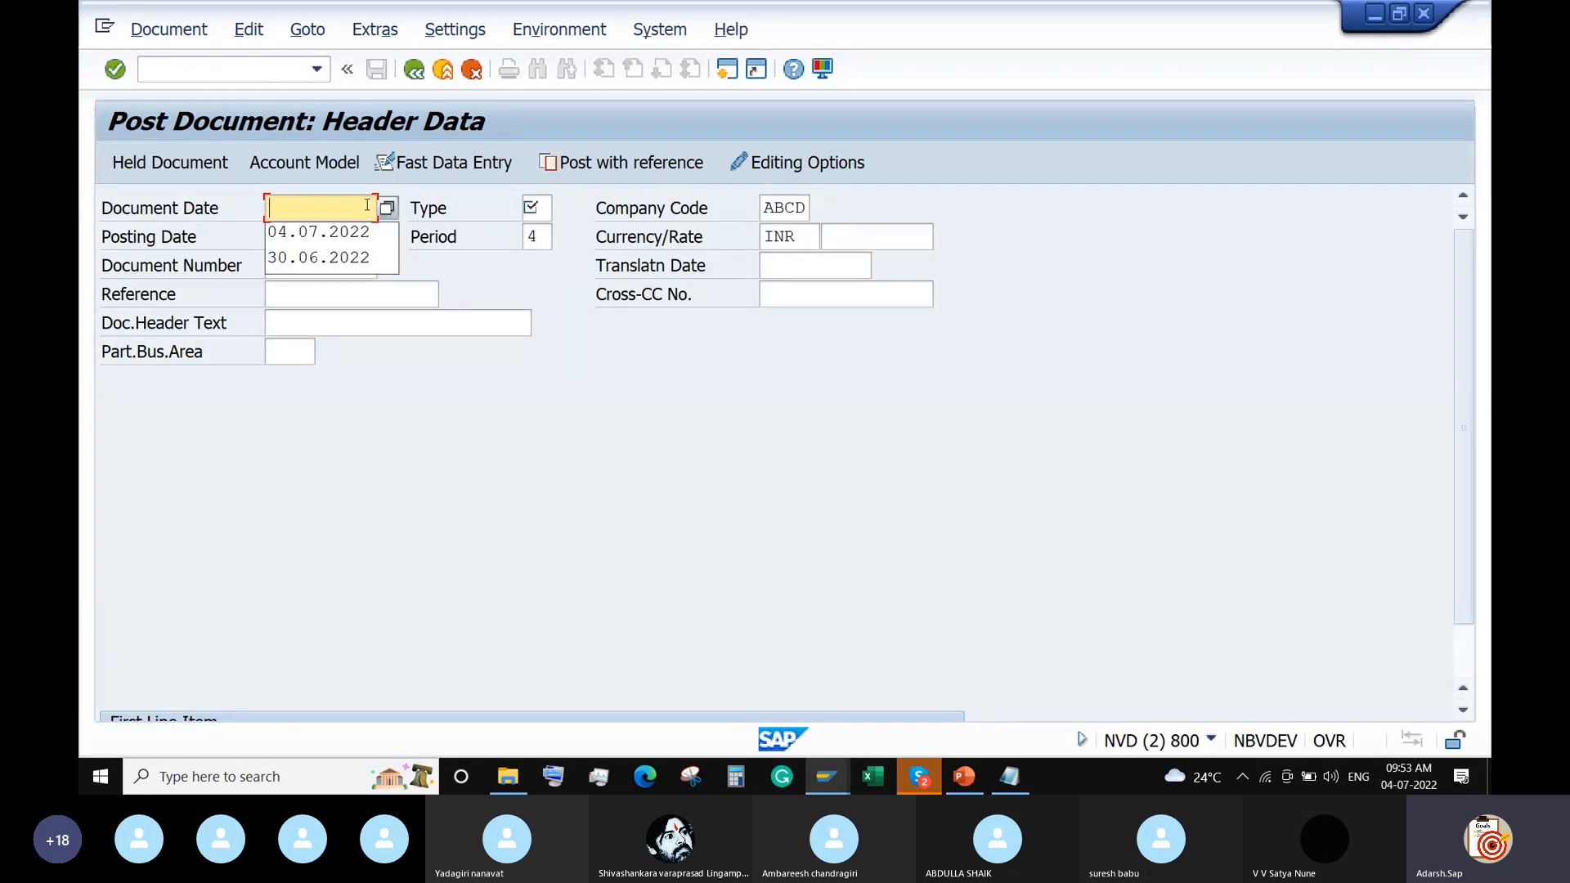
left_click(347, 234)
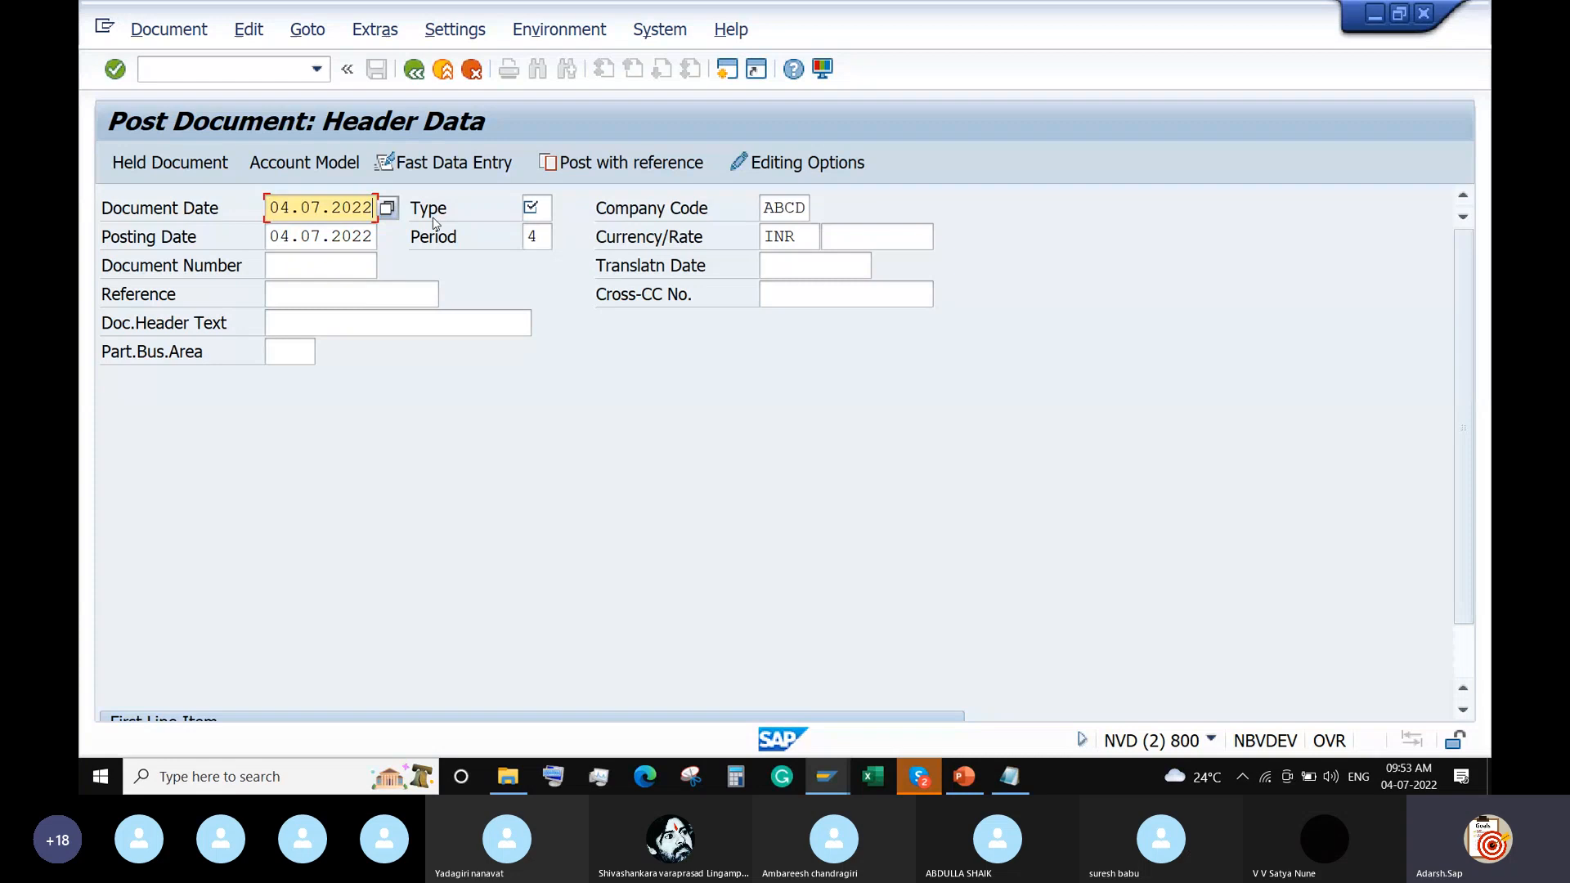
left_click(530, 207)
type("SA")
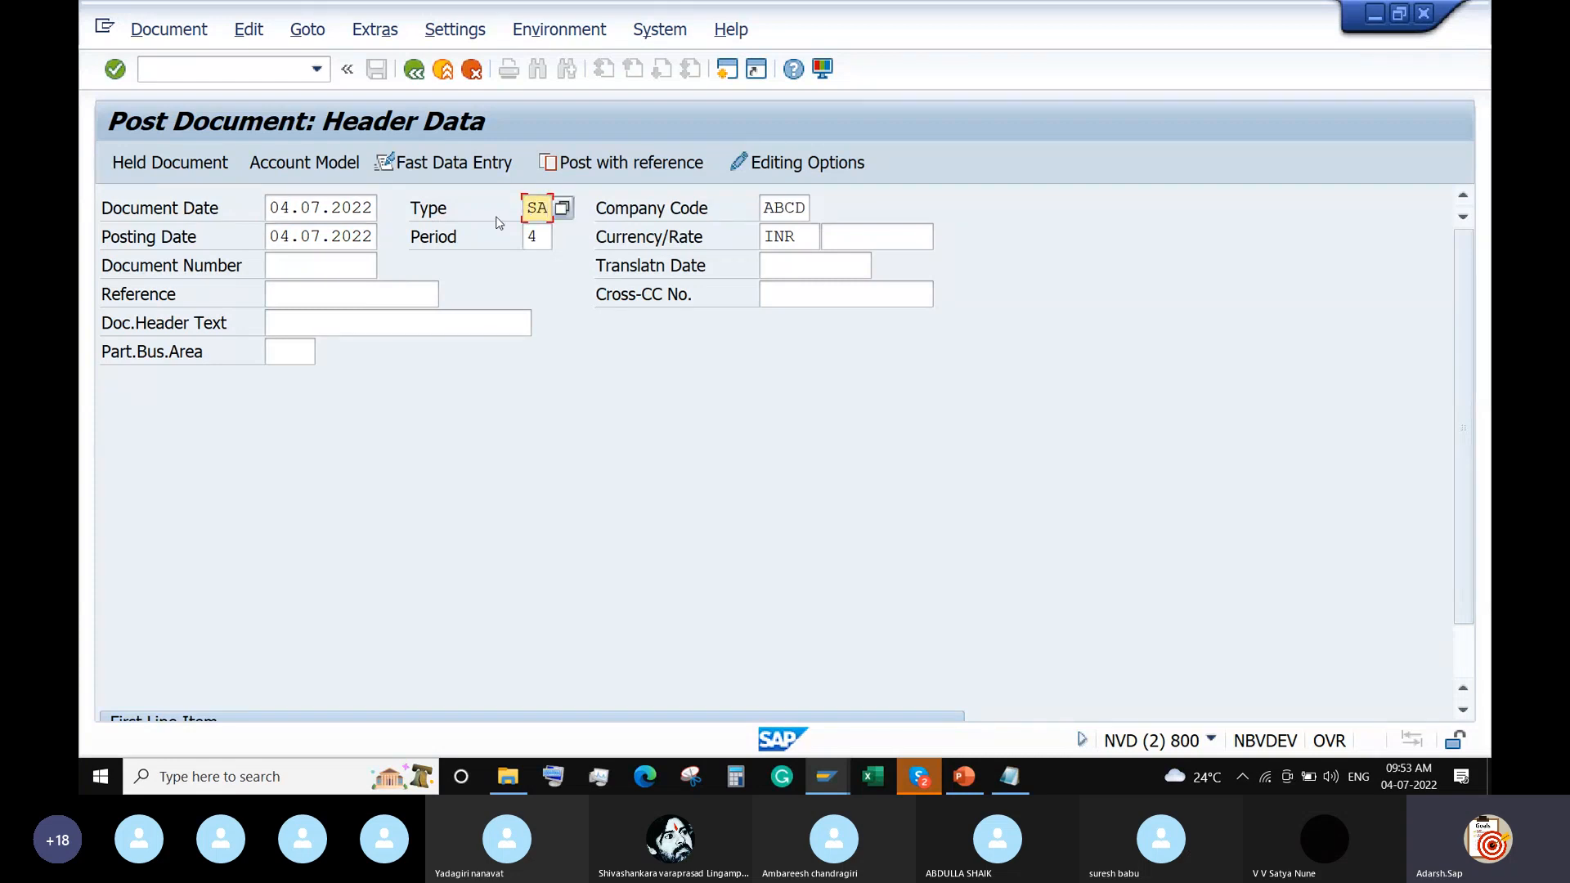
left_click(355, 290)
left_click(324, 332)
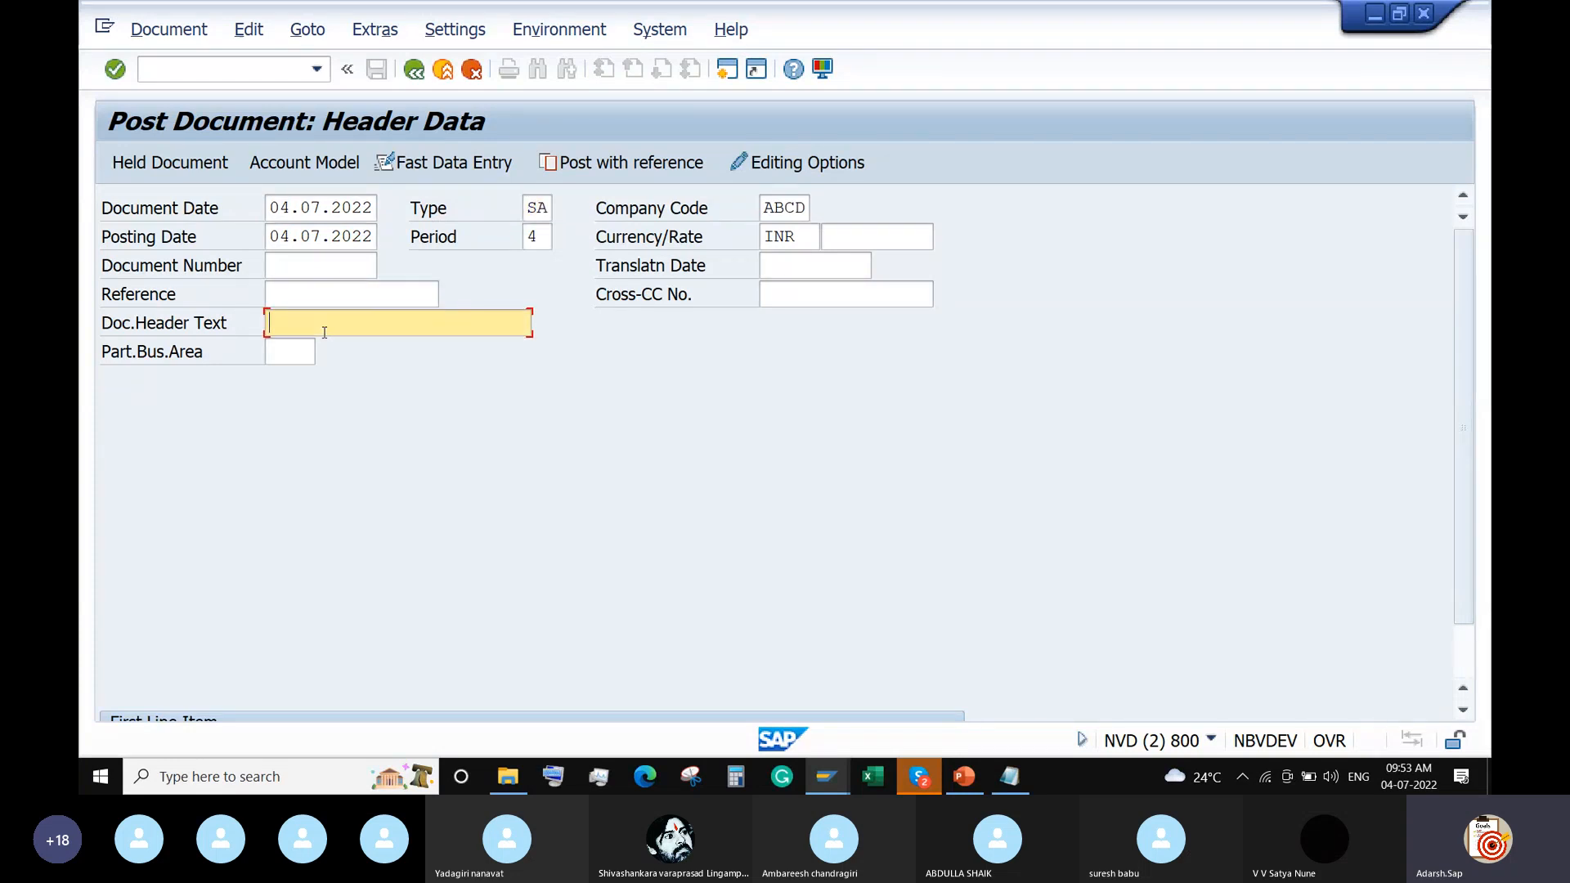
type("Test")
Enter posting key 40 with the Raw Materials G/L account of company code ABCD as first line item and submit the header
scroll(194, 618, "down", 1)
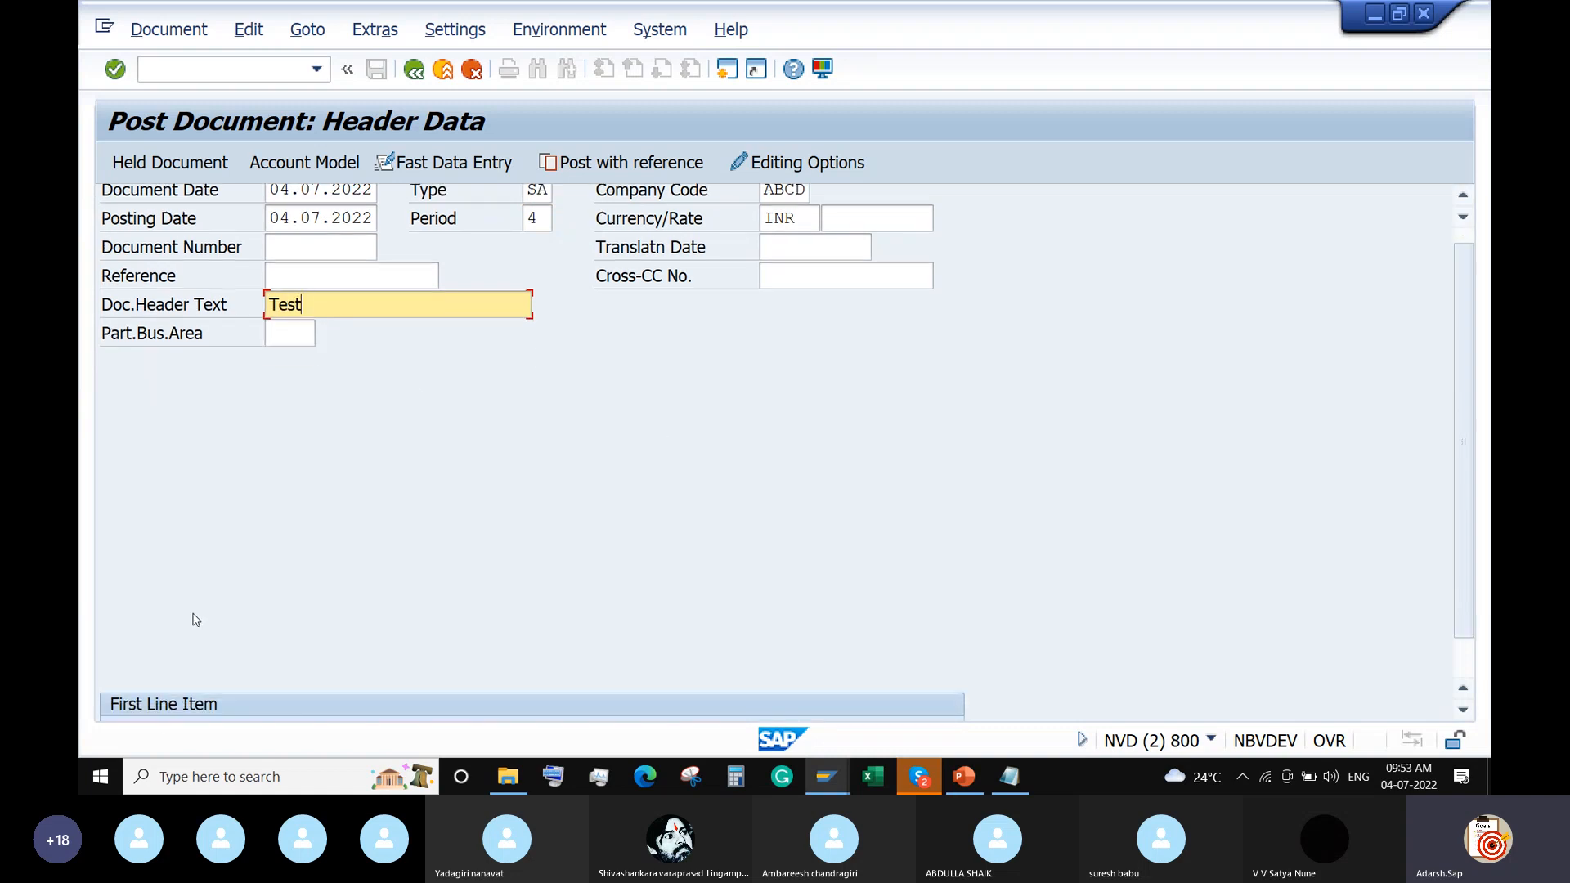
scroll(181, 696, "down", 2)
left_click(209, 688)
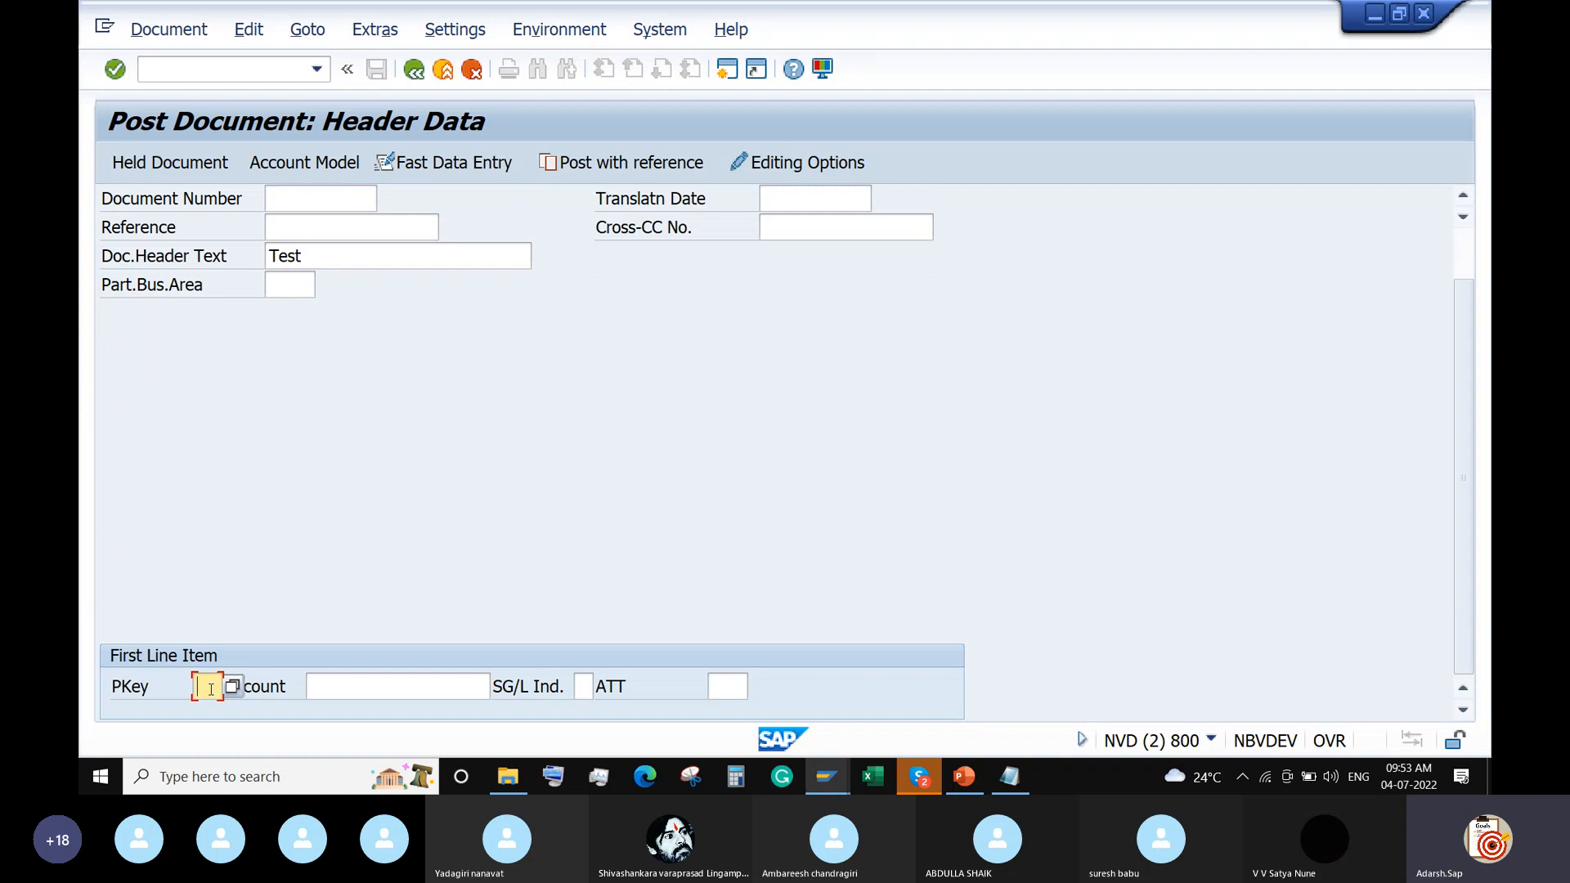
type("40")
left_click(480, 680)
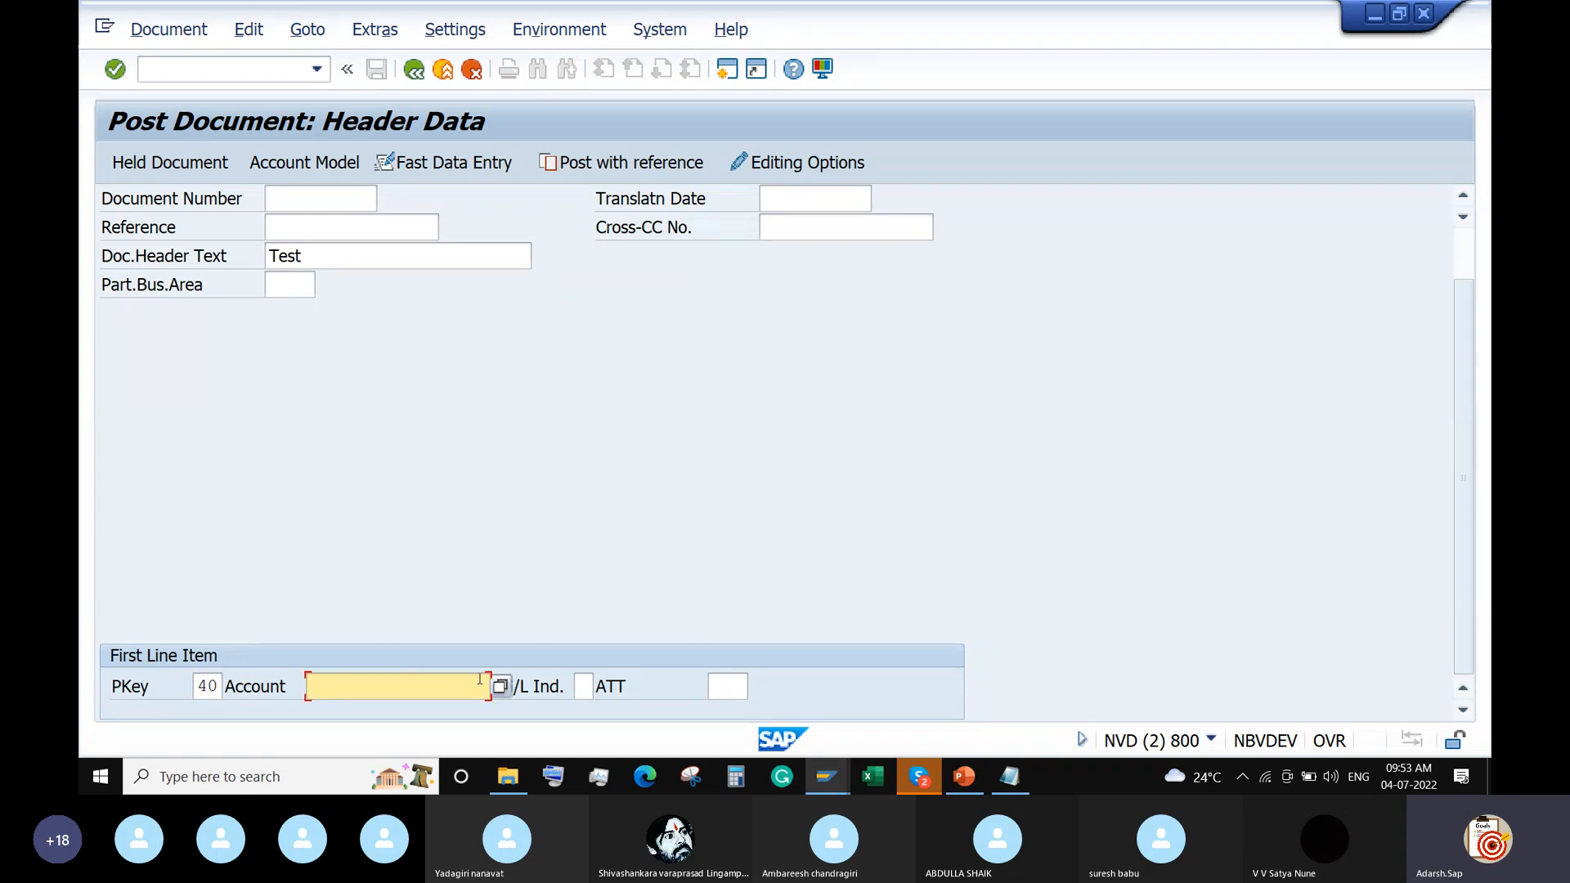
left_click(501, 687)
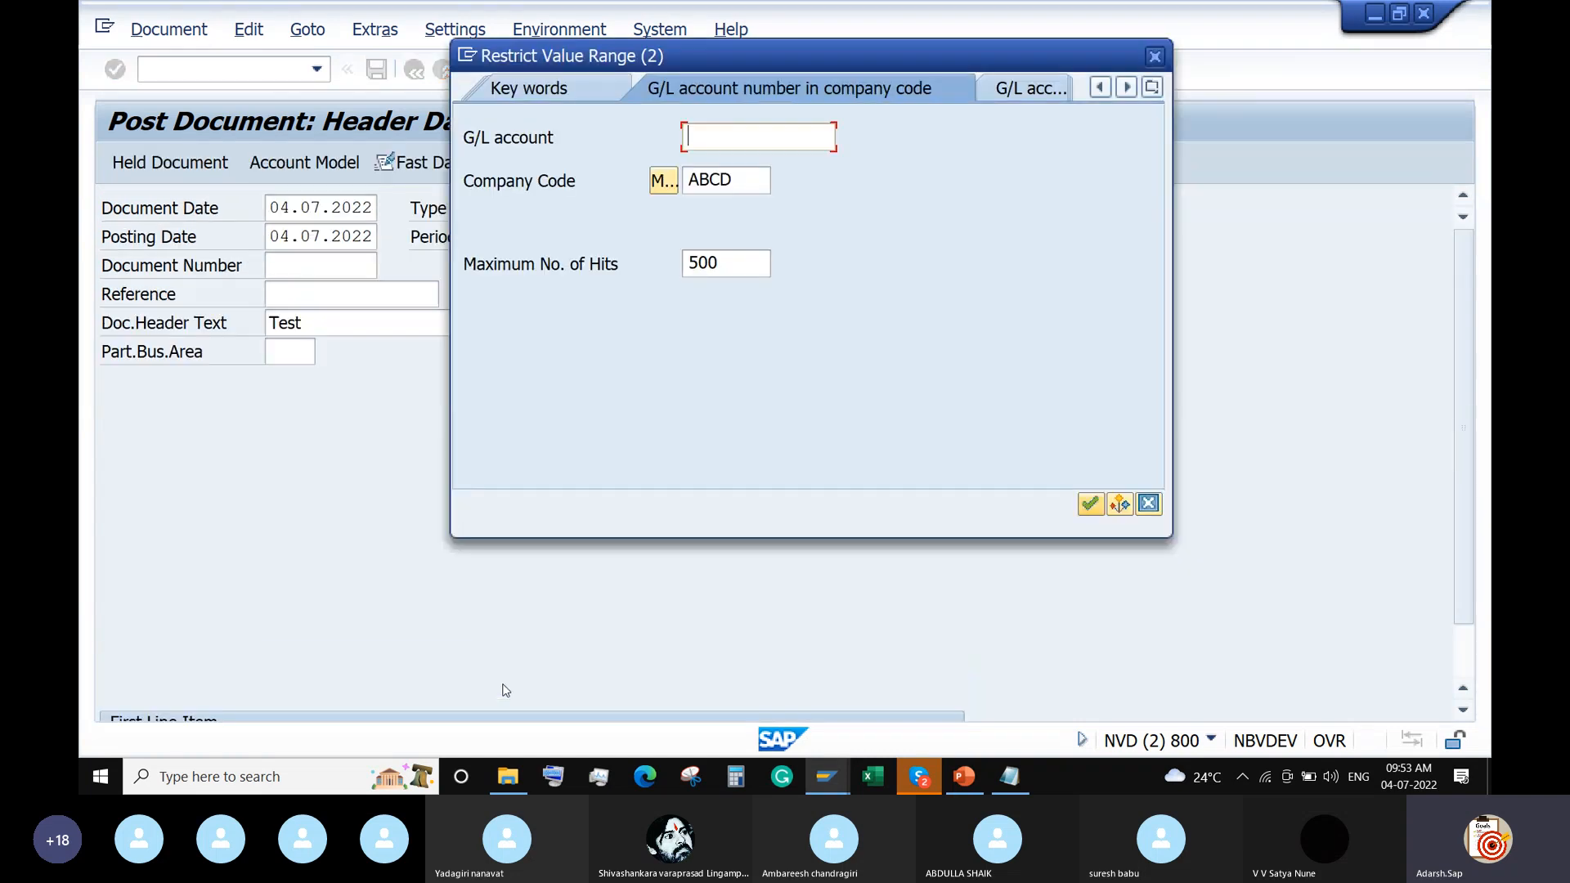
key("Return")
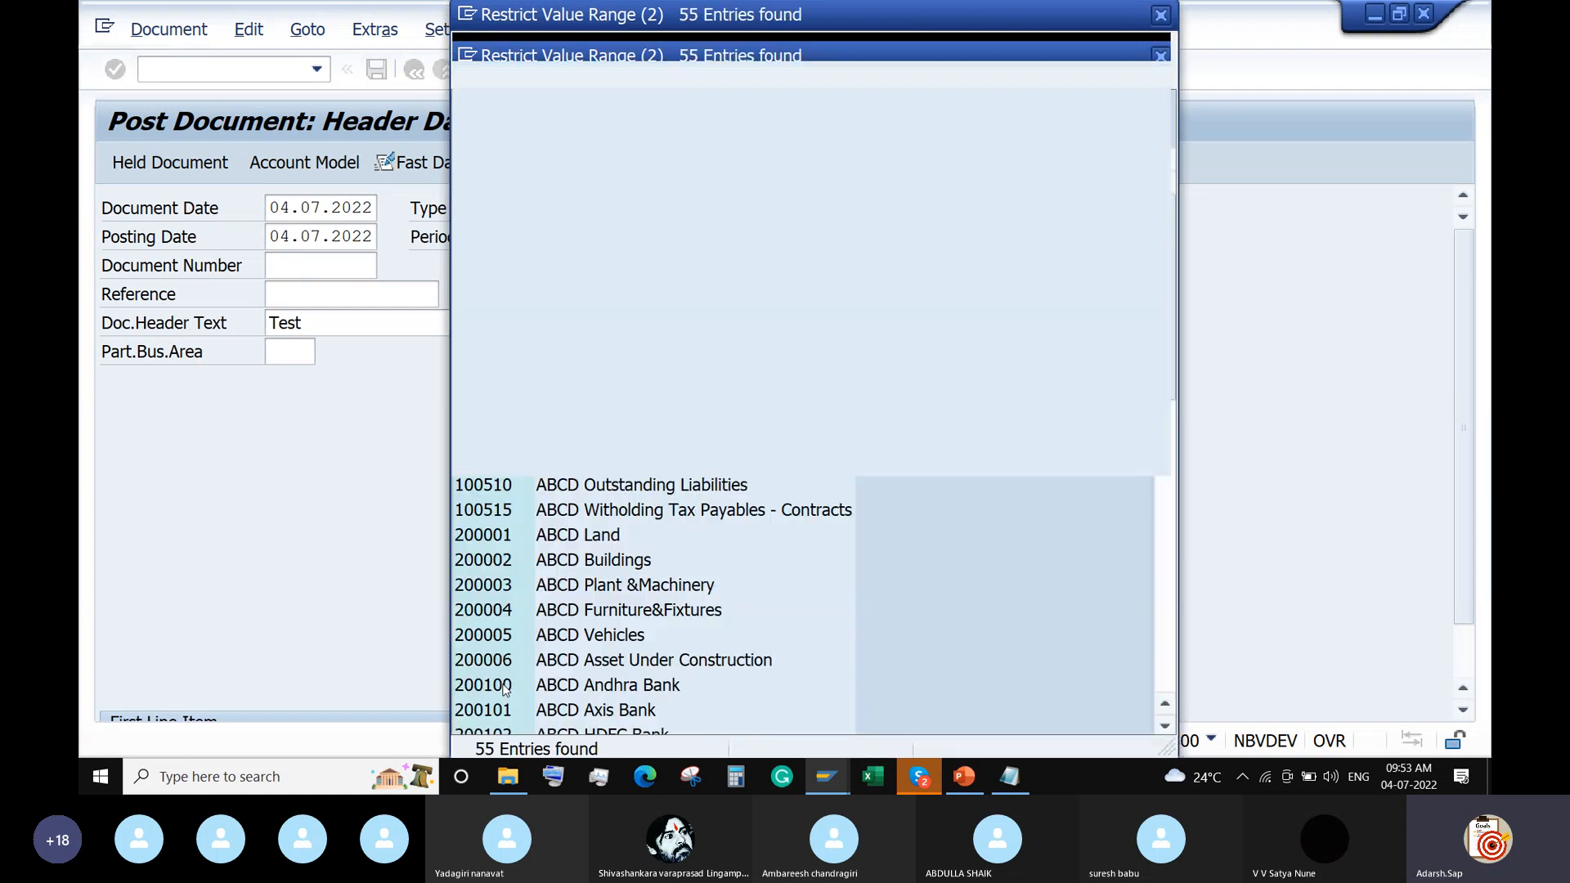
scroll(571, 579, "down", 8)
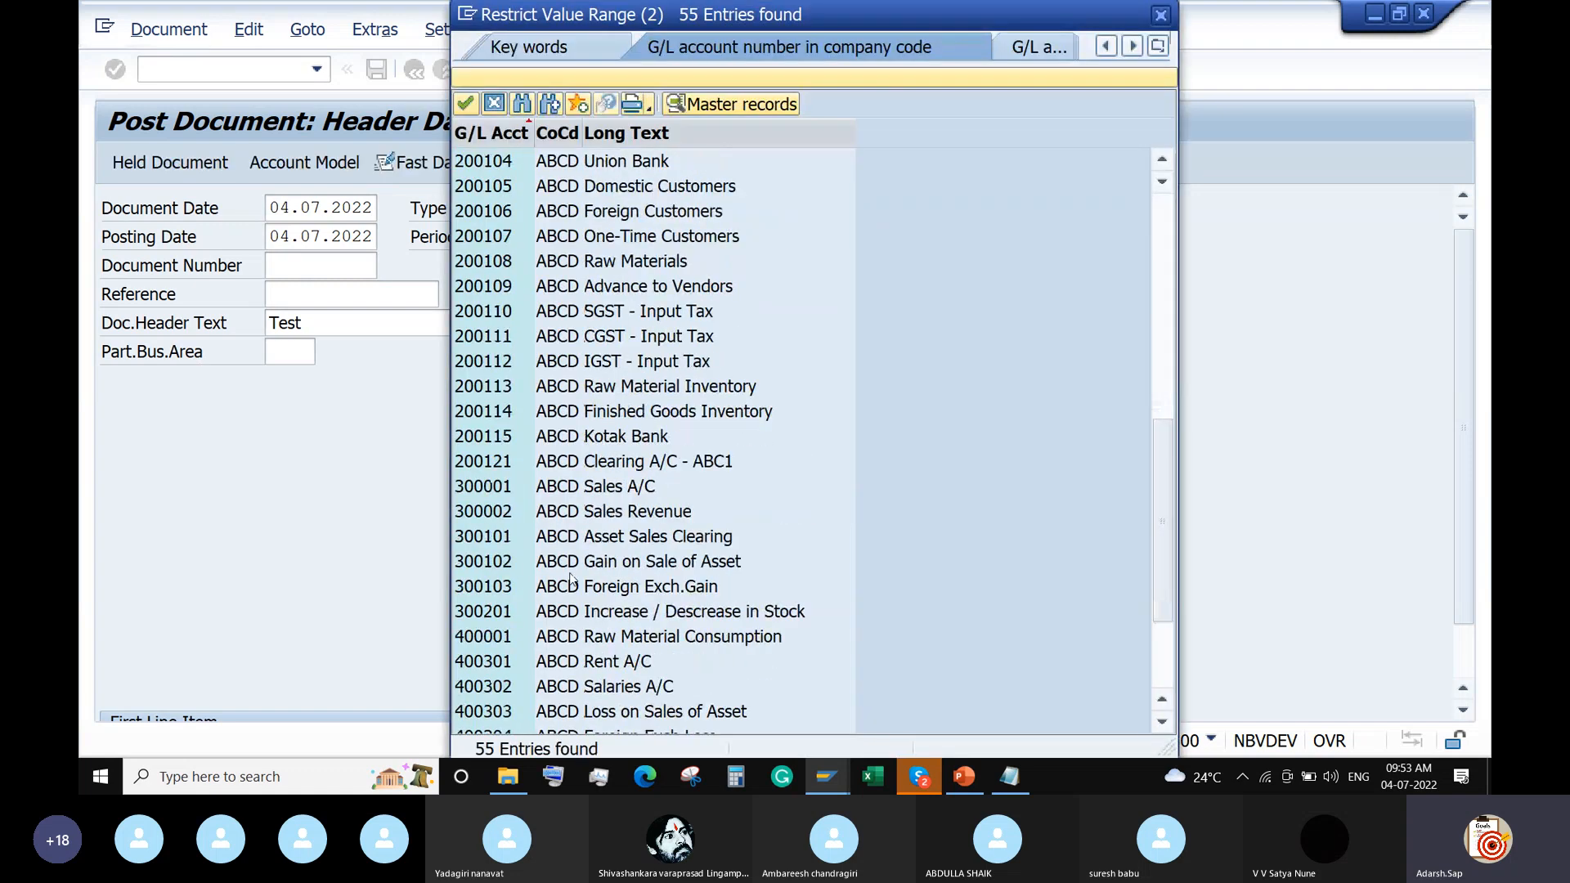
double_click(477, 263)
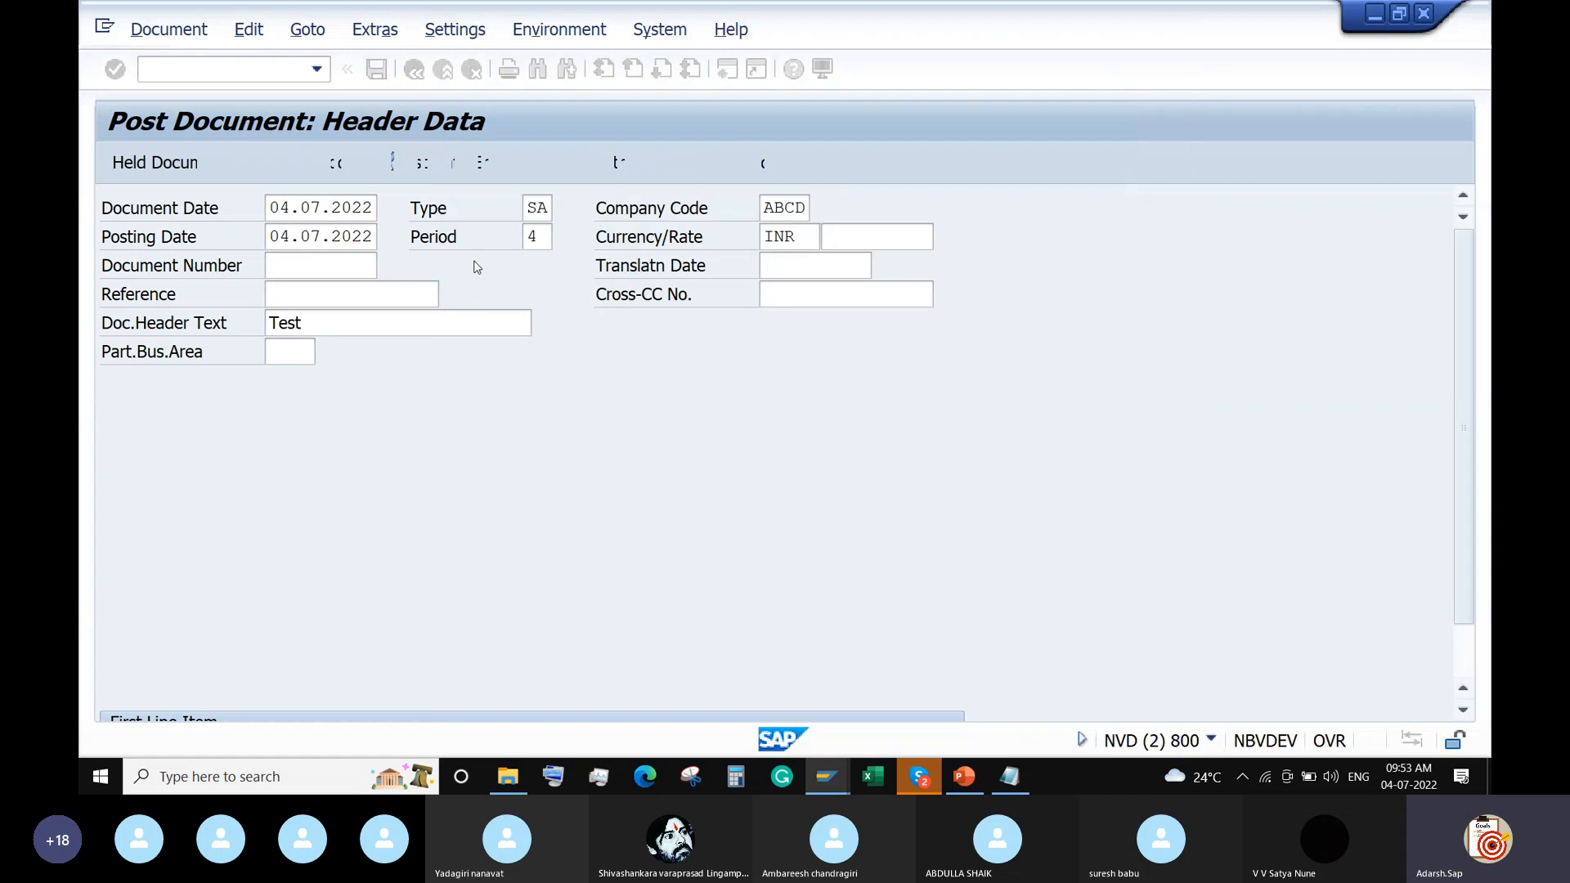
key("Return")
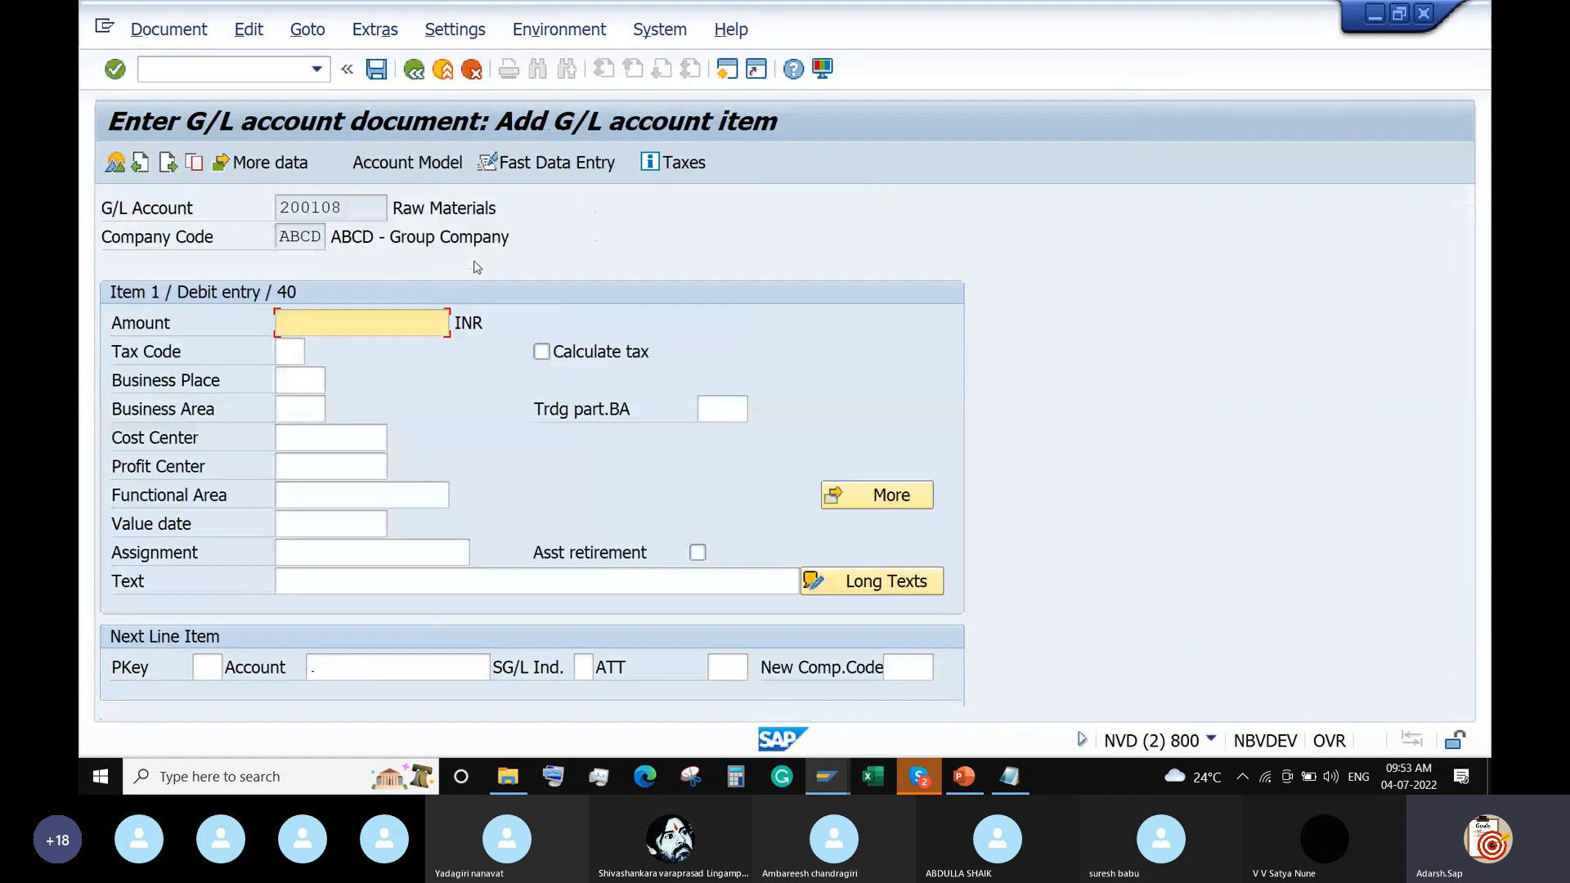
Switch to the Change Validation session and review the prerequisite, check and message of ZABCD step 001
left_click(834, 776)
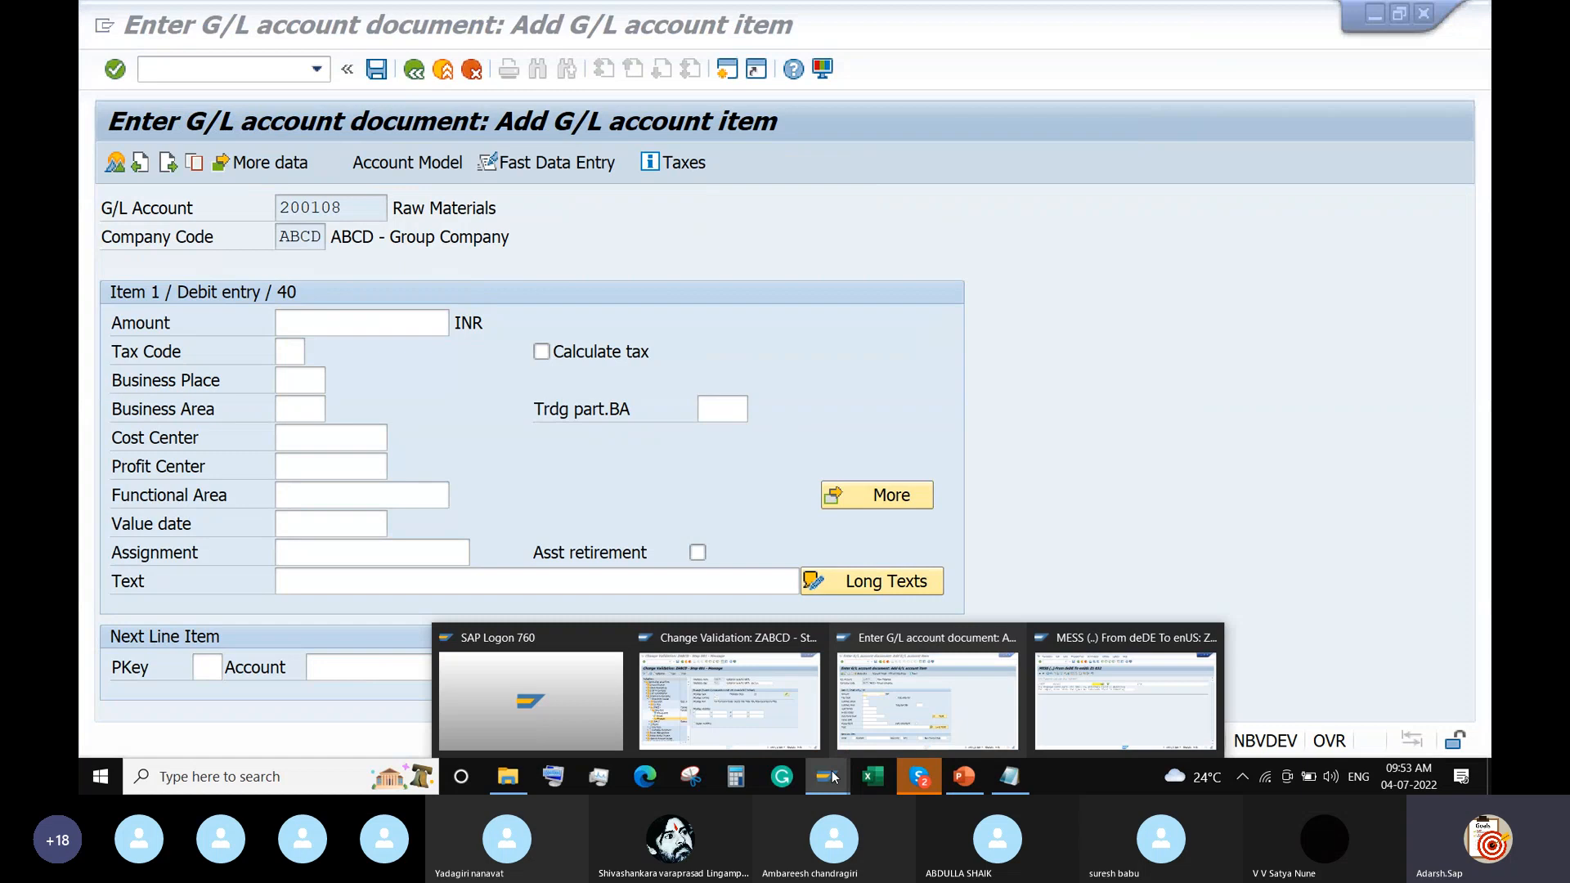
left_click(720, 690)
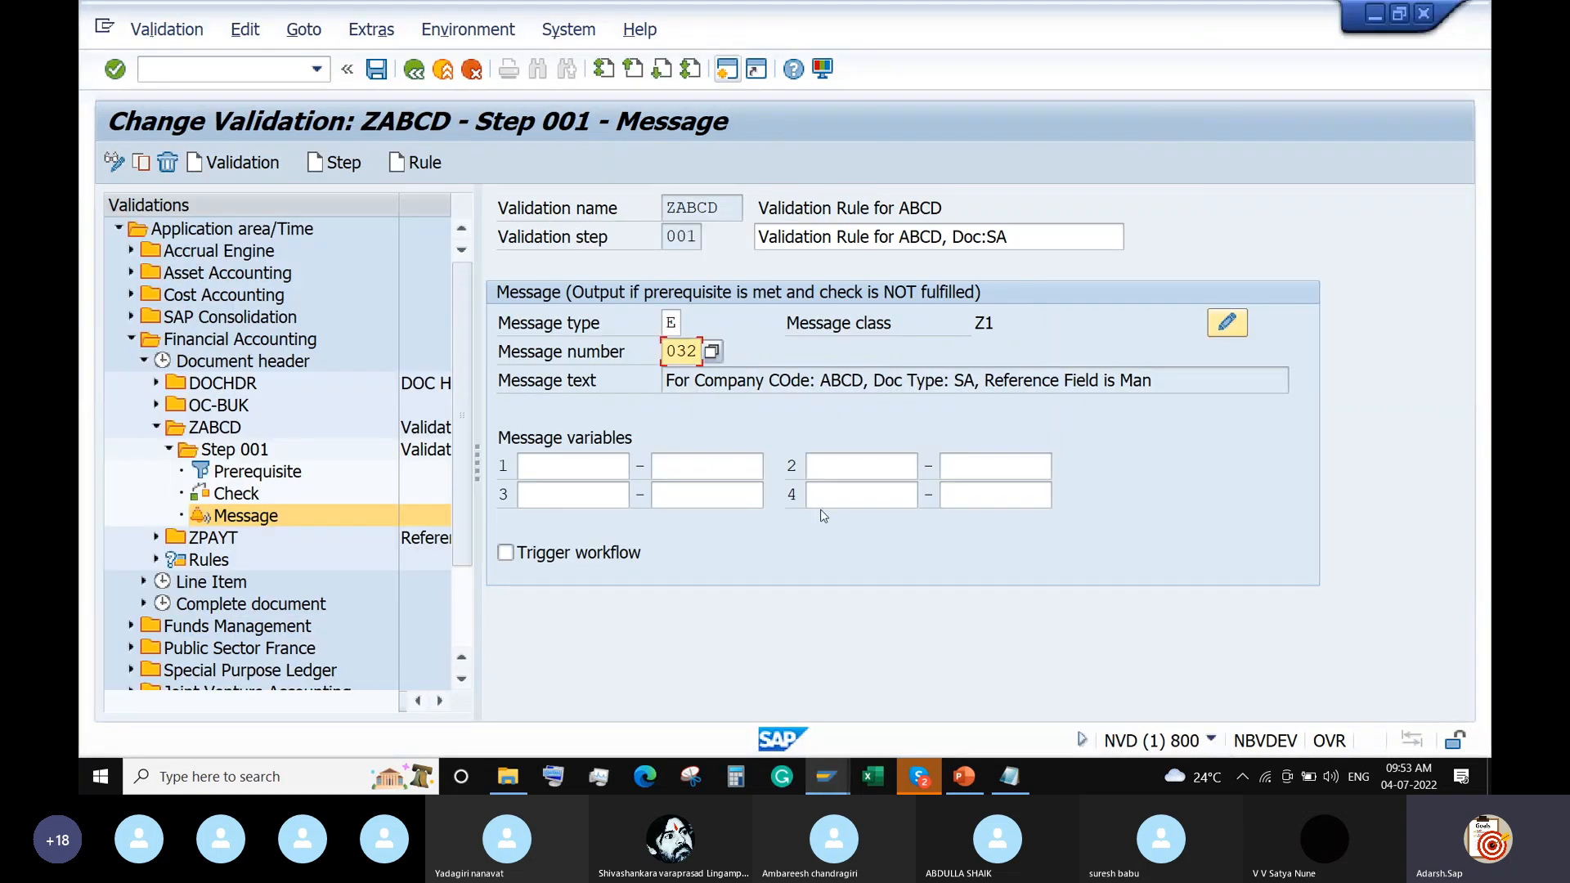
left_click(250, 479)
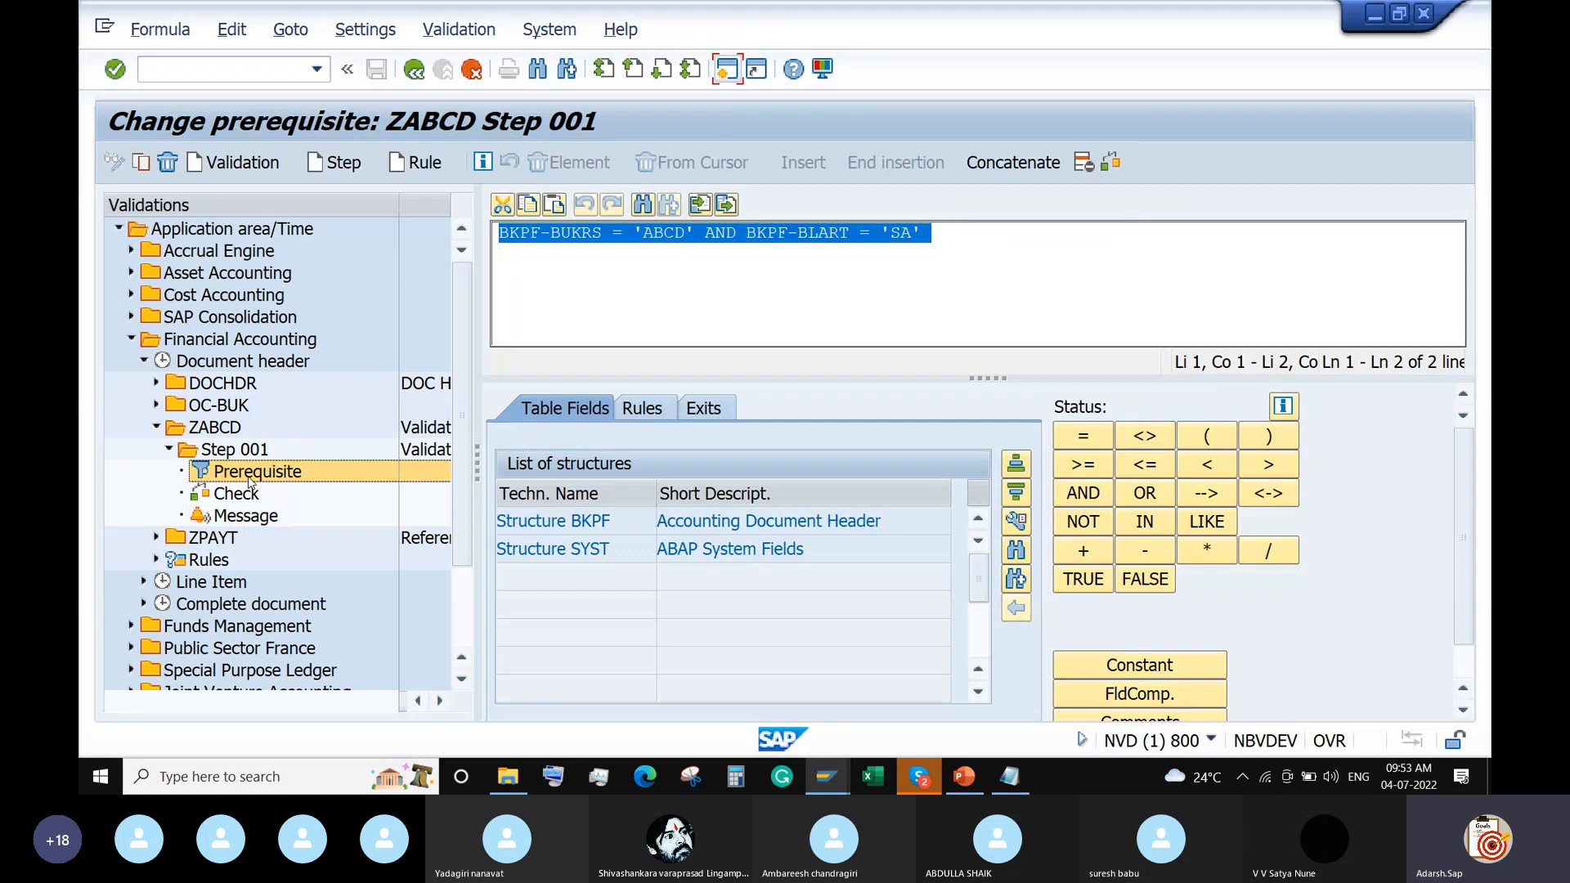
left_click(699, 236)
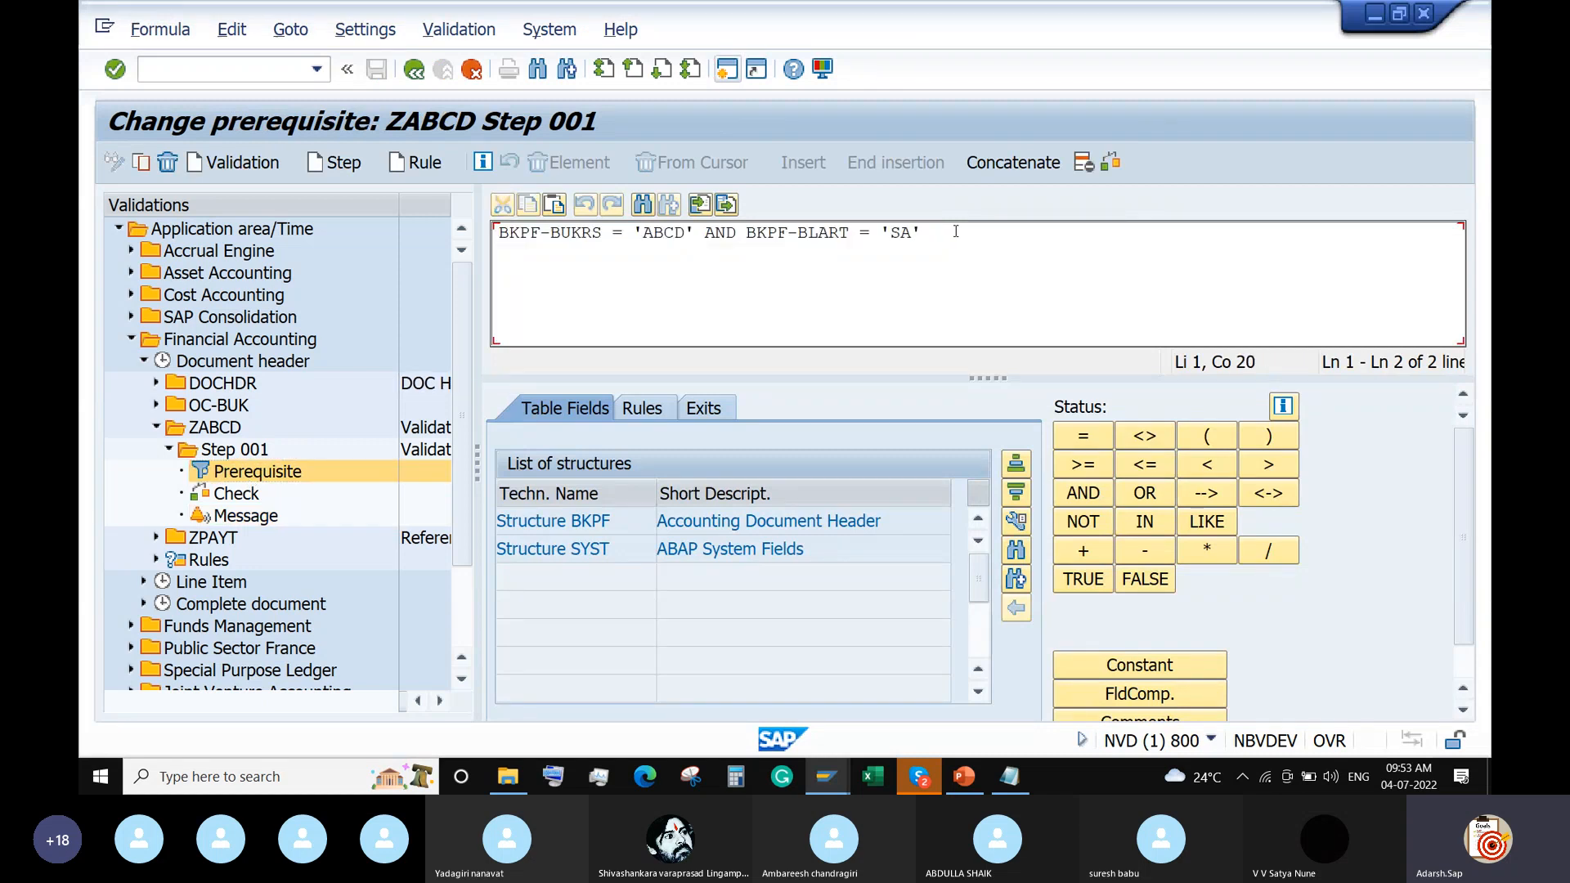
left_click(243, 502)
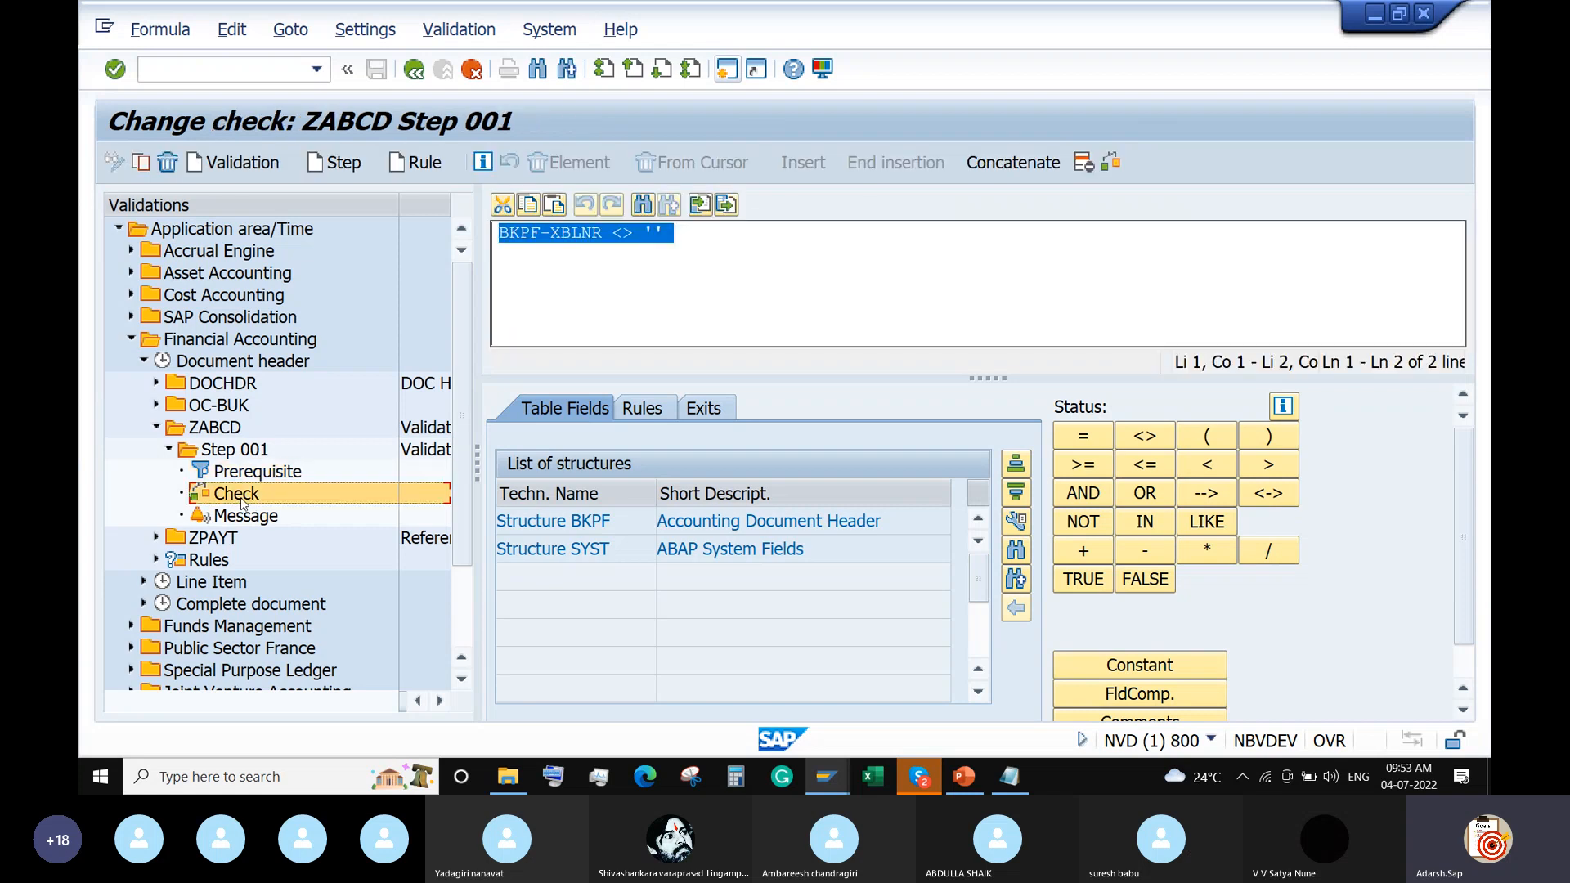
left_click(591, 284)
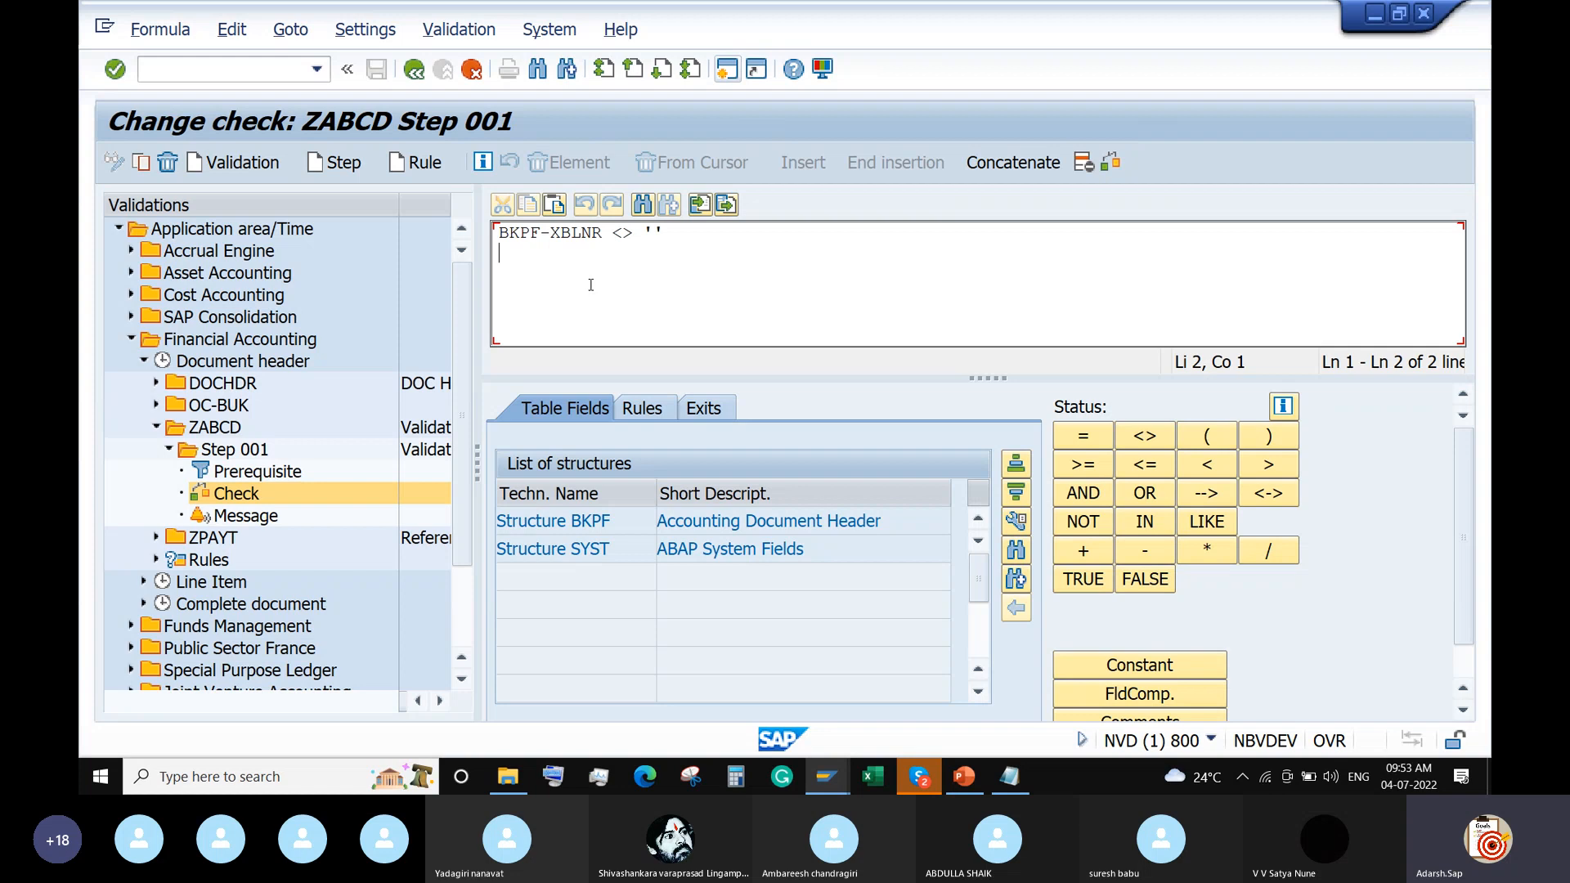
left_click(256, 520)
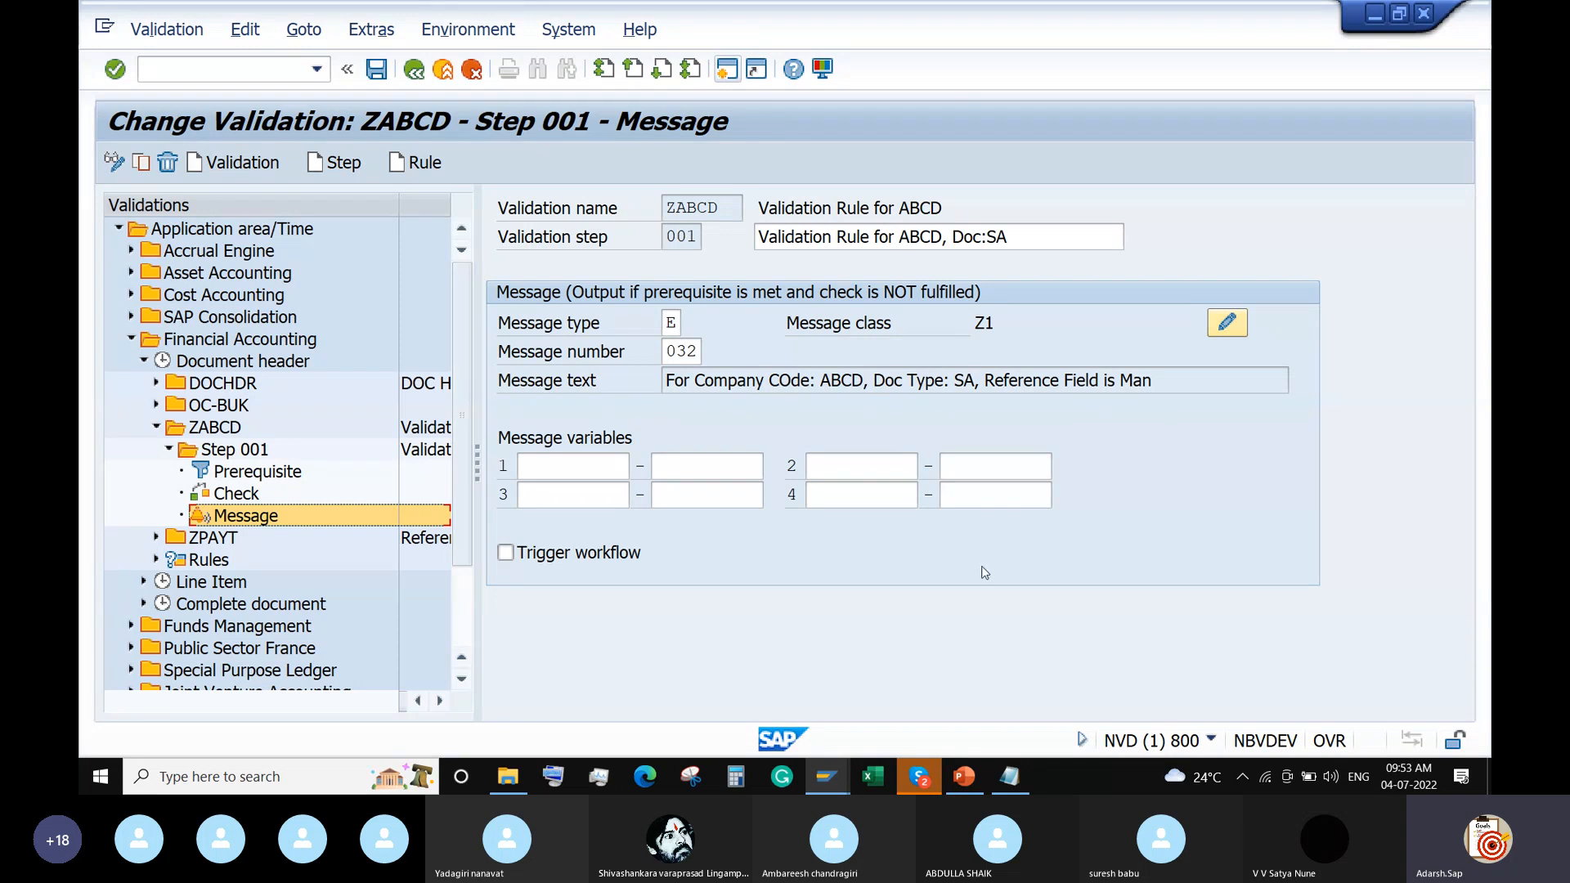
Switch to the Validations presentation in PowerPoint and look up the transaction code for activating a validation on slide 7
mouse_move(960, 769)
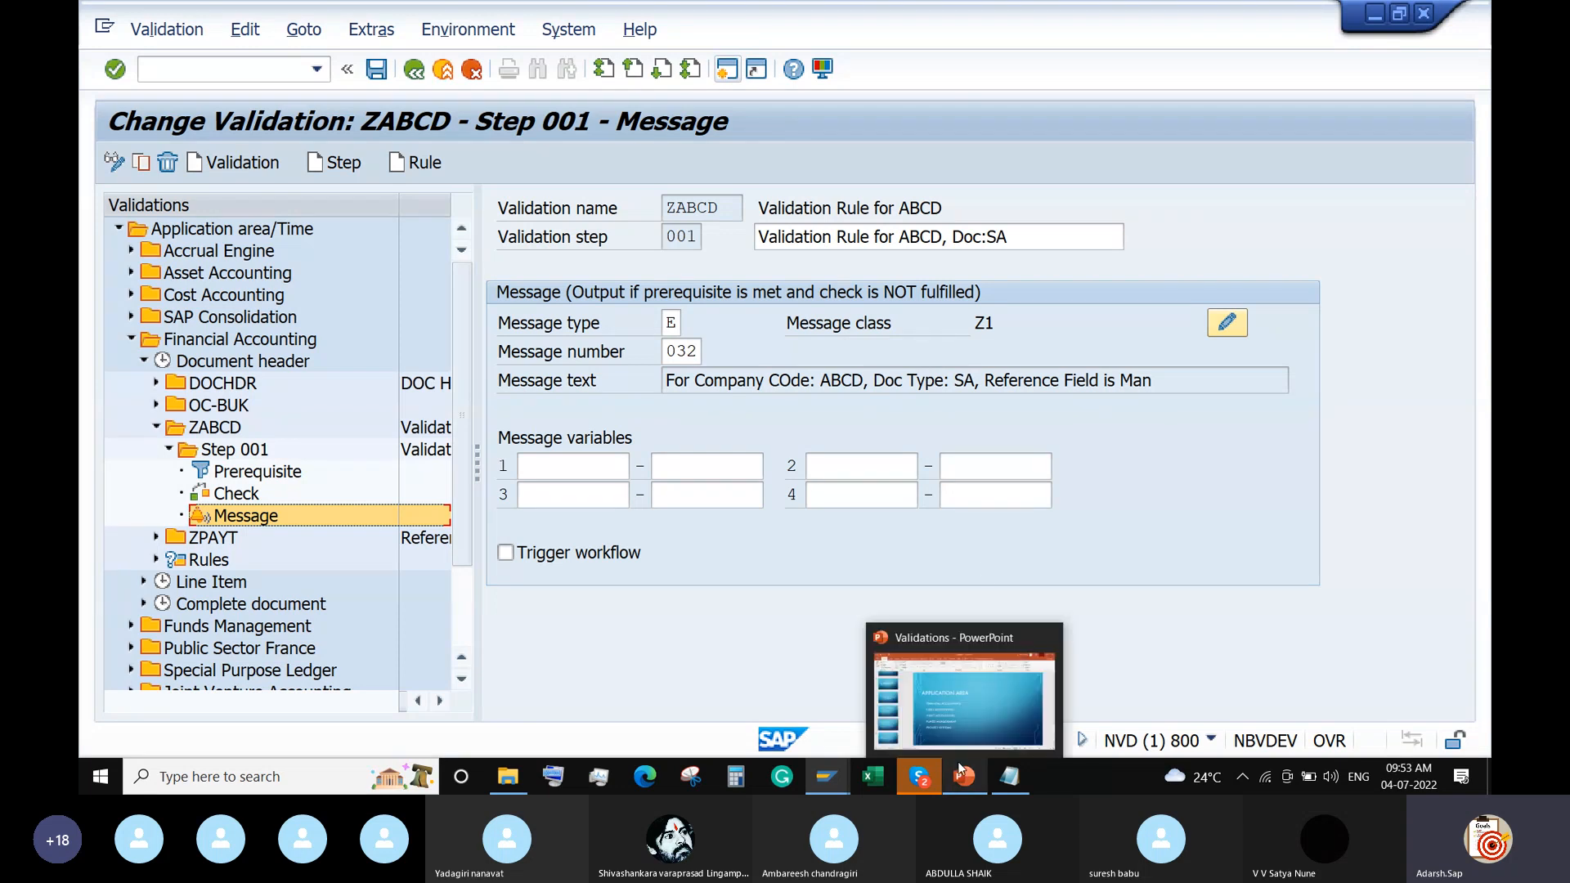
left_click(958, 718)
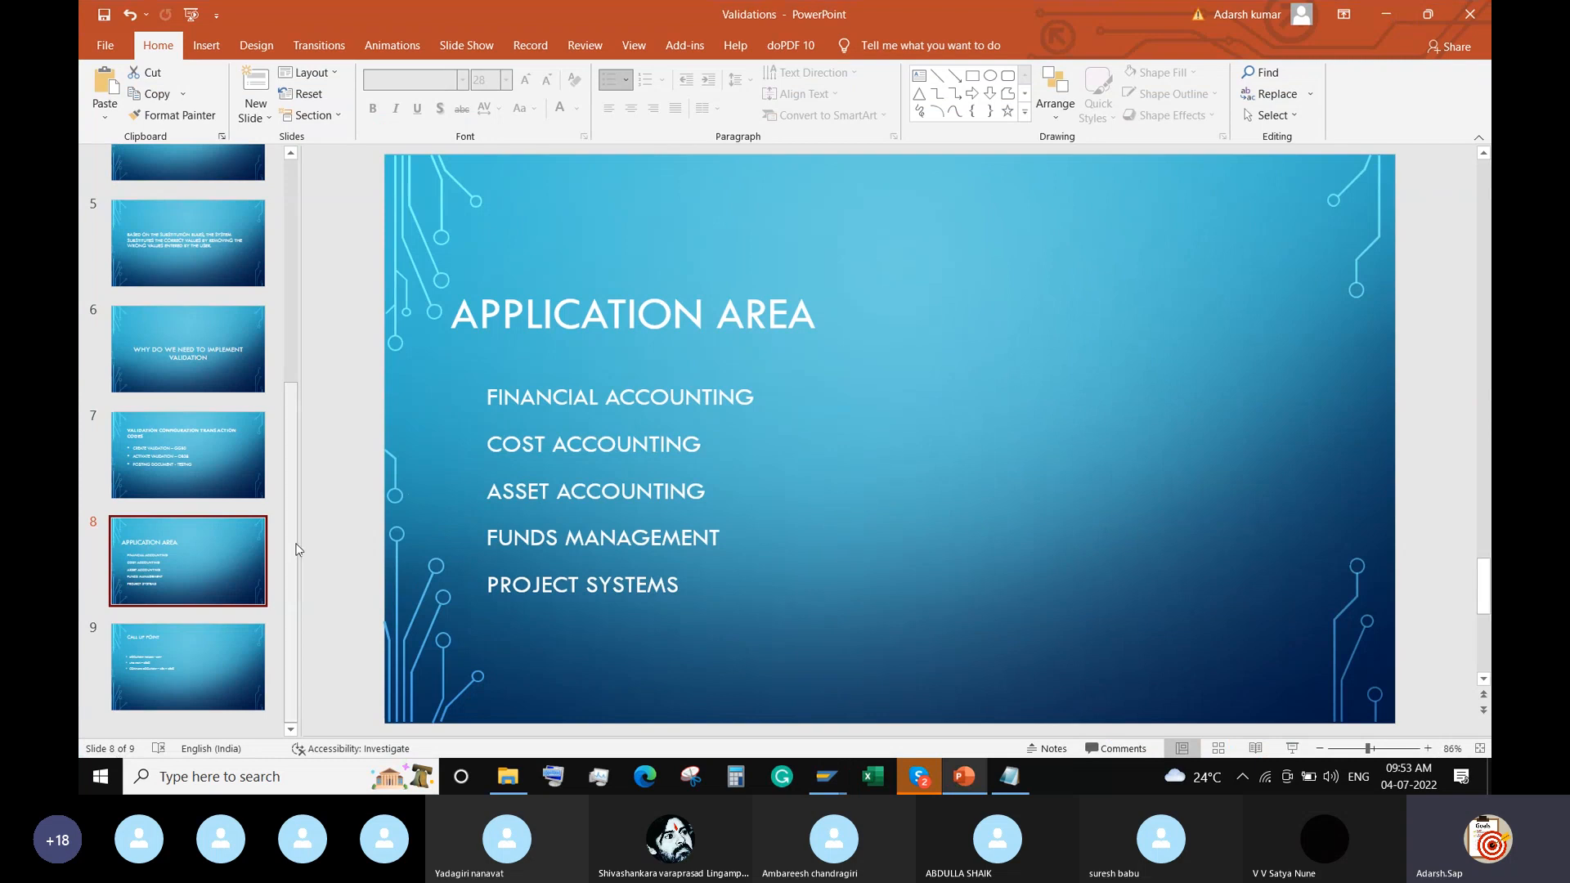
left_click(178, 454)
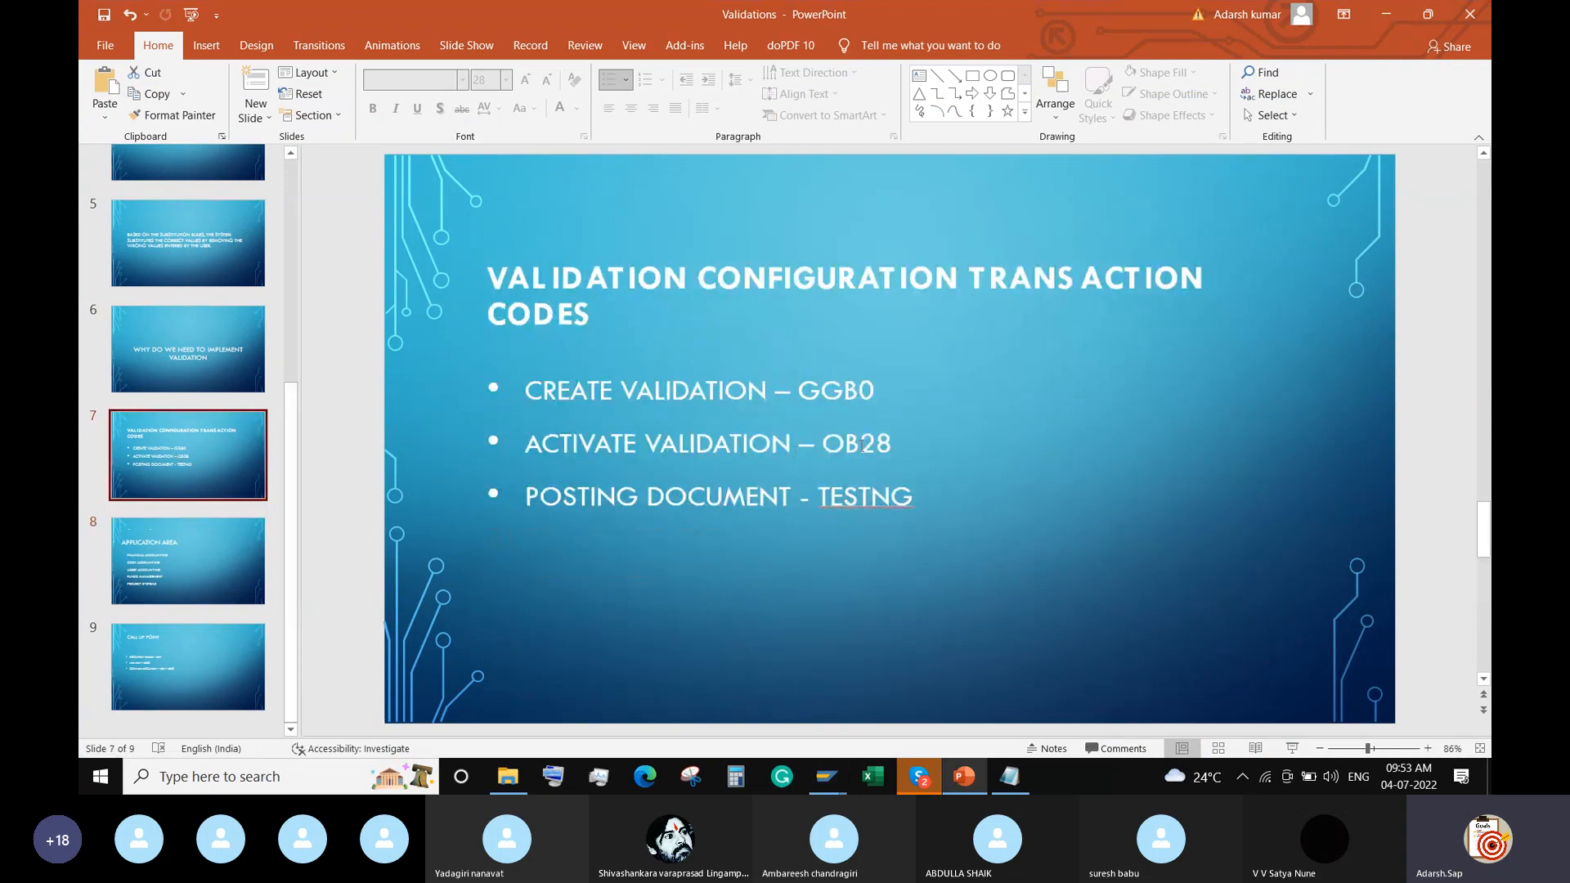
left_click_drag(925, 448, 694, 456)
left_click(543, 447)
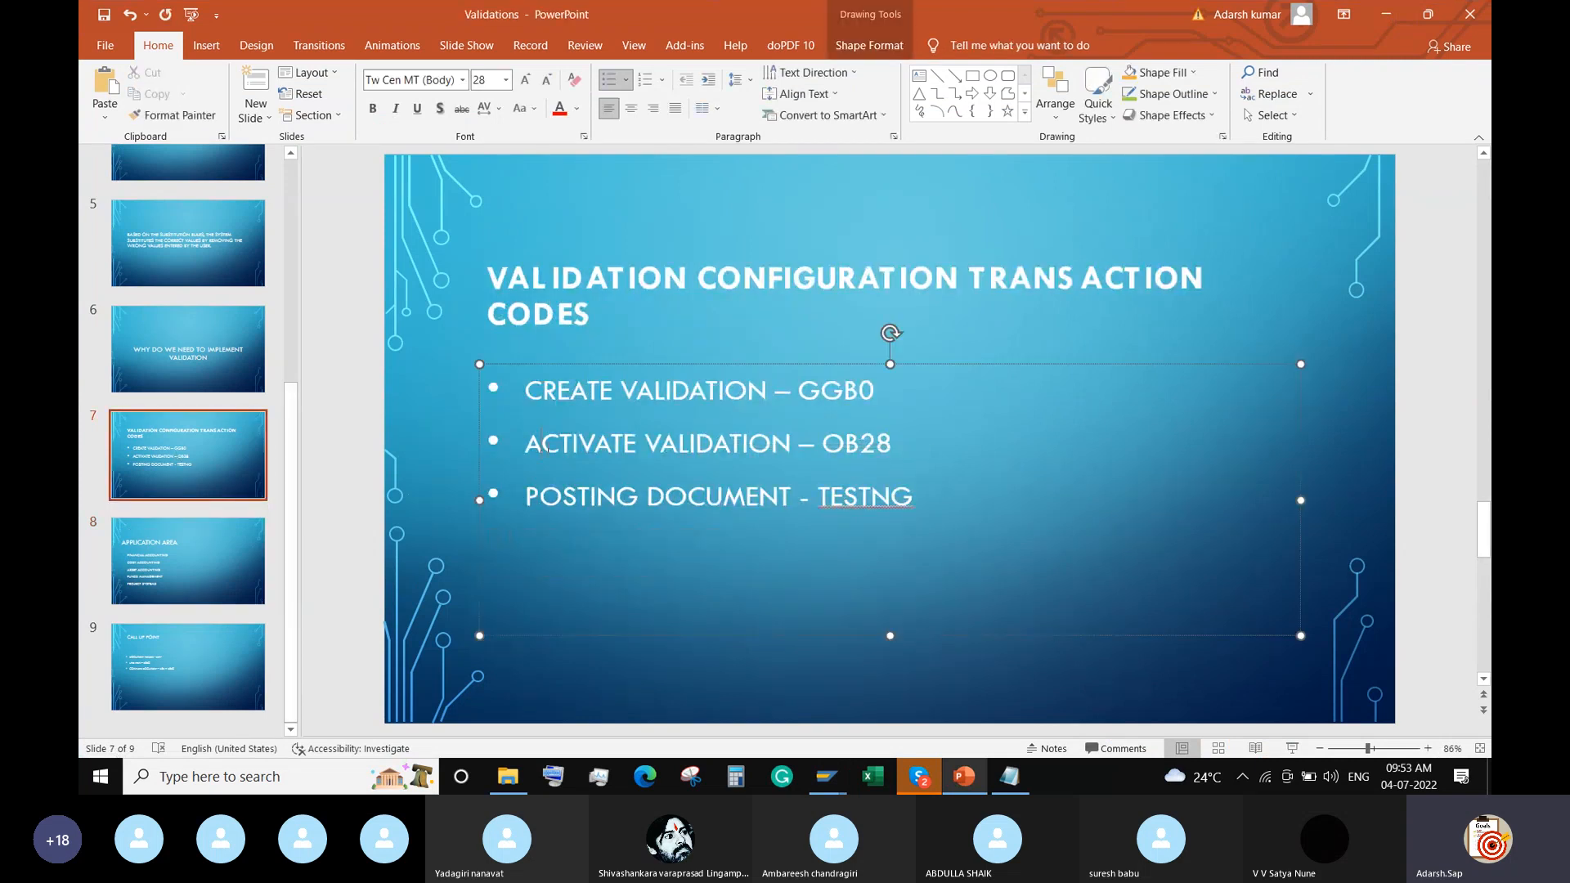
right_click(545, 447)
mouse_move(824, 787)
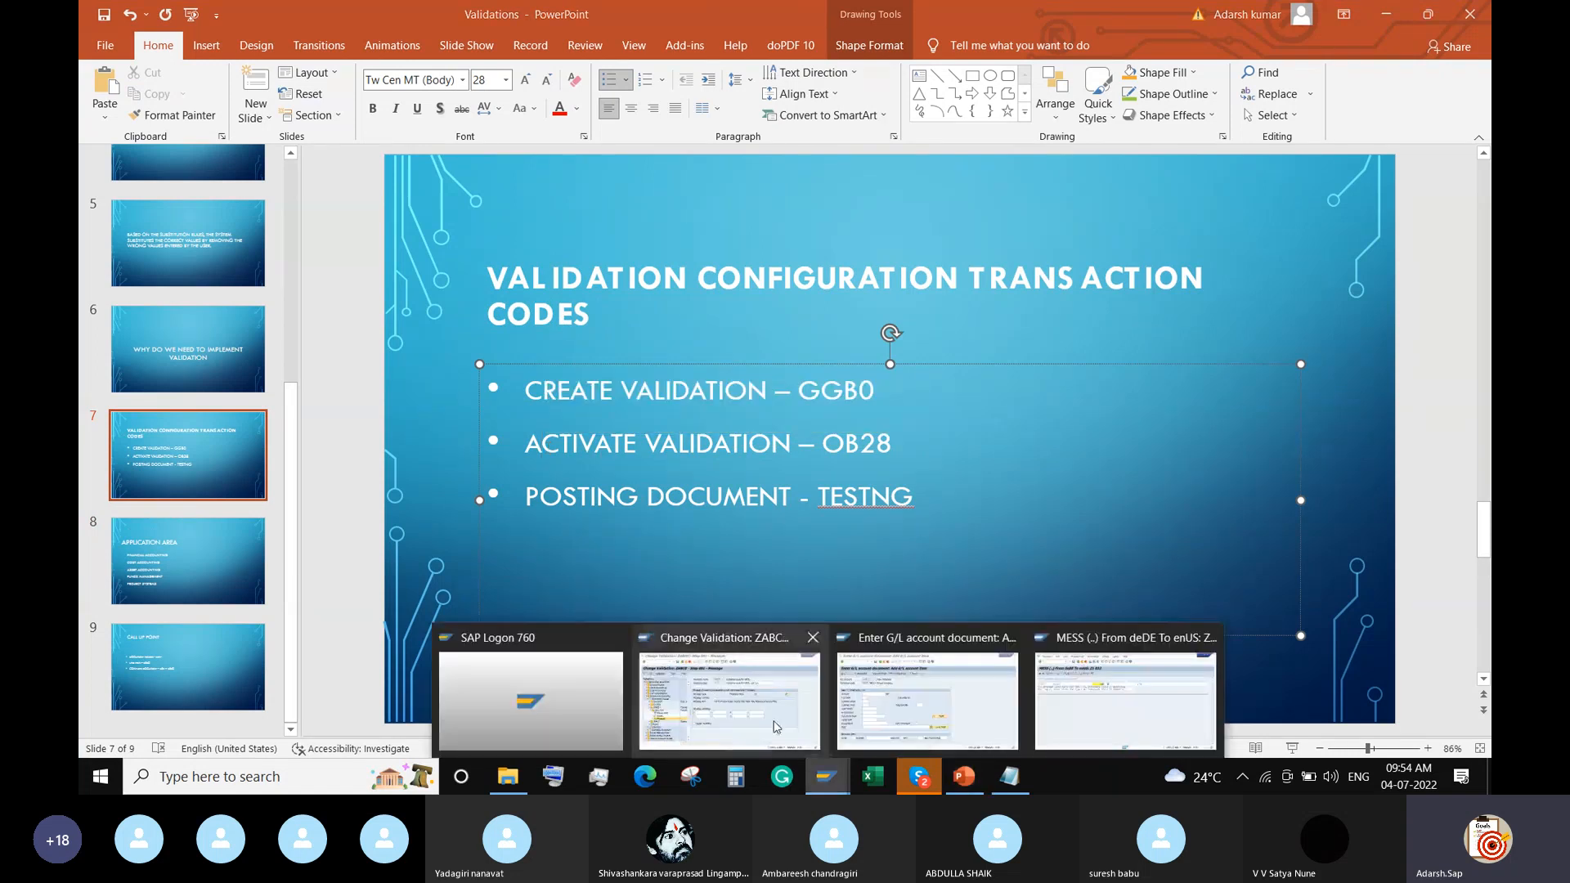
mouse_move(778, 723)
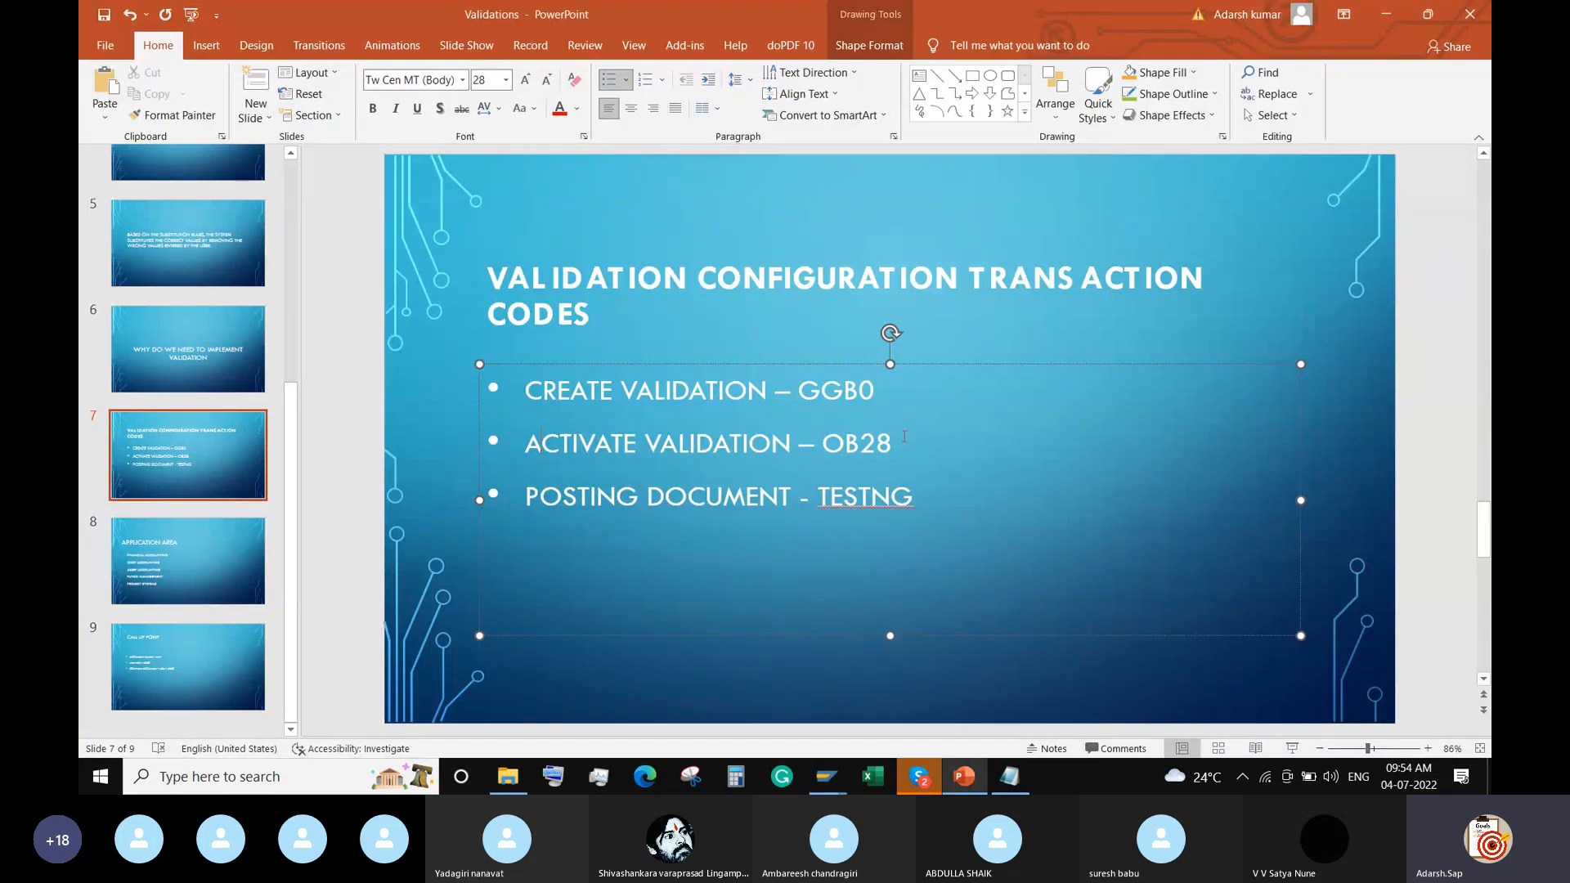
triple_click(813, 448)
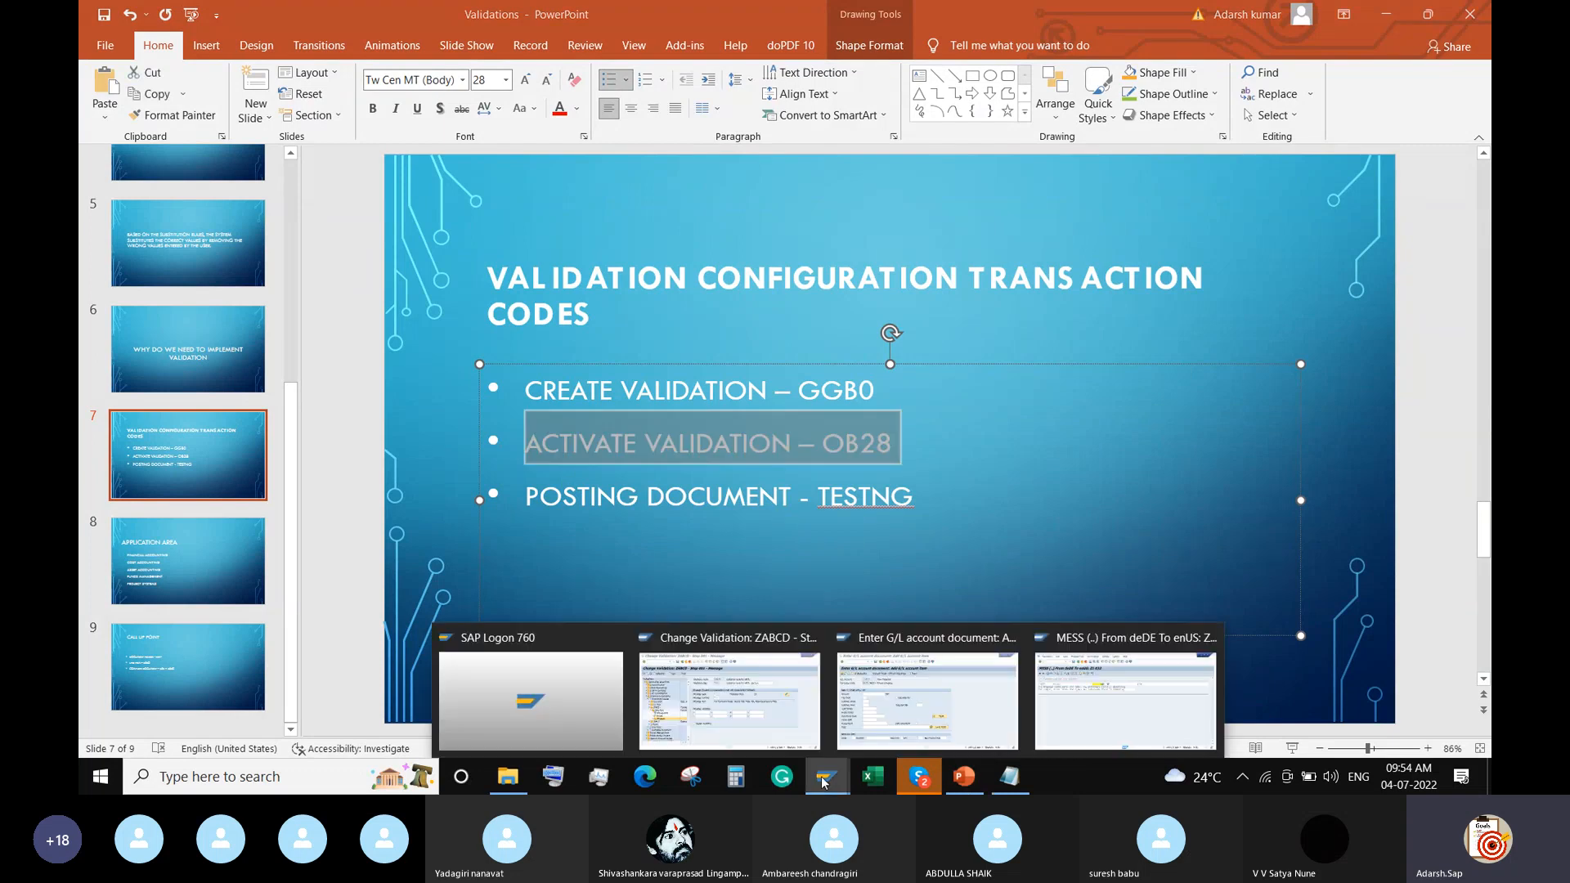
Switch to the SAP session showing the Z1 032 message translation and start transaction OB28 there
left_click(1125, 701)
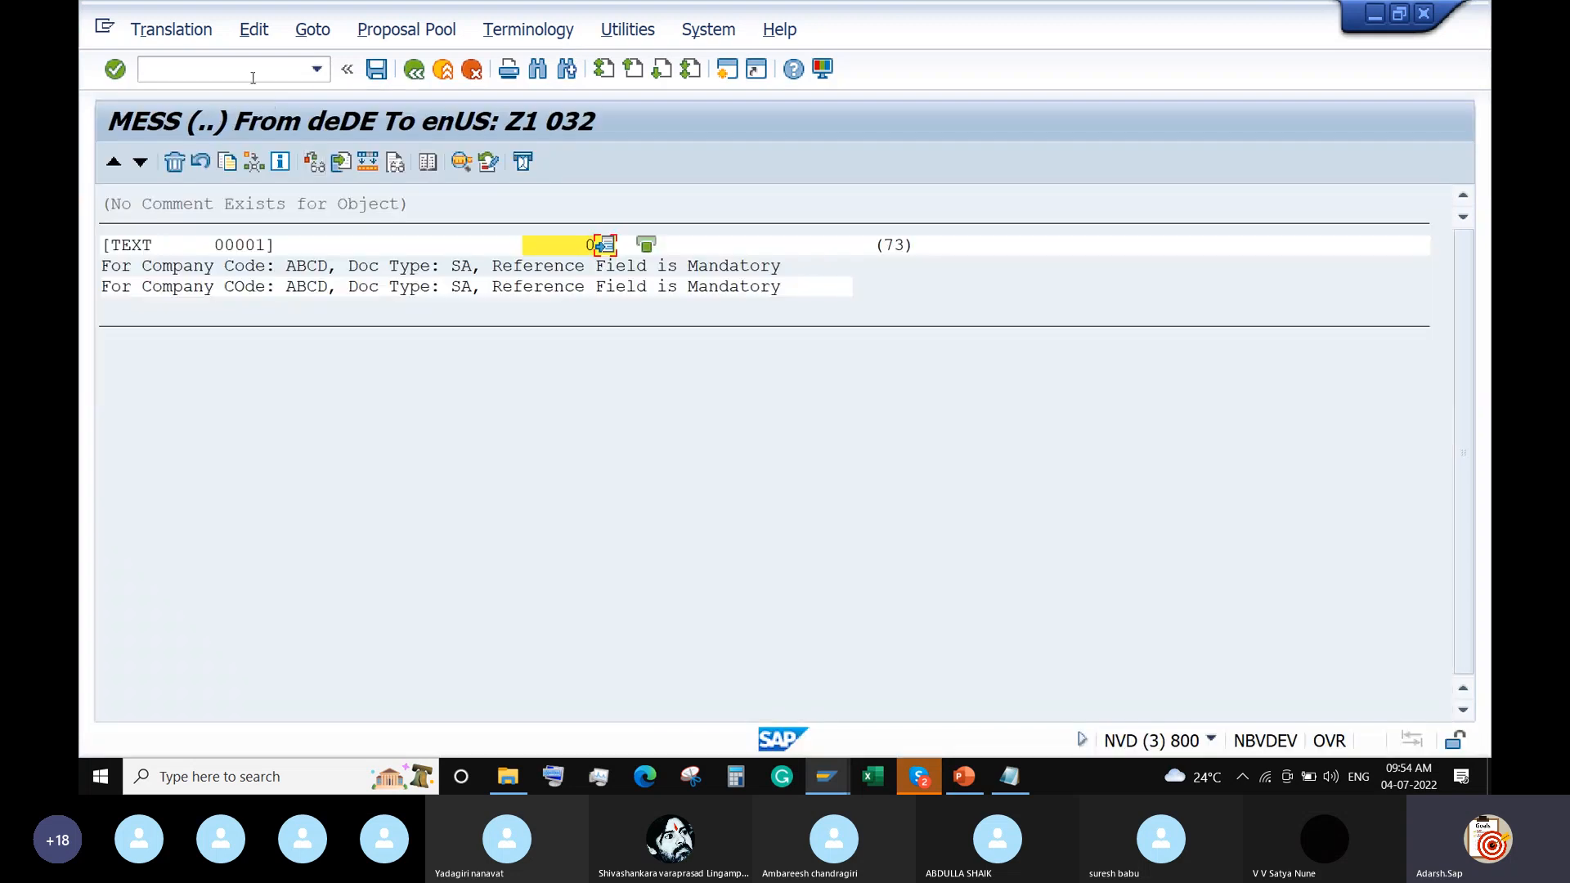
left_click(253, 74)
type("/n")
type("ob28")
key("Return")
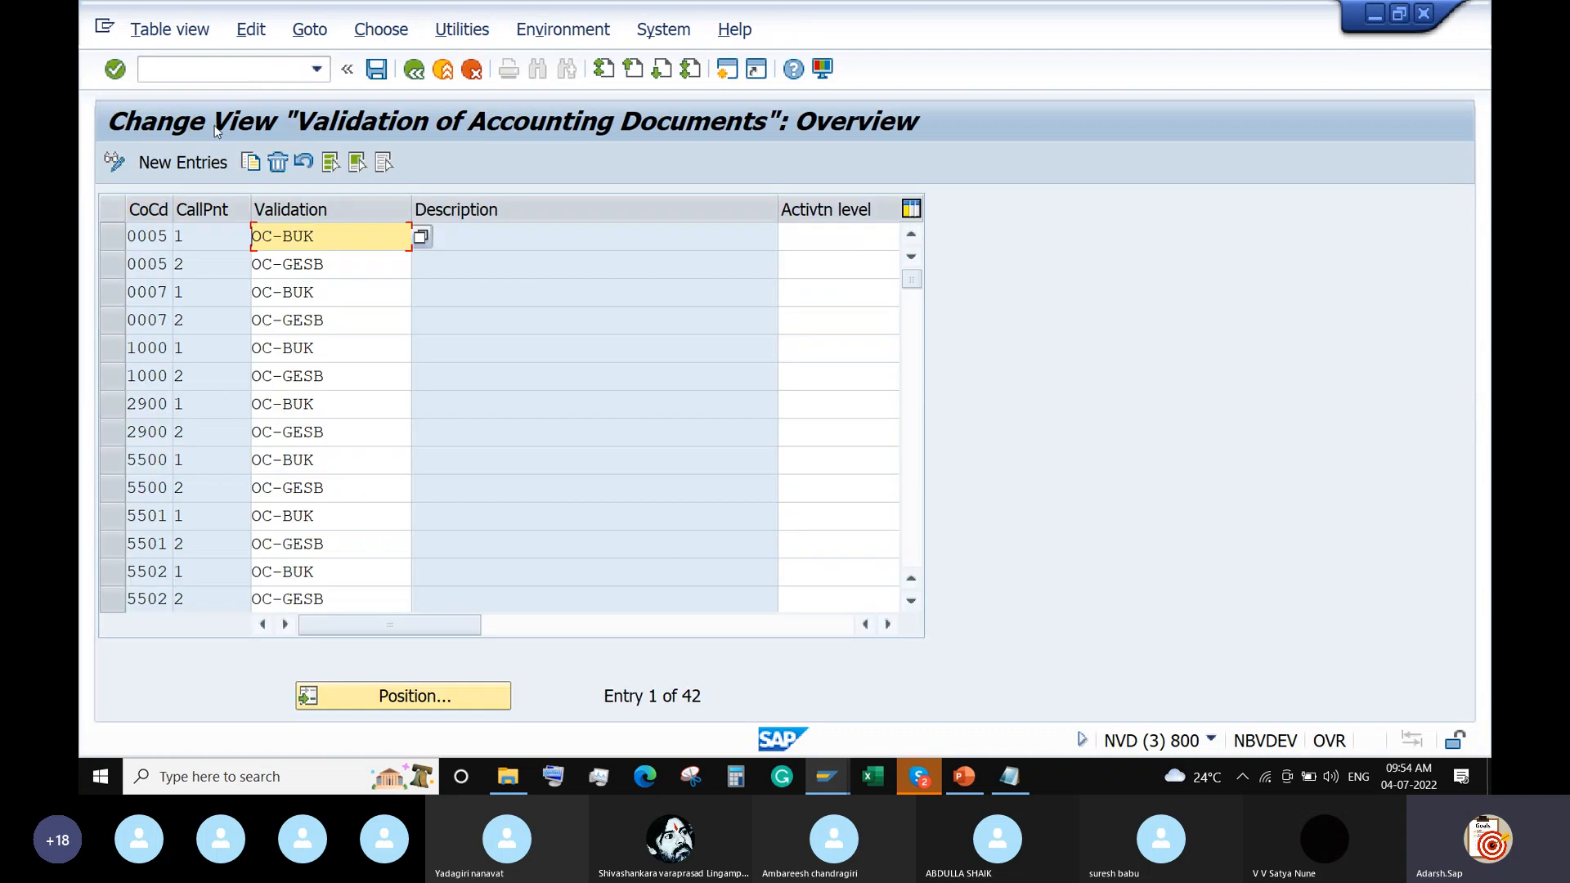
Start a new activation entry for company code ABCD with callup point 1 (Document header) and validation ZABCD
left_click(181, 167)
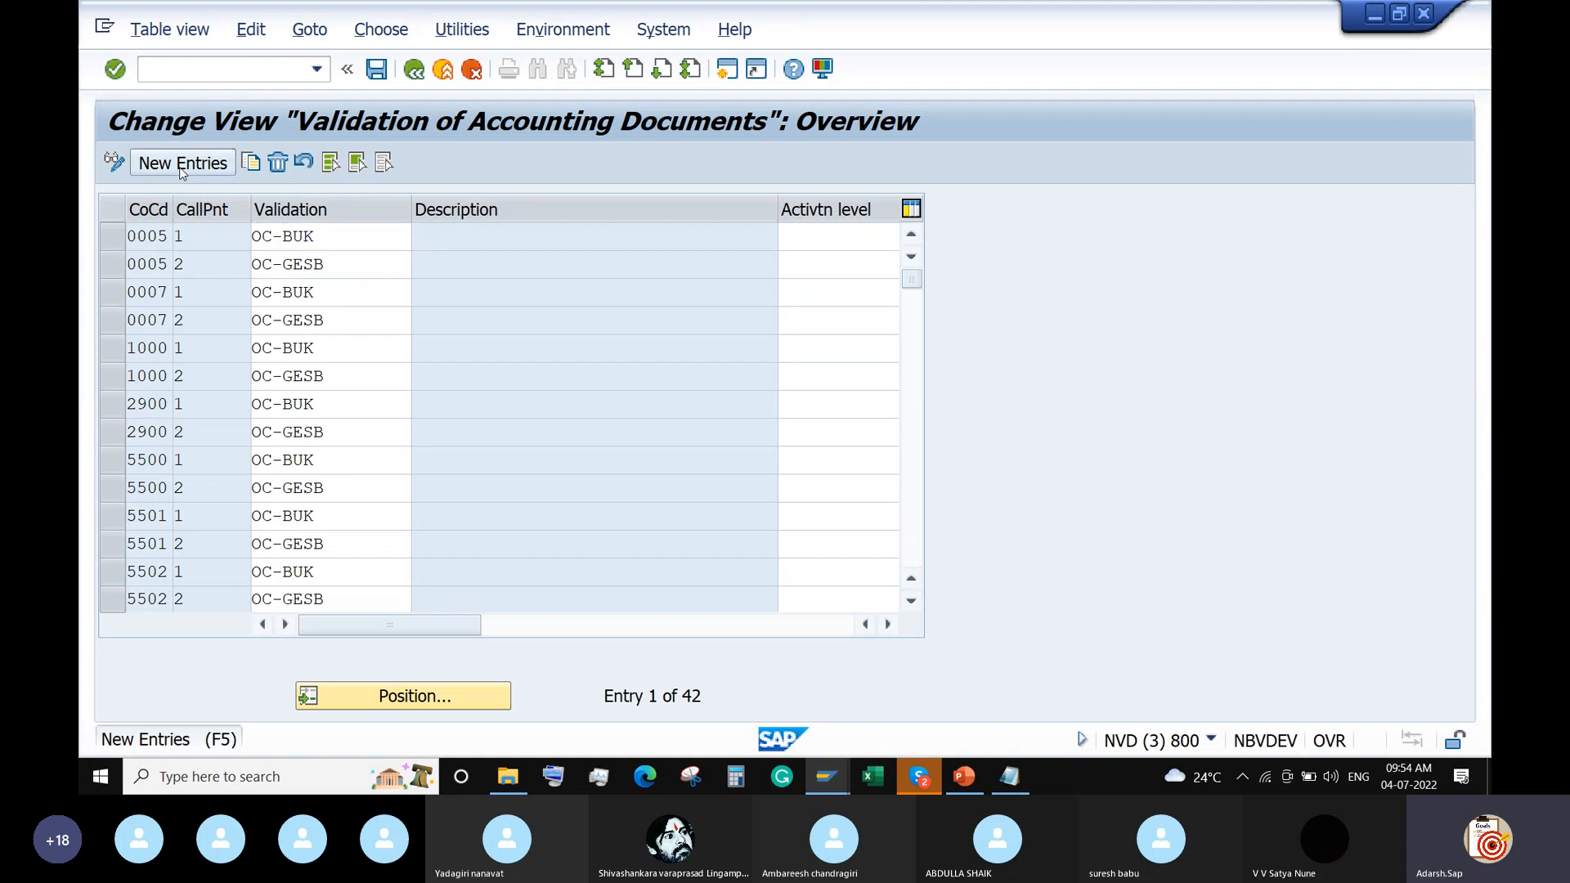
type("ABCD")
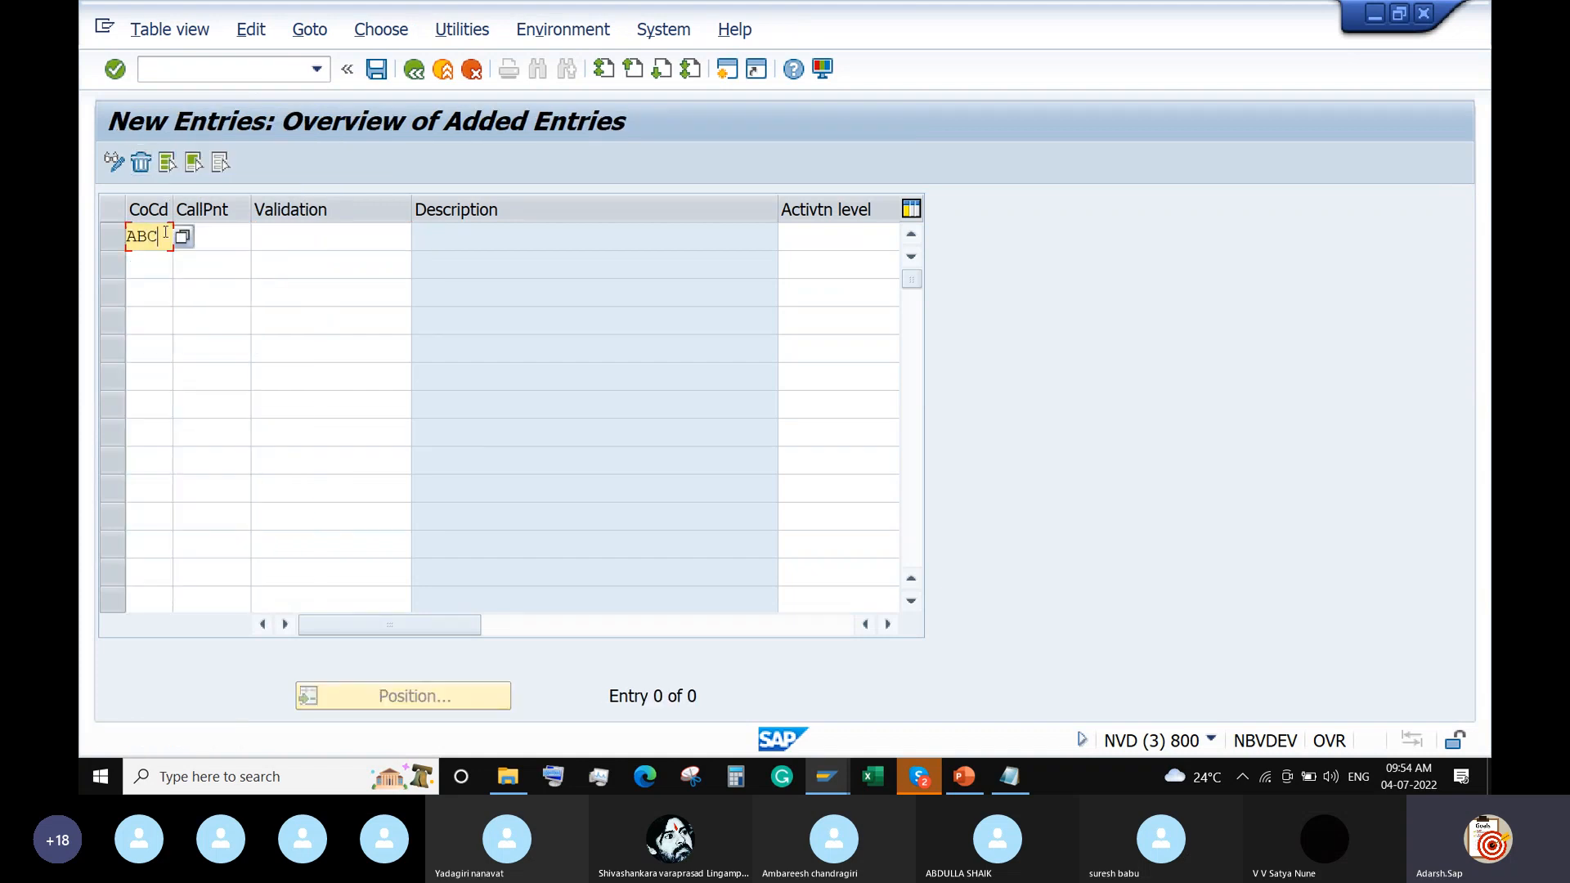
left_click(241, 238)
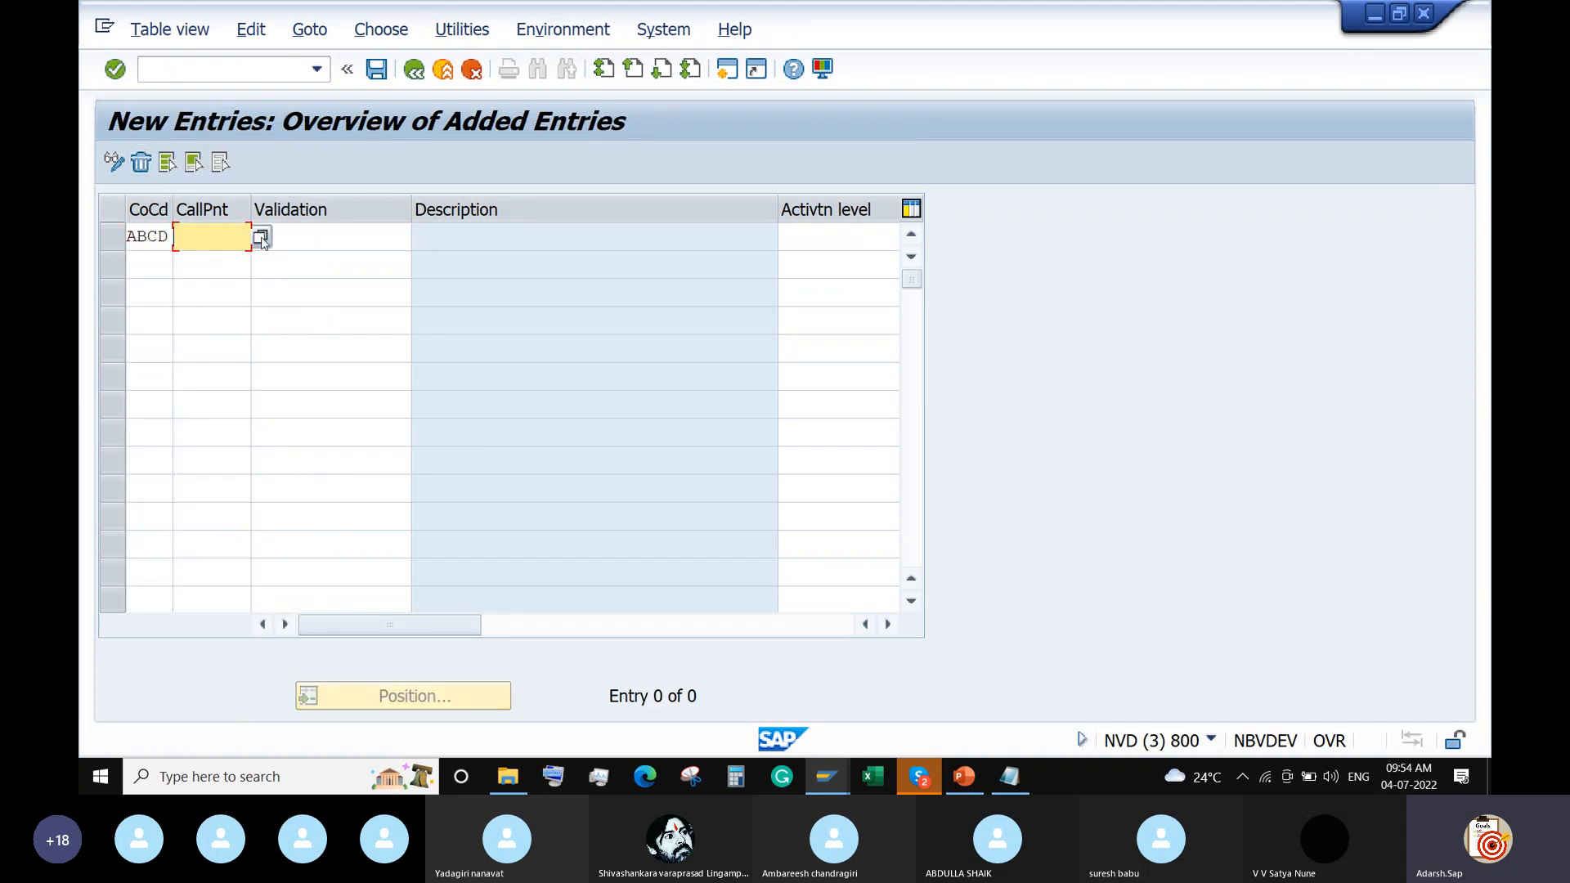
left_click(261, 238)
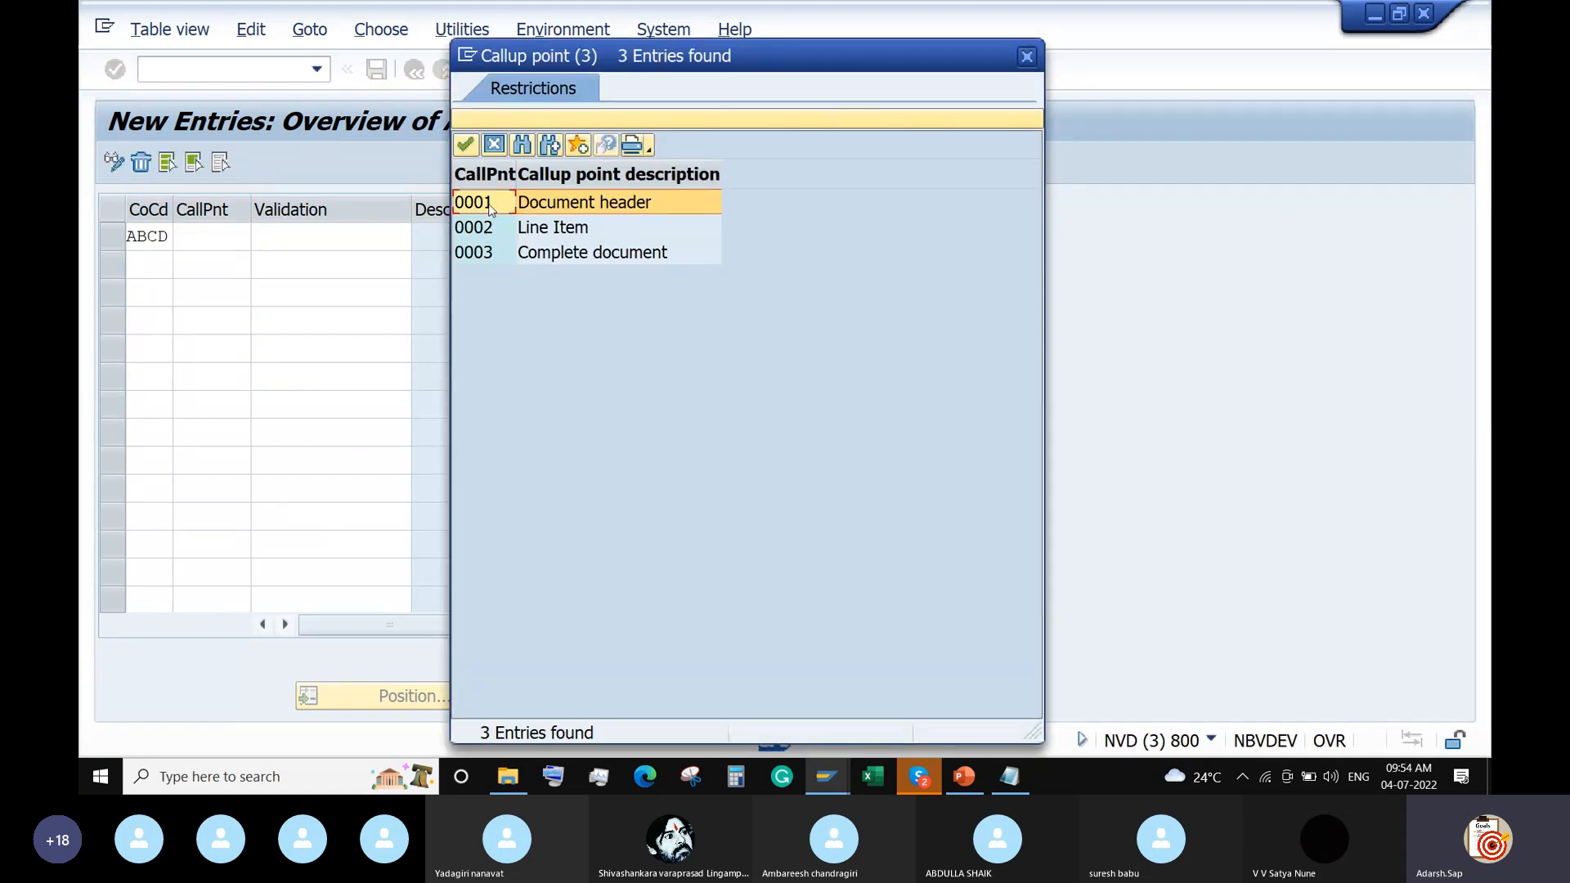
double_click(473, 202)
left_click(269, 237)
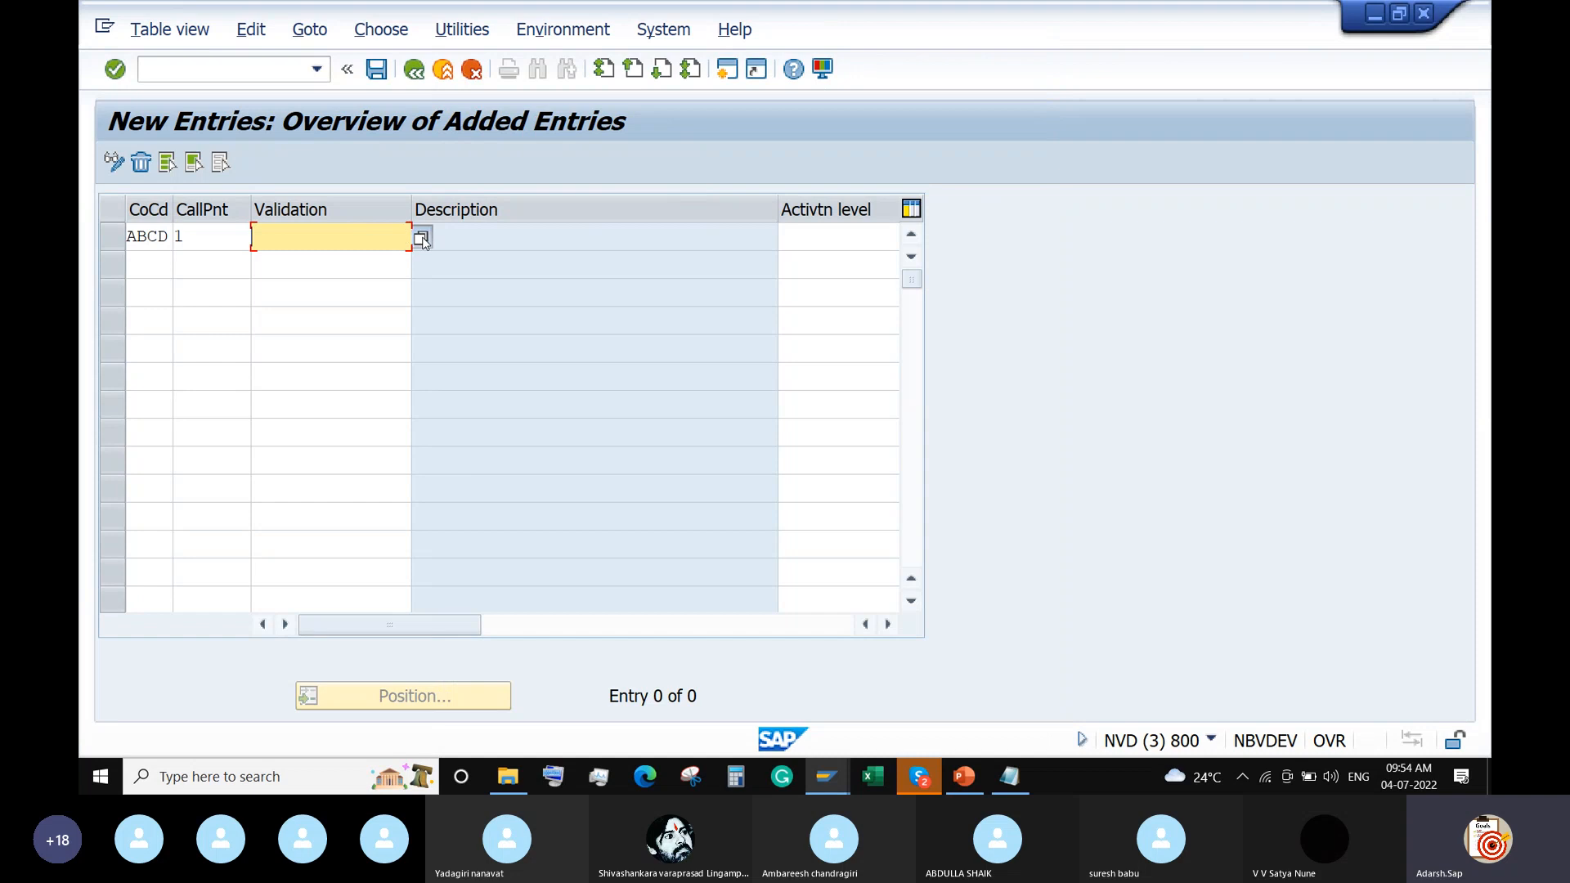
left_click(422, 238)
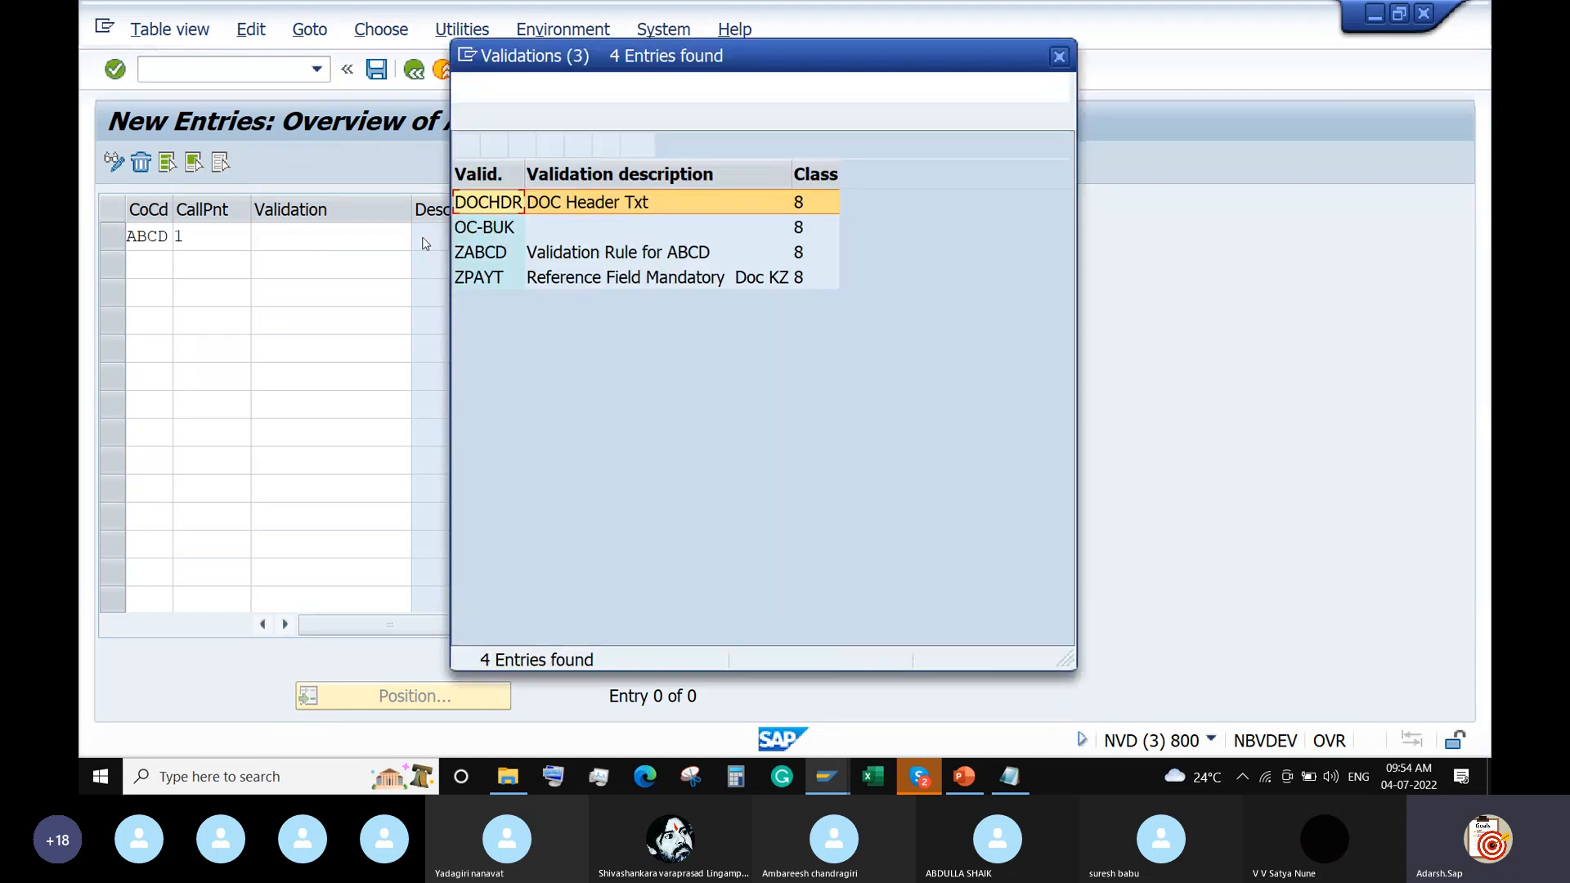
double_click(479, 254)
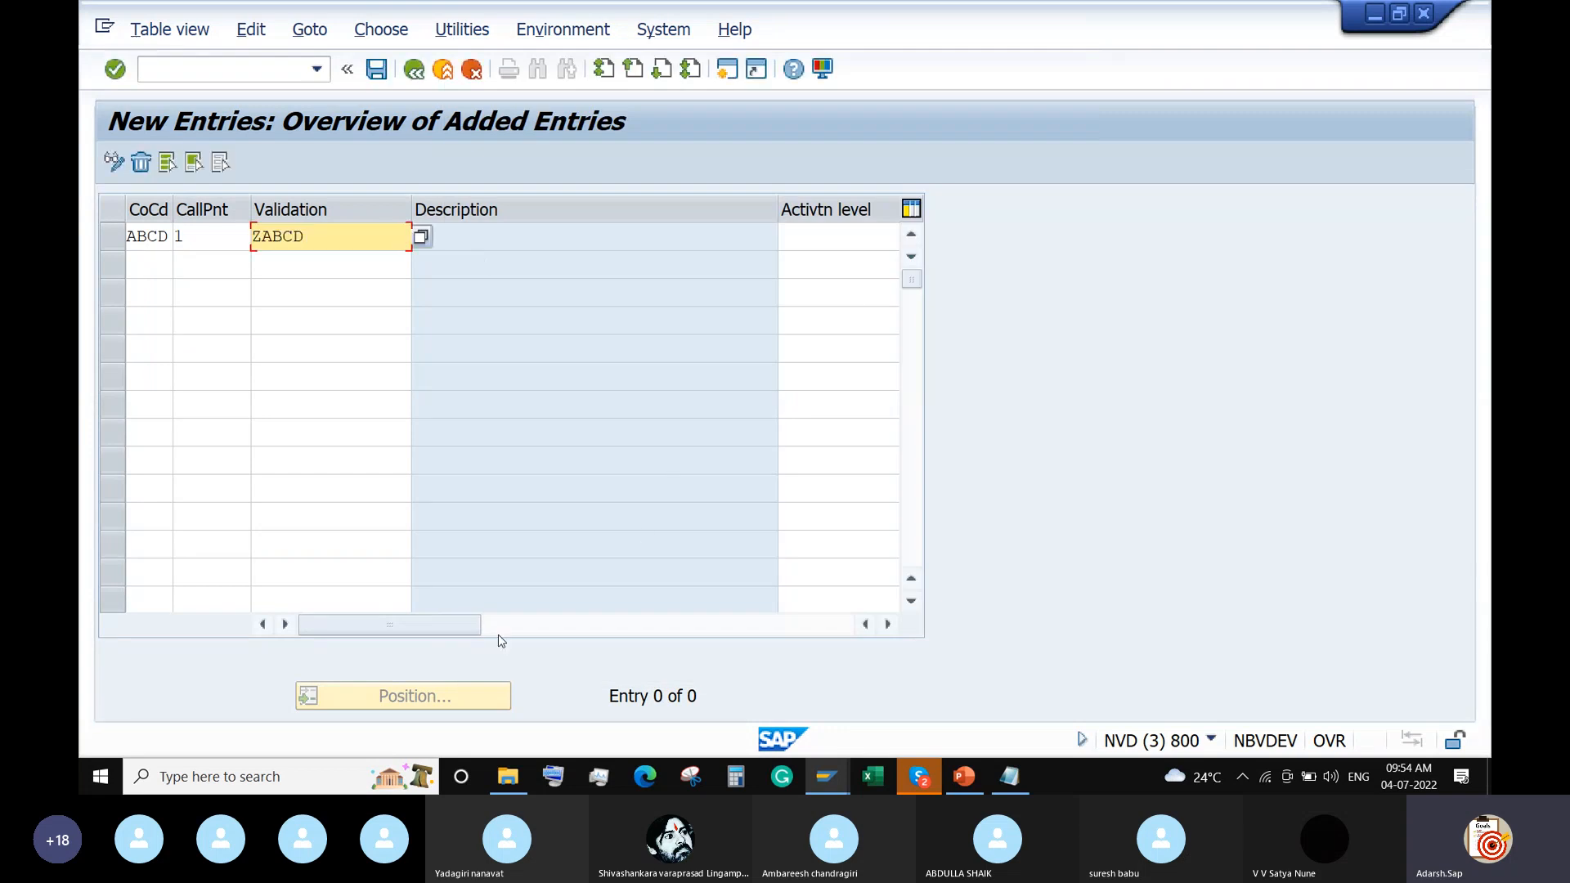
Set activation level 1 for the new ABCD entry, try to save it, and discard the entry to return to the overview
left_click_drag(450, 630, 517, 633)
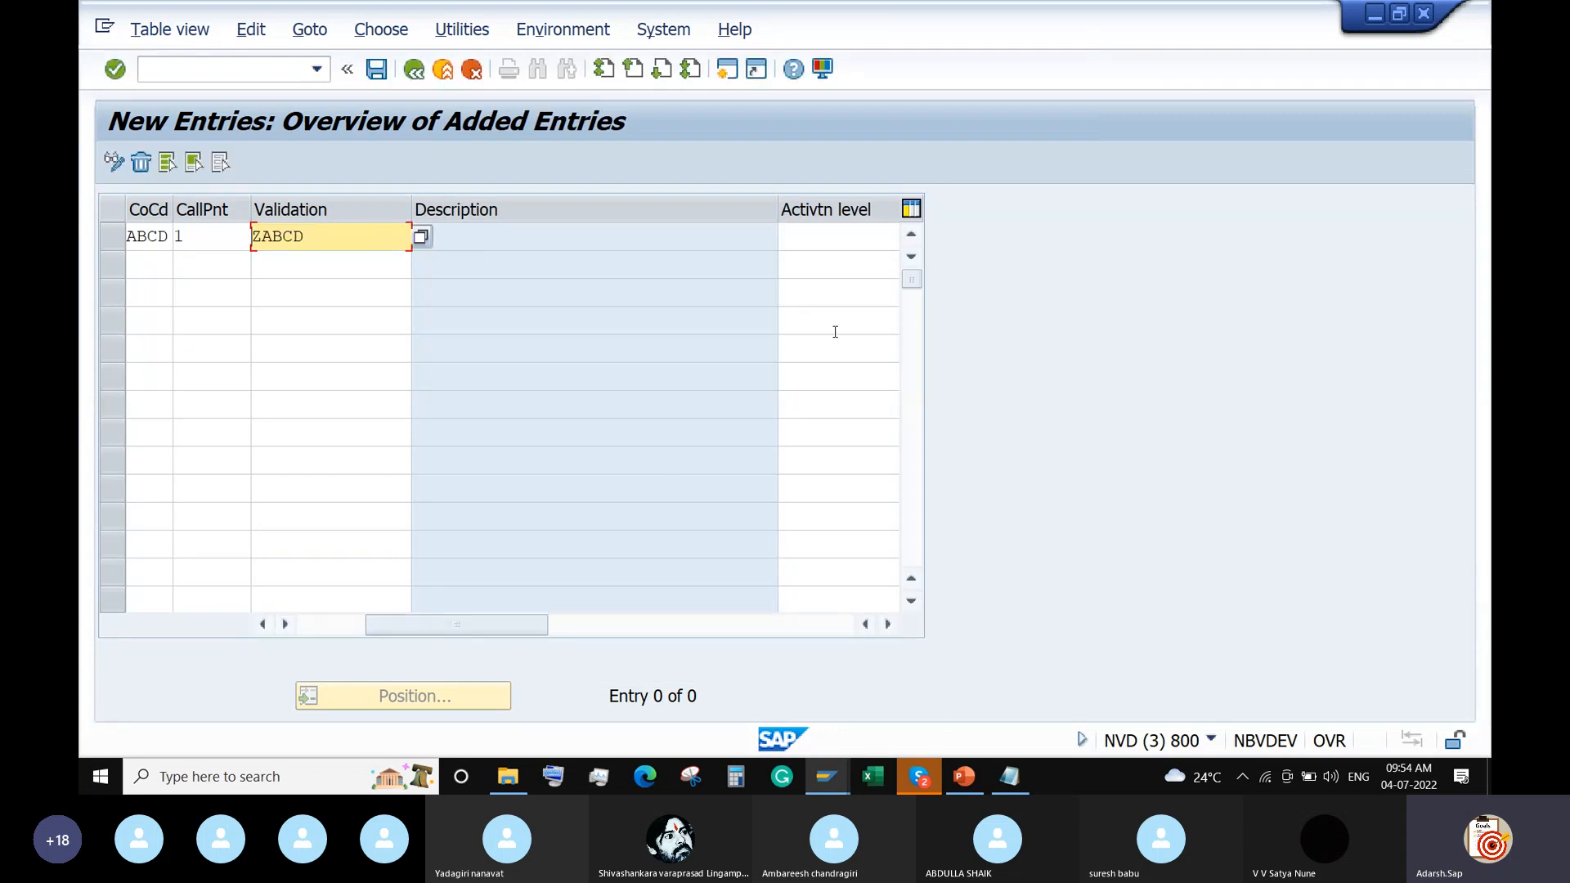
left_click(842, 235)
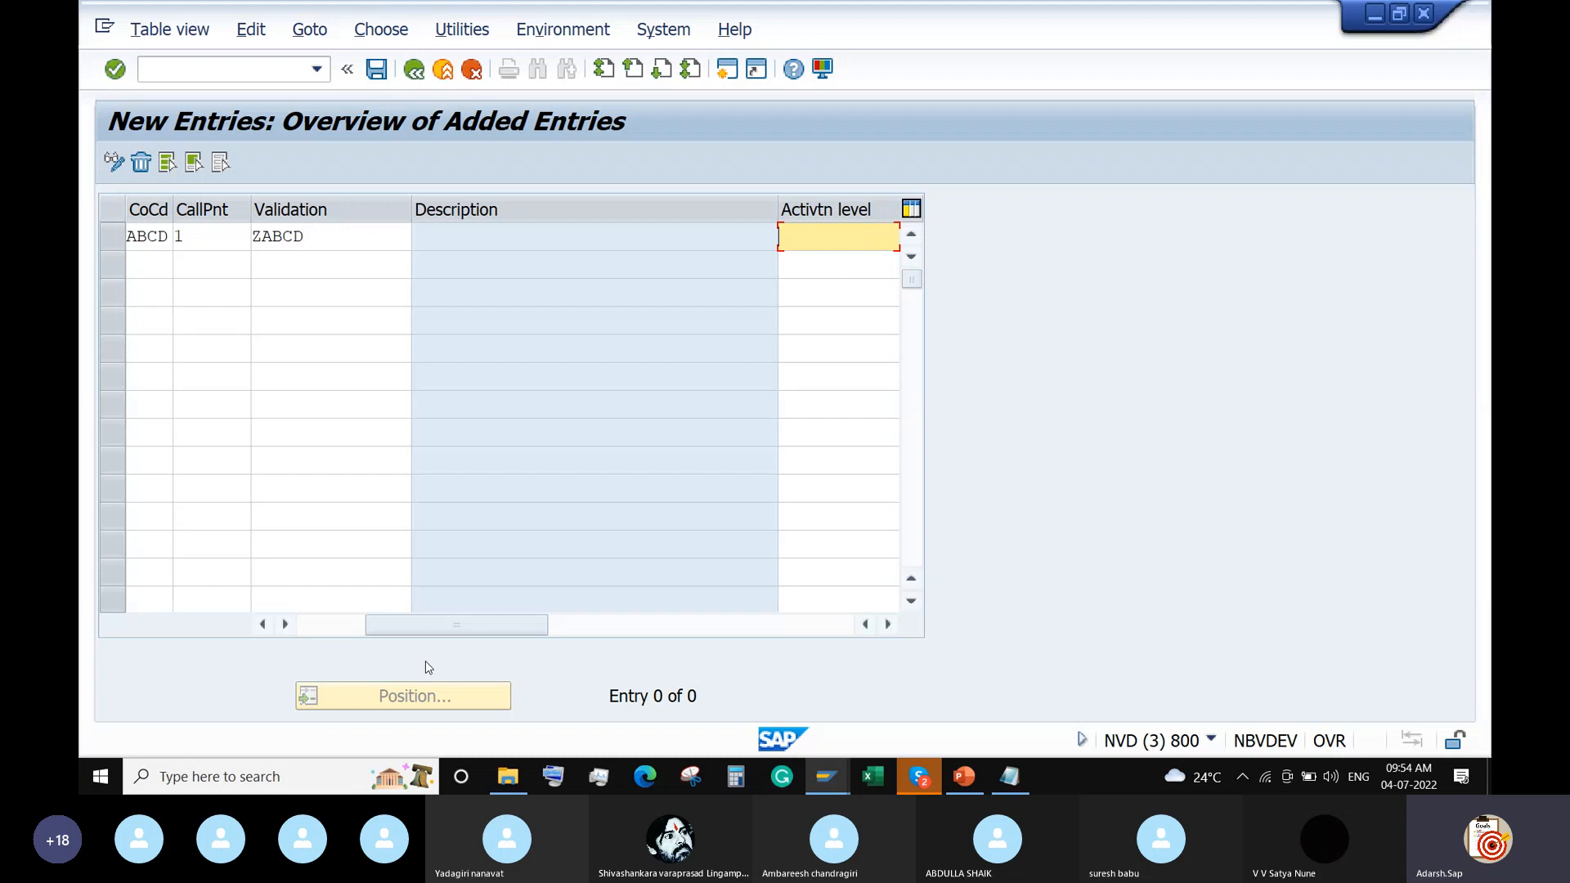
left_click_drag(470, 630, 702, 630)
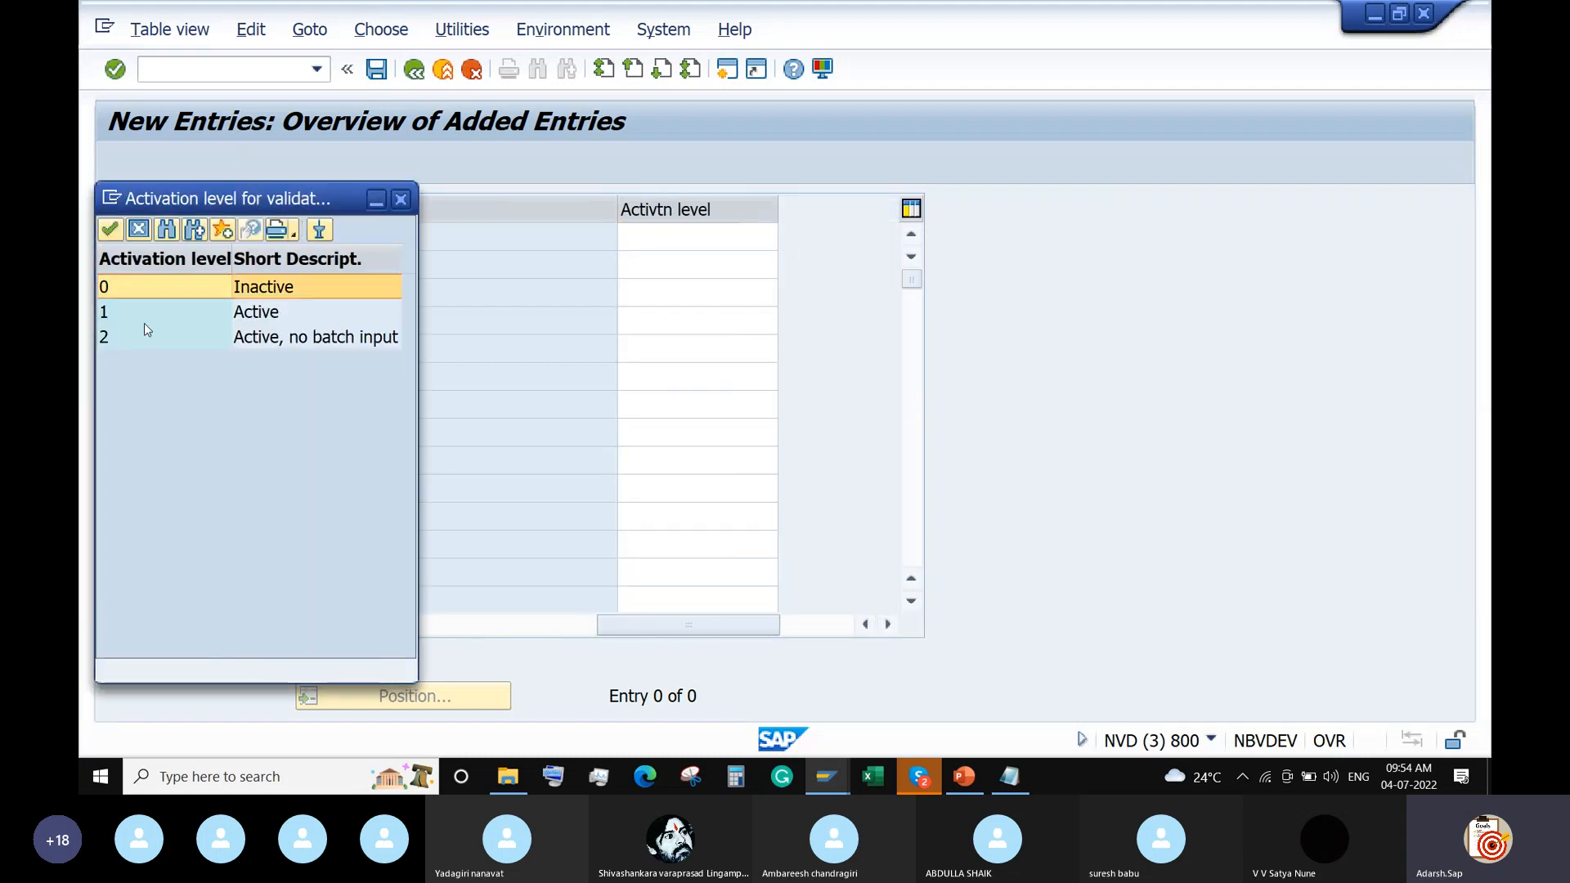
double_click(127, 314)
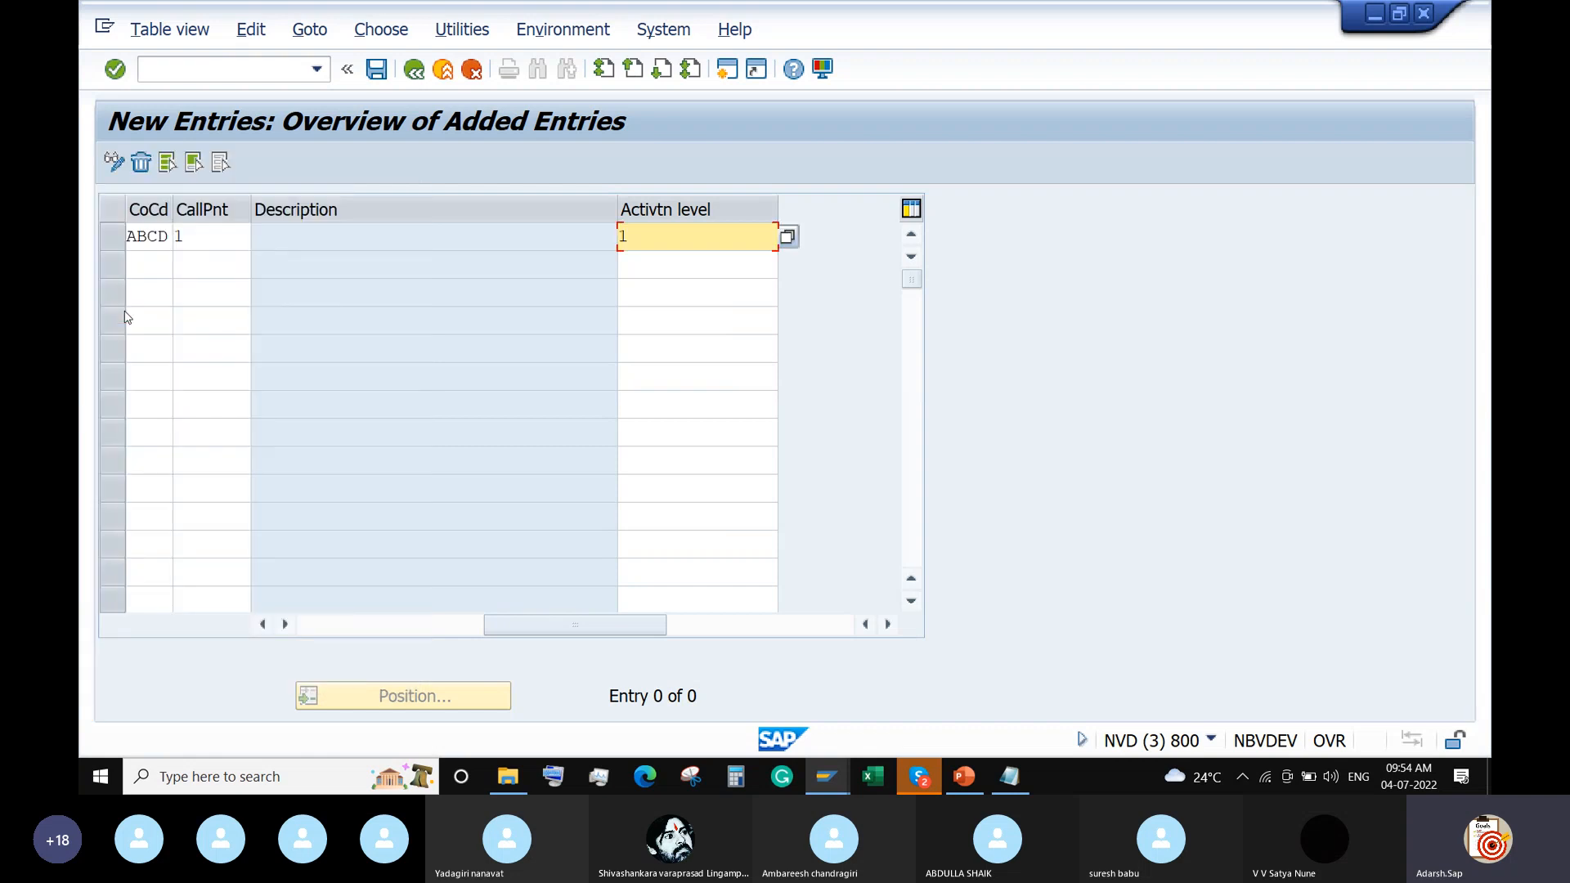
left_click(378, 70)
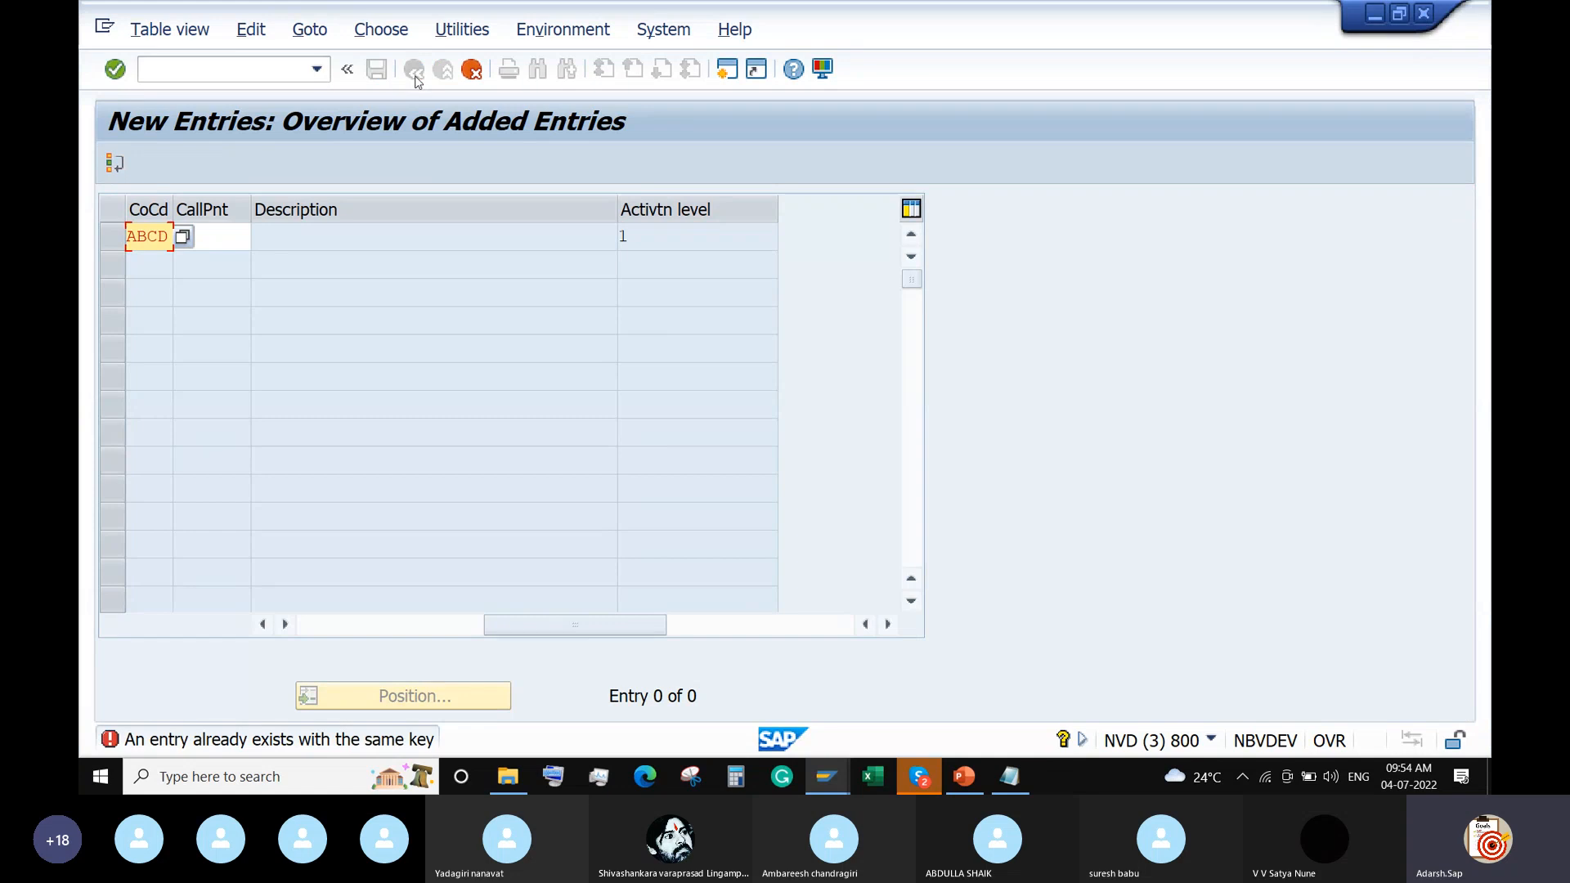
left_click(471, 69)
left_click(445, 471)
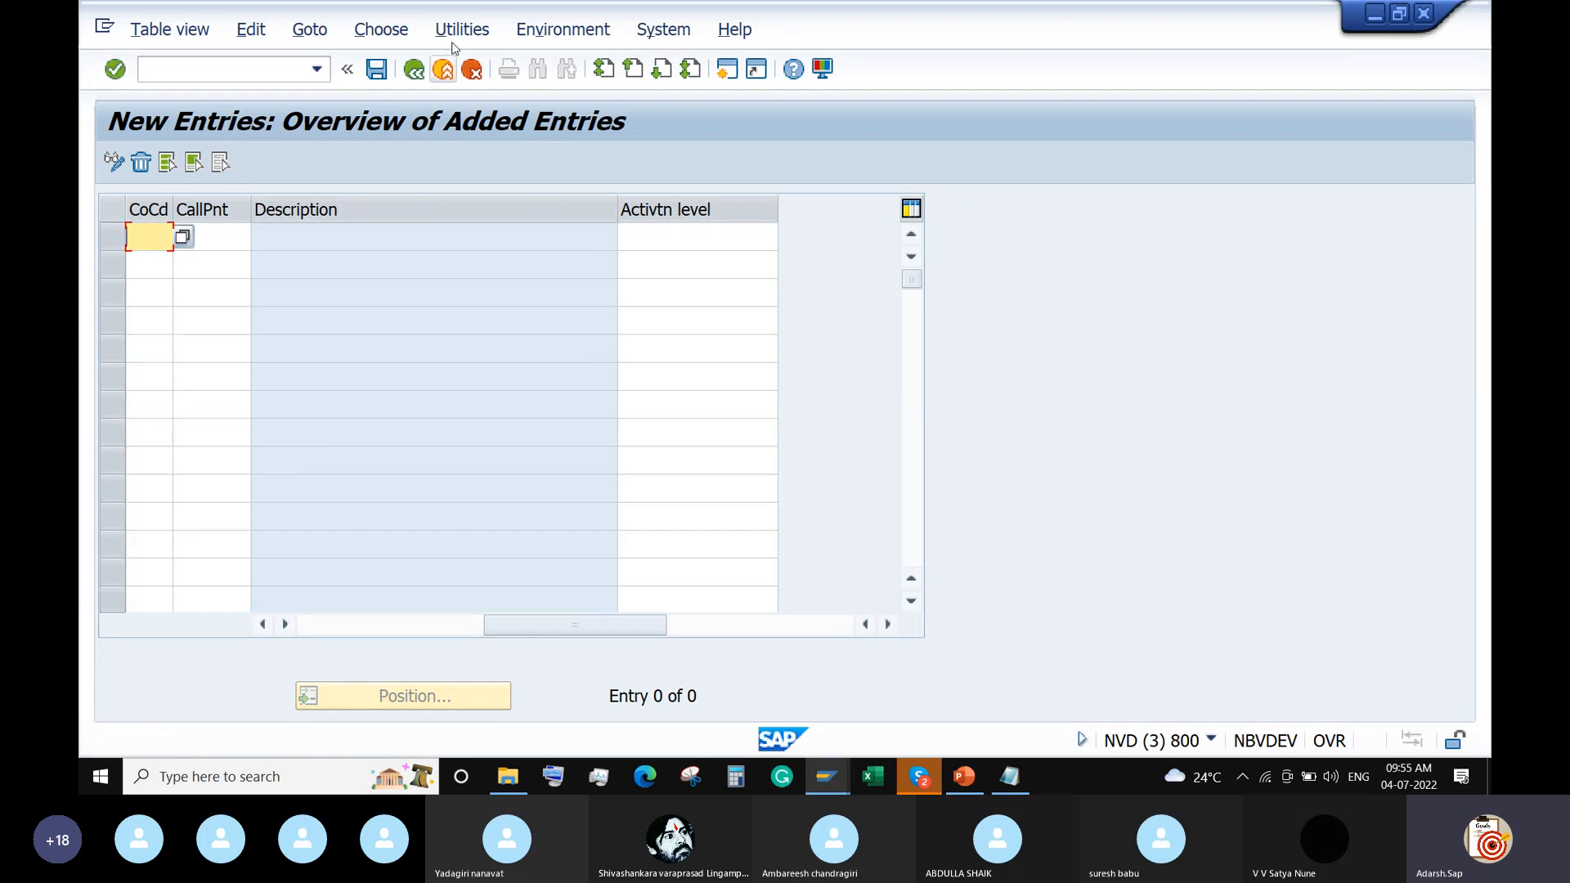
left_click(413, 69)
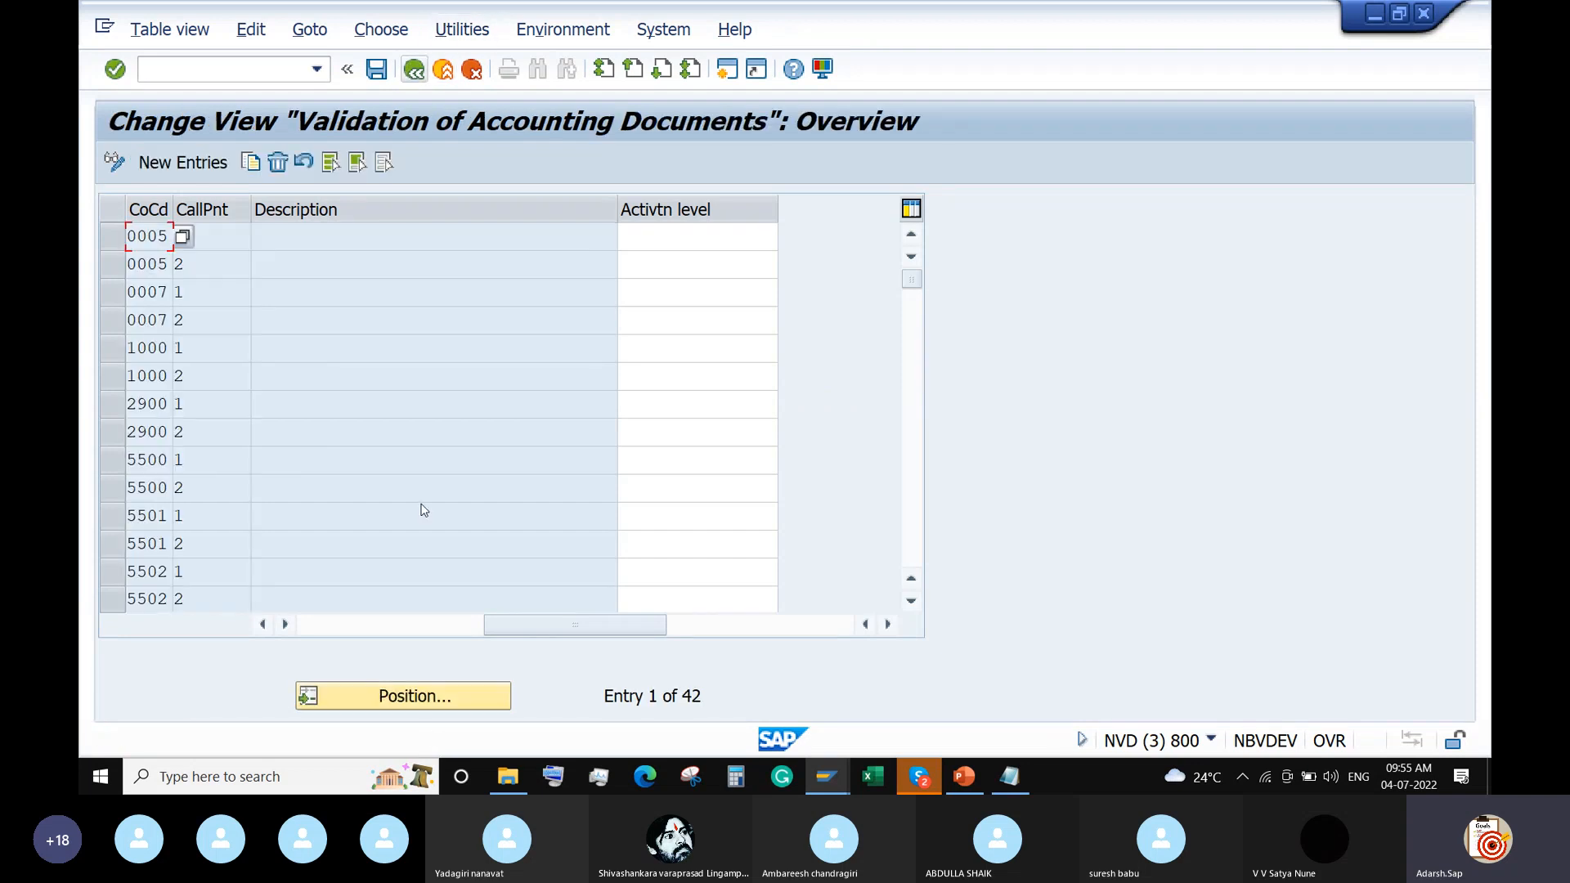
Position the list at company code ABCD, delete its entries for callup points 1 and 2, and save under customizing request NVDK900143
left_click(433, 702)
type("A")
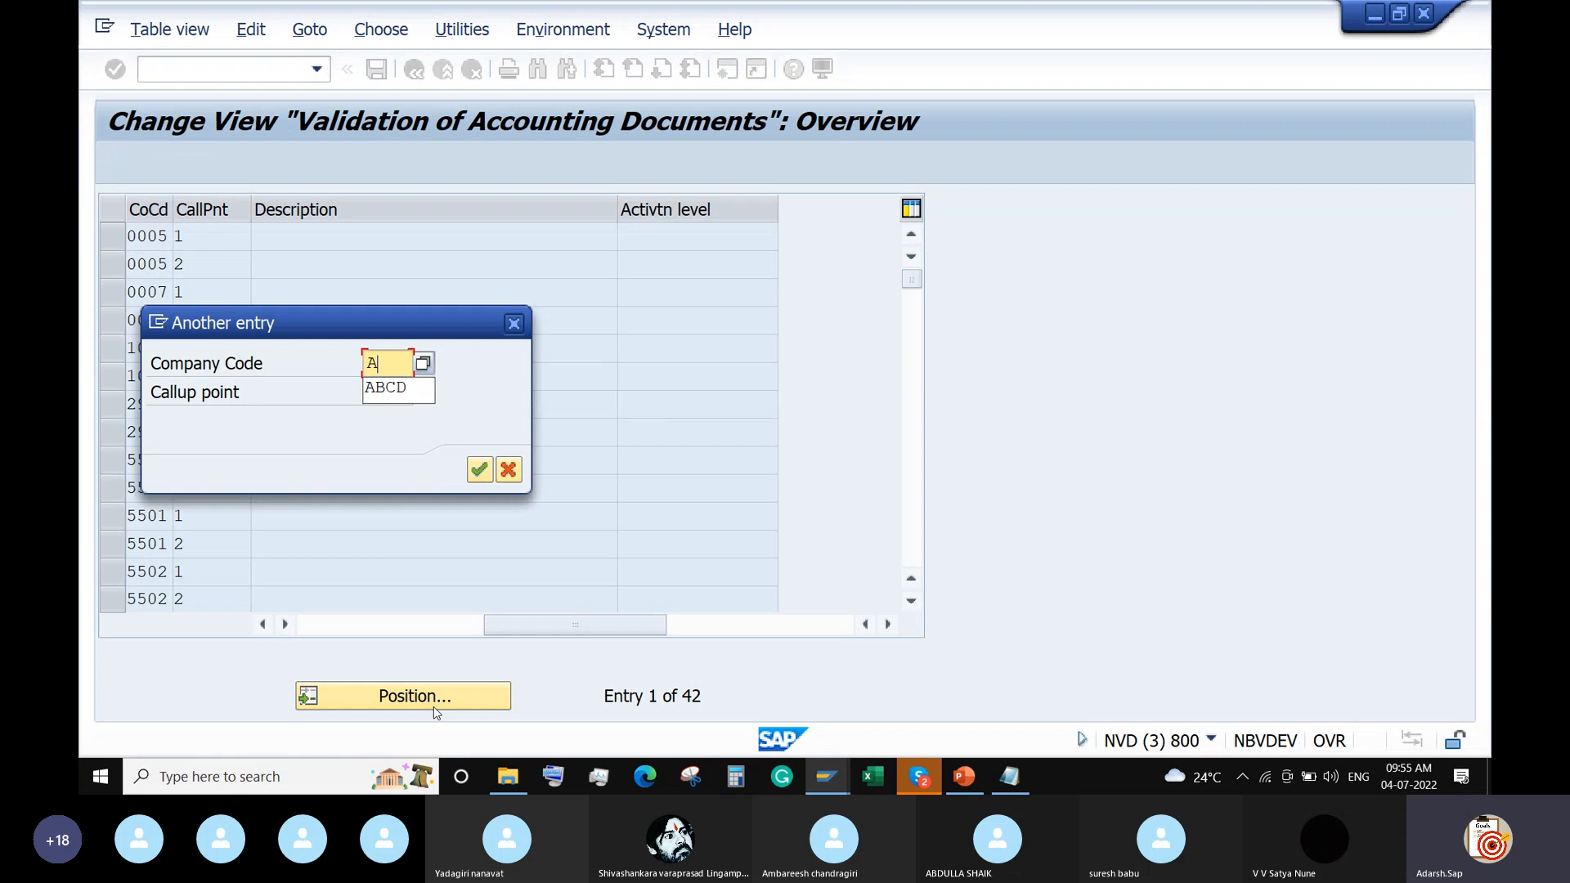
type("BCD")
key("Return")
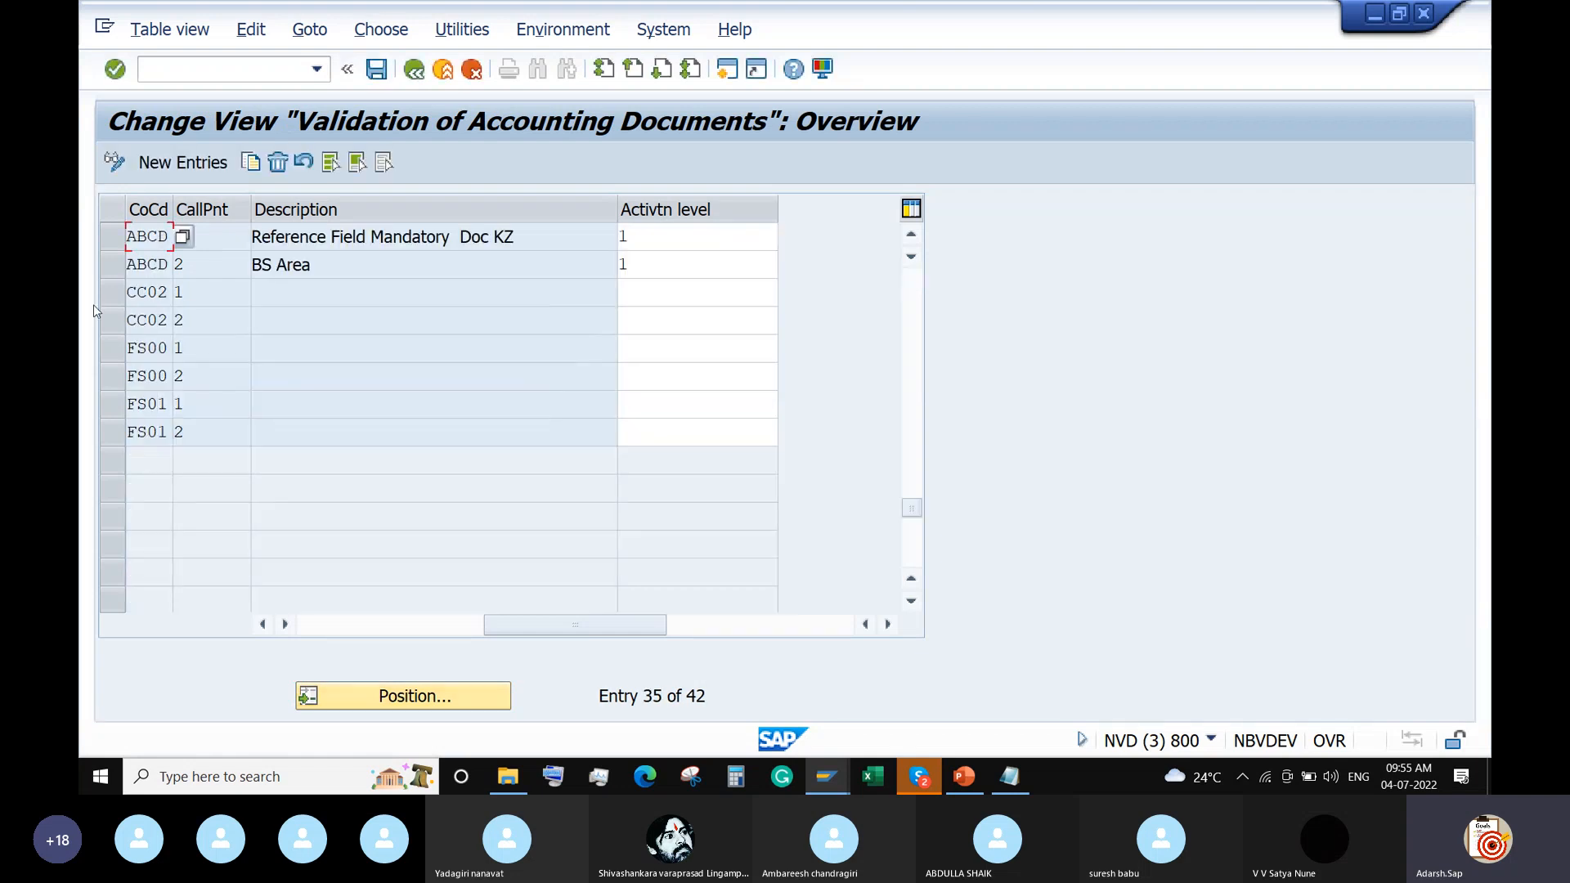
left_click(112, 236)
left_click(112, 264)
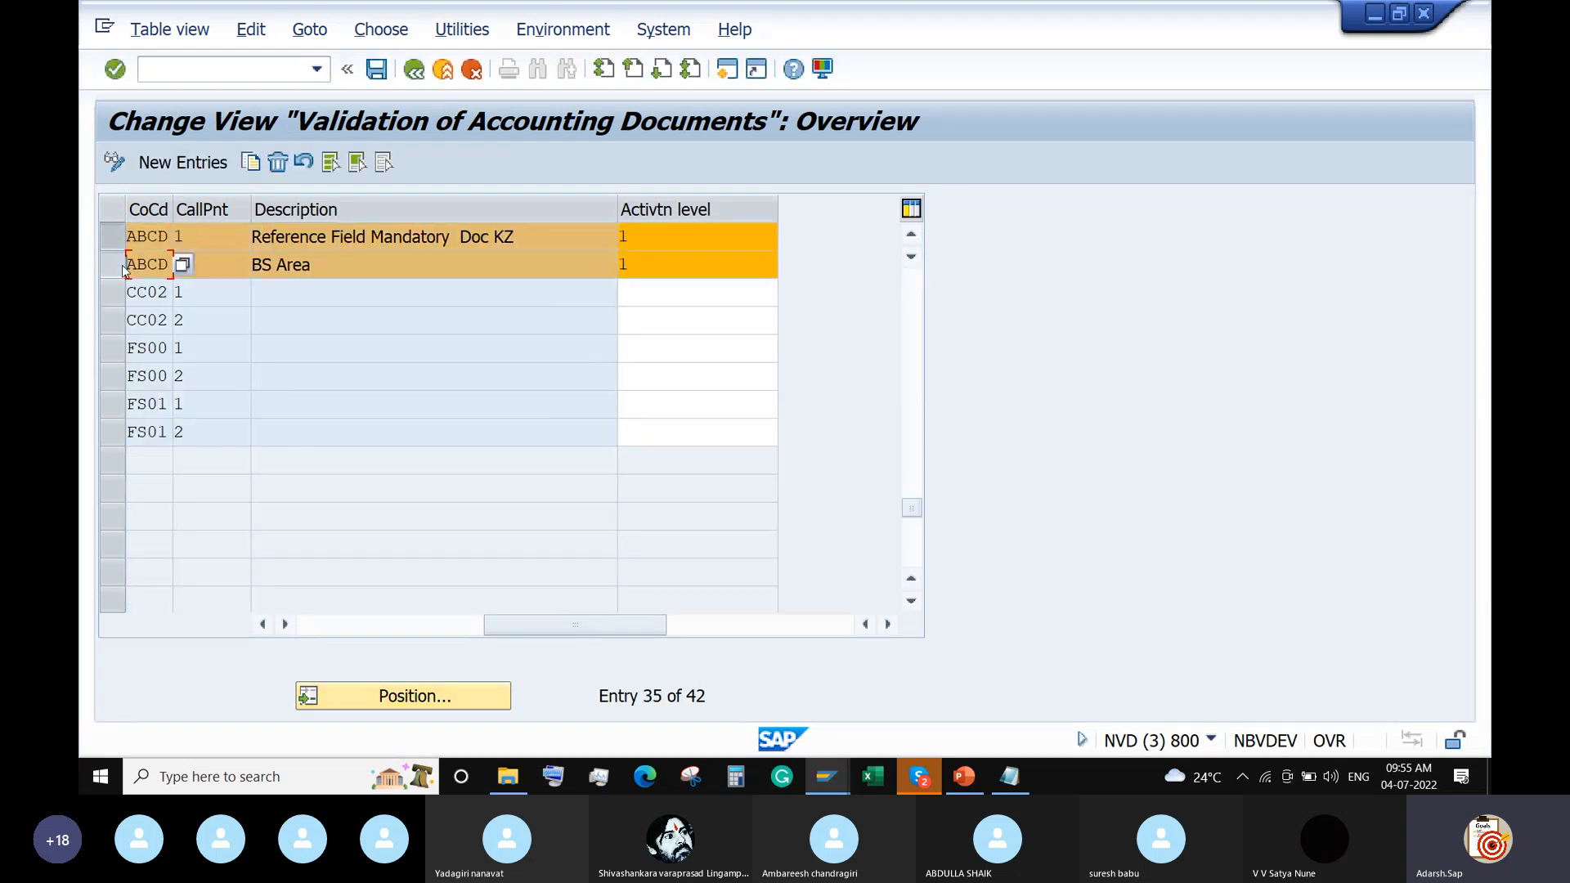
left_click(278, 162)
left_click(376, 69)
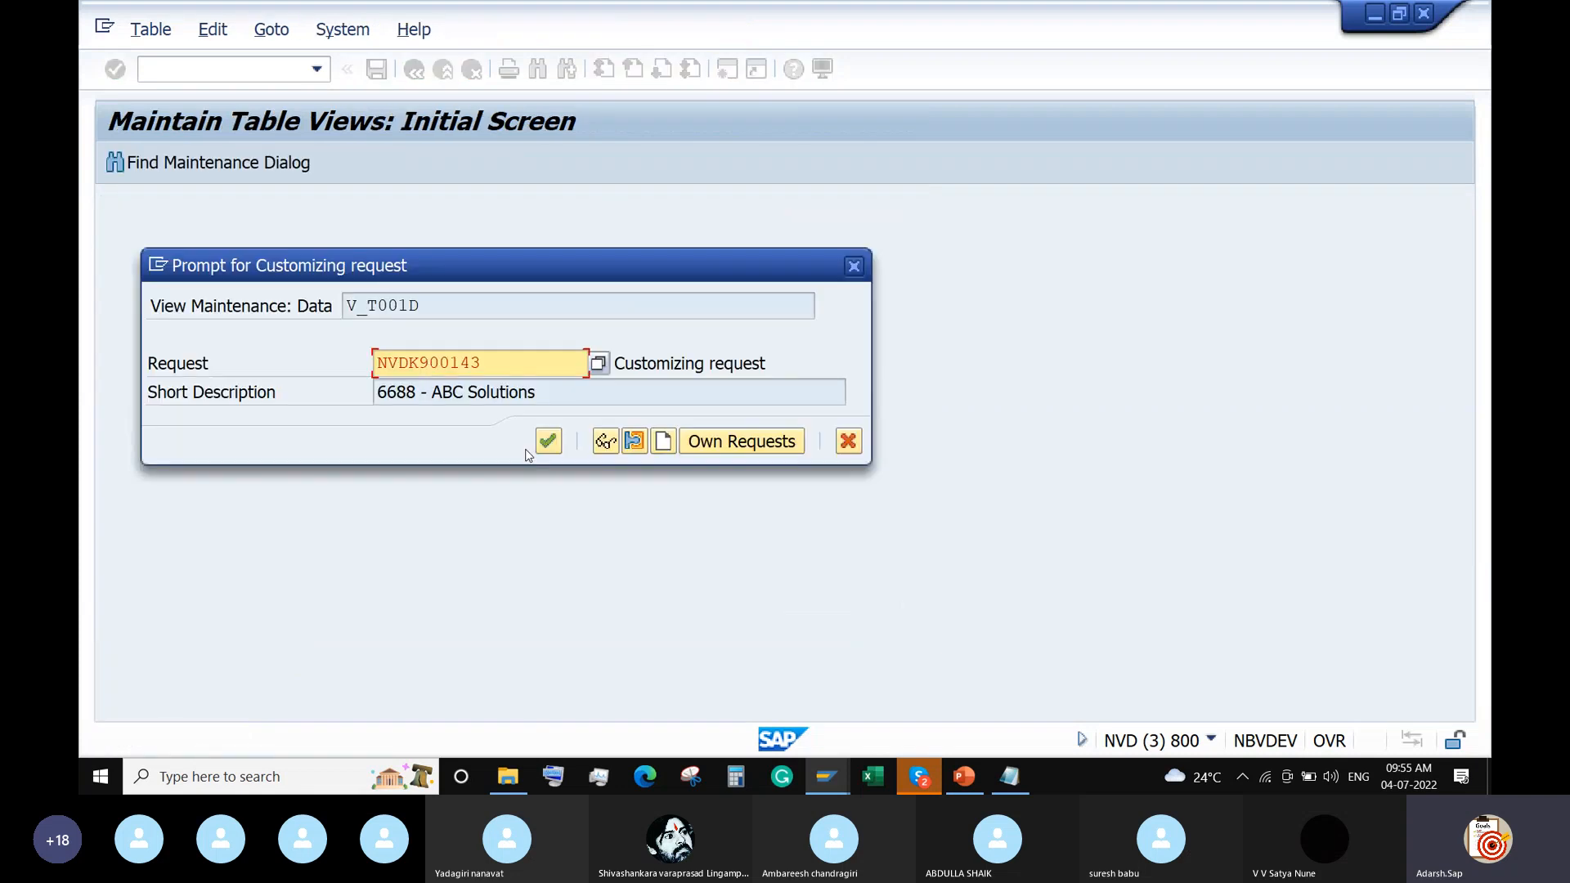
left_click(546, 443)
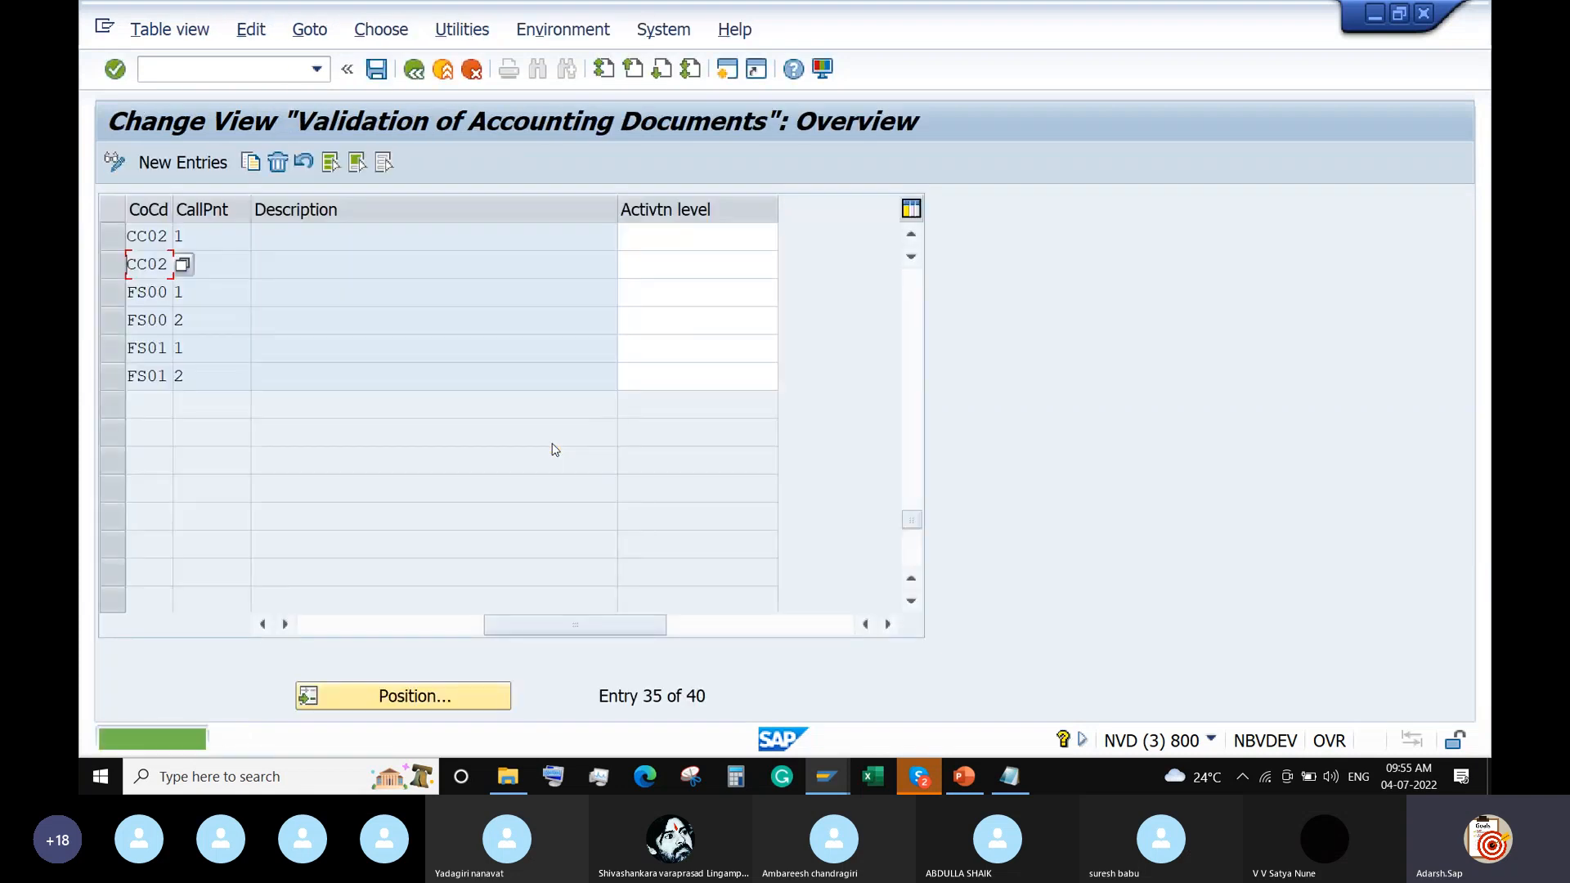
Add and save a new entry for company code ABCD with callup point 1 (Document header) and activation level 1 (Active)
left_click(178, 161)
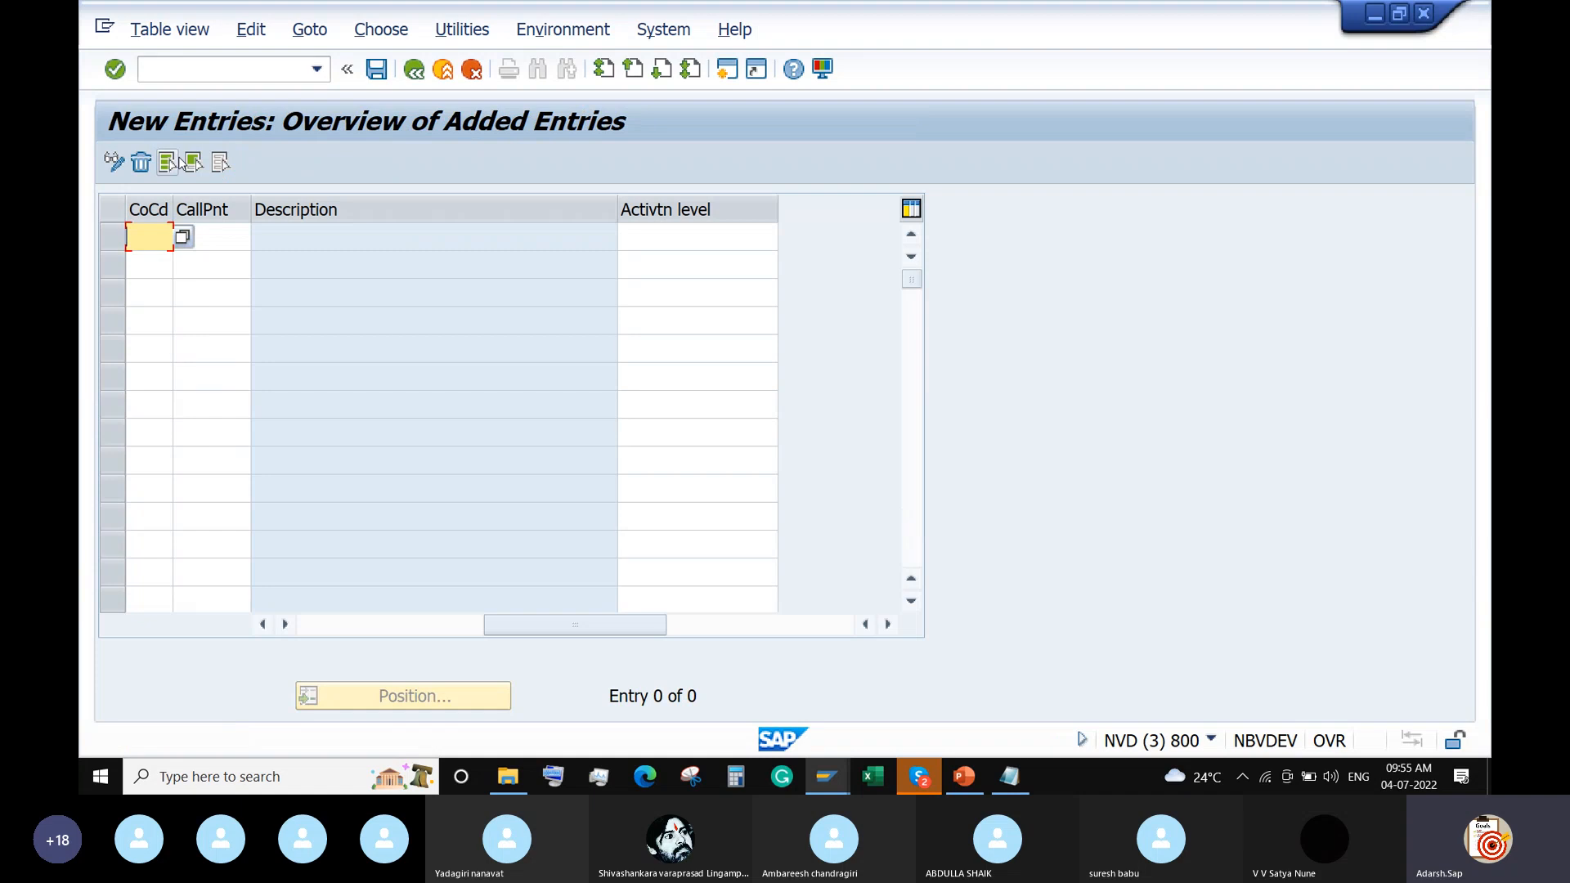
type("ABCD")
left_click(225, 239)
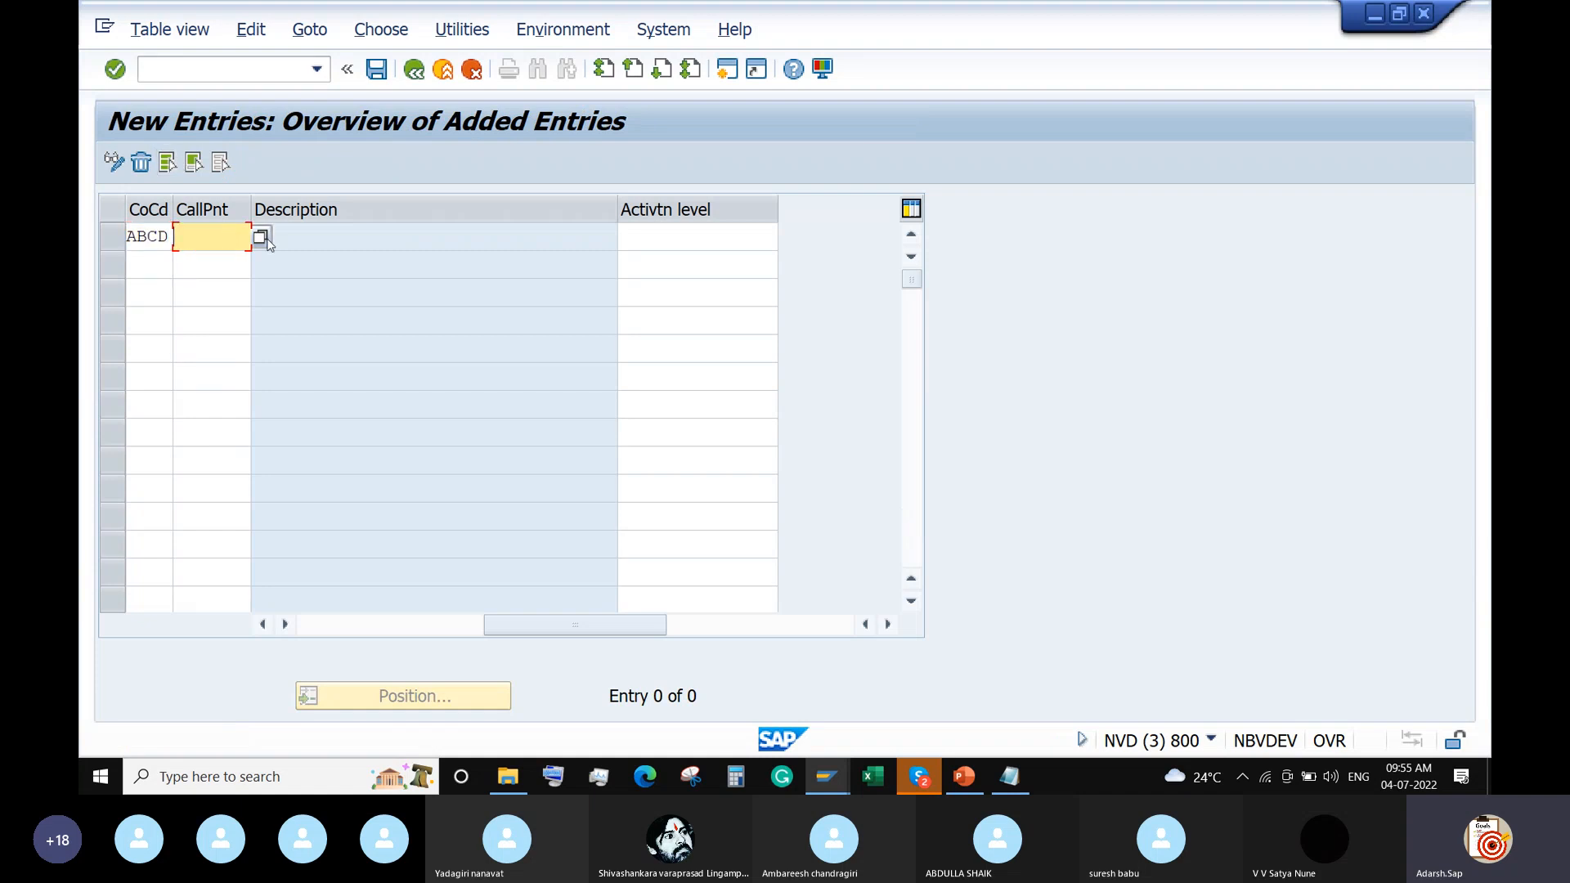
left_click(261, 238)
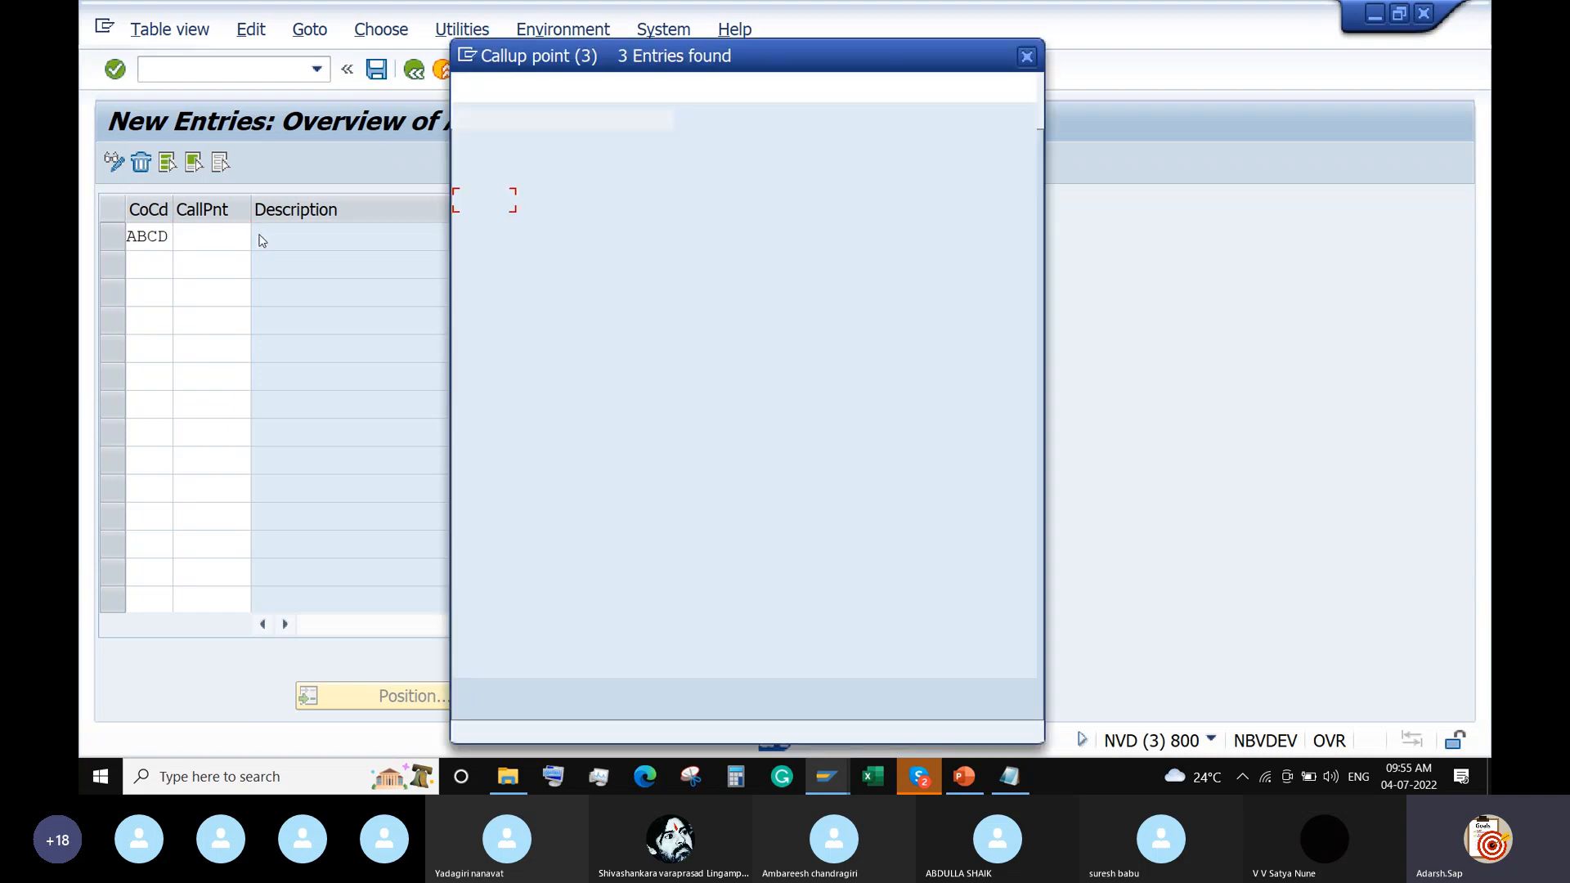
double_click(467, 203)
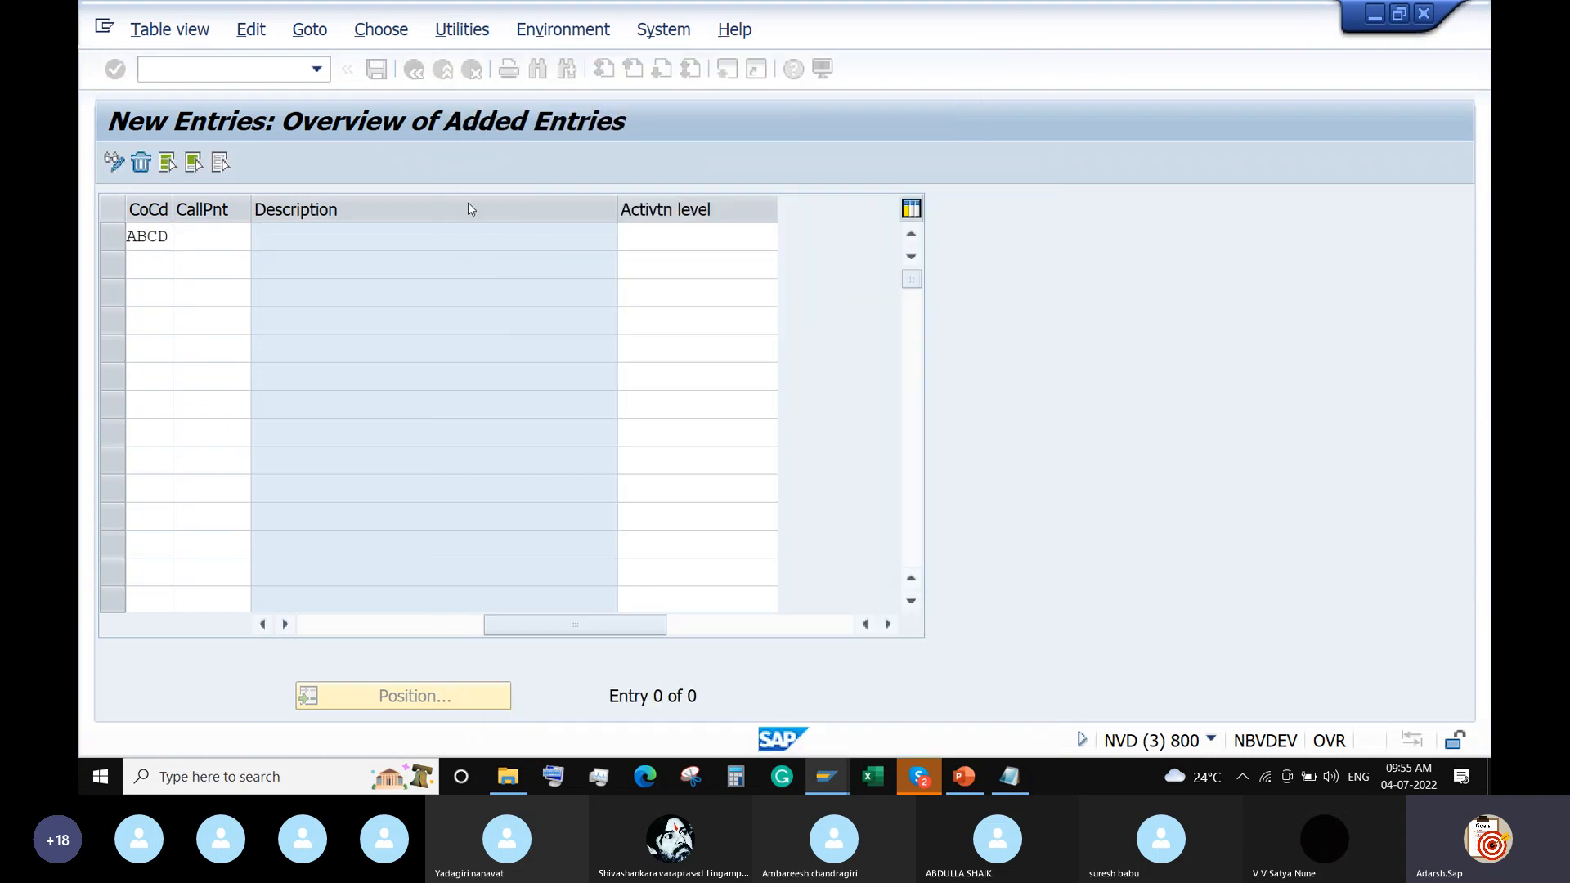
left_click(659, 236)
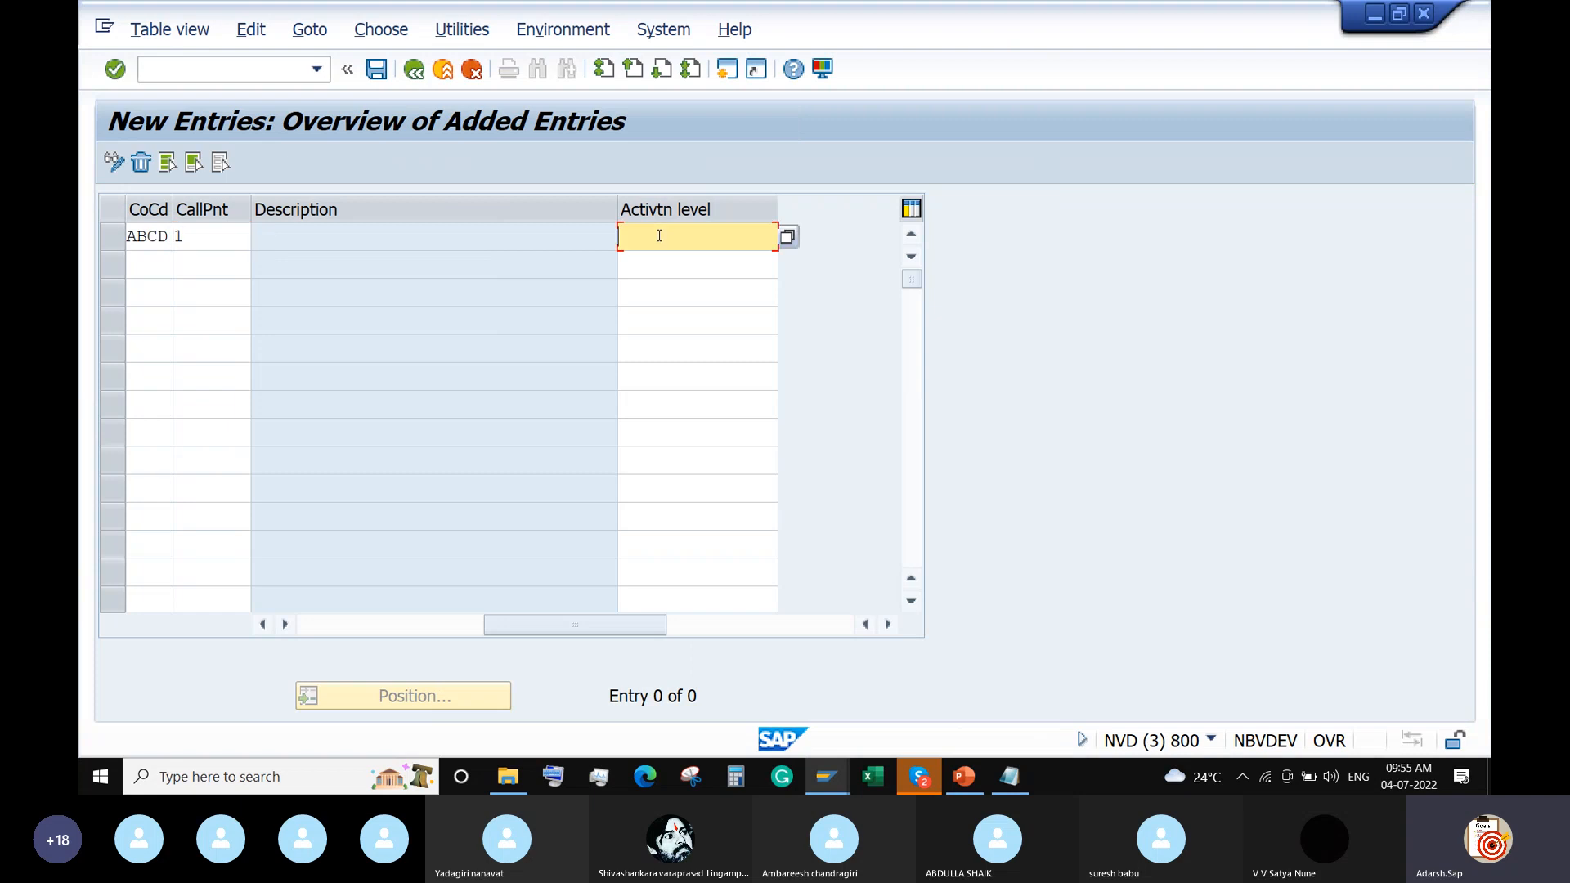
left_click(785, 236)
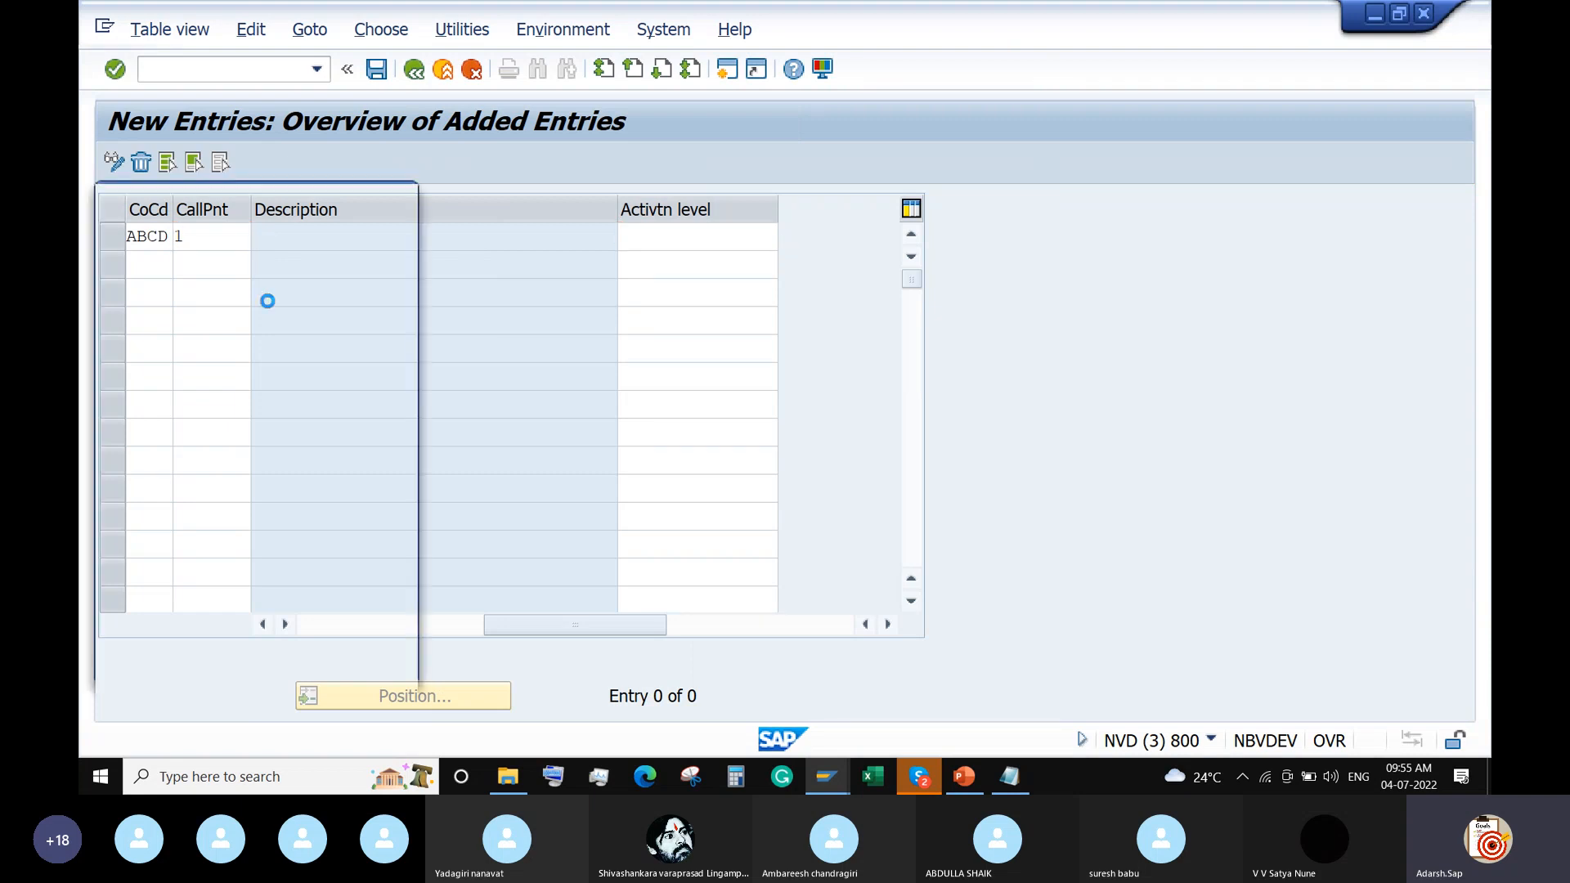
double_click(129, 316)
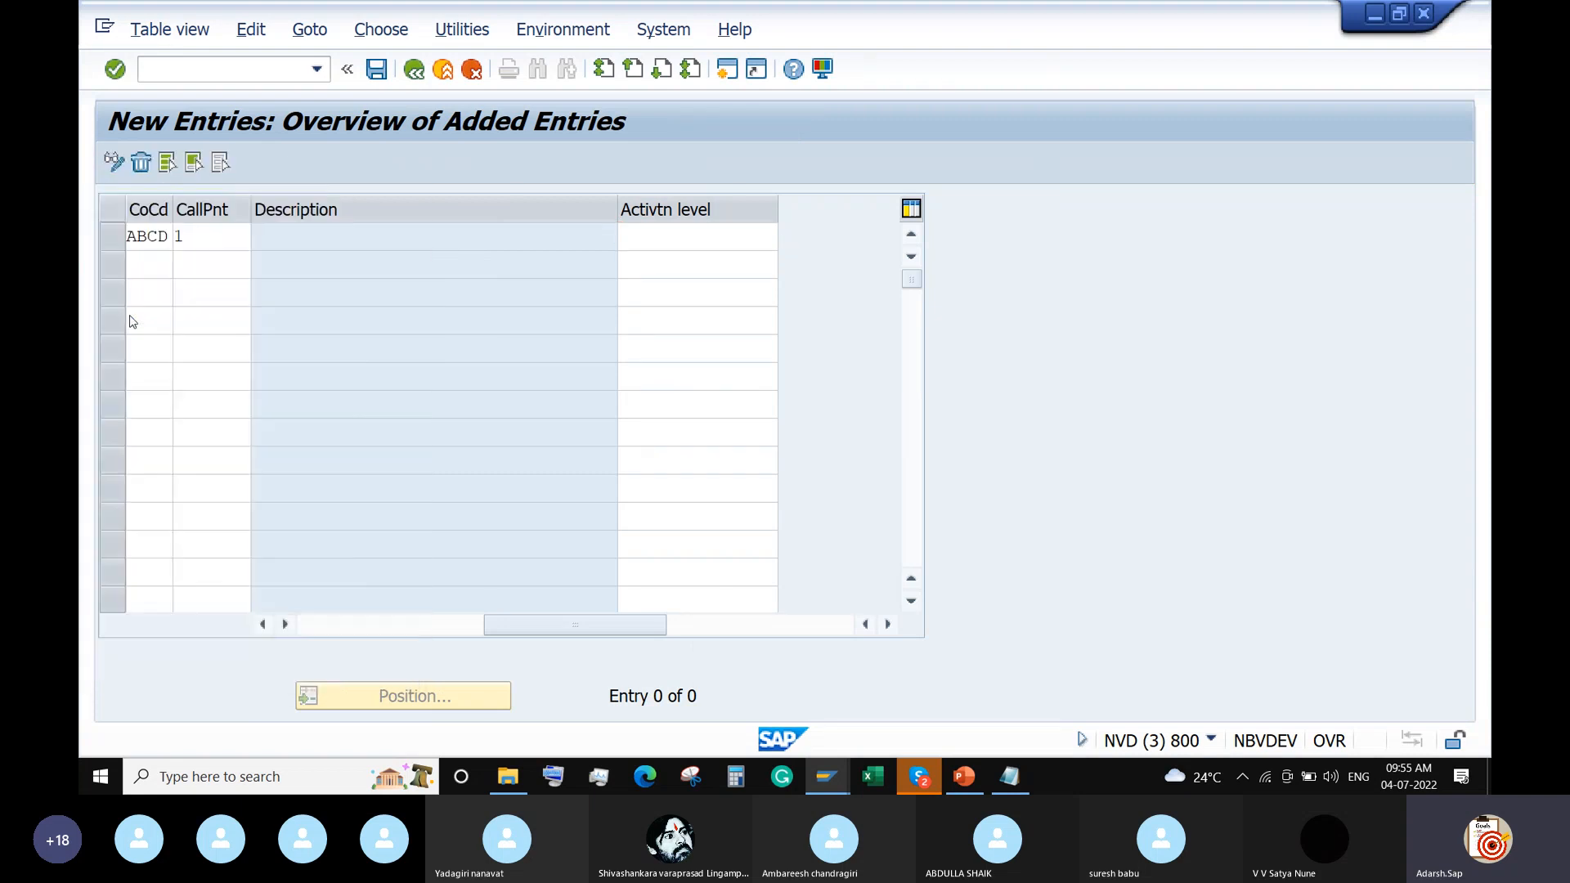
key("Return")
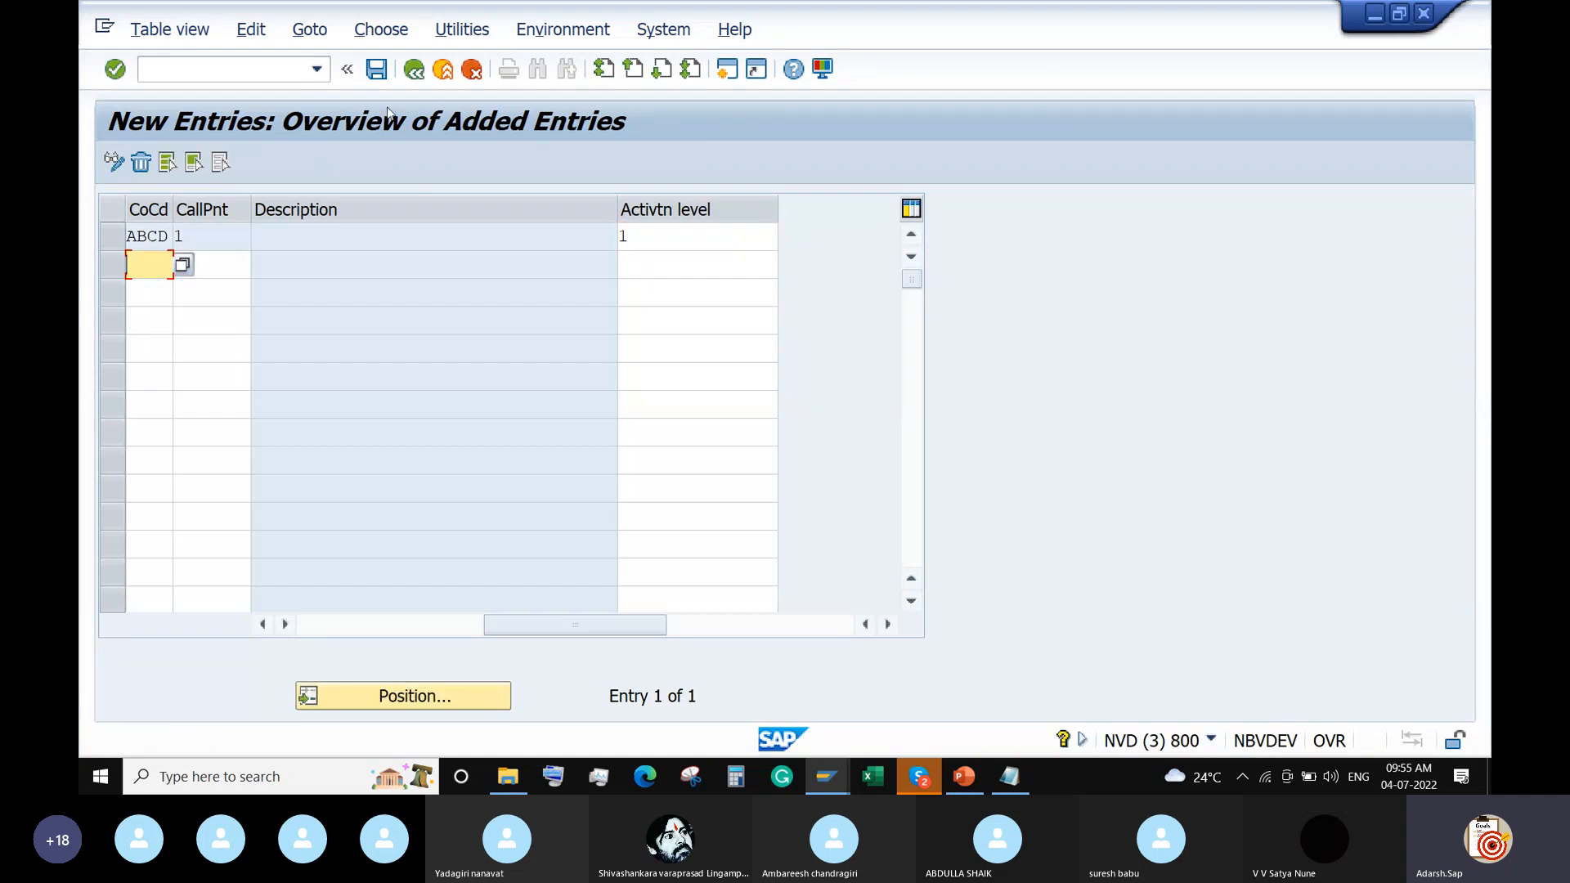
left_click(379, 73)
Switch to the SAP session with the open G/L document, leave that document, and restart transaction FB01
left_click(1373, 21)
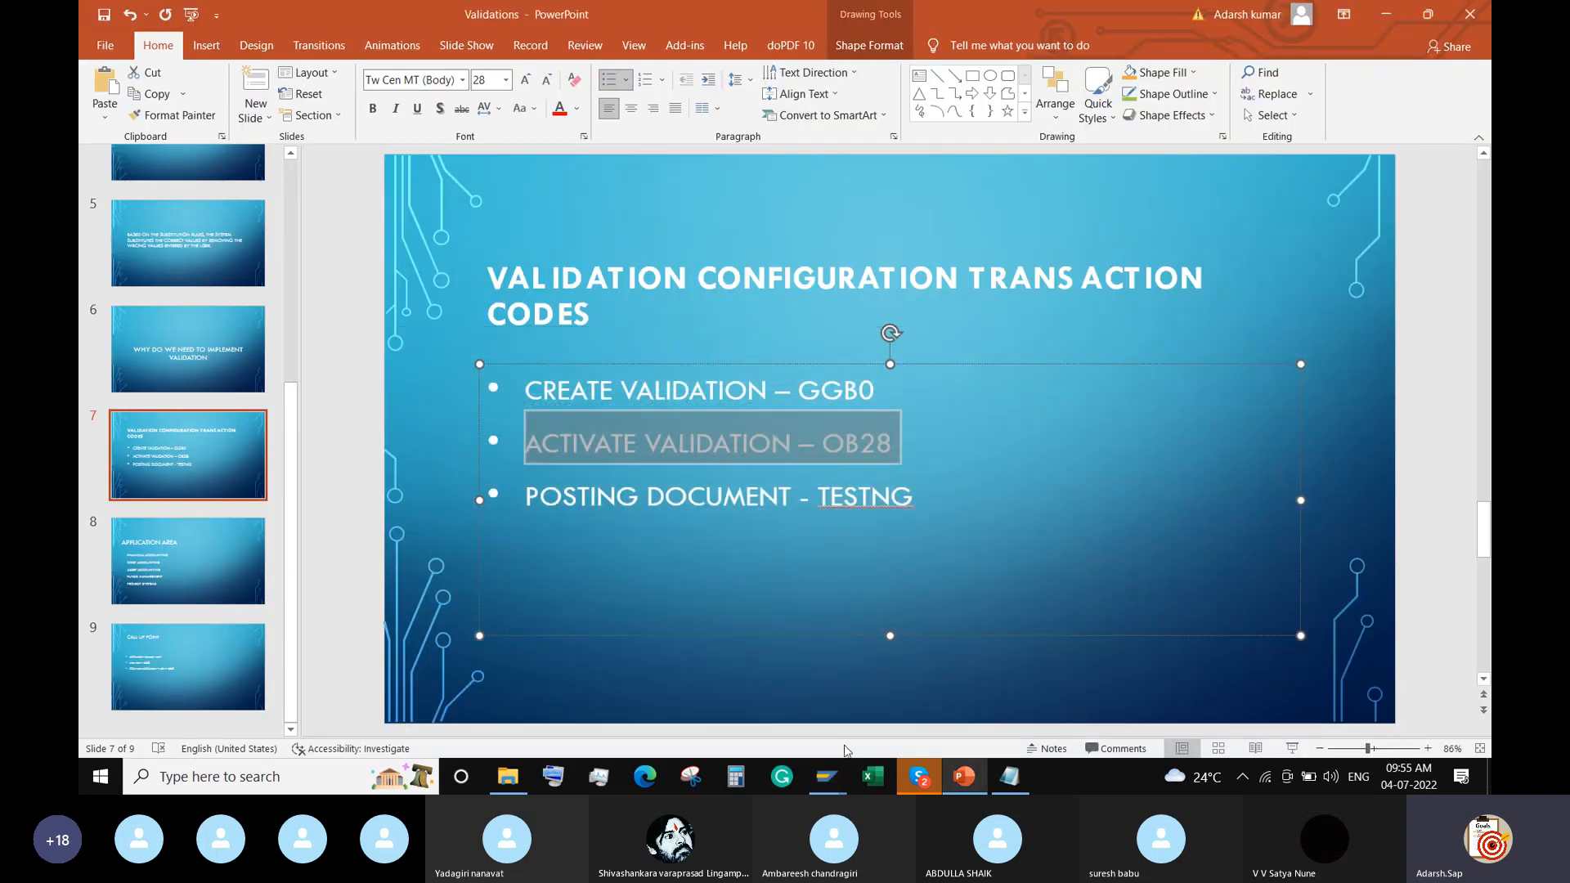
mouse_move(825, 777)
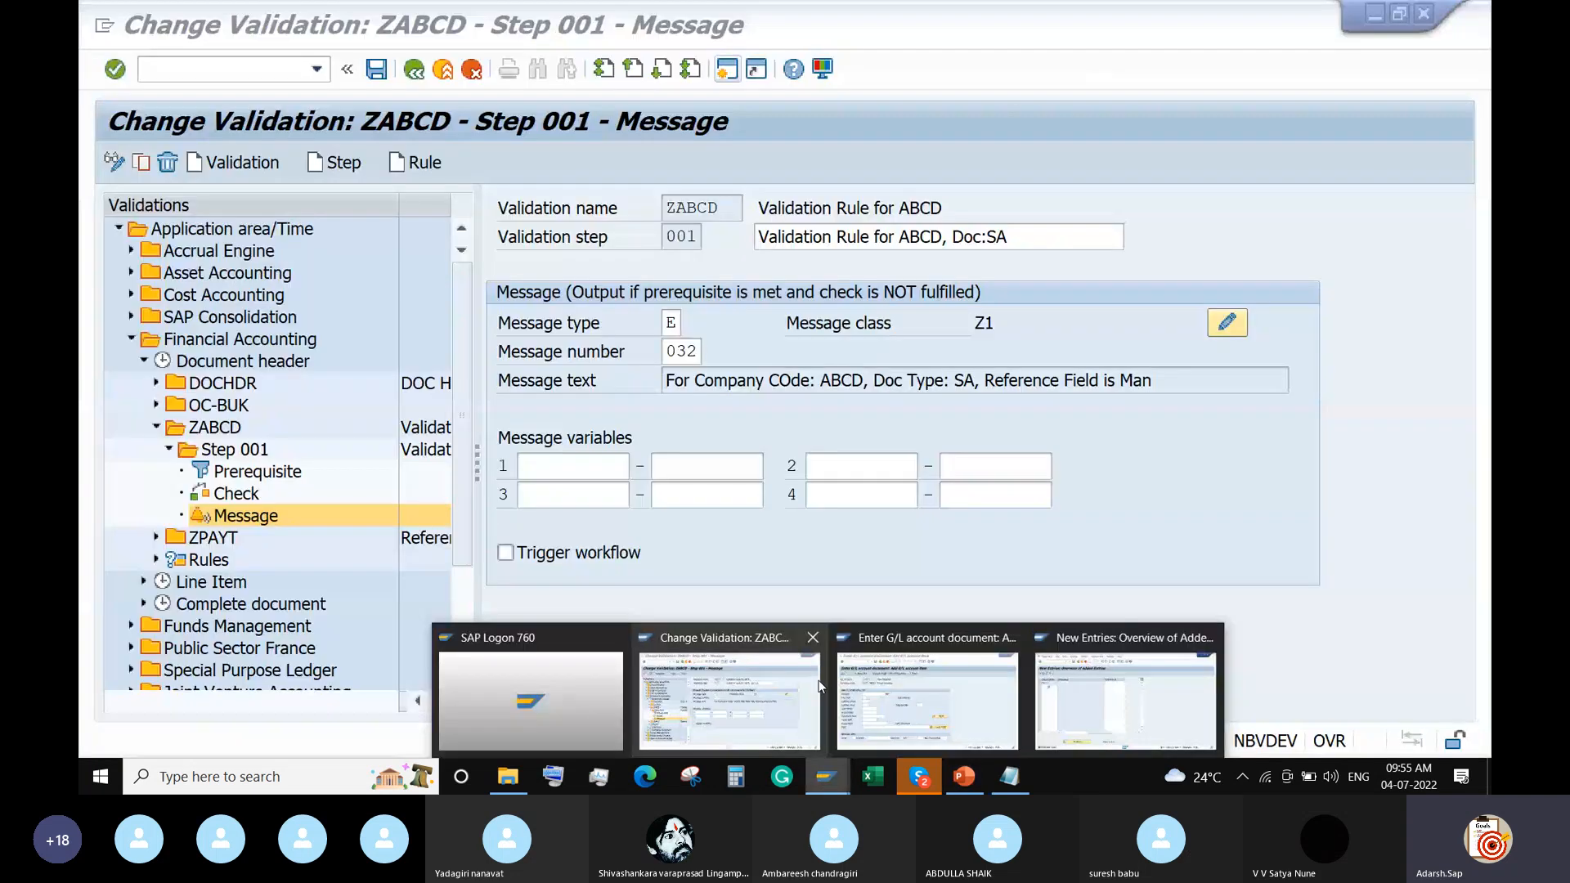
left_click(893, 689)
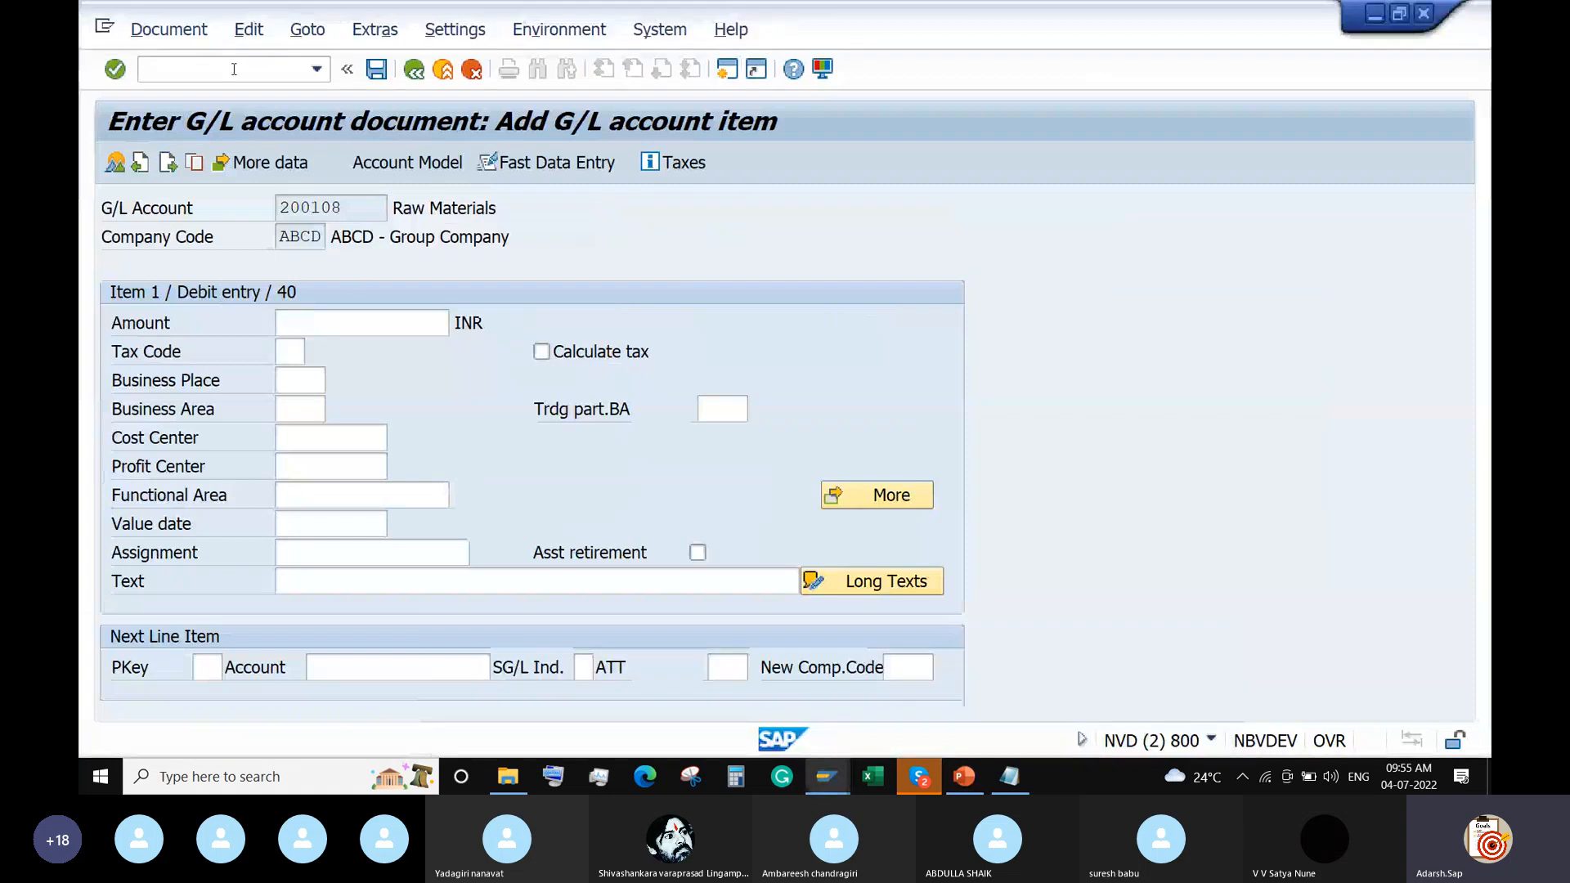
type("/n")
key("Return")
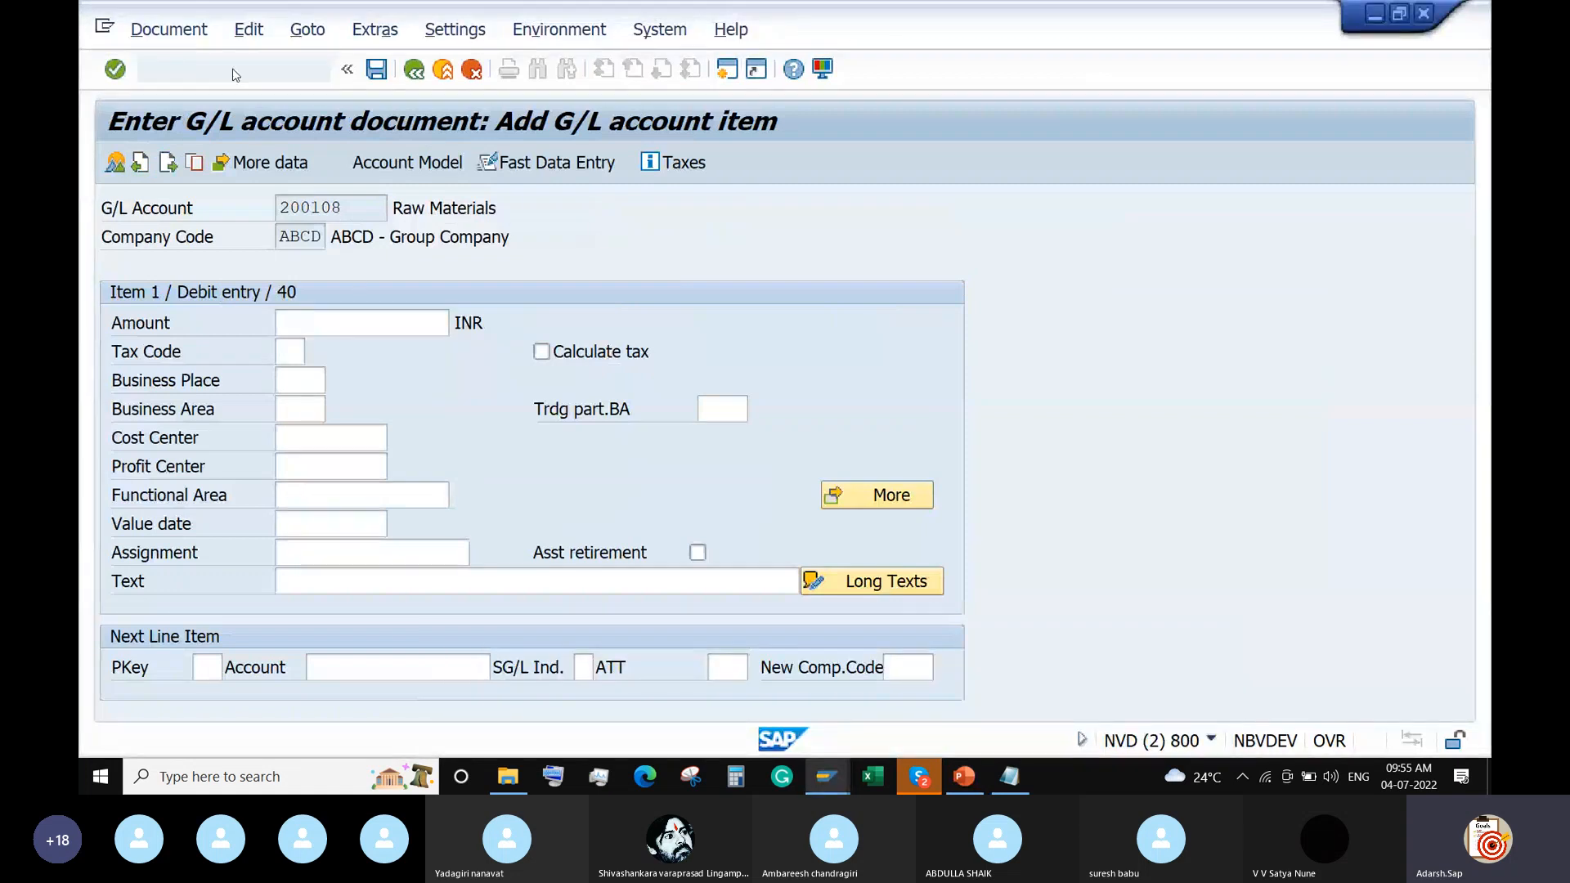
type("FB0")
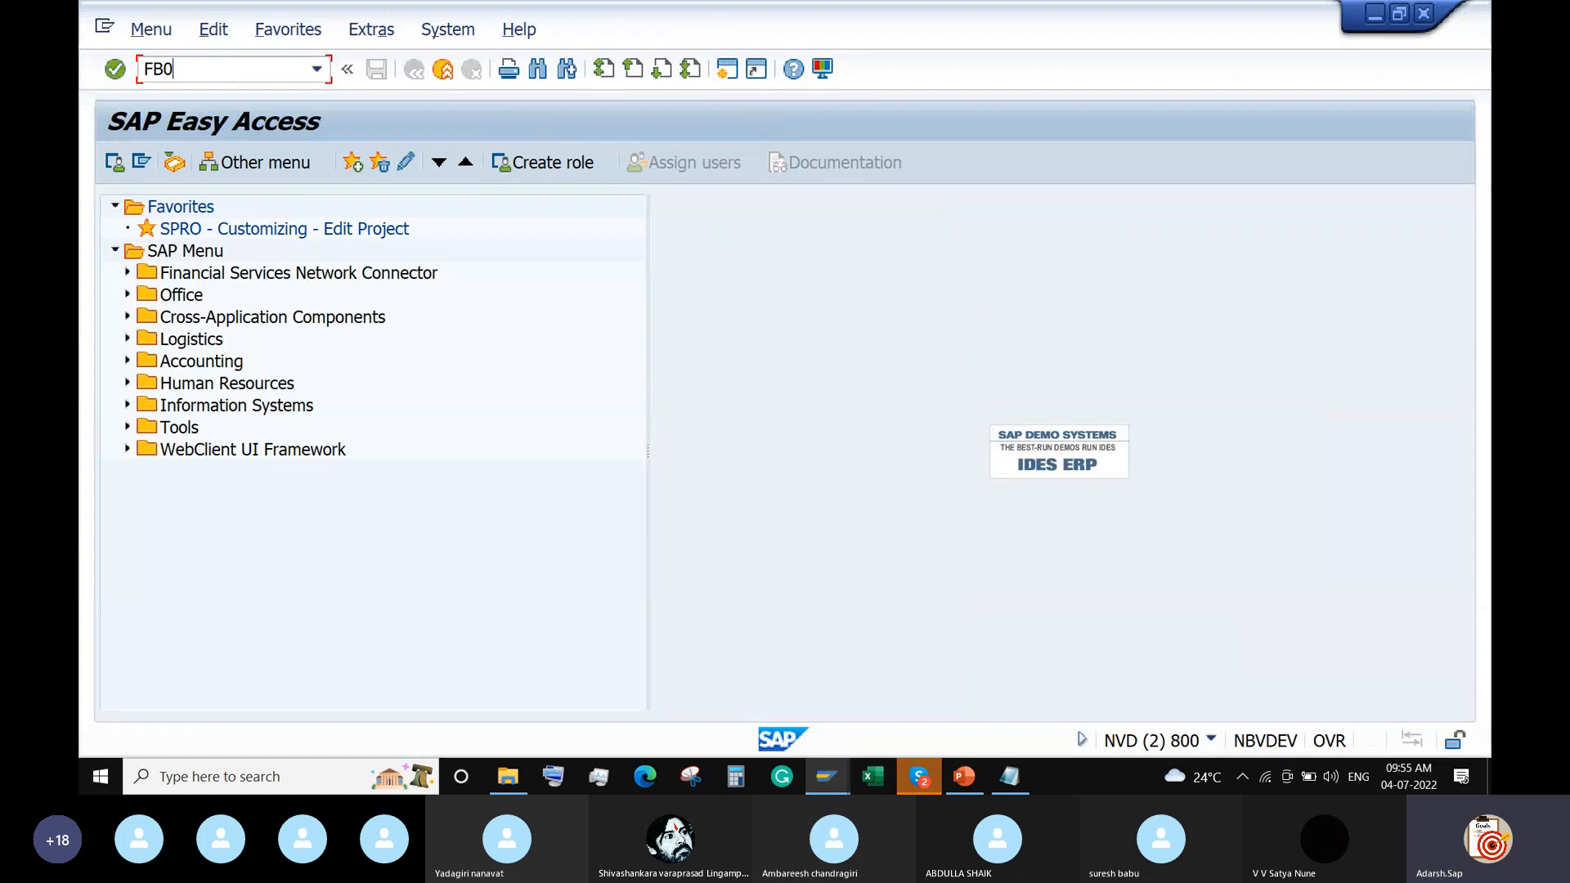
type("1")
key("Return")
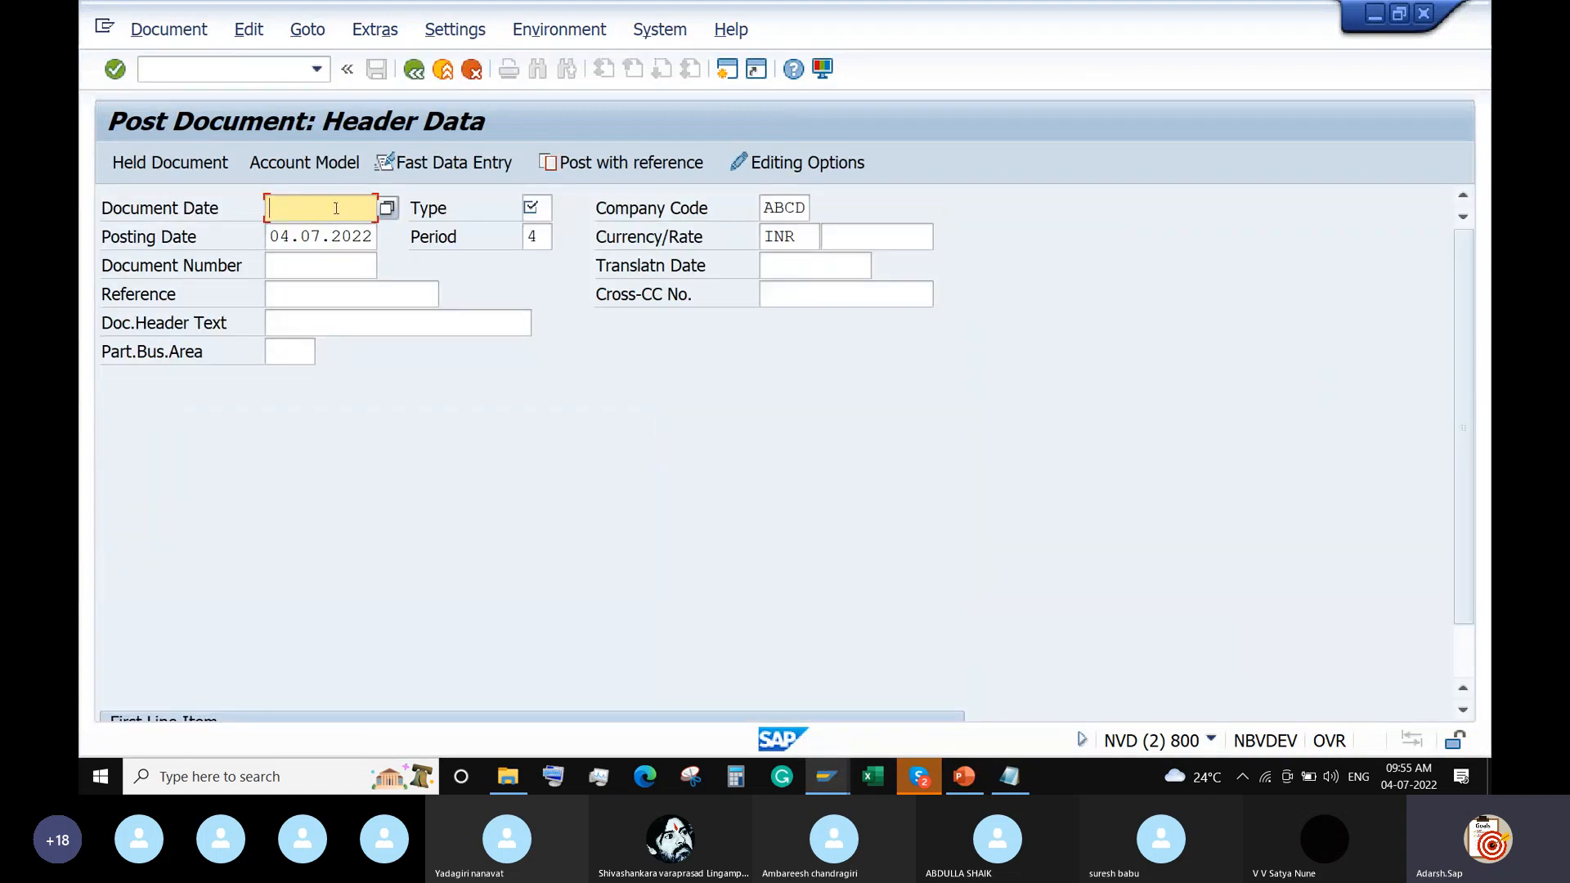
Fill the document header with date 04.07.2022, type SA and header text Test, leaving Reference empty, and submit it
left_click(336, 207)
left_click(327, 233)
left_click(535, 208)
left_click(536, 236)
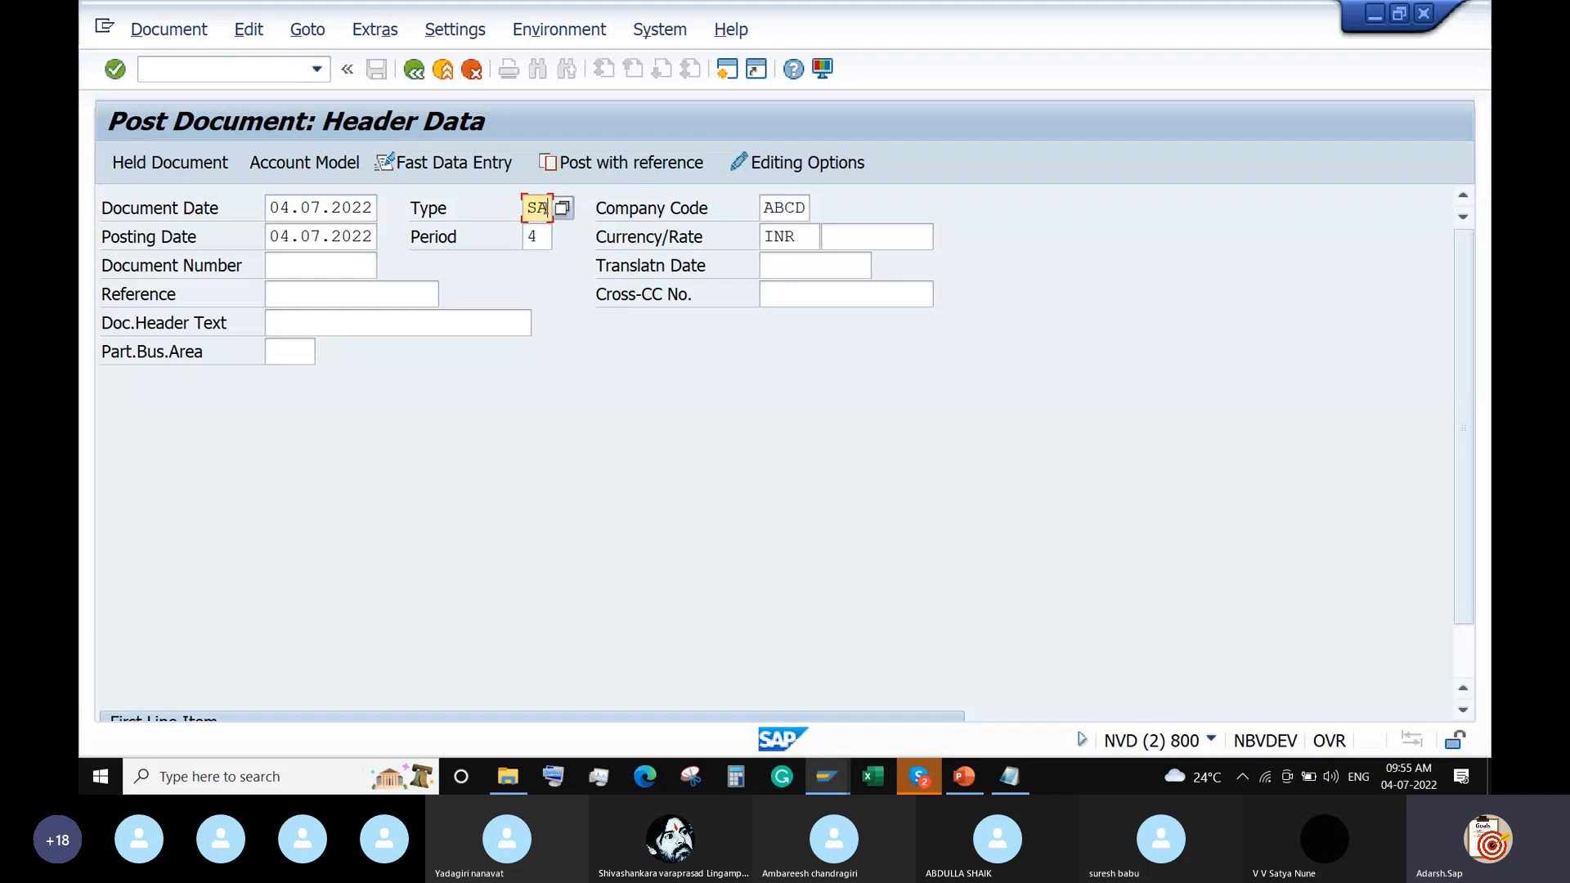
left_click(325, 323)
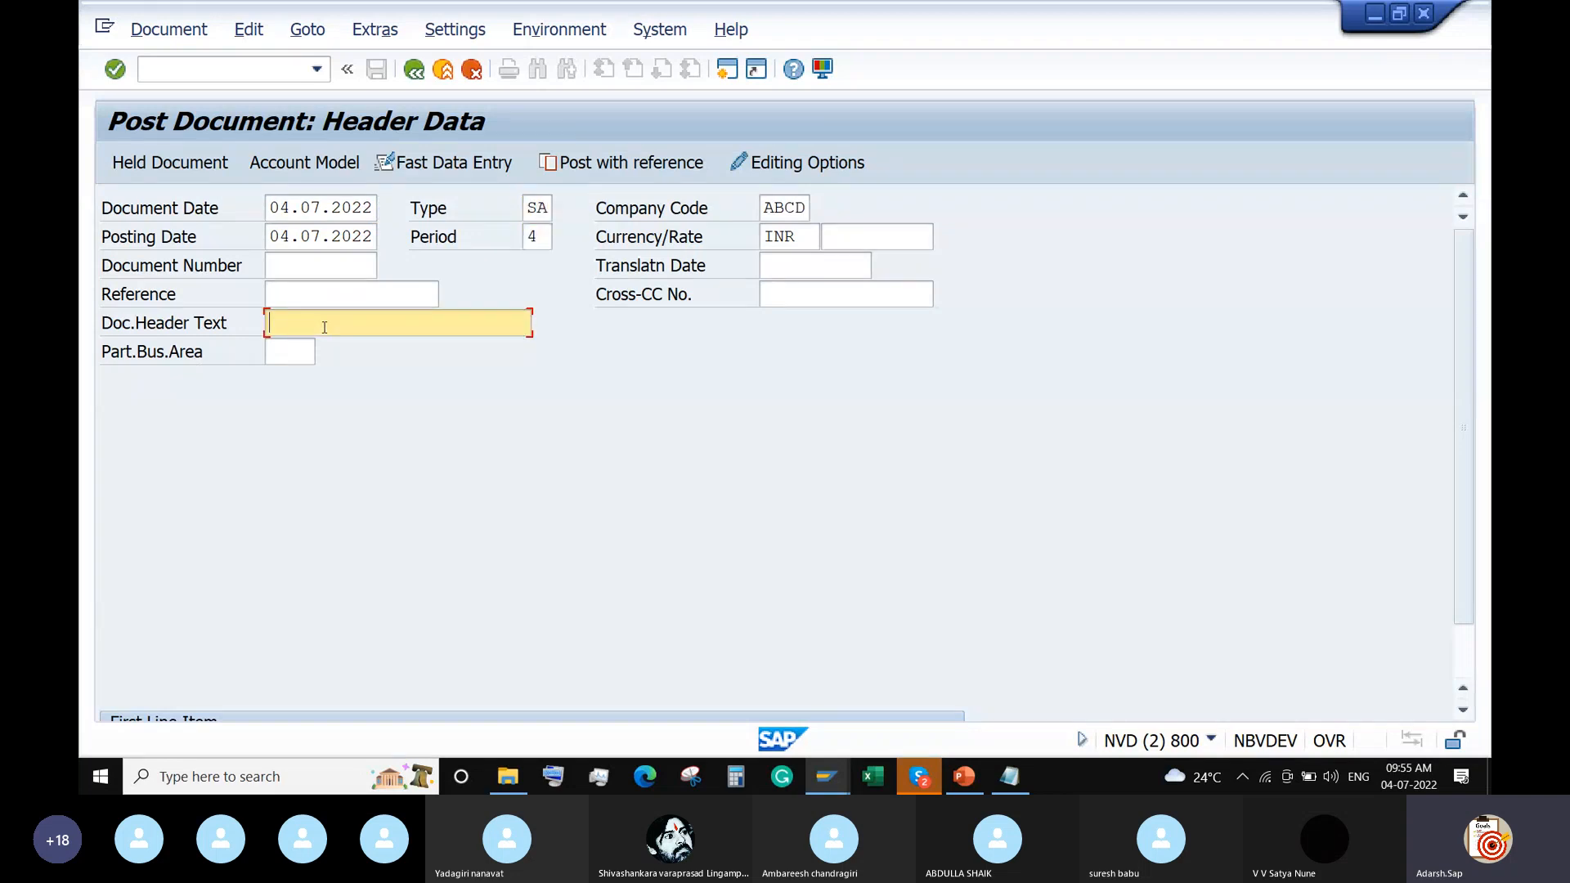
type("Test")
key("Return")
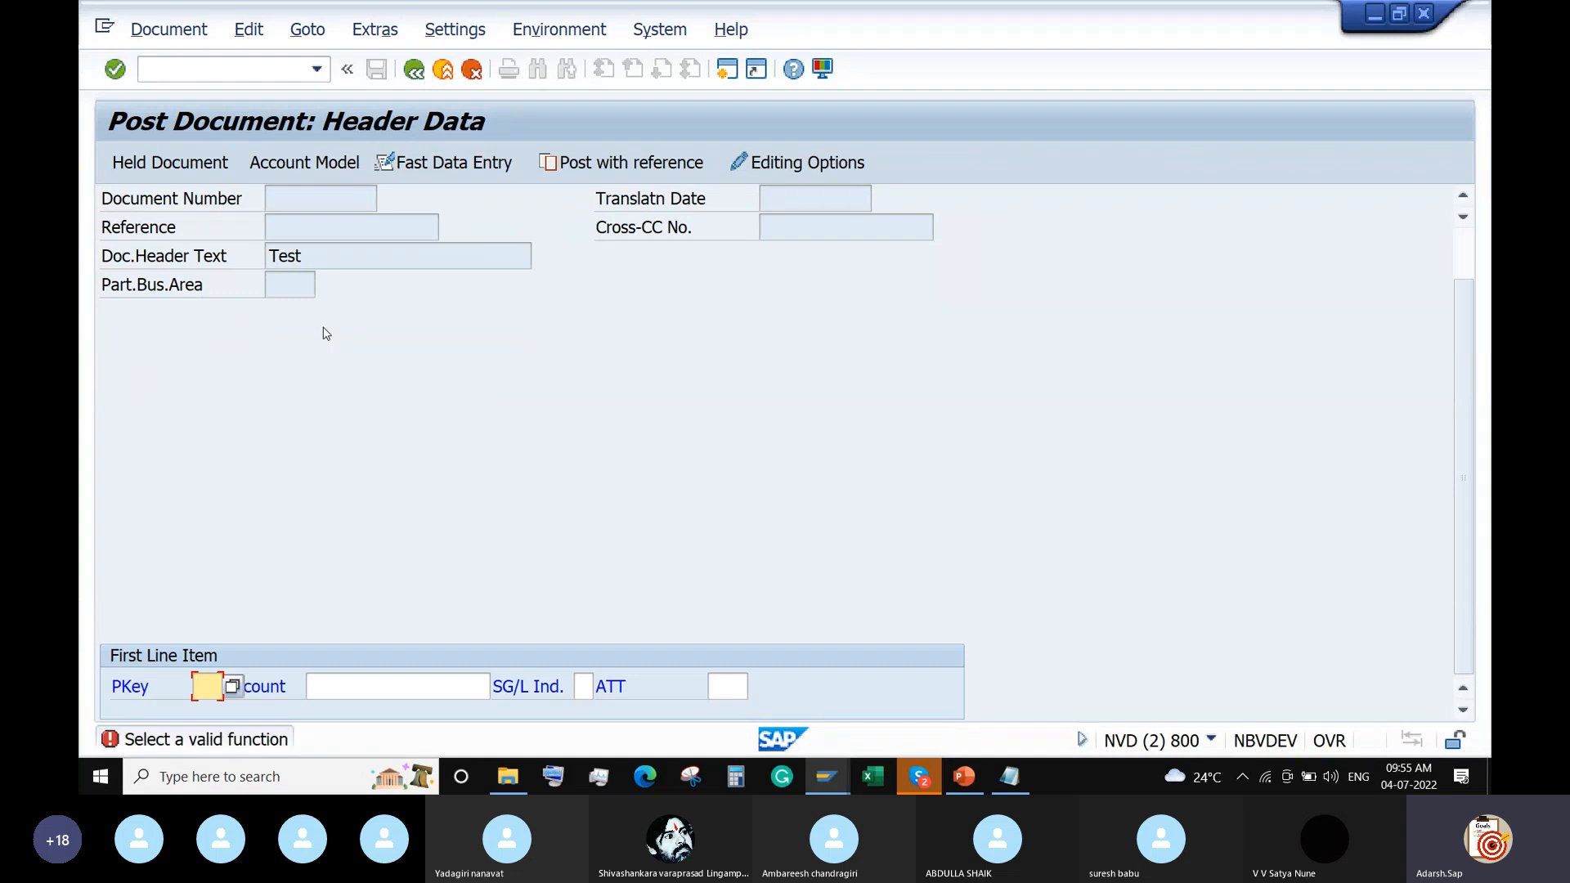
Enter posting key 40 with the Raw Materials G/L account as first line item and submit the header
type("40")
left_click(395, 682)
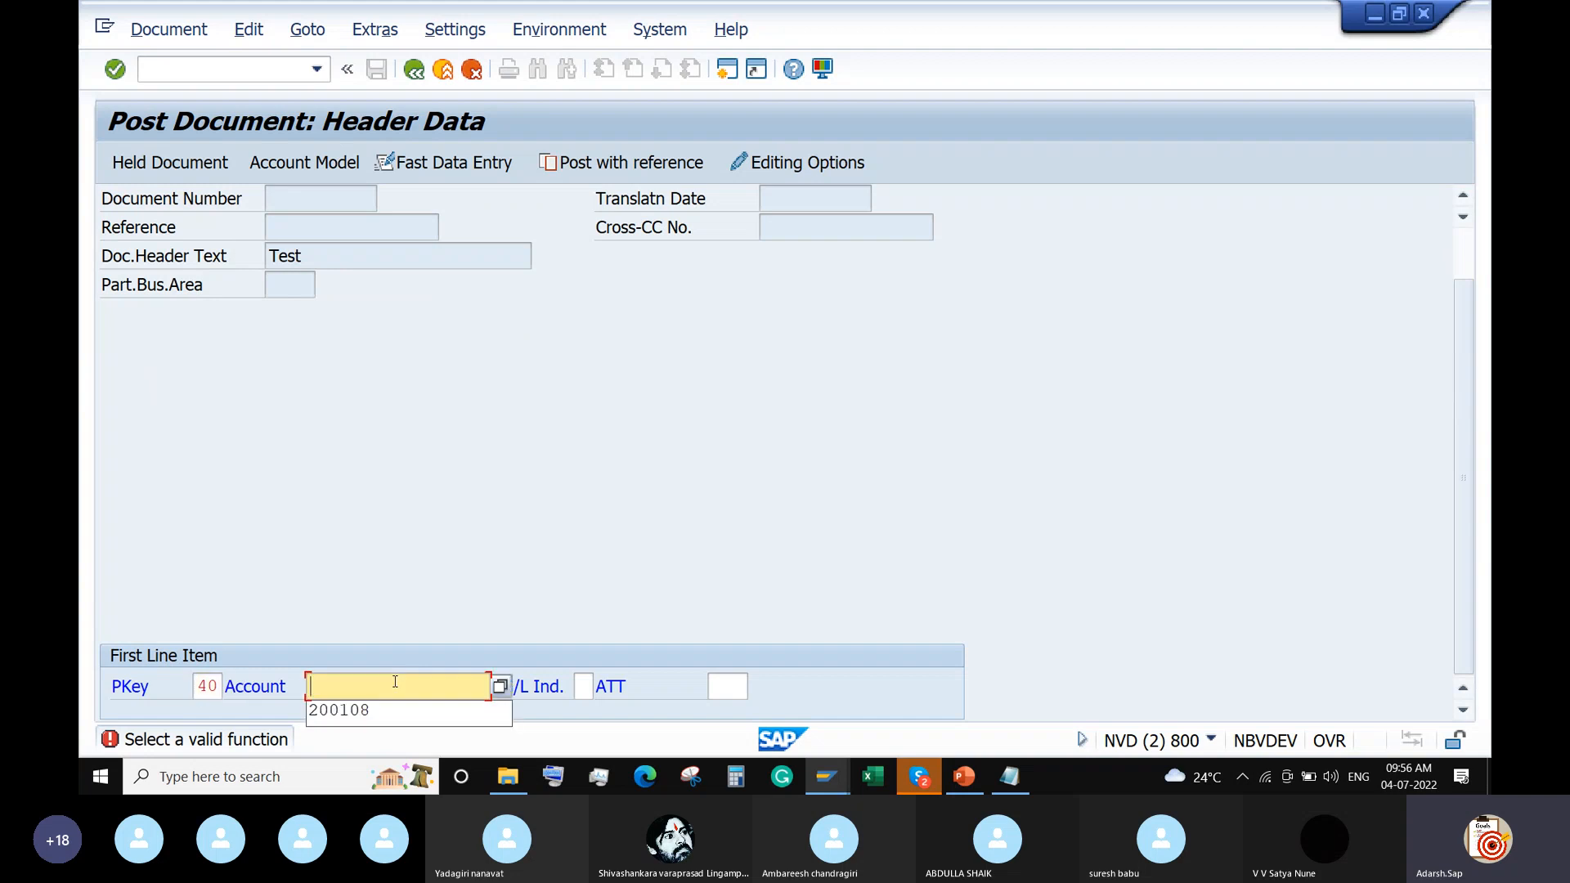
left_click(375, 706)
key("Return")
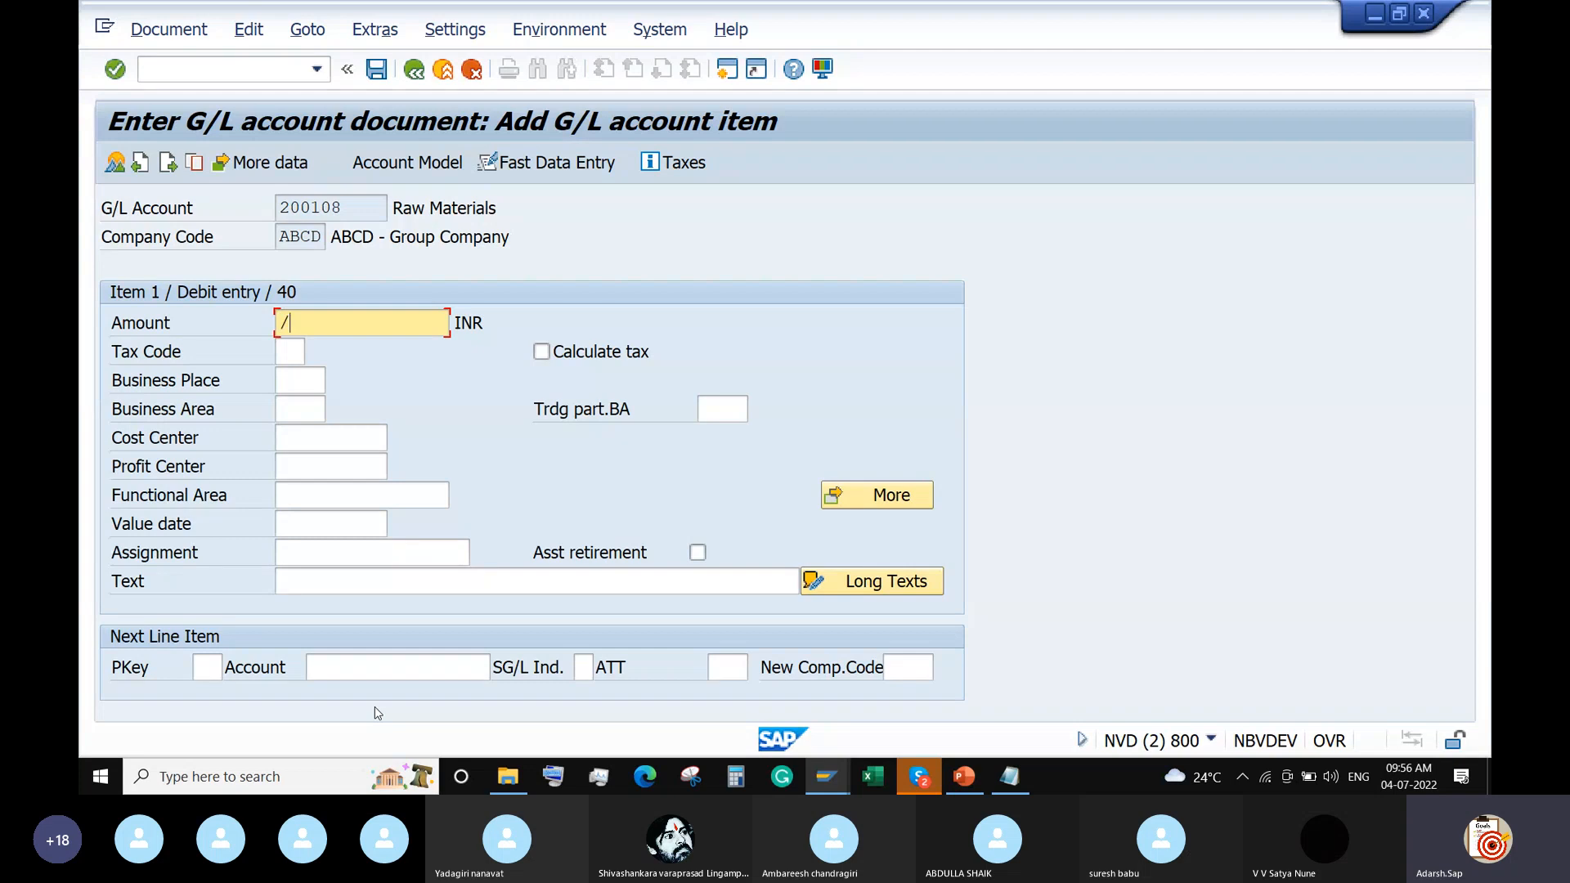
Enter * as the amount and + as the text of the debit line item
type("*")
left_click(449, 584)
type("+")
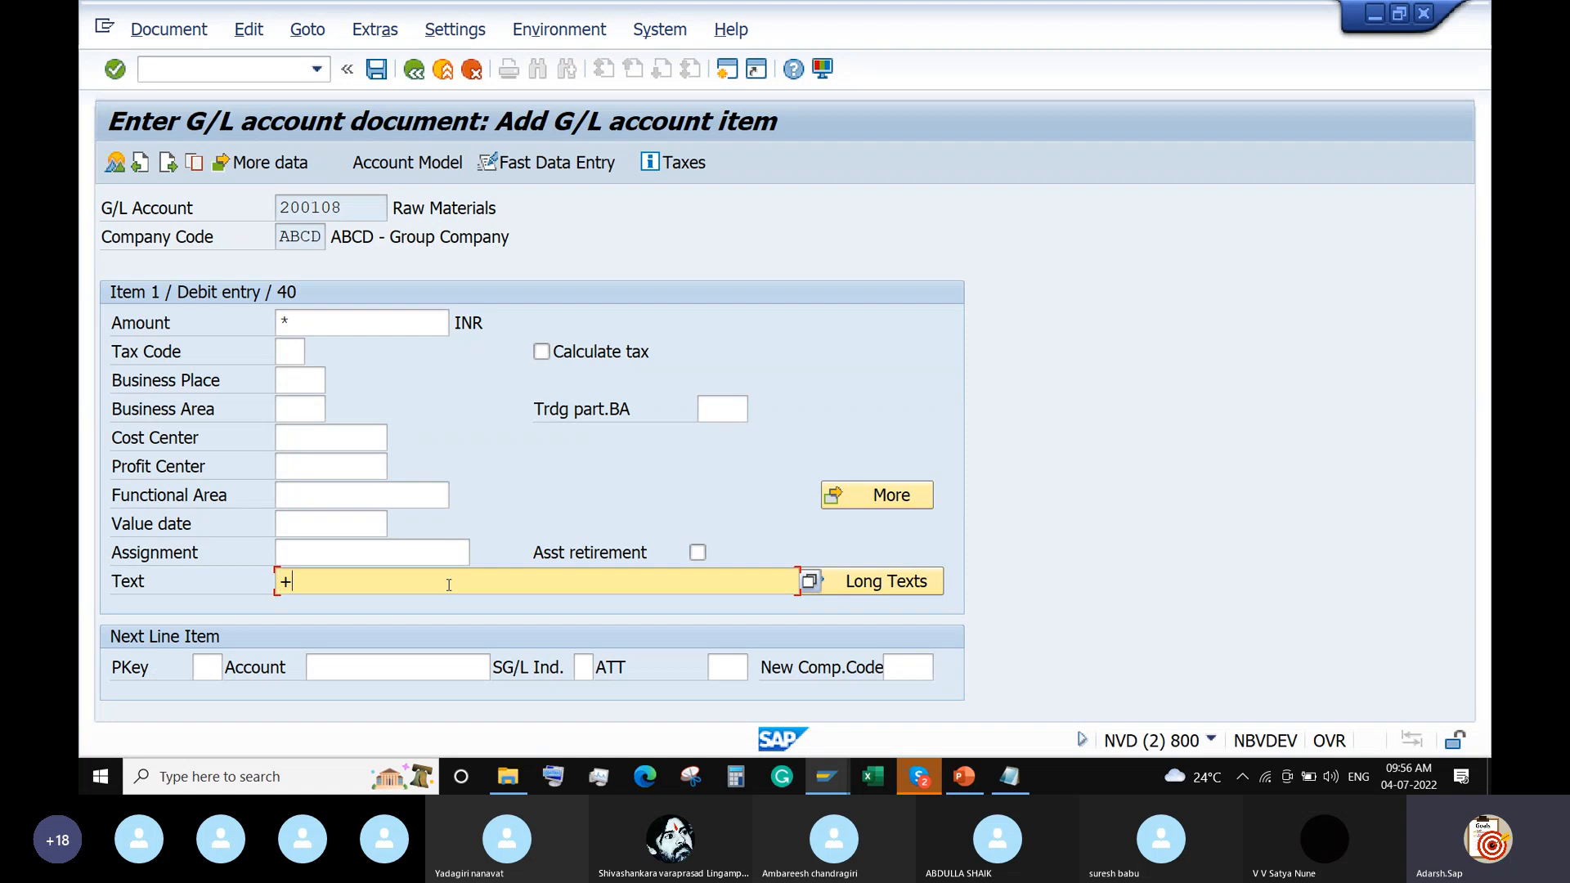
Abandon the current G/L item entry and start a new document posting with transaction FB01
key("Return")
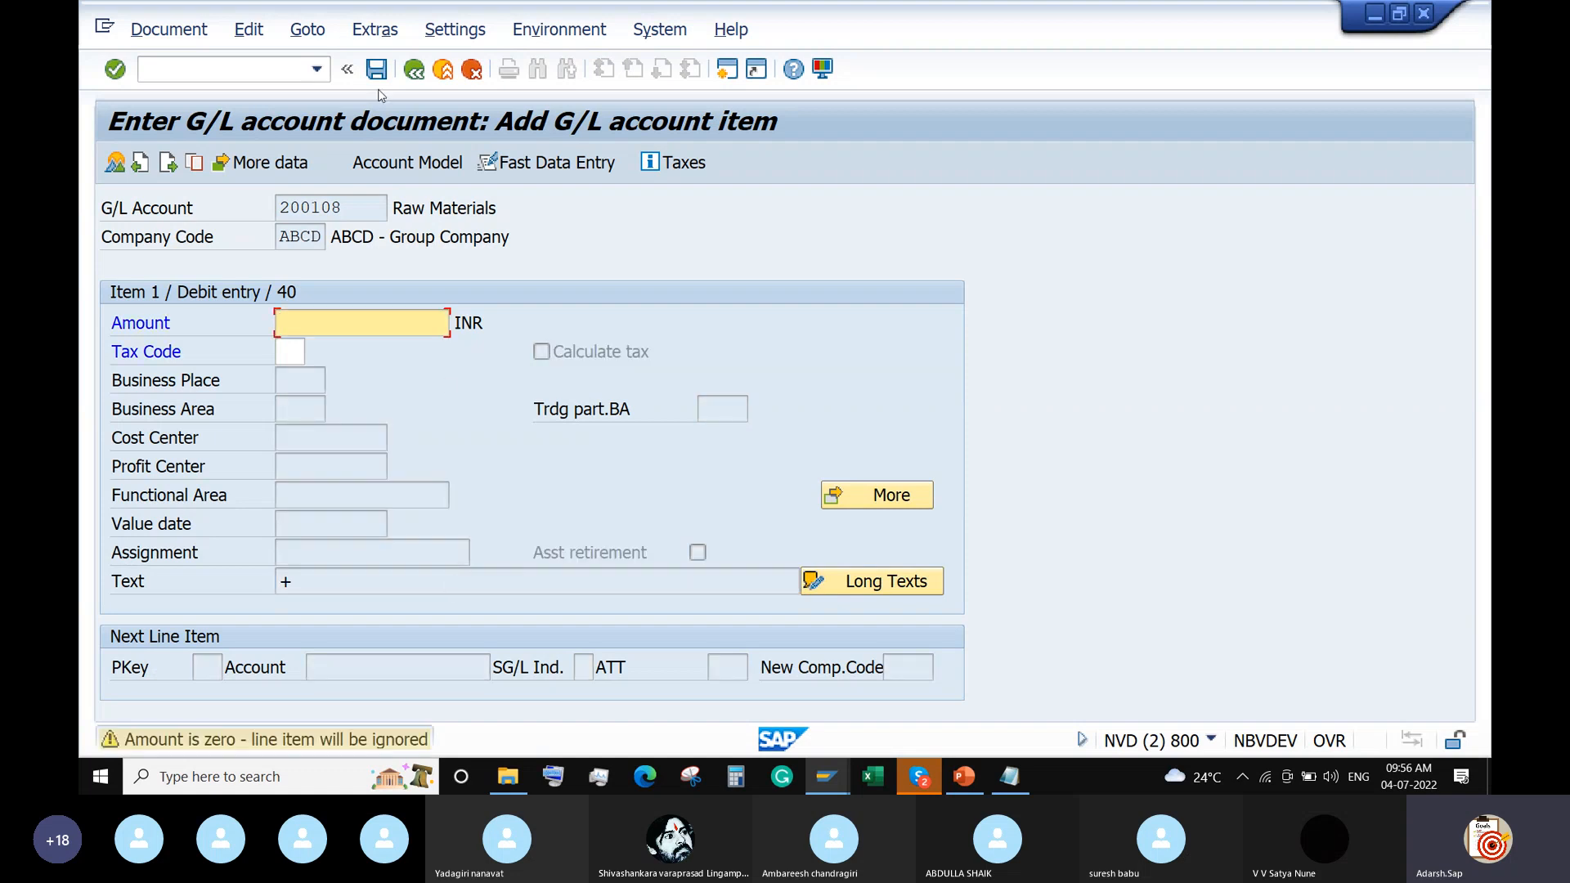
left_click(255, 61)
type("/n")
key("Return")
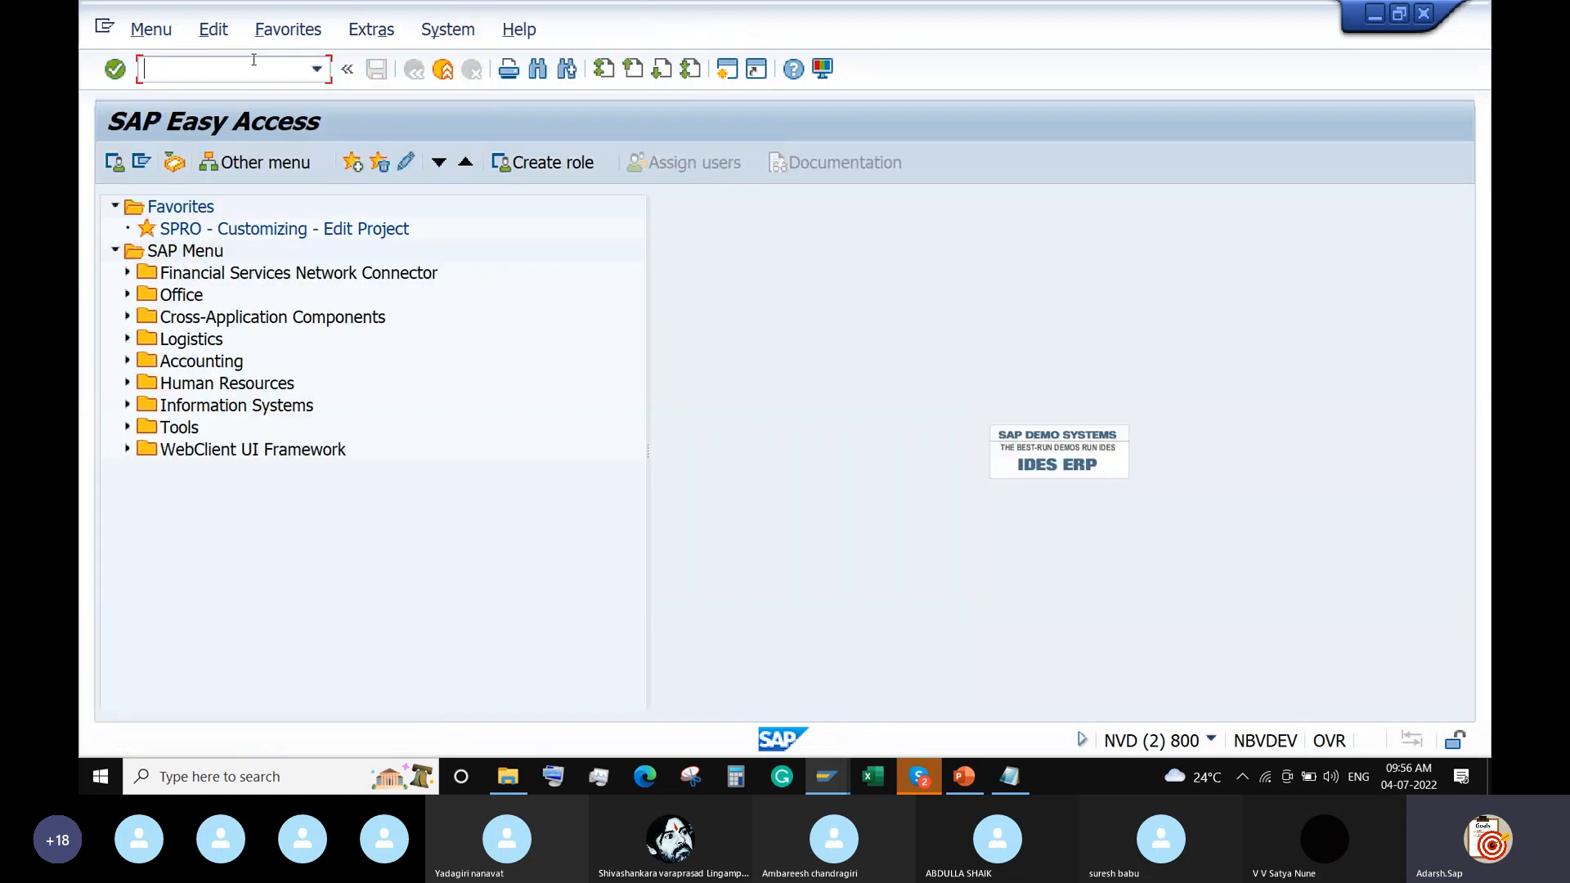
type("FB01")
key("Return")
Fill in the document header with document date 04.07.2022, type SA and header text "Test"
key("space")
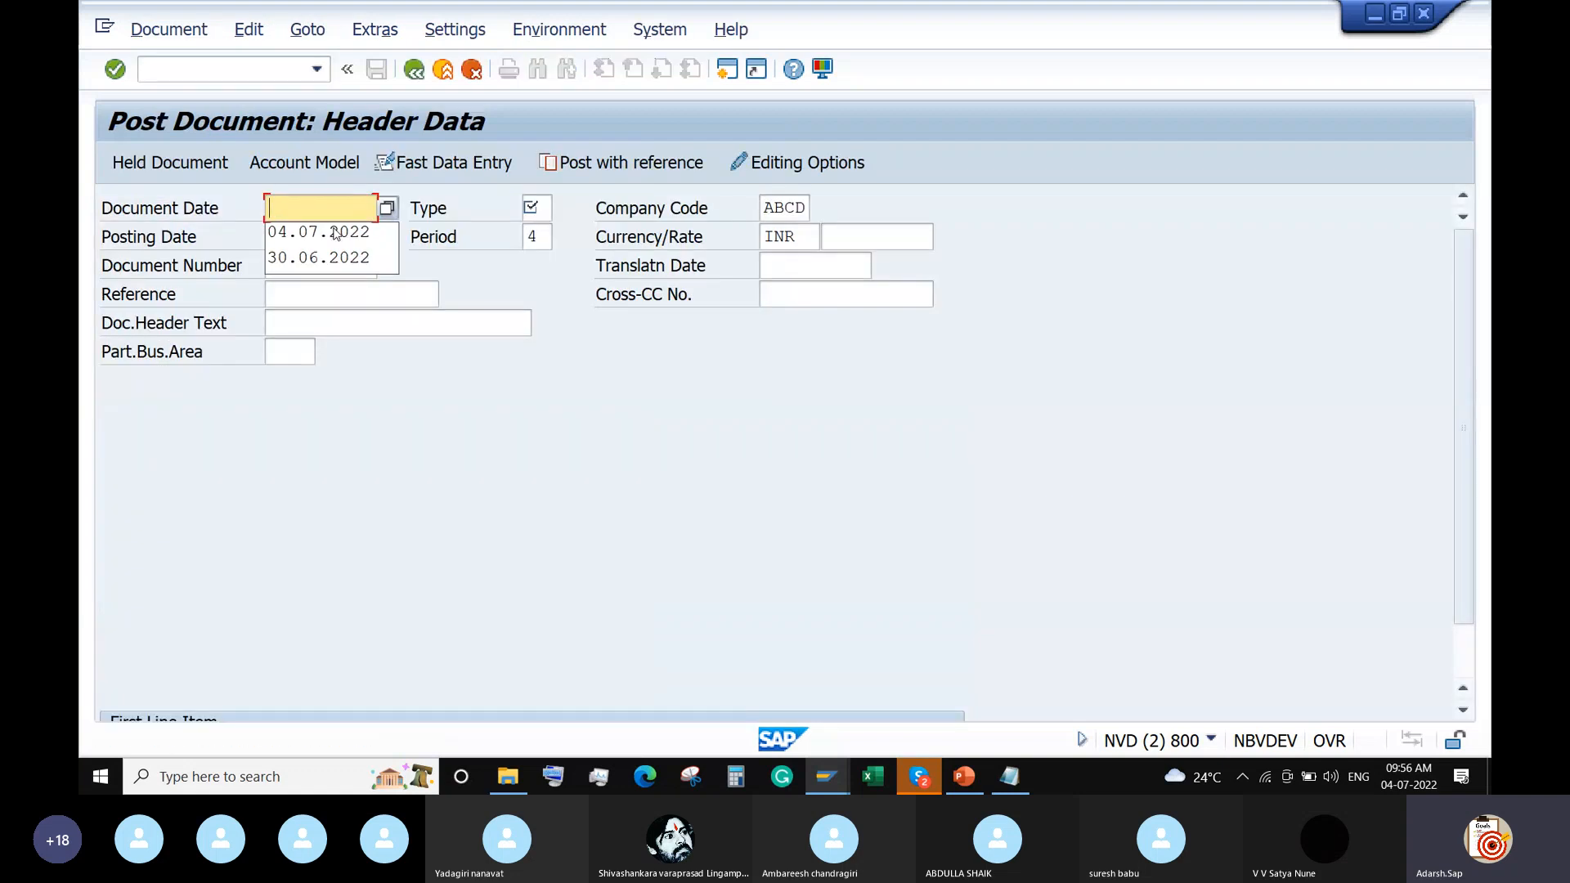
left_click(332, 234)
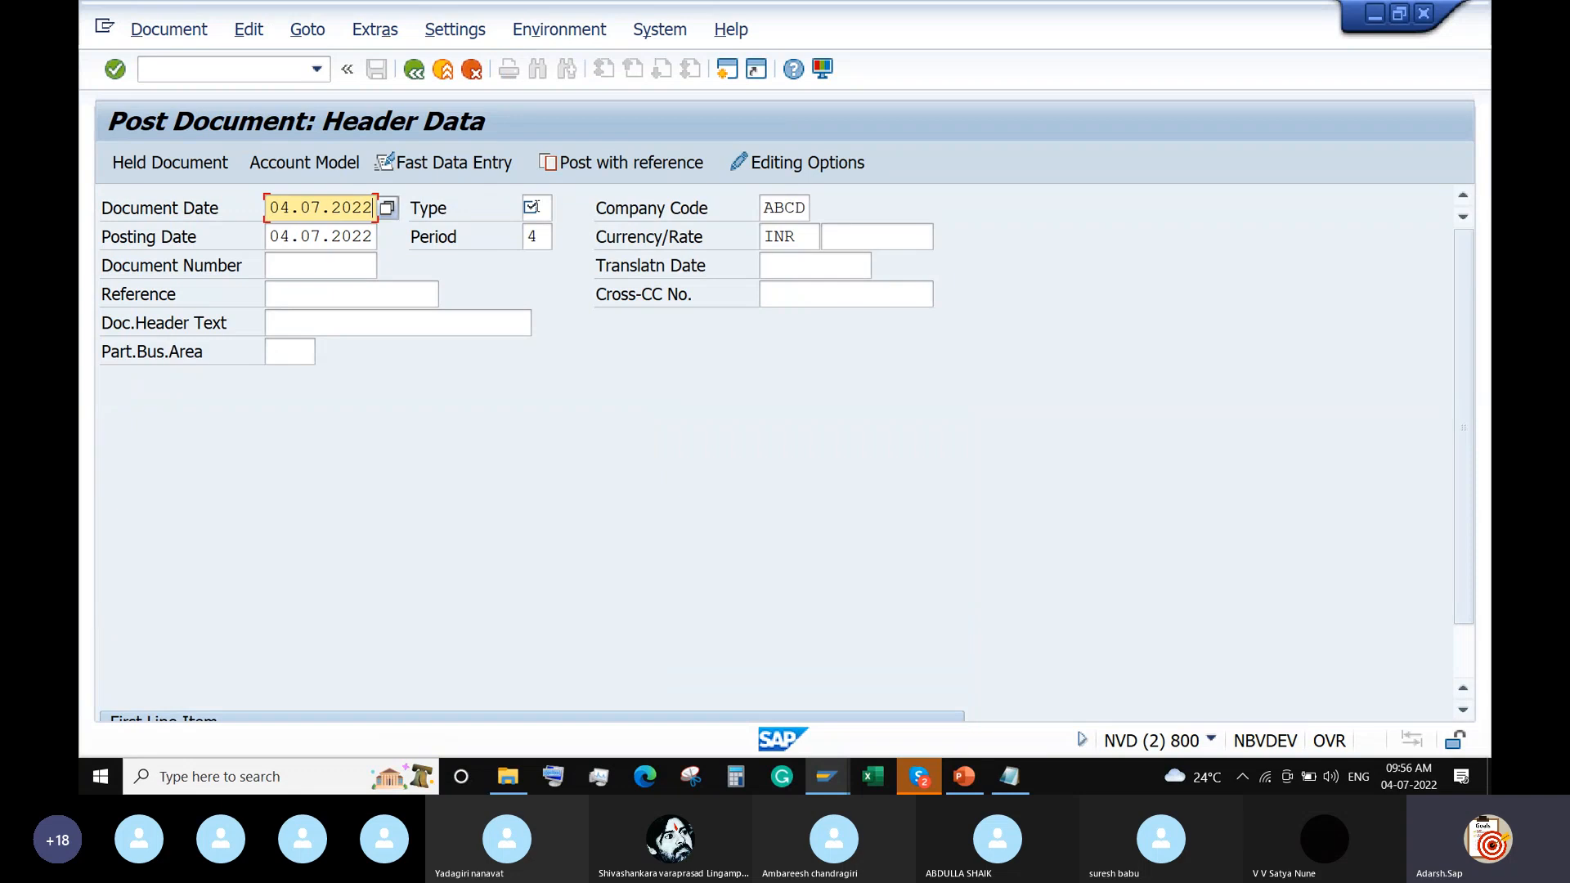
left_click(546, 203)
type("SA")
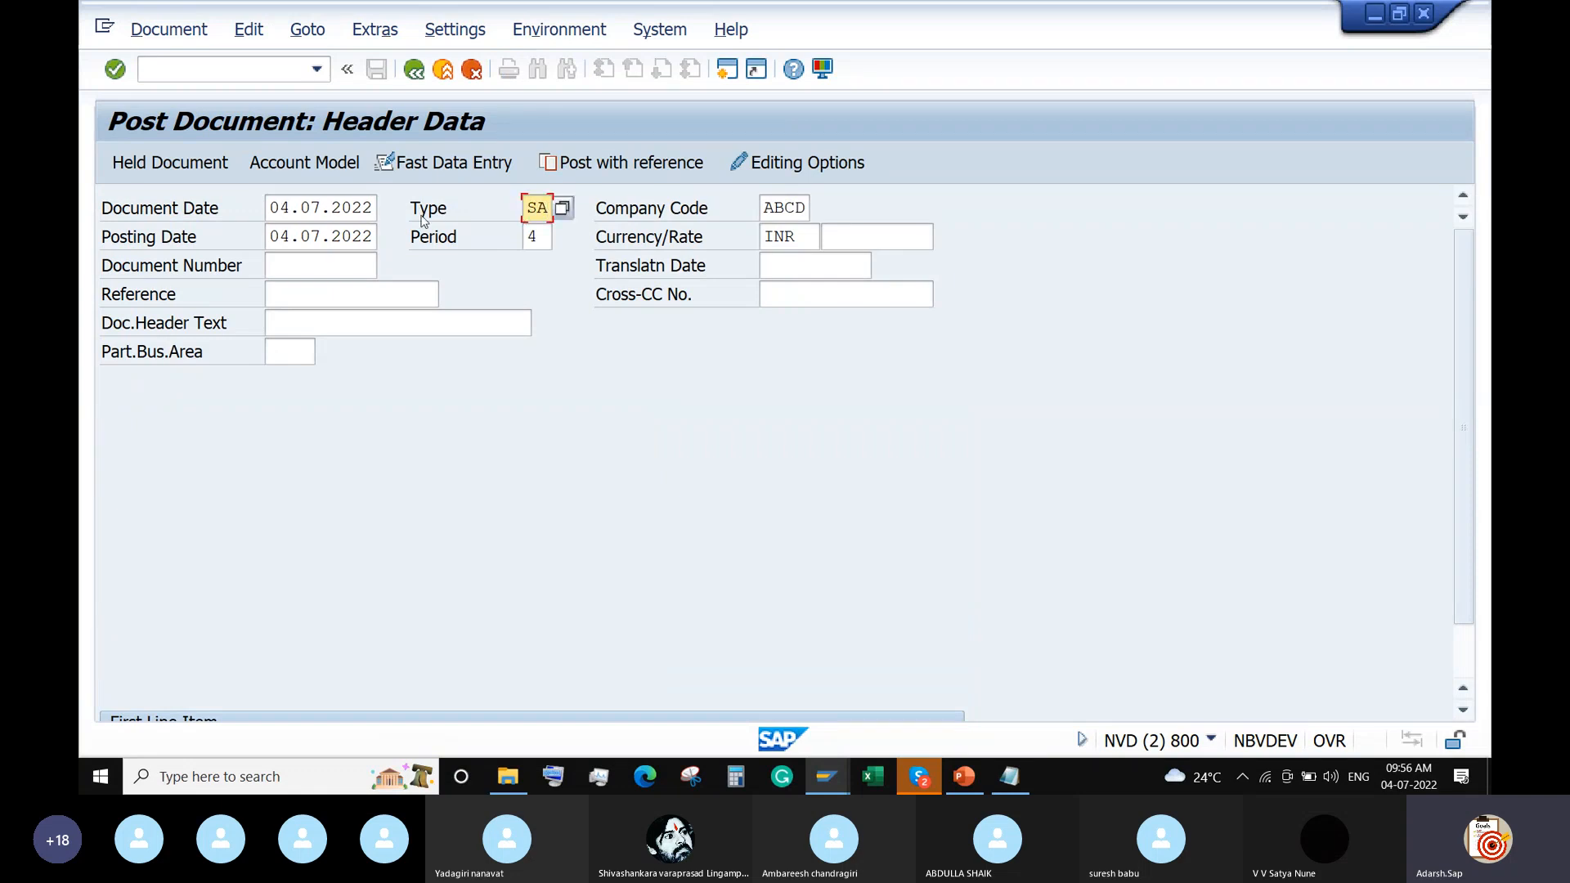
left_click(316, 322)
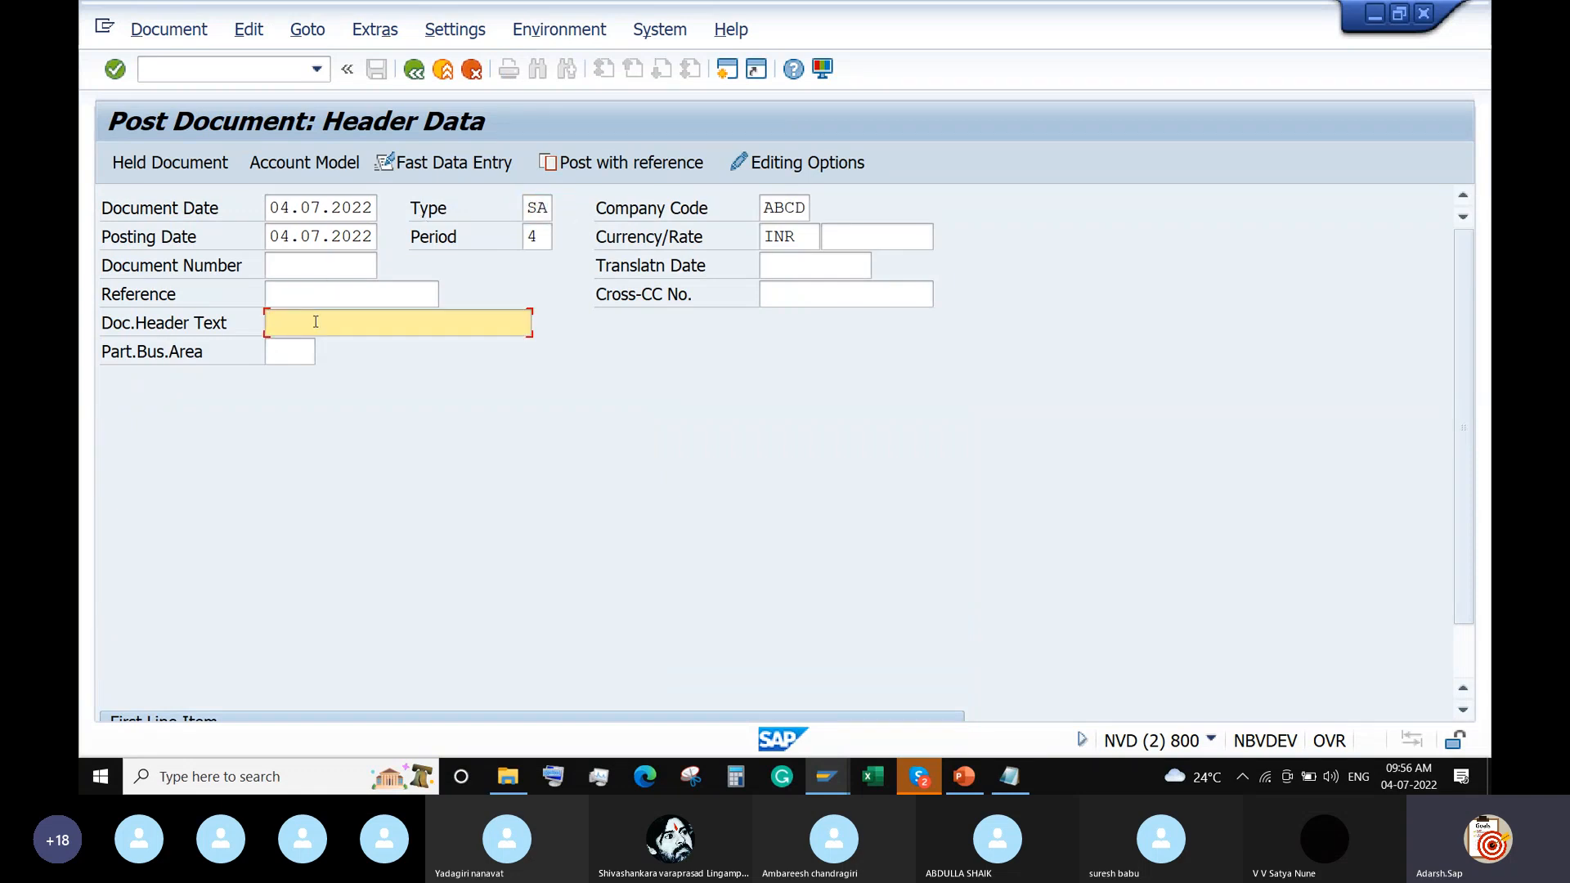
type("Test")
Enter the first line item with posting key 40 and company code ABCD's Raw Materials G/L account, and continue to its details
scroll(271, 503, "down", 1)
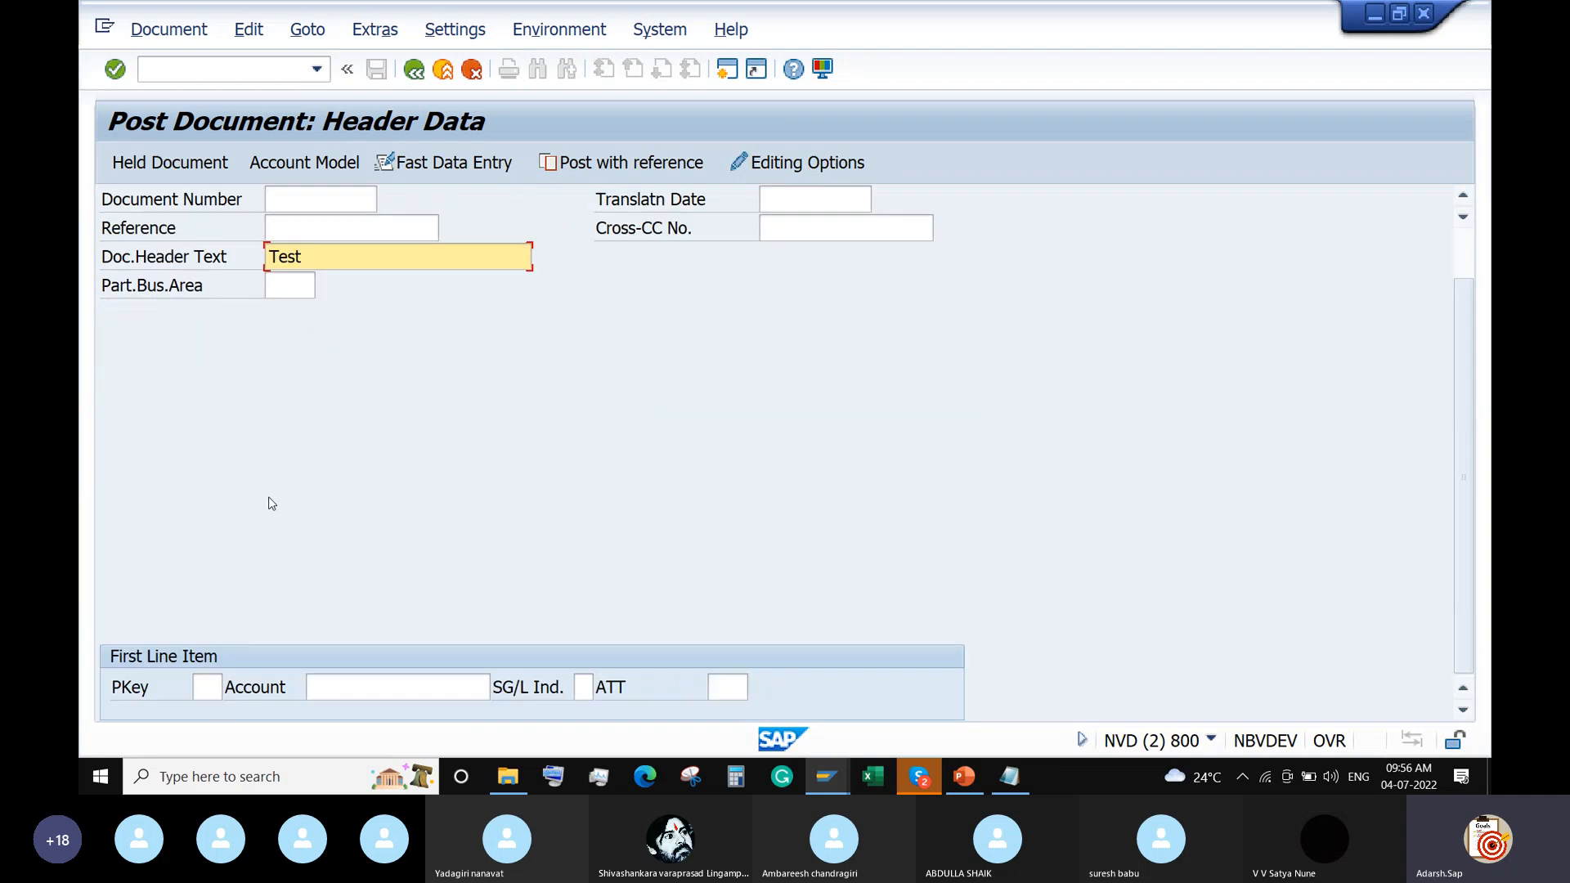
left_click(197, 694)
type("40")
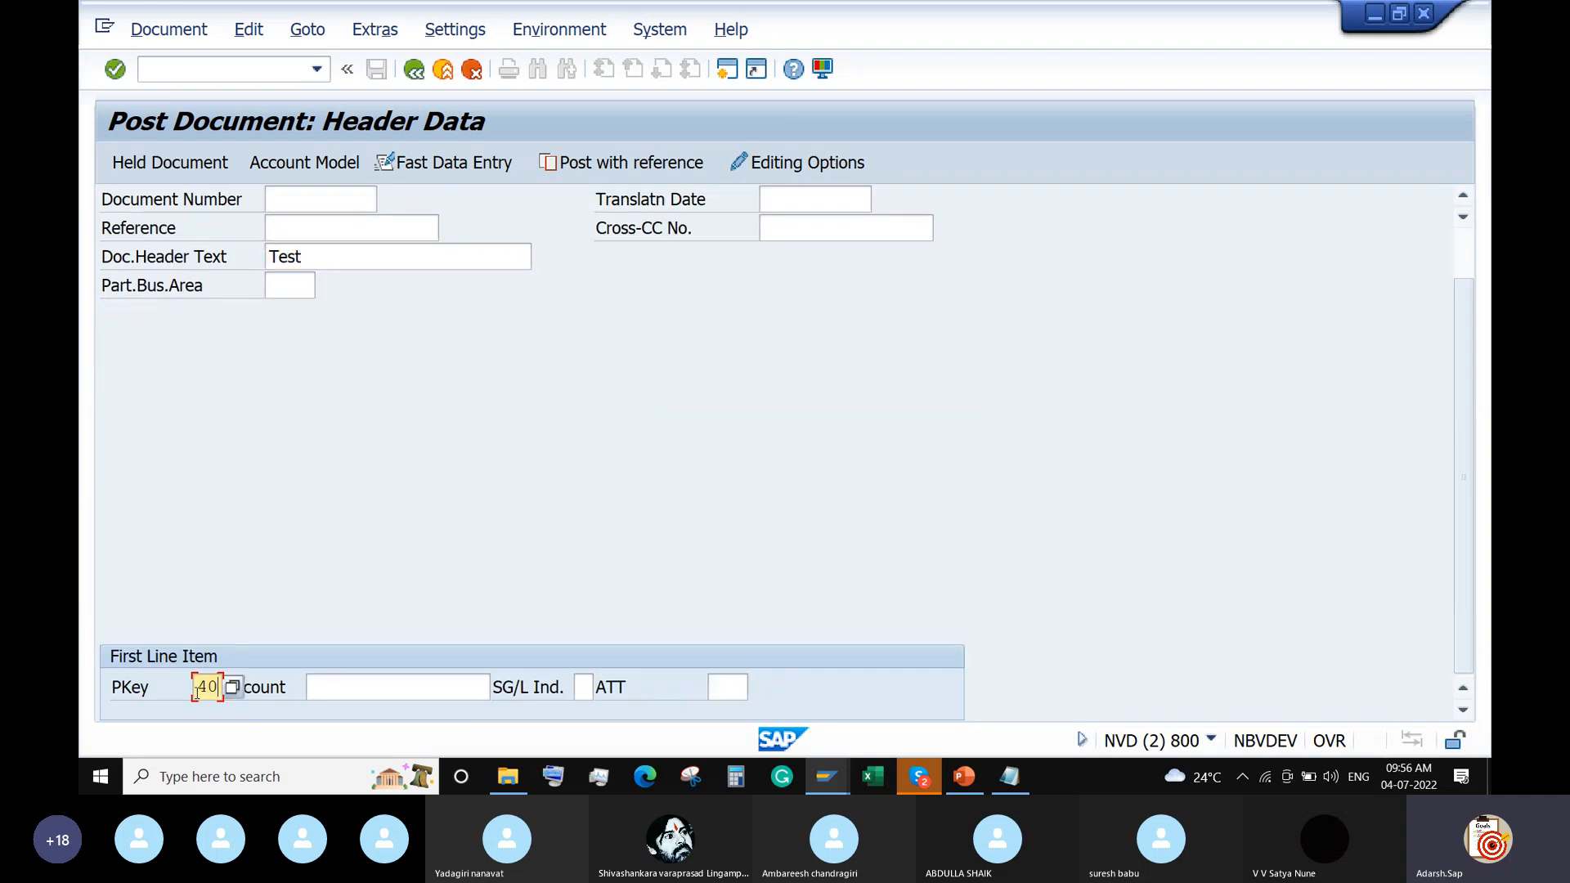
left_click(395, 693)
left_click(500, 689)
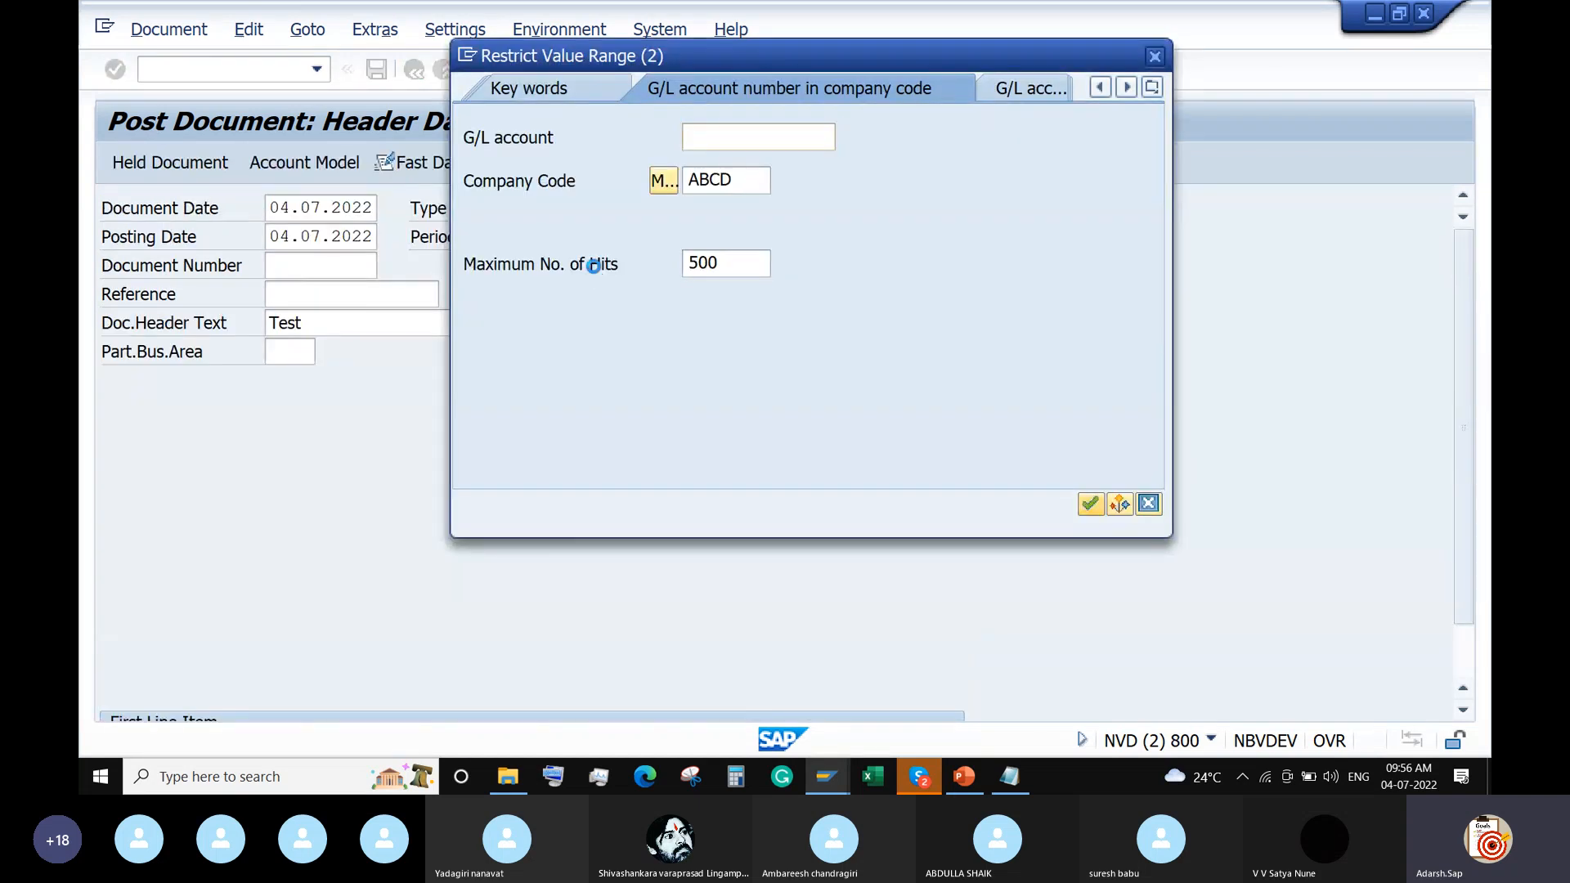
key("Return")
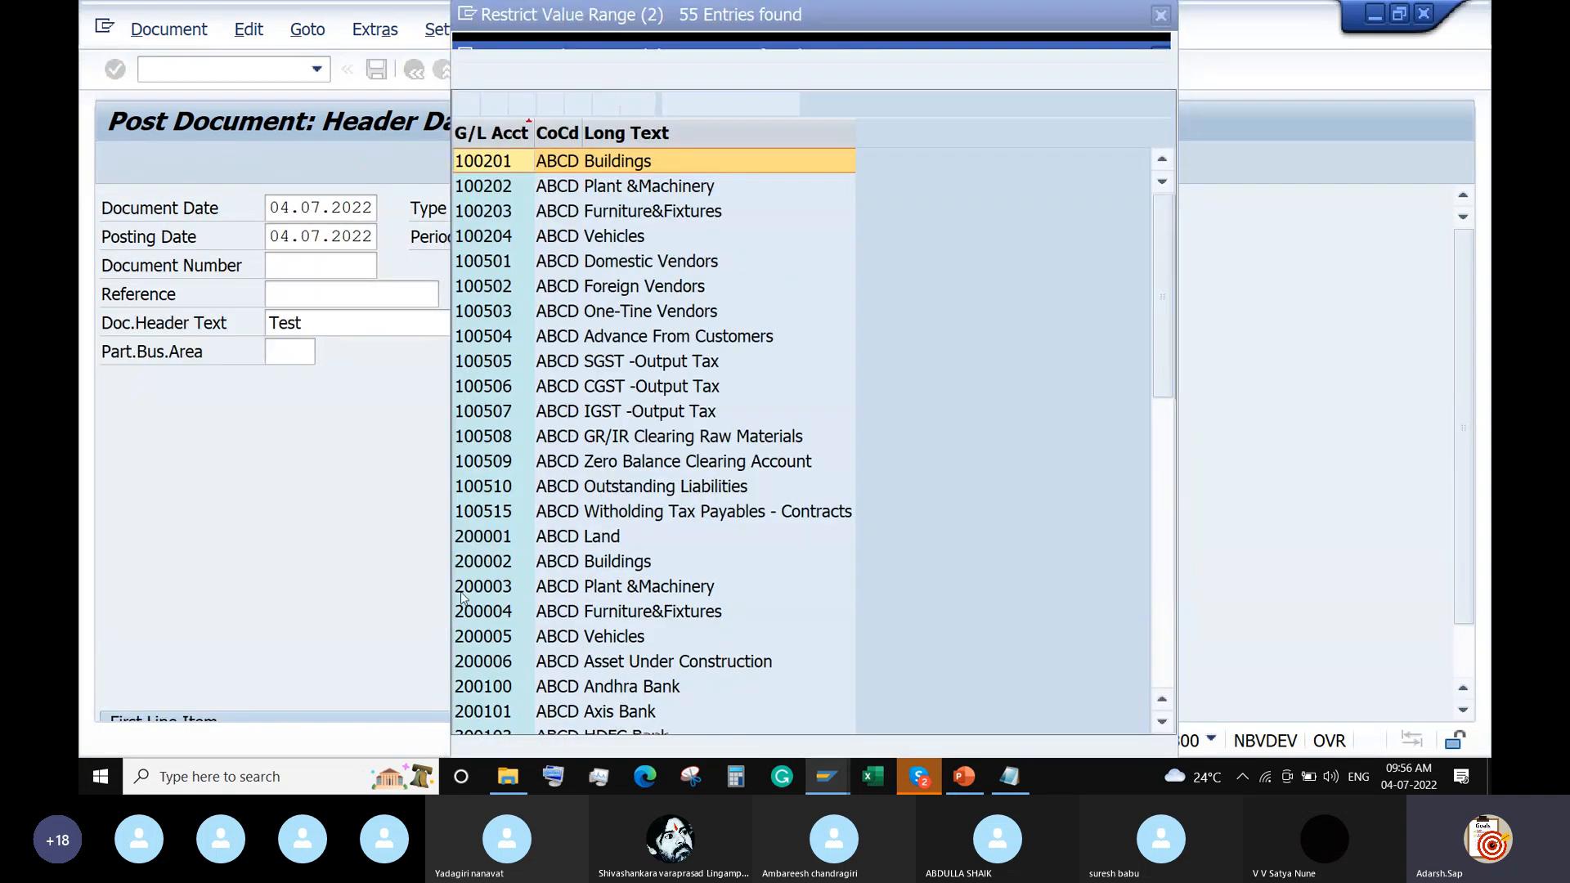
scroll(500, 622, "down", 4)
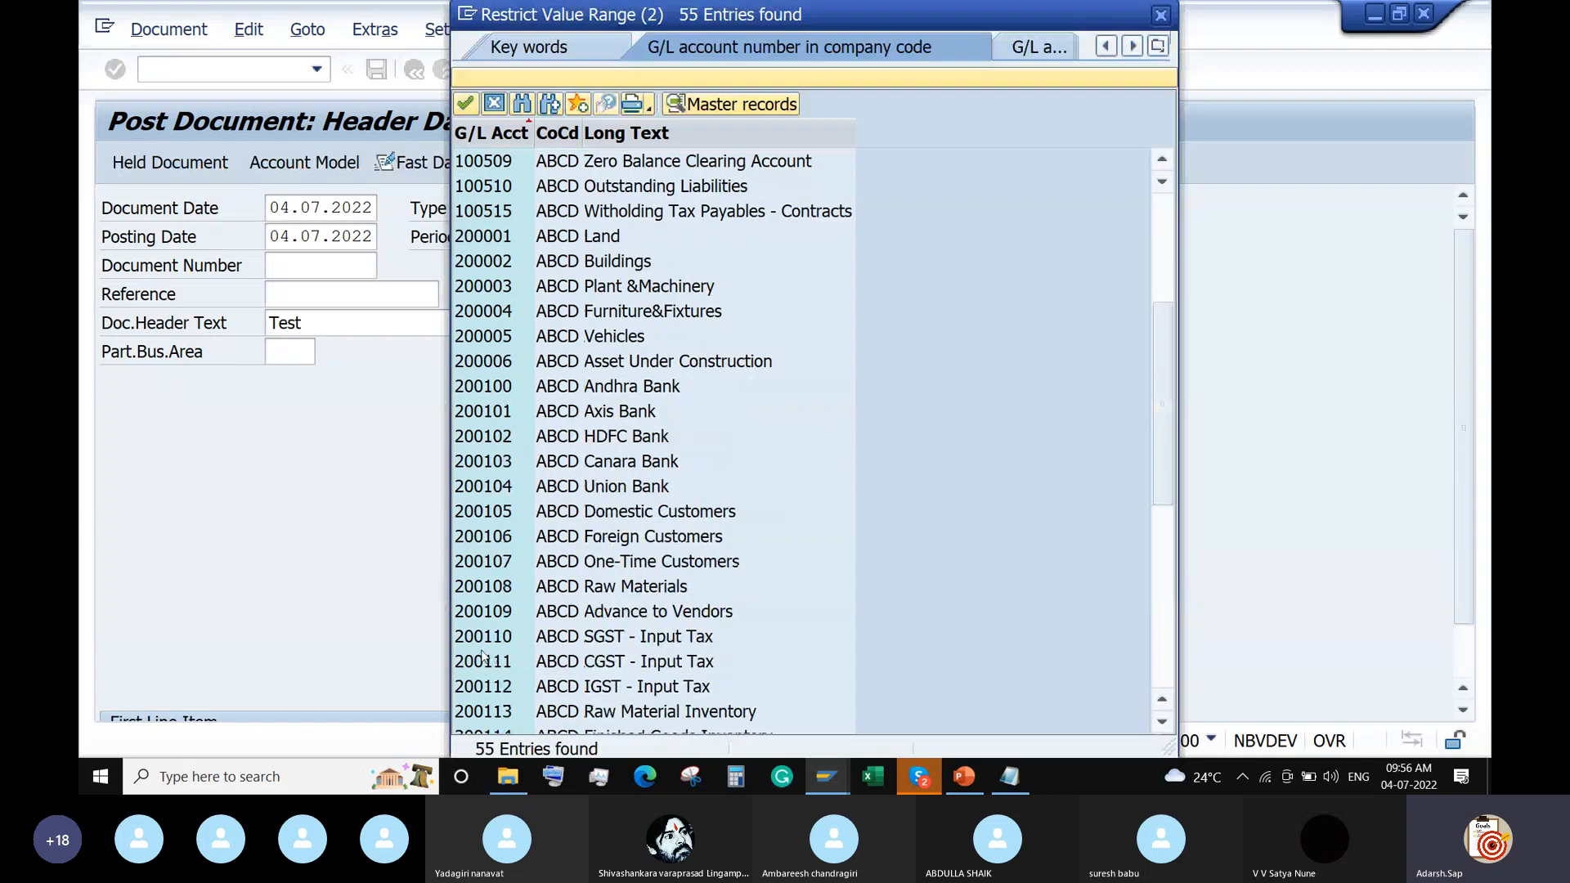
double_click(481, 587)
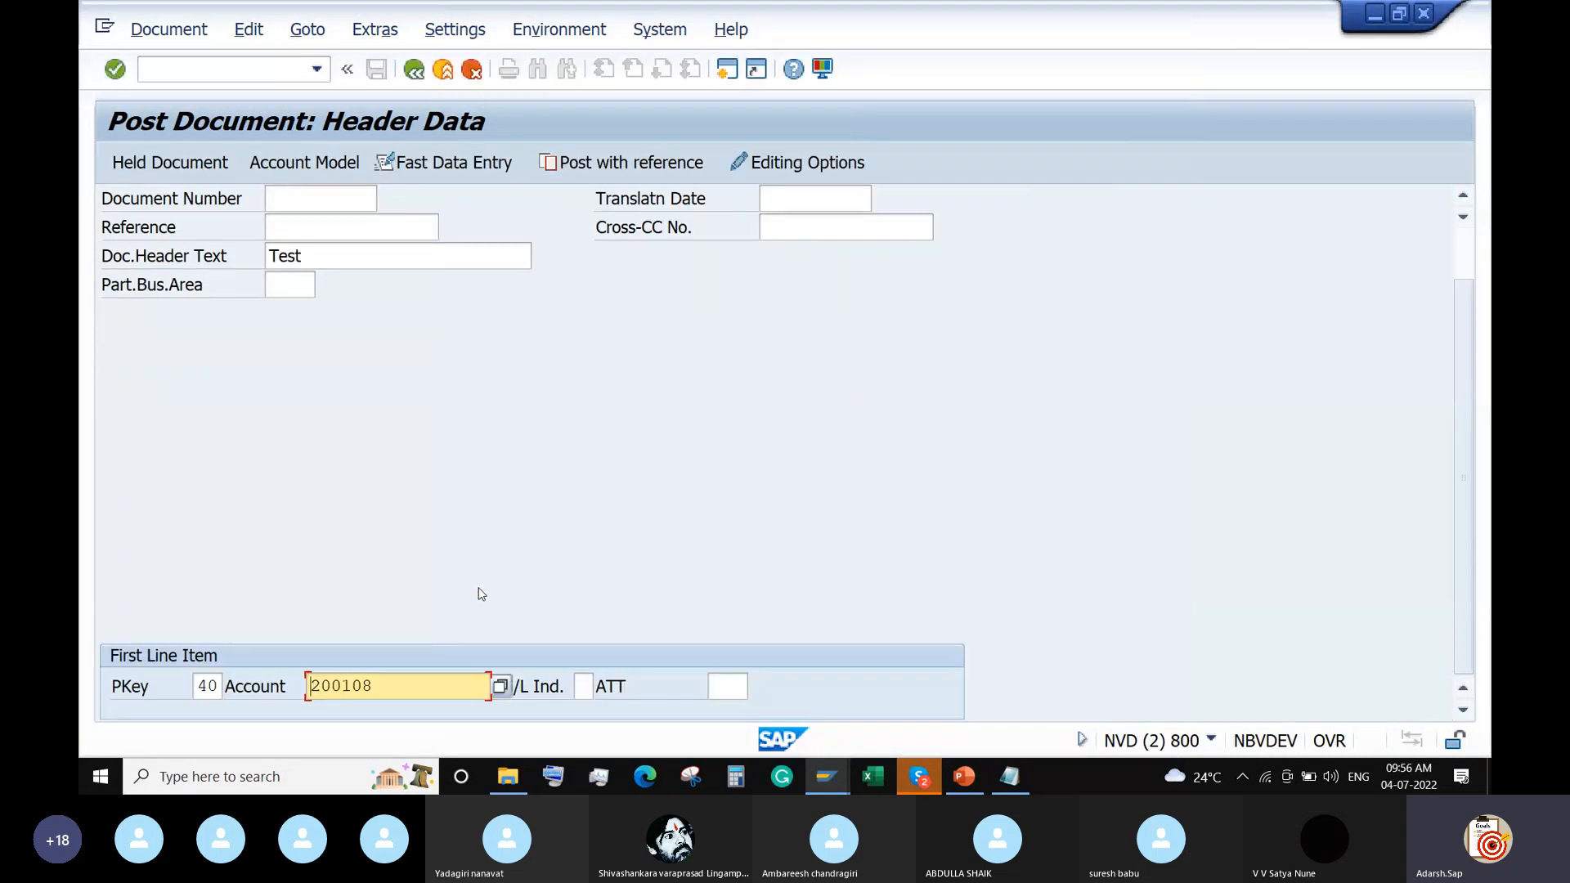
key("Return")
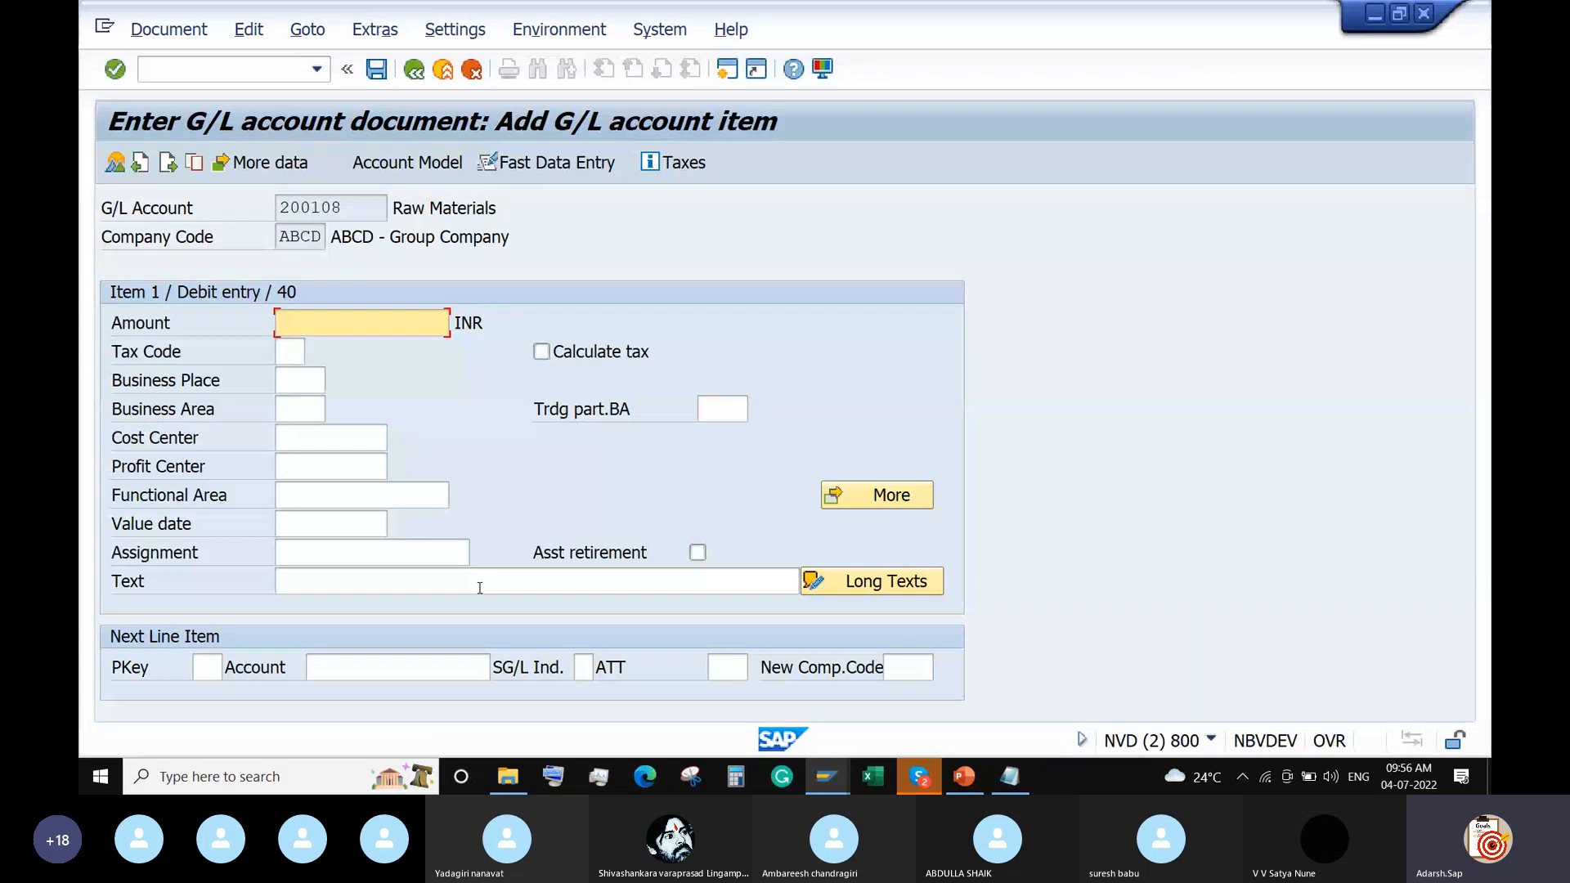
Set the Raw Materials debit item's amount to 1000 INR and its text to "test"
type("1000")
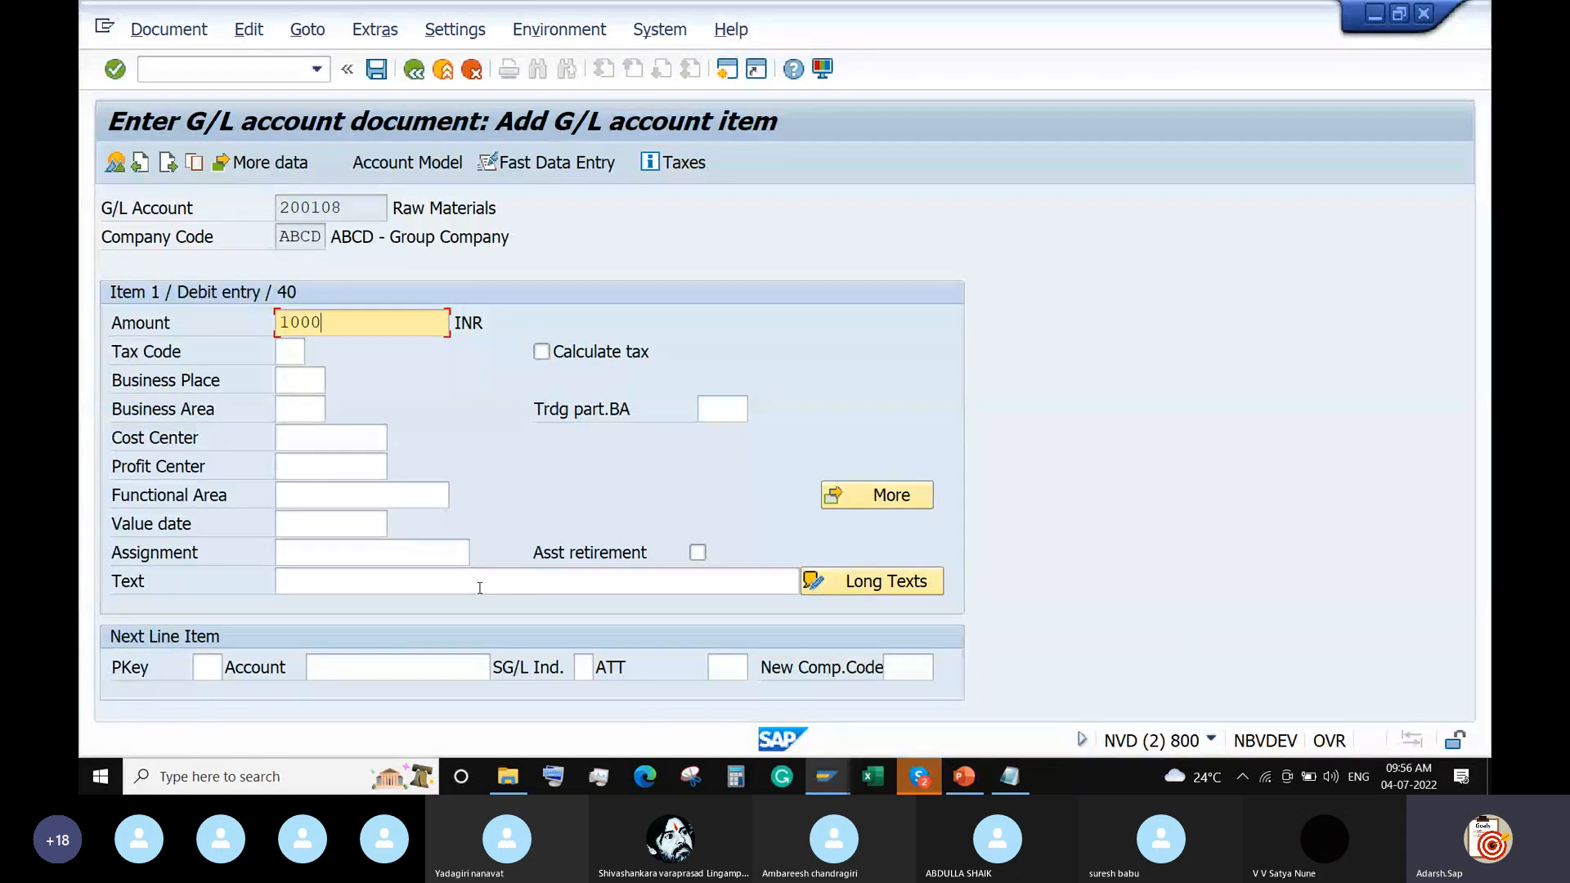
left_click(359, 574)
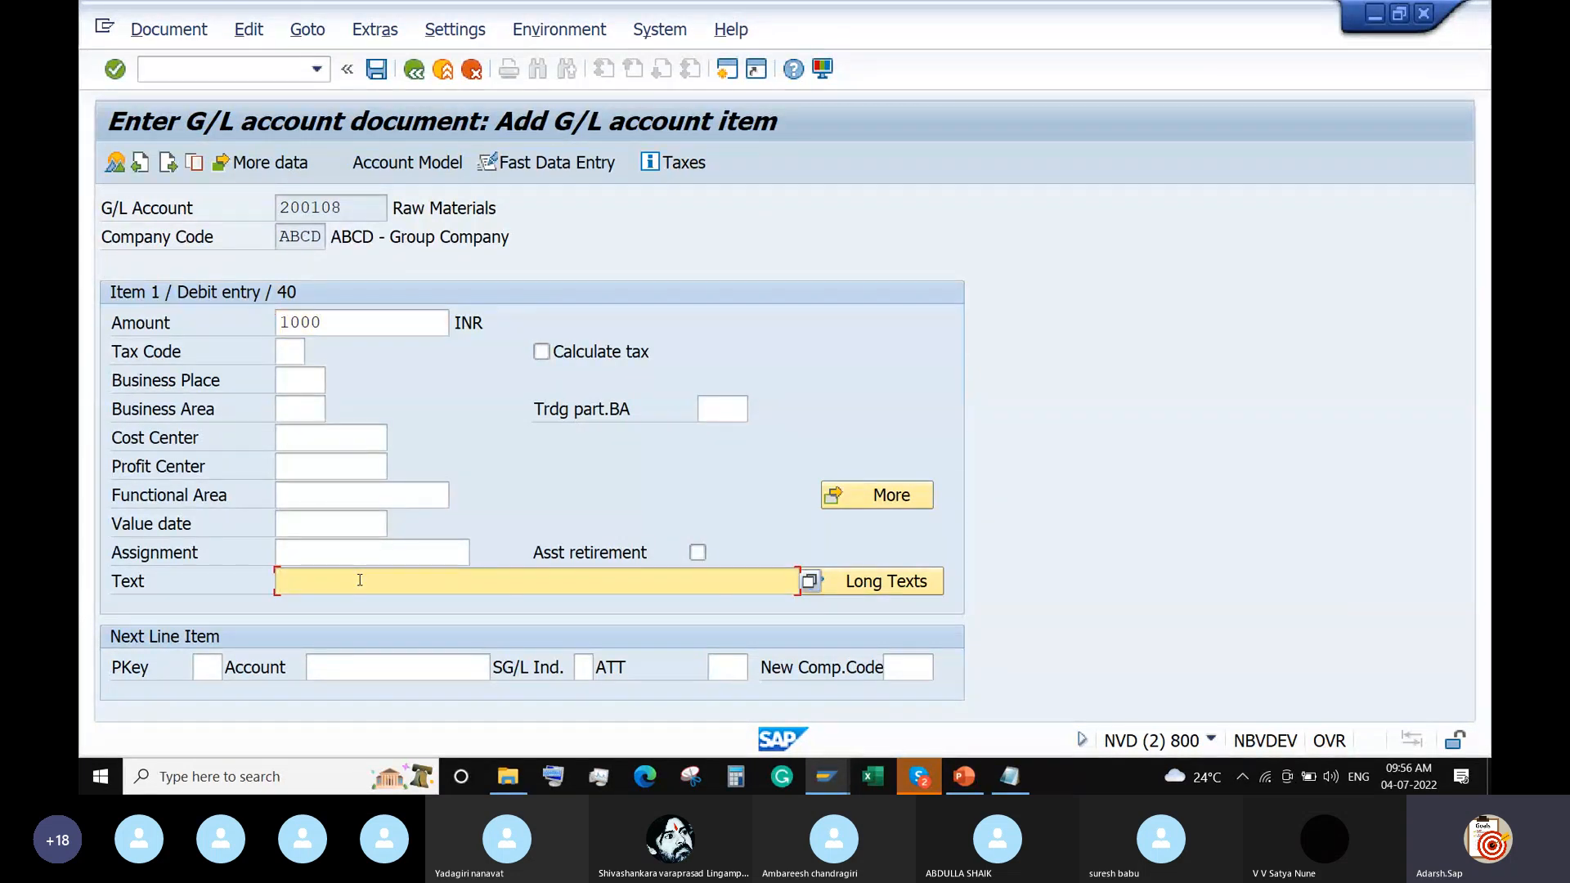
type("test")
Add a next line item with posting key 50 and the HDFC Bank G/L account, accepting the debit item without a tax code
left_click(210, 667)
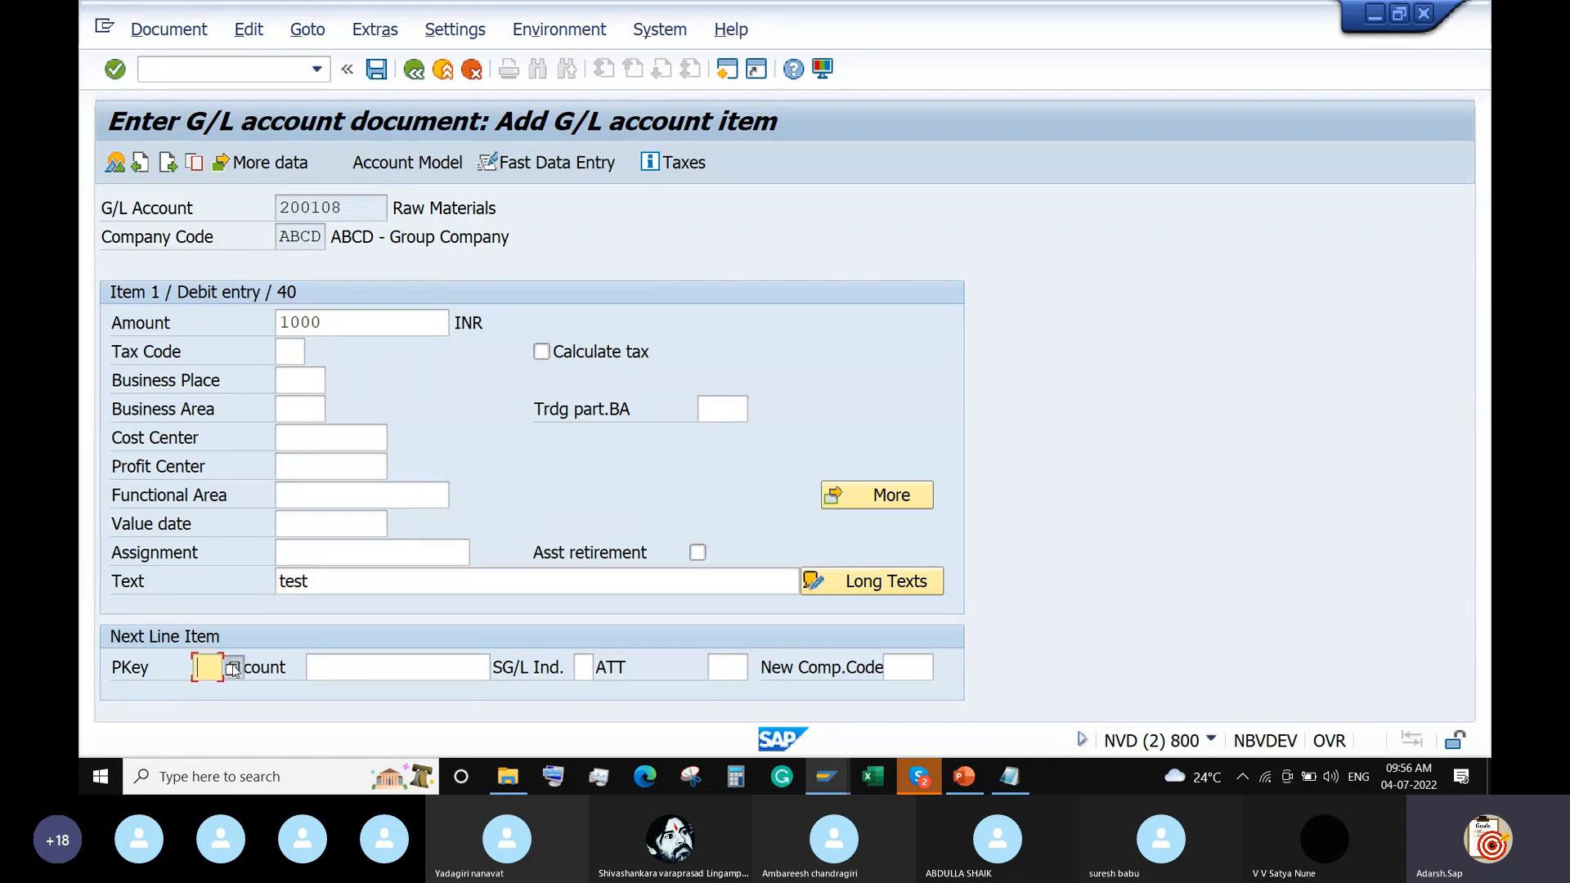
left_click(233, 669)
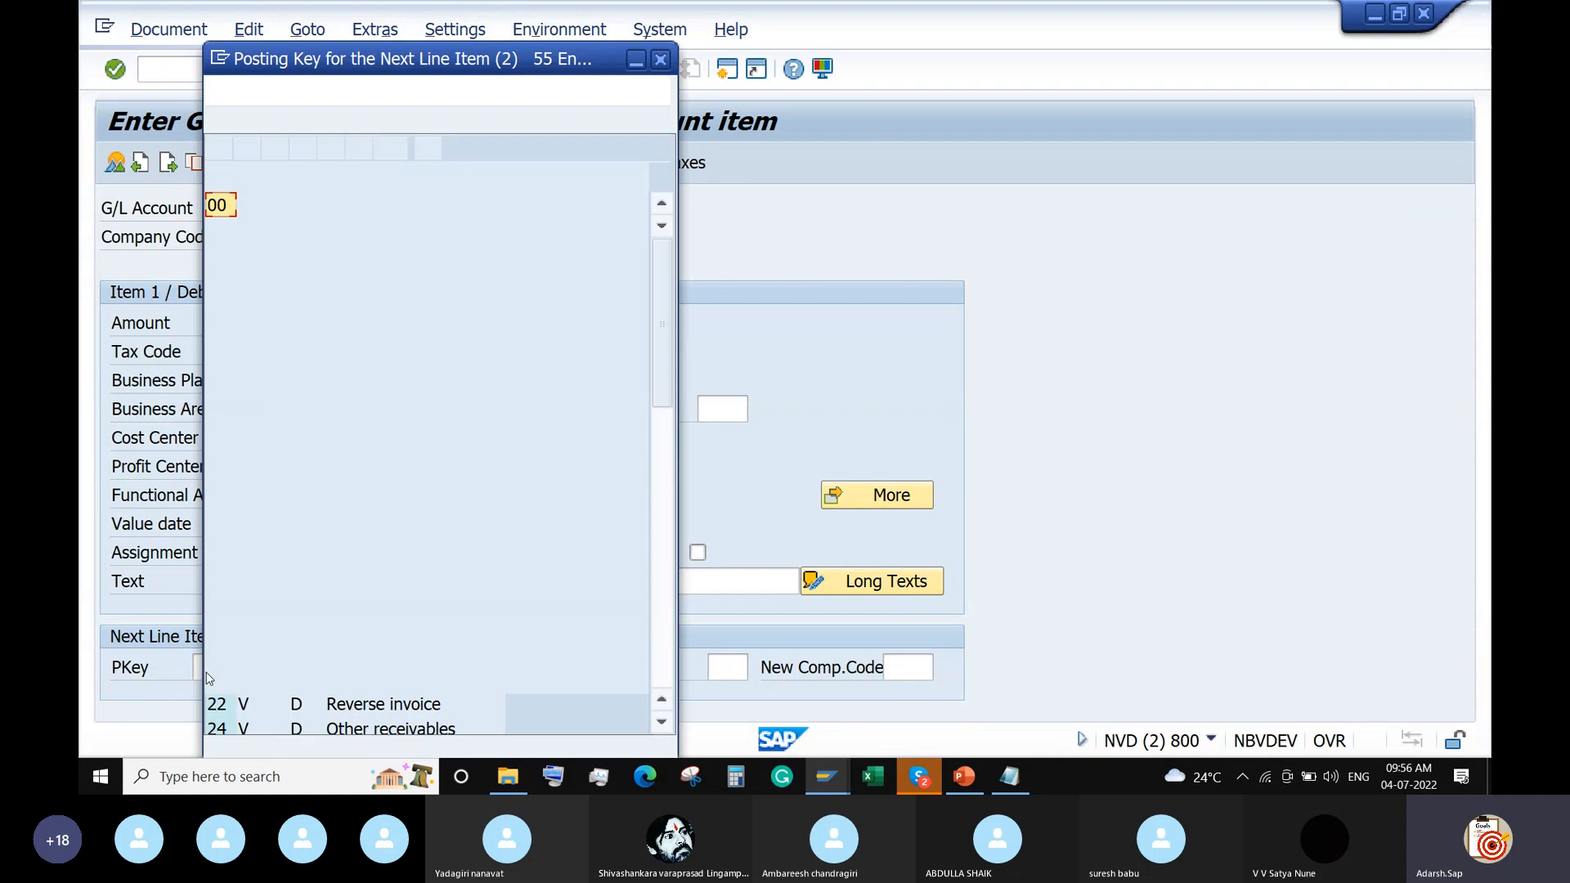
key("Escape")
type("50")
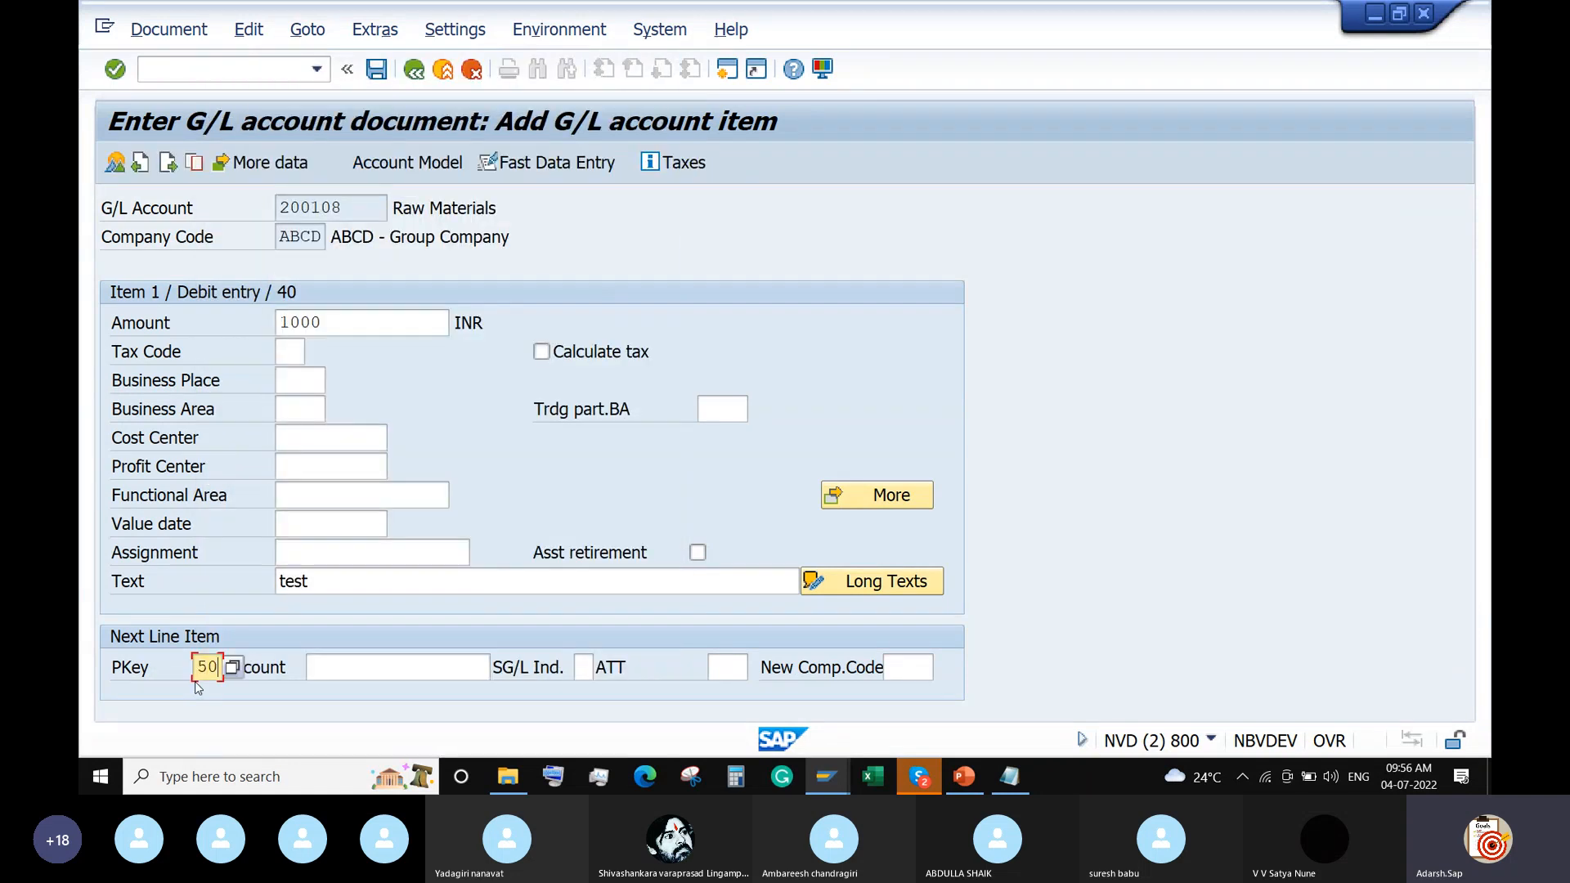
left_click(363, 675)
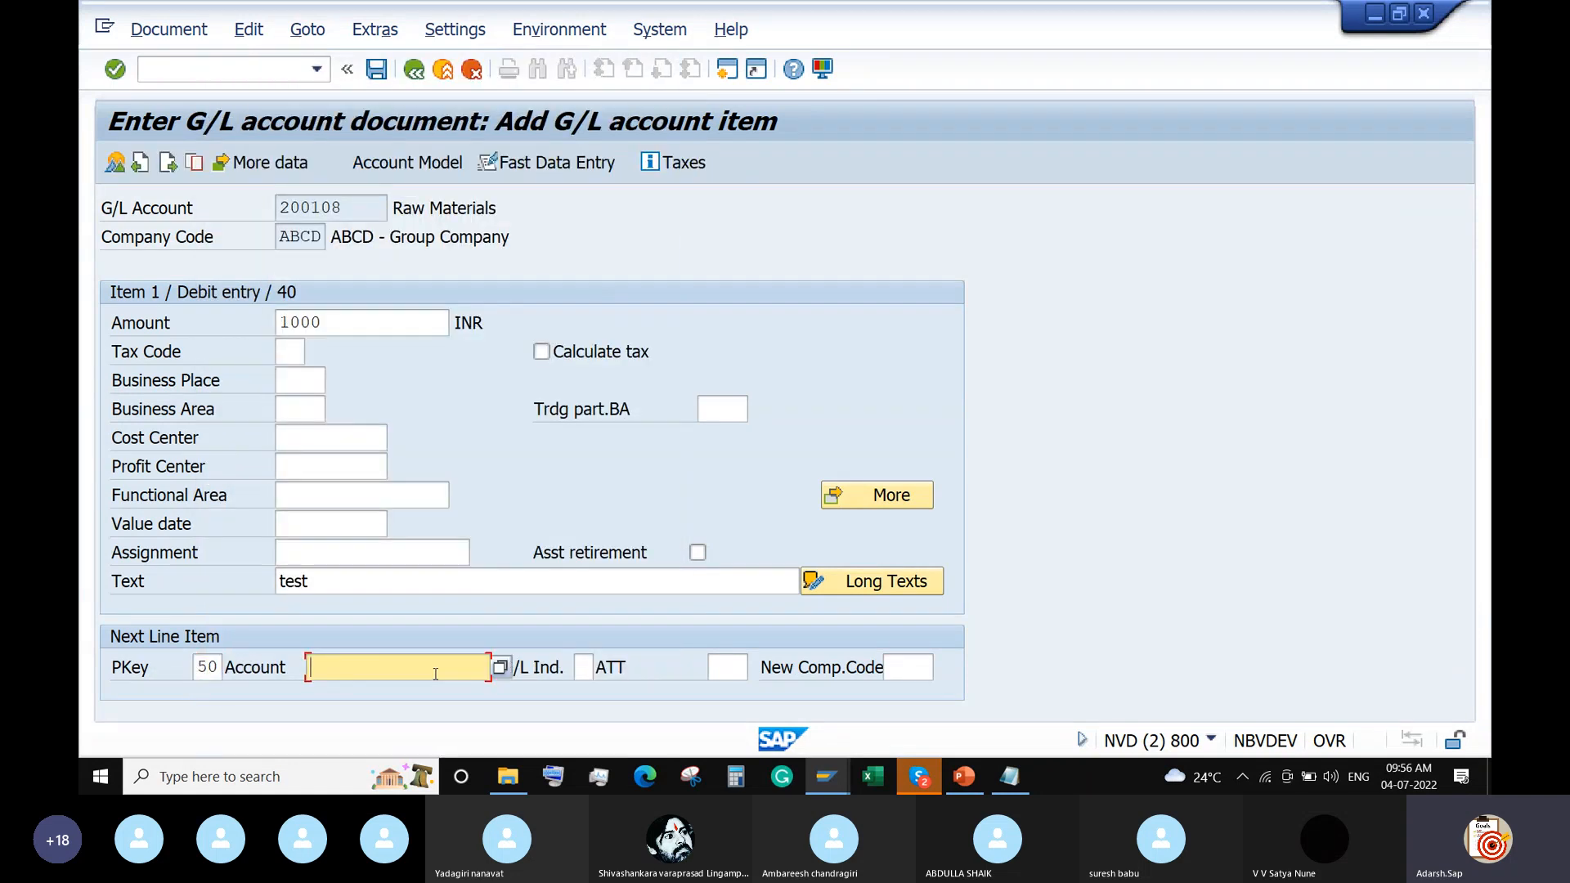
left_click(502, 673)
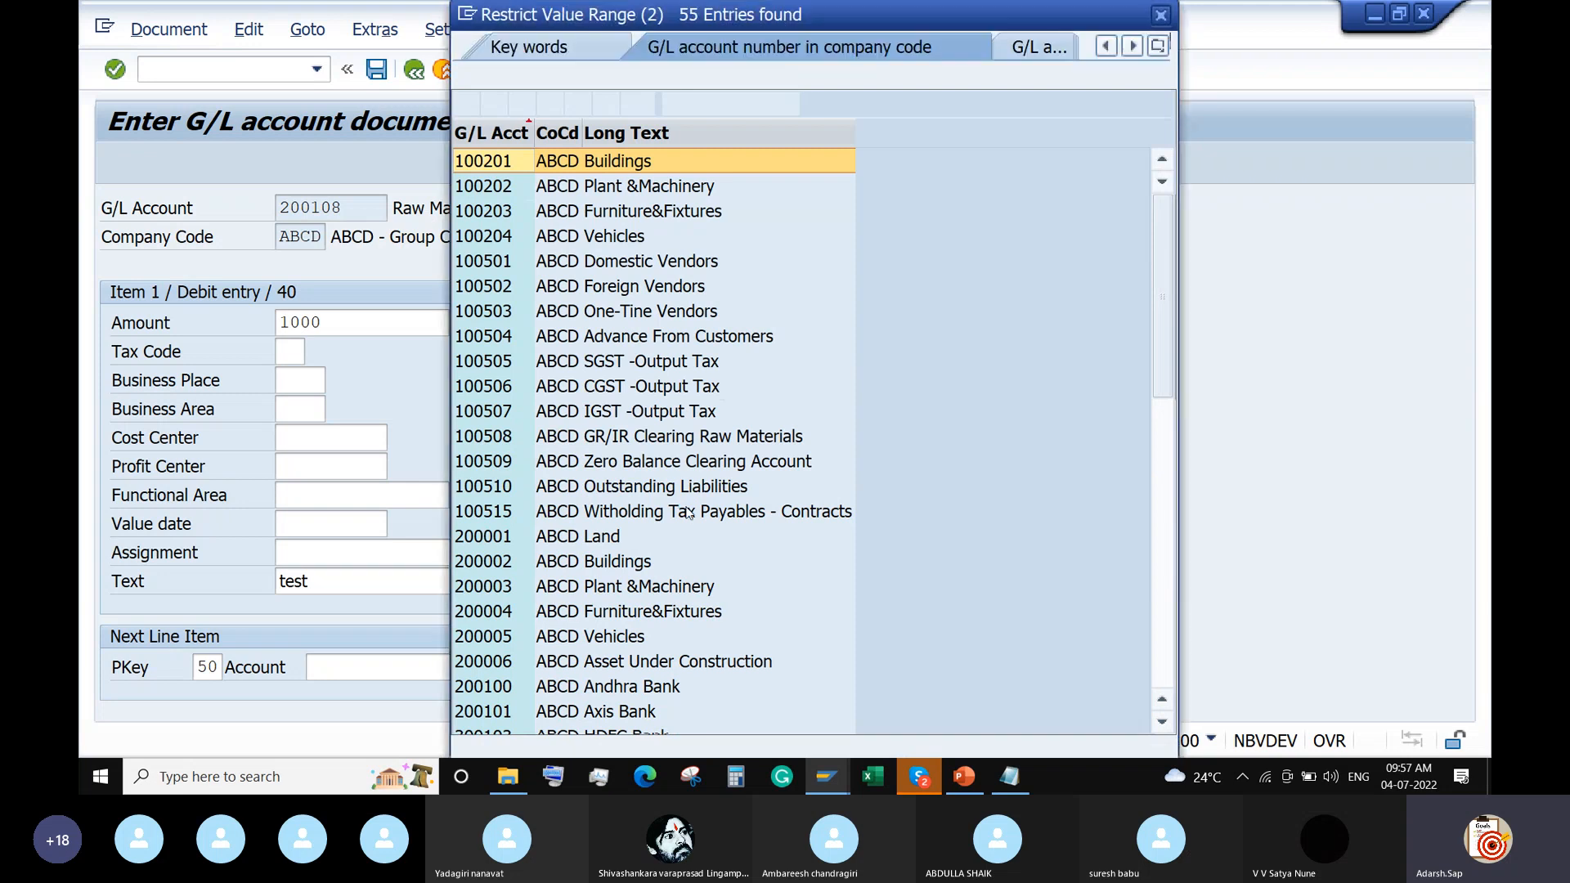
scroll(687, 512, "down", 10)
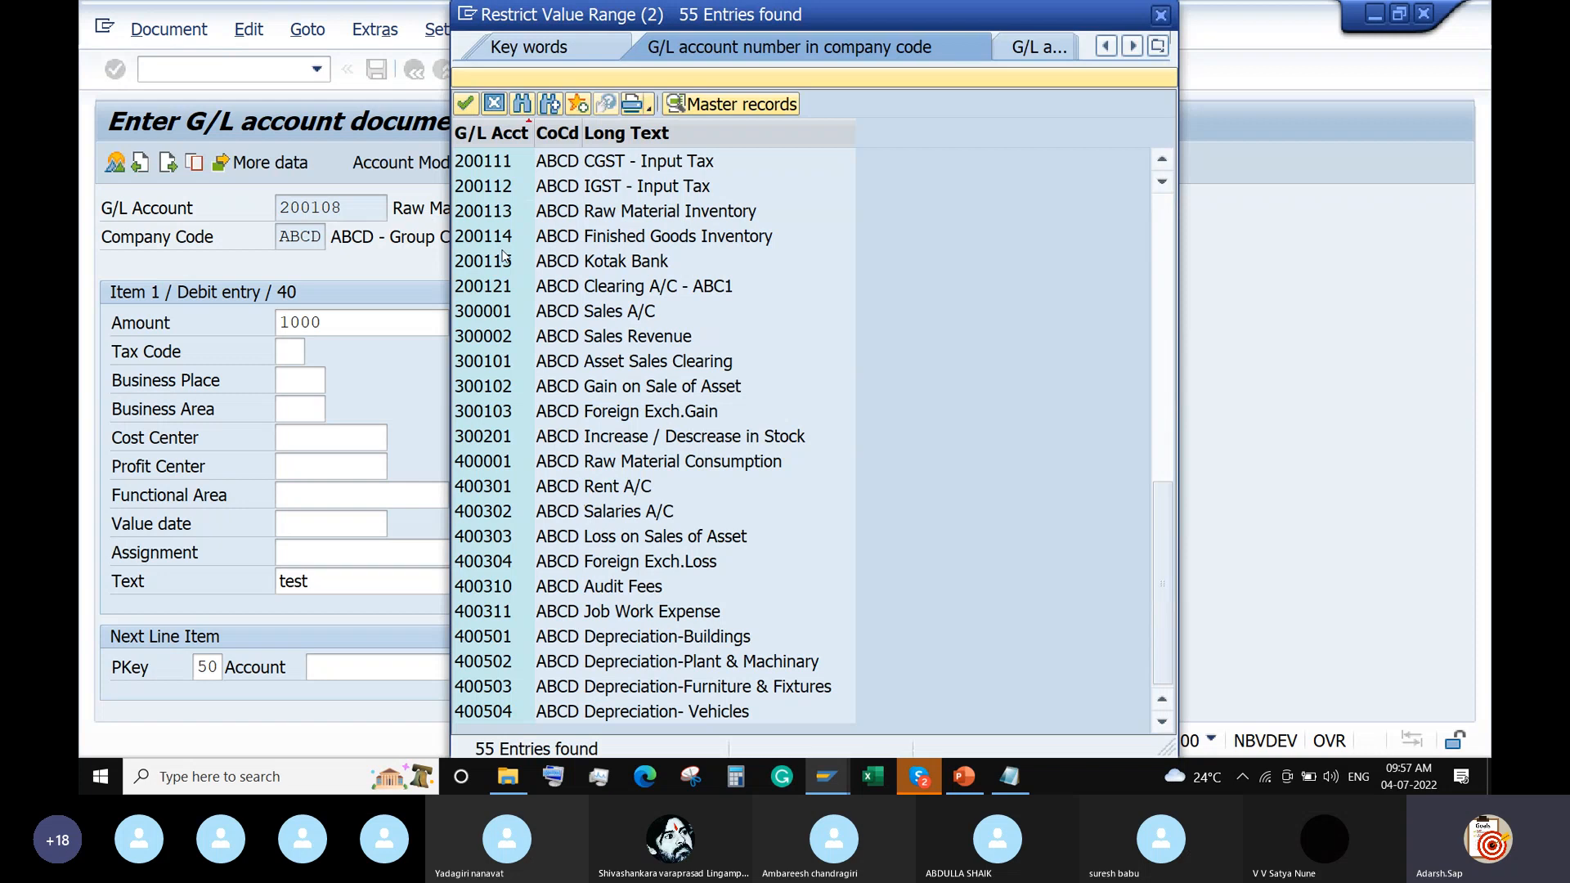
scroll(554, 321, "up", 4)
scroll(489, 252, "up", 1)
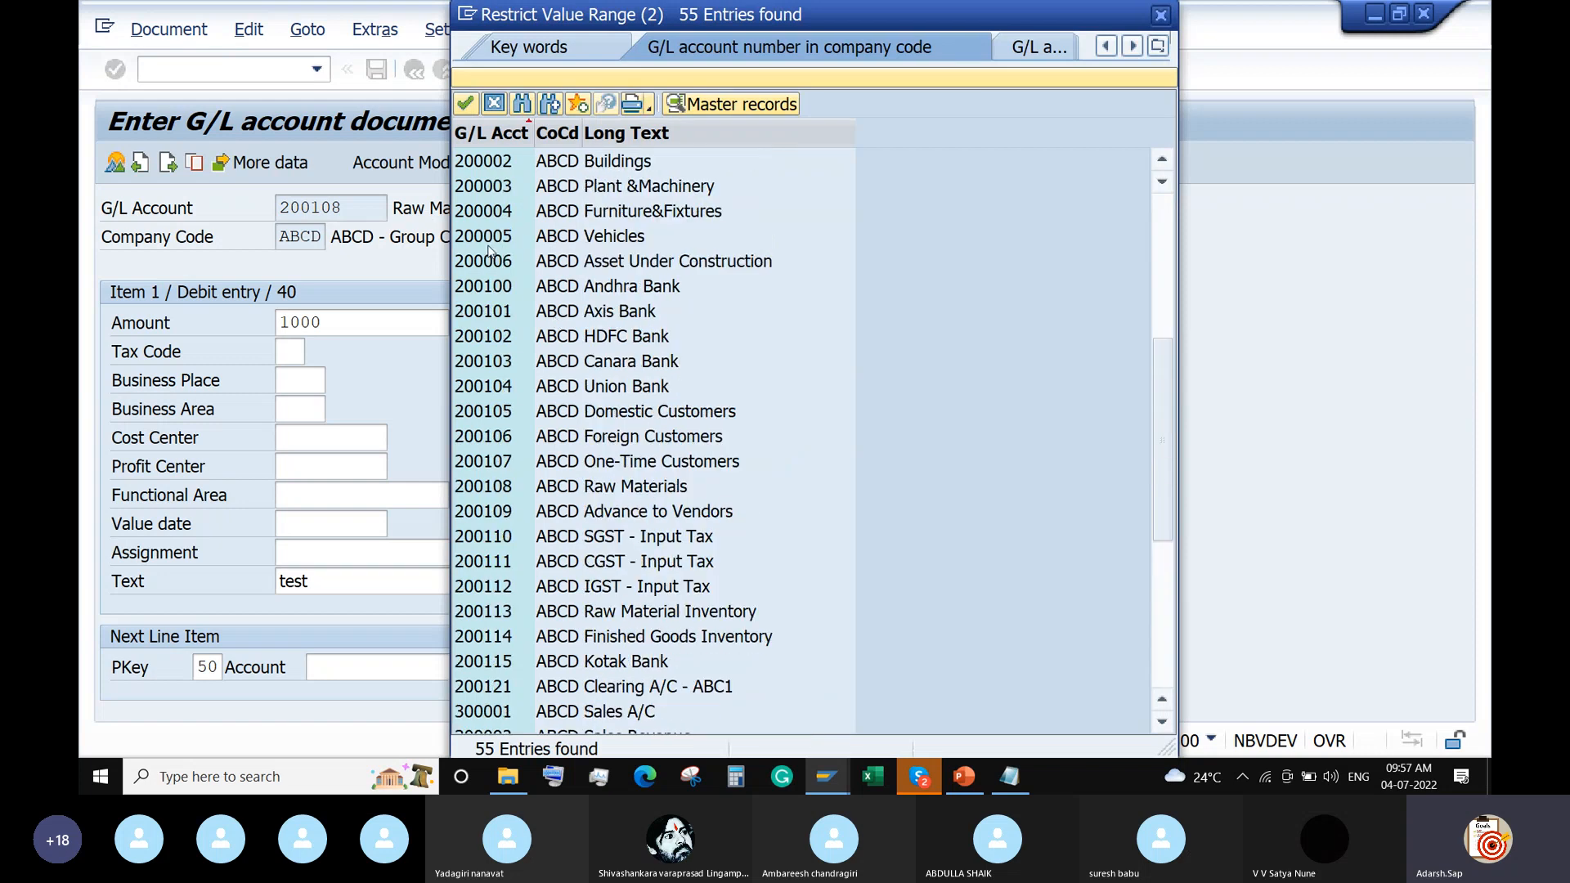
double_click(482, 336)
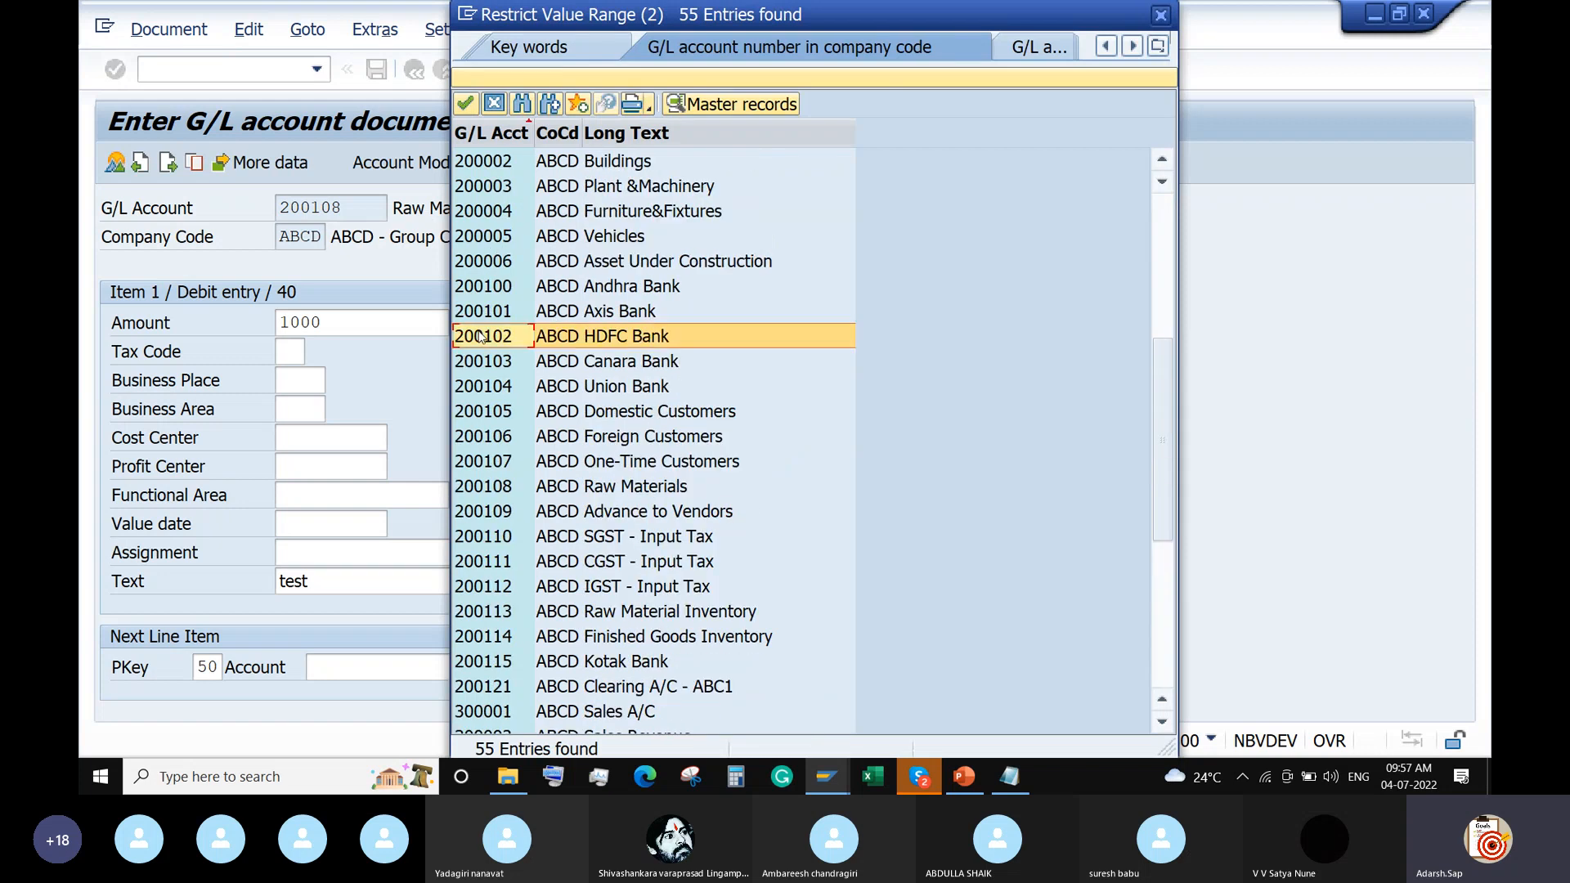
key("Return")
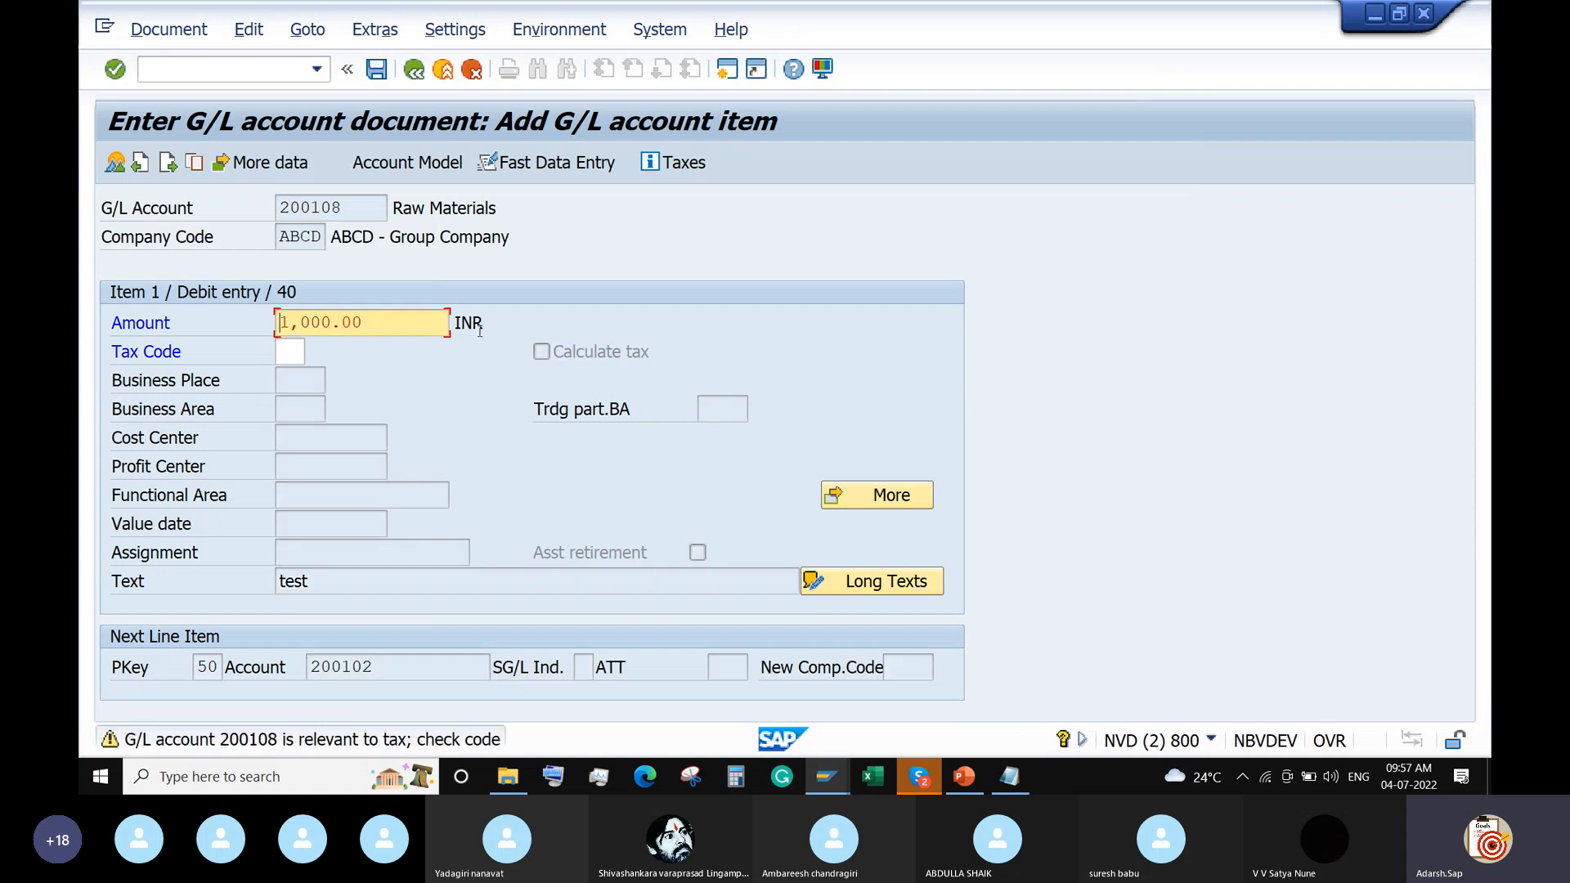
key("Return")
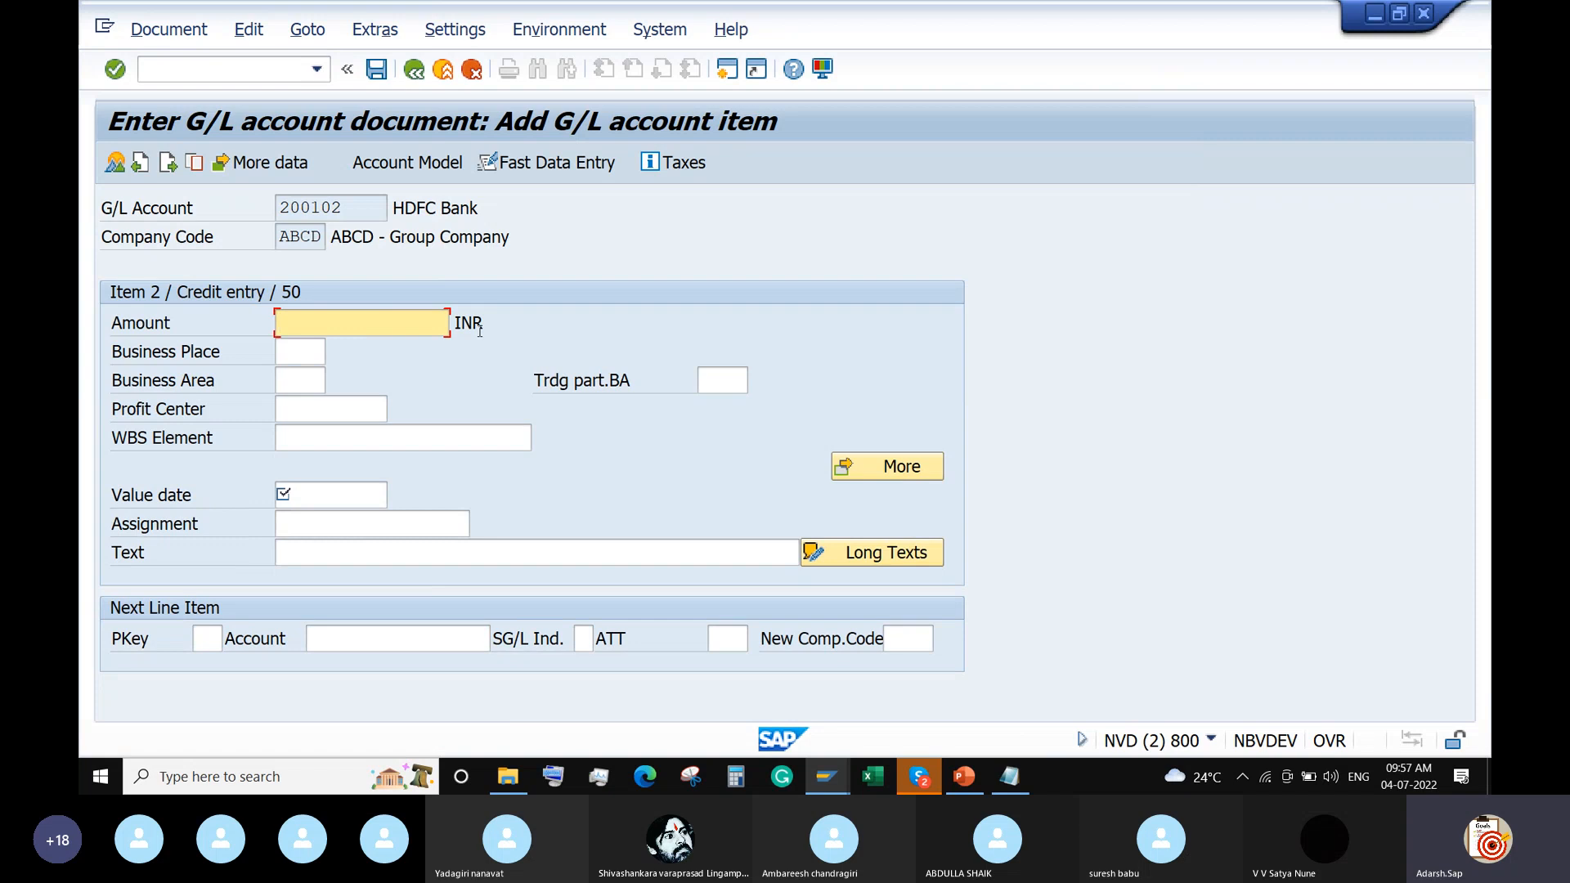
Enter "*" as the HDFC Bank credit item's amount and "+" as its text to copy the values from the debit item
type("*")
left_click(458, 550)
type("+")
key("Return")
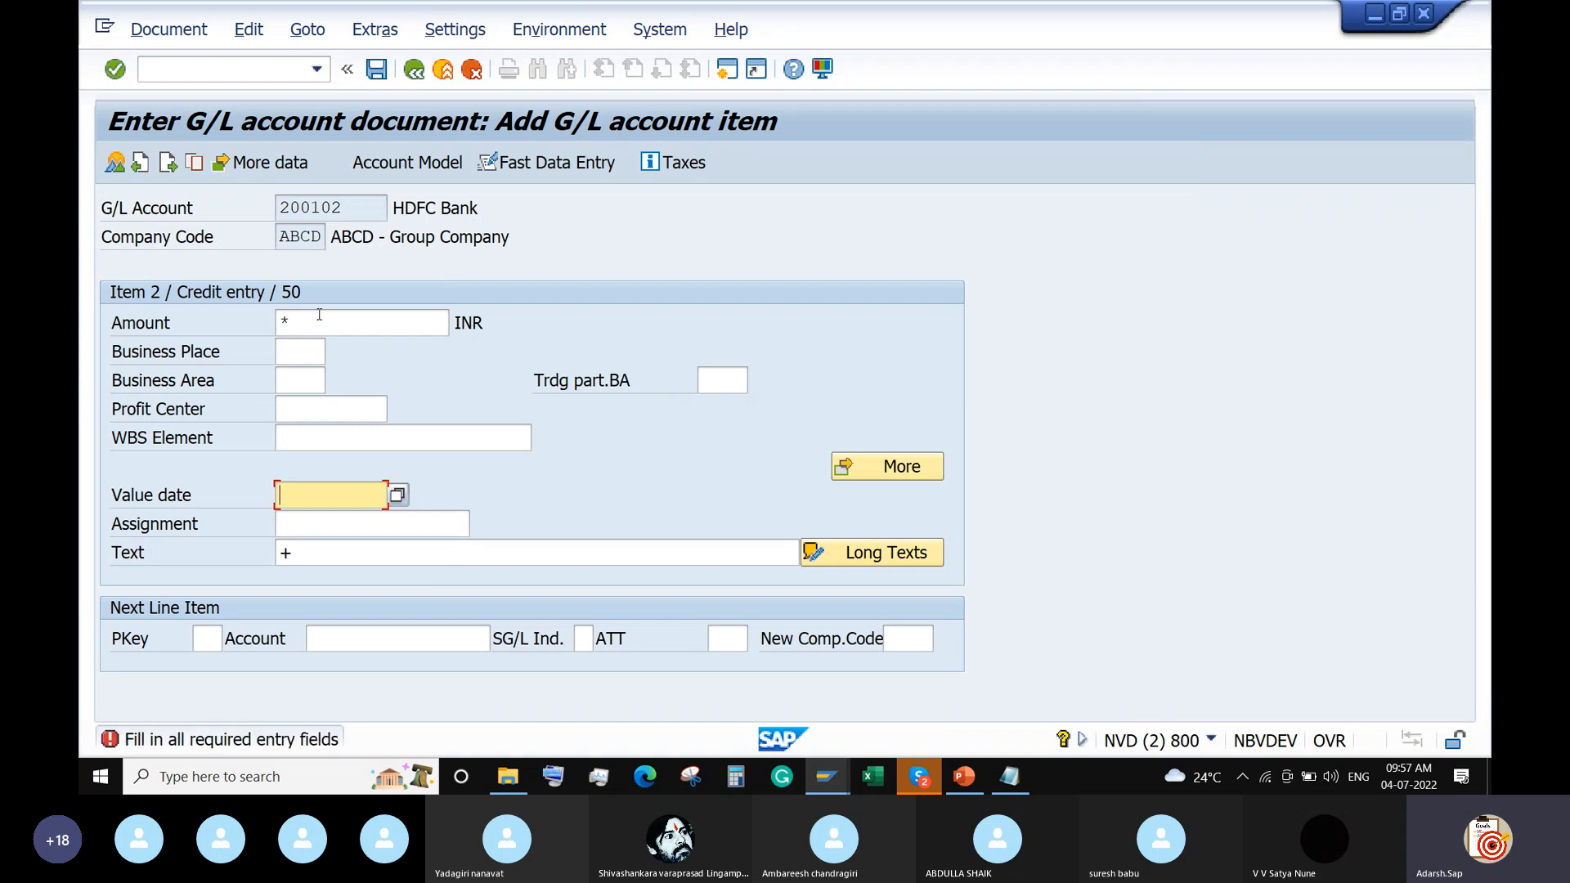
Set the credit item's value date to 04.07.2022 and display the document overview
left_click(397, 494)
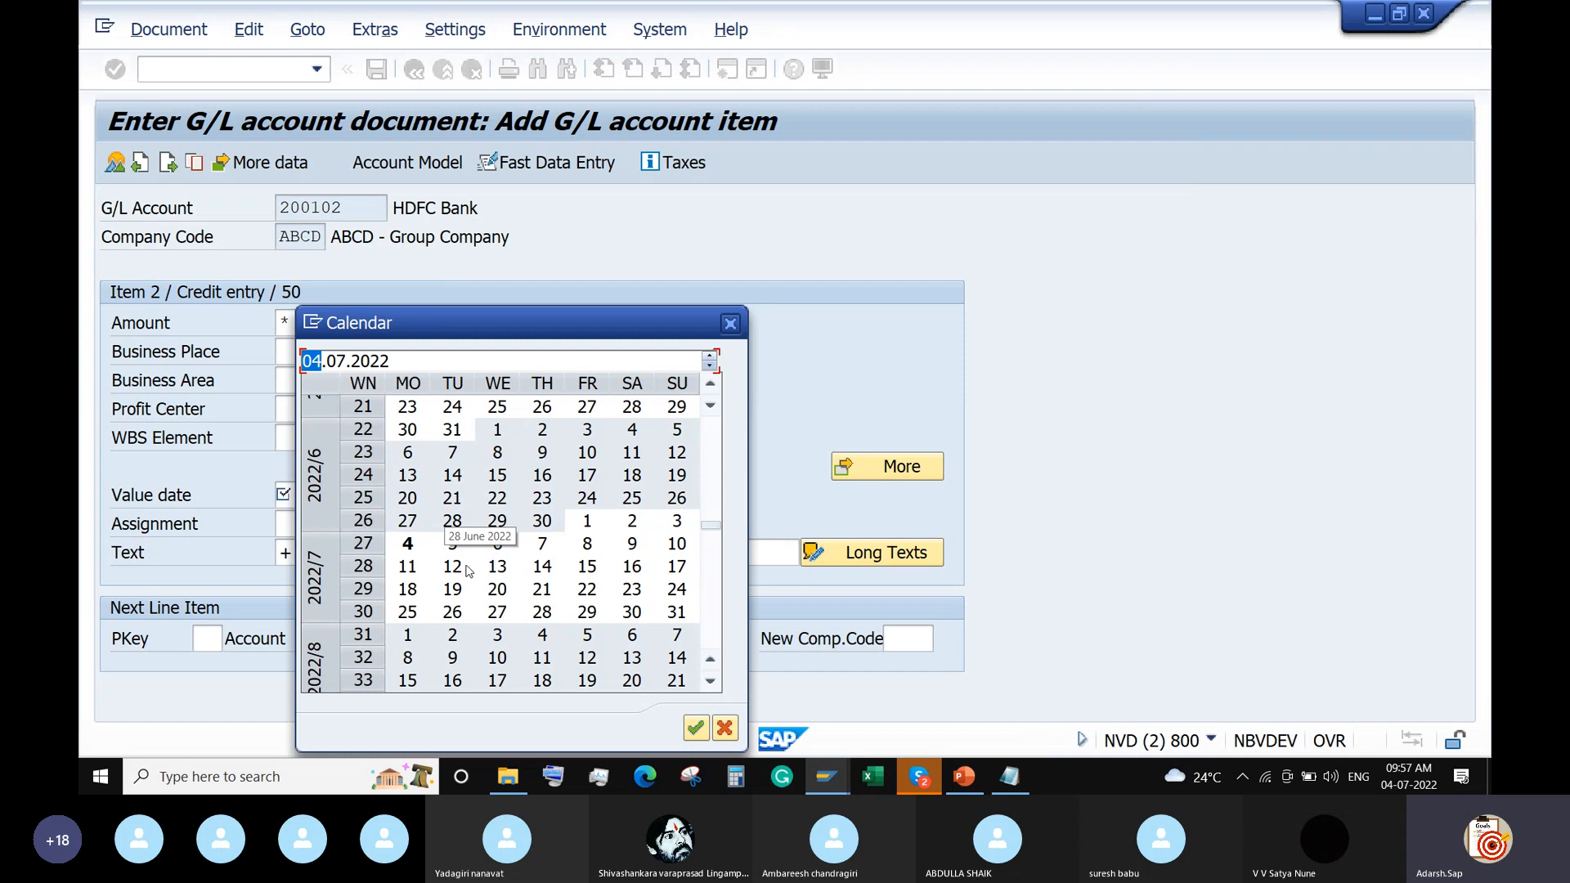
double_click(408, 543)
key("Return")
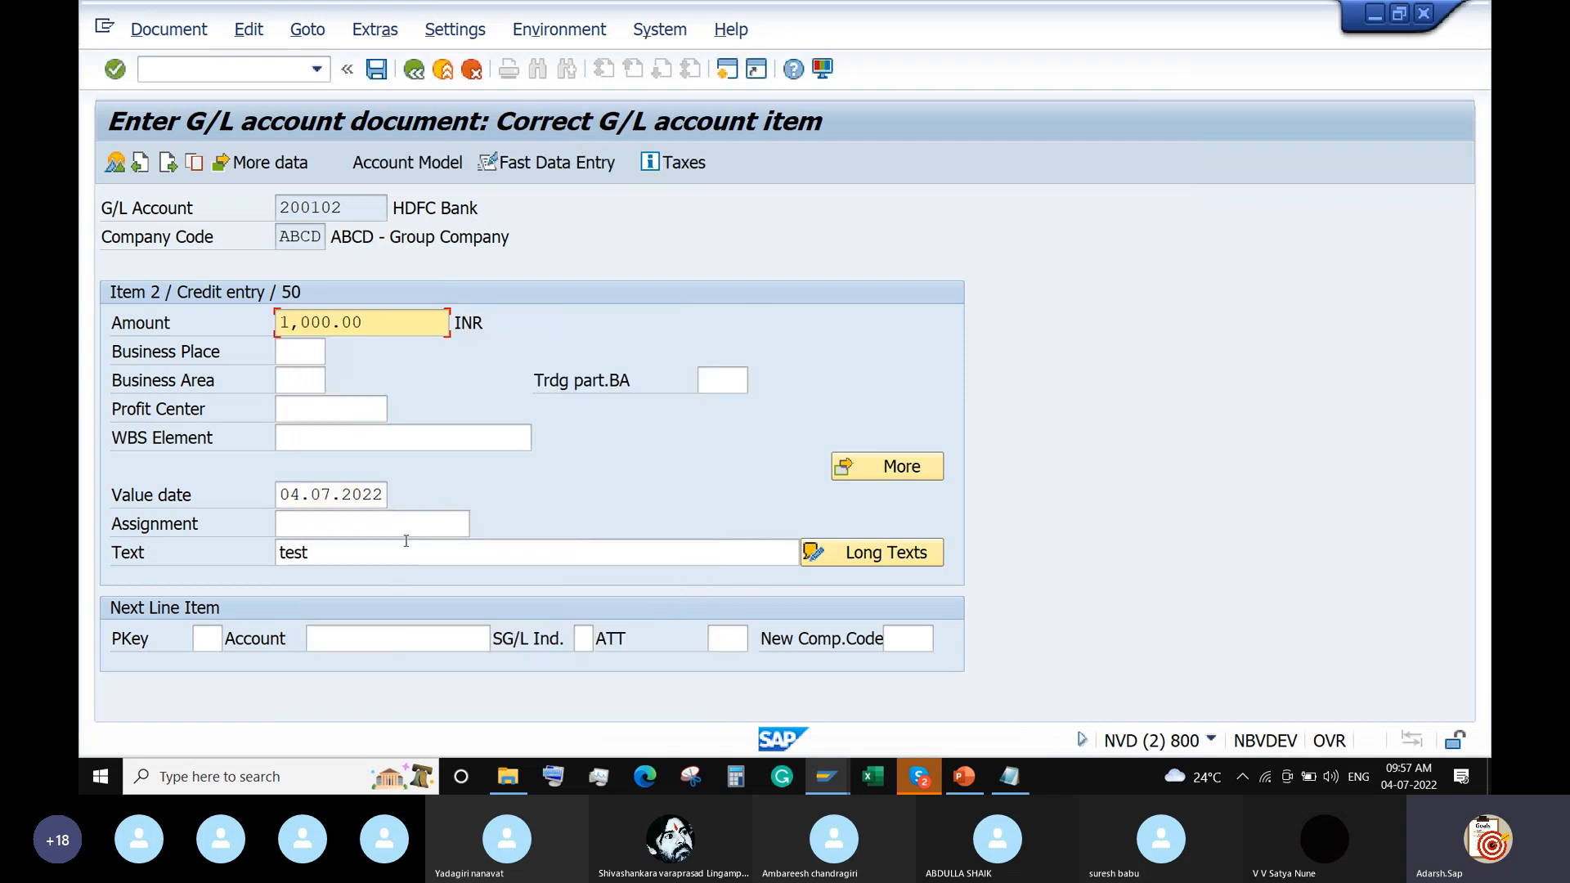
left_click(113, 165)
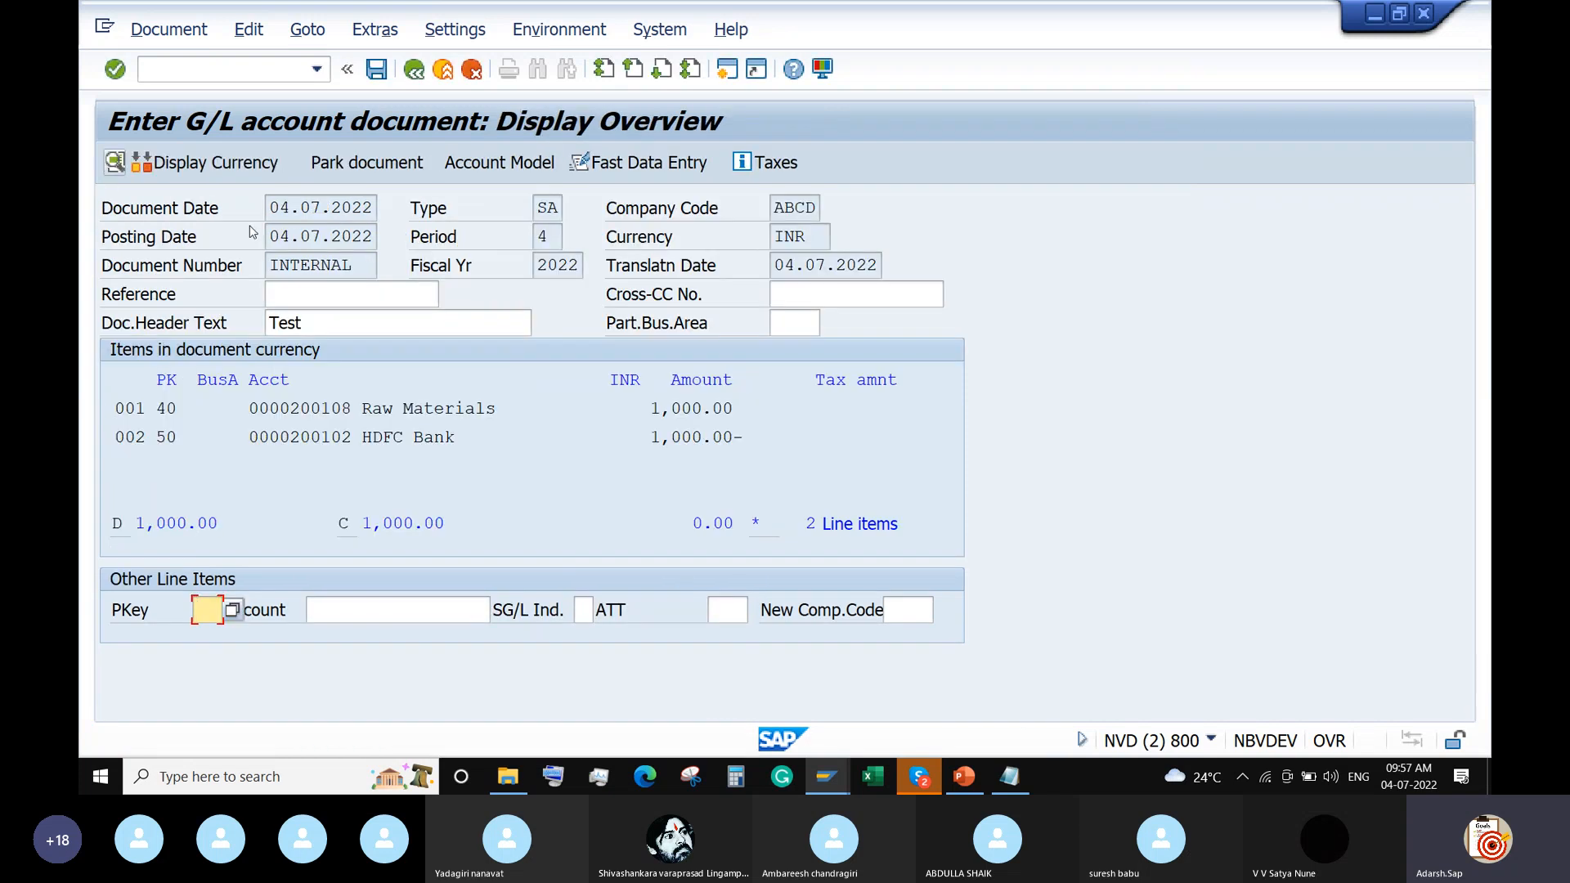
Switch to the Change Validation session and examine the overview and prerequisite of ZABCD Step 001
left_click(826, 780)
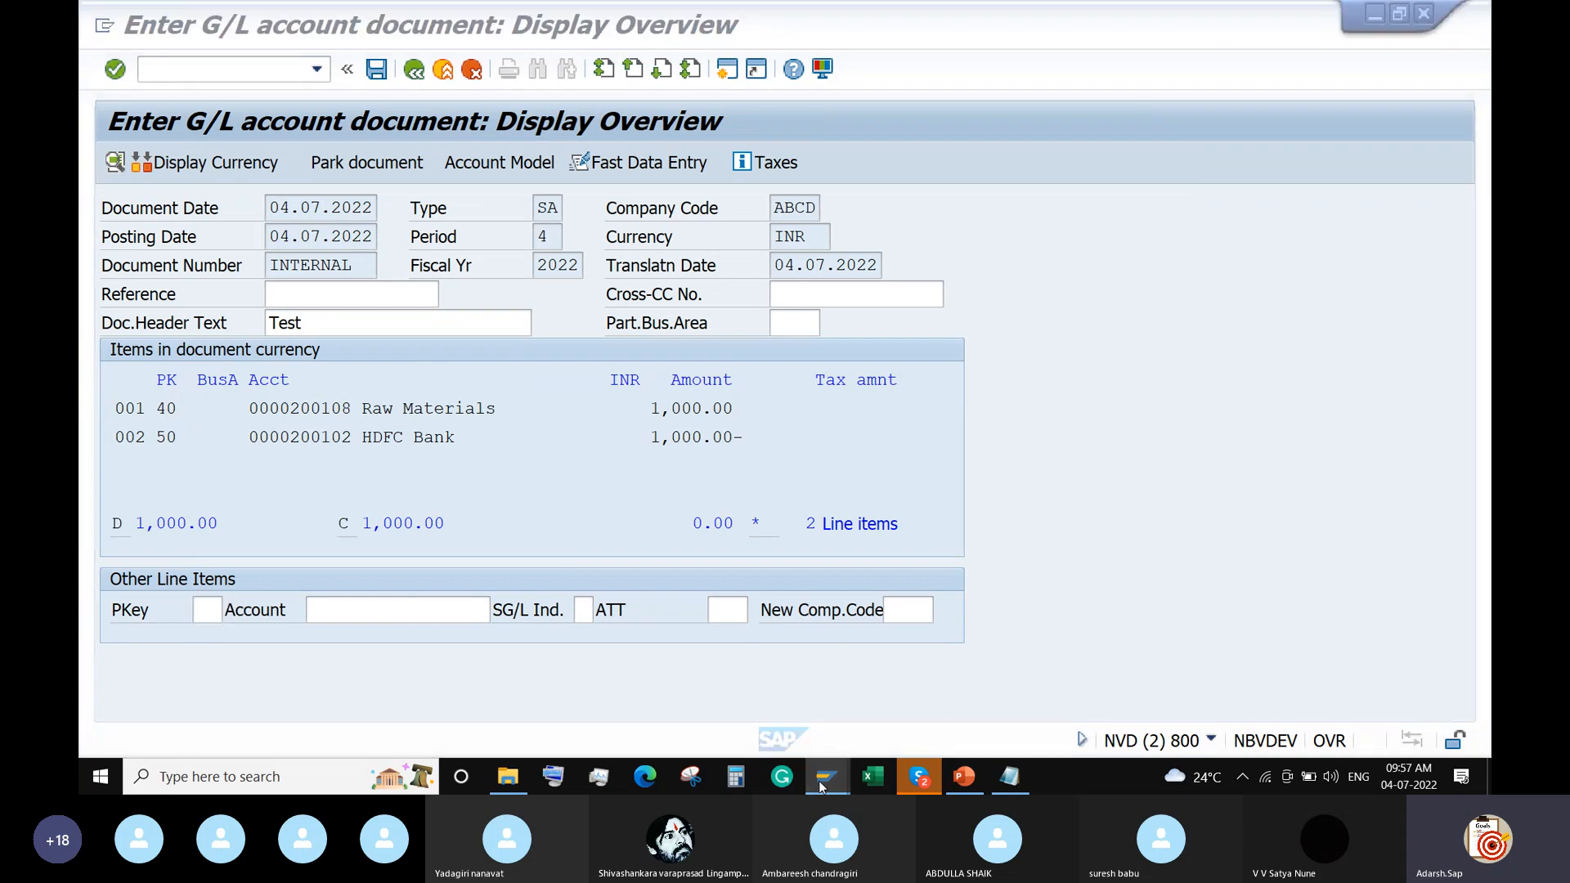
left_click(803, 744)
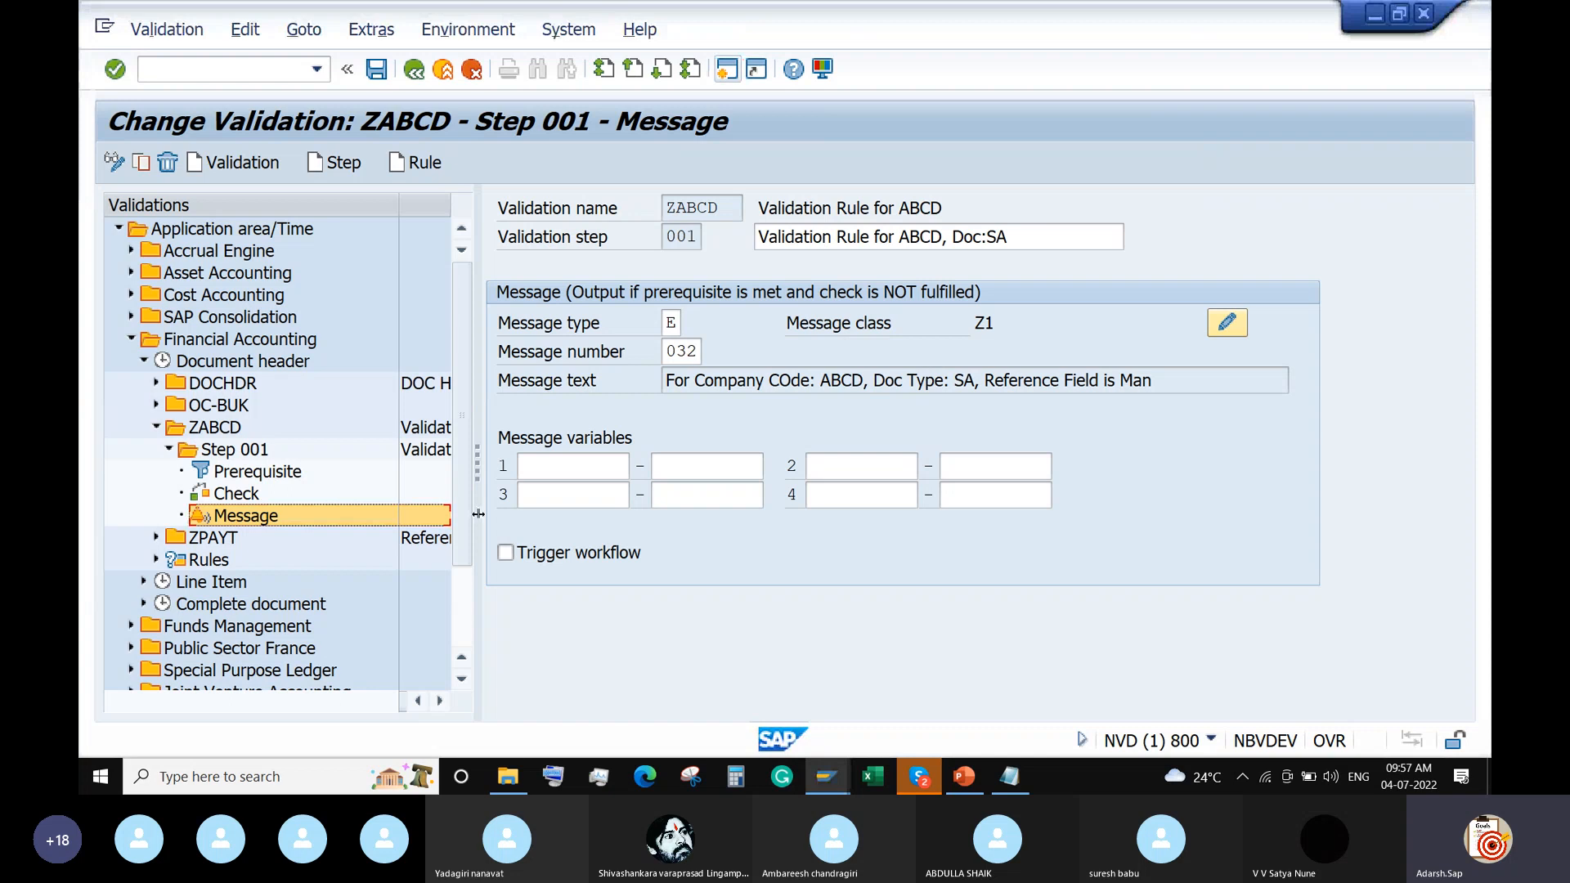
left_click(209, 432)
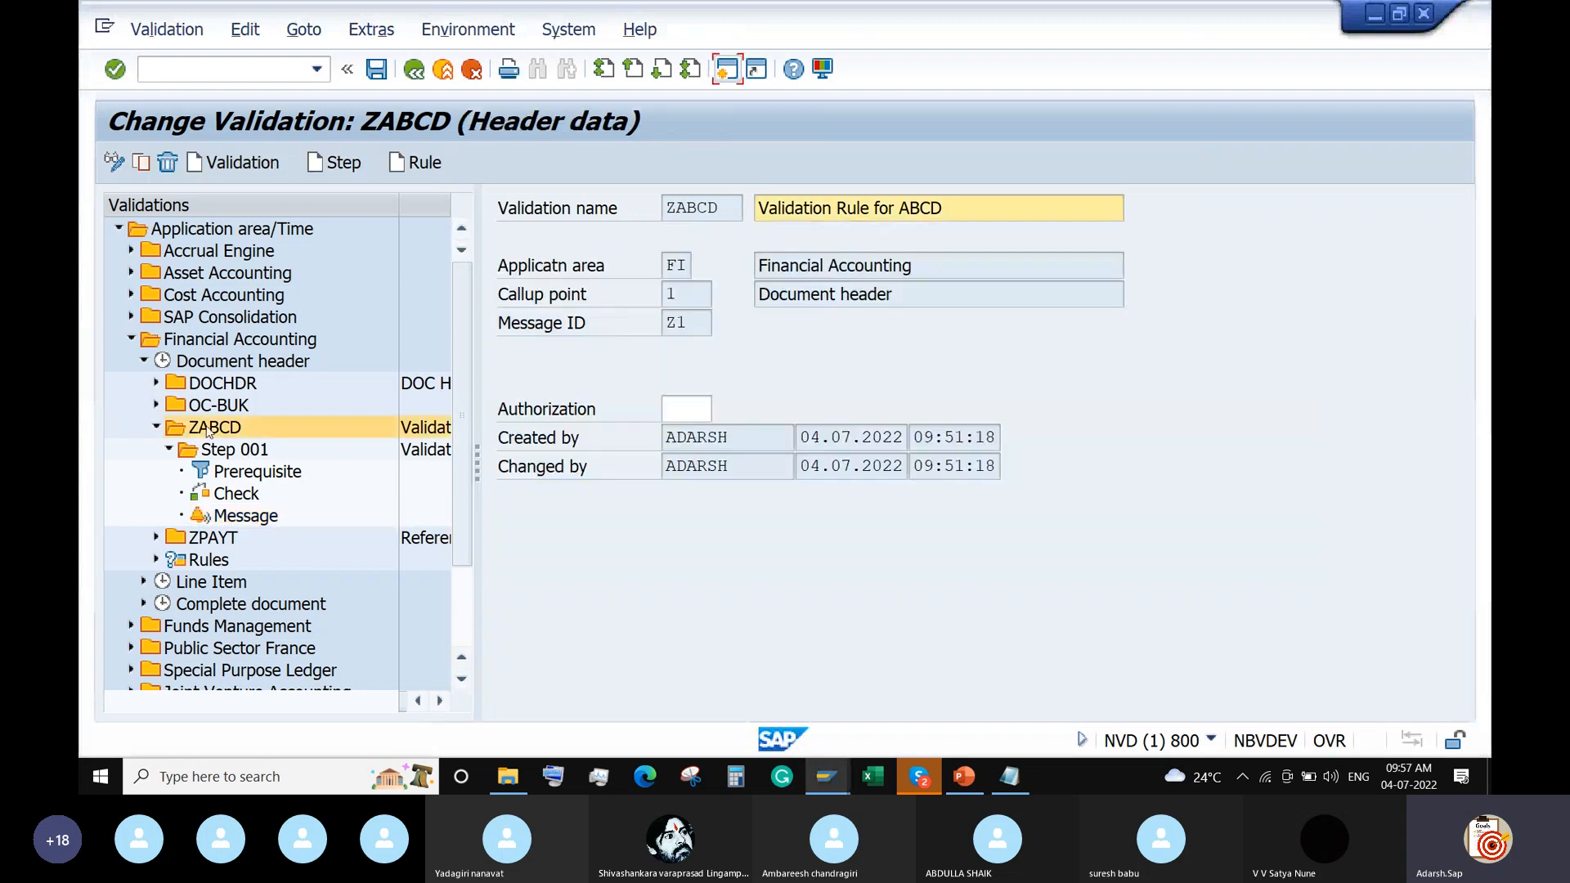
left_click(219, 458)
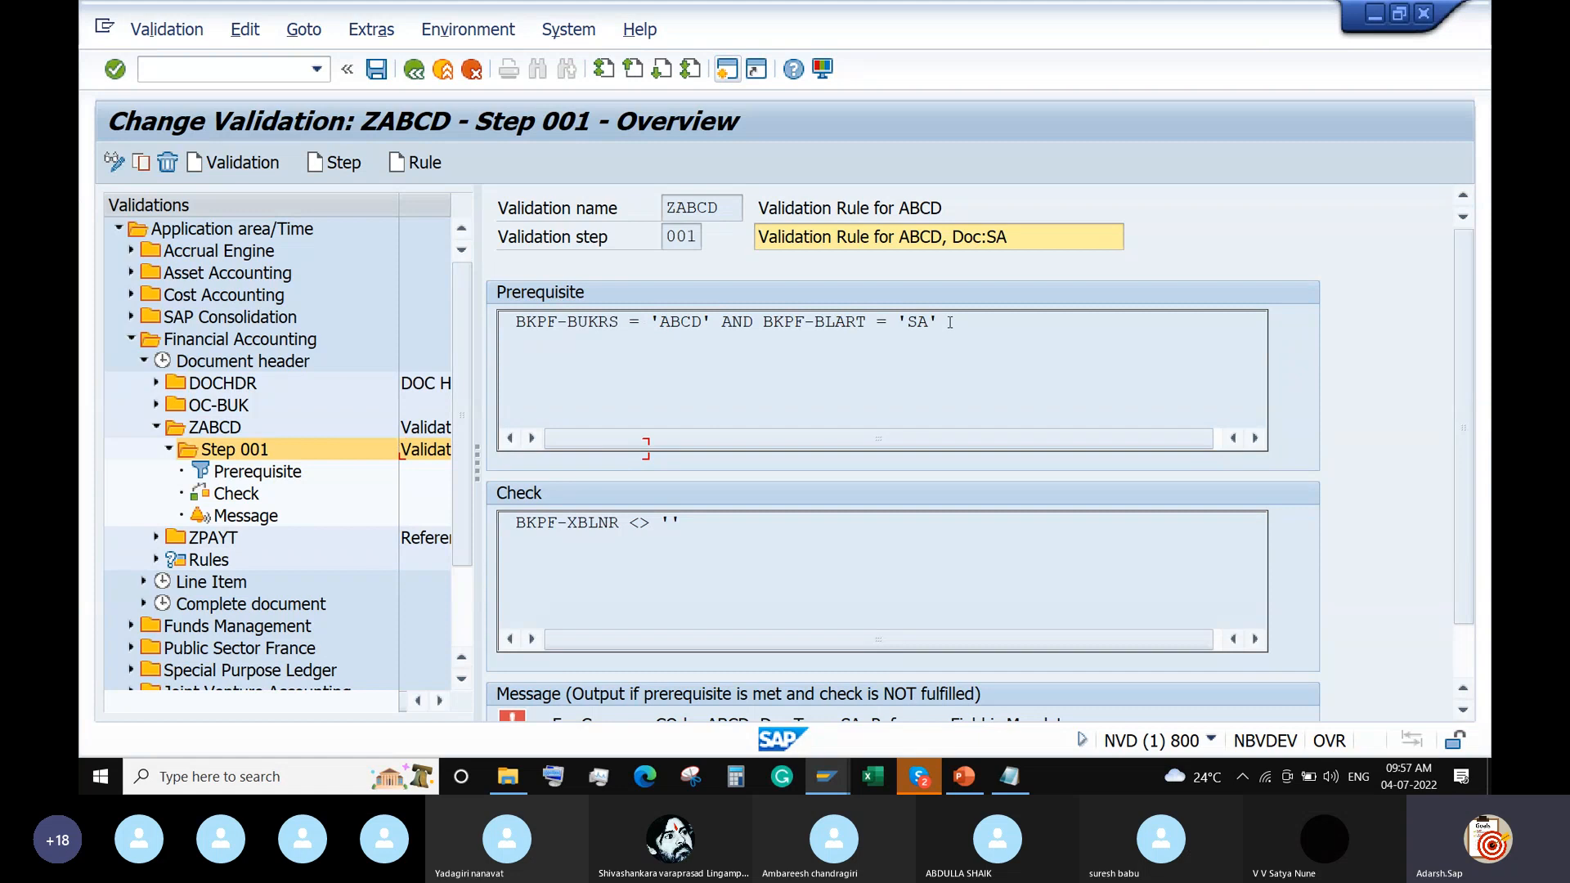
left_click_drag(949, 322, 805, 322)
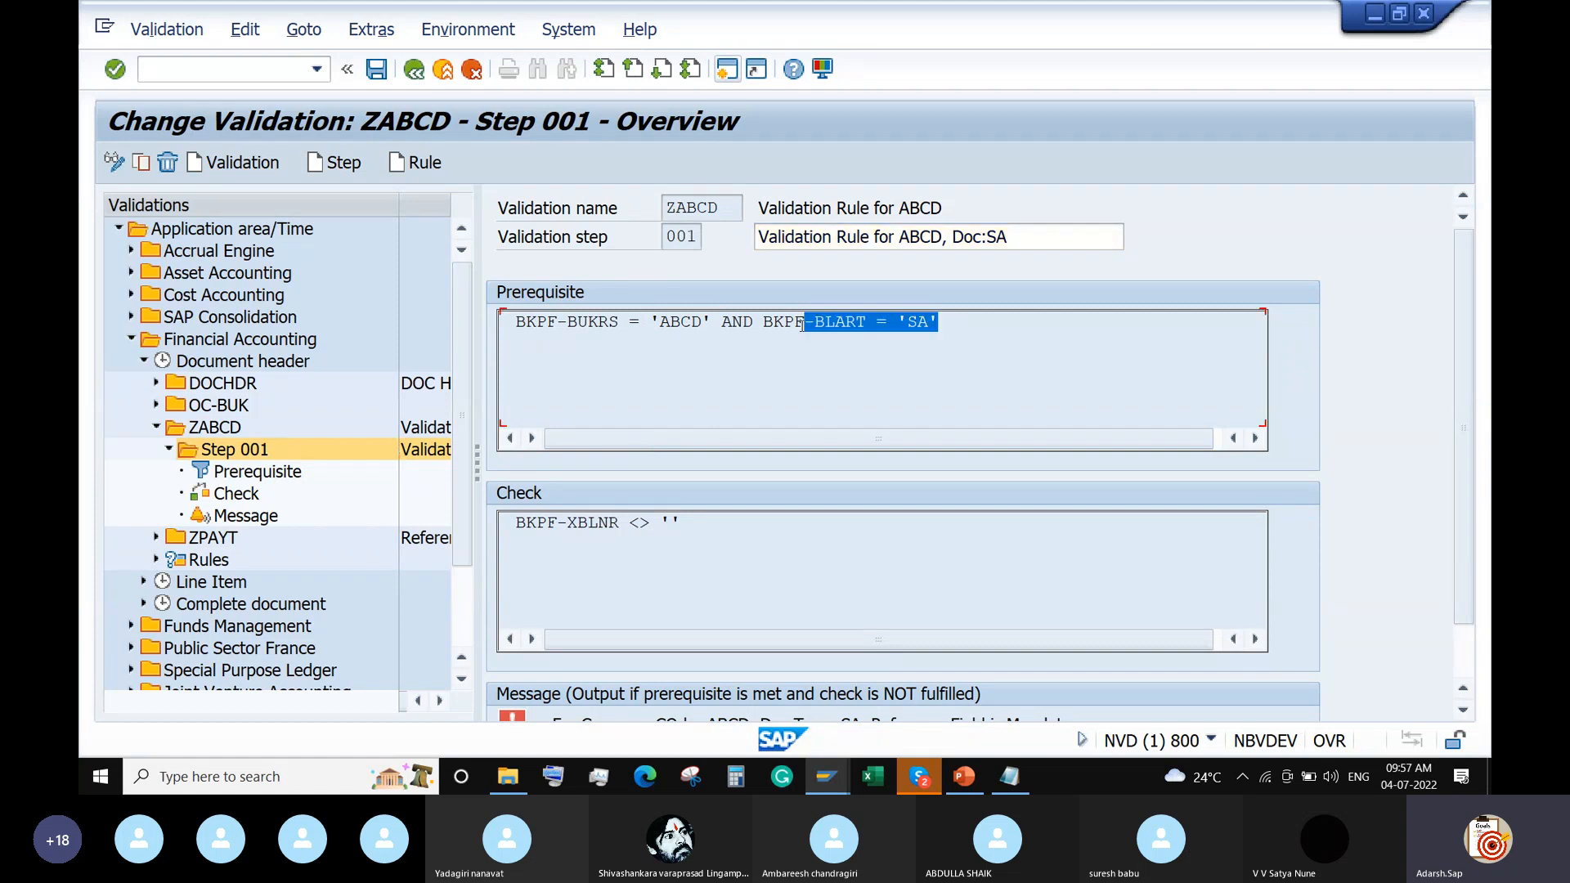
double_click(246, 472)
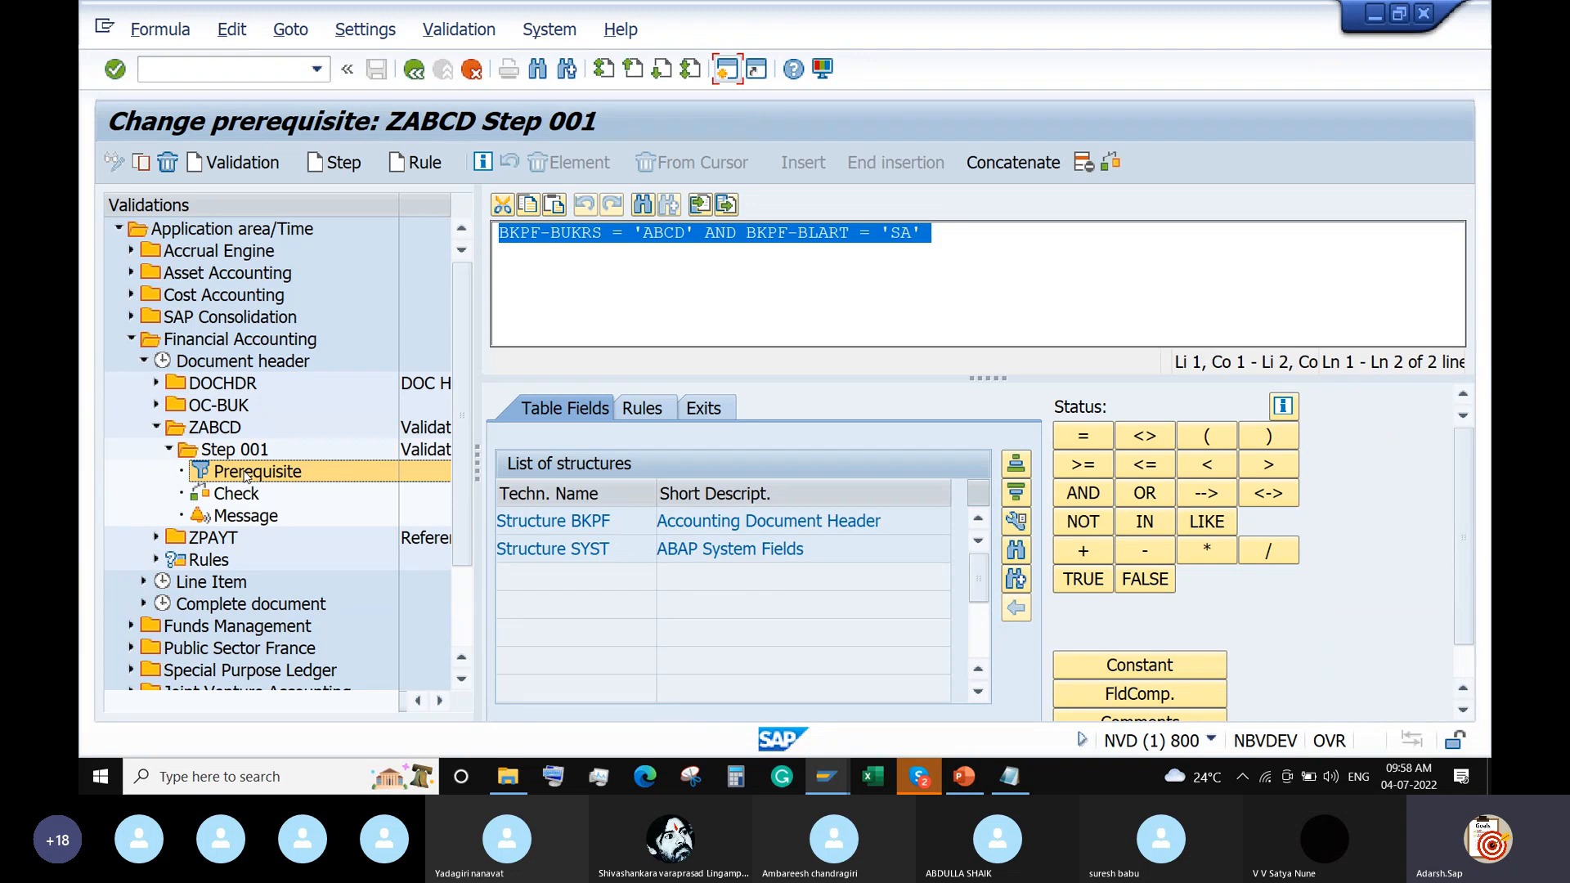
Examine the check condition of ZABCD Step 001
double_click(222, 498)
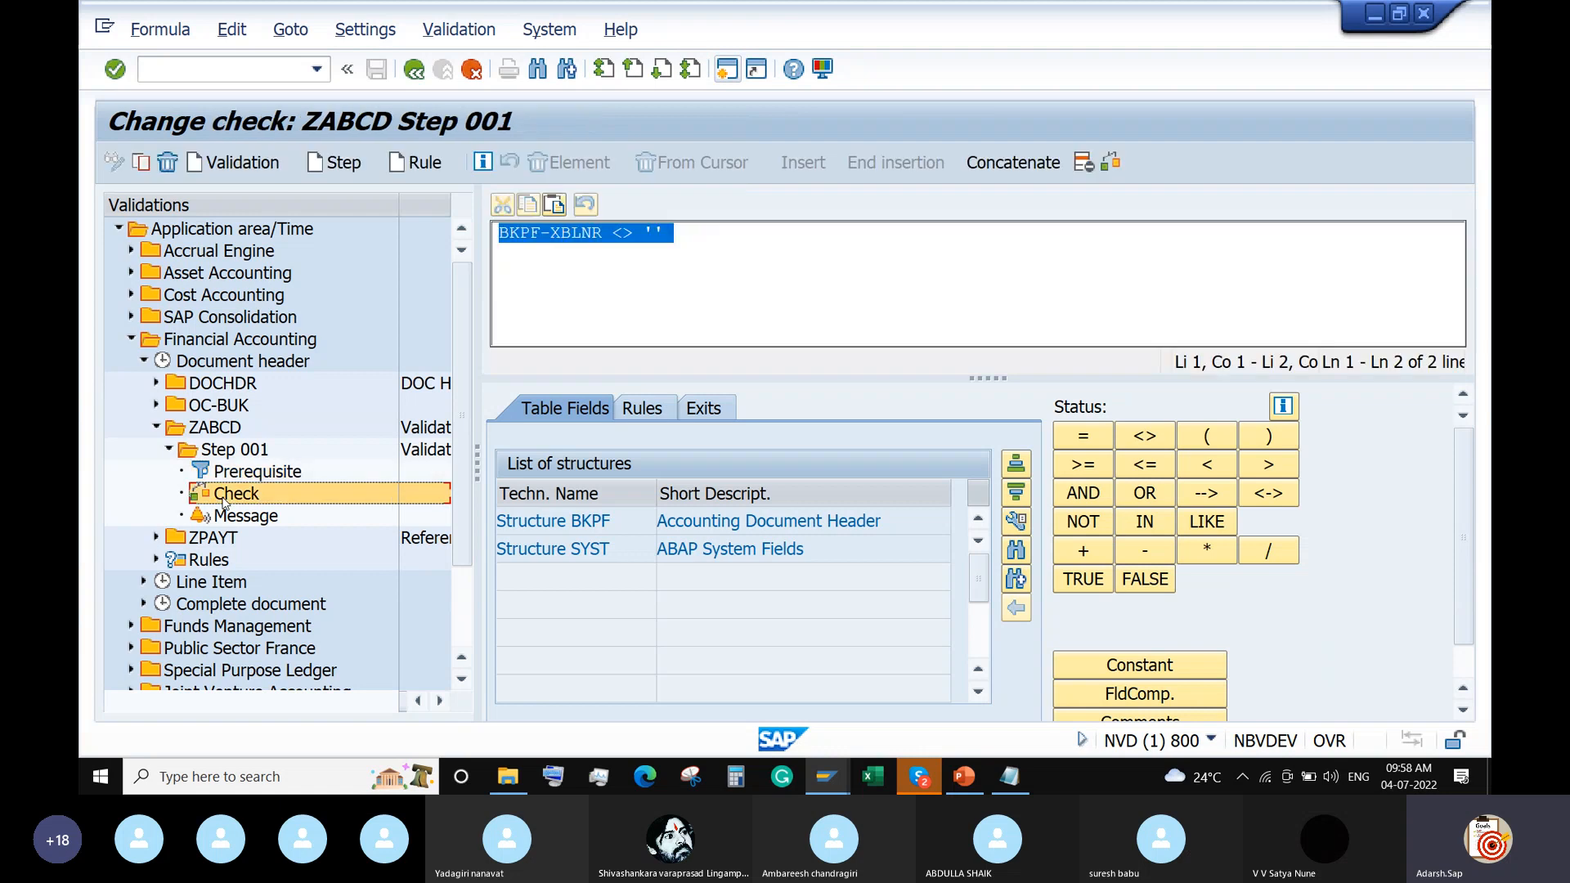
left_click(583, 254)
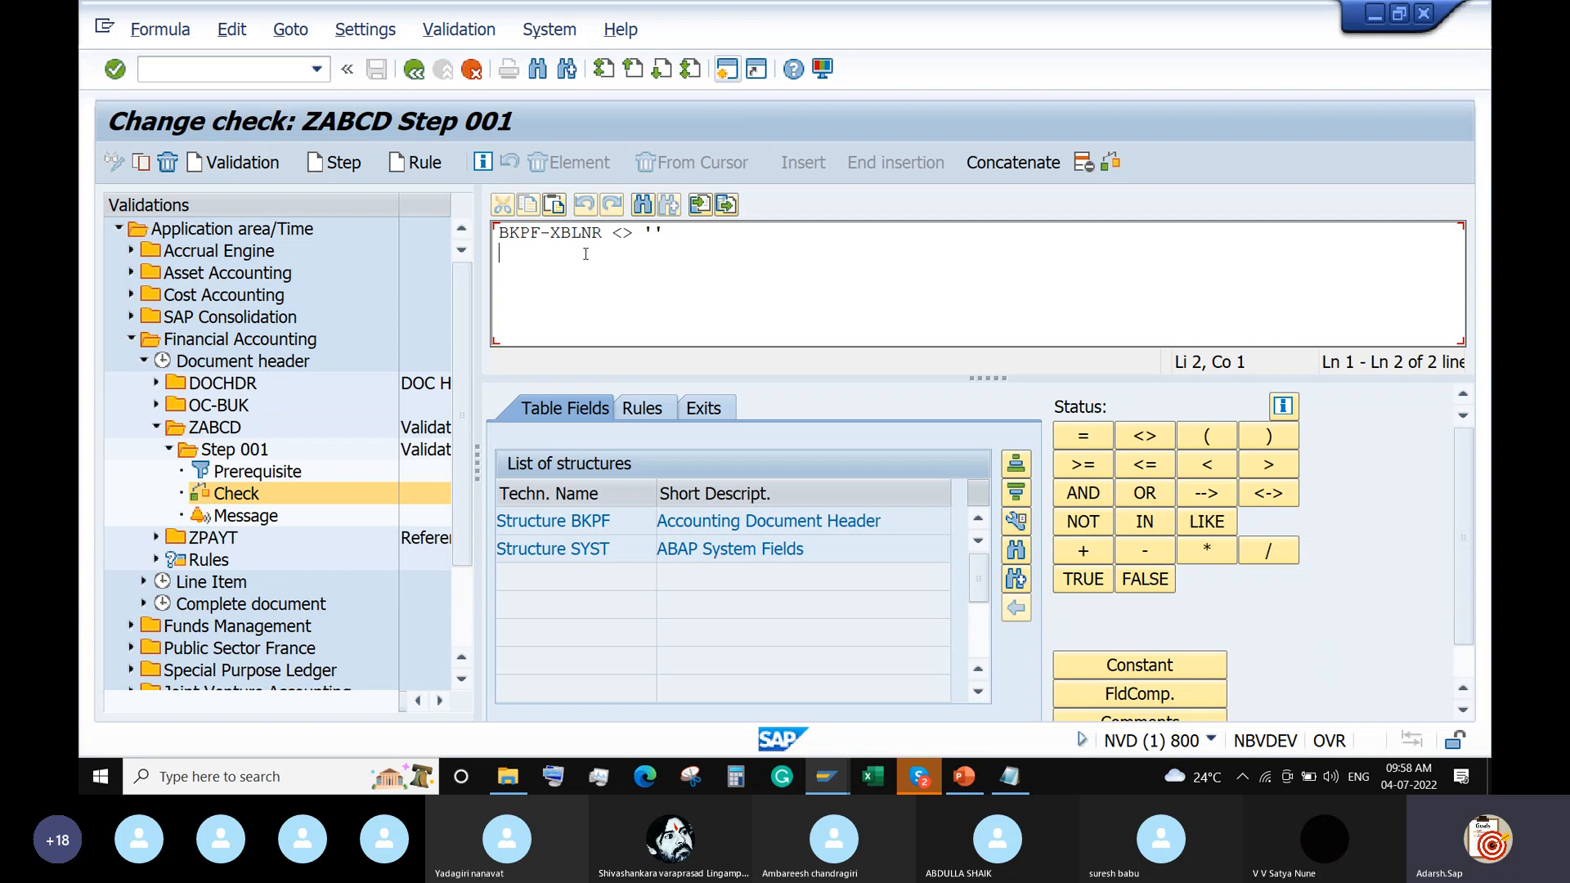
Switch to the Validation of Accounting Documents session, locate the company code ABCD entry in the overview and save it
left_click(825, 776)
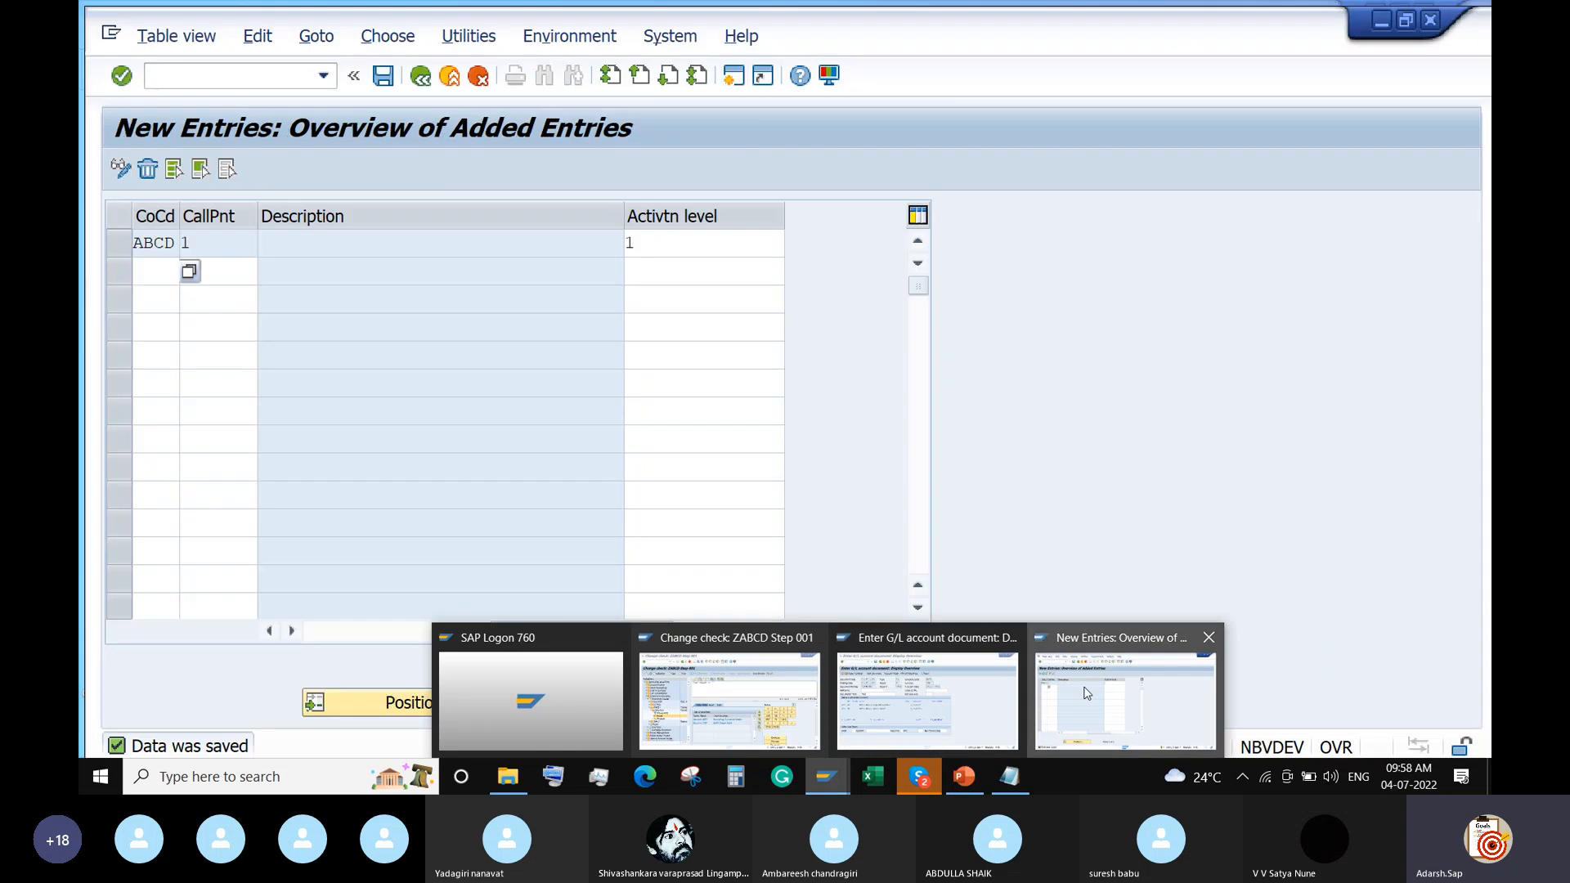
left_click(1124, 699)
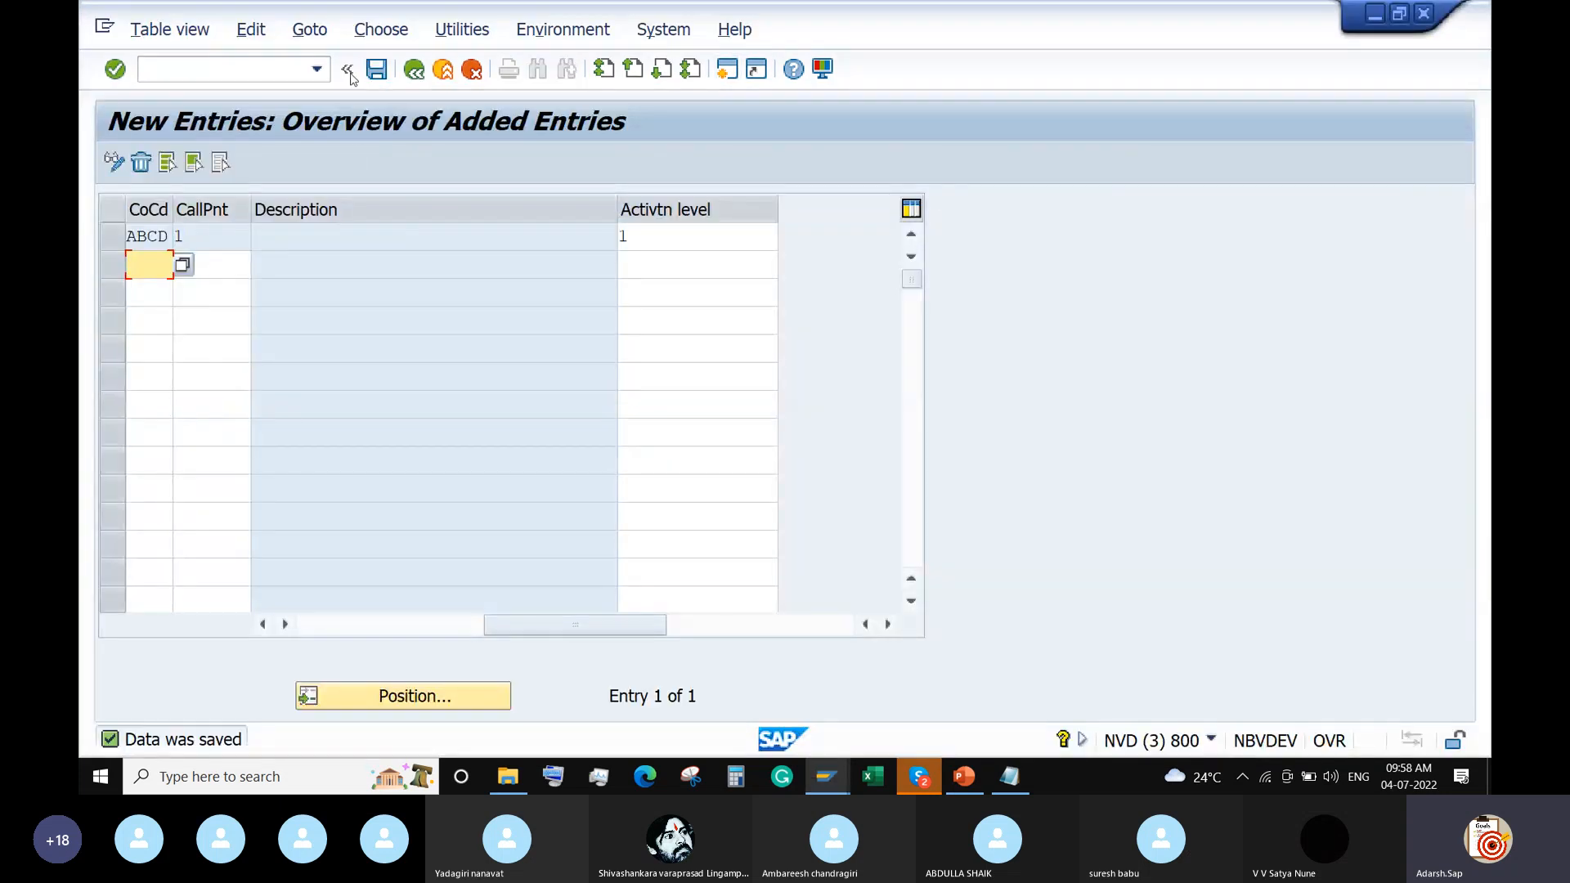
left_click(414, 69)
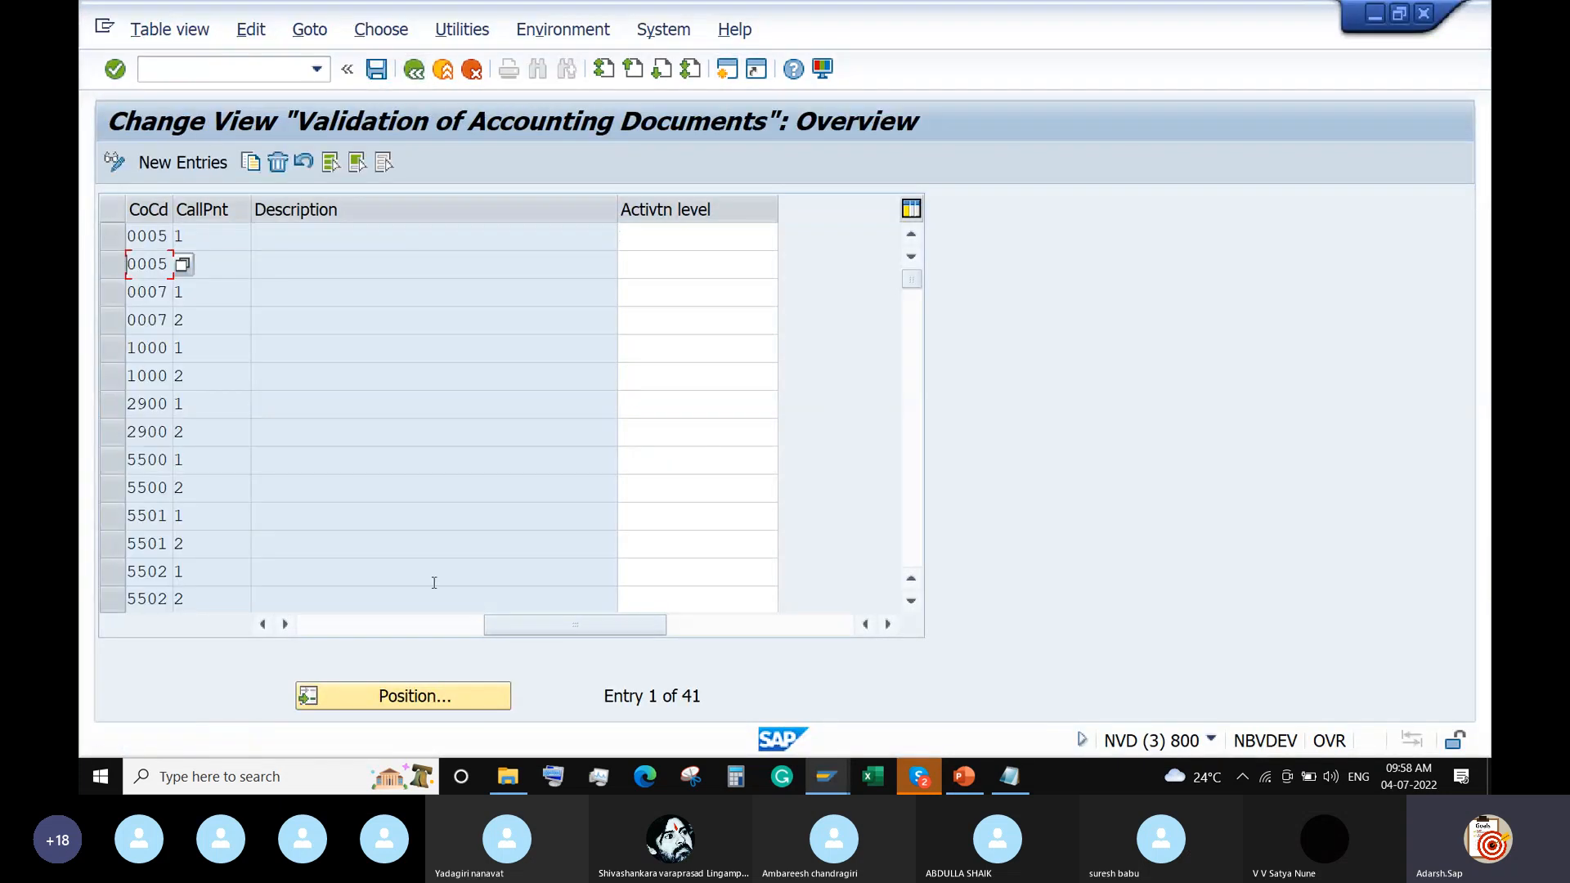
left_click(427, 699)
type("ABCD")
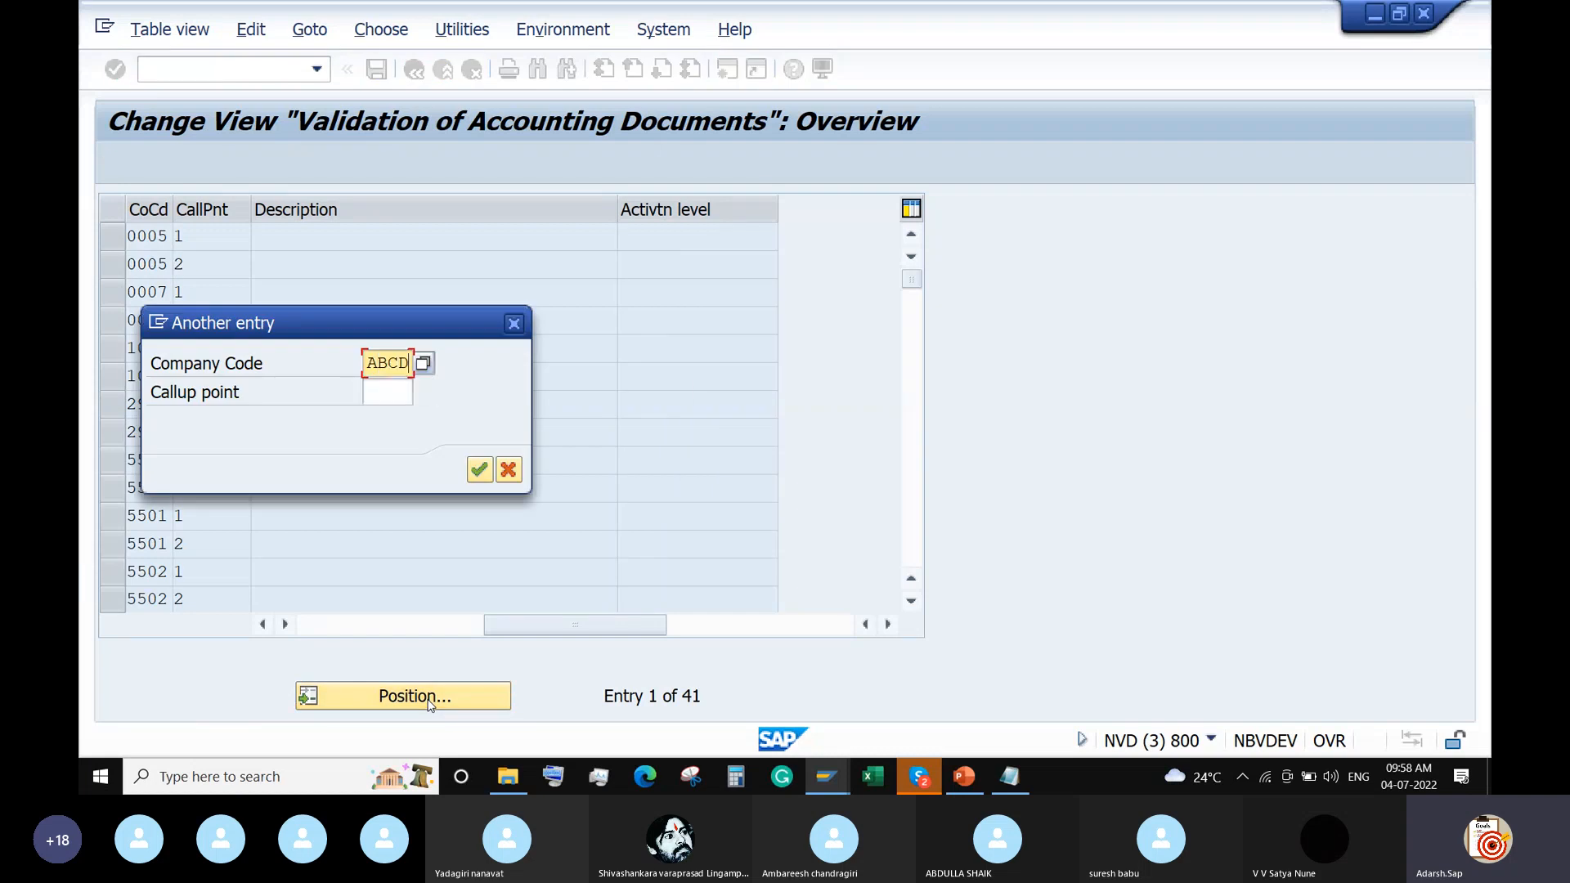
key("Return")
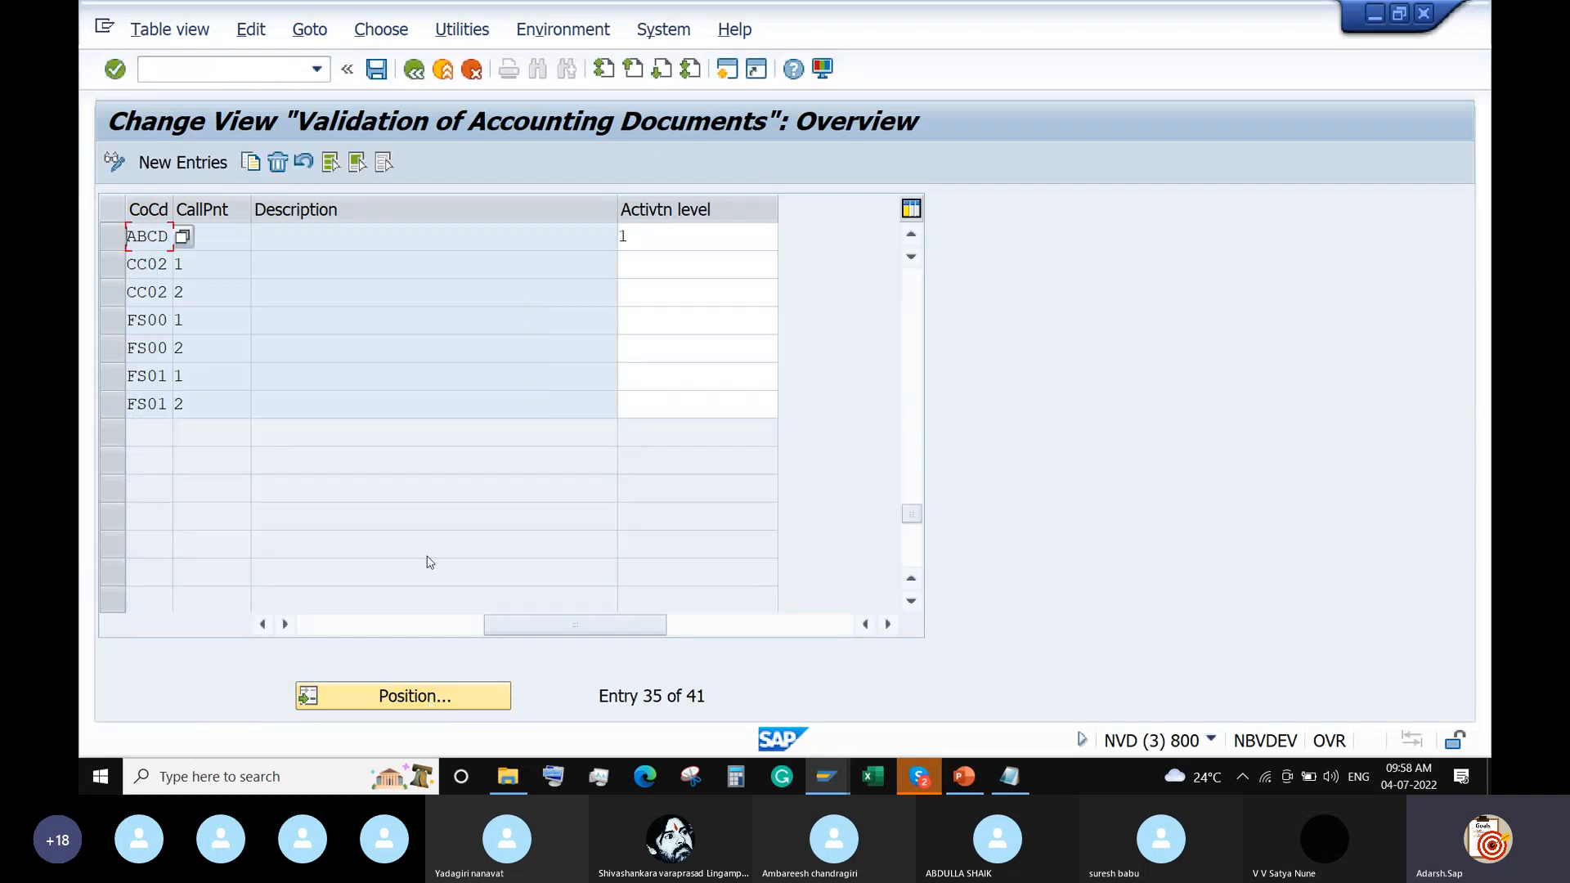
left_click(459, 232)
left_click(378, 68)
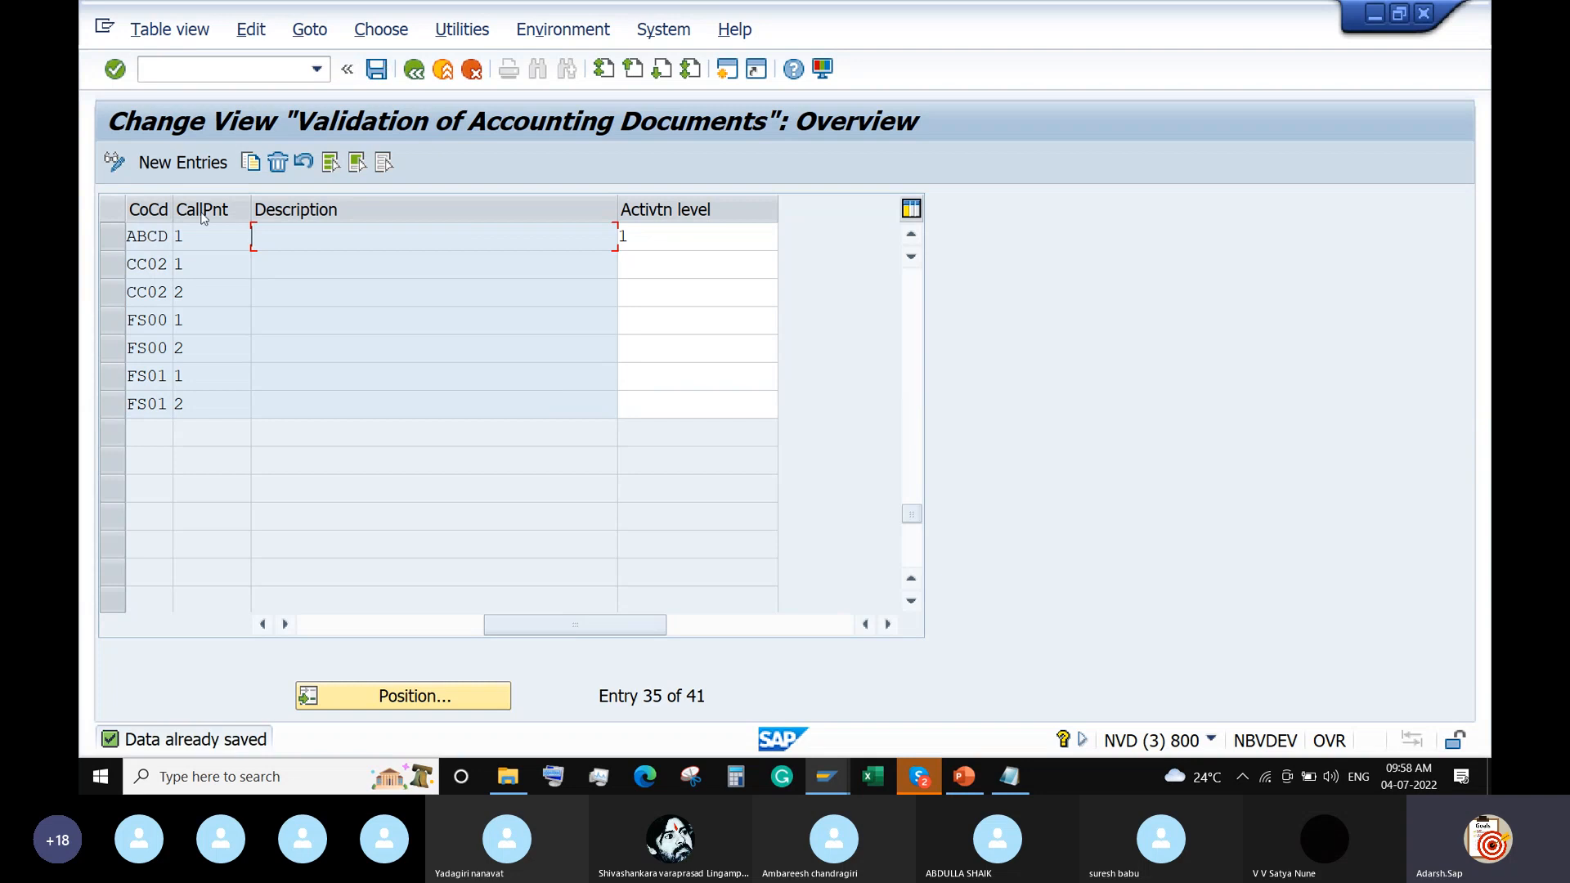
Open the validations assigned to company code ABCD and examine the prerequisite of ZABCD Step 001
double_click(170, 234)
double_click(169, 234)
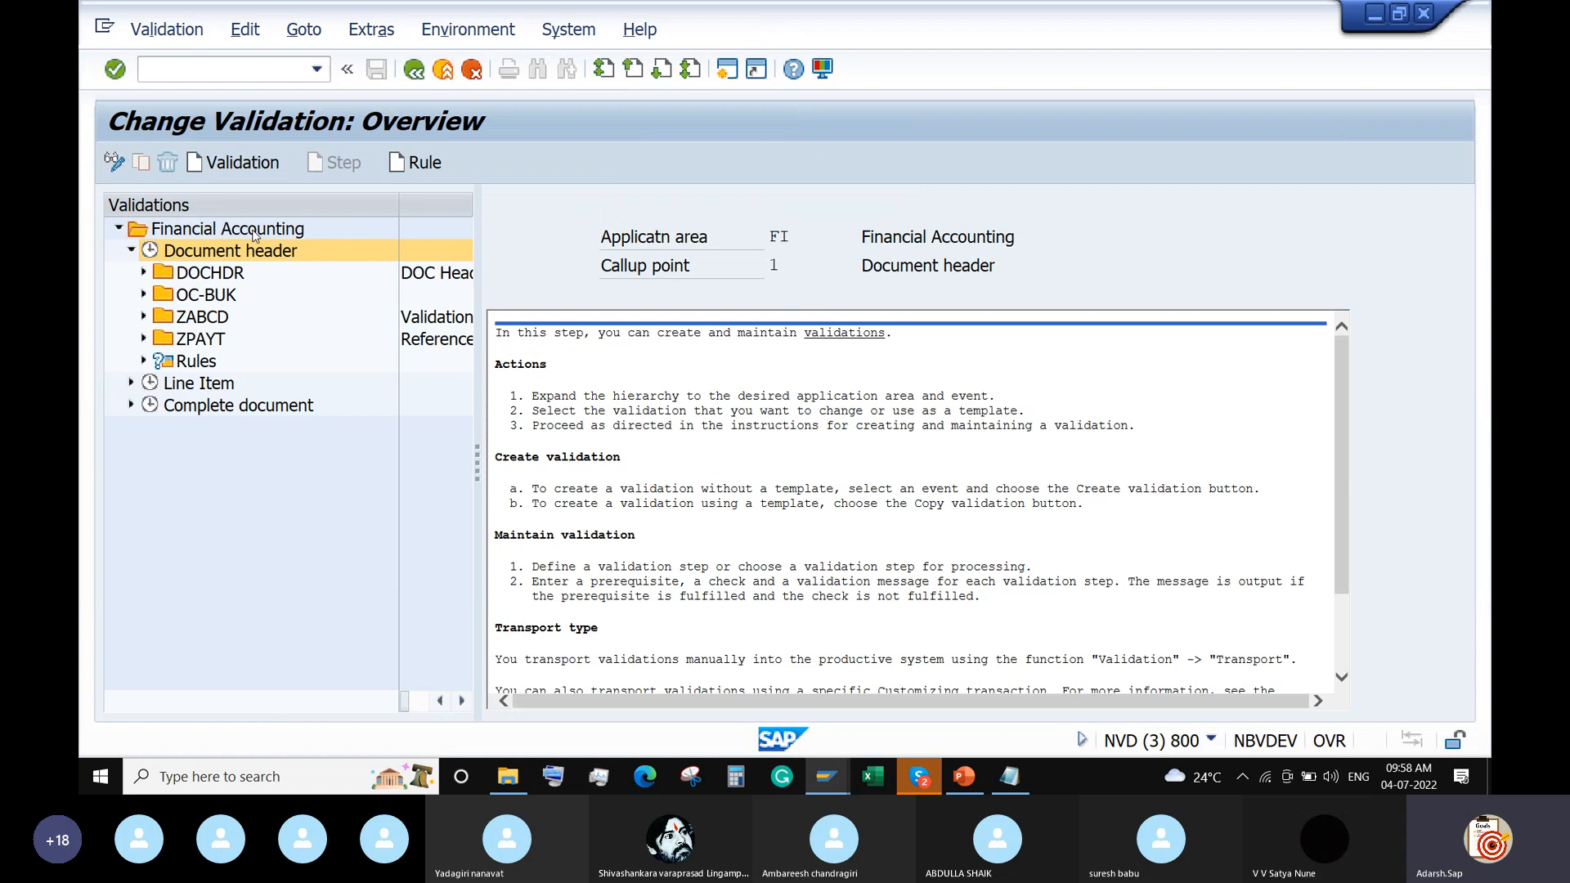
left_click(254, 235)
left_click(144, 317)
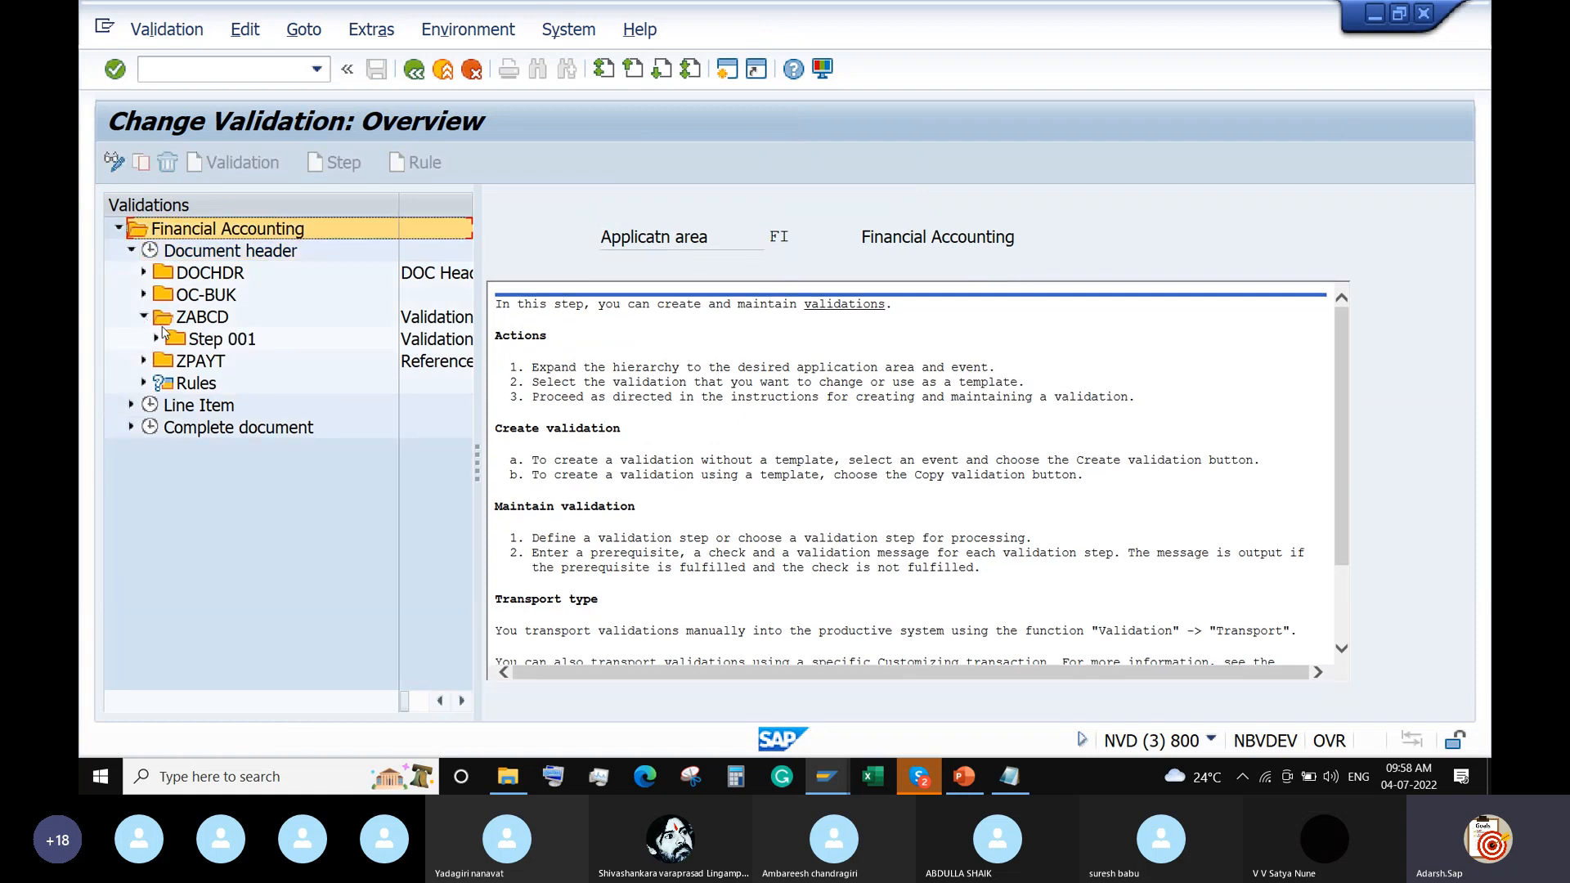
left_click(157, 338)
left_click(198, 345)
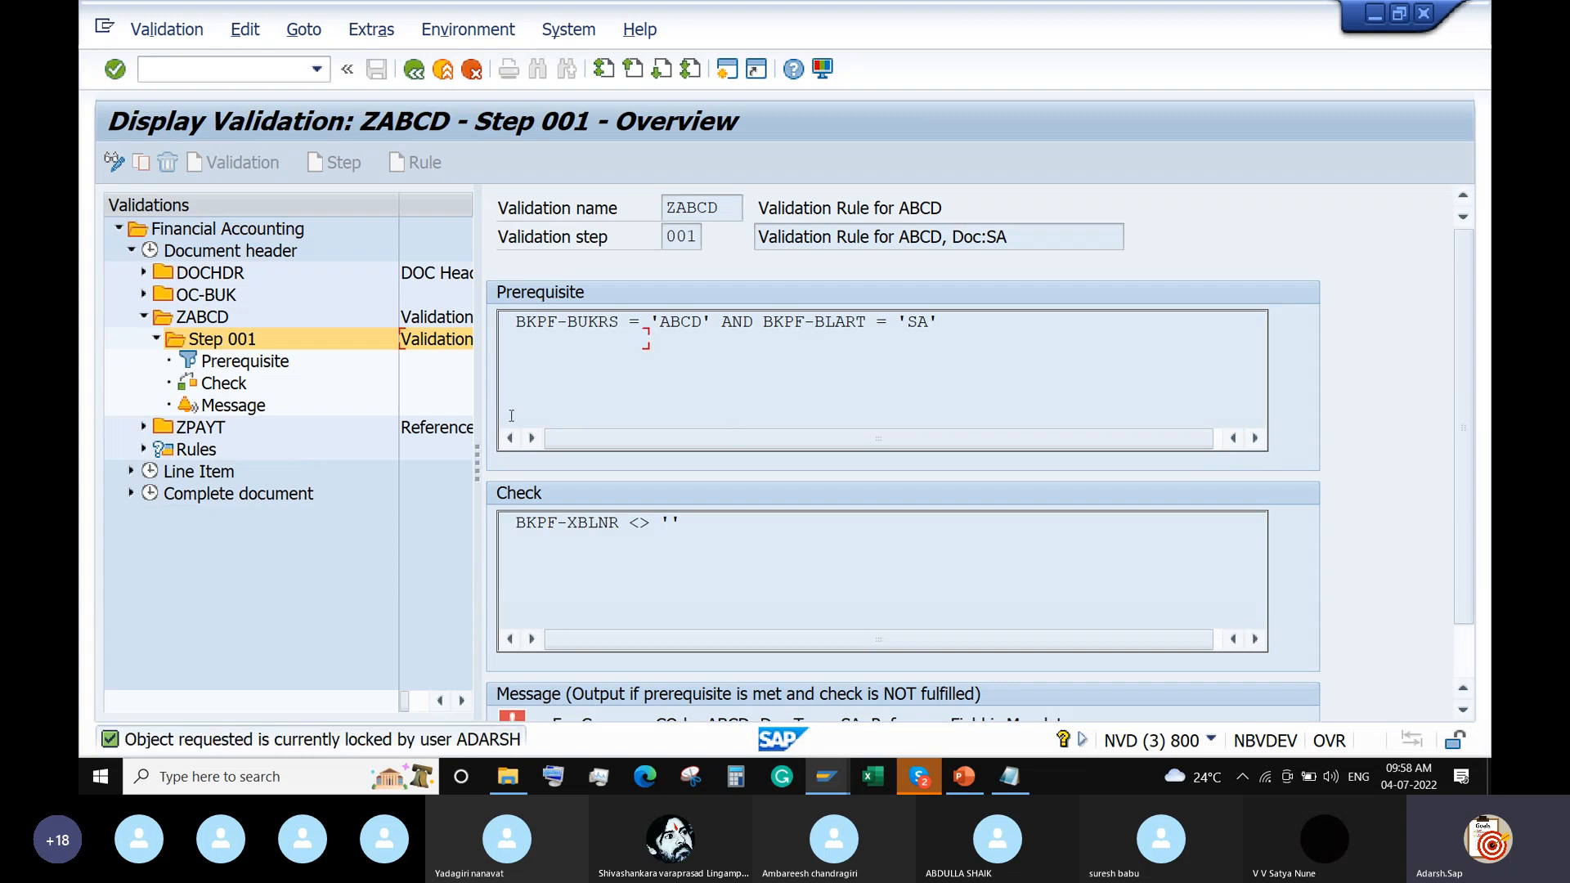
double_click(261, 362)
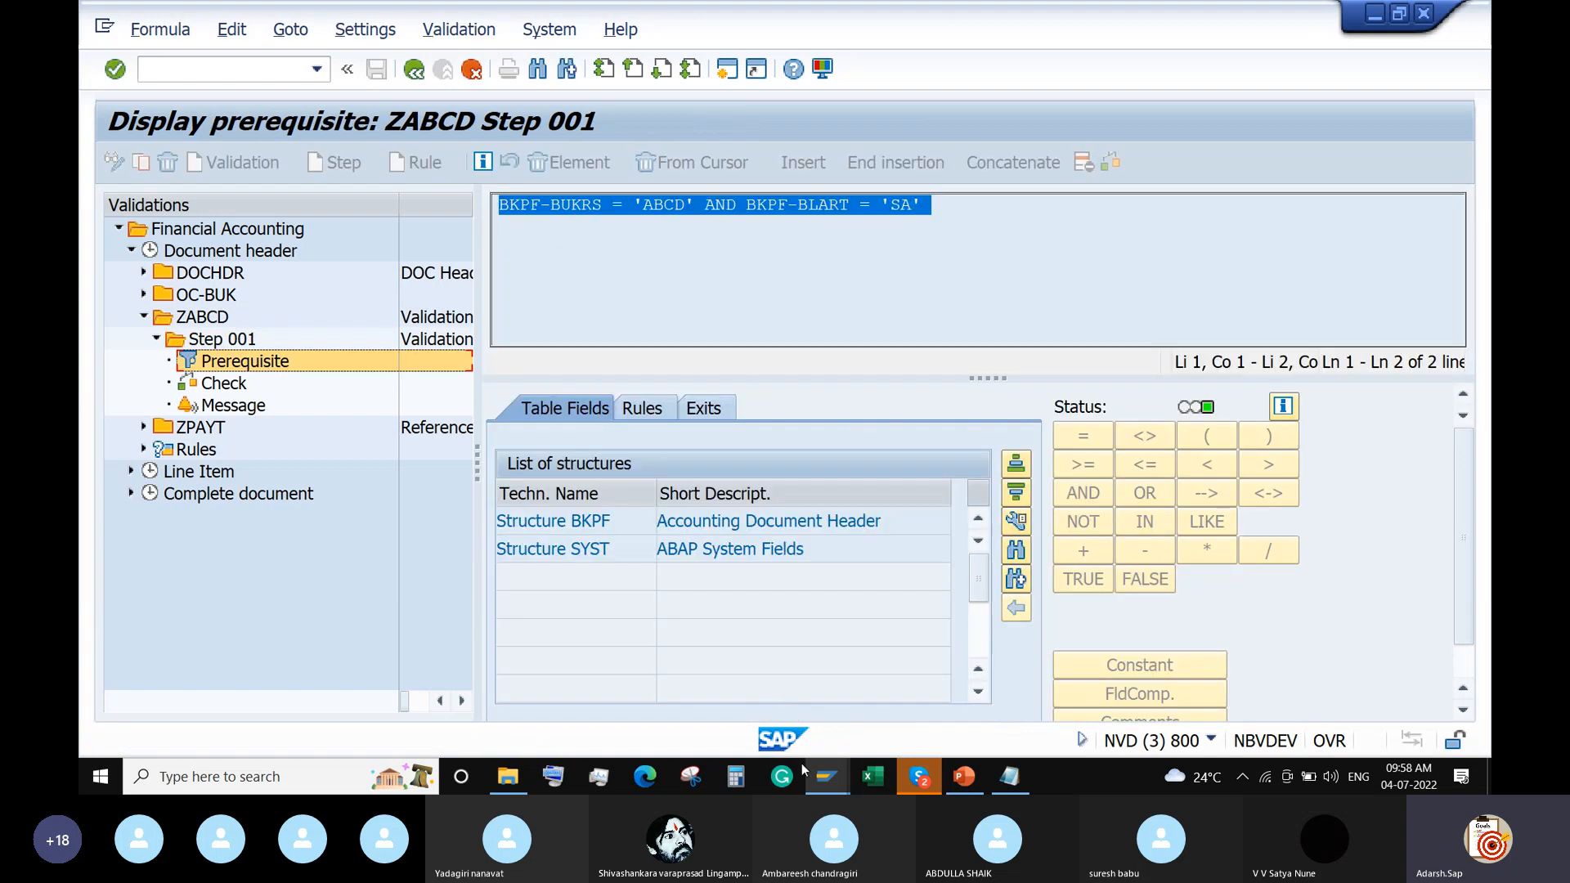
Switch to the G/L account document session and abandon the unposted document with /n
mouse_move(826, 776)
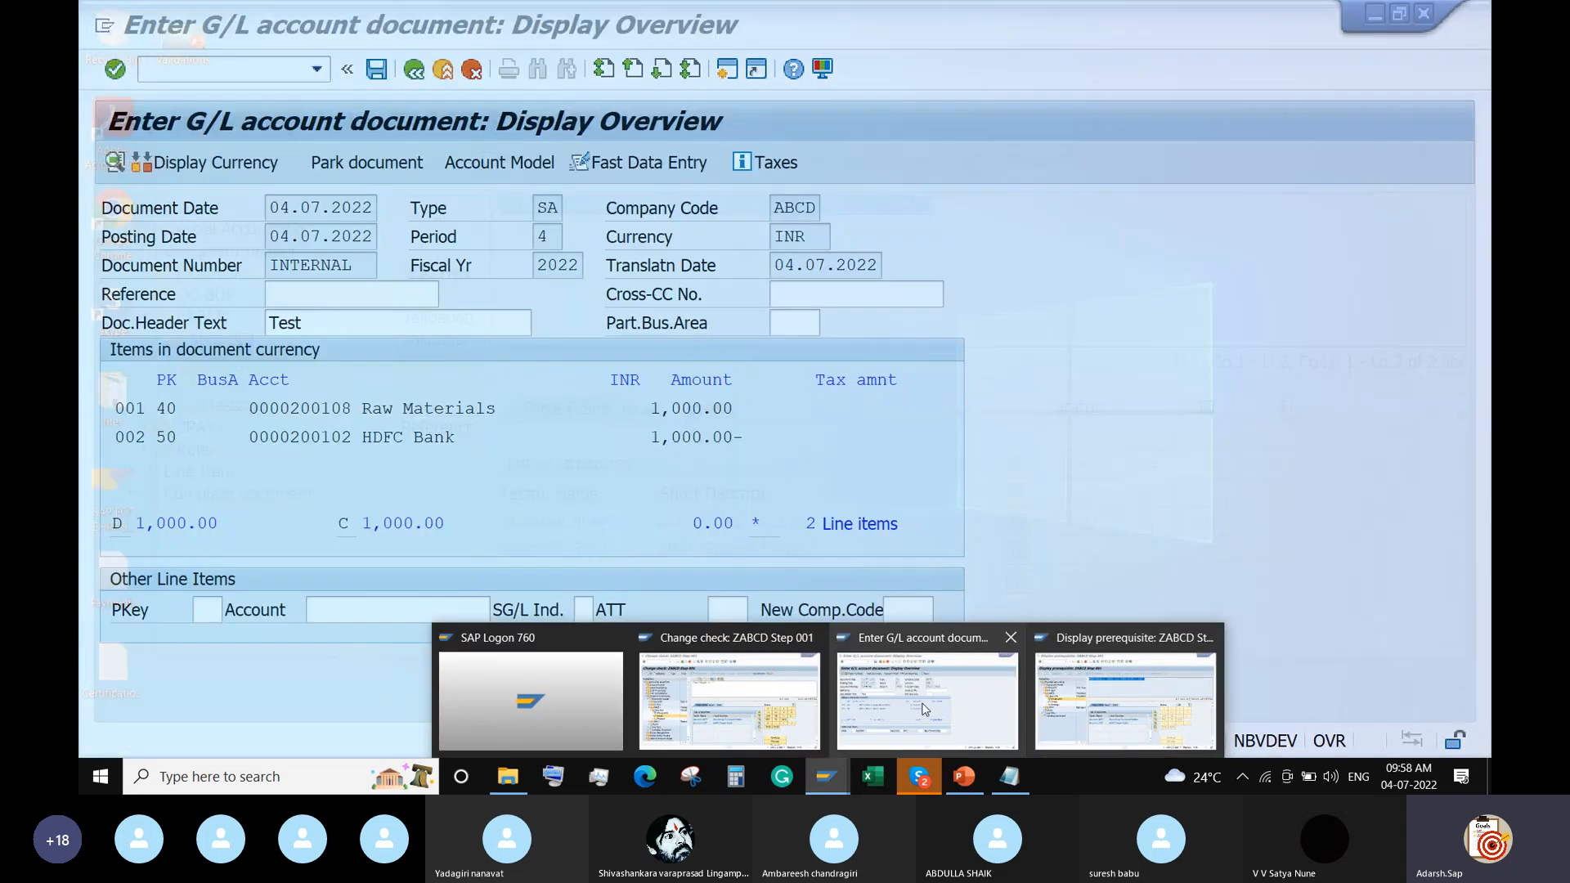
left_click(928, 701)
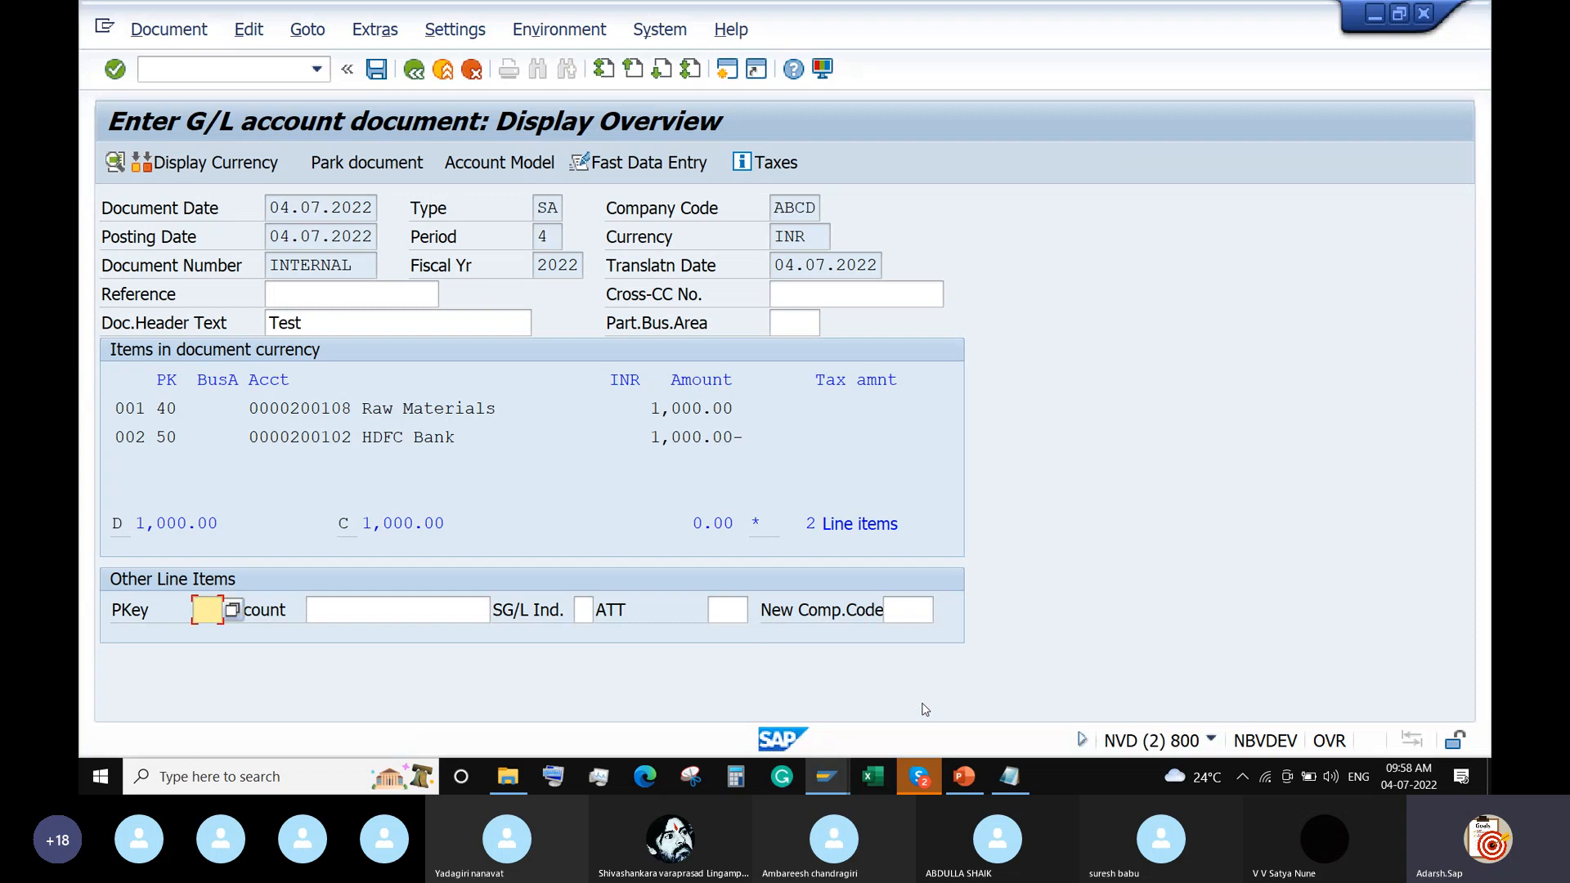
left_click(244, 72)
type("/n")
key("Return")
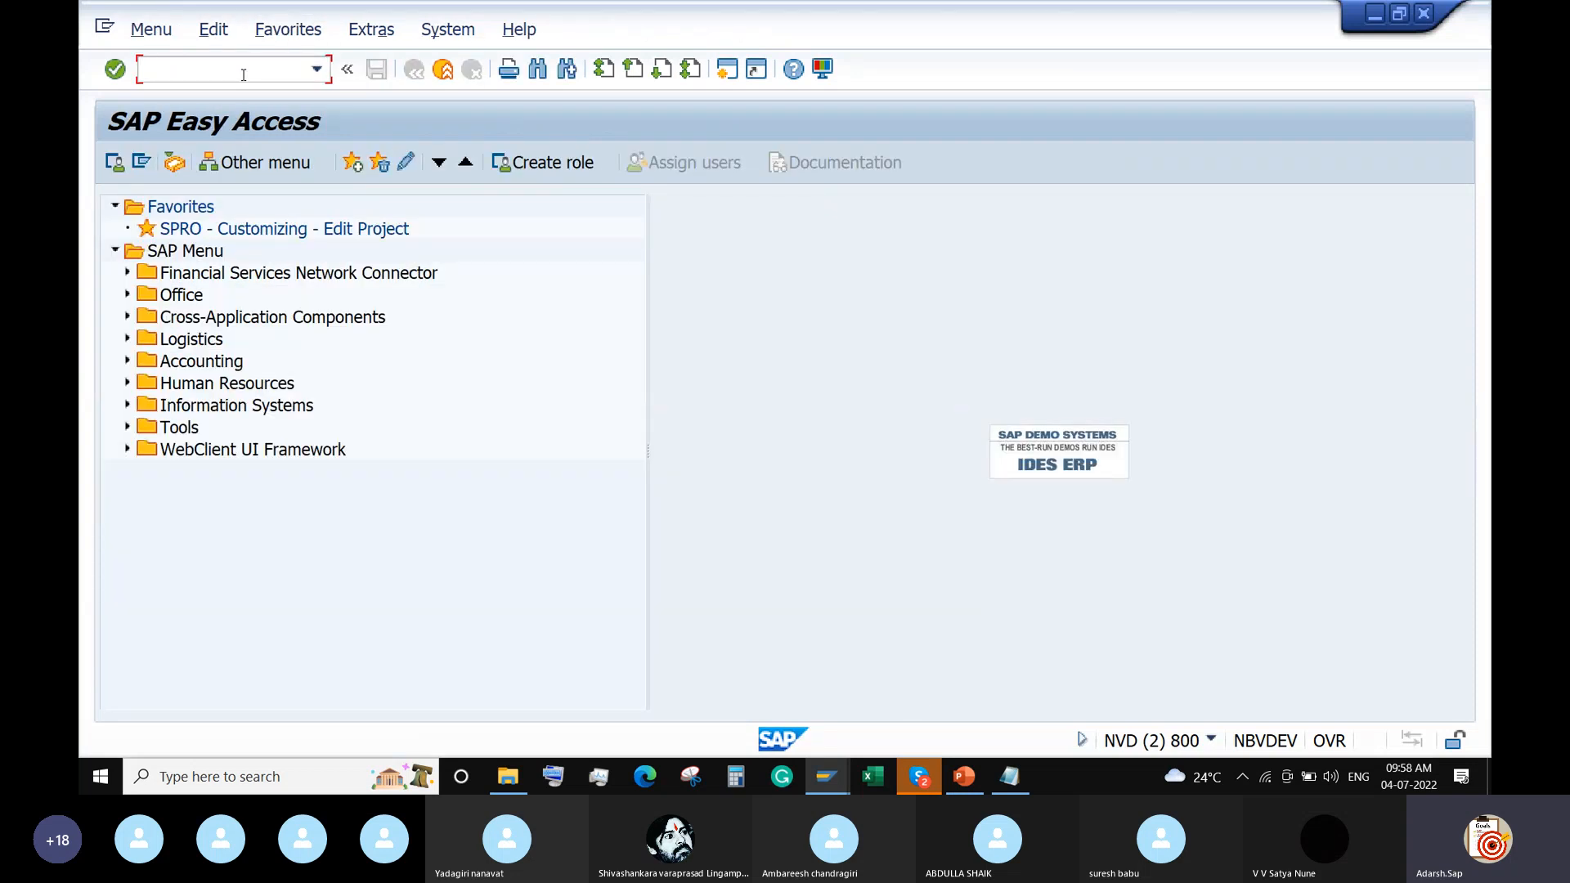
type("OB37")
key("Return")
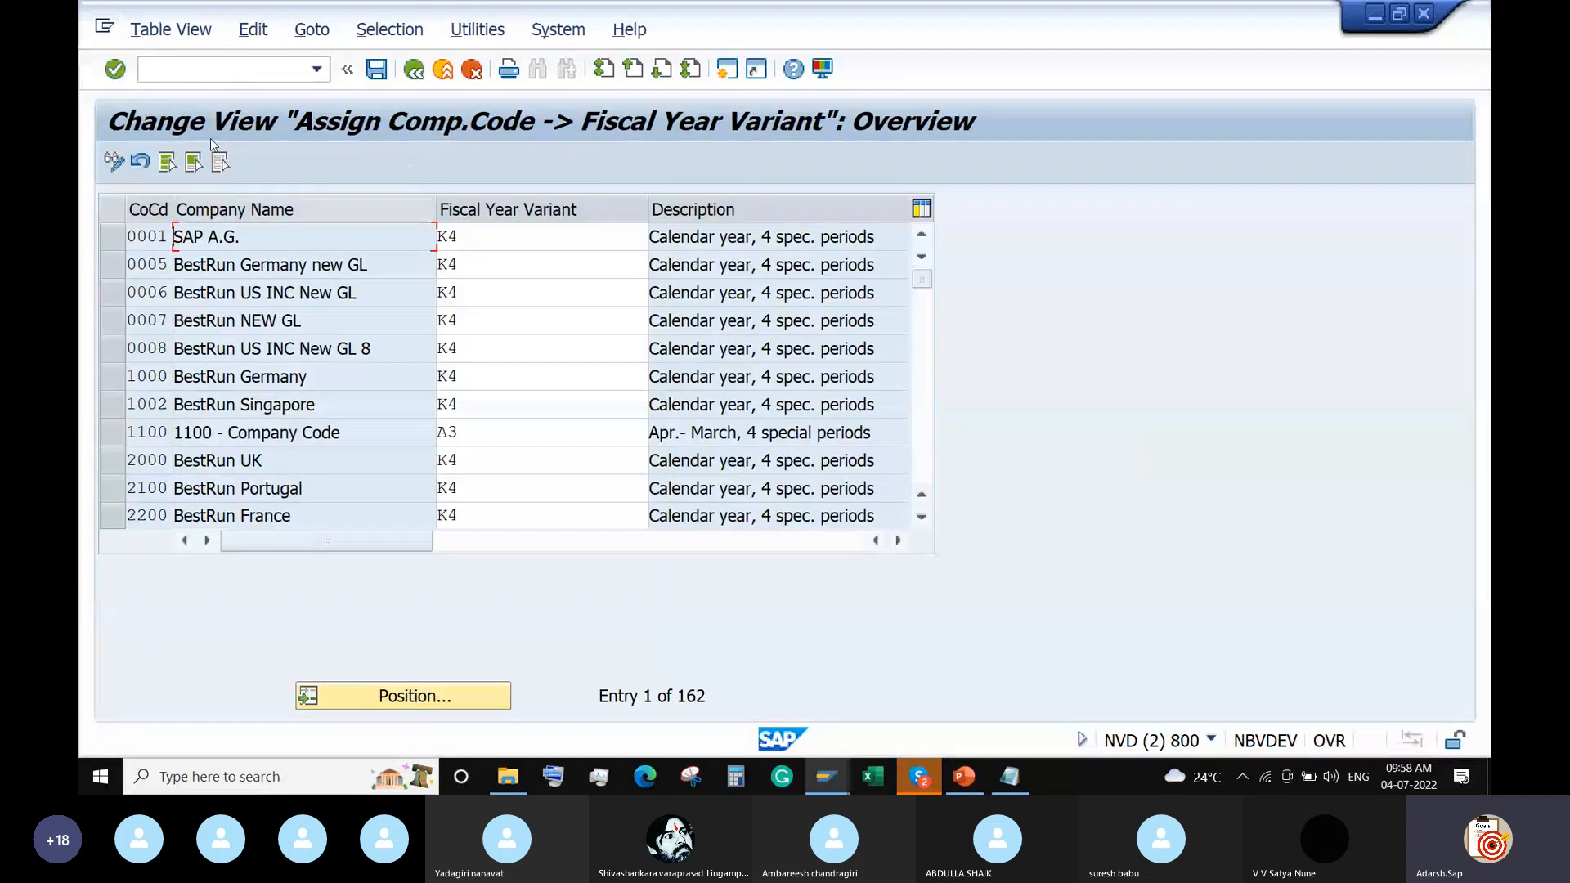
left_click(199, 63)
type("/n")
key("Return")
Start transaction OBA7 and locate document type SA in the document types overview
type("OB")
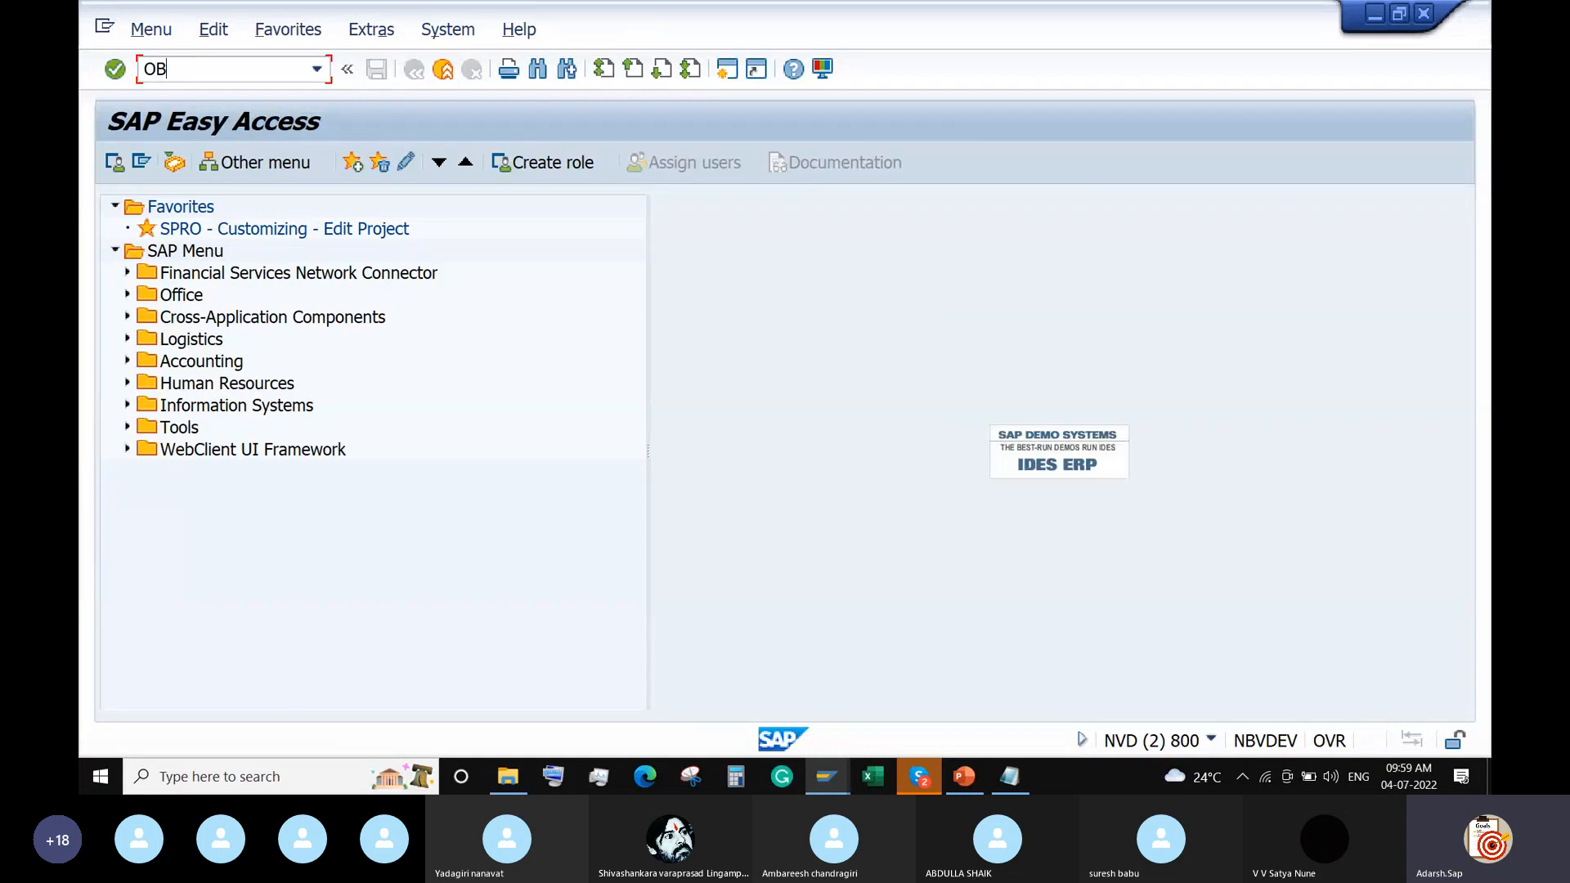
type("A7")
key("Return")
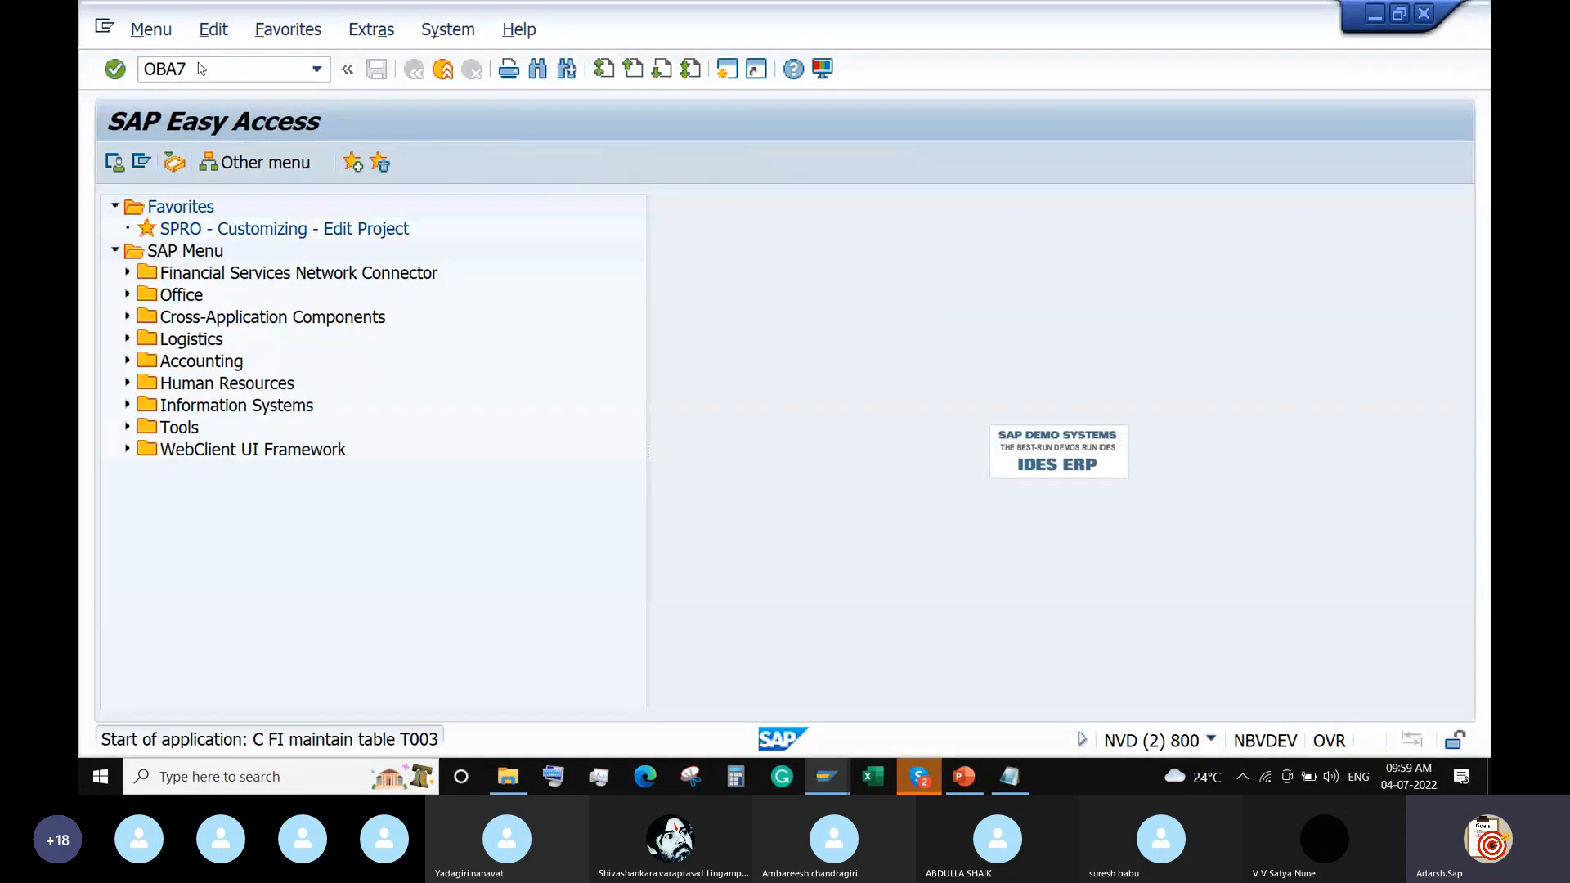
left_click(396, 699)
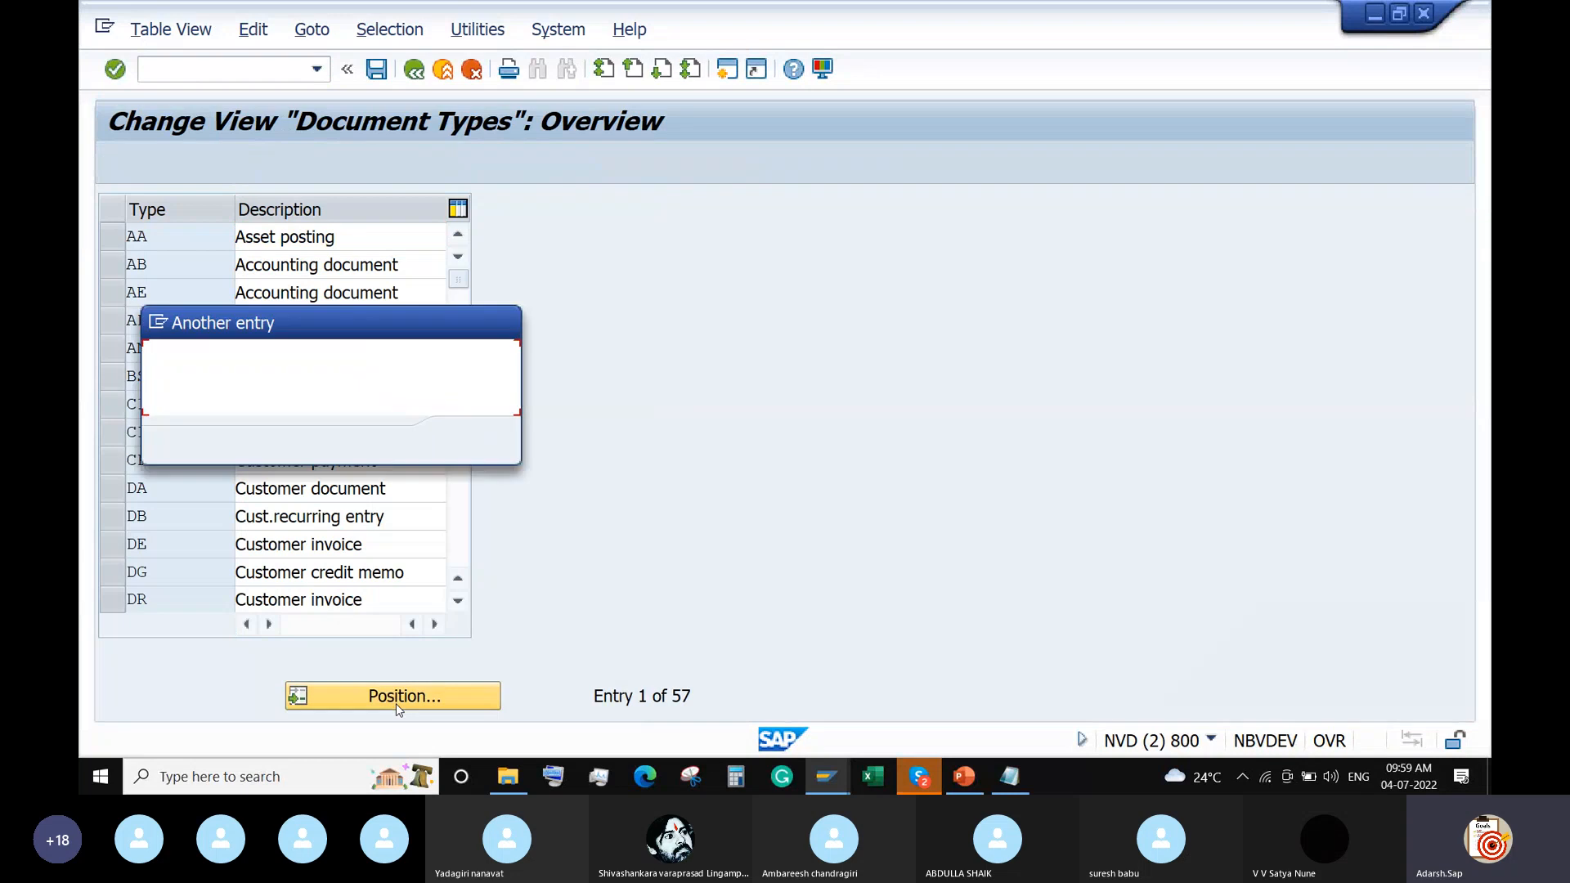
type("SA")
key("Return")
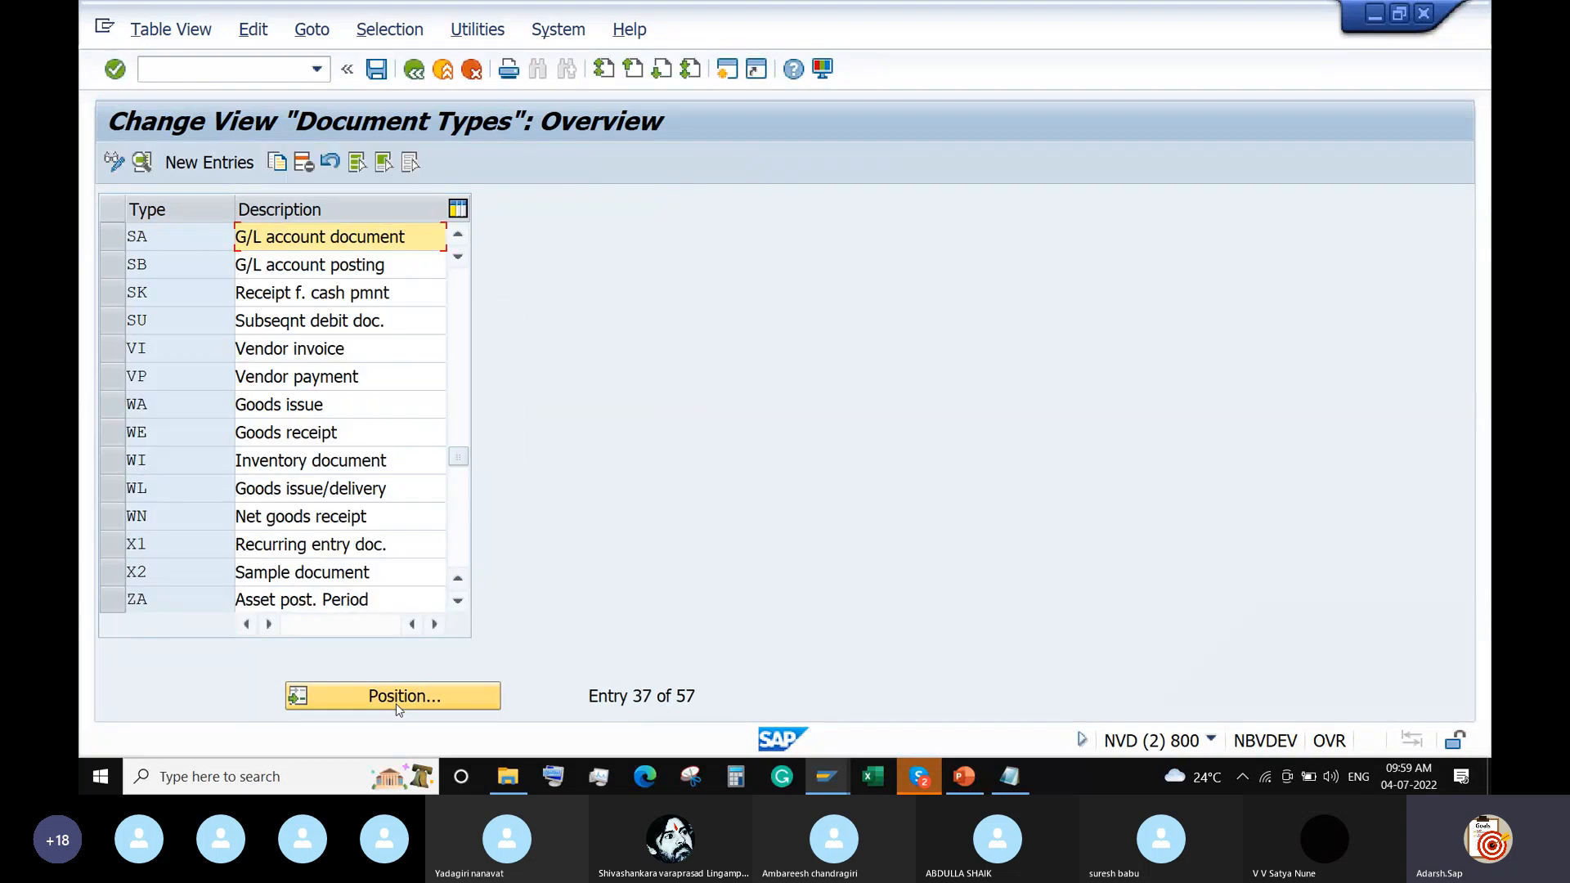
Open the details of document type SA, review the fields required during document entry, save, and close the session
double_click(186, 238)
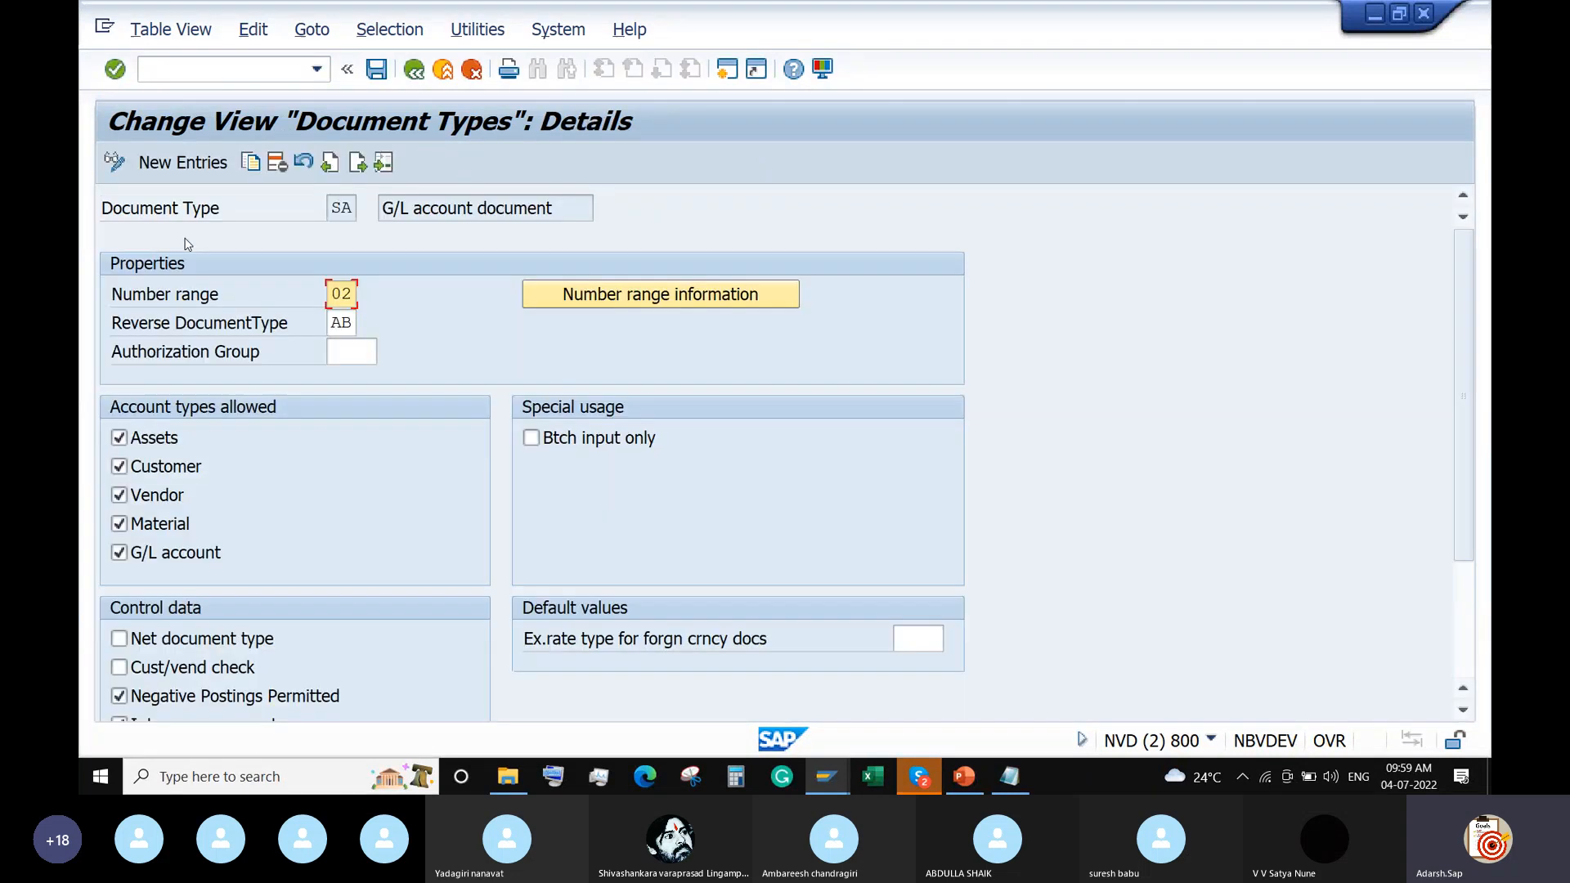
scroll(298, 482, "down", 3)
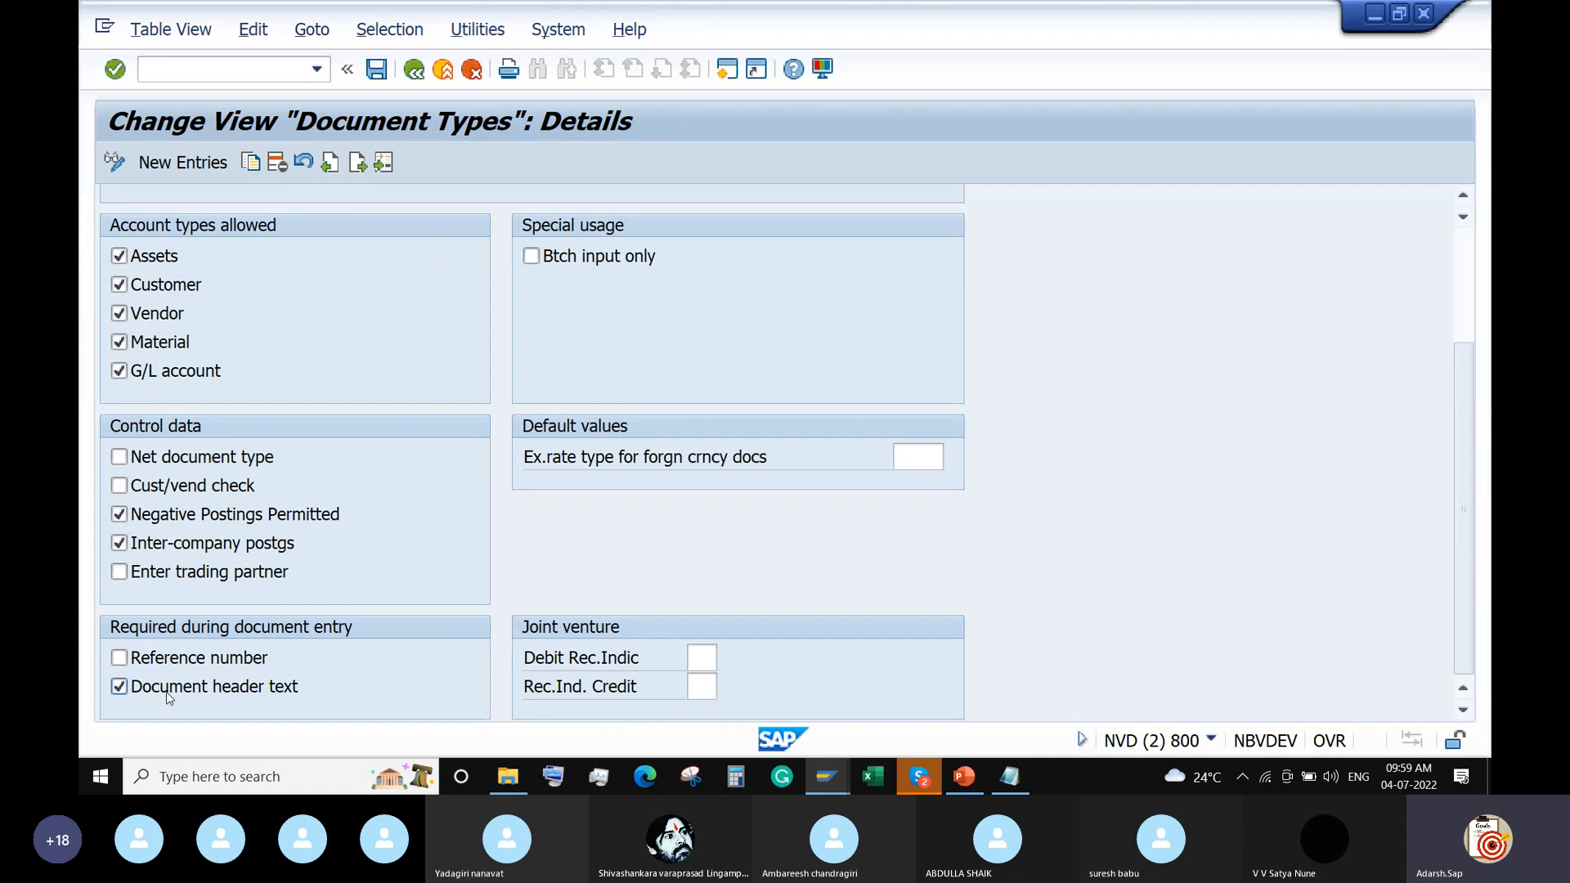
scroll(373, 247, "up", 3)
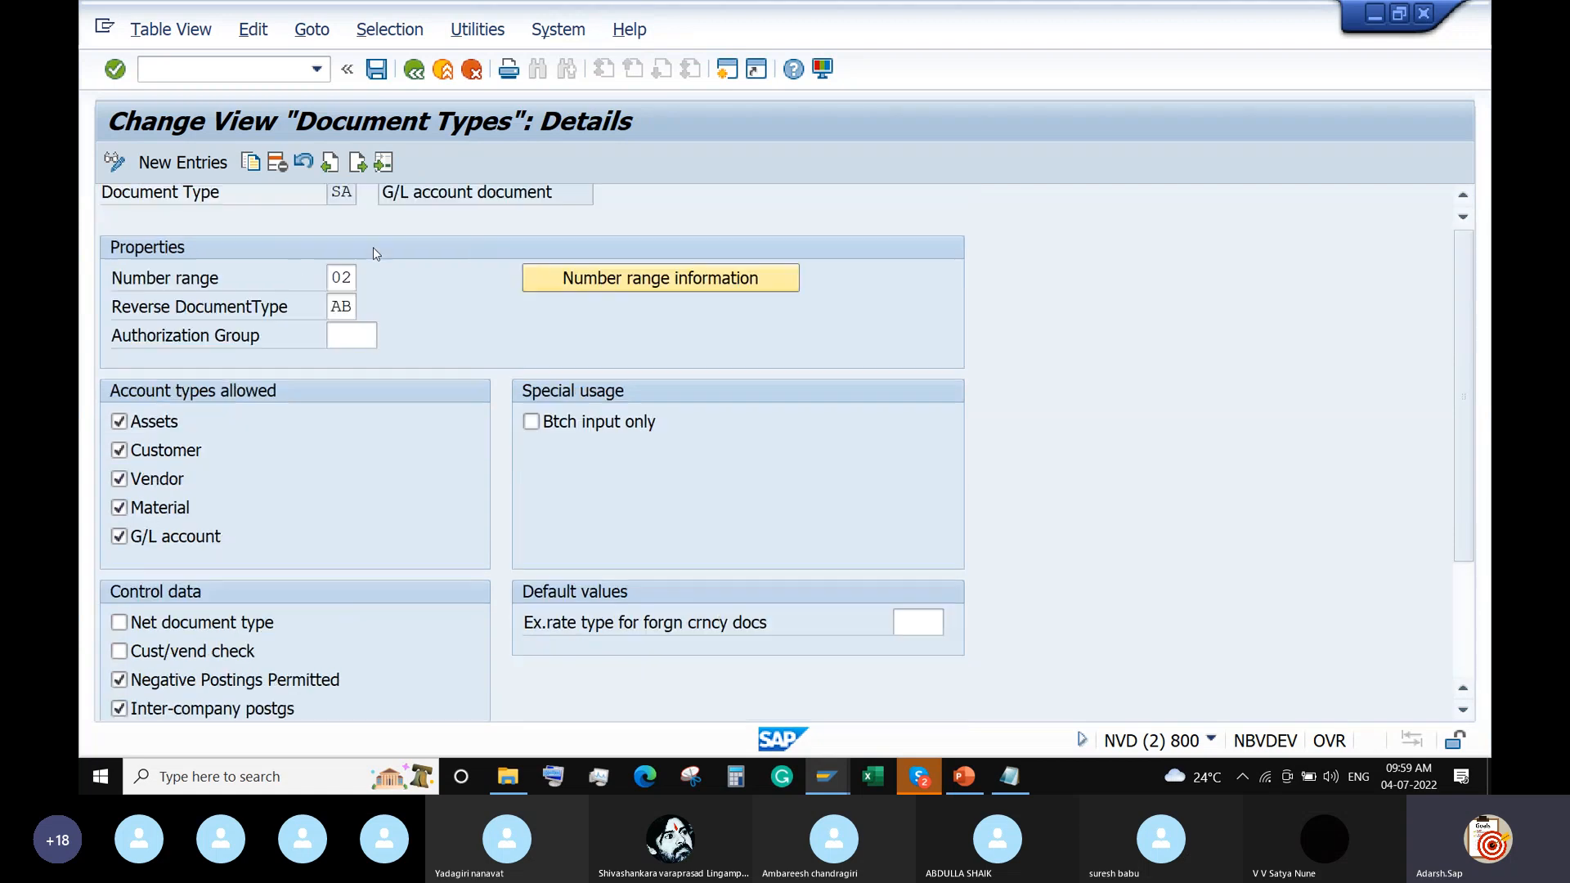
left_click(375, 71)
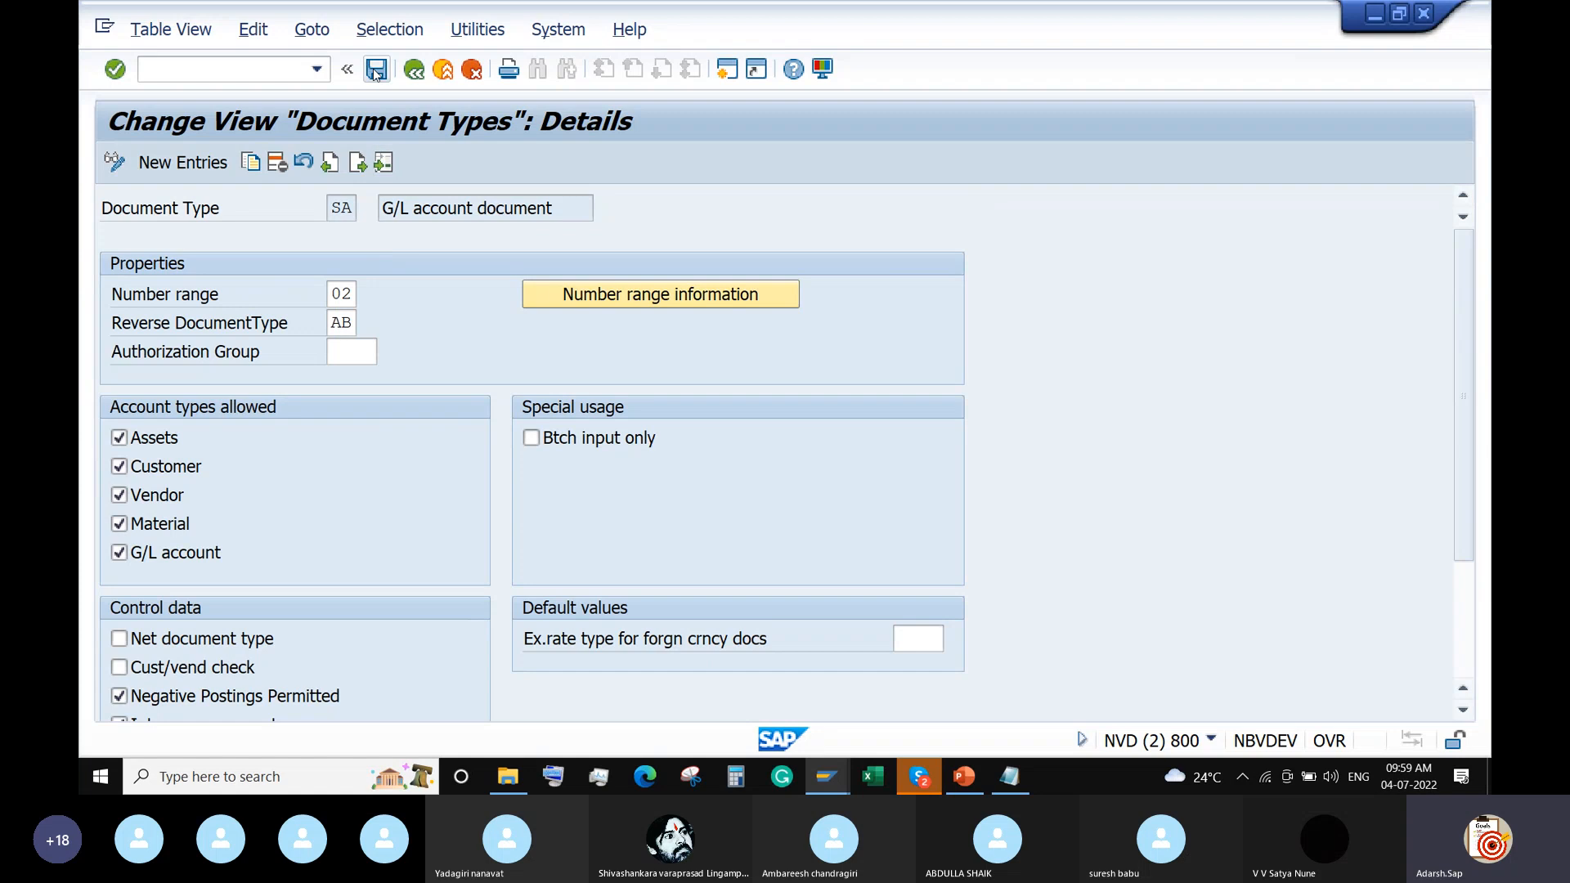
left_click(552, 453)
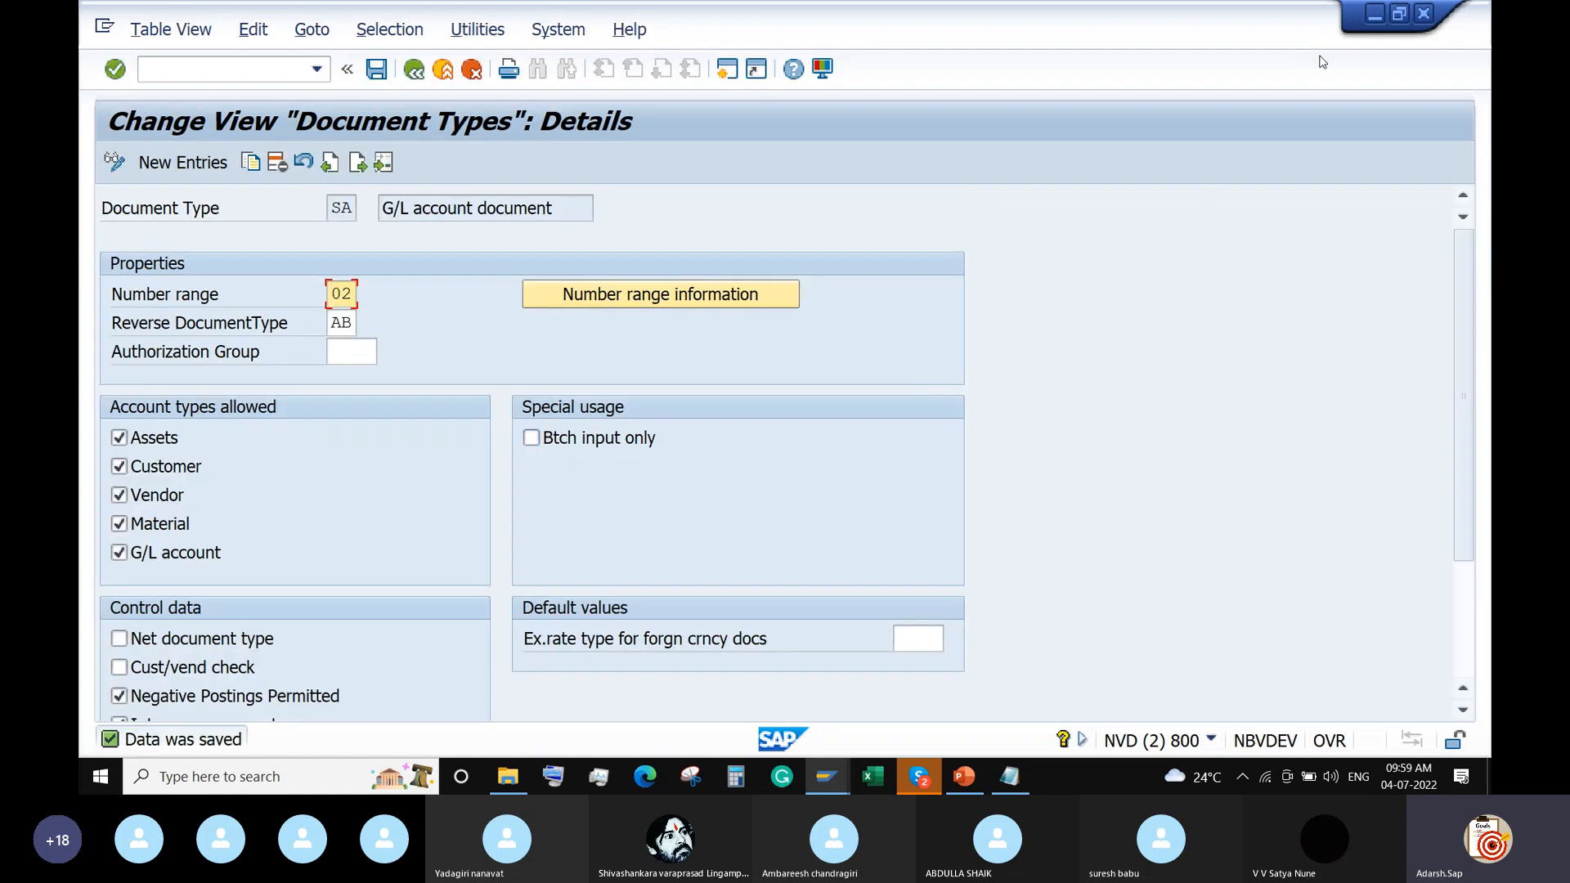
left_click(1426, 14)
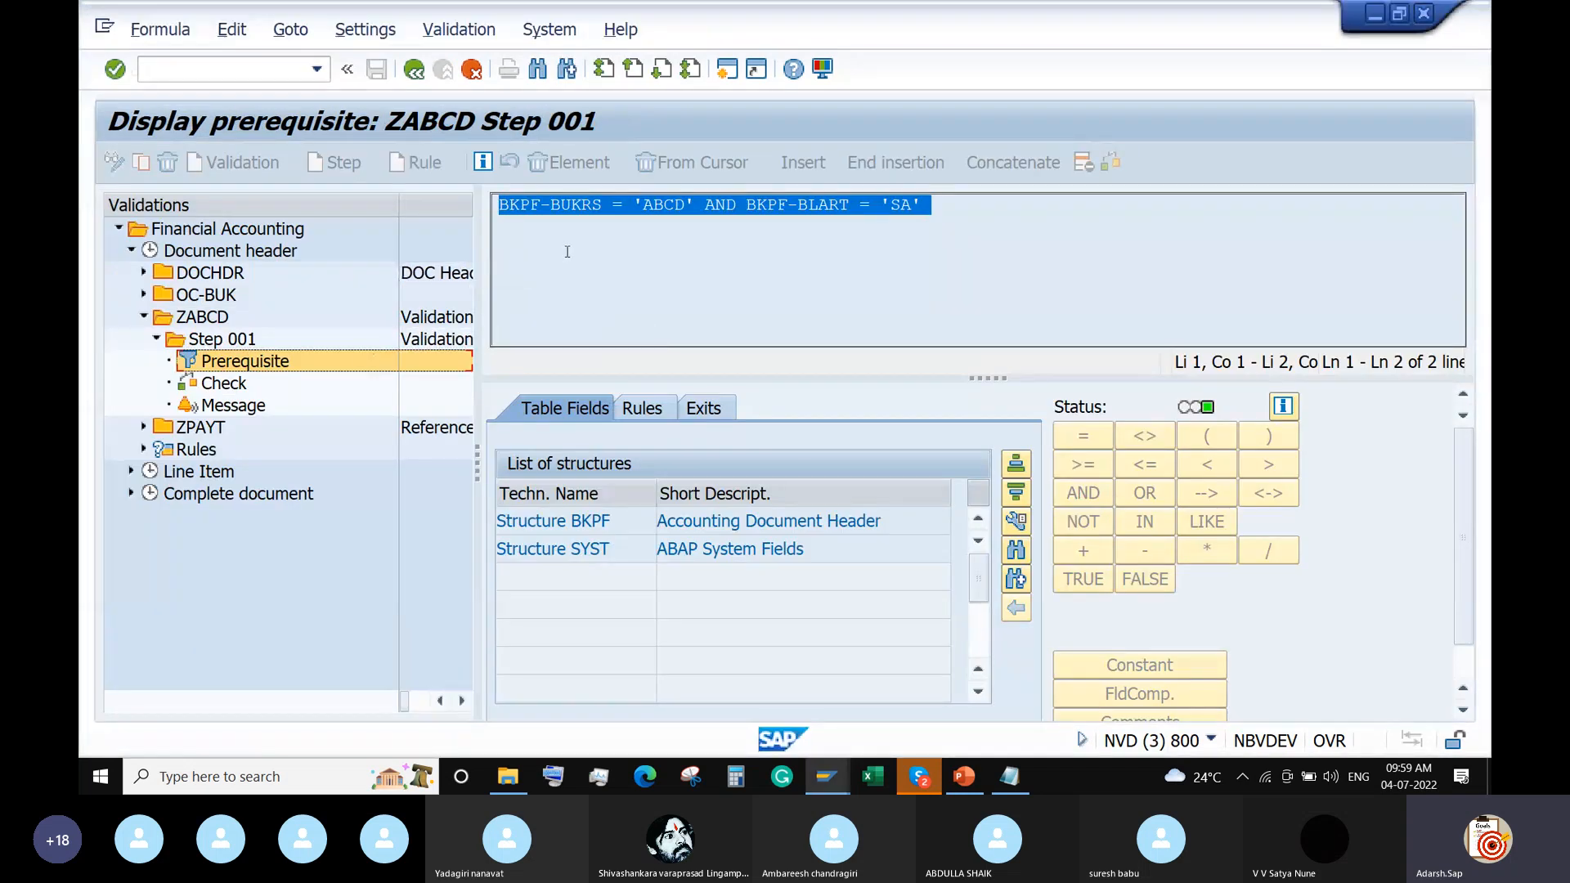
Examine the fields of structure BKPF available for the prerequisite of ZABCD Step 001
double_click(576, 520)
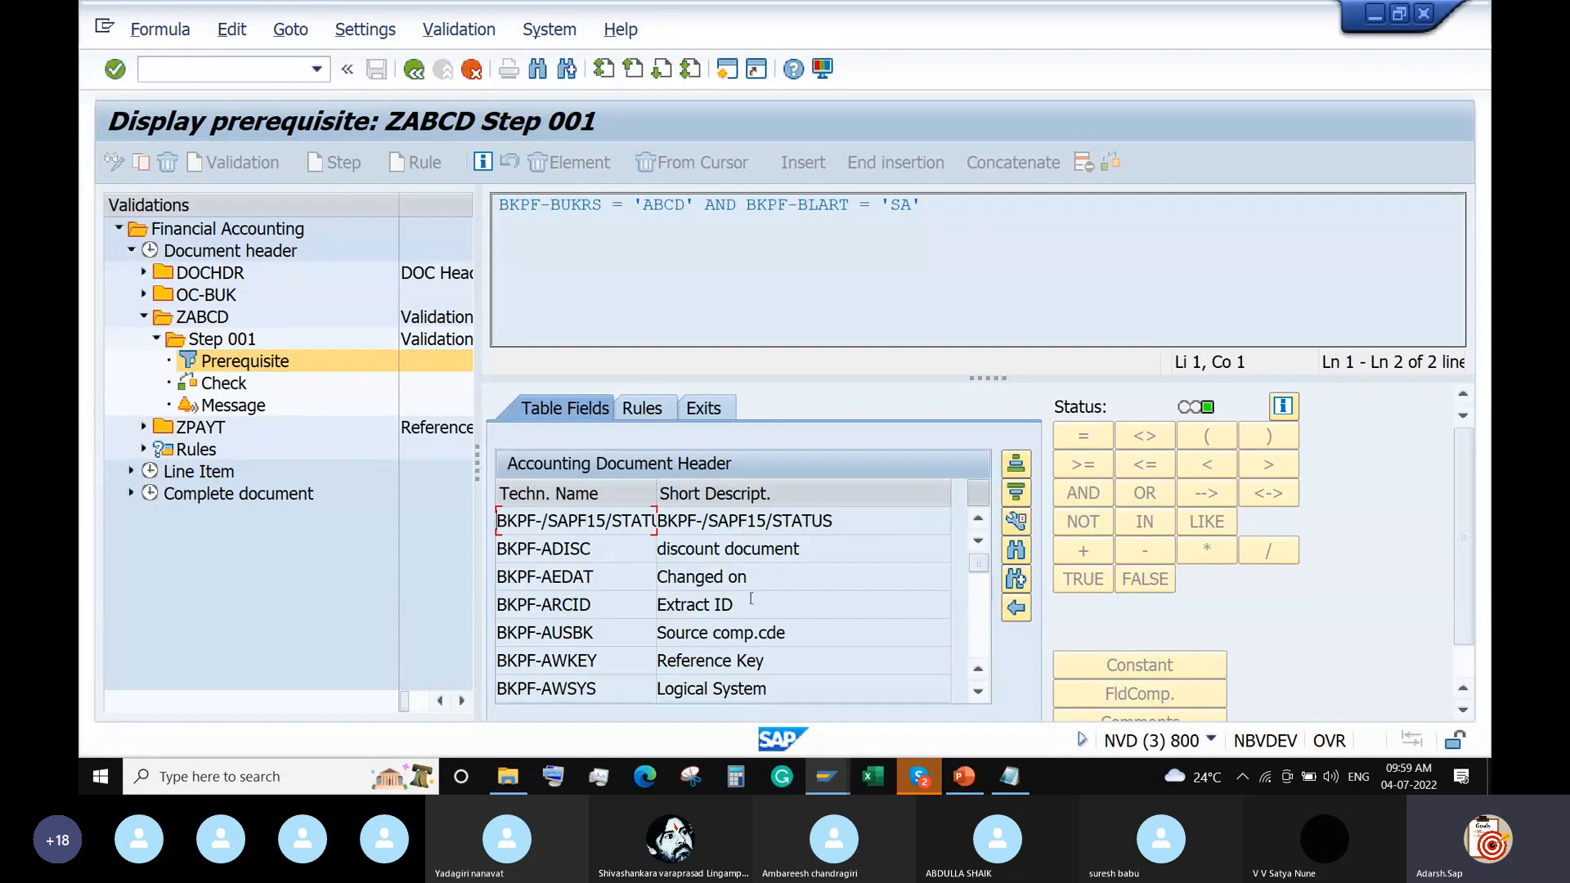
scroll(749, 601, "down", 5)
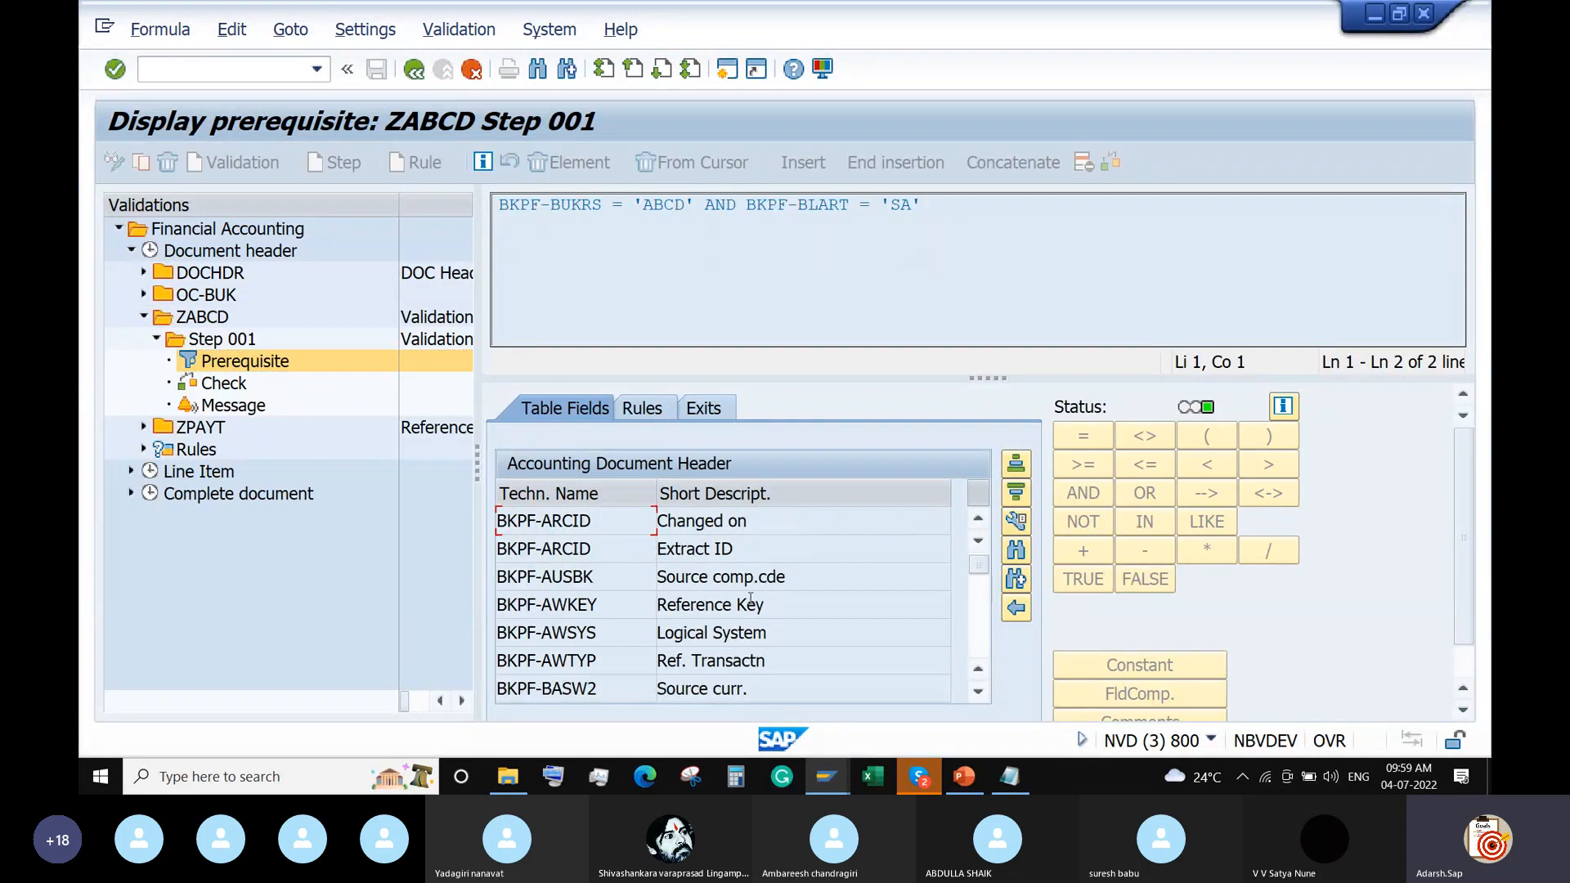
scroll(749, 604, "down", 10)
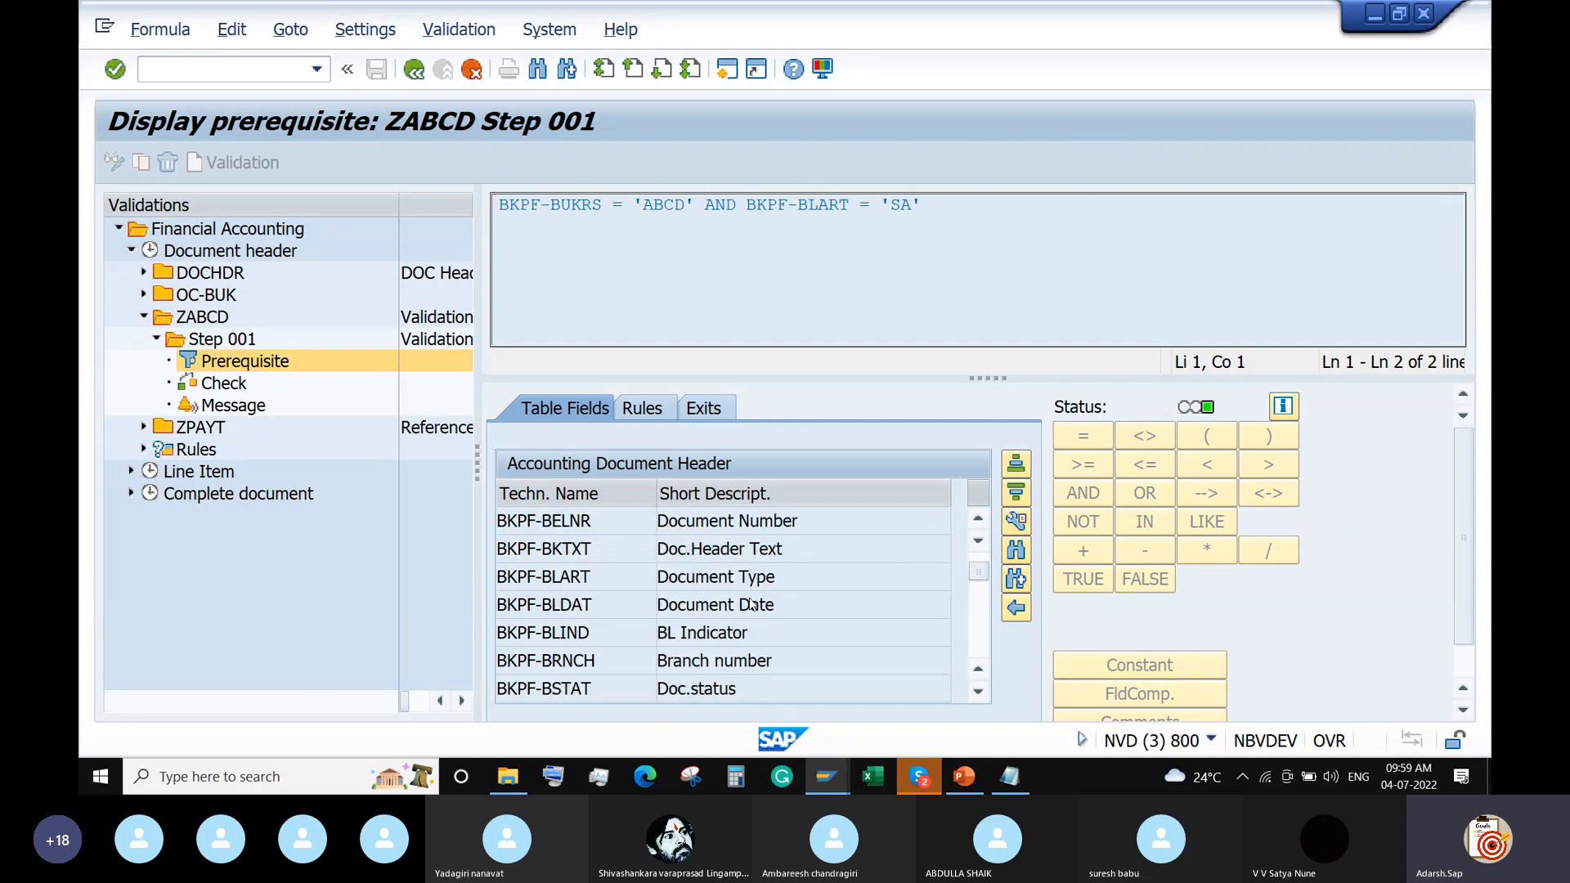
scroll(750, 601, "down", 9)
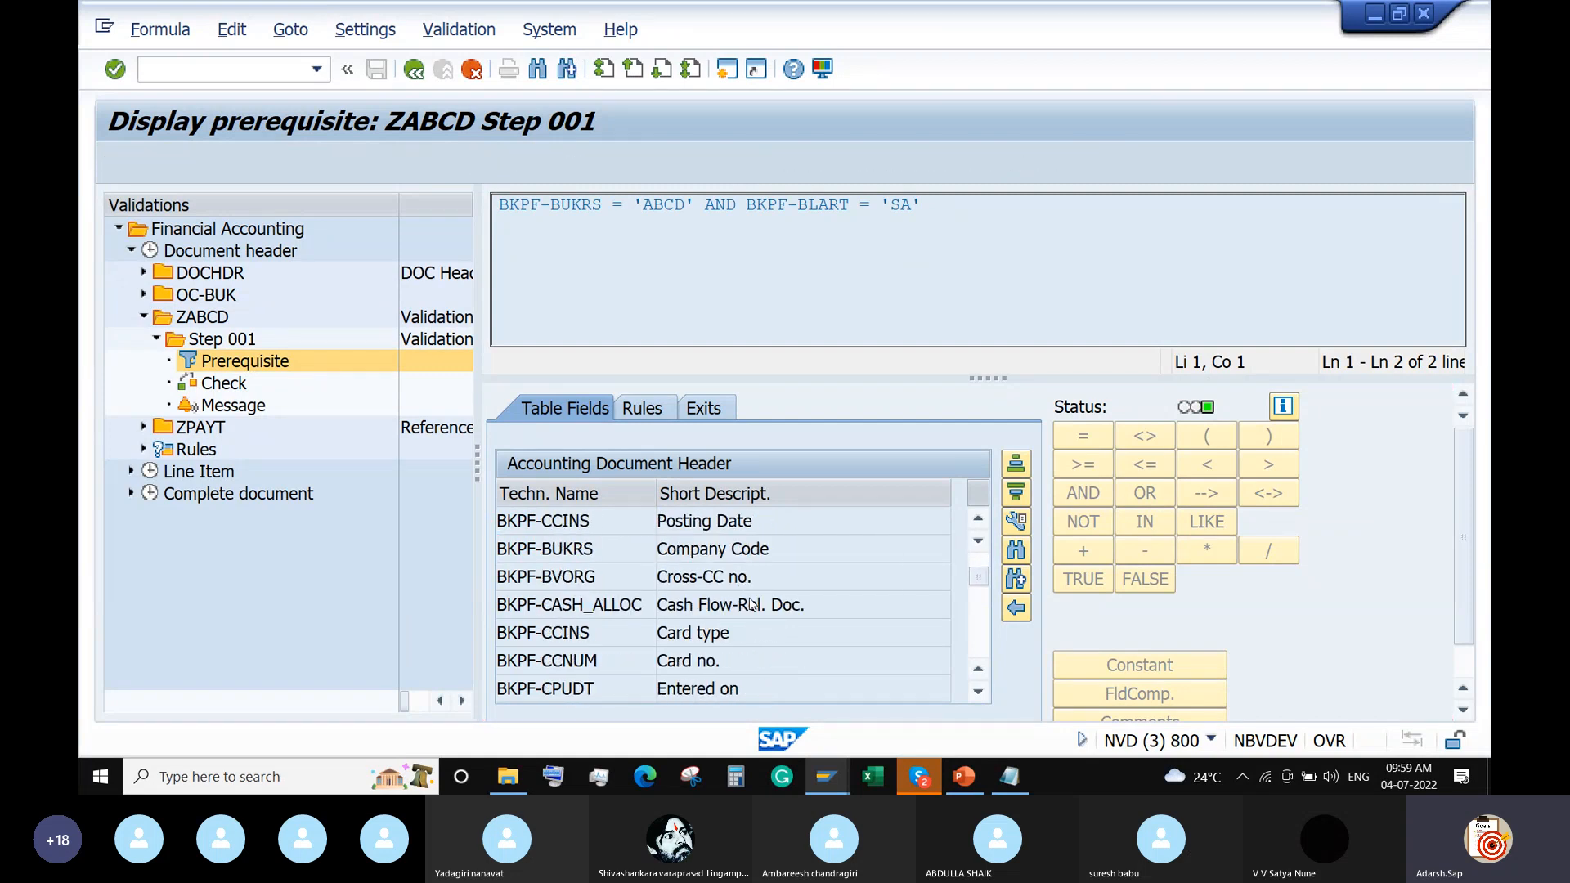
scroll(749, 603, "down", 8)
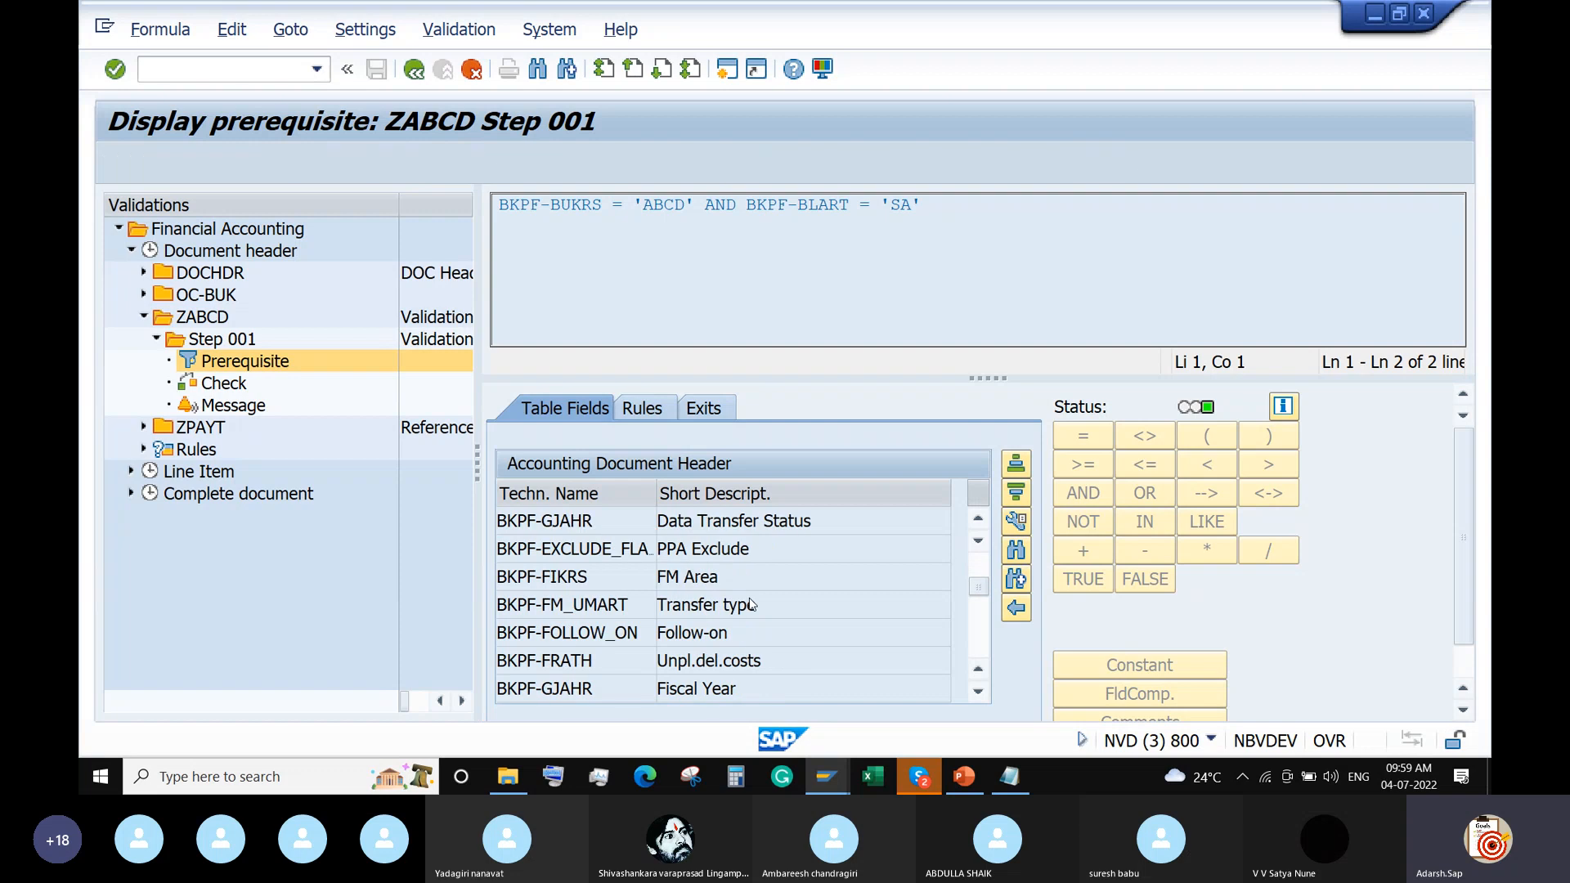
scroll(750, 604, "down", 9)
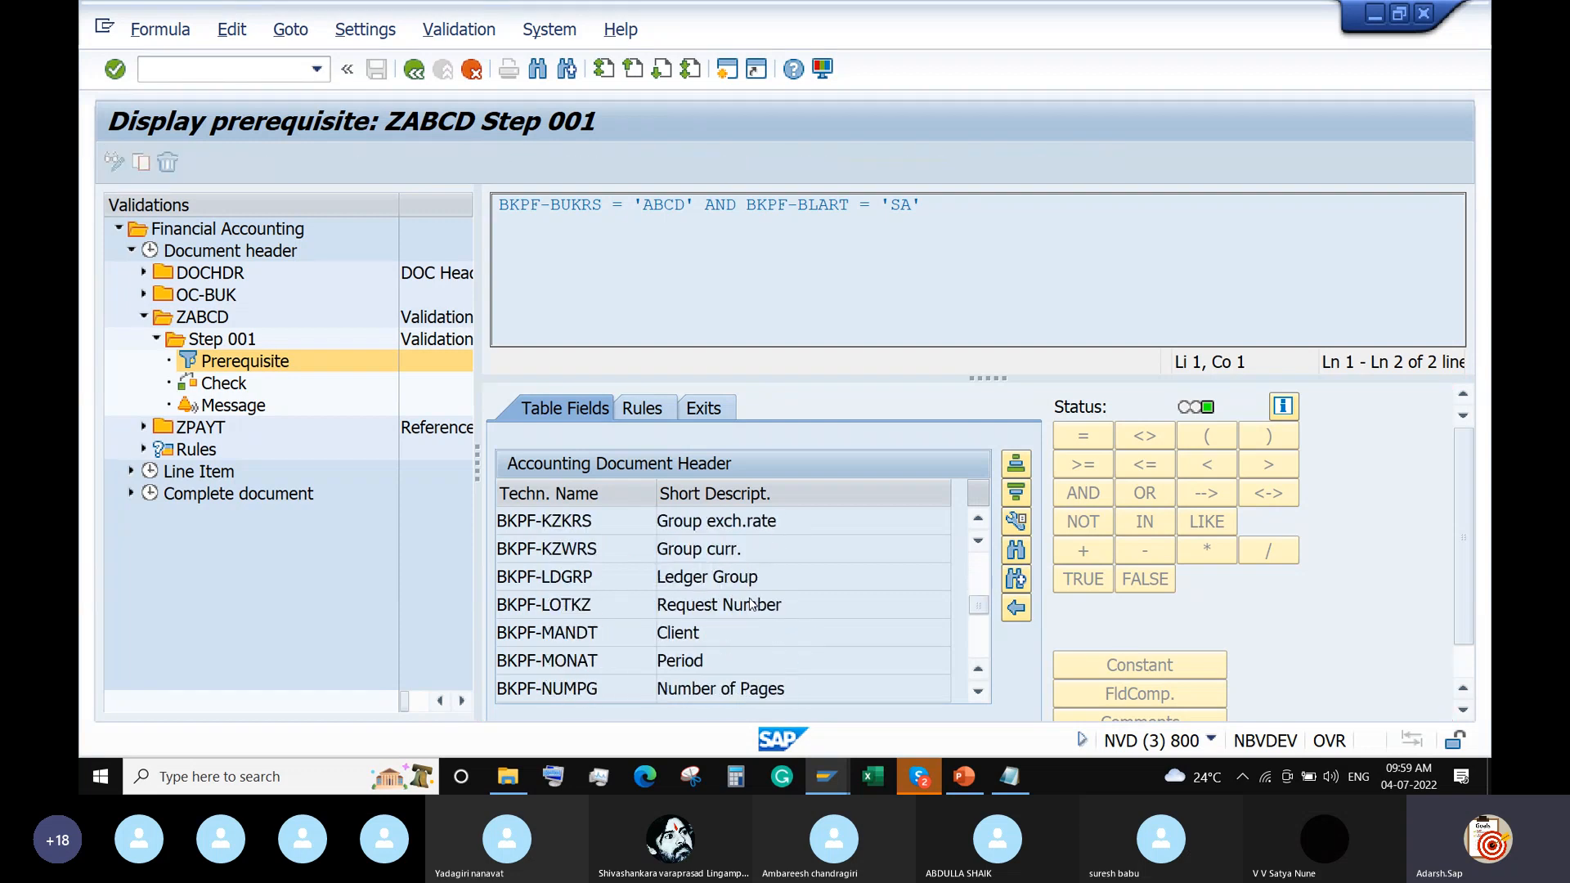
scroll(750, 599, "down", 1)
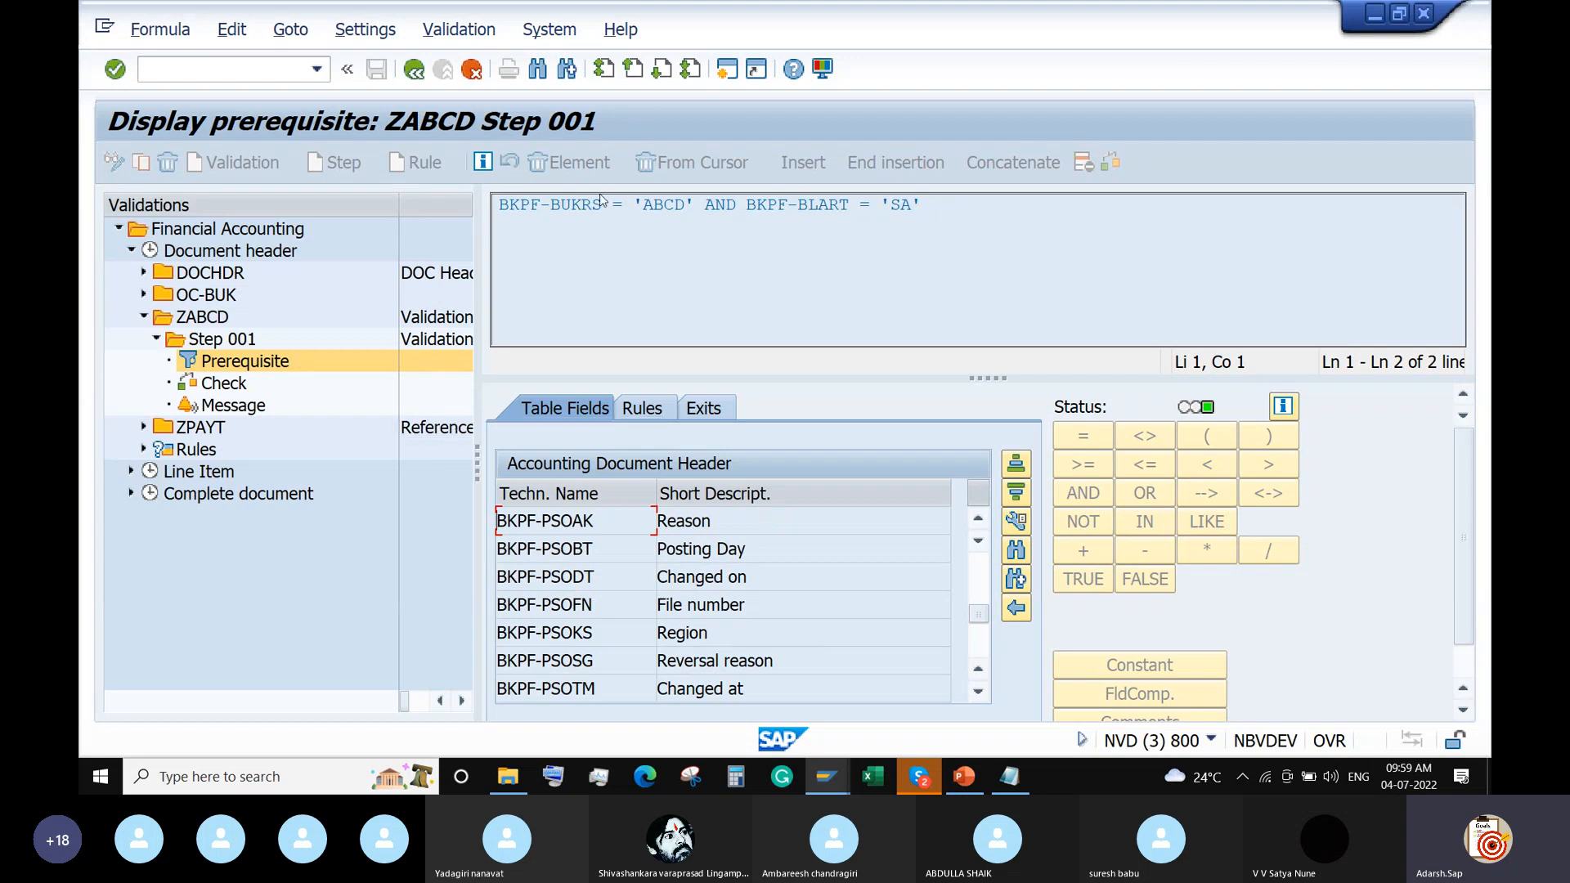
mouse_move(839, 778)
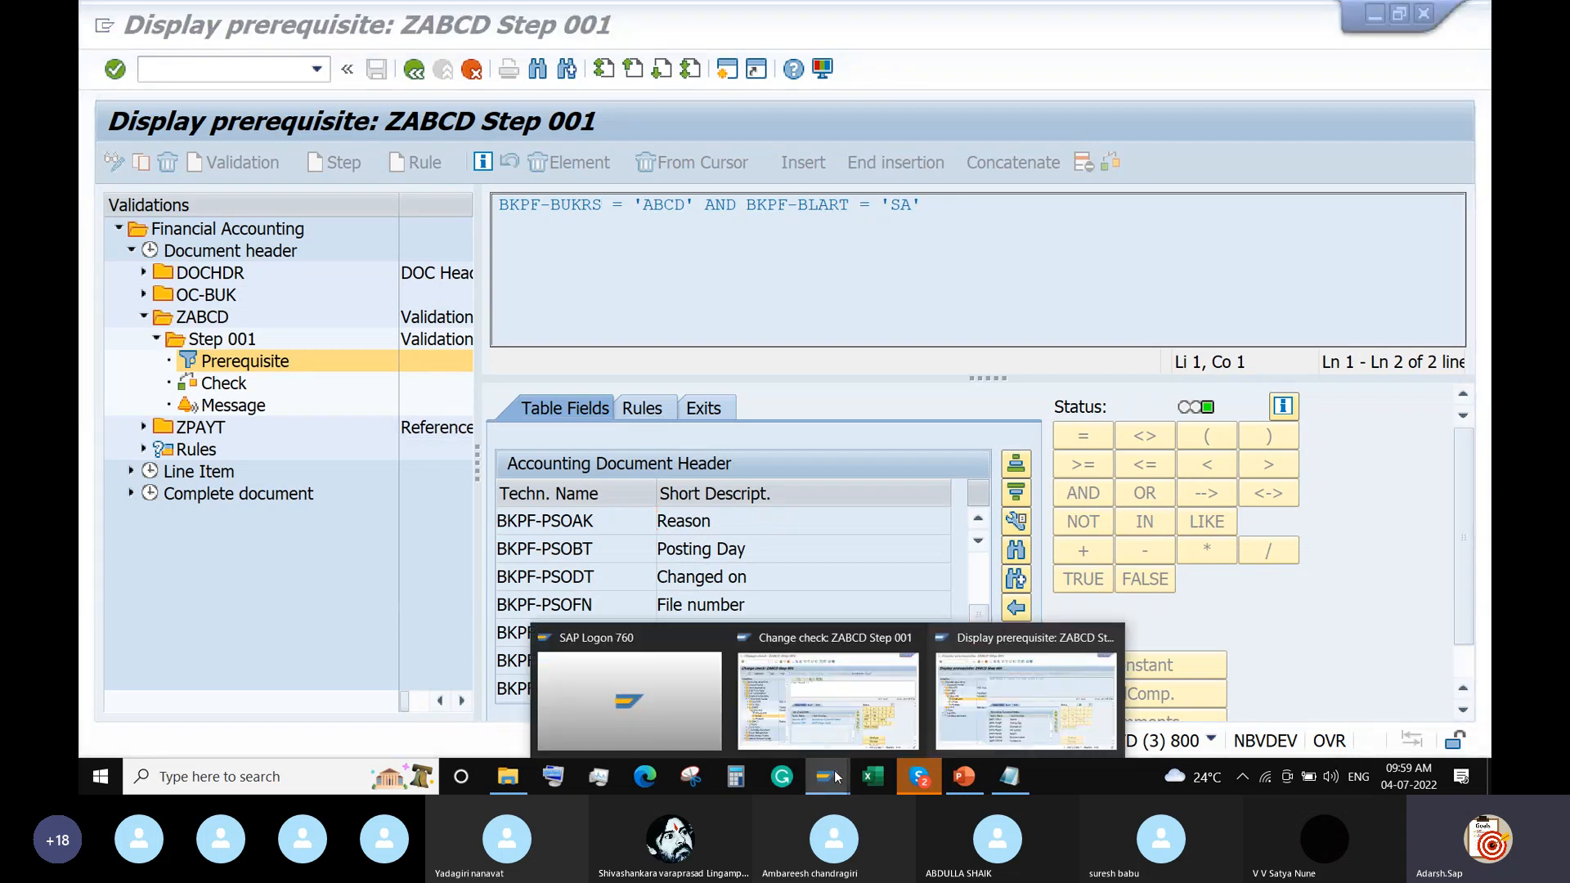
left_click(955, 681)
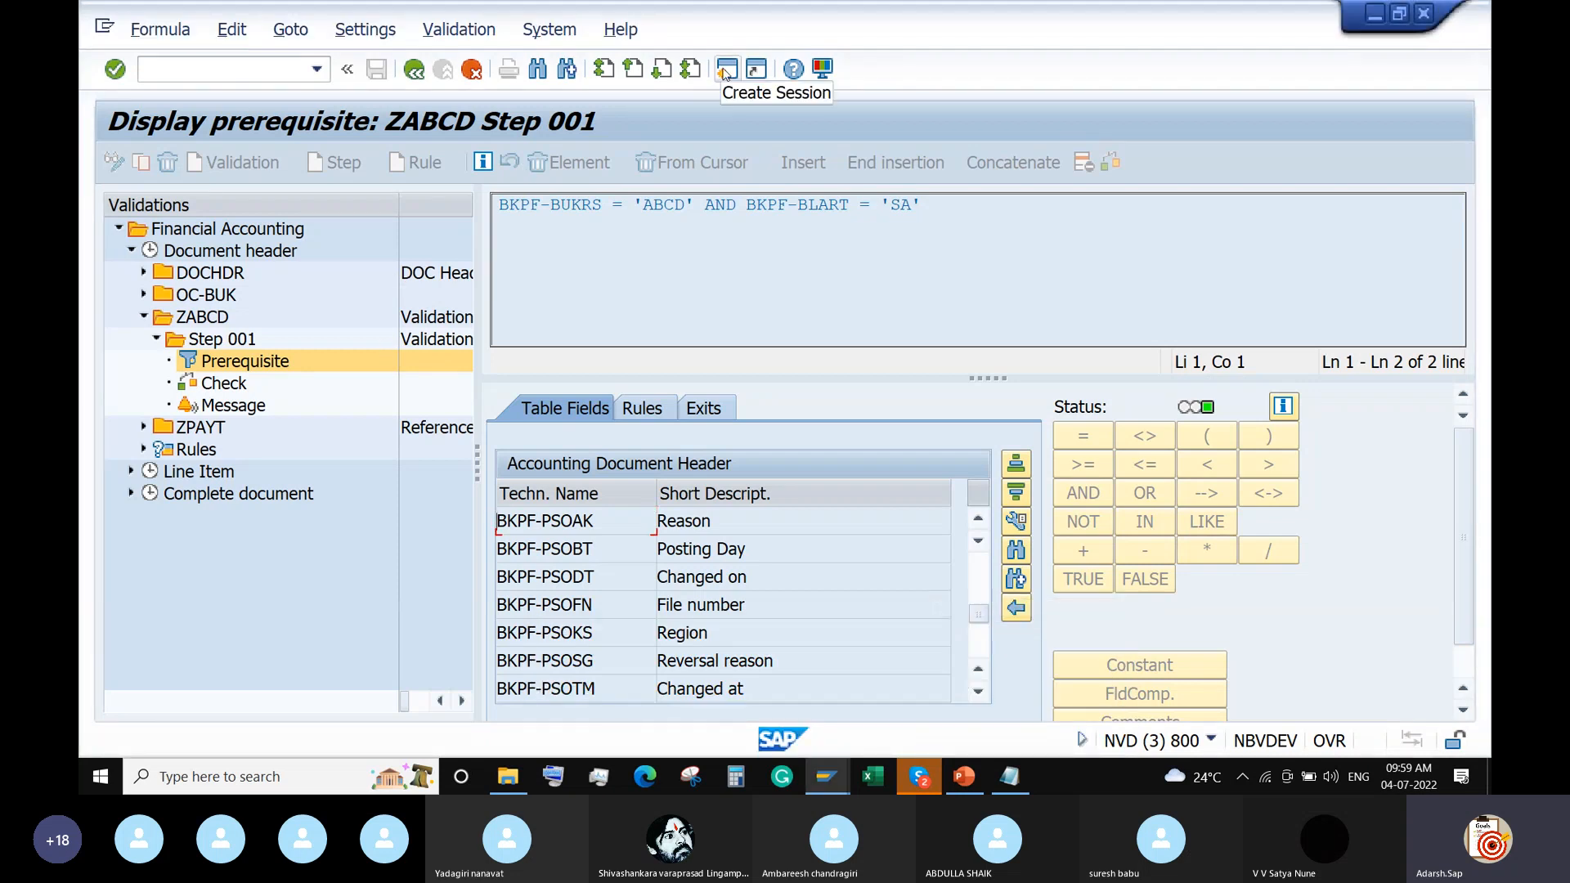
Open a new session and start transaction FB01 for posting a document
left_click(725, 71)
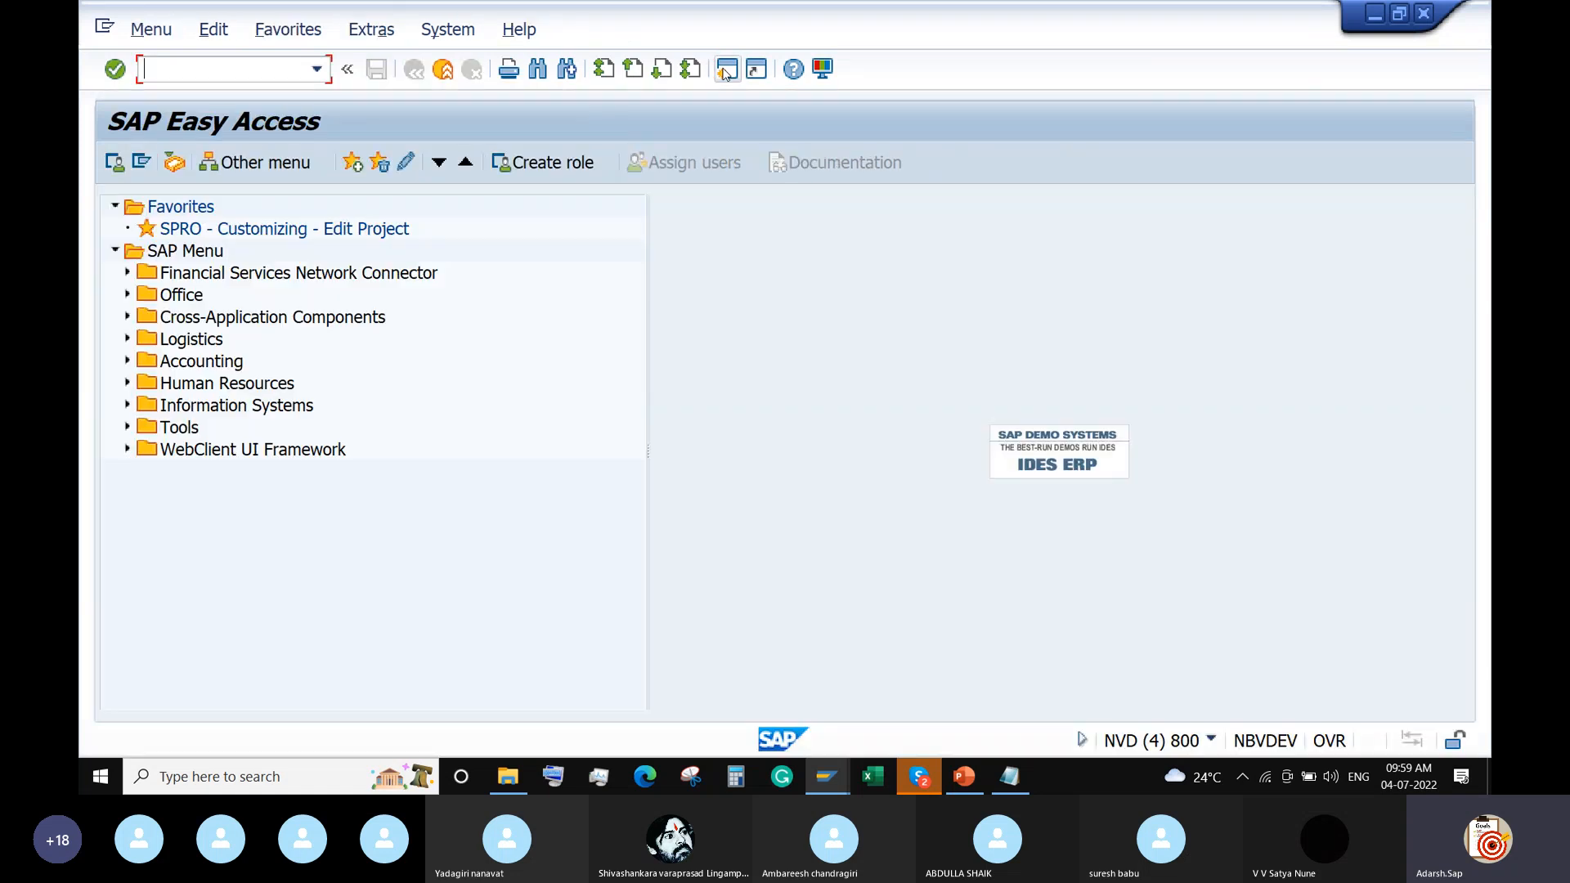
type("FB01")
key("Return")
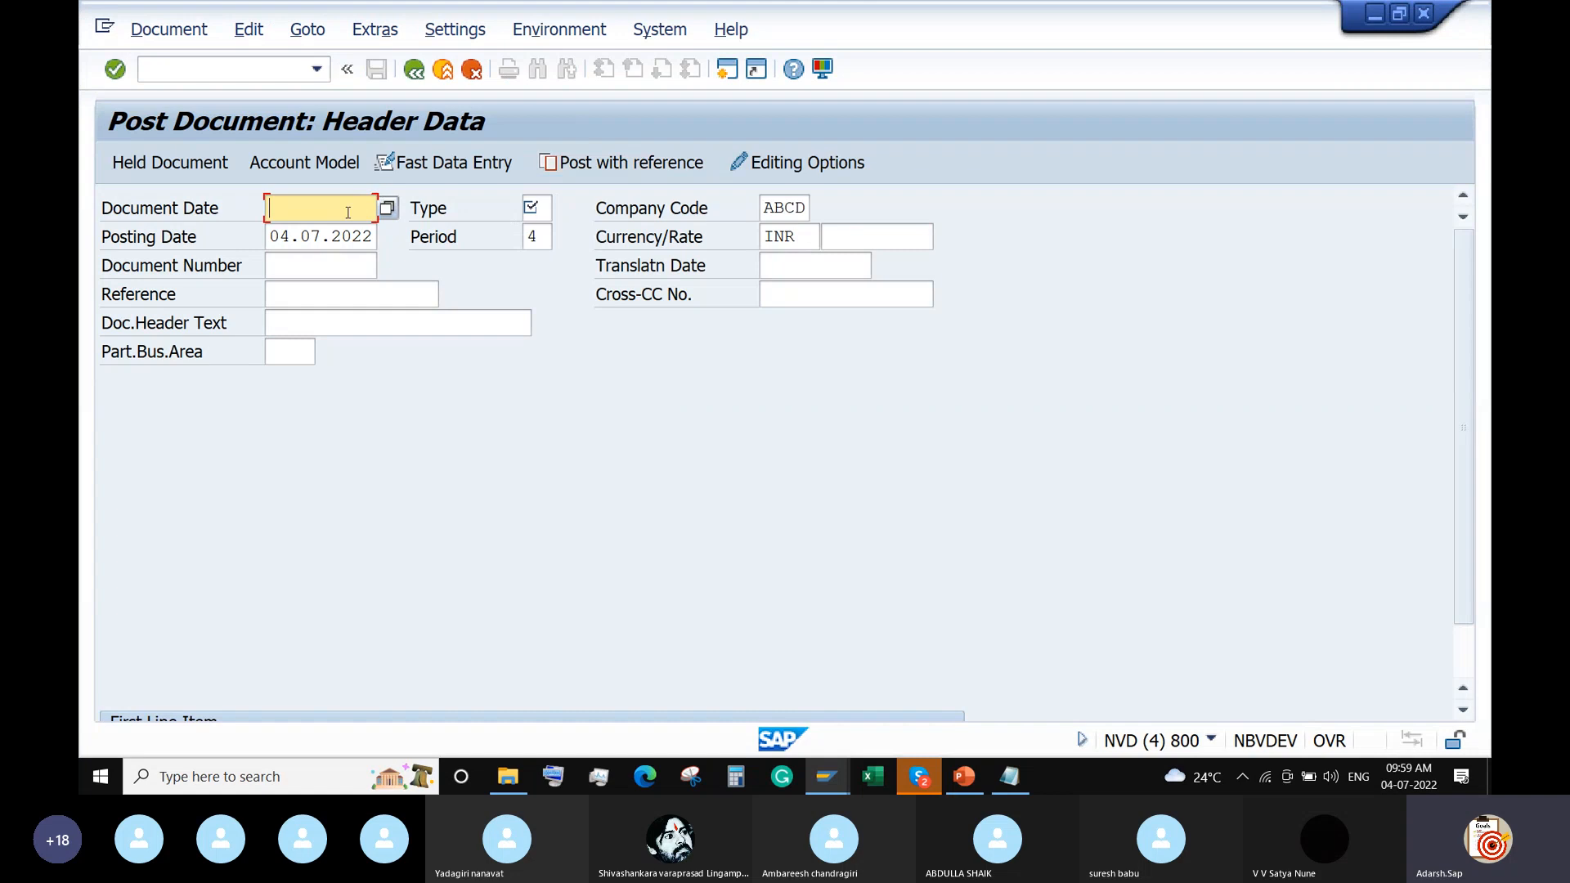
Enter document date 04.07.2022 and type SA in the document header, and exit without posting, discarding the data
left_click(343, 211)
left_click(307, 237)
left_click(535, 209)
type("SA")
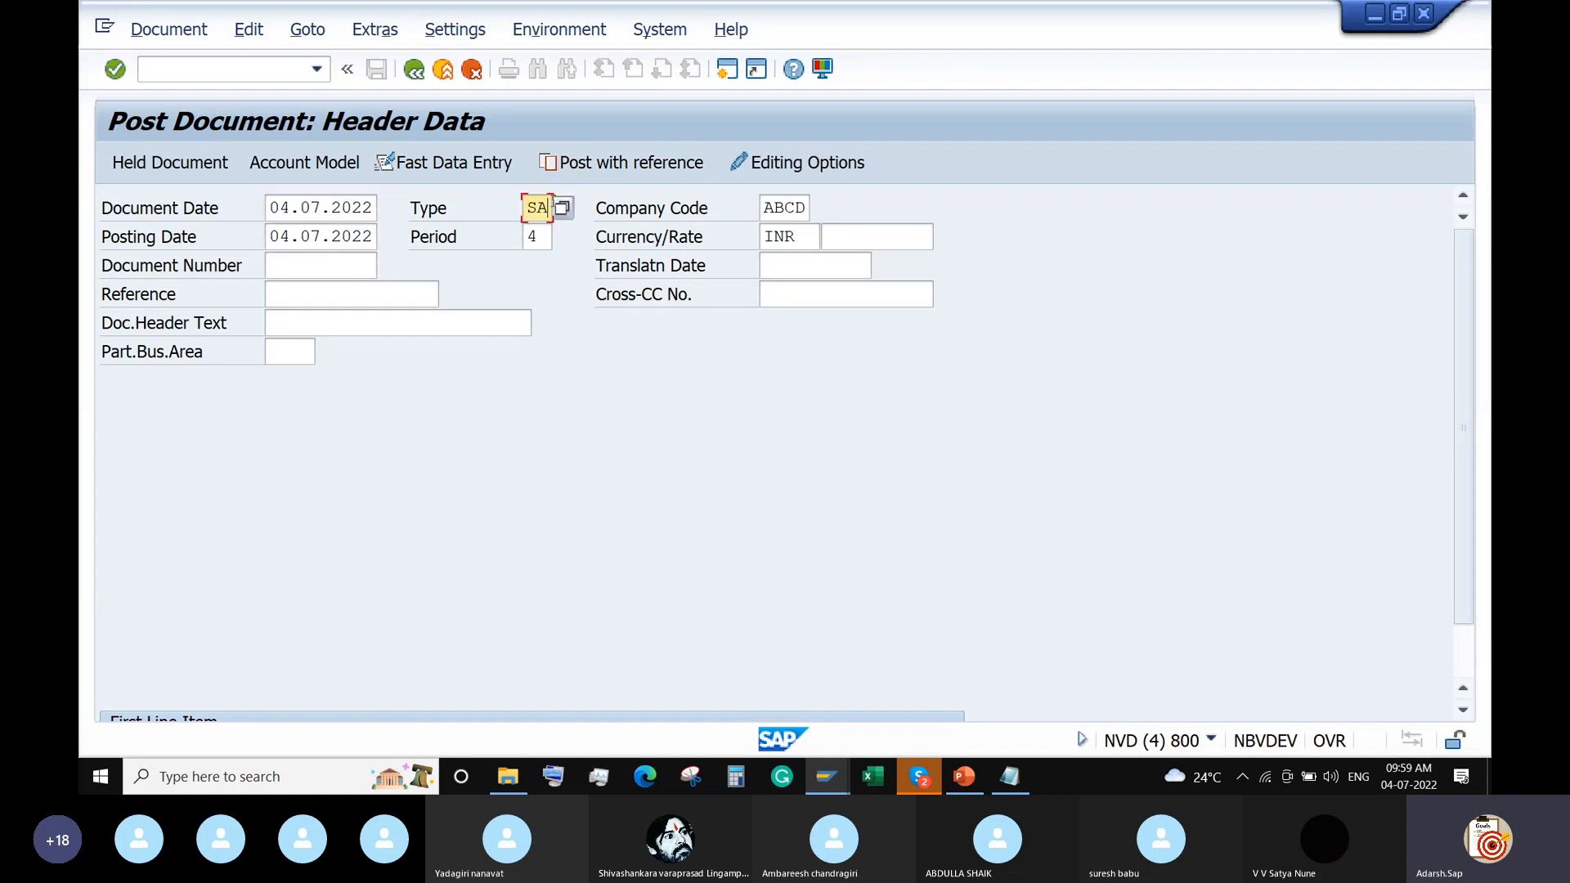
key("Return")
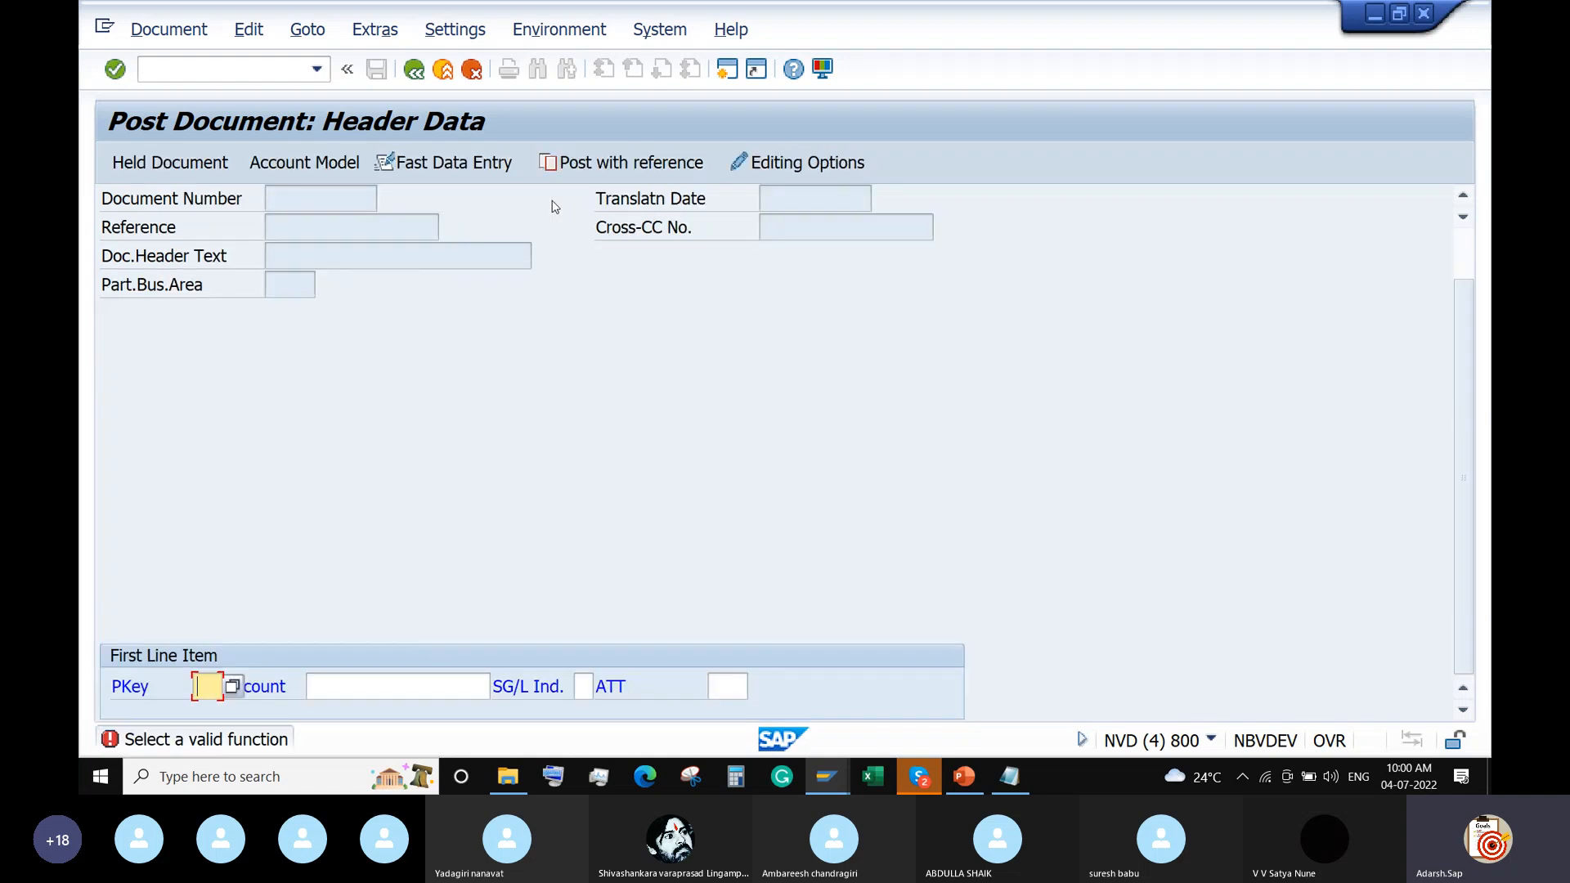
left_click(414, 69)
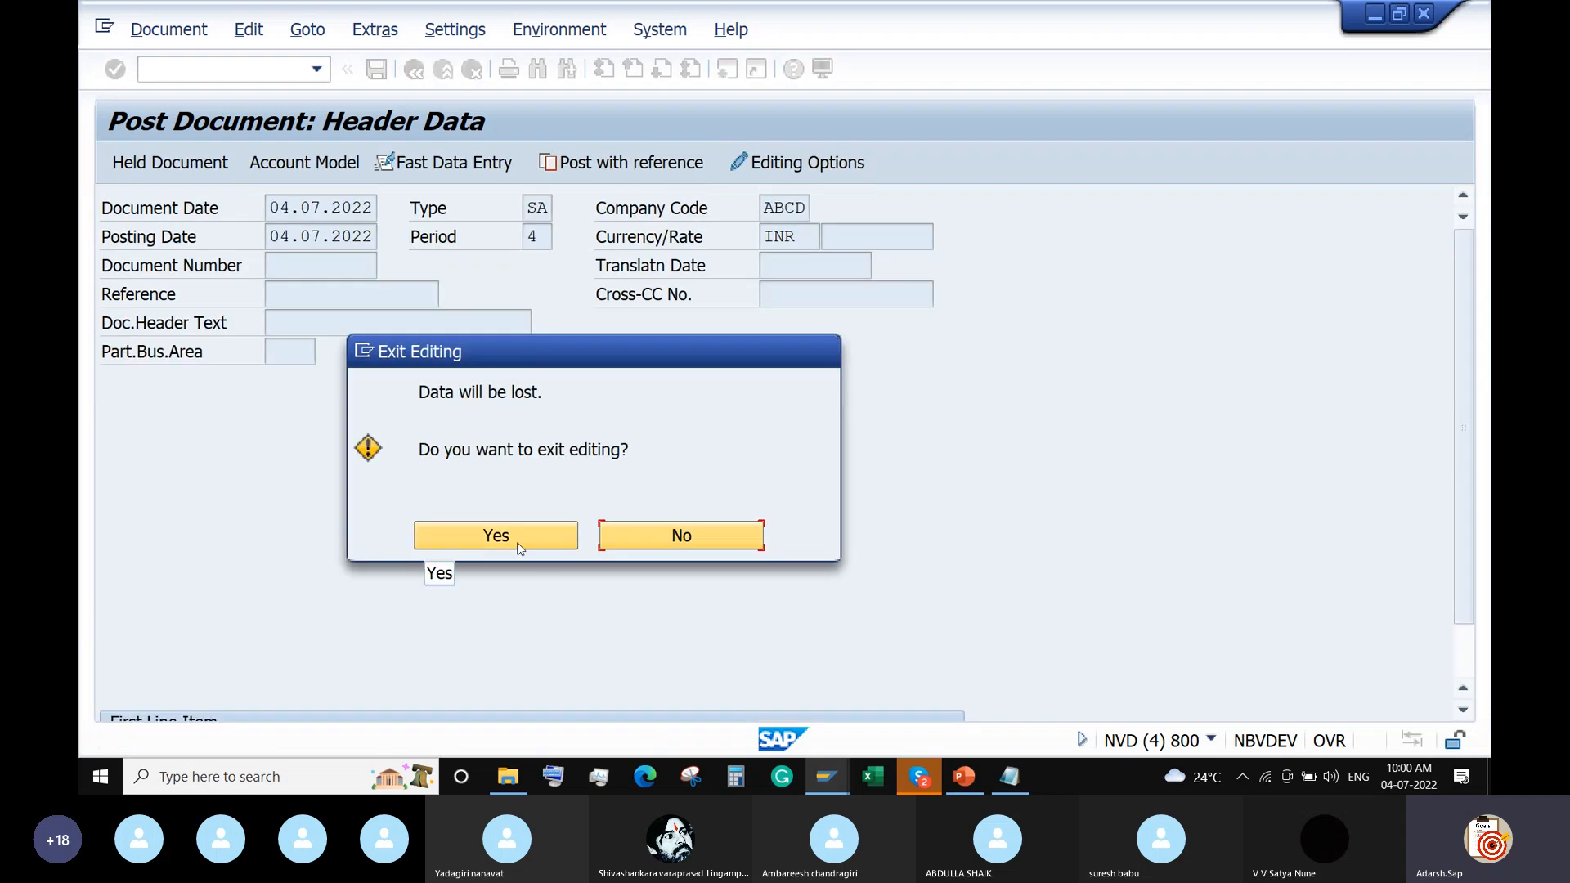
left_click(496, 536)
Switch to the session changing ZABCD Step 001 and review its prerequisite and check formulas
left_click(824, 772)
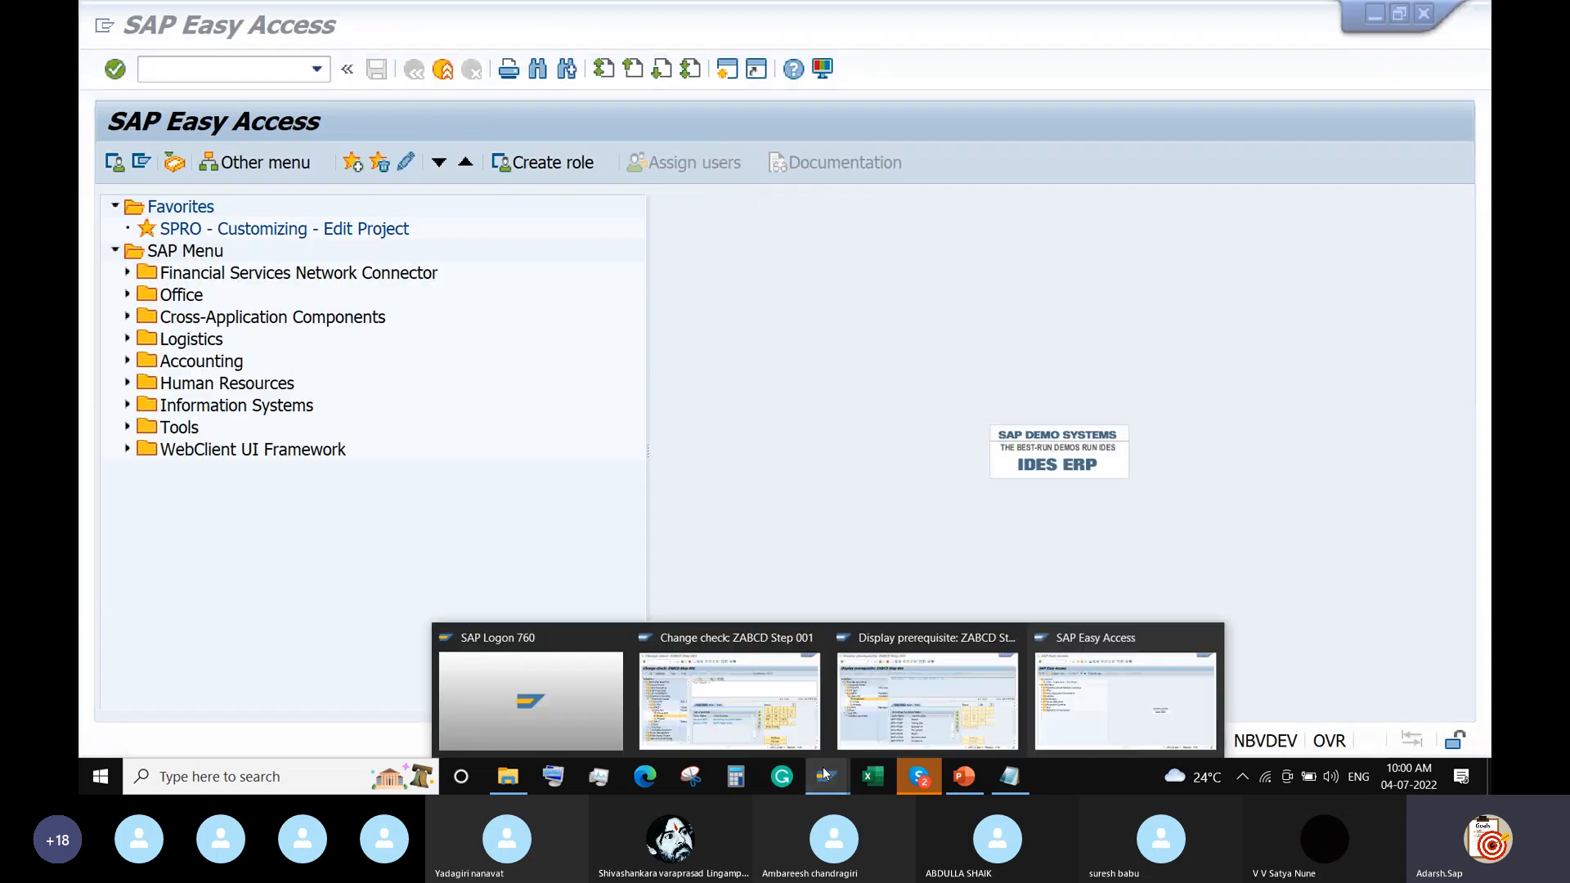
left_click(790, 708)
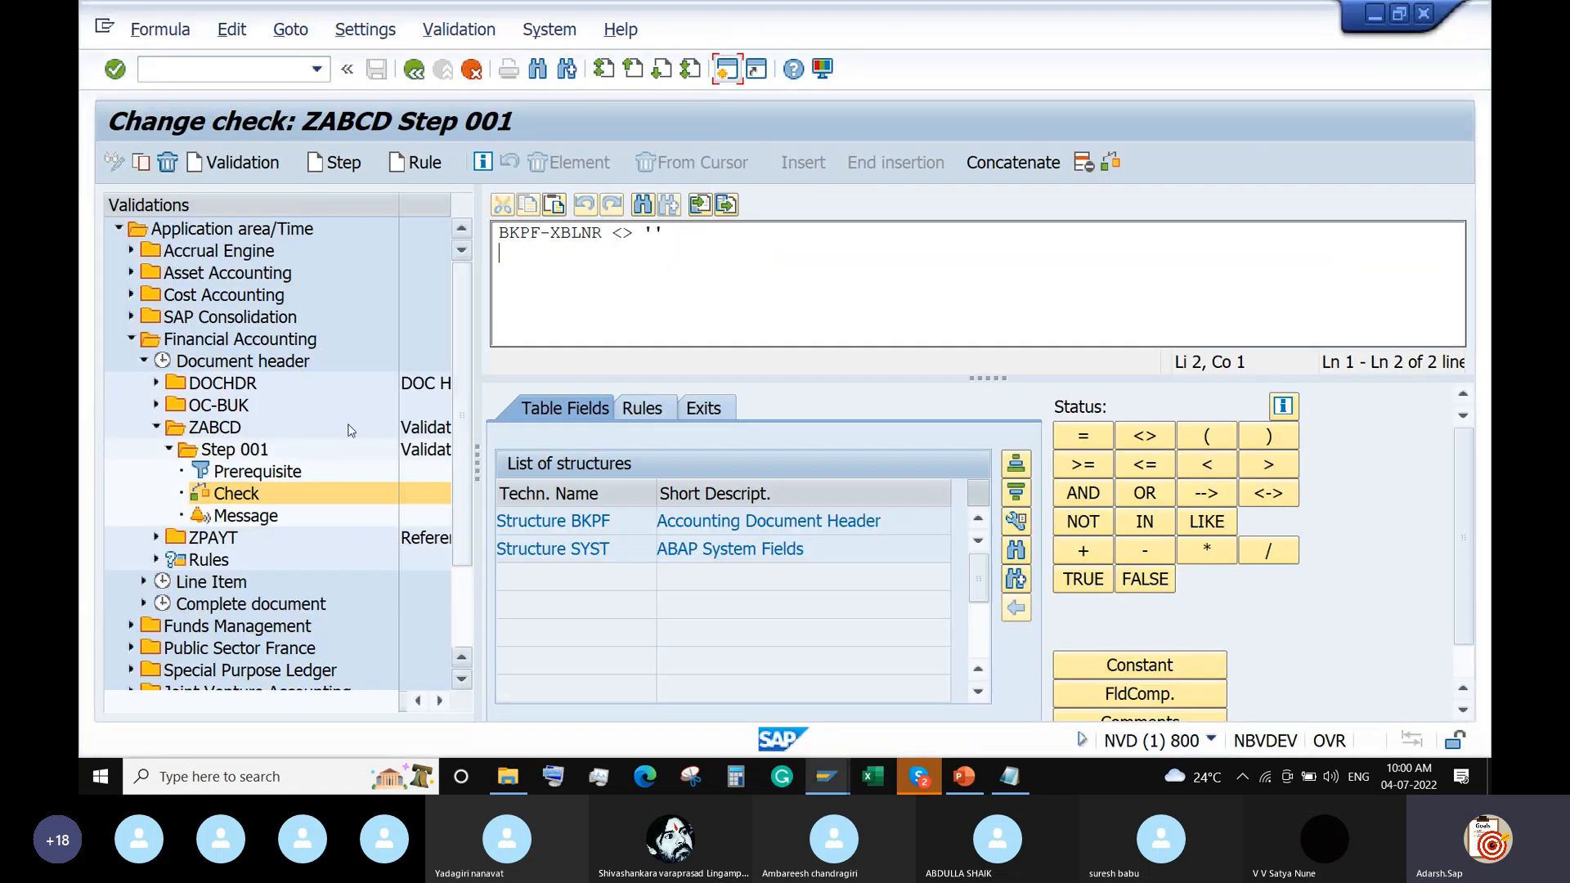
double_click(244, 472)
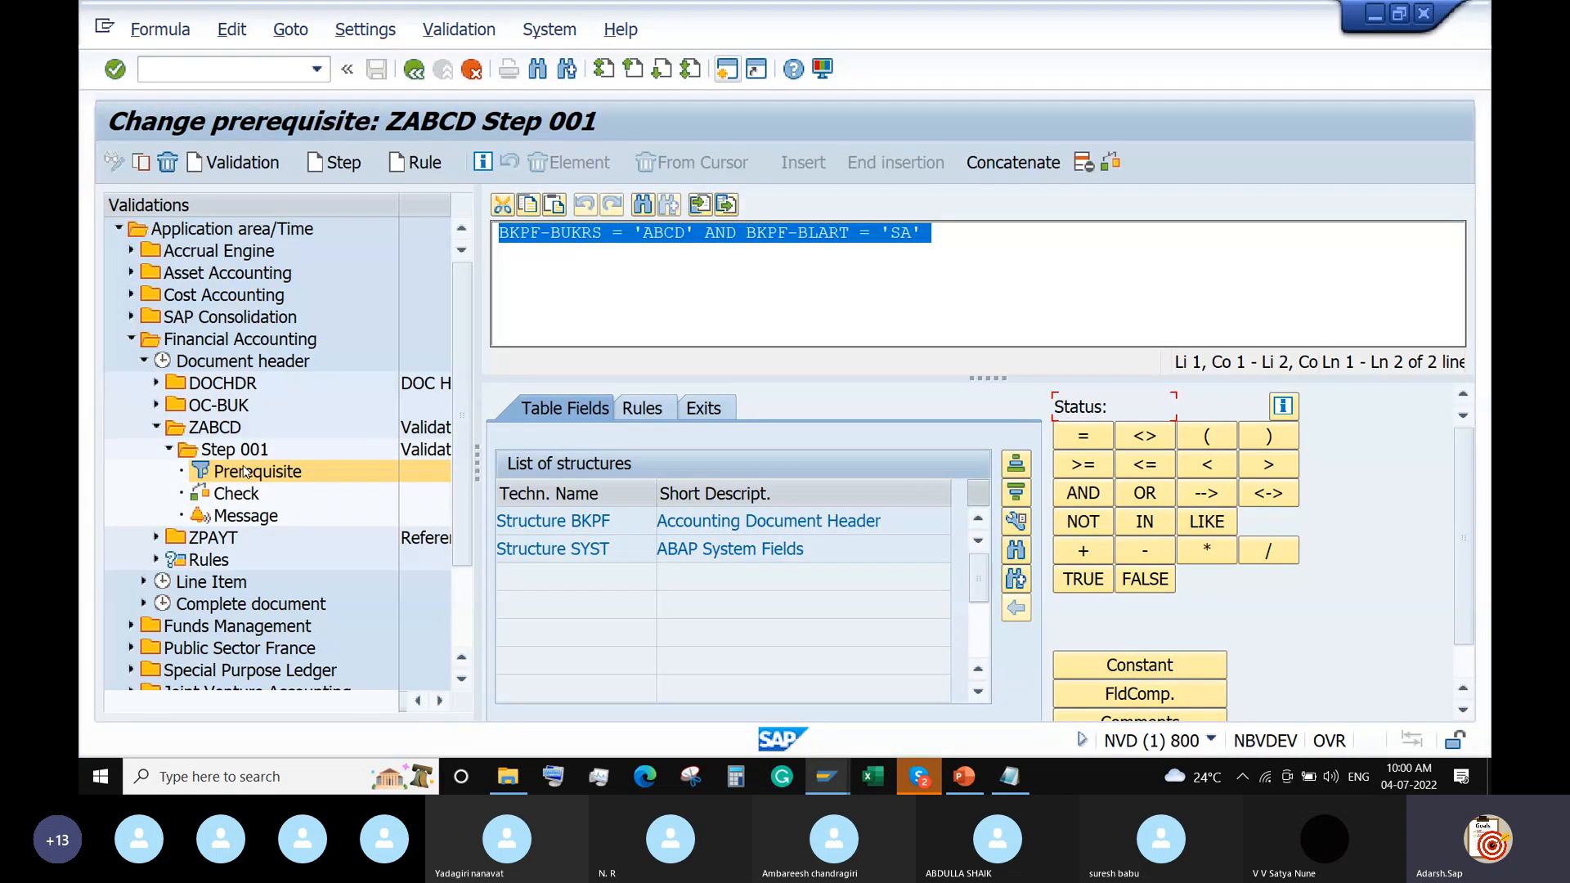
left_click(672, 237)
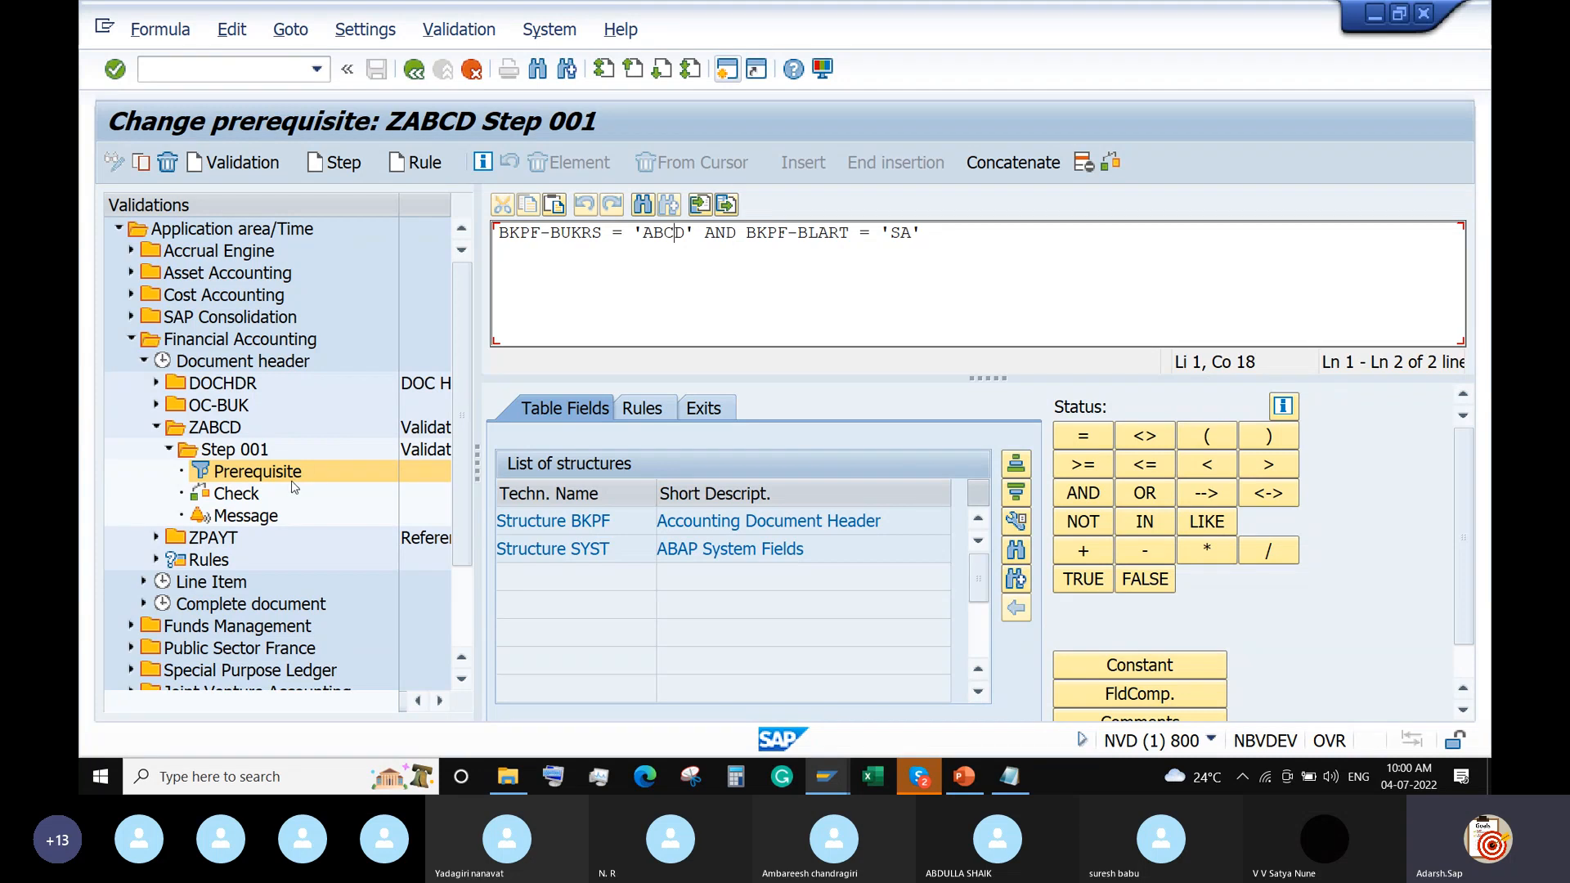
left_click(246, 496)
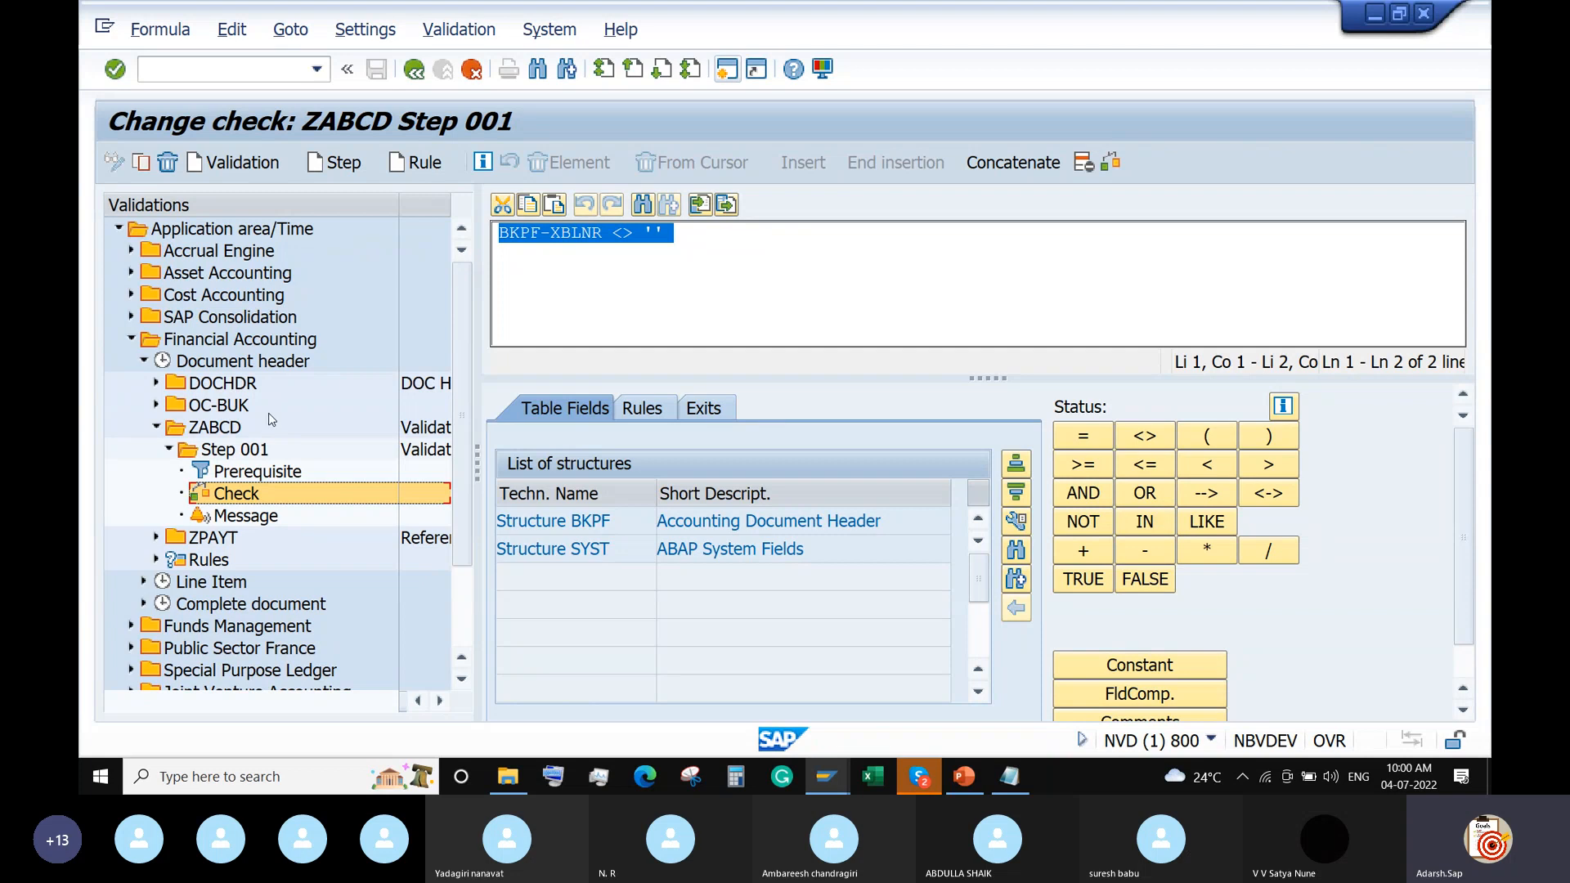
Open structure BKPF for the ZABCD Step 001 check and examine its fields through to the reference field BKPF-XBLNR
double_click(794, 527)
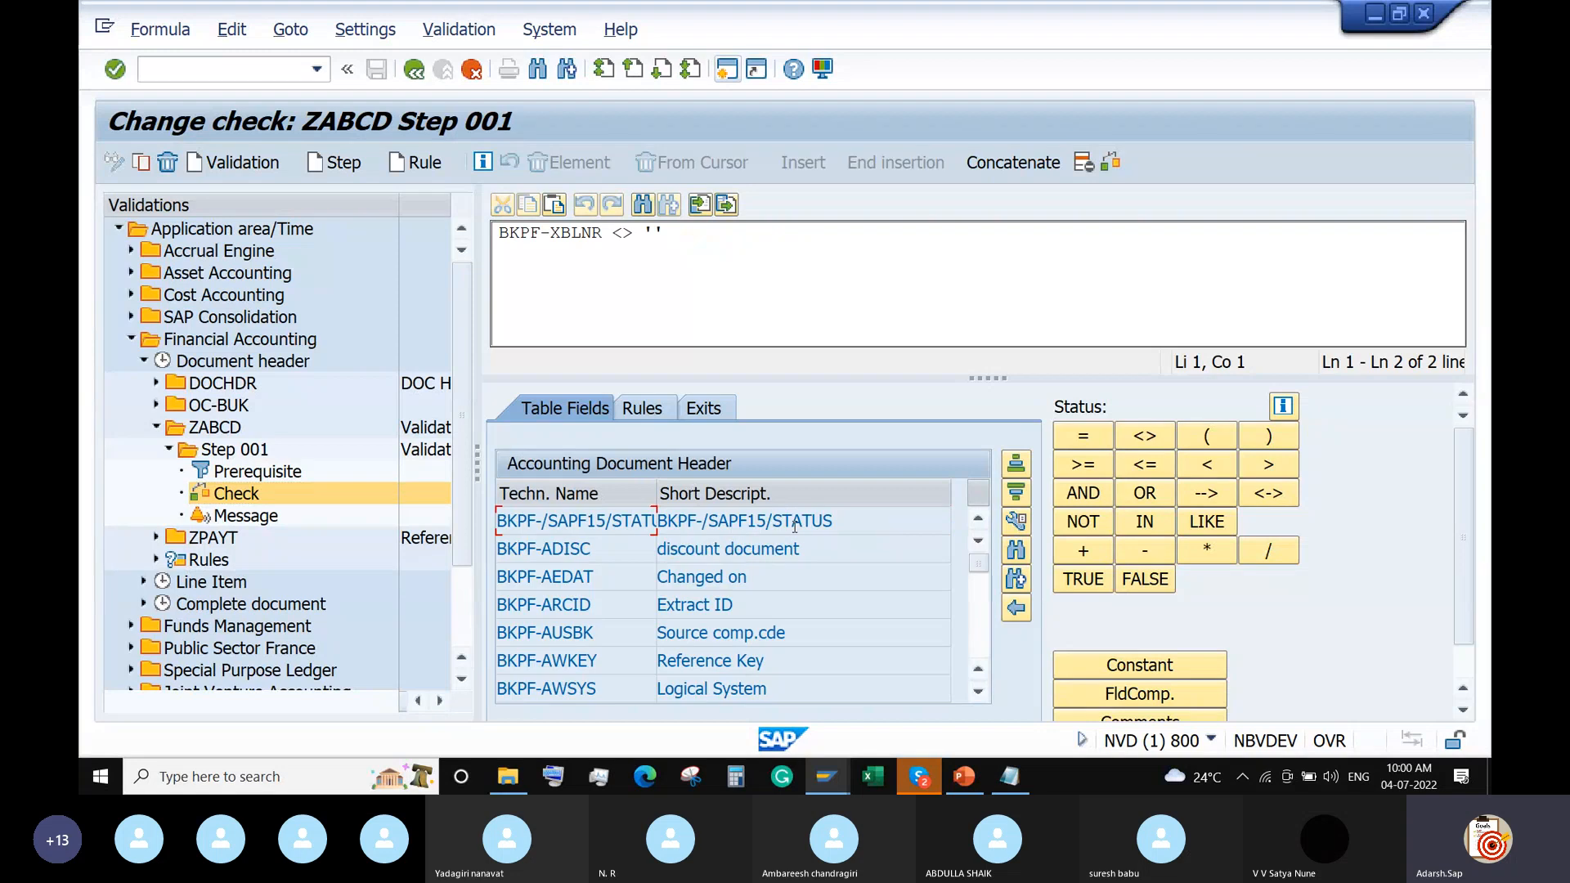
scroll(872, 612, "down", 4)
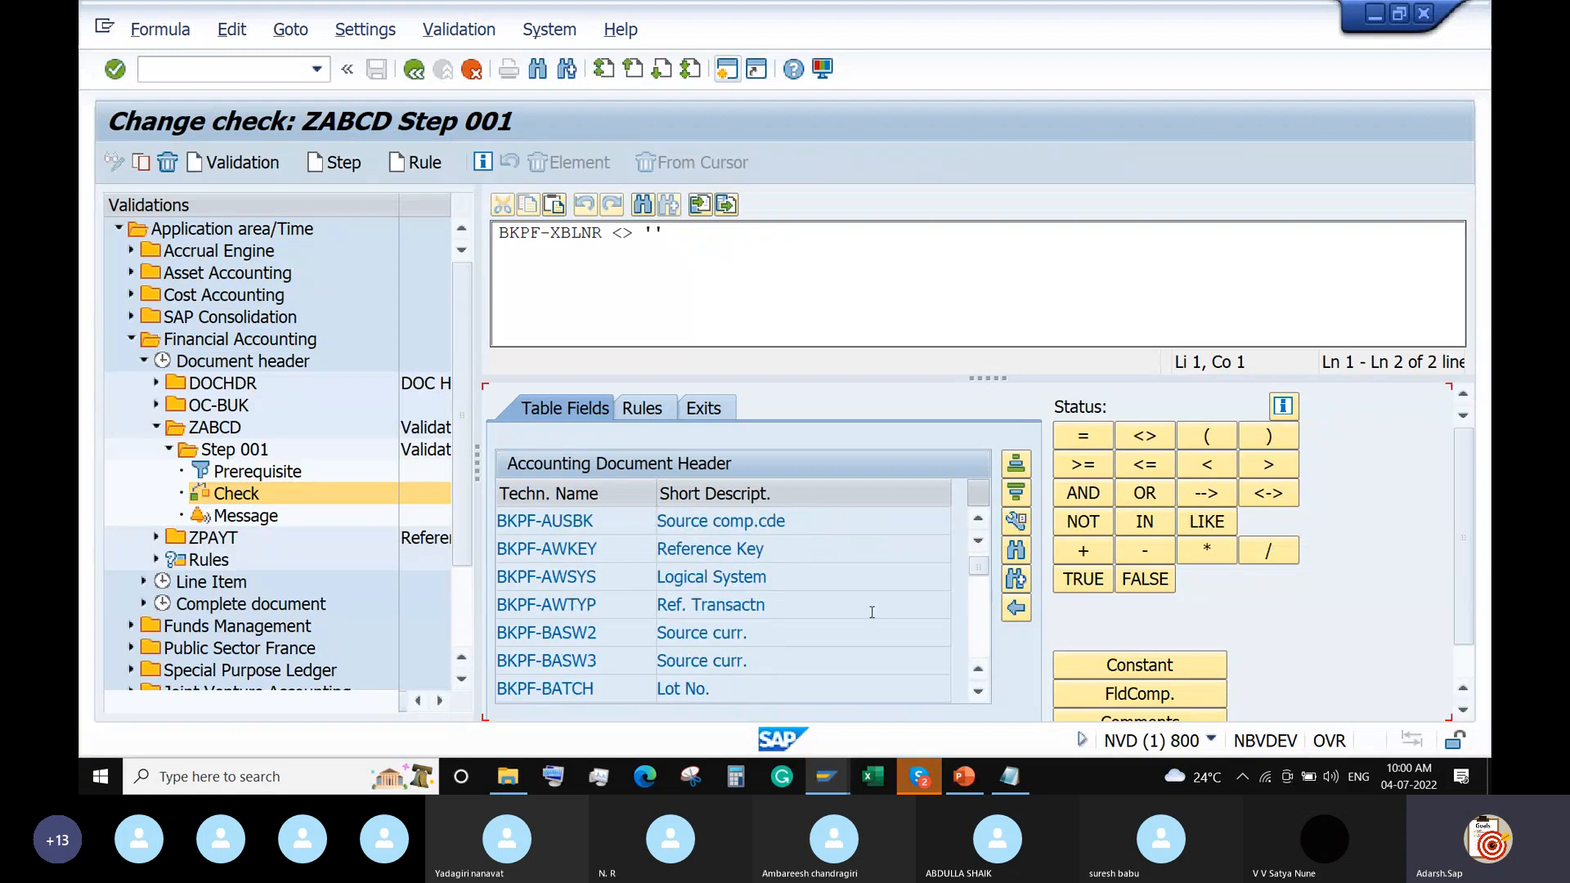
scroll(872, 612, "down", 3)
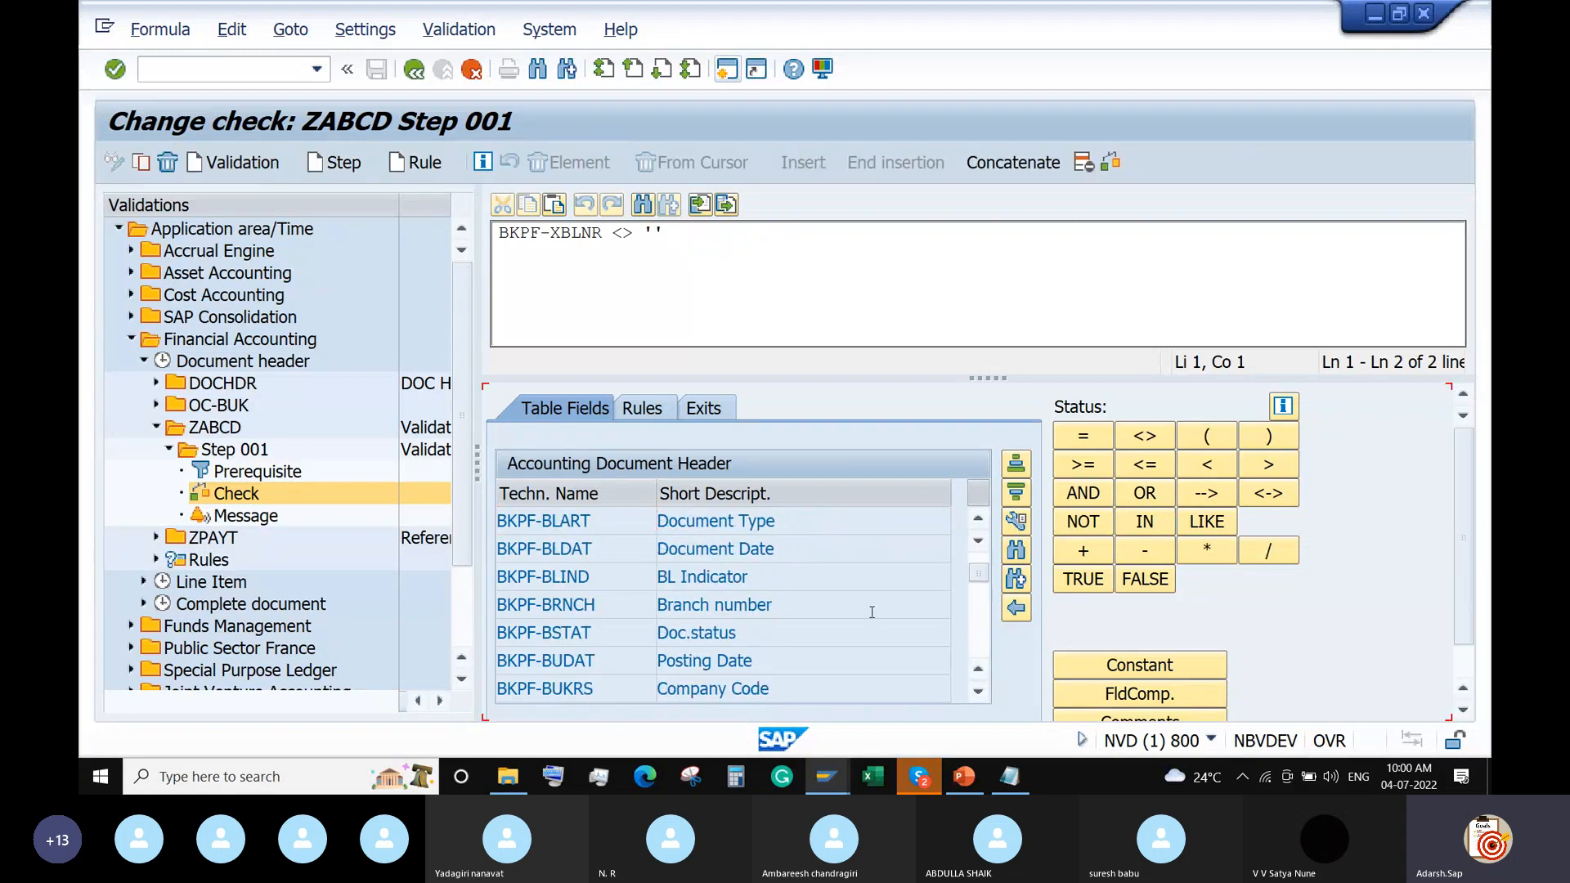
scroll(873, 612, "down", 3)
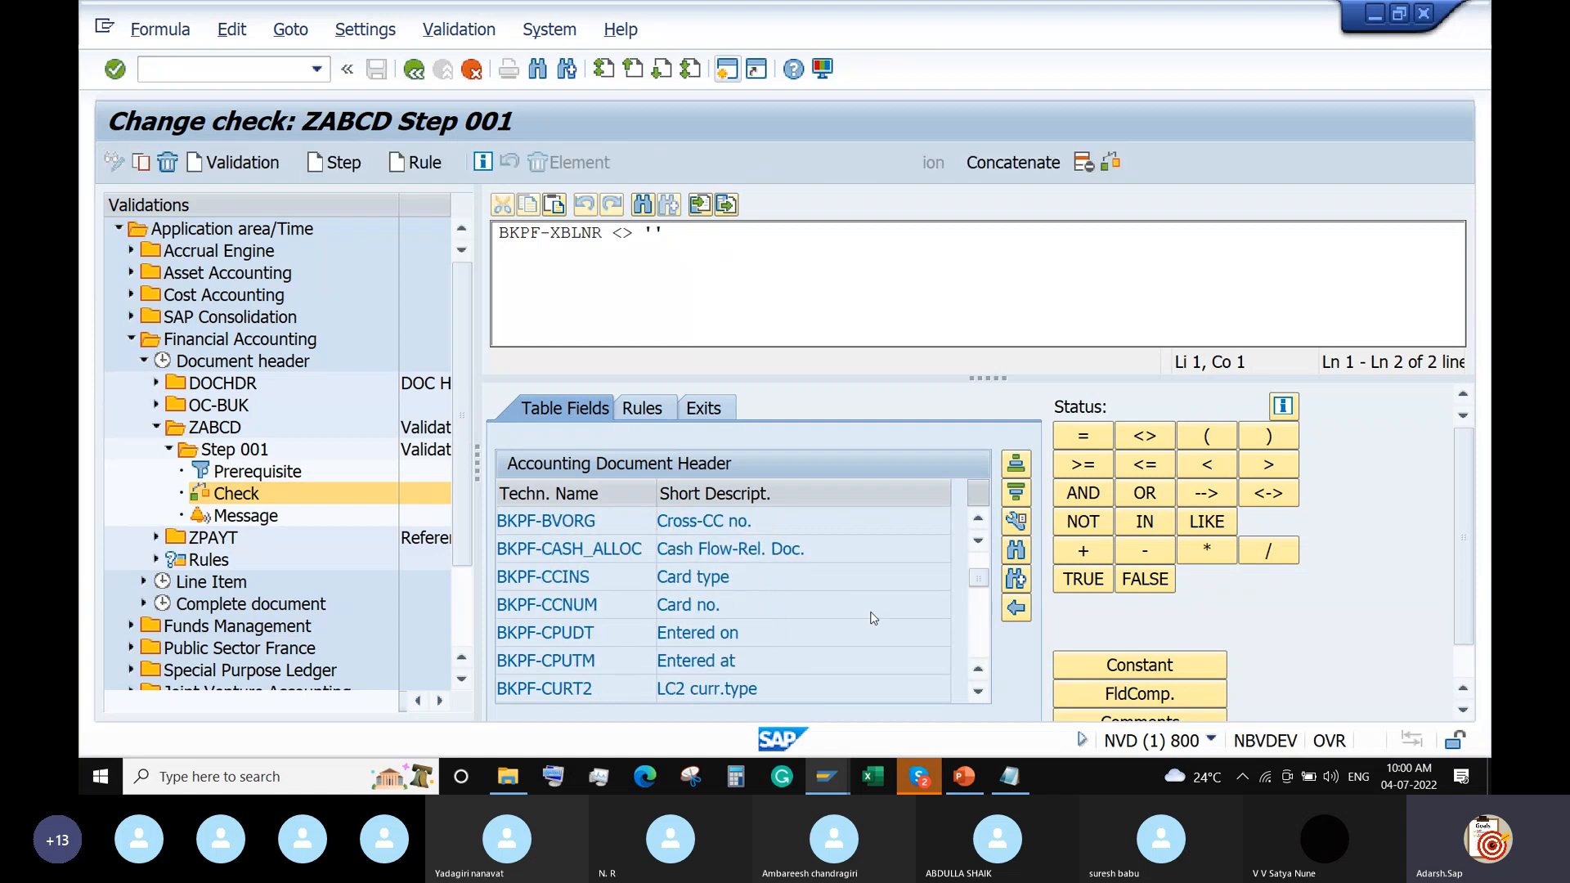
scroll(872, 612, "down", 3)
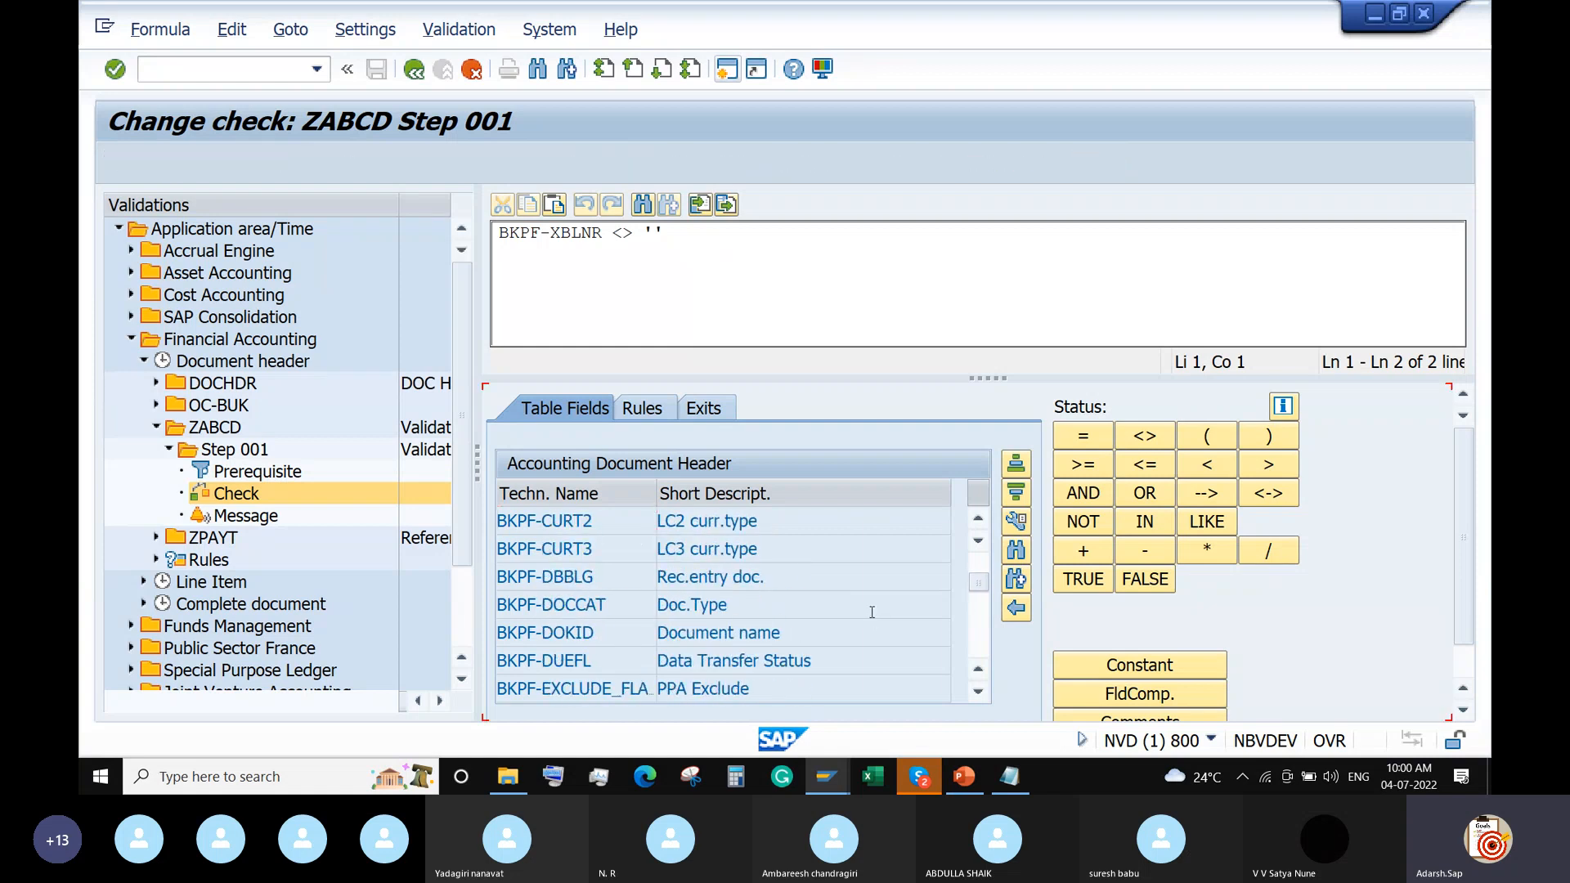
scroll(873, 619, "down", 8)
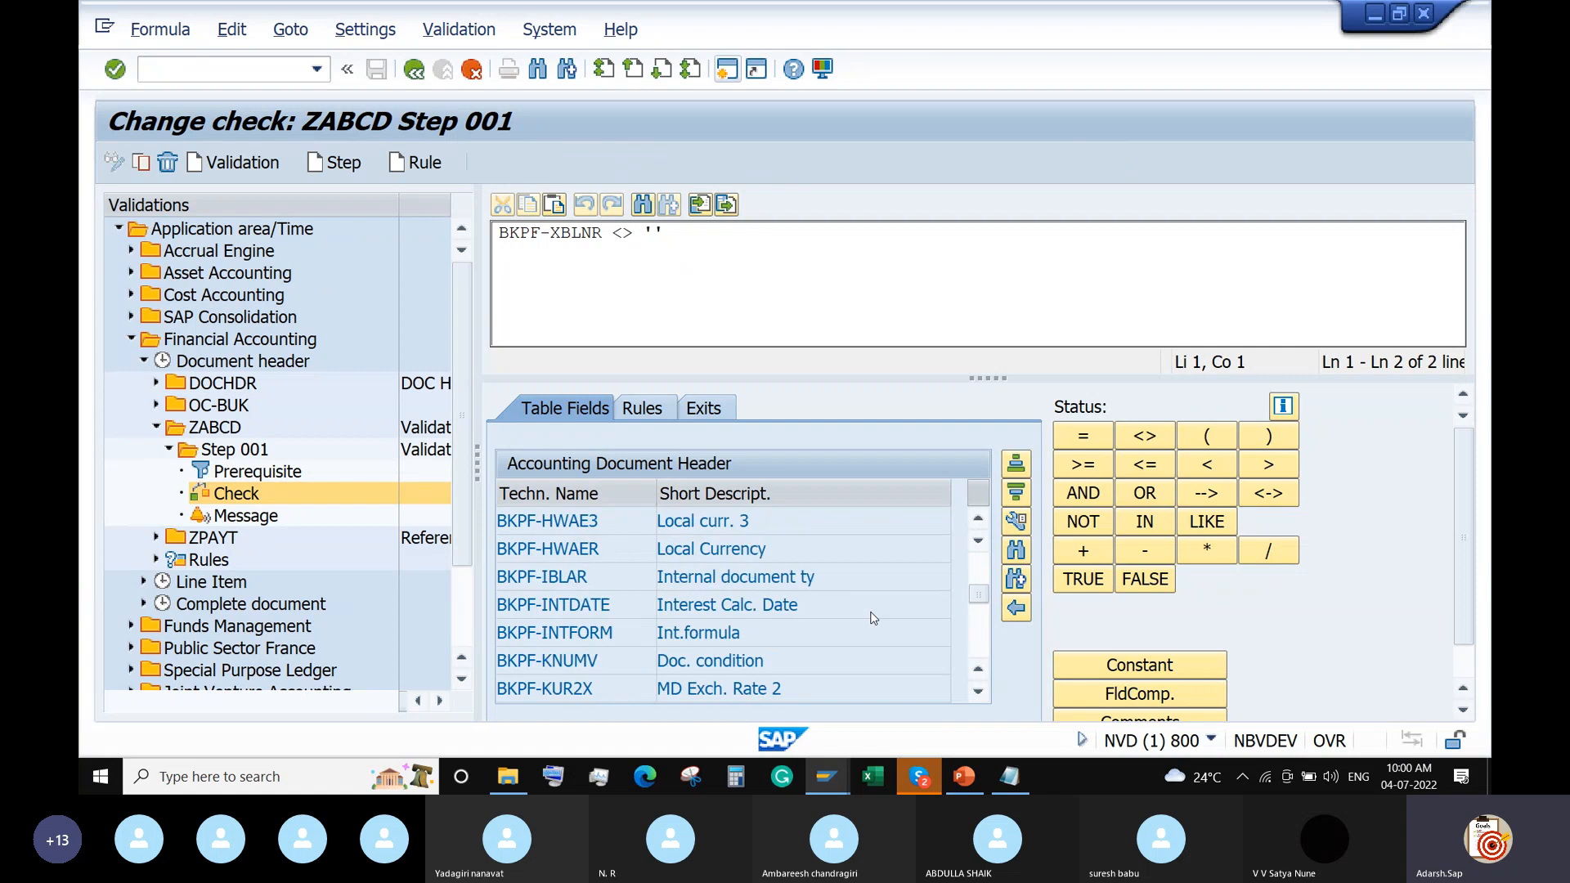
scroll(873, 614, "down", 8)
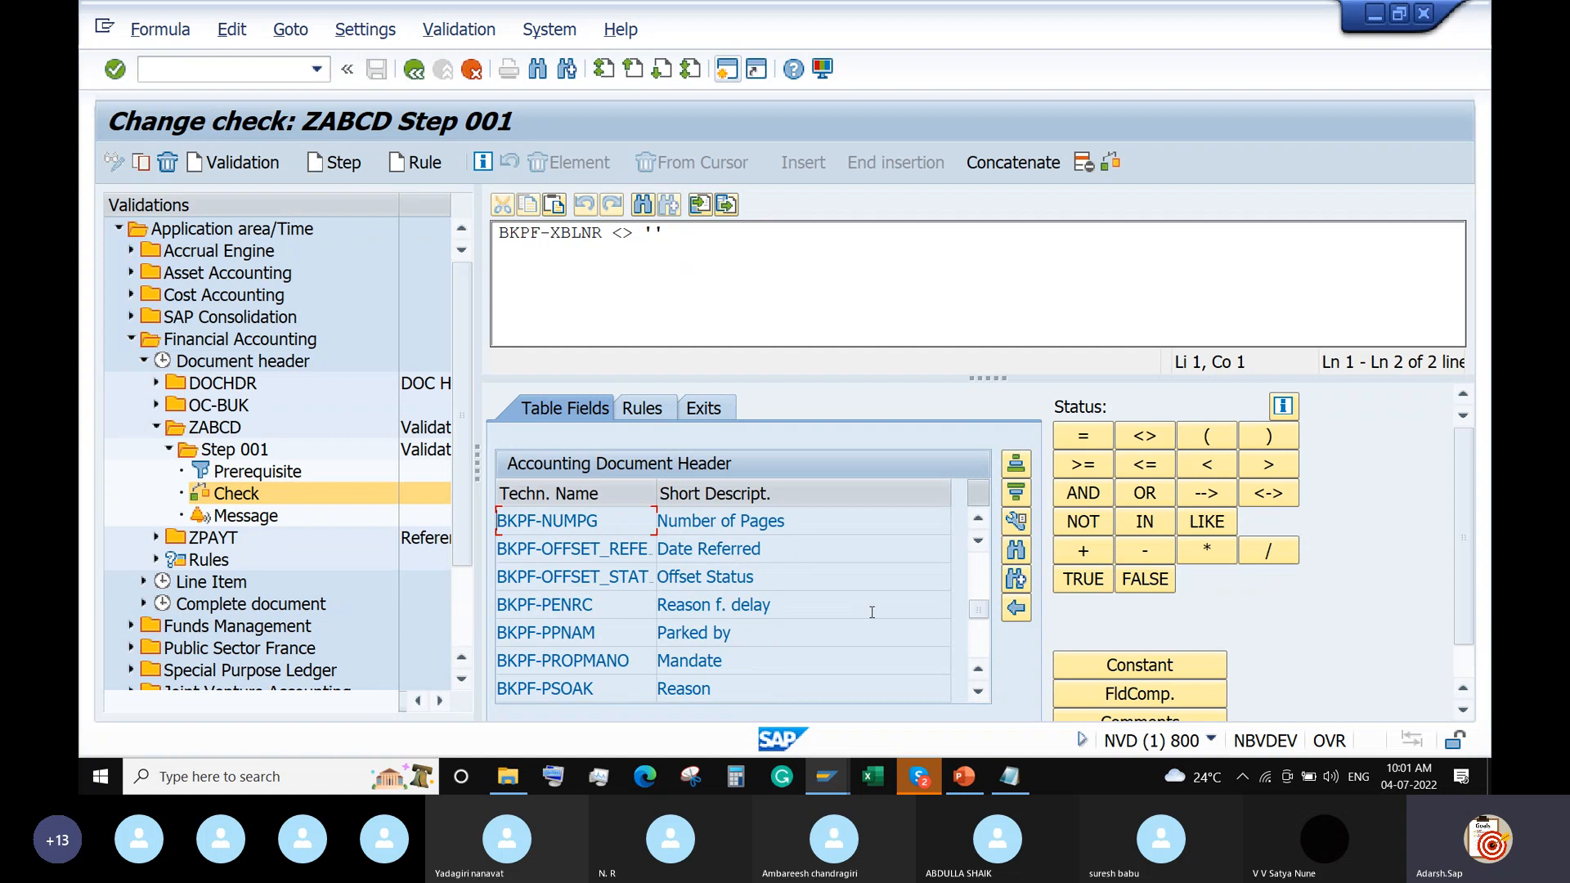
scroll(873, 611, "down", 3)
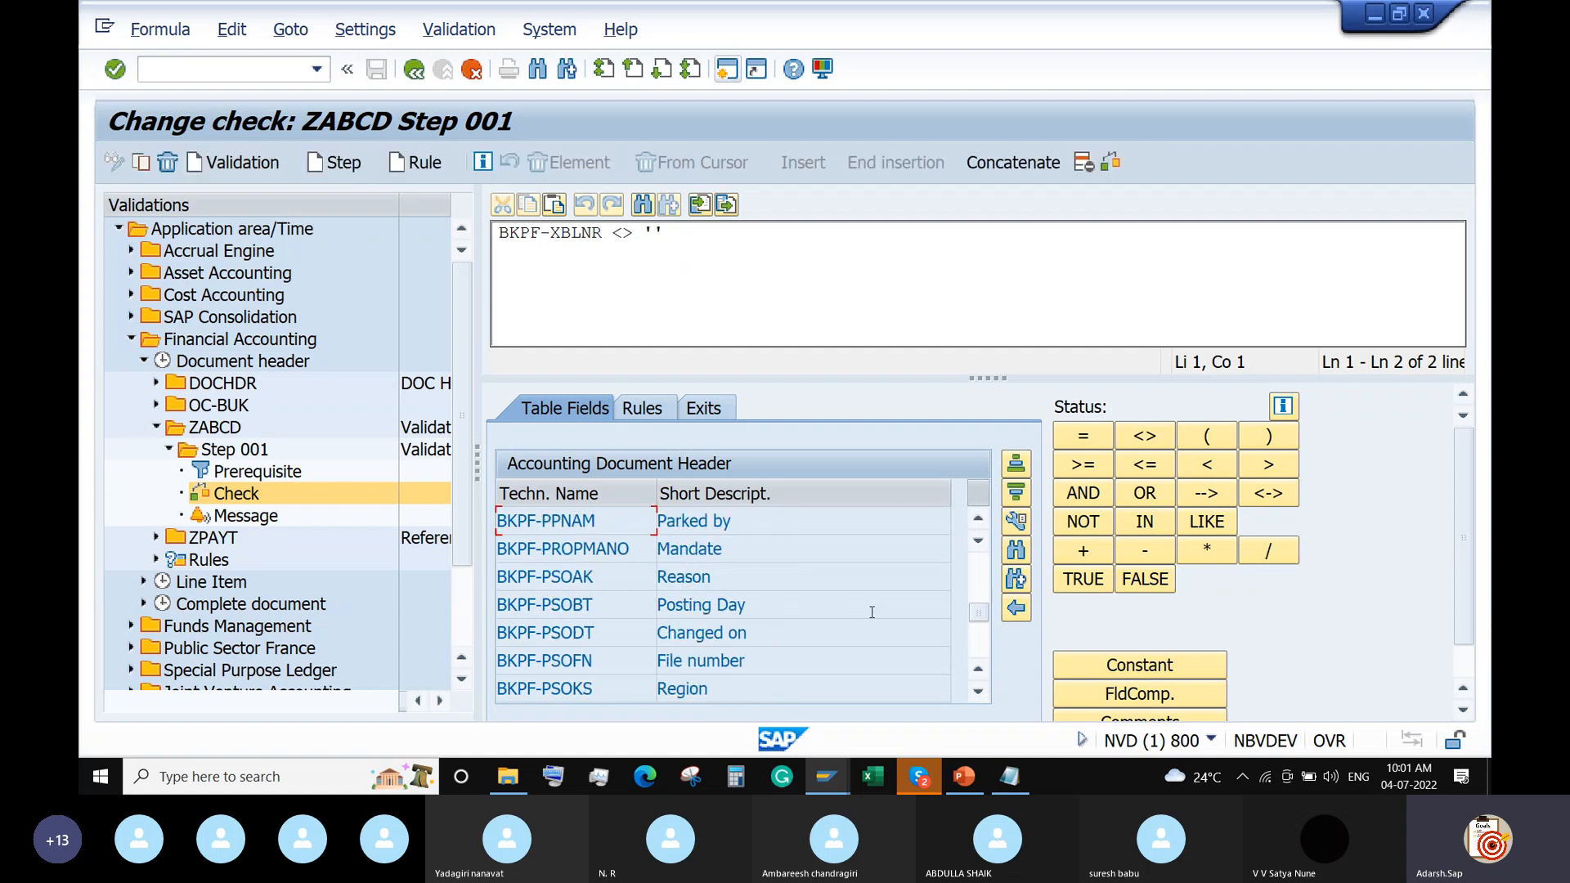
scroll(873, 612, "down", 3)
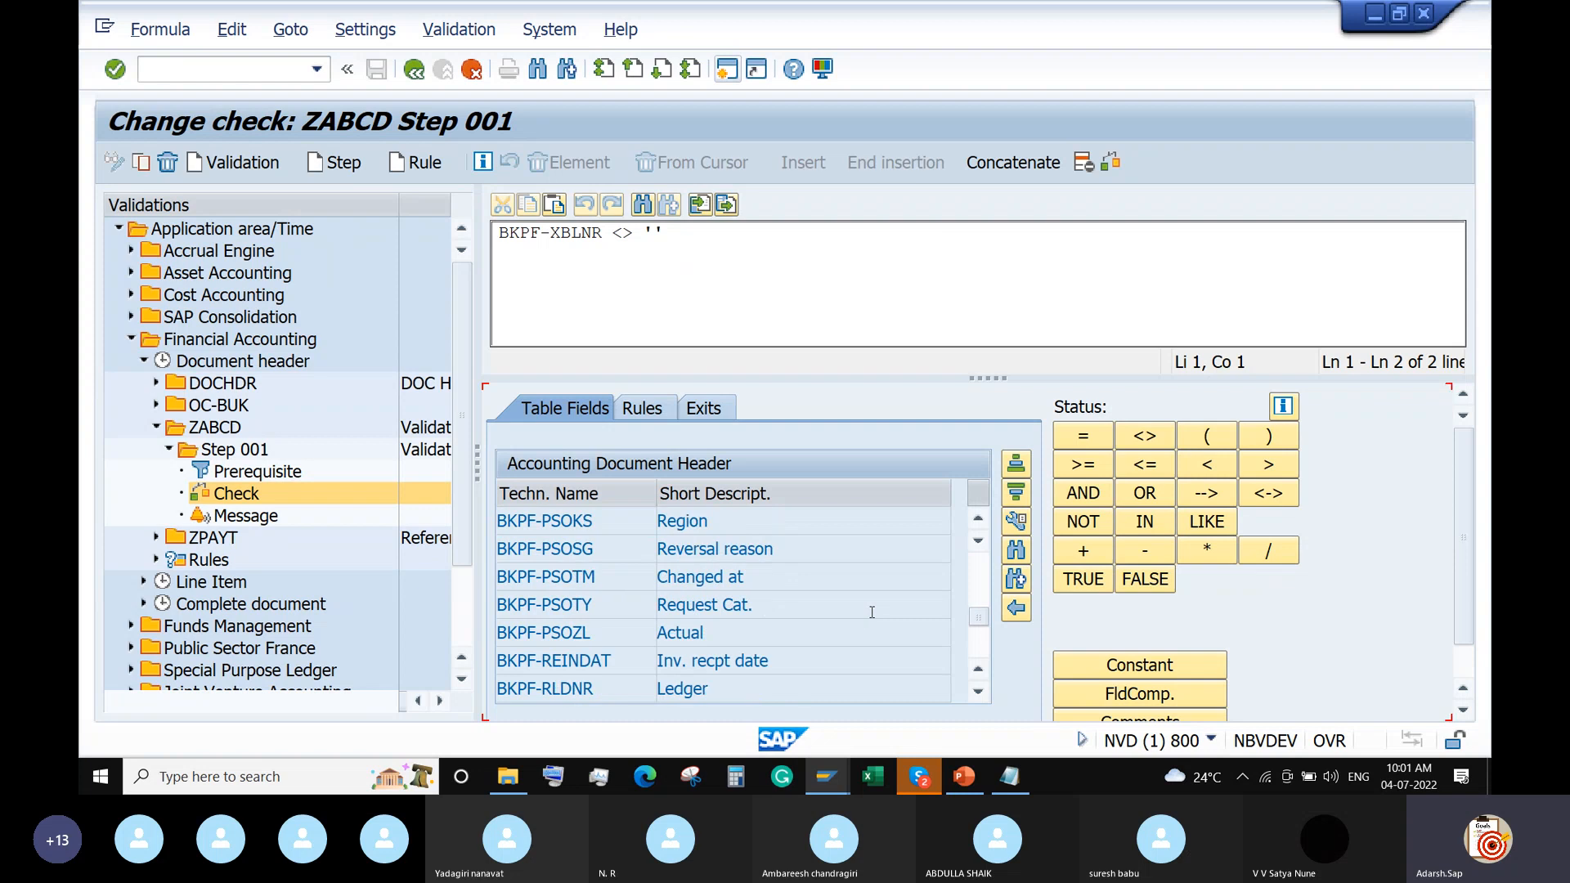
scroll(872, 611, "down", 8)
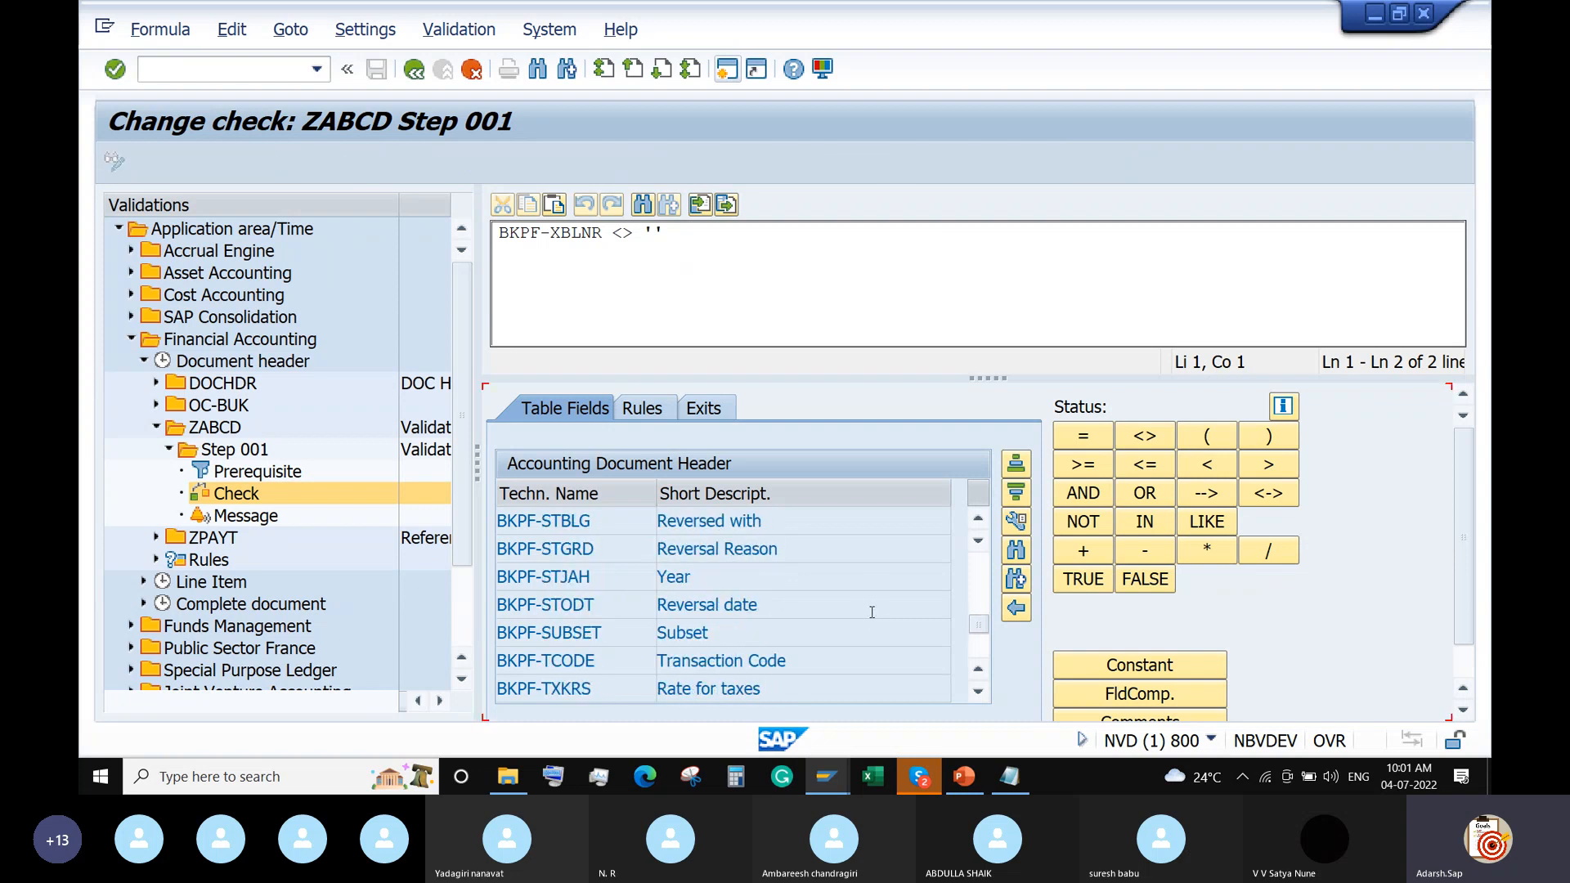
scroll(874, 618, "down", 3)
scroll(871, 612, "up", 1)
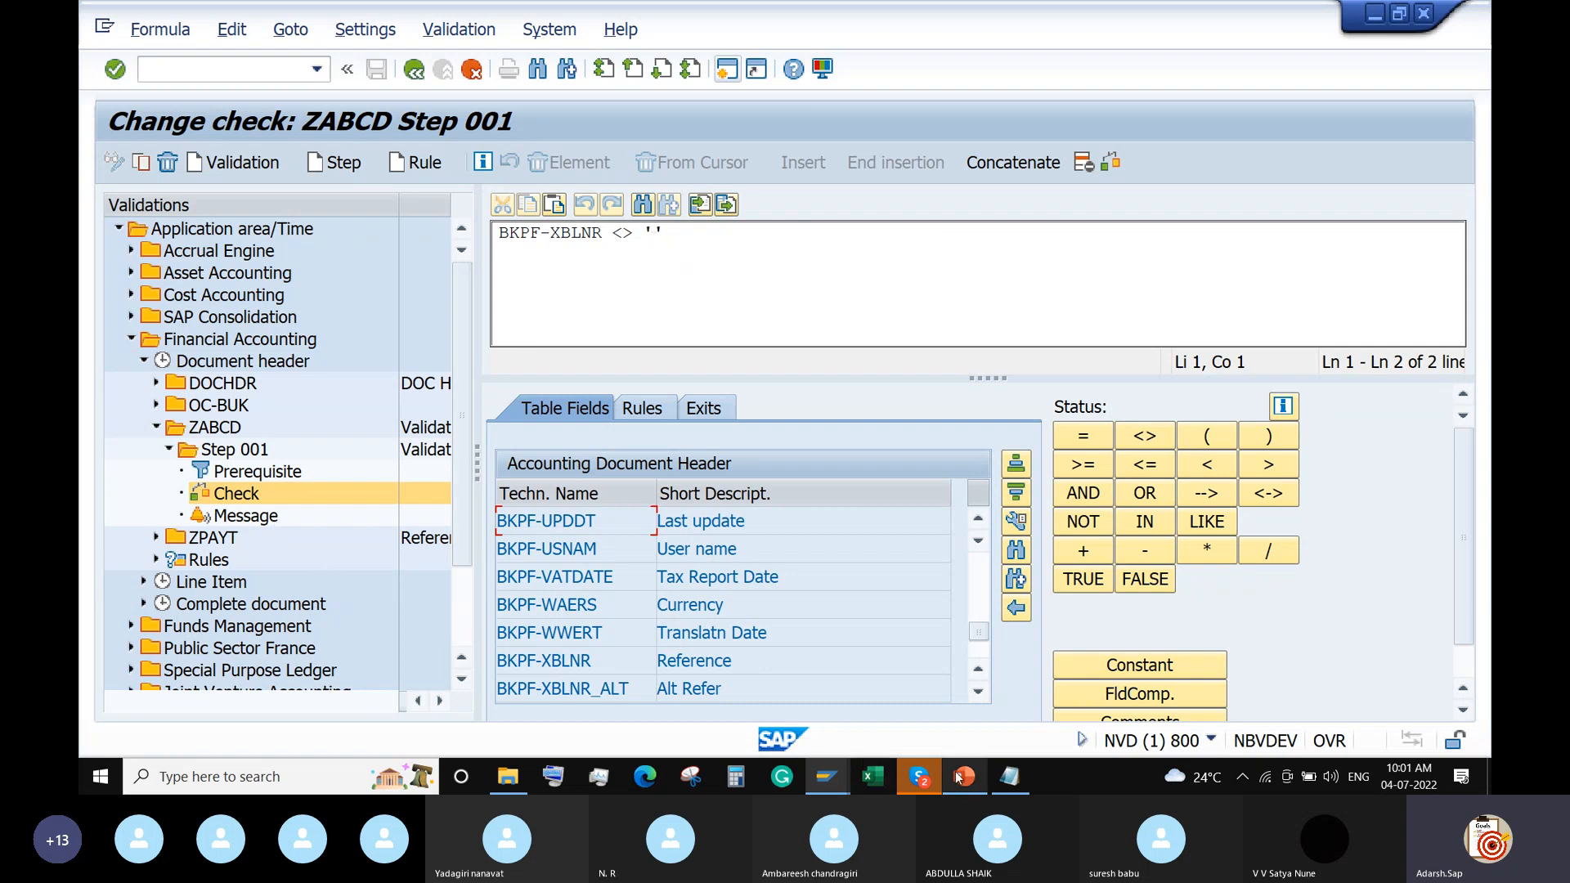
Switch to the SAP Easy Access session, start transaction OB28, and decline displaying the locked data
left_click(816, 777)
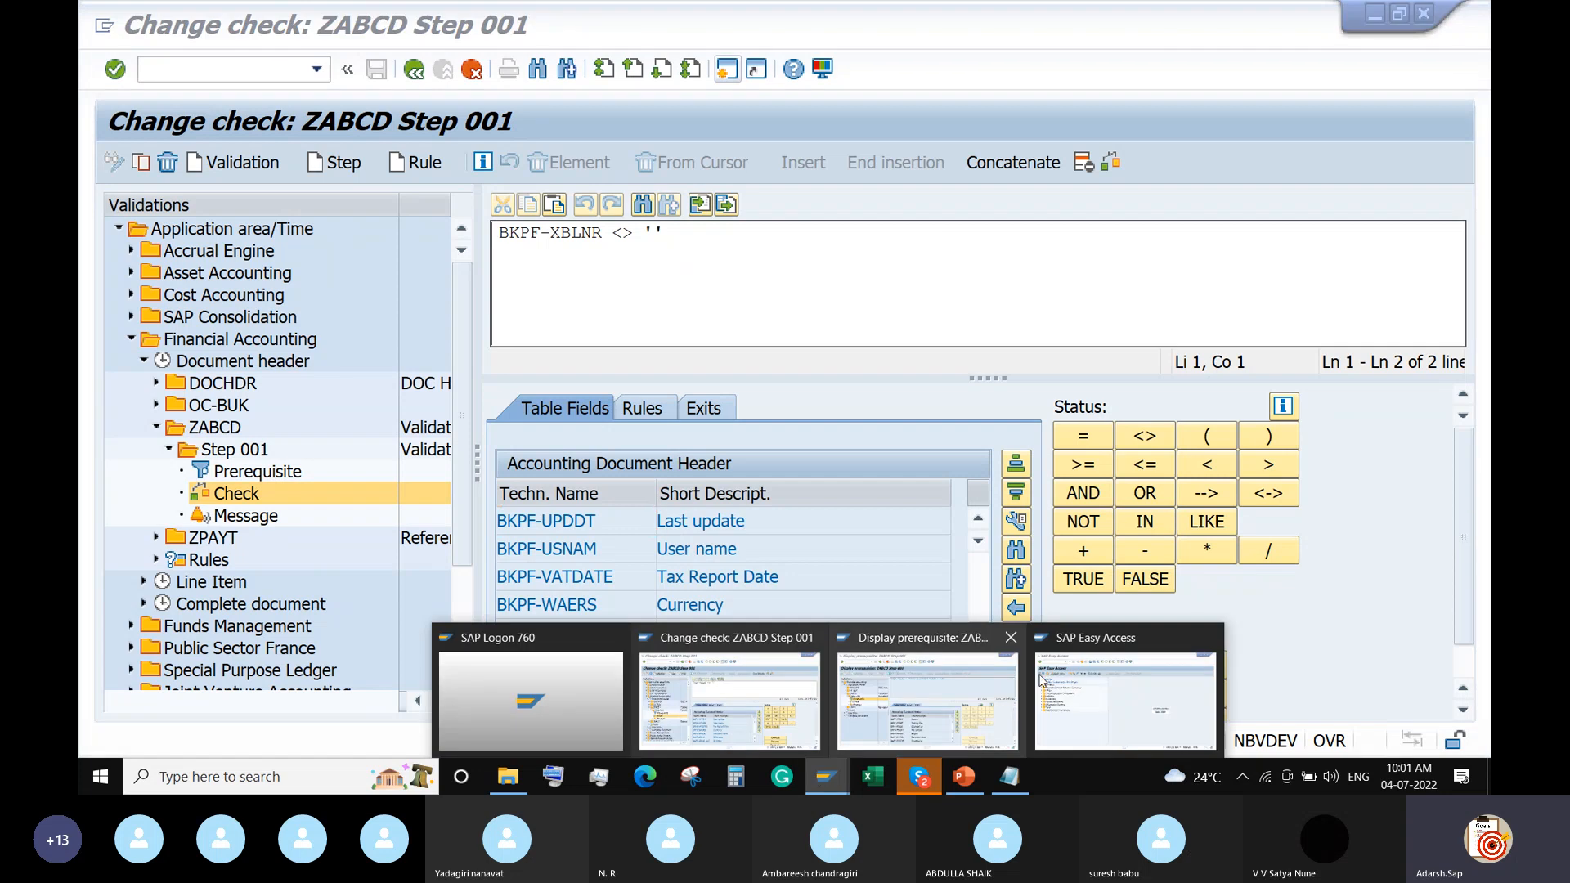
left_click(1125, 701)
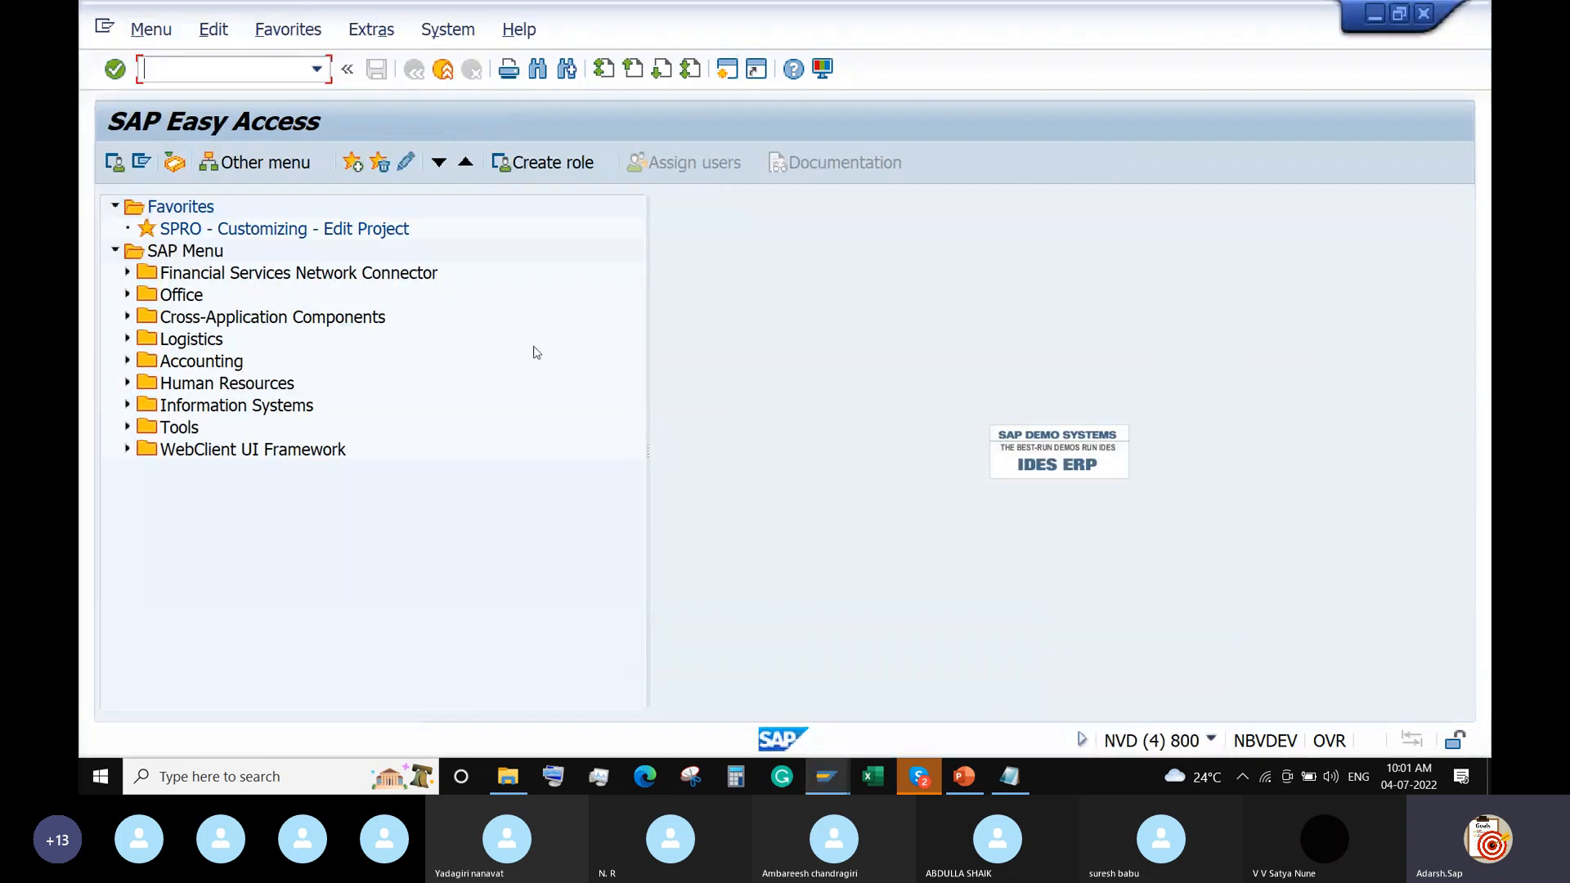
type("ob28")
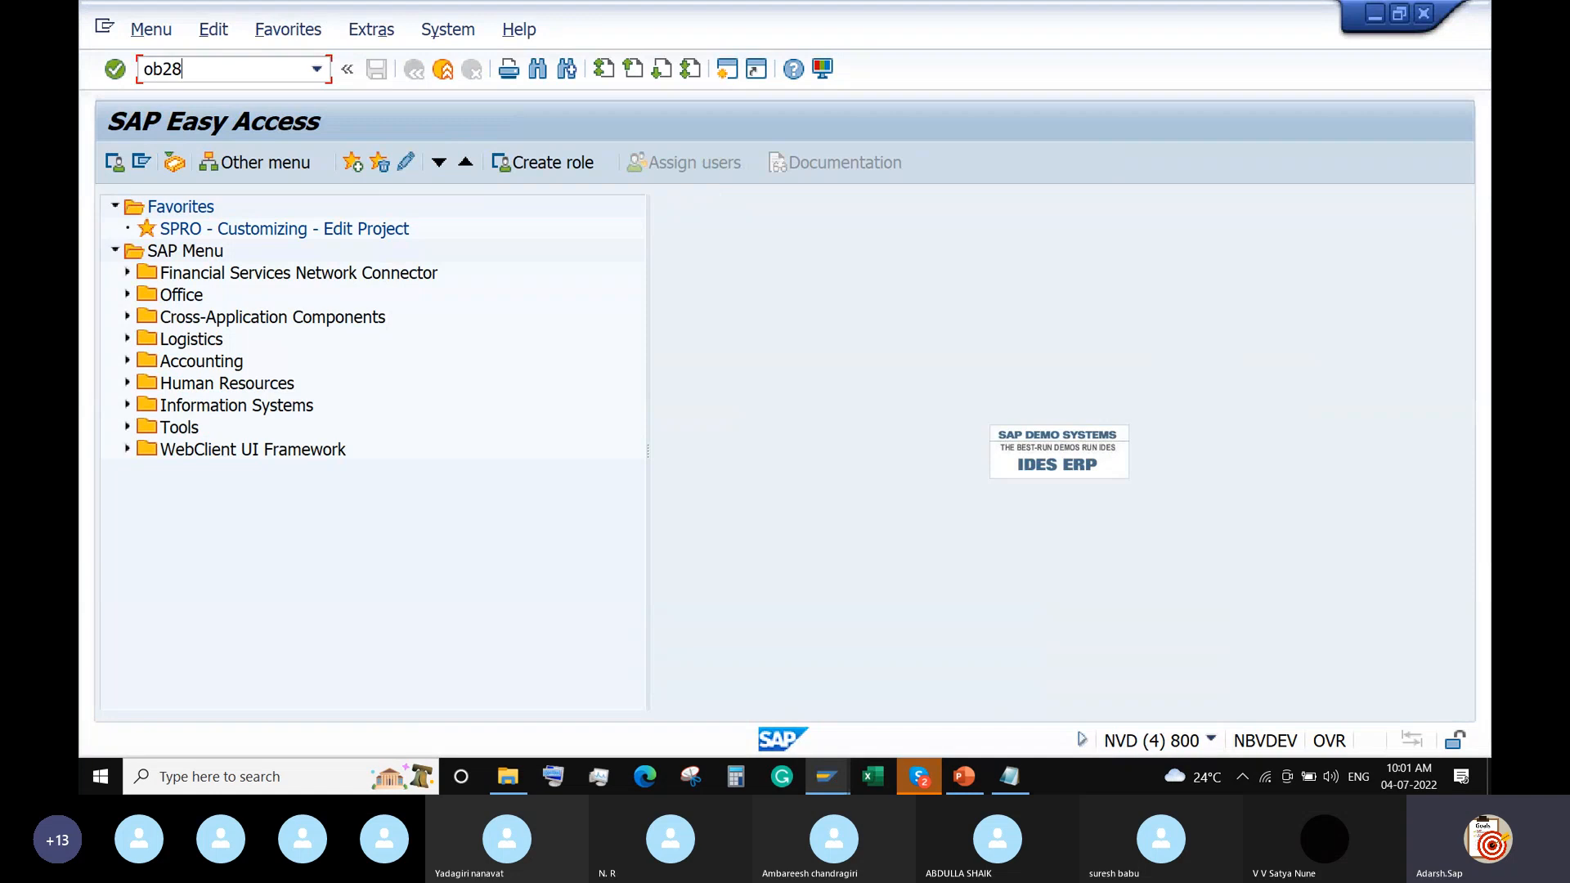
key("Return")
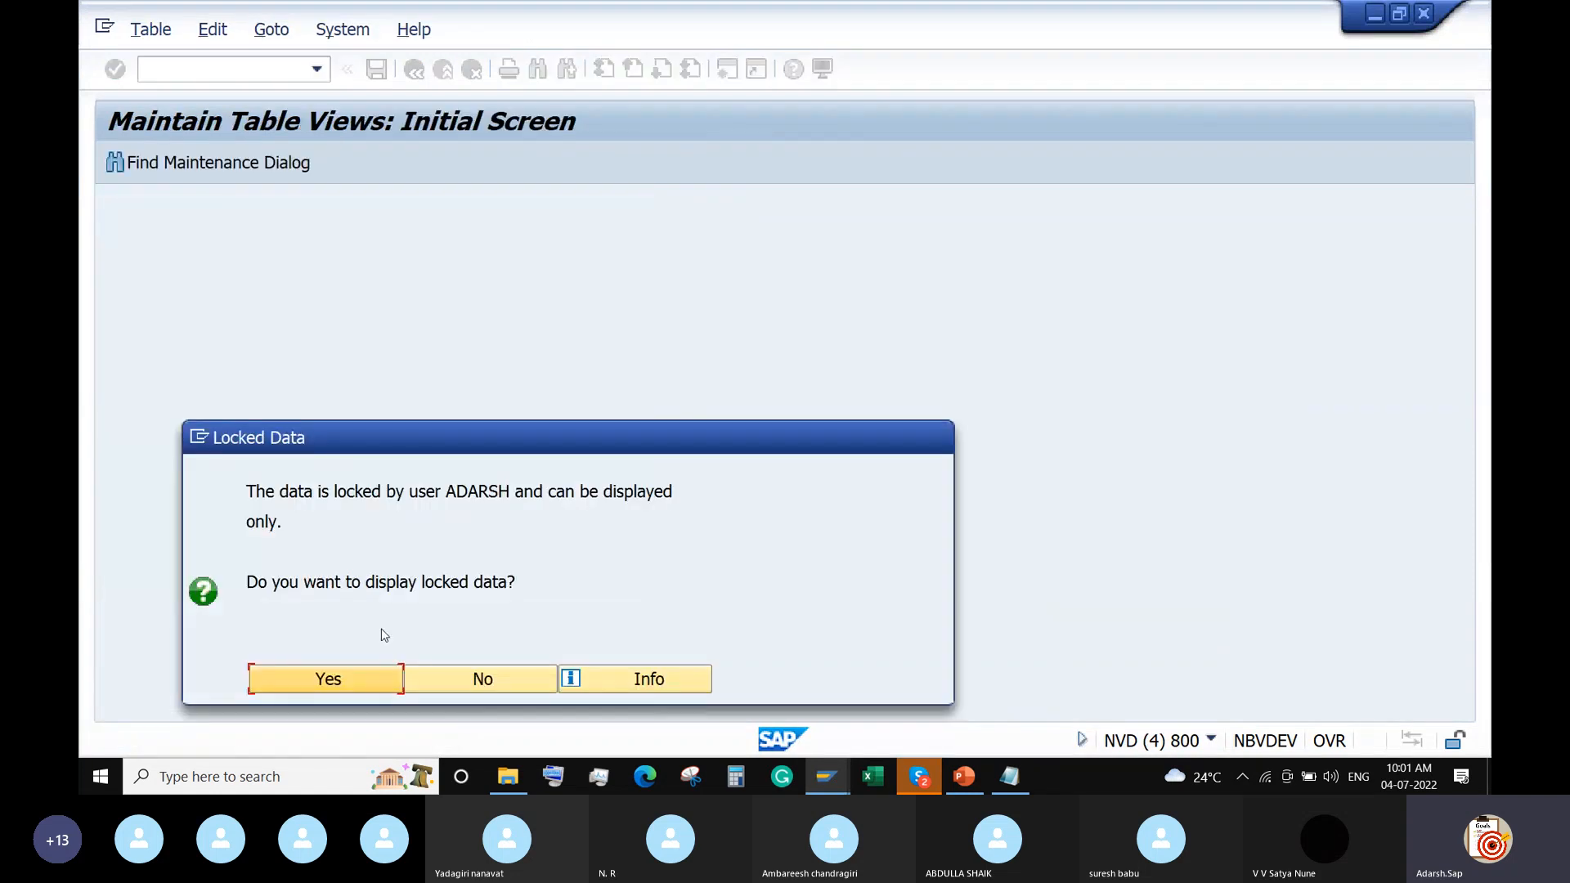
left_click(502, 680)
Return to the Easy Access session, reset it with /n, and start transaction OB28, accepting display of the locked data
left_click(839, 785)
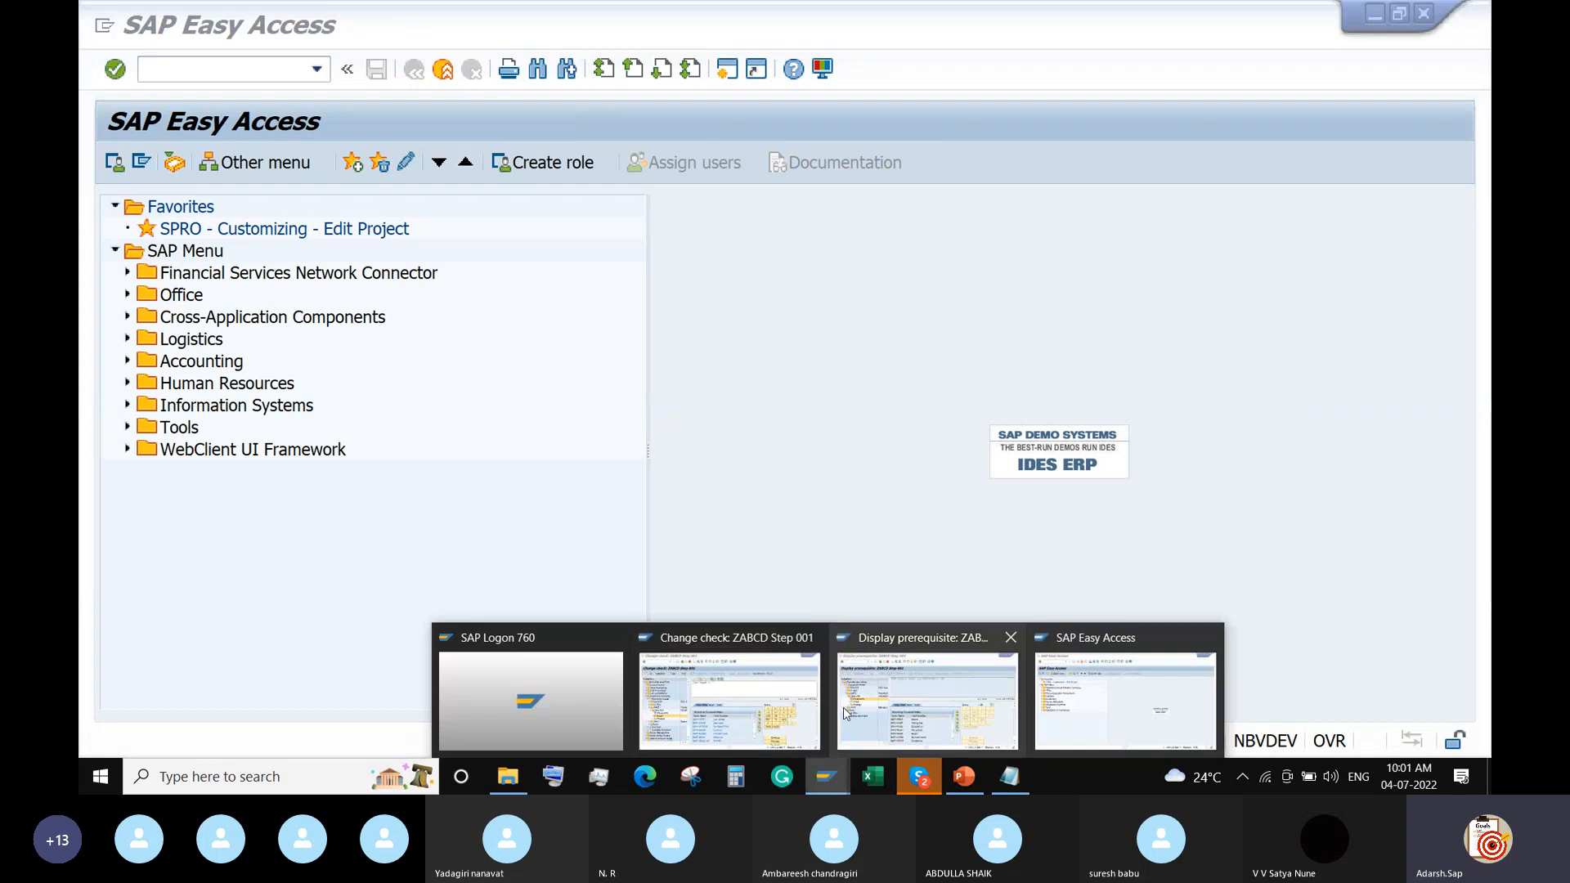
left_click(1120, 658)
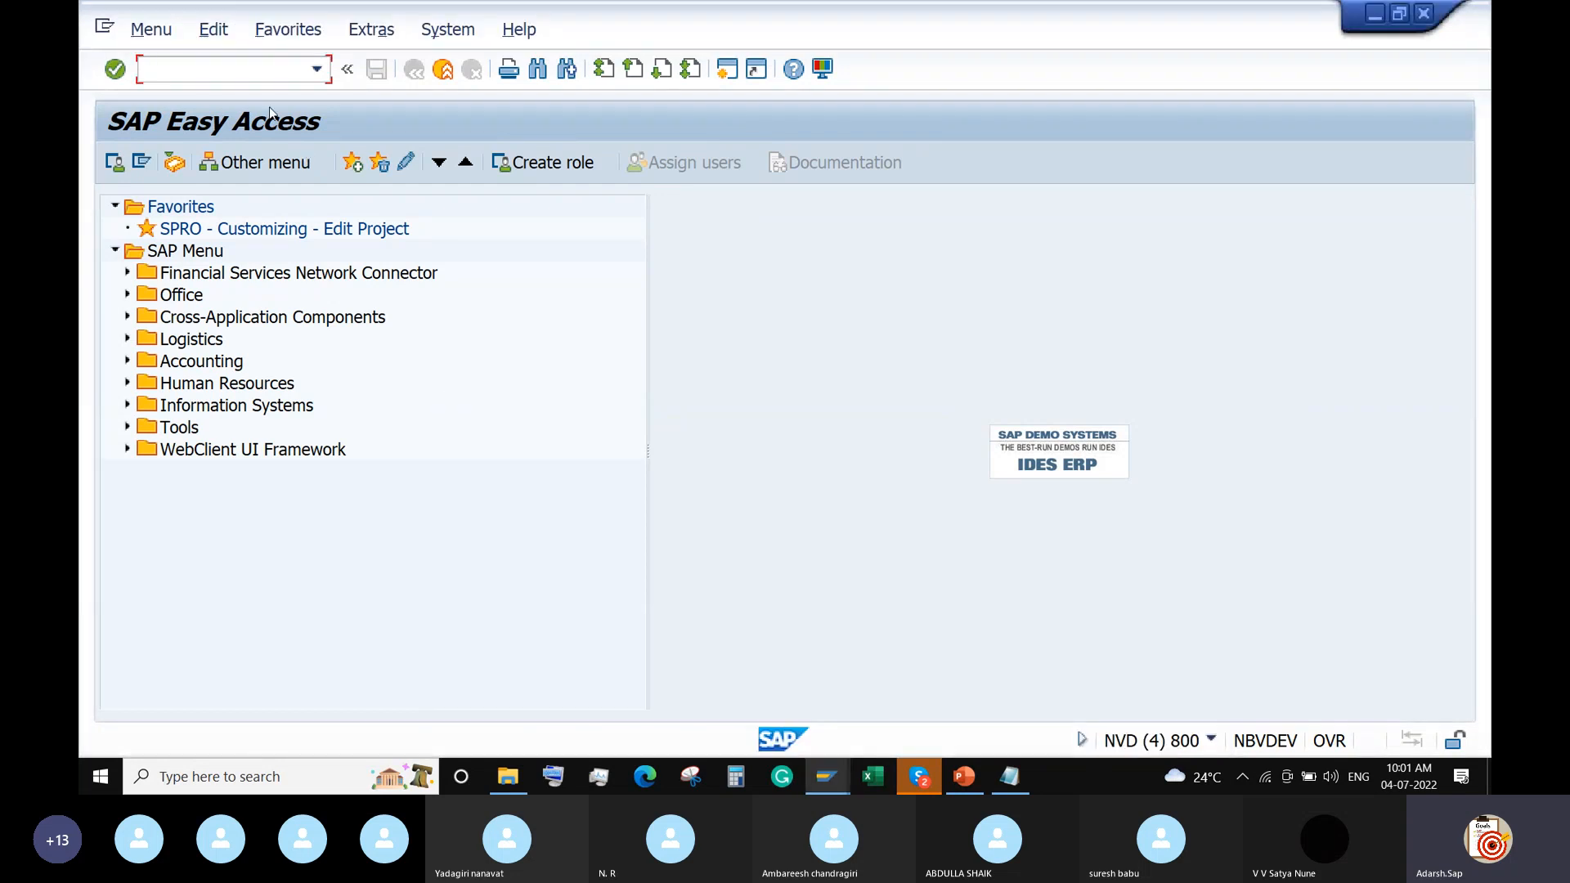
type("/n")
key("Return")
type("ob28")
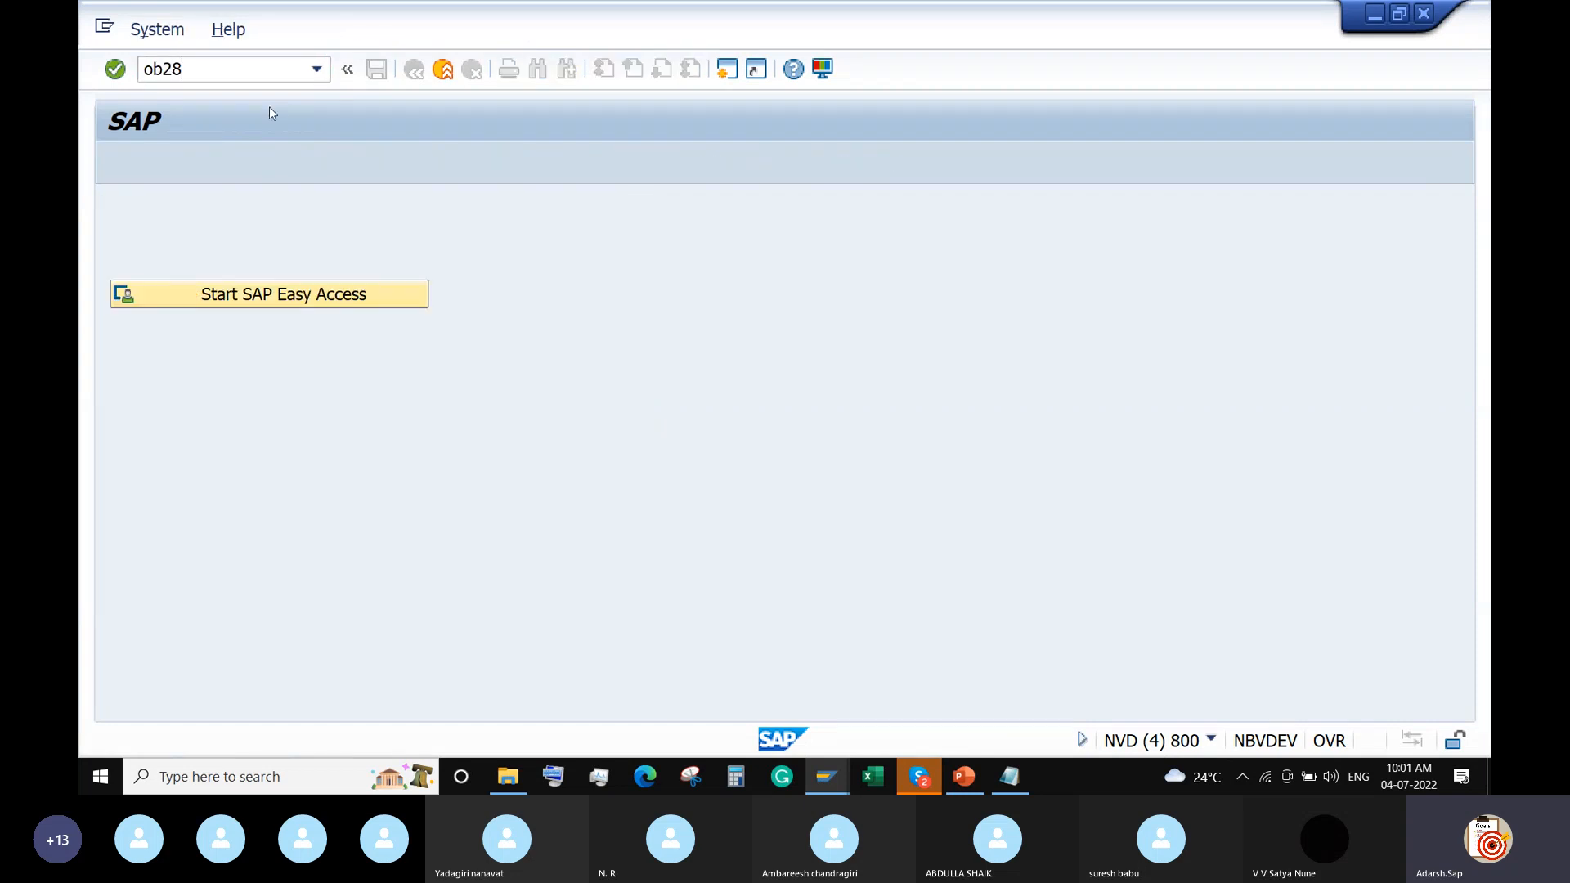
key("Return")
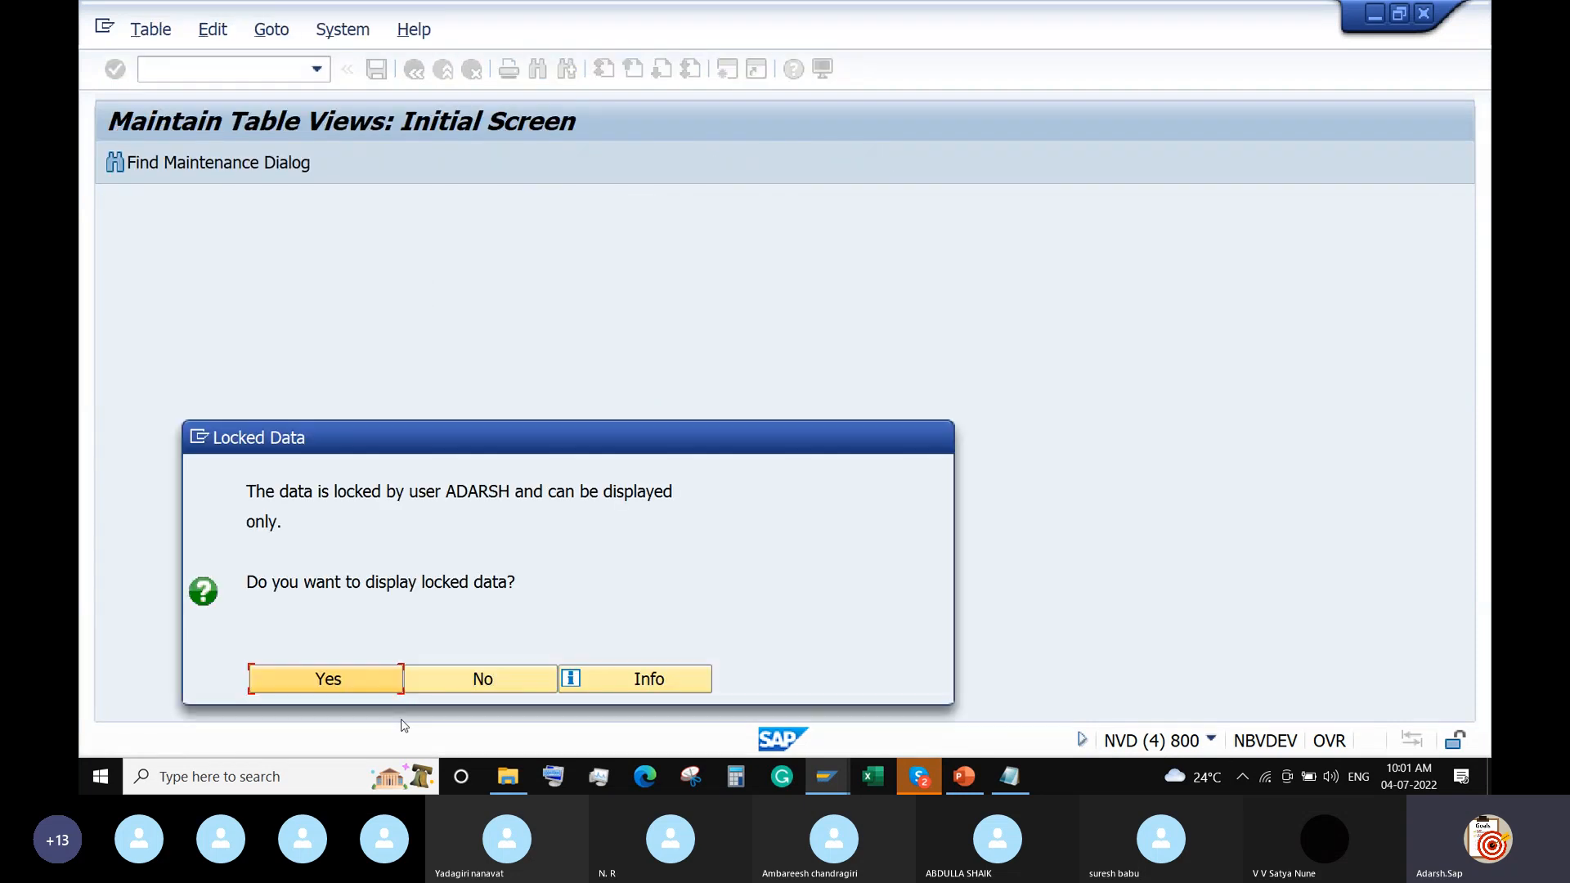
left_click(348, 679)
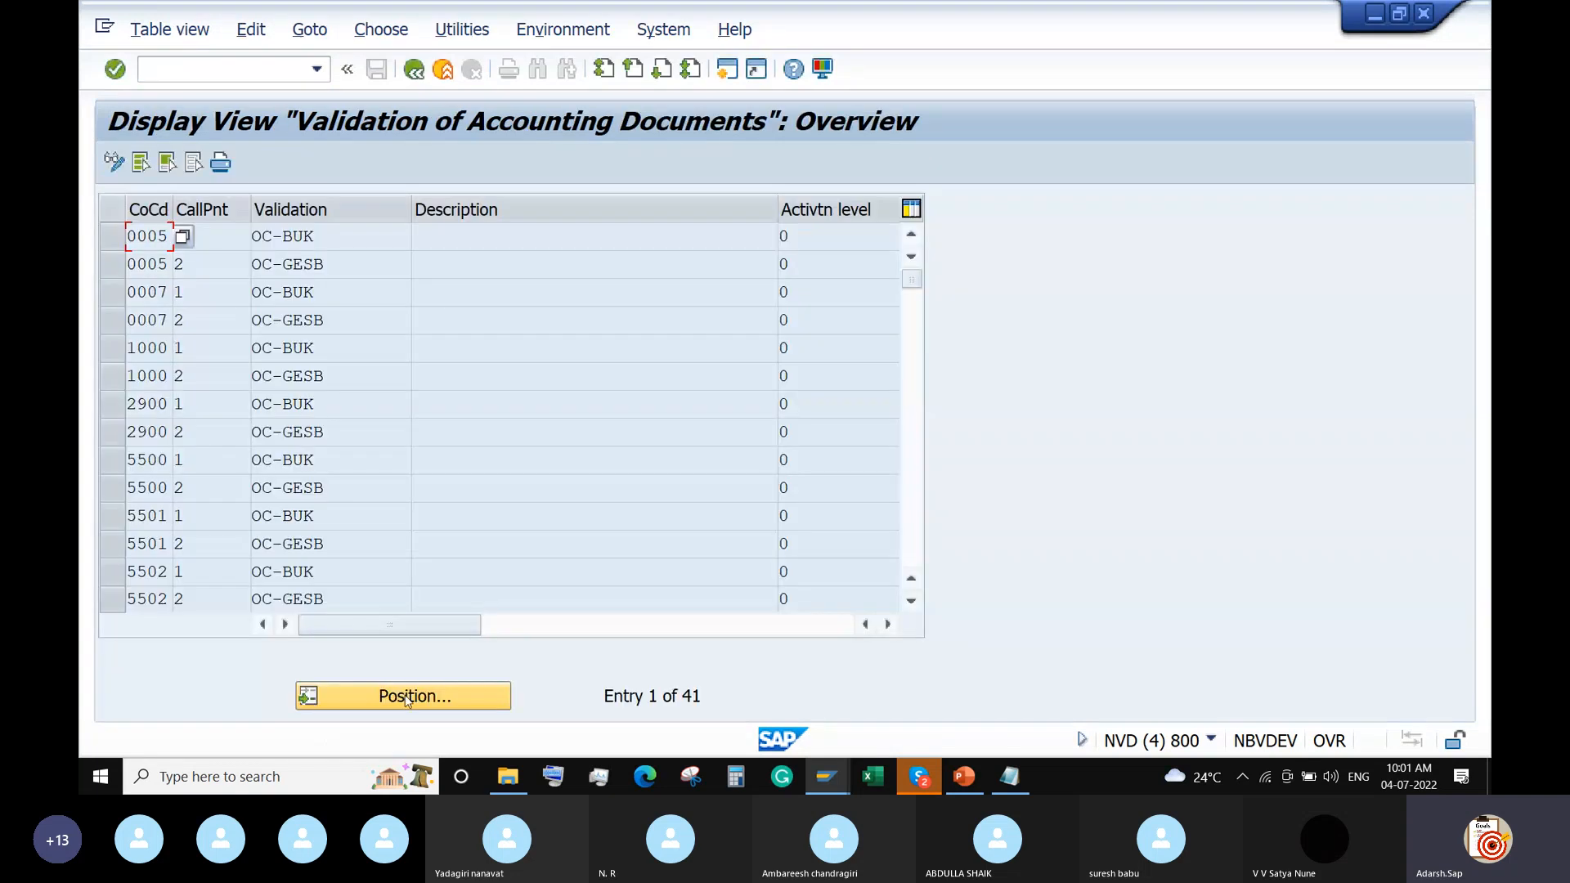
Position the accounting document validation overview at company code ABCD and select its entry to check the assigned validation
left_click(408, 700)
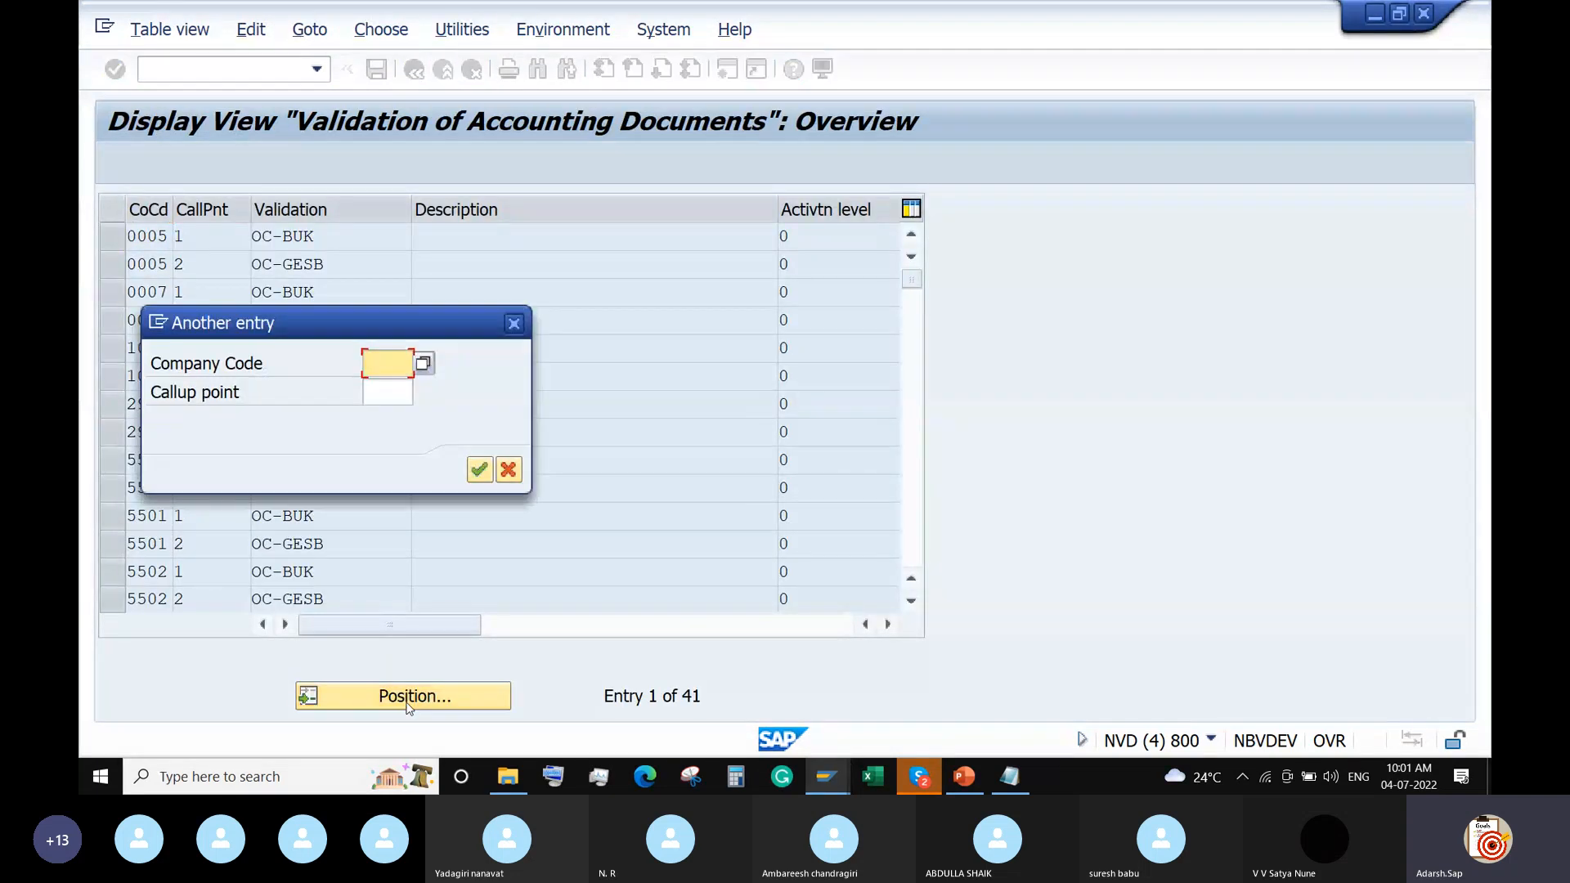
type("ABCD")
key("Return")
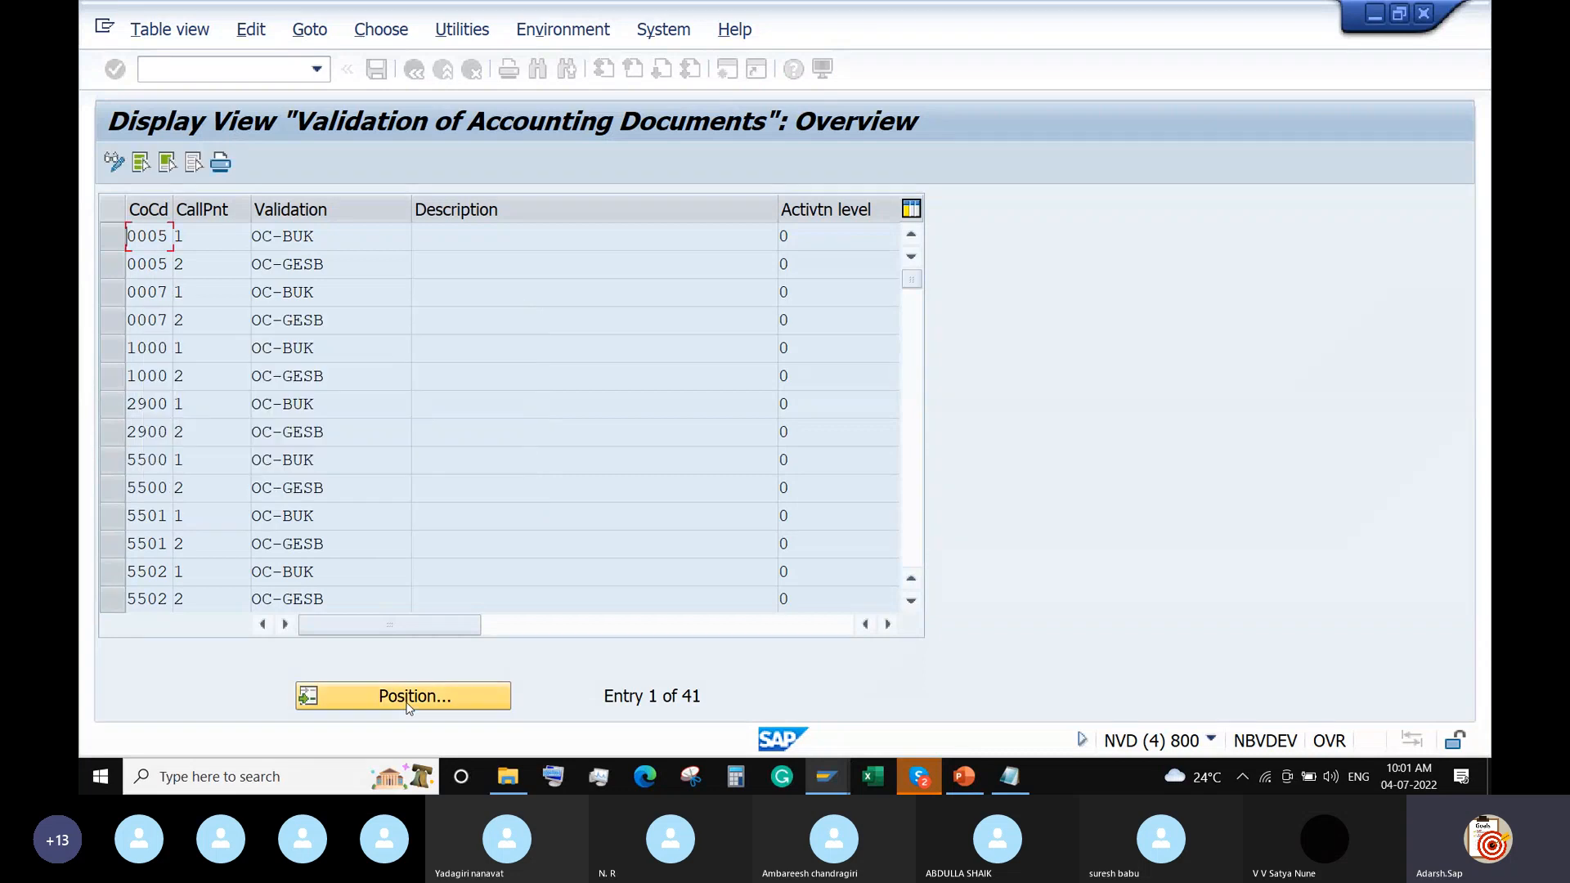
left_click(328, 234)
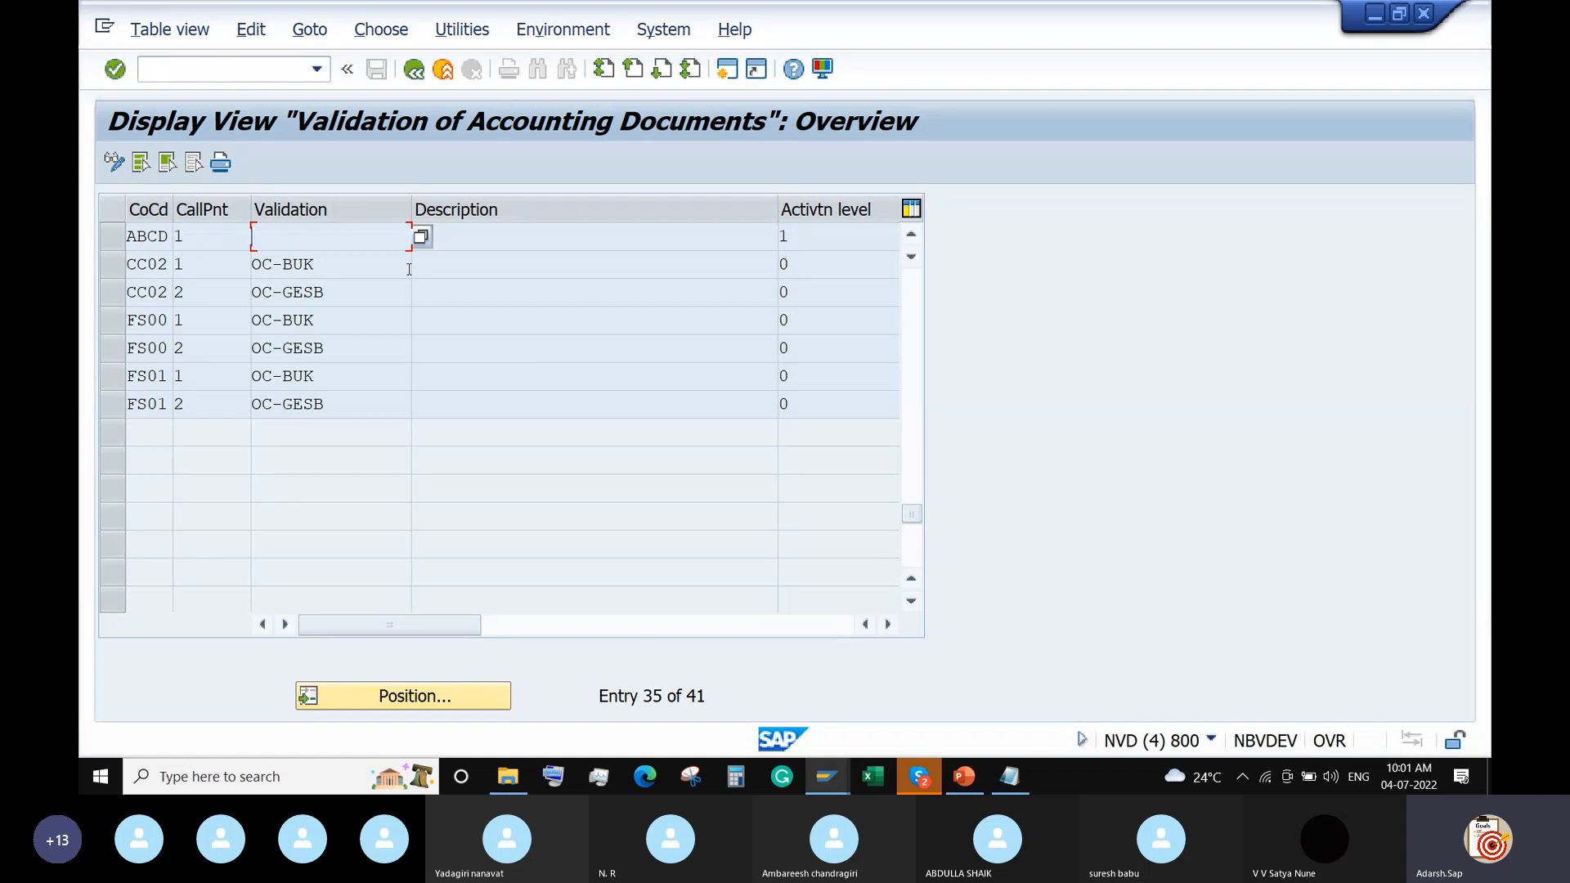
left_click(114, 238)
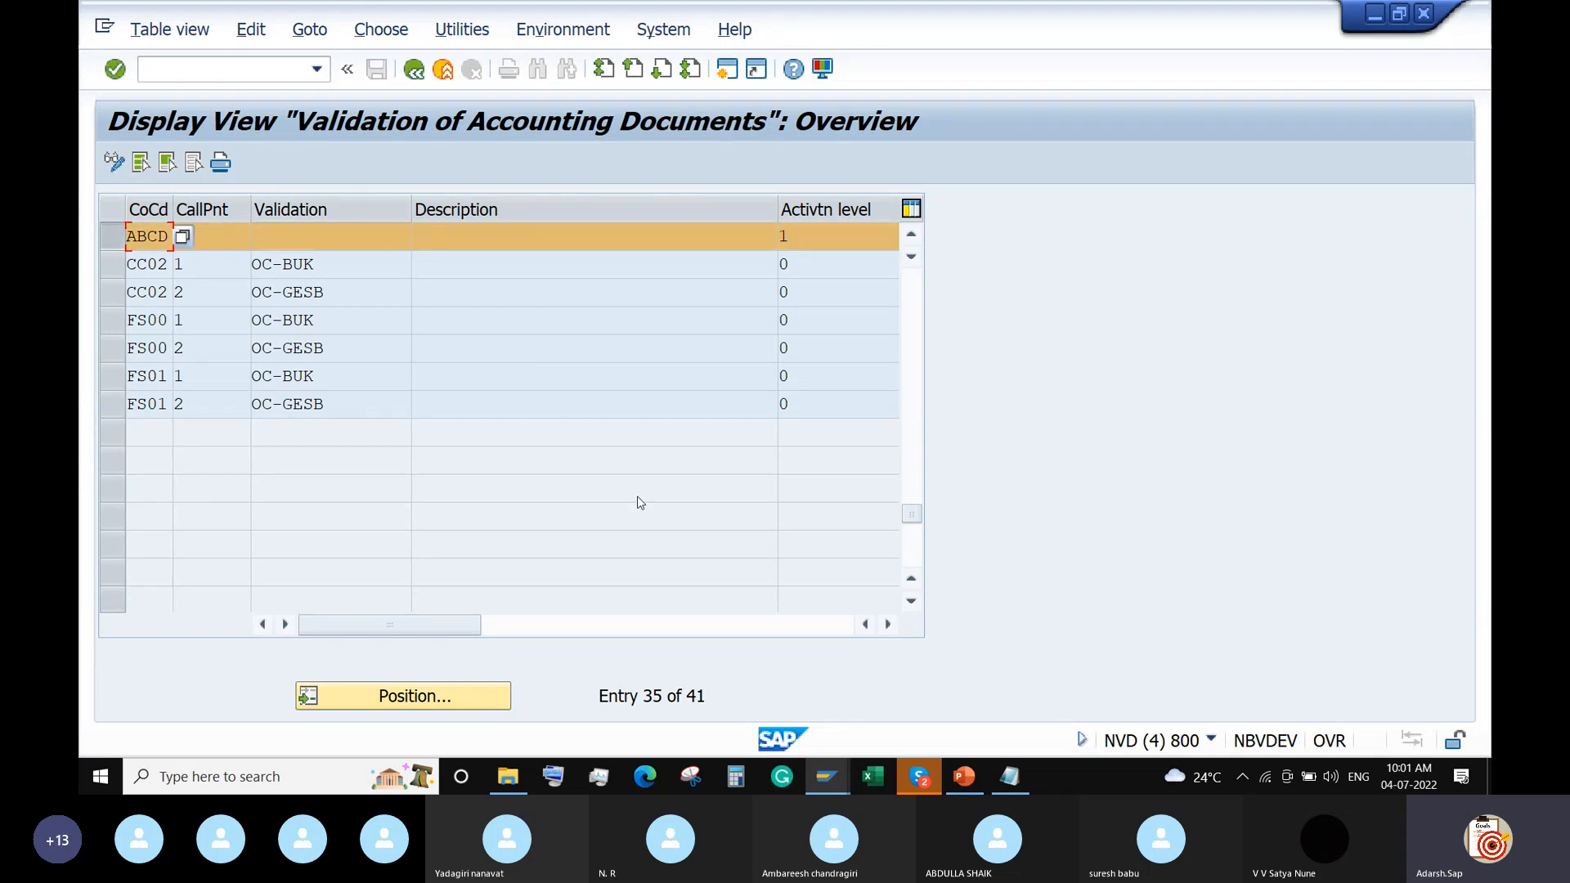
Switch to the ZABCD prerequisite session, reset it with /n, start transaction SM12, and list the own user's lock entries in client 800
left_click(828, 779)
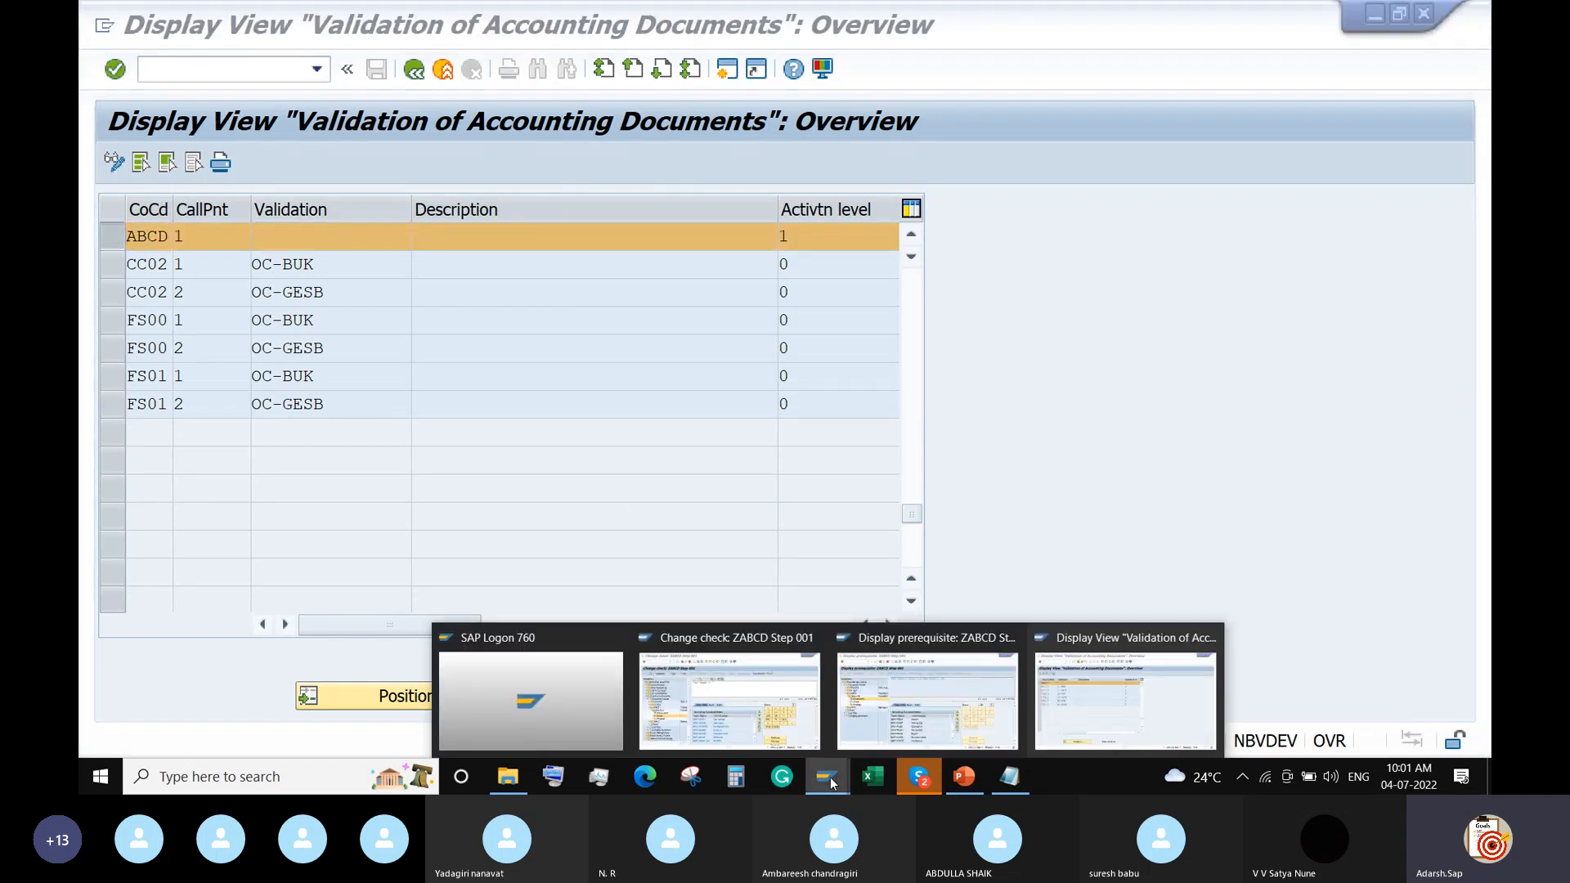
left_click(928, 695)
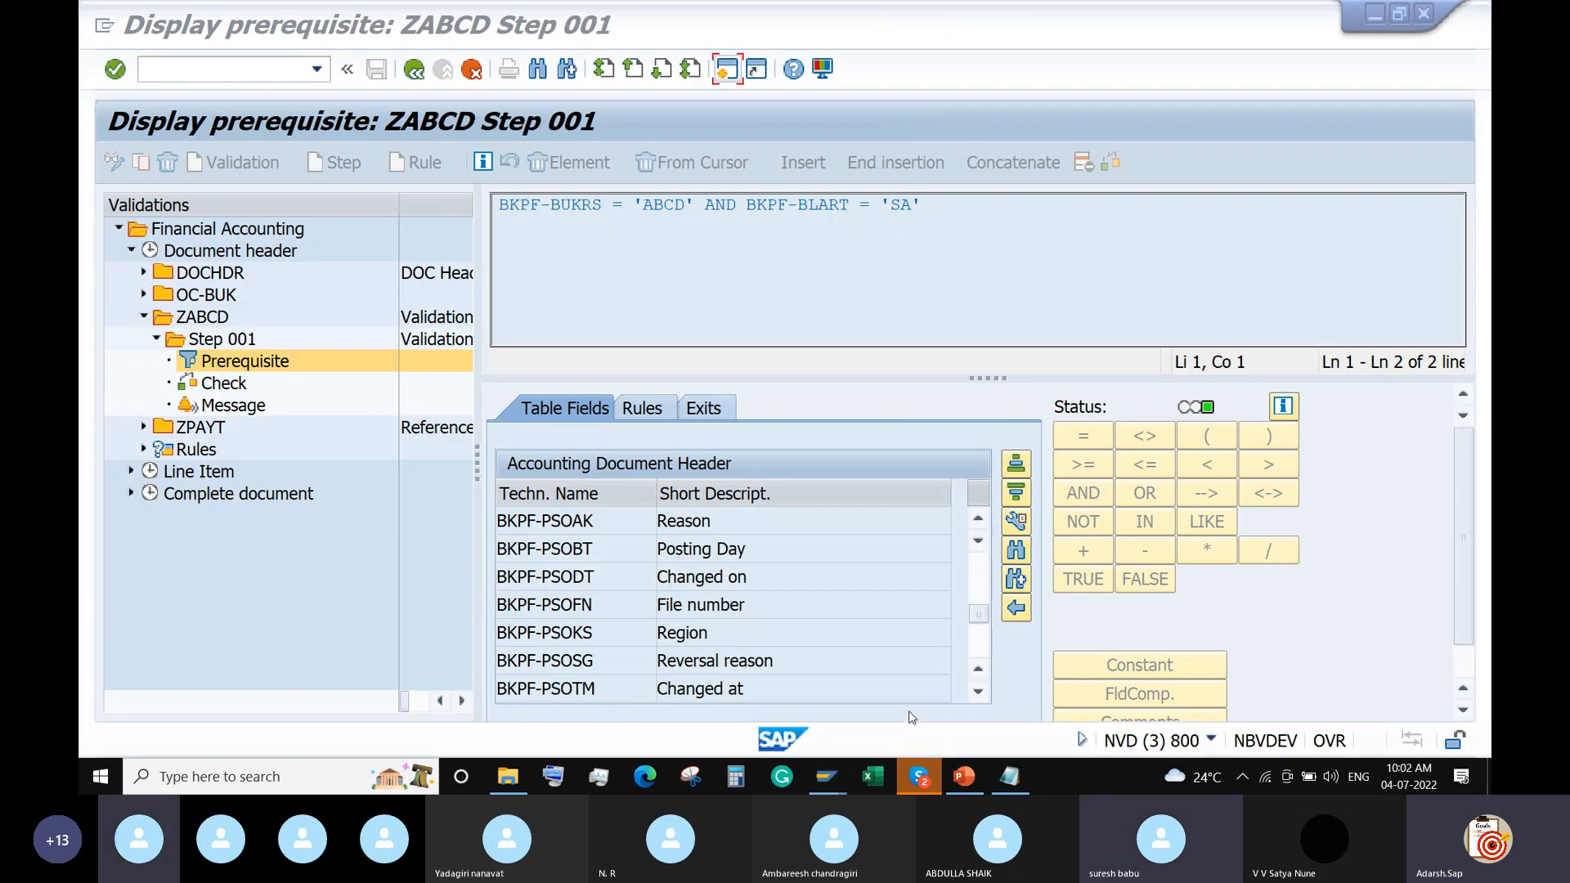
left_click(224, 67)
type("/n")
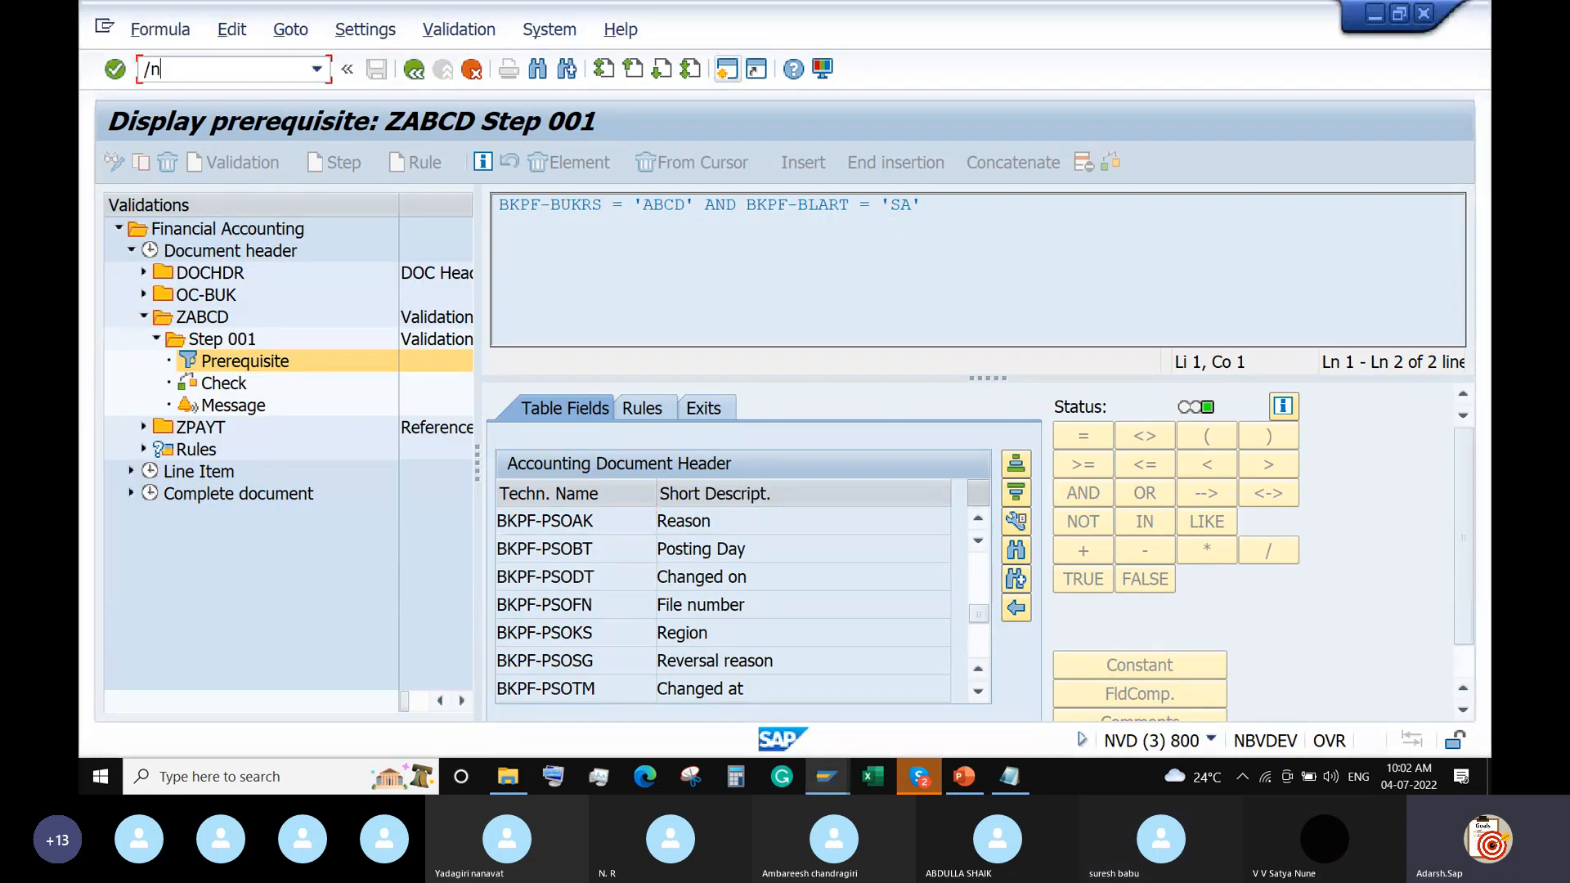
key("Return")
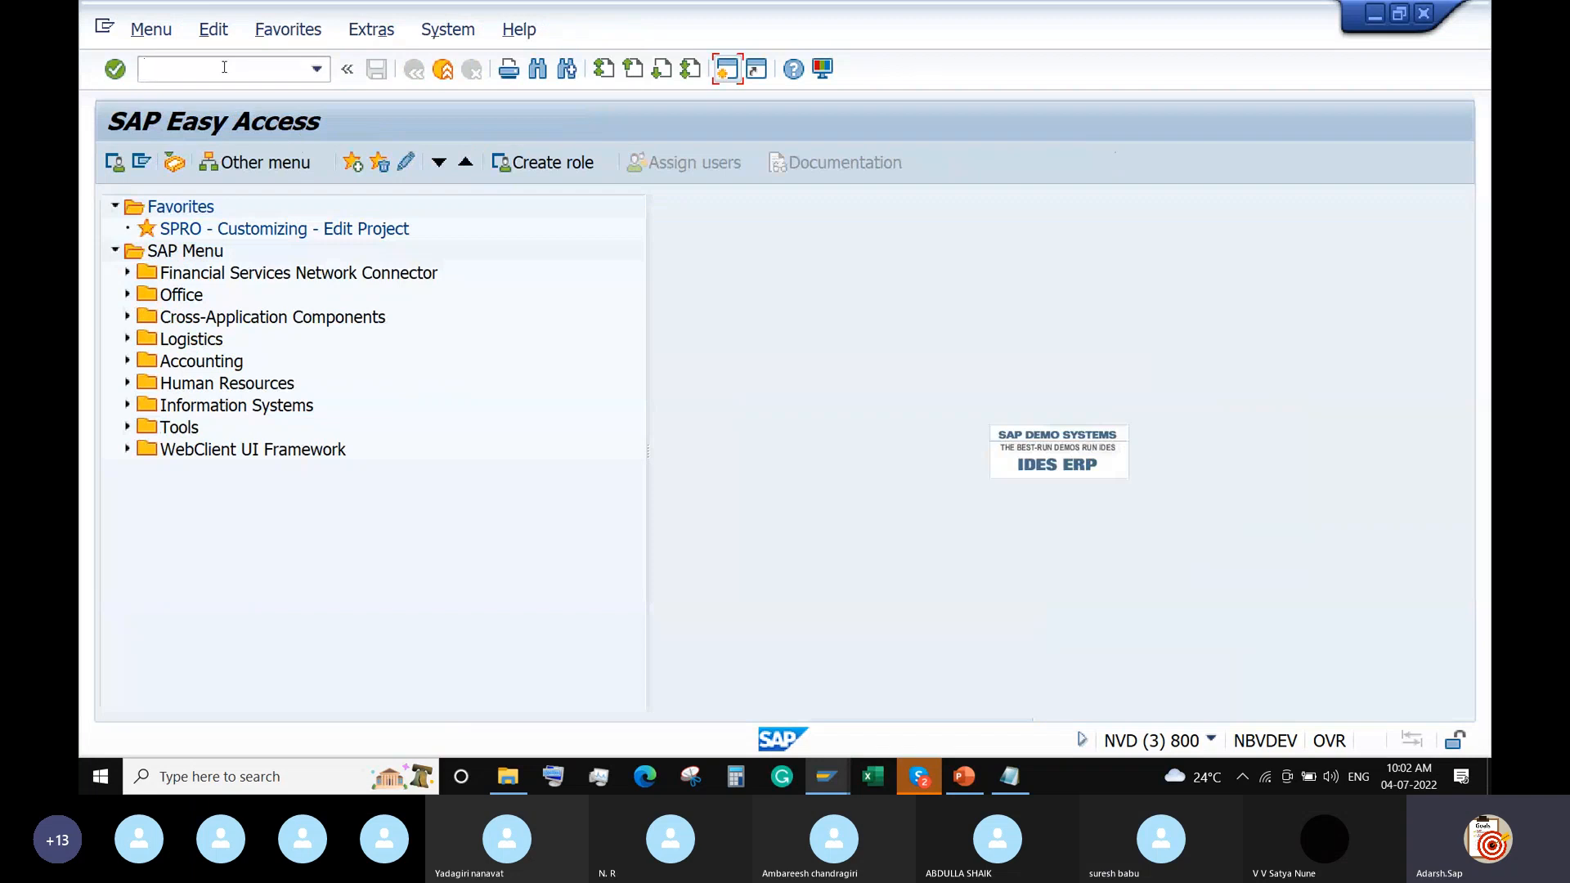
type("sm12")
key("Return")
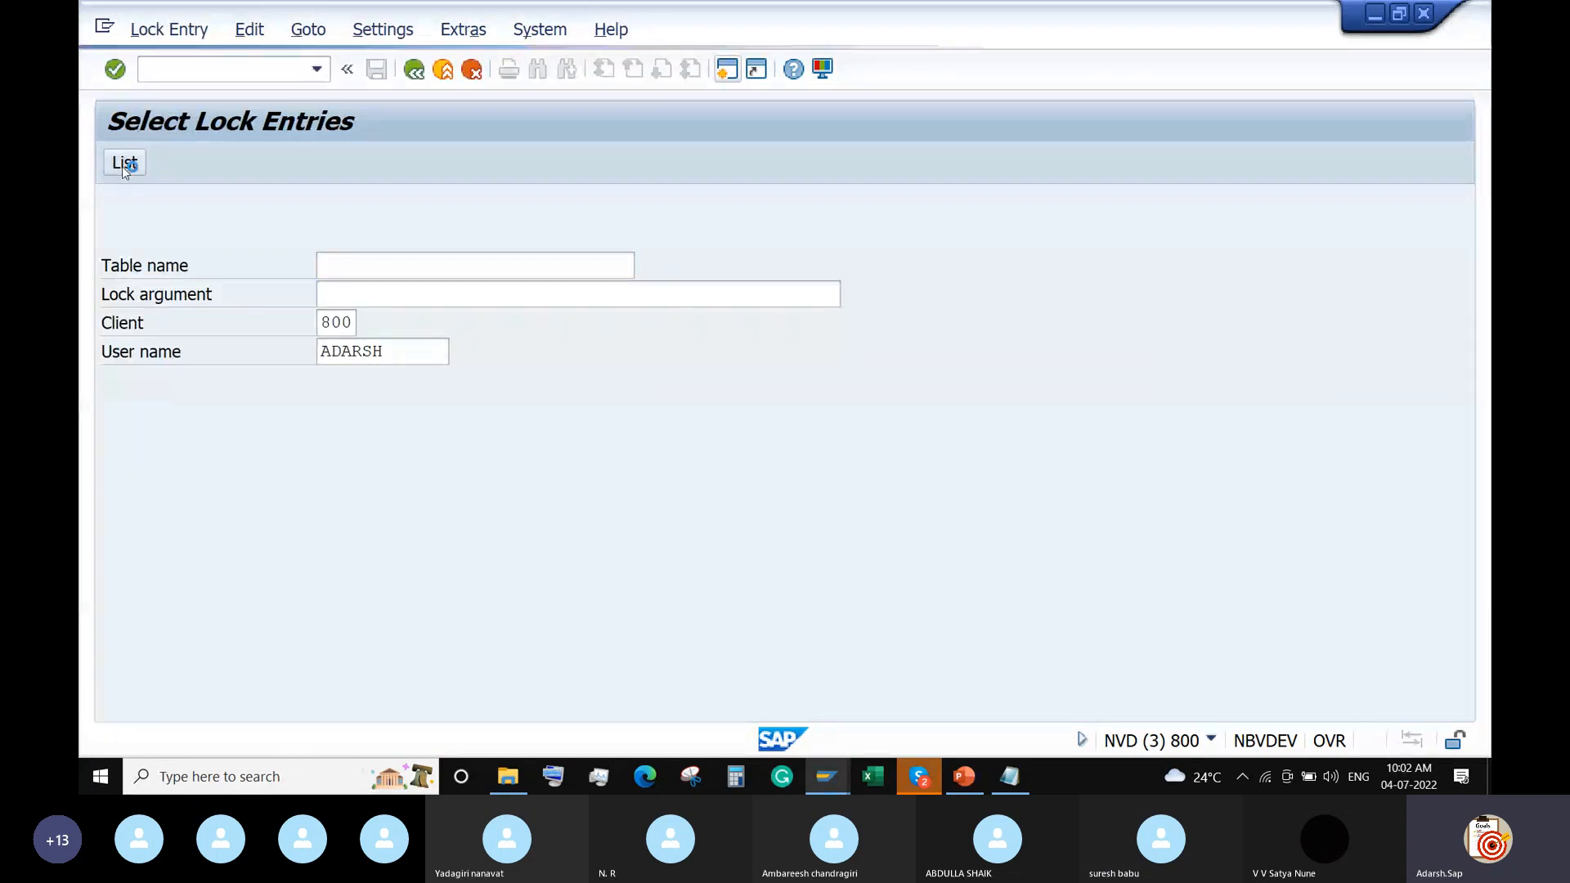
left_click(123, 164)
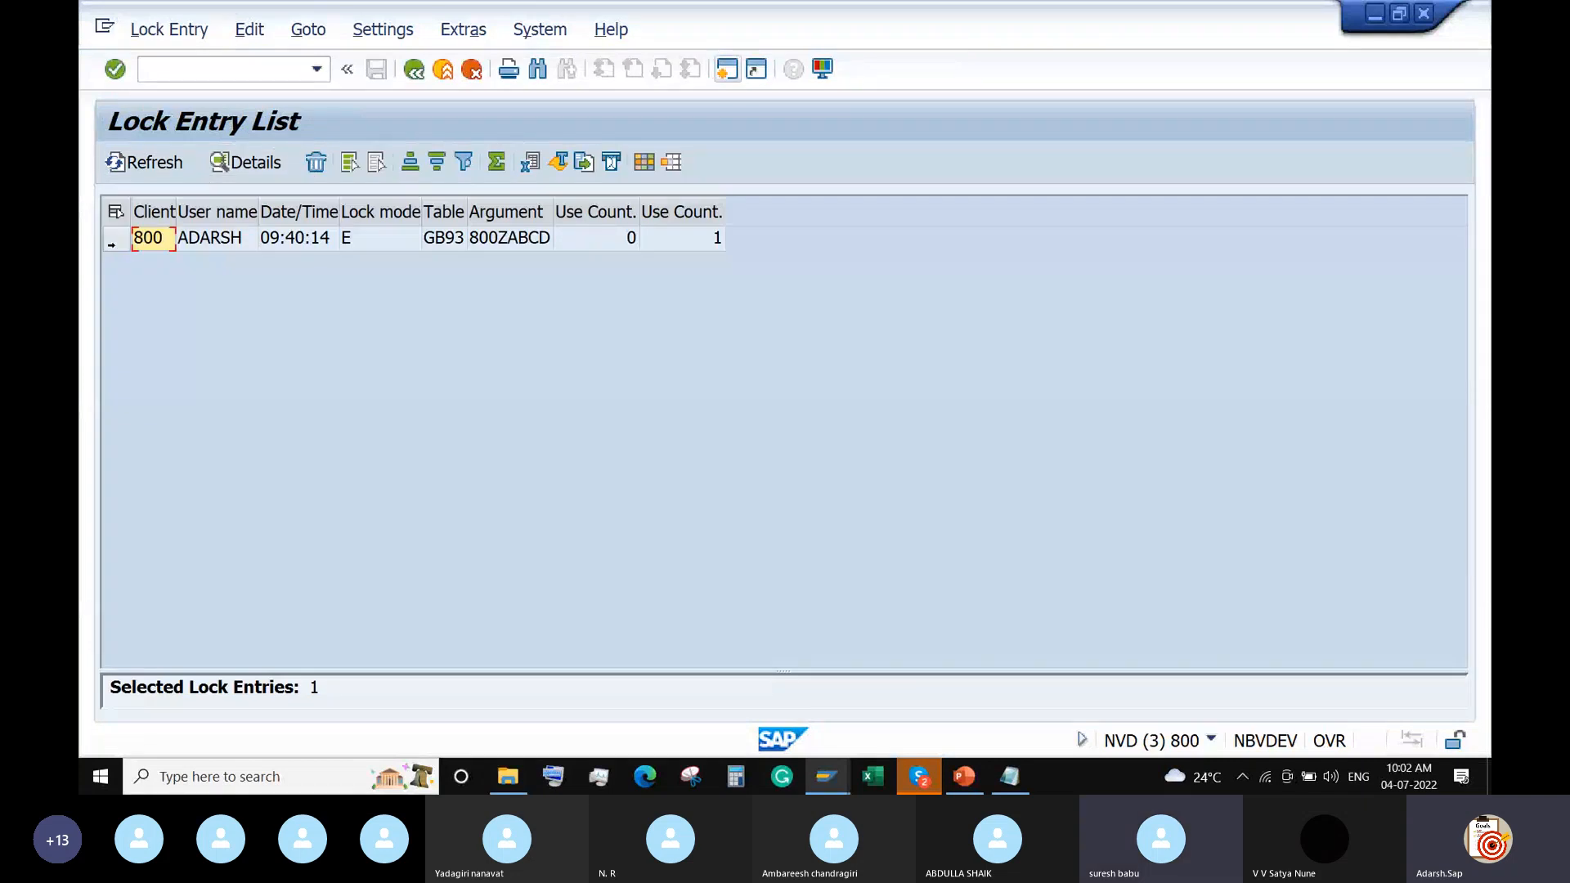
Delete the lock entry on table GB93 for argument 800ZABCD and close the explanatory help window
left_click(116, 238)
left_click(316, 163)
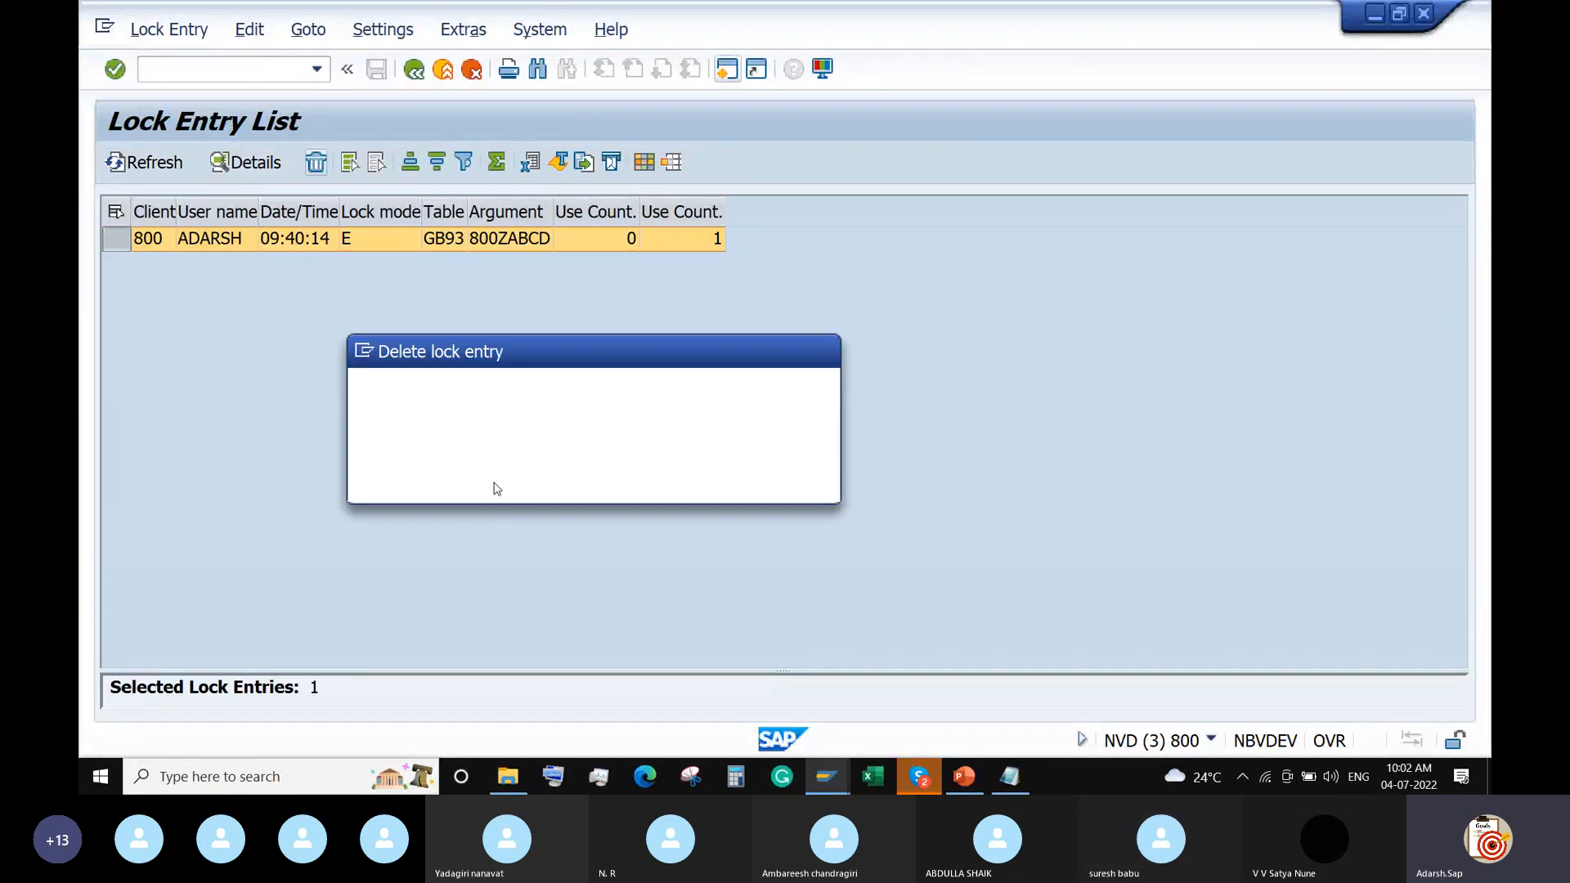
left_click(467, 482)
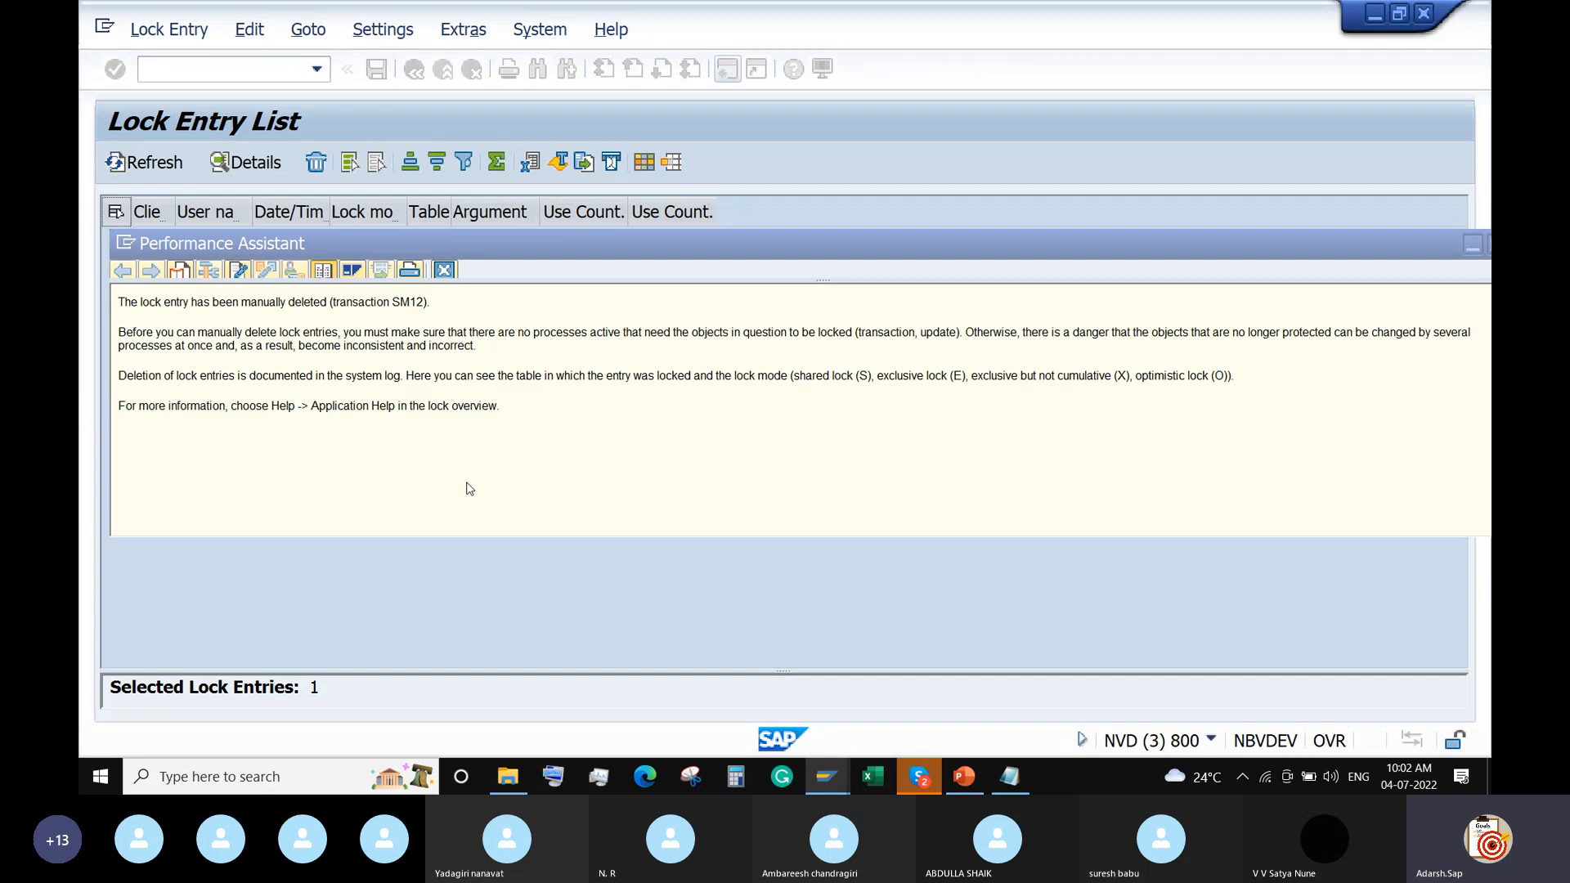
left_click_drag(1401, 251, 1161, 285)
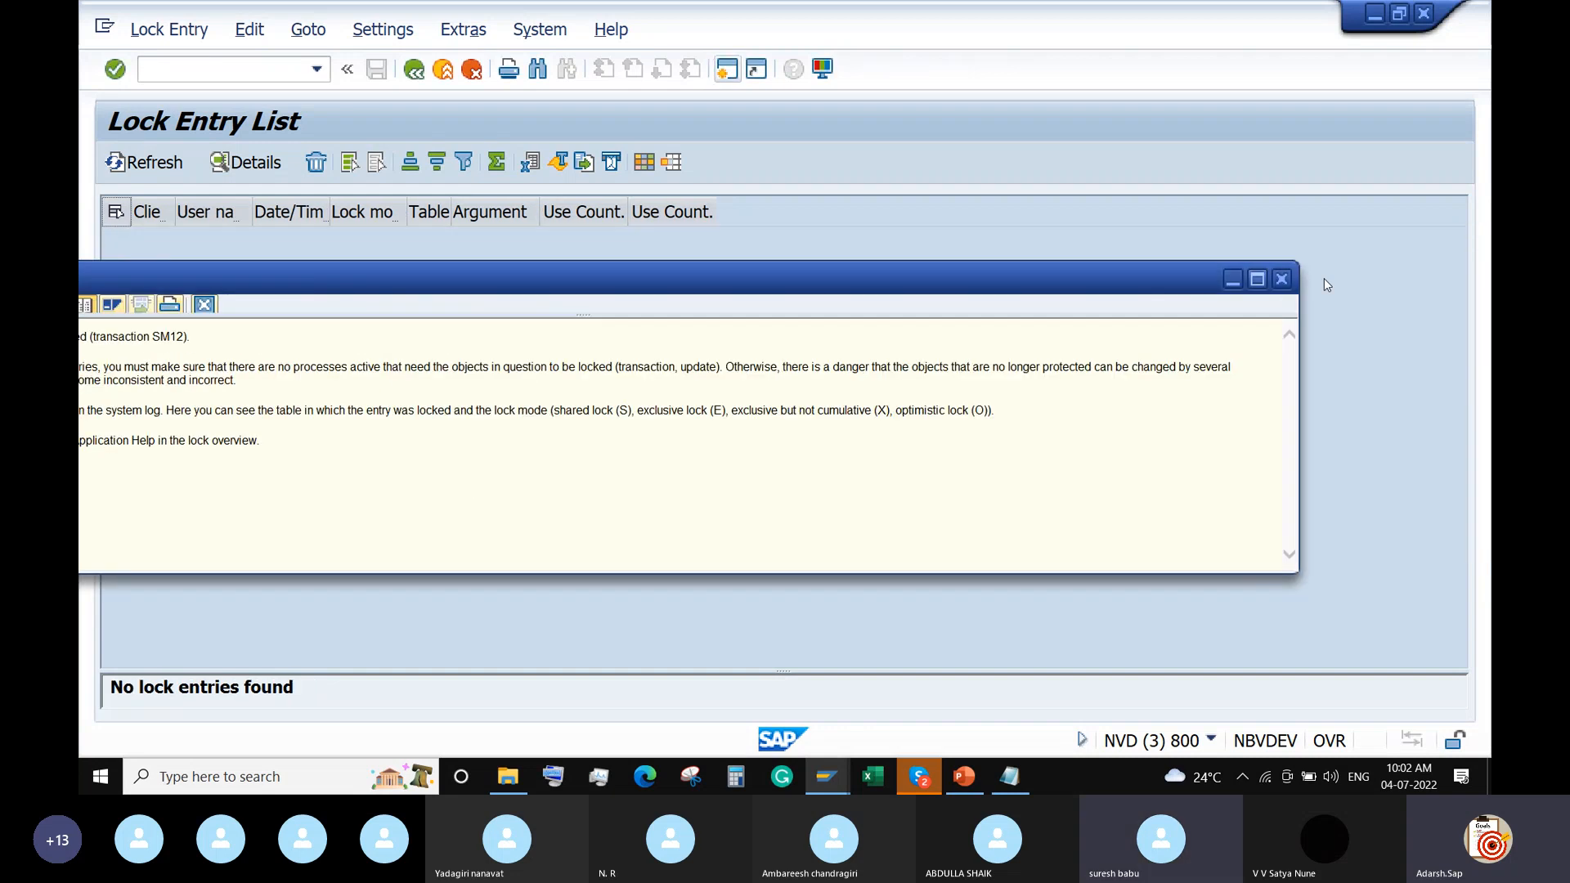
left_click(1282, 282)
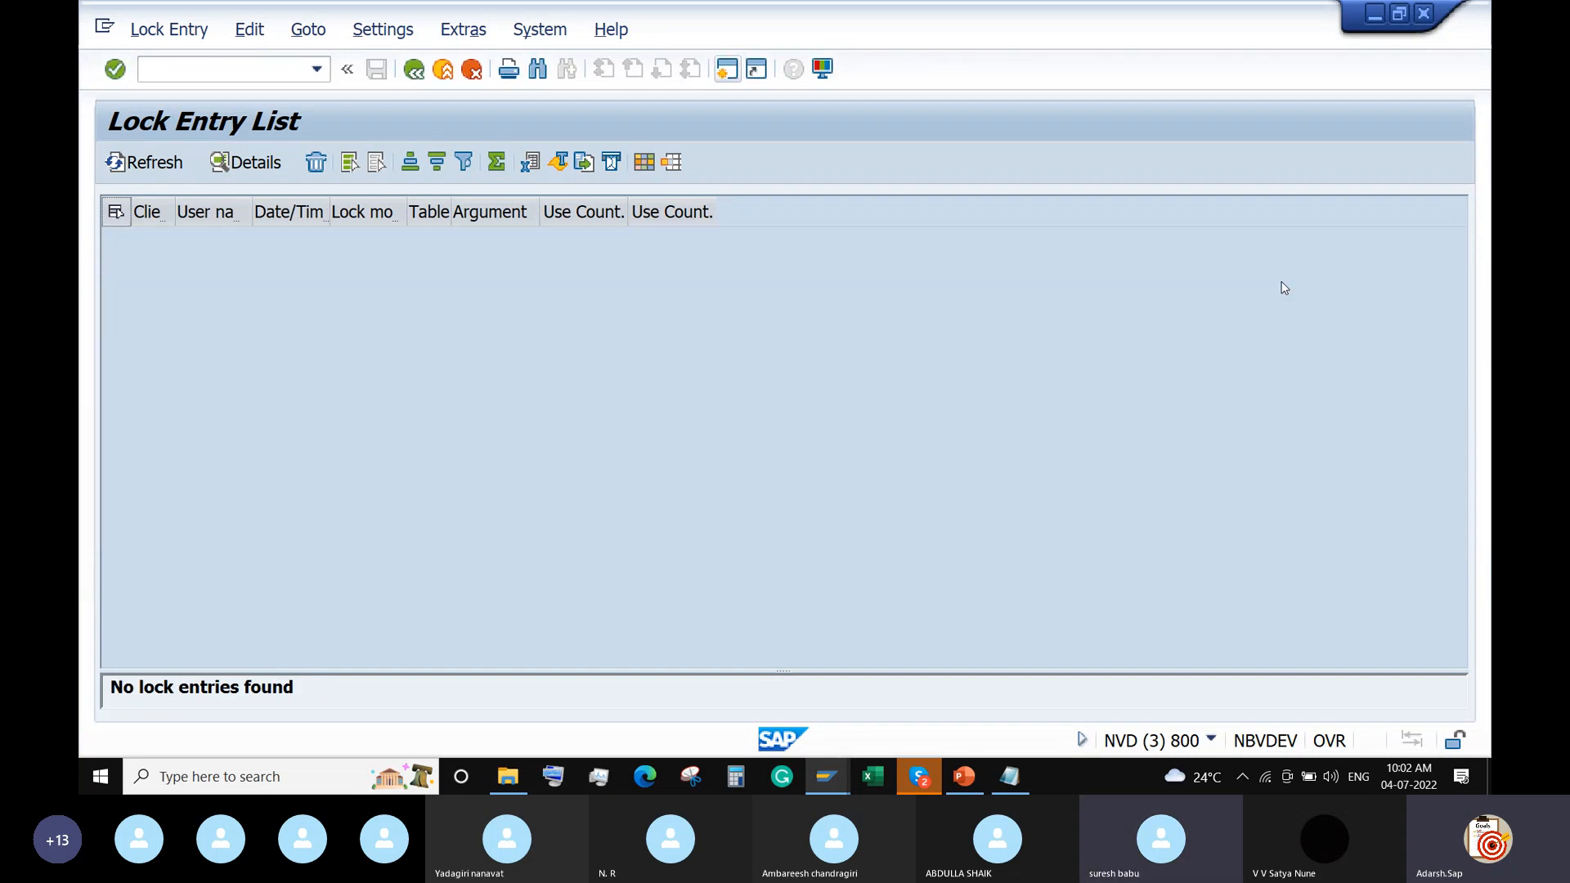
Reset the session with /n, start transaction OB28, and position the accounting document validation overview at company code ABCD
left_click(176, 72)
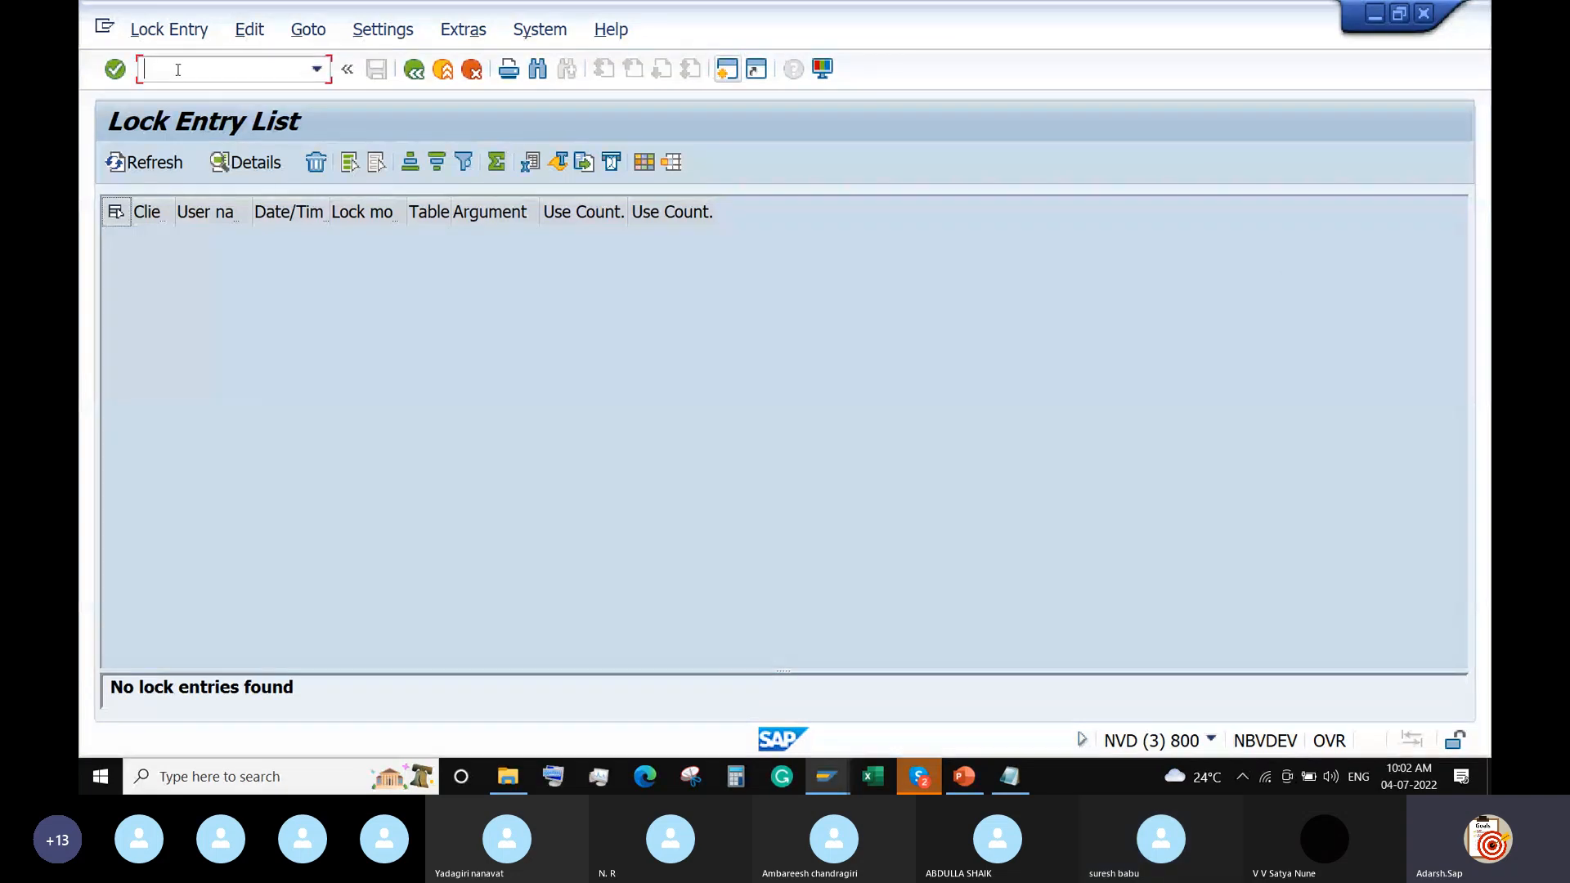
type("/n")
key("Return")
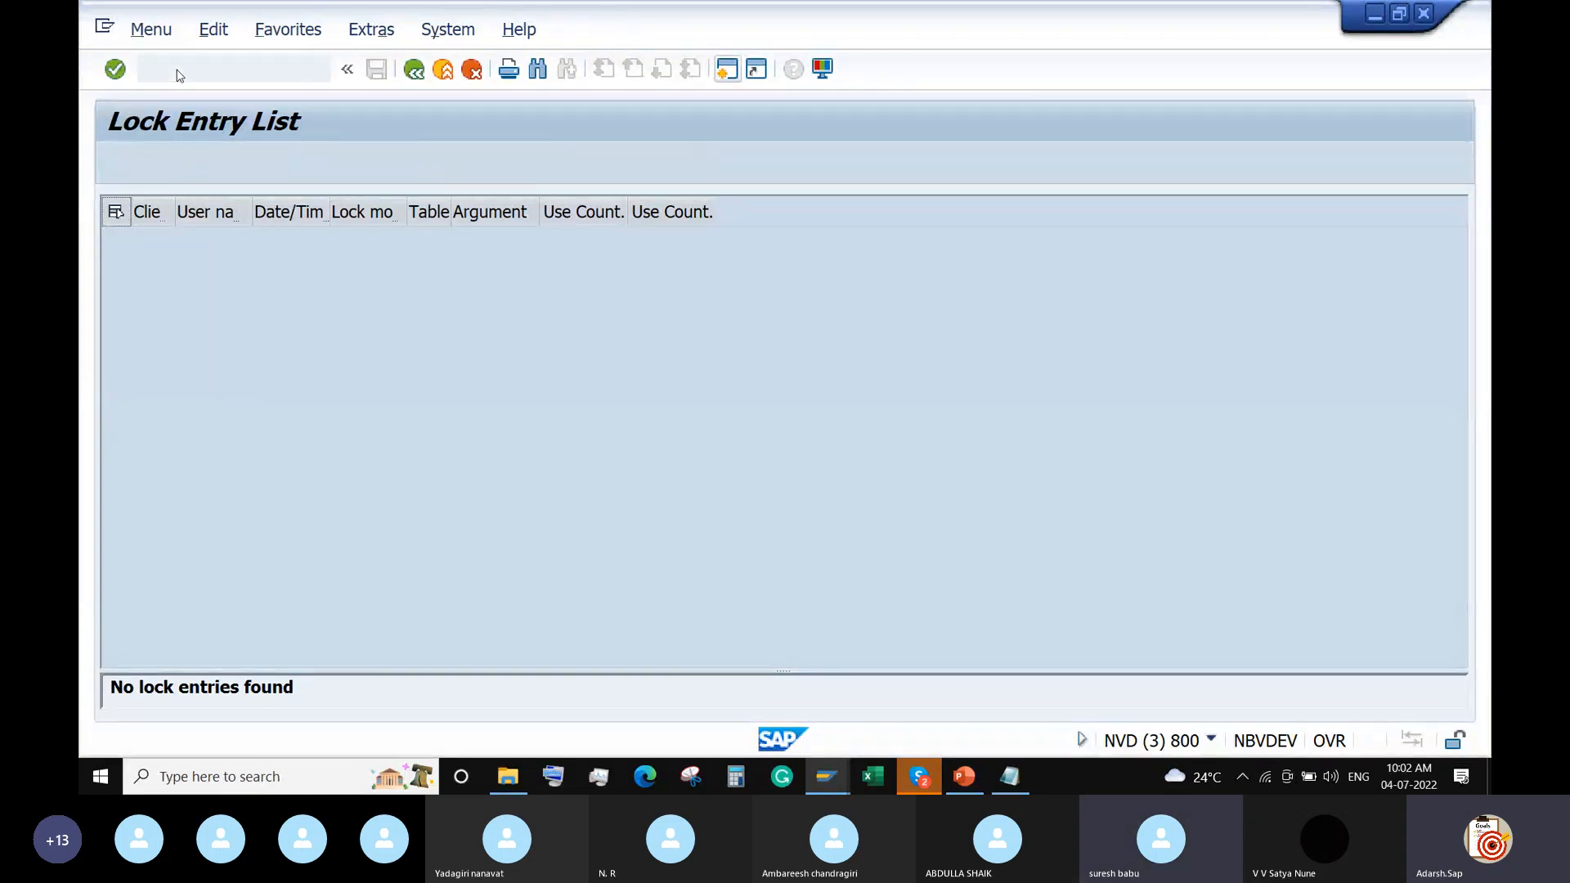
type("ob28")
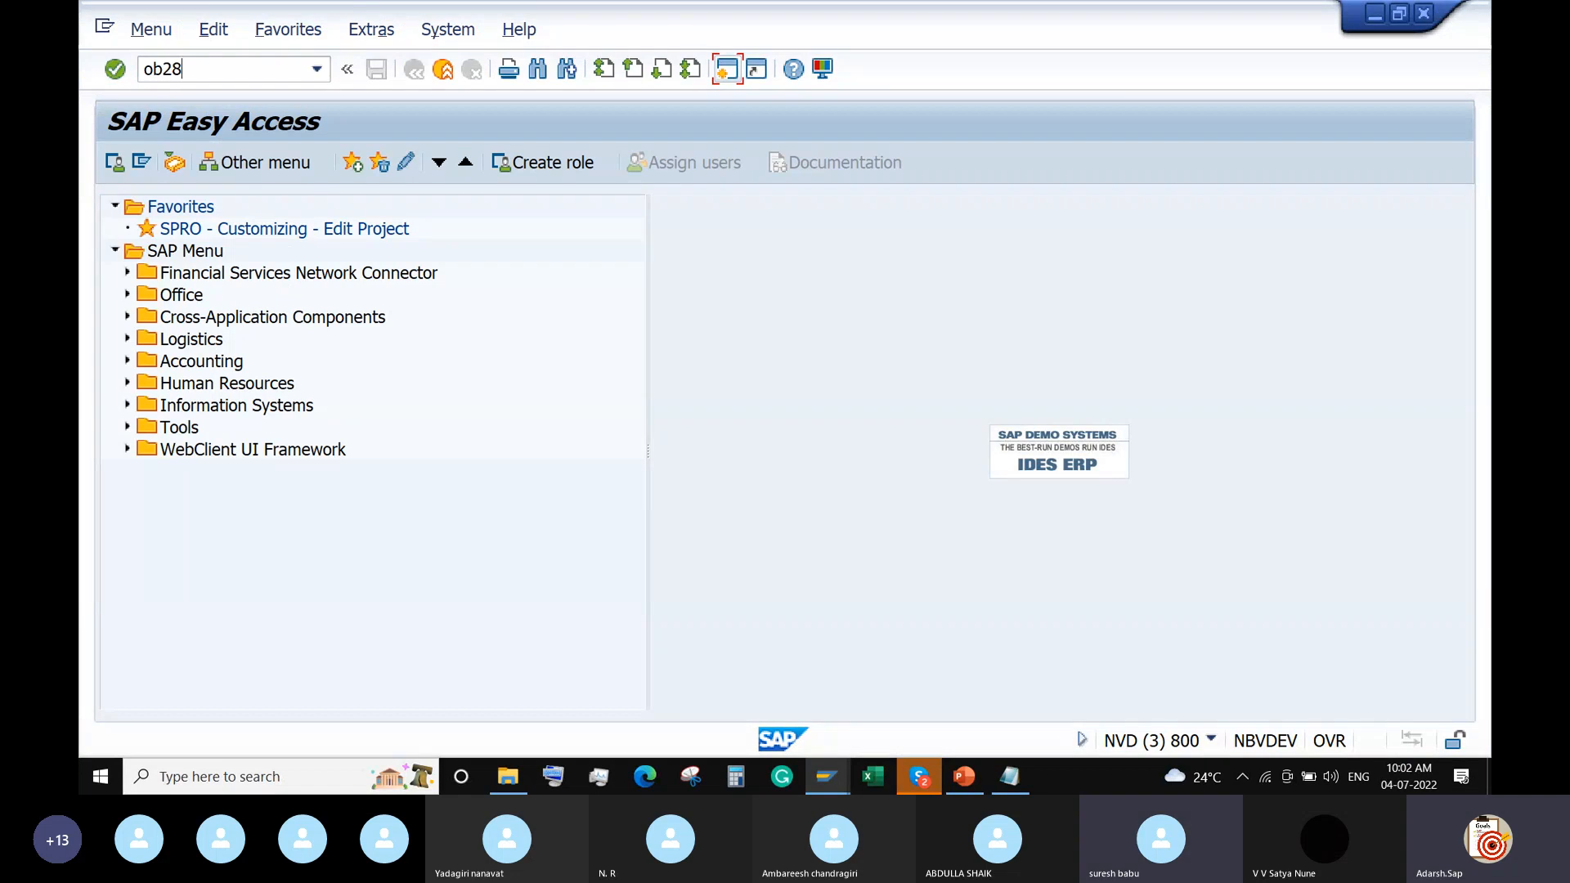
key("Return")
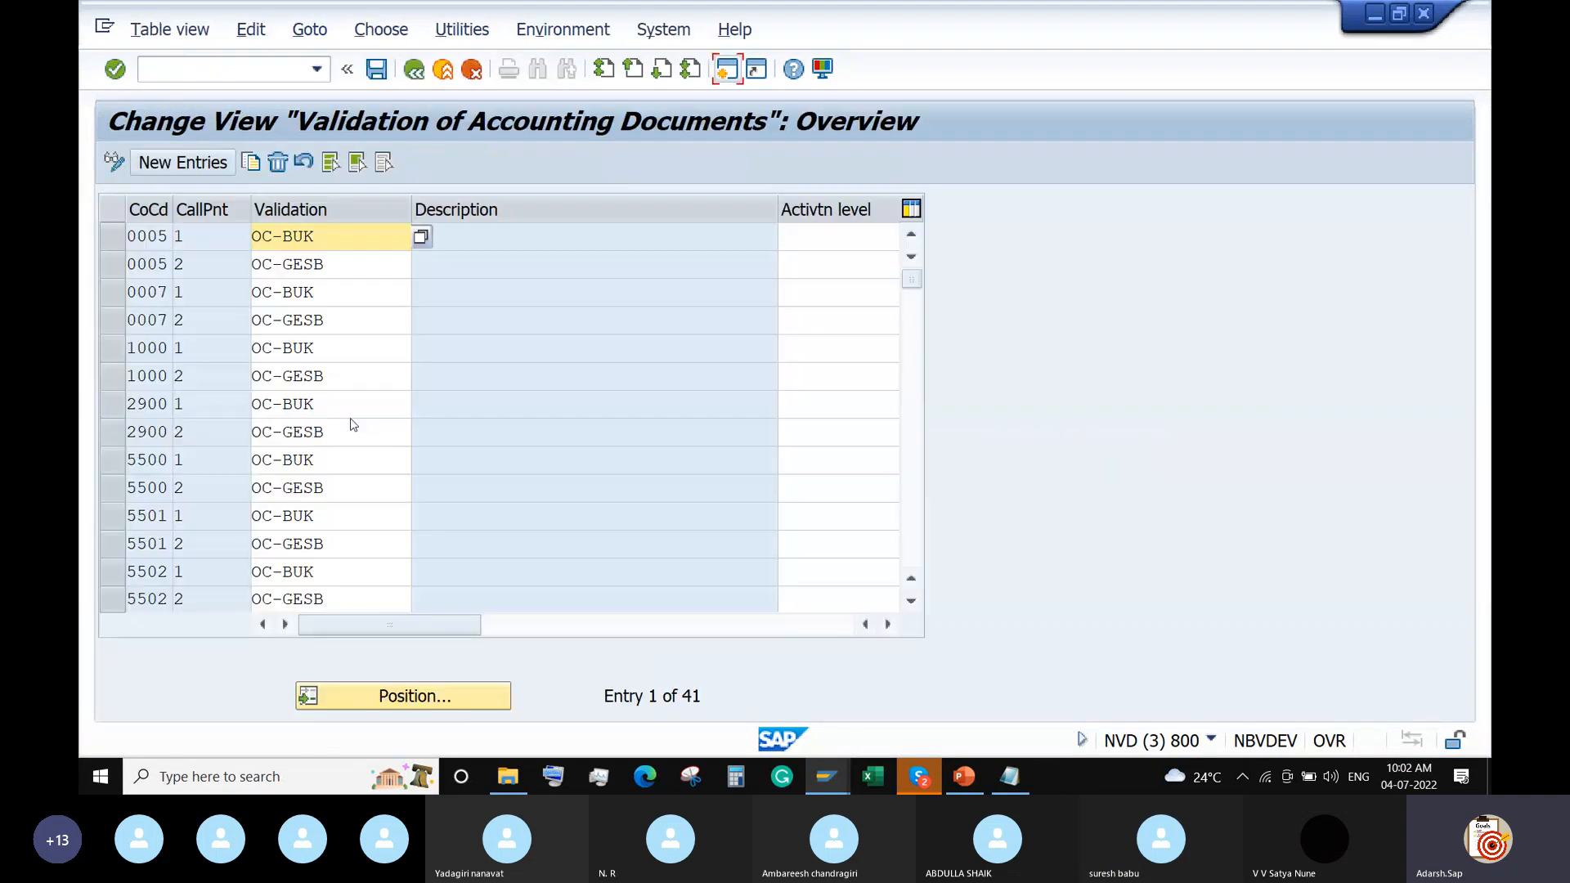
left_click(415, 696)
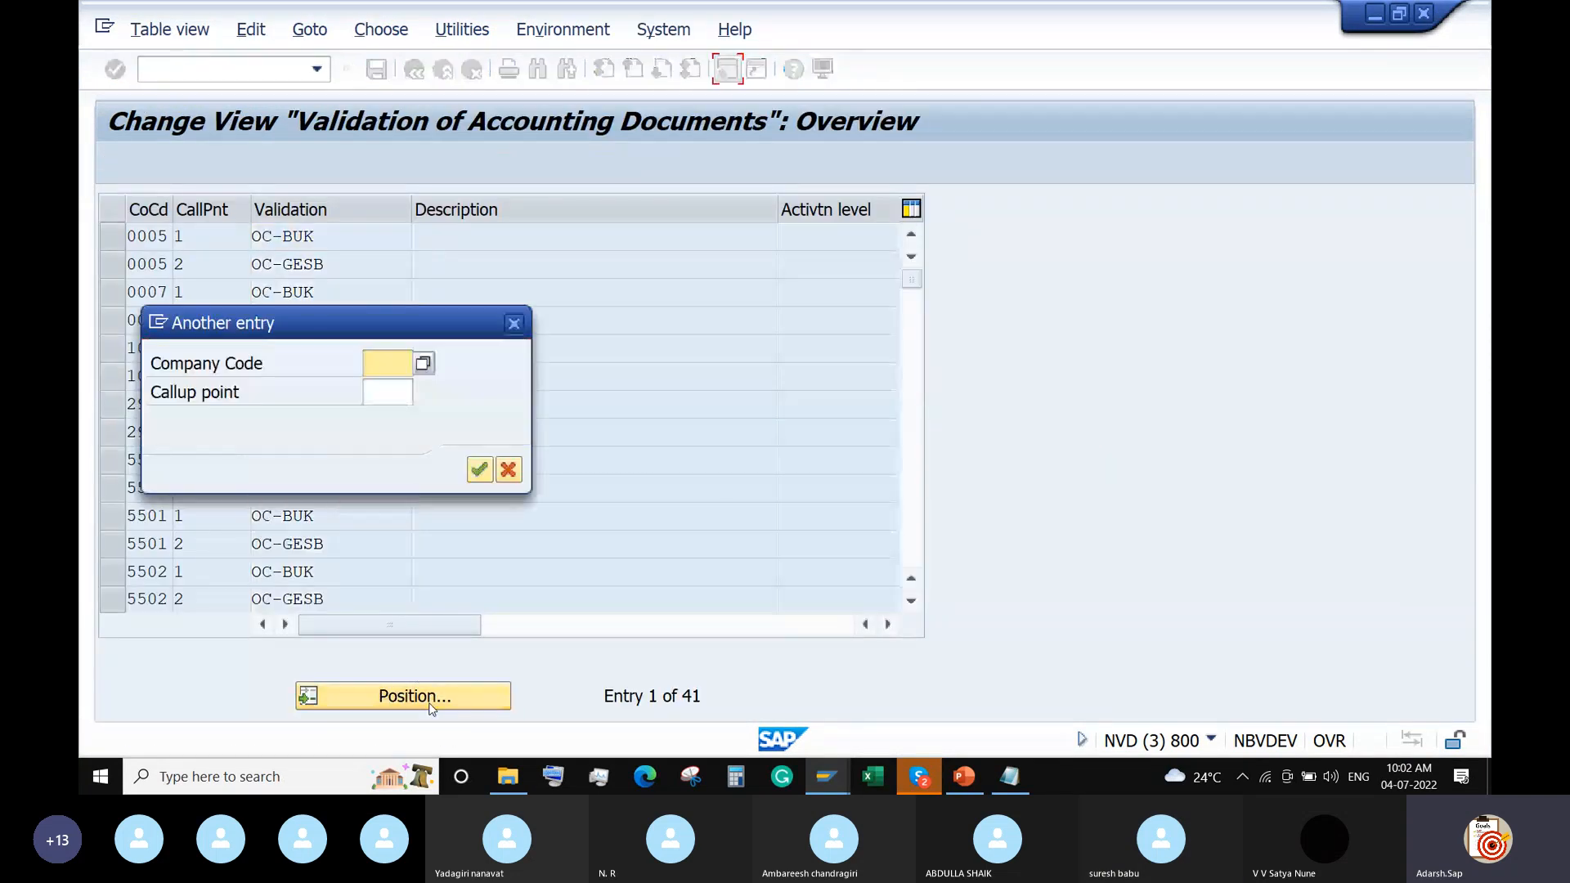
type("abcd")
key("Return")
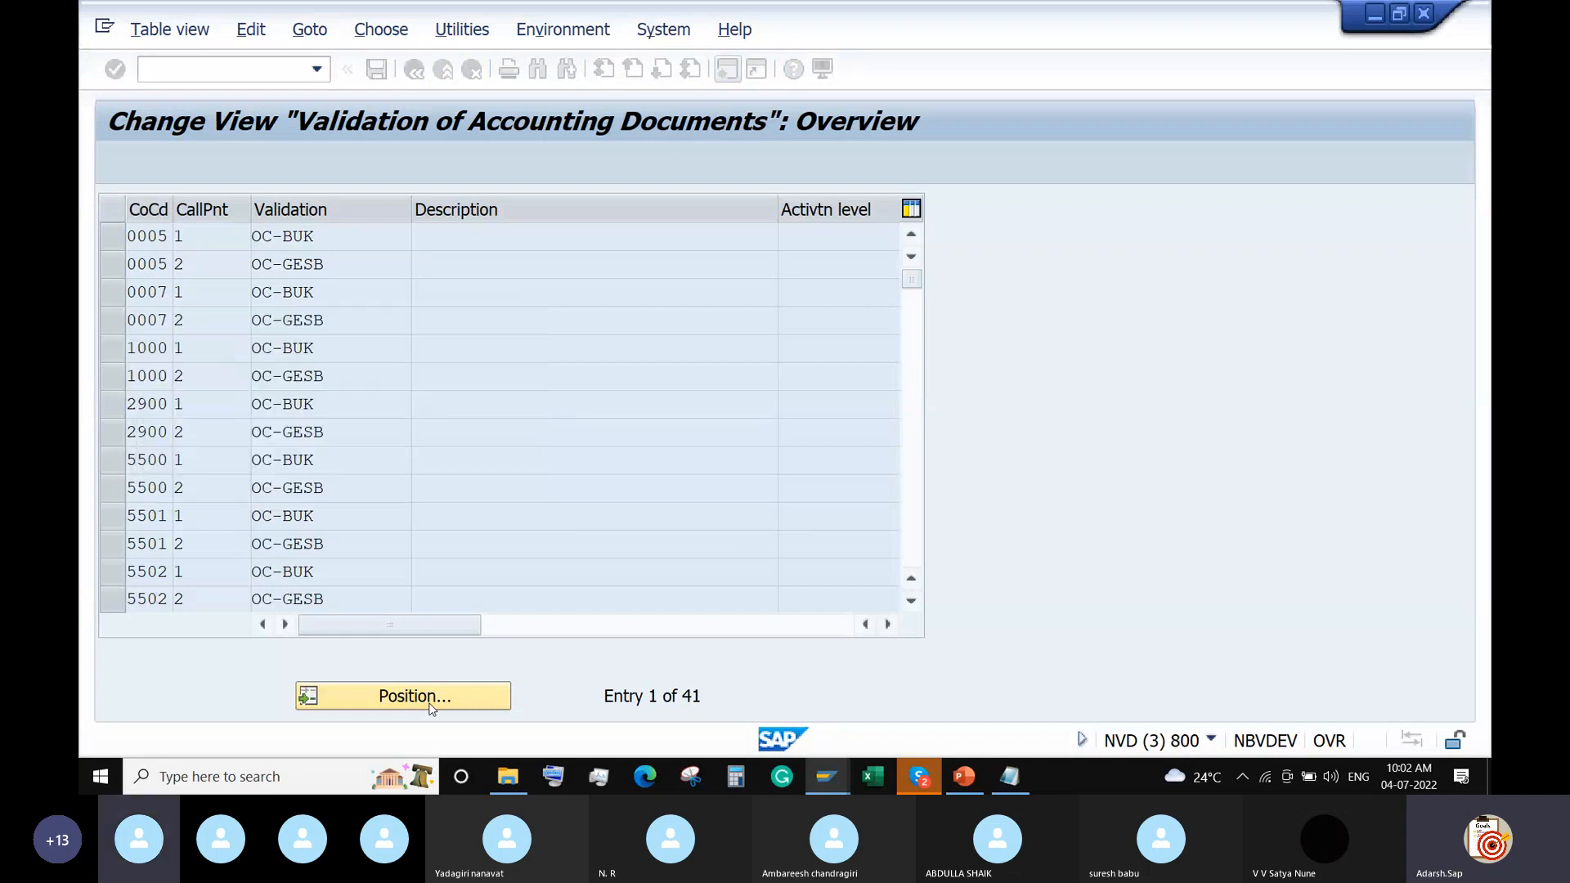
Assign validation ZABCD to the company code ABCD entry at callup point 1 from the list of available validations
left_click(357, 234)
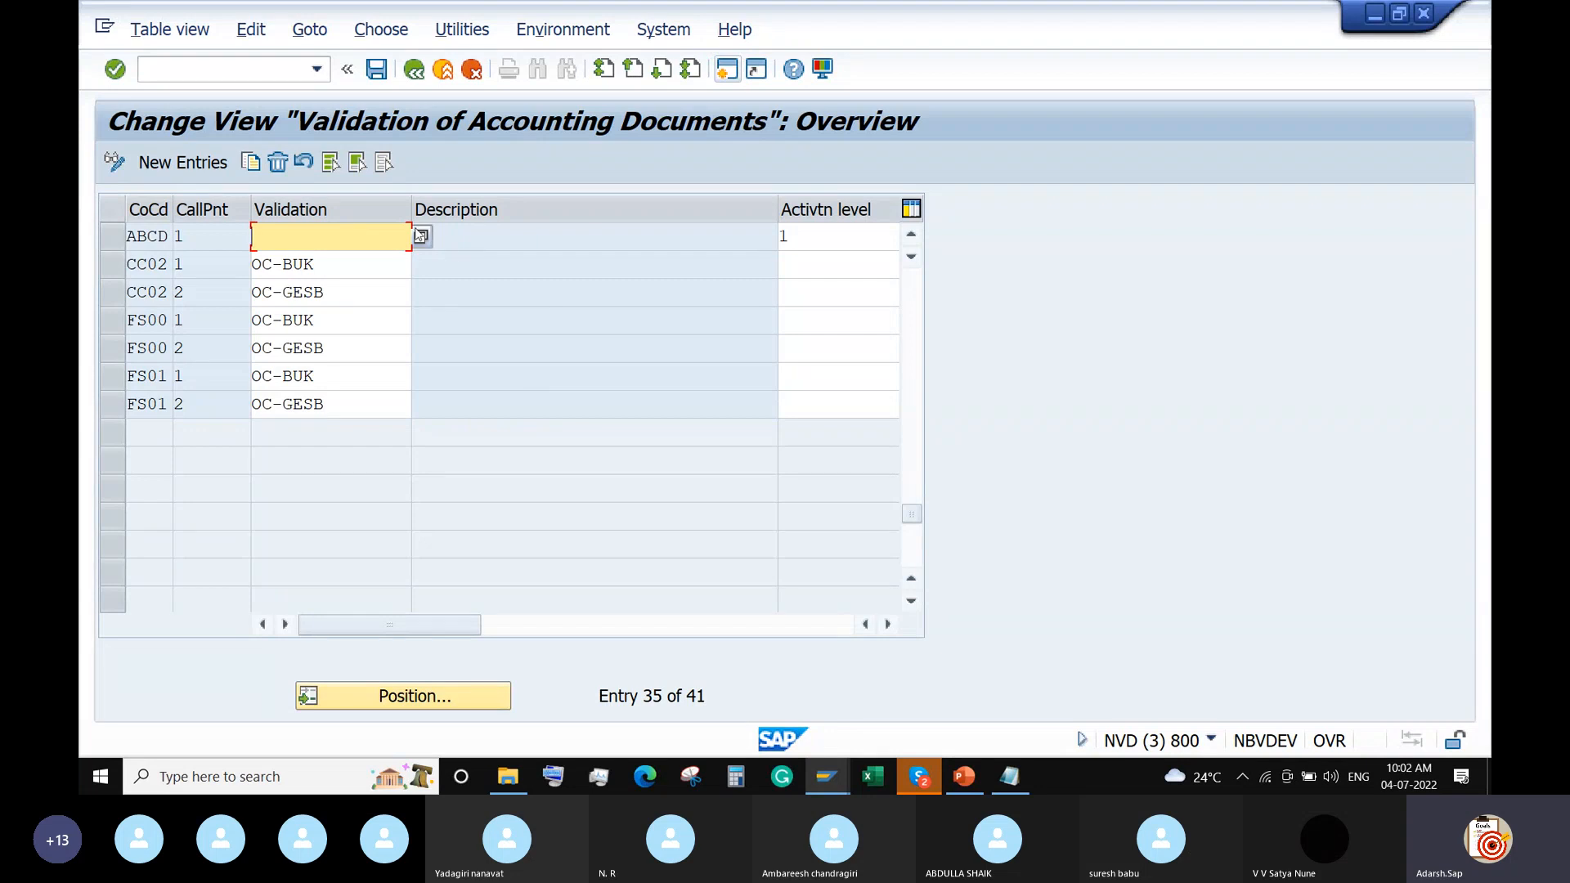
left_click(421, 237)
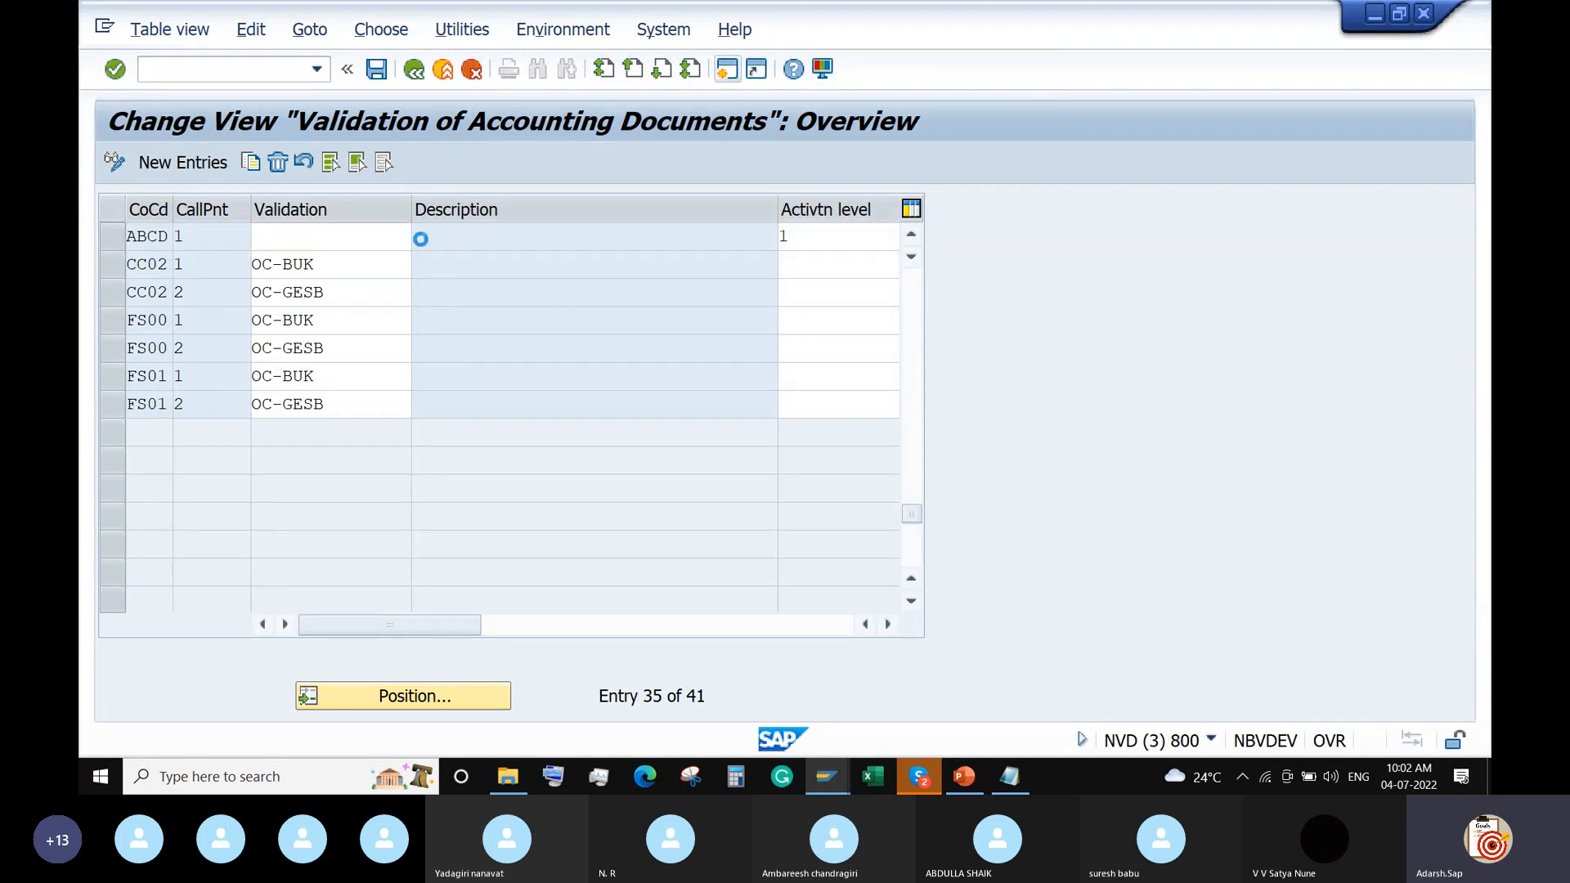
double_click(488, 252)
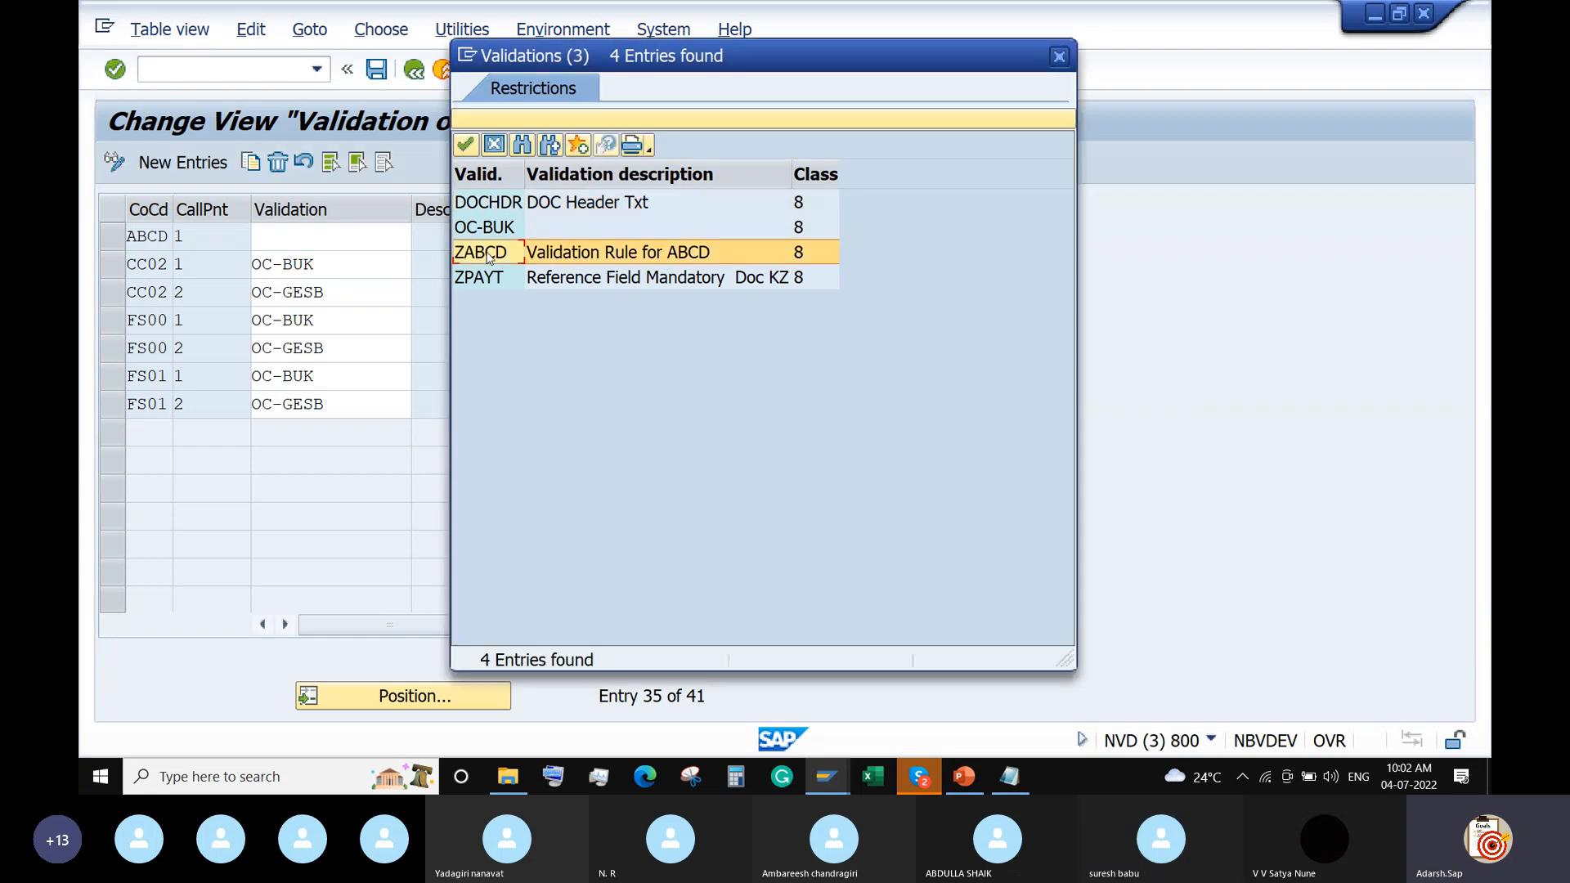
key("Return")
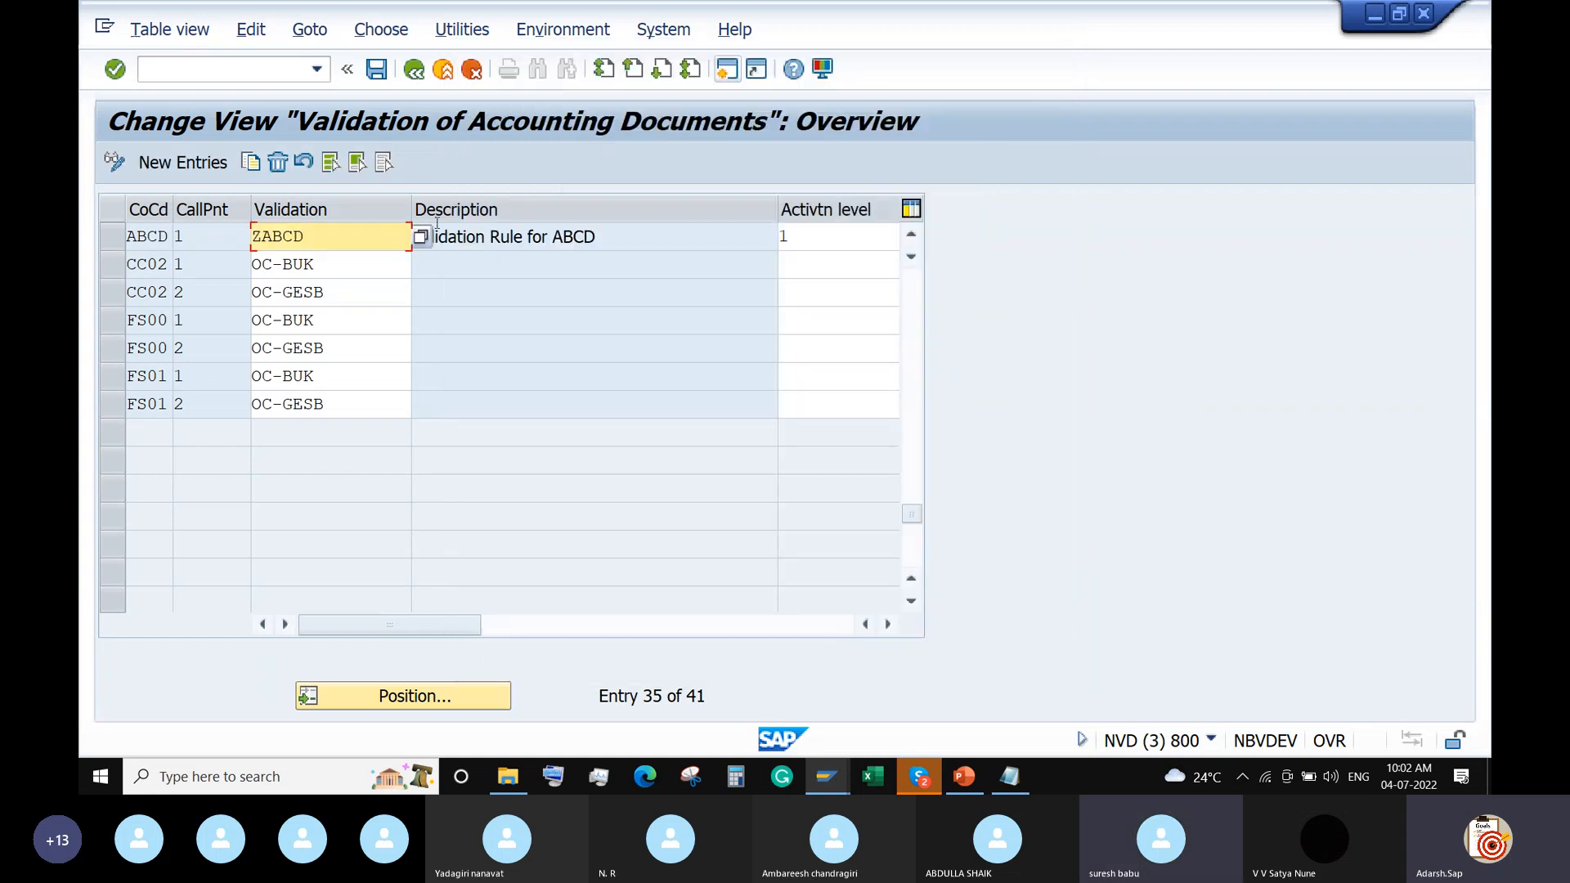
Save the ABCD validation assignment under customizing request NVDK900143
left_click(383, 73)
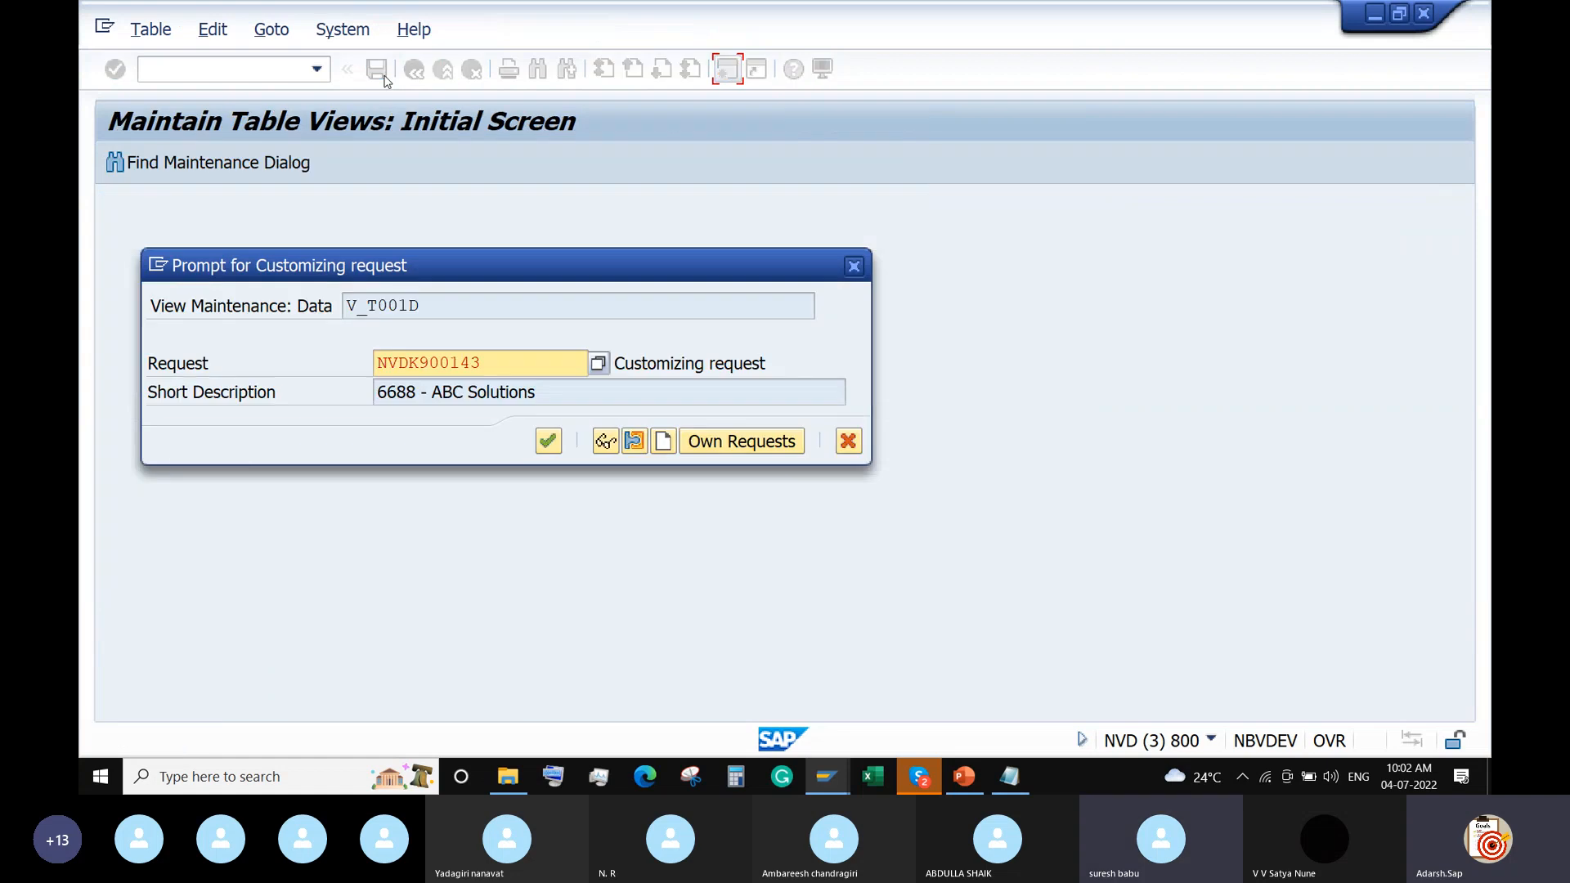
left_click(546, 441)
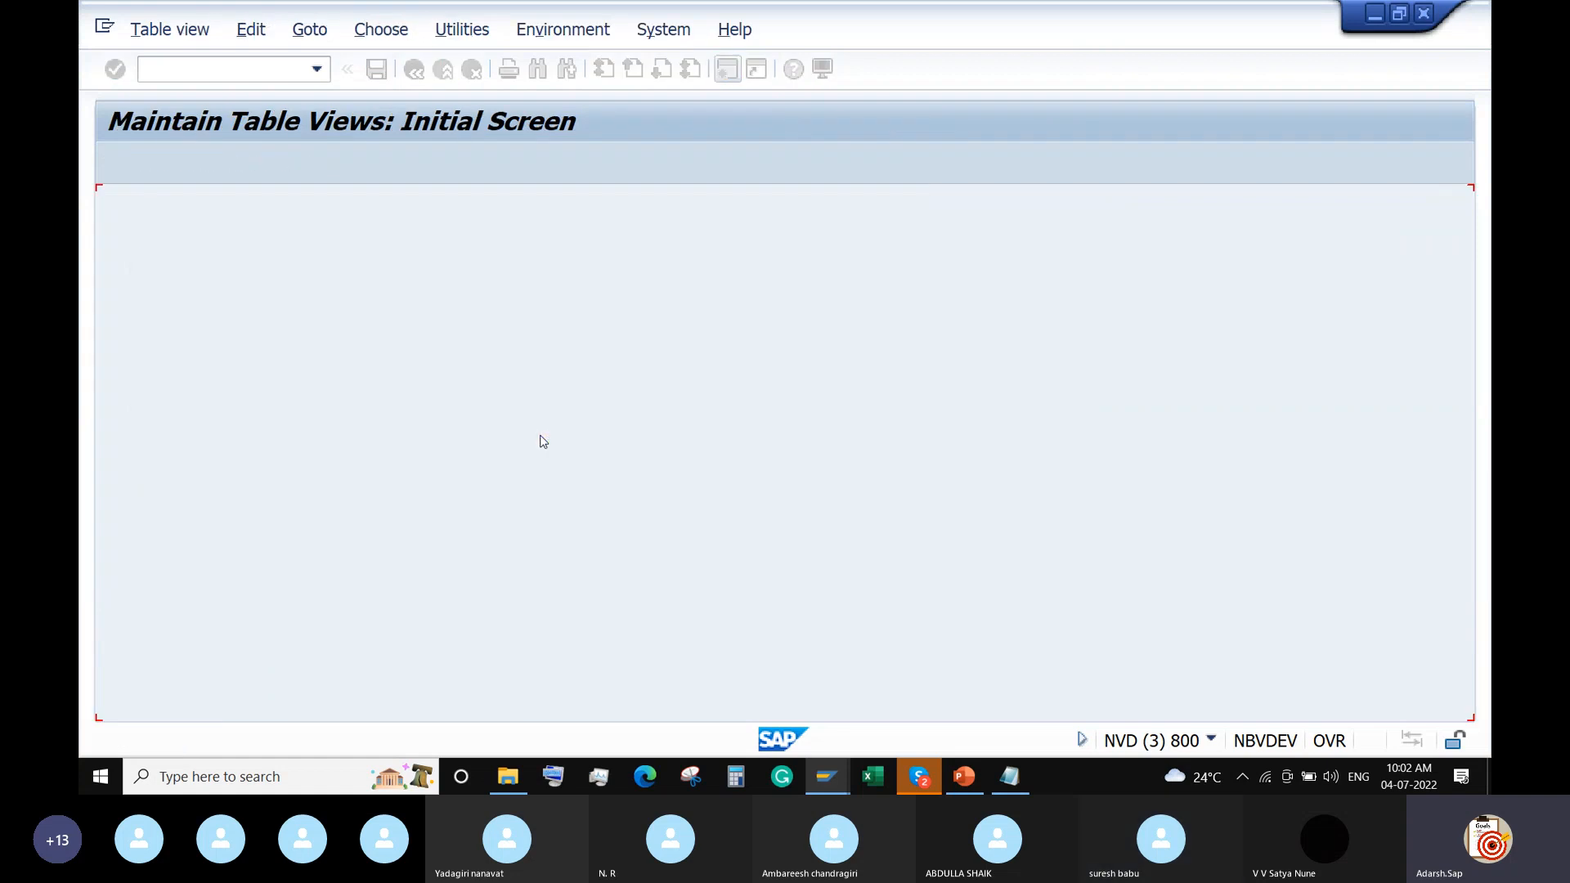
left_click(826, 776)
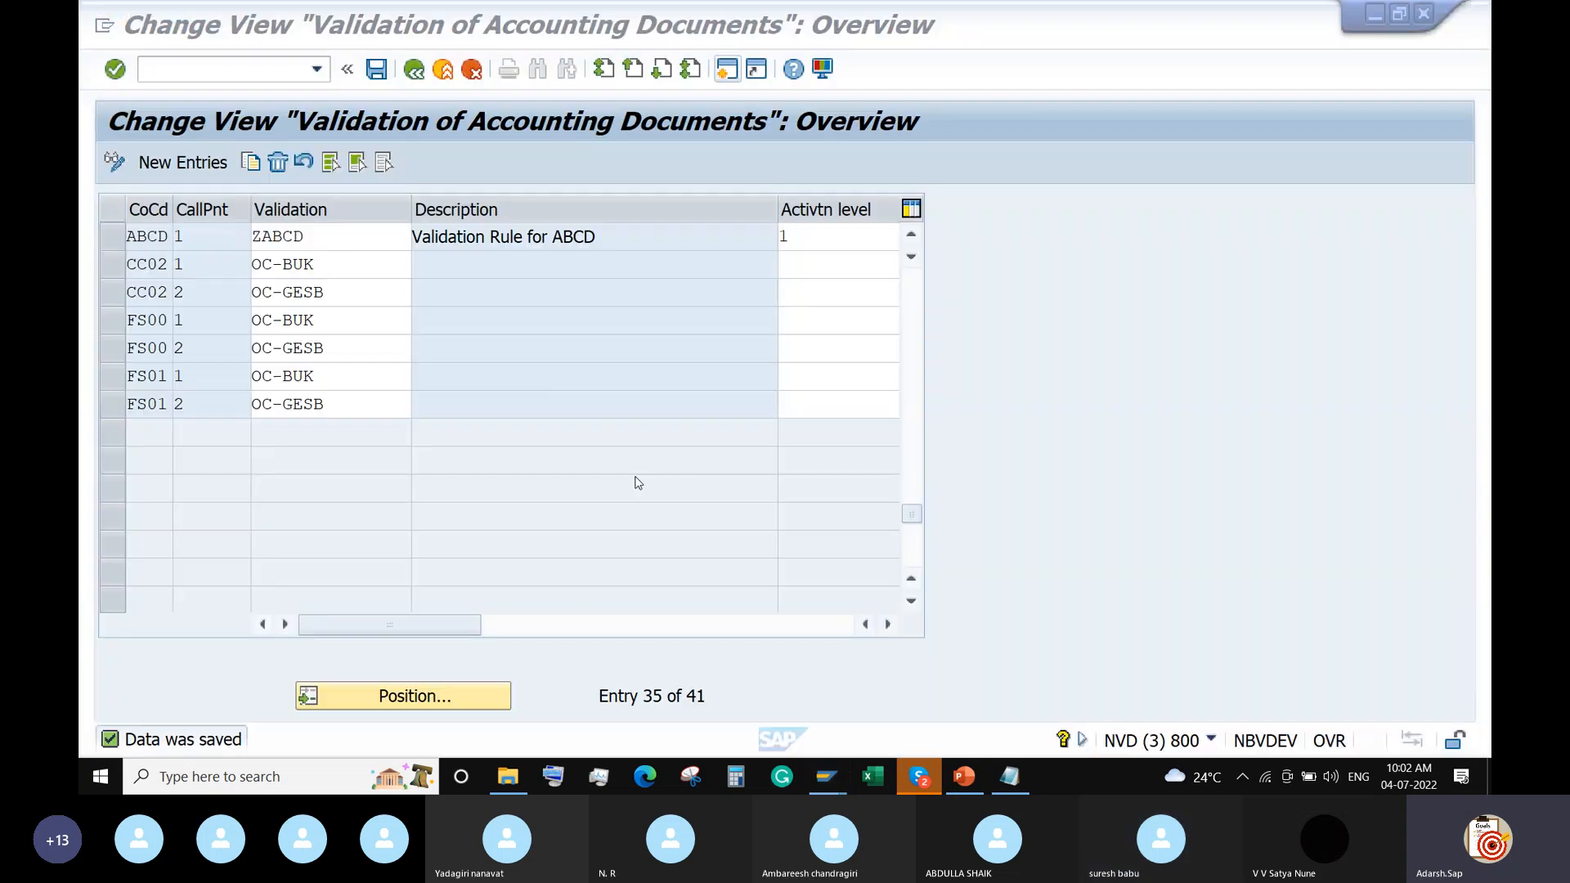
left_click(637, 484)
left_click(375, 68)
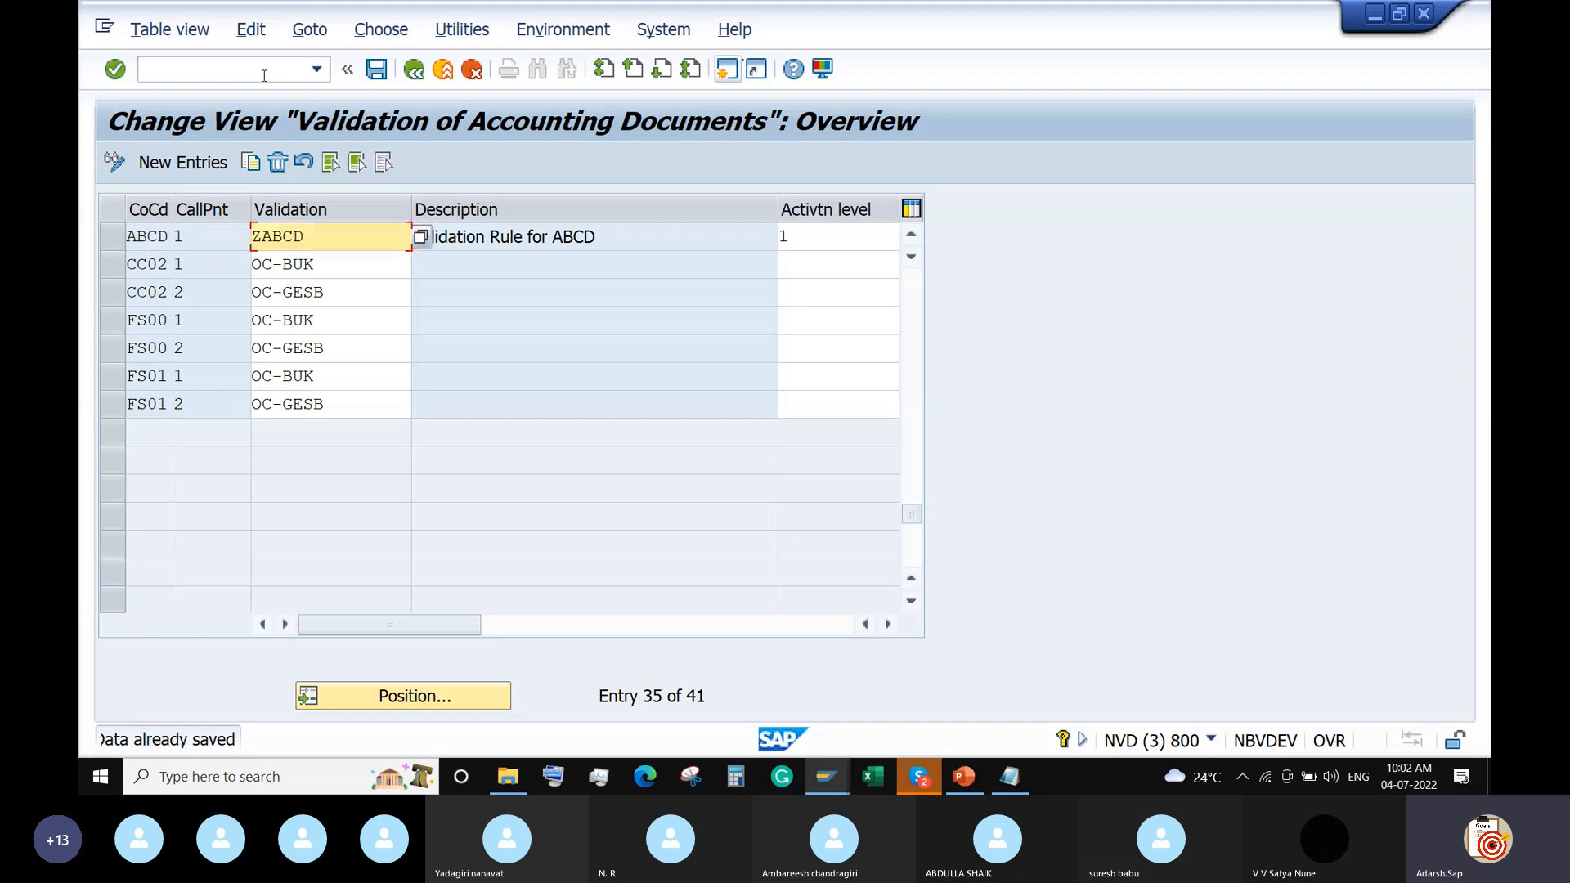
Reset the session with /N and start transaction FB01 to post a document
left_click(256, 68)
type("/N")
key("Return")
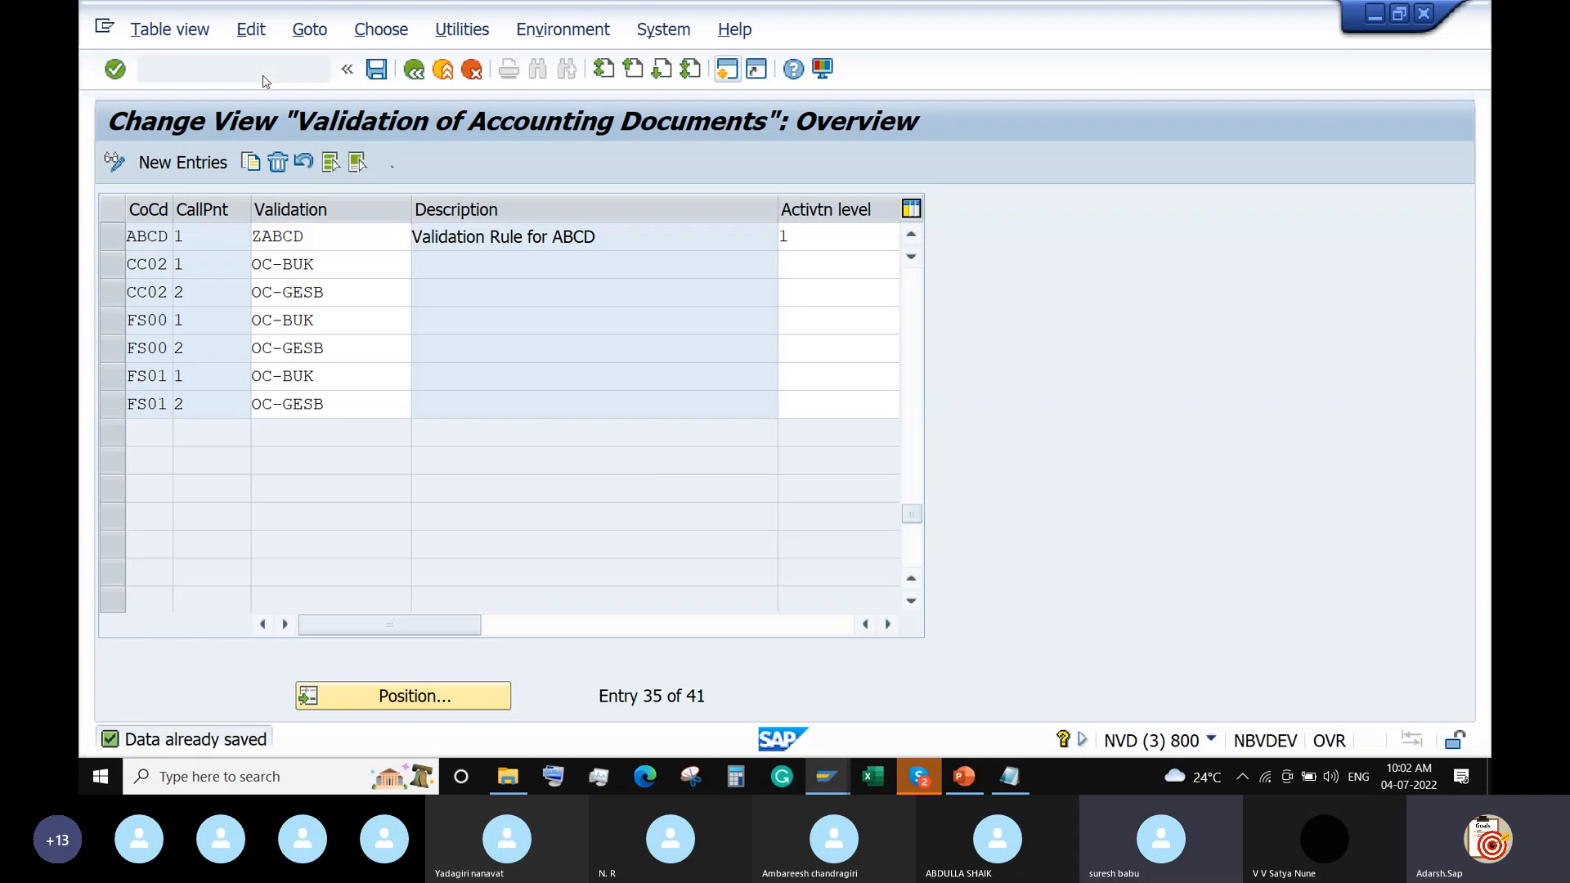
type("FB01")
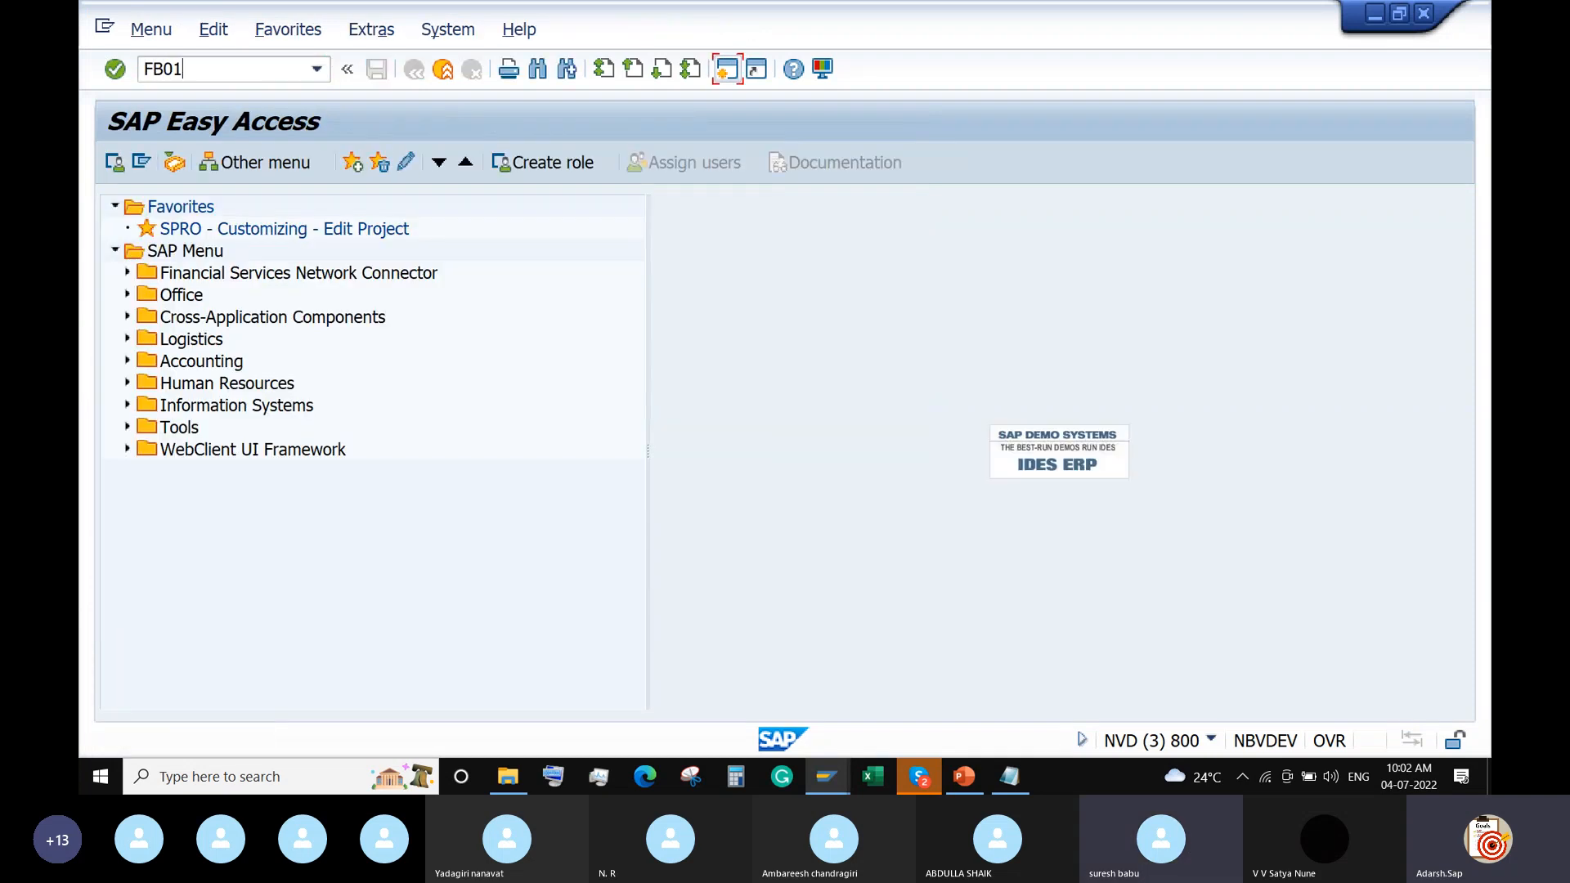
key("Return")
Enter document date 04.07.2022 and document type SA in the posting header, and submit it with the reference left blank
left_click(311, 202)
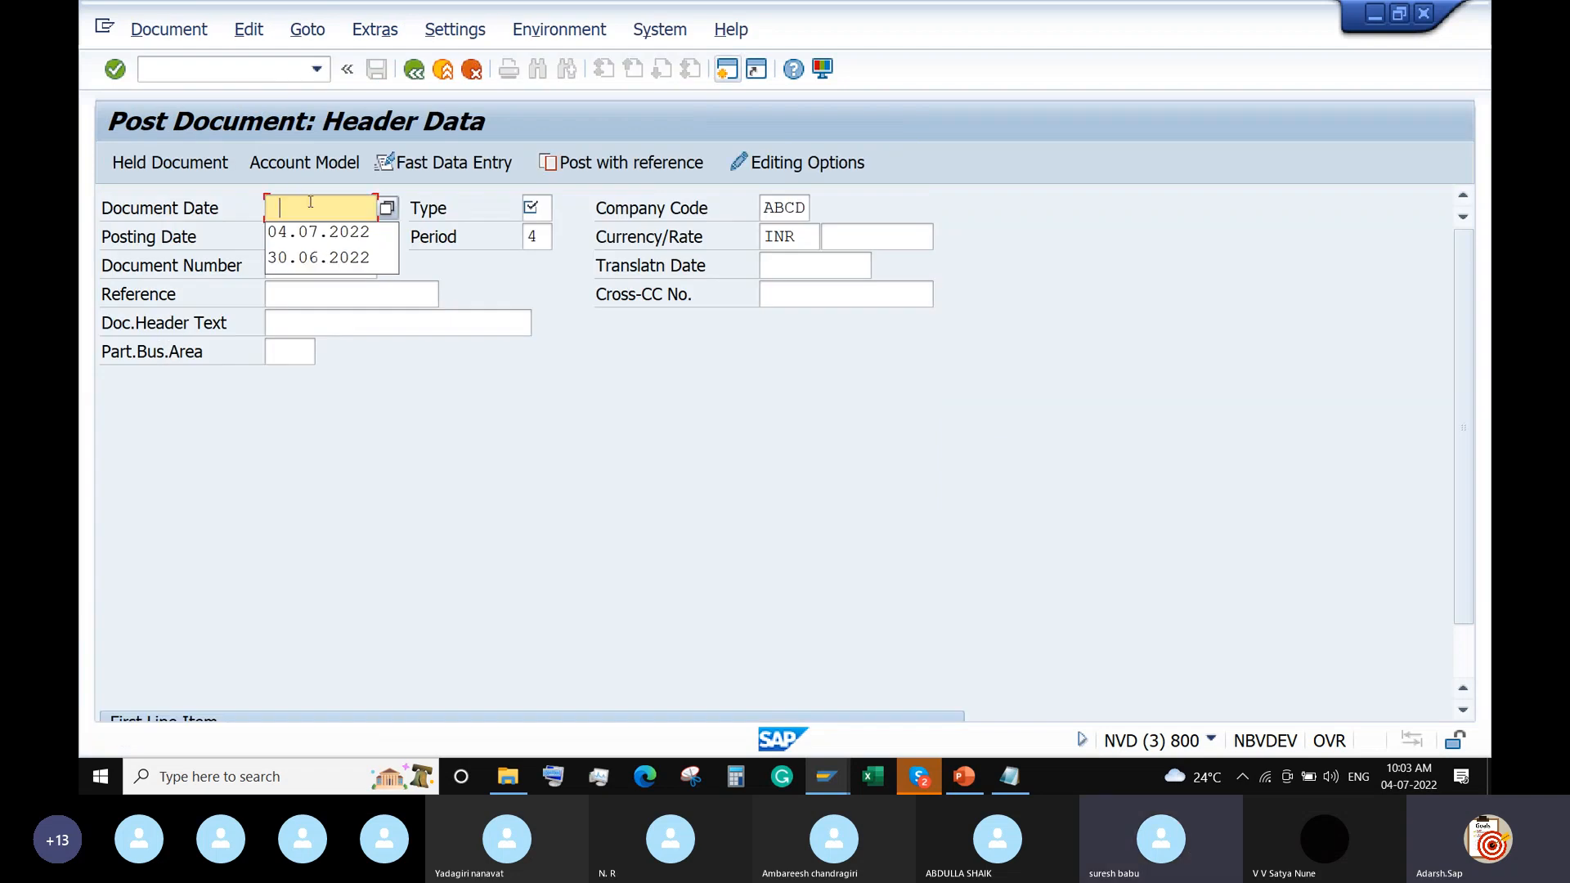
left_click(314, 233)
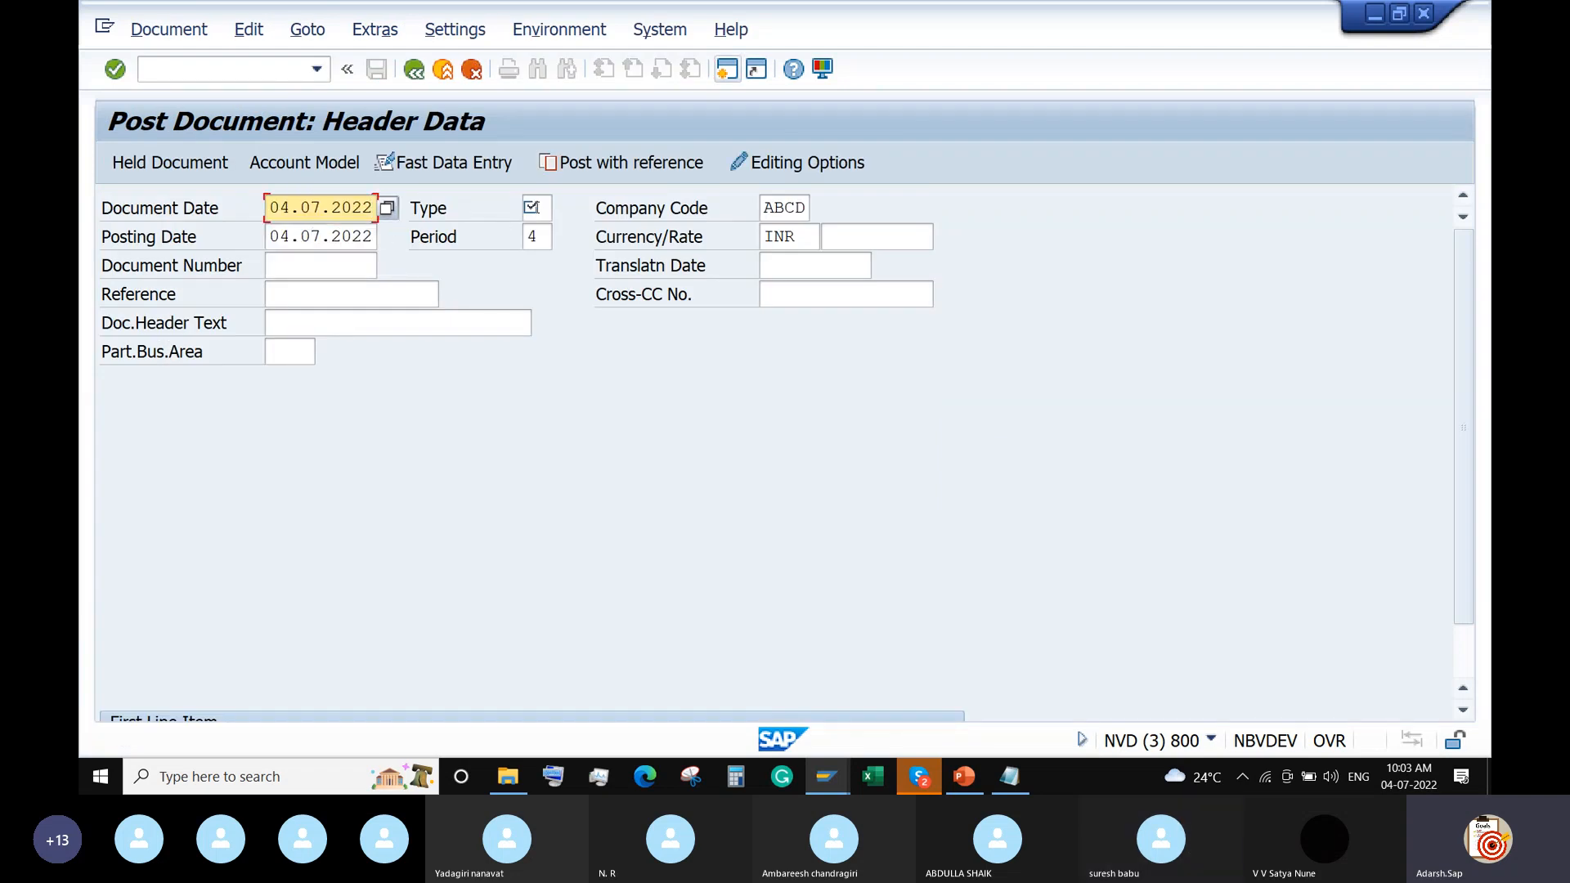
left_click(537, 208)
type("SA")
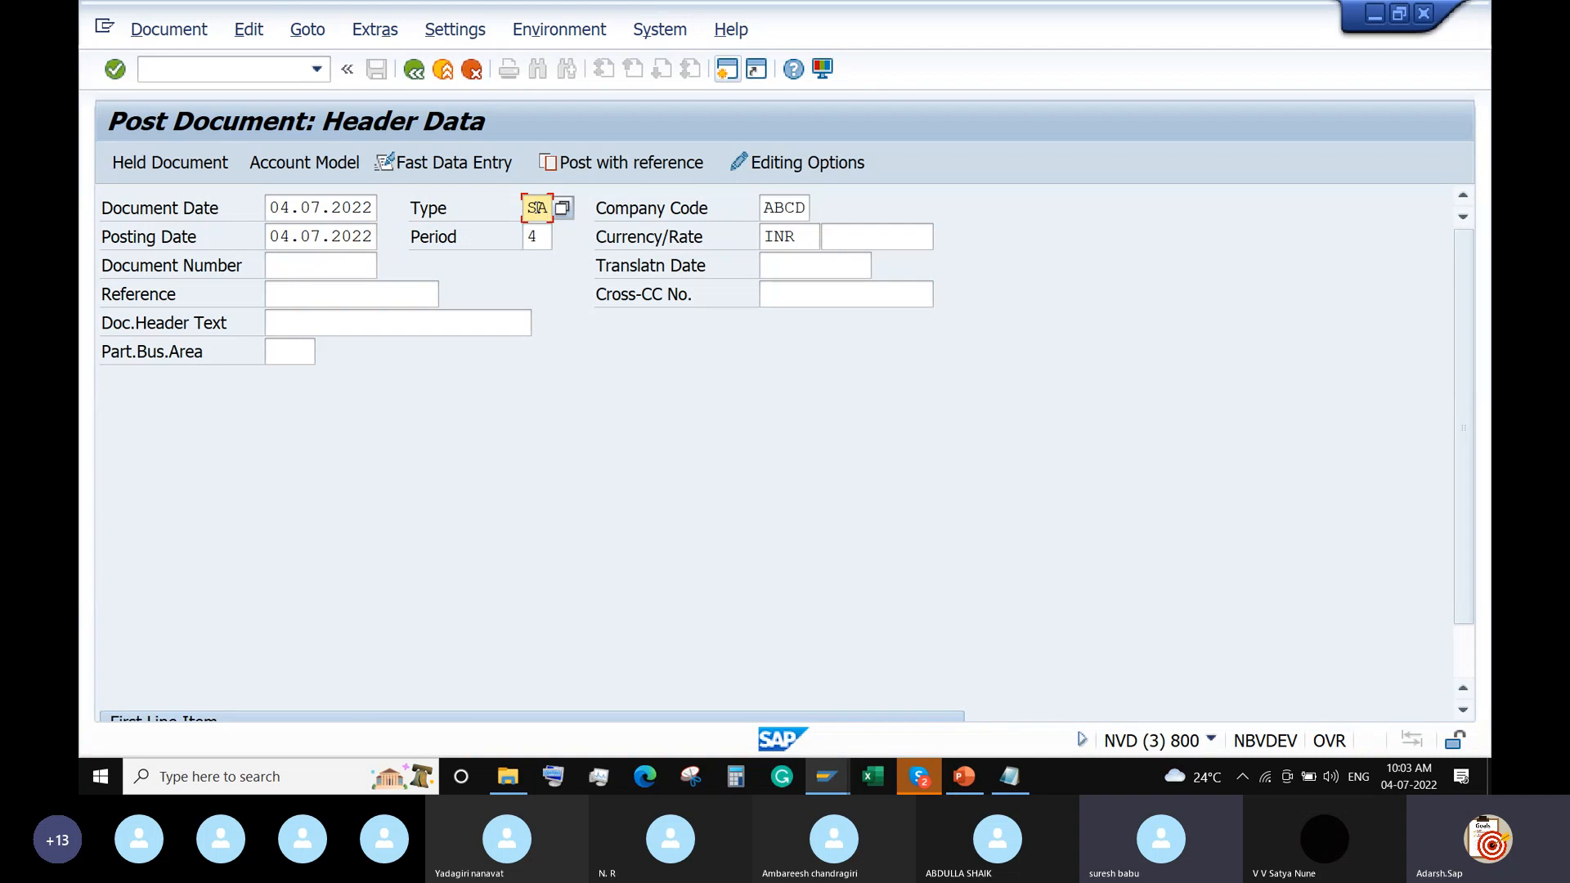
key("Return")
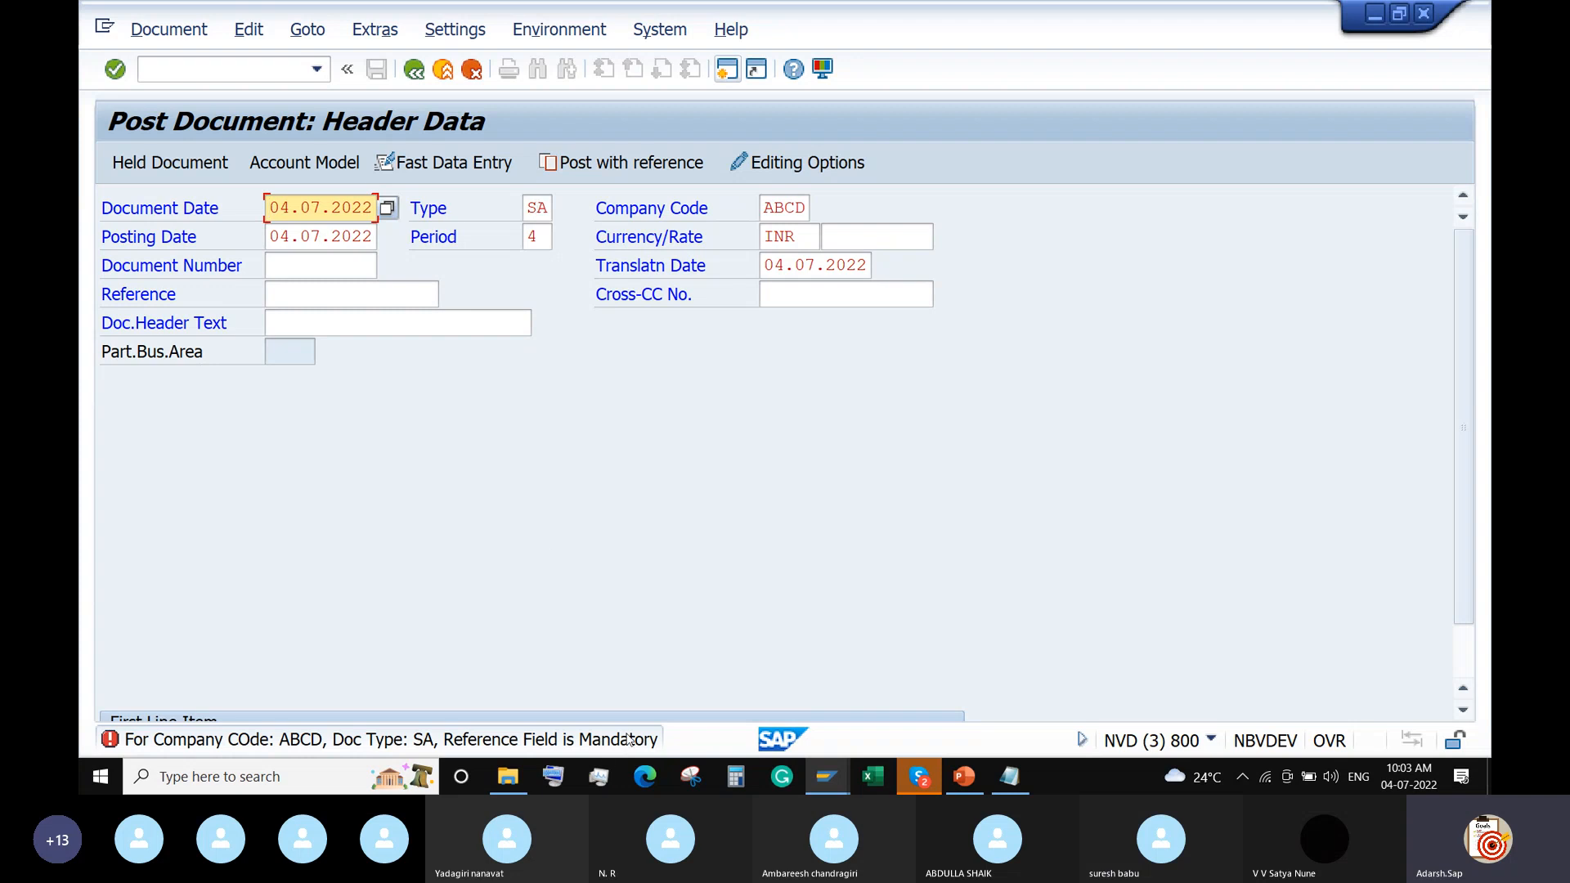
key("Return")
key("Return")
Enter Test as the document's reference and submit the header data again
left_click(307, 293)
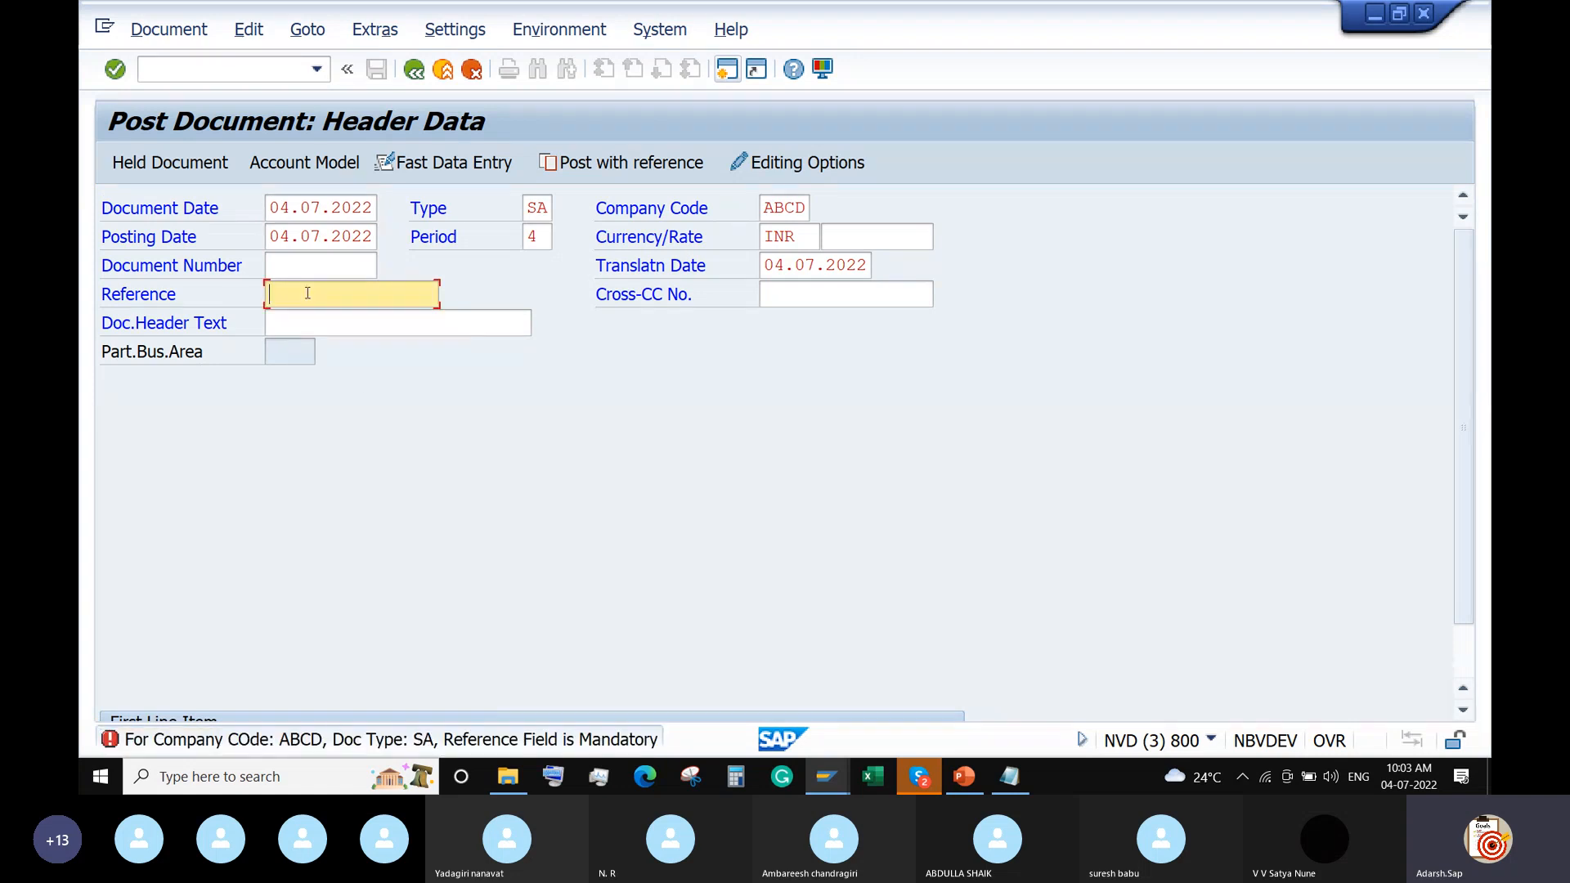
type("Test")
key("Return")
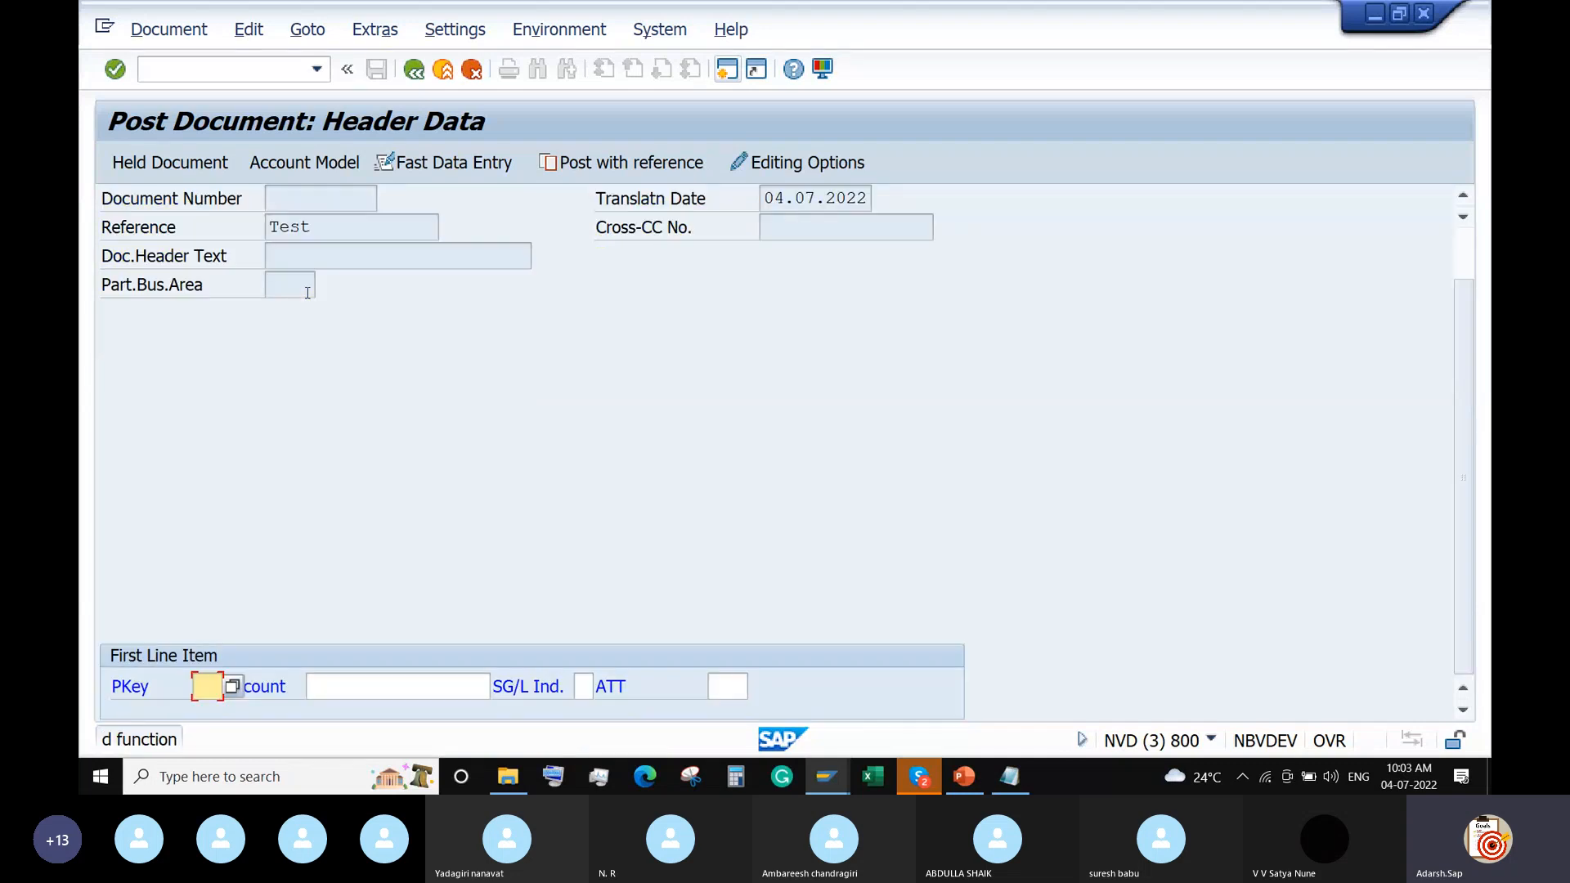
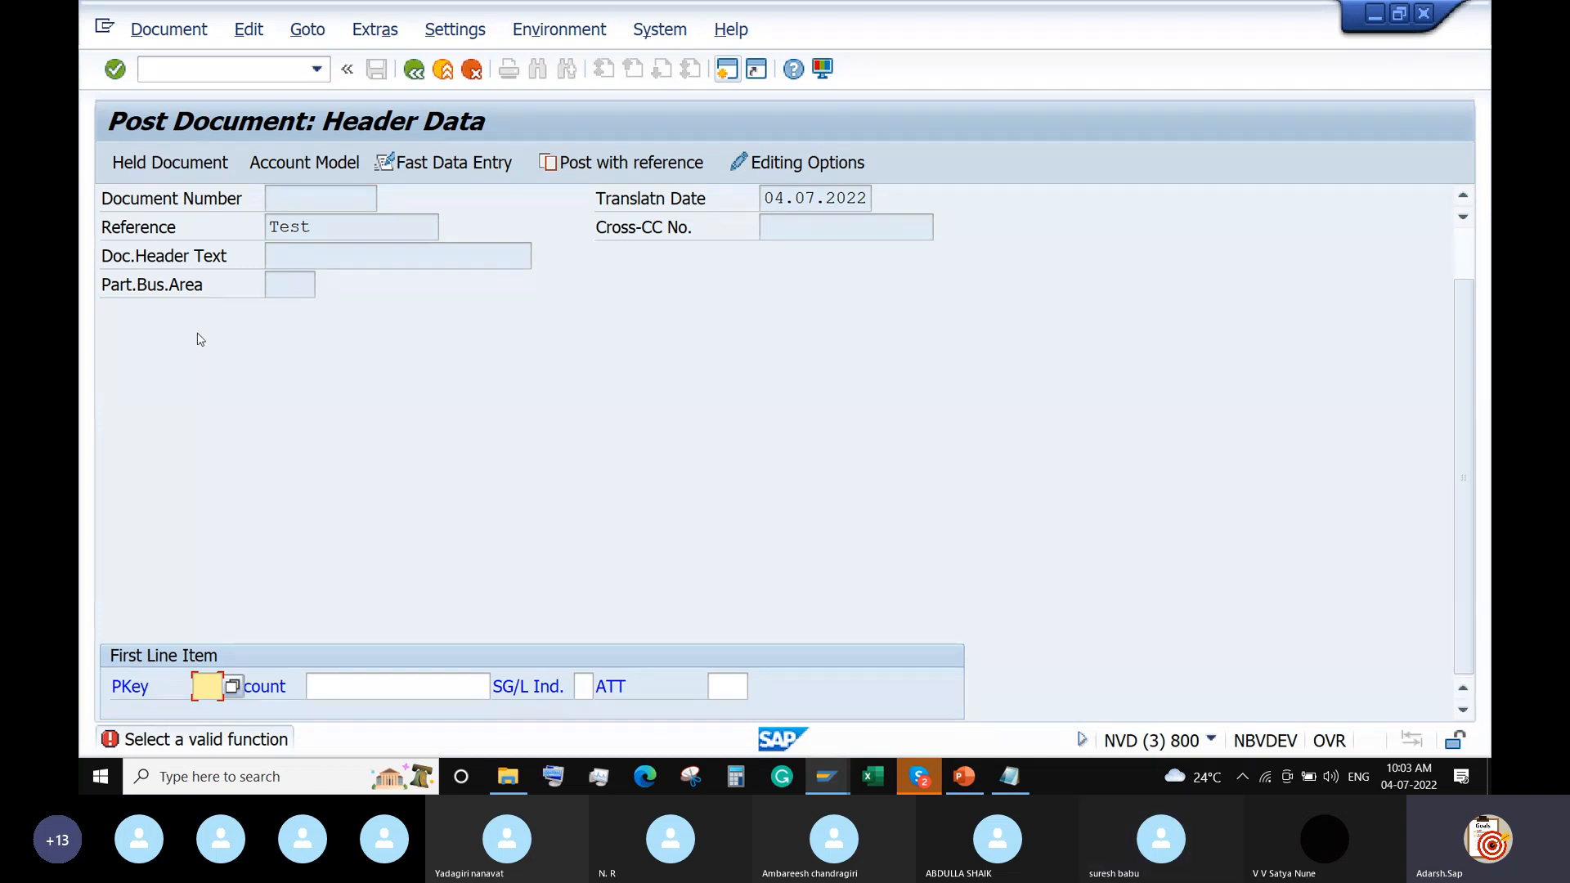
Switch to the Notepad scenario notes and add the heading "Scenario:2 : Posting Date Validation" below the field list
mouse_move(1001, 777)
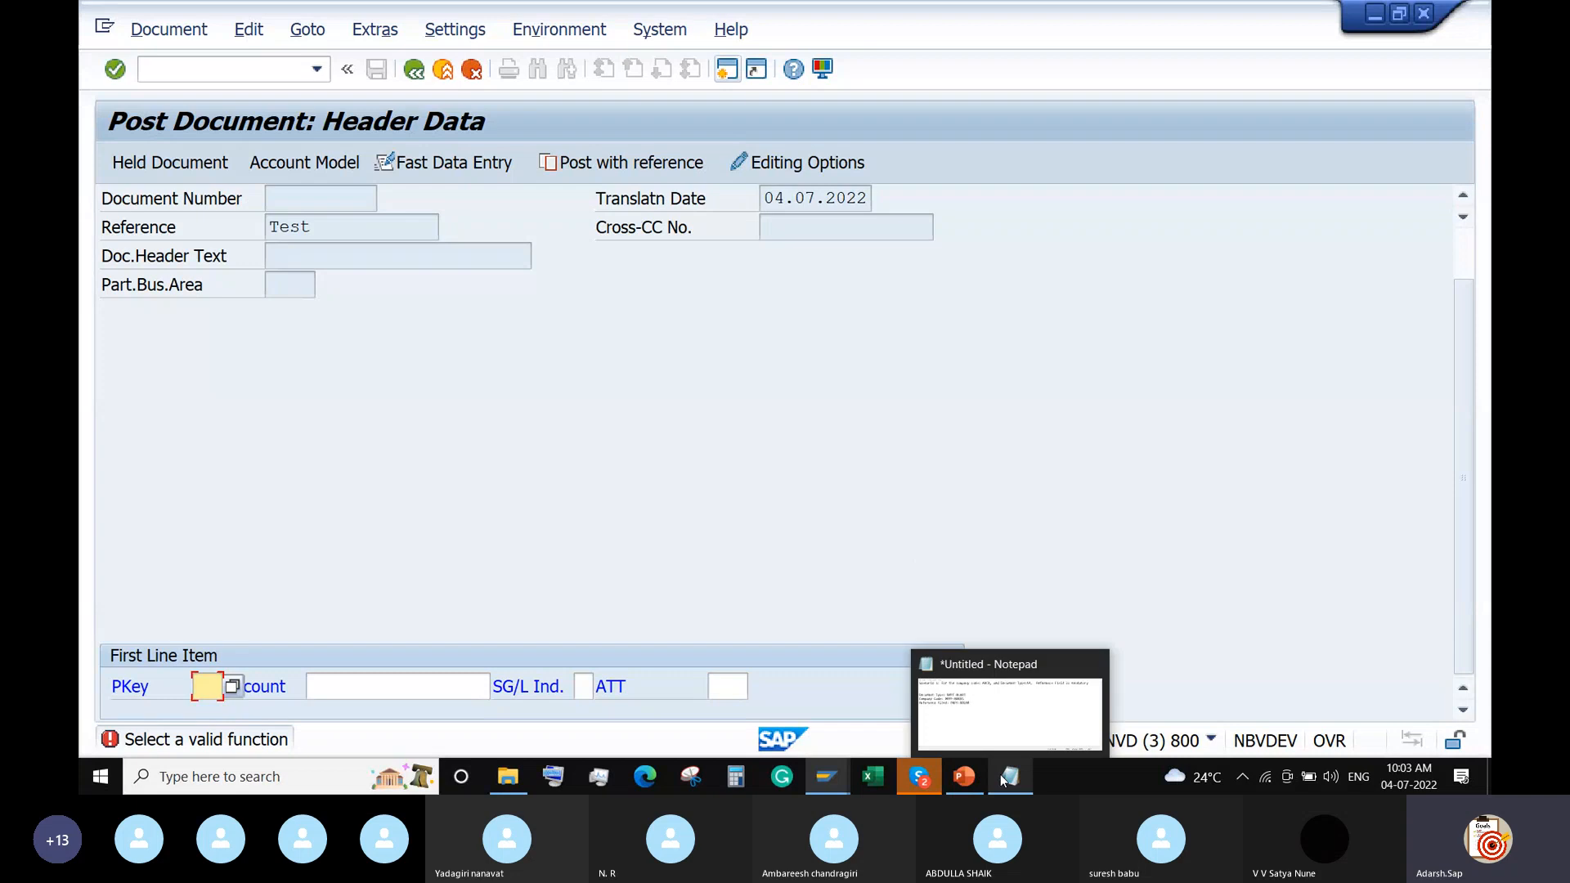
left_click(1019, 723)
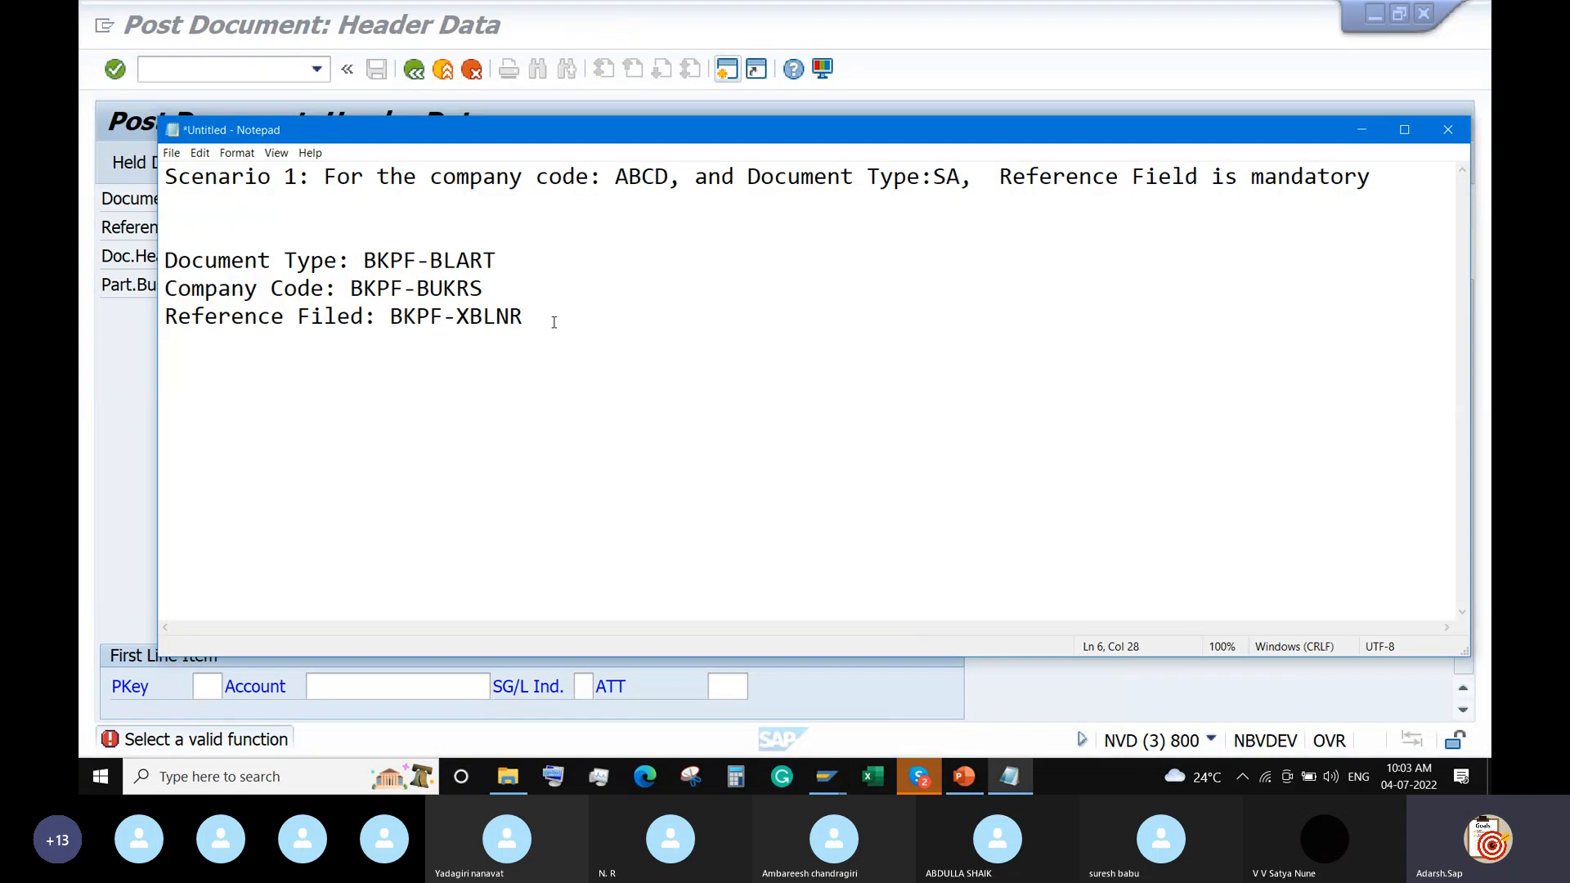
key("Return")
key("Return")
type("Scenario:2 ")
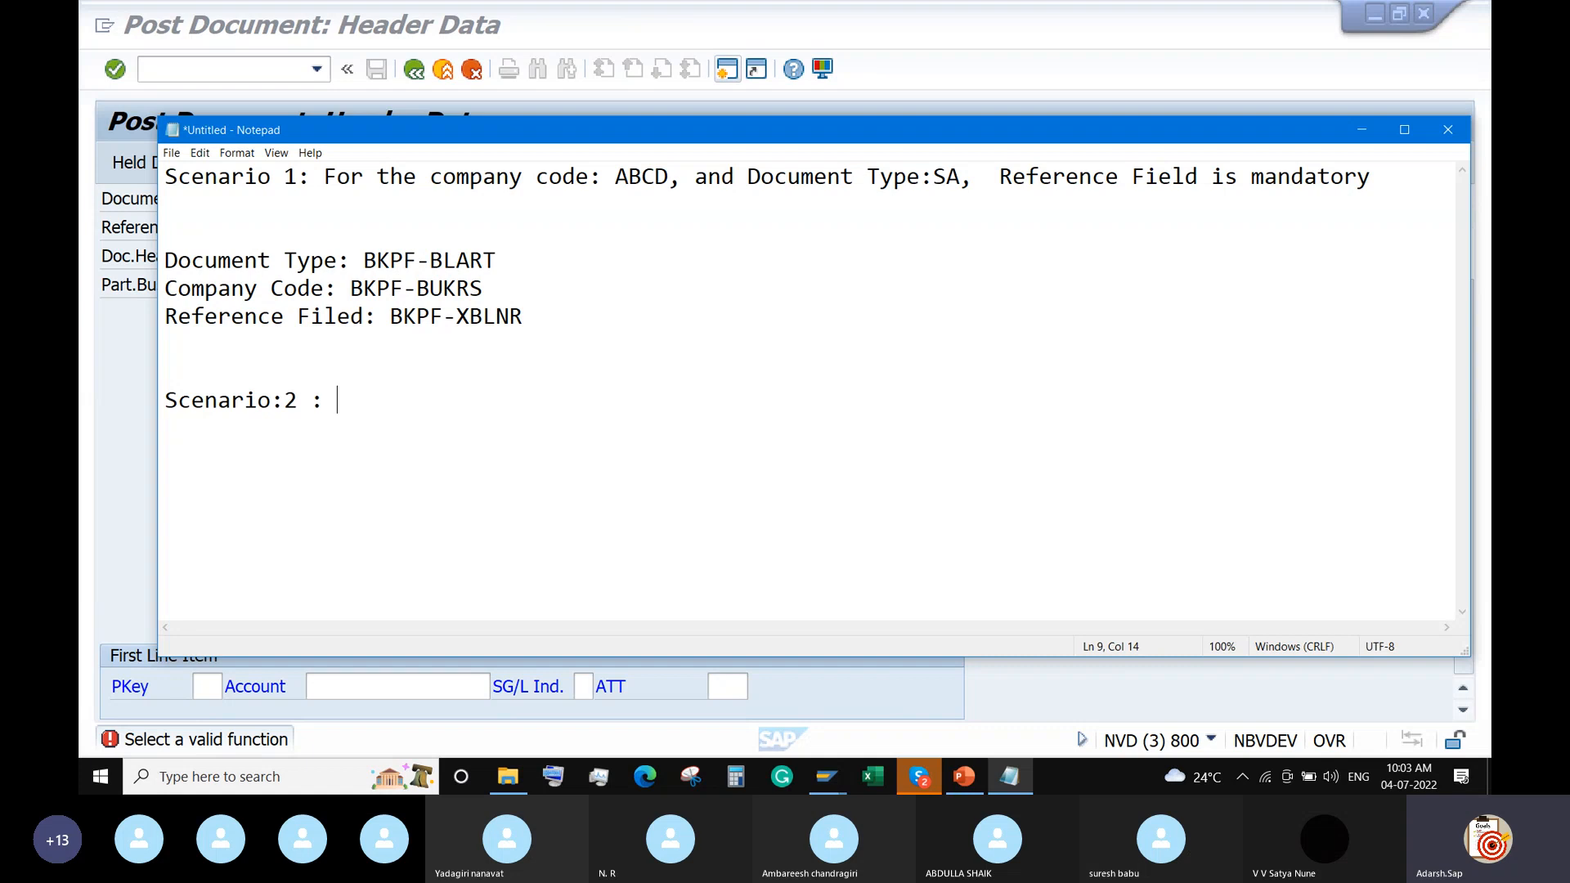
type(": Posting Dat")
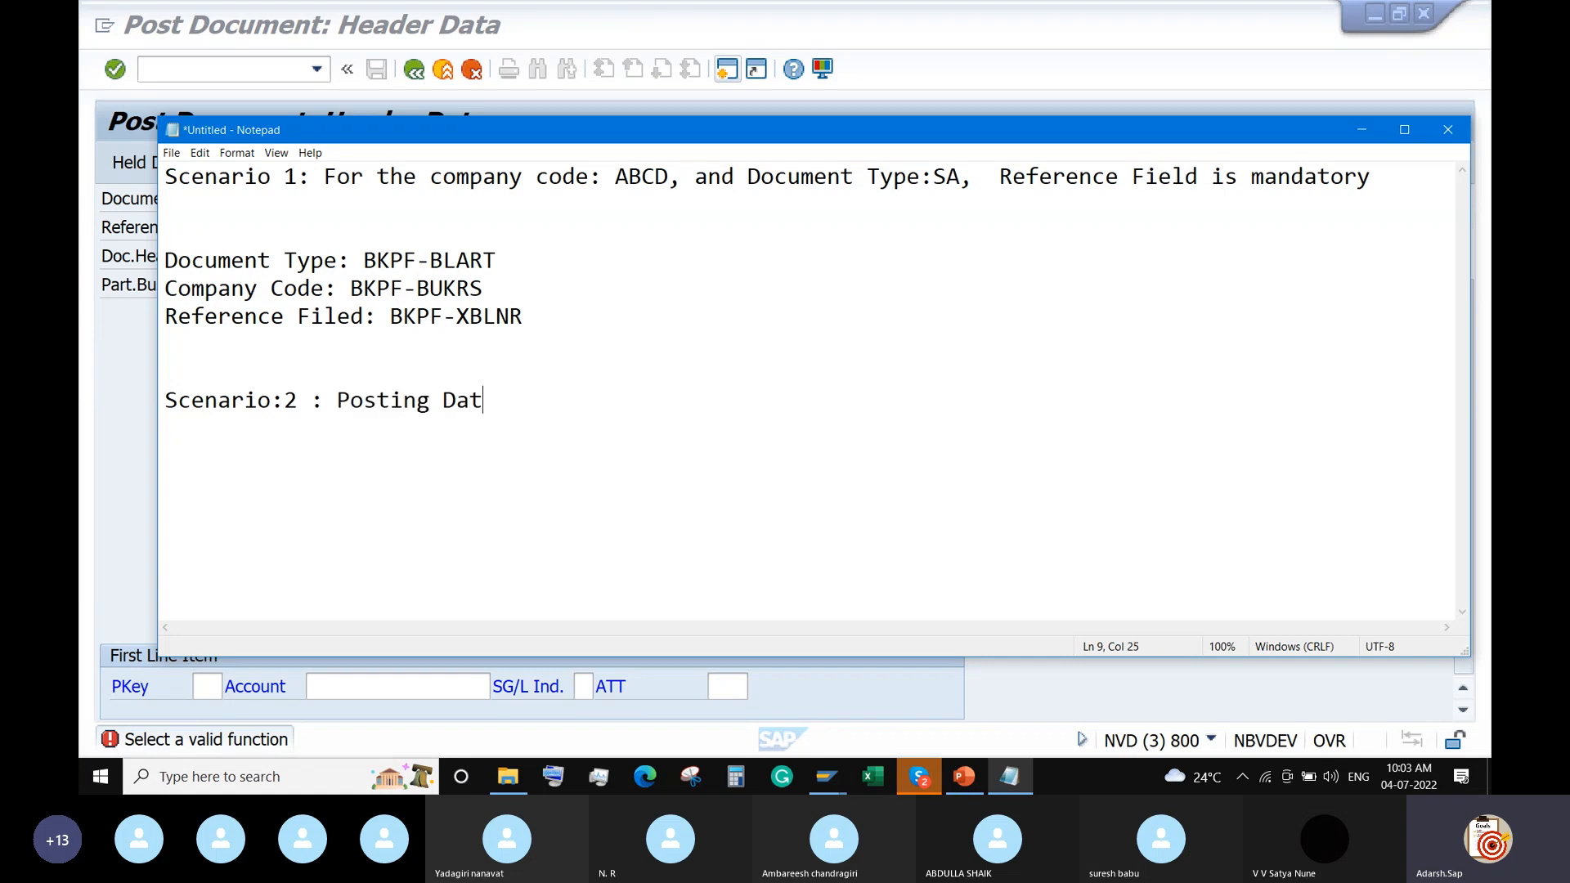
type("e Validation")
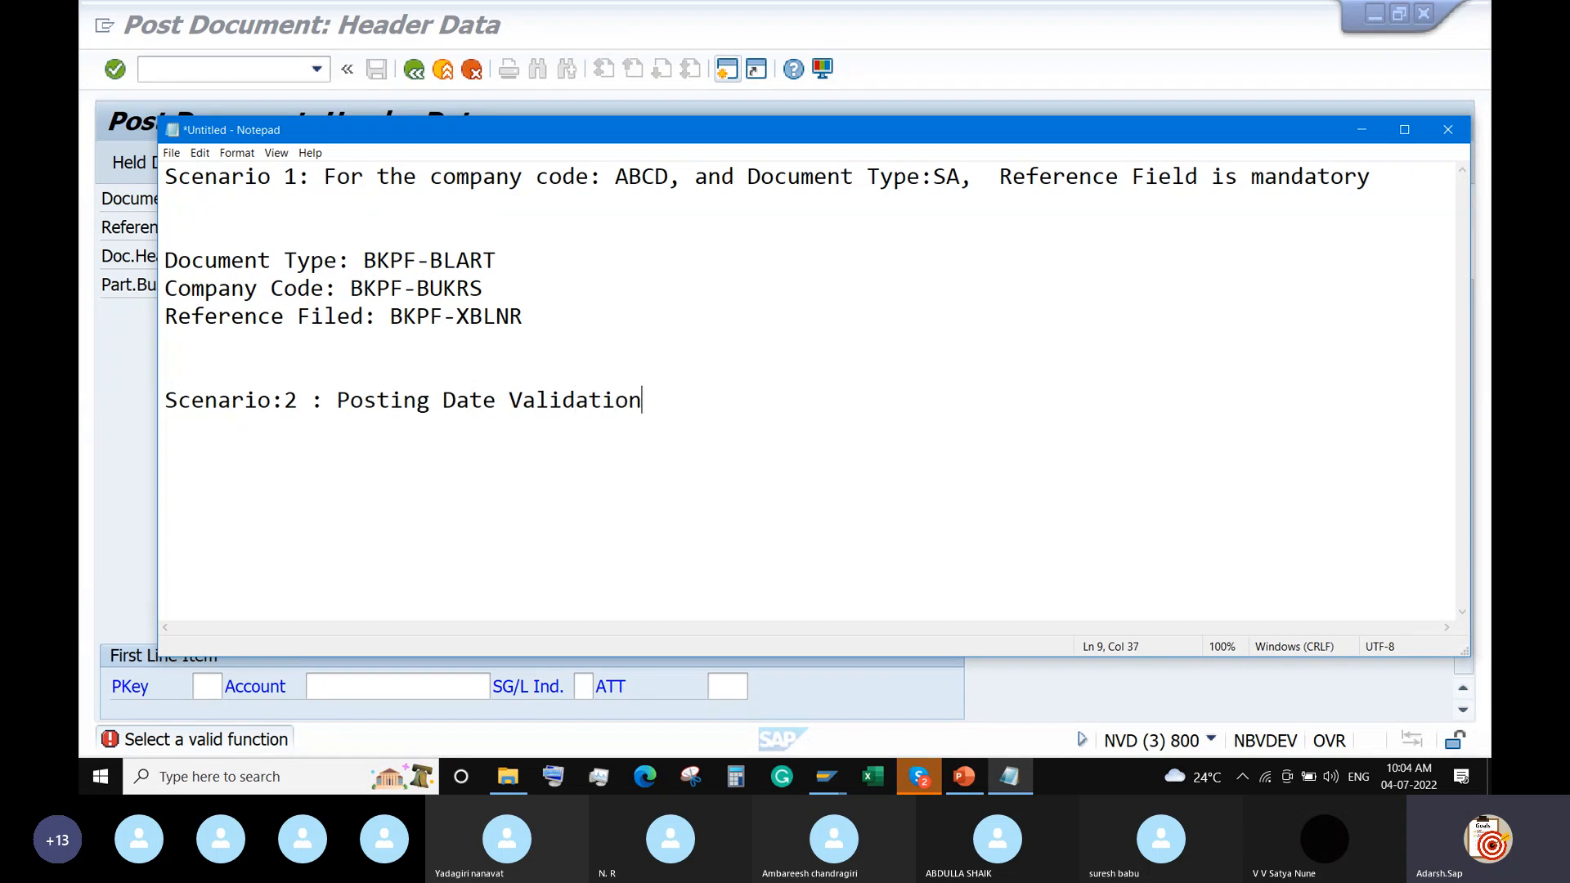
Add the rule "For Company Code: ABCD, Document type: KZ, Posting Date must be current date." under the Scenario 2 heading
key("Return")
type("For Comp")
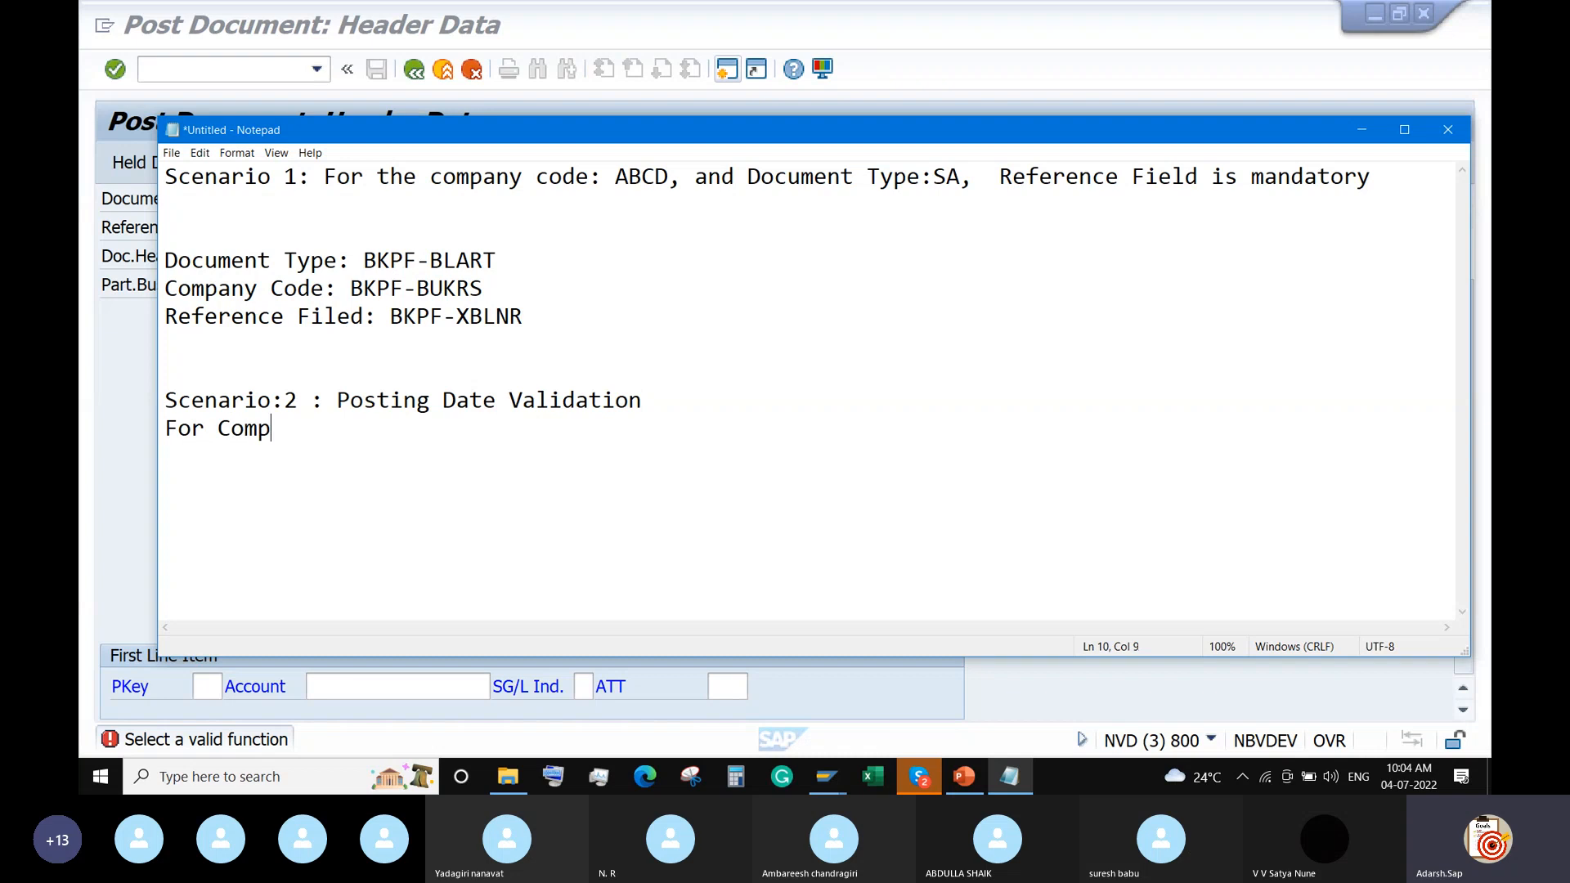
type("any Code: AB")
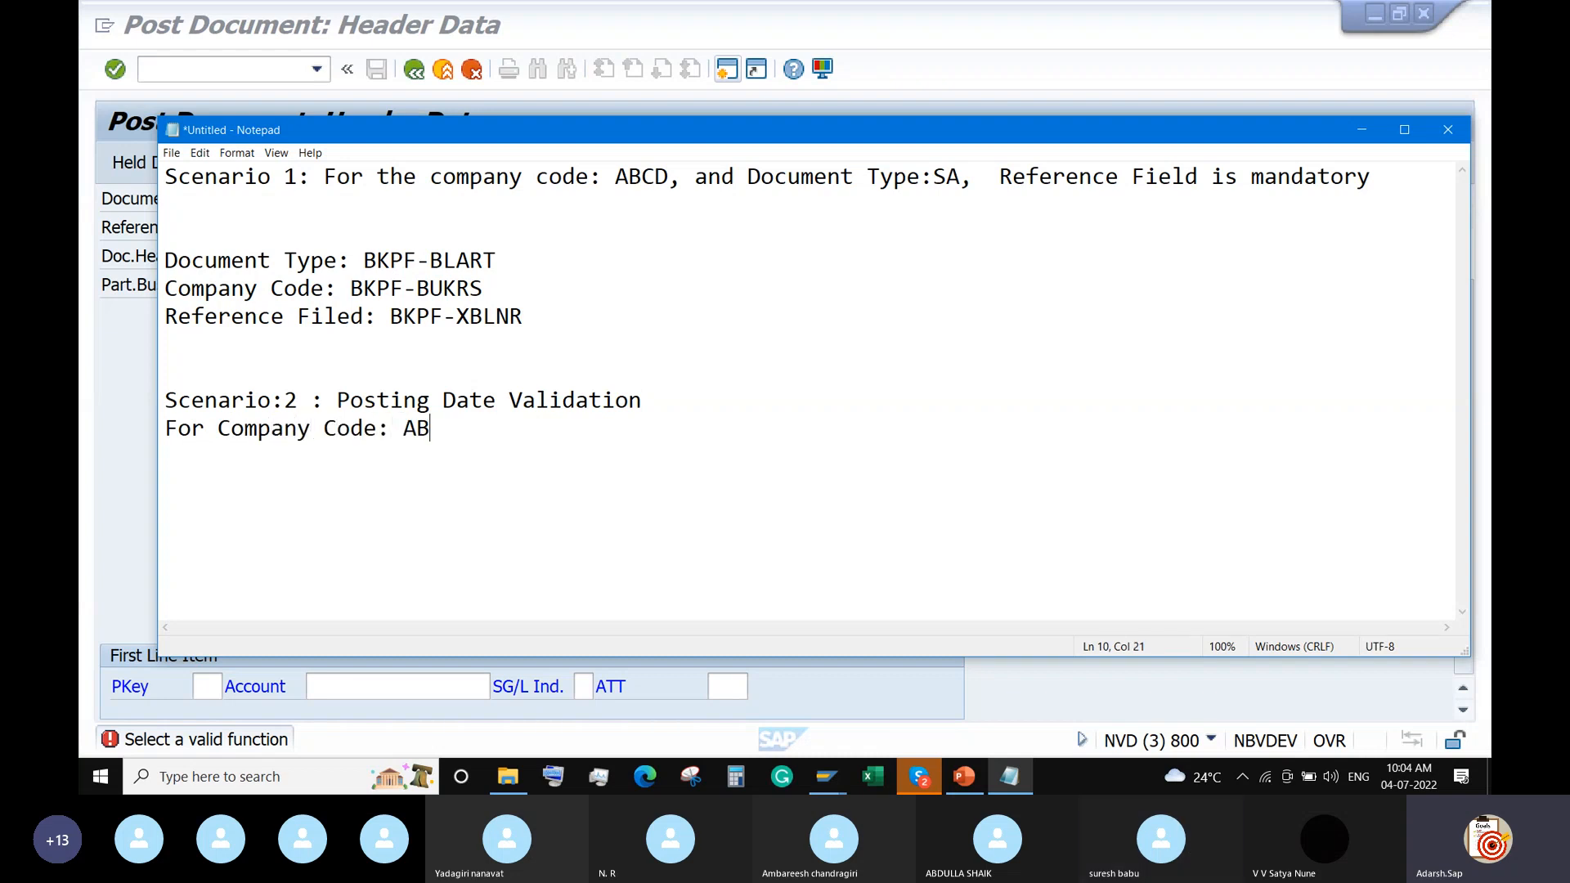
type("CD,")
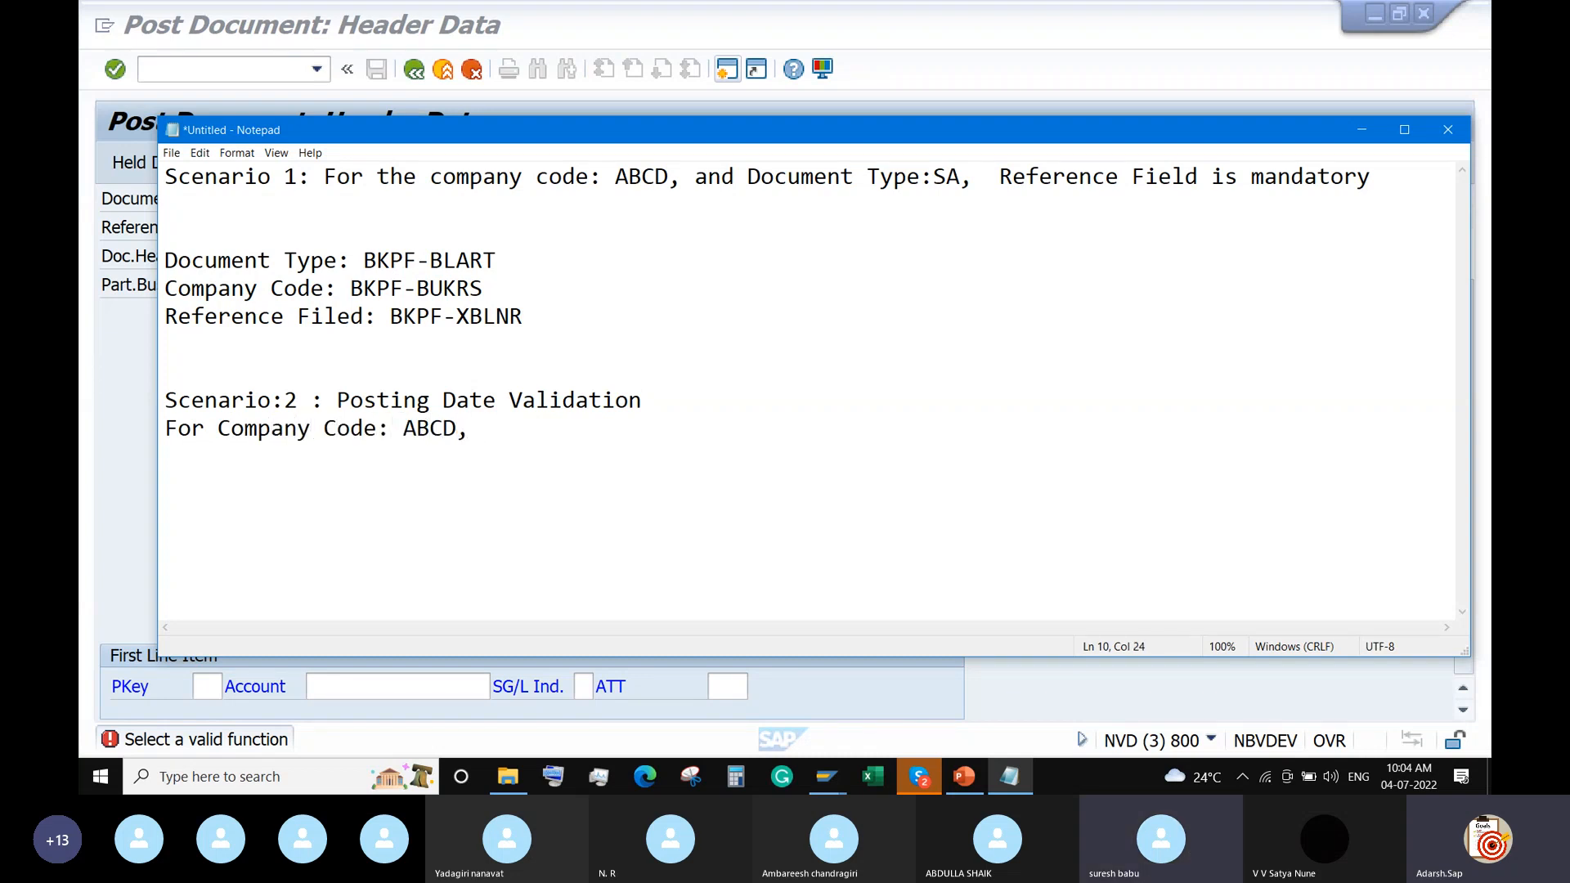
type(" Document t")
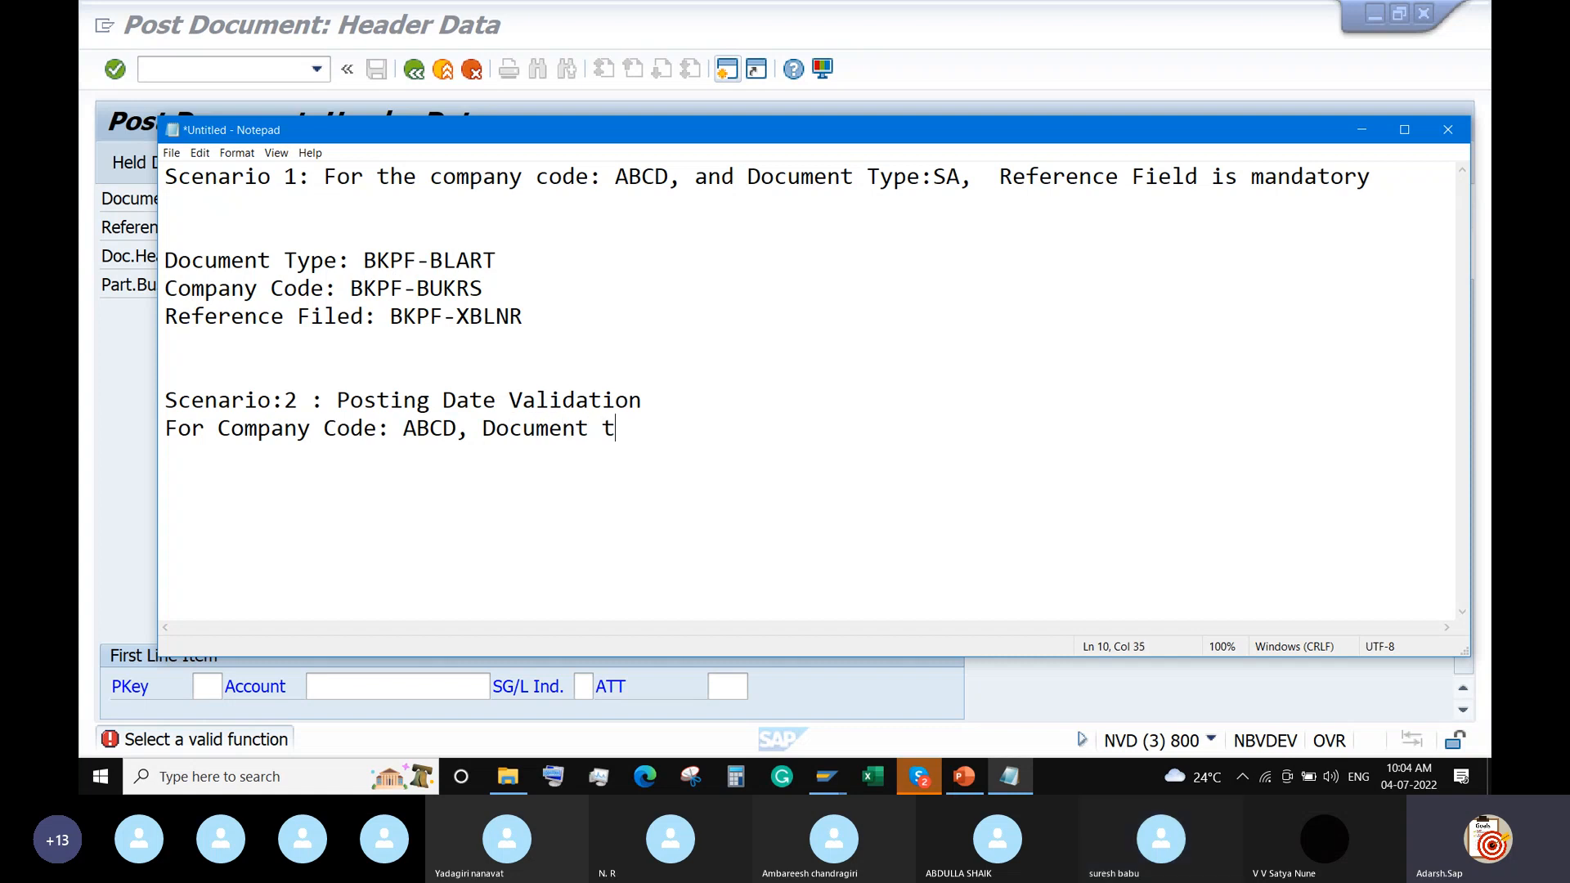
type("ype: KZ, Posting Dat")
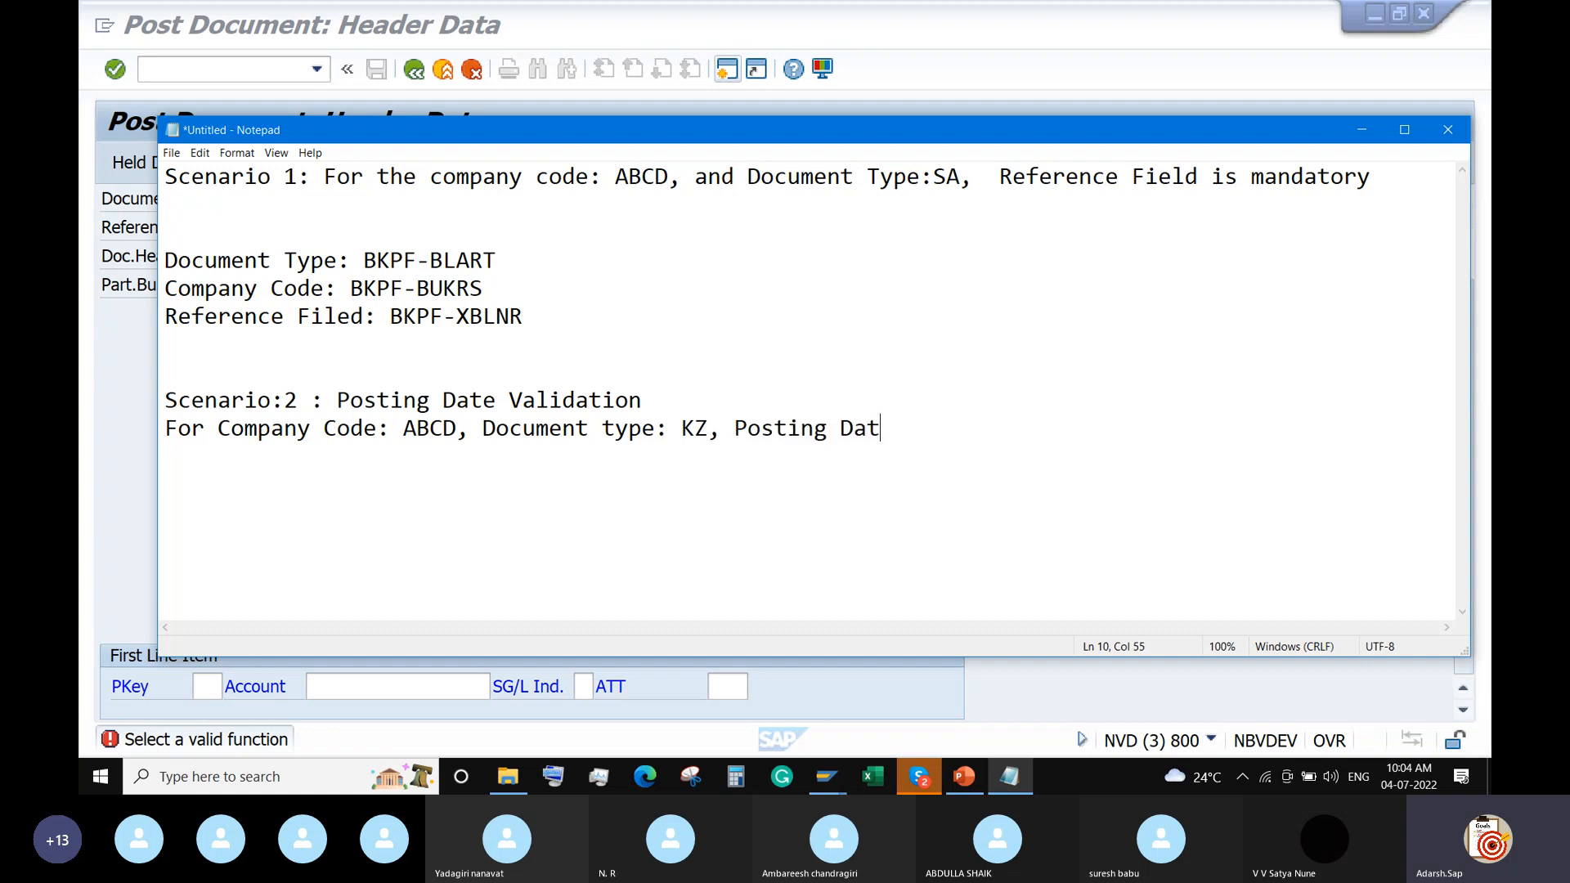
type("e must be curr")
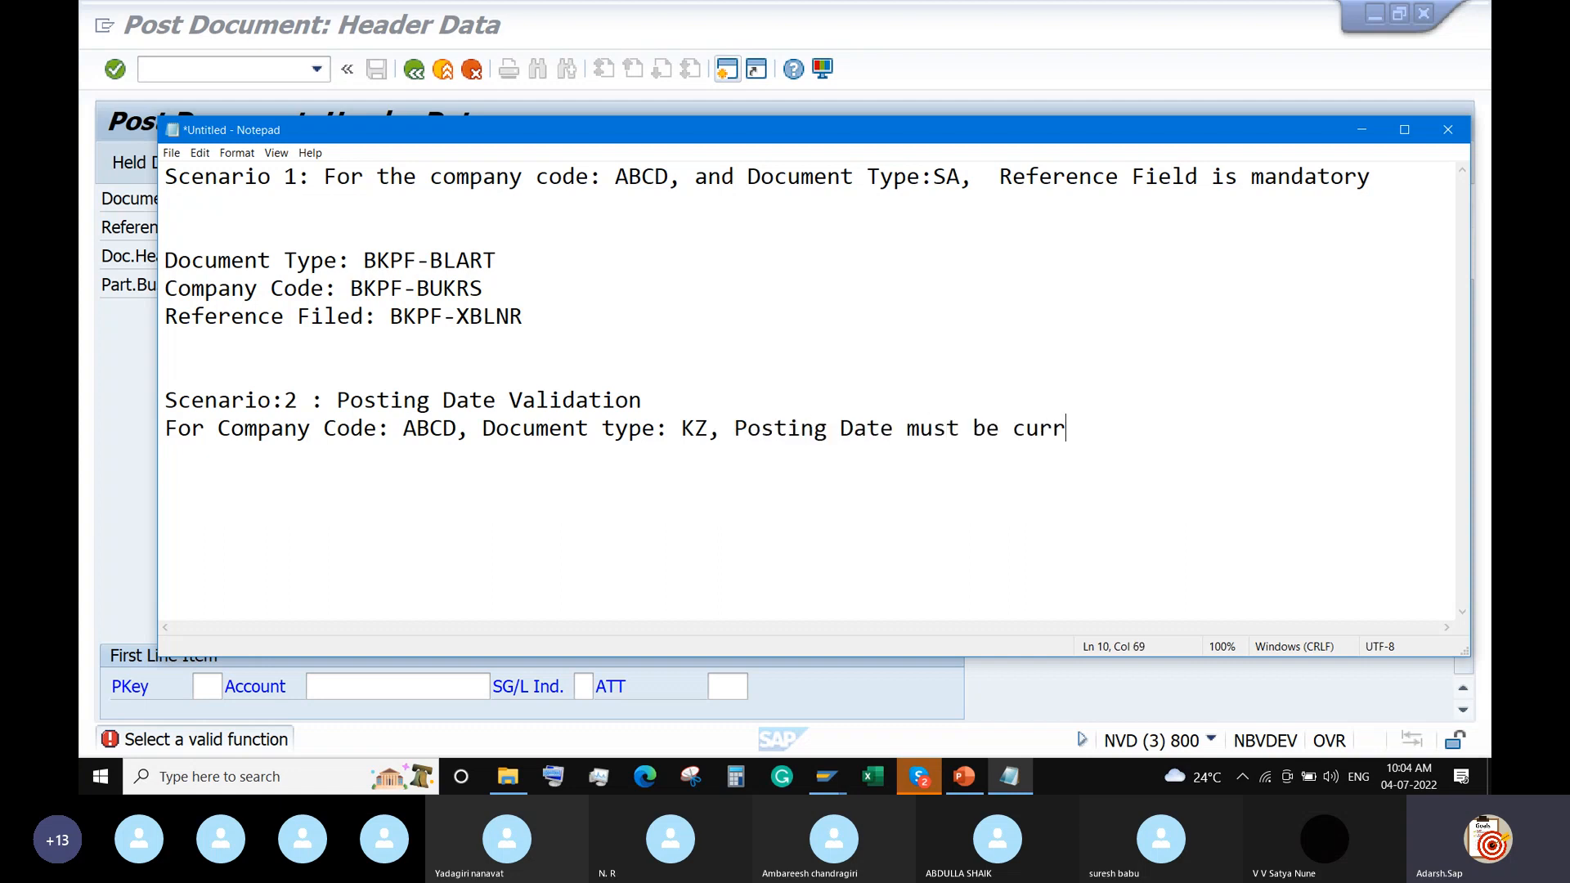
type("ent datea")
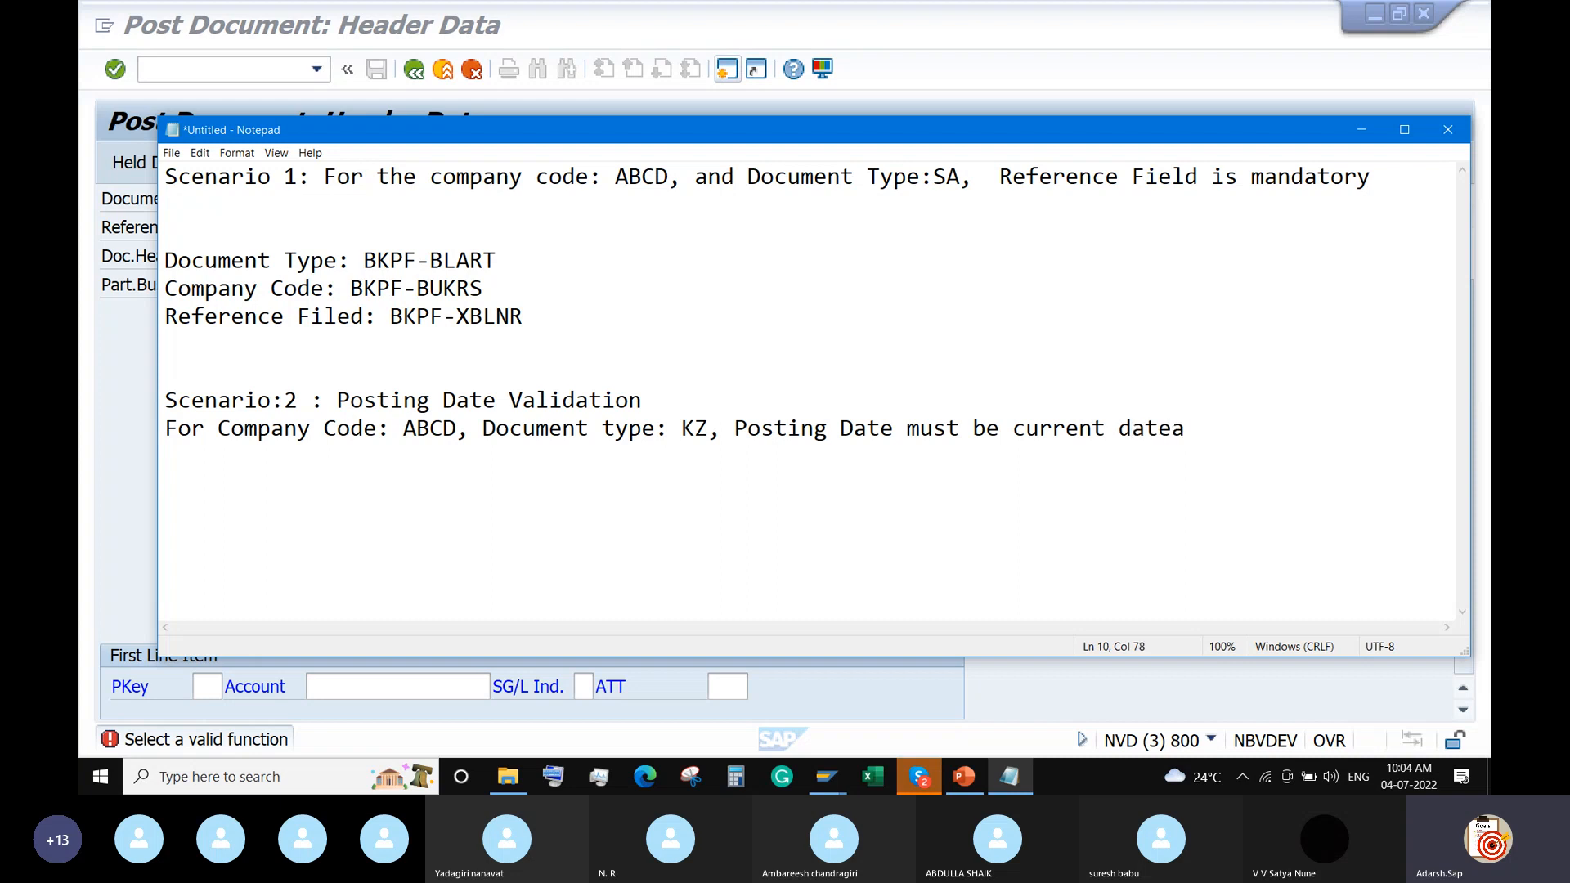
key("BackSpace")
type(".")
Switch back to SAP, reset the session with /n and start transaction F-53, placing the cursor in the posting date
left_click(413, 674)
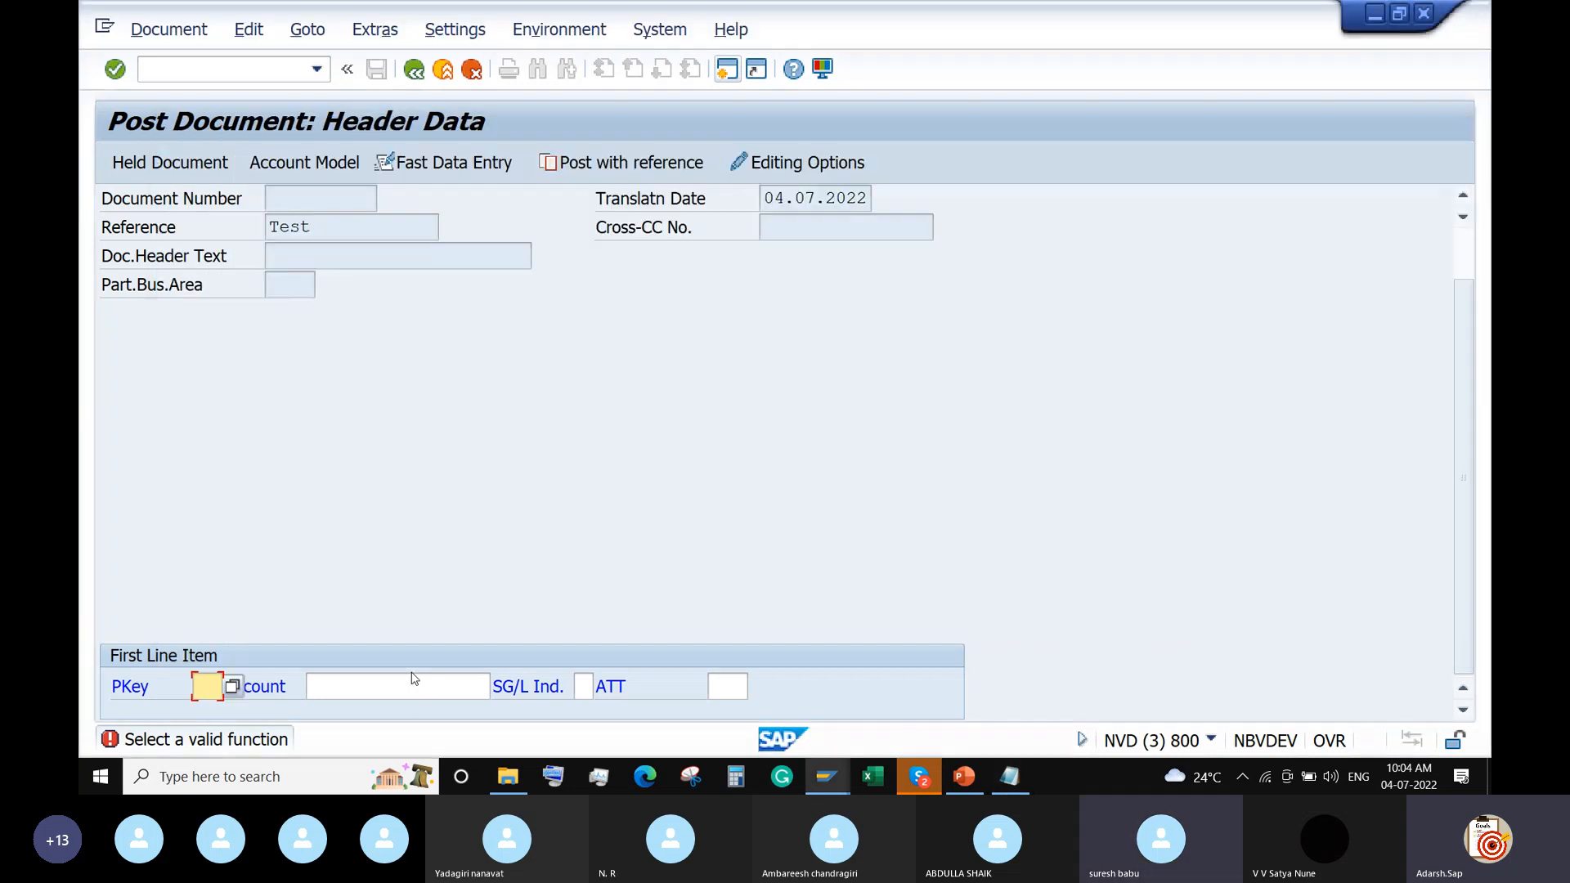
left_click(231, 71)
type("/")
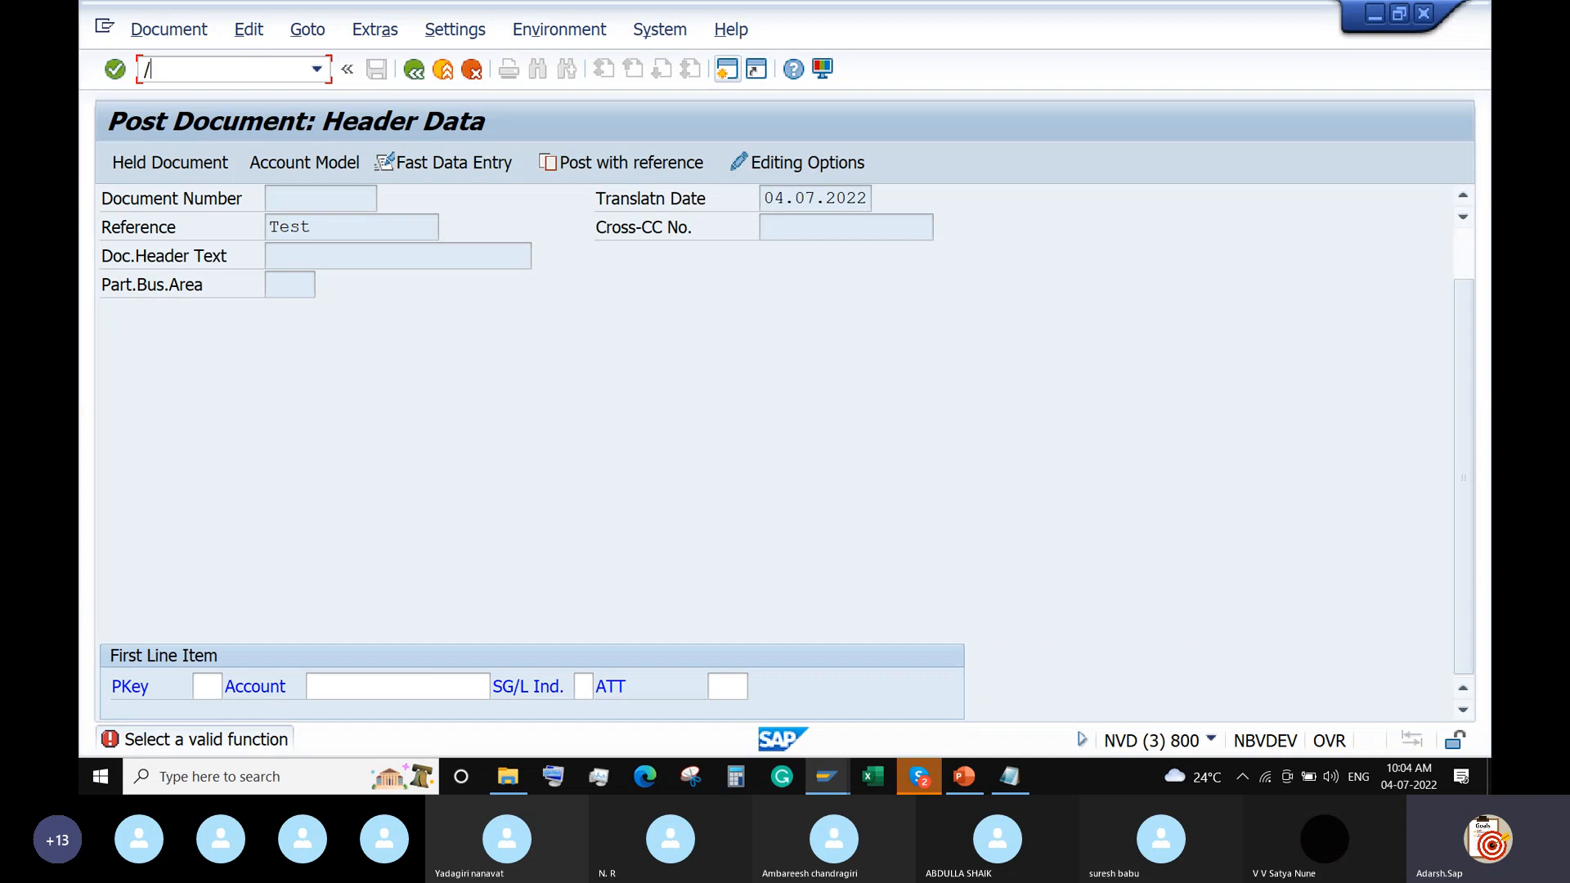
type("n")
key("Return")
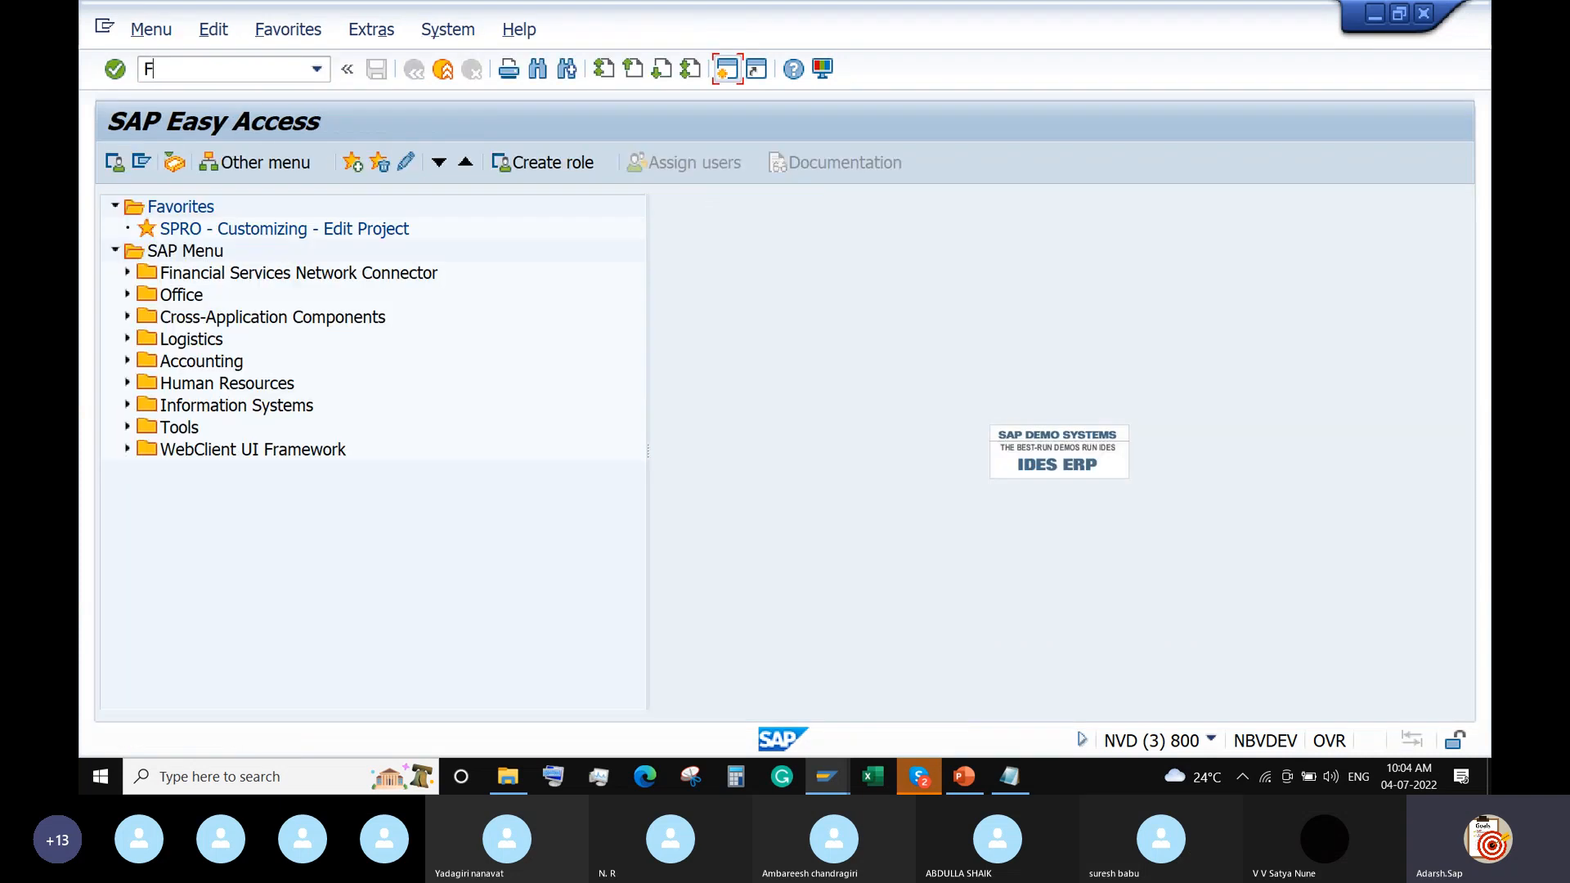
type("F-23")
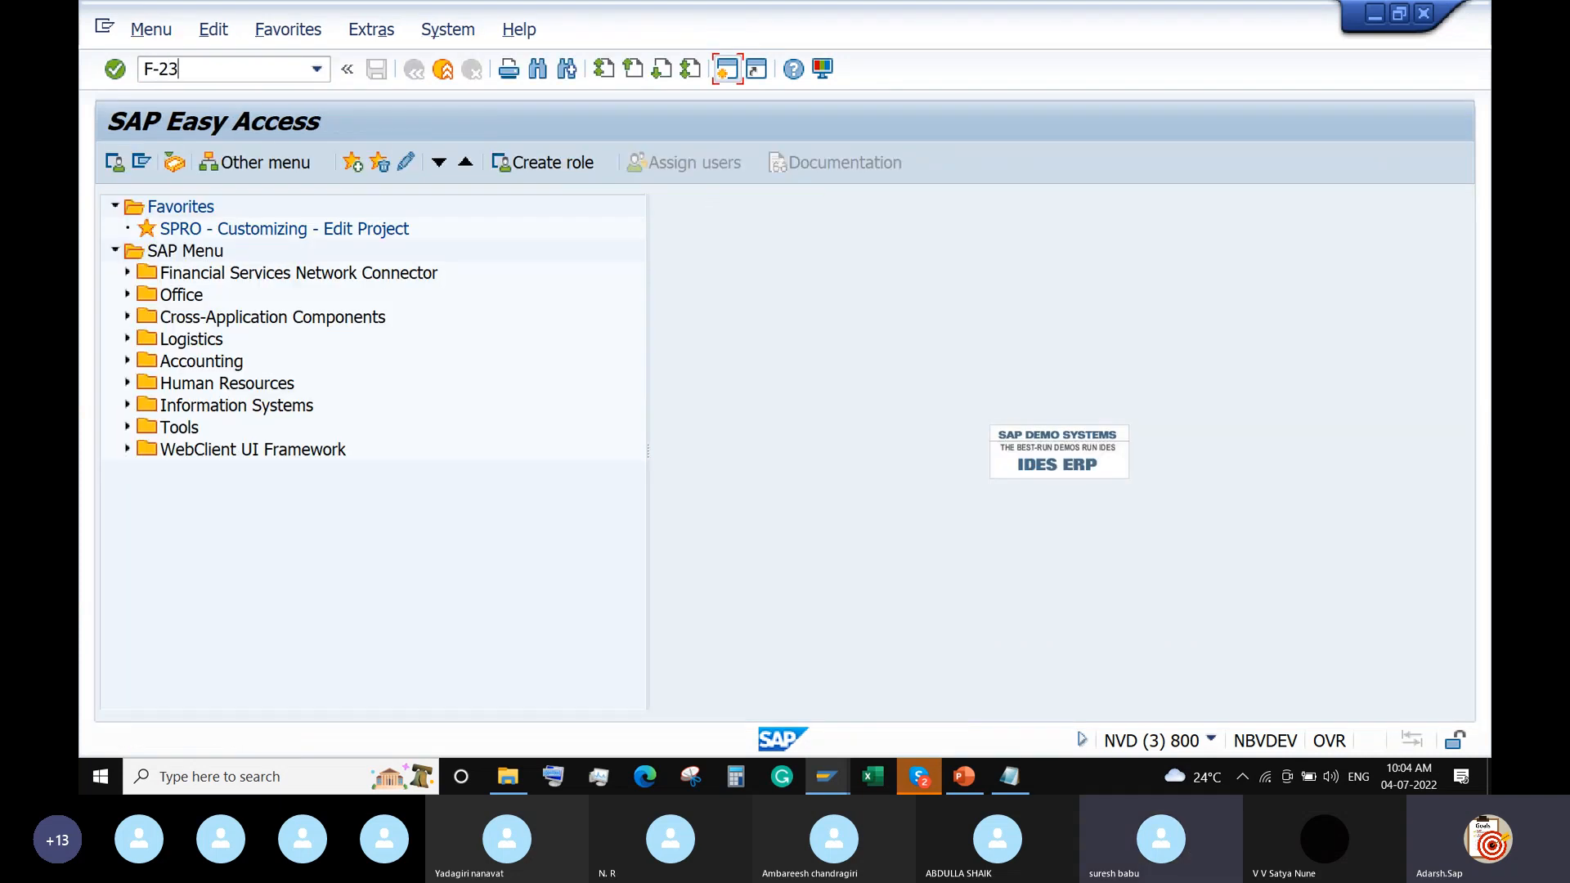
key("BackSpace")
key("BackSpace")
type("53")
key("Return")
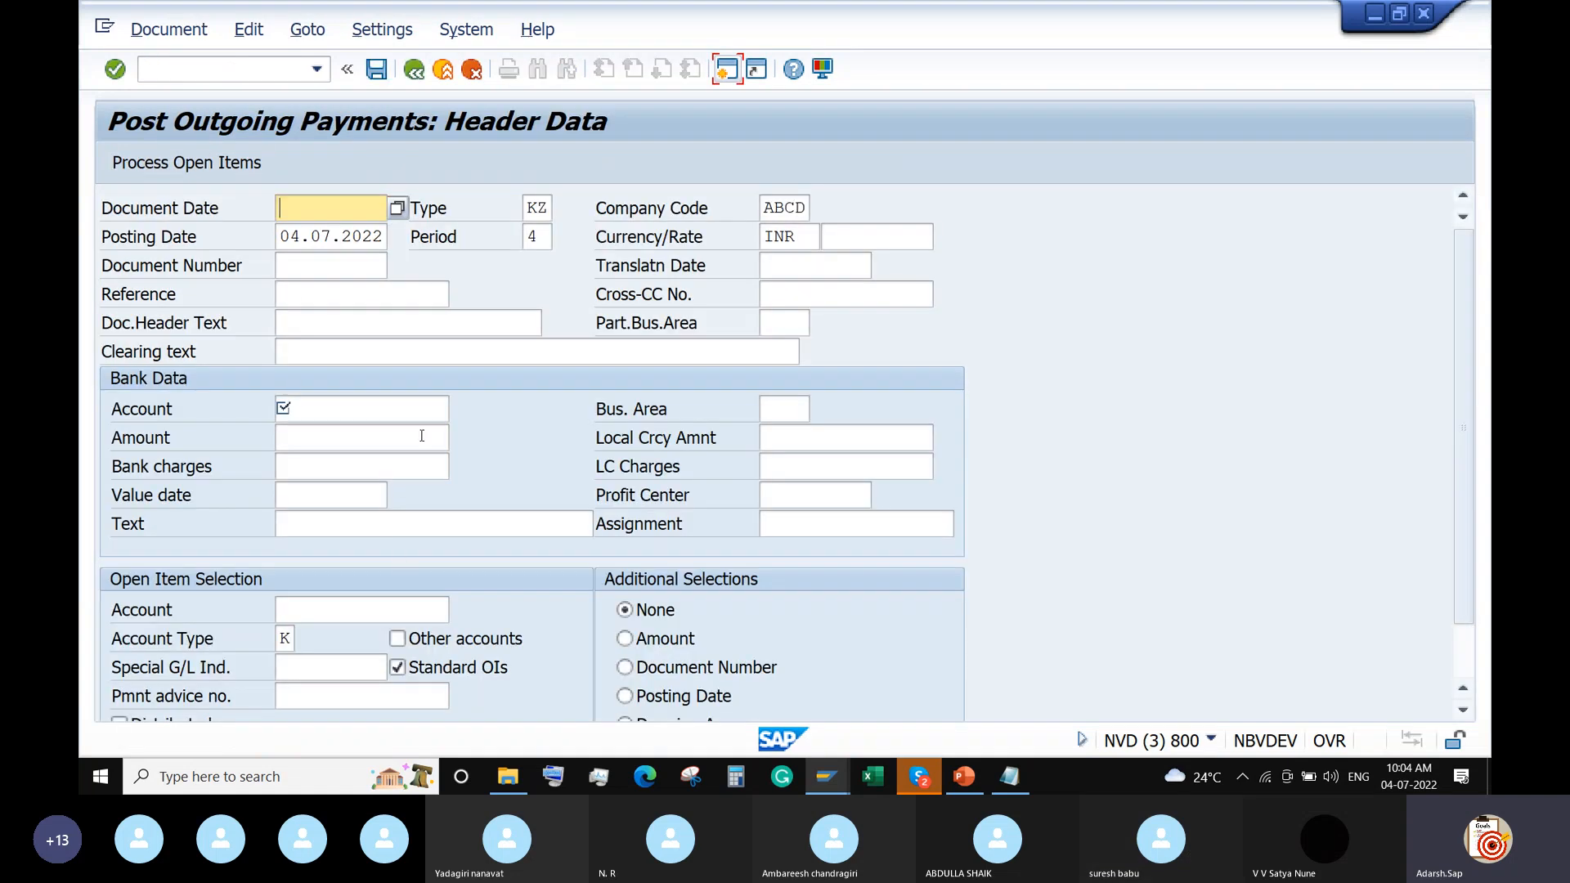
left_click(364, 238)
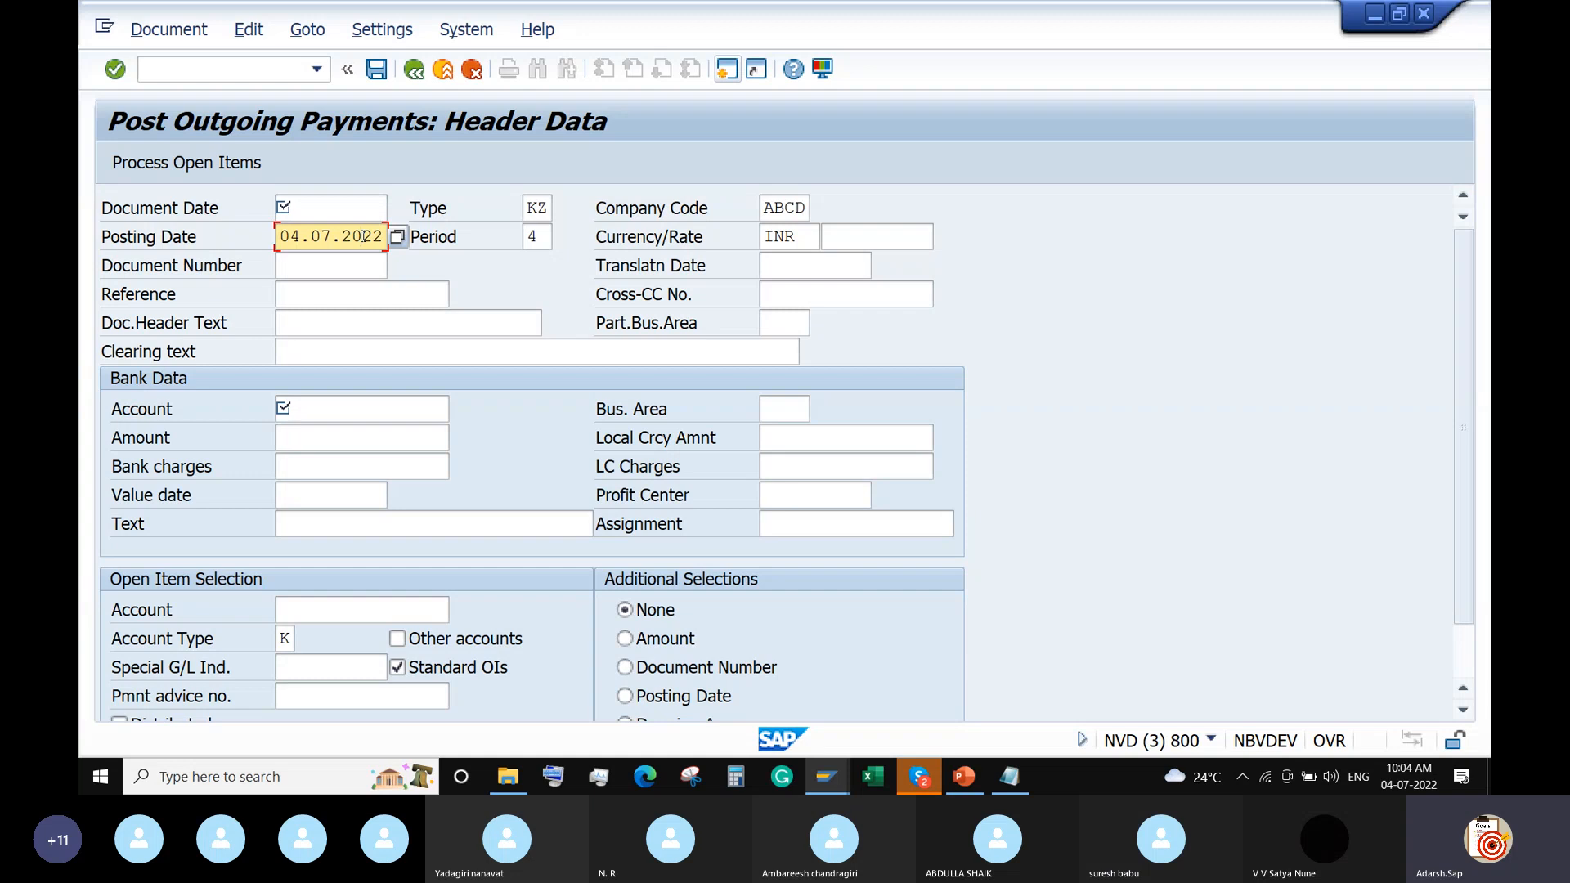
Switch to the SAP session with the ZABCD validation and create a new document header validation named ZABCP
left_click(828, 778)
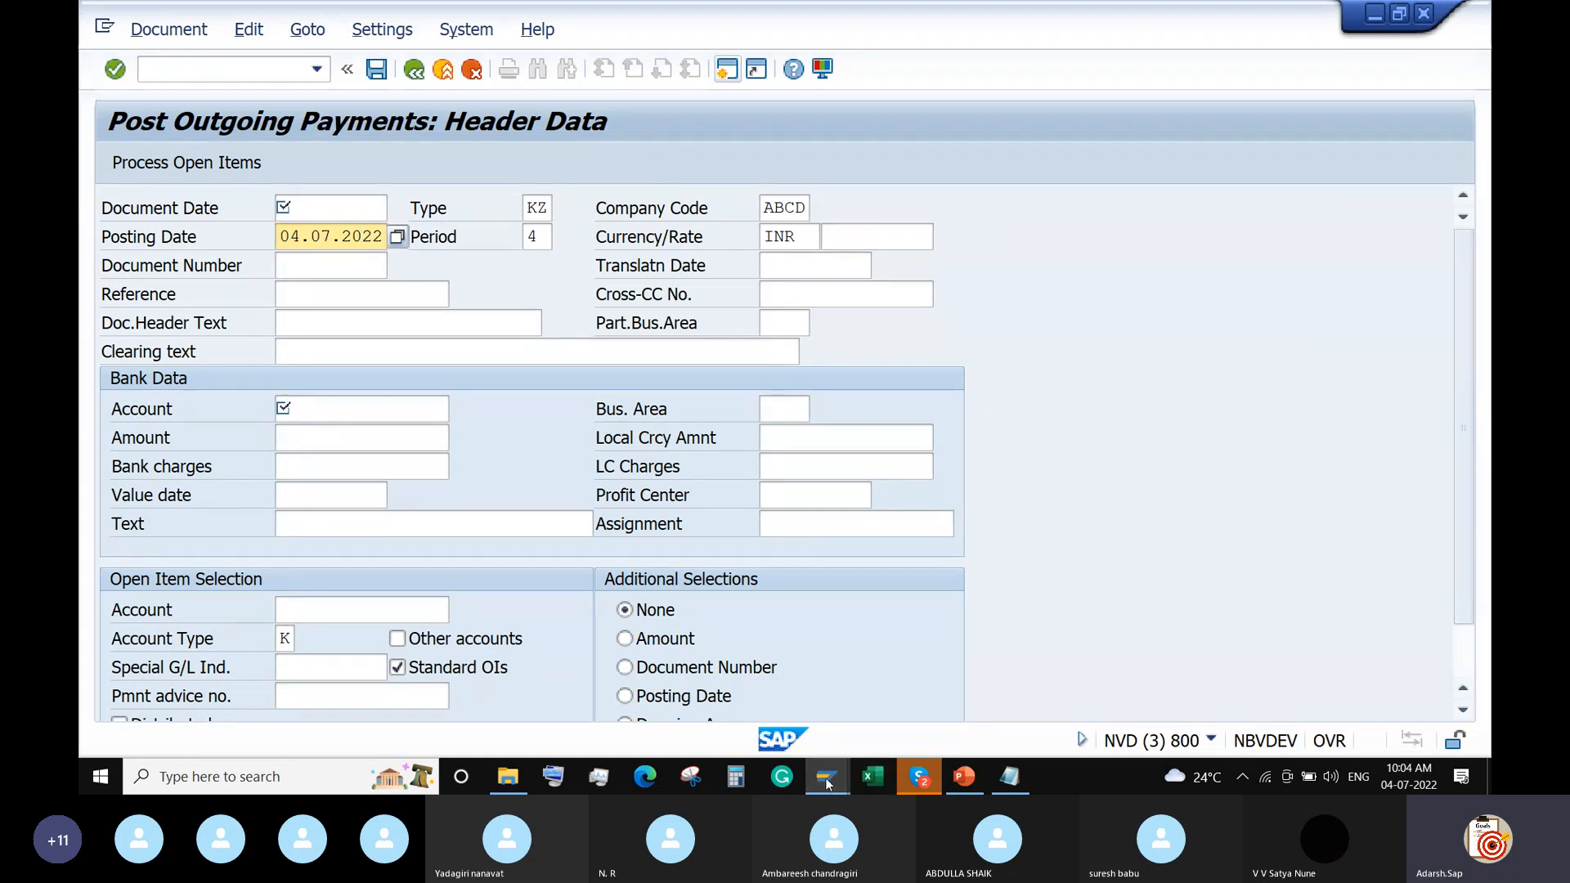
left_click(728, 695)
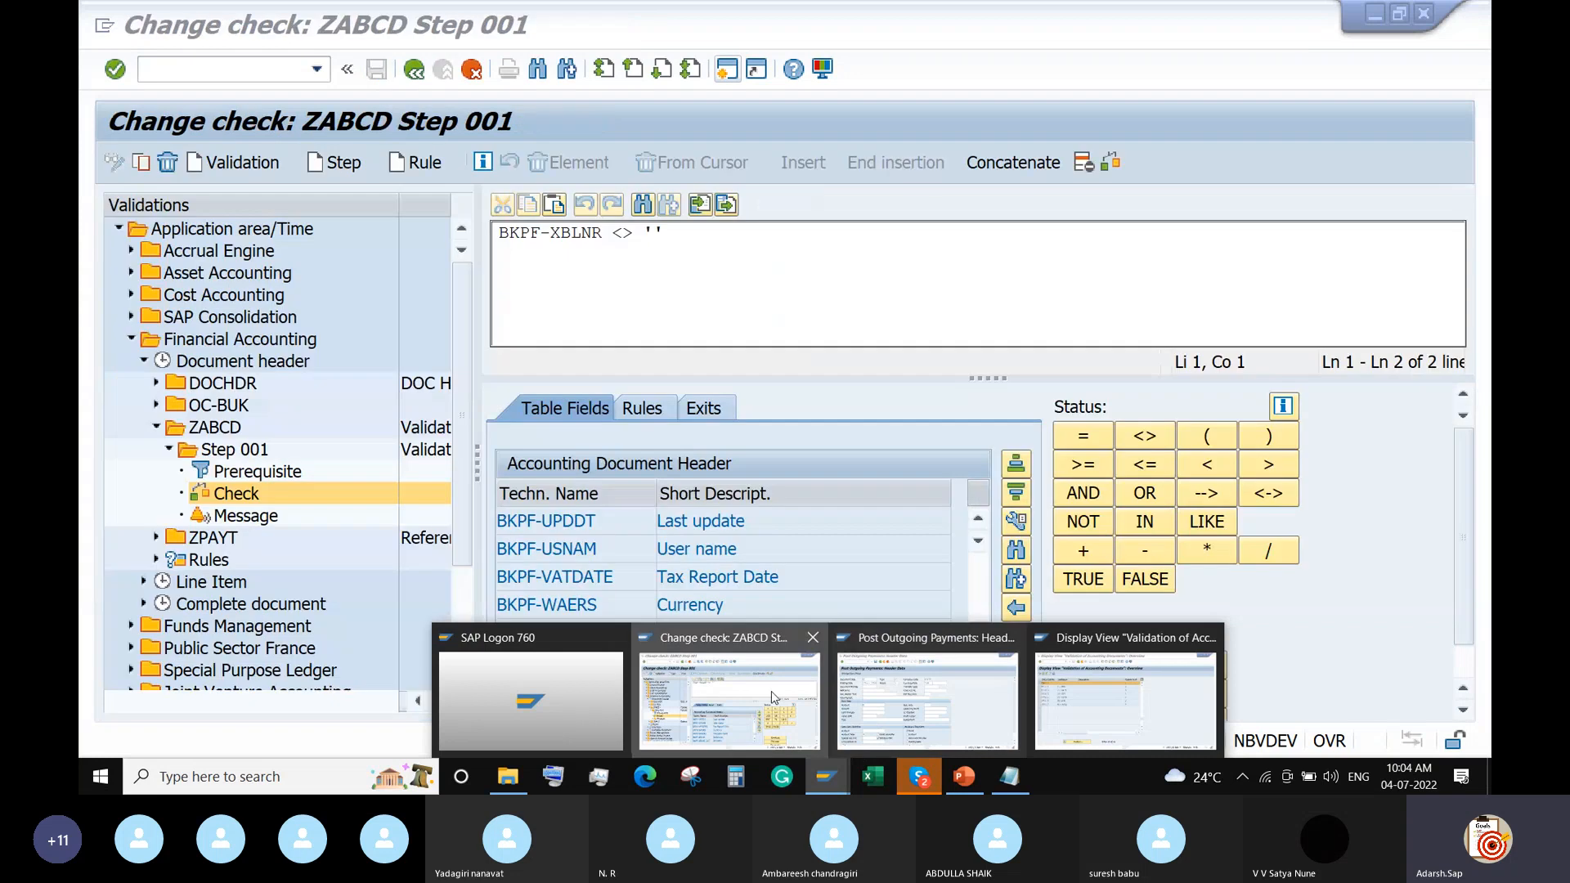
double_click(235, 449)
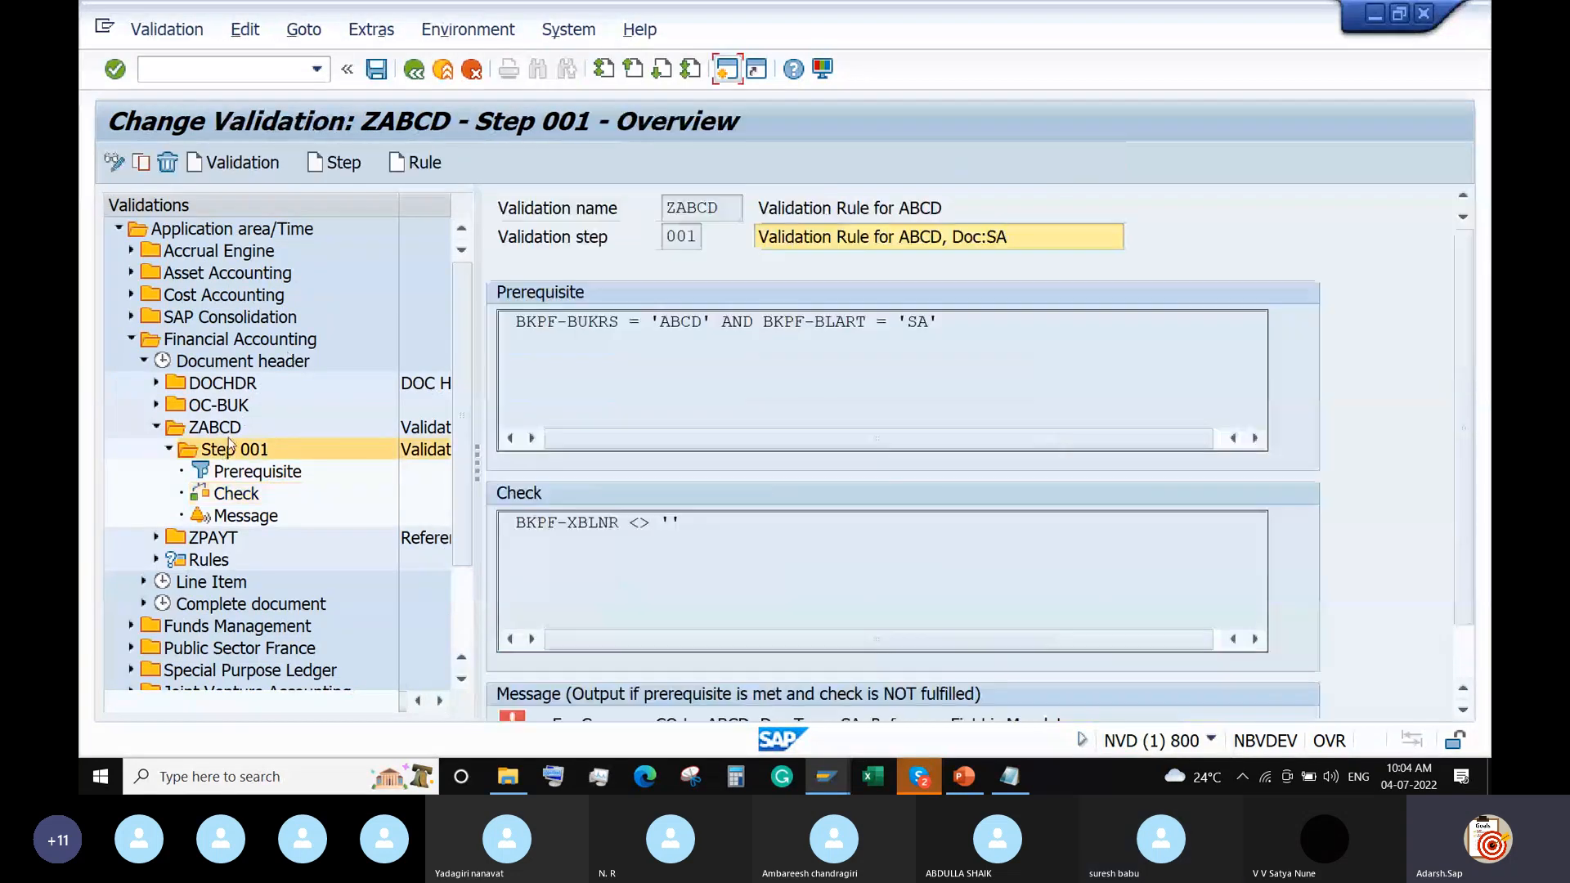
left_click(244, 162)
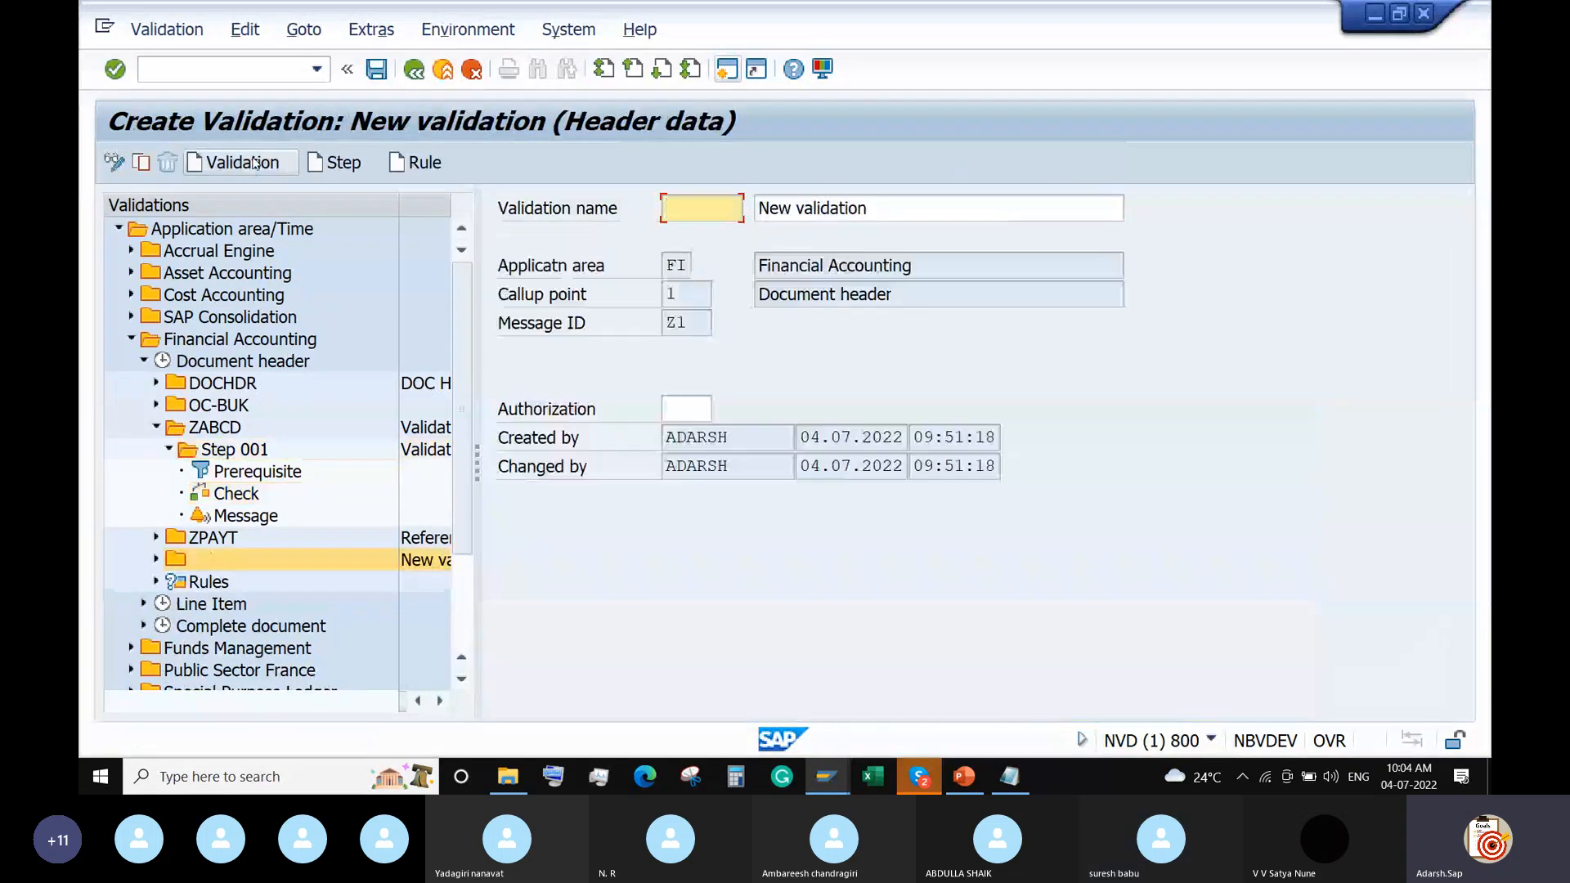
type("ZA")
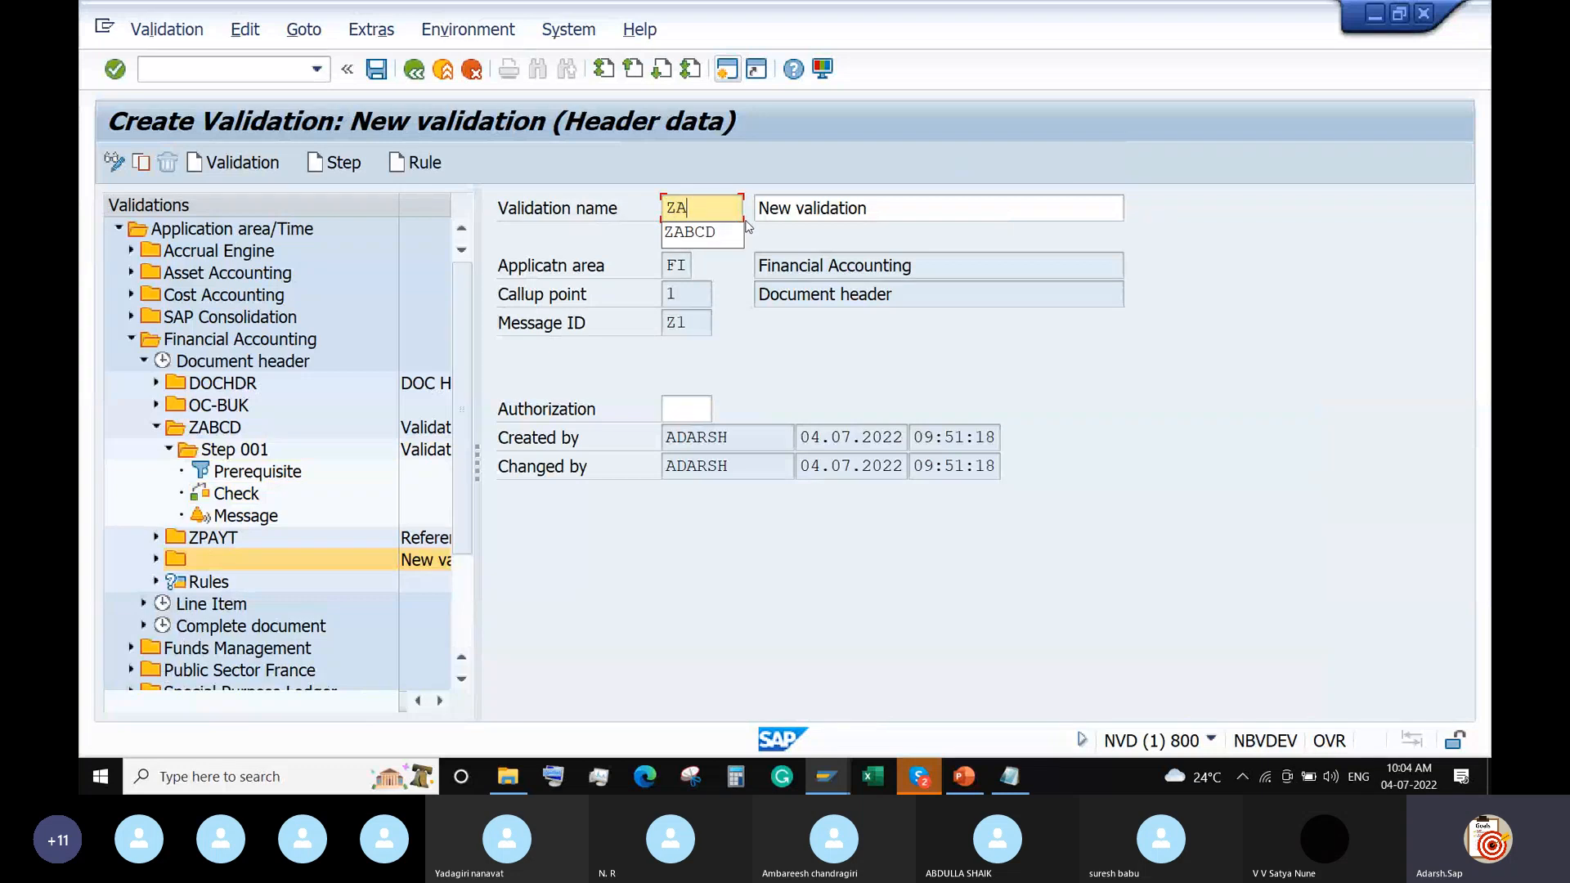
type("BCP")
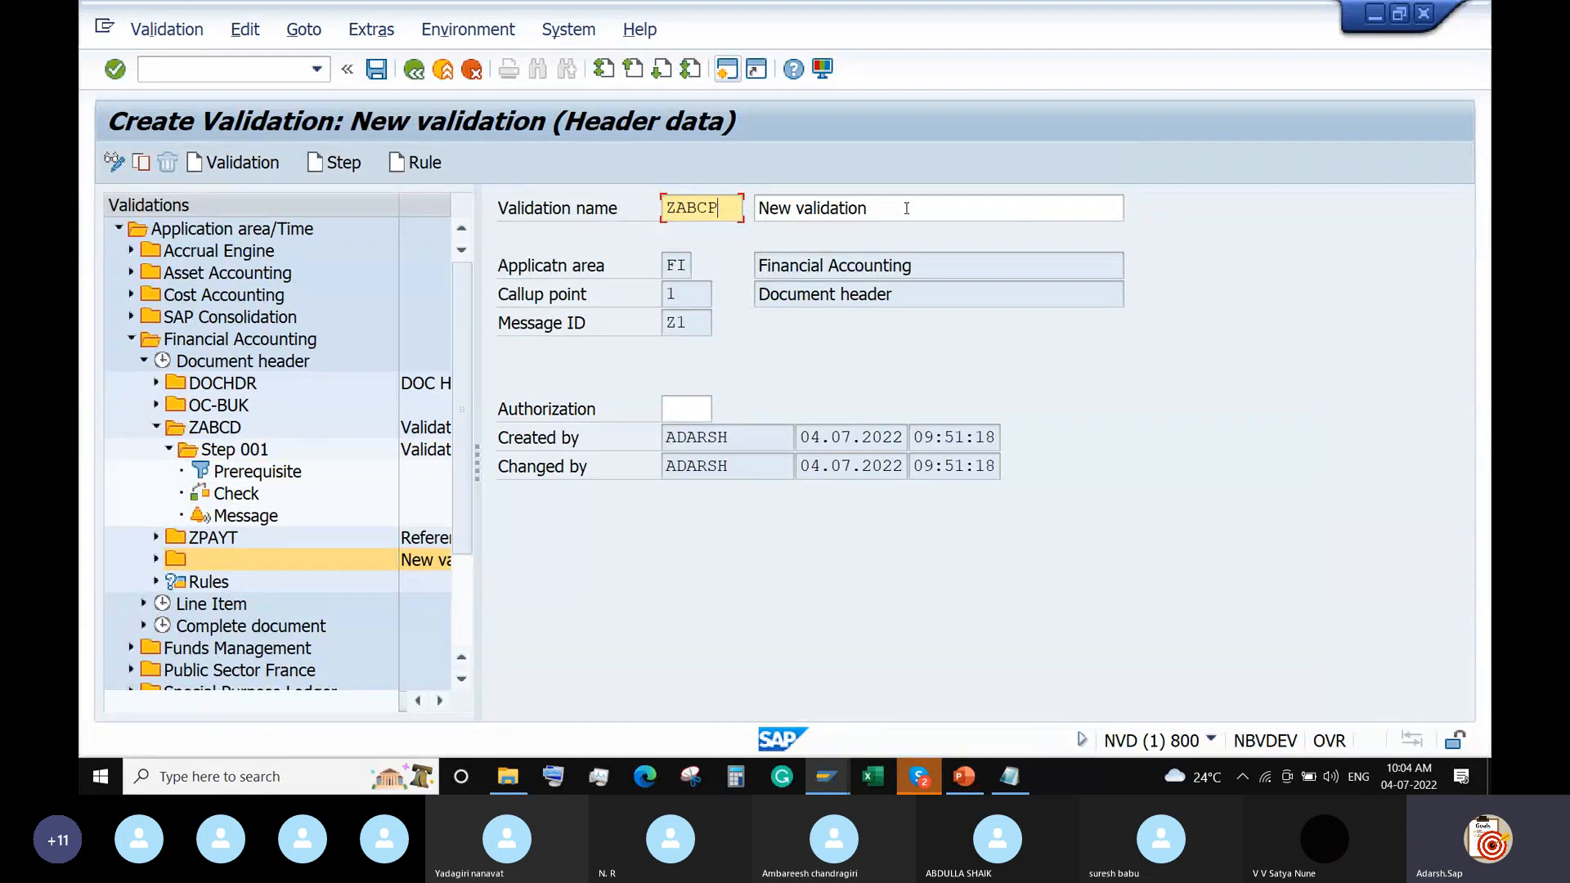
Describe the new validation as "Validation Rule for ABCD Payment KZ" and confirm its header data
key("Tab")
type("Valida")
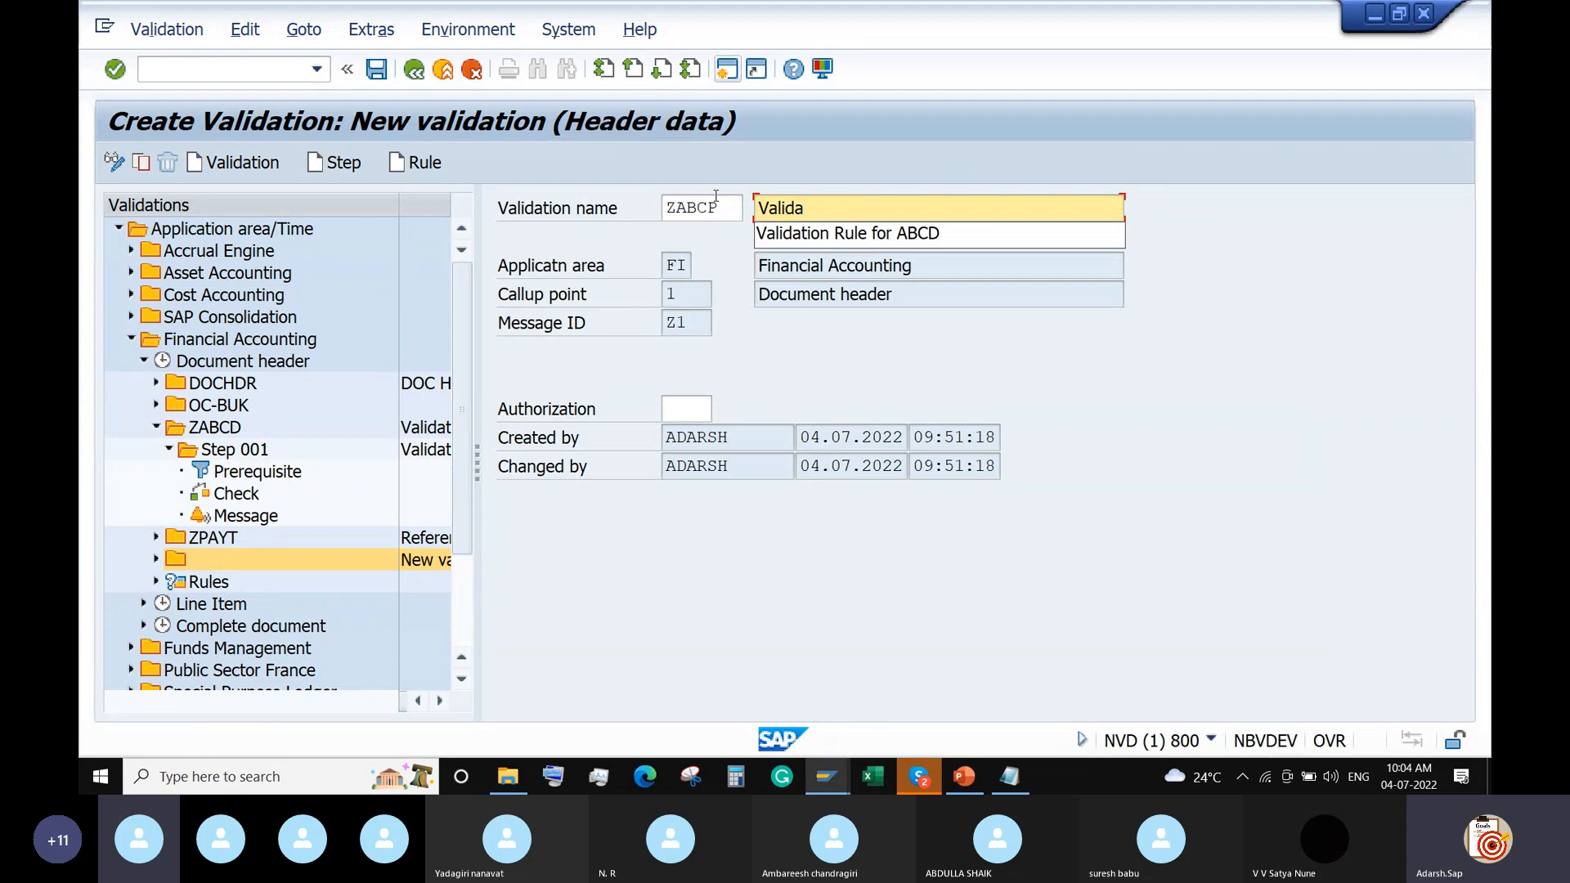
key("Down")
key("Return")
type("P")
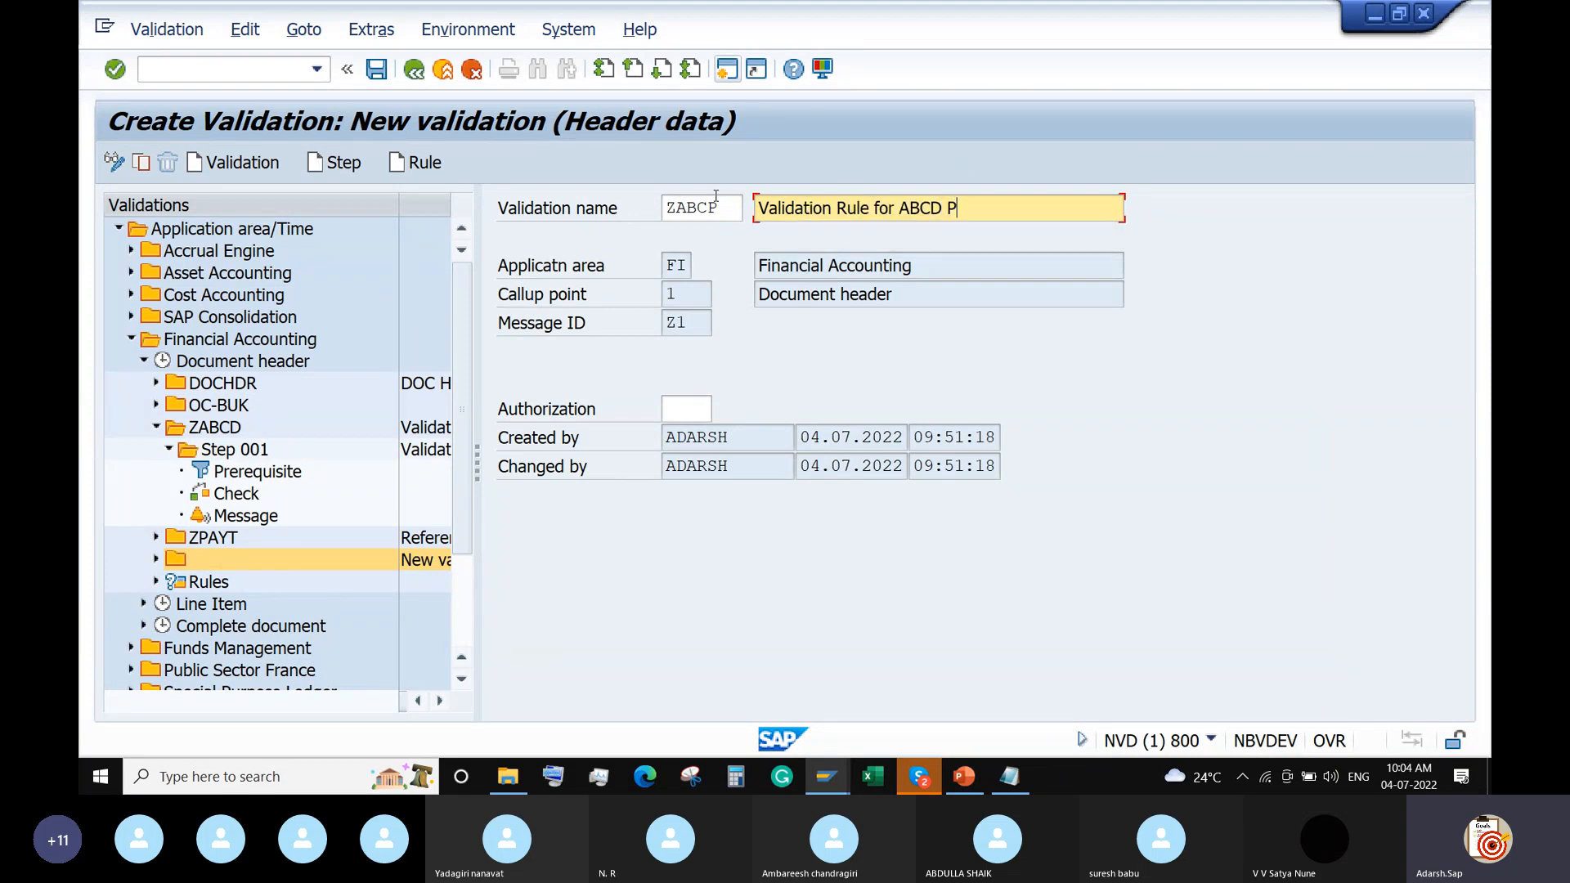
type("ayment KX")
key("BackSpace")
type("Z")
key("Return")
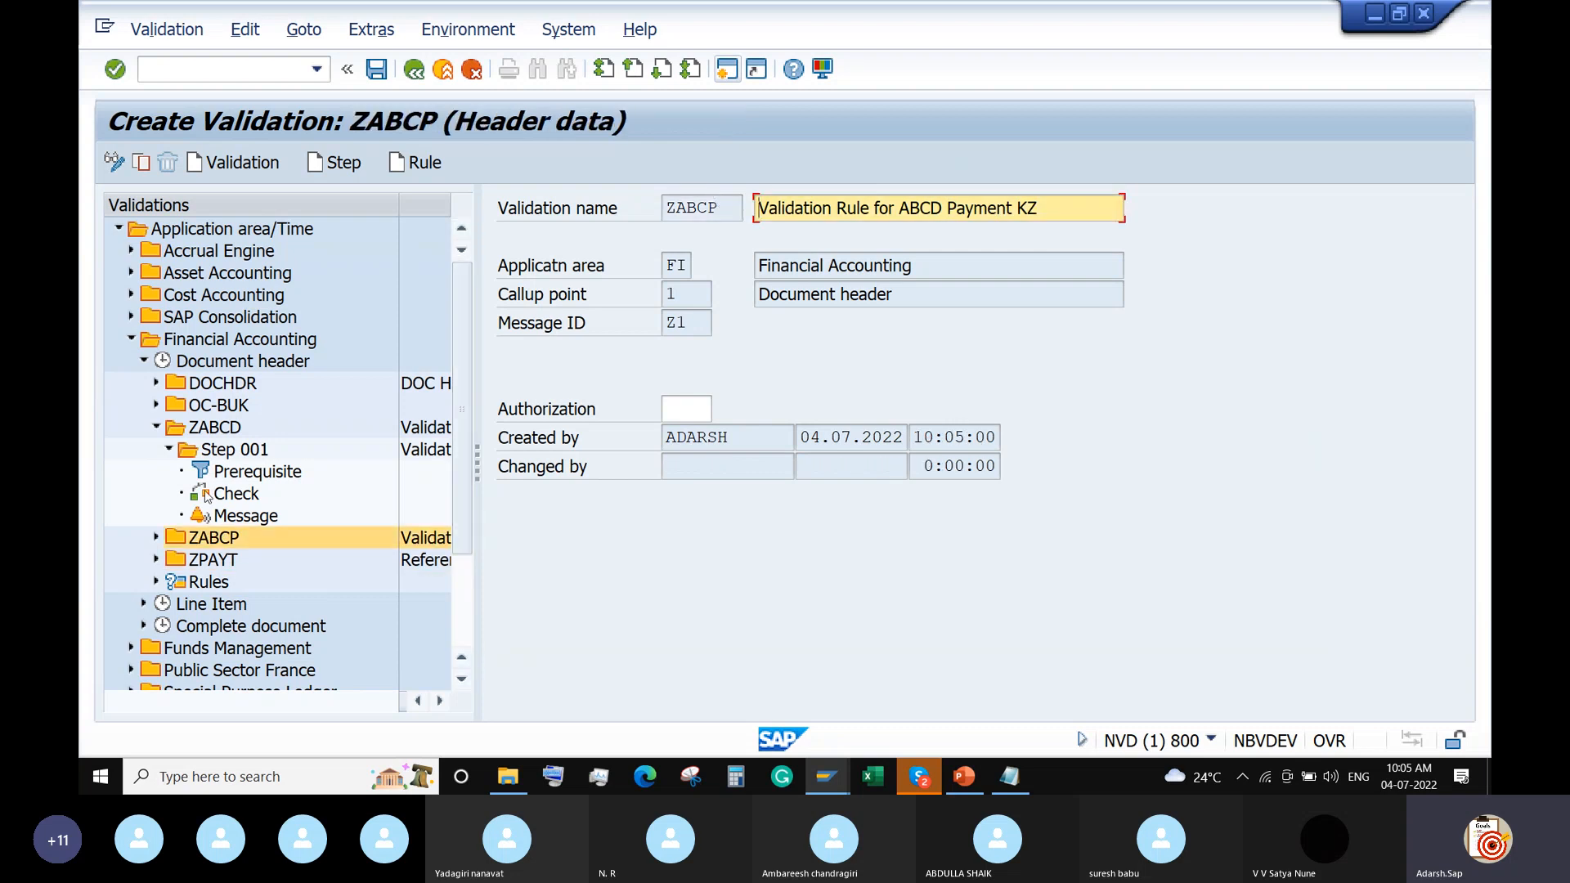
Insert a validation step under ZABCP
left_click(157, 540)
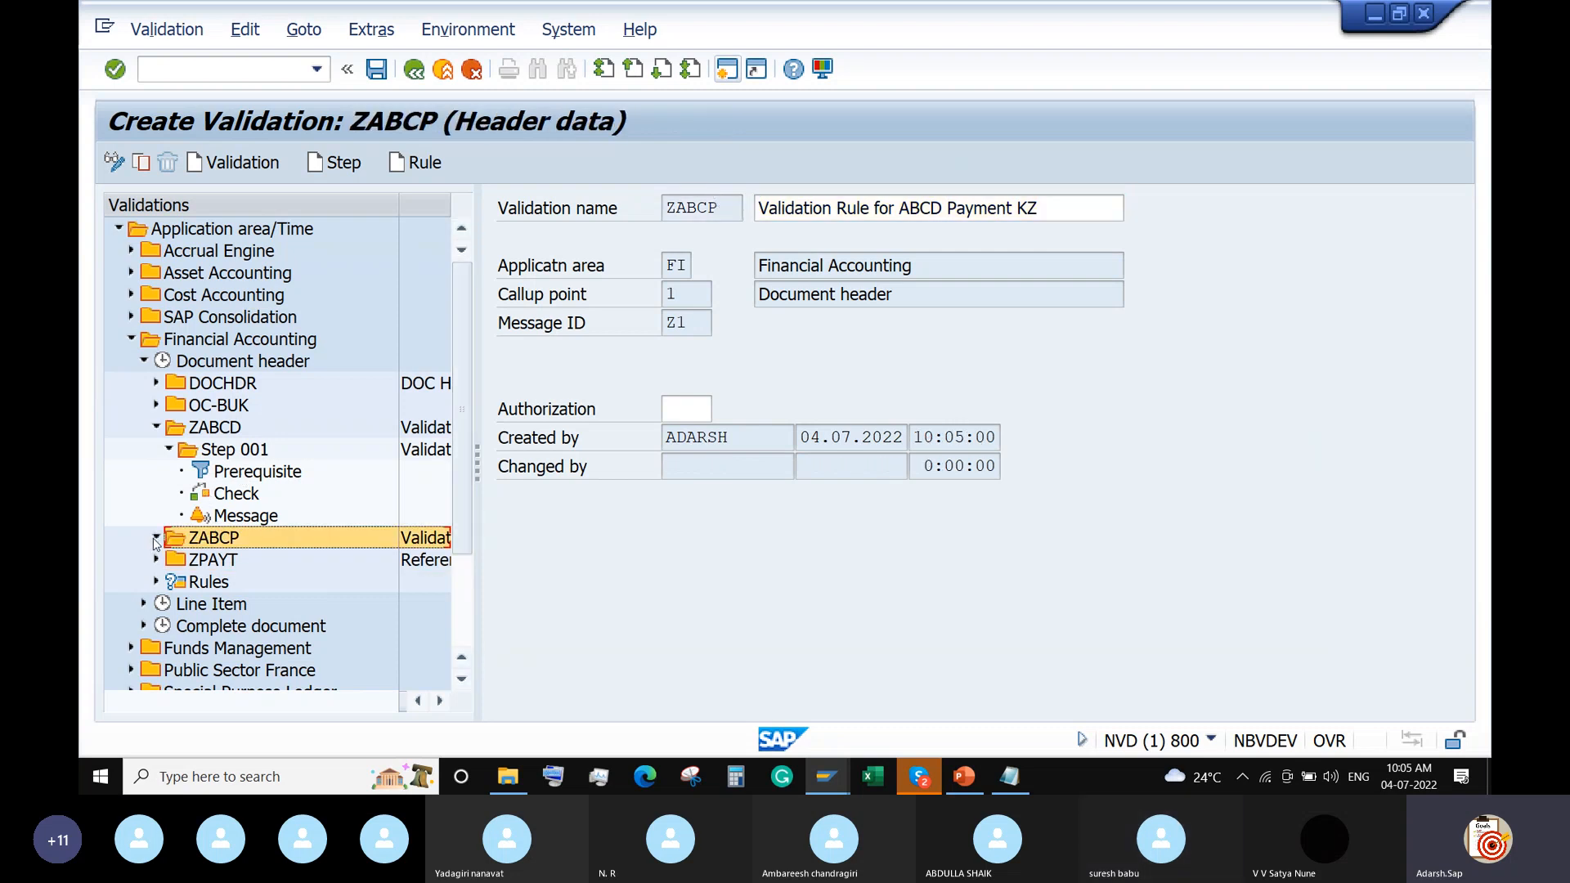
left_click(156, 538)
left_click(340, 164)
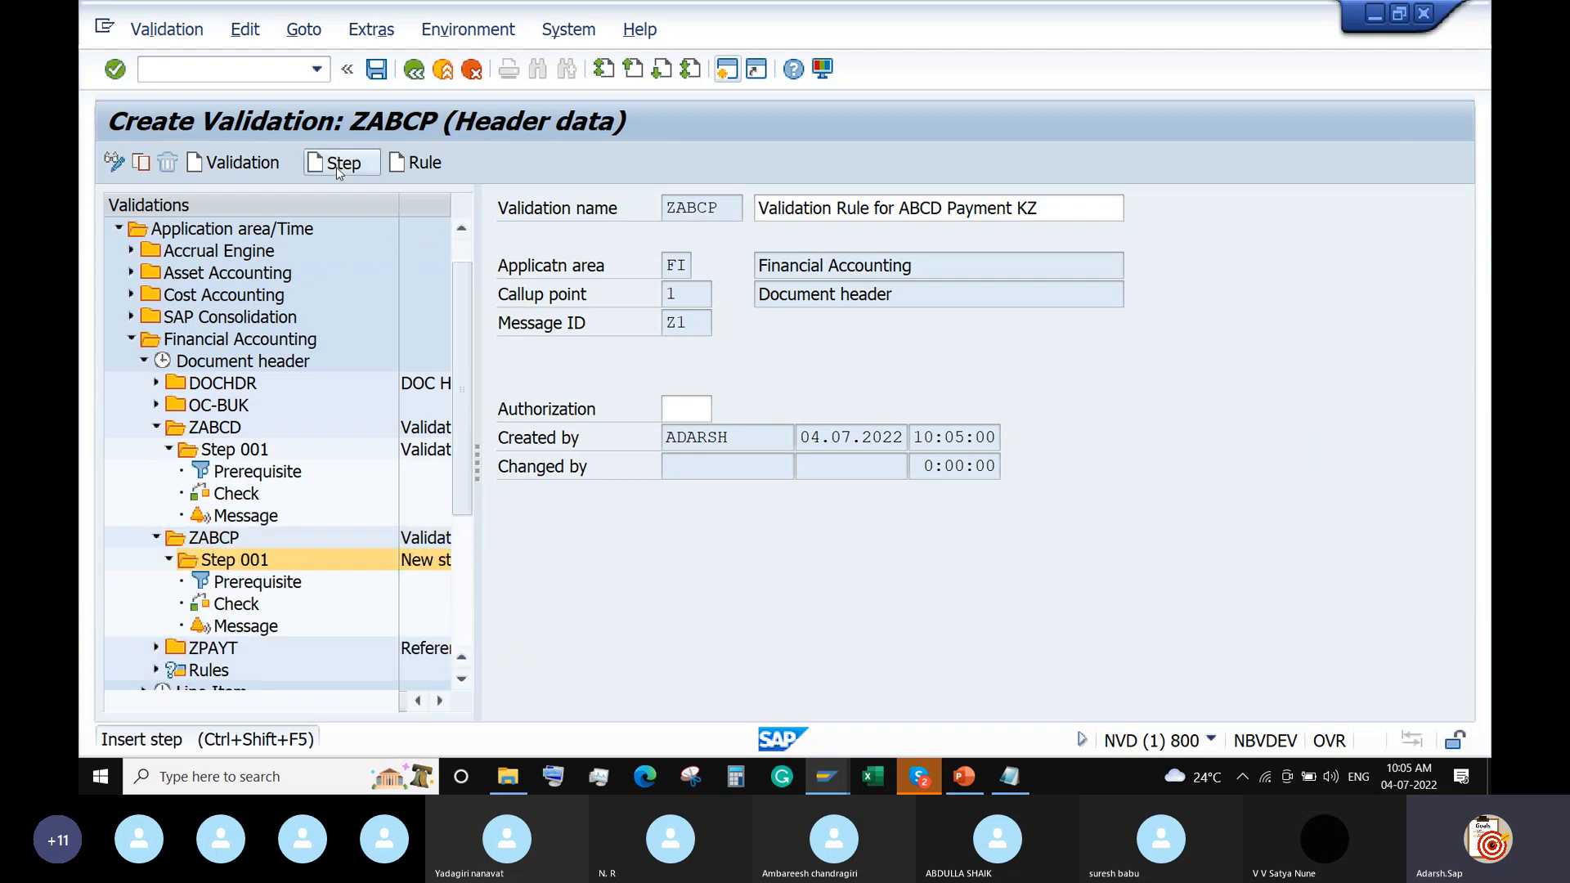
Start the prerequisite of ZABCP Step 001 with the company code condition BKPF-BUKRS = 'ABCD' followed by AND
double_click(286, 584)
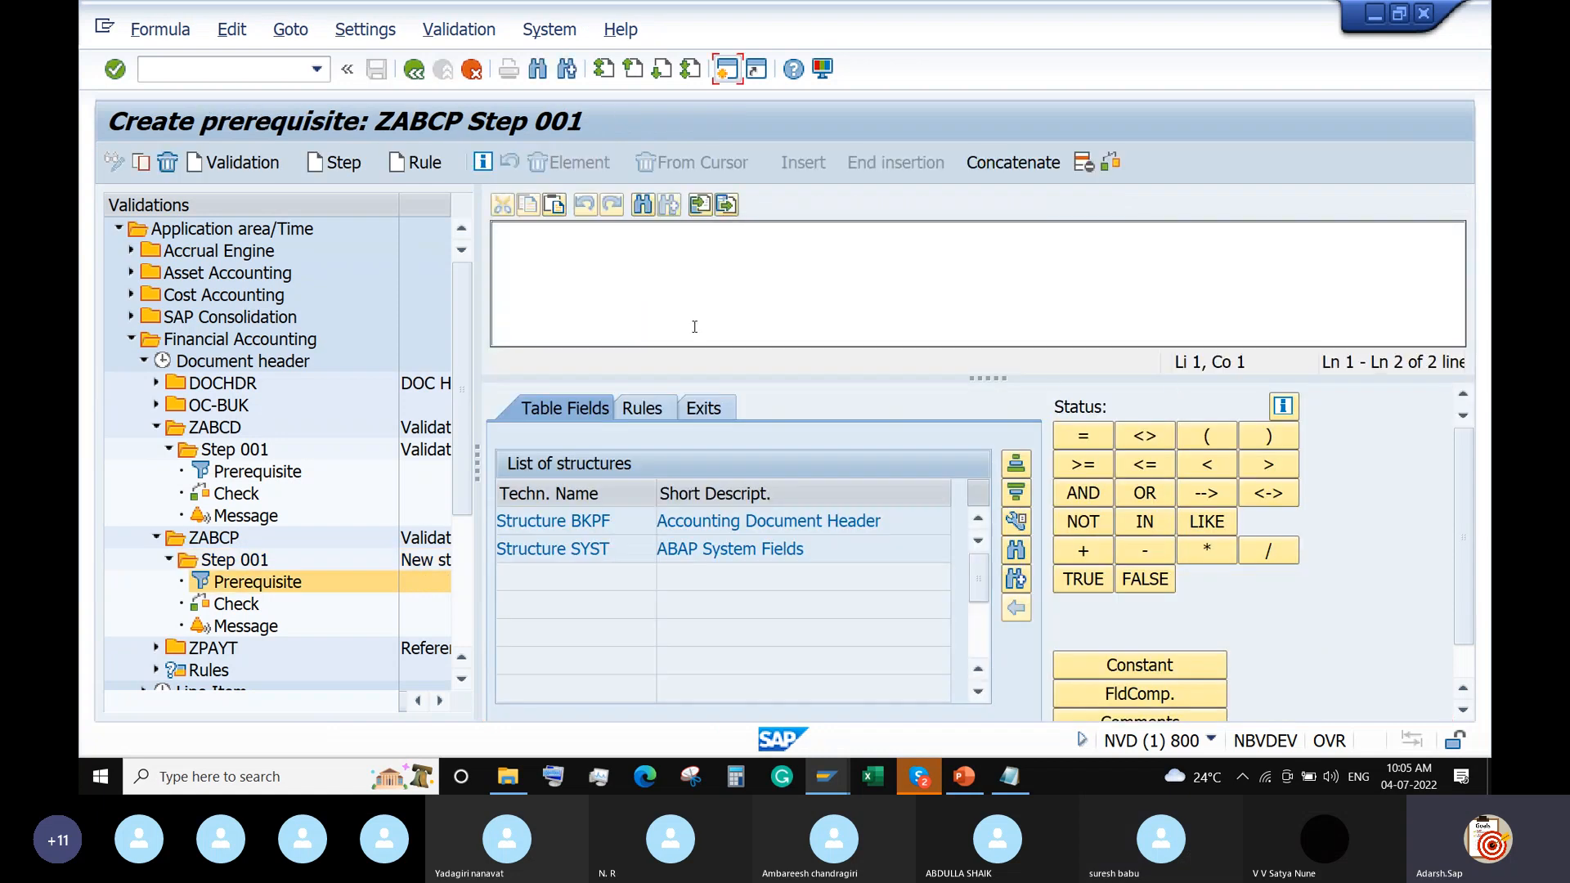
double_click(582, 524)
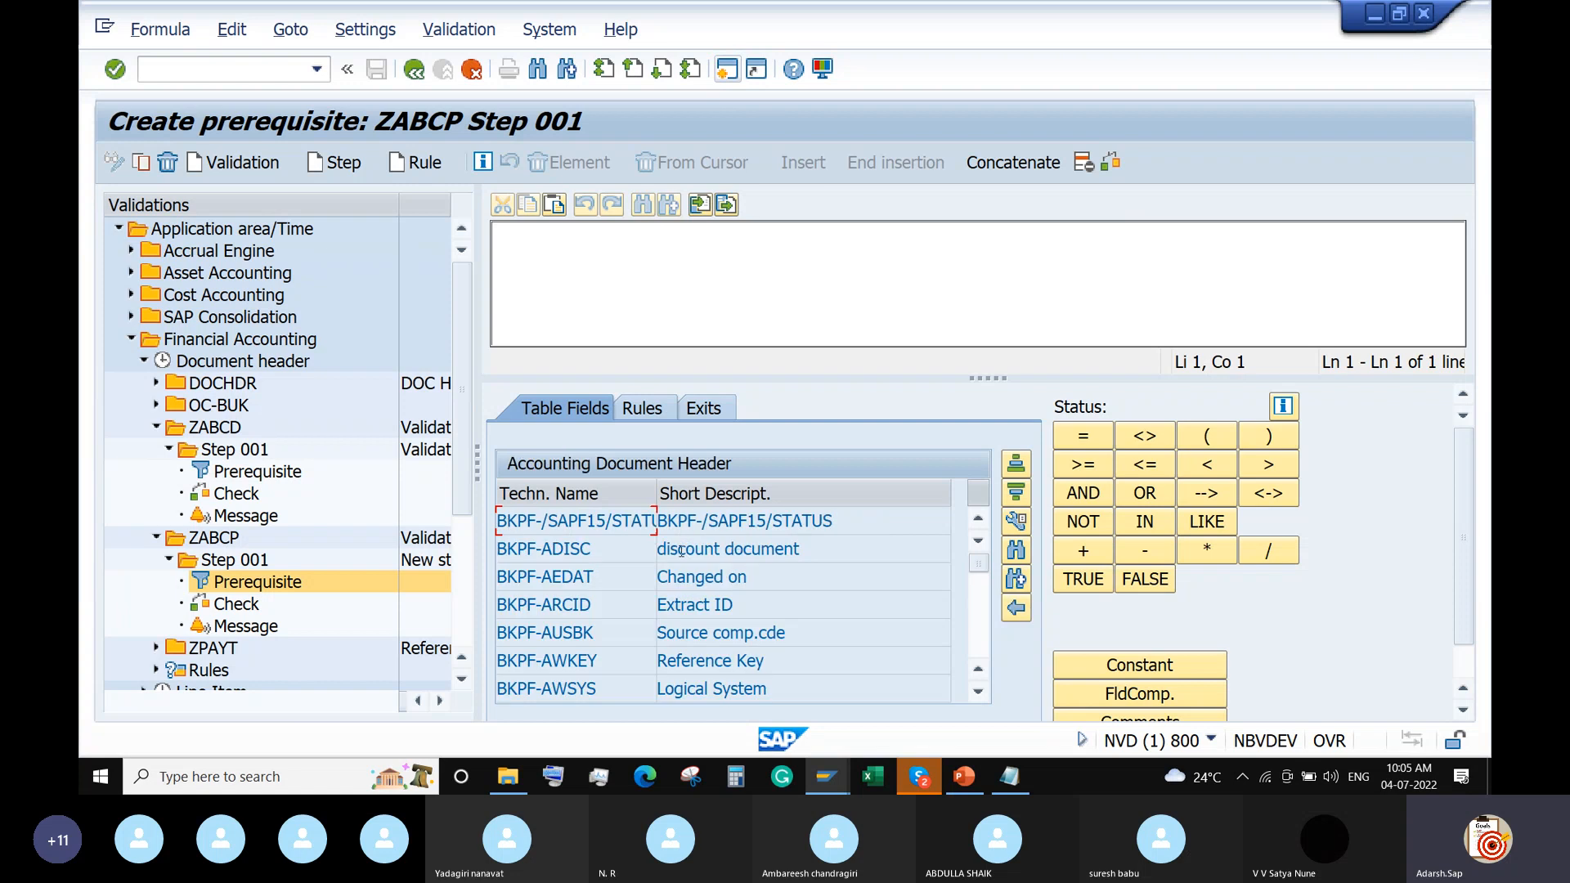
scroll(681, 552, "down", 3)
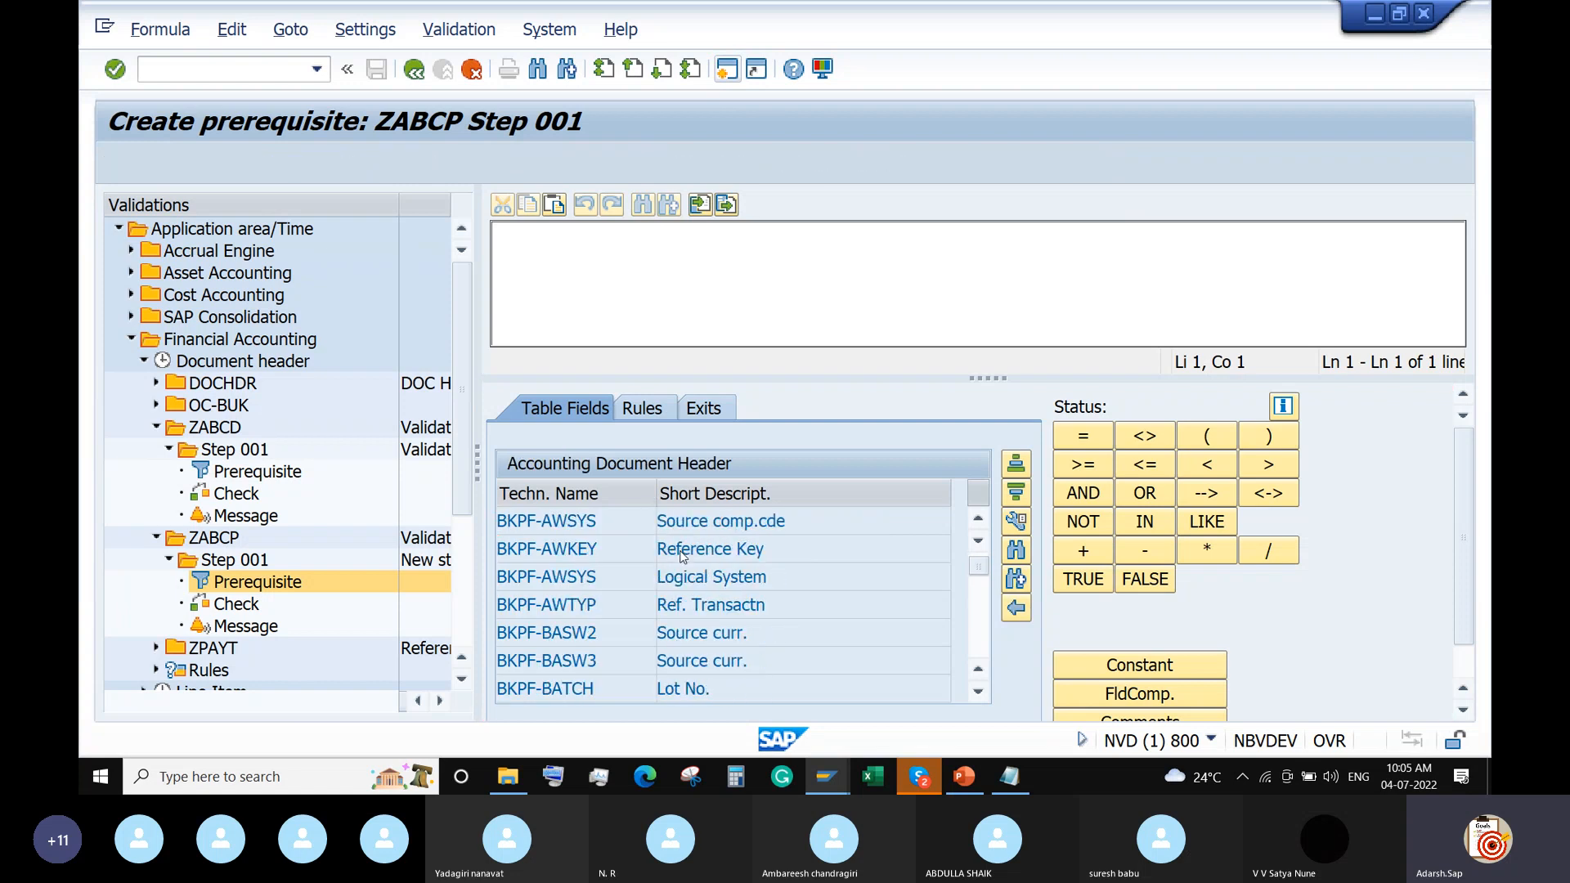
scroll(681, 552, "down", 3)
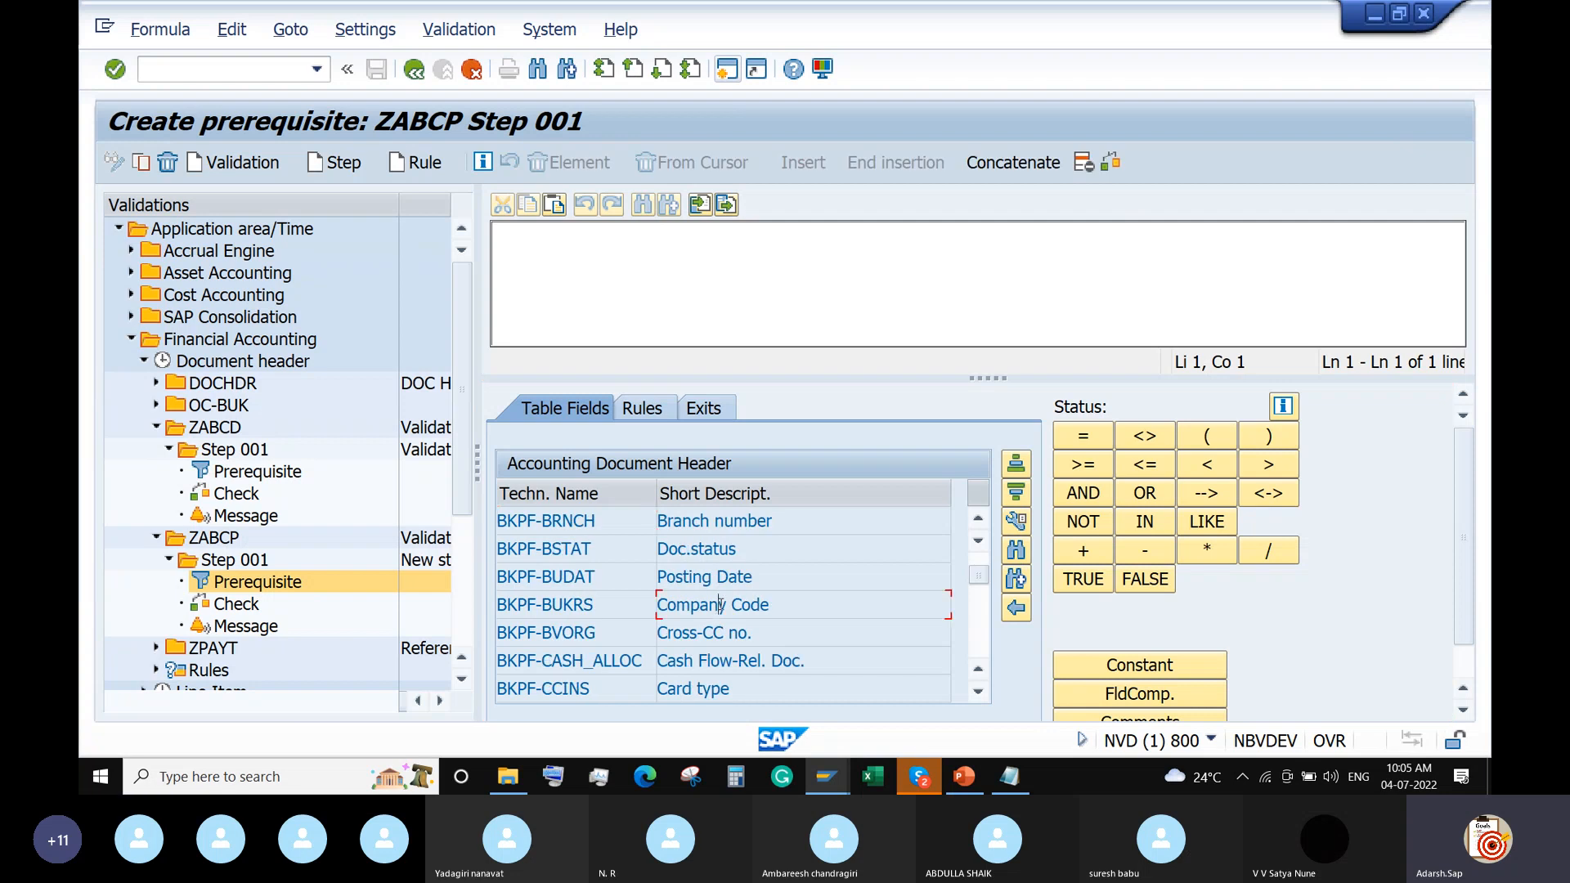
double_click(719, 605)
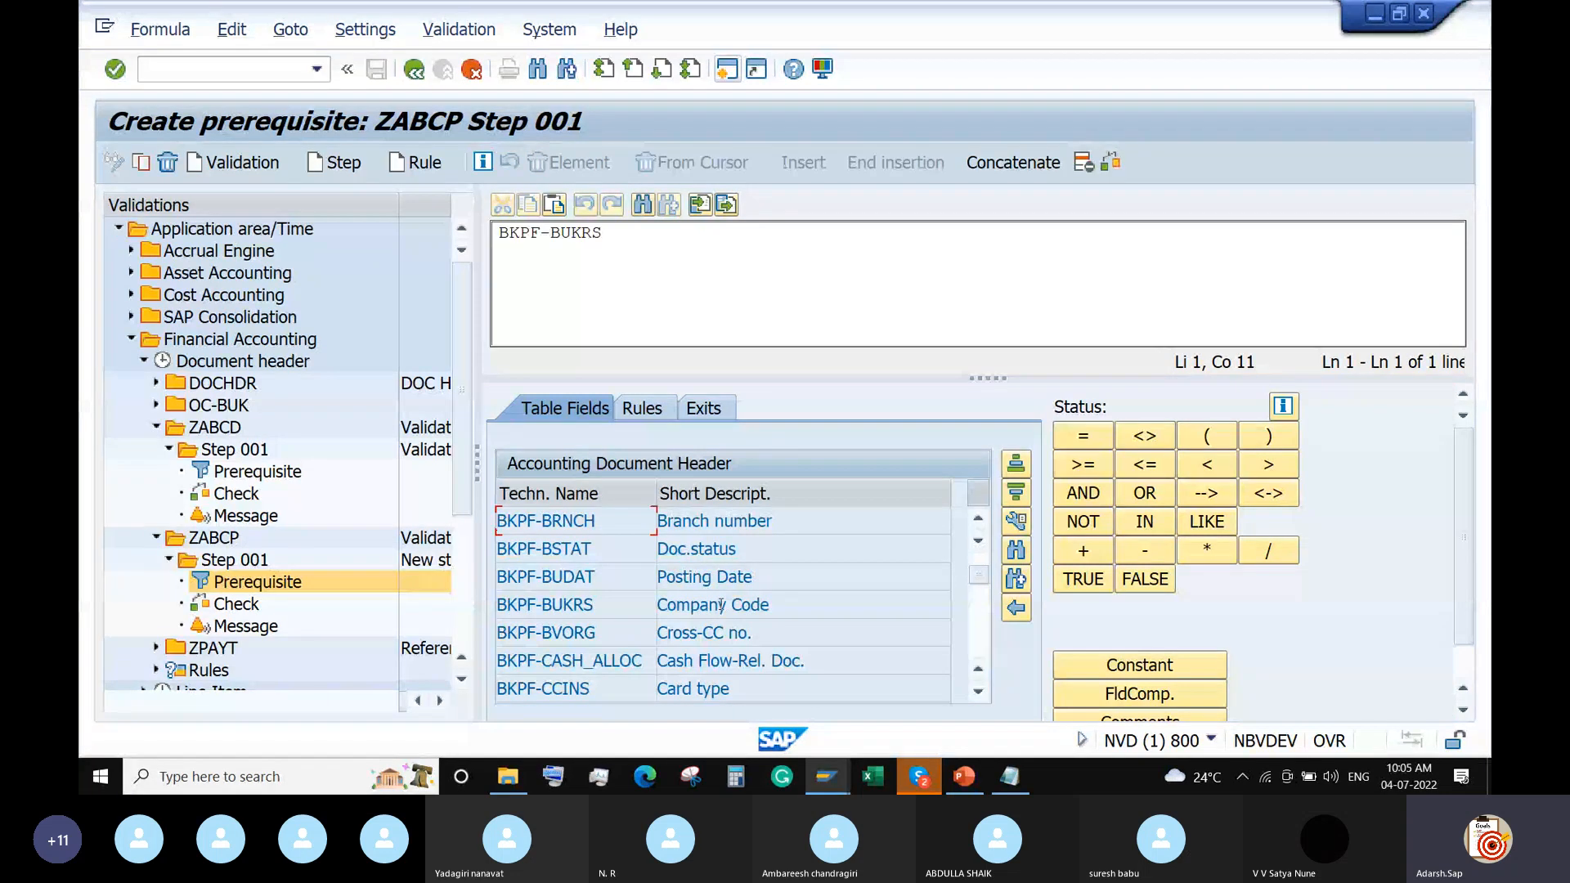
left_click(1088, 436)
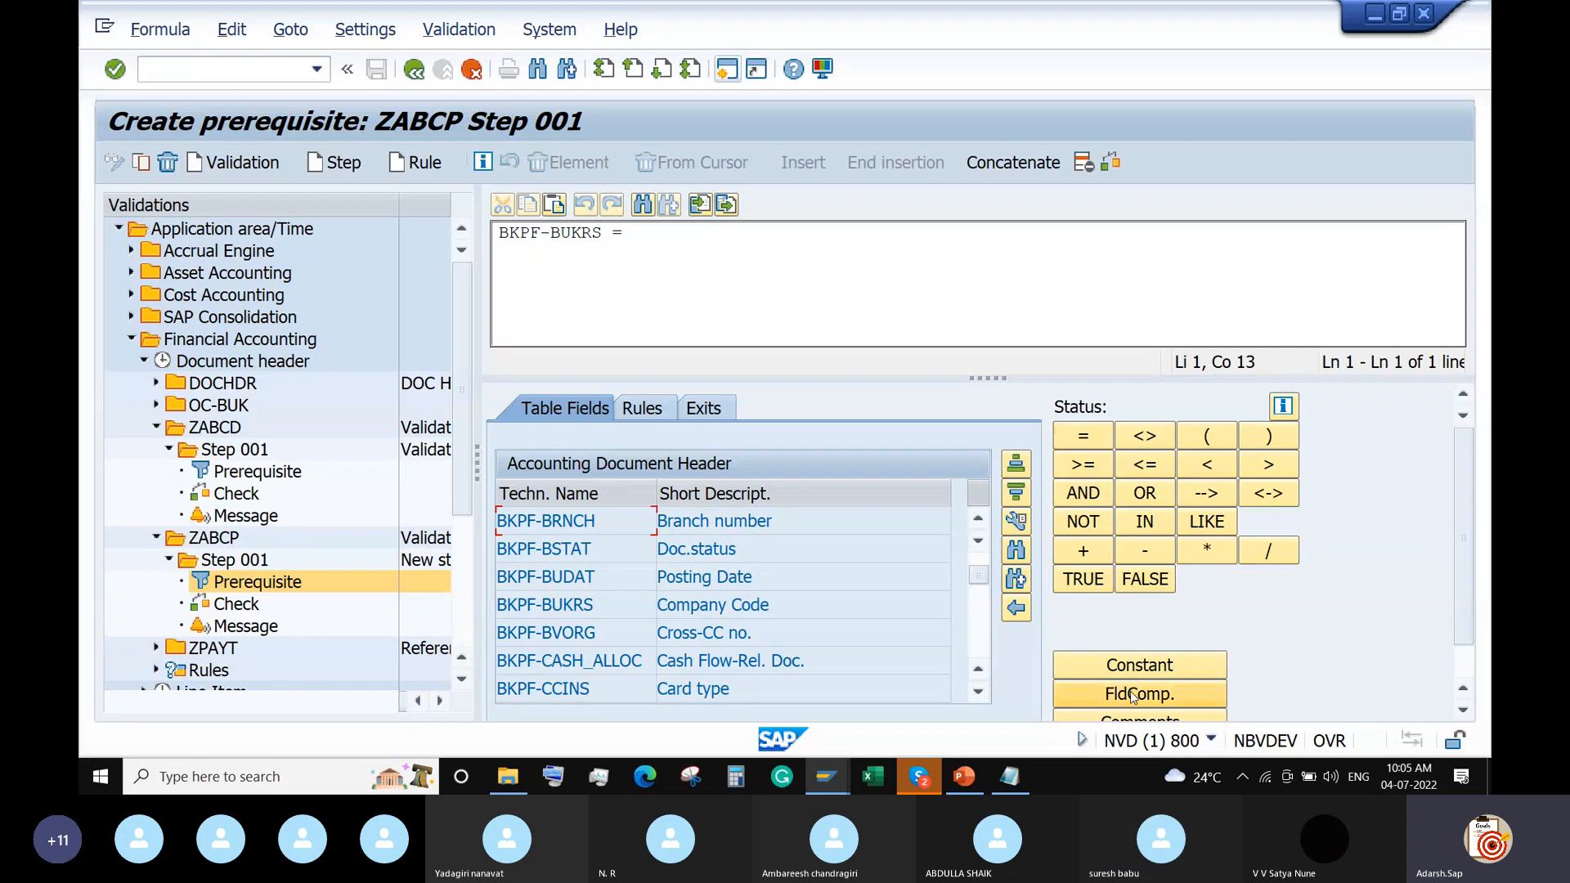
left_click(1161, 666)
type("AB")
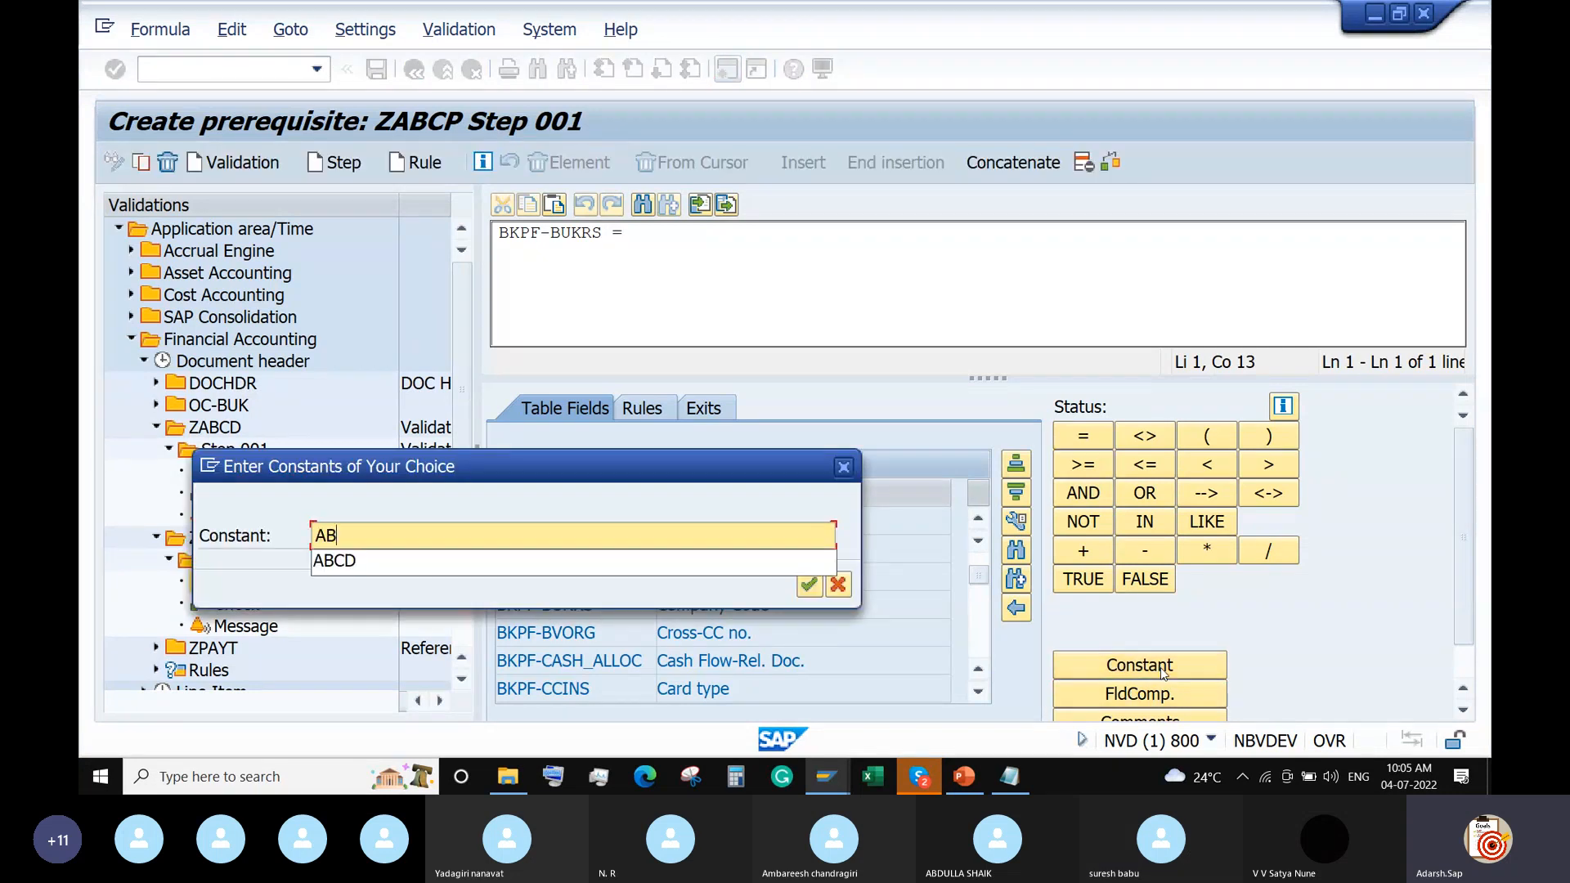
type("CD")
key("Return")
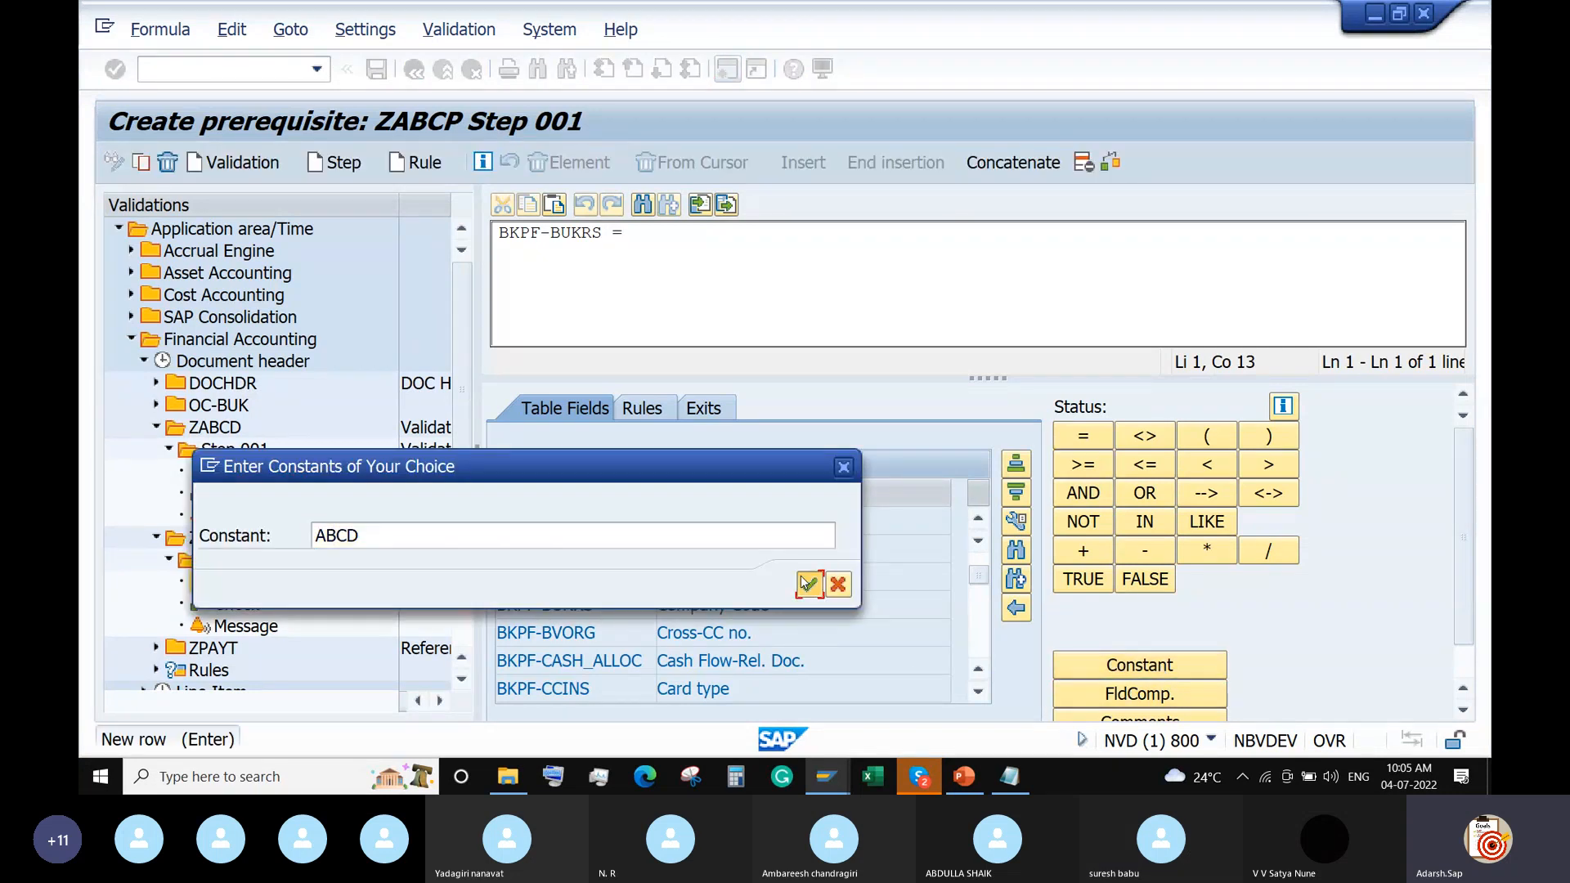
left_click(1084, 493)
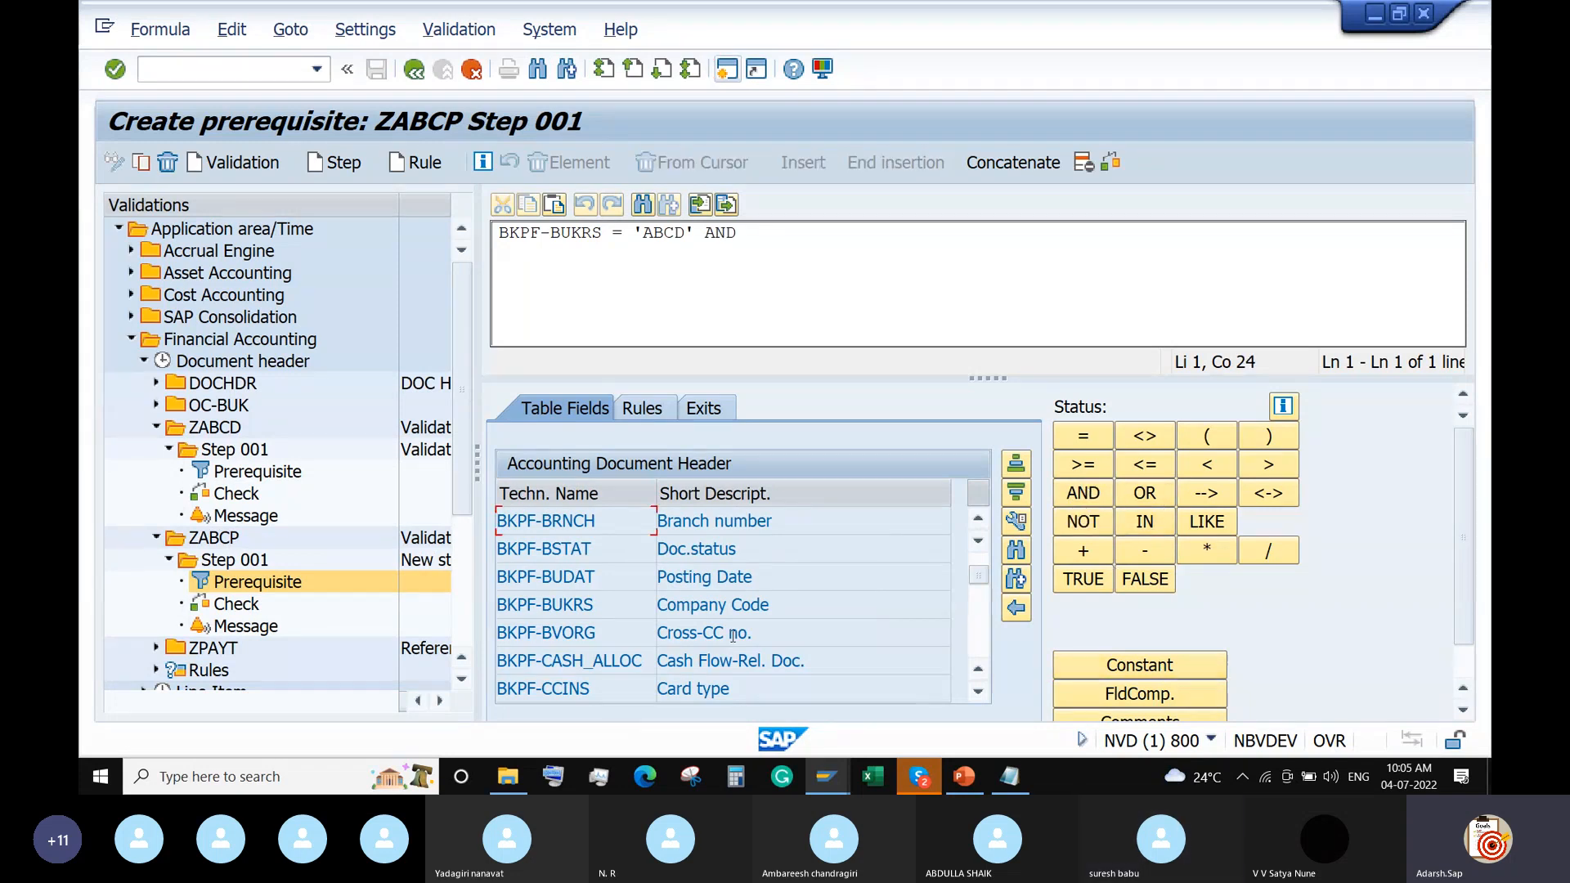
Complete the prerequisite with the document type condition BKPF-BLART = 'KZ'
scroll(733, 635, "down", 3)
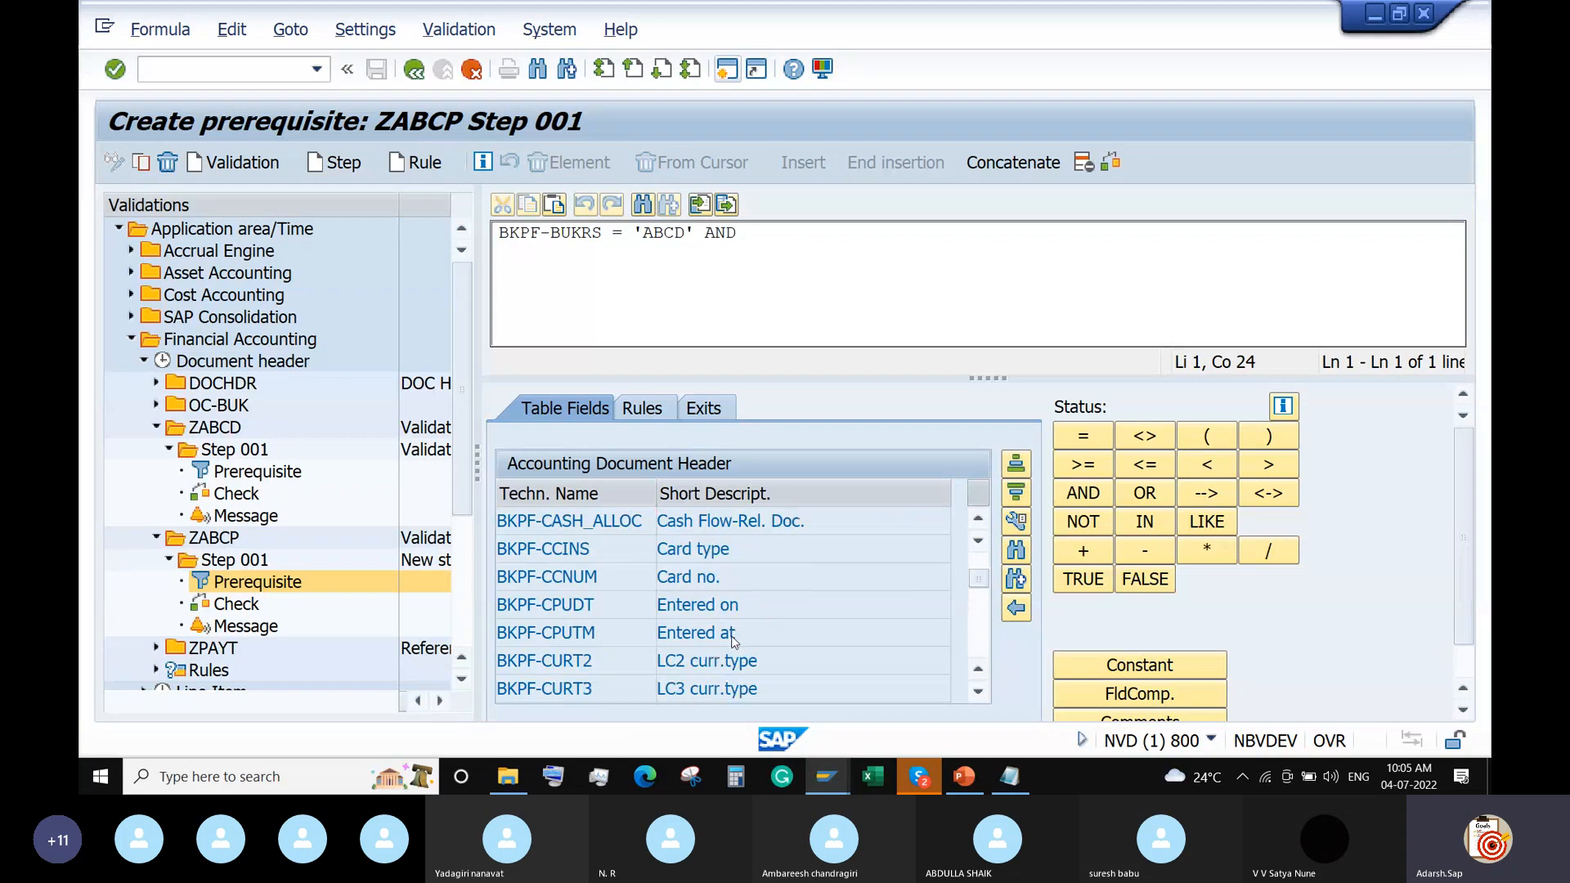
scroll(733, 640, "down", 5)
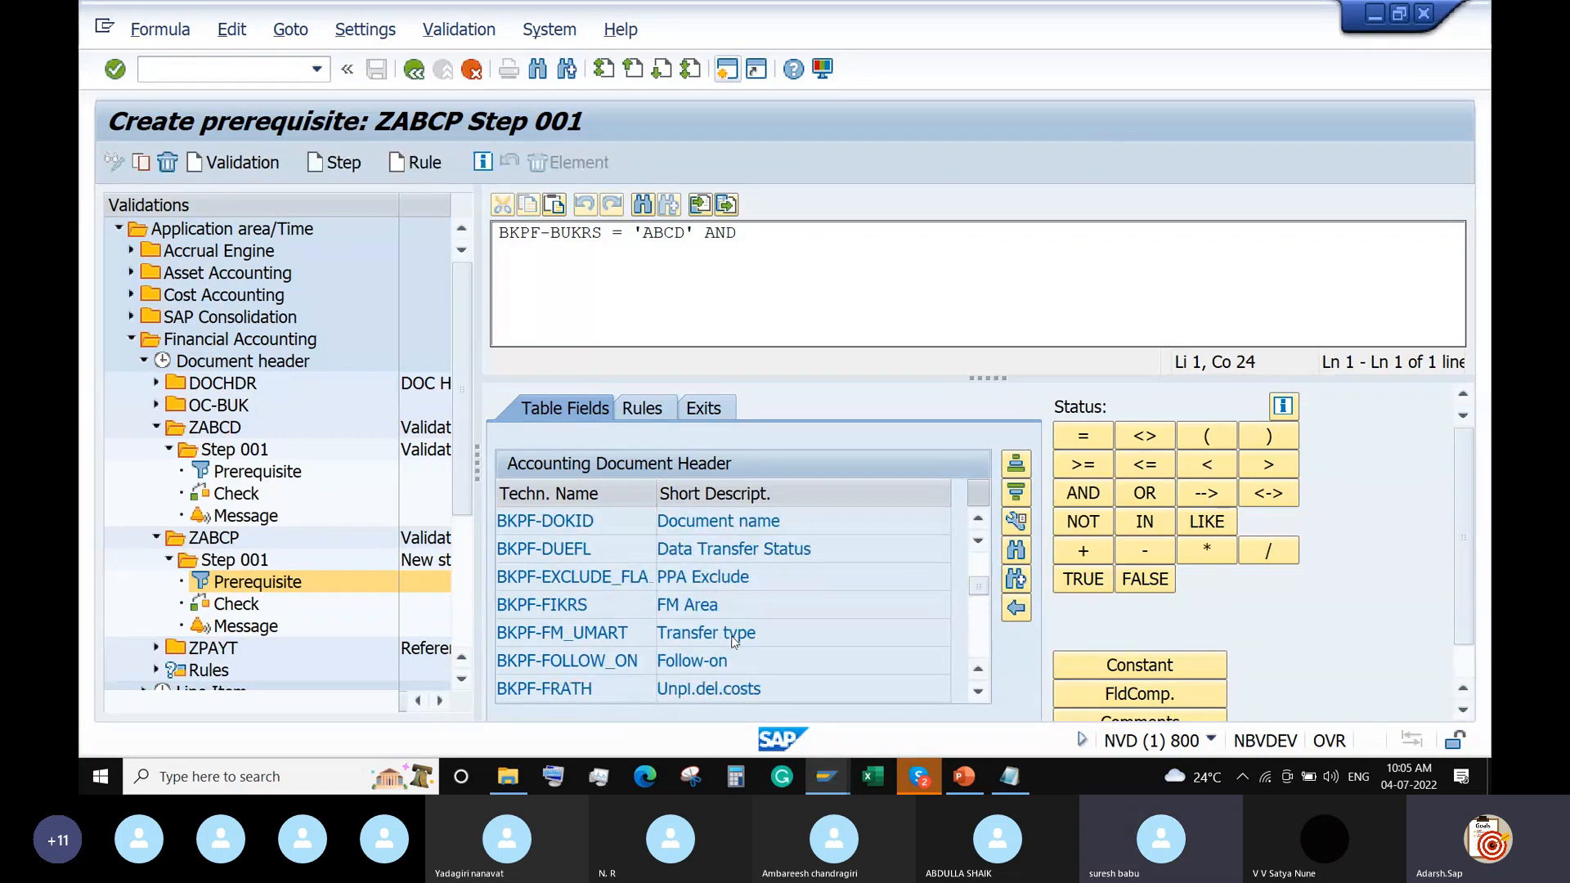
scroll(733, 640, "up", 8)
scroll(734, 642, "up", 3)
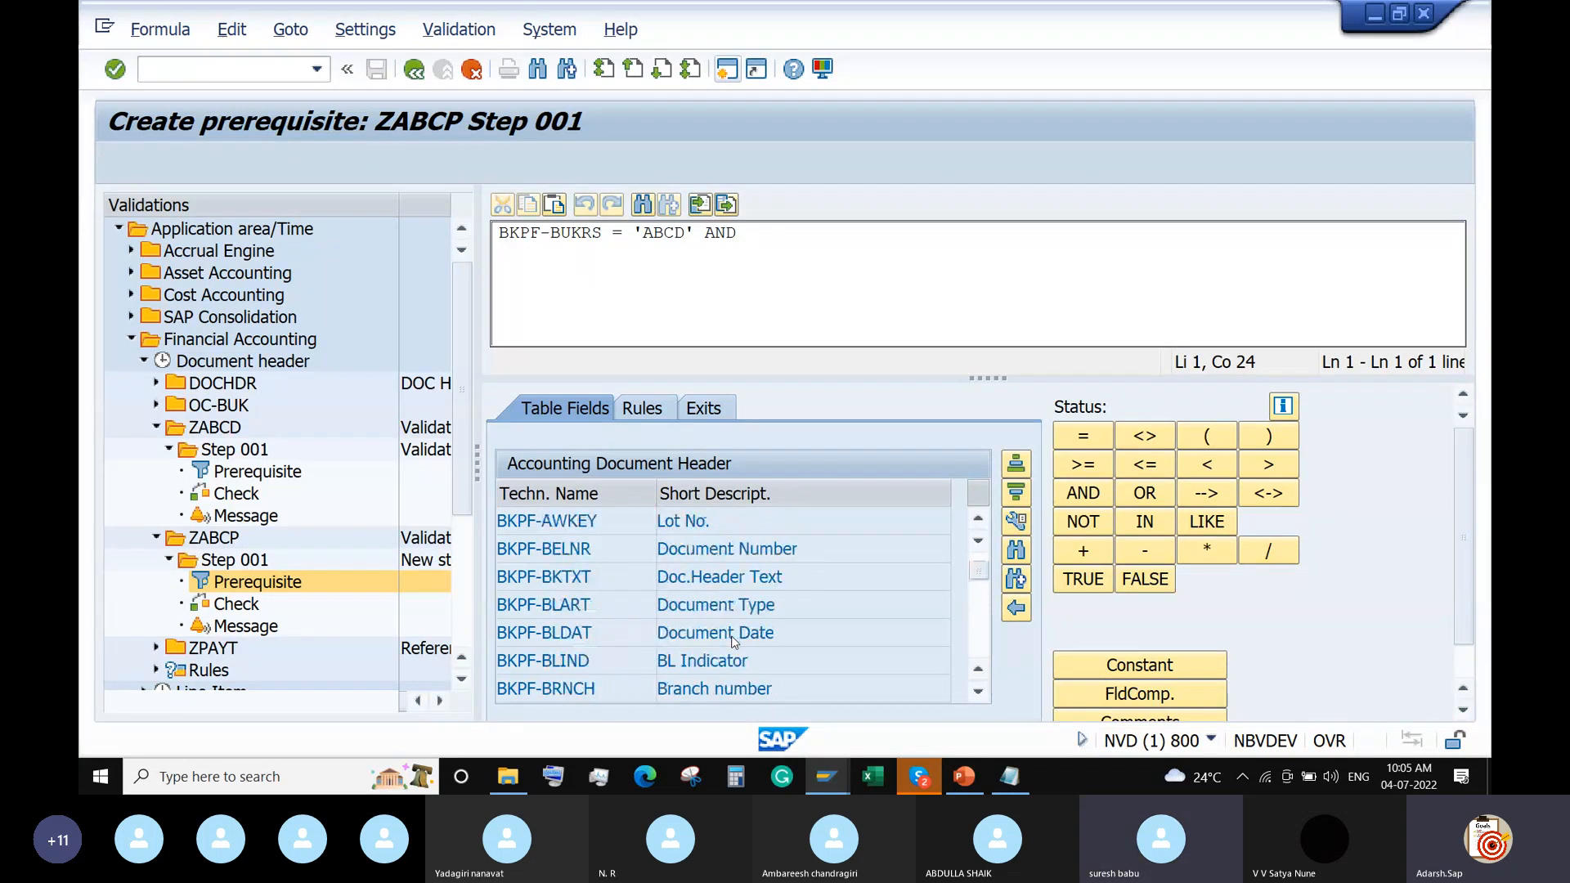
scroll(733, 642, "up", 2)
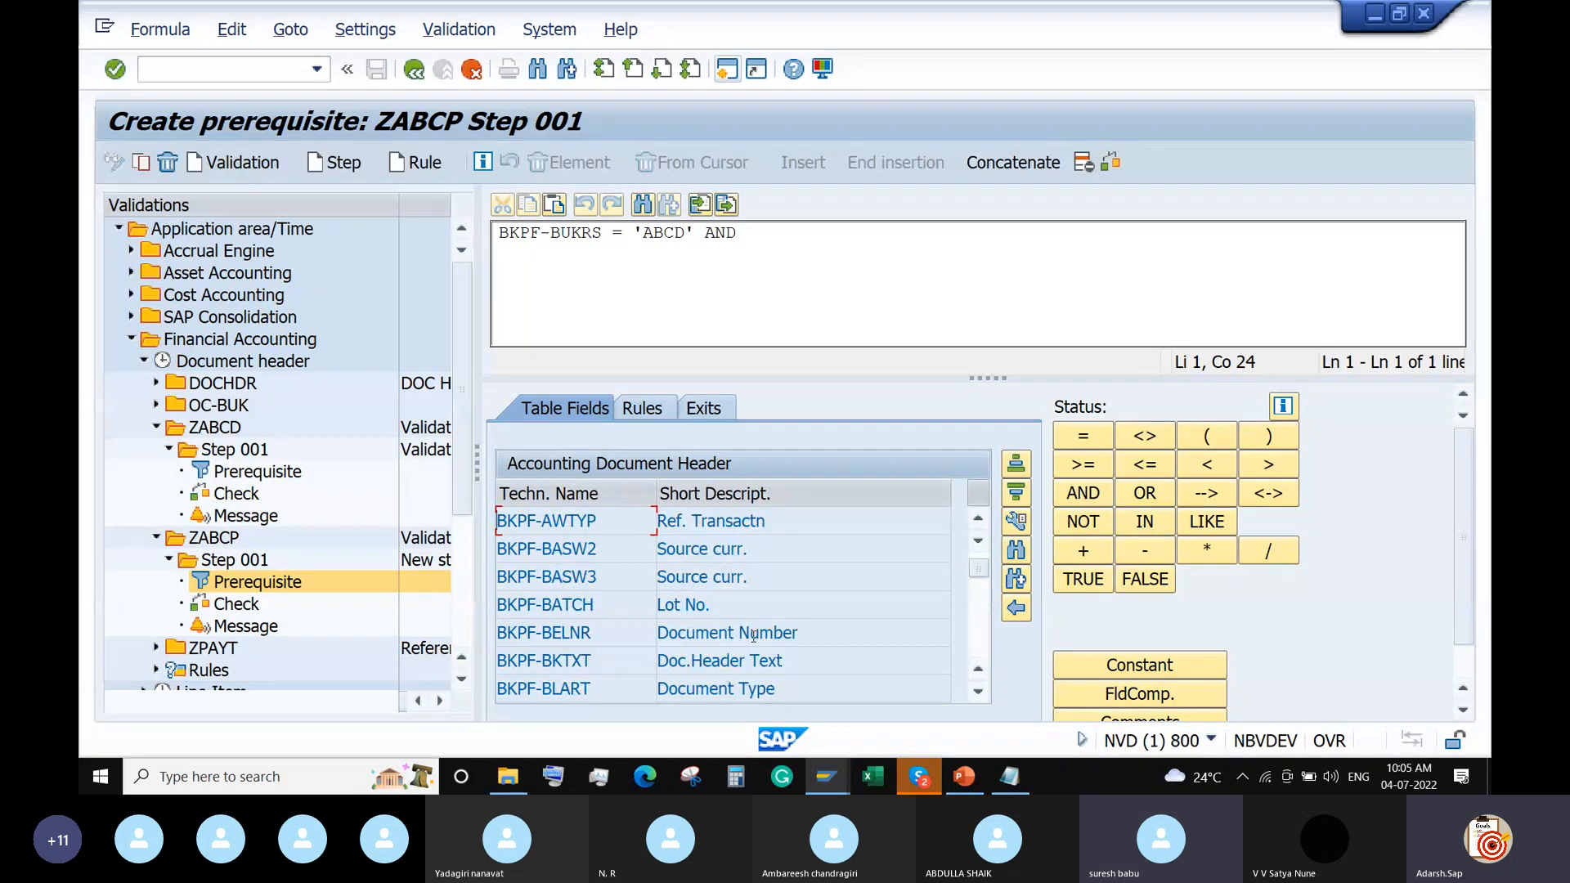
double_click(583, 690)
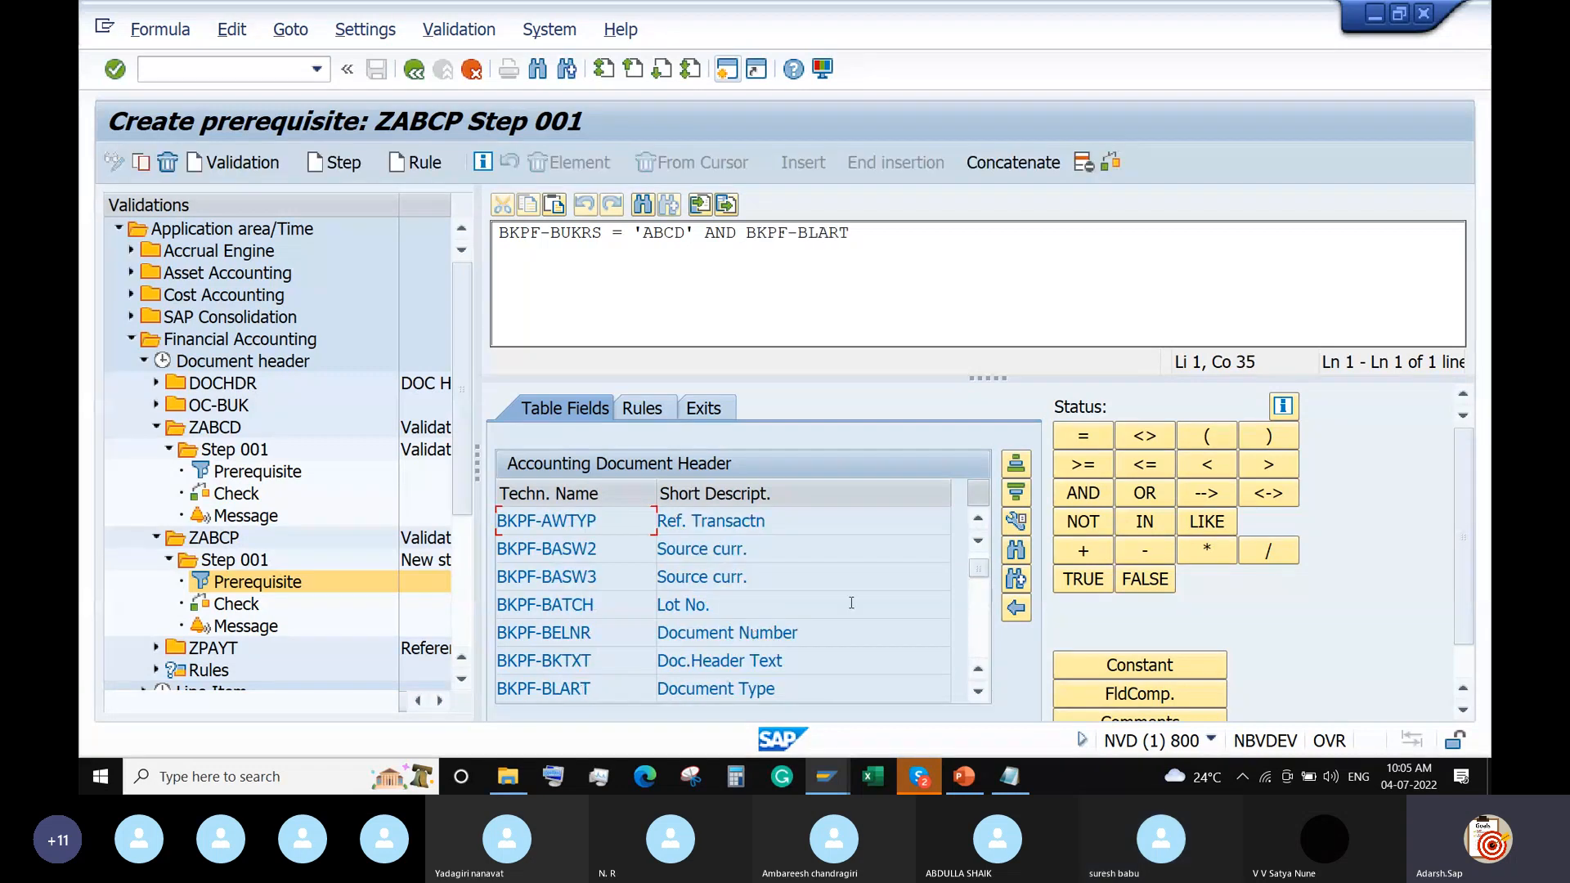
left_click(1084, 438)
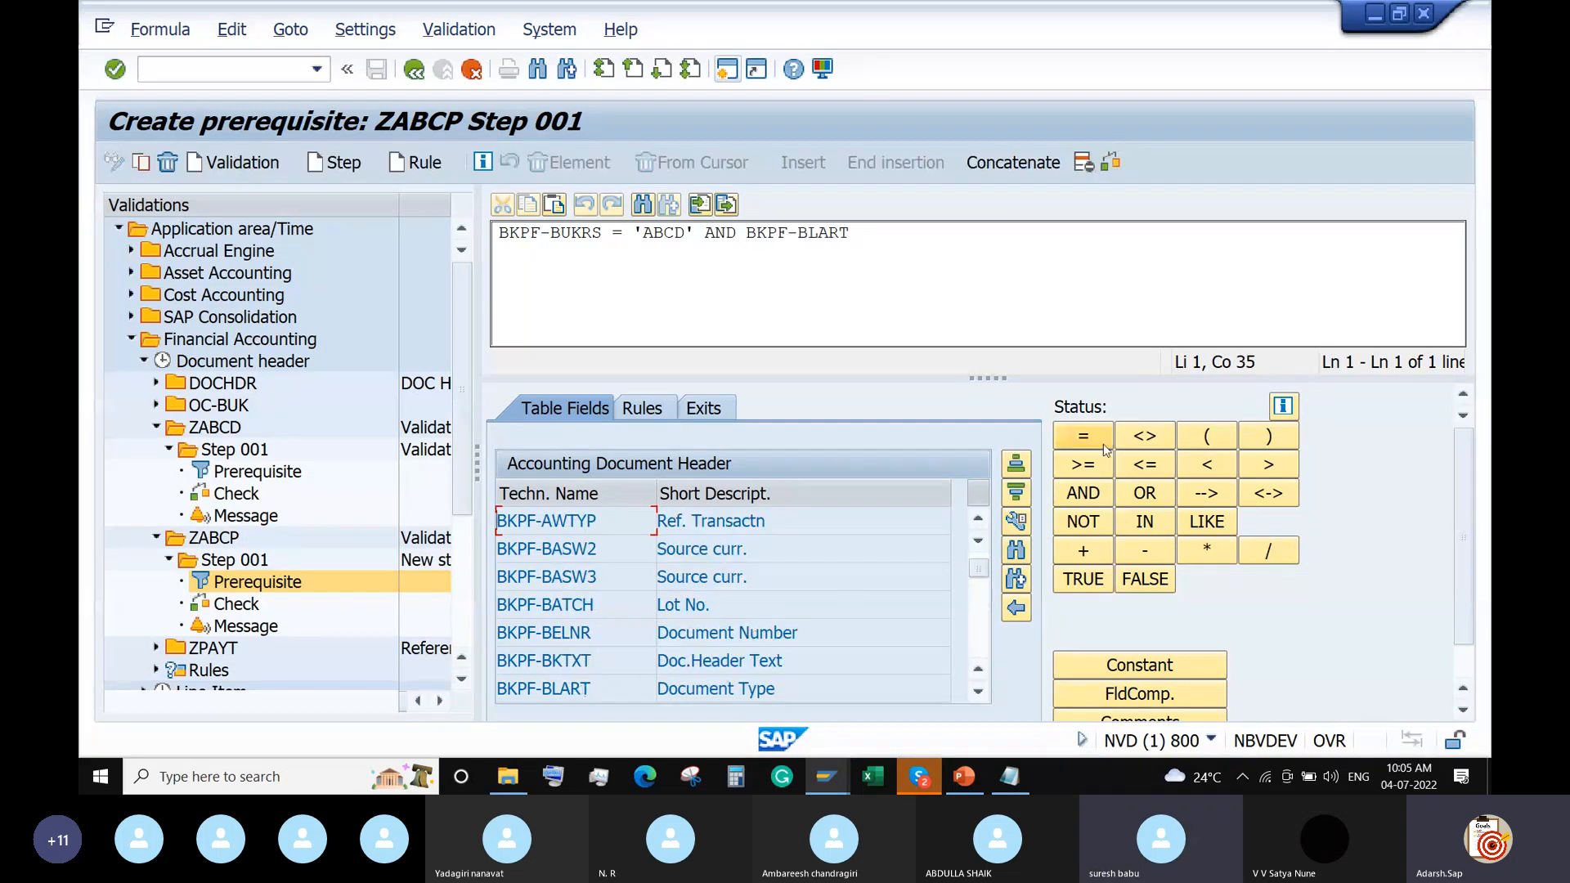
left_click(1145, 666)
type("KZ")
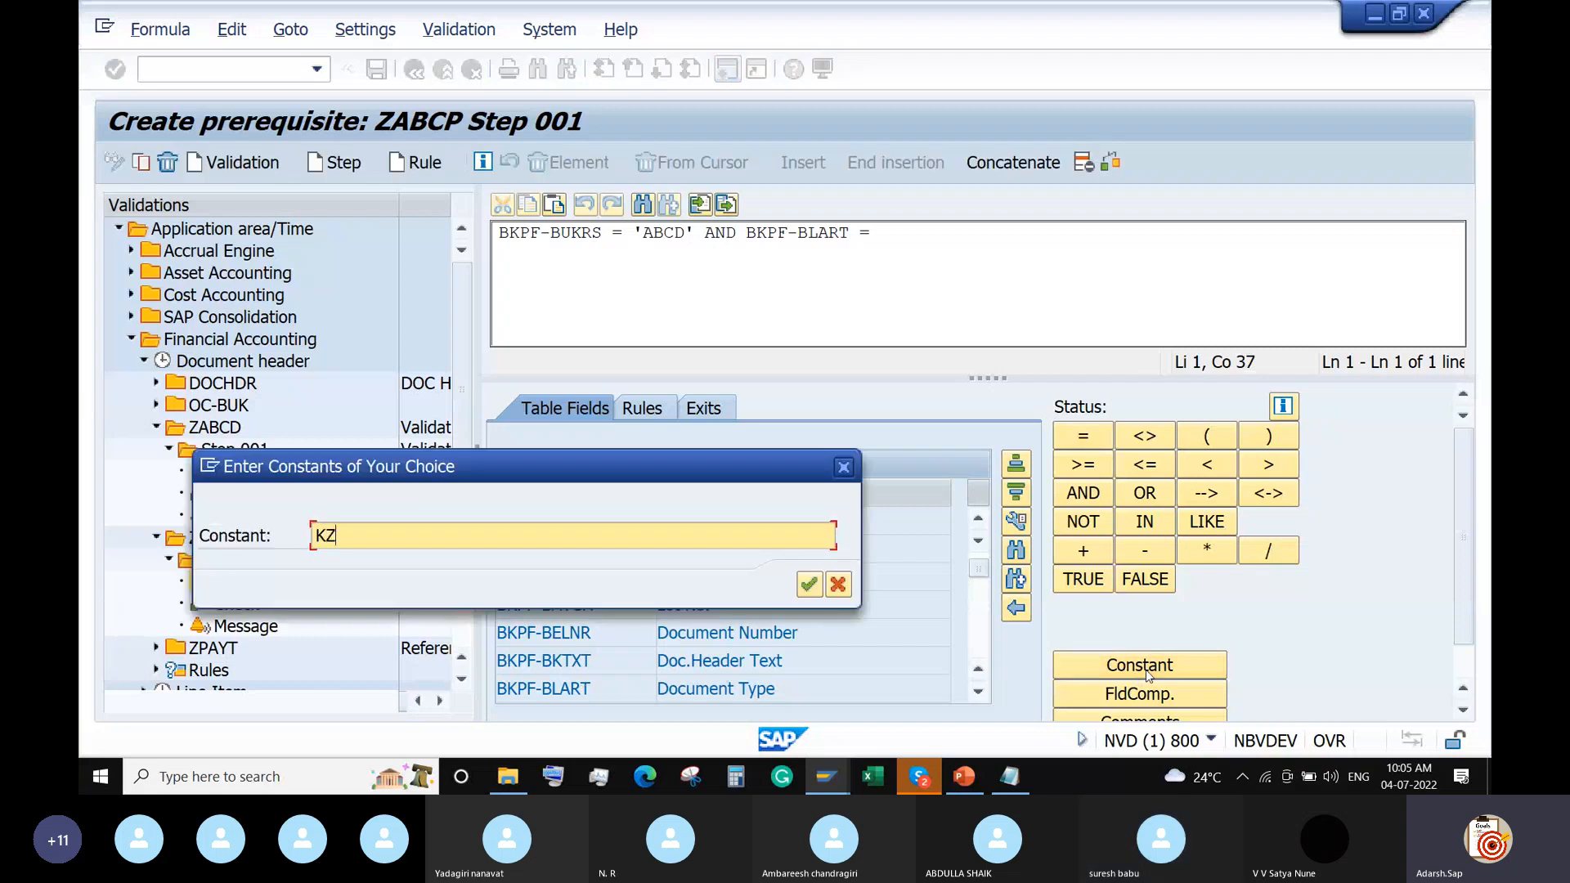
left_click(809, 583)
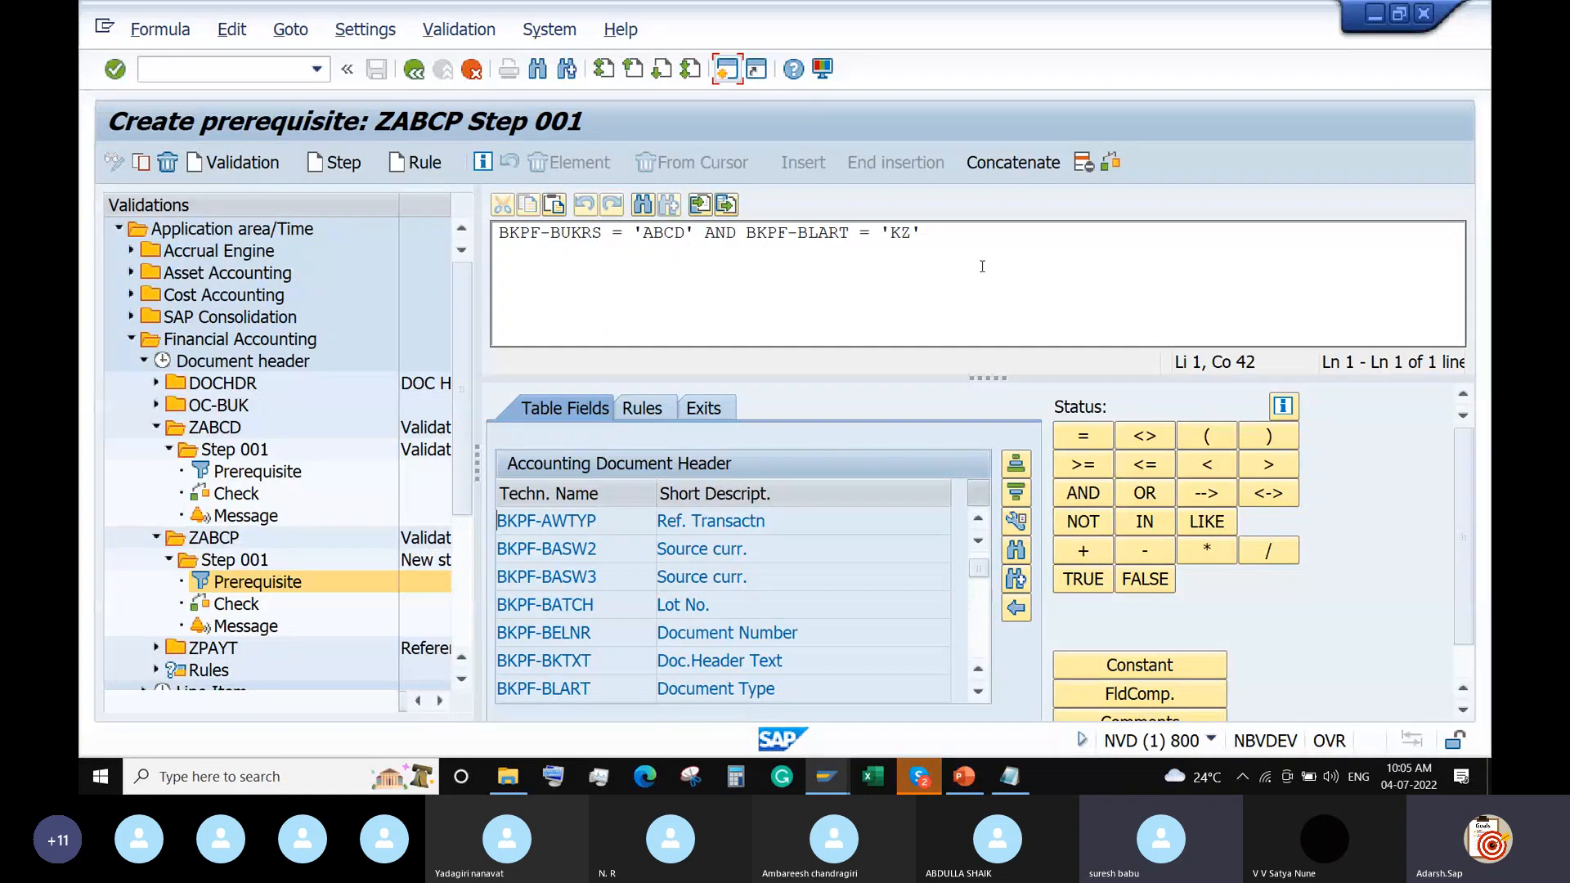
Open the check of ZABCP Step 001, and copy the Posting Date's technical screen field name from the Post Outgoing Payments session
double_click(236, 604)
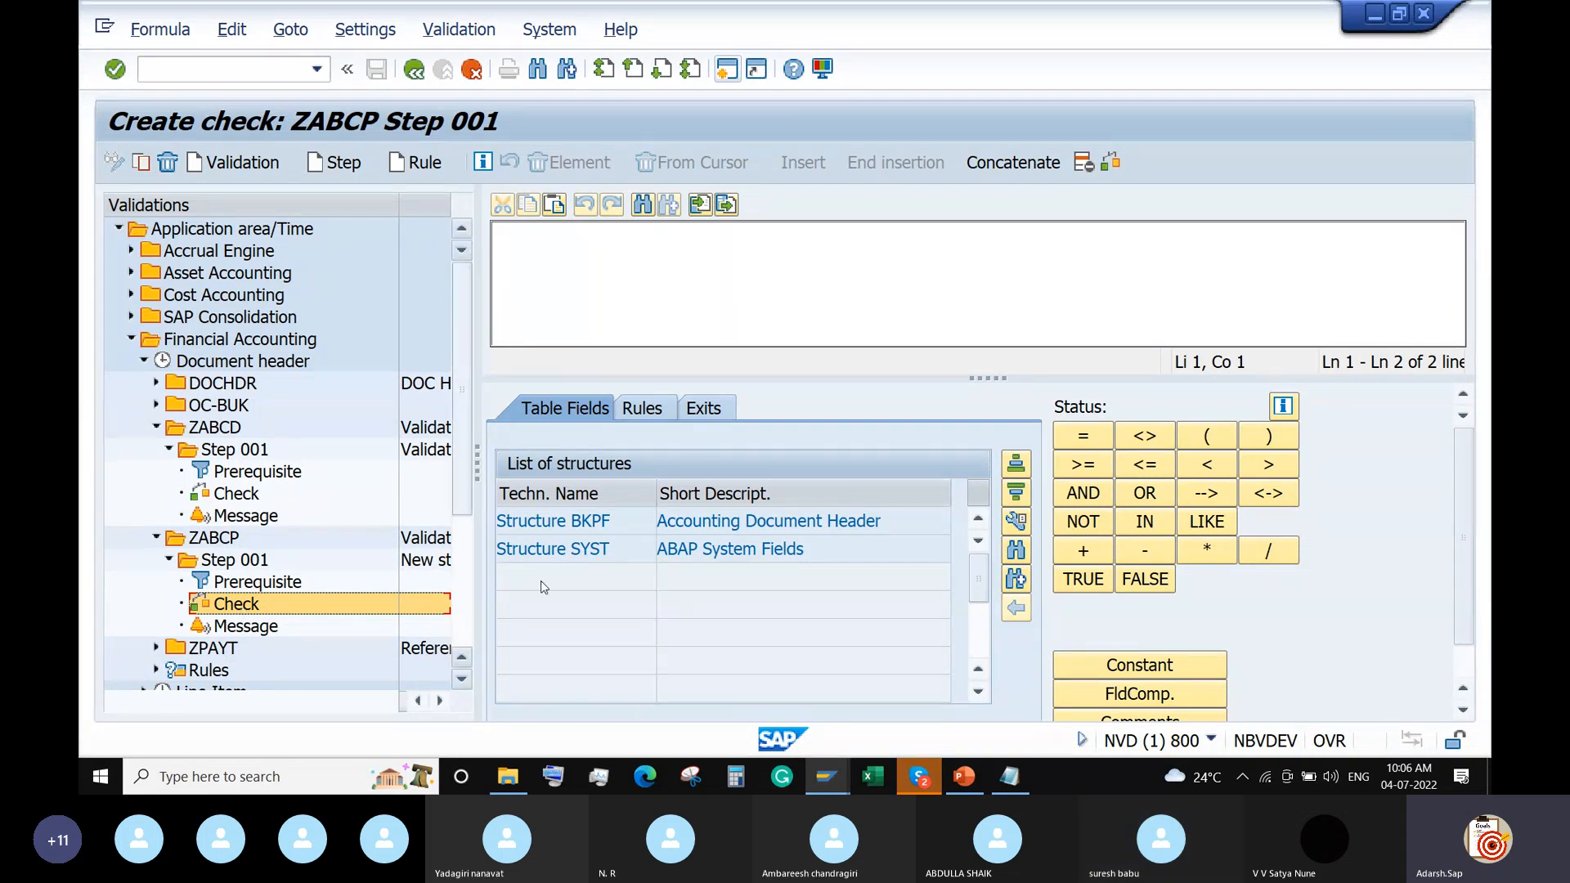
mouse_move(825, 783)
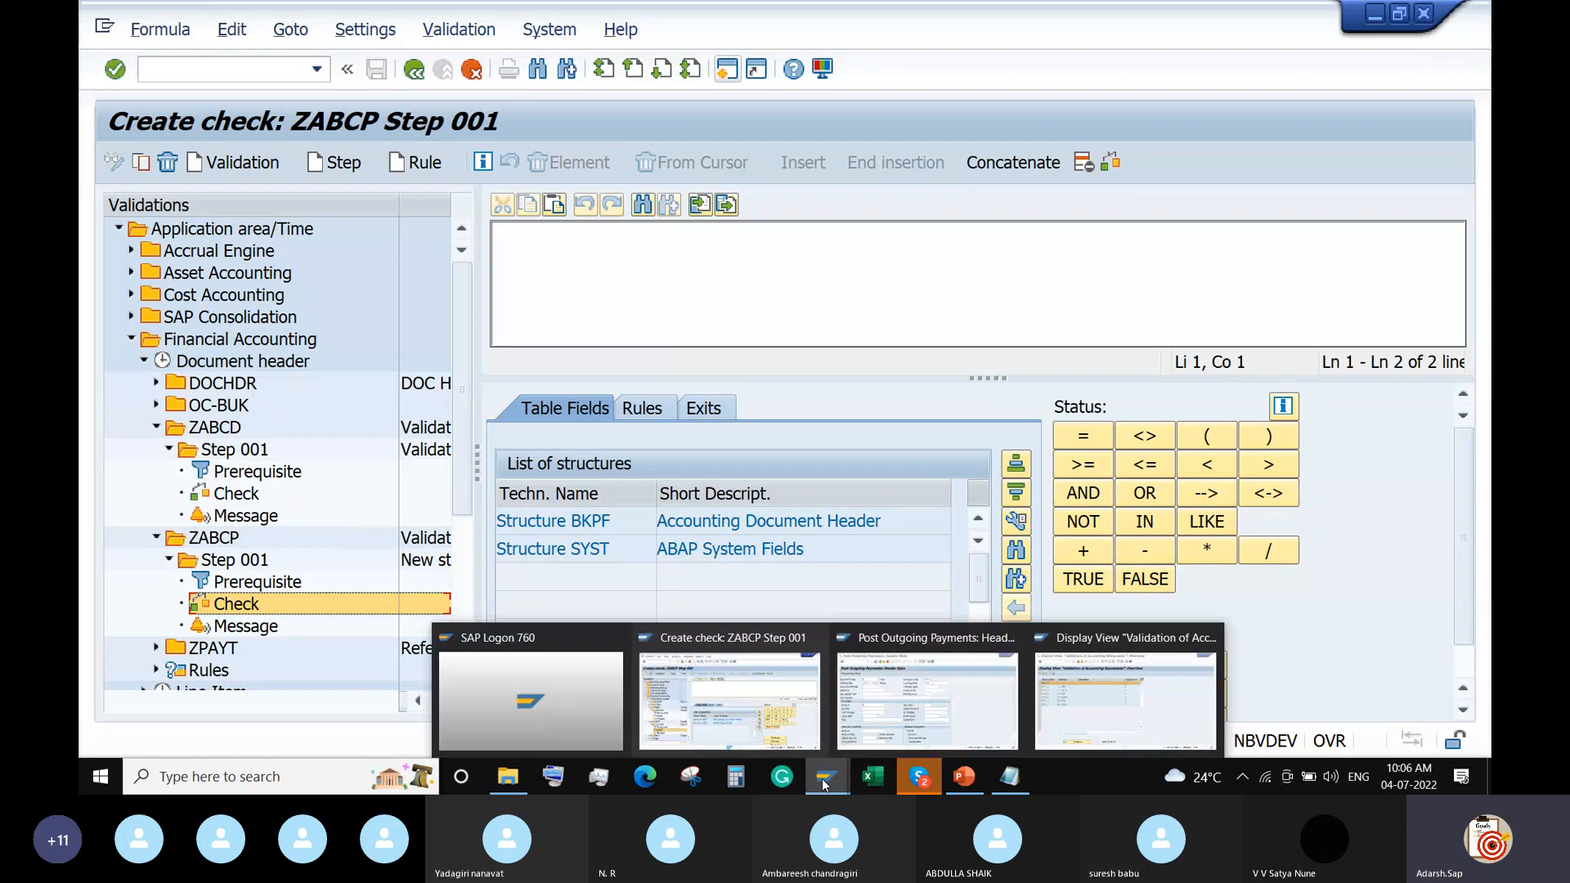
left_click(927, 699)
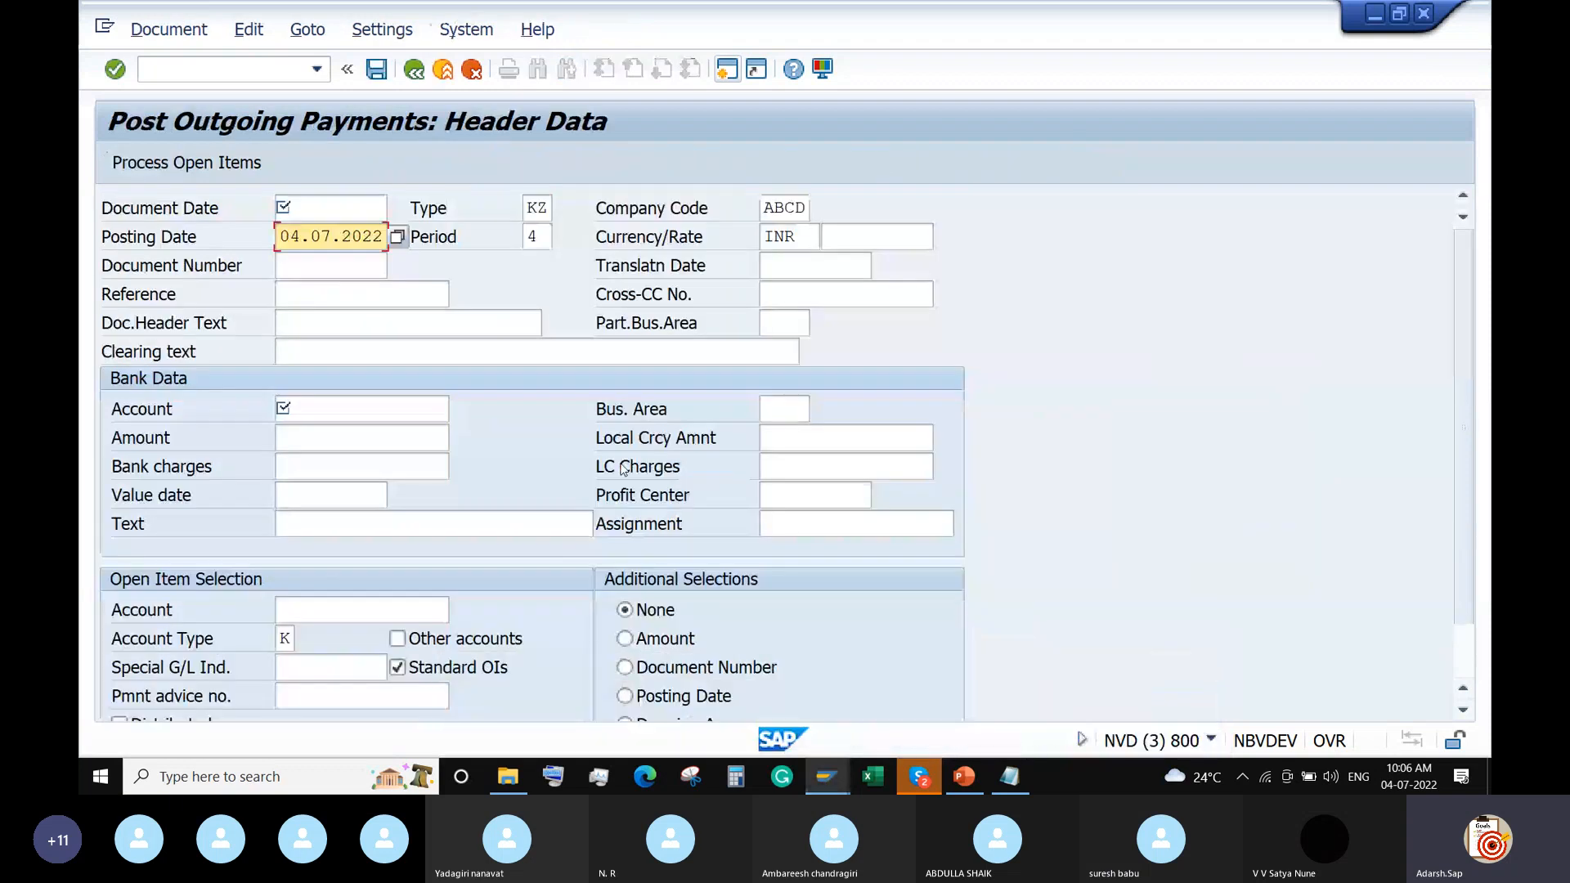
right_click(302, 235)
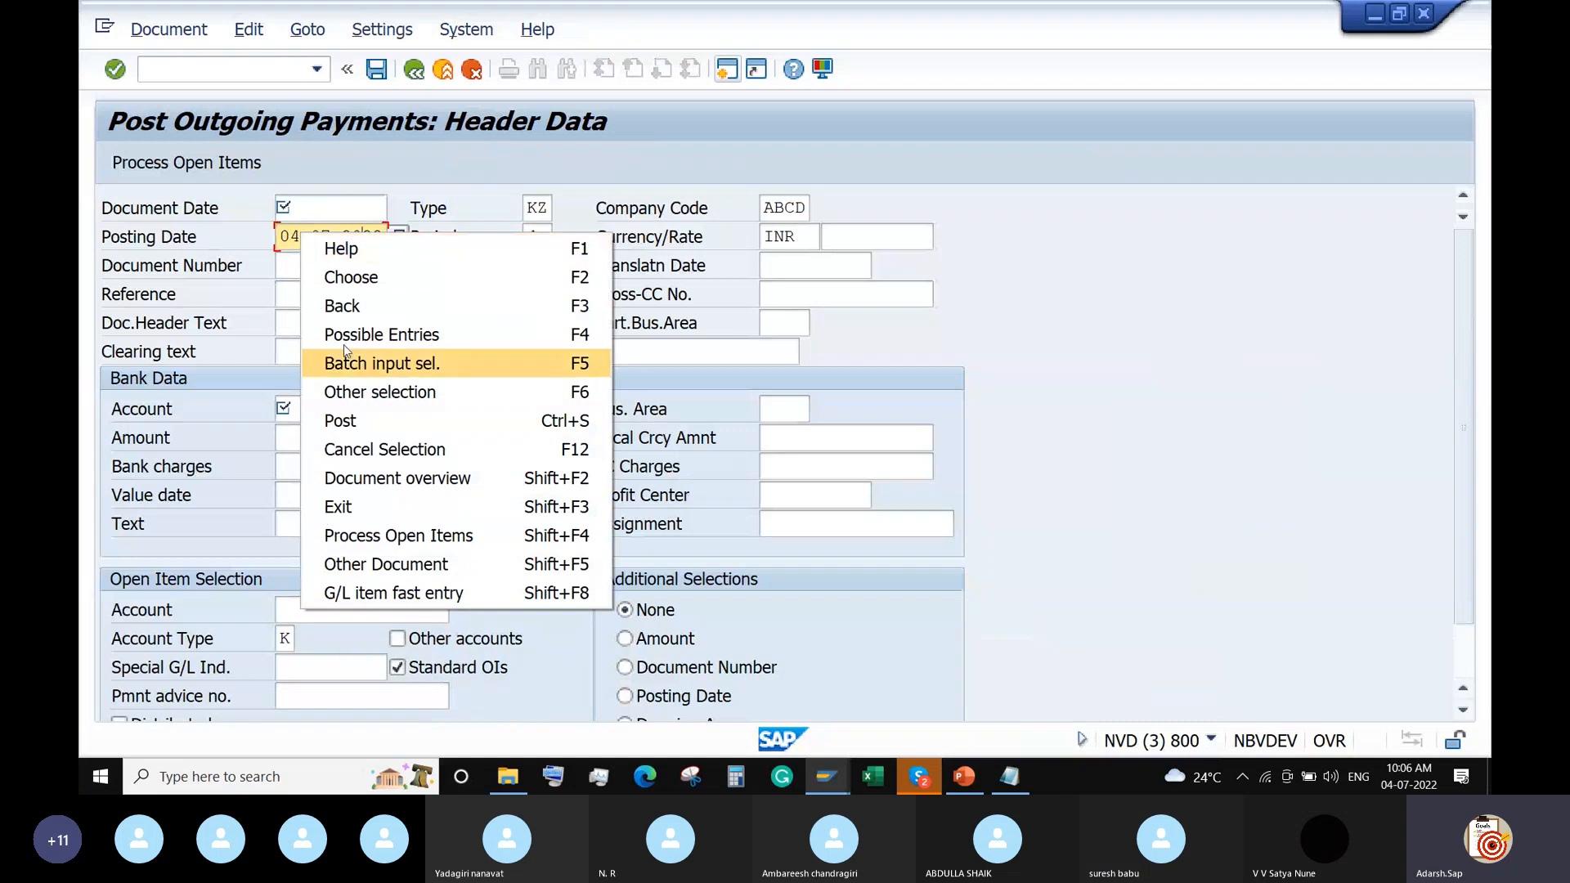
left_click(337, 253)
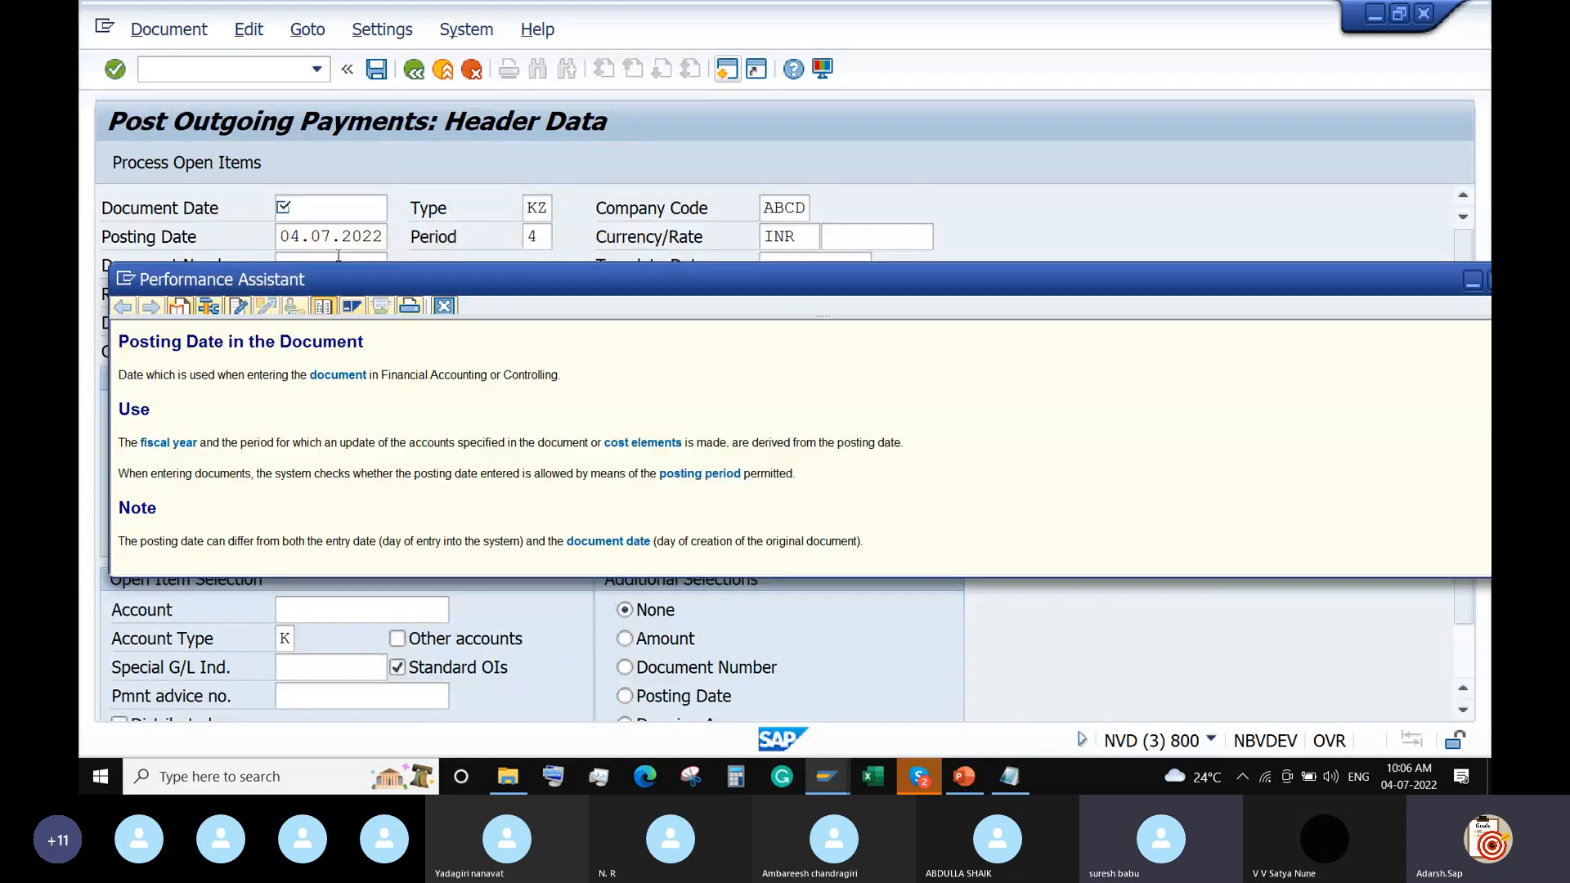
left_click(210, 308)
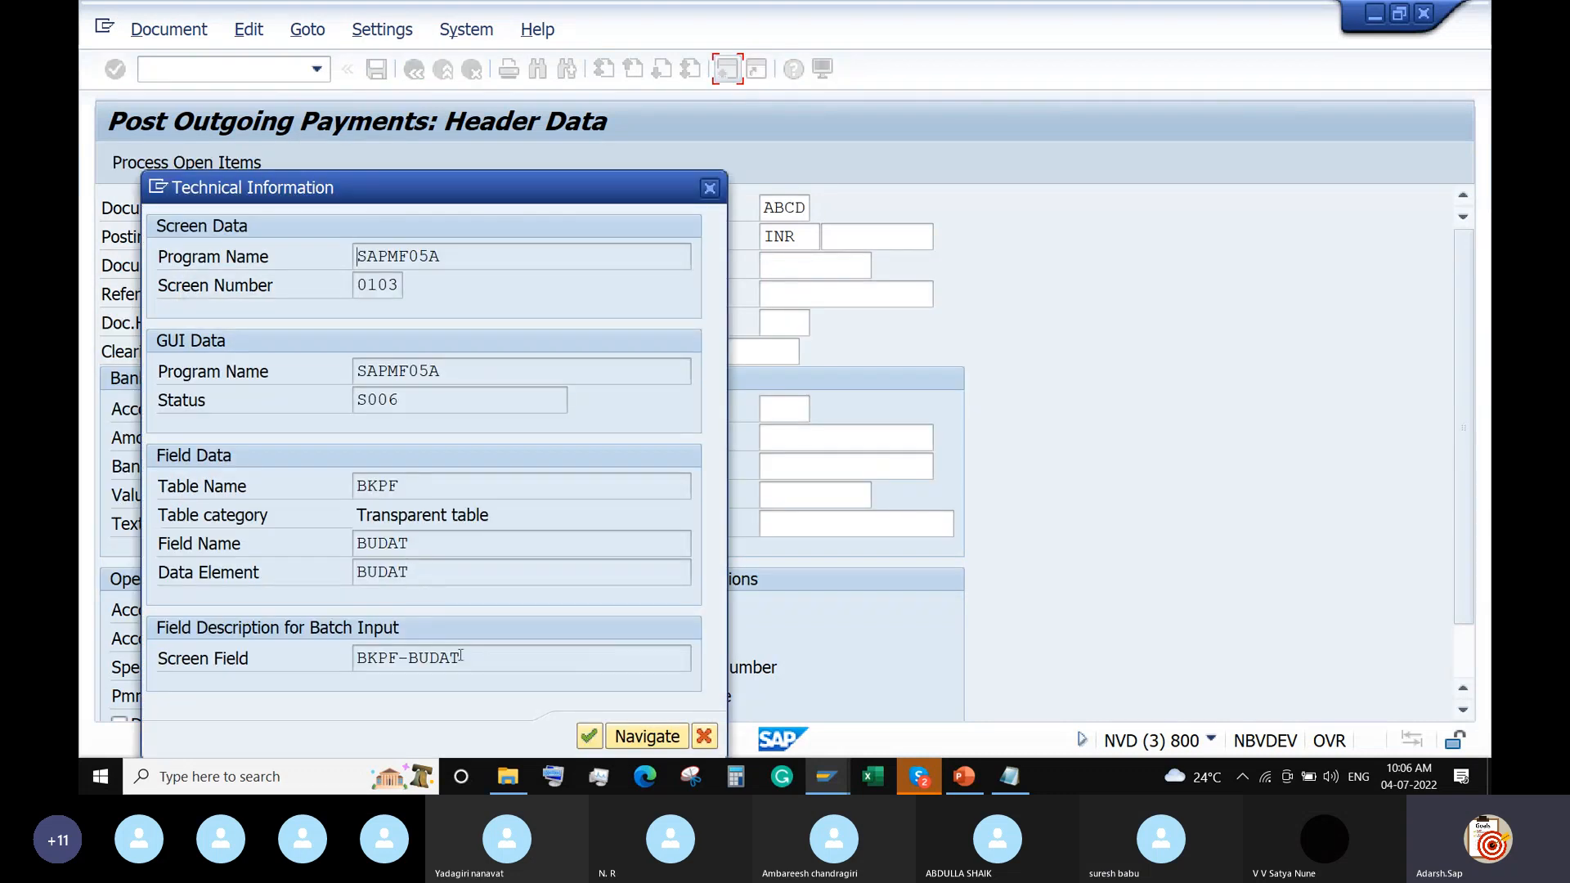
left_click_drag(461, 656, 342, 653)
key("ctrl+c")
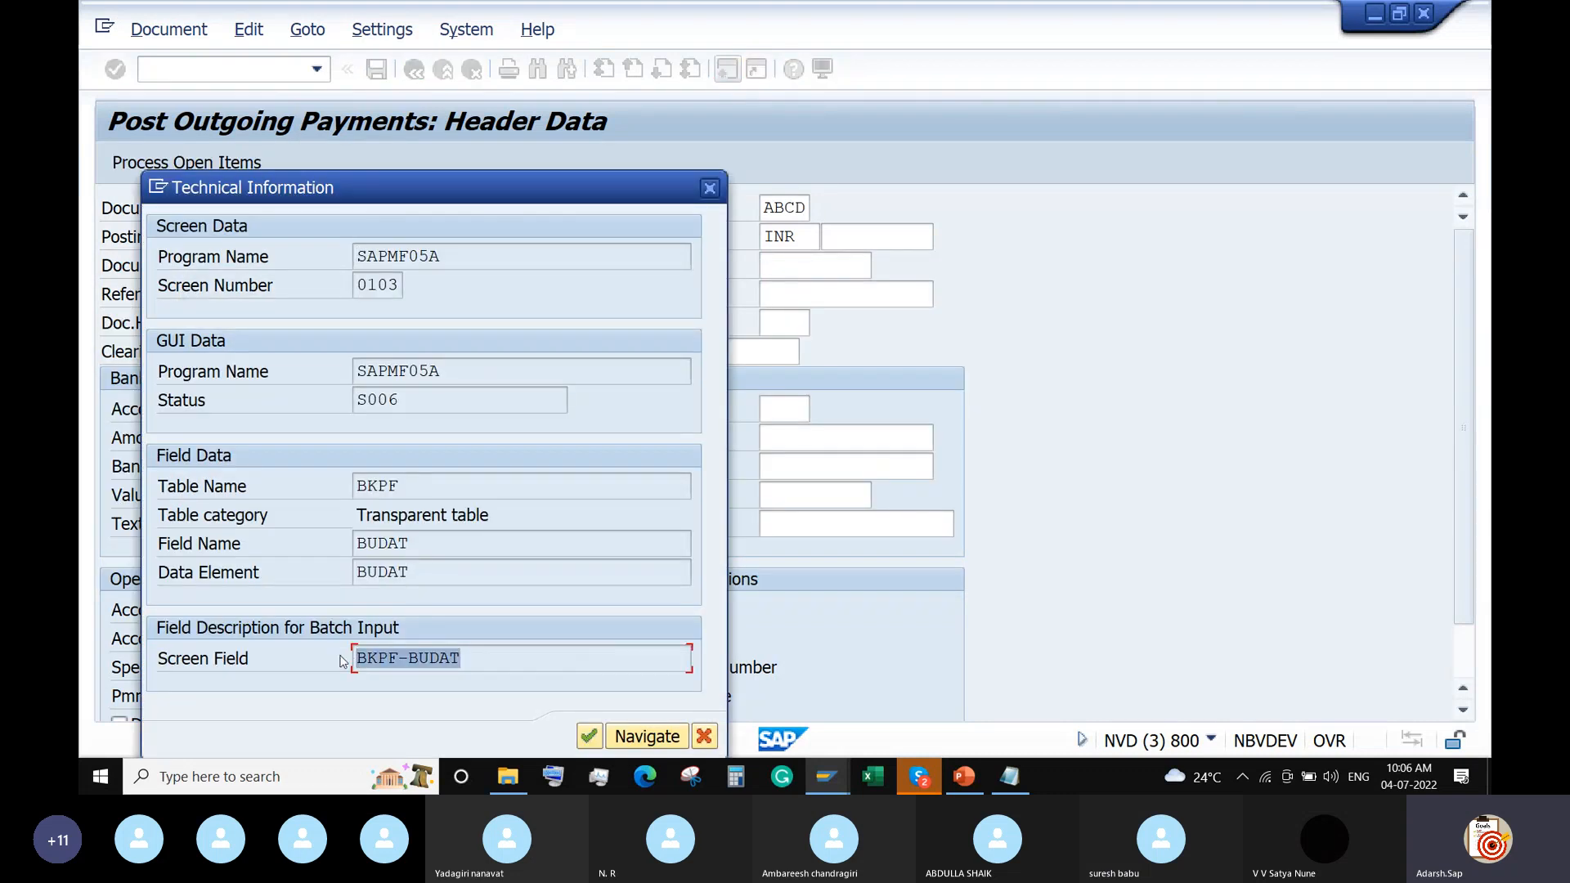
Return to the ZABCP check session, find BKPF-BUDAT in structure BKPF and insert it into the check formula followed by an equals operator
left_click(824, 776)
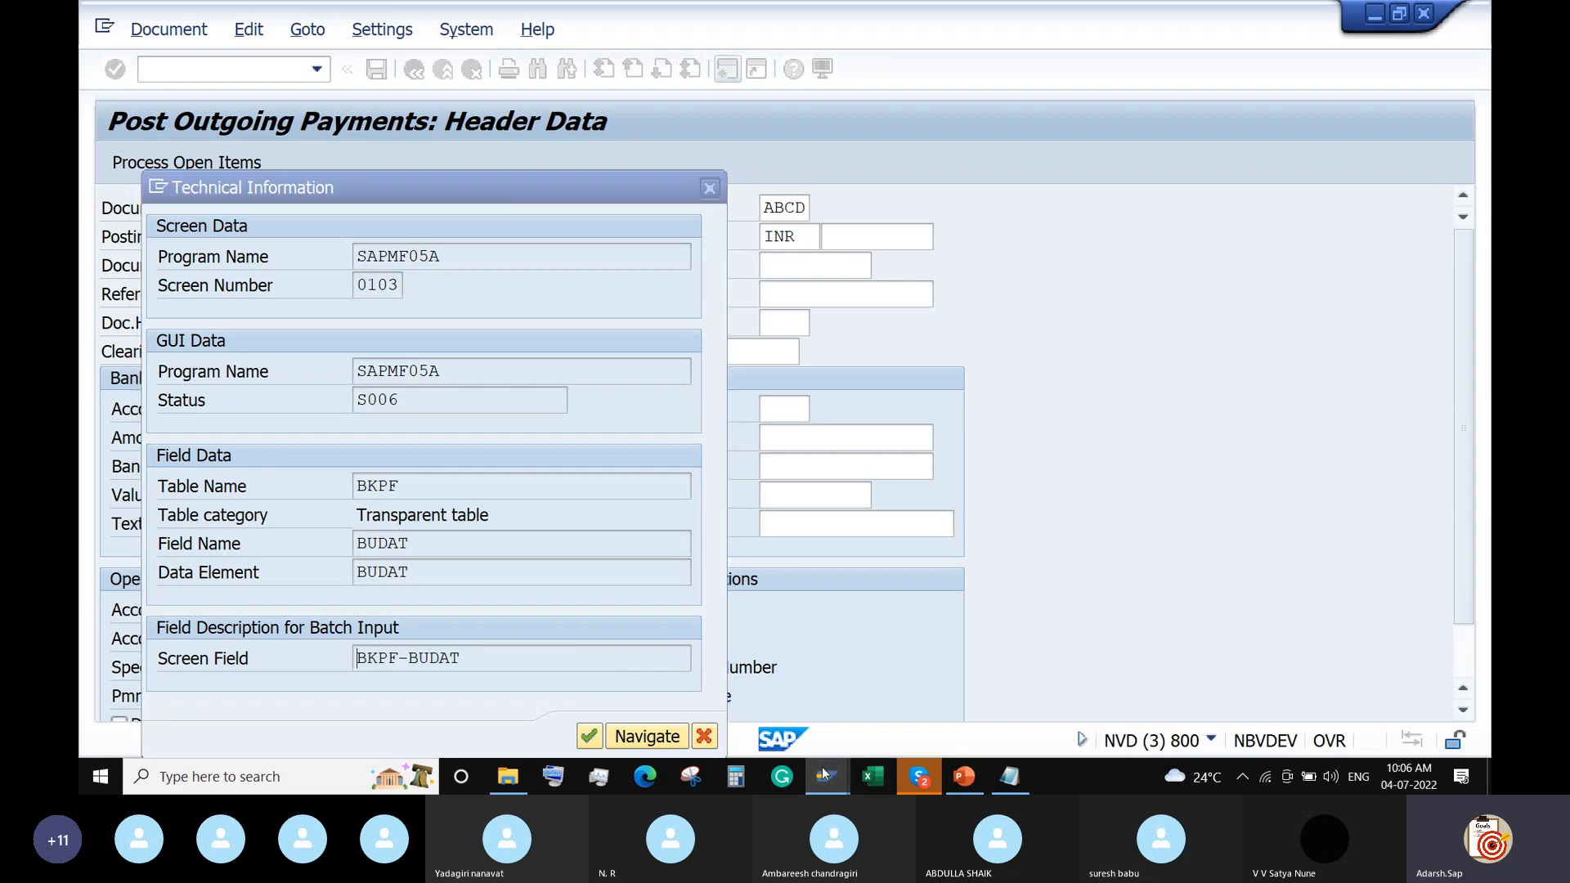
left_click(646, 695)
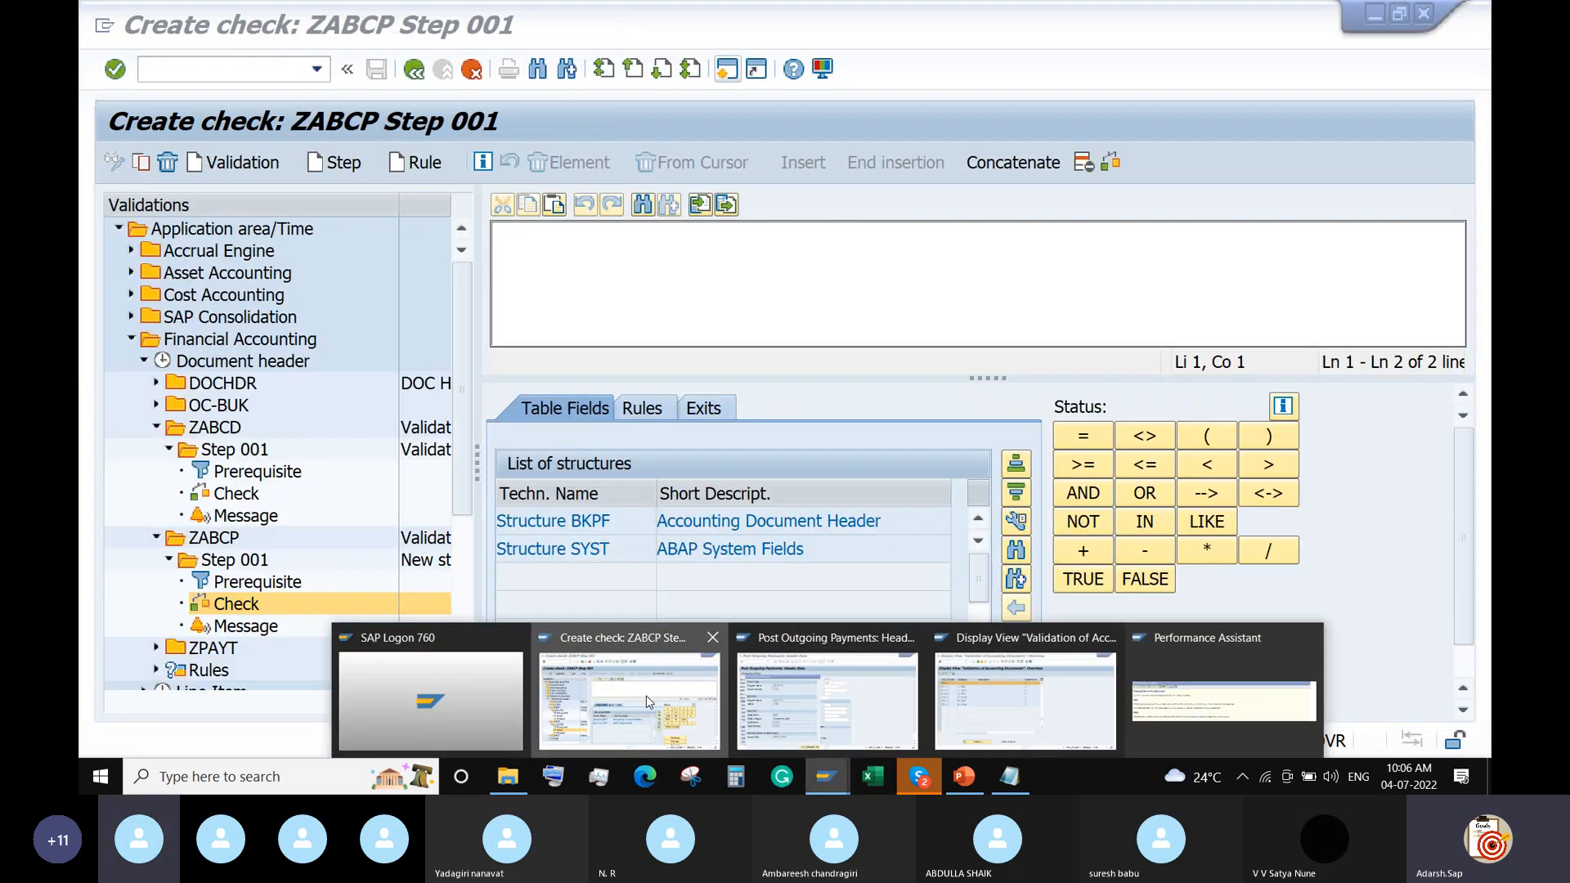
double_click(586, 521)
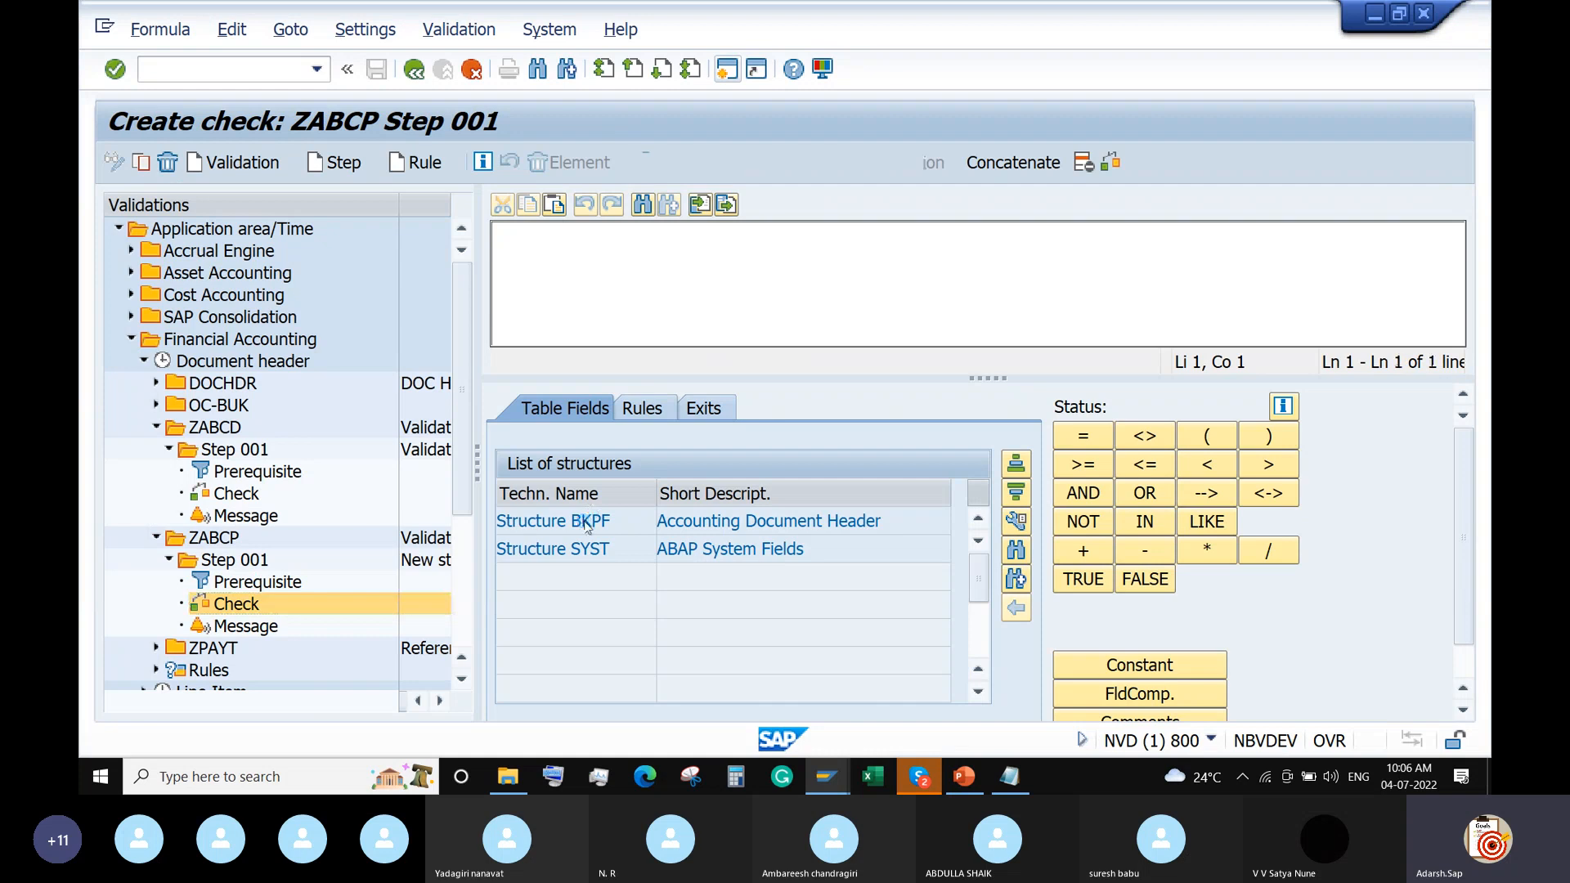
left_click(1015, 549)
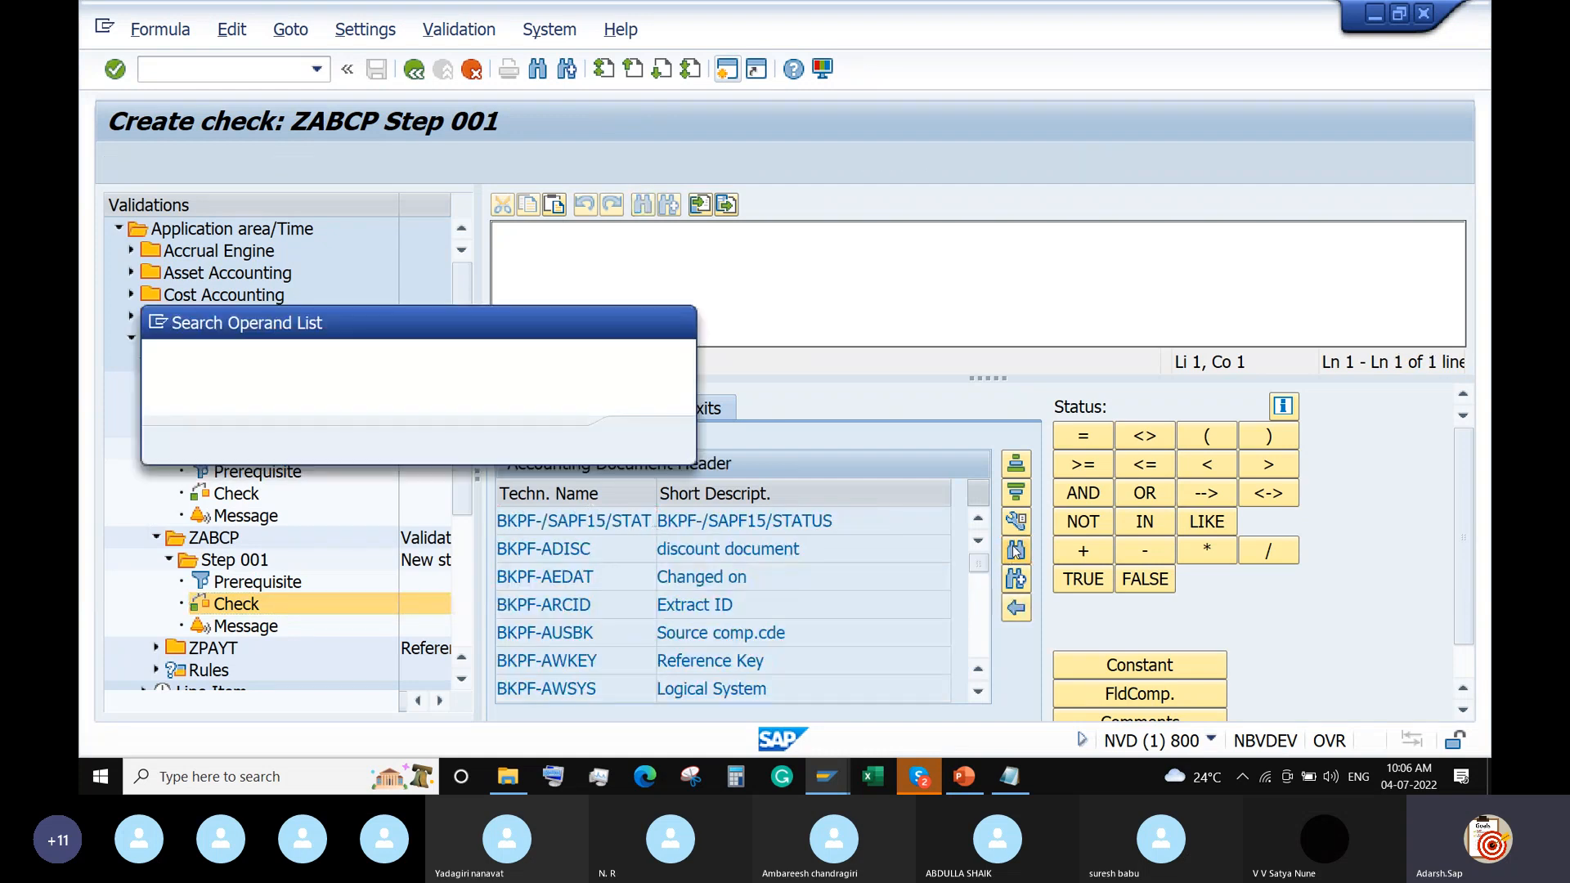
key("ctrl+v")
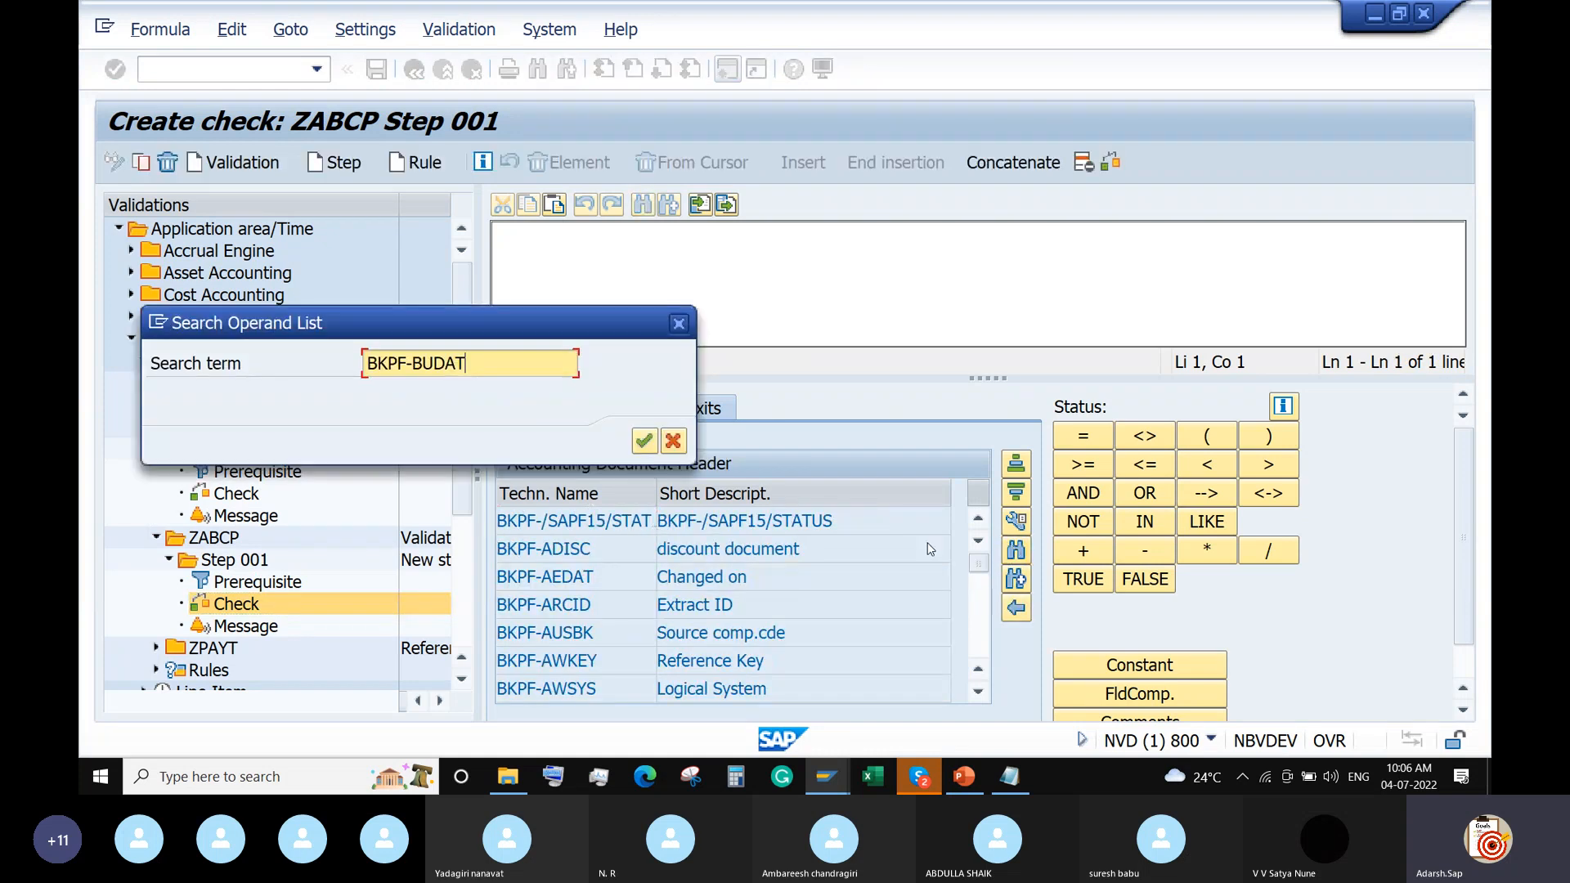
left_click(643, 441)
double_click(614, 525)
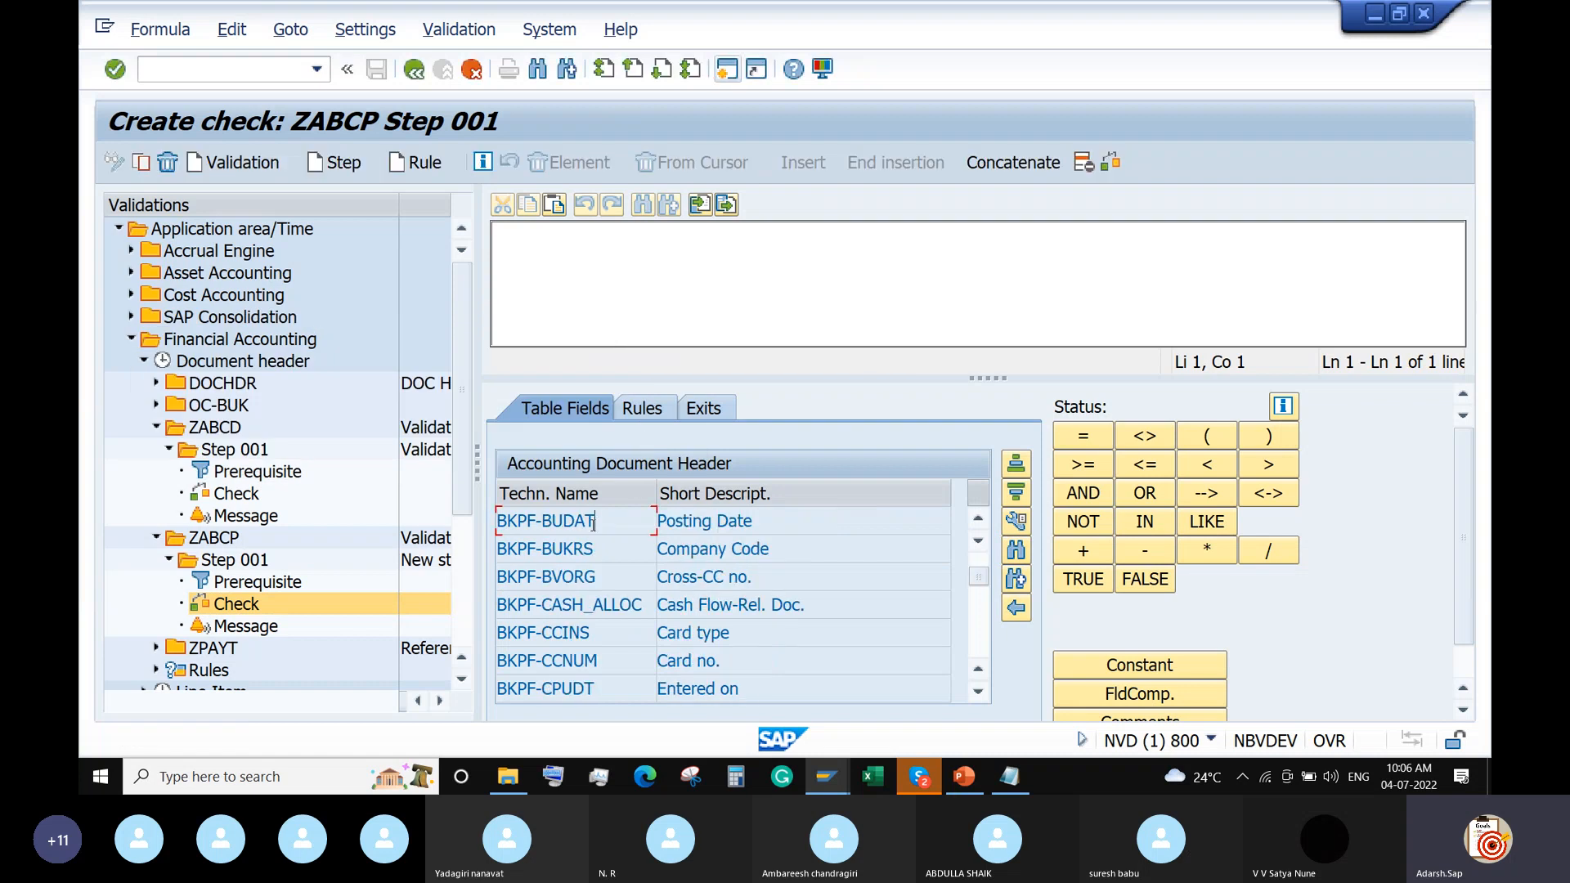
left_click(1082, 443)
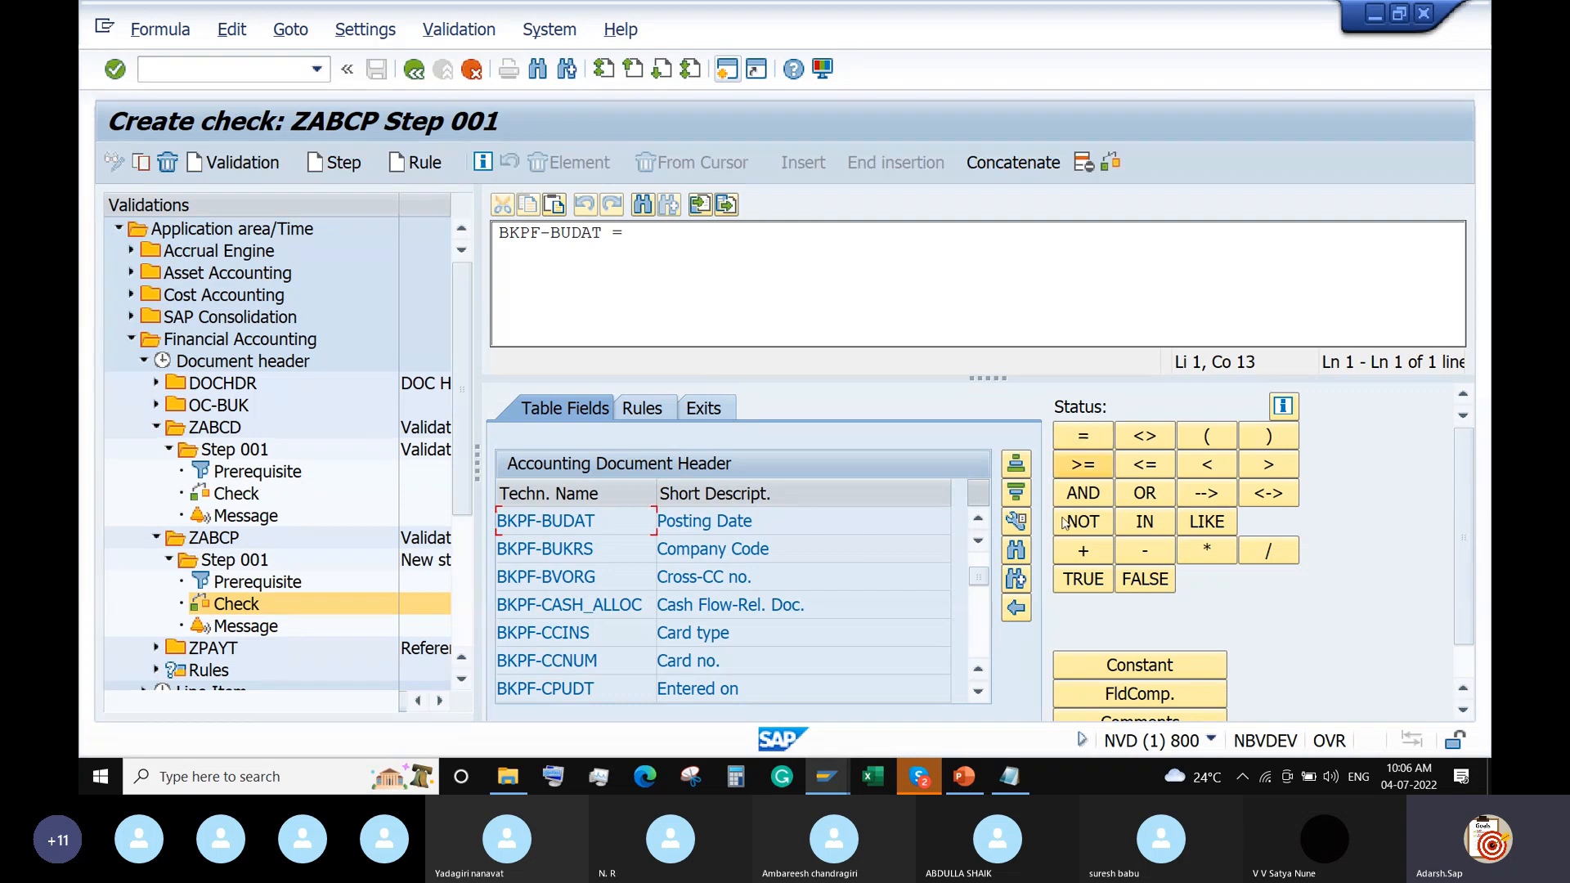
Complete the check formula with the current date field SYST-DATUM from the ABAP system fields structure SYST
left_click(1016, 608)
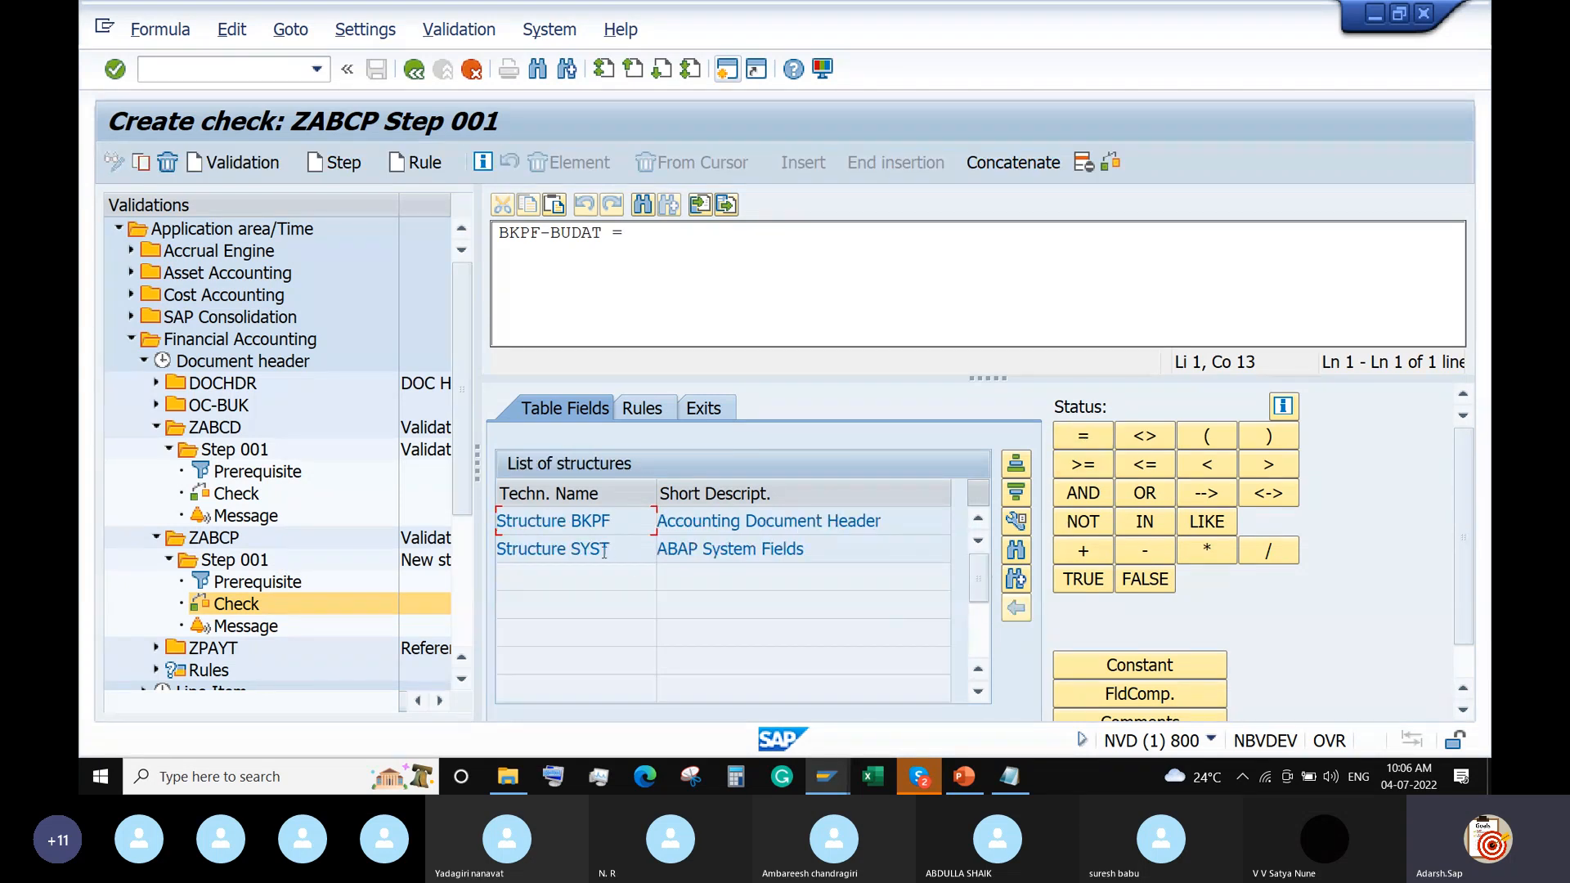
double_click(604, 554)
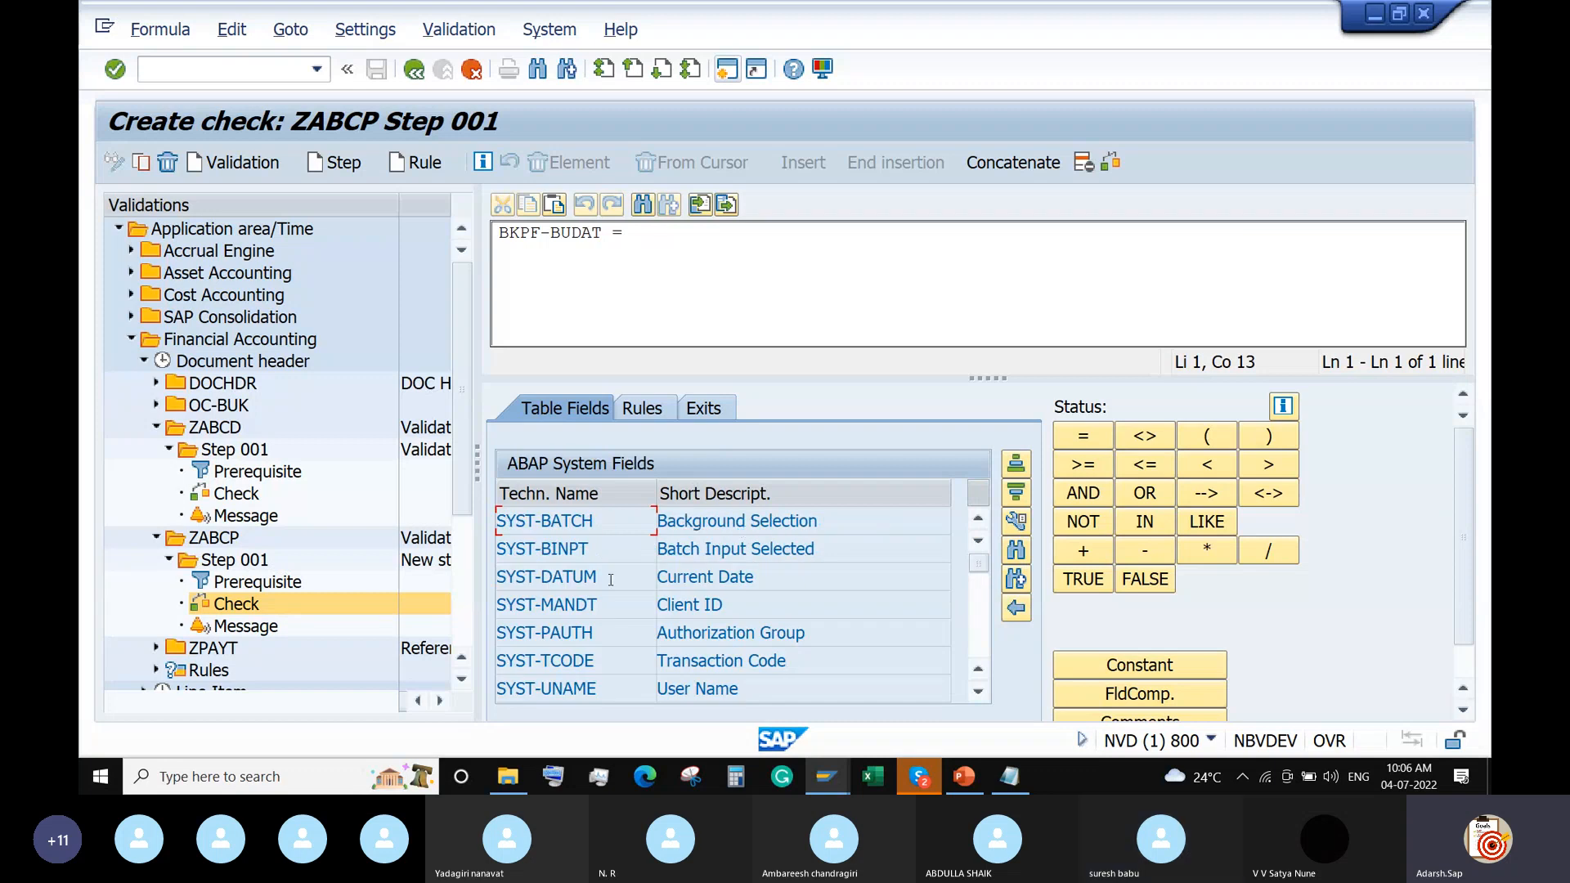
double_click(594, 577)
Open the message of ZABCP Step 001 and look through the messages of class Z1 for a free number
double_click(237, 626)
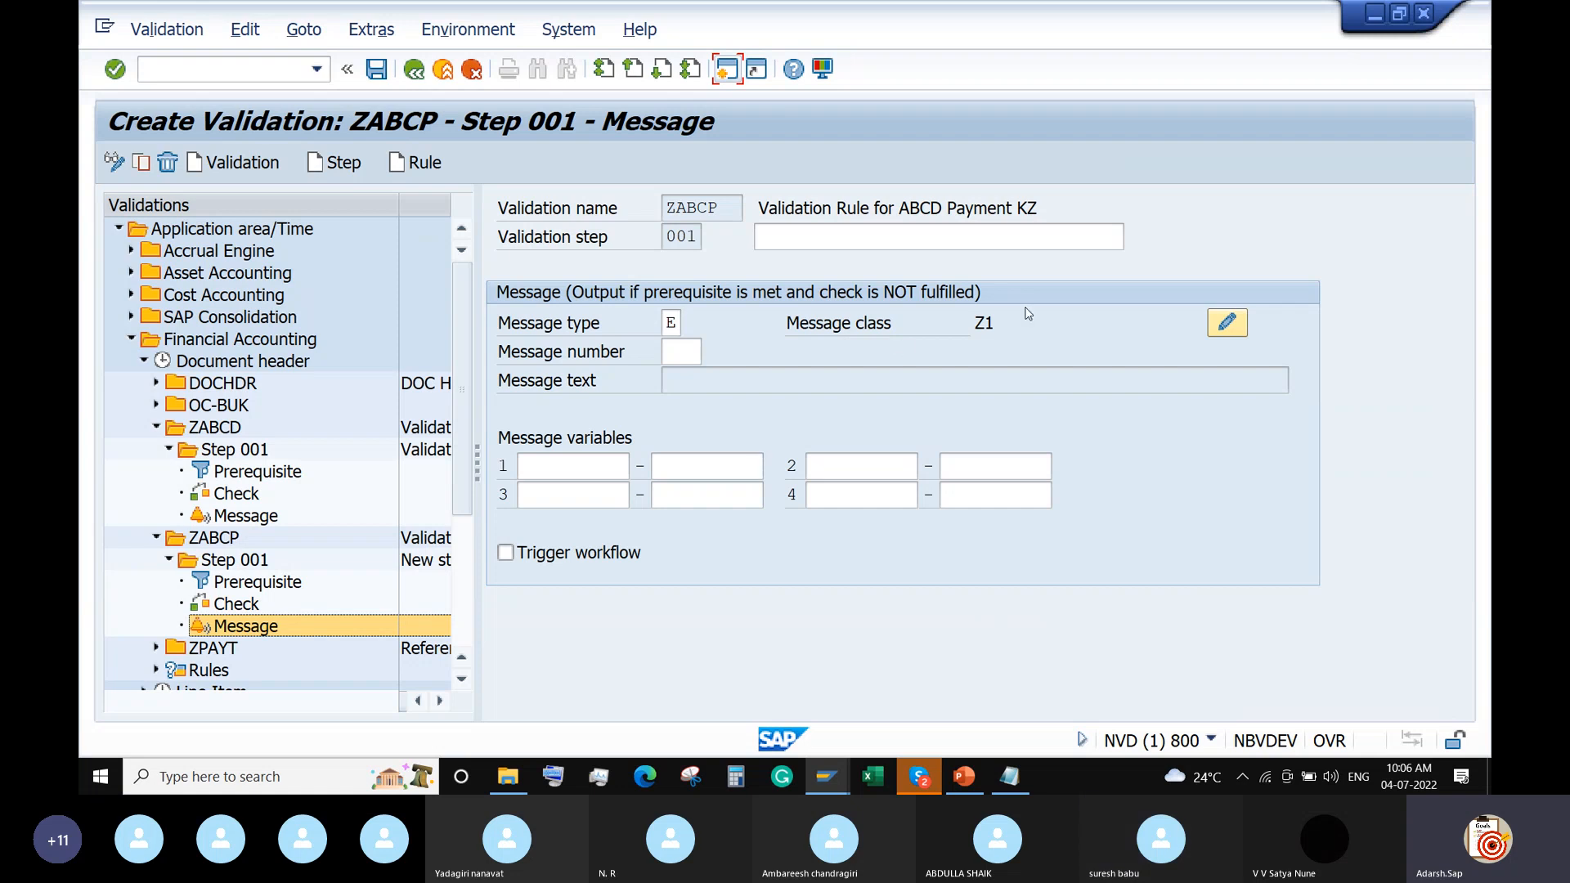
left_click(1227, 322)
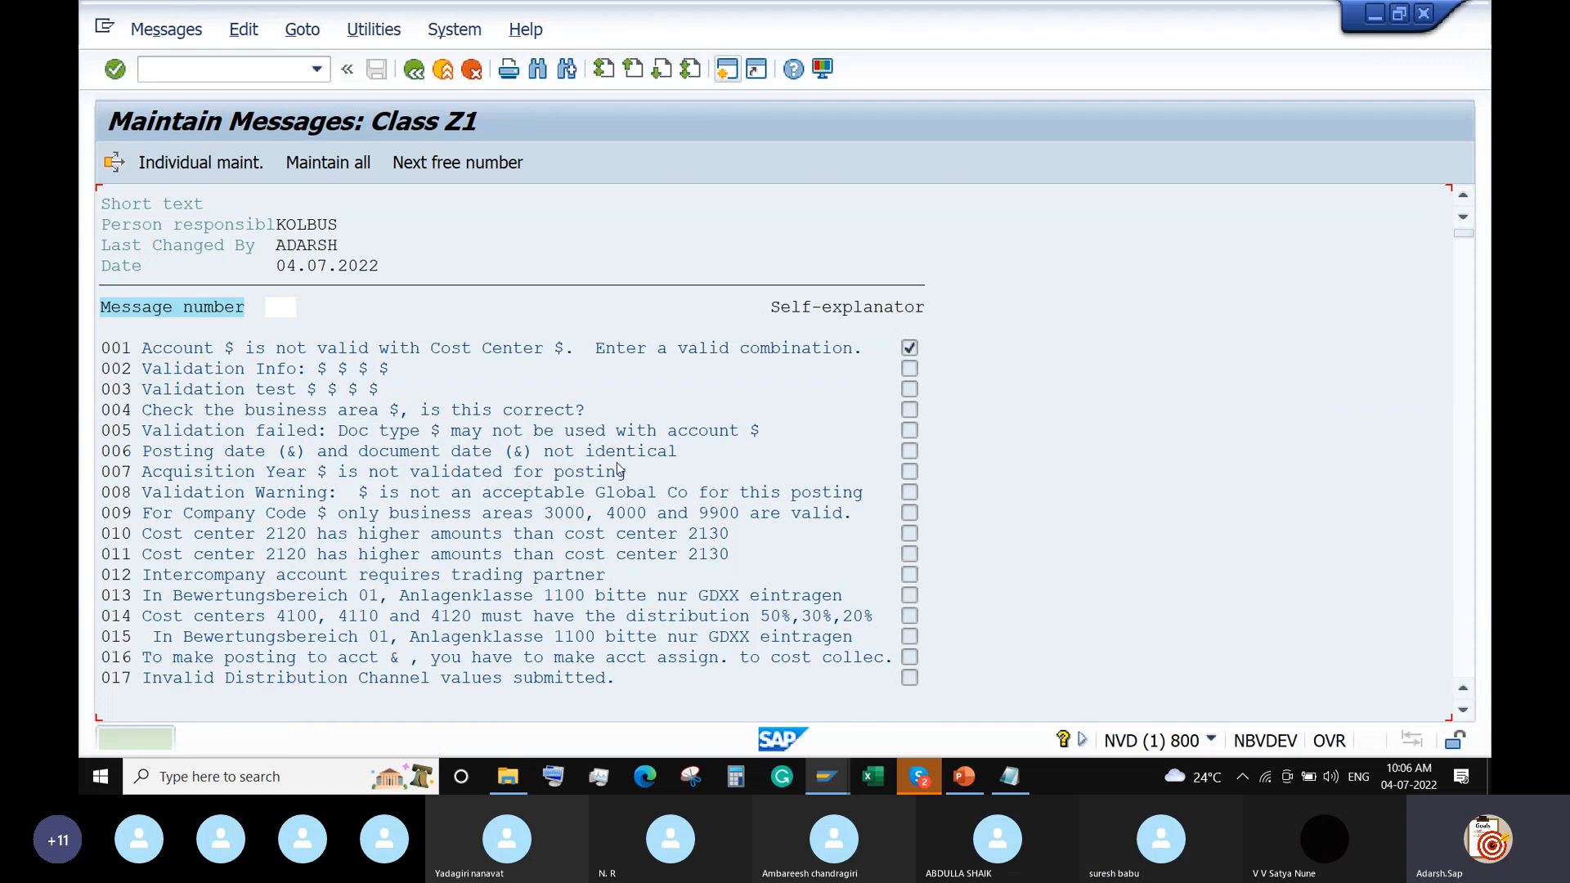
scroll(619, 469, "down", 4)
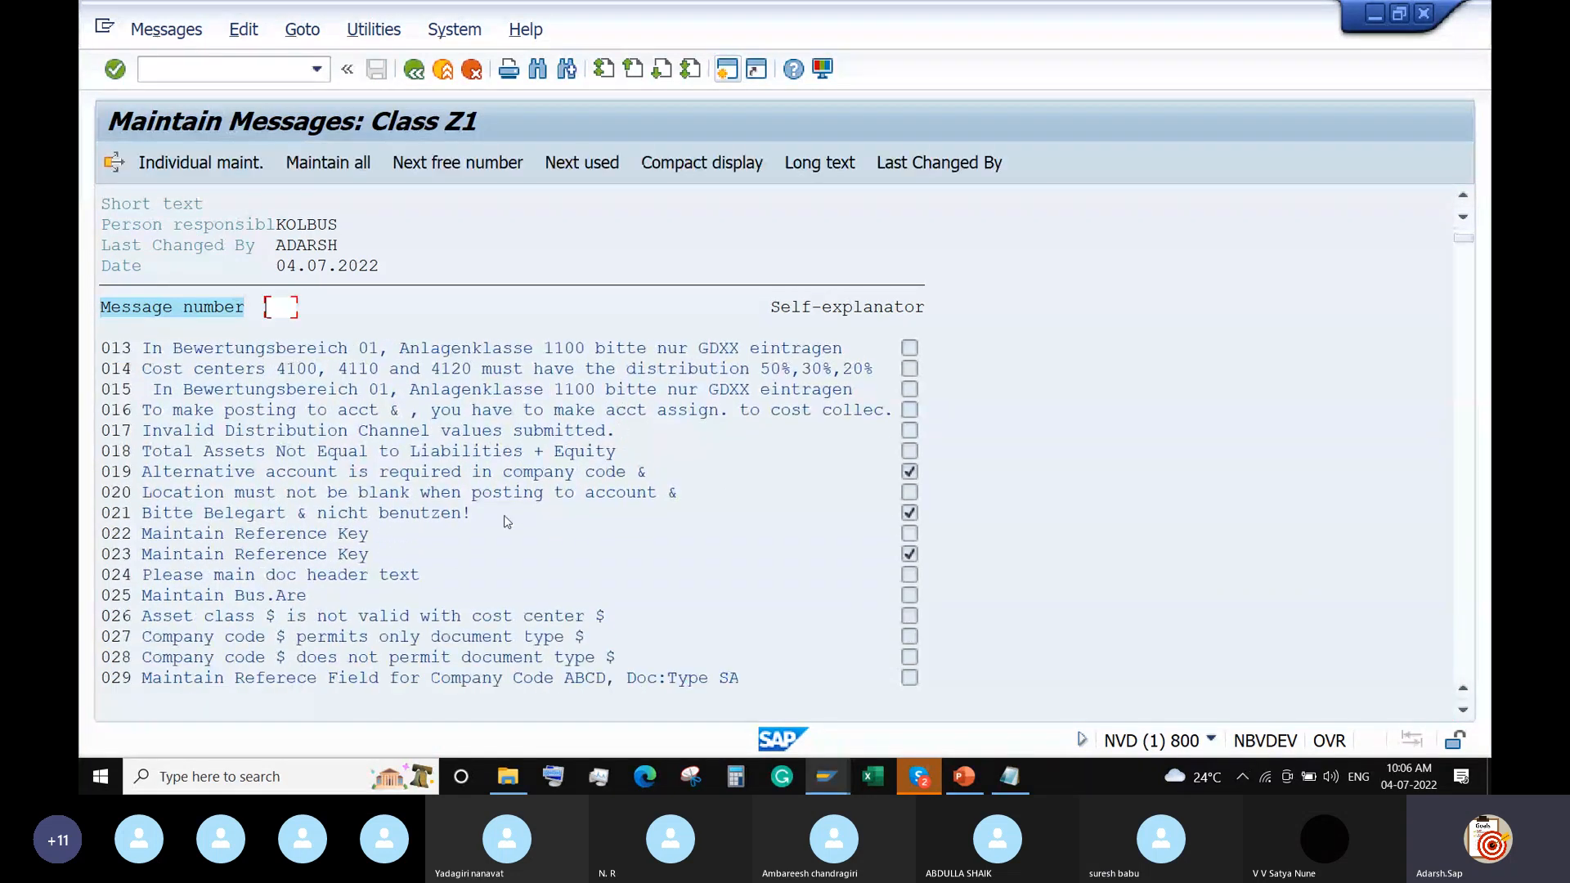
scroll(507, 521, "down", 5)
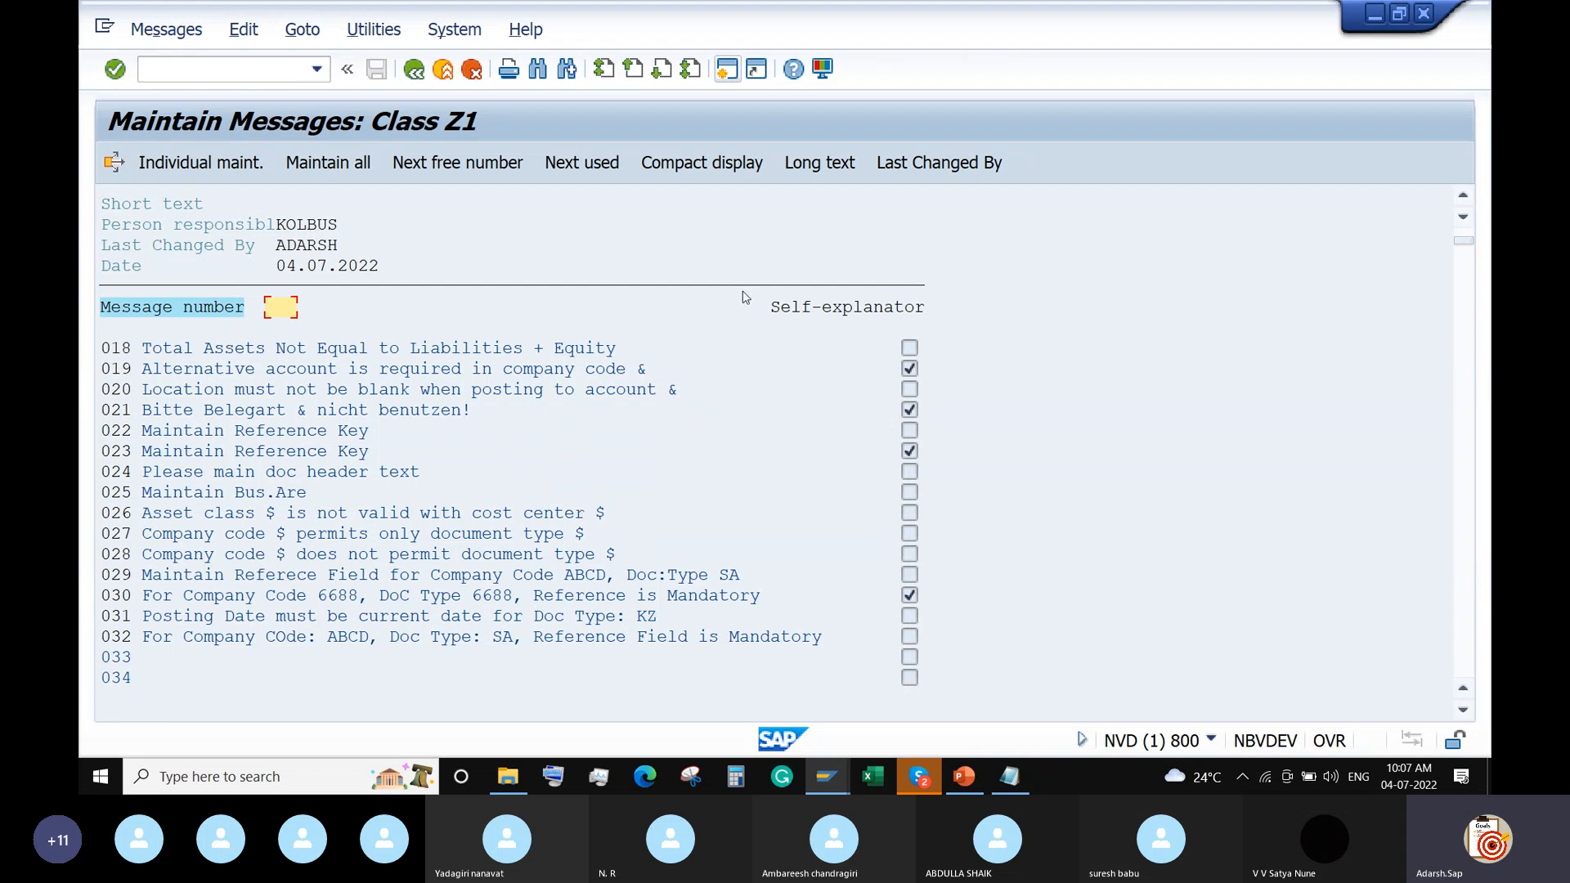
Start message maintenance SE91 in a new session and try to open message 033 of class Z1 for changing
left_click(730, 76)
type("SE9")
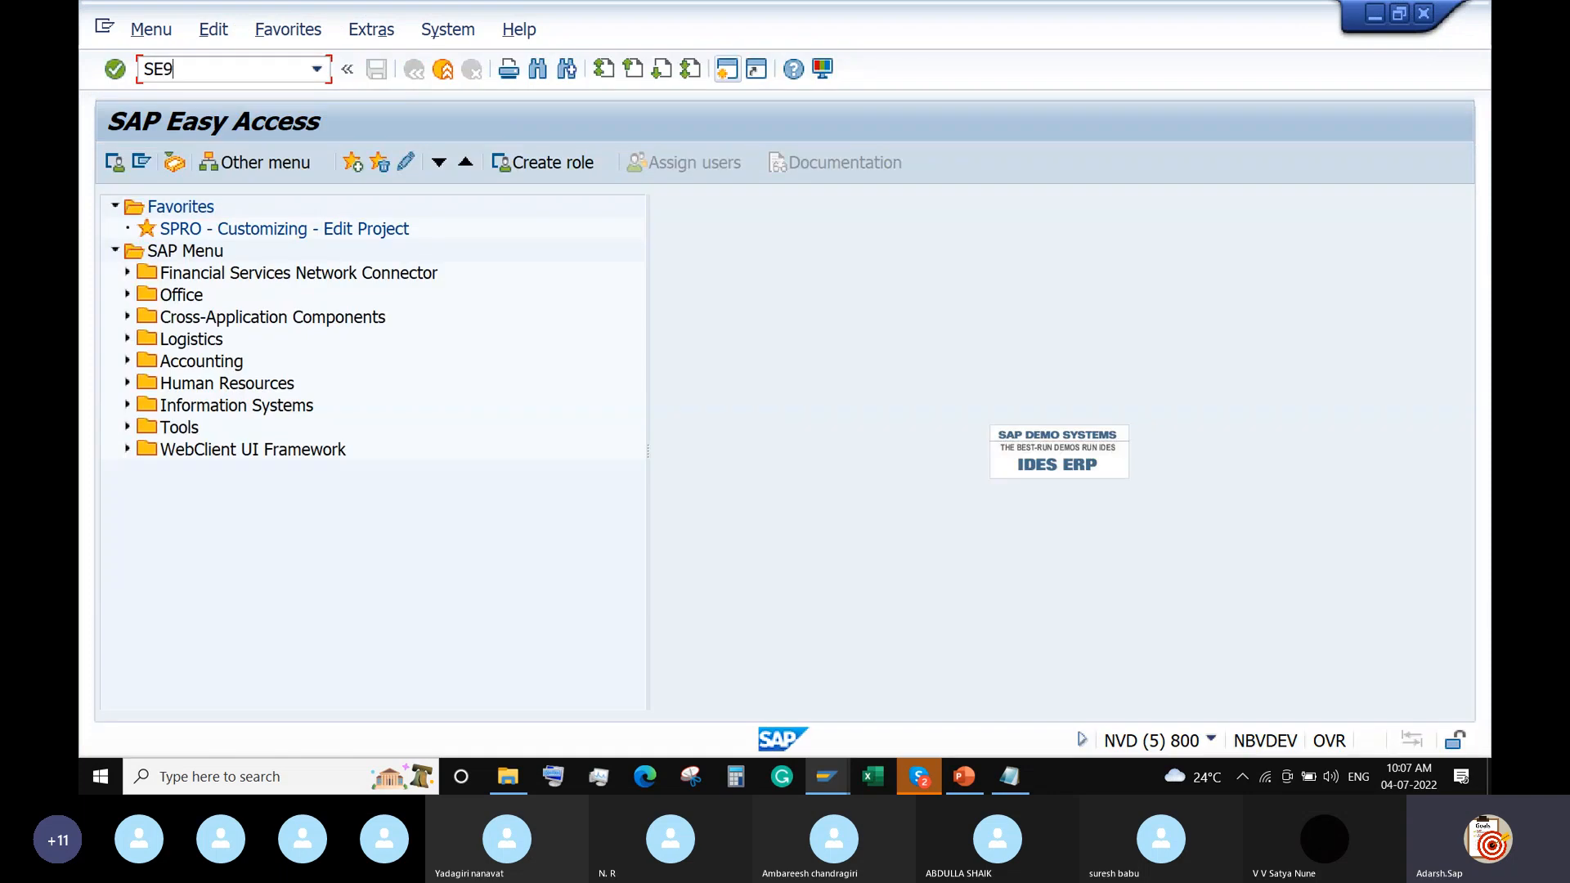
type("1")
key("Return")
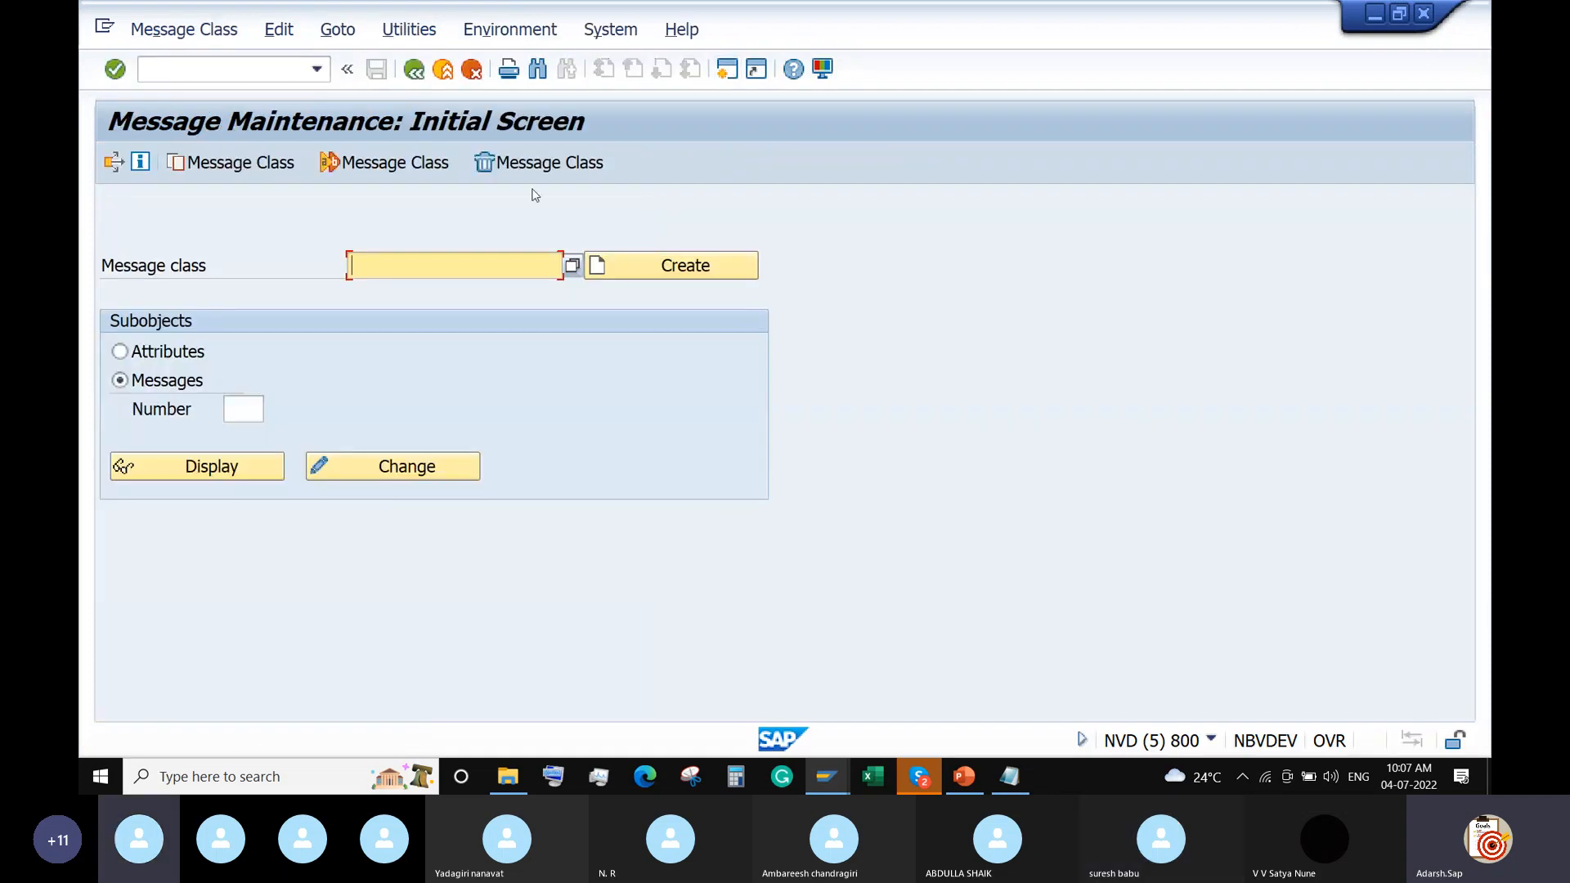
type("Z1")
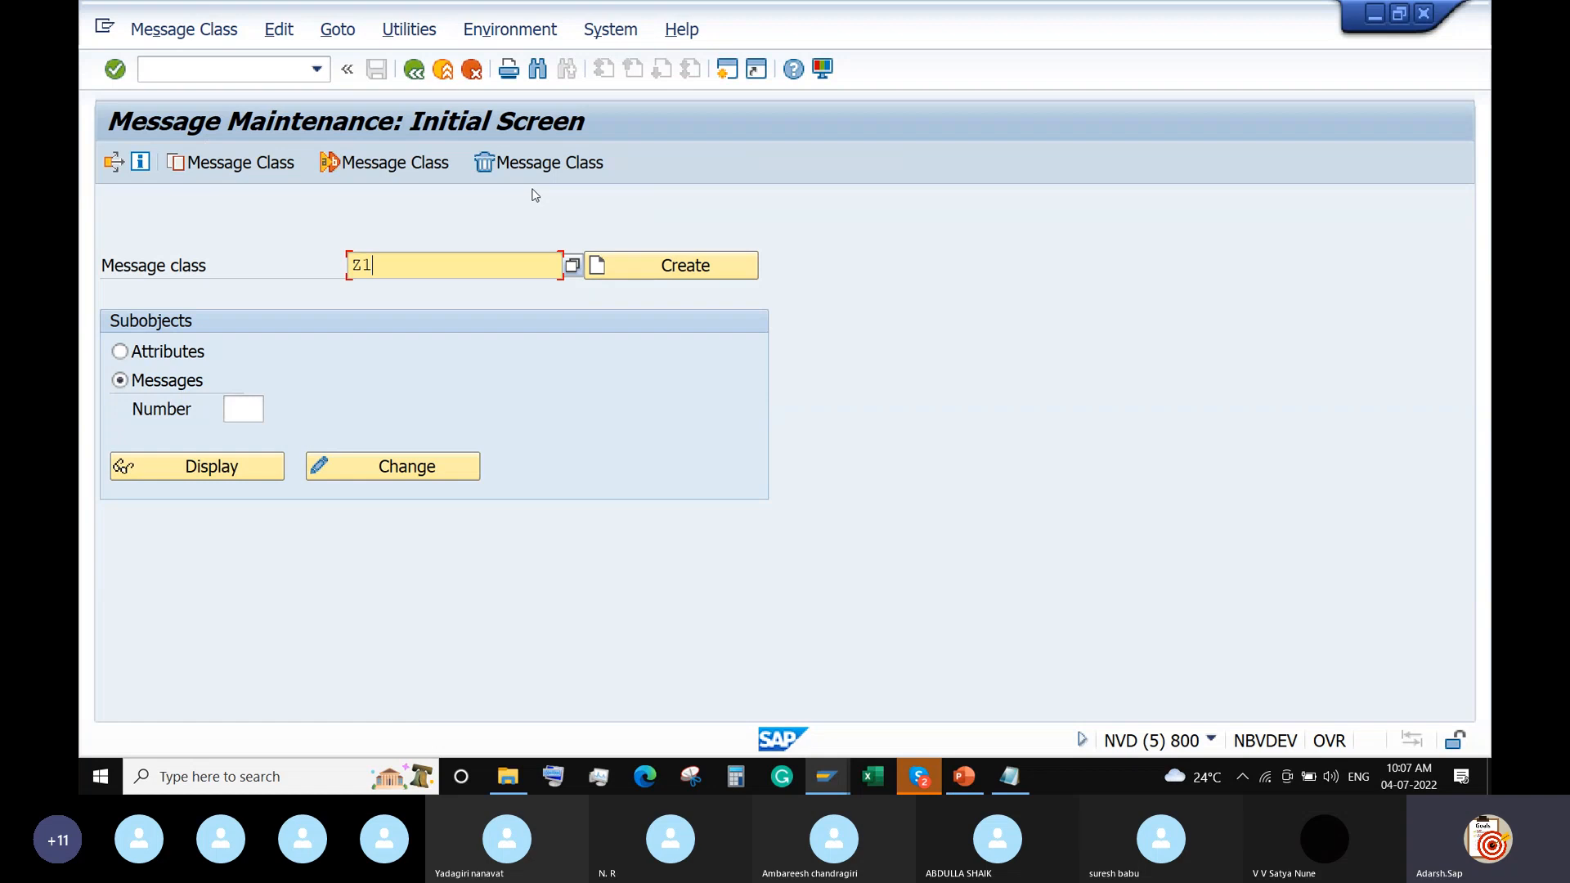
left_click(236, 413)
type("033")
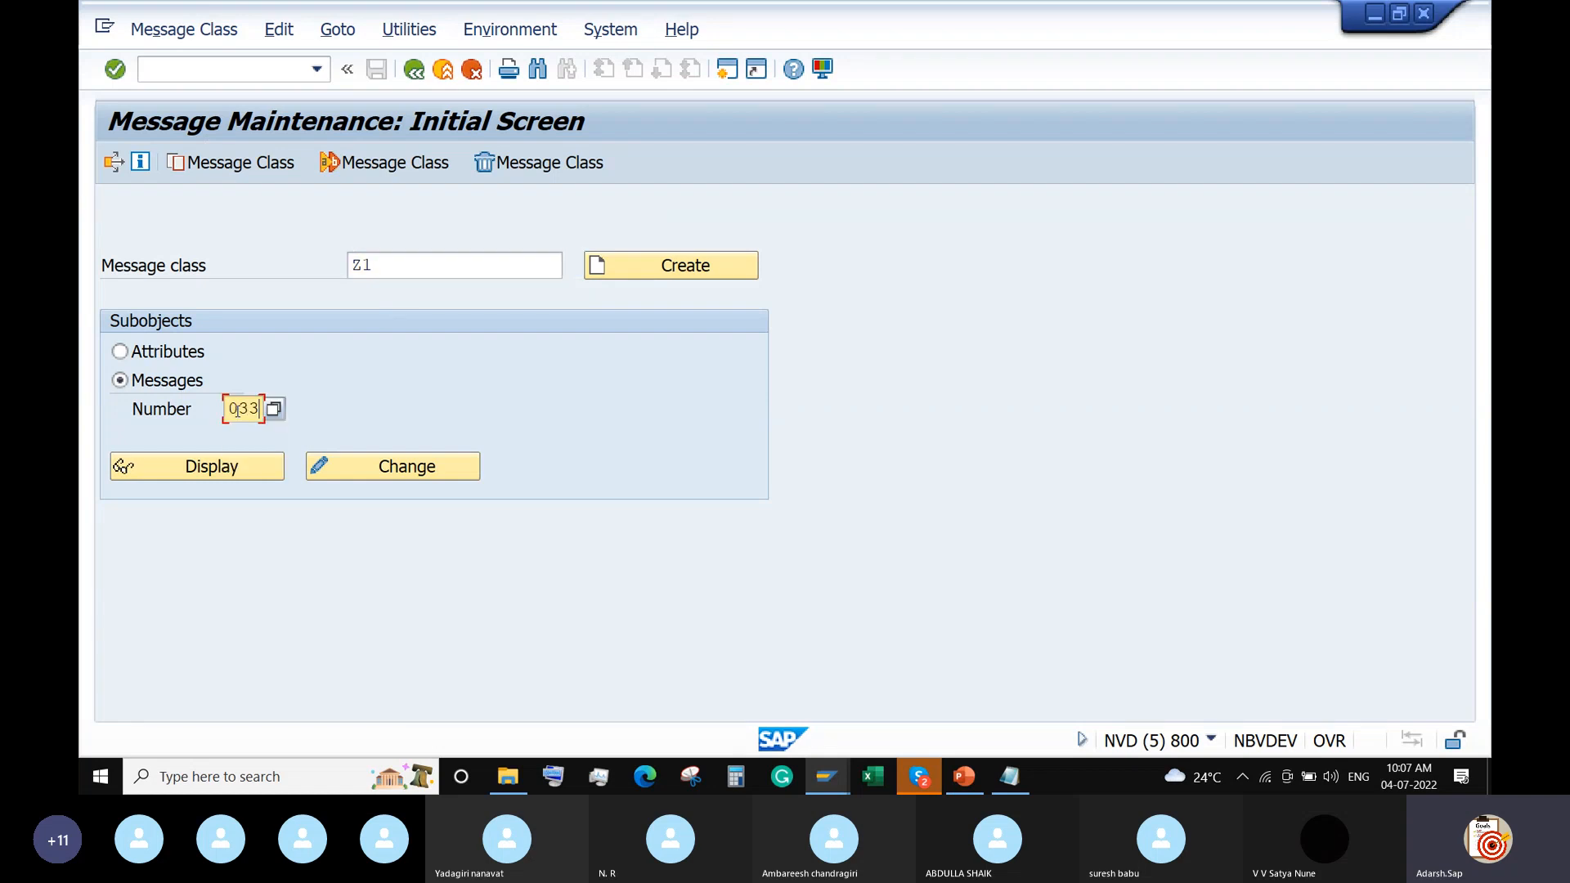
left_click(689, 268)
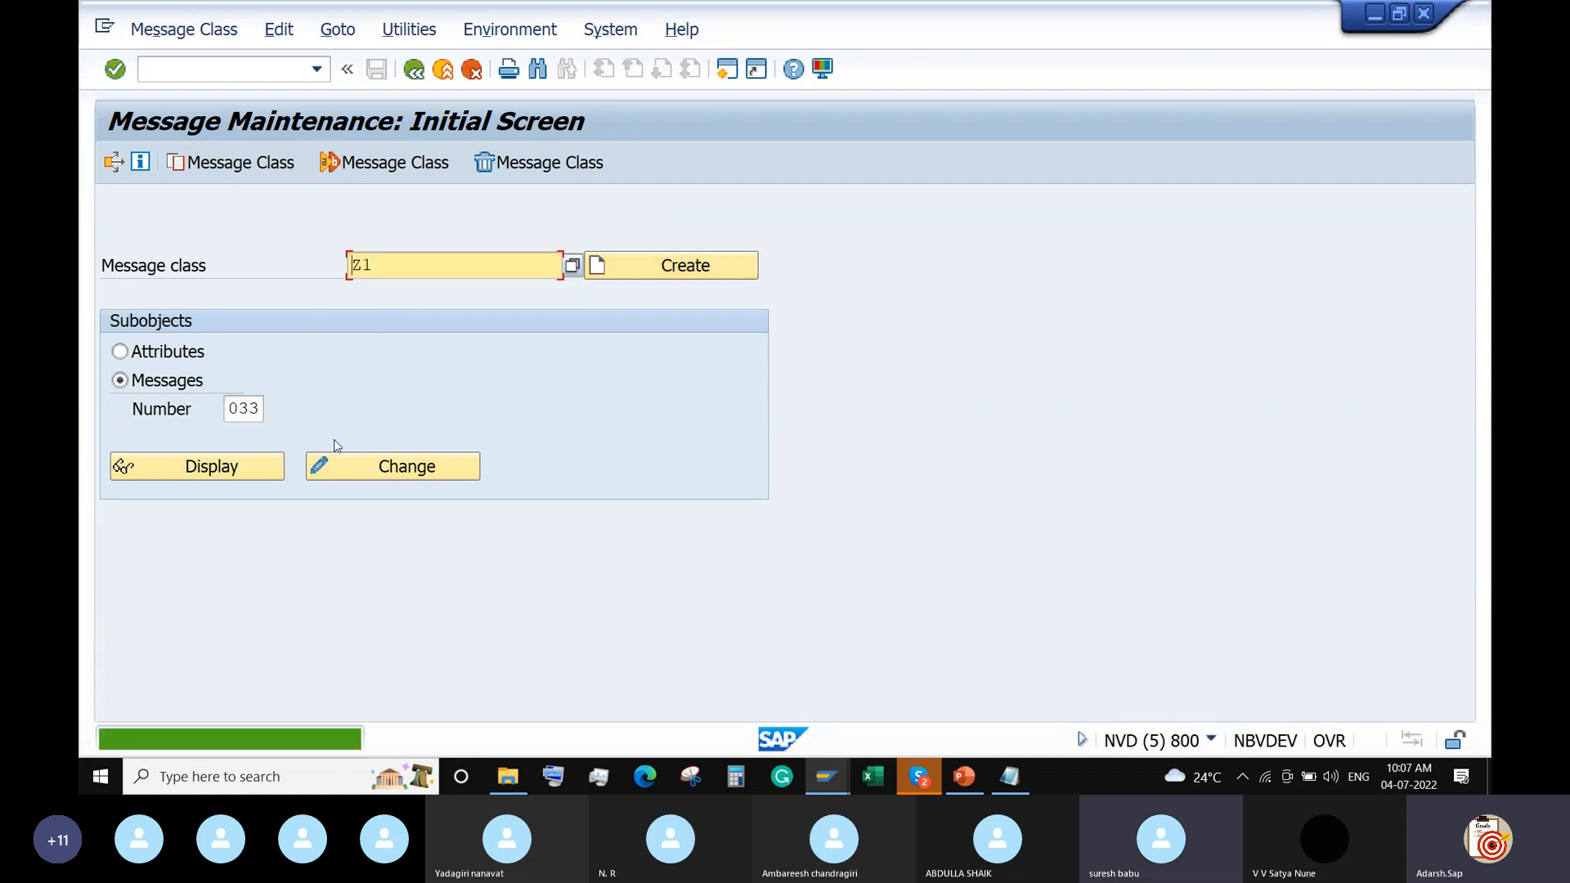
left_click(373, 470)
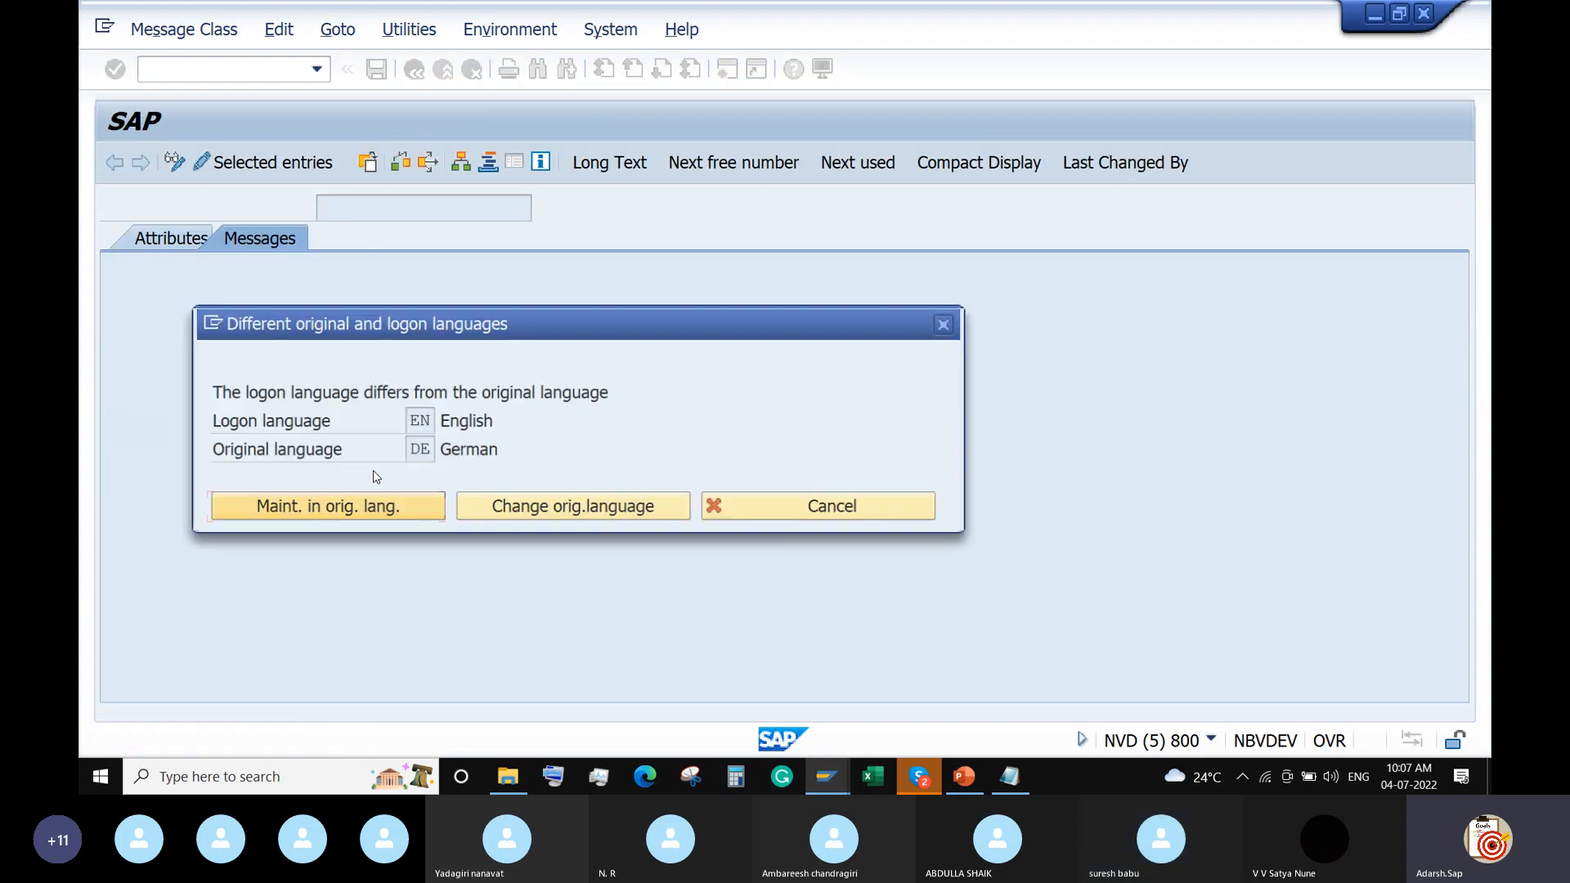
Try to change the original language of message class Z1 to English (EN), accepting the warning about the conditions
left_click(587, 511)
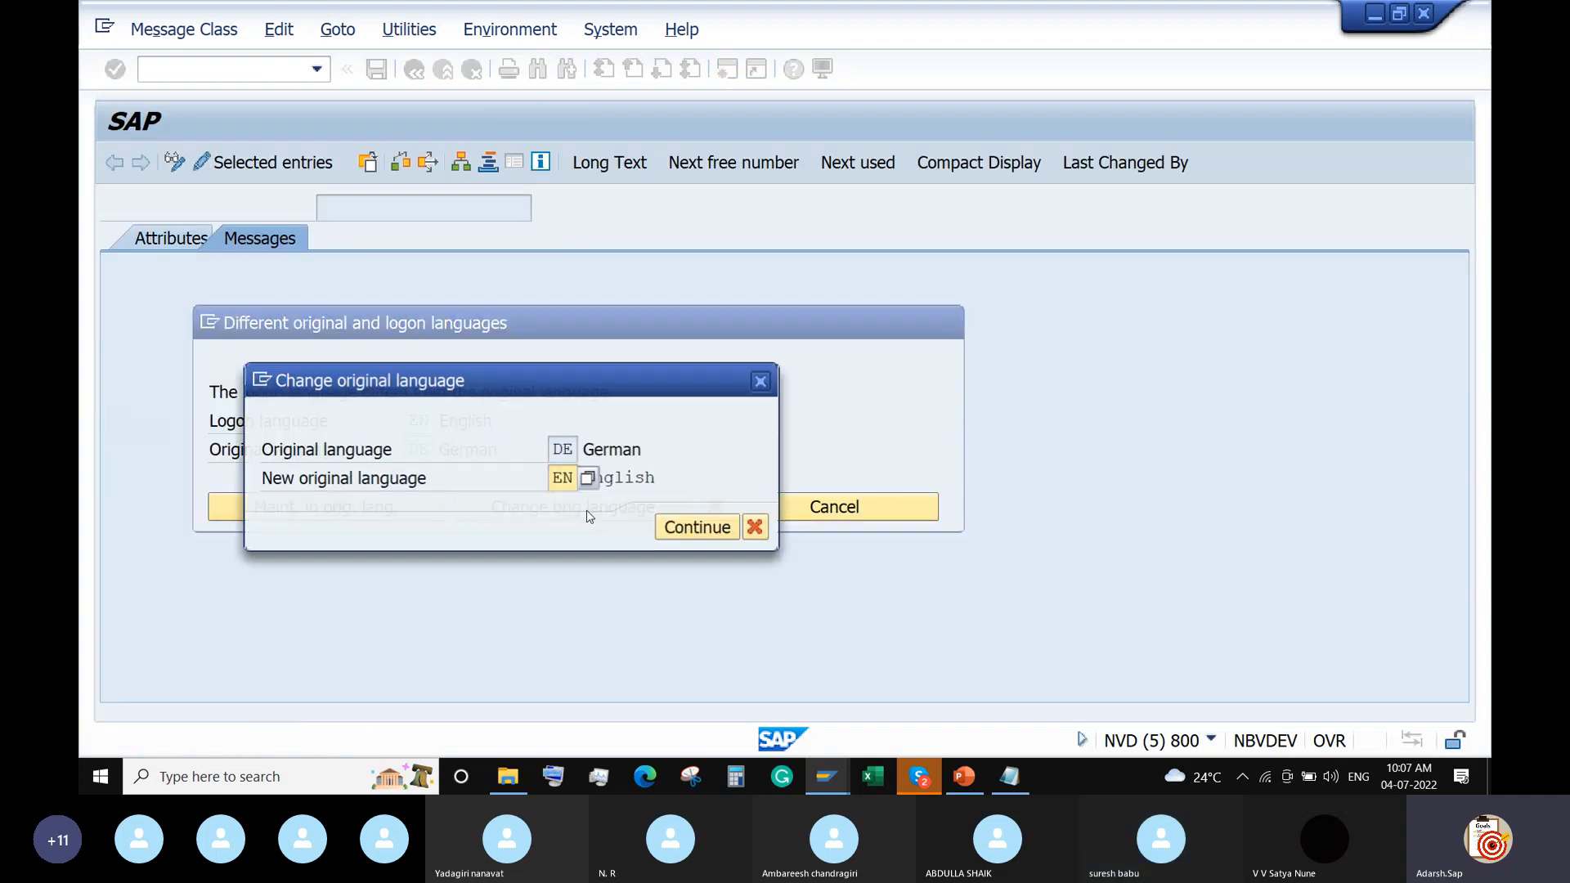
left_click(692, 527)
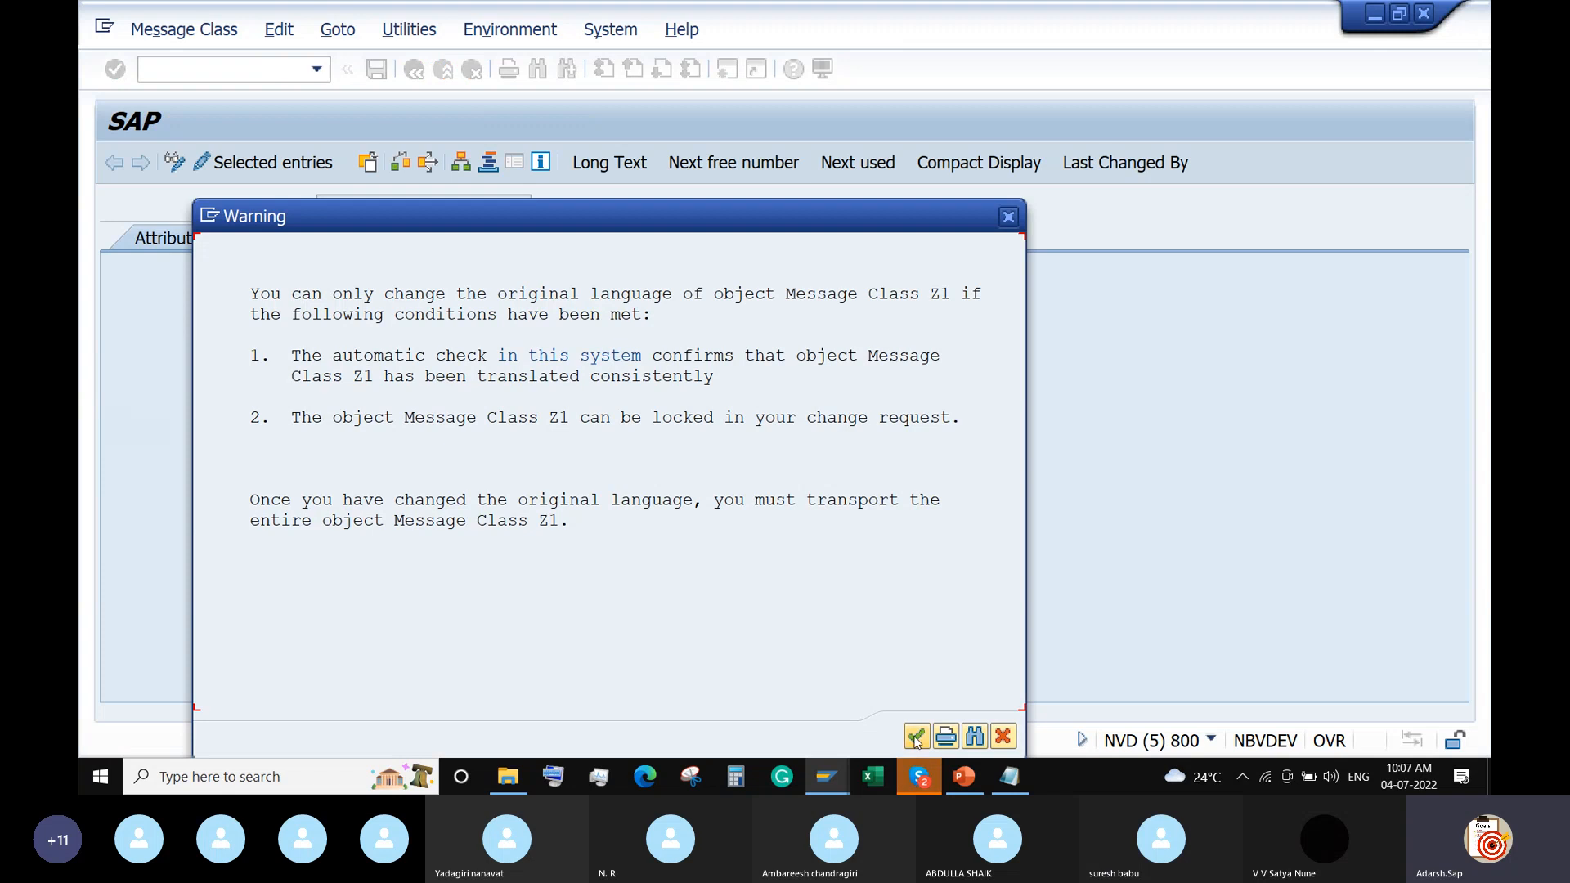
left_click(914, 736)
left_click(916, 737)
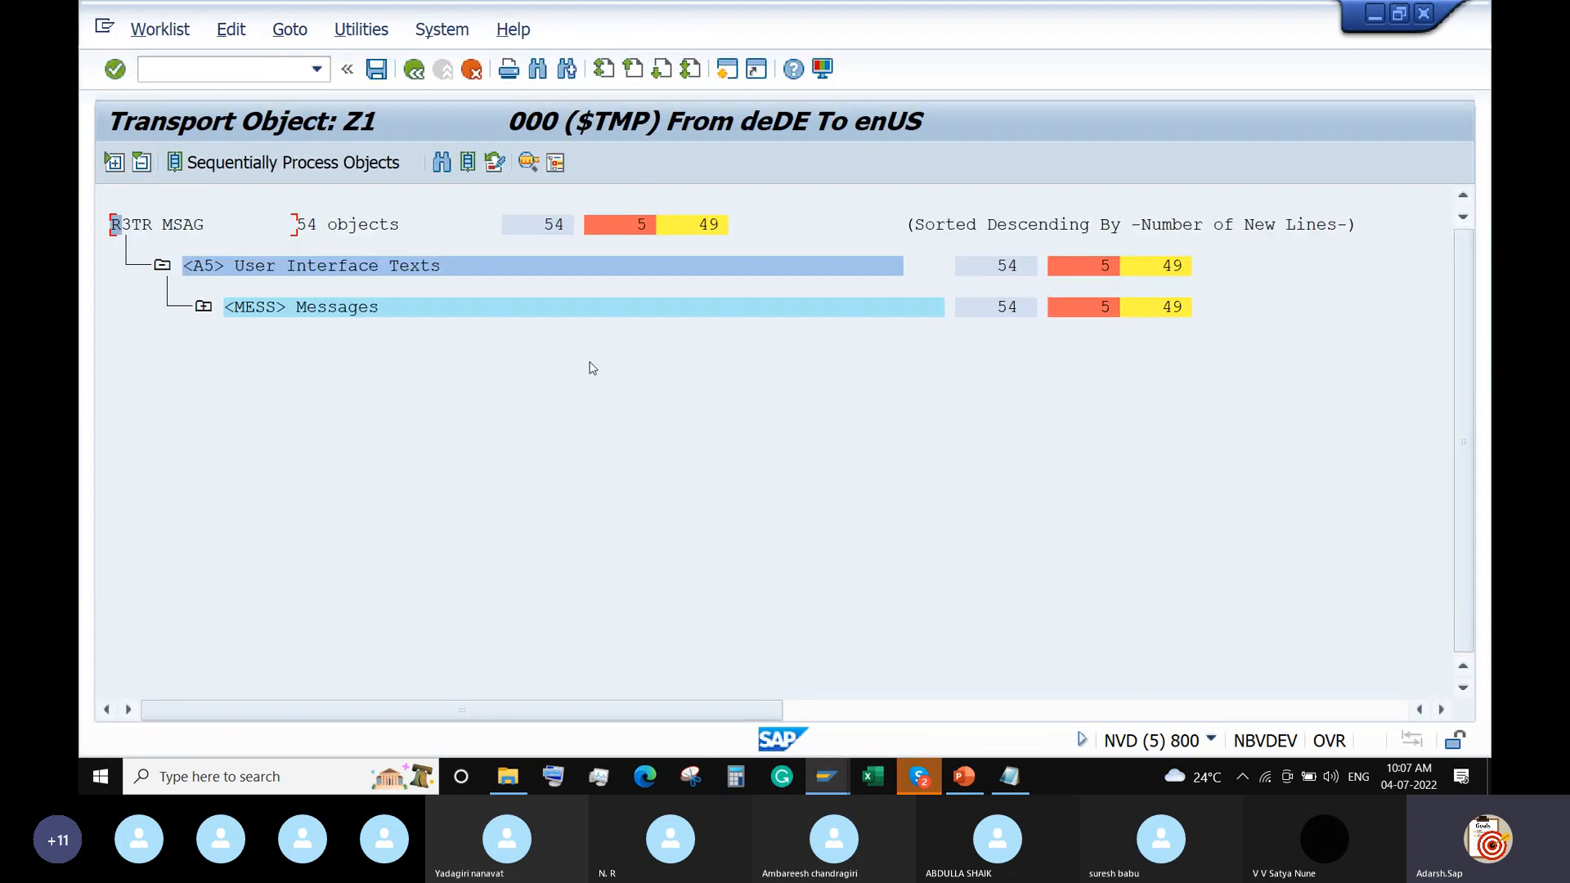
Examine the translation worklist of message class Z1 for the messages that still need translating
left_click(203, 306)
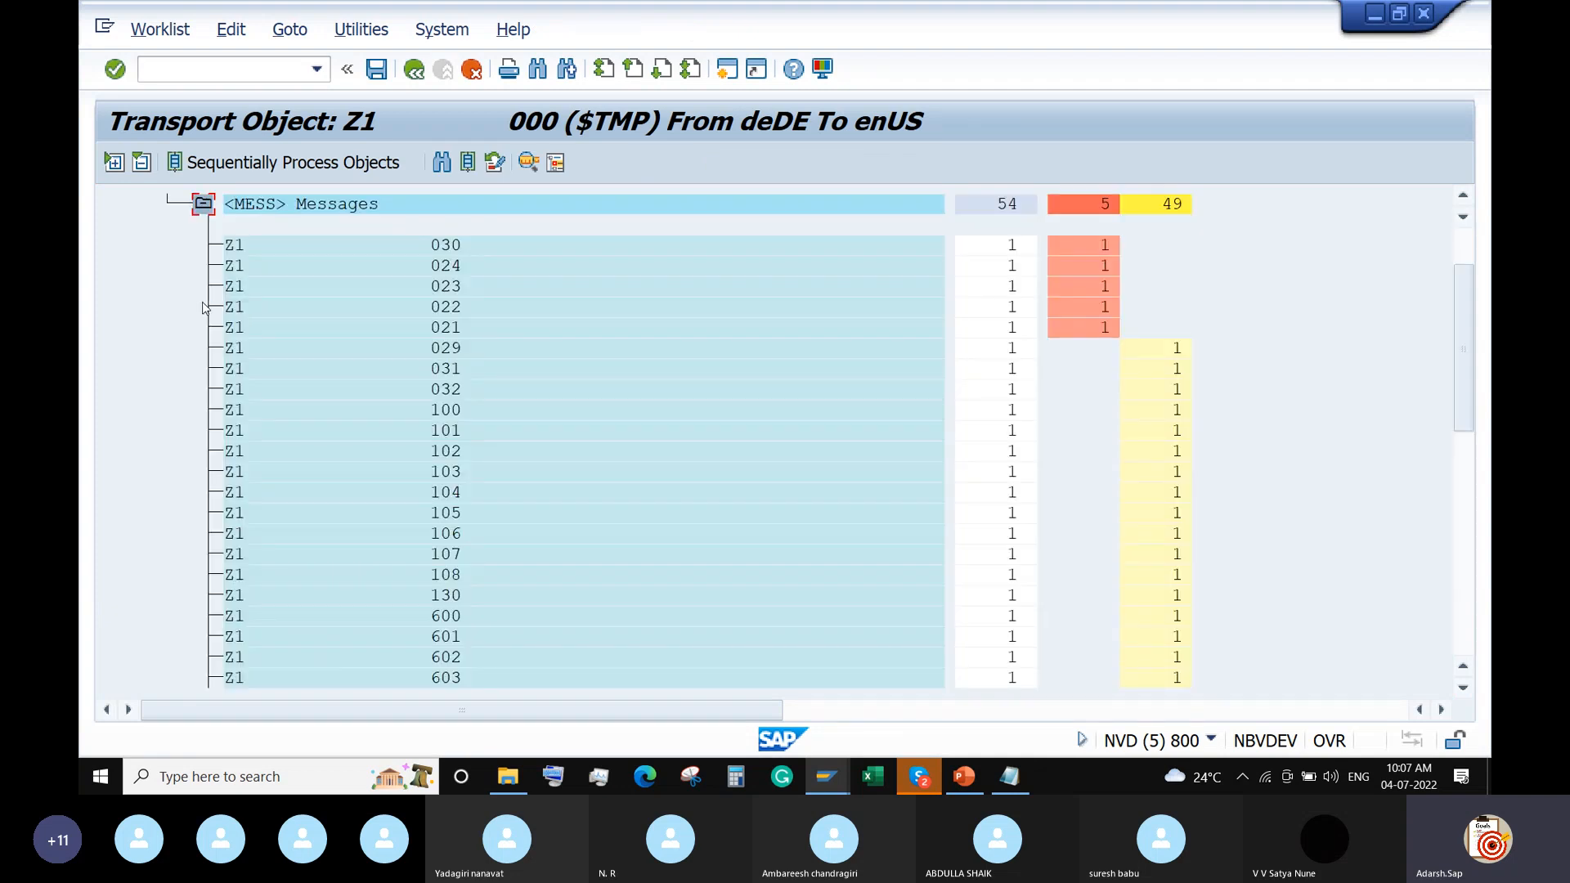
left_click(204, 205)
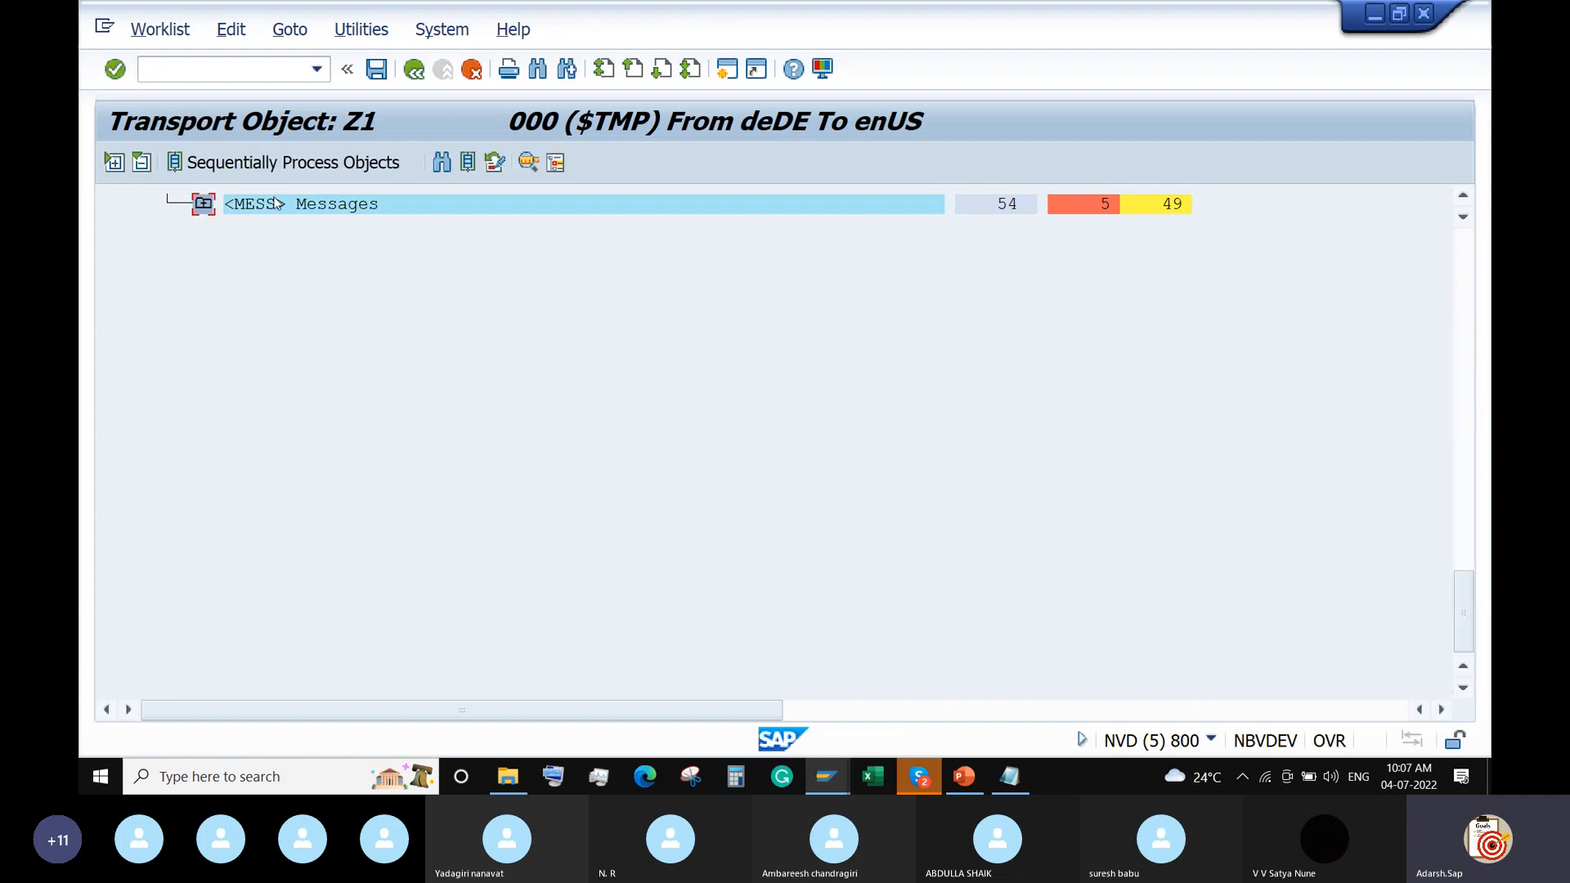
left_click(204, 209)
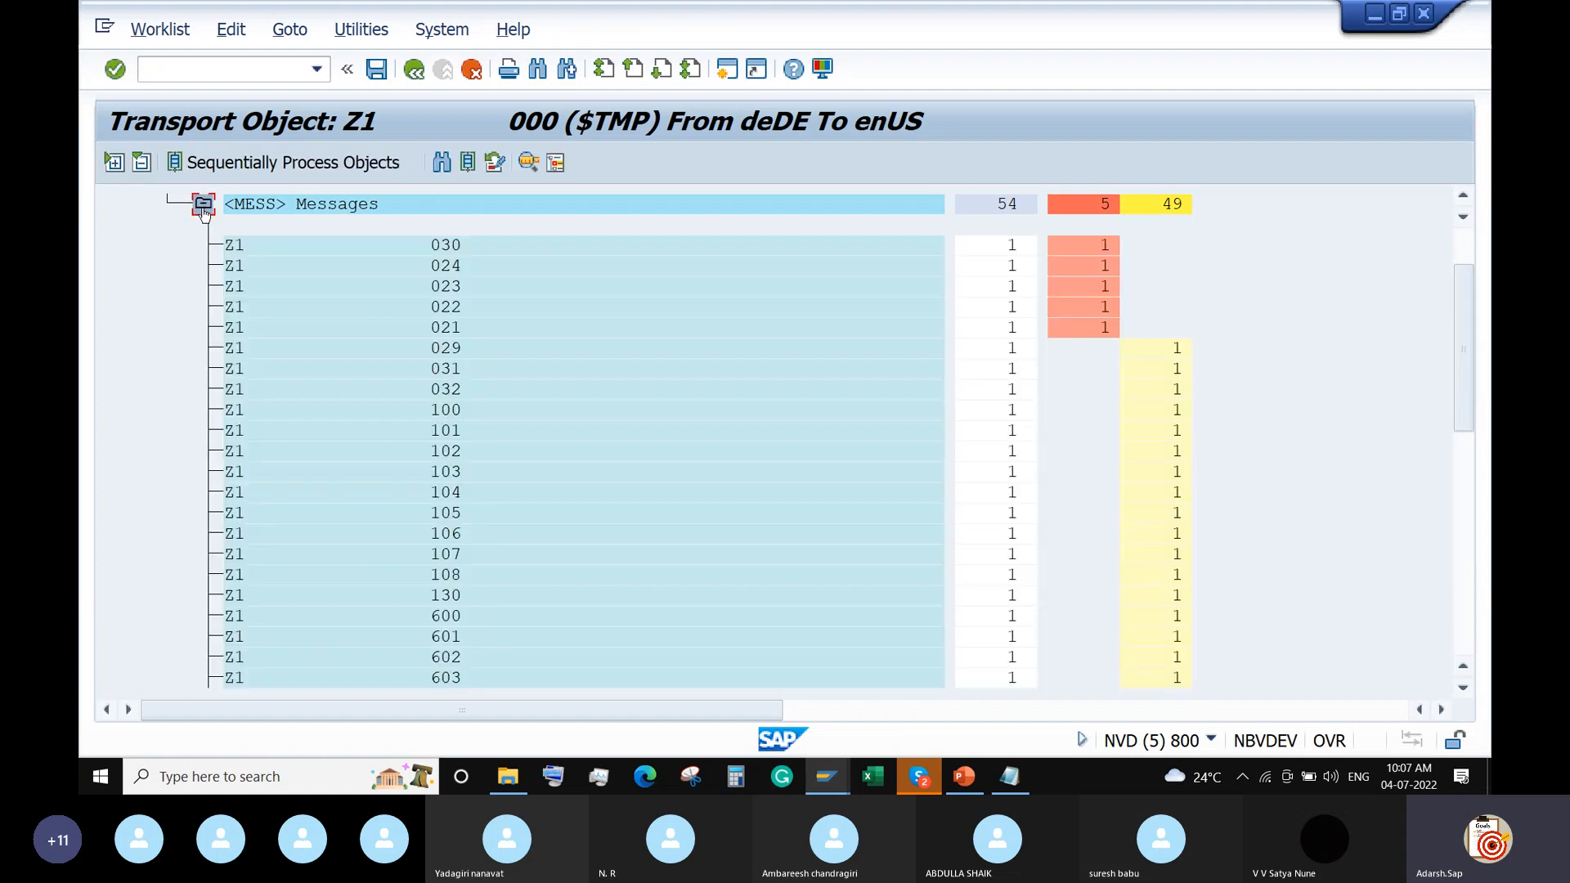
left_click(1105, 204)
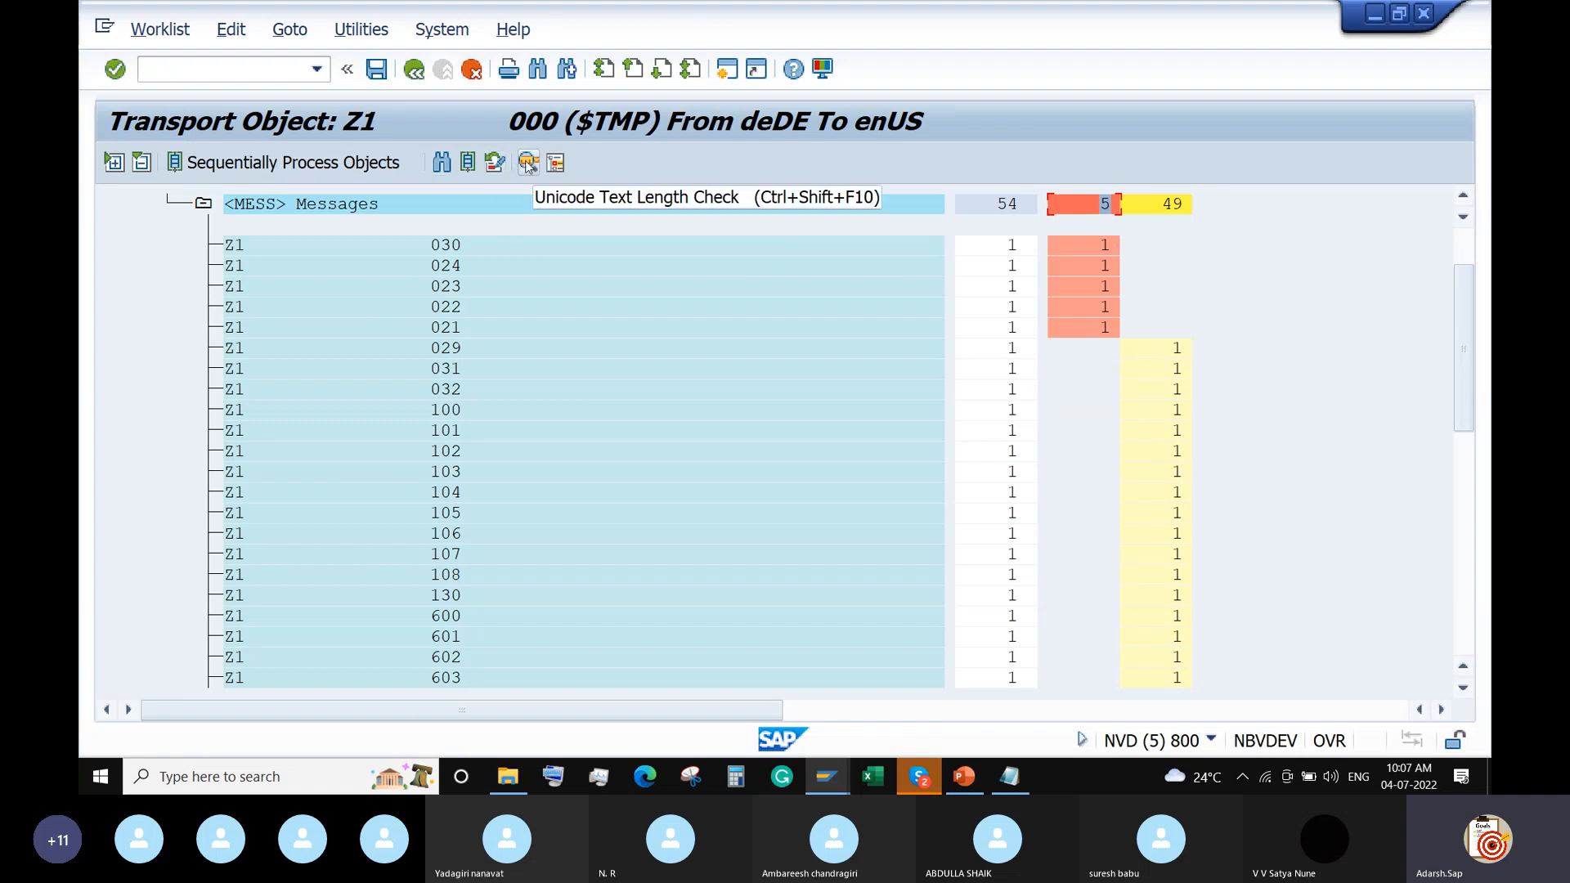
left_click(476, 163)
left_click(203, 204)
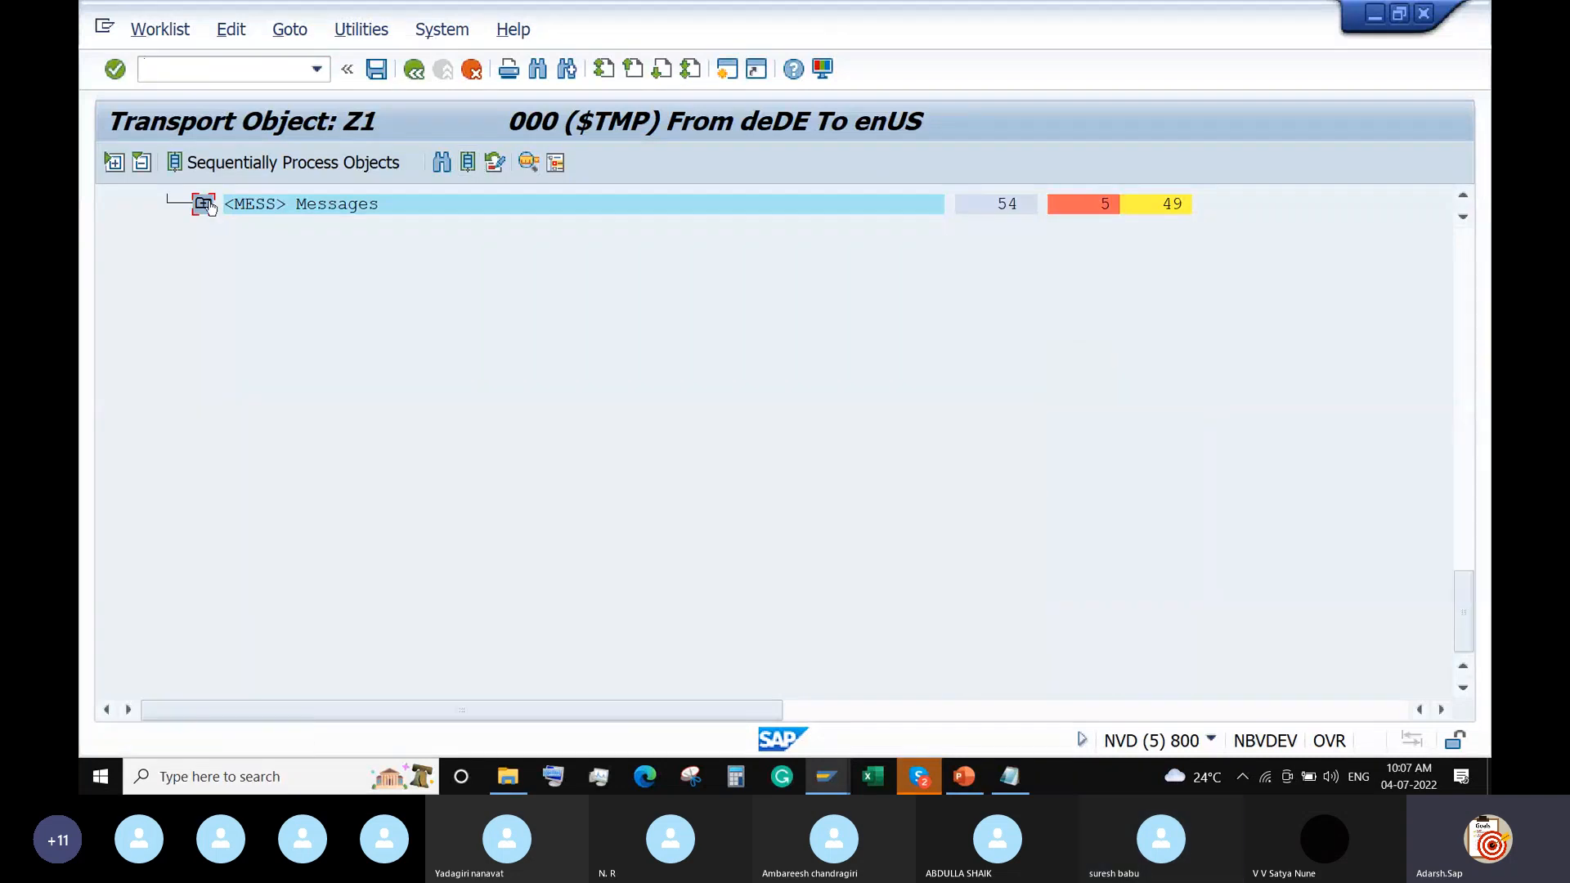
scroll(368, 261, "up", 1)
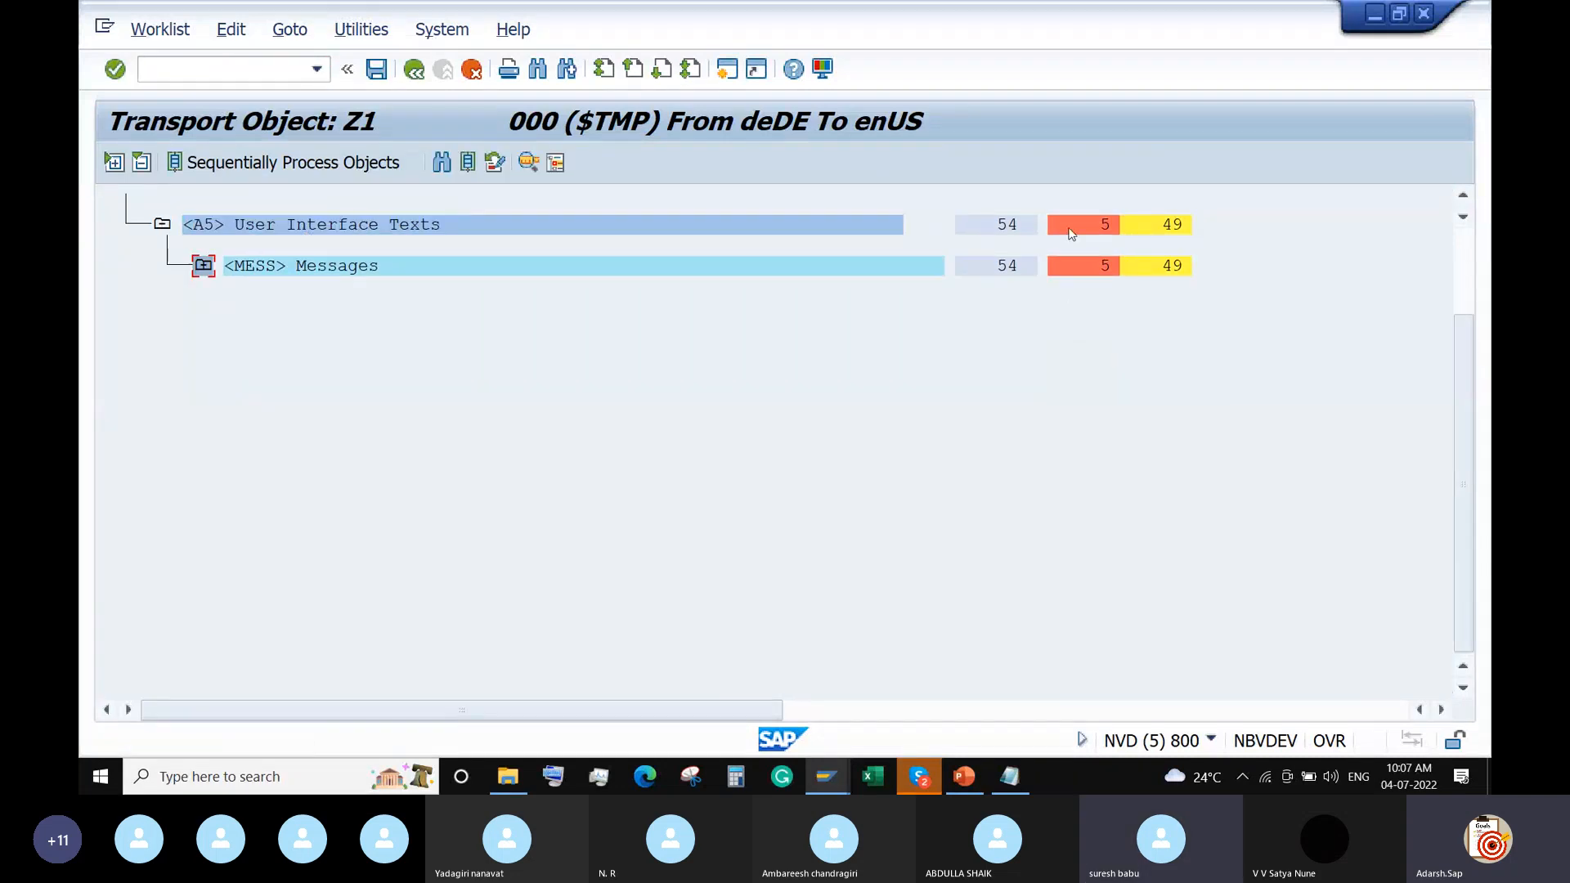
left_click(1071, 229)
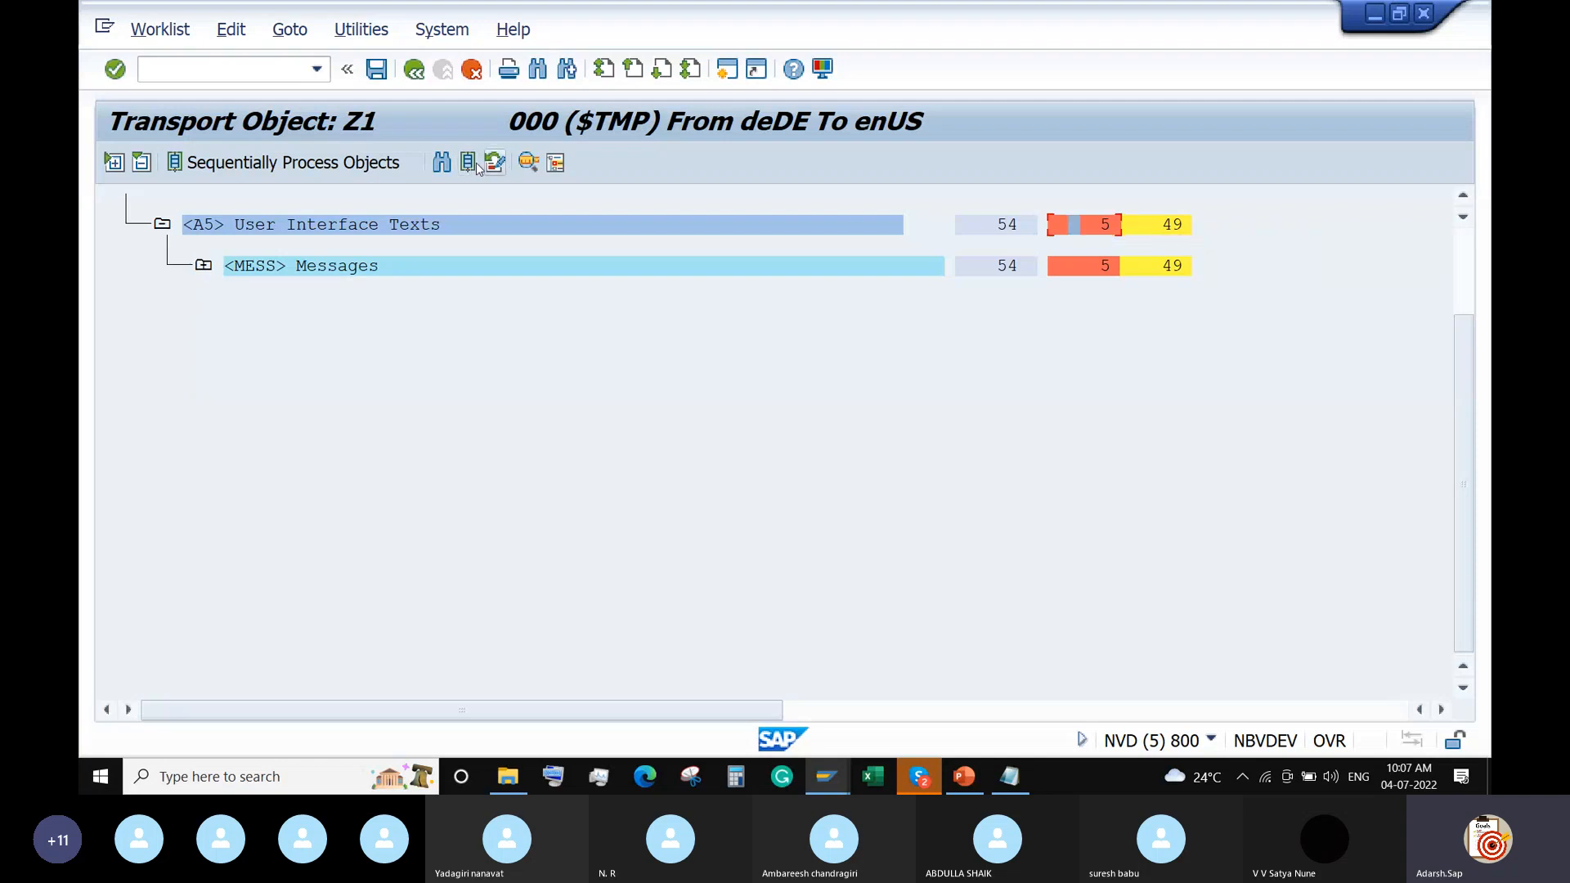
left_click(468, 162)
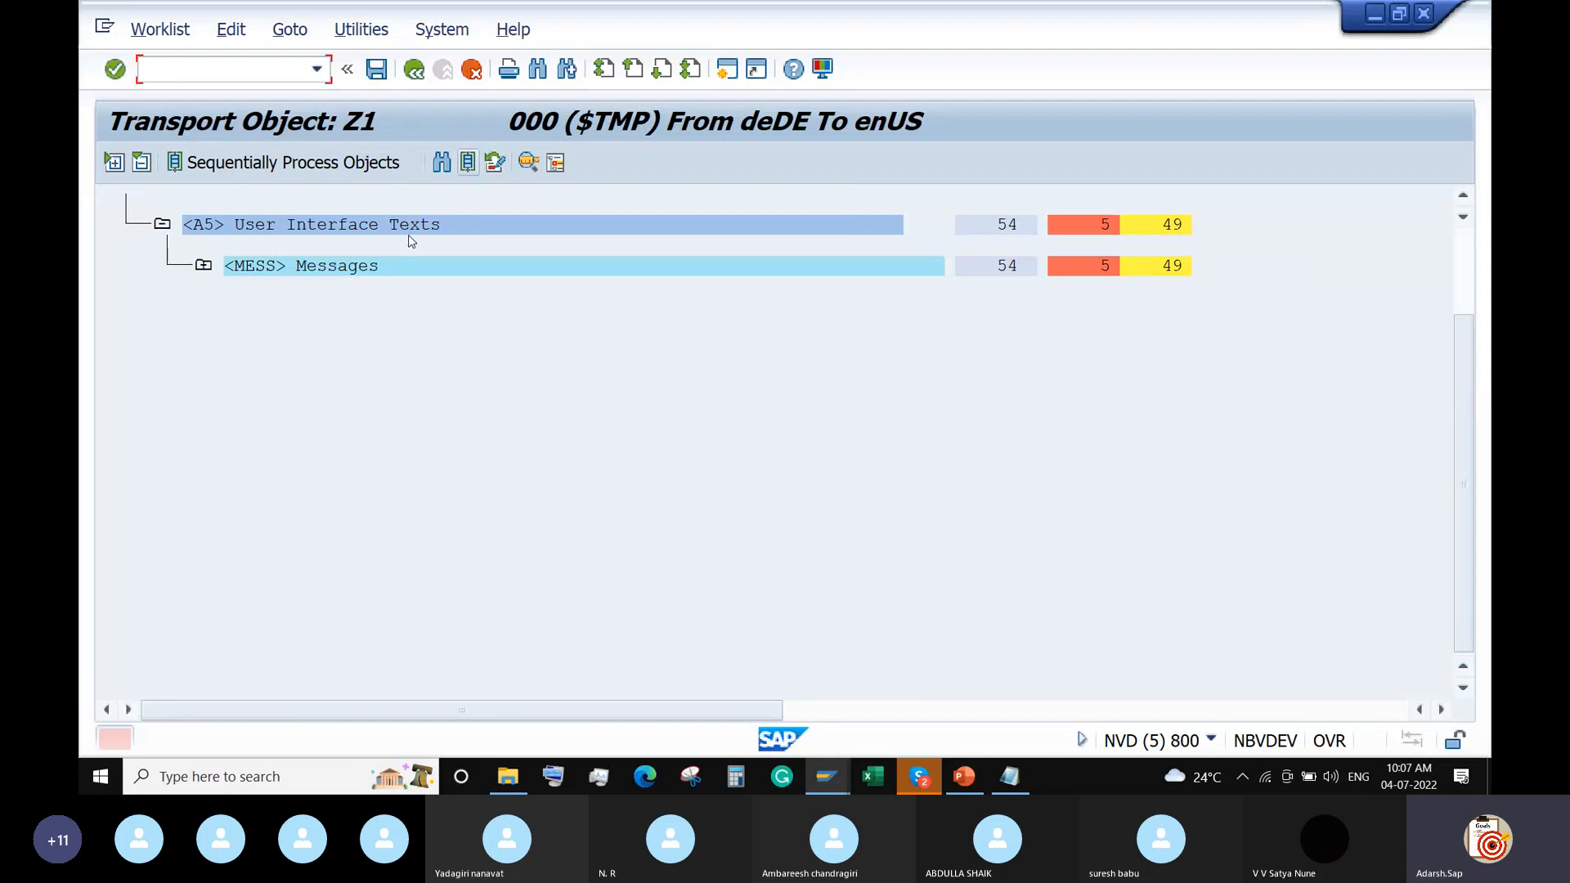
left_click(467, 162)
left_click(202, 265)
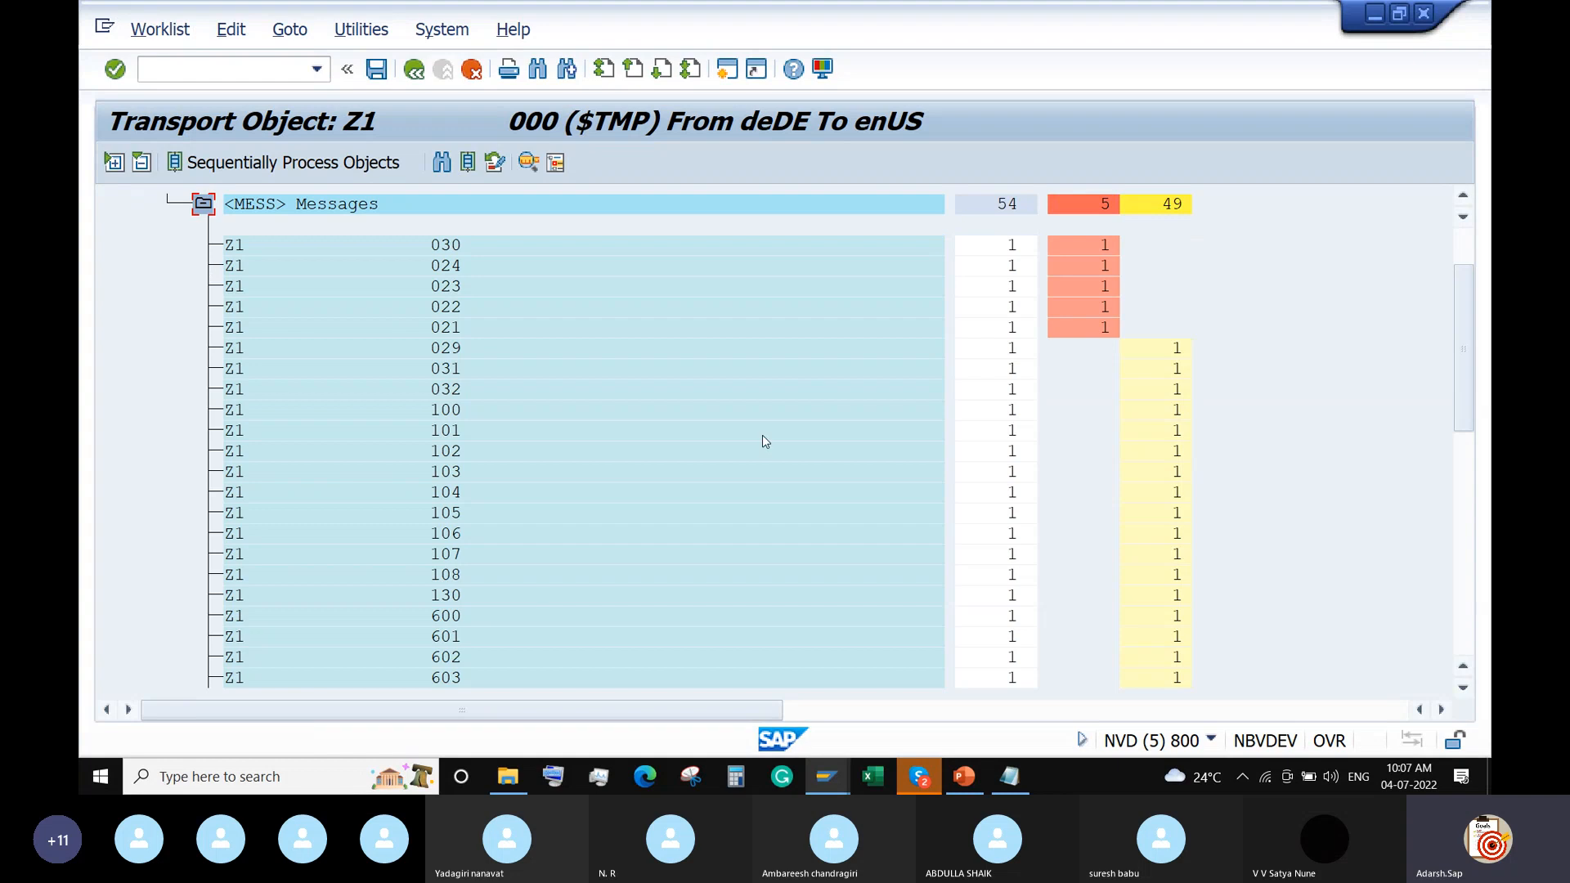
Open message 024 for translation and enter "Company Code: ABCD, Doc Type, KZ, Posting Date must be Current Date" as its English text
double_click(466, 265)
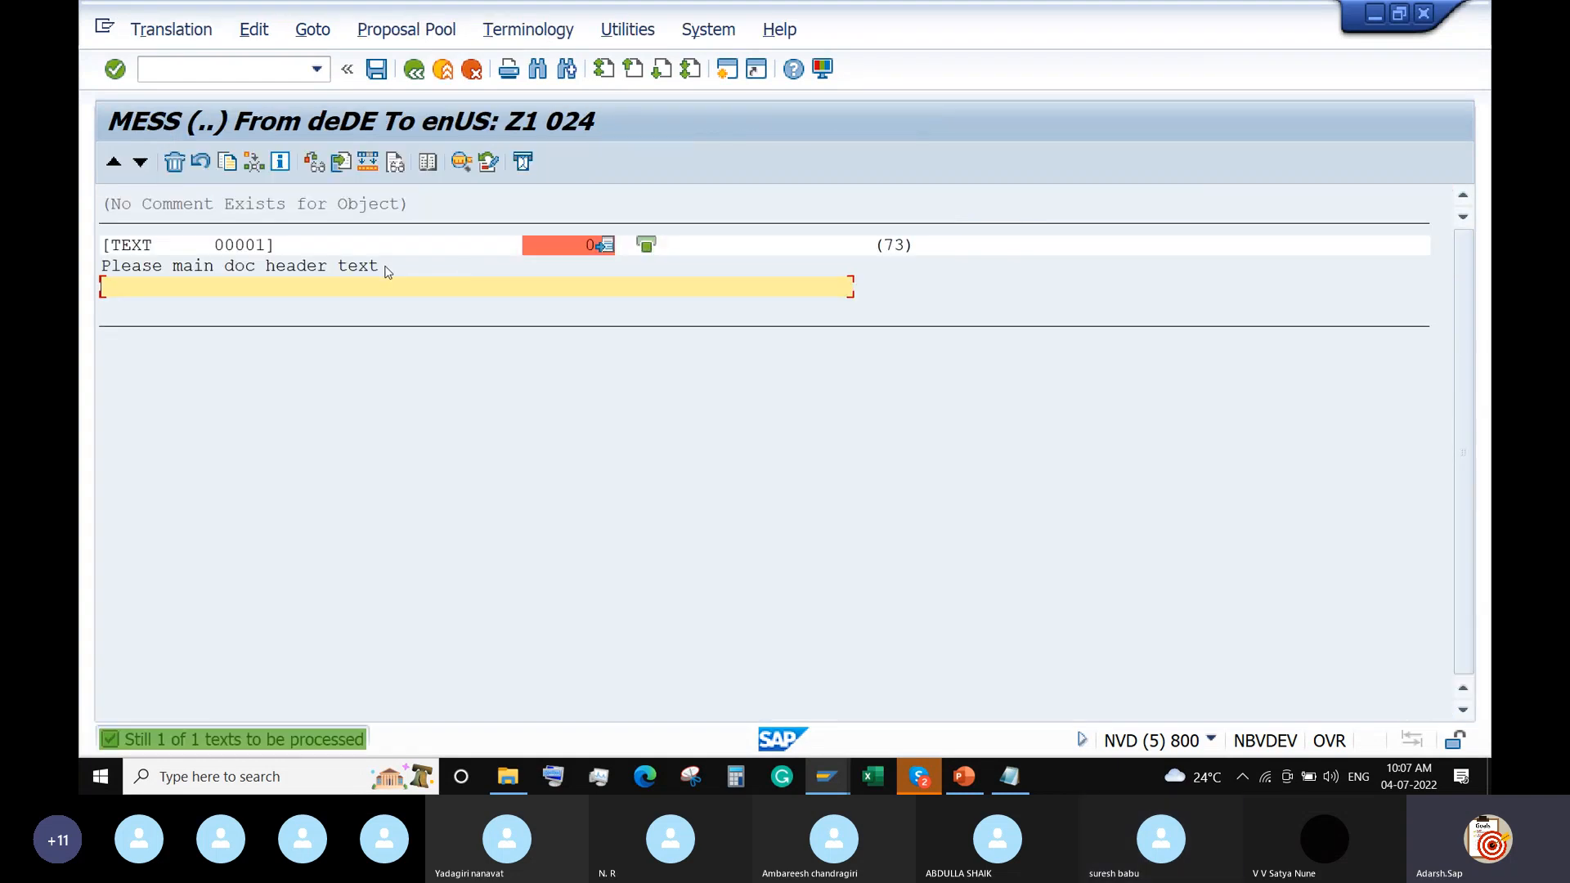
left_click(384, 268)
left_click(366, 285)
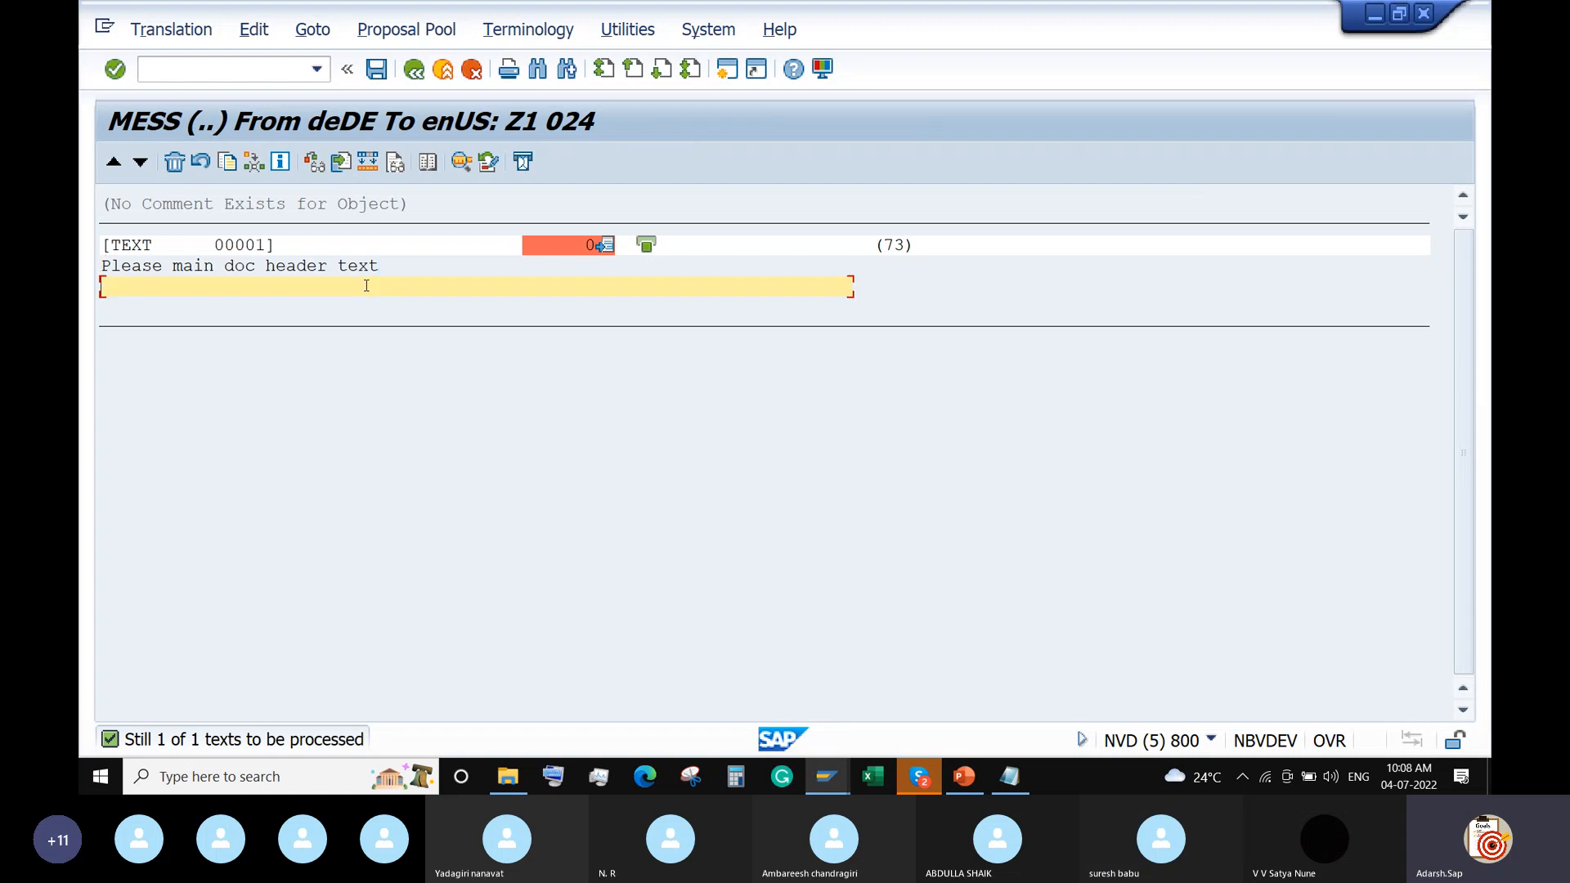
type("Company Code")
key("BackSpace")
type("de: ")
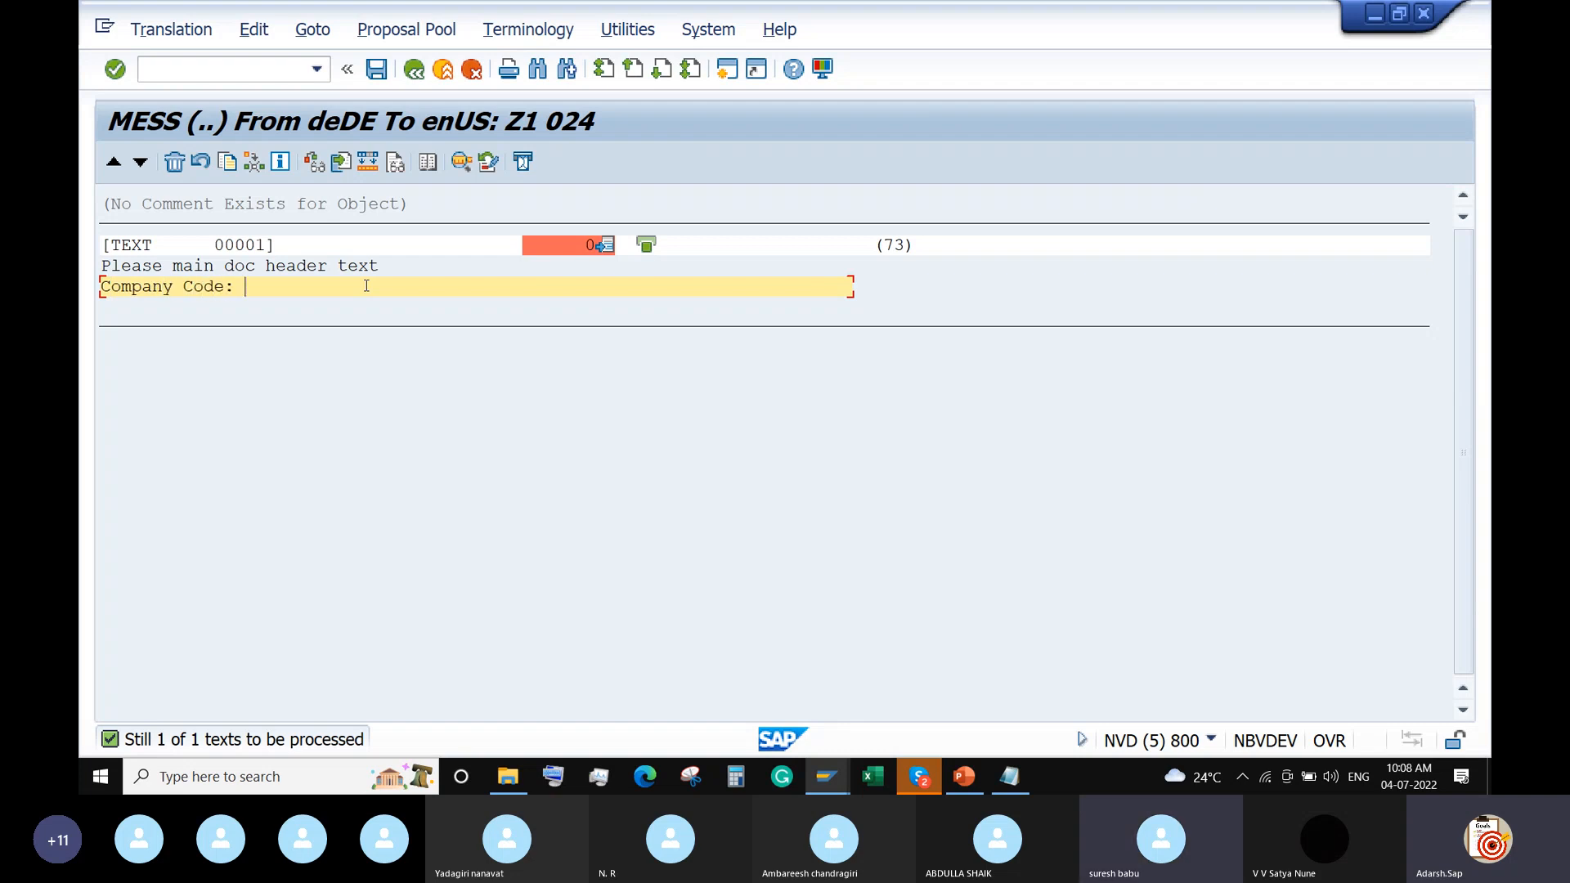
type("ABCD, ")
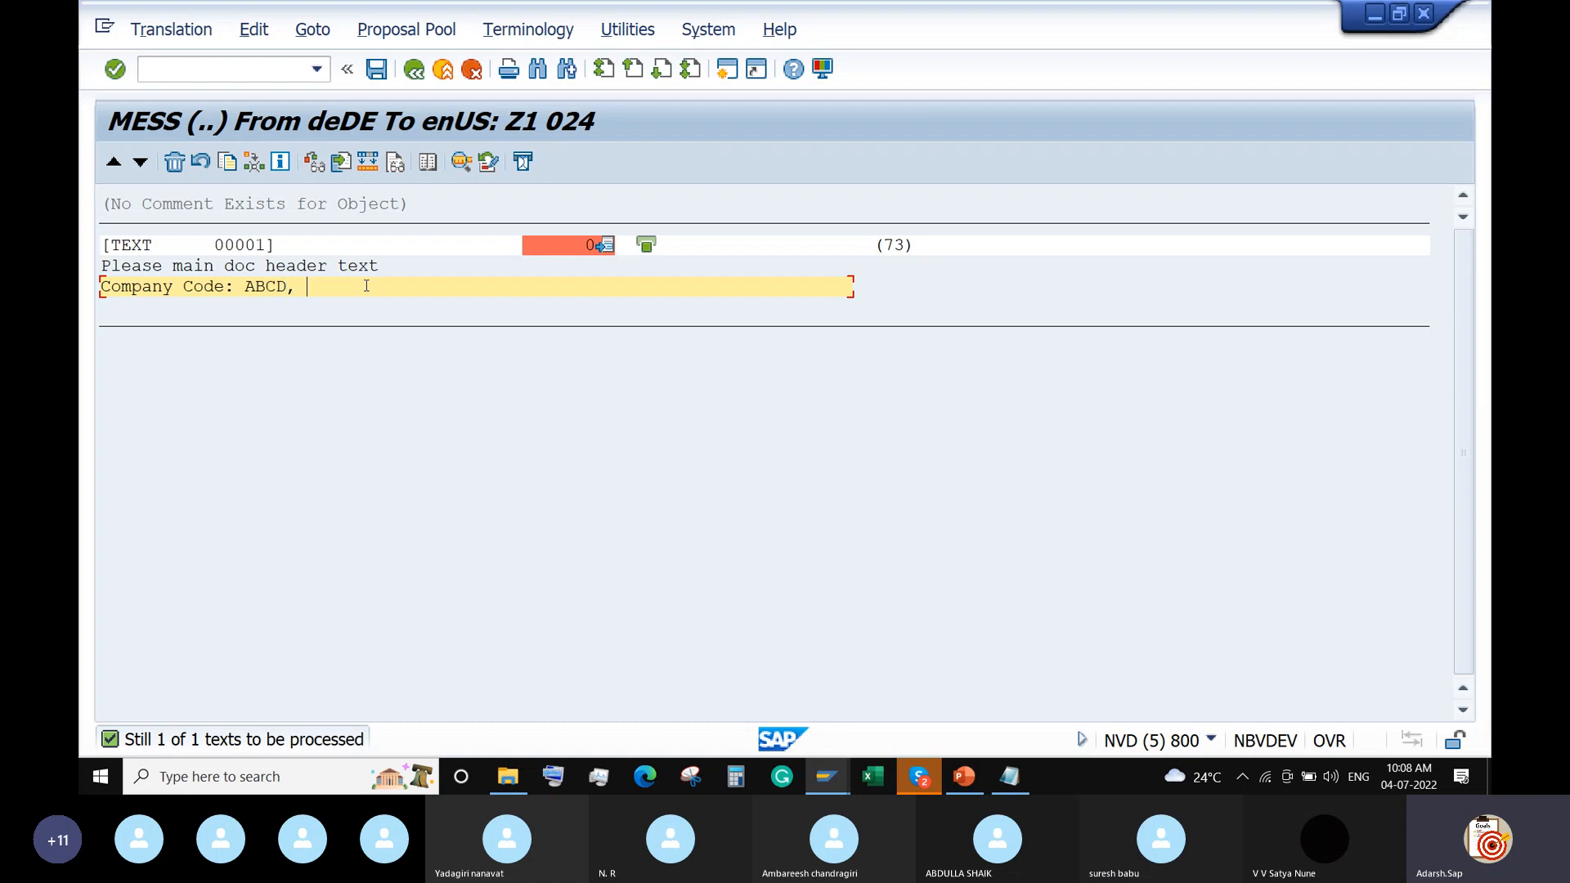
type("Doc Type, KZ, ")
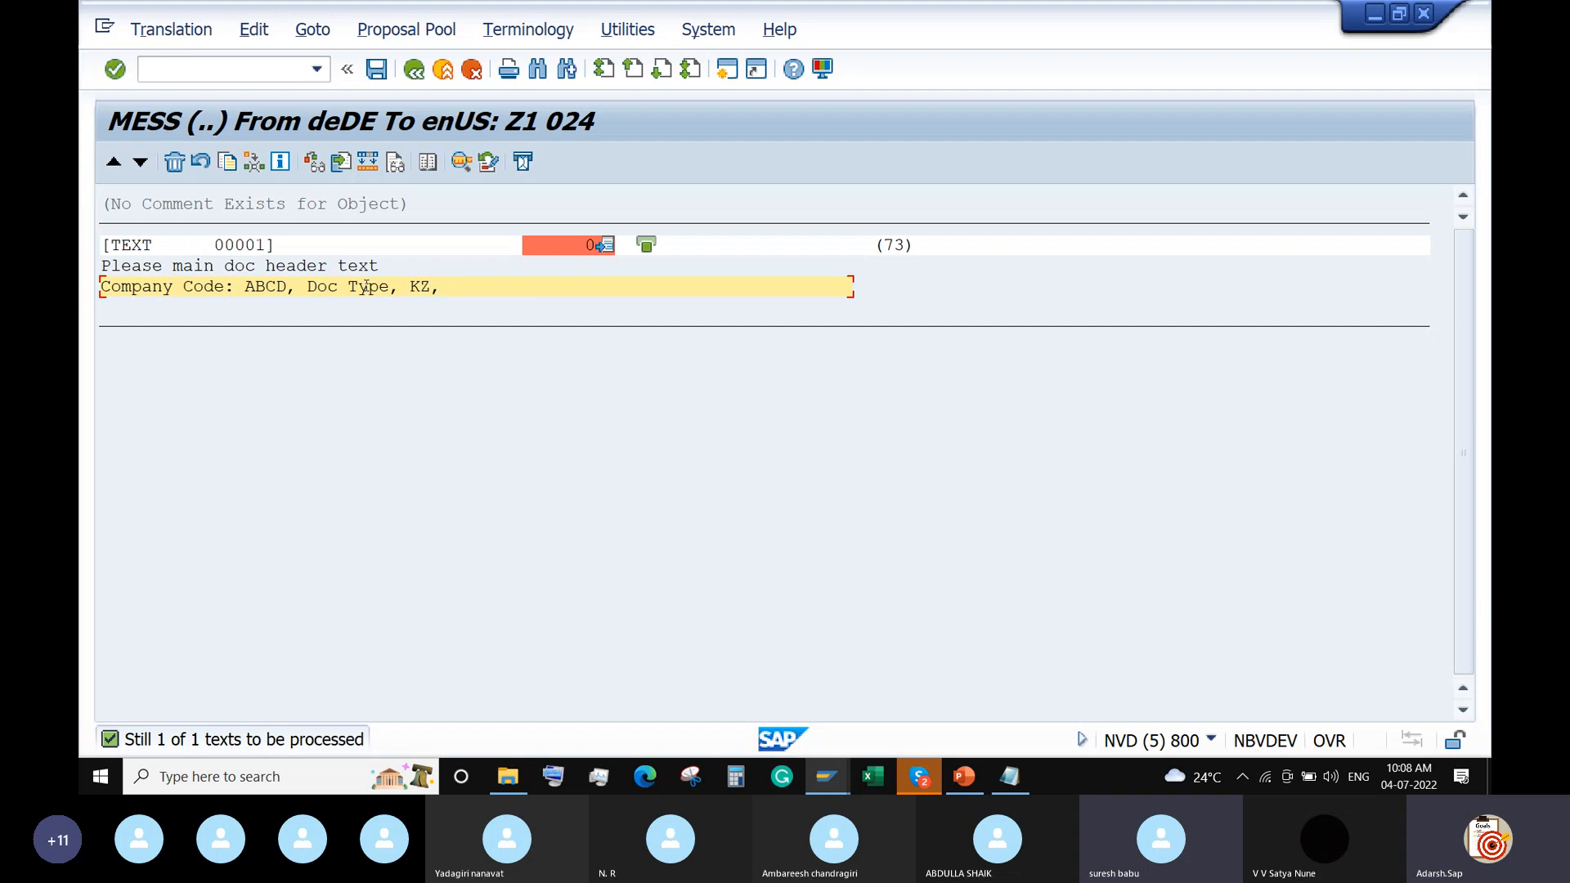
type("Posting Da")
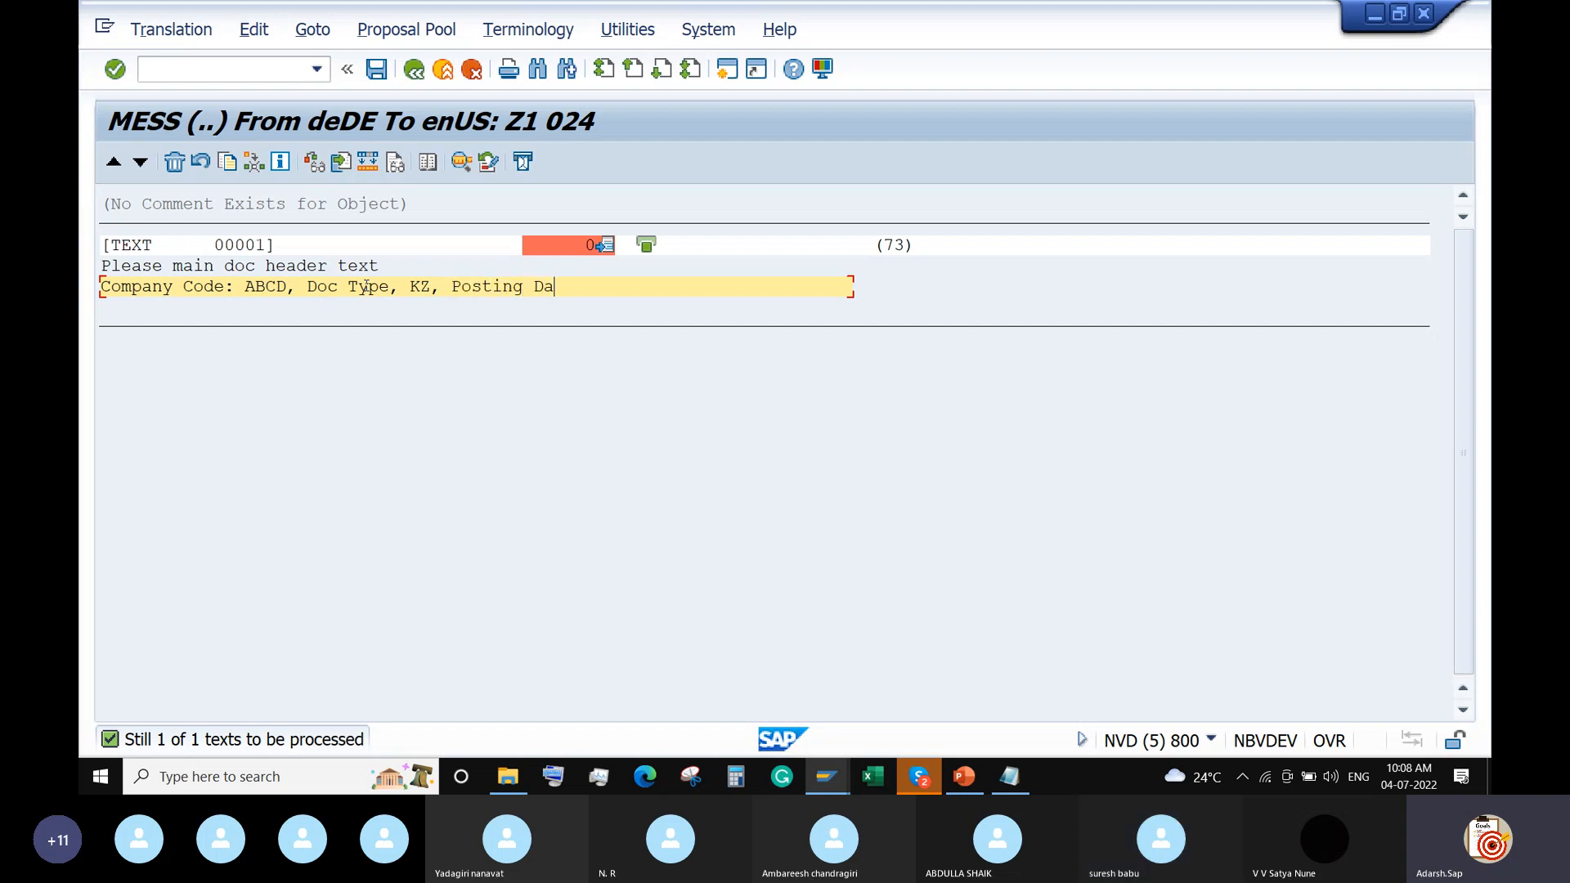
type("te must be Current Date")
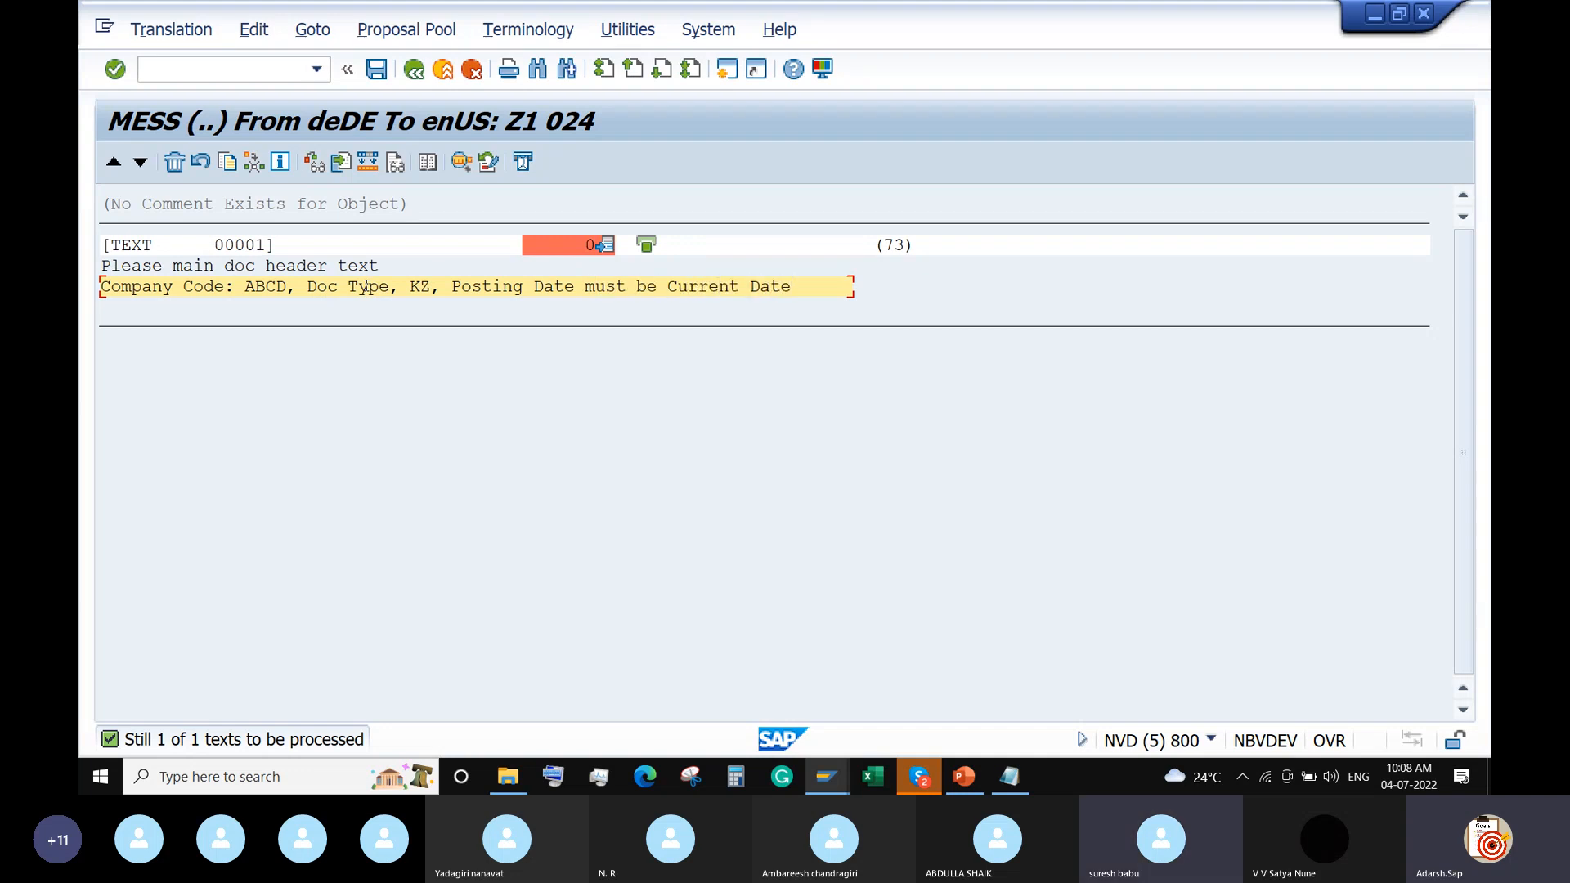
Try to save the translated text of message 024 after viewing its proposals, and close this message maintenance session
left_click(604, 247)
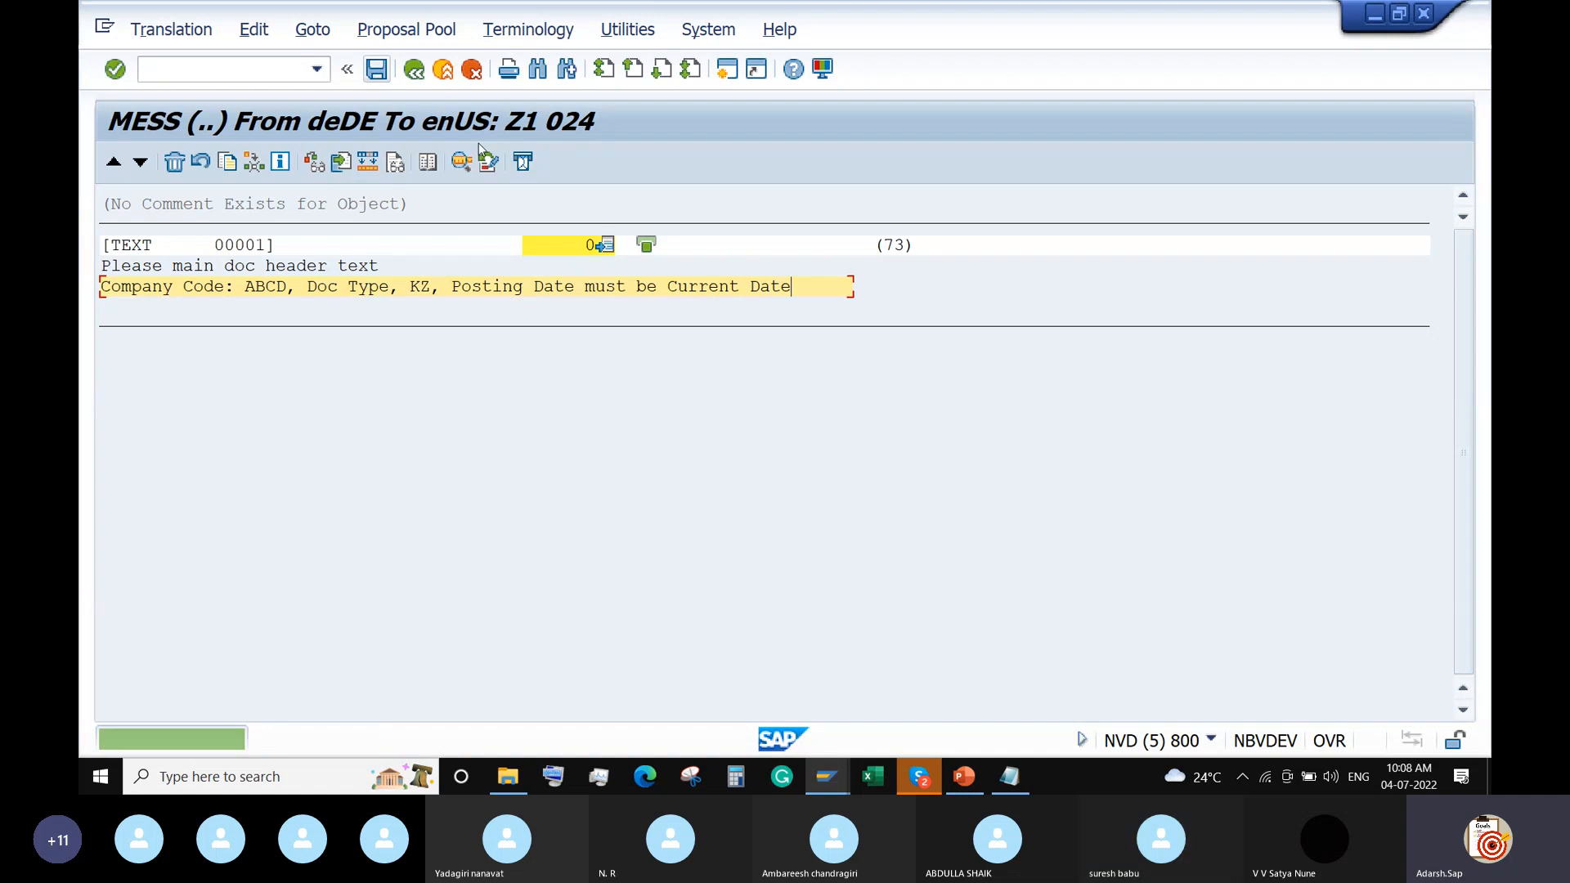
left_click(604, 247)
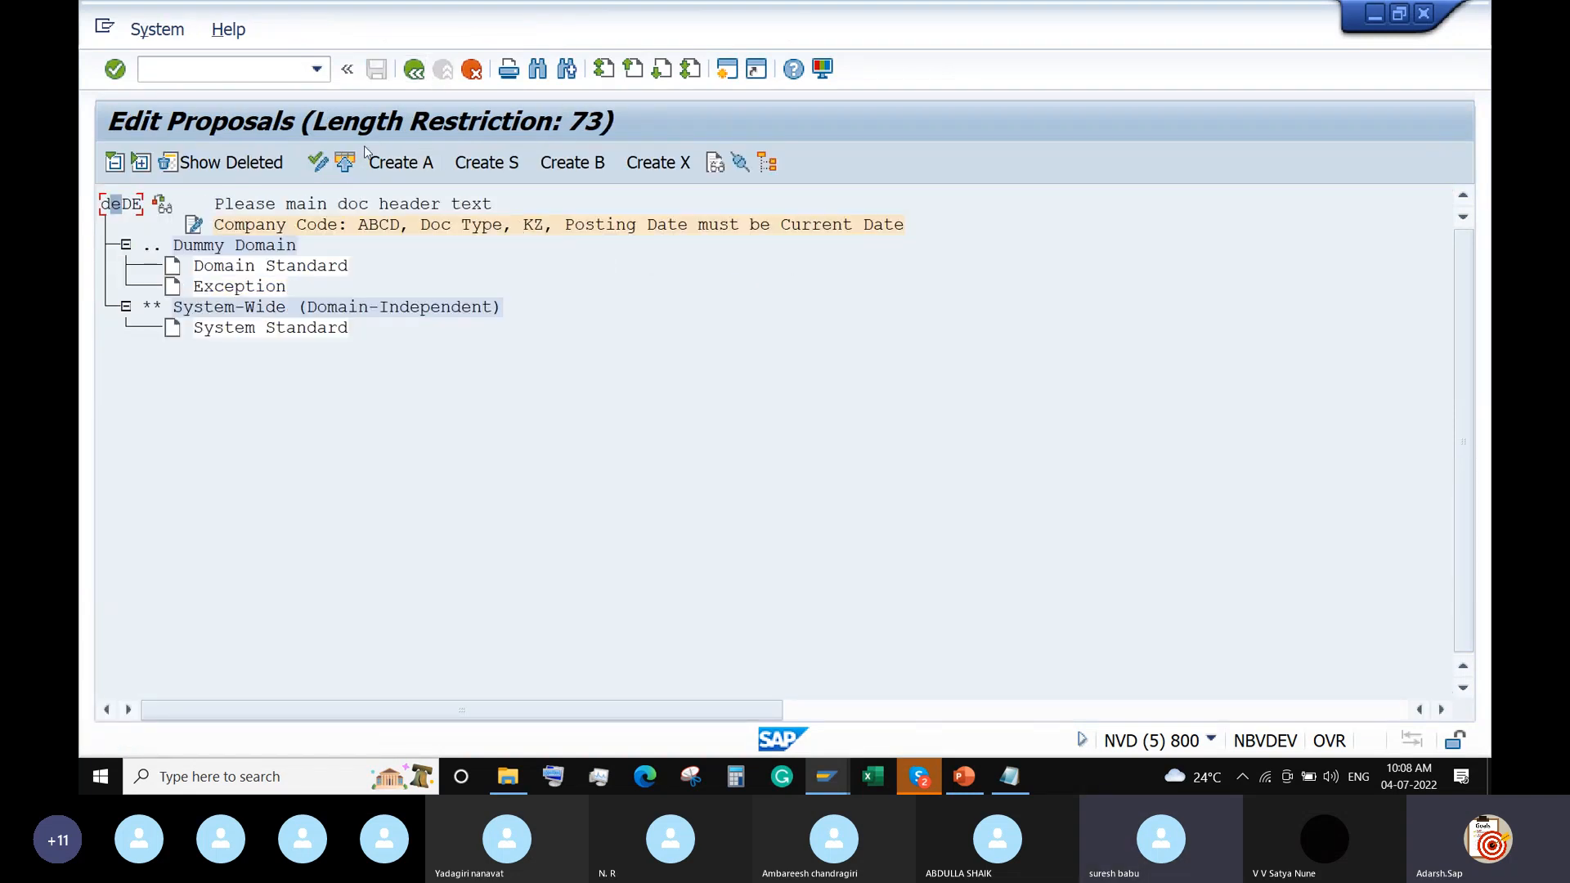
left_click(416, 71)
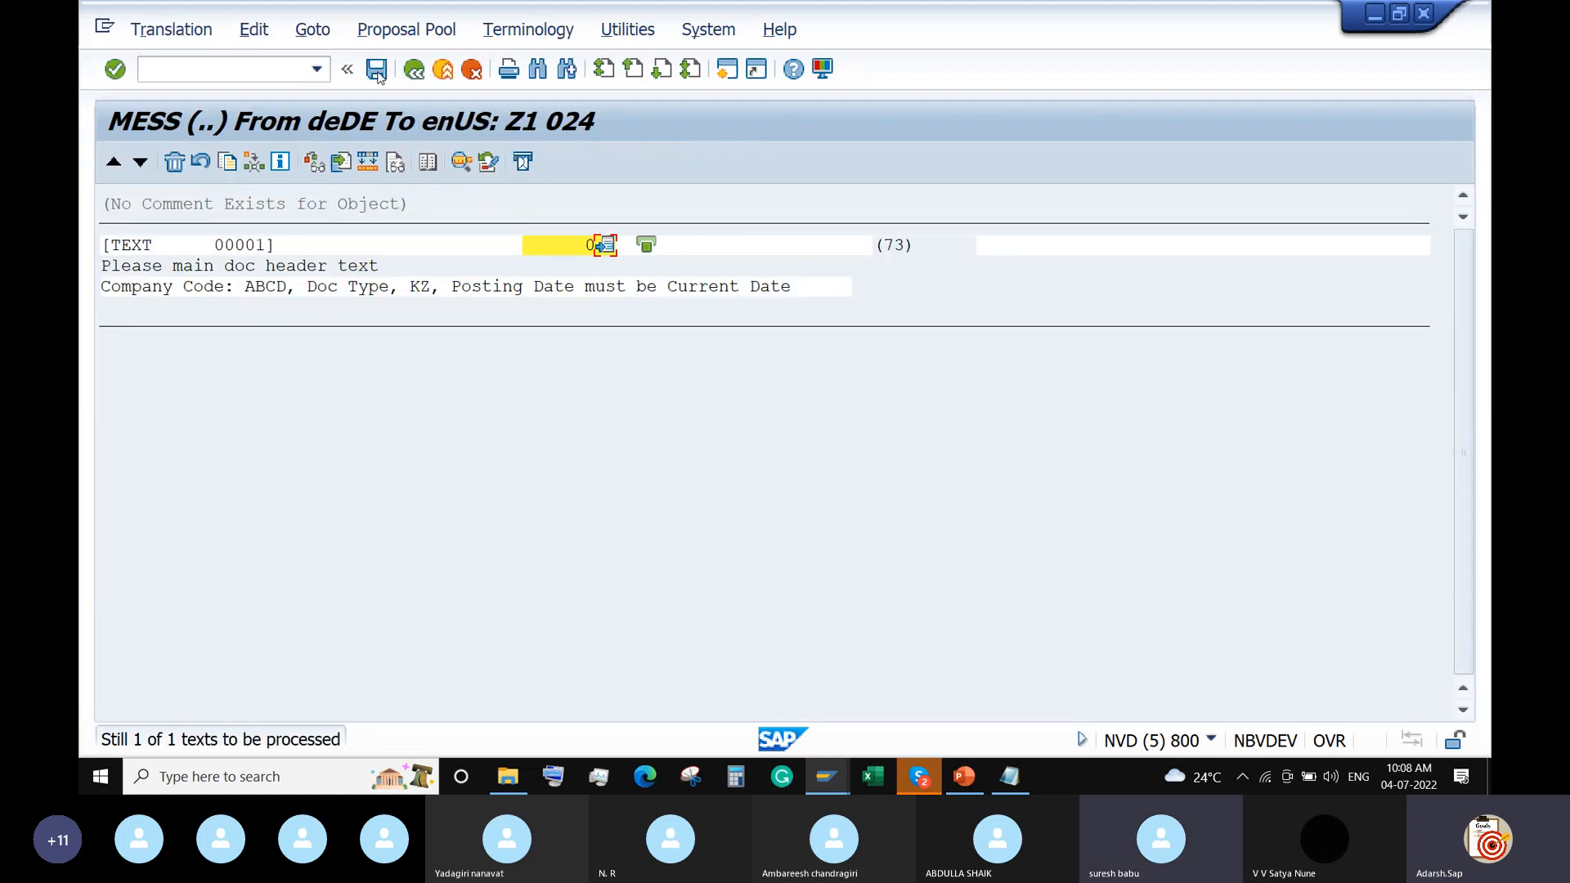
left_click(377, 70)
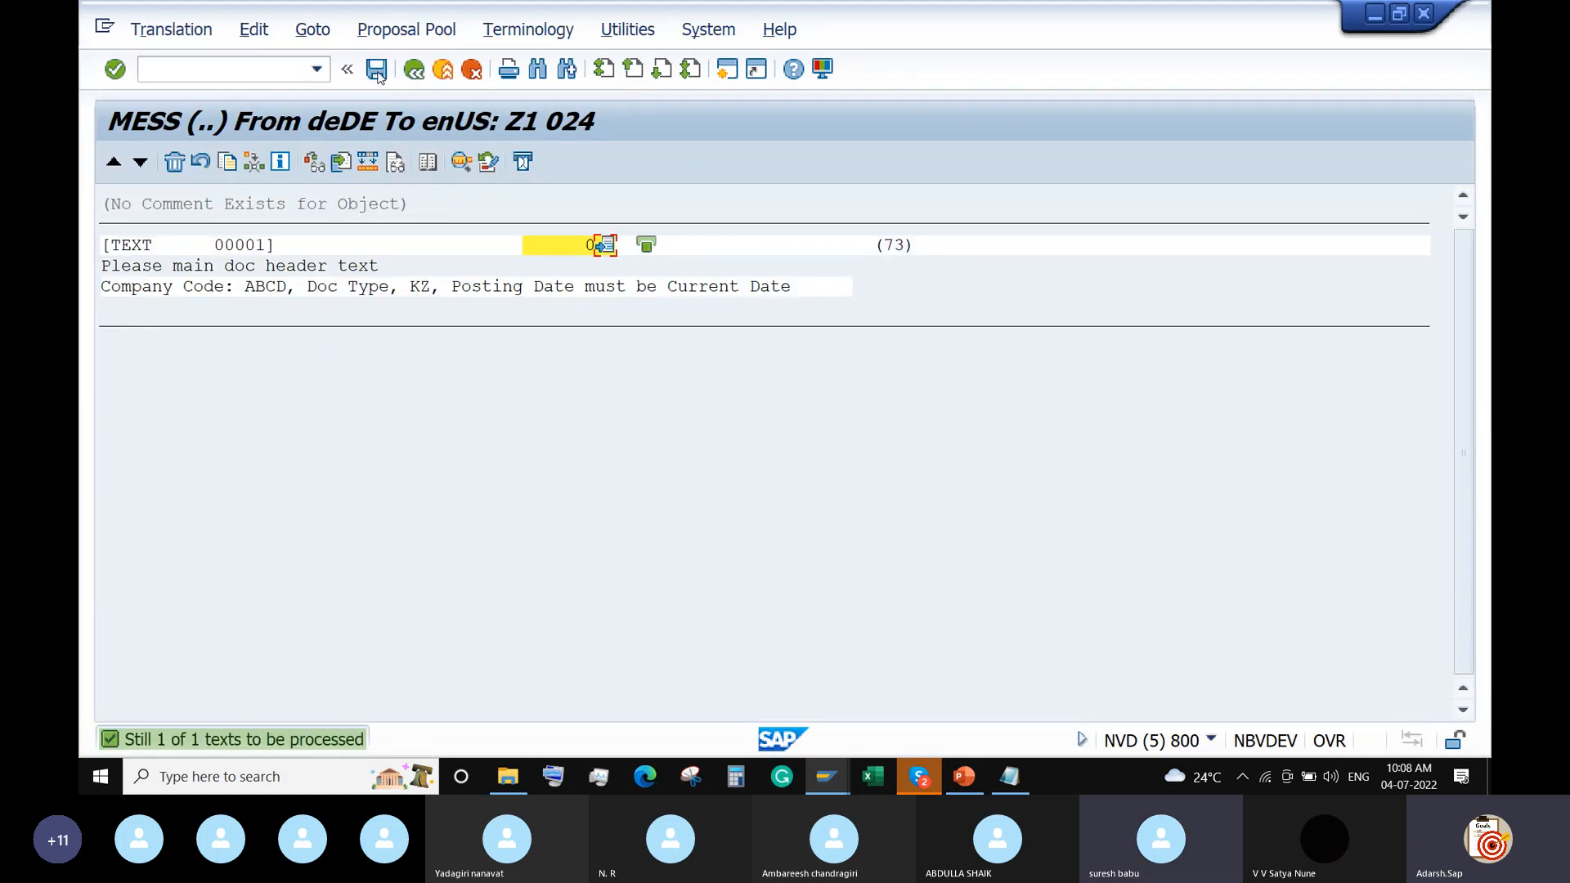
left_click(686, 279)
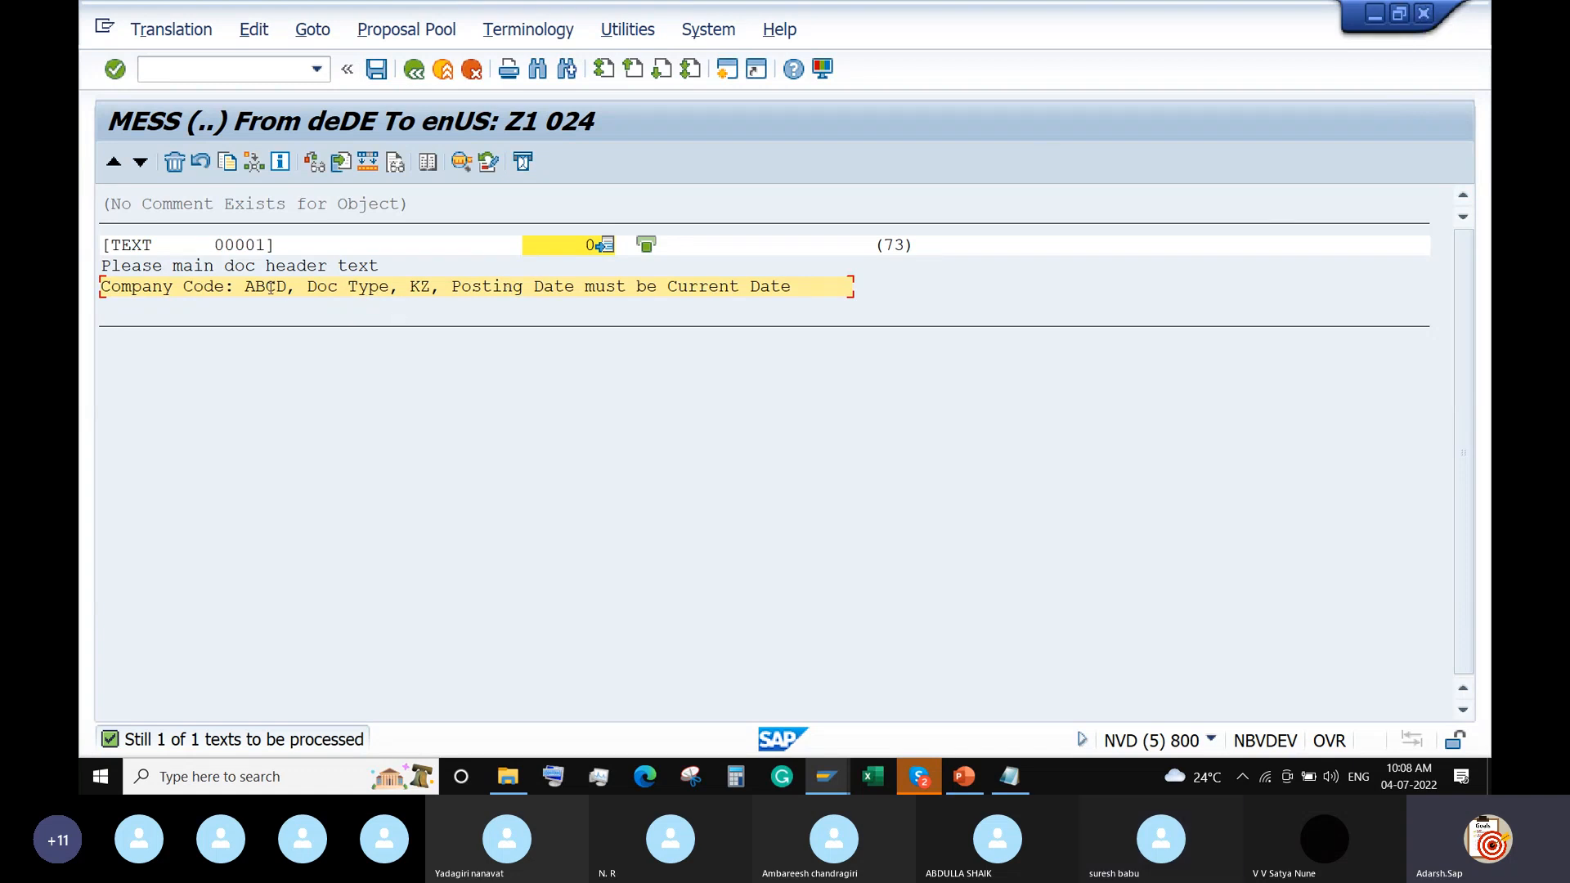
left_click(1421, 14)
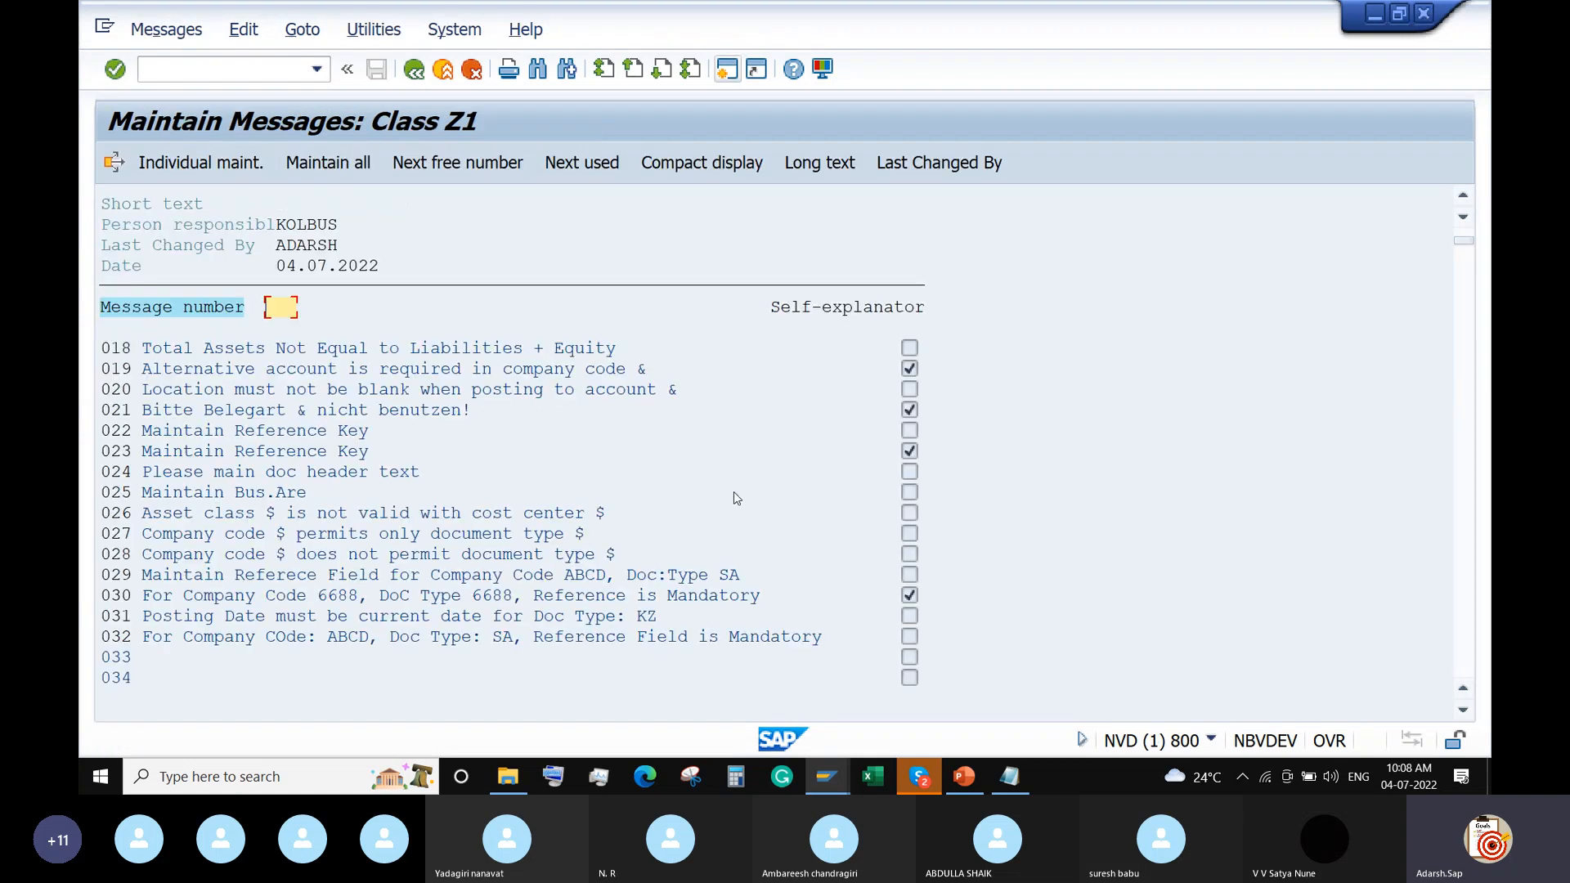
Return to the message of validation ZABCP step 001, assign message number 024 from class Z1, and save the validation
left_click(413, 70)
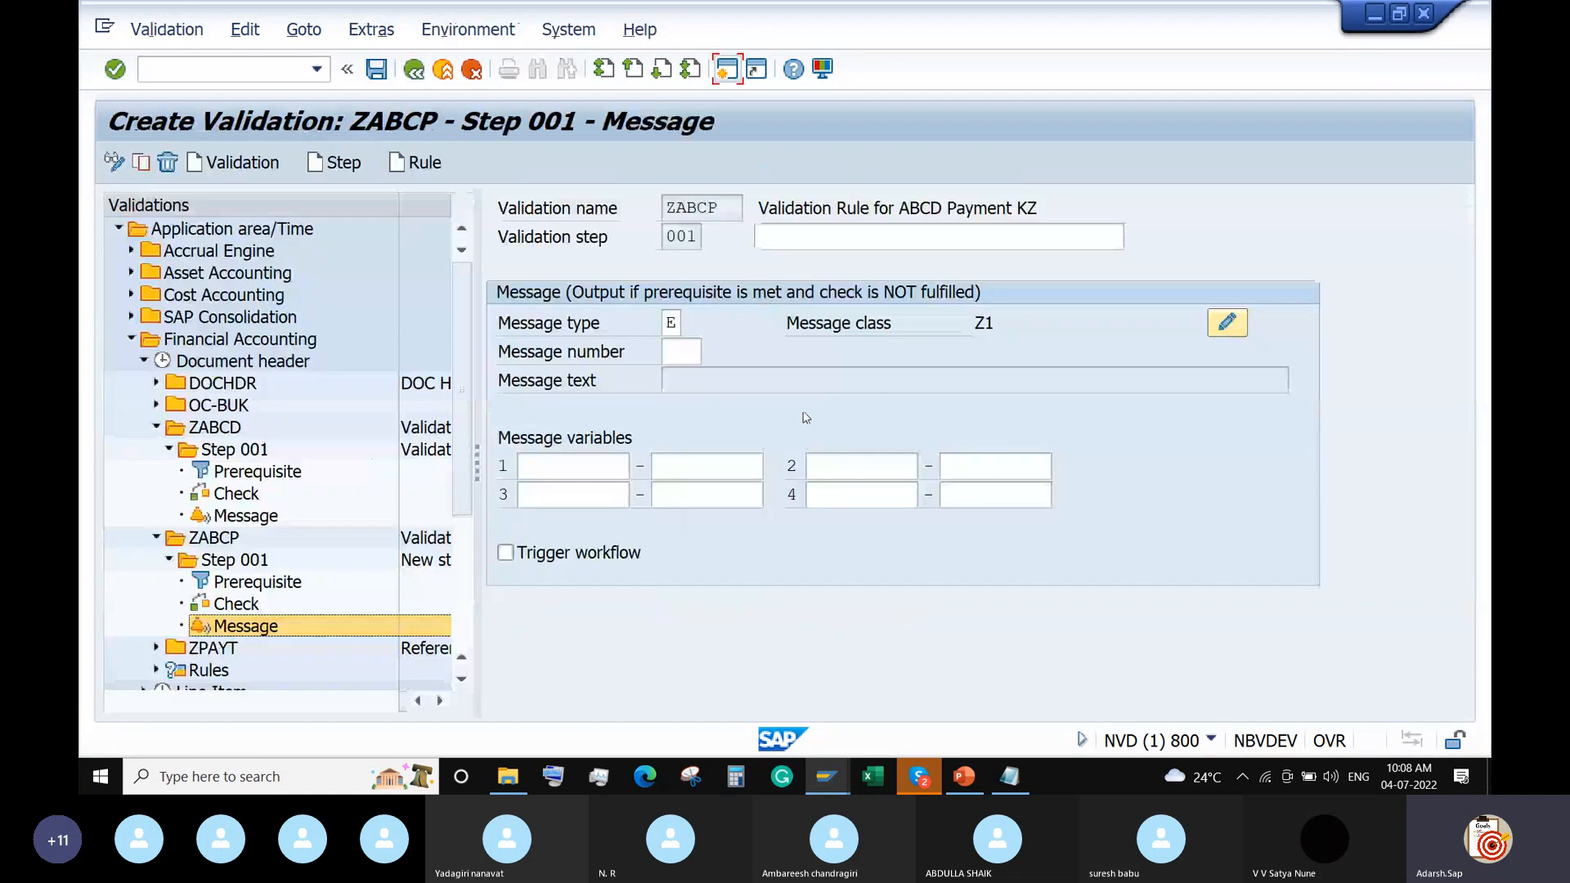
left_click(682, 350)
left_click(709, 354)
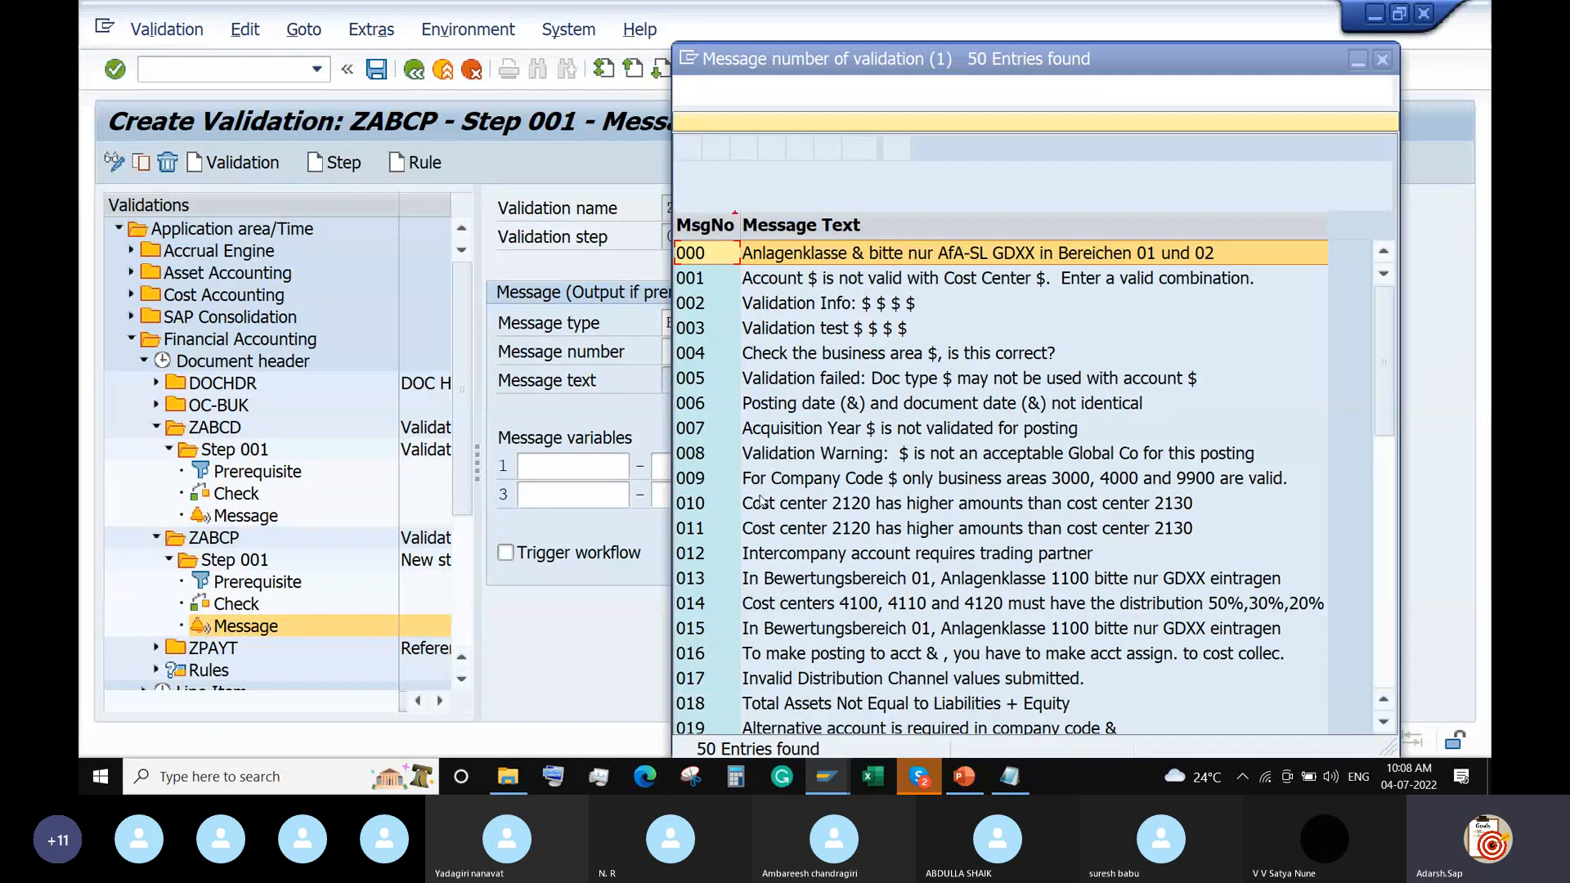
scroll(843, 578, "down", 1)
scroll(842, 578, "down", 8)
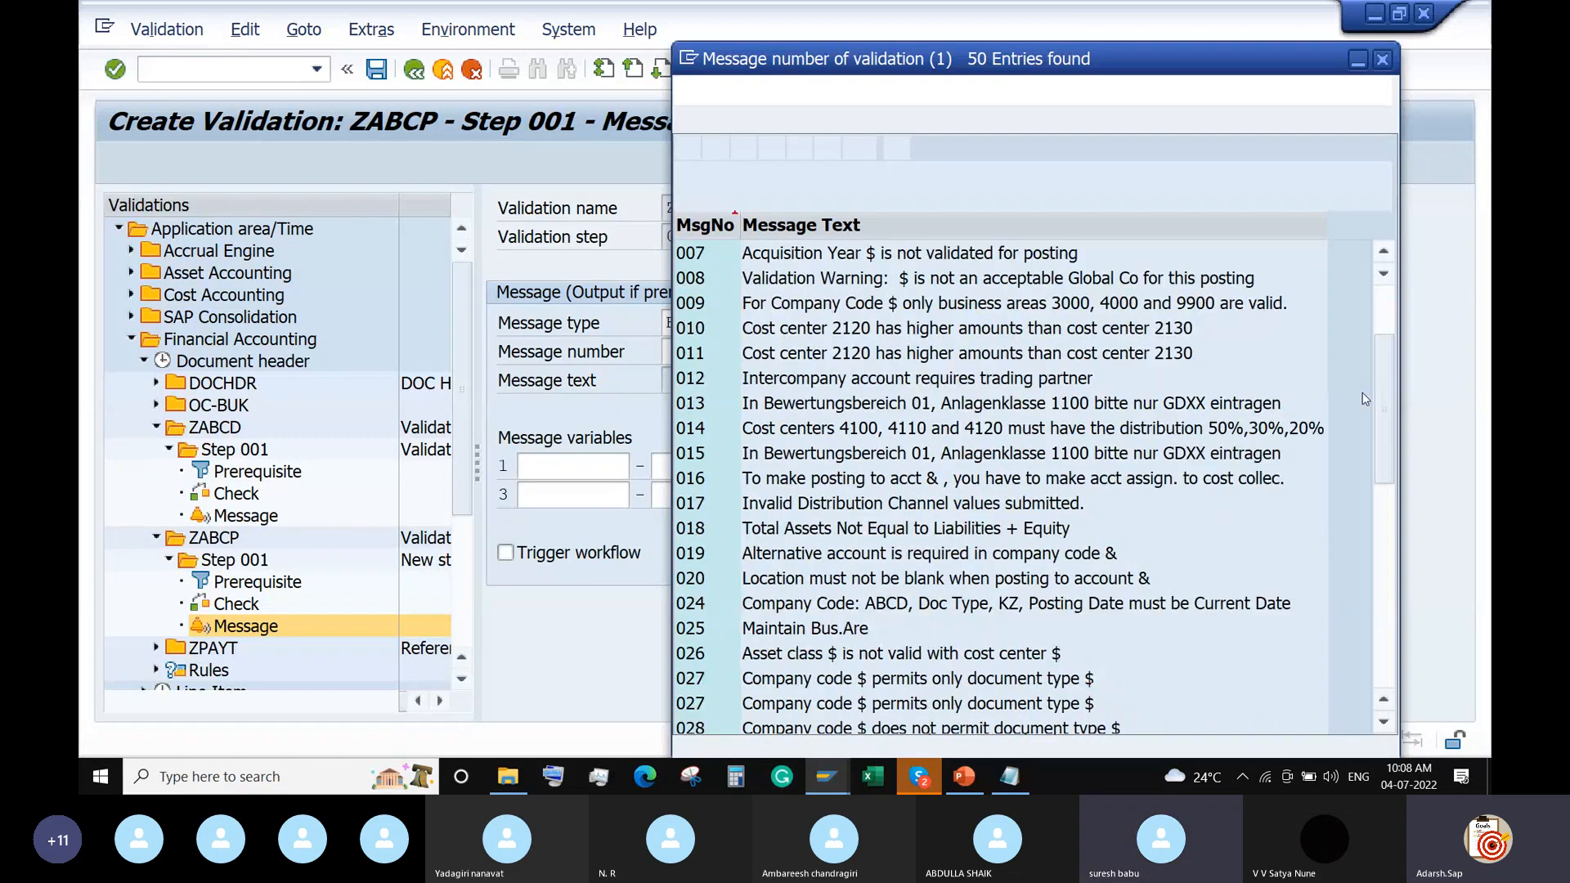
scroll(894, 365, "up", 3)
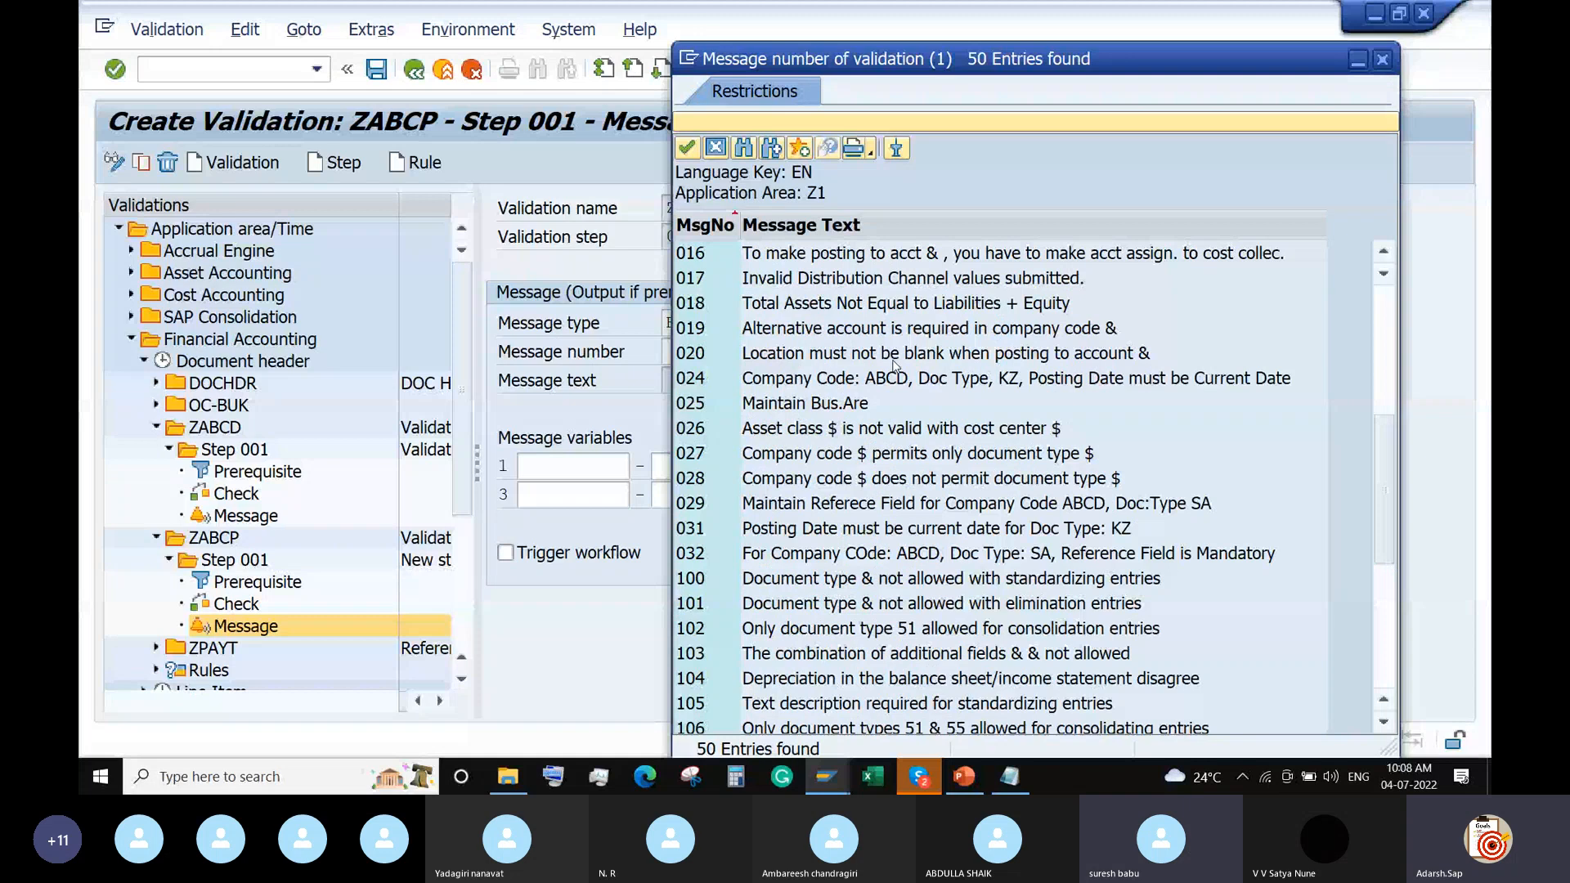
double_click(702, 376)
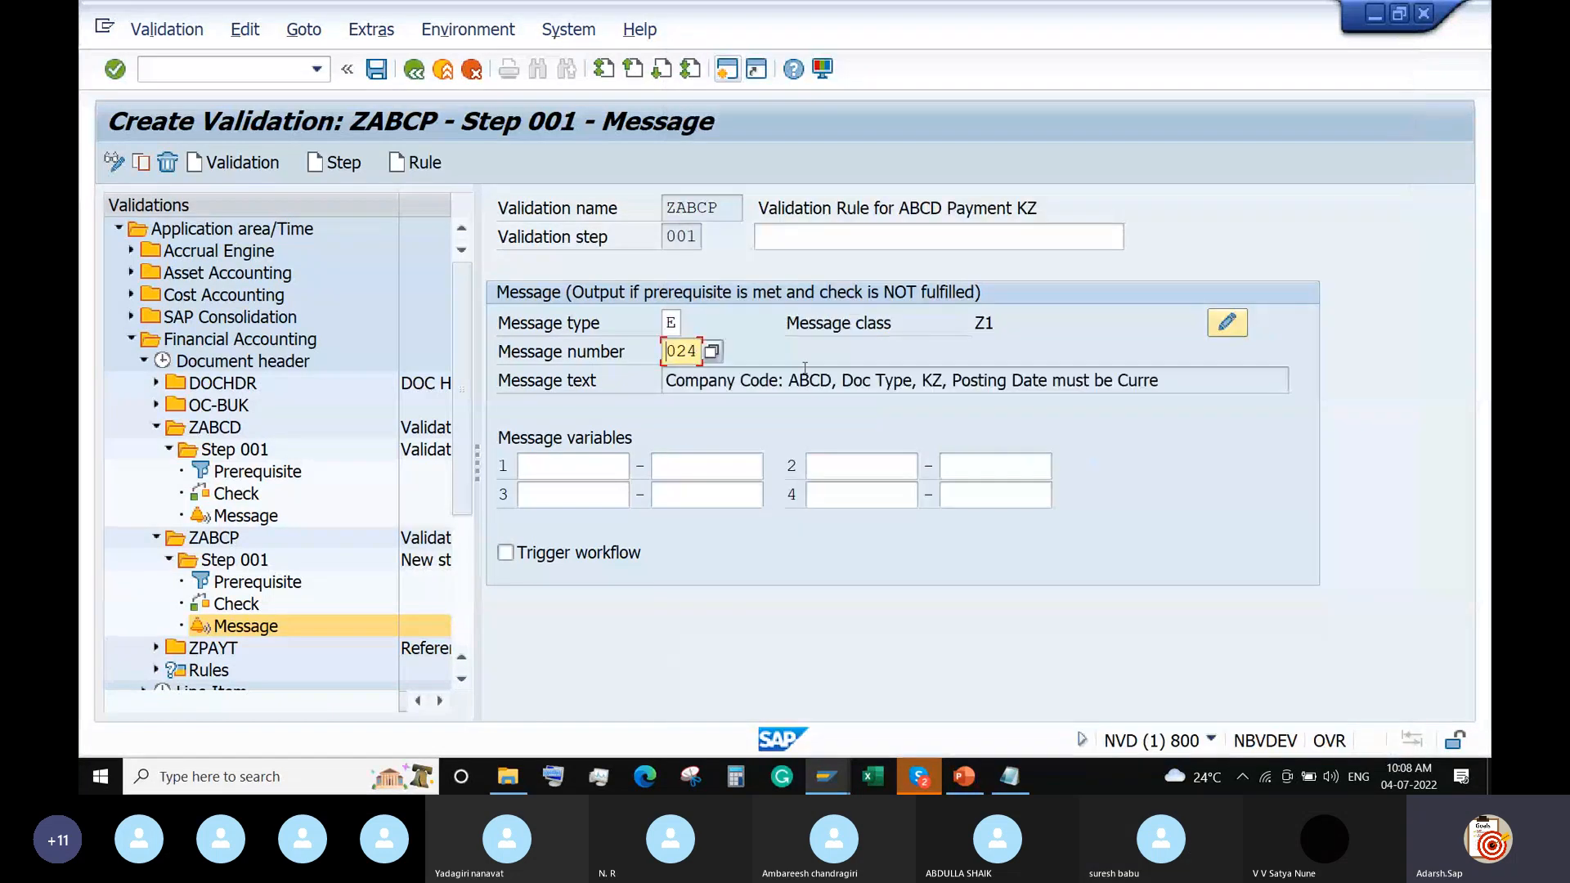
left_click(377, 71)
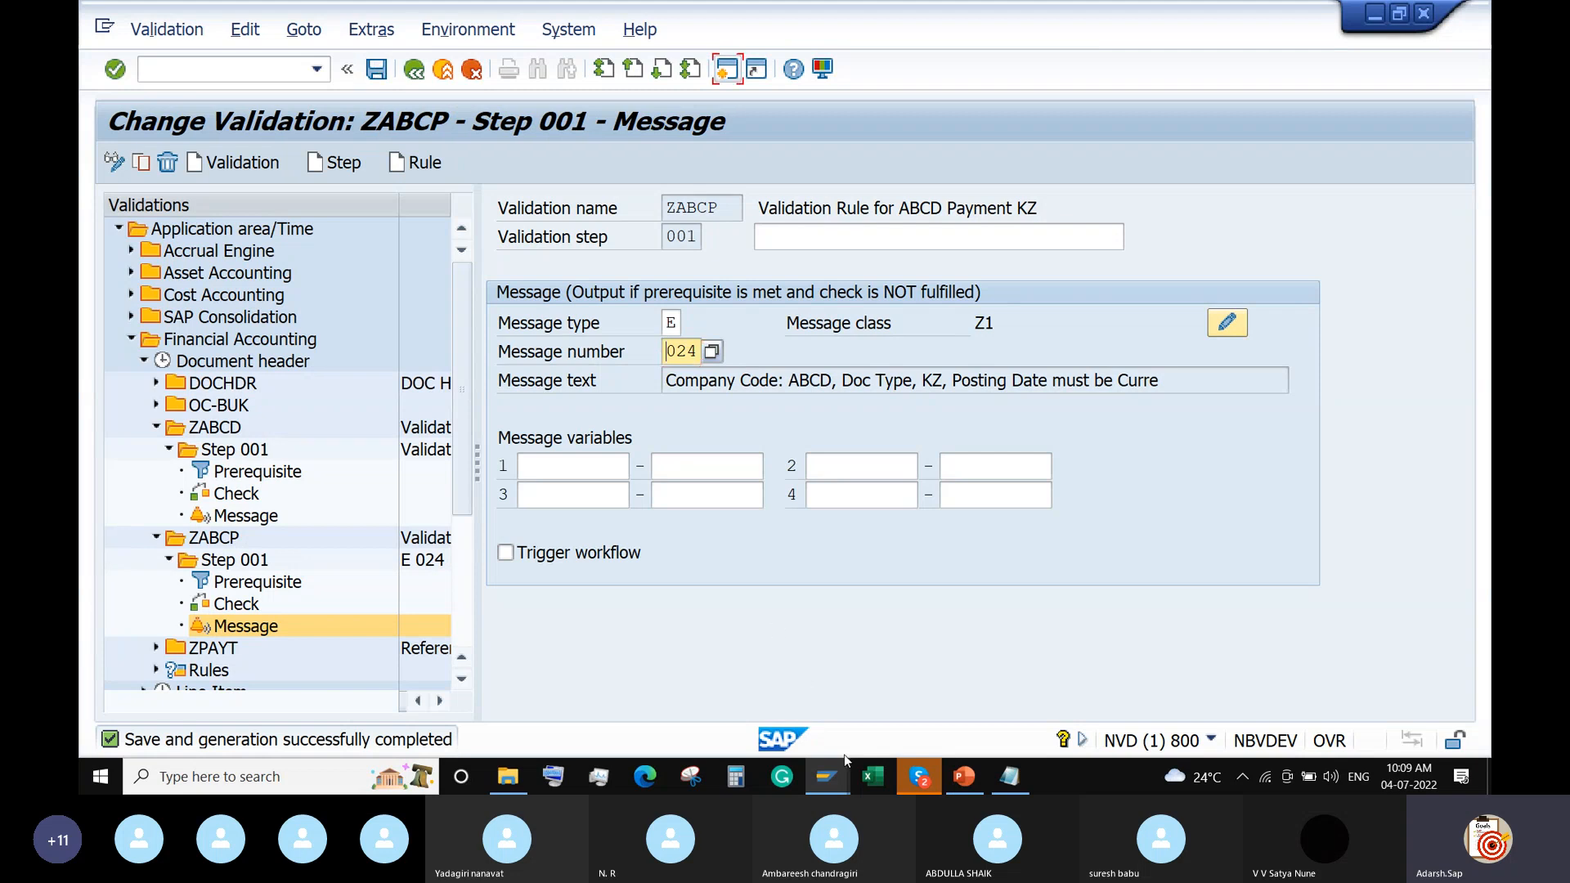
Switch to the Post Outgoing Payments session and close its technical information and the Performance Assistant help on the posting date
left_click(826, 775)
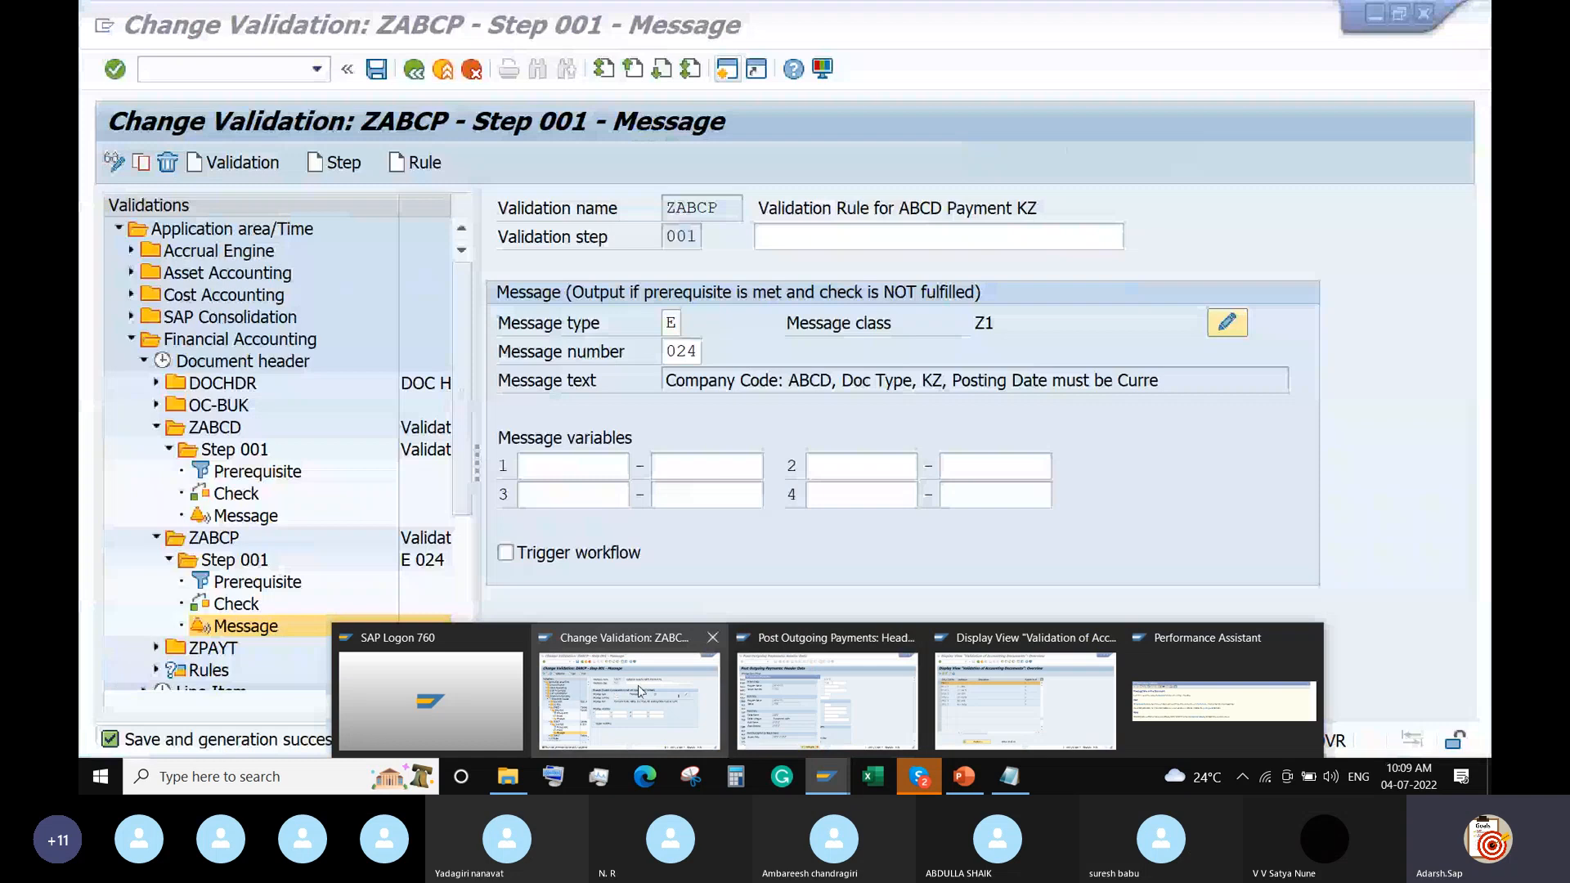
left_click(826, 700)
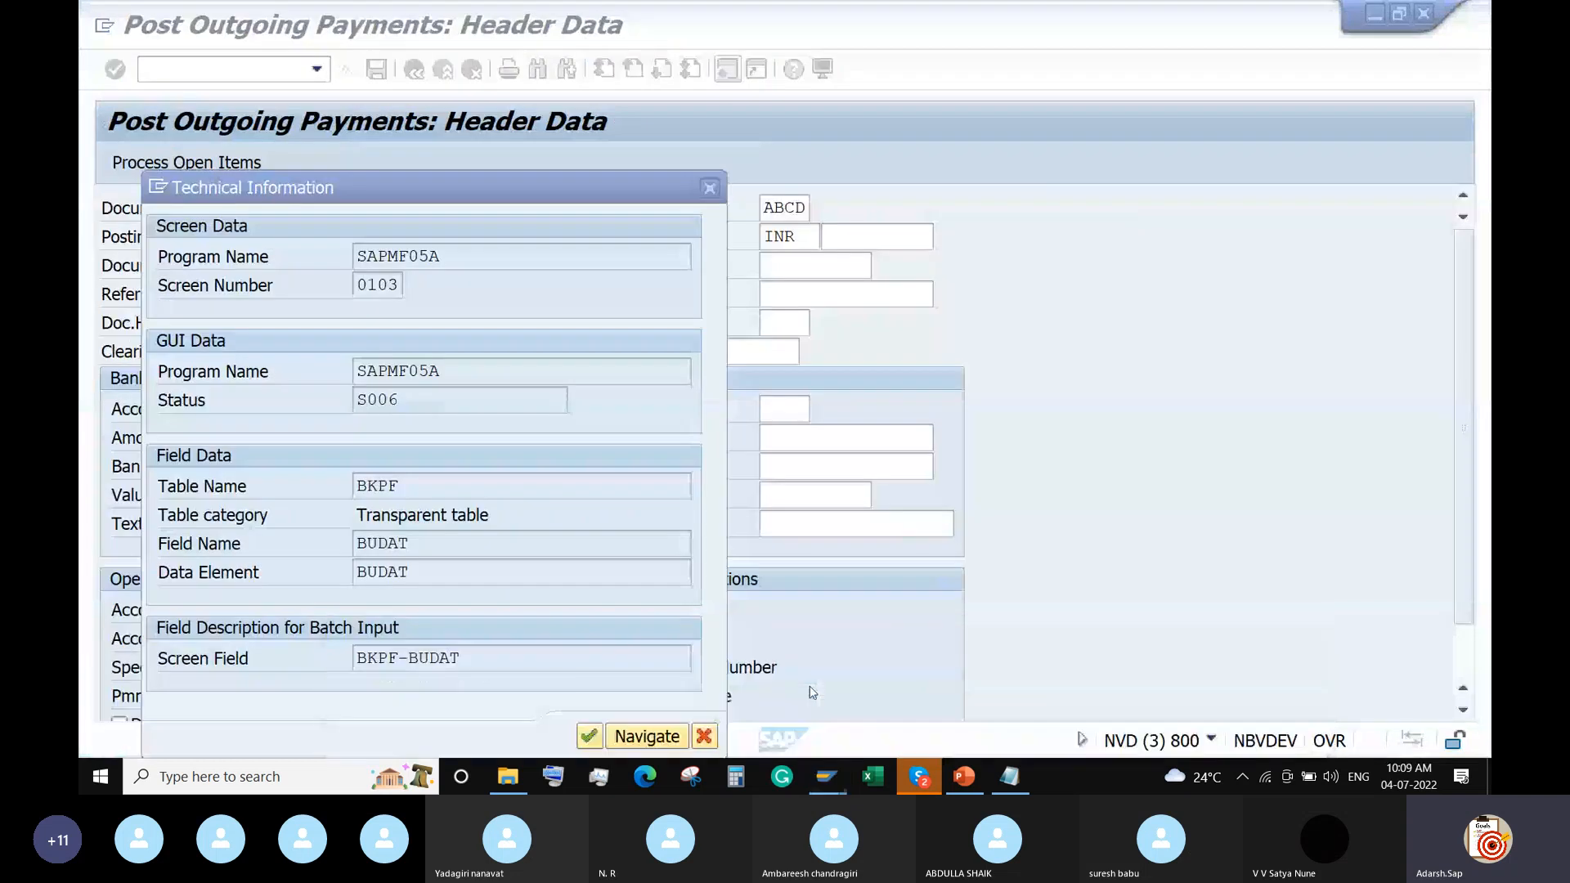
left_click(713, 191)
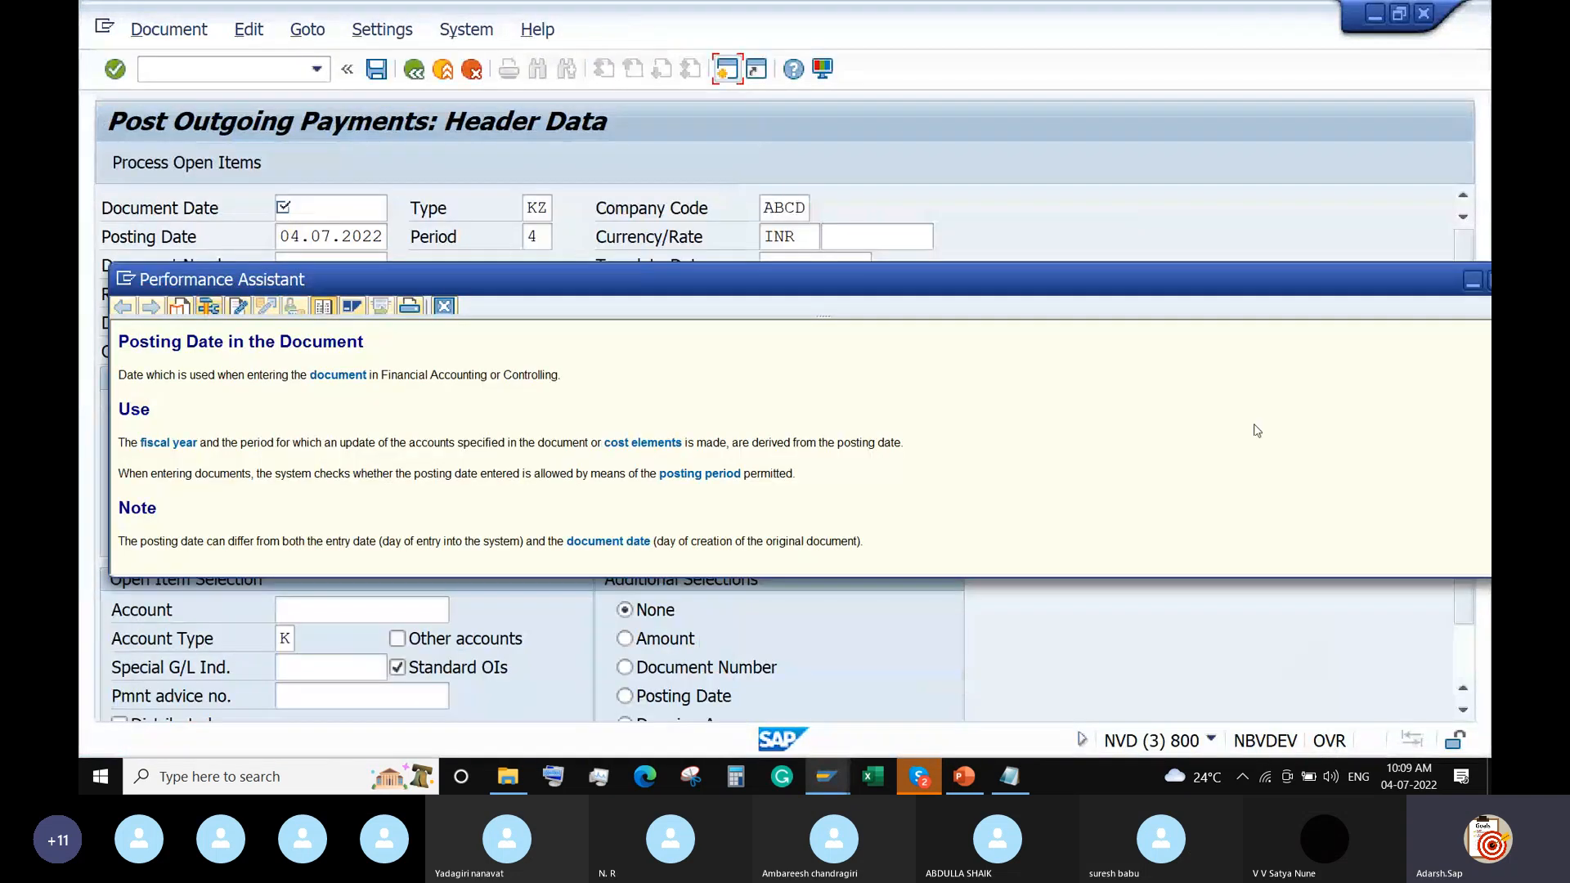
left_click_drag(1308, 285, 921, 308)
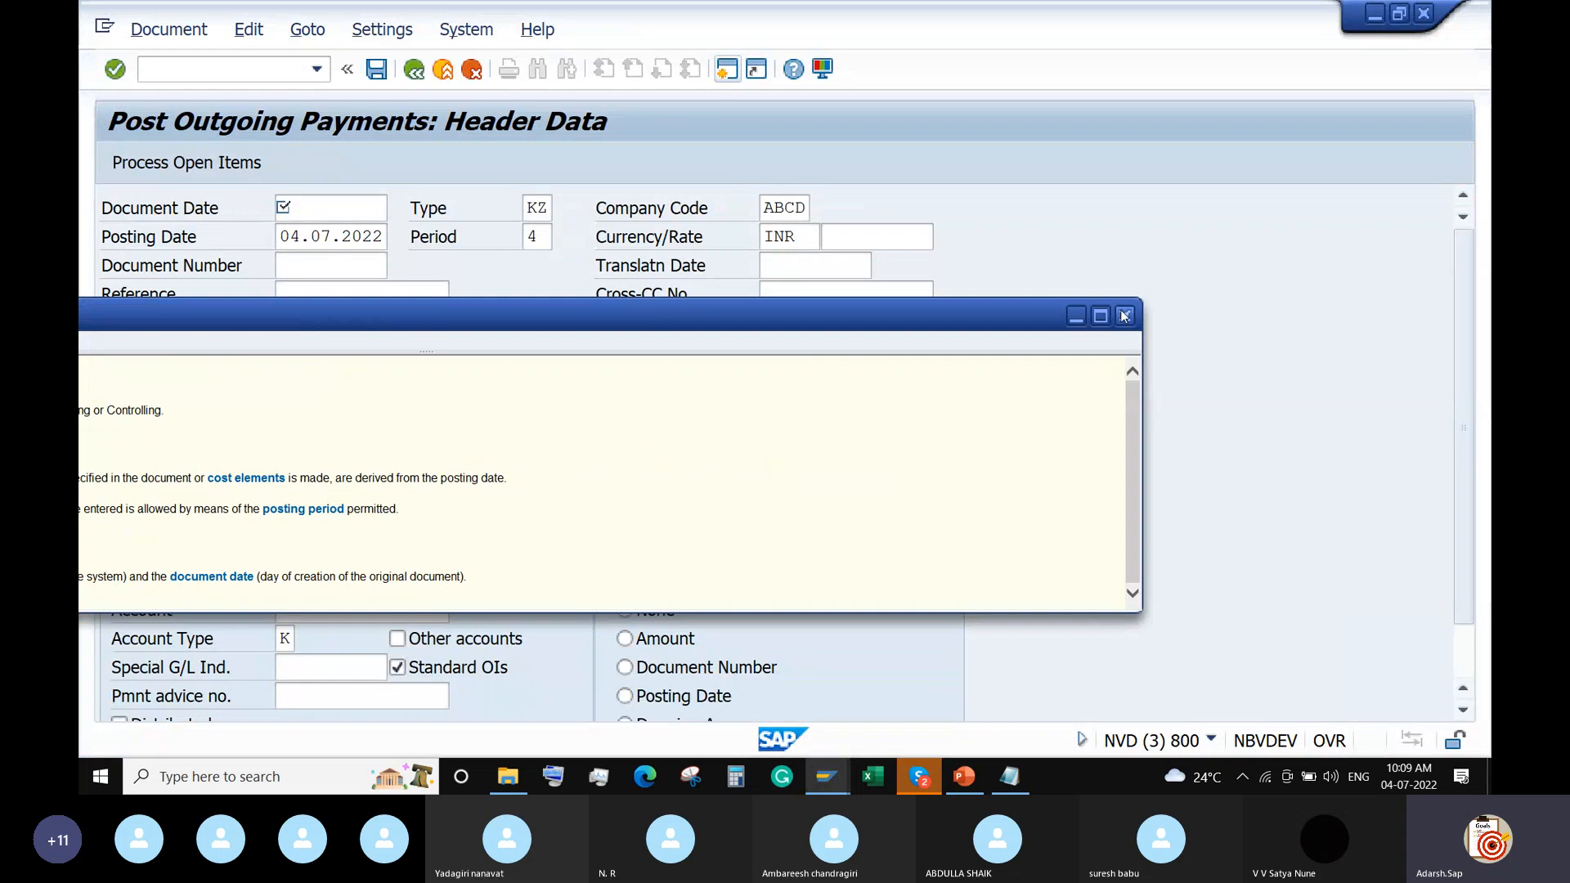
left_click(1124, 315)
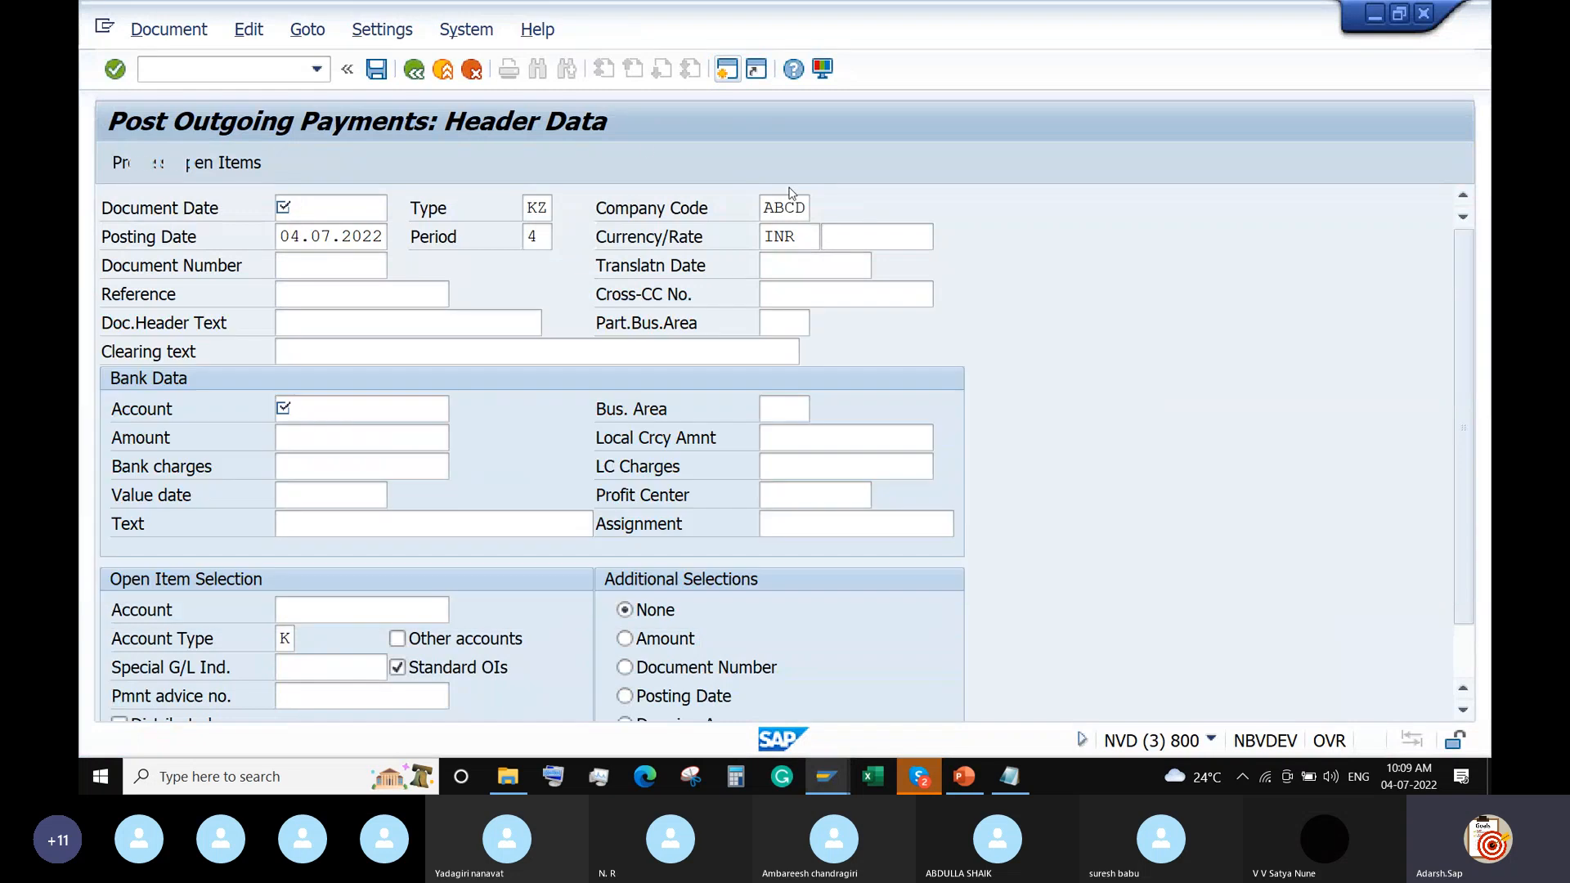
Open the vendor line item display, transaction FBL1N, in a new session
left_click(726, 70)
type("FB")
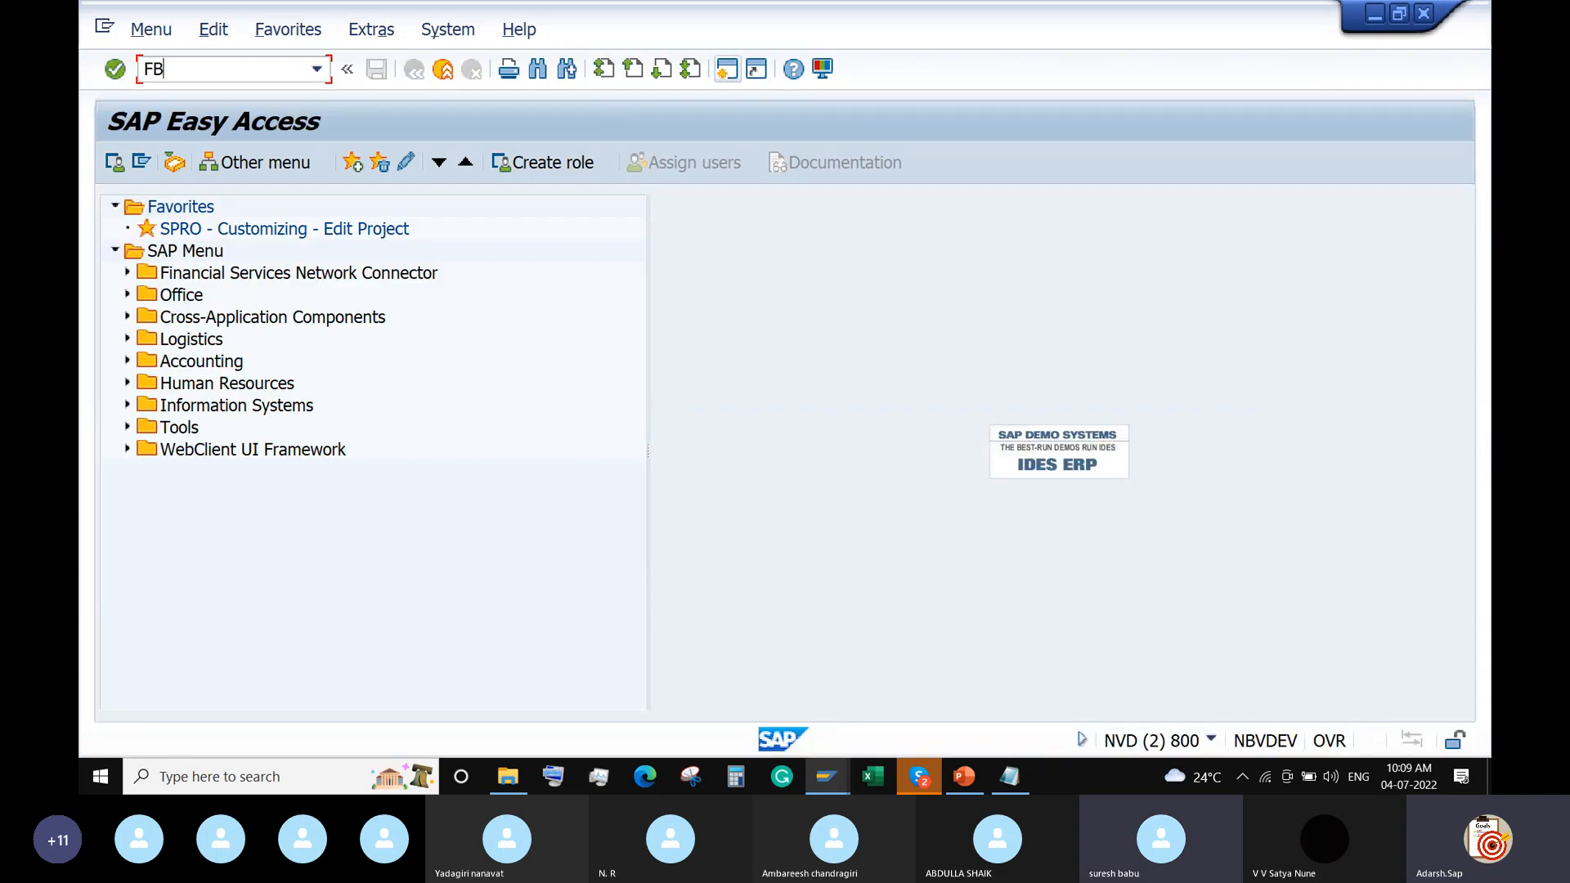
type("L1n")
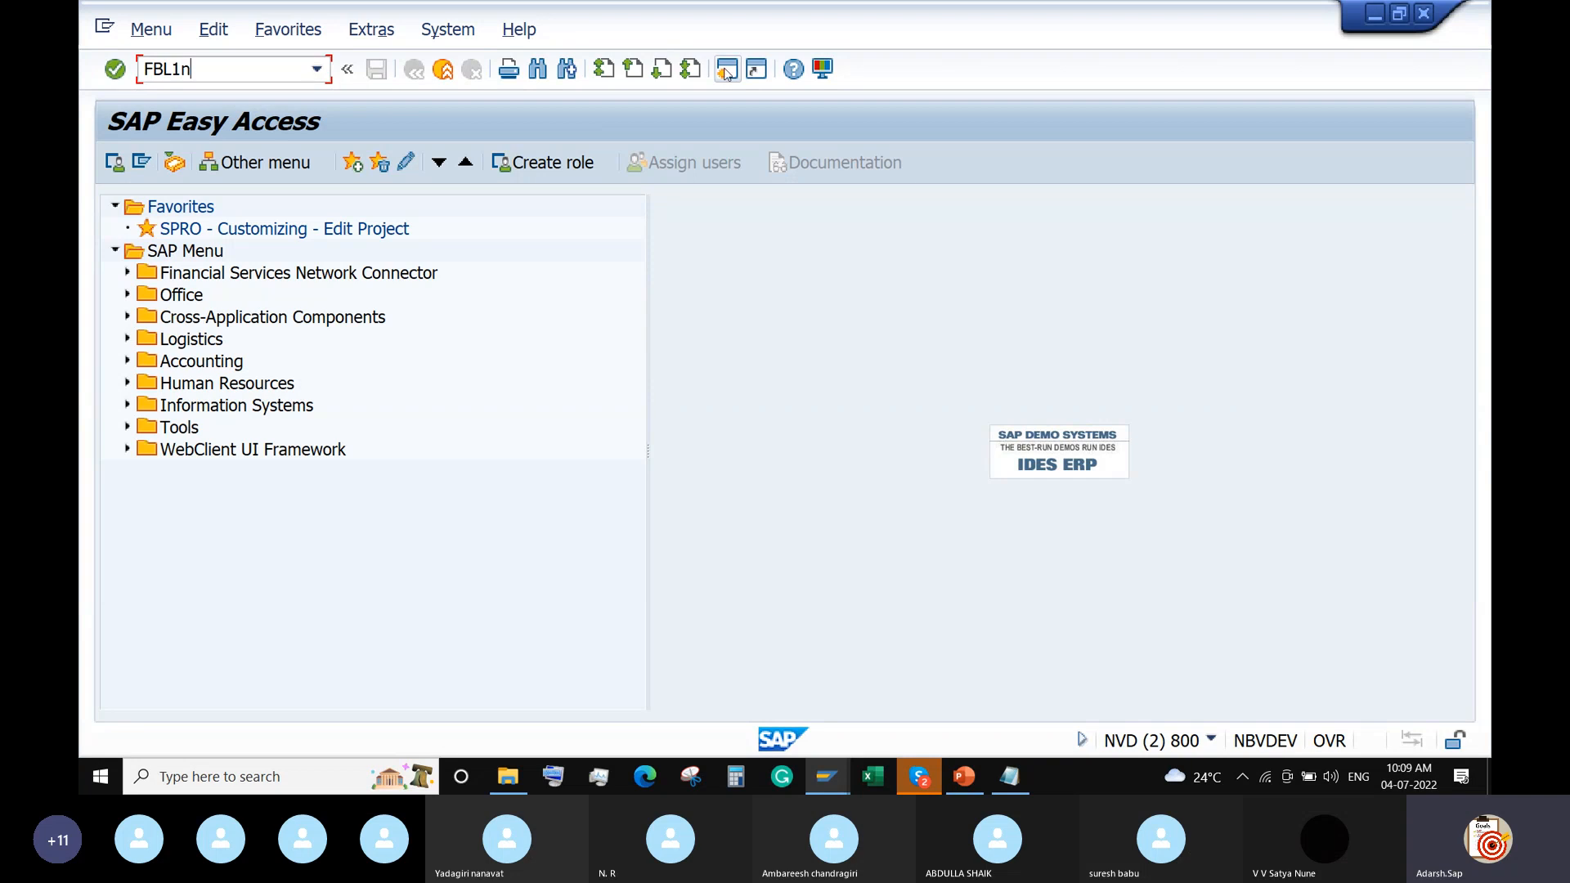
key("Return")
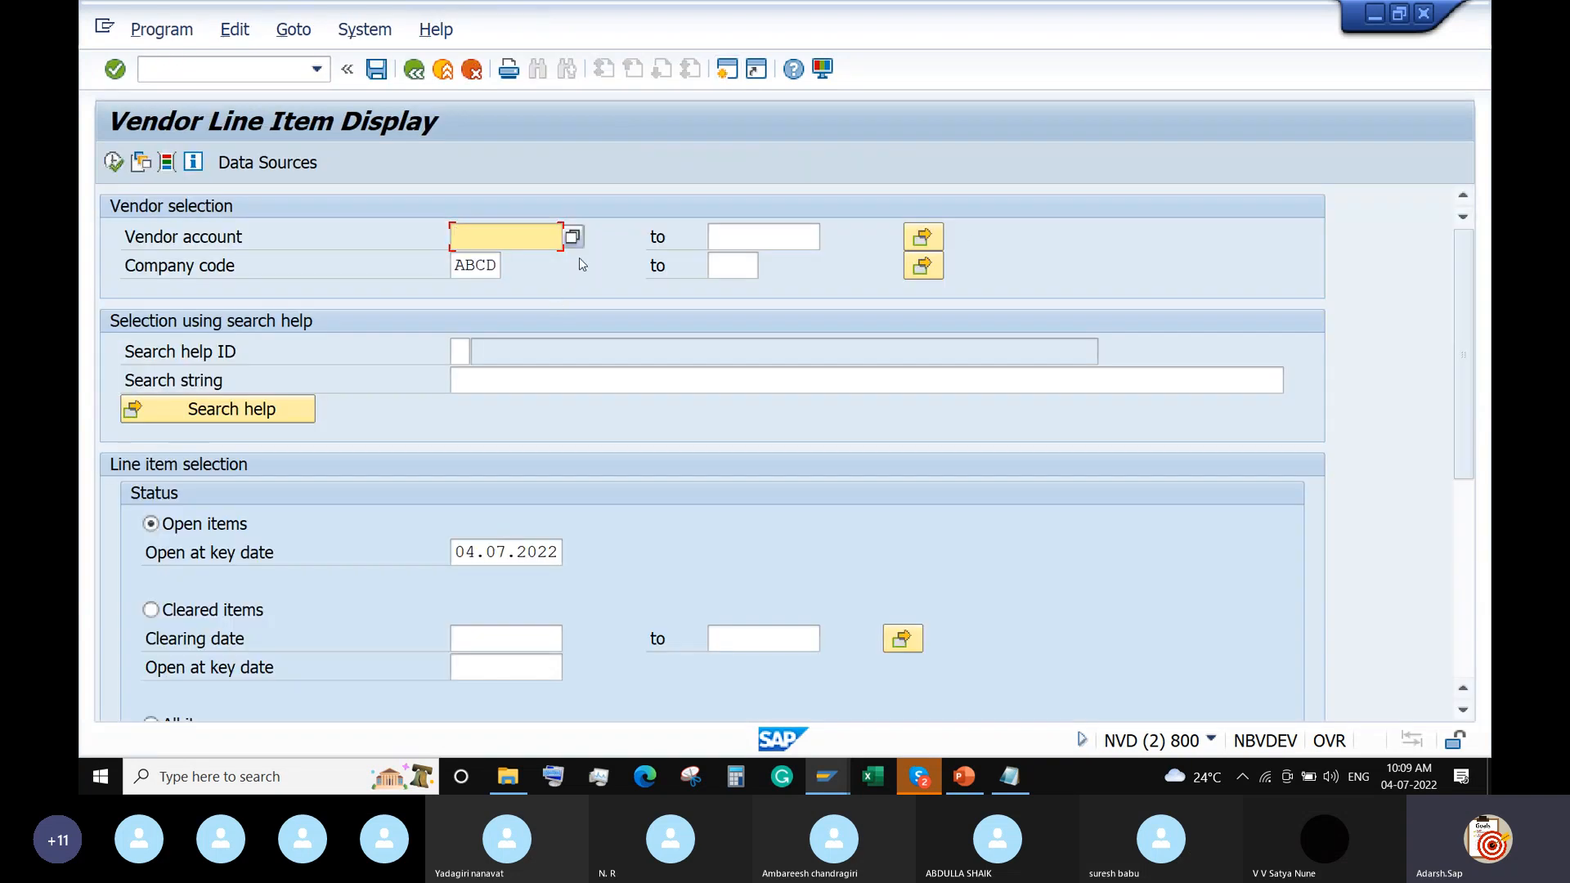
Display the open items of vendor Wipro Technologies in company code ABCD, pick out the vendor number, and close that session
left_click(572, 236)
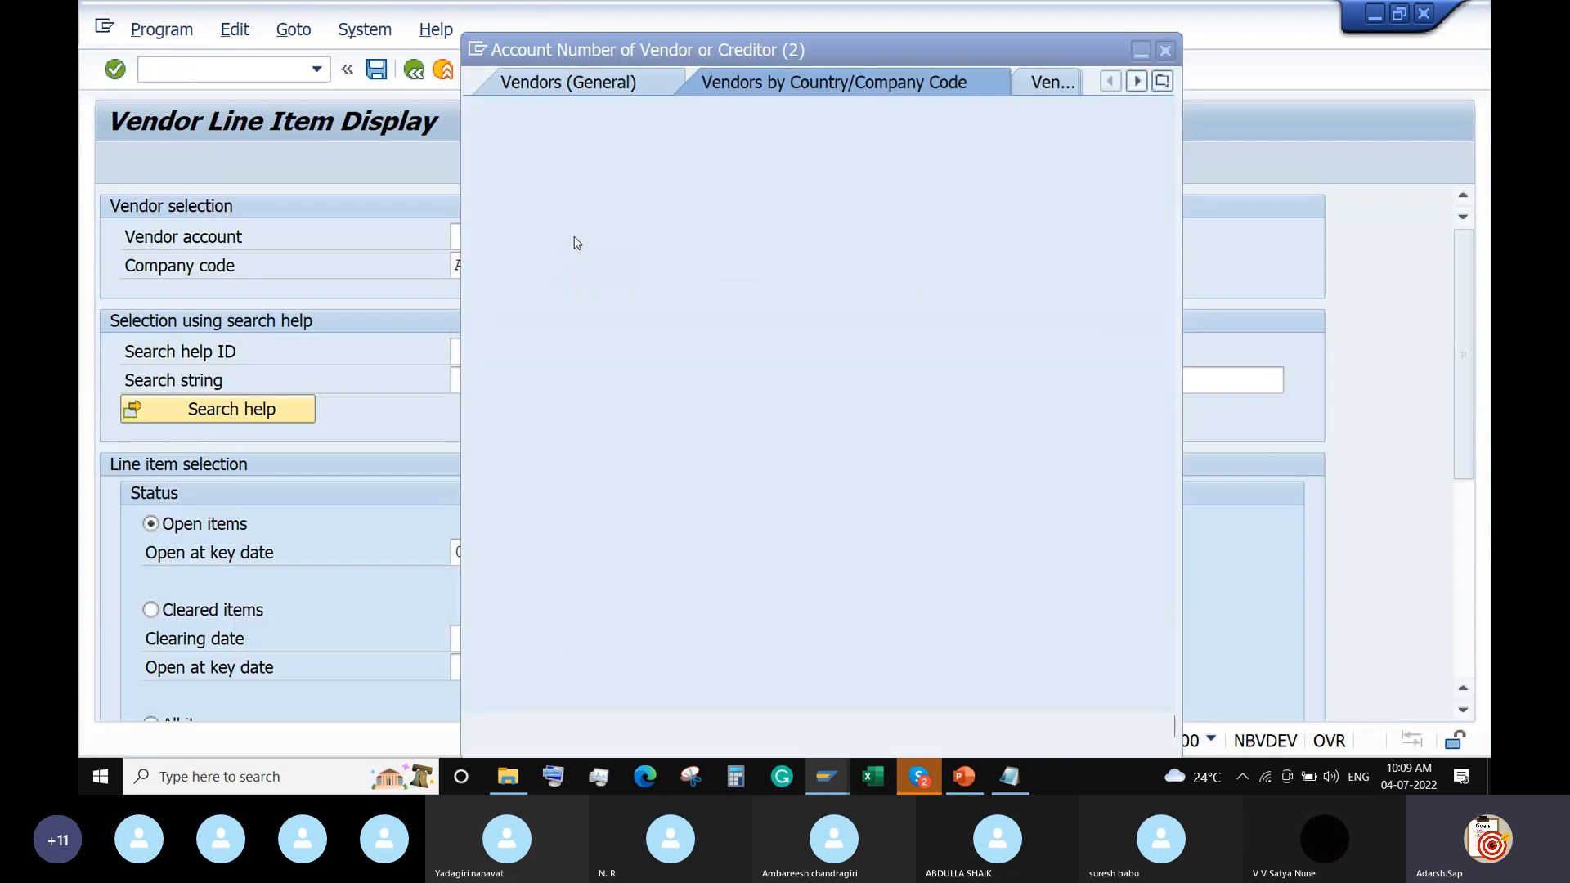
key("Return")
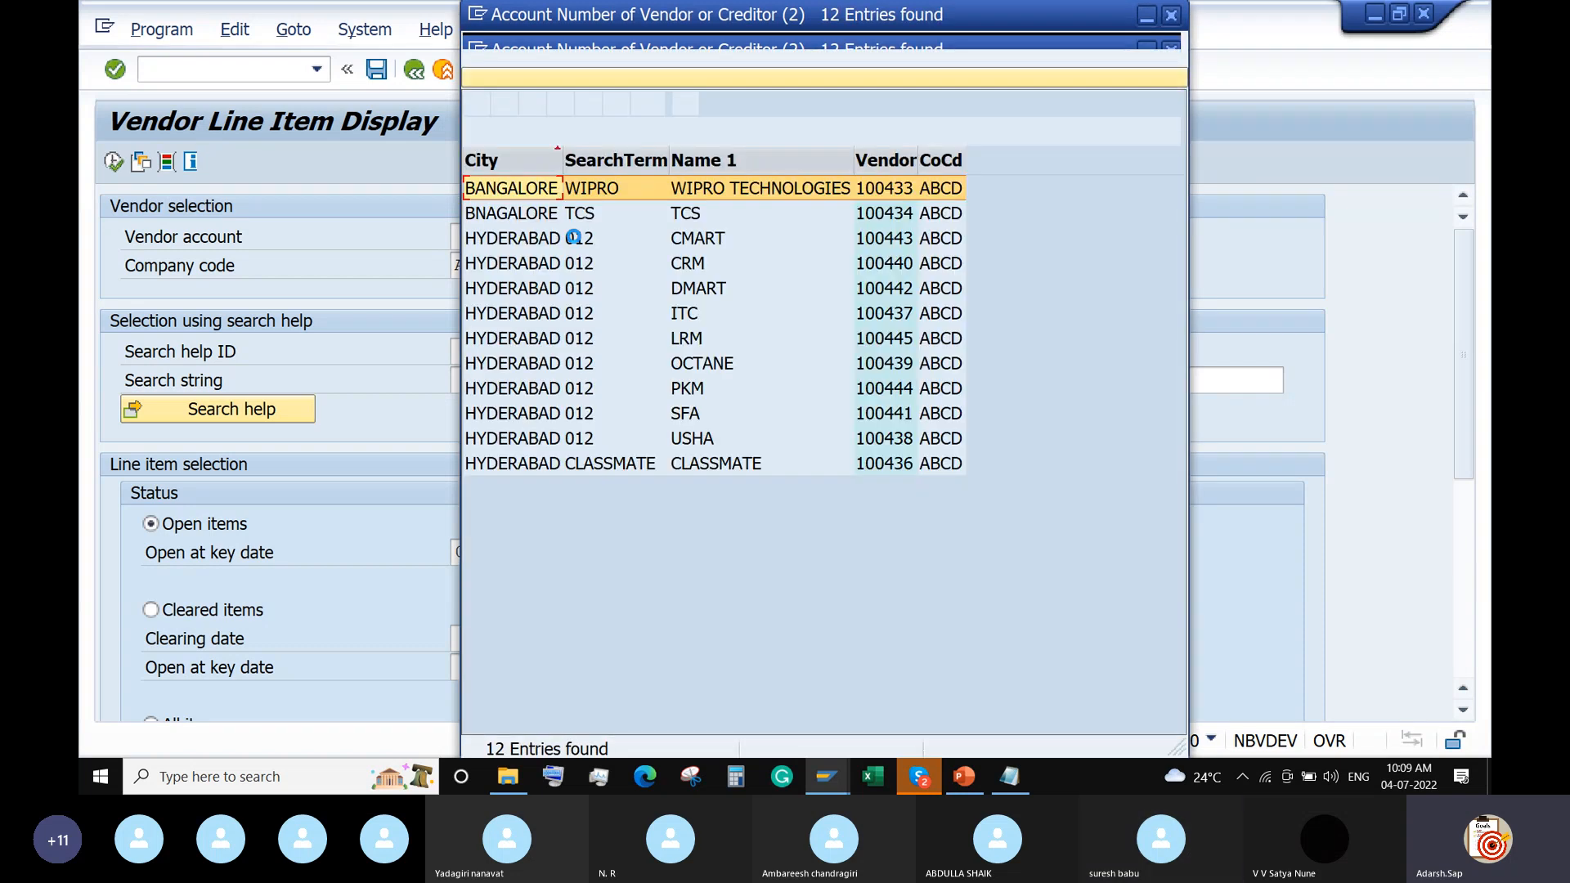
double_click(533, 189)
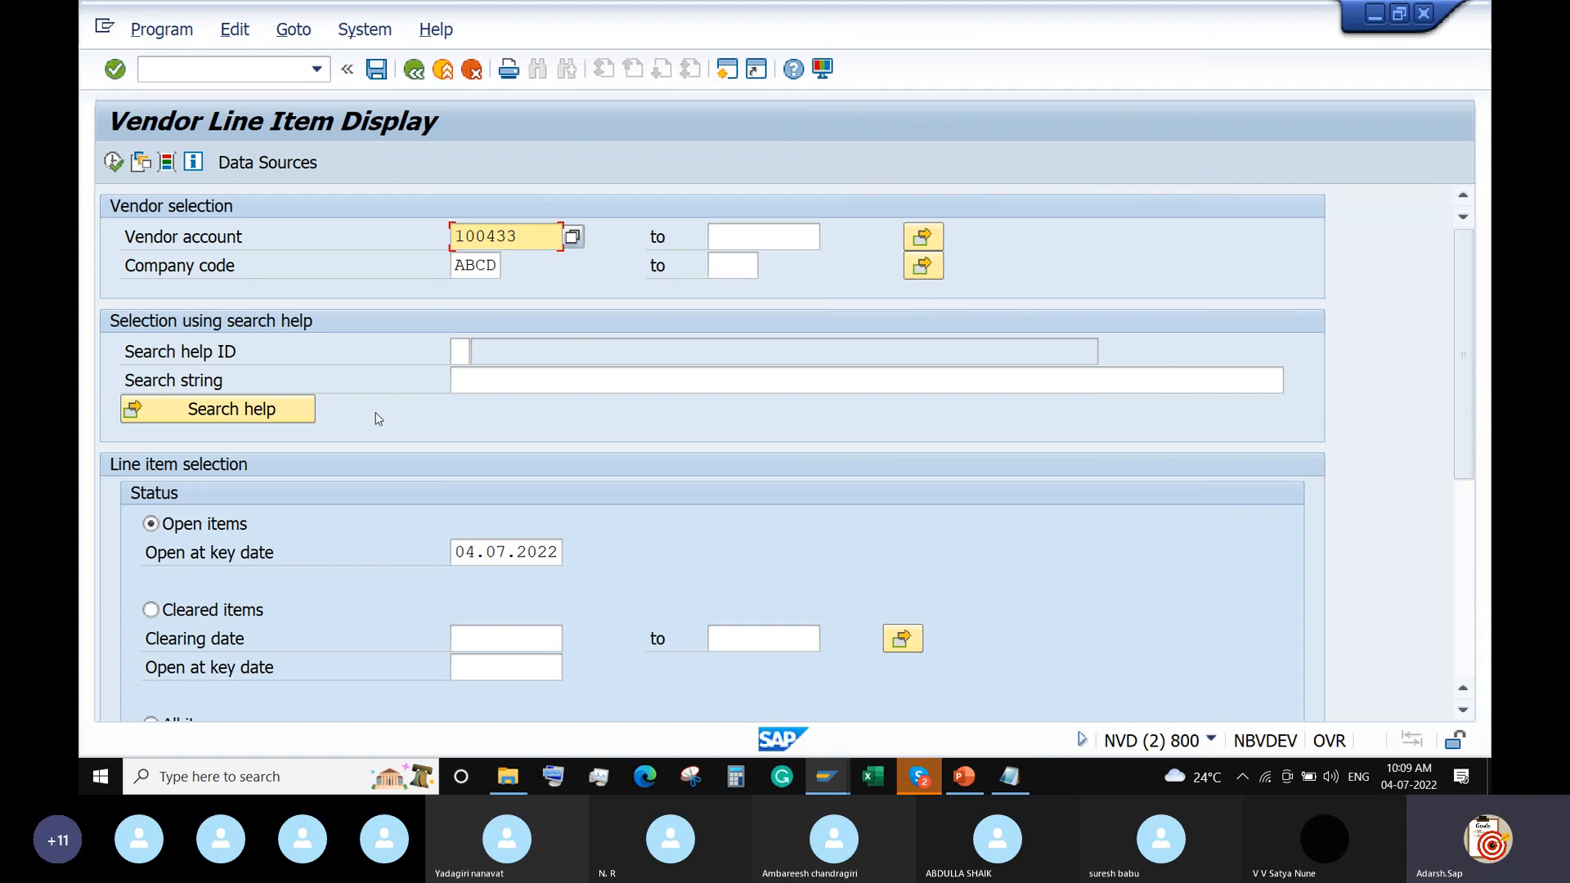
left_click(114, 162)
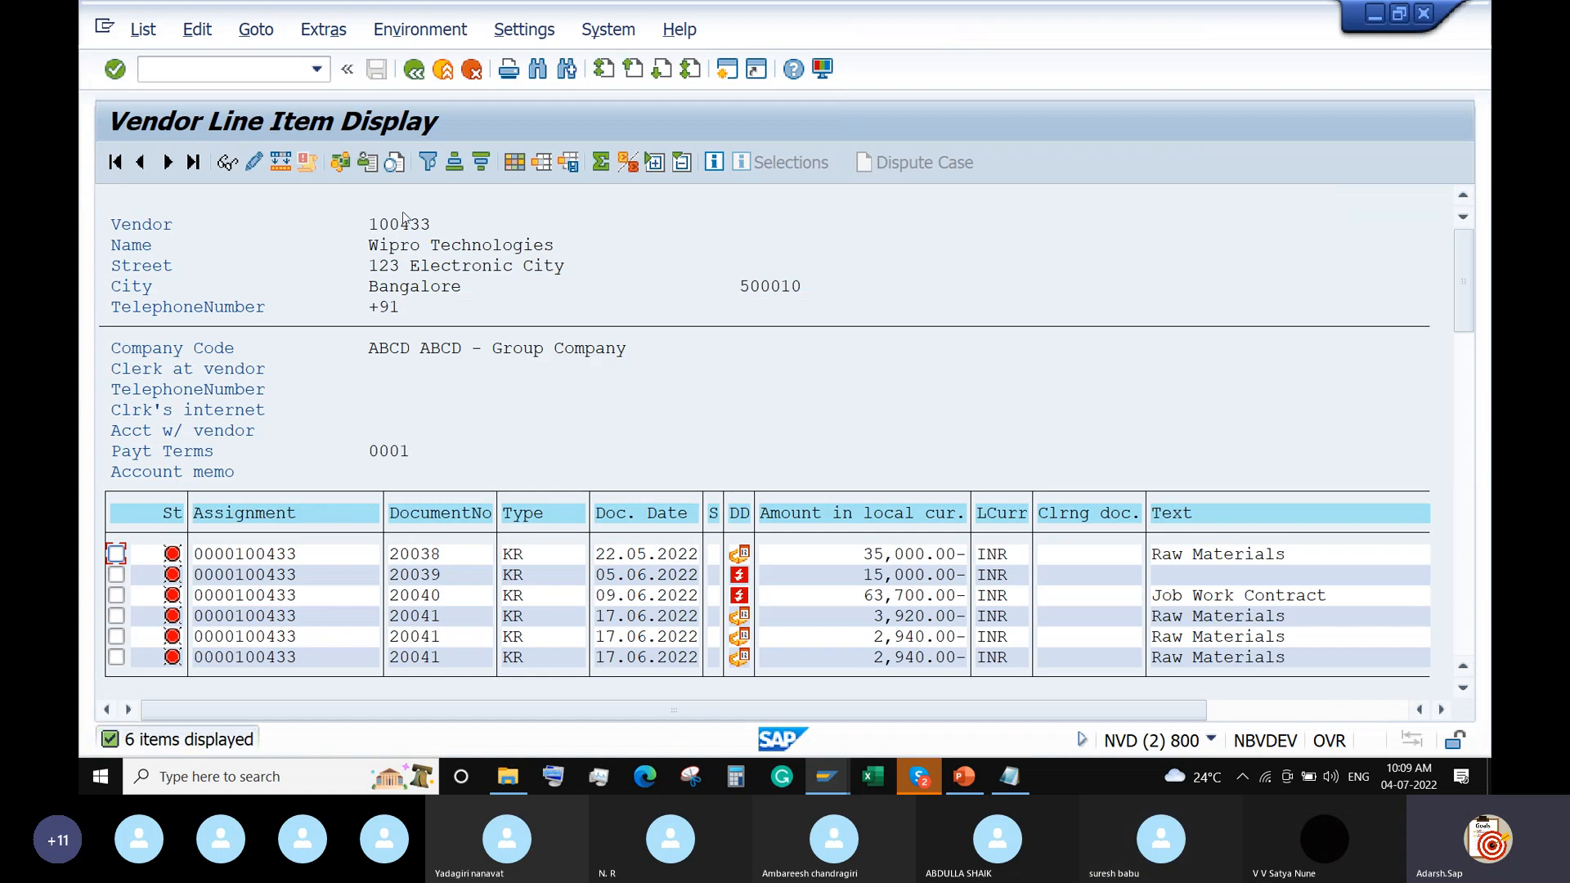
left_click(436, 226)
left_click(1422, 12)
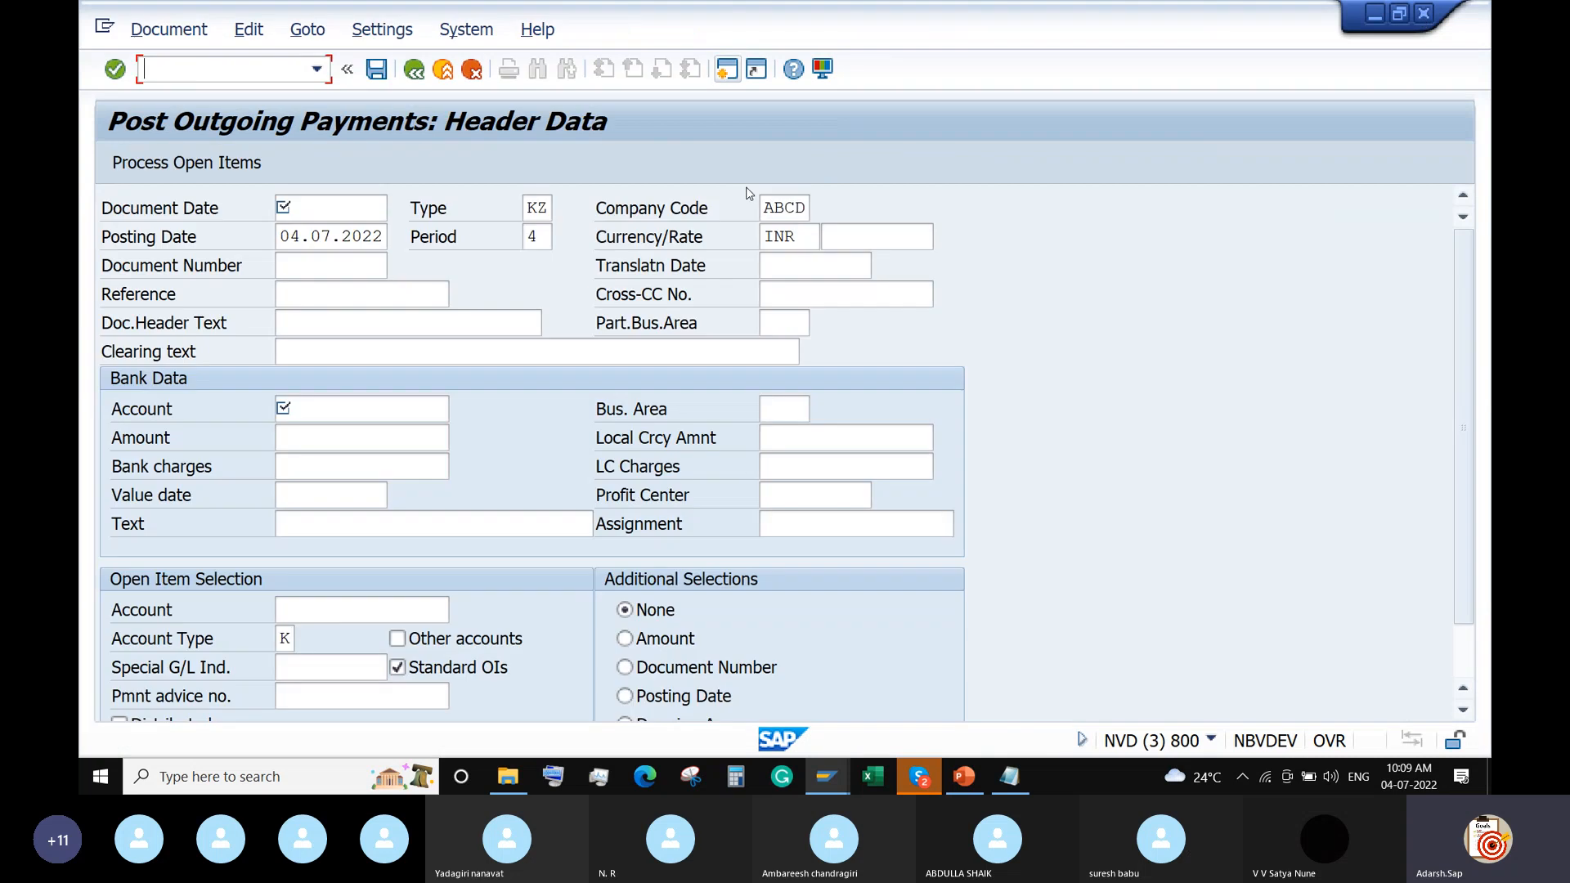
Set the outgoing payment's document date to 04.07.2022 and its posting date to 30.06.2022
left_click(345, 208)
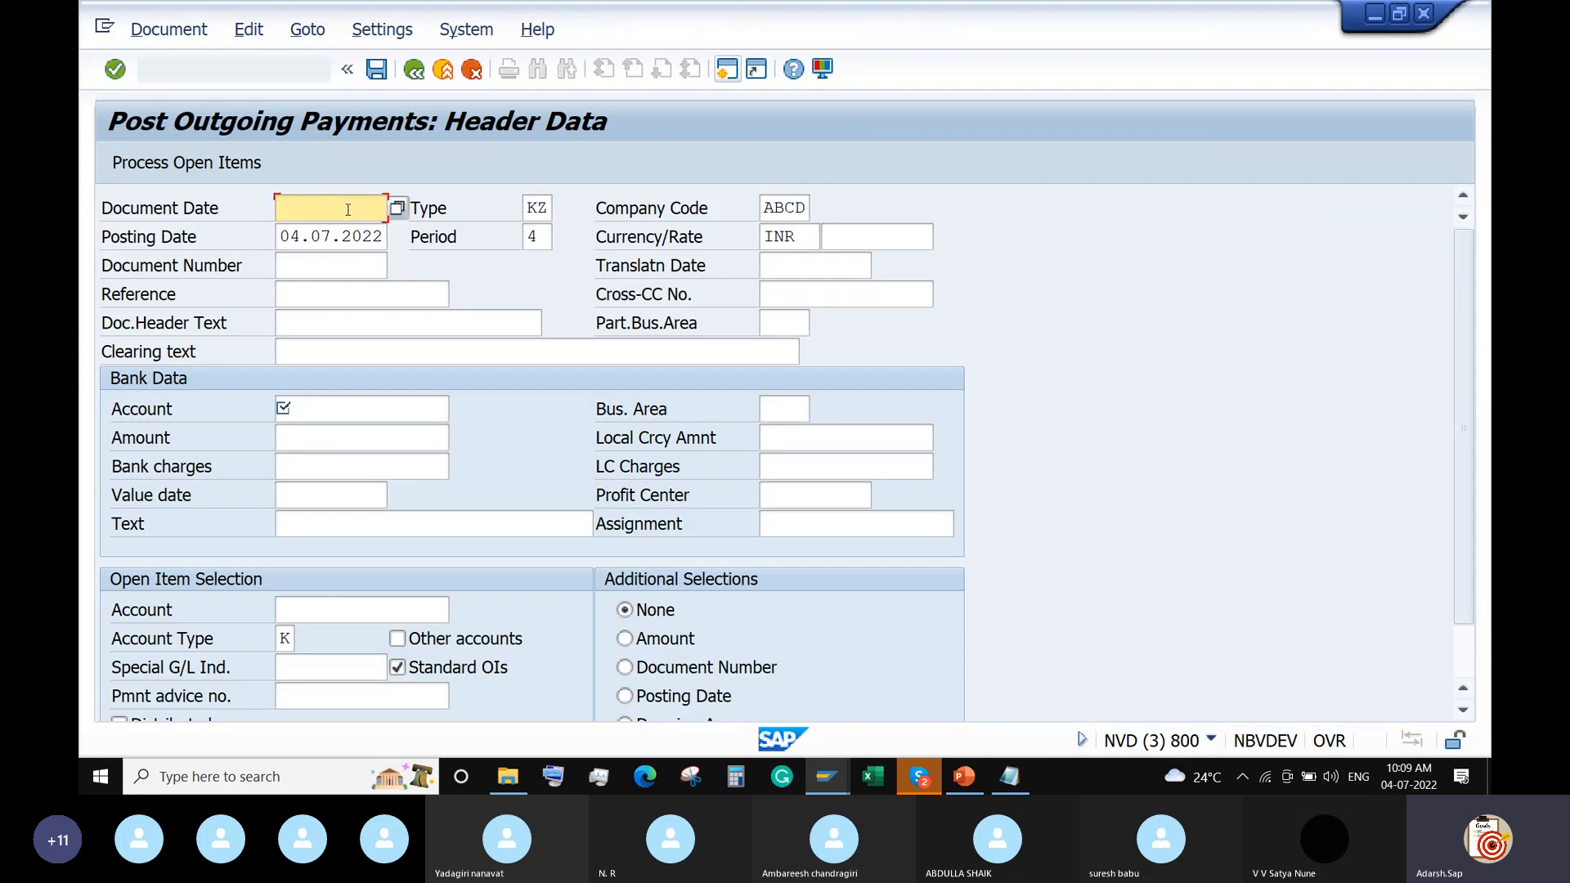
left_click(397, 209)
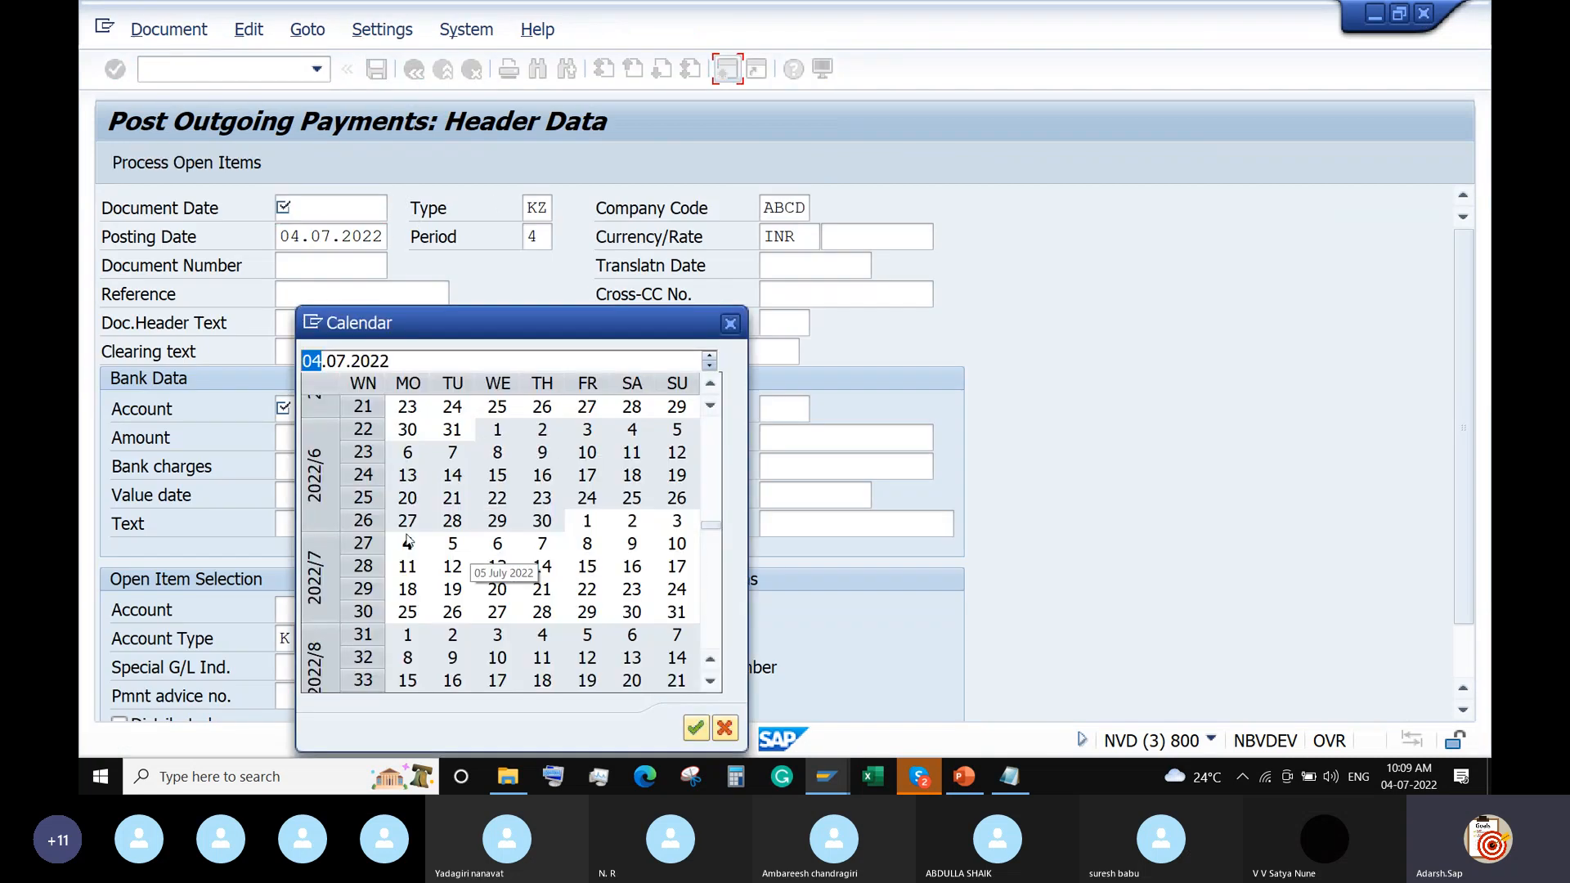
double_click(407, 543)
left_click(353, 236)
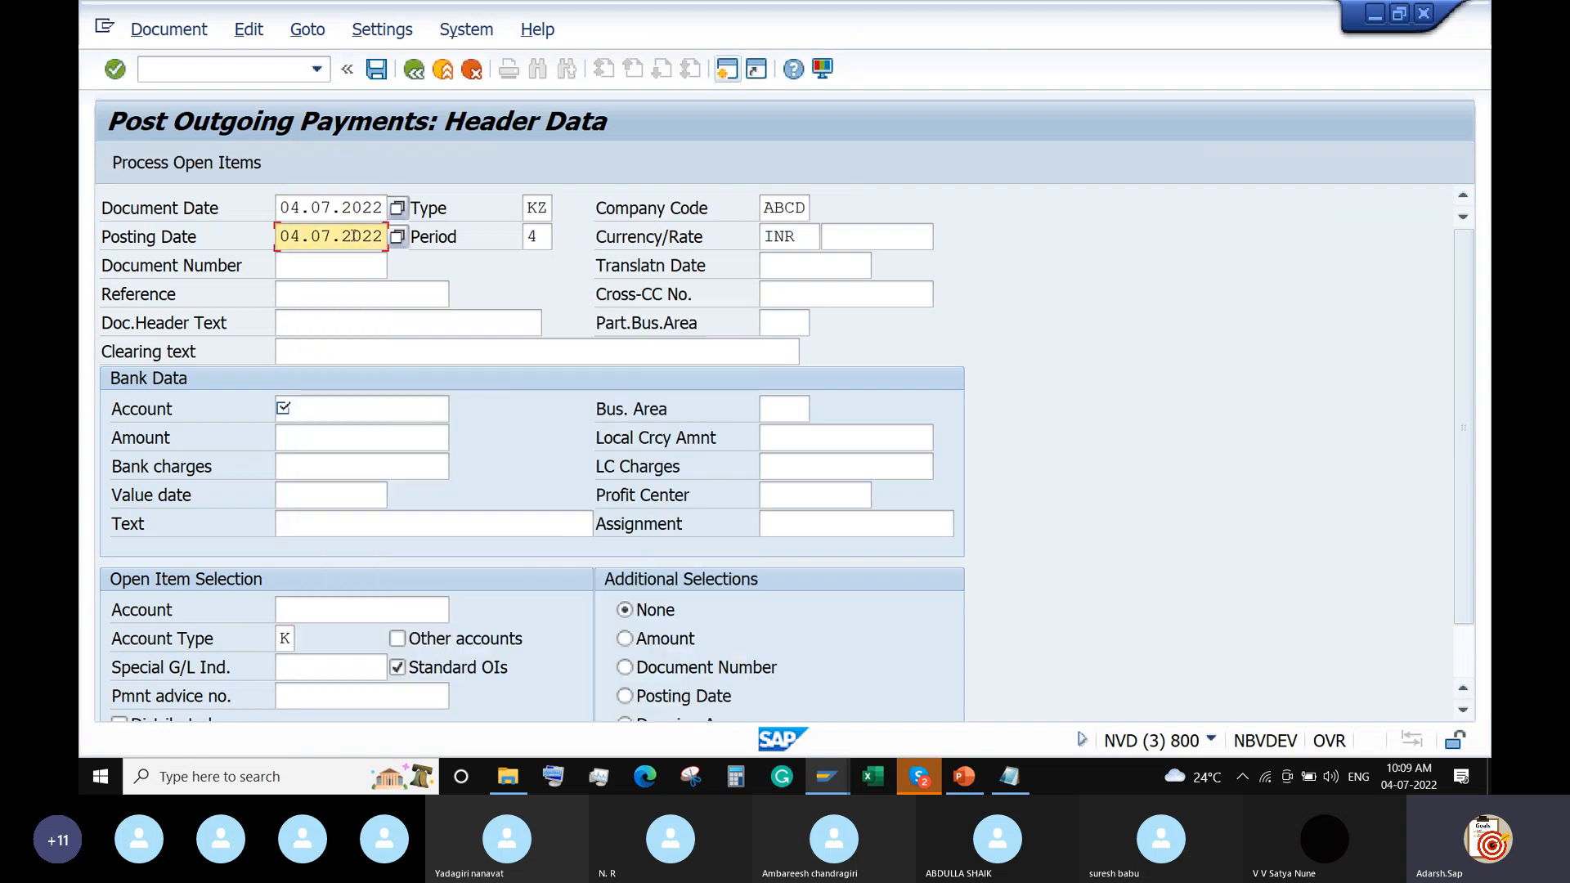
left_click(397, 236)
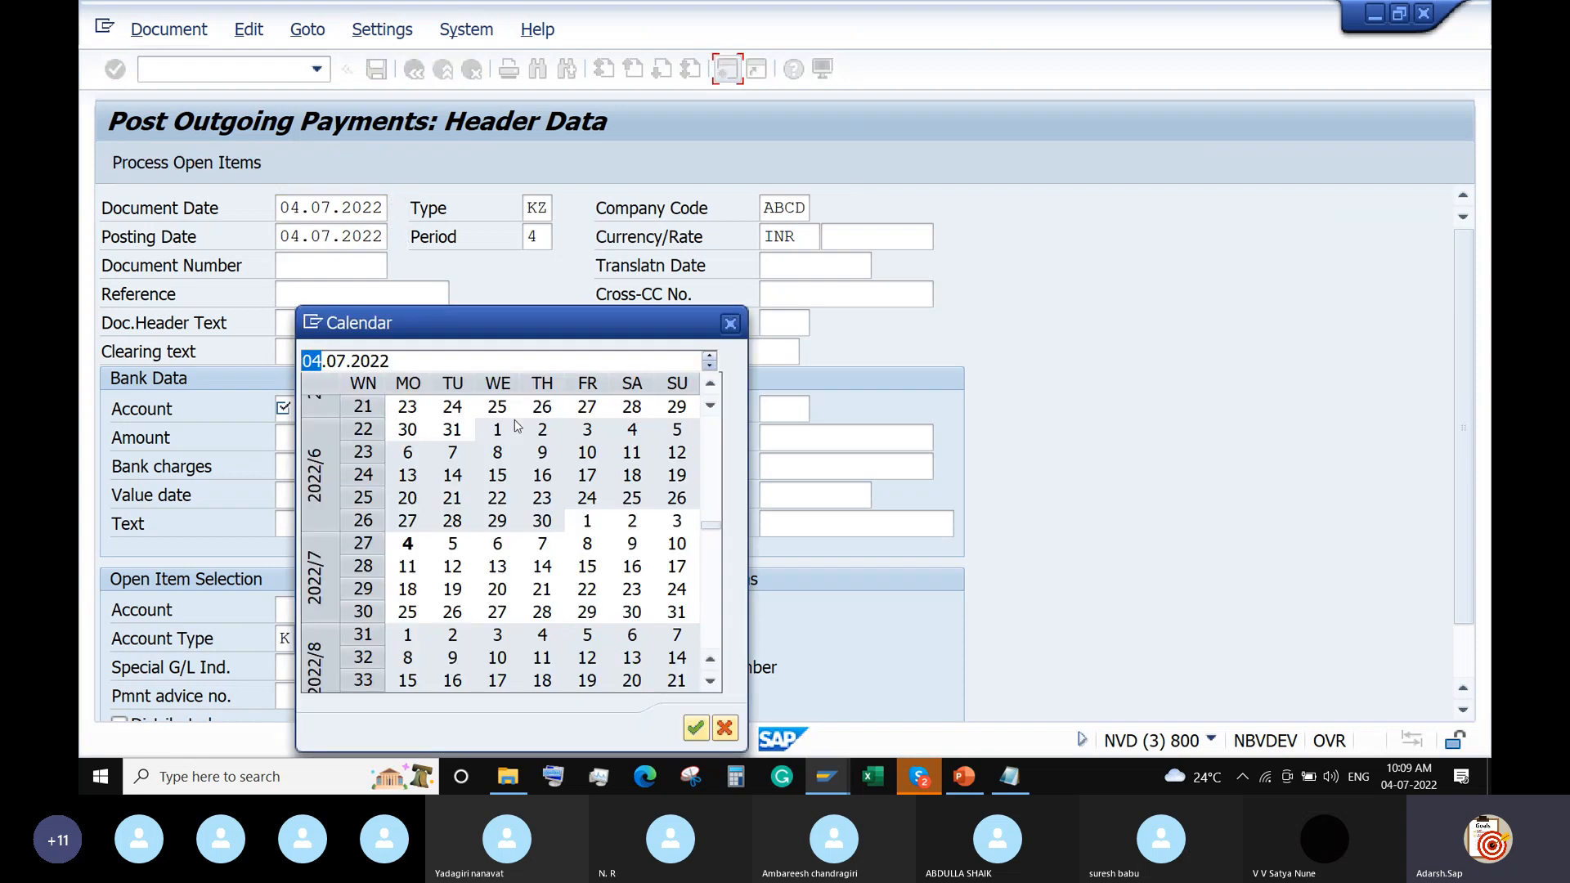
double_click(542, 521)
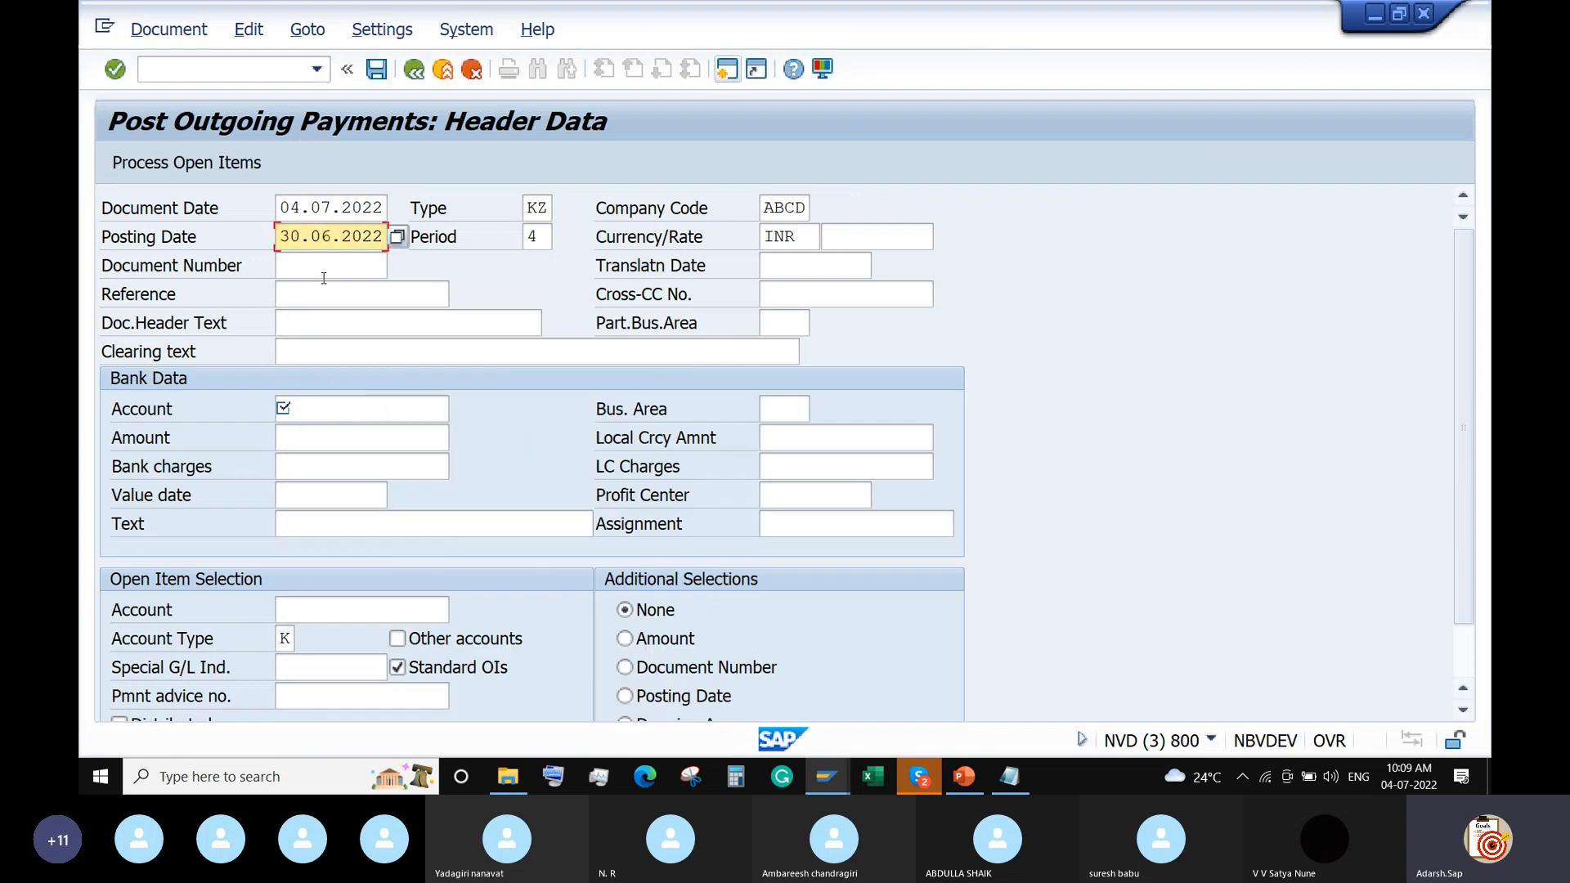
Enter "test" as both the document header text and the clearing text of the outgoing payment
left_click(304, 322)
type("test")
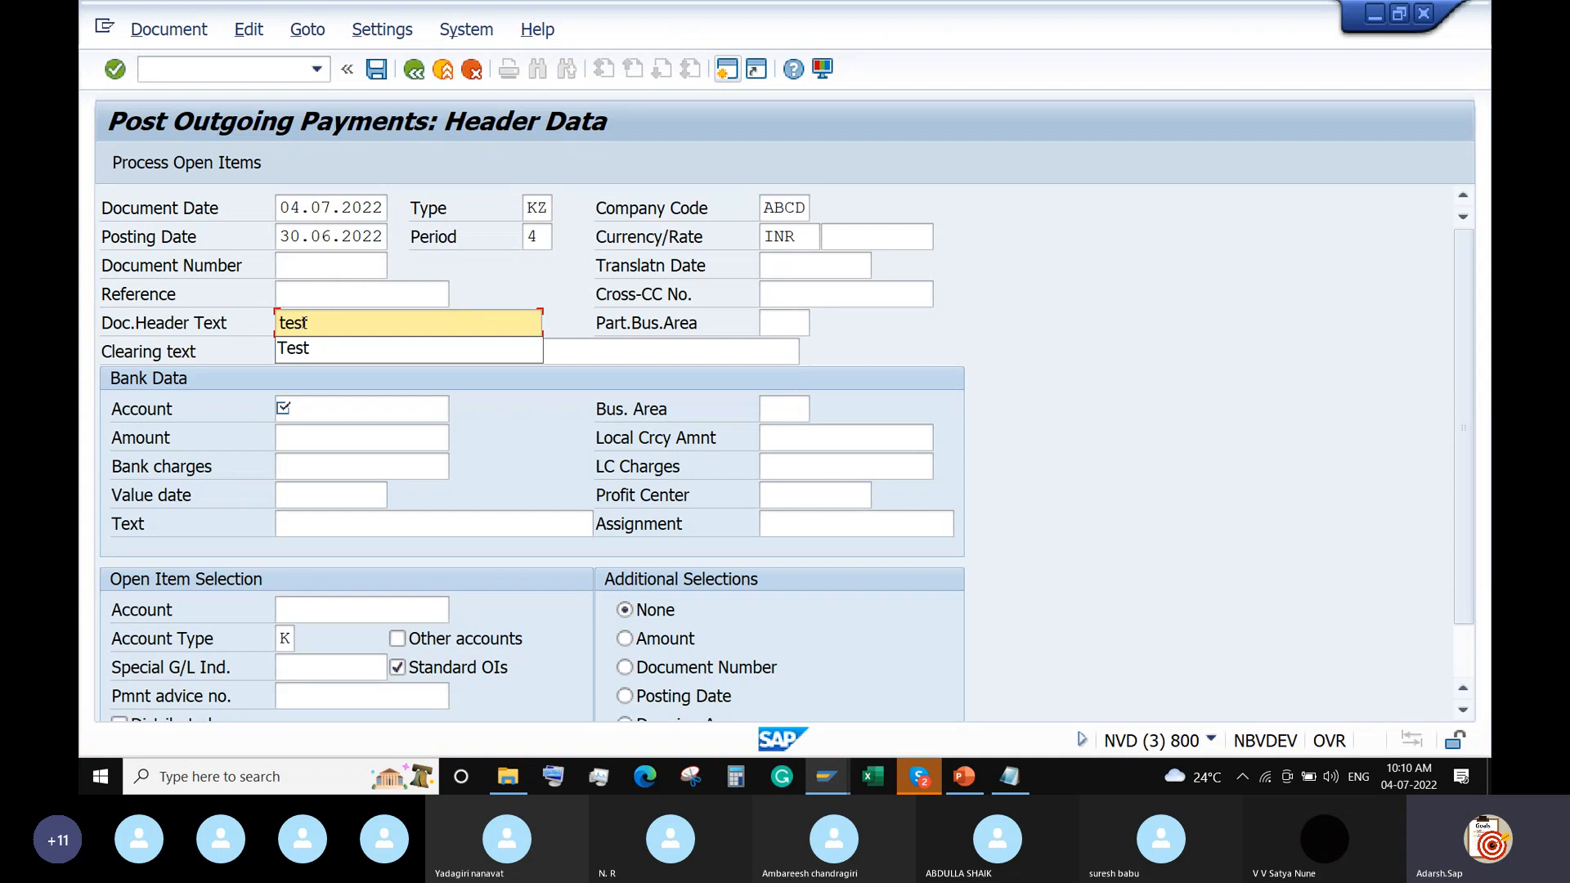
key("Tab")
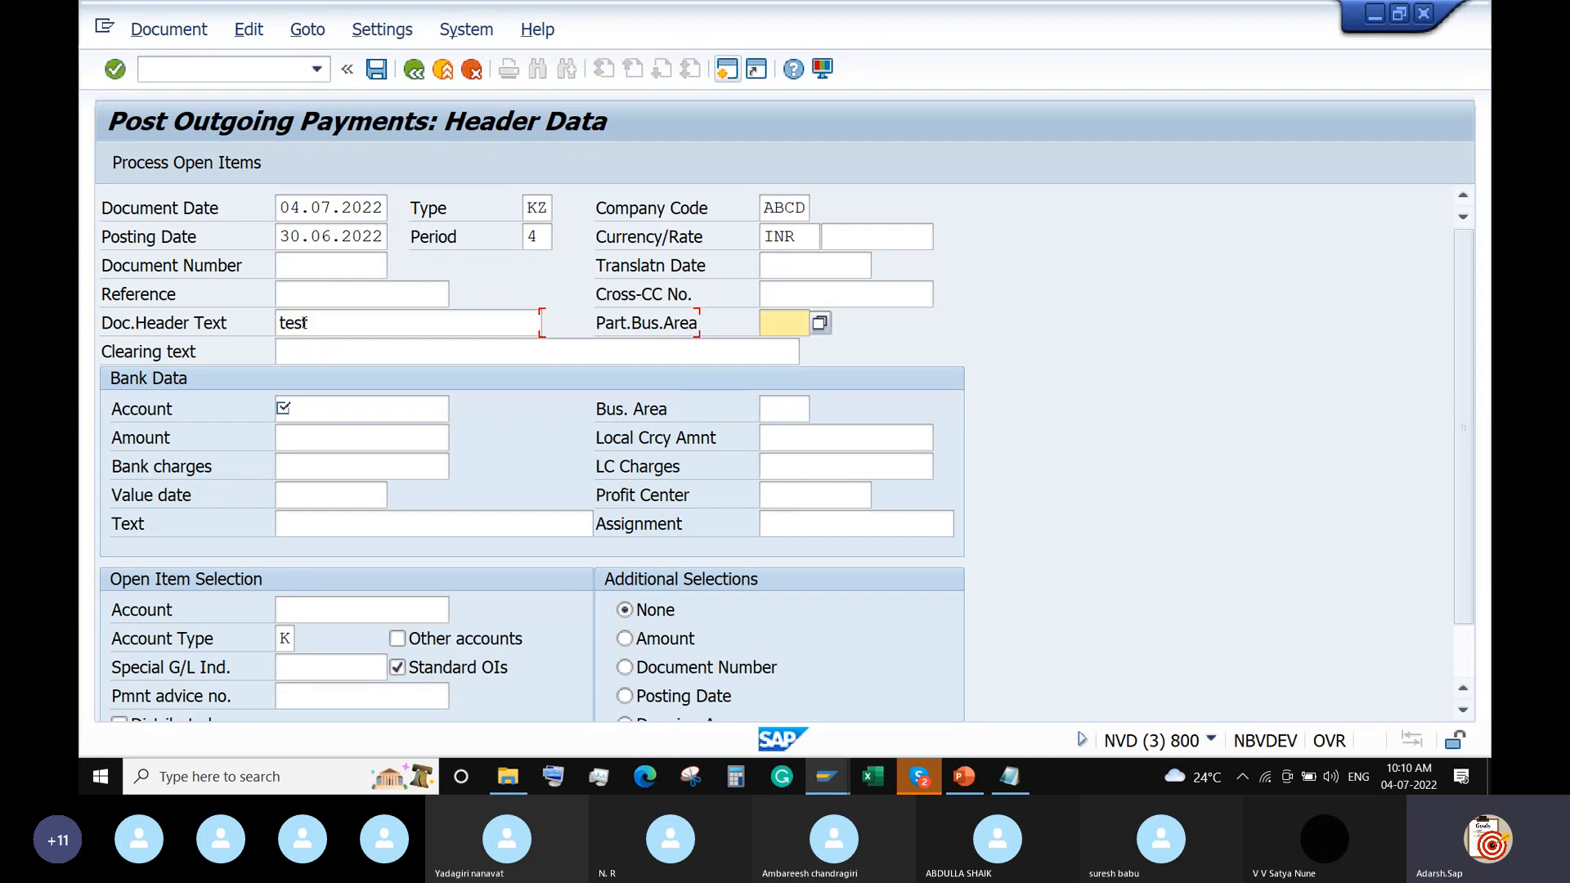
left_click(321, 346)
type("test")
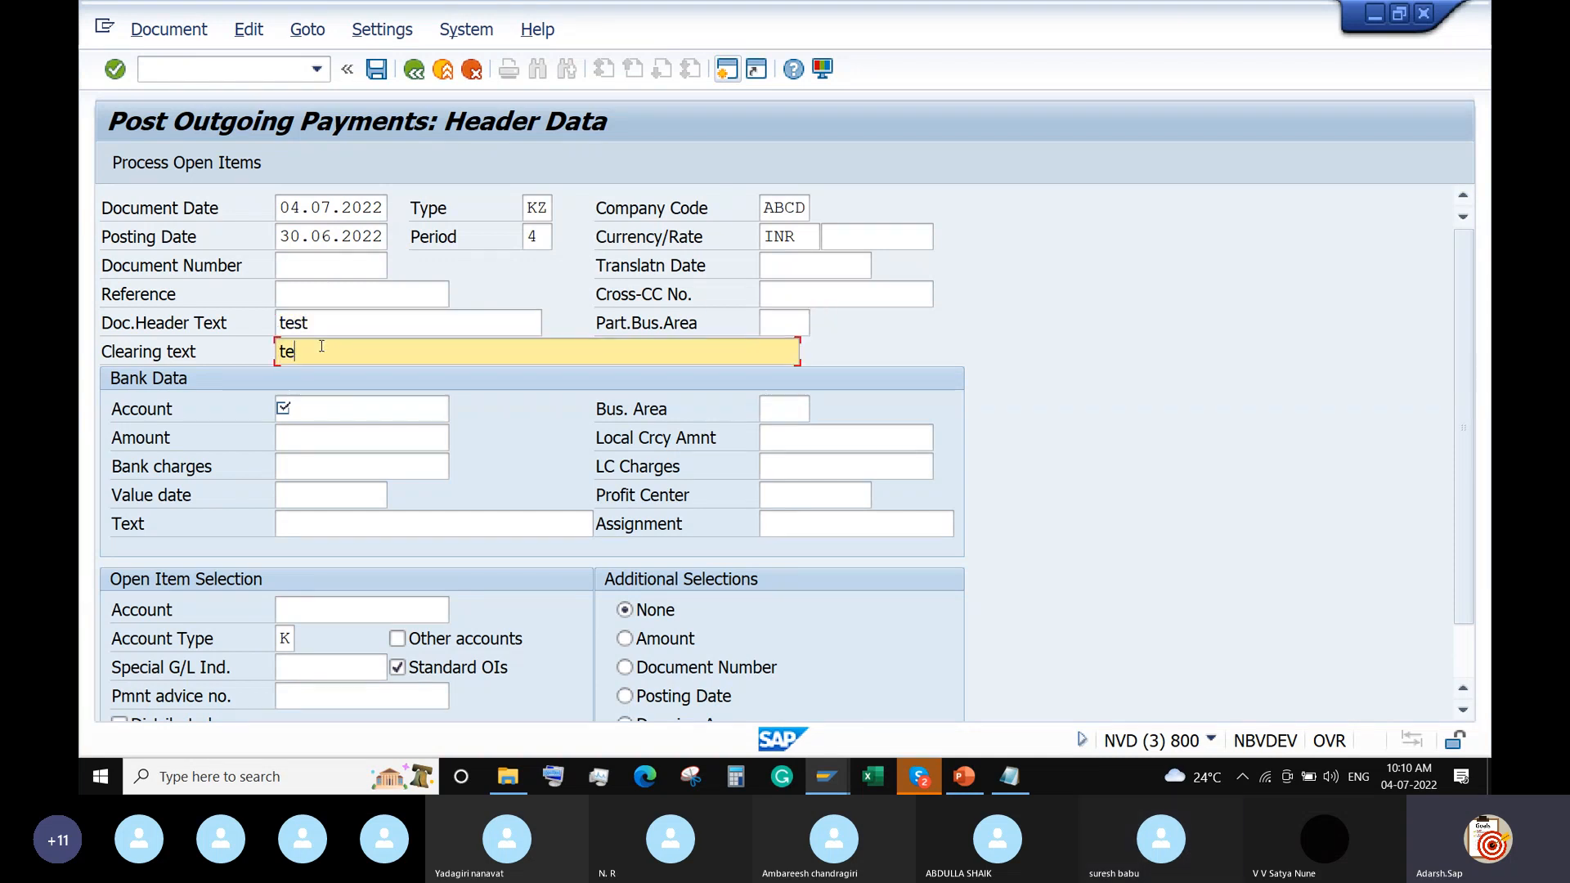
Choose the HDFC Bank G/L account of company code ABCD as the payment's bank account and enter an amount of 1000
left_click(337, 410)
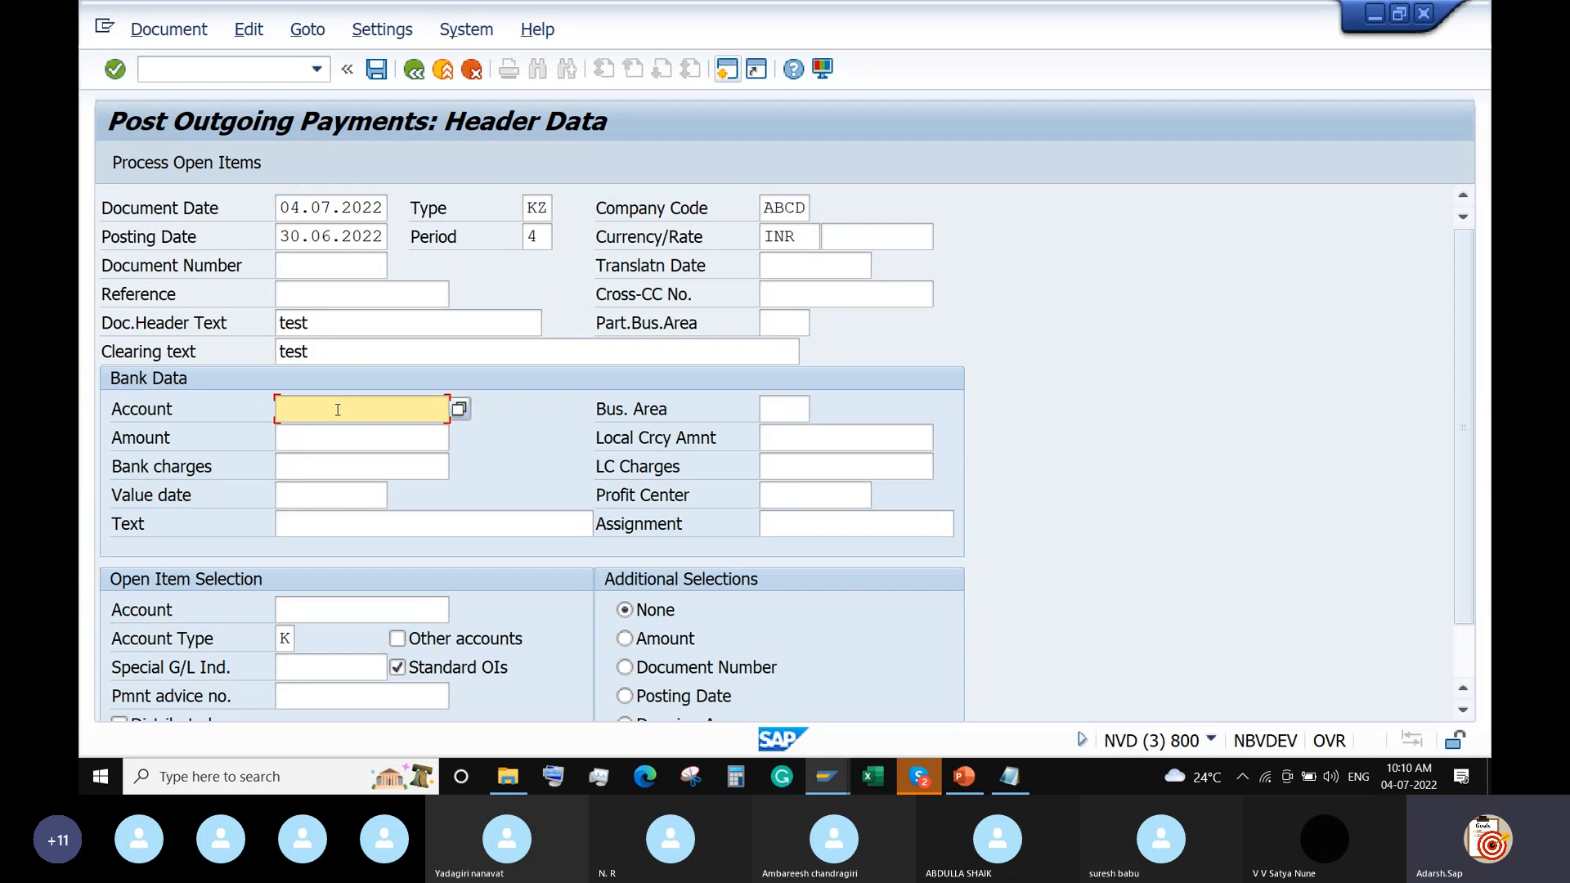
left_click(459, 409)
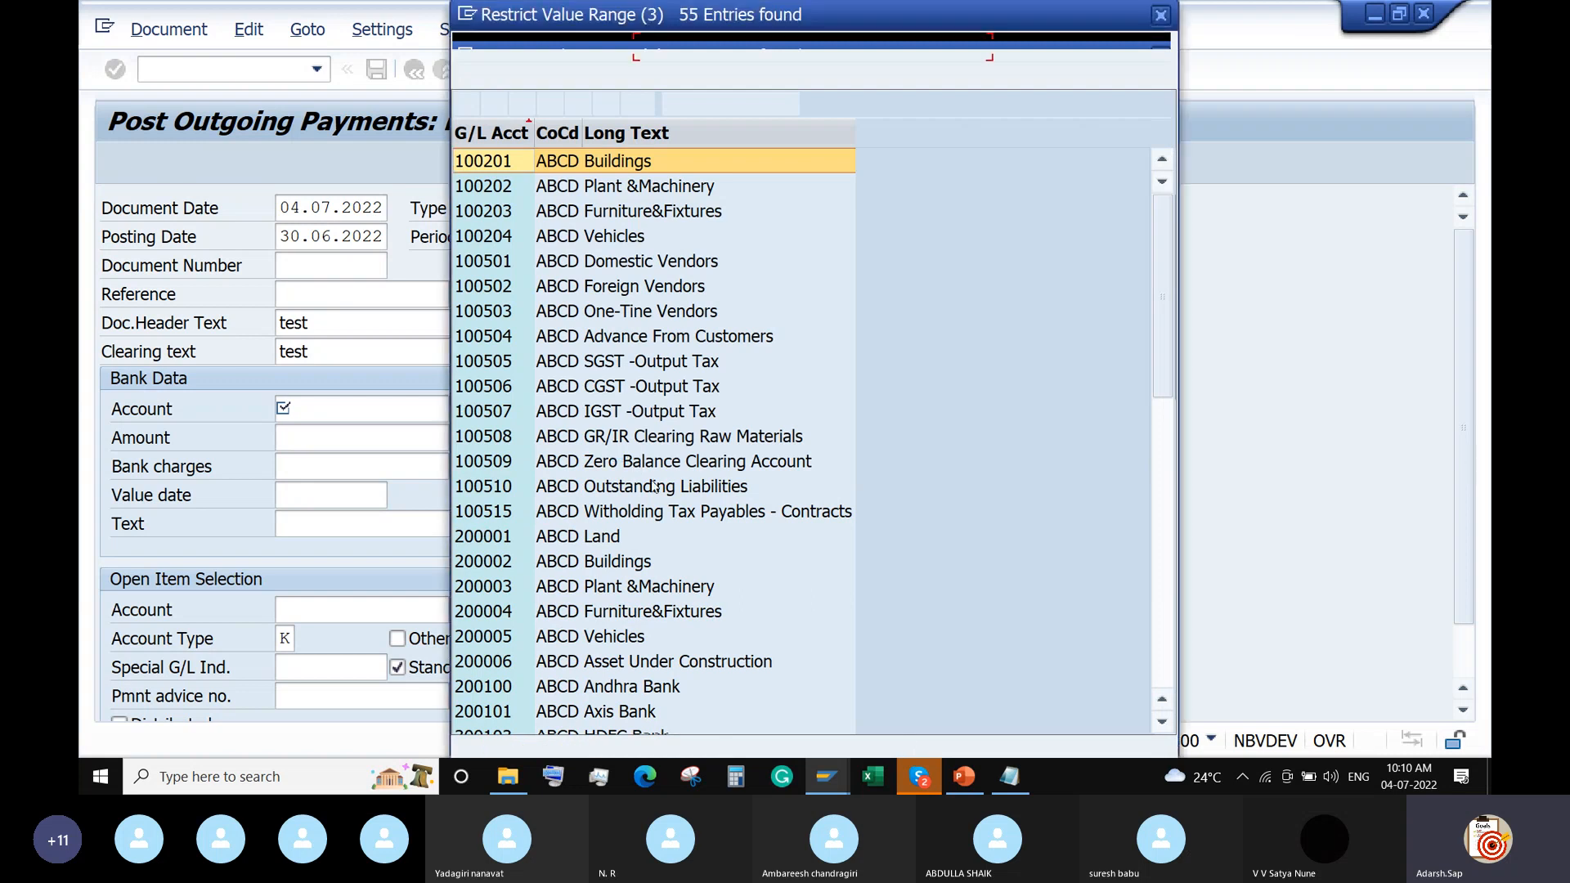
scroll(1155, 325, "down", 2)
scroll(1156, 325, "down", 1)
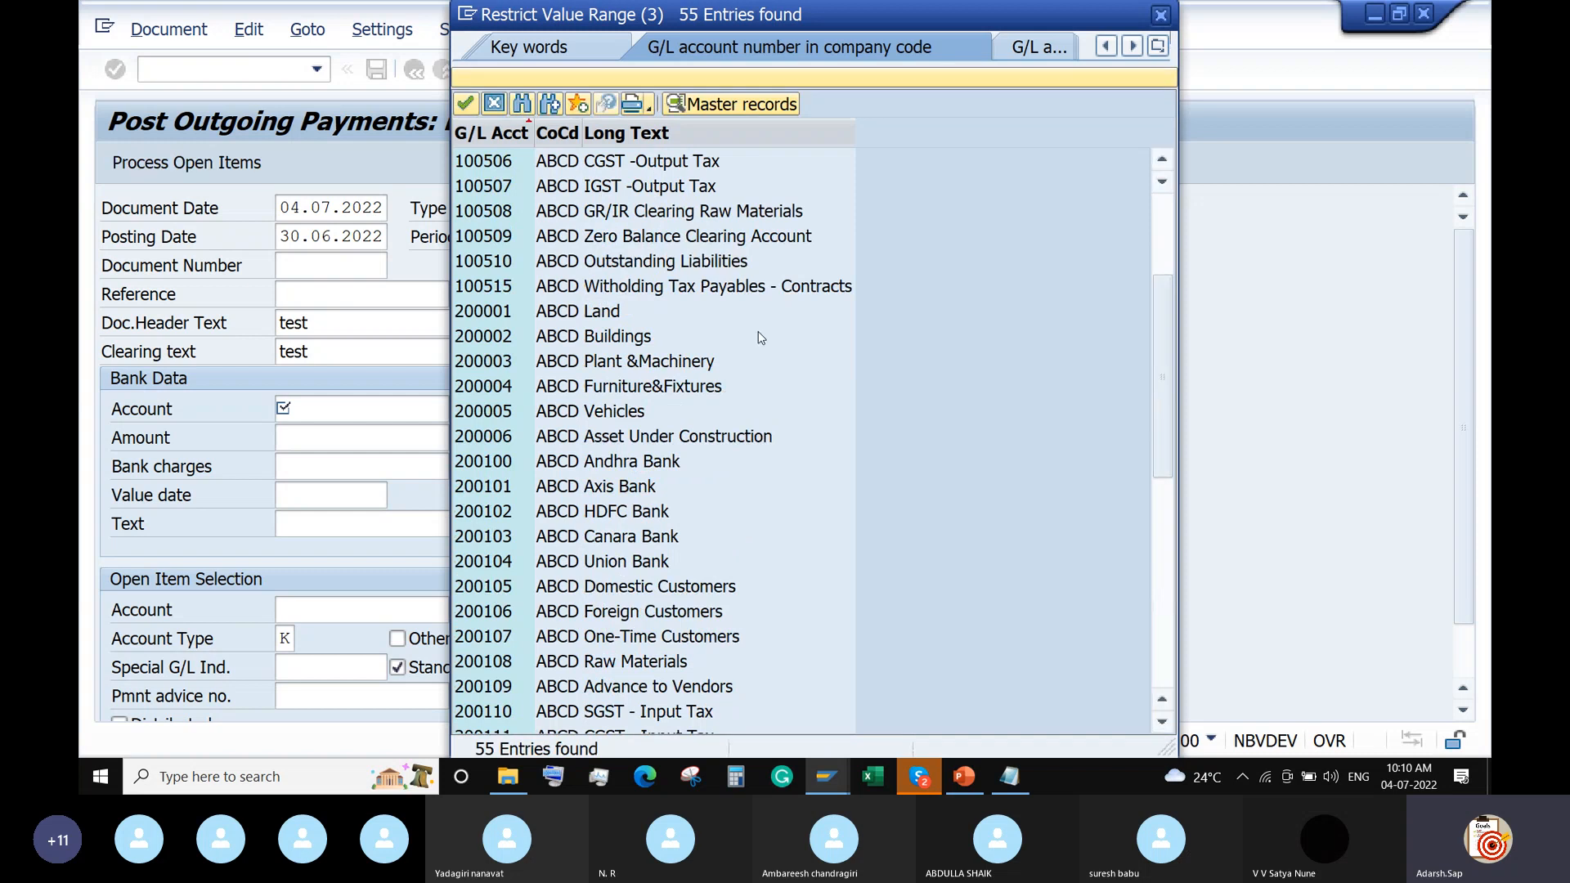
double_click(493, 515)
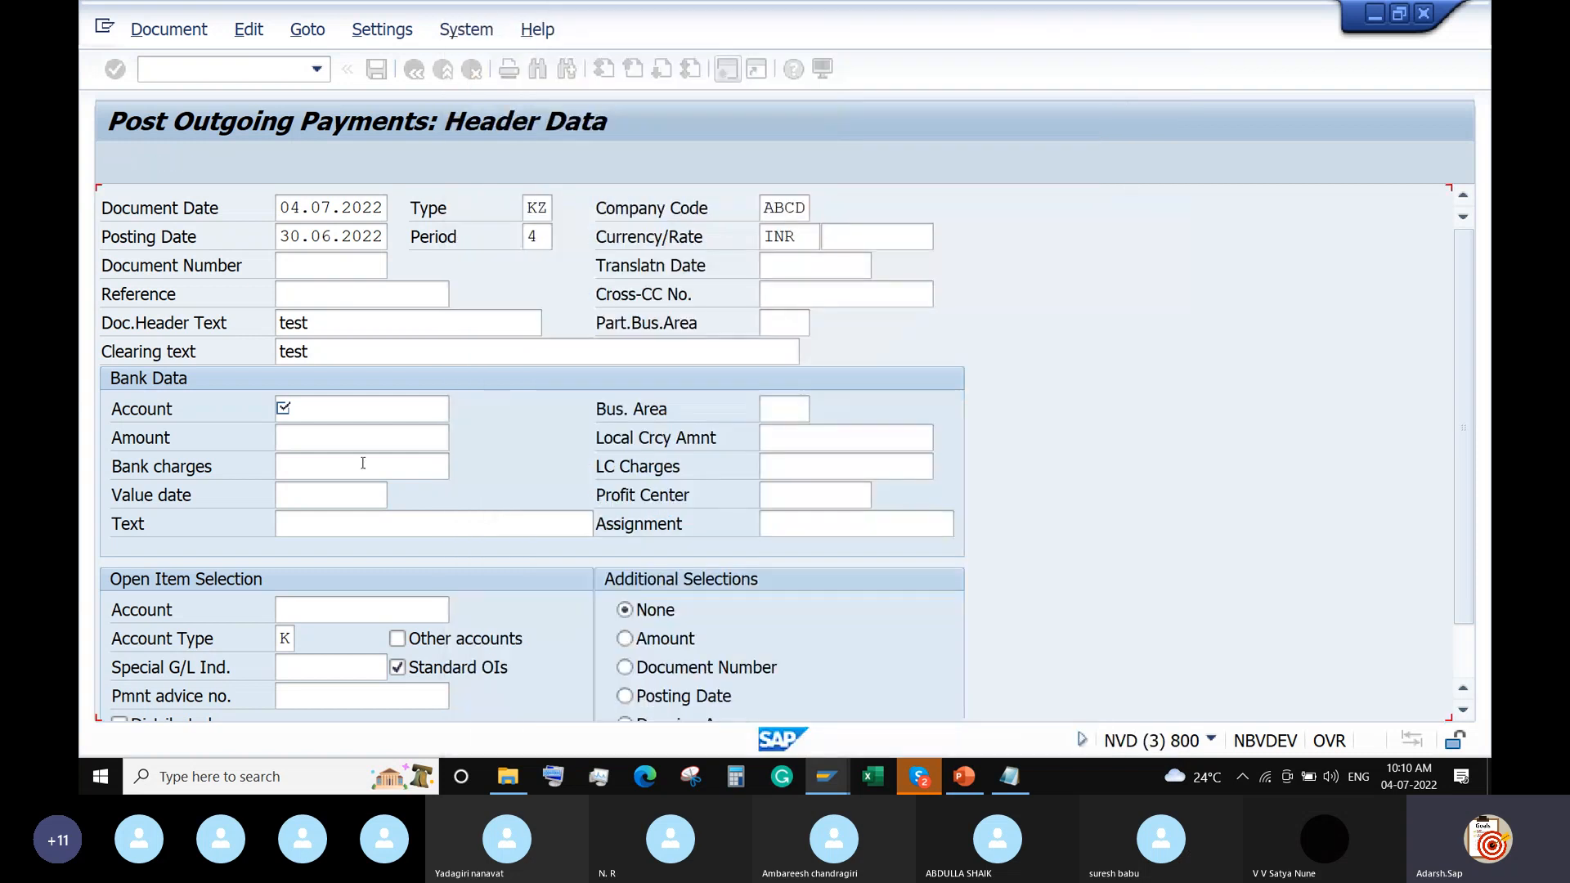
left_click(363, 436)
type("1000")
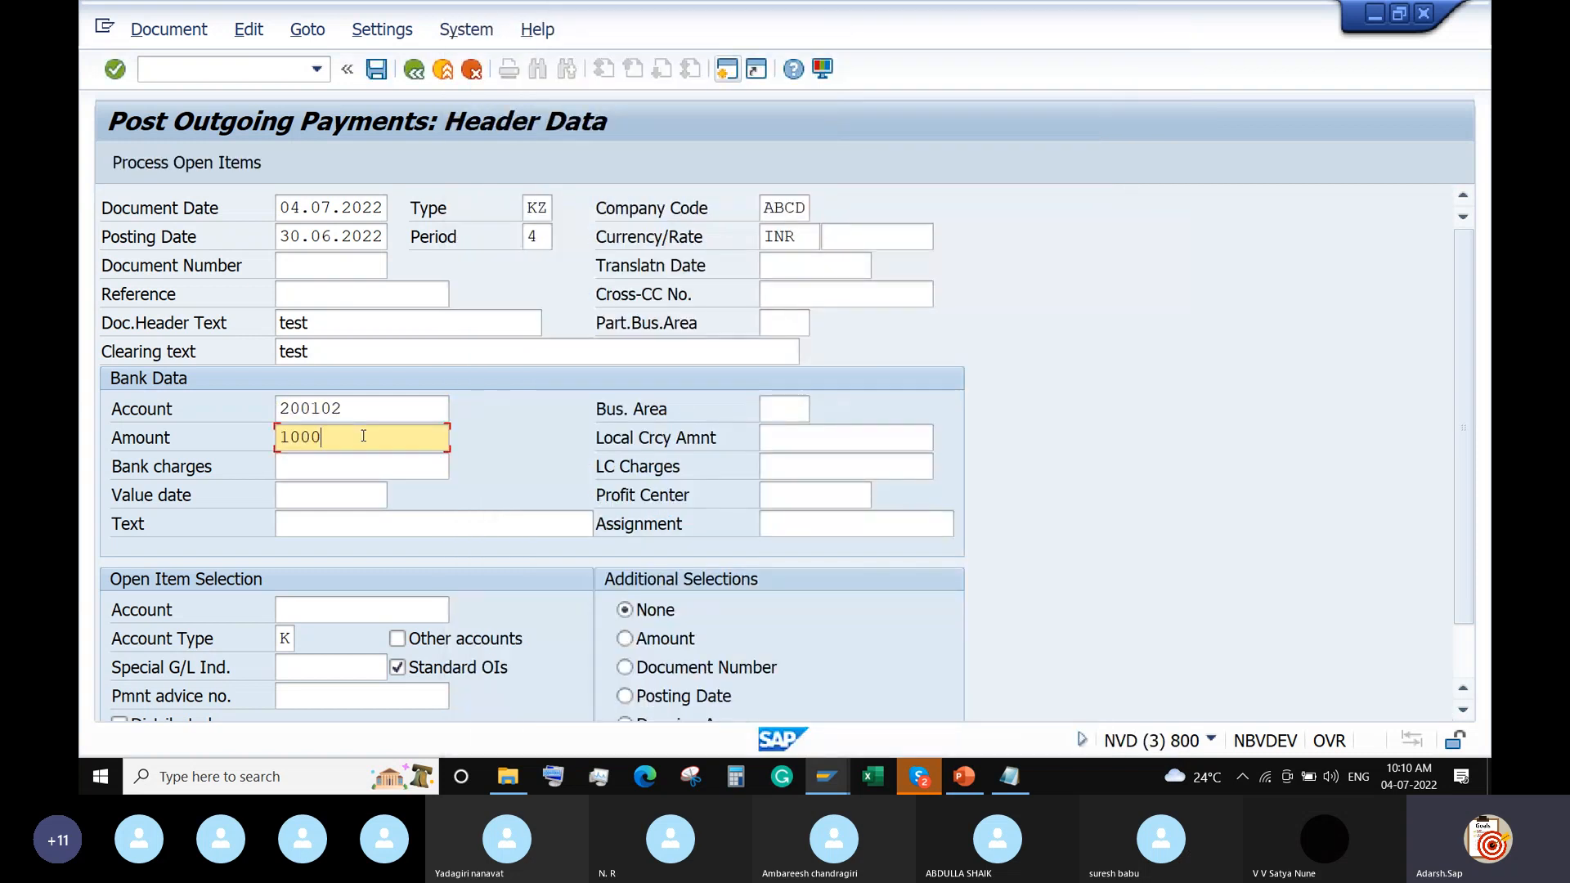
Set the value date in the payment's bank data to 04.07.2022
left_click(354, 491)
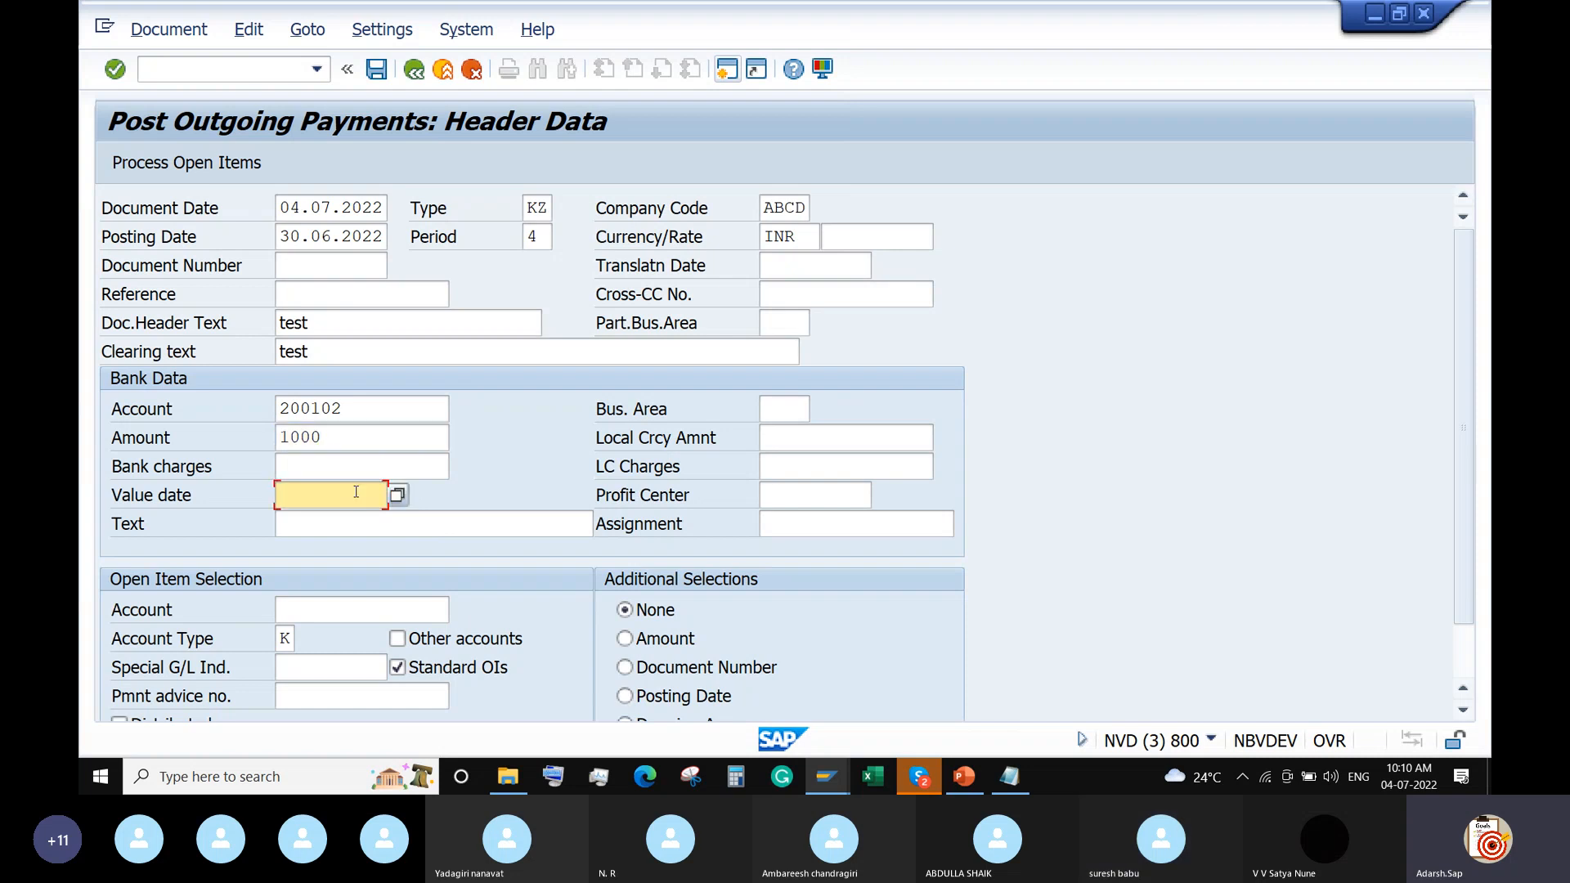
left_click(397, 494)
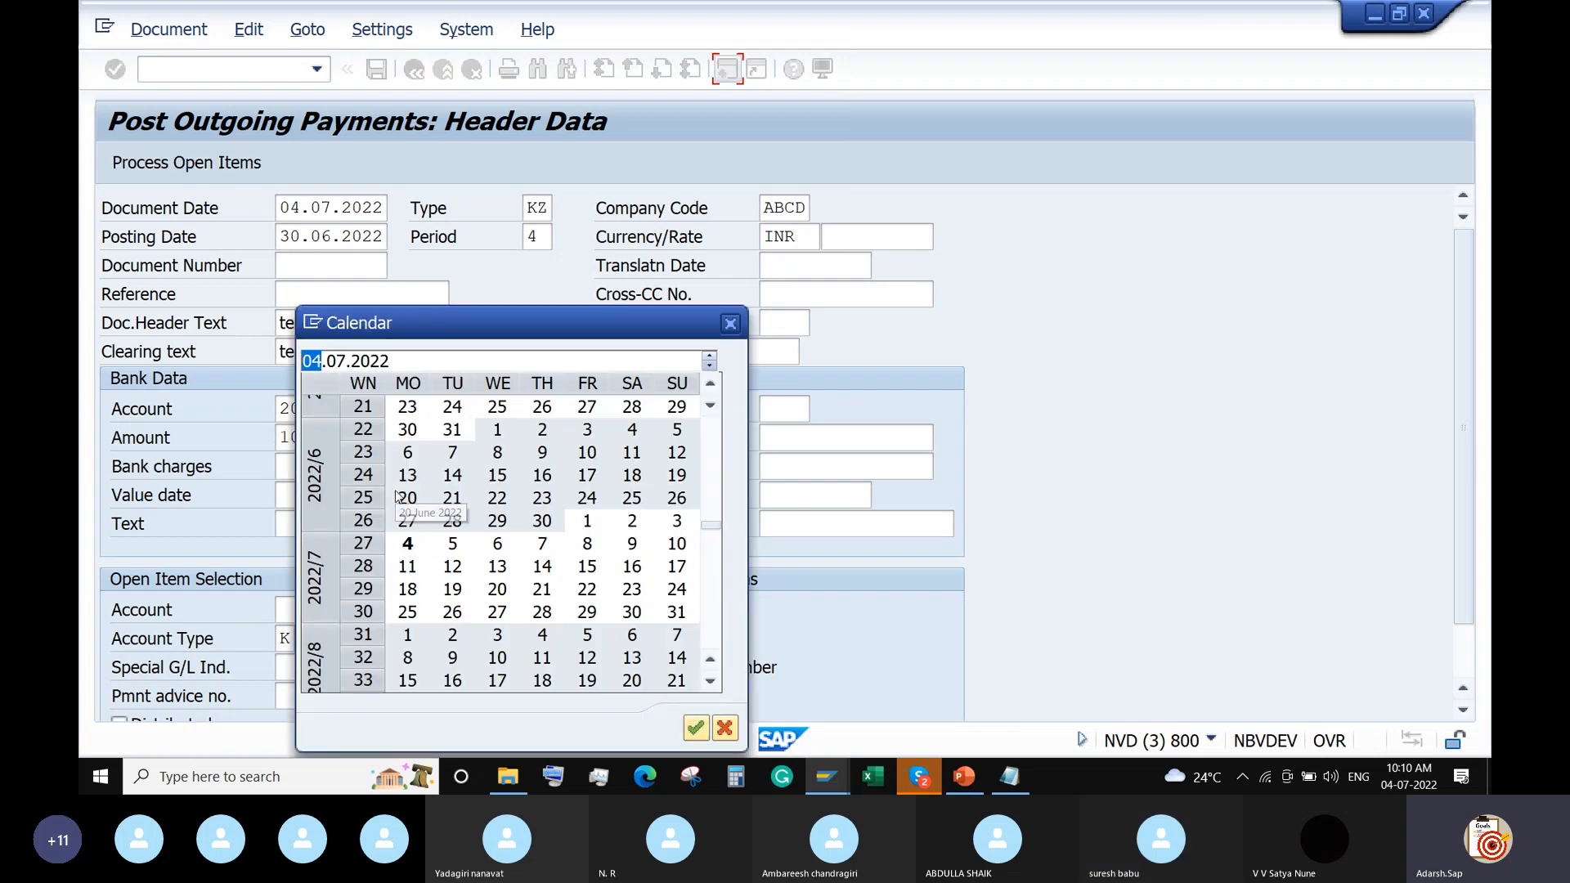
double_click(408, 544)
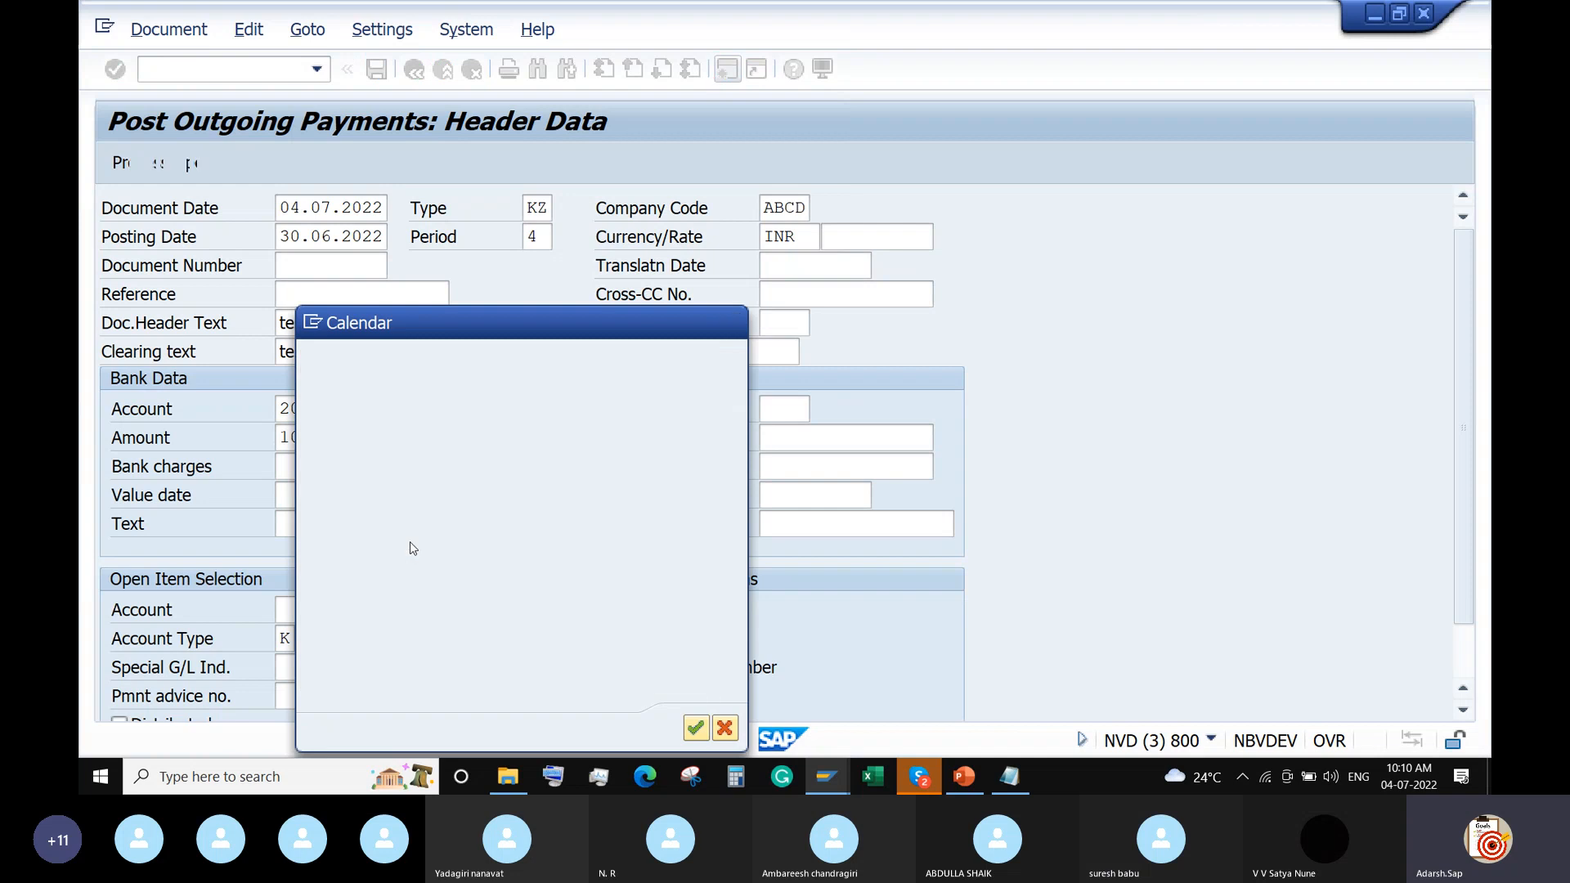
Choose vendor Wipro Technologies for the open item selection, process its open items and return to the payment overview
left_click(372, 609)
left_click(459, 607)
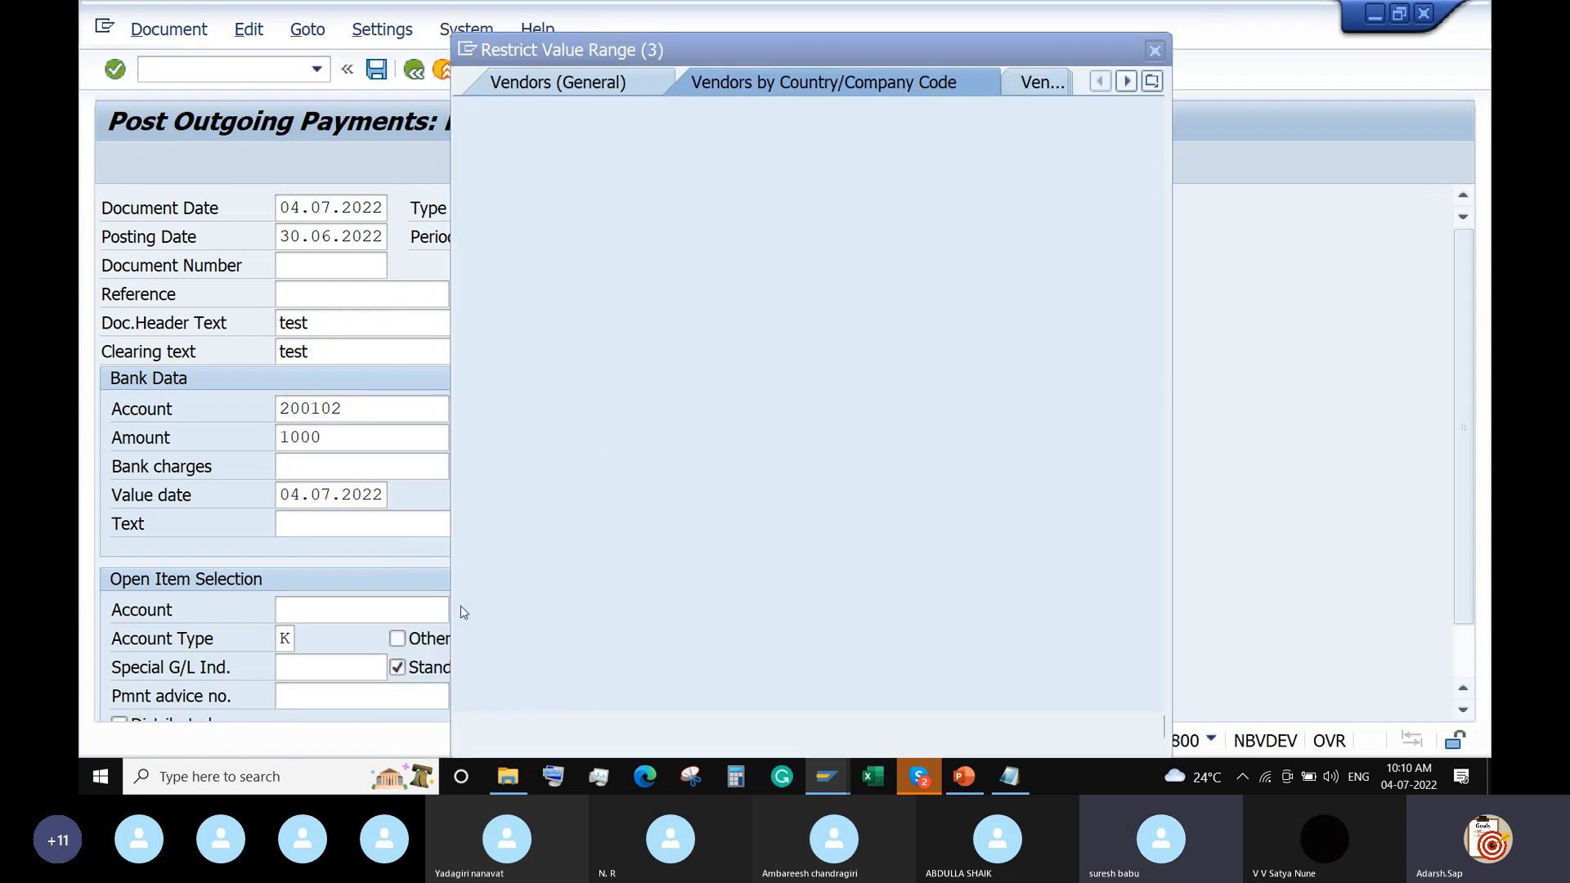
key("Return")
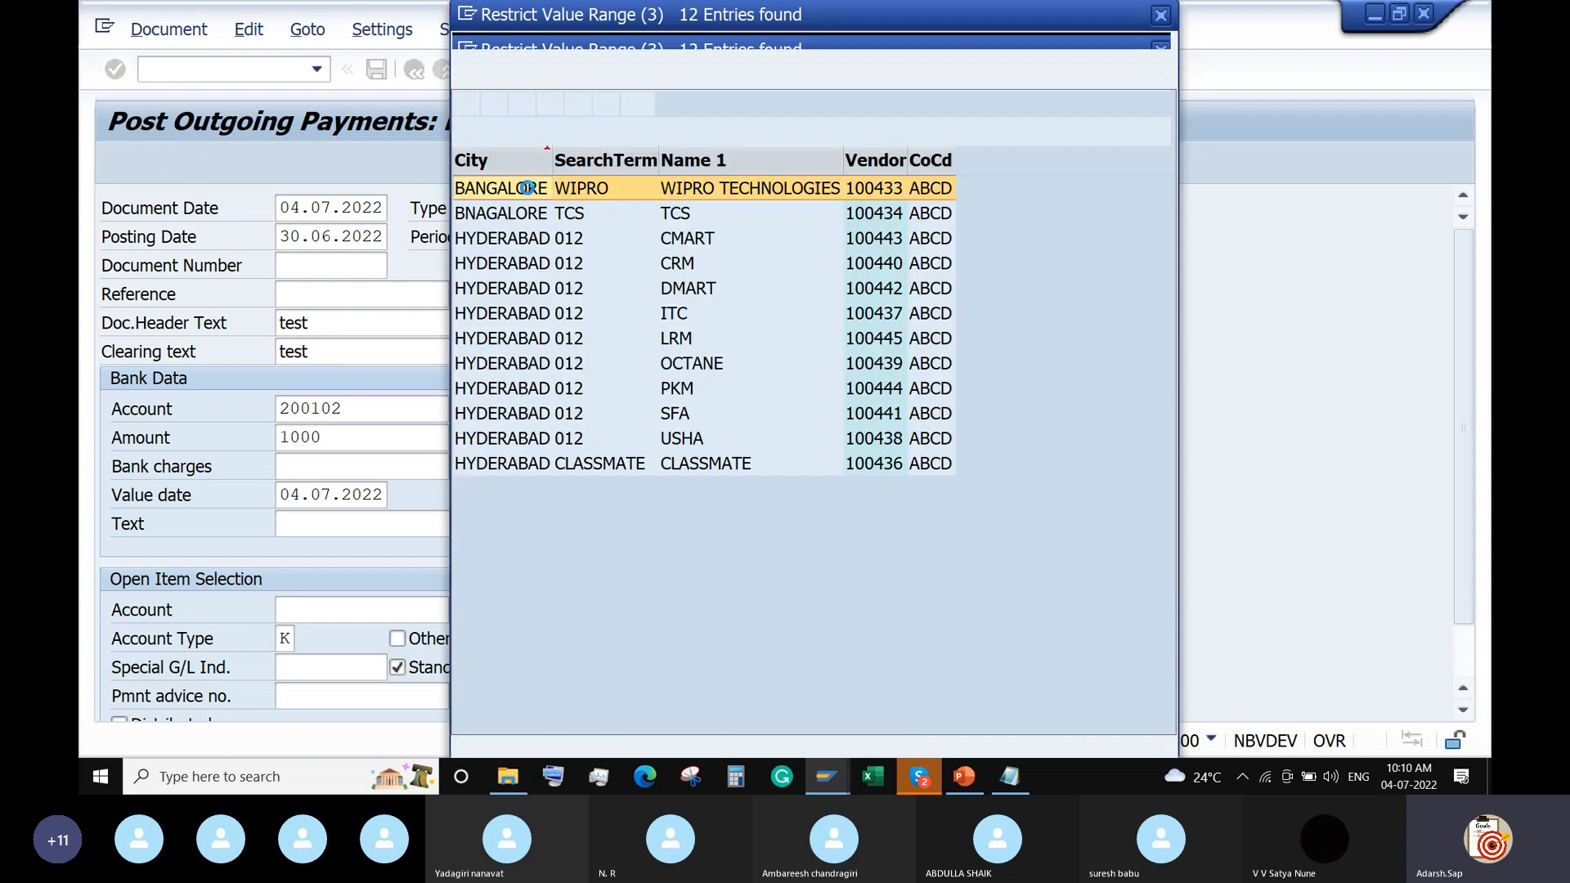
double_click(496, 199)
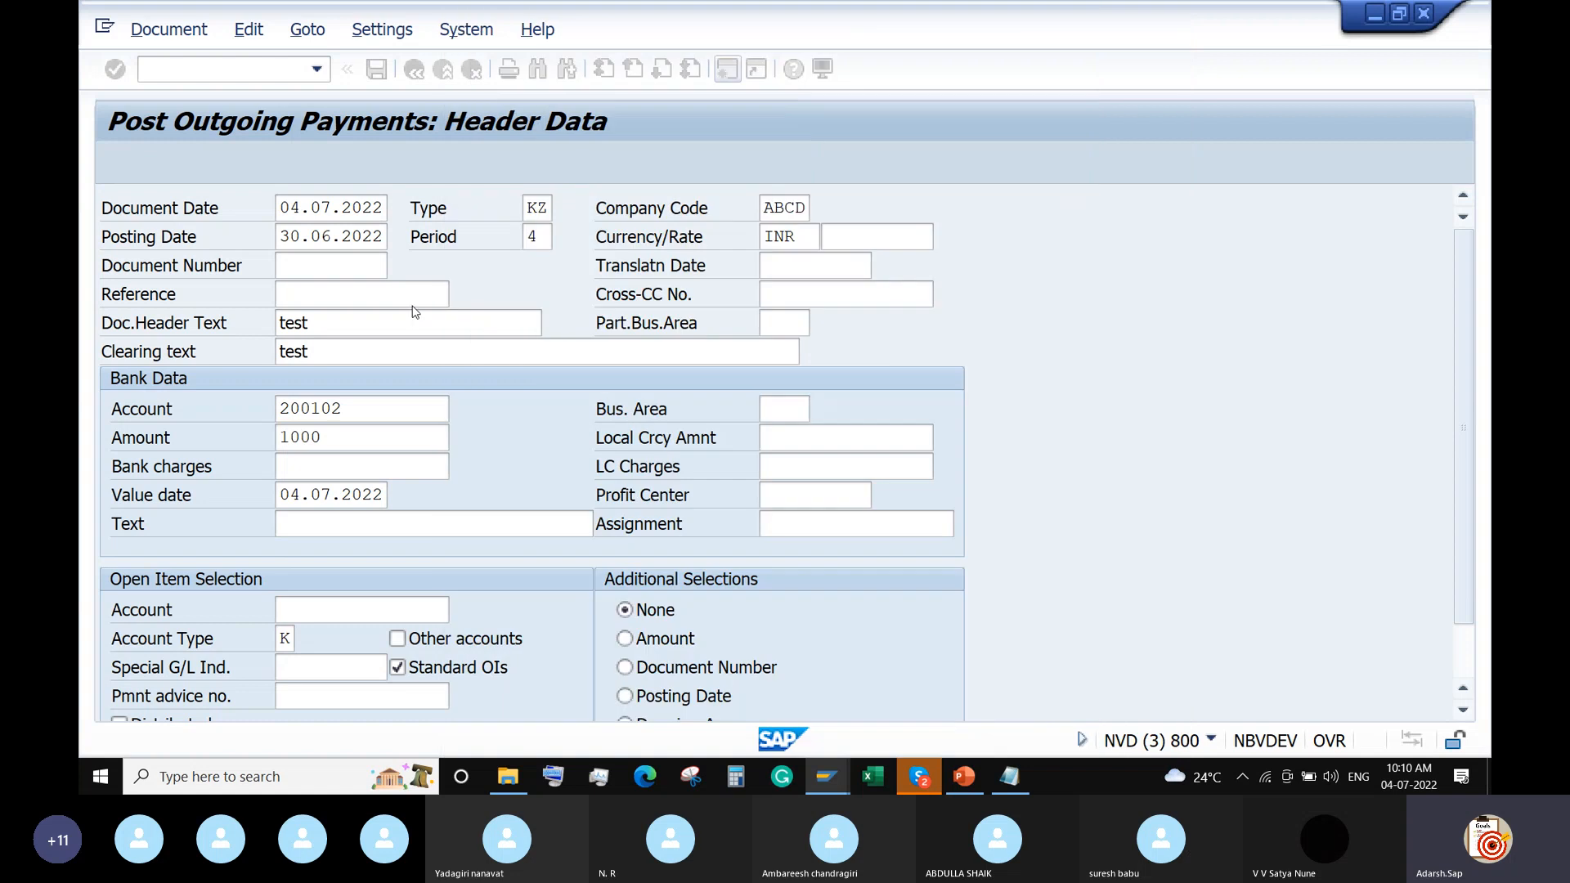
key("Return")
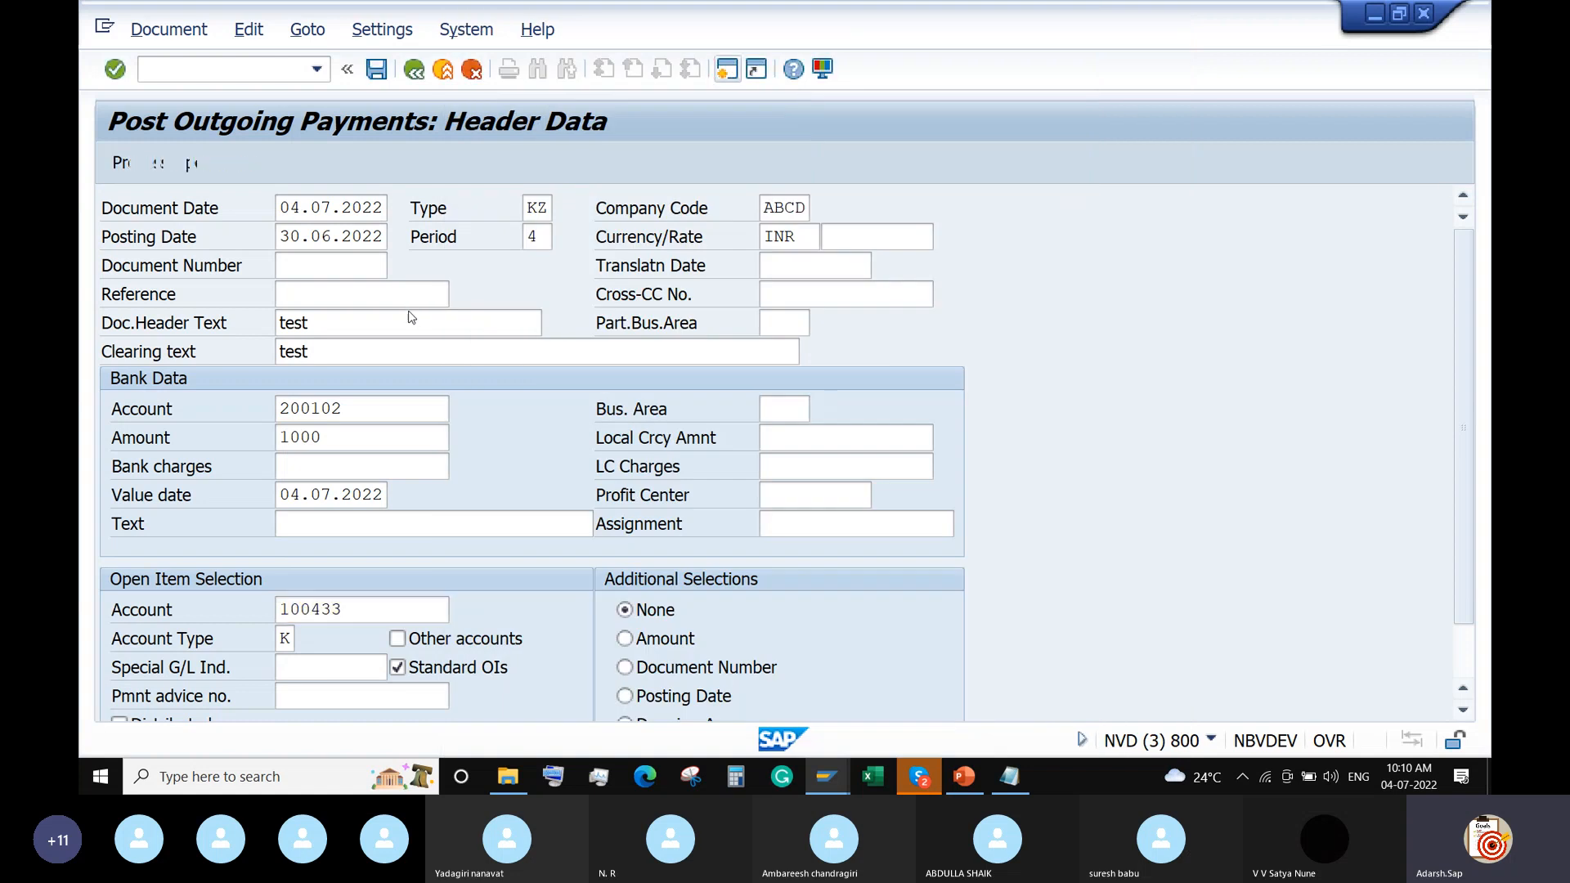
key("Return")
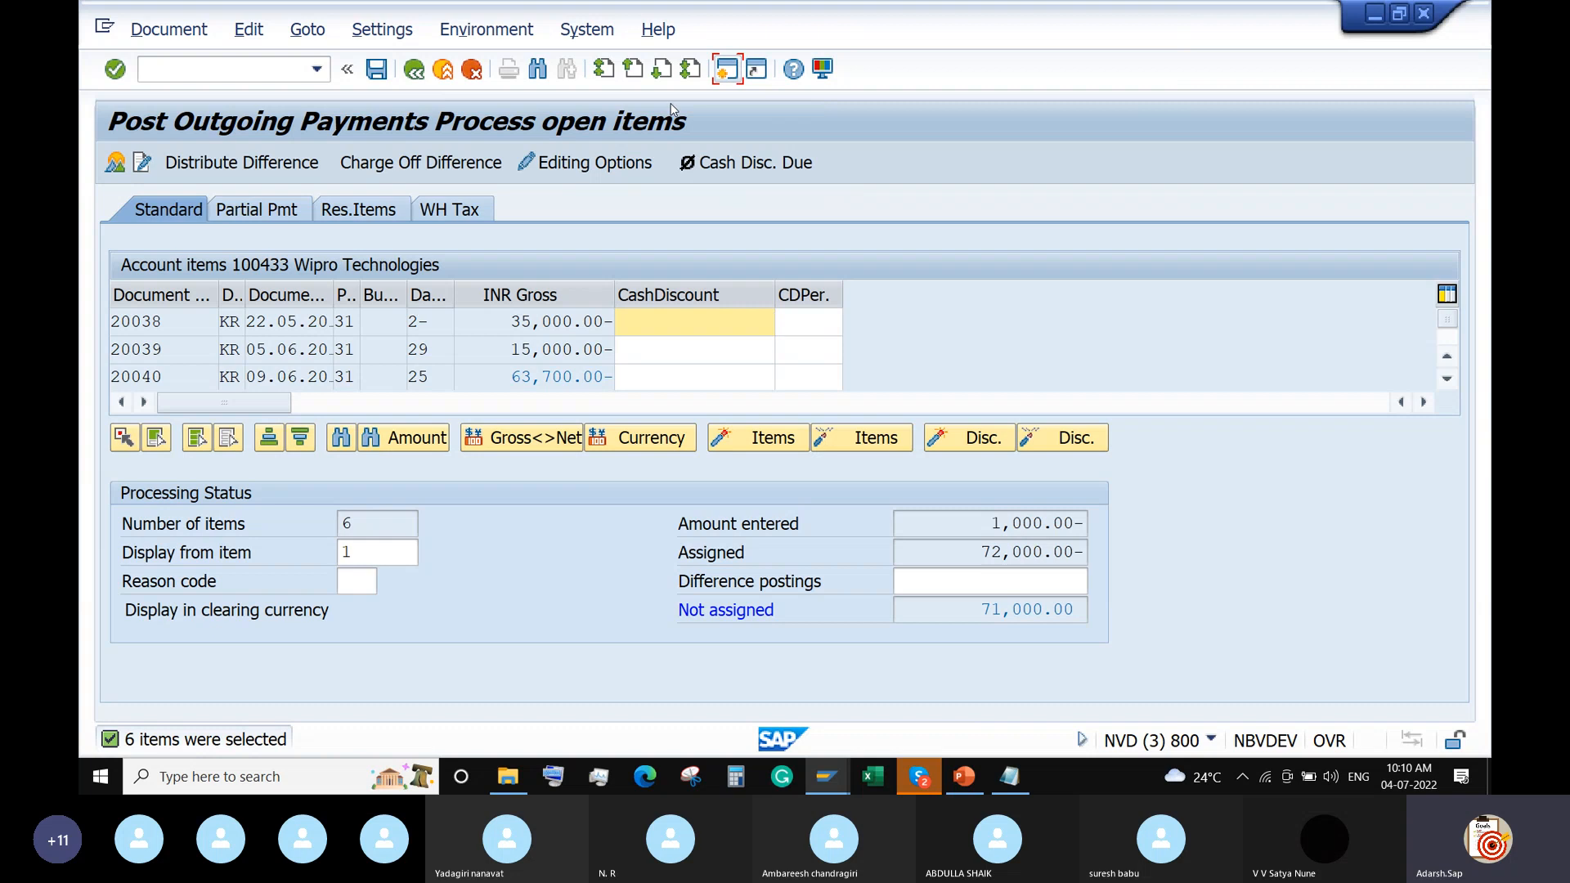
left_click(413, 70)
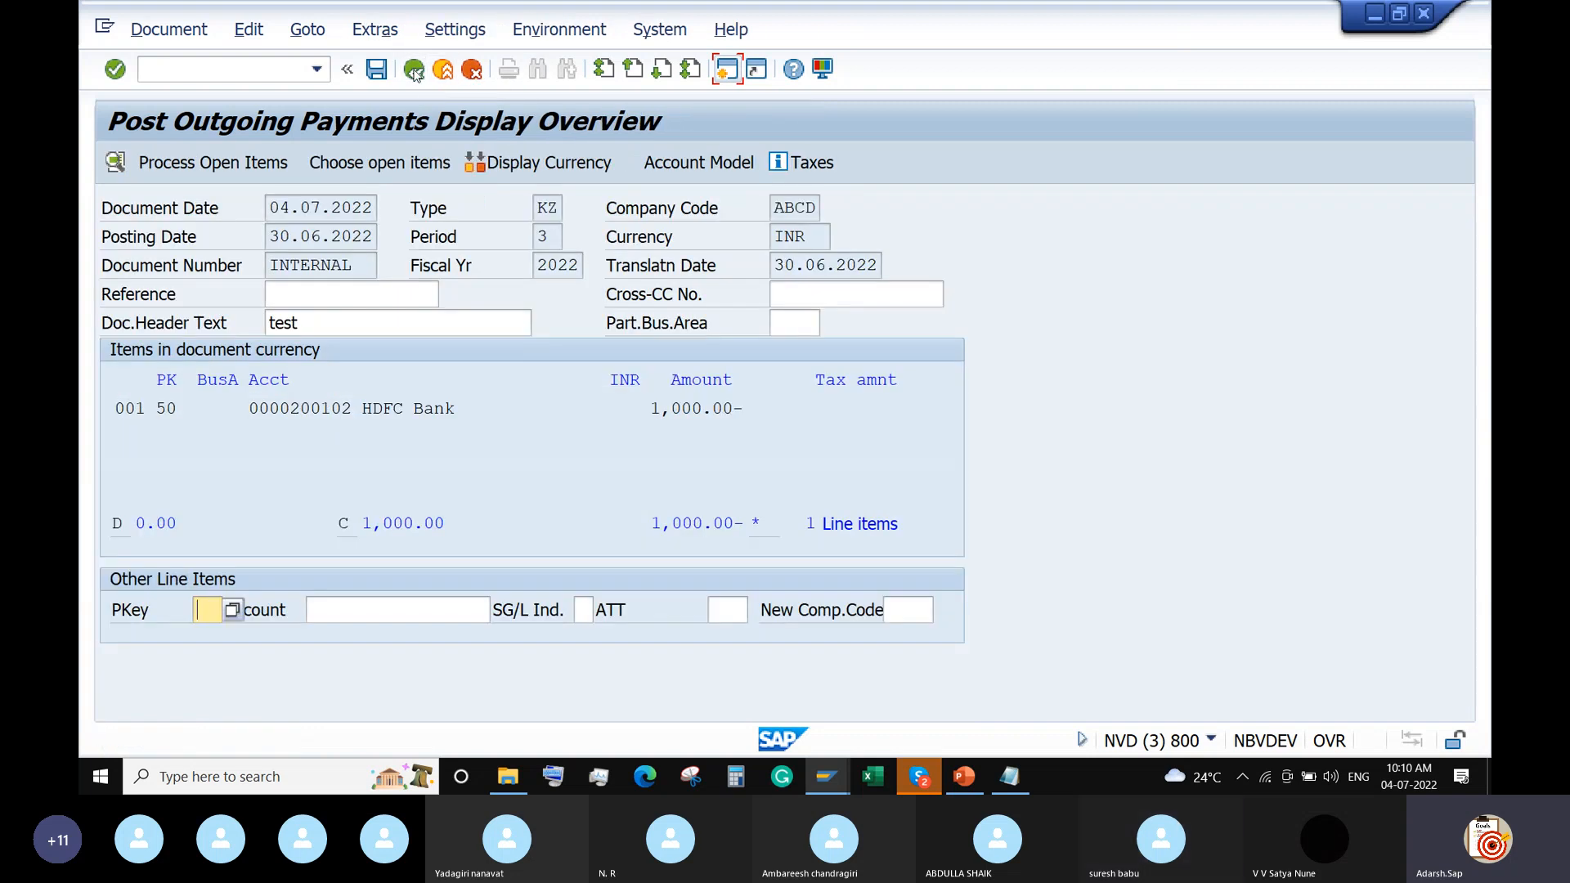
Switch to the session with validation ZABCP, collapse validation ZABCD in the tree and save the validation again
left_click(826, 778)
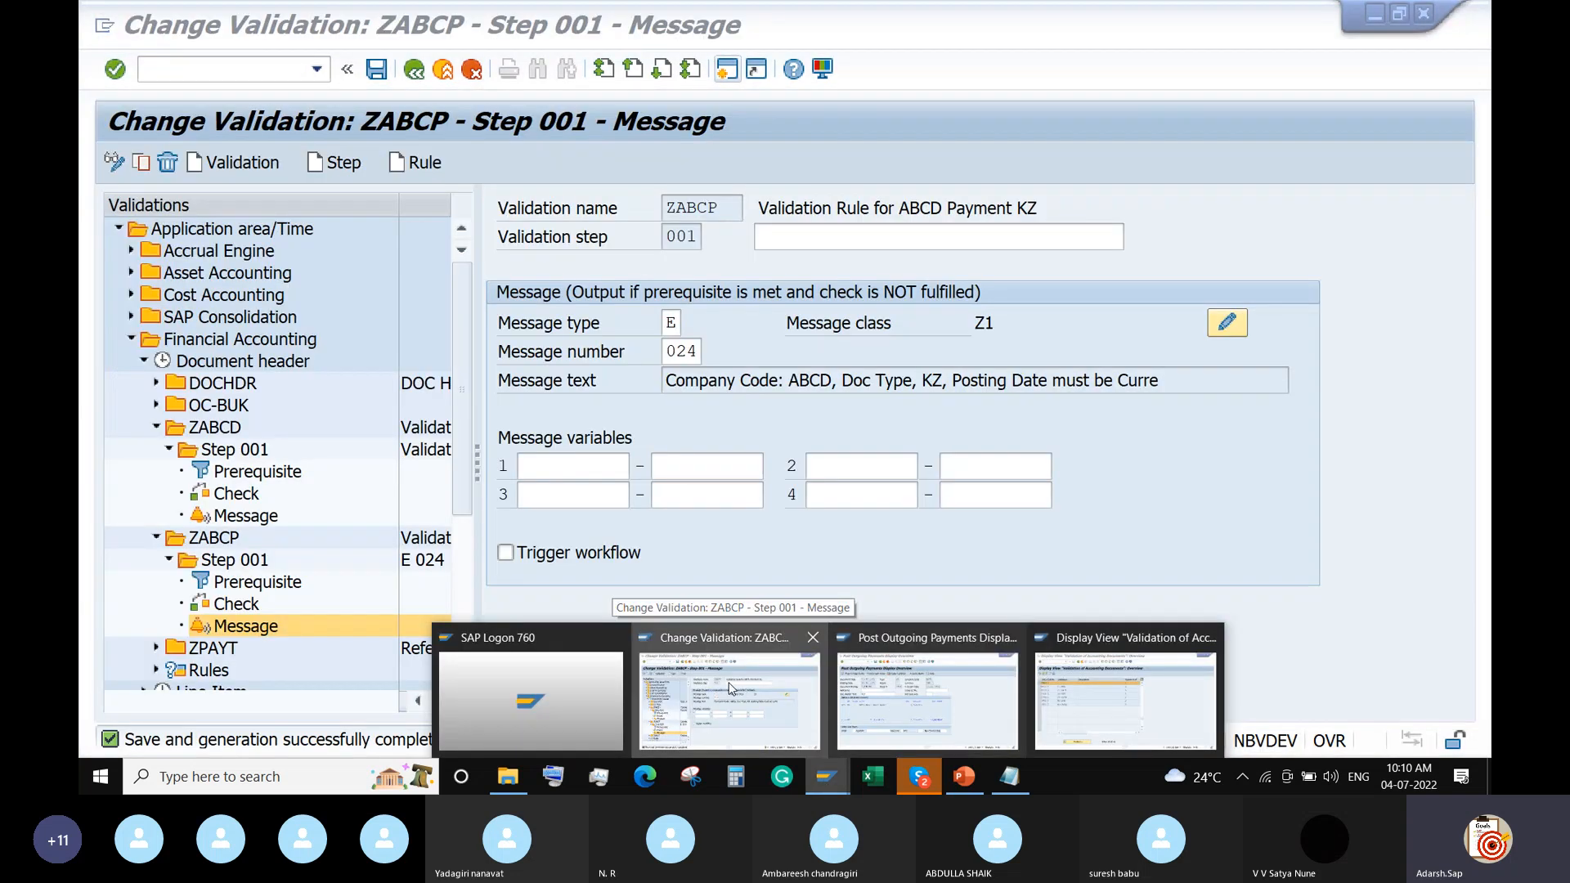
left_click(727, 699)
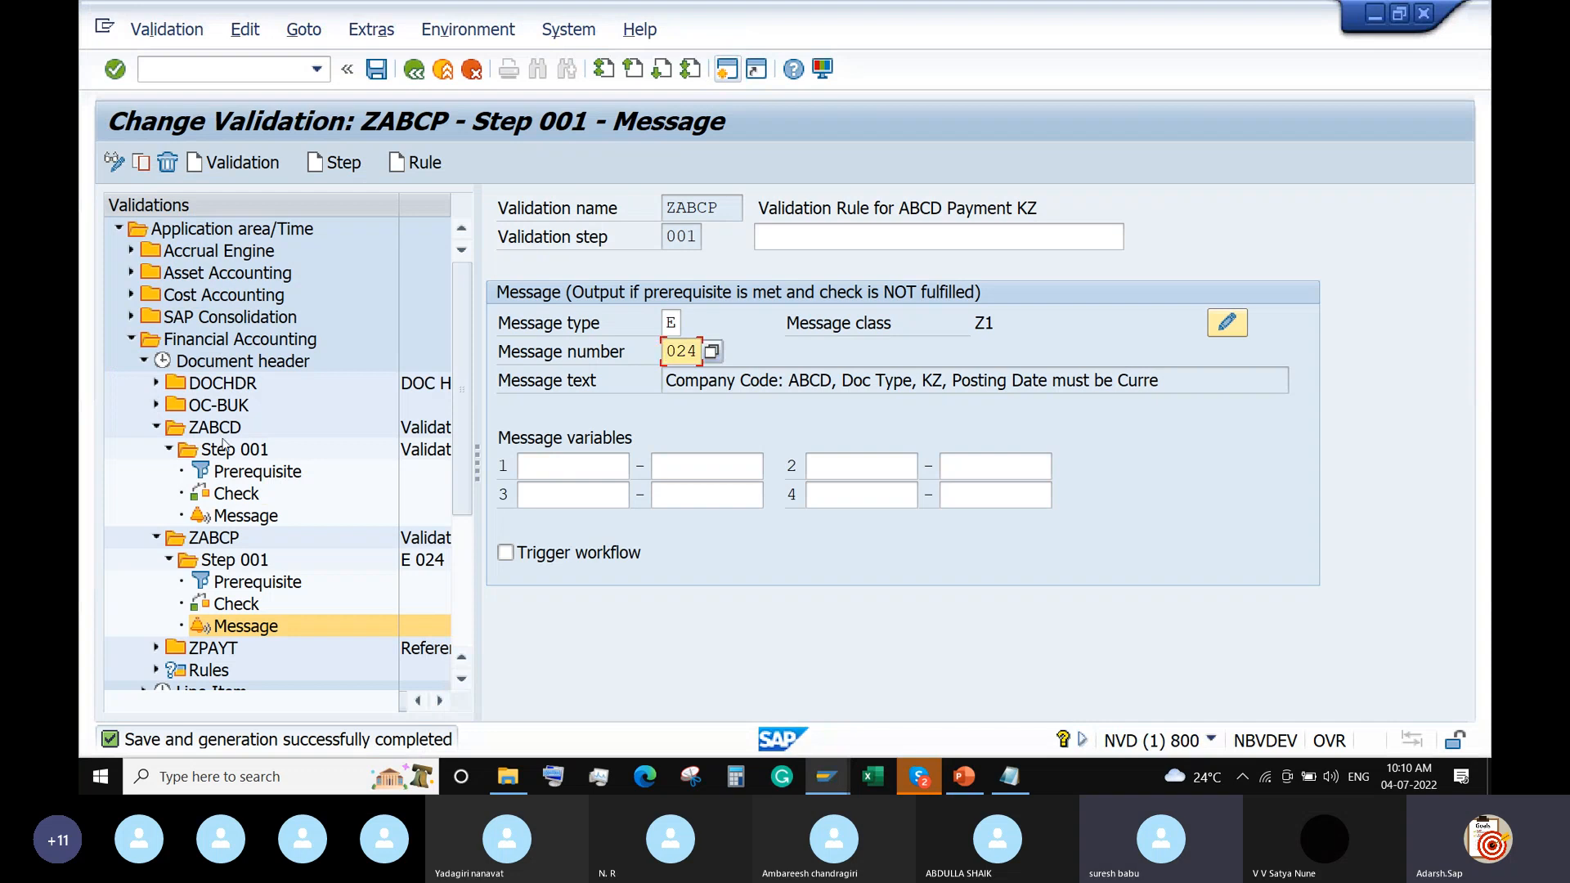
left_click(168, 450)
left_click(156, 427)
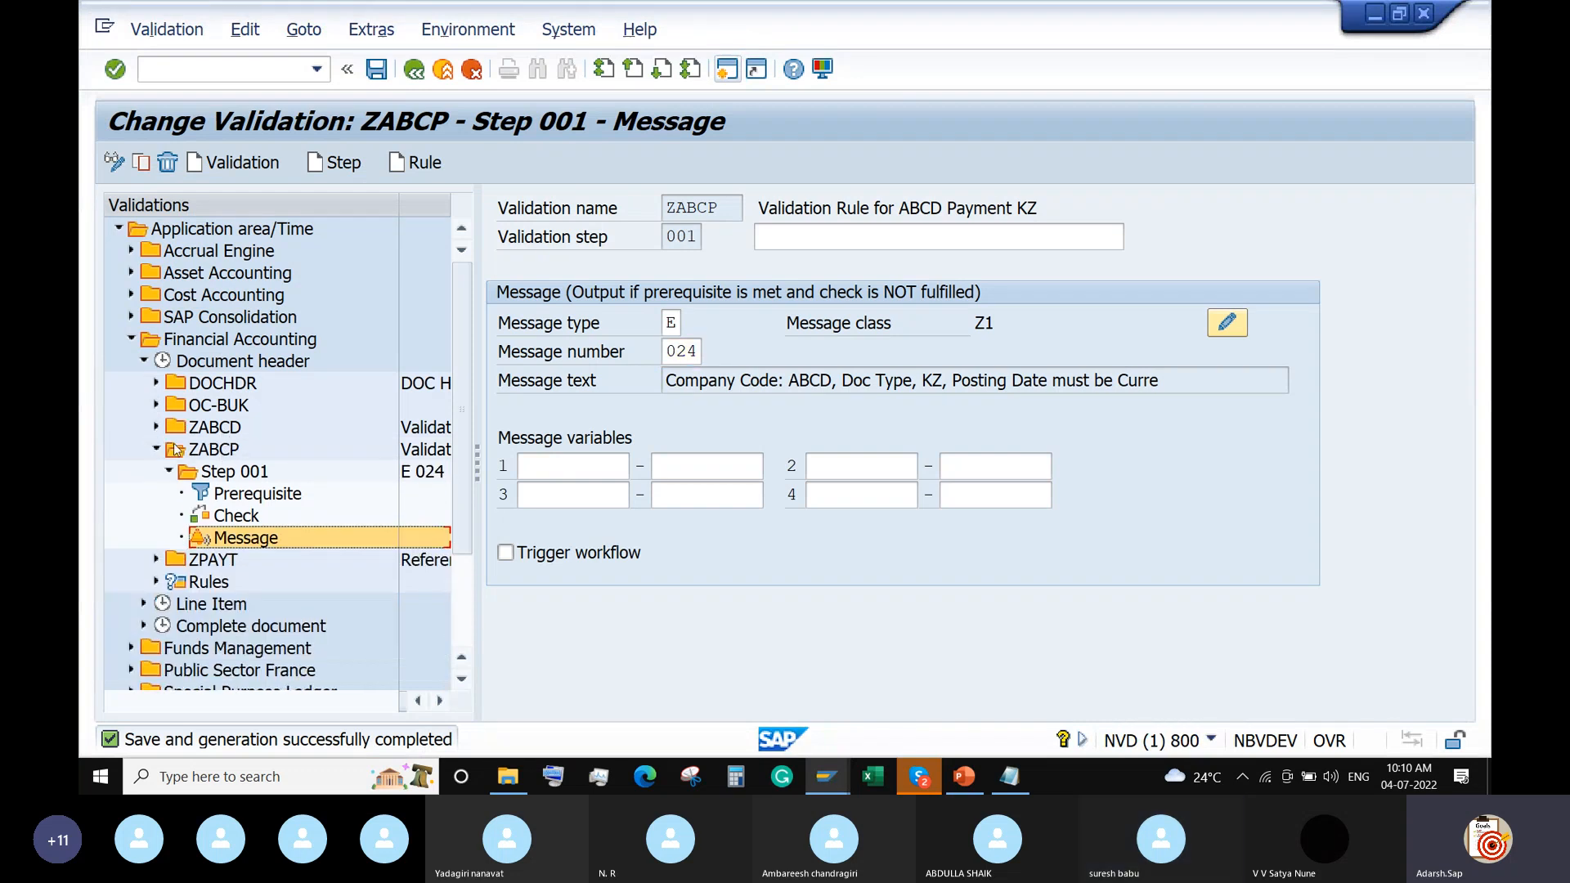
left_click(376, 70)
Reopen the accounting document validation assignments with transaction OB28 in their session and position the list at company code ABCD
mouse_move(828, 775)
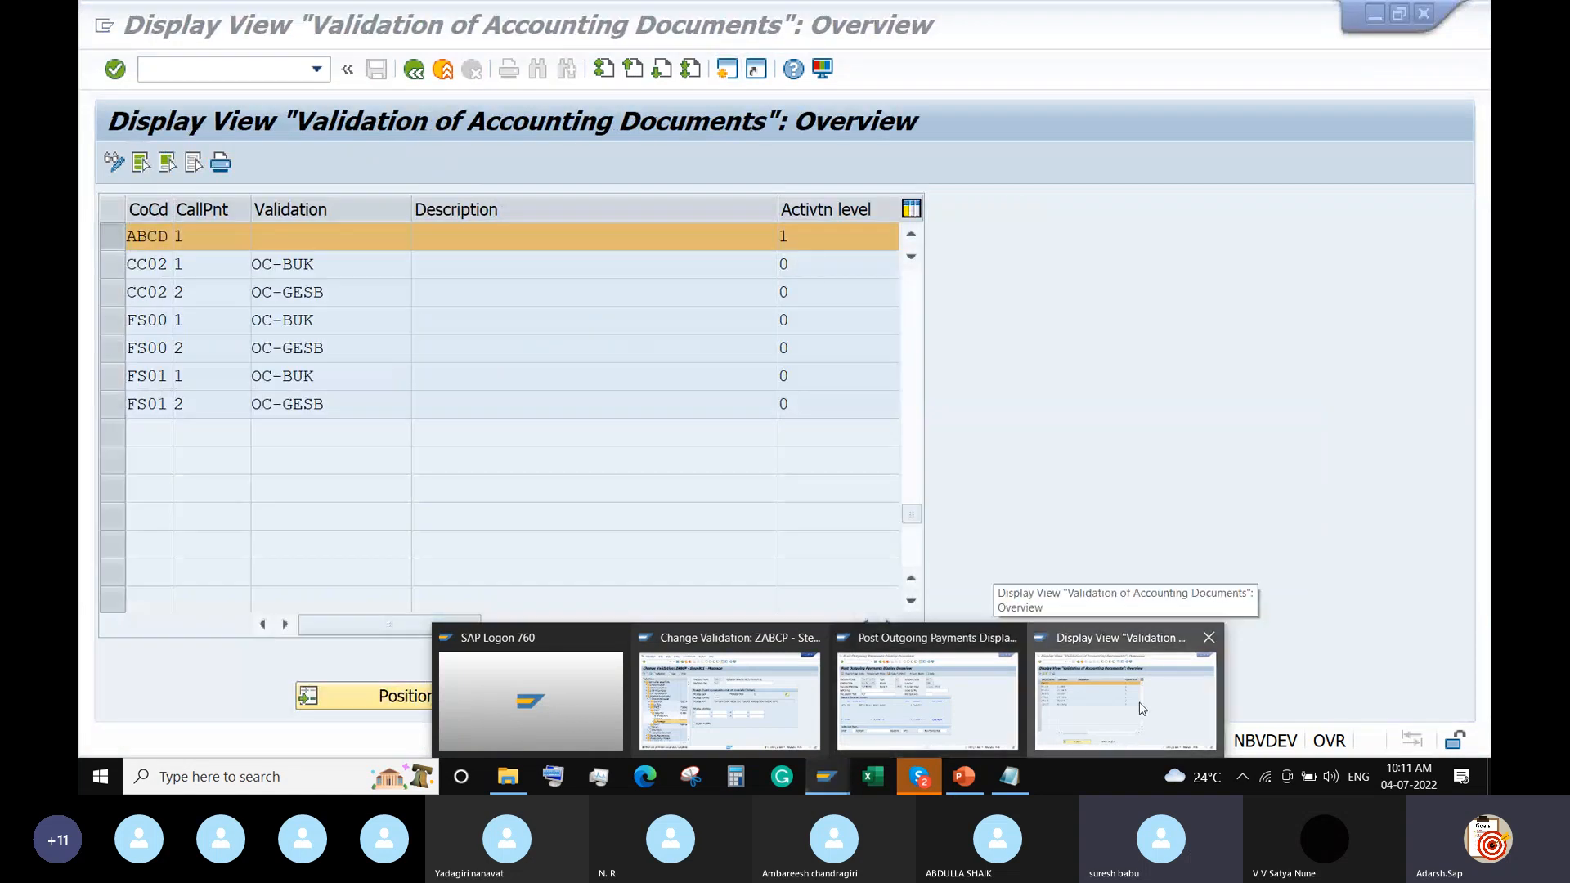
left_click(1142, 708)
left_click(225, 63)
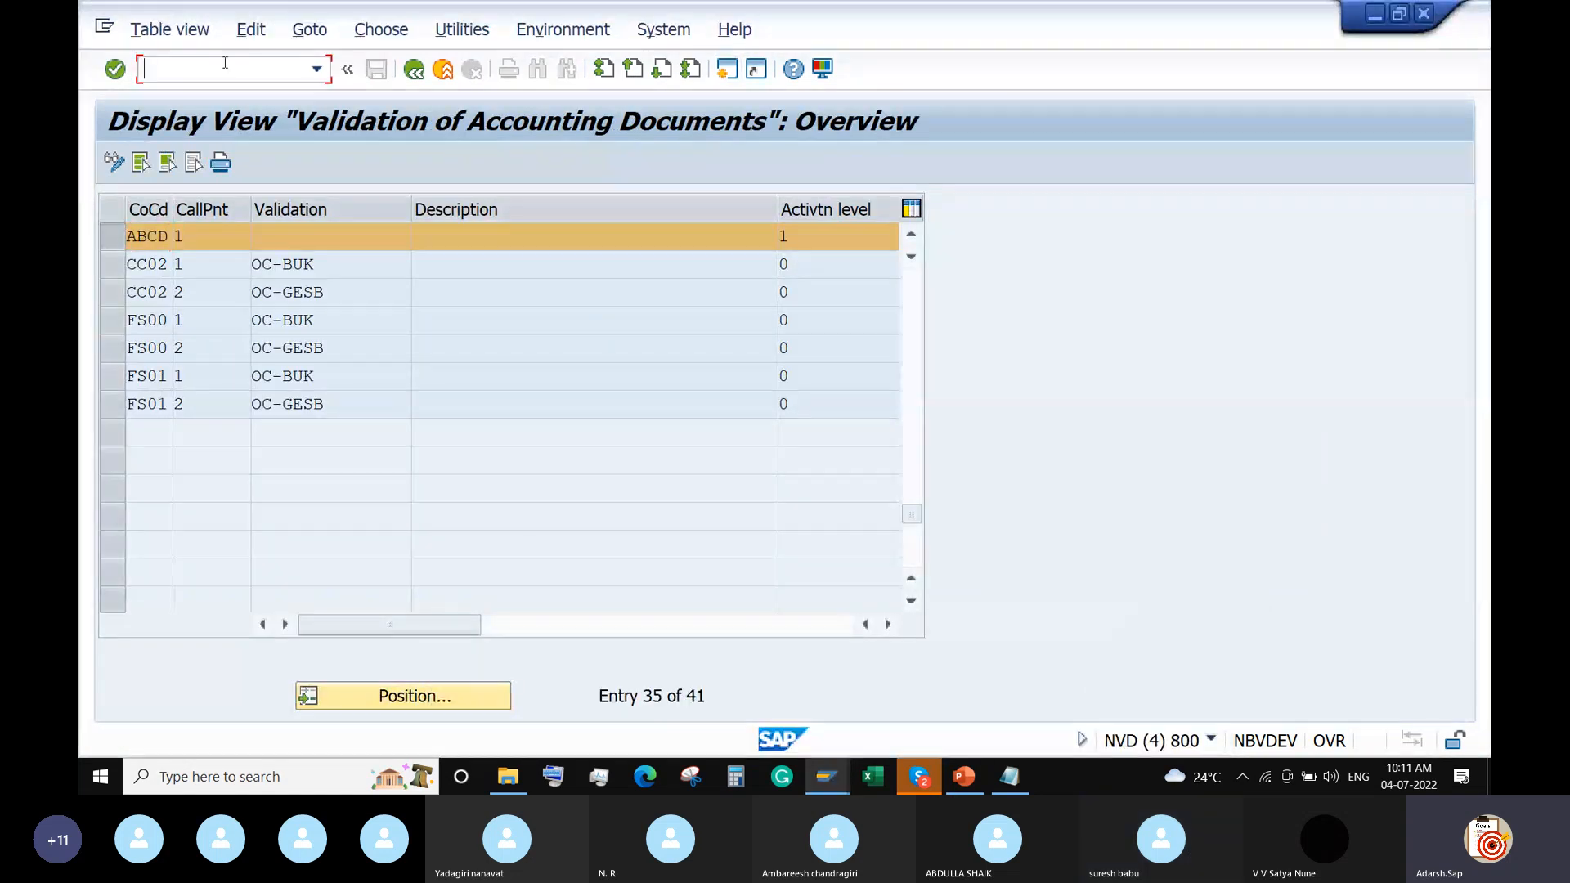
type("/n")
key("Return")
type("O")
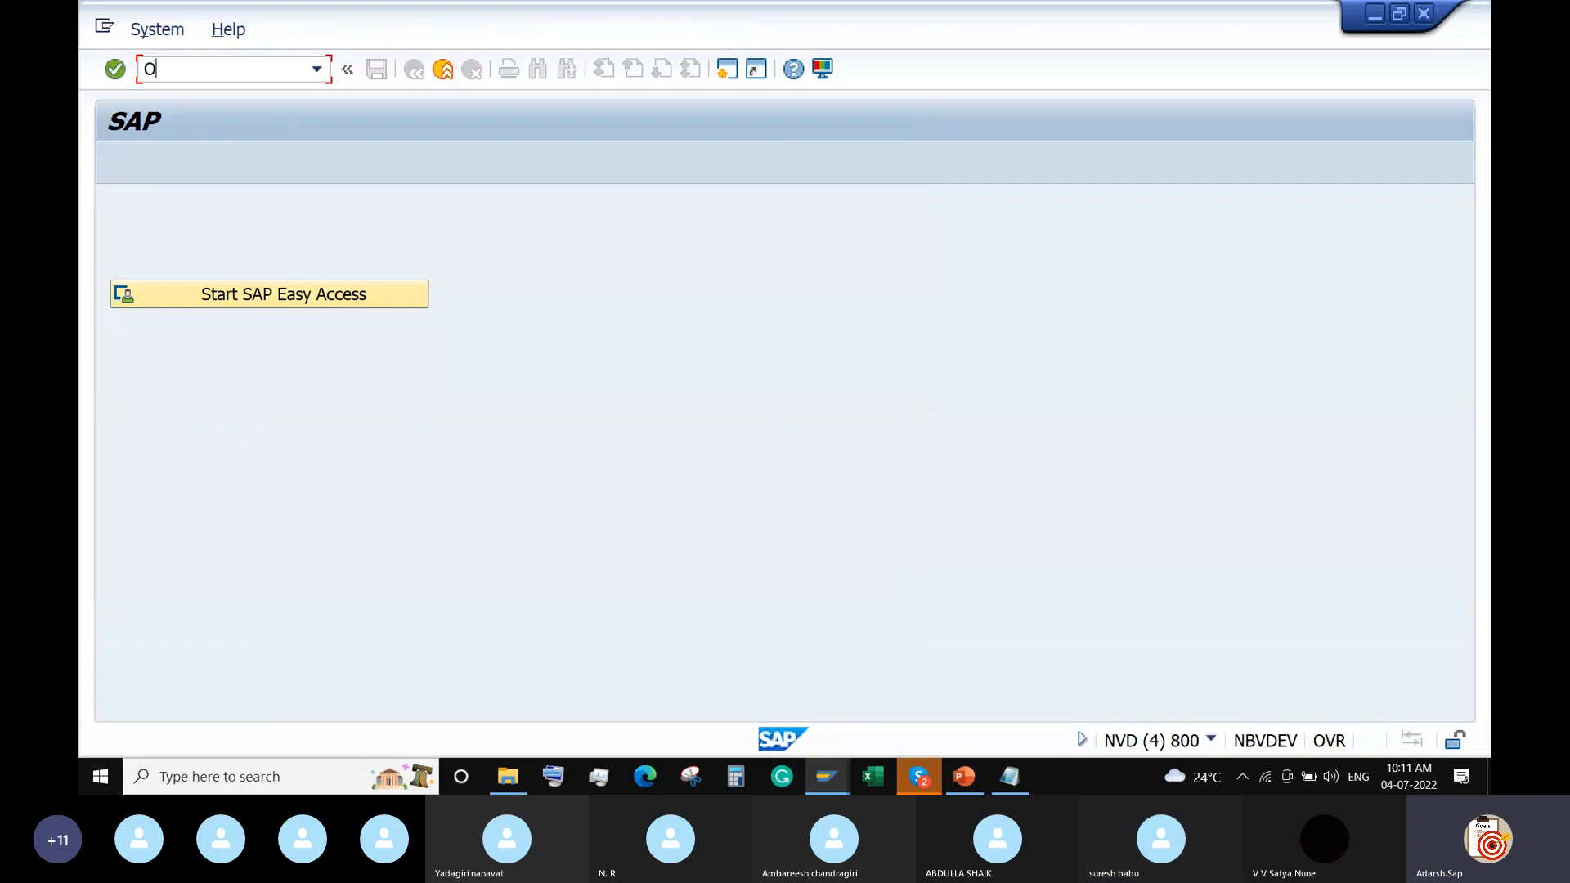
type("B28")
key("Return")
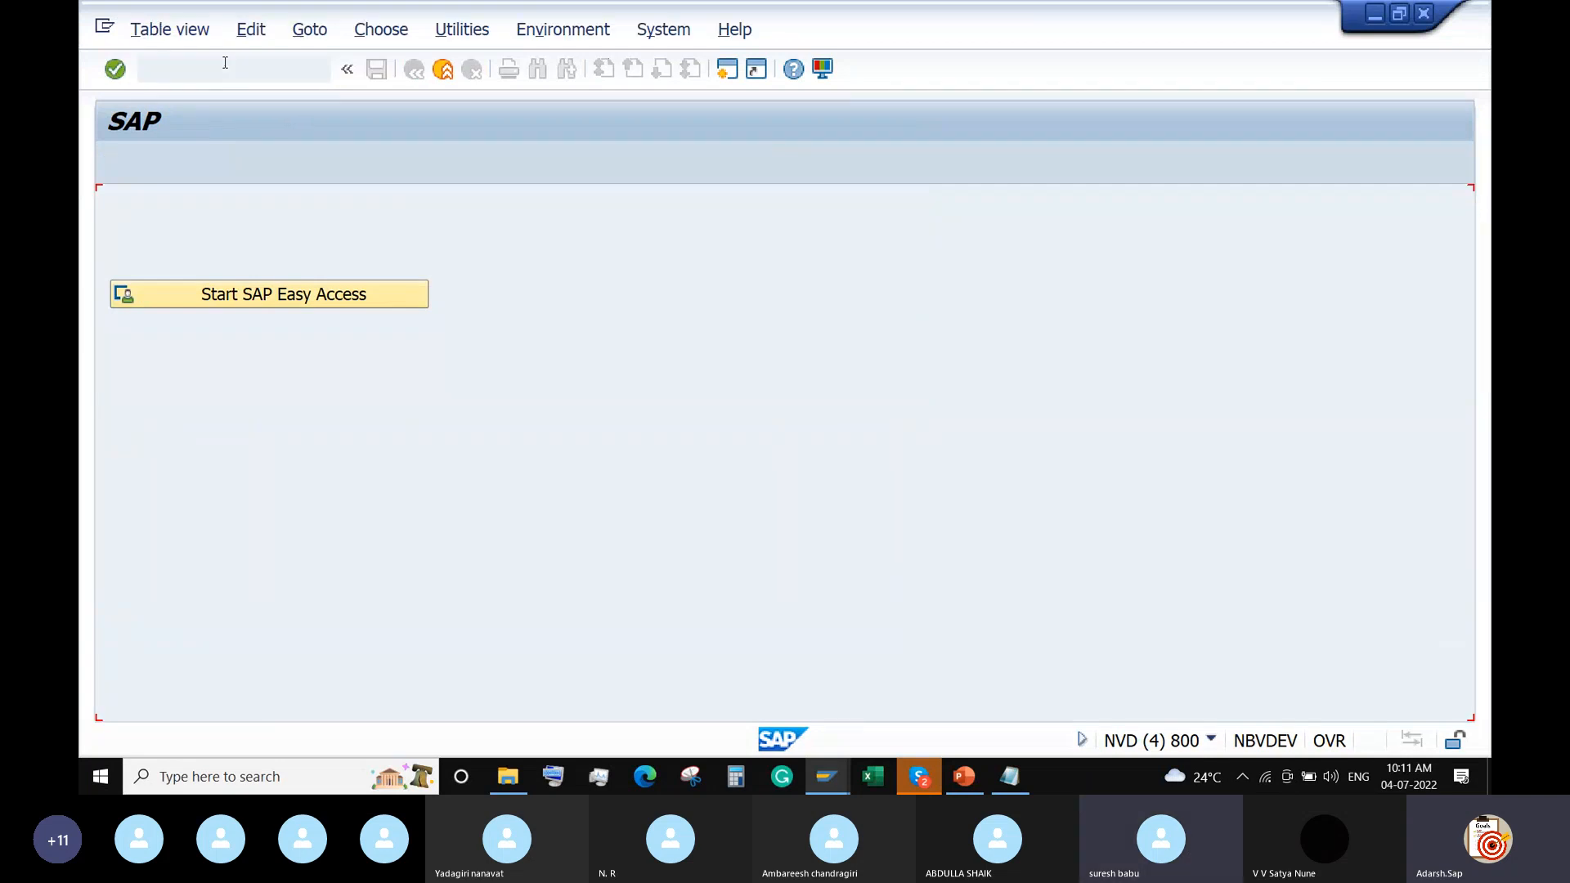
left_click(422, 701)
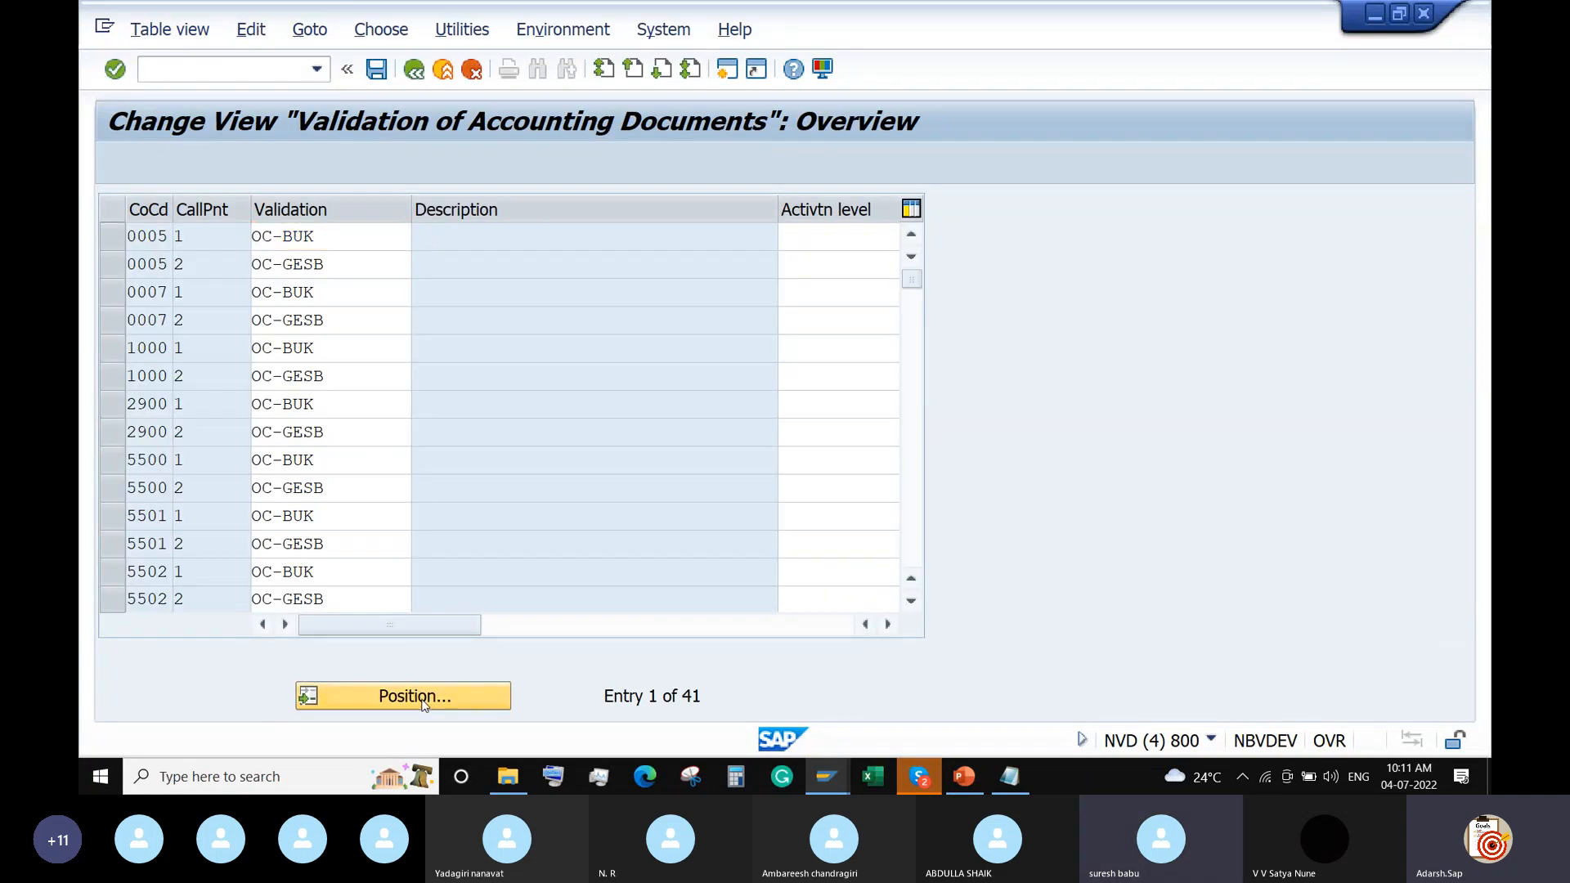
type("ABCD")
key("Return")
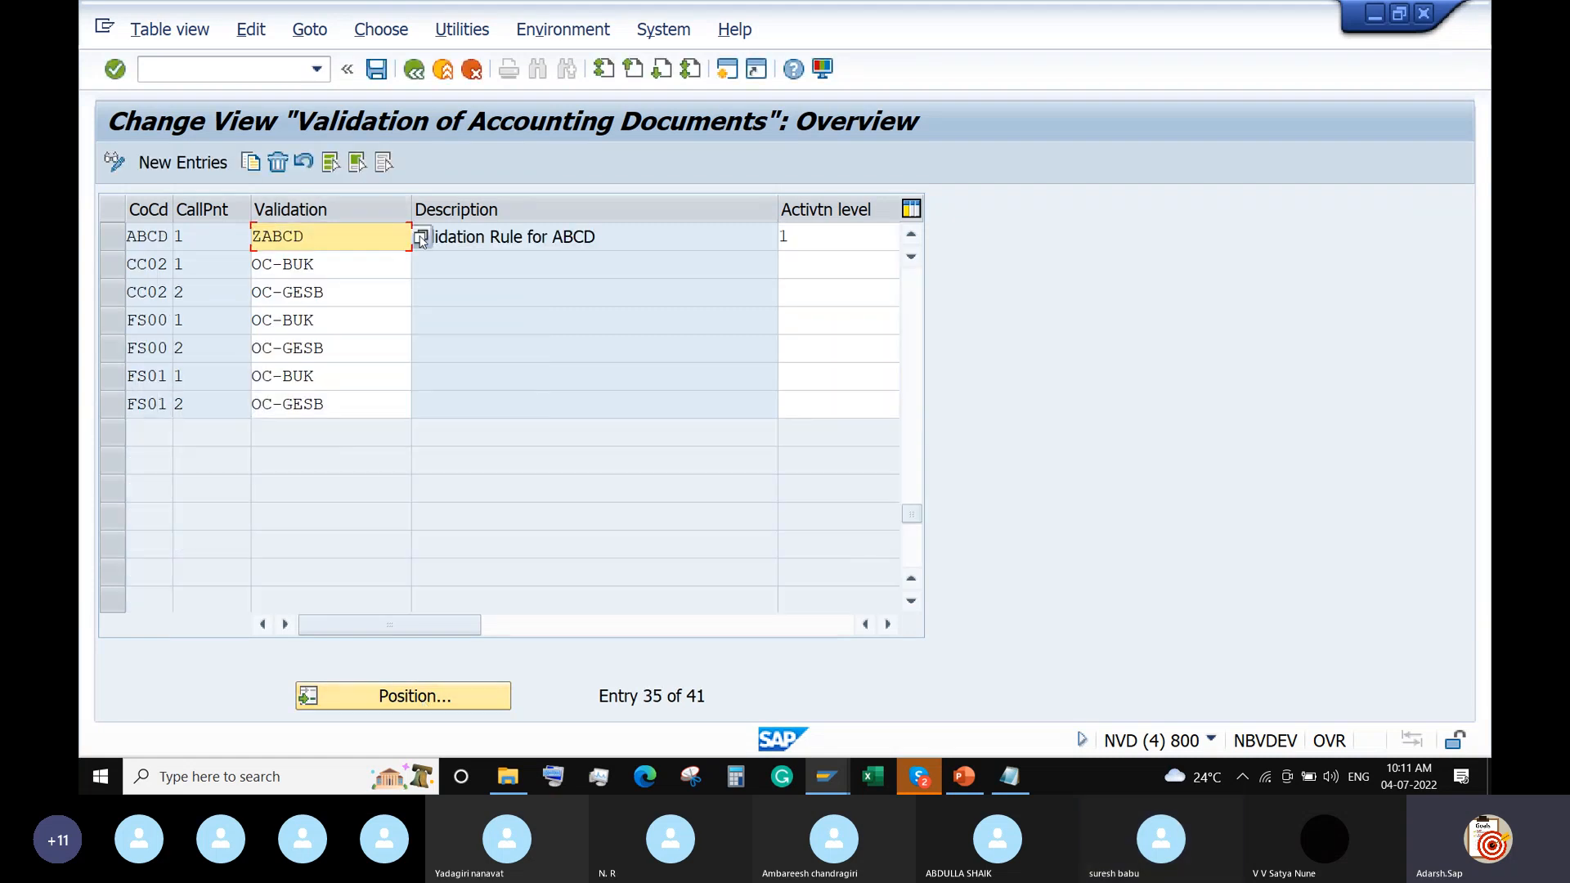
Assign validation ZABCP to company code ABCD at call point 1 and save the assignment
left_click(421, 238)
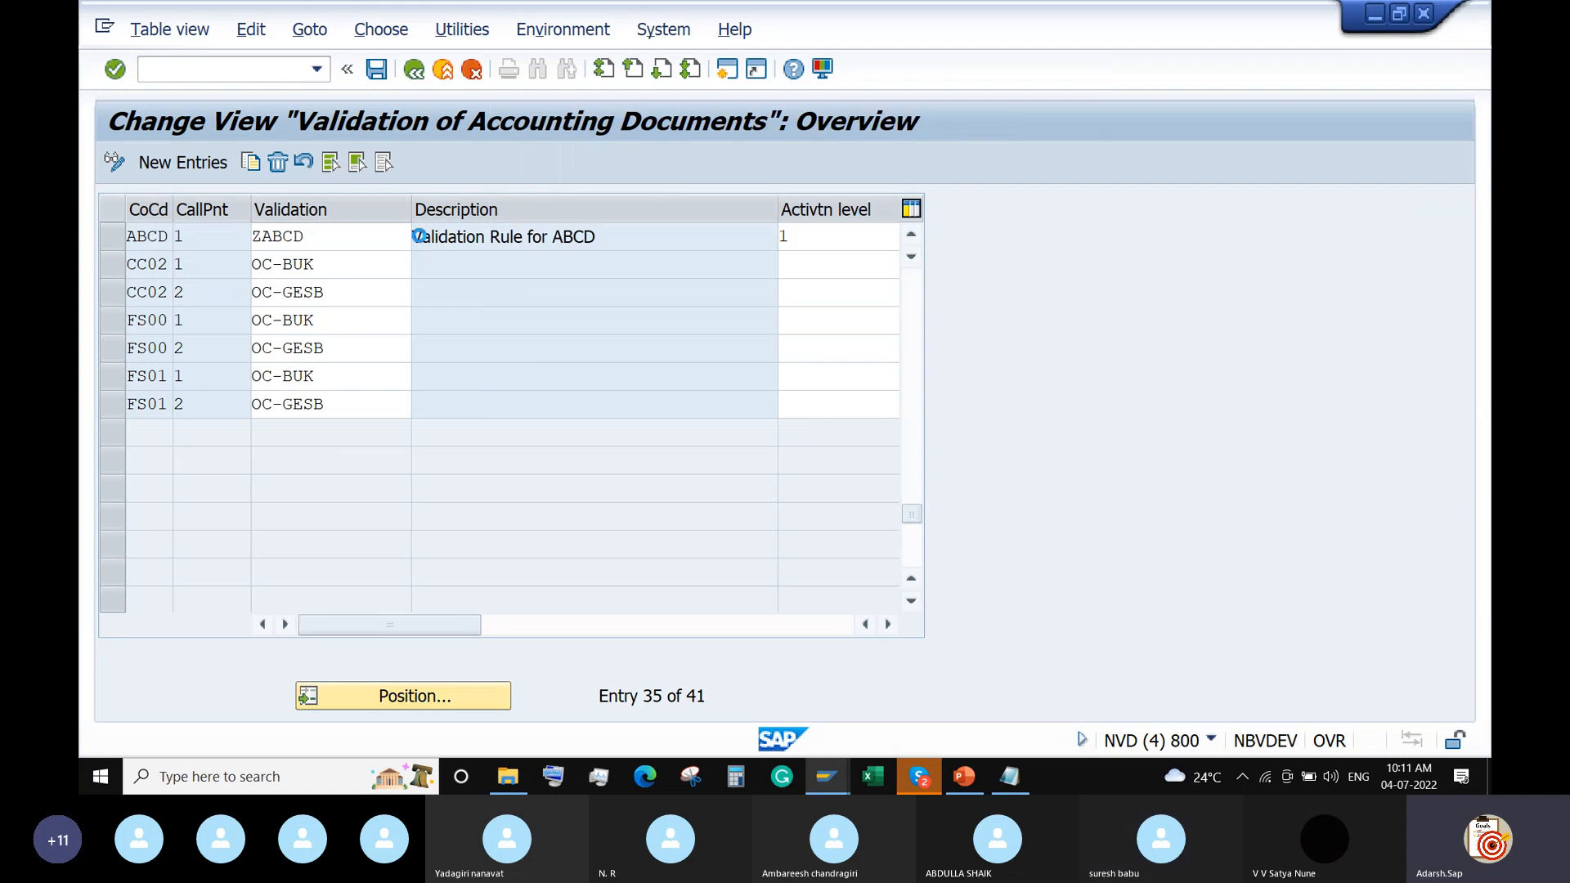
key("F4")
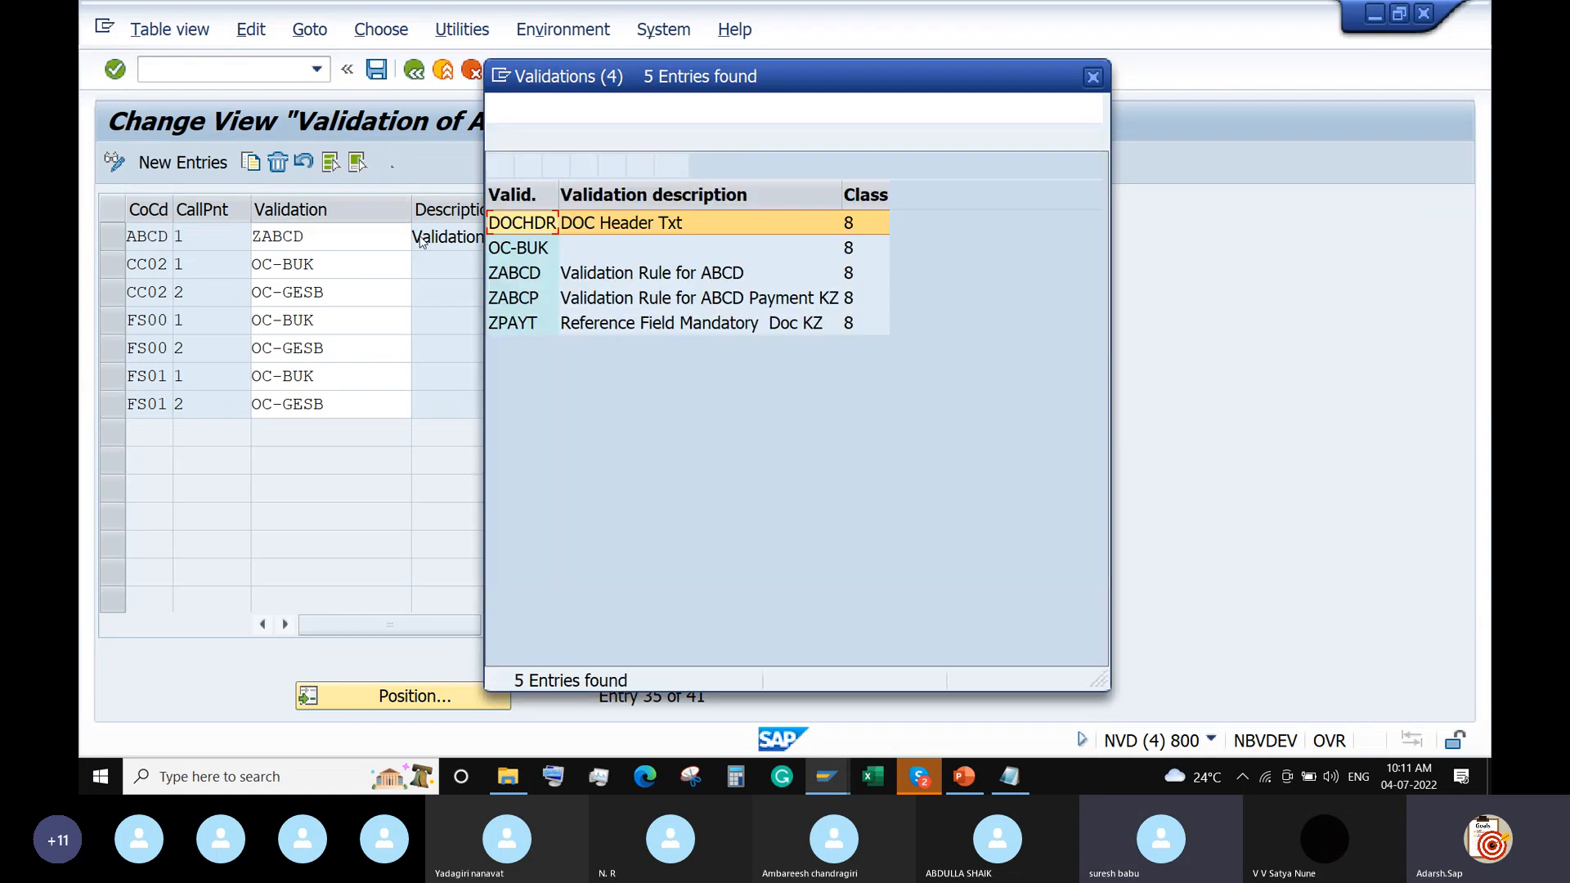
double_click(519, 298)
left_click(376, 68)
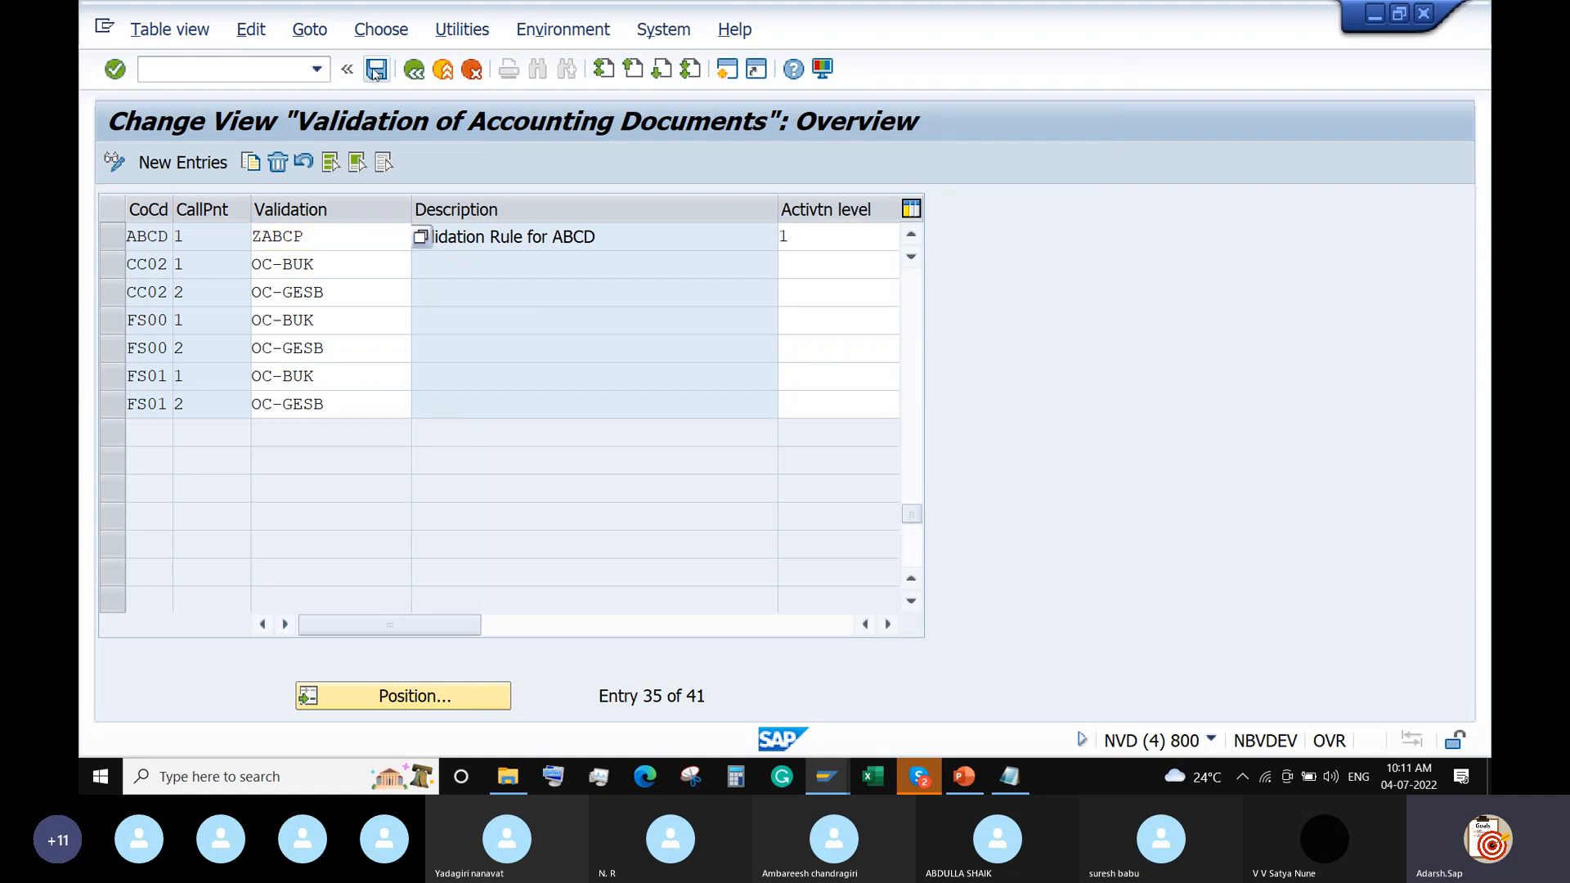
left_click(546, 441)
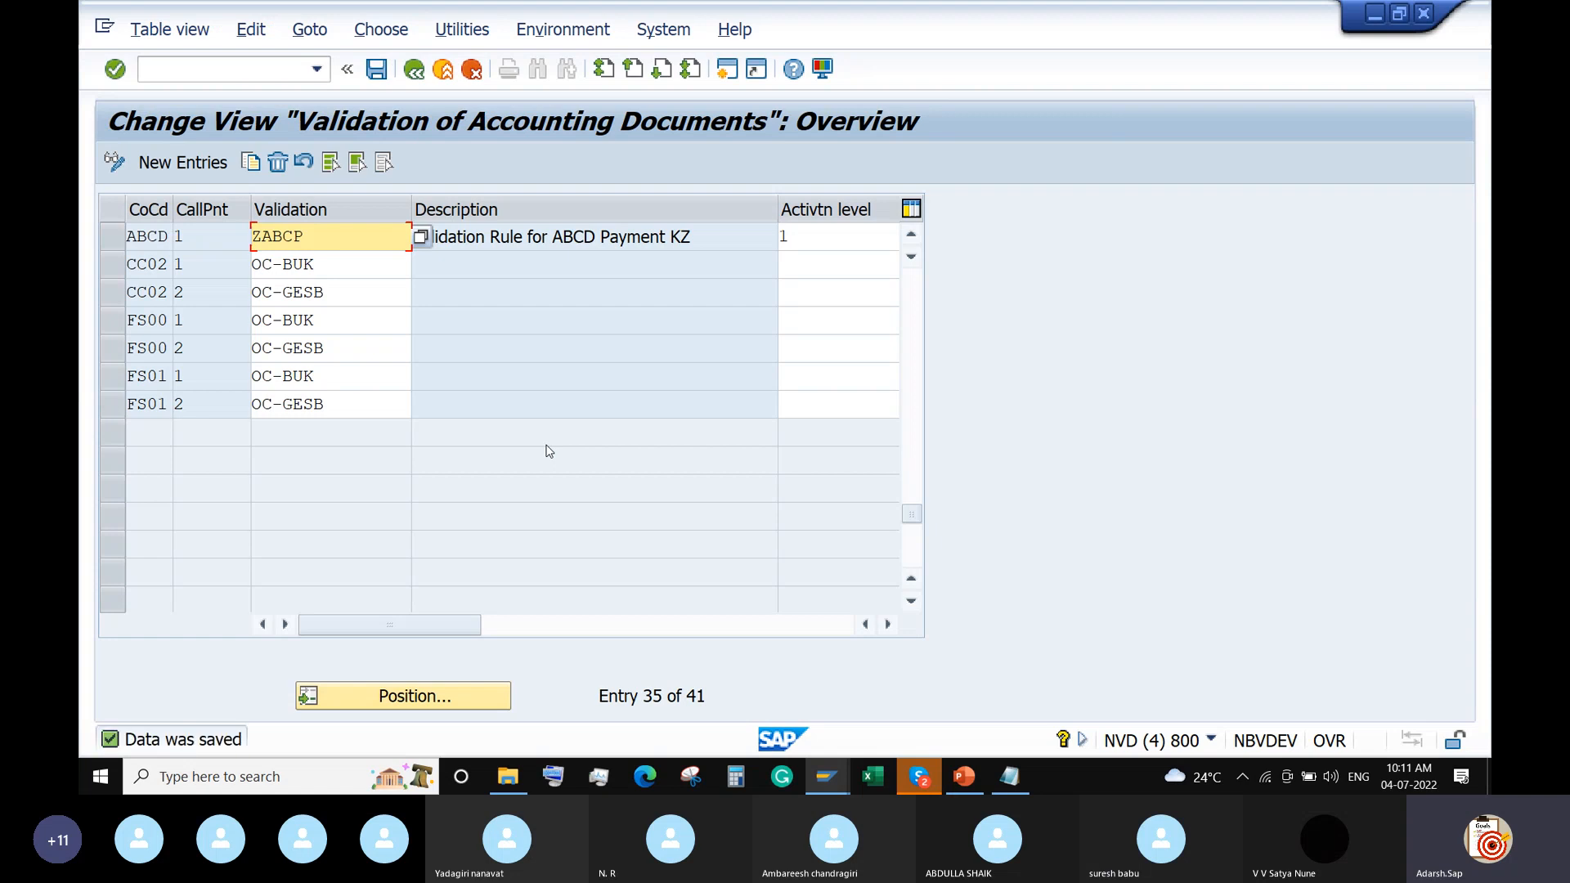
Return to the outgoing payment session and exit the payment overview, discarding the entered data
left_click(819, 782)
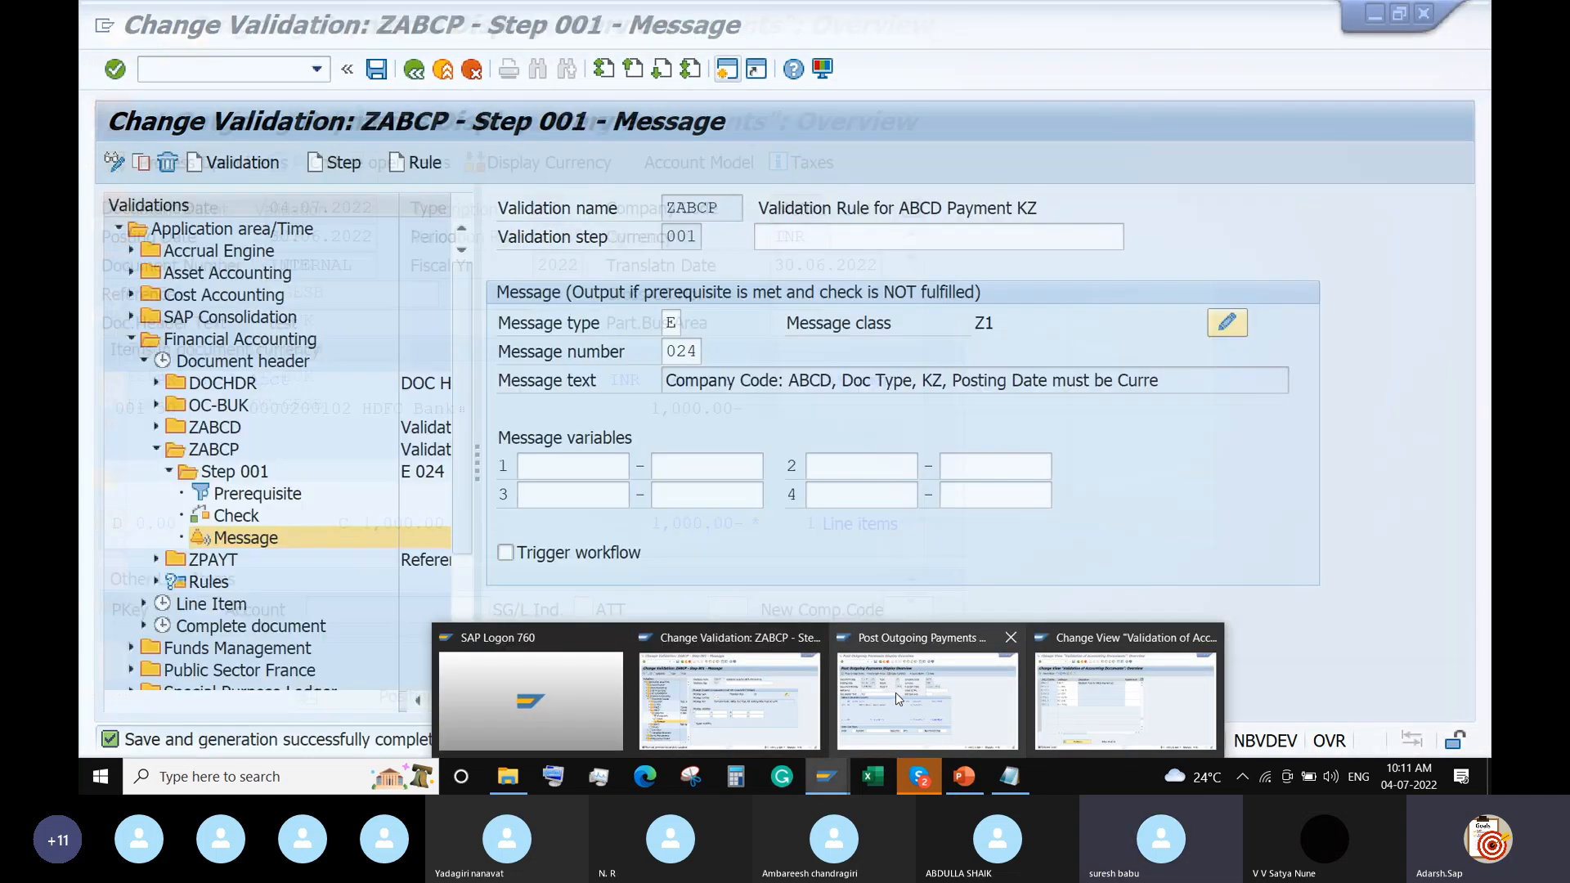
left_click(928, 693)
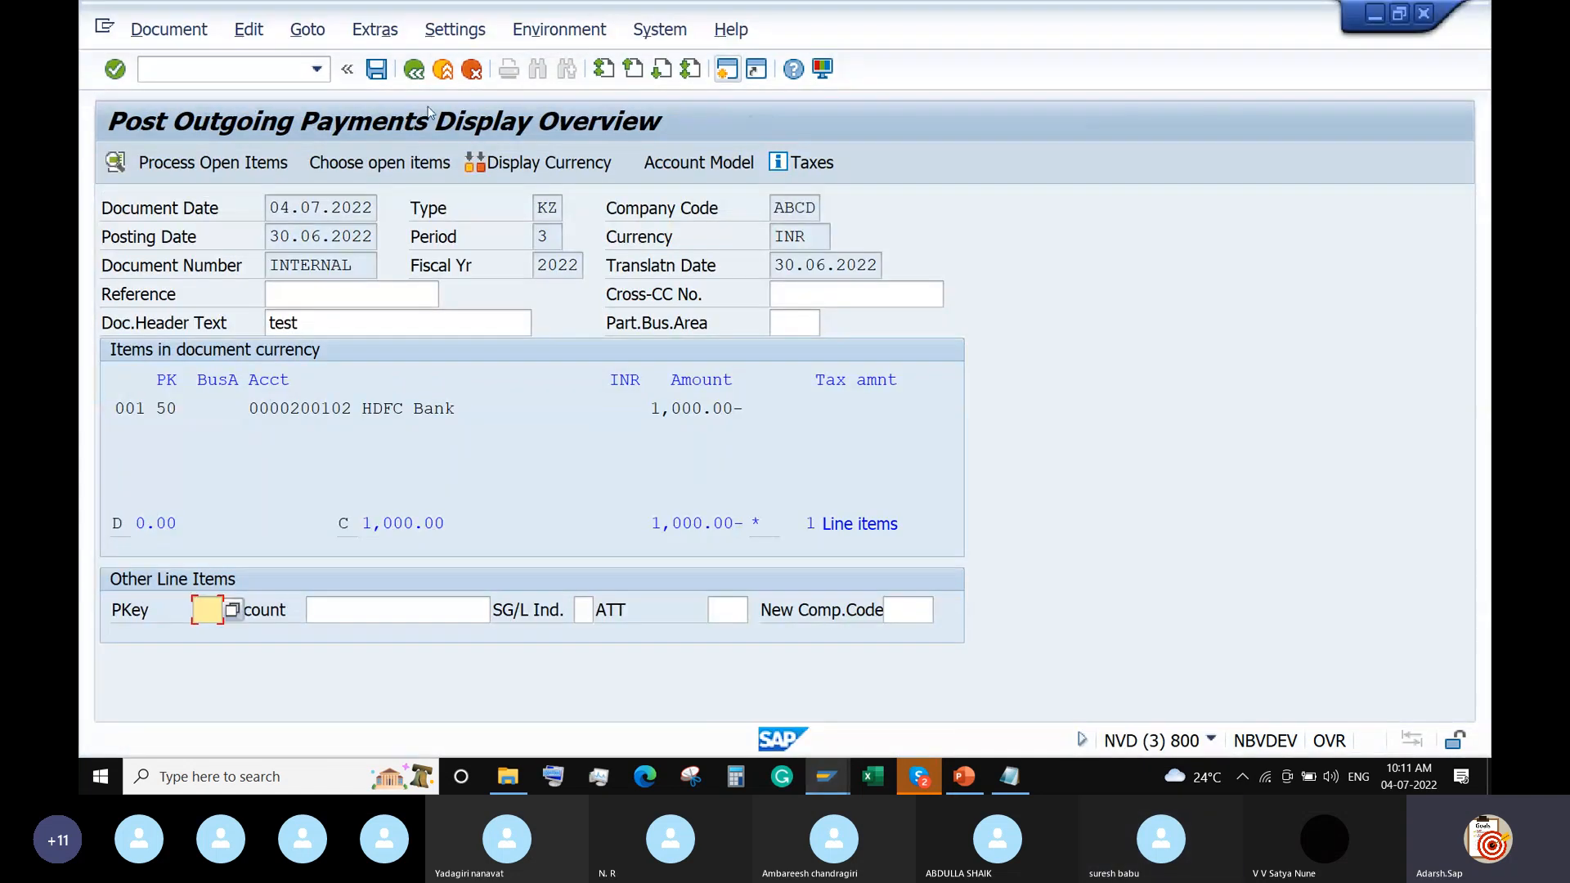
left_click(414, 69)
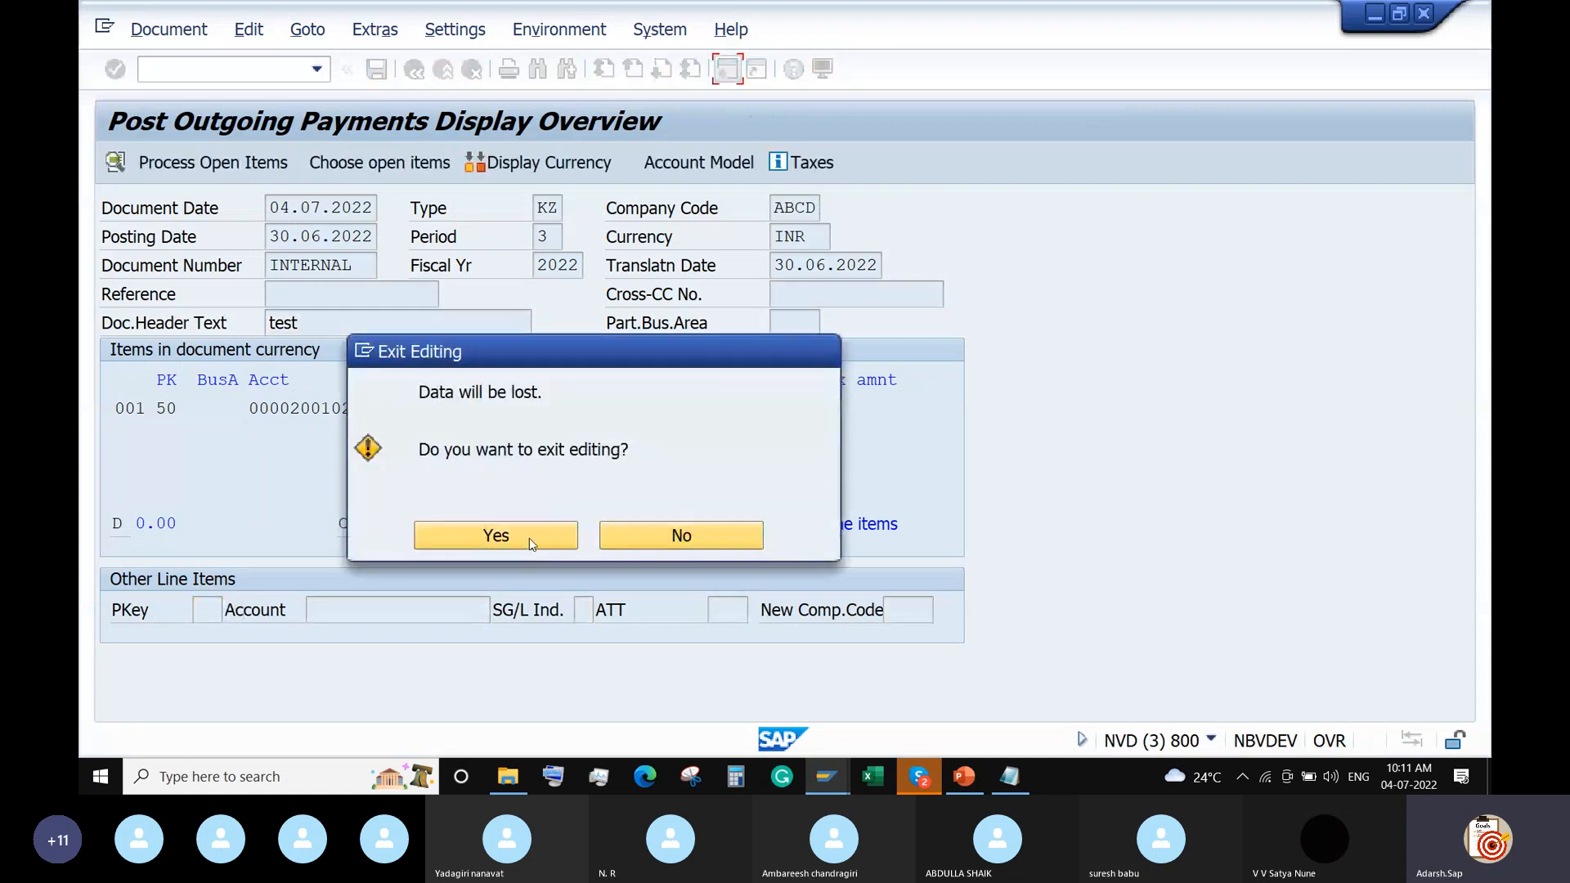
left_click(528, 532)
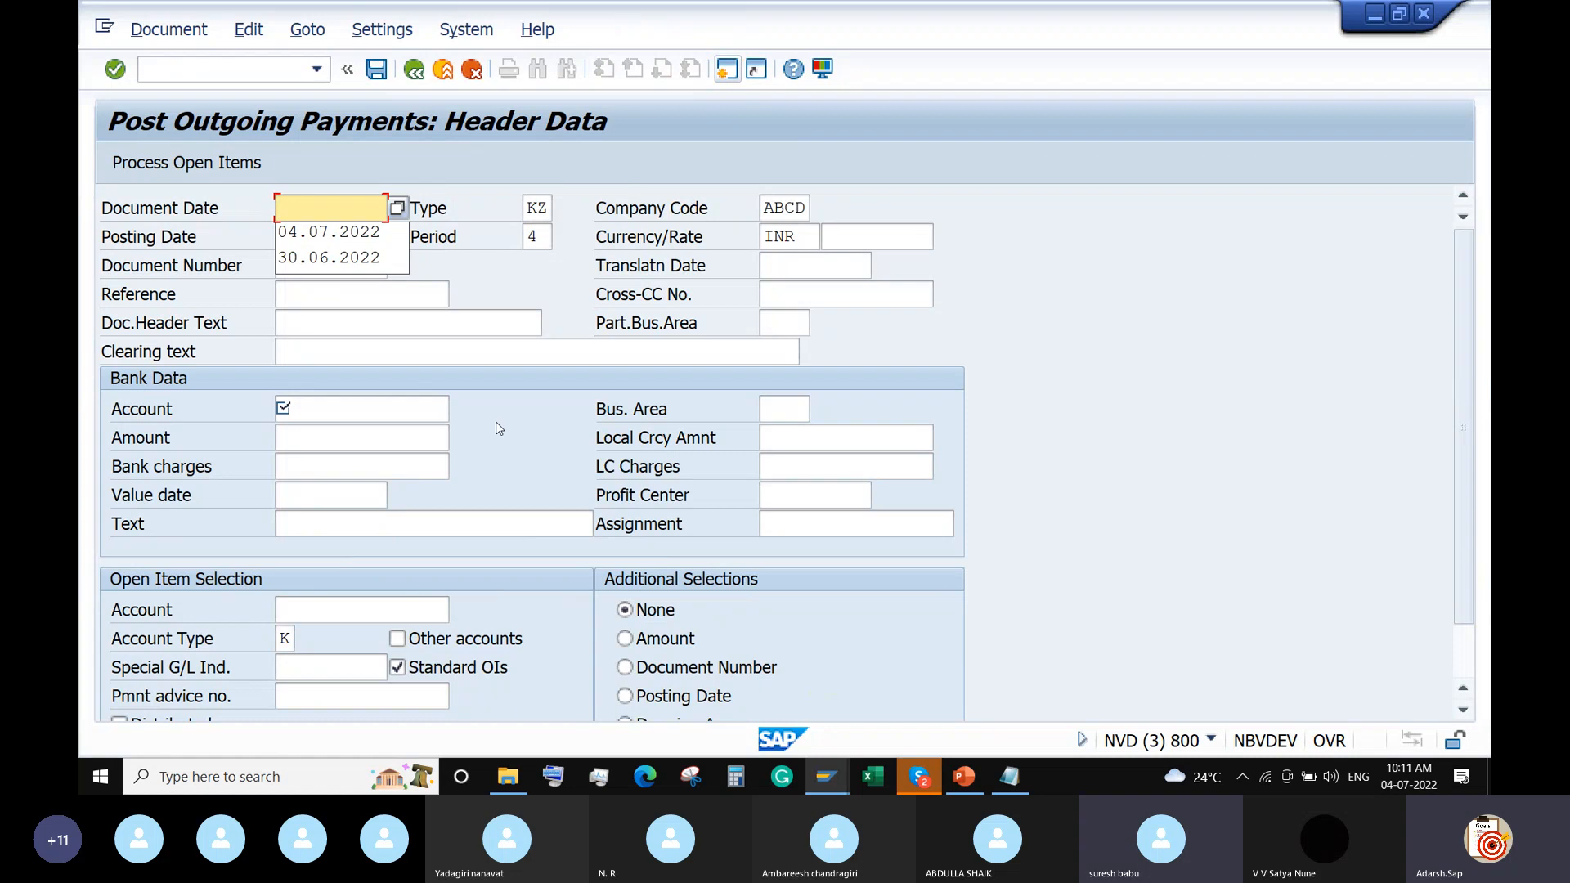
Set the new outgoing payment's document date to 04.07.2022 and its posting date to 30.06.2022
left_click(312, 231)
left_click(314, 235)
double_click(314, 235)
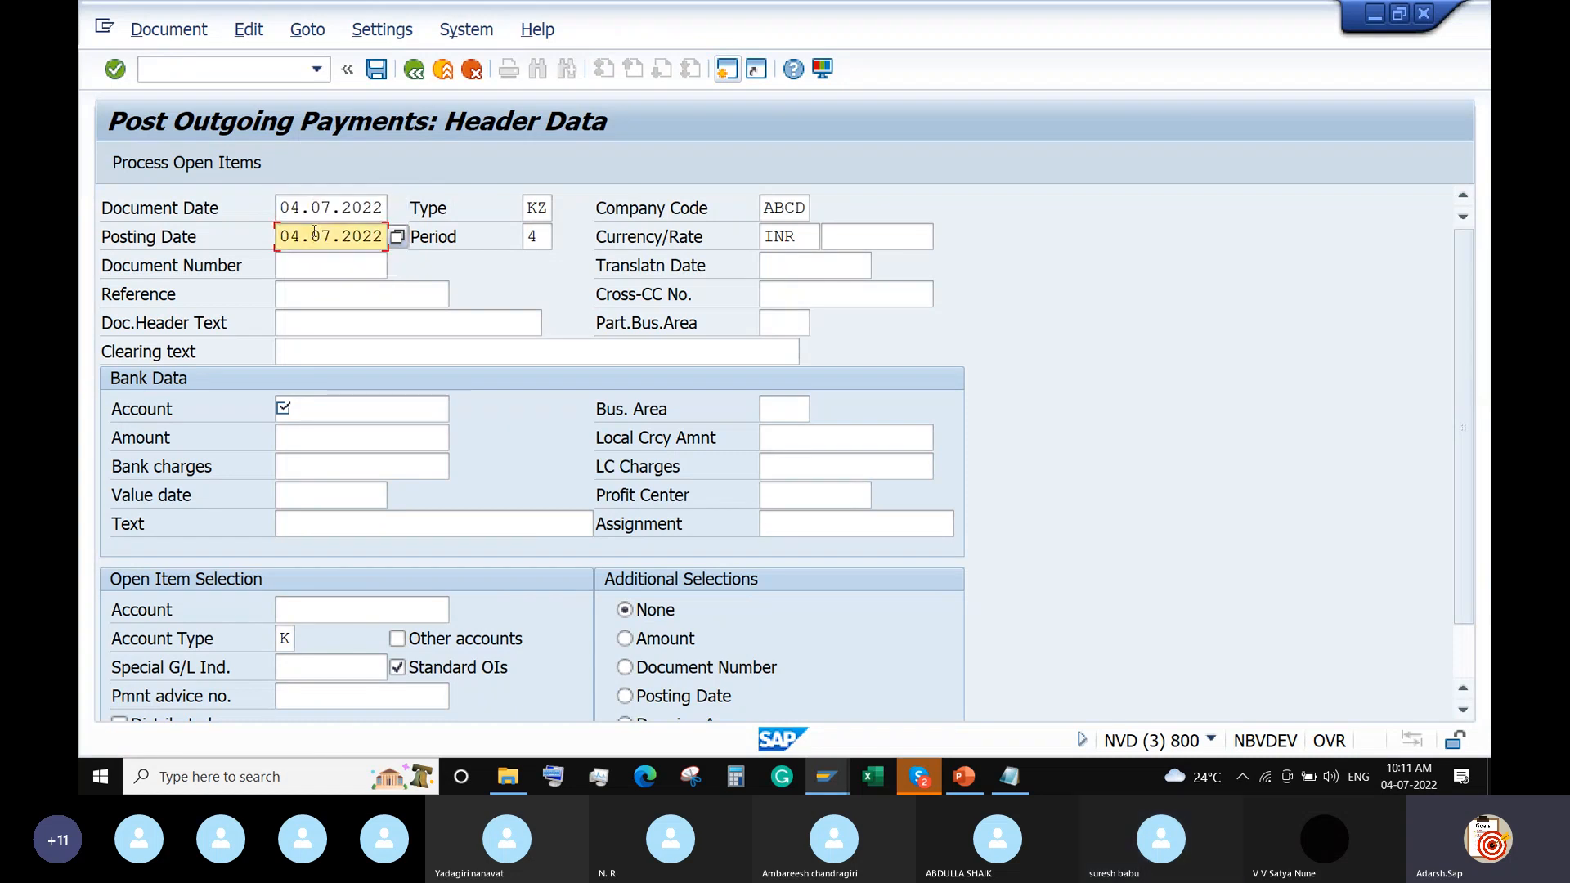
key("Delete")
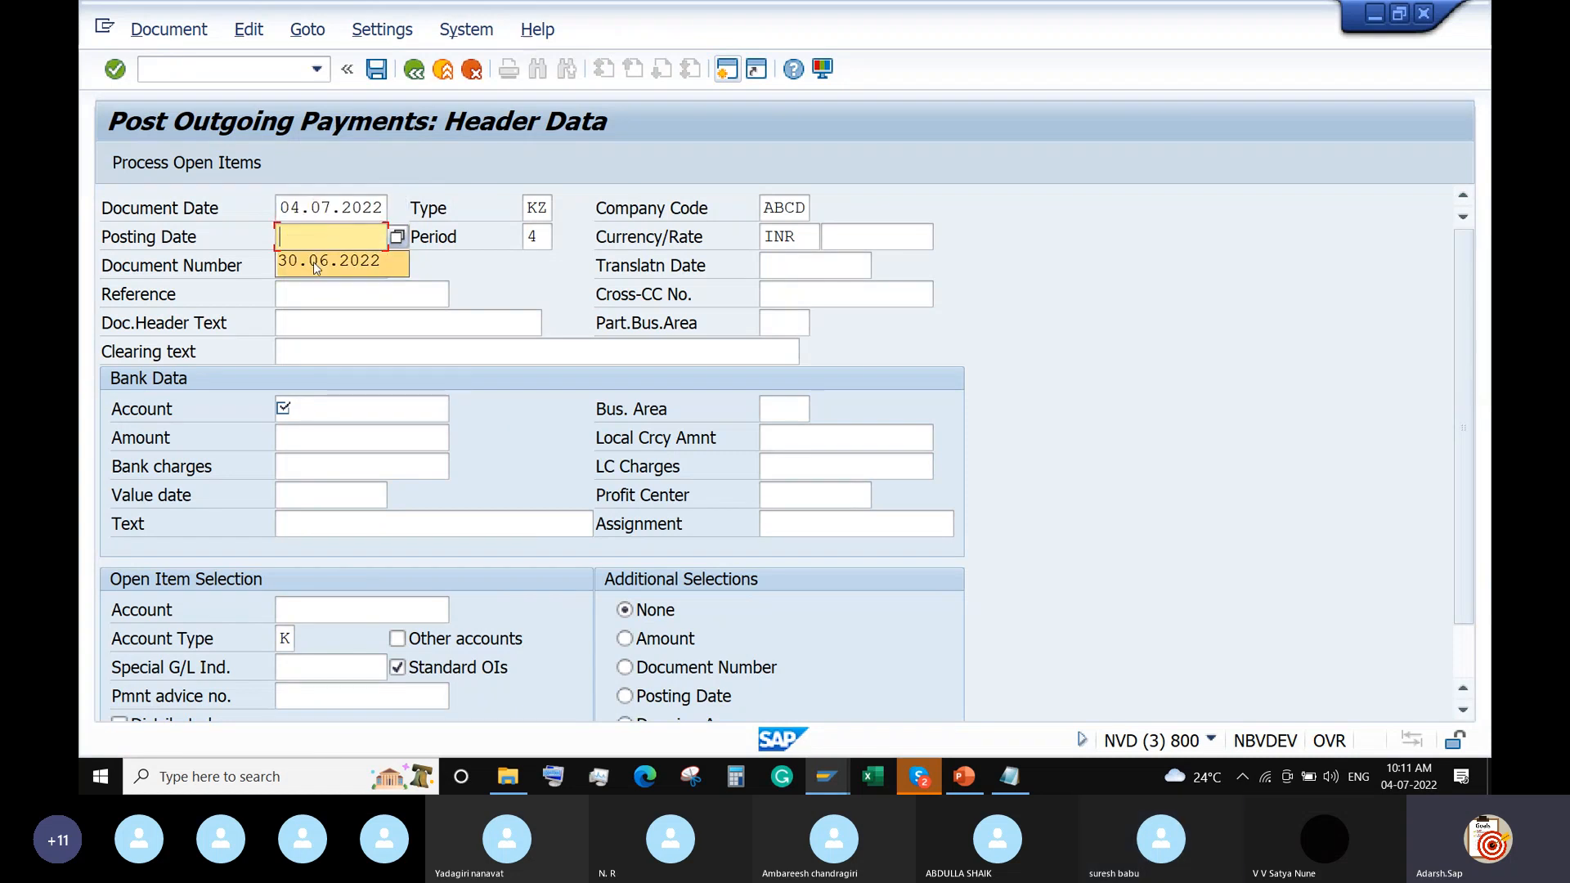
left_click(315, 261)
key("Return")
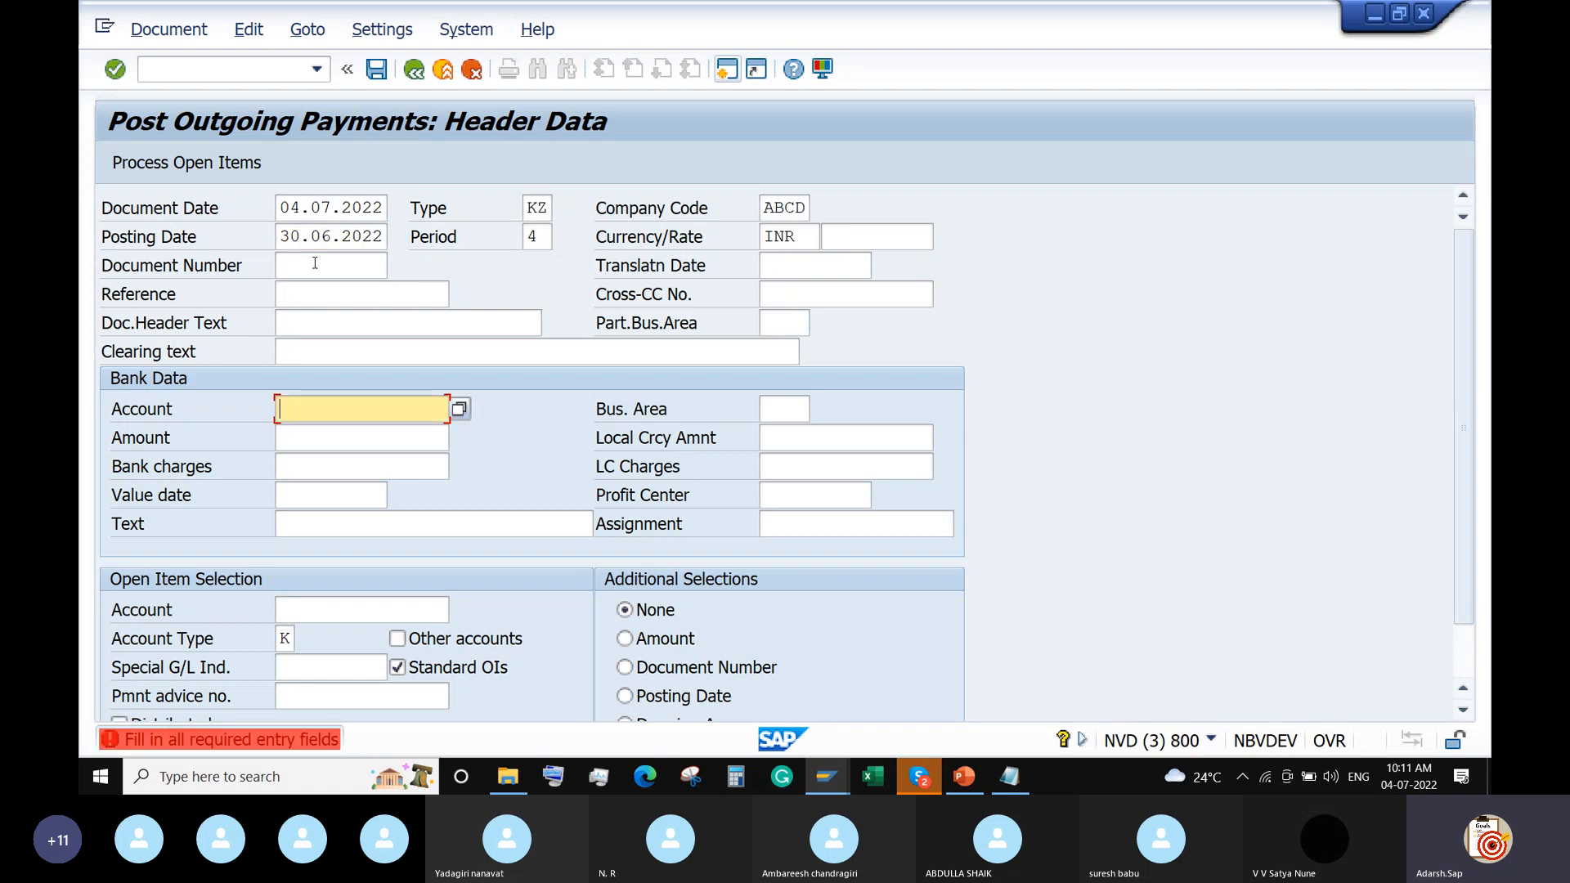
Pick the HDFC Bank G/L account of company code ABCD as the new payment's bank account and enter the amount 1000
key("BackSpace")
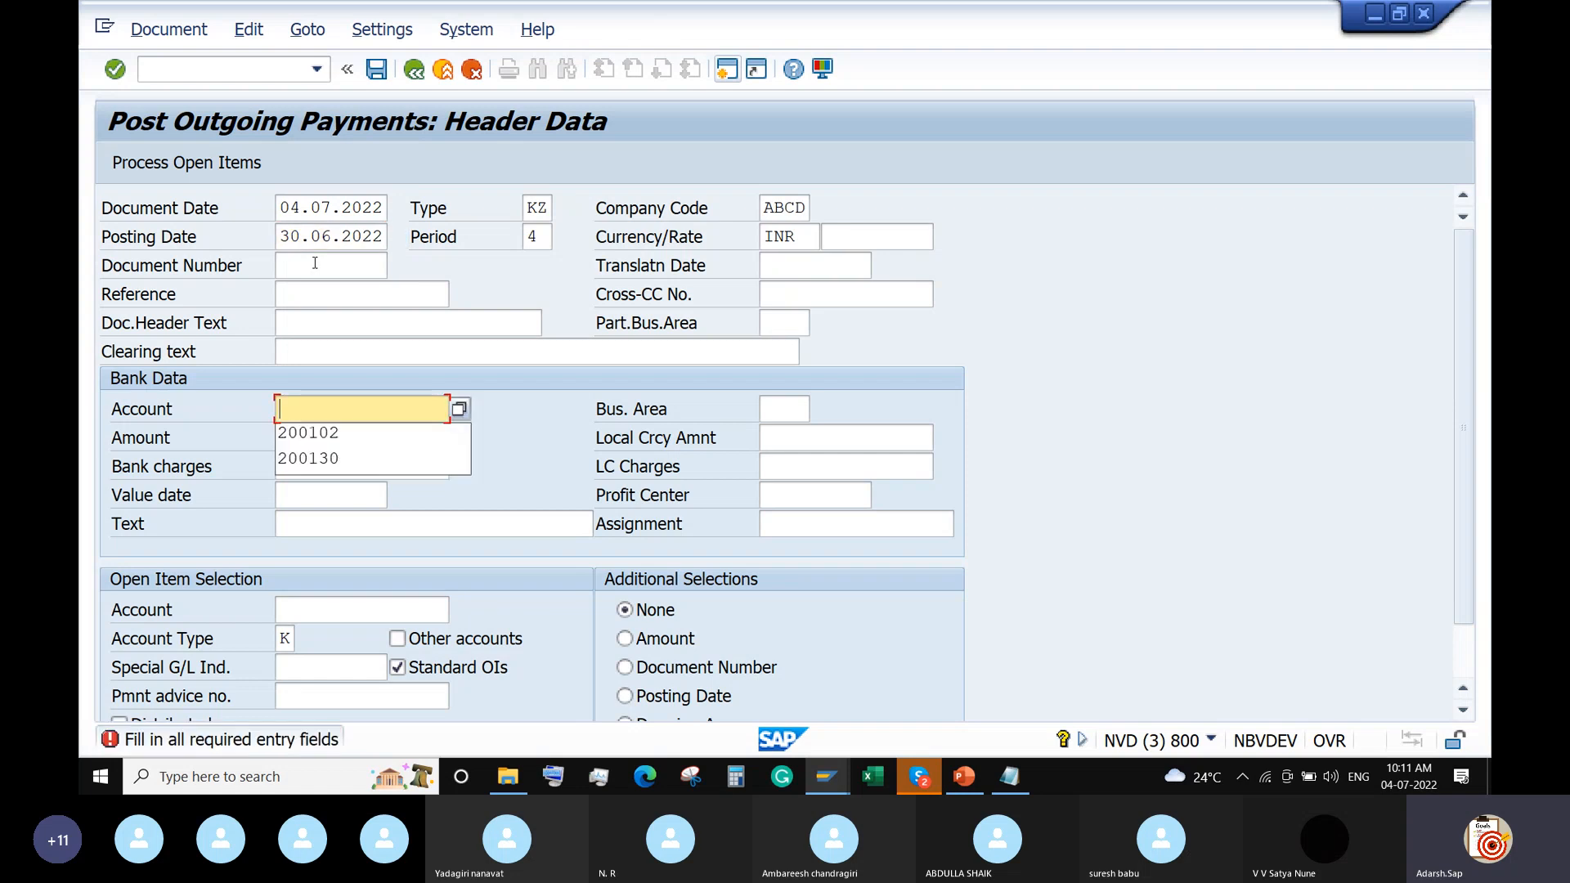
left_click(459, 408)
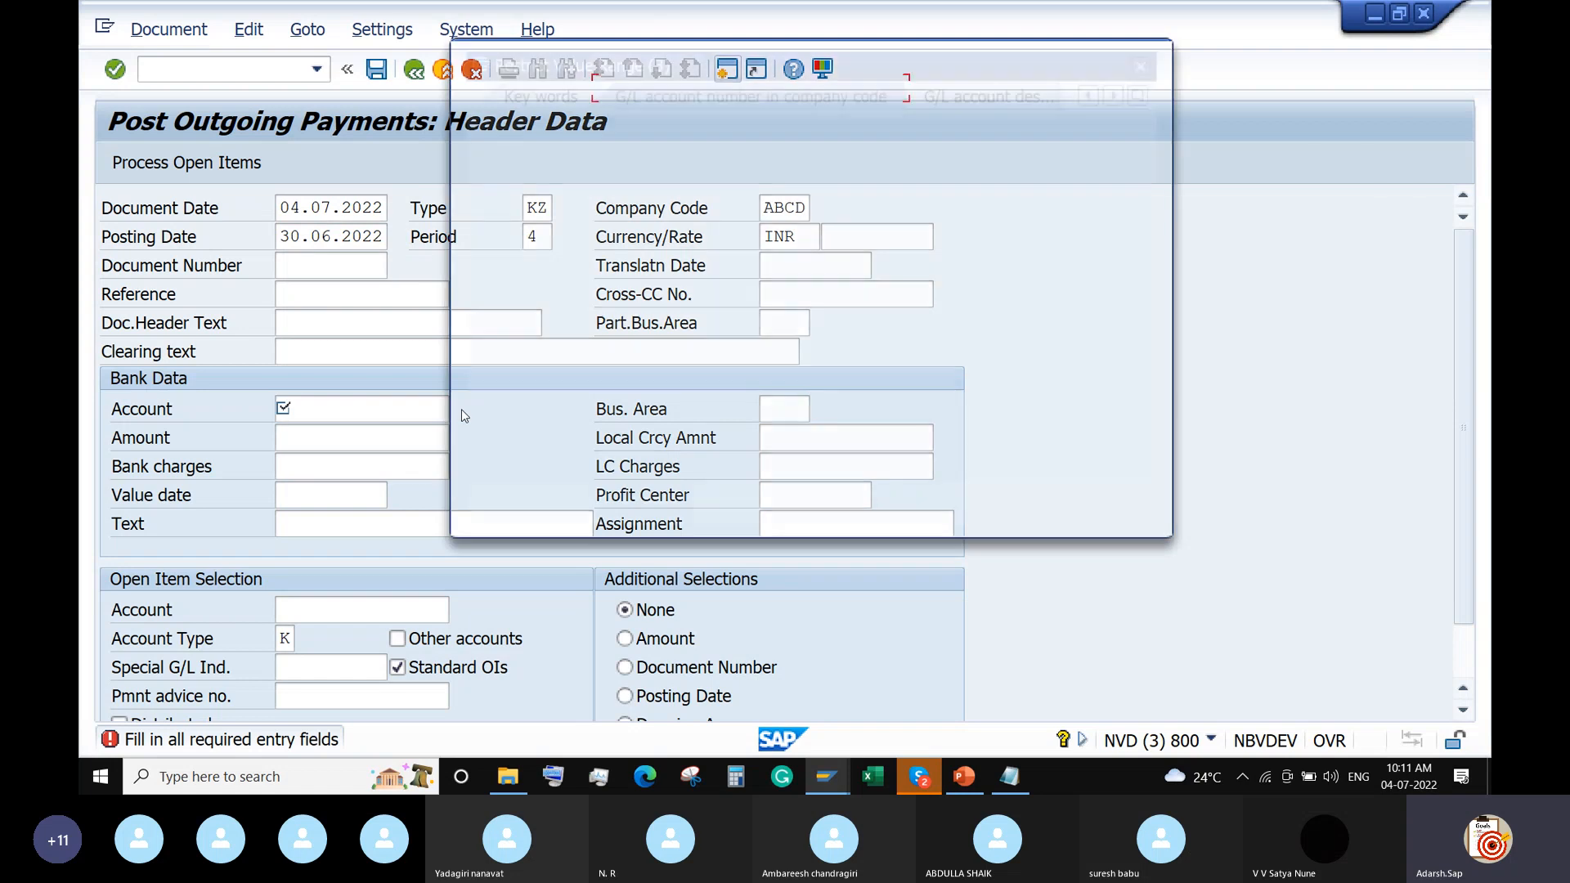
key("Return")
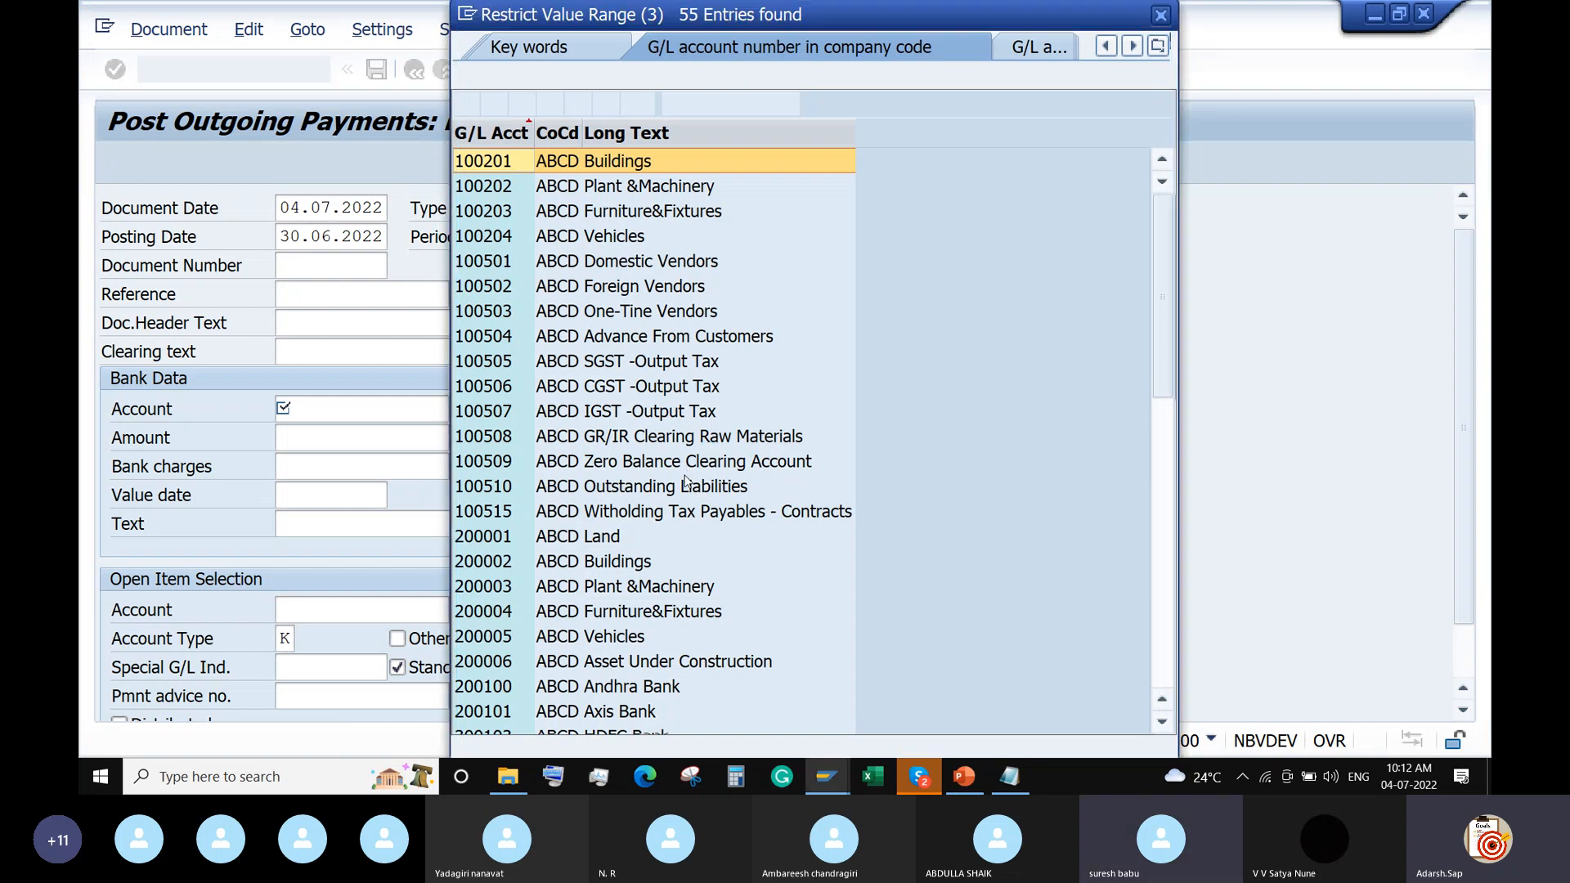
scroll(685, 483, "down", 10)
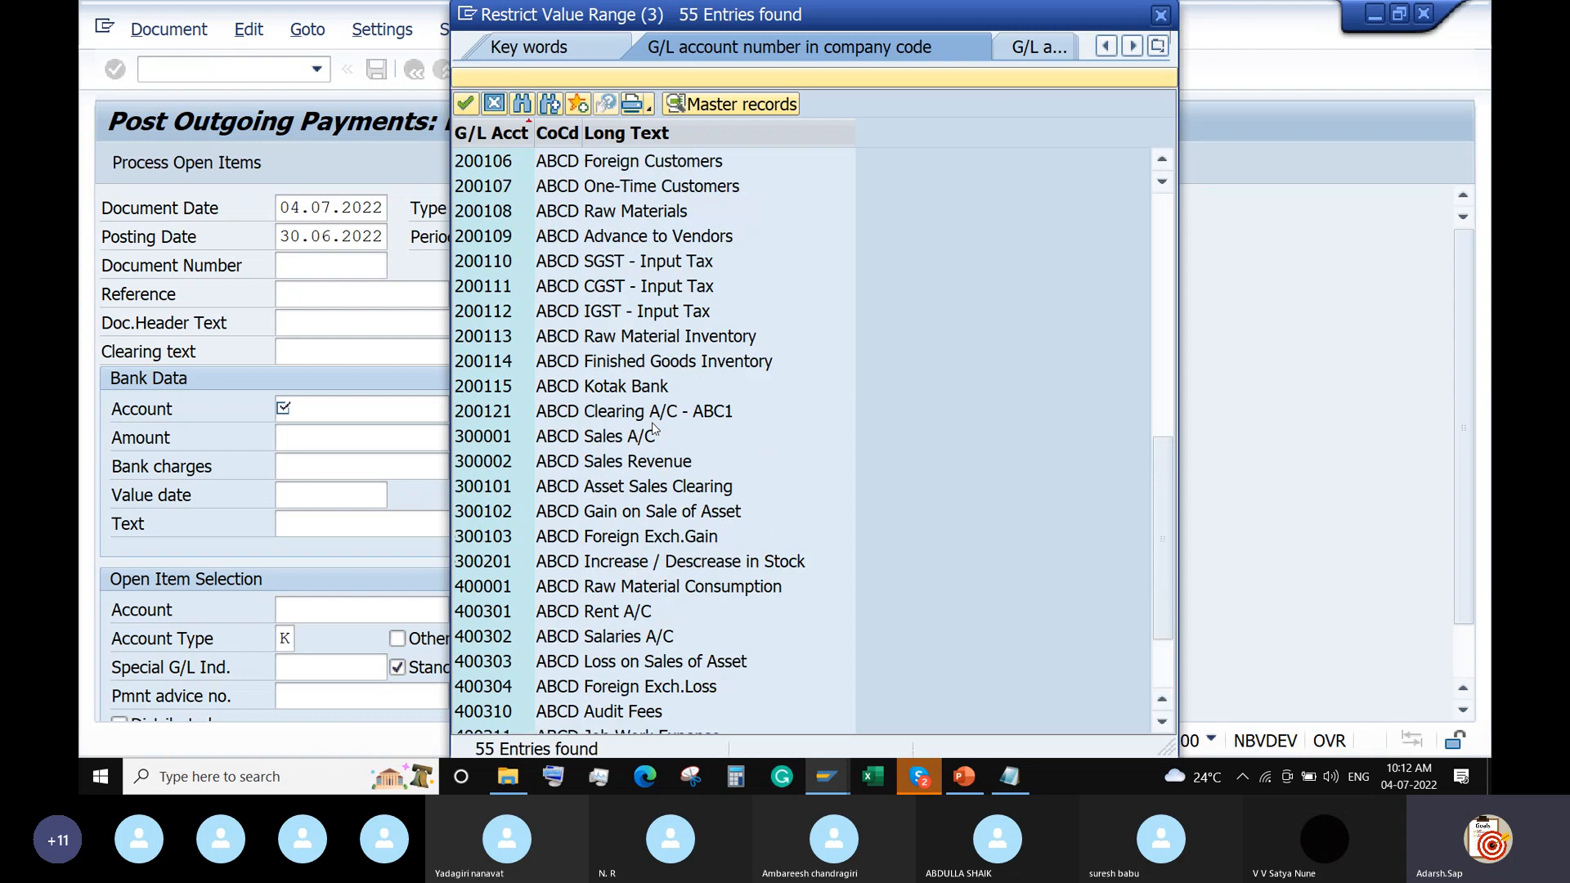
scroll(655, 428, "up", 2)
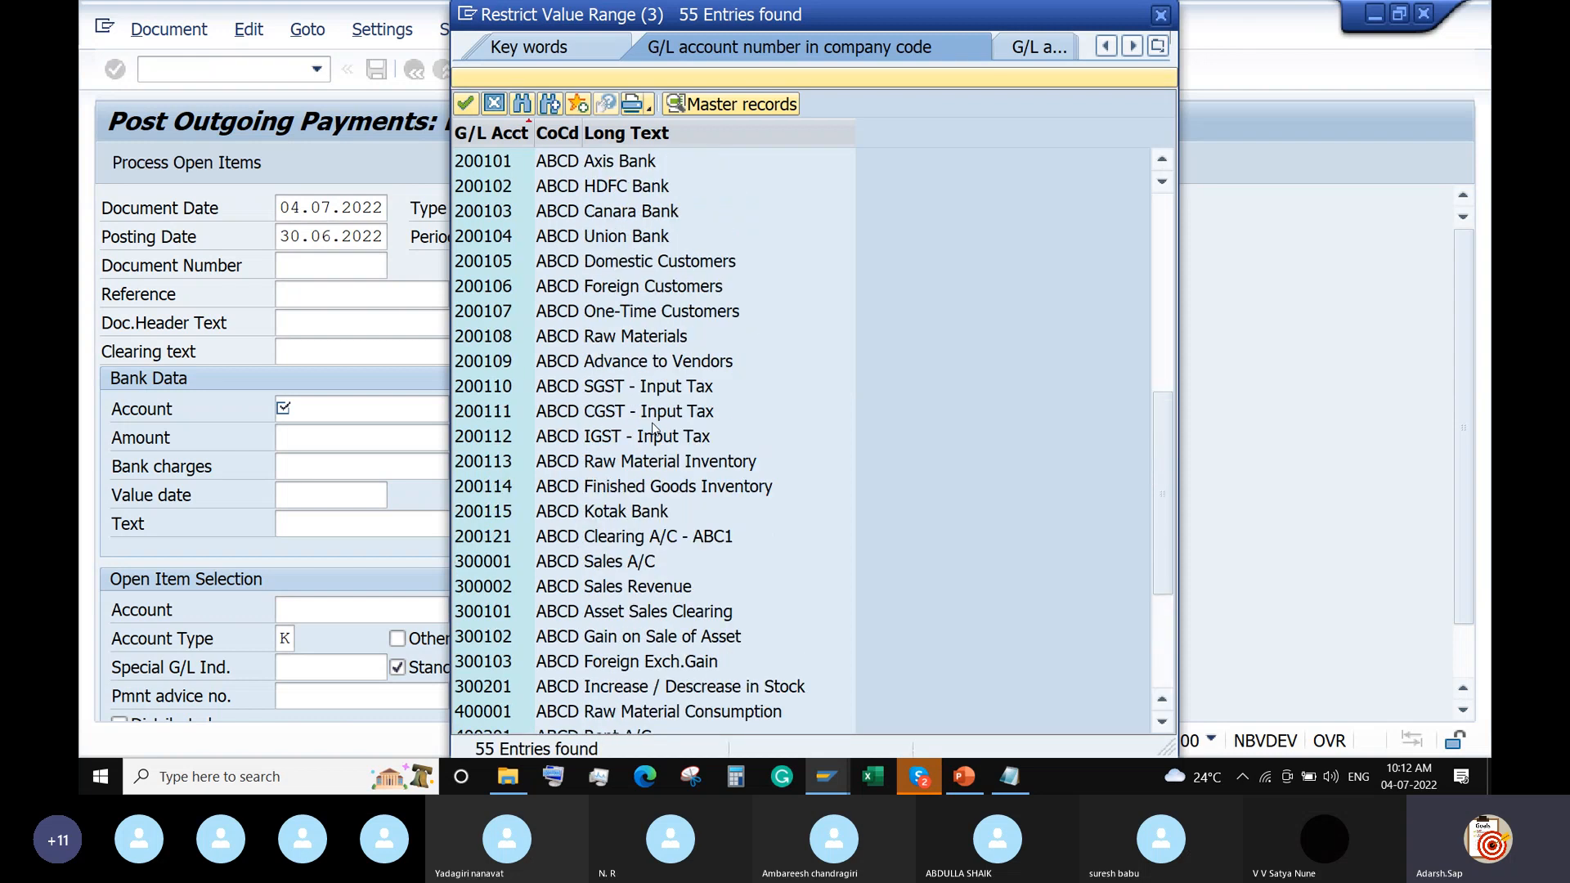
double_click(479, 196)
left_click(342, 431)
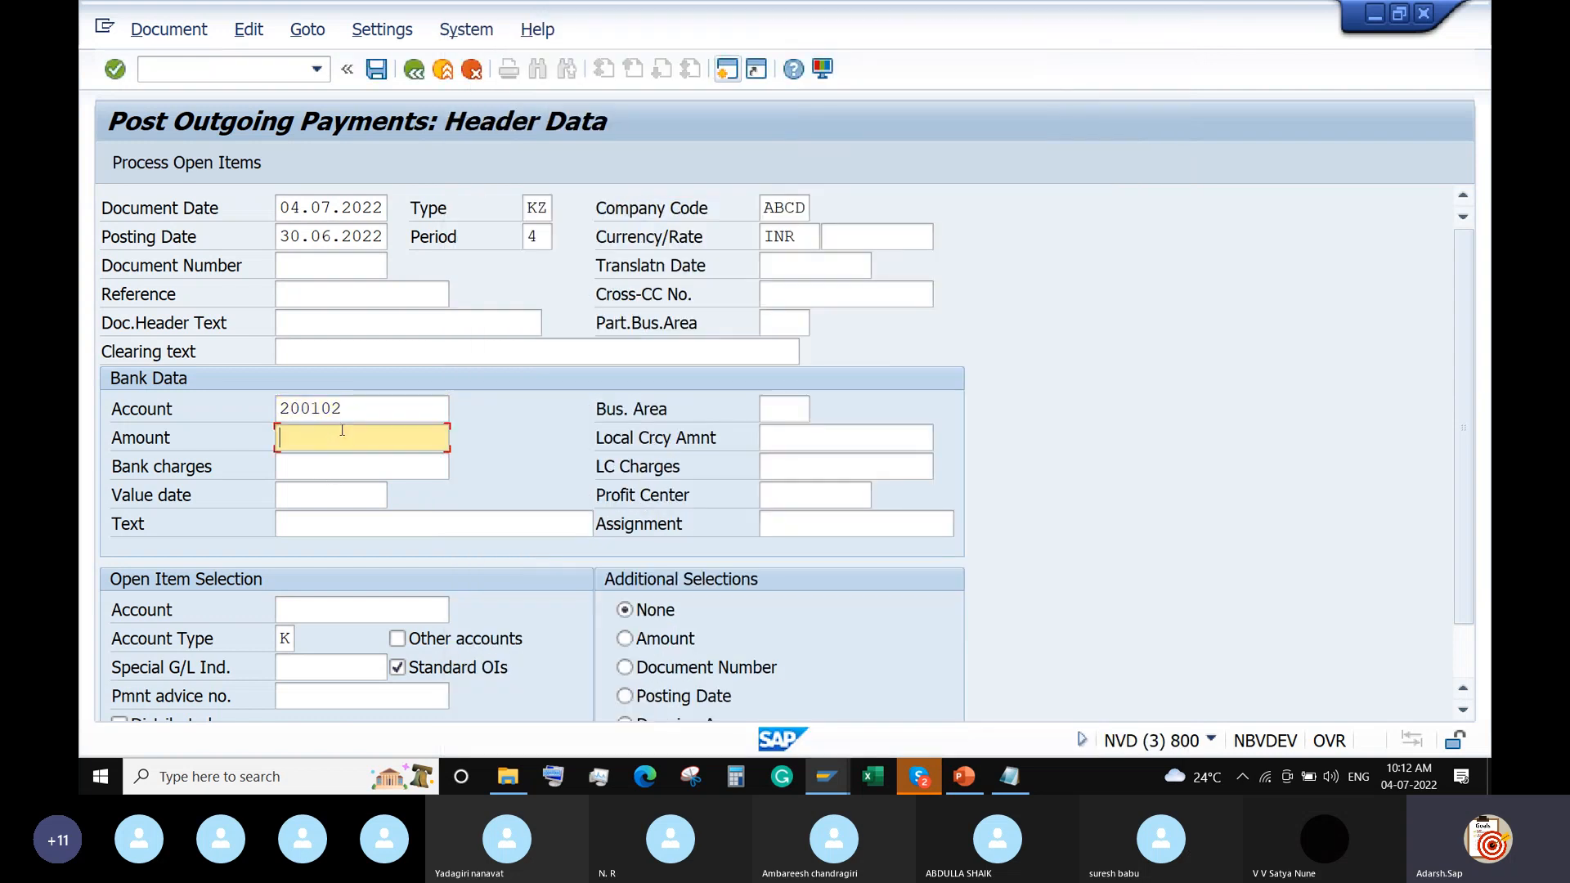
type("1000")
Set the bank data's value date to 04.07.2022 and its text to "test"
left_click(317, 505)
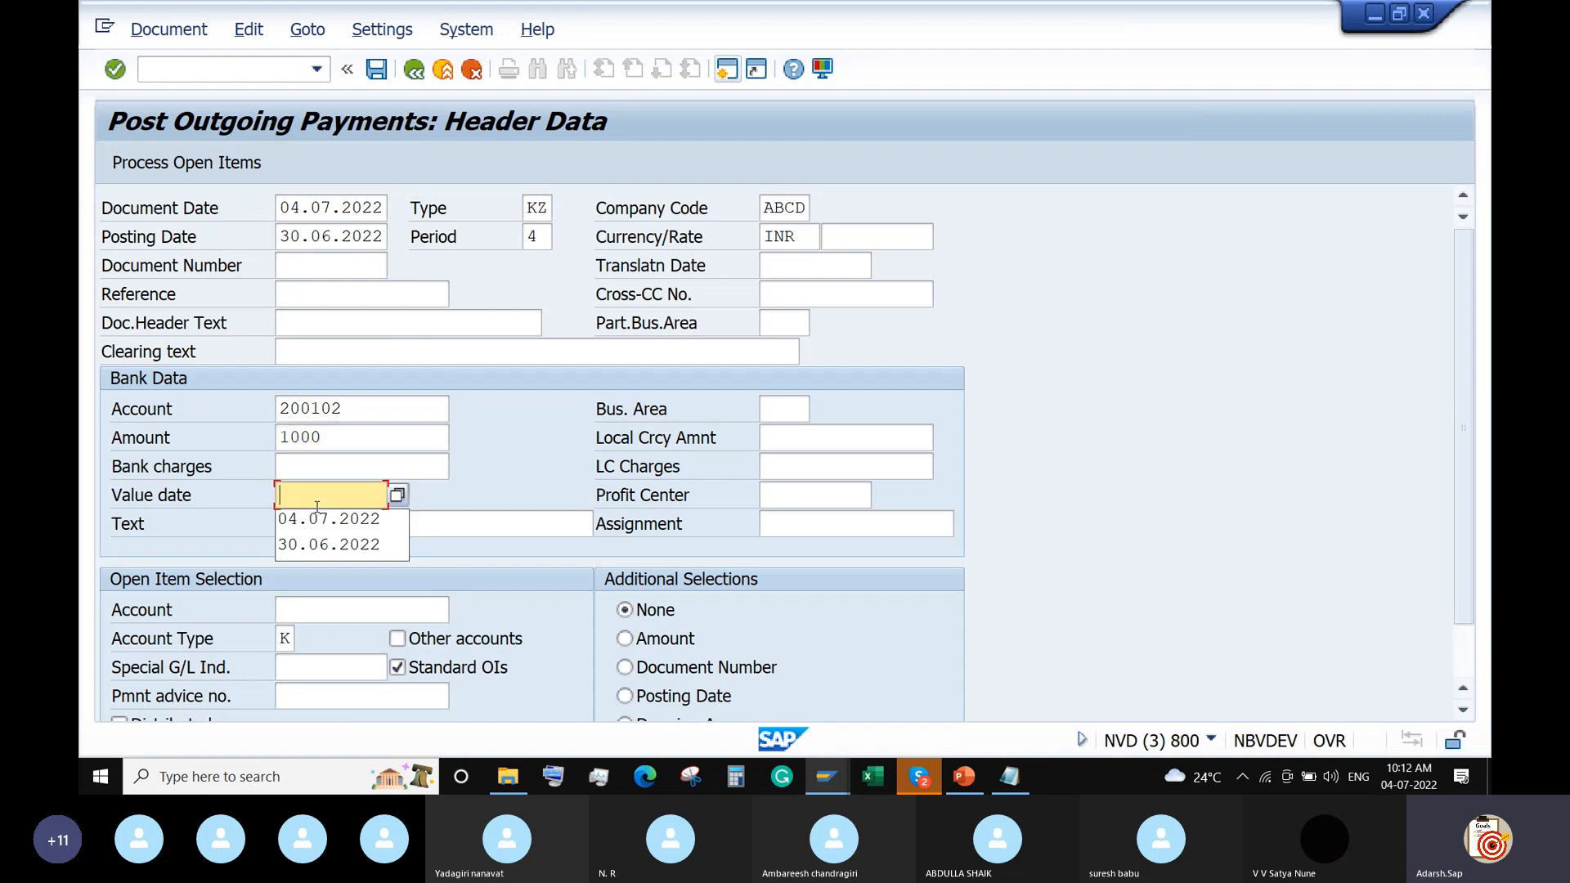
left_click(319, 521)
left_click(319, 523)
type("test")
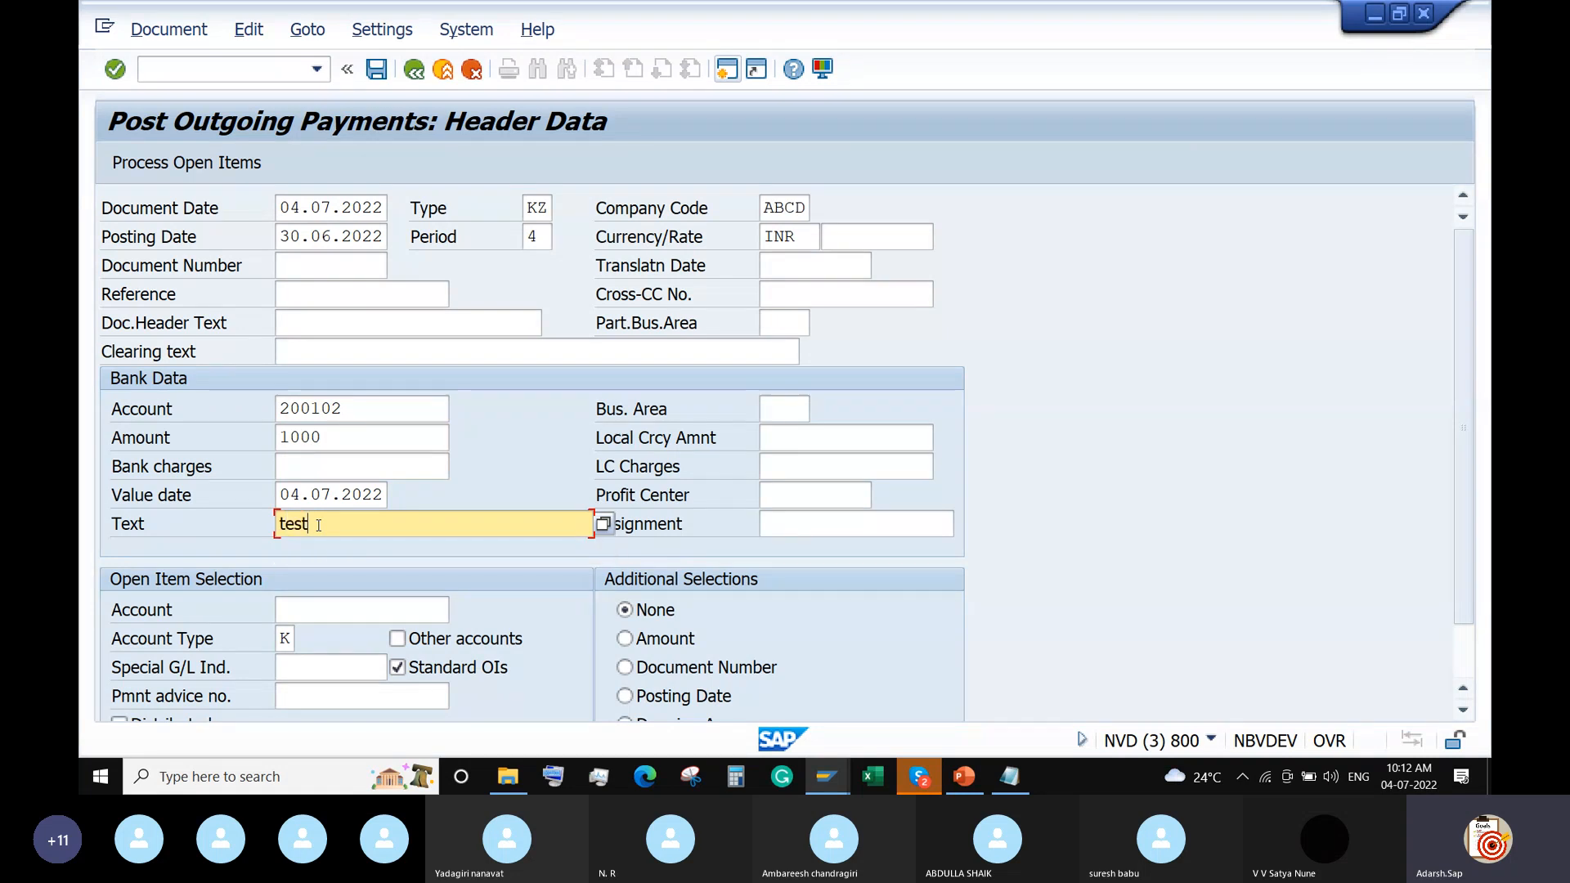
Pick vendor Wipro Technologies of company code ABCD for the open item selection and try to process the back-dated payment's open items
left_click(323, 613)
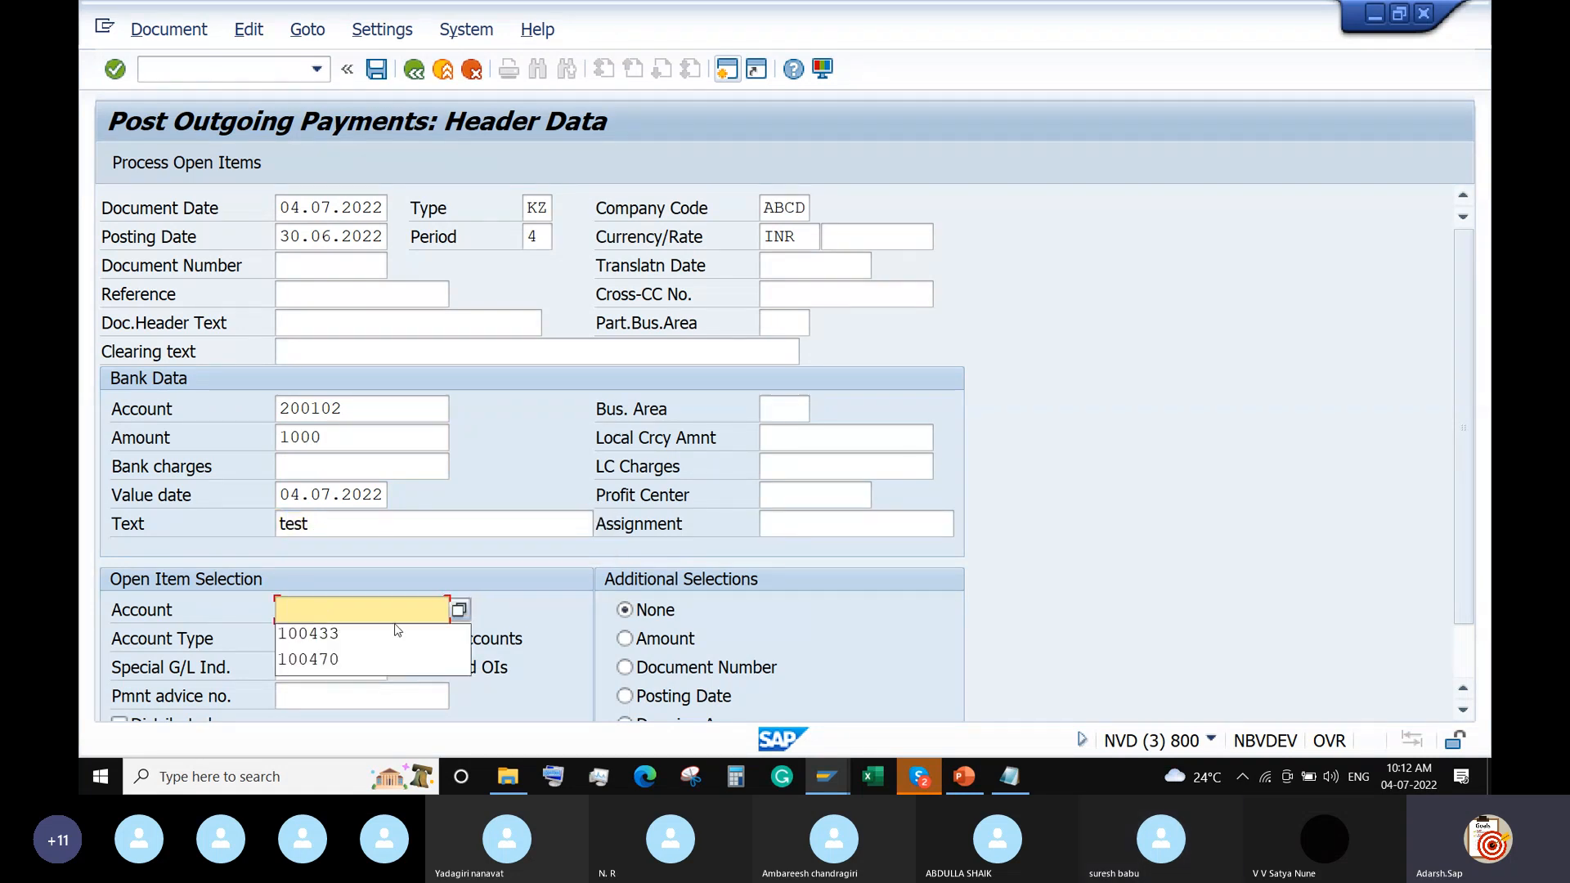
left_click(459, 609)
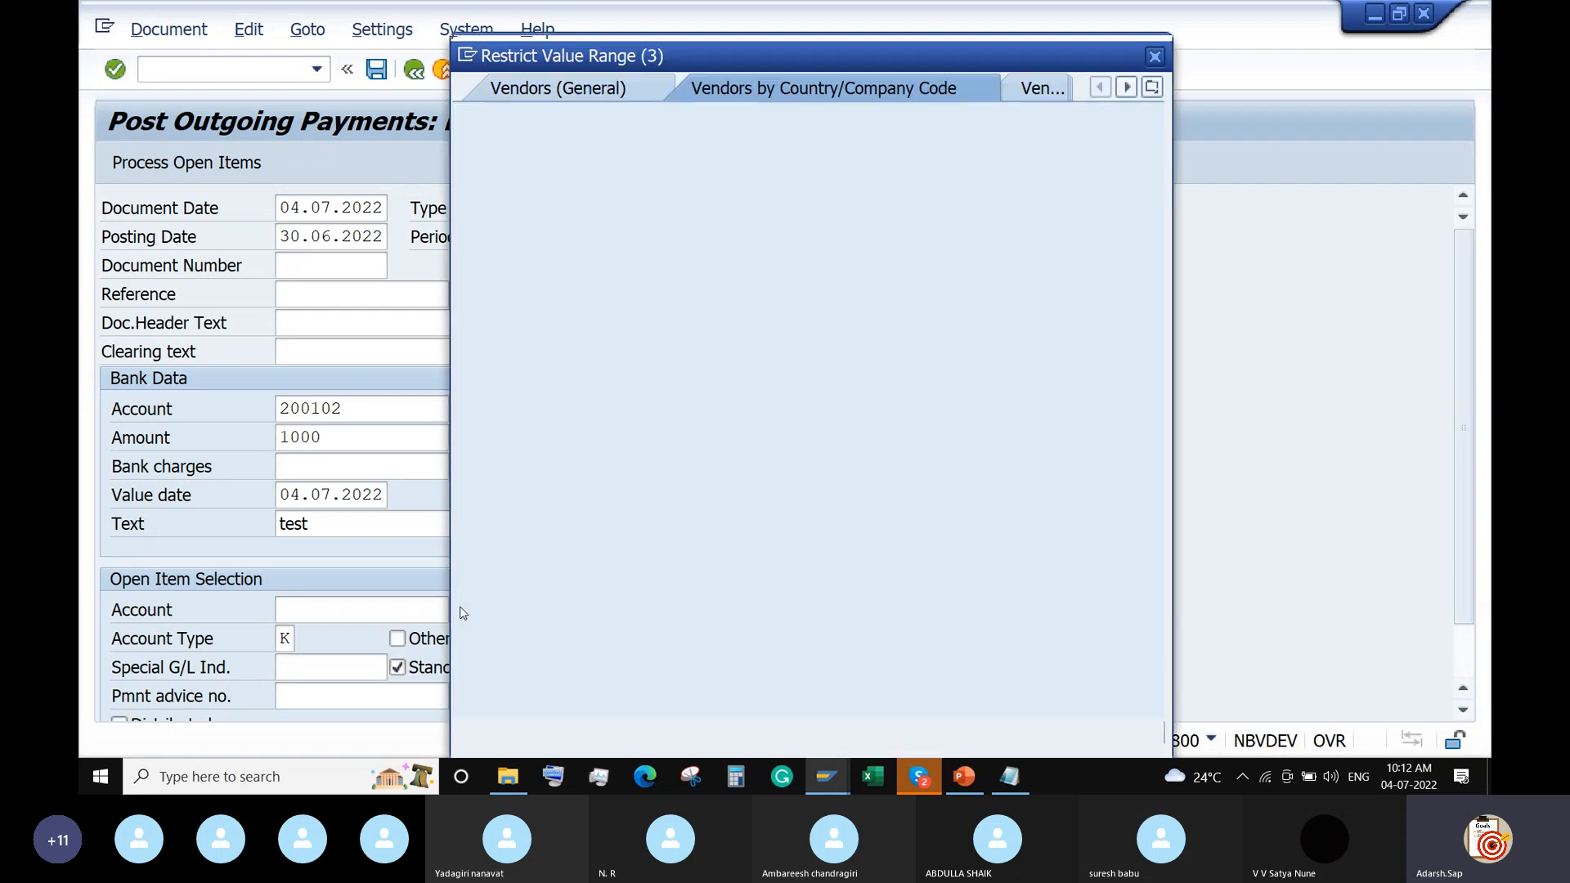
key("Return")
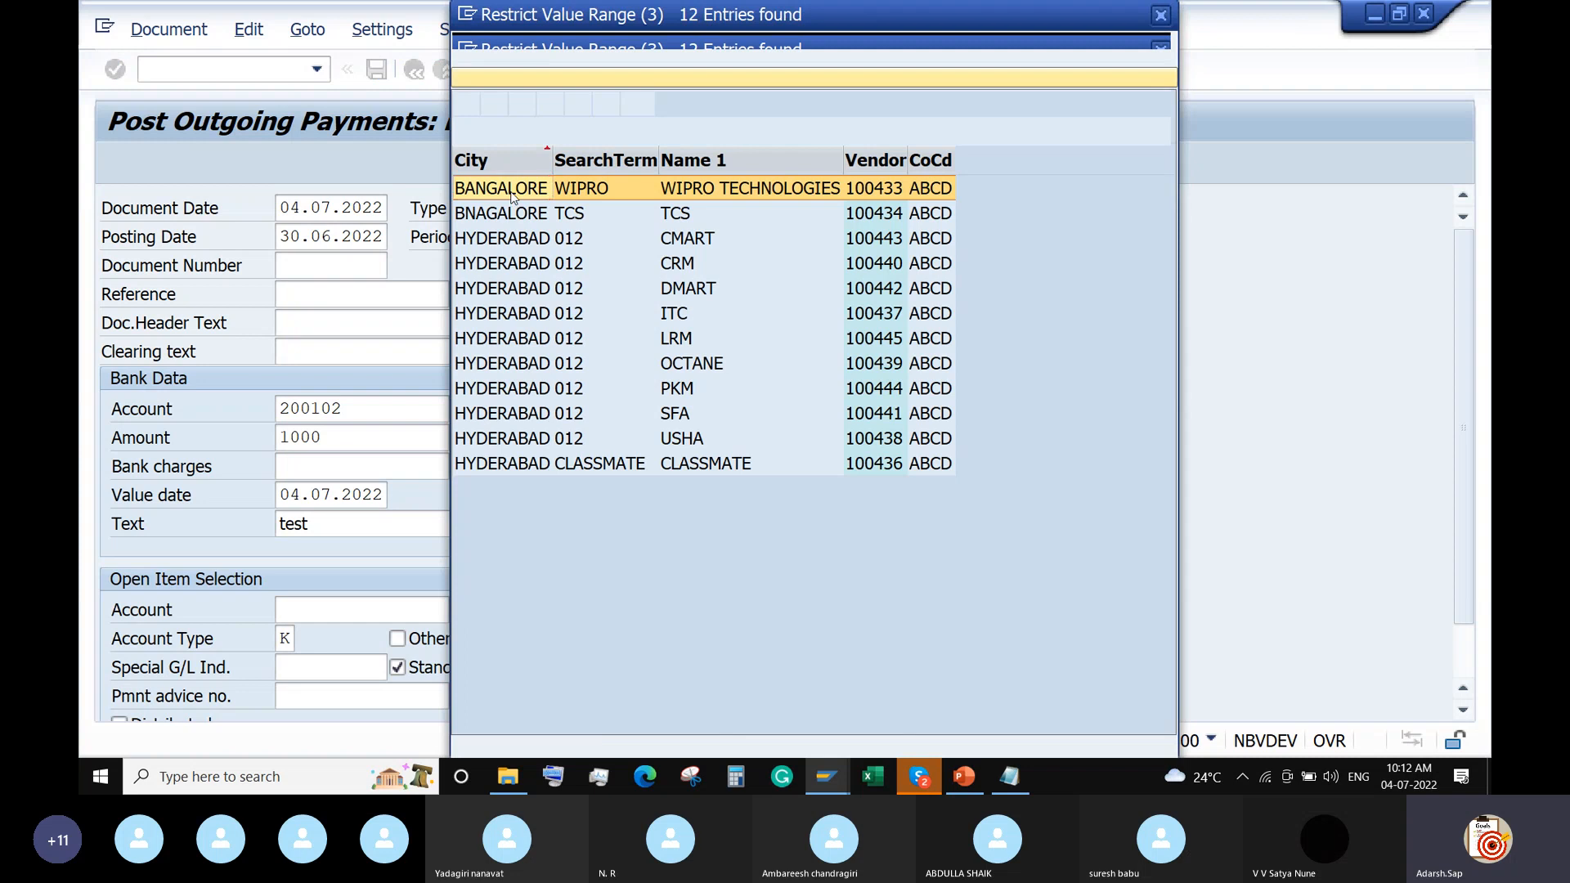
double_click(511, 194)
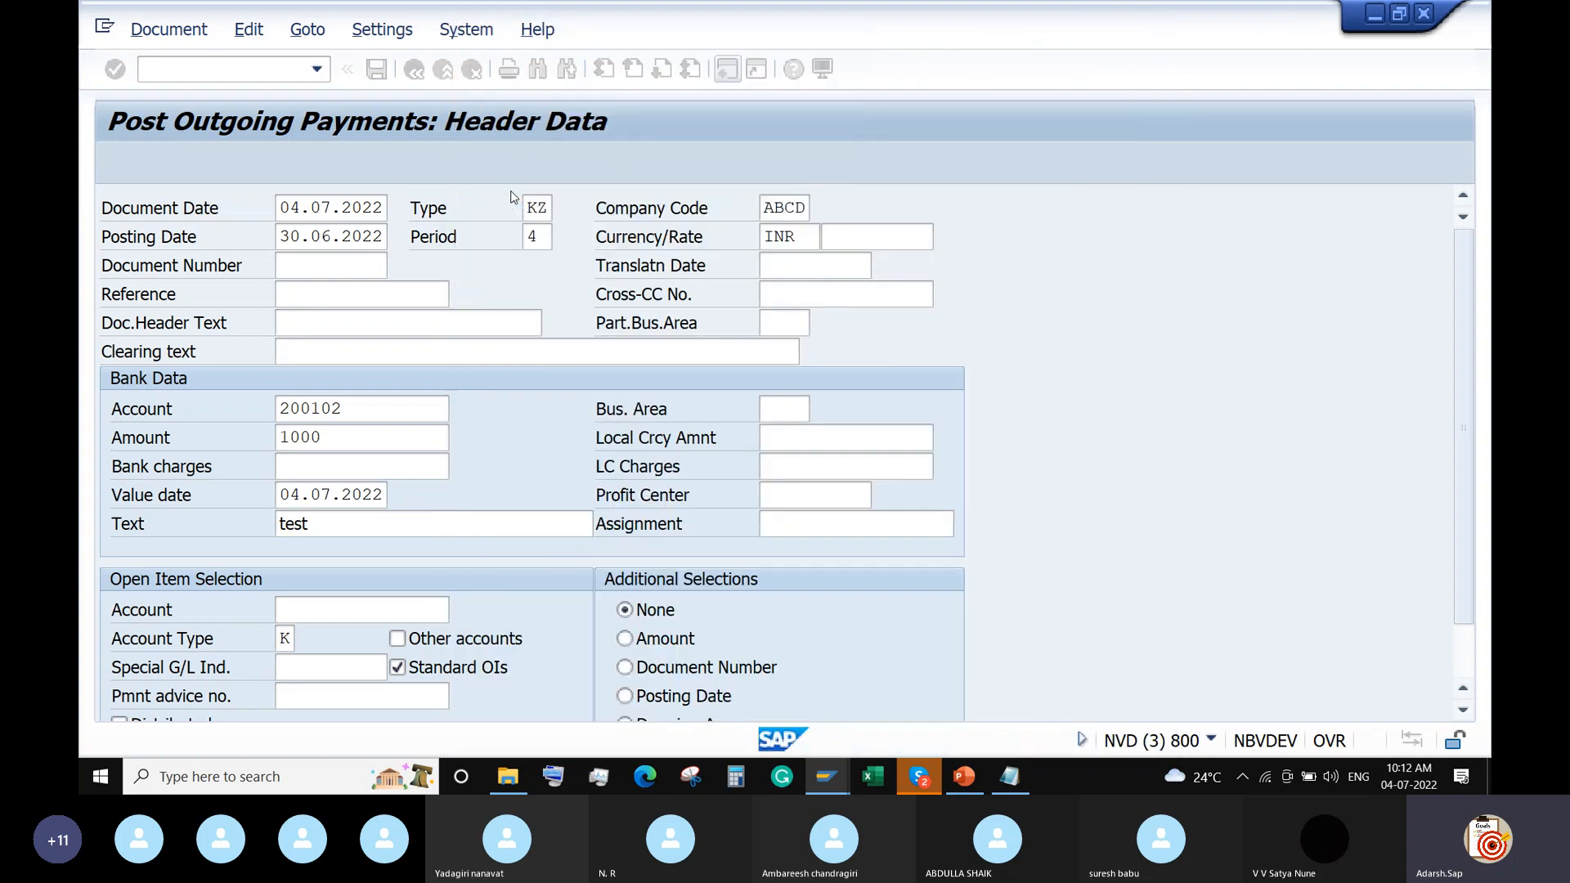
key("Return")
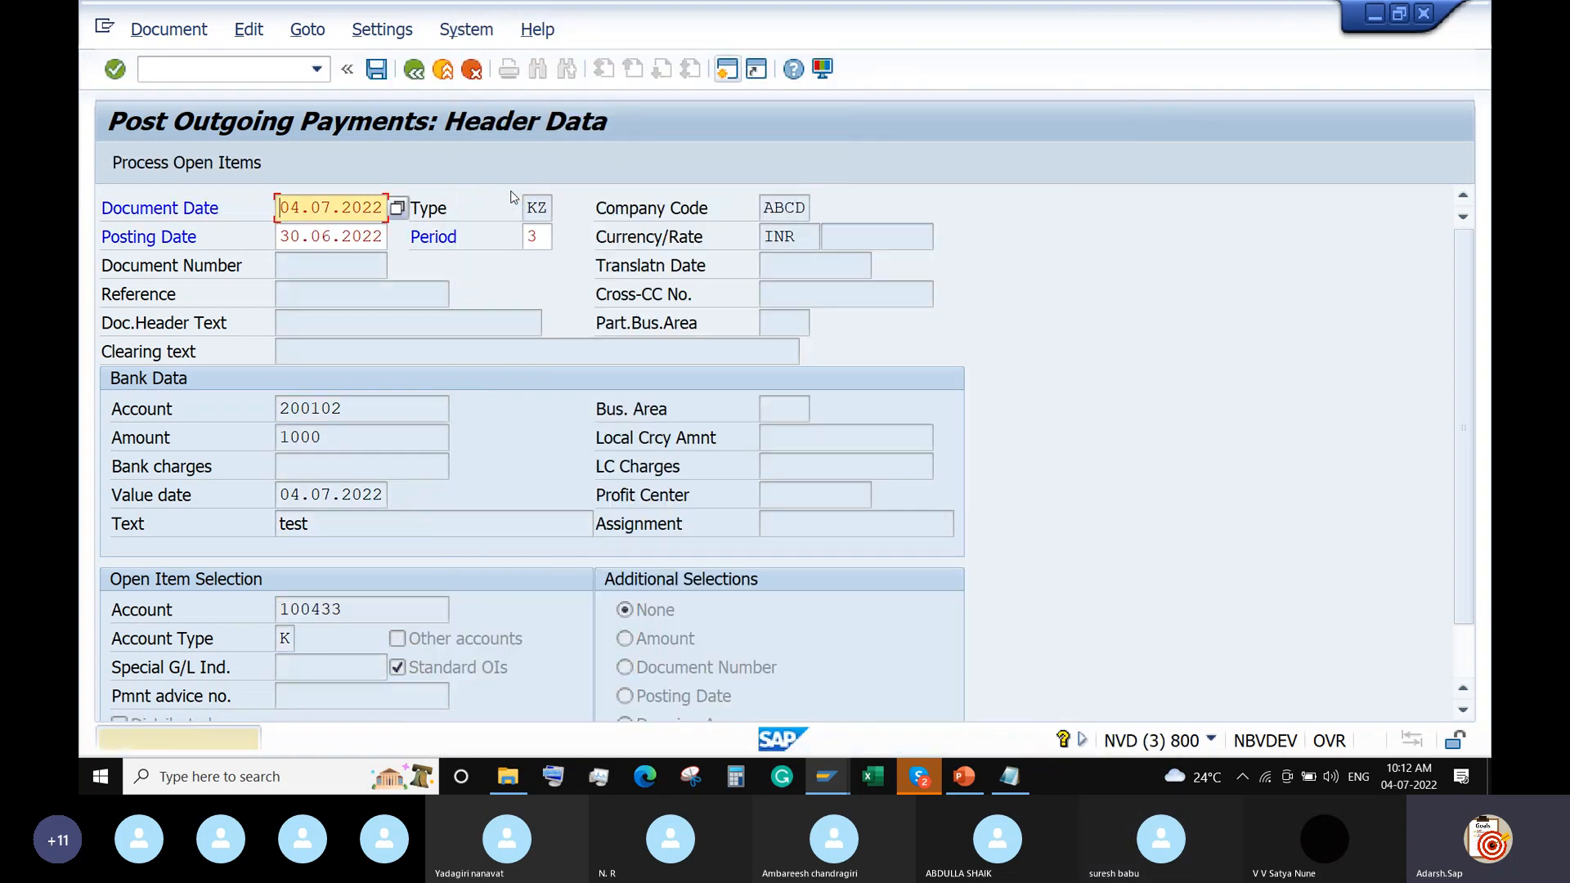
key("Return")
key("Return")
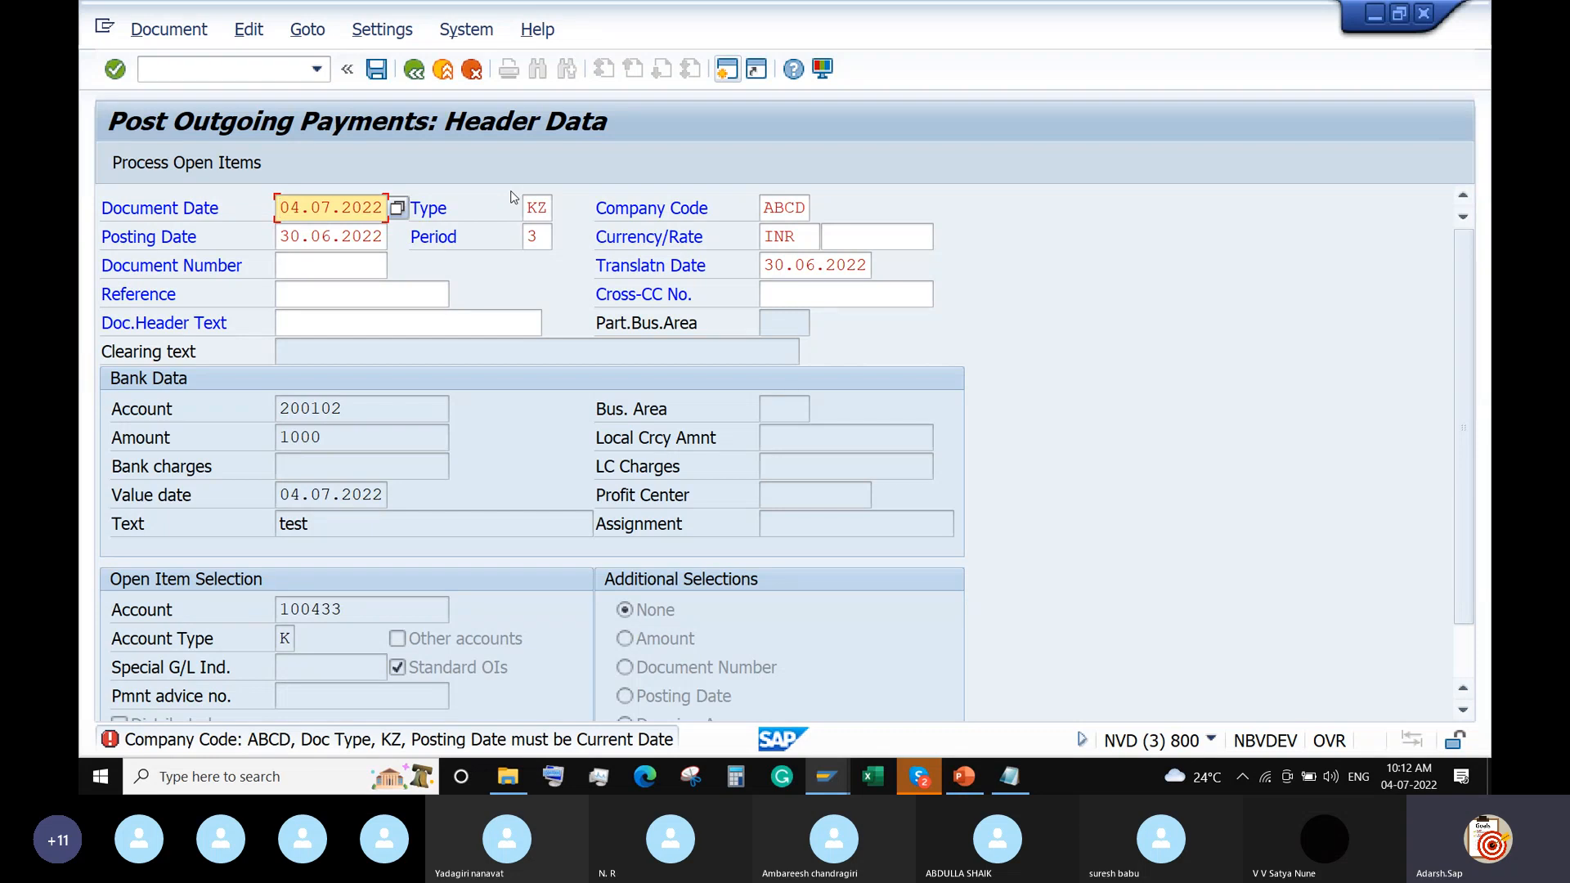
Set the payment's posting date to 04.07.2022 and process the vendor's open items
left_click(372, 242)
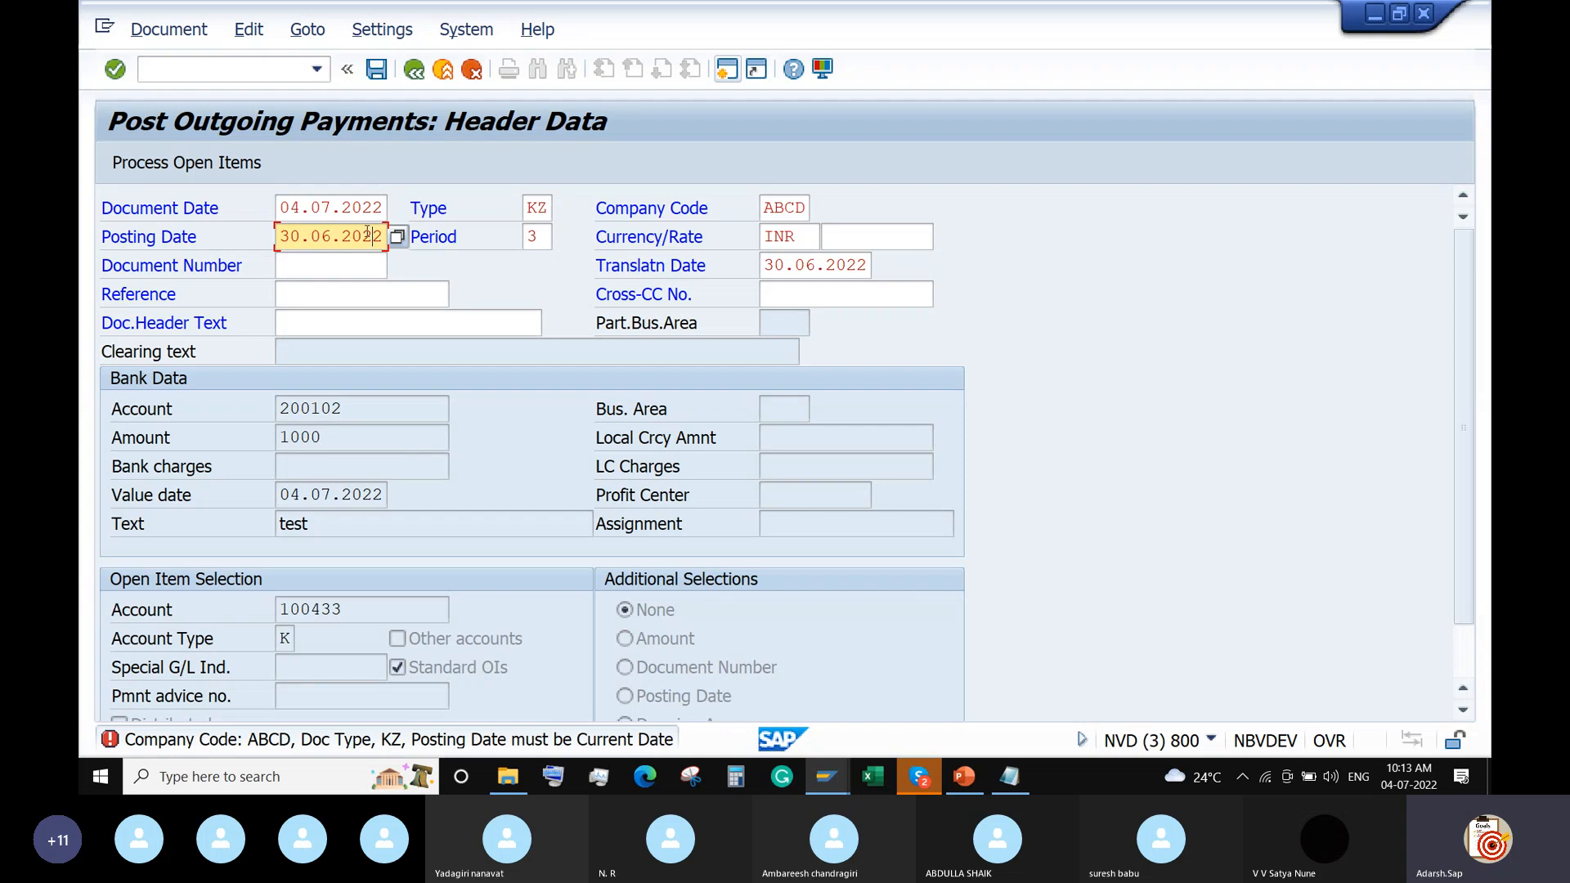
left_click_drag(382, 235, 276, 238)
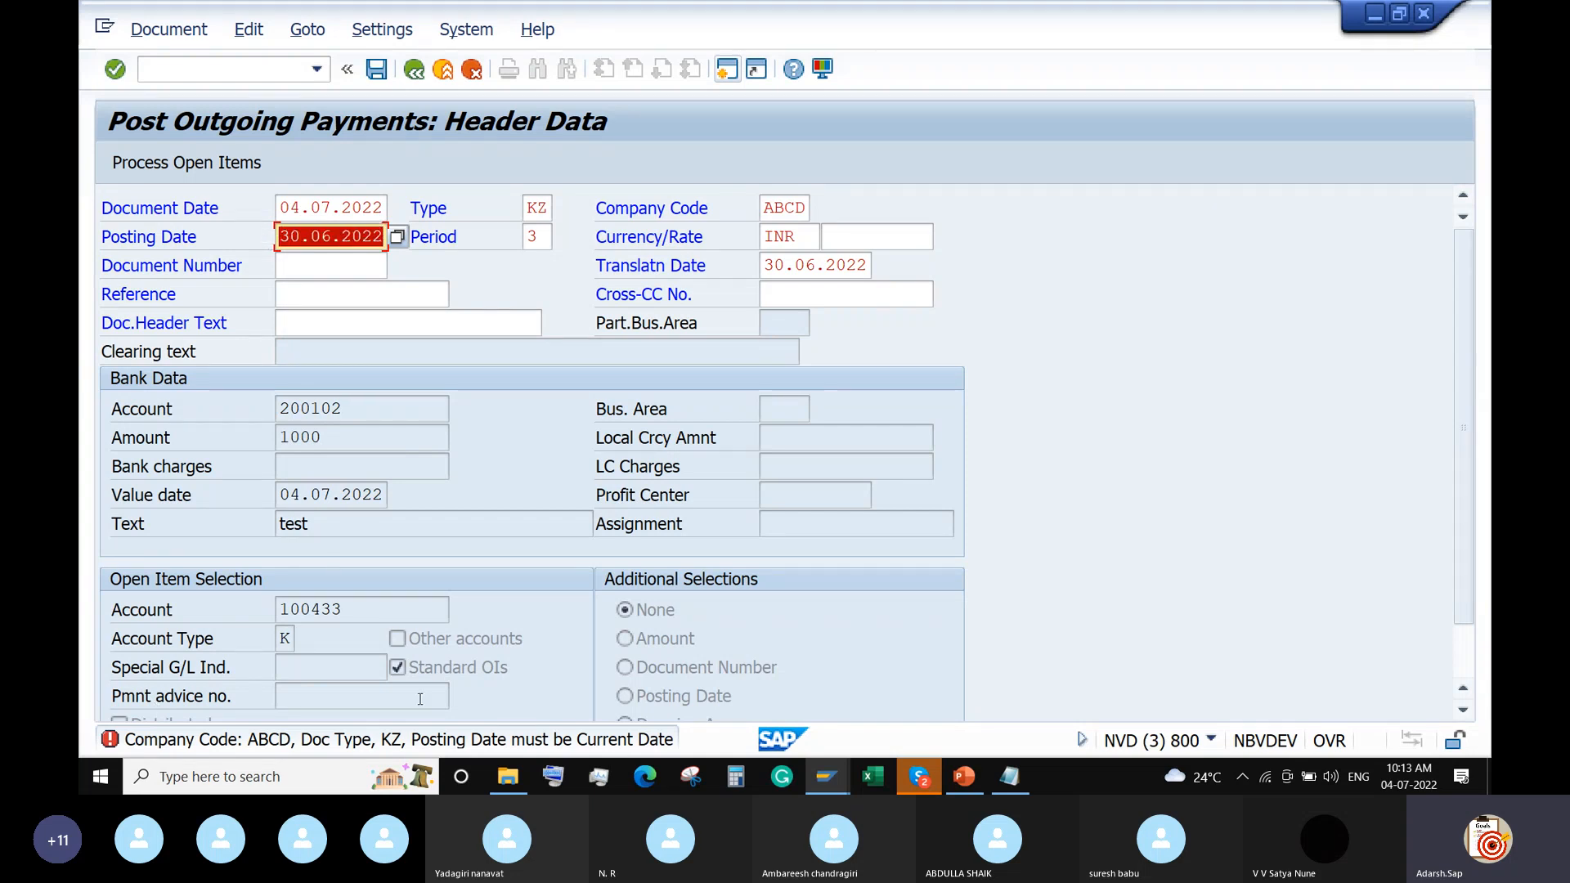
left_click(398, 237)
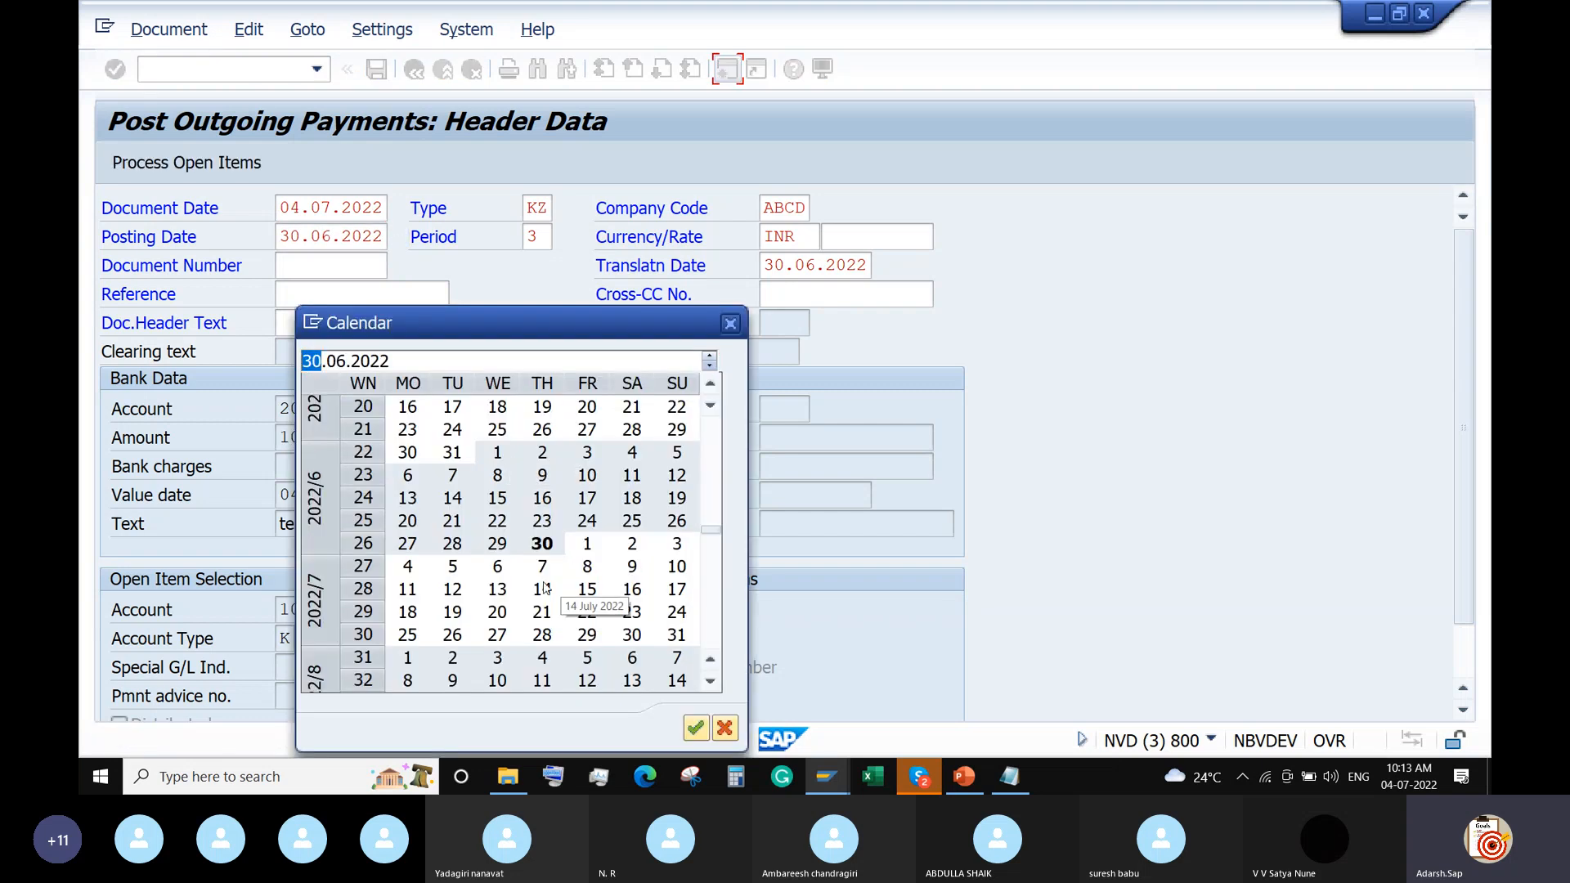
left_click(409, 567)
double_click(409, 567)
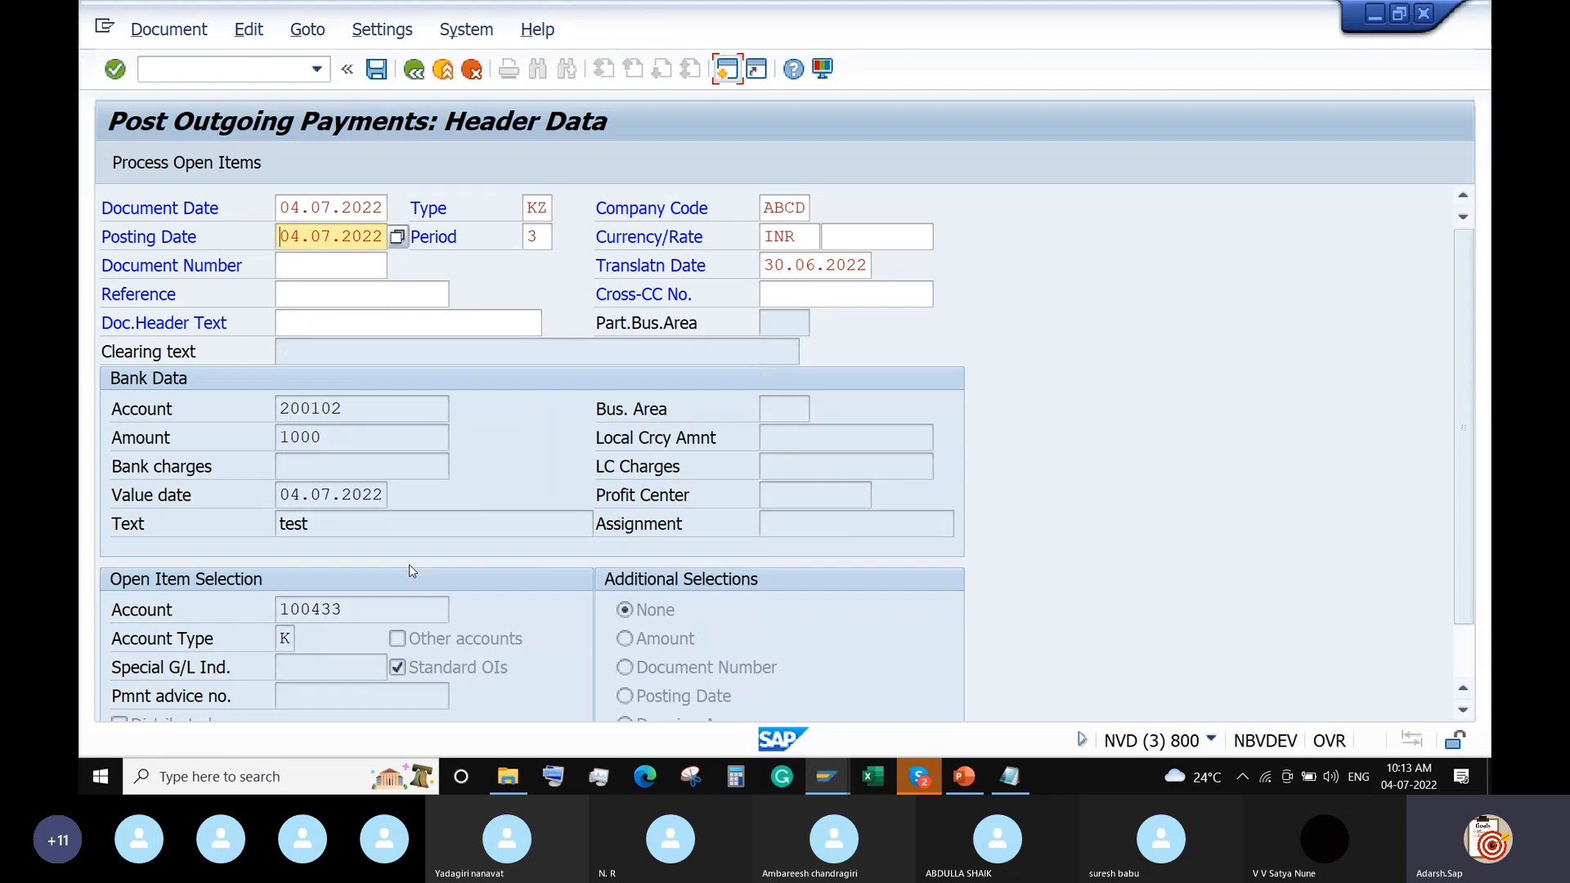
key("Return")
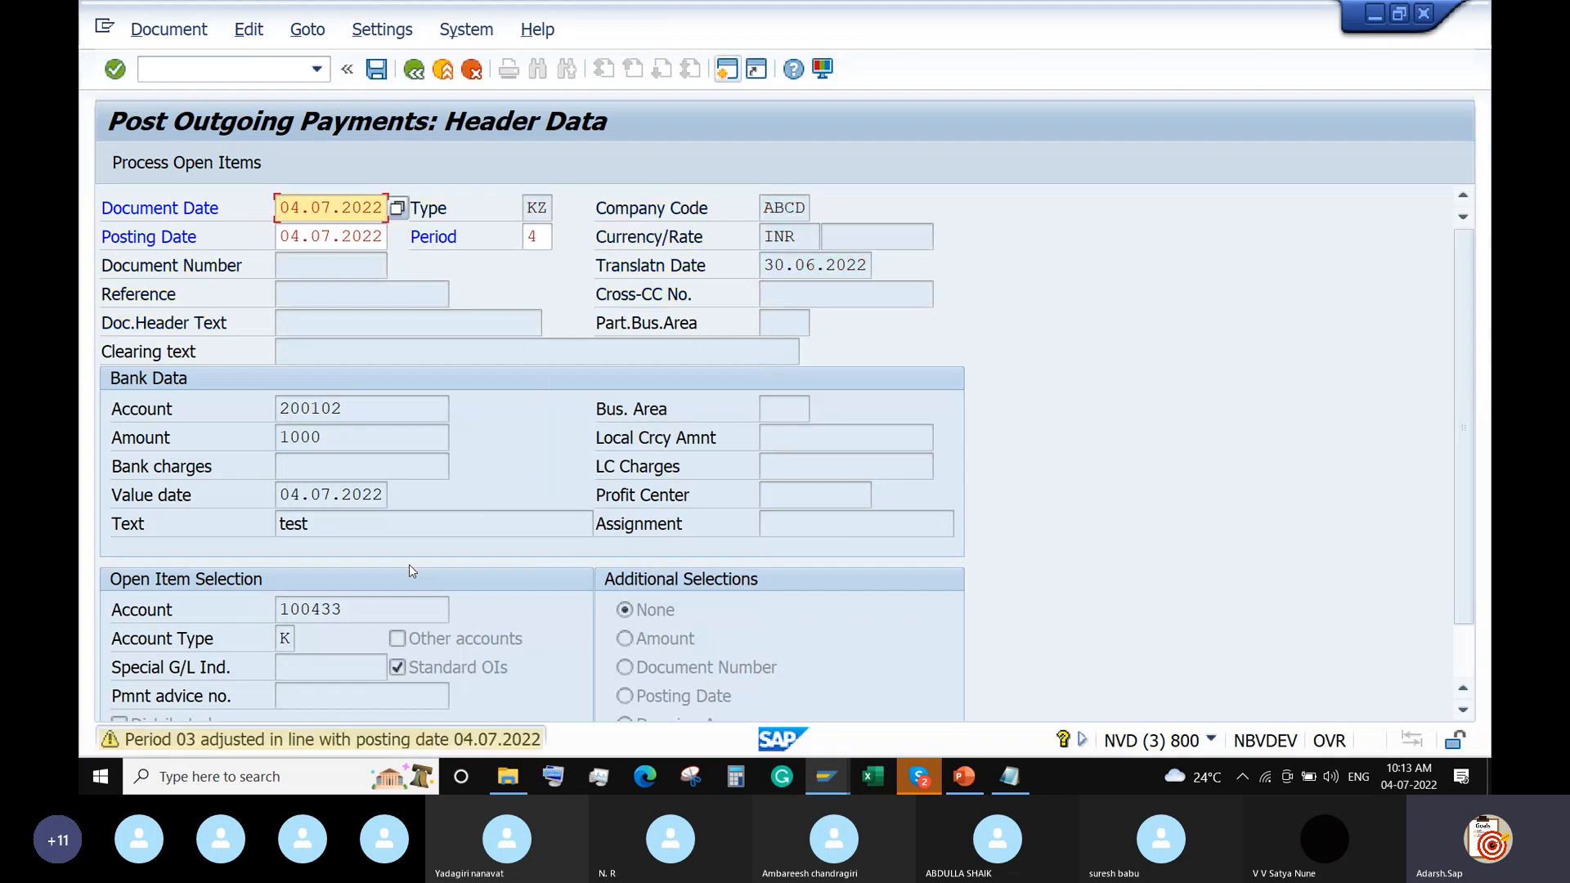
key("Return")
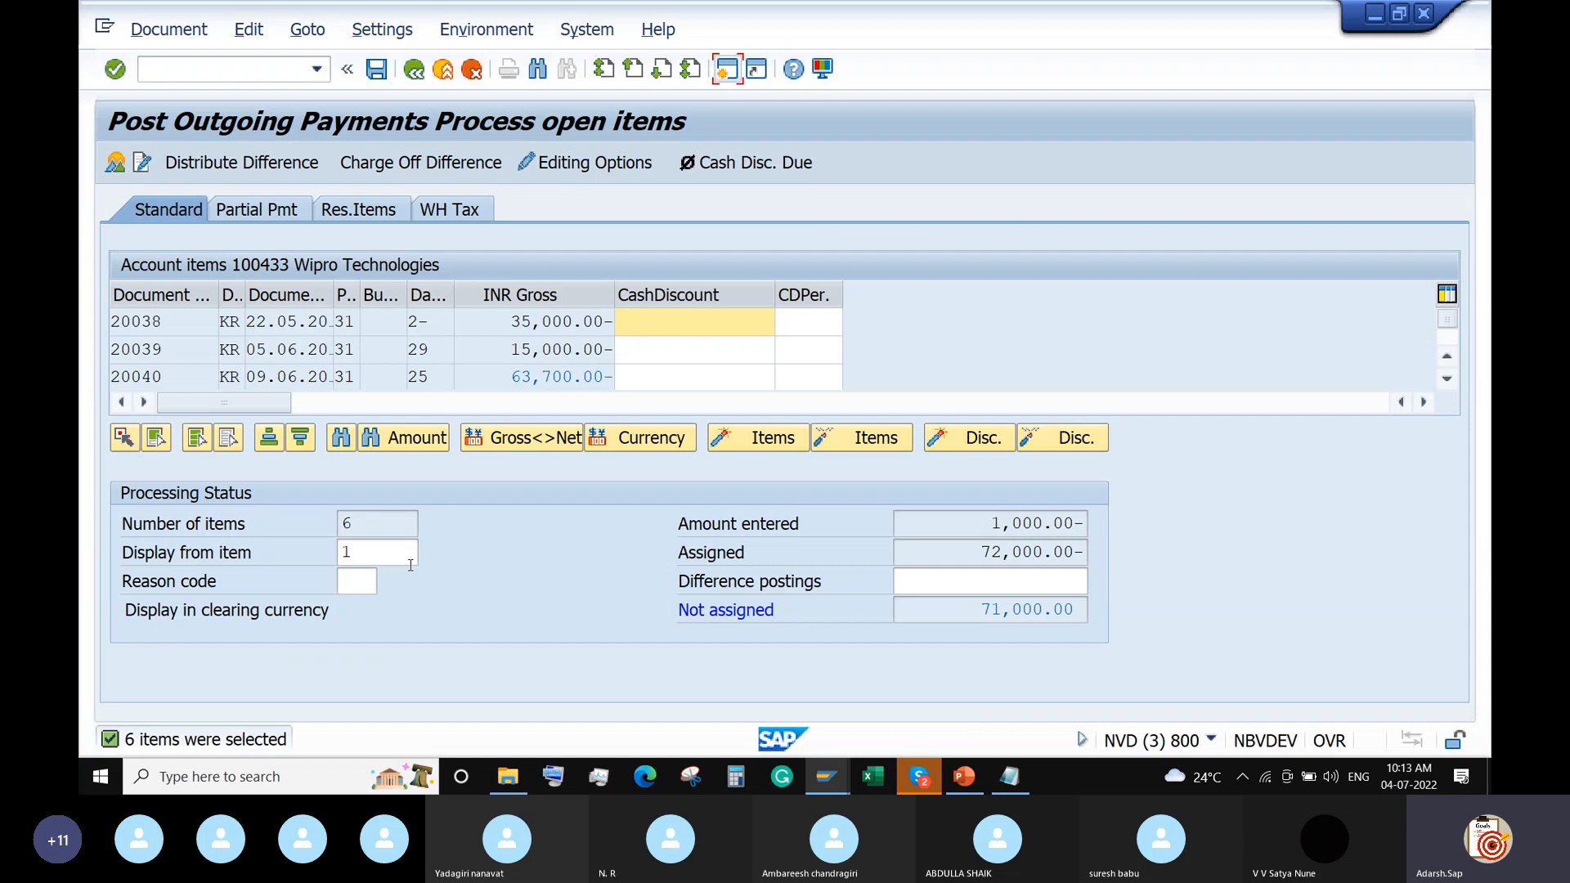
Review the message of validation ZABCP and its assignment to company code ABCD in the other sessions
left_click(827, 777)
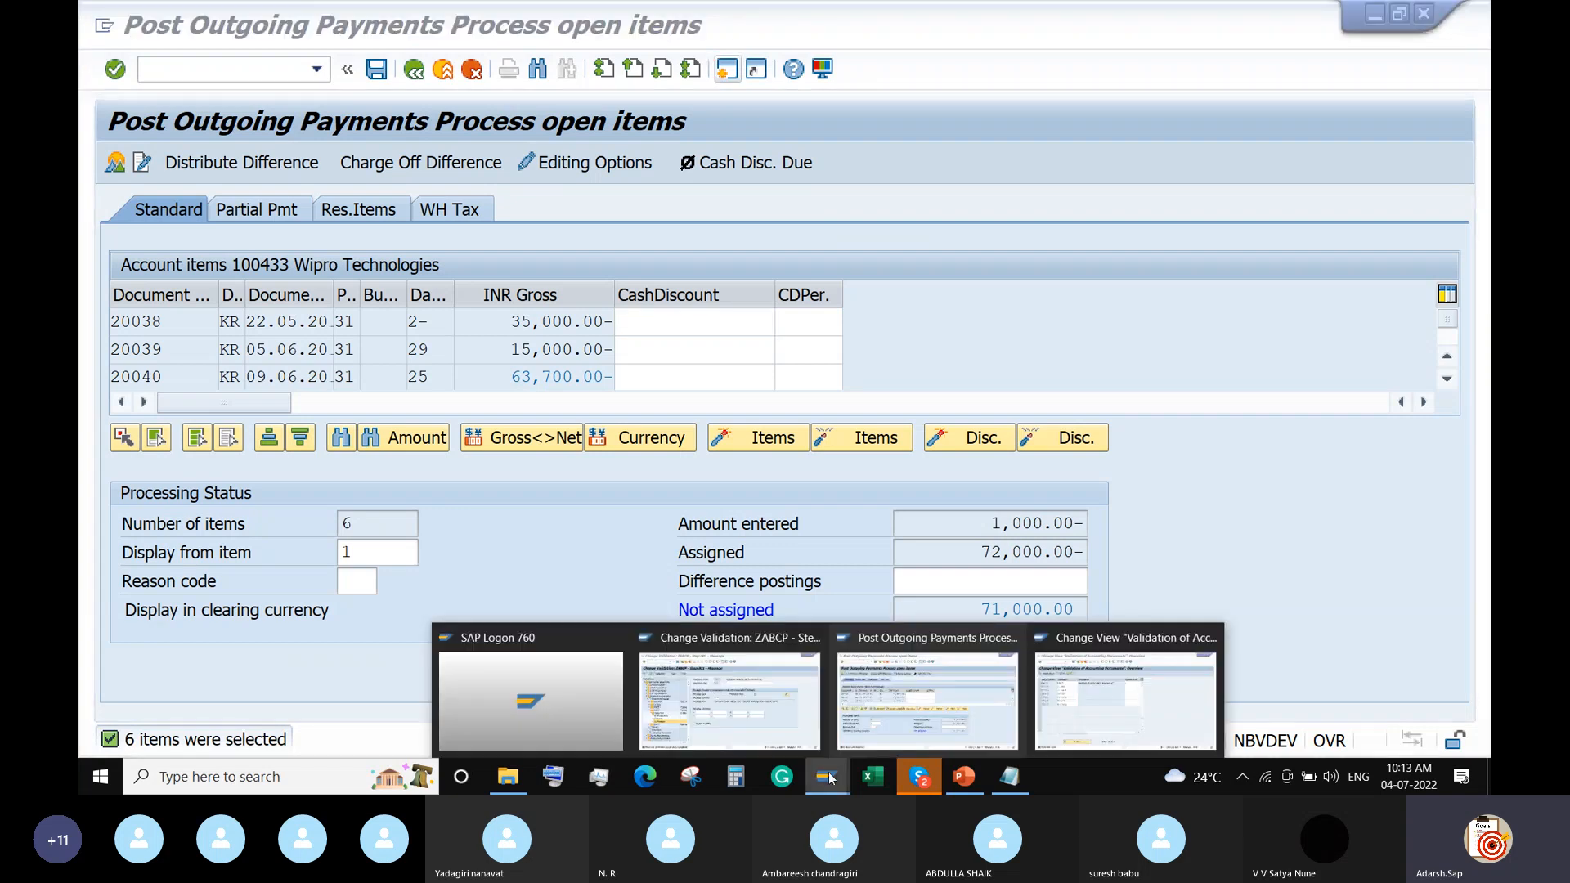
left_click(757, 706)
left_click(827, 777)
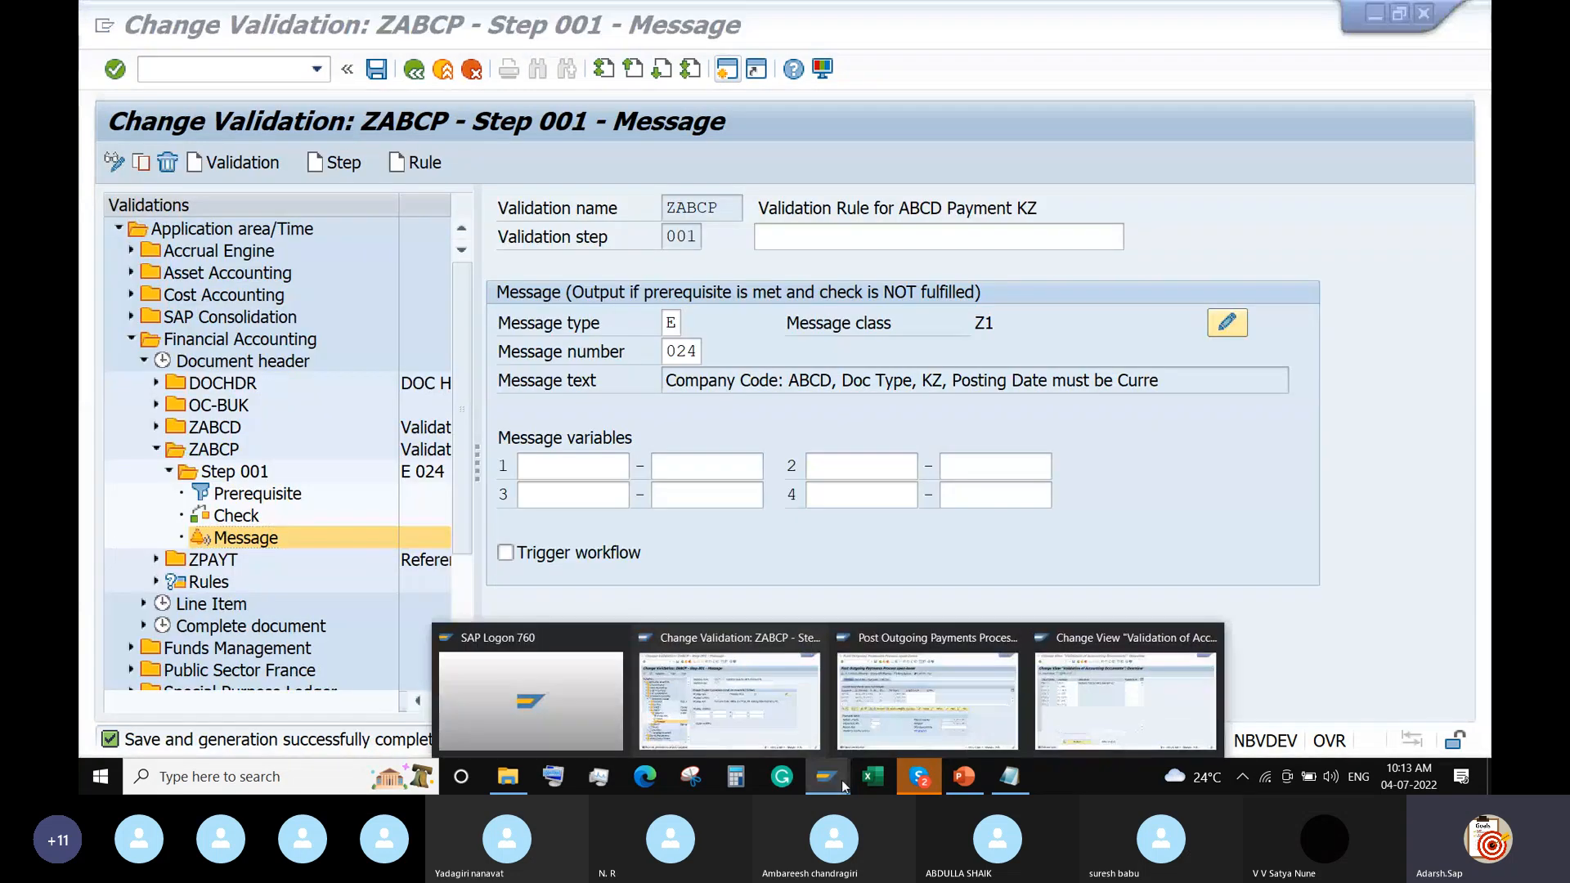
left_click(1101, 694)
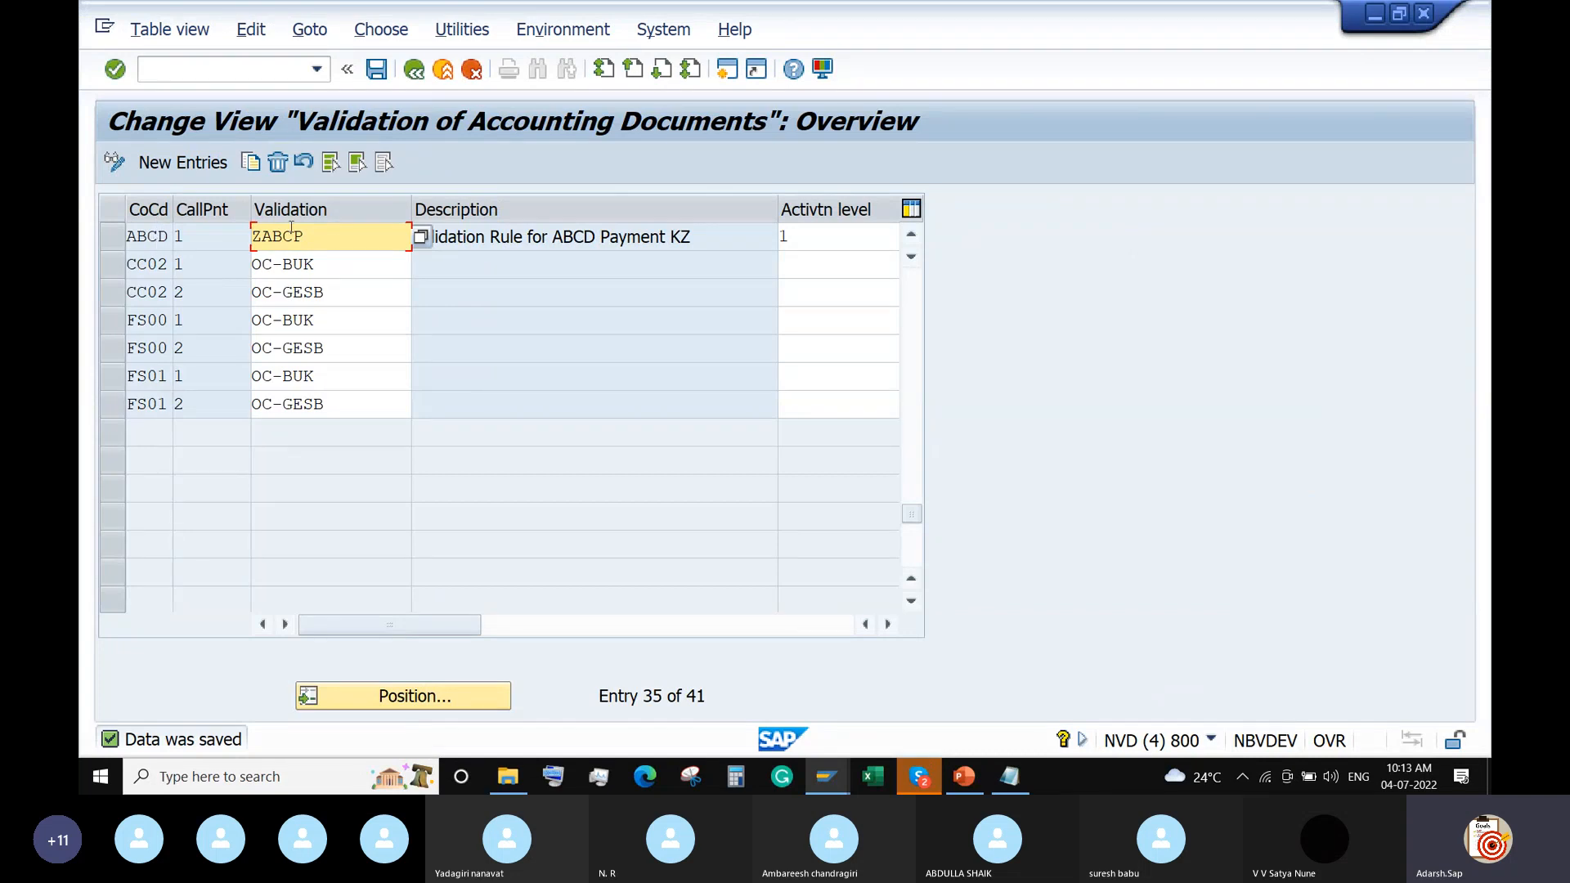
left_click(826, 777)
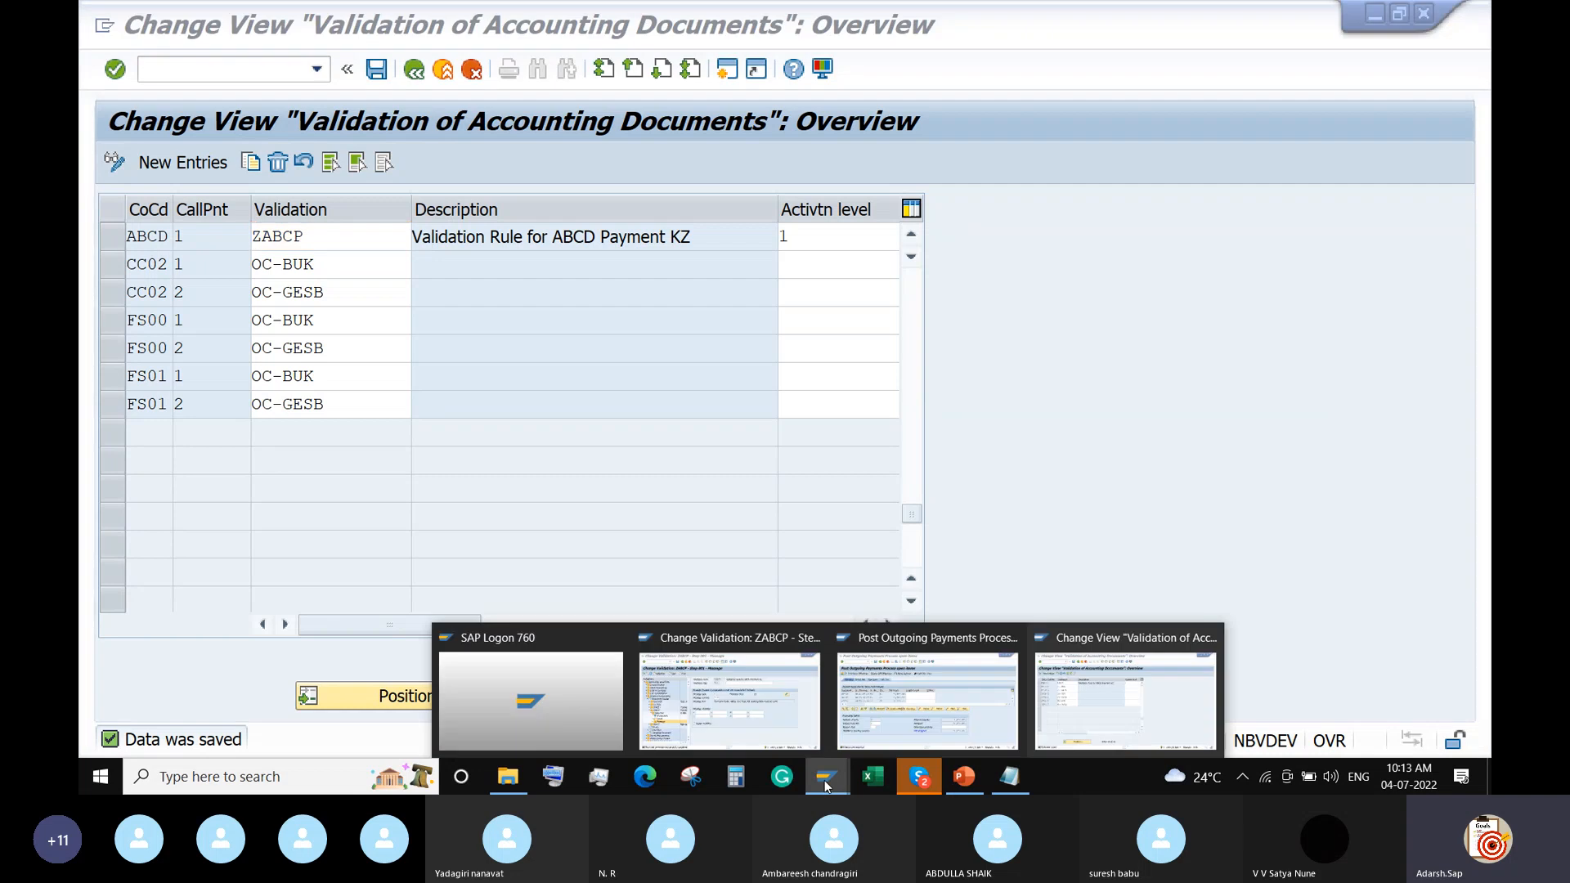
left_click(718, 691)
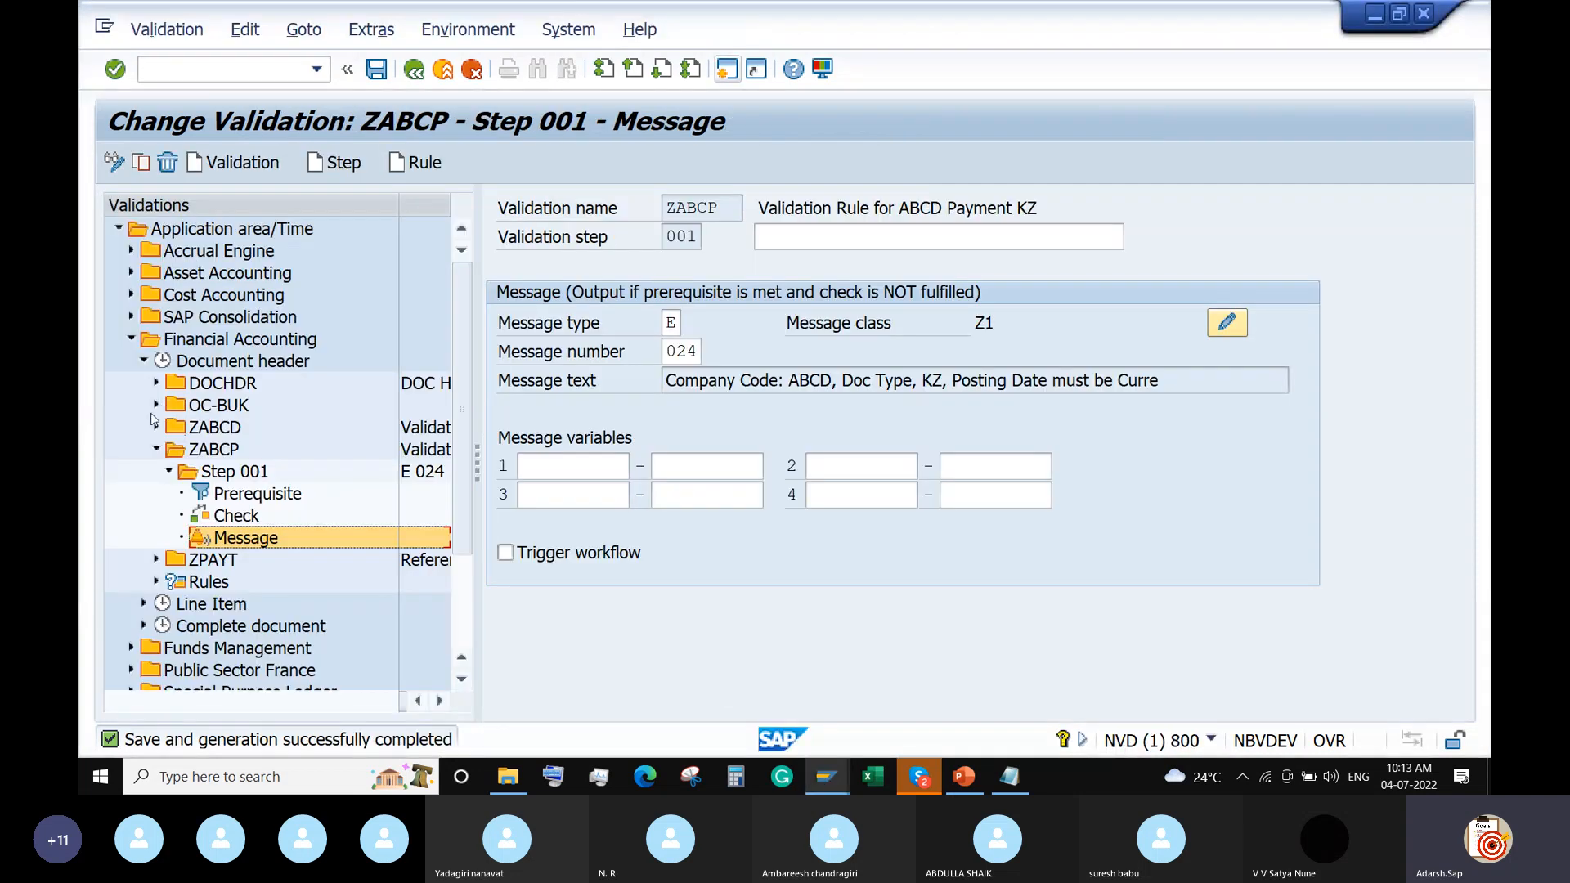
Examine validations ZABCD and ZABCP under Financial Accounting's Document header, including Step 001 of ZABCP
left_click(155, 450)
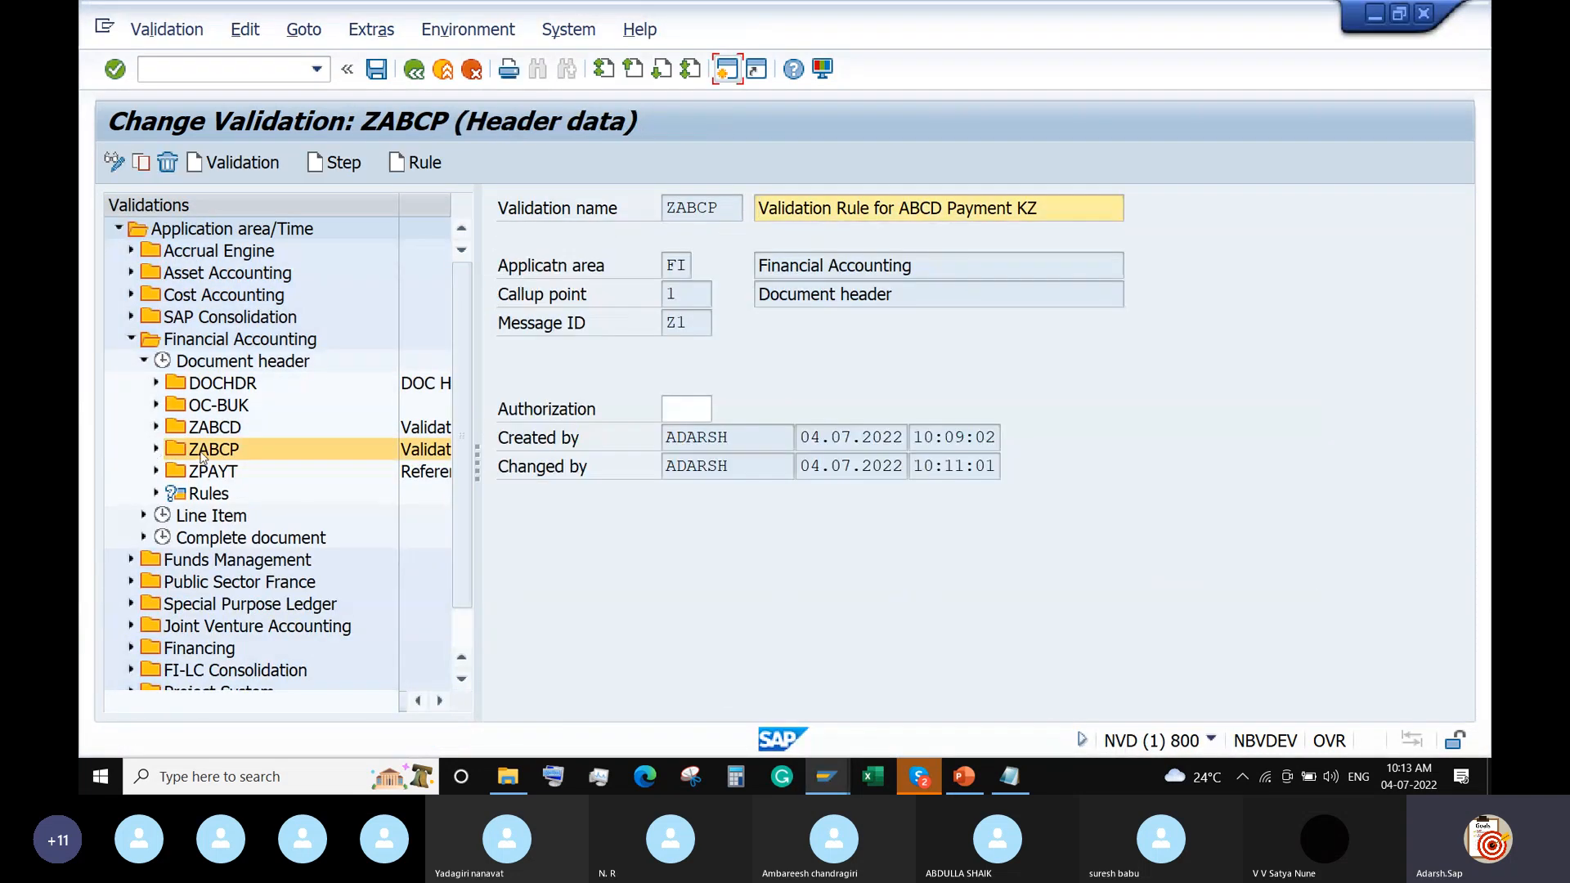
left_click(162, 427)
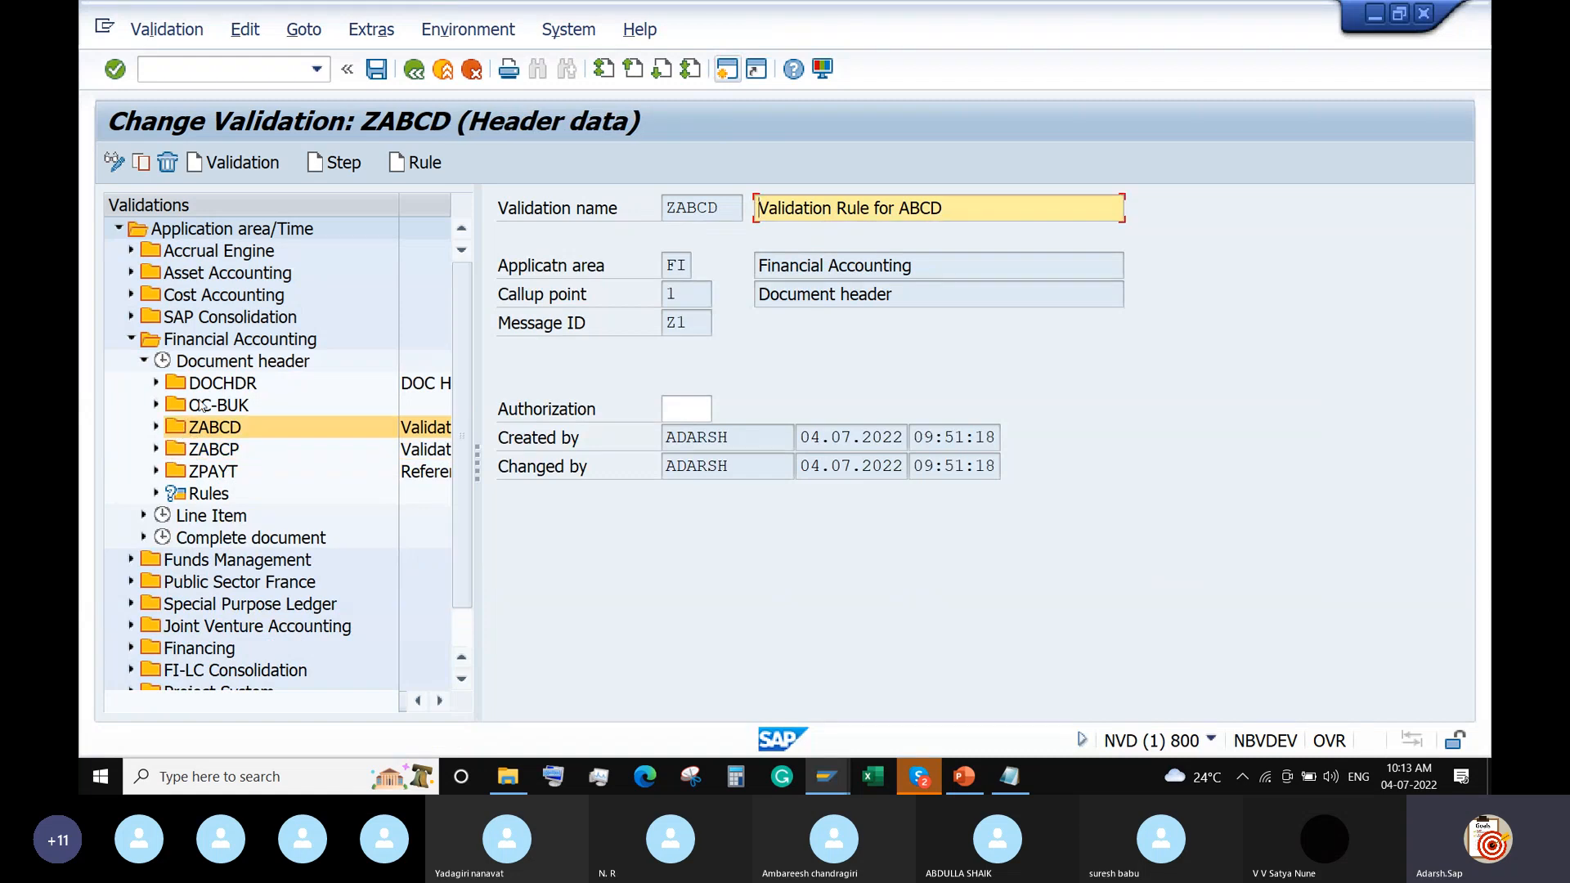
left_click(223, 364)
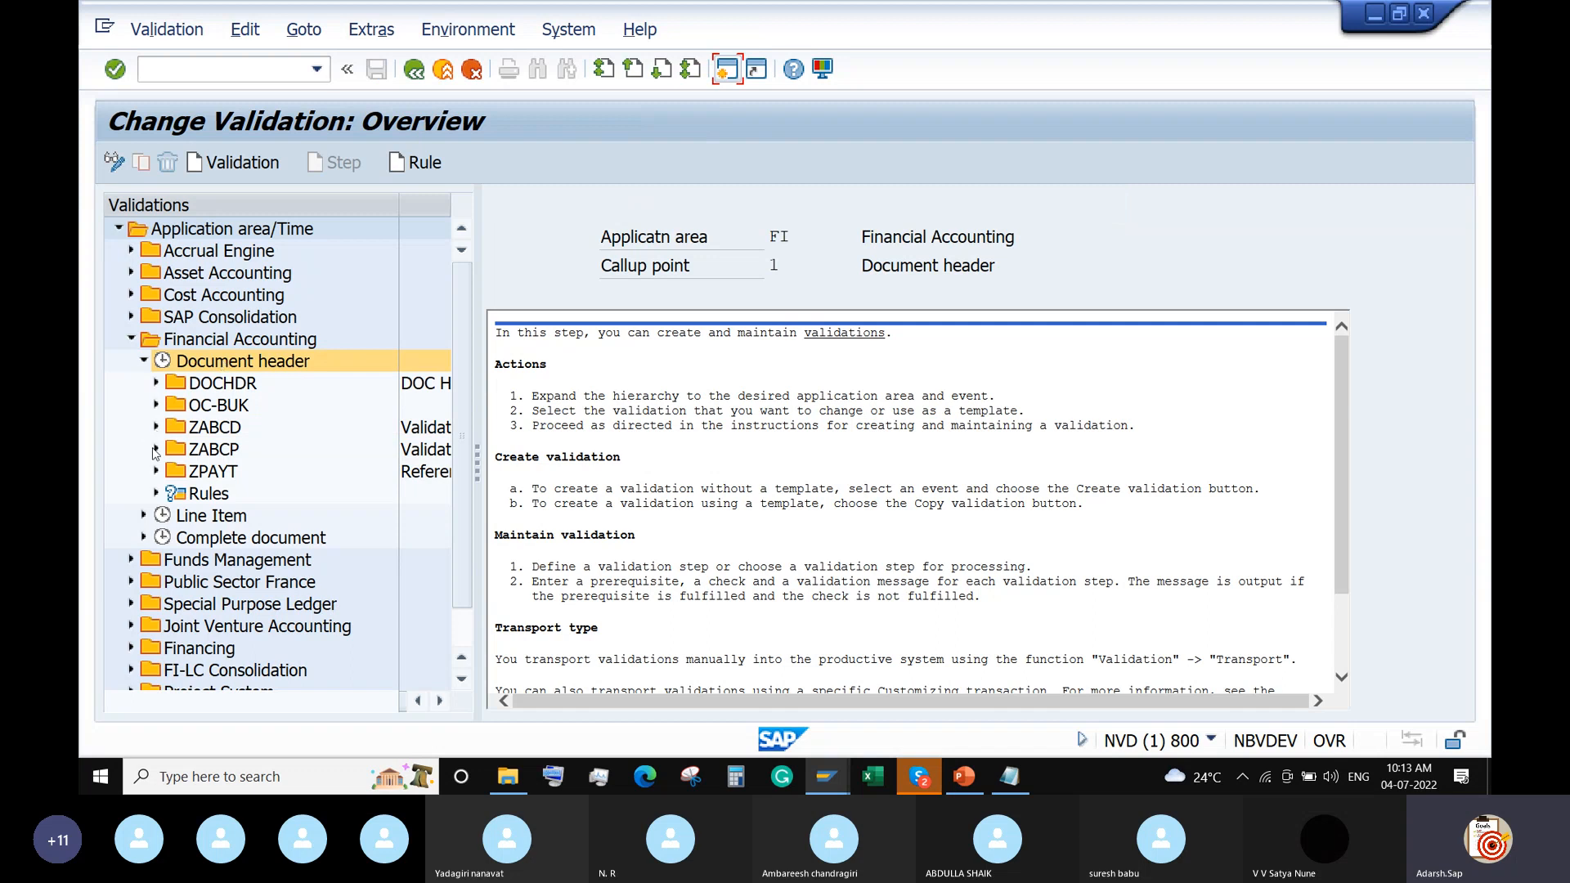
double_click(186, 450)
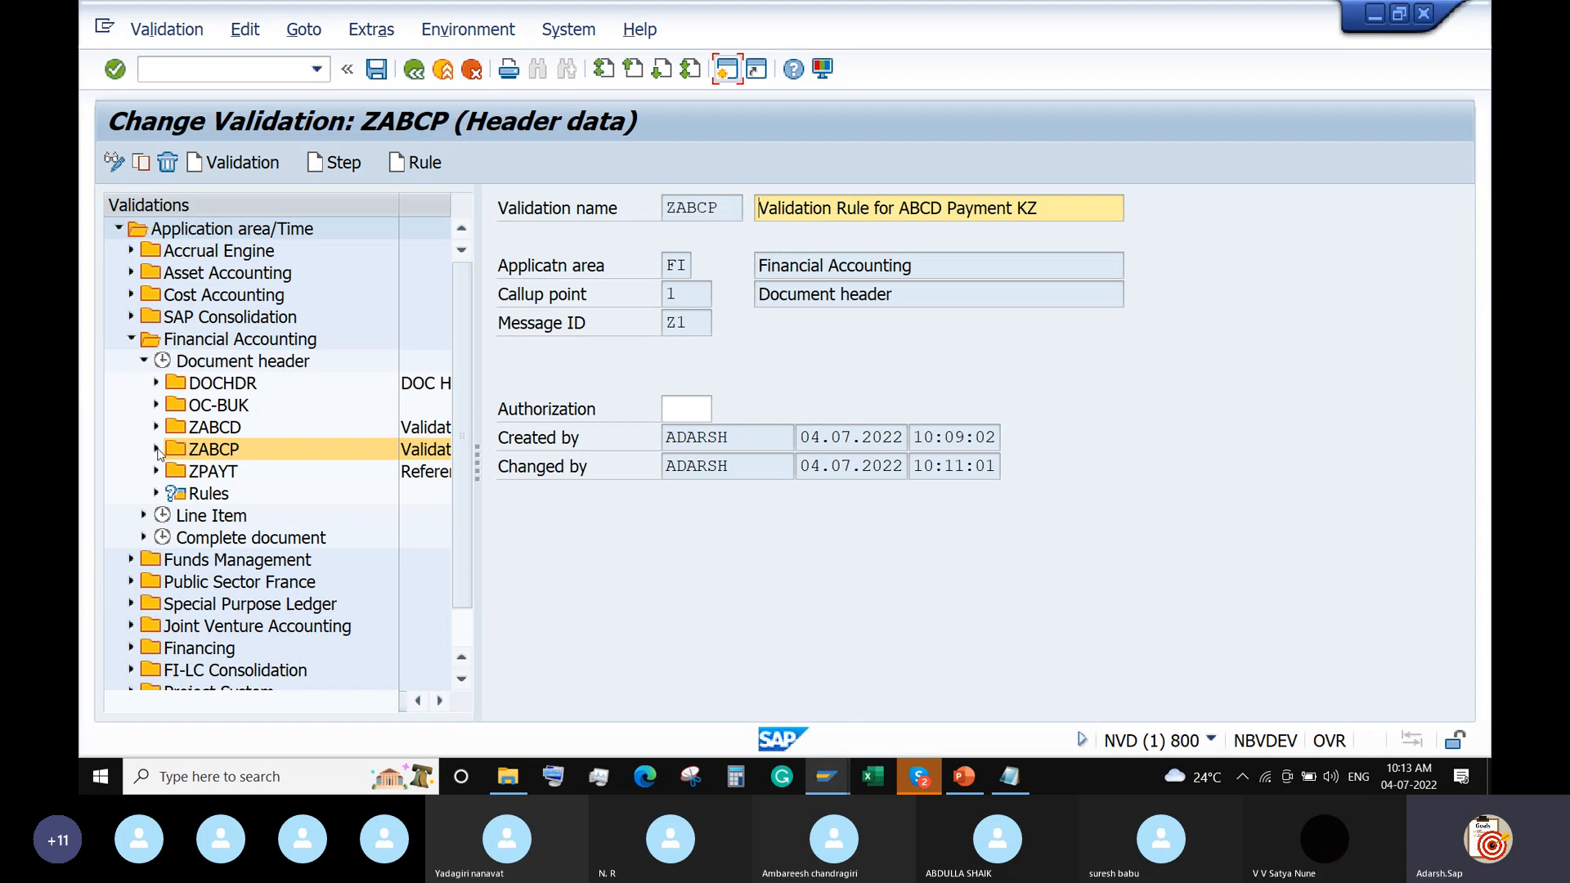
left_click(156, 449)
double_click(256, 472)
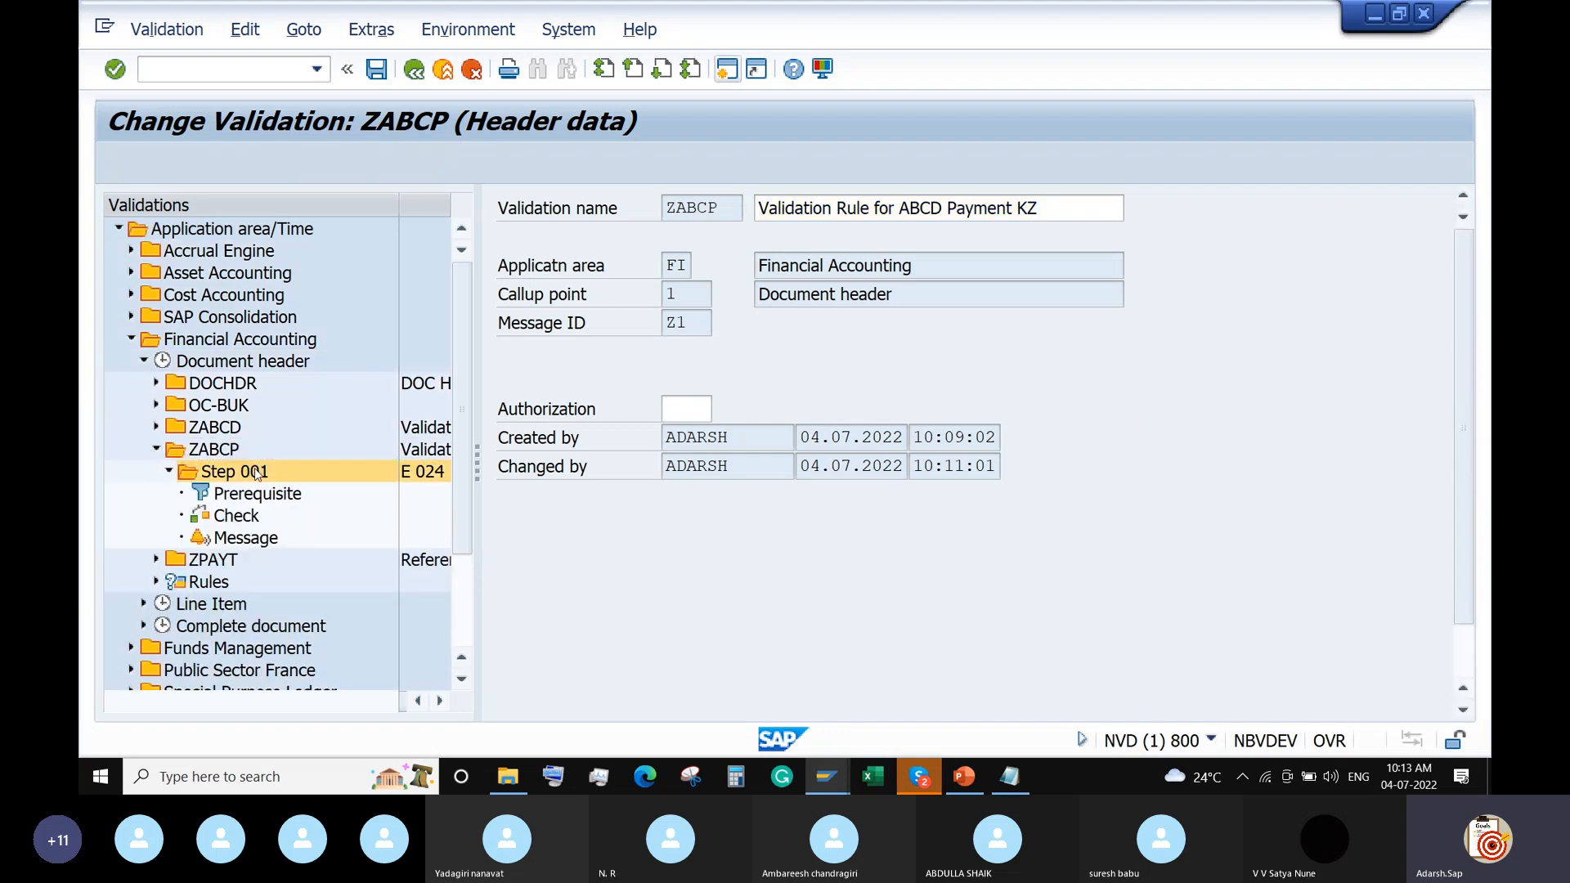
left_click(244, 164)
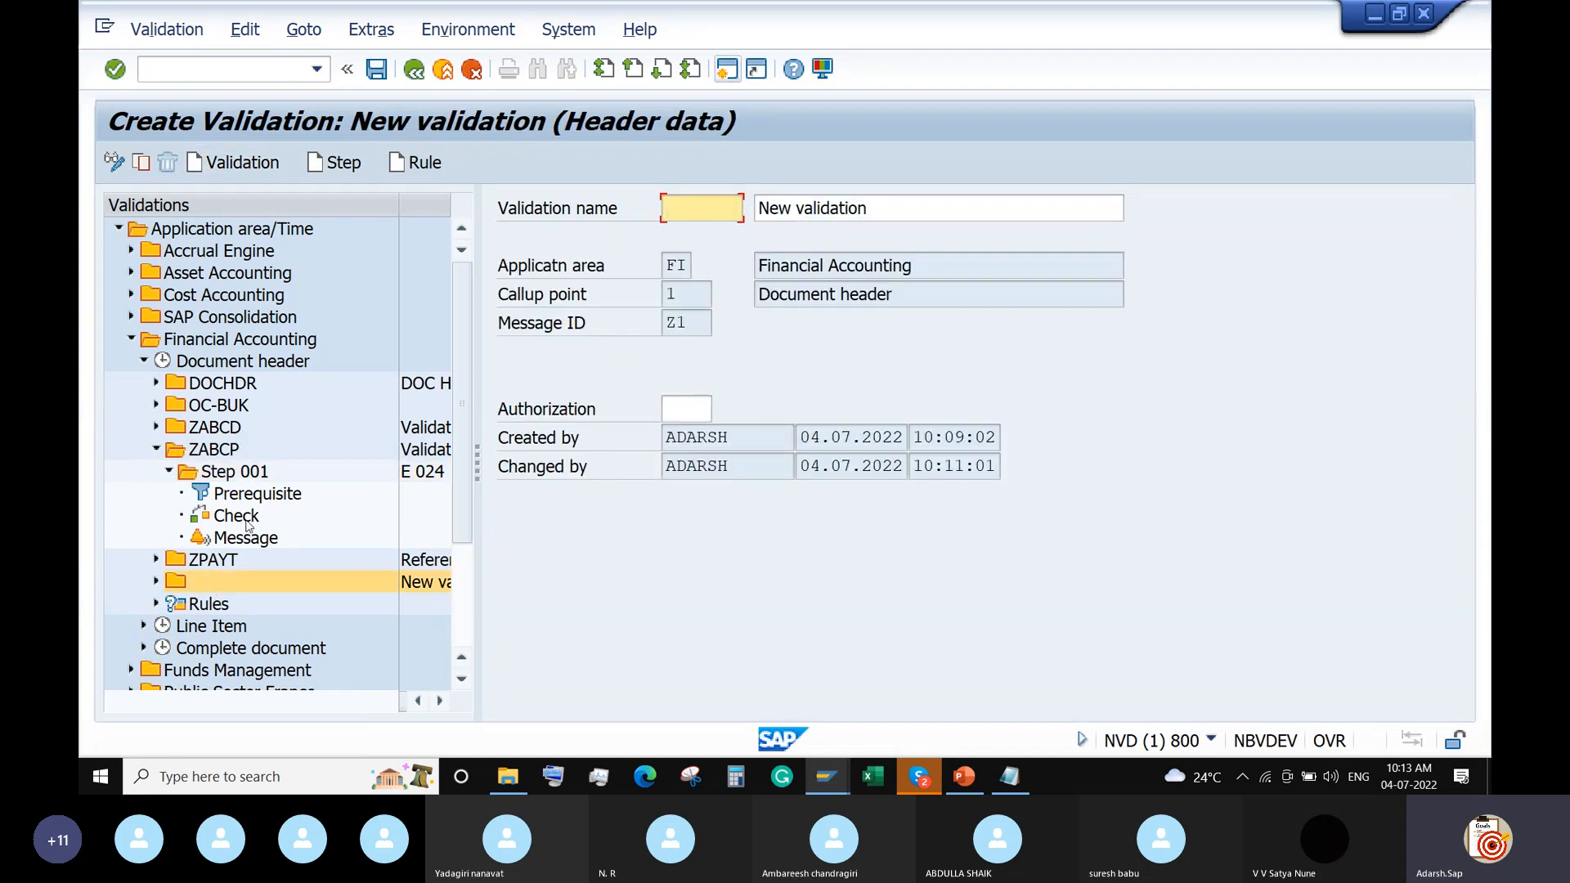
double_click(248, 476)
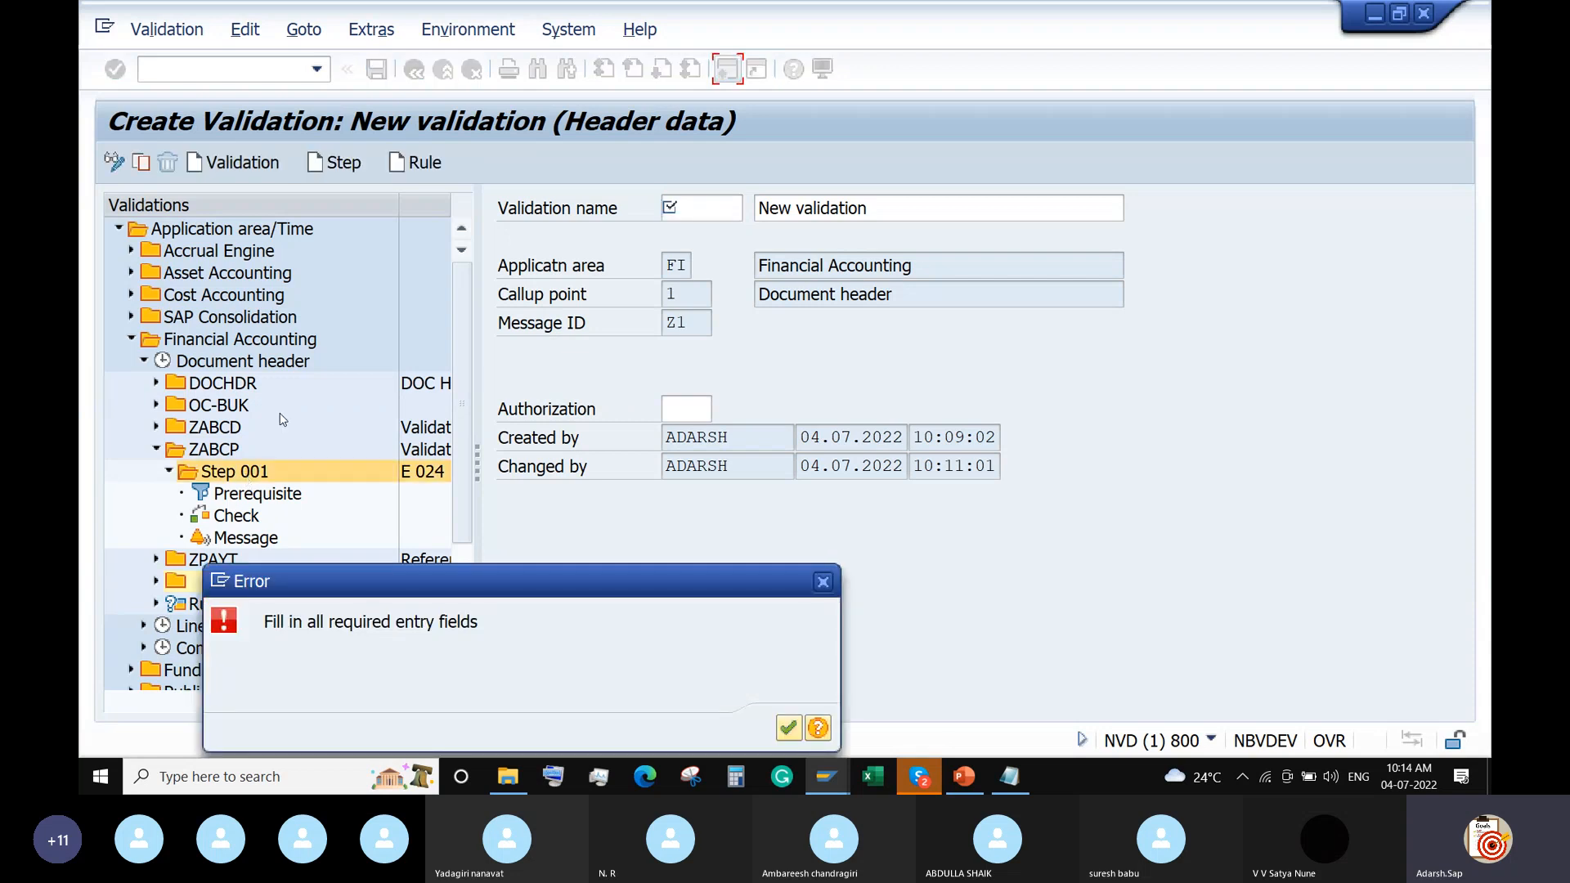
left_click(786, 728)
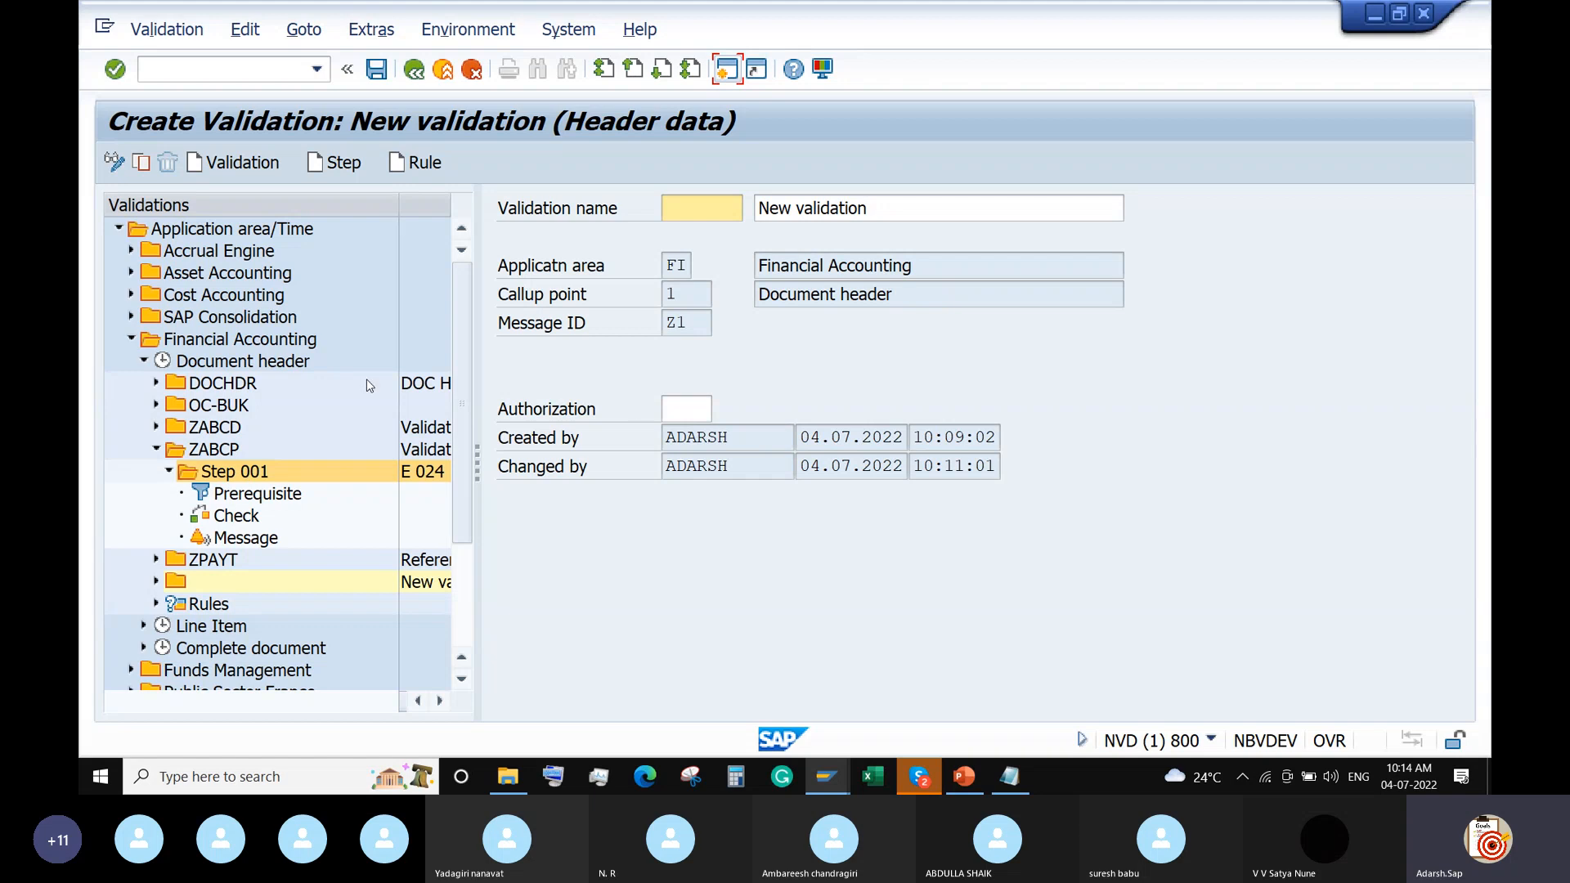
double_click(214, 452)
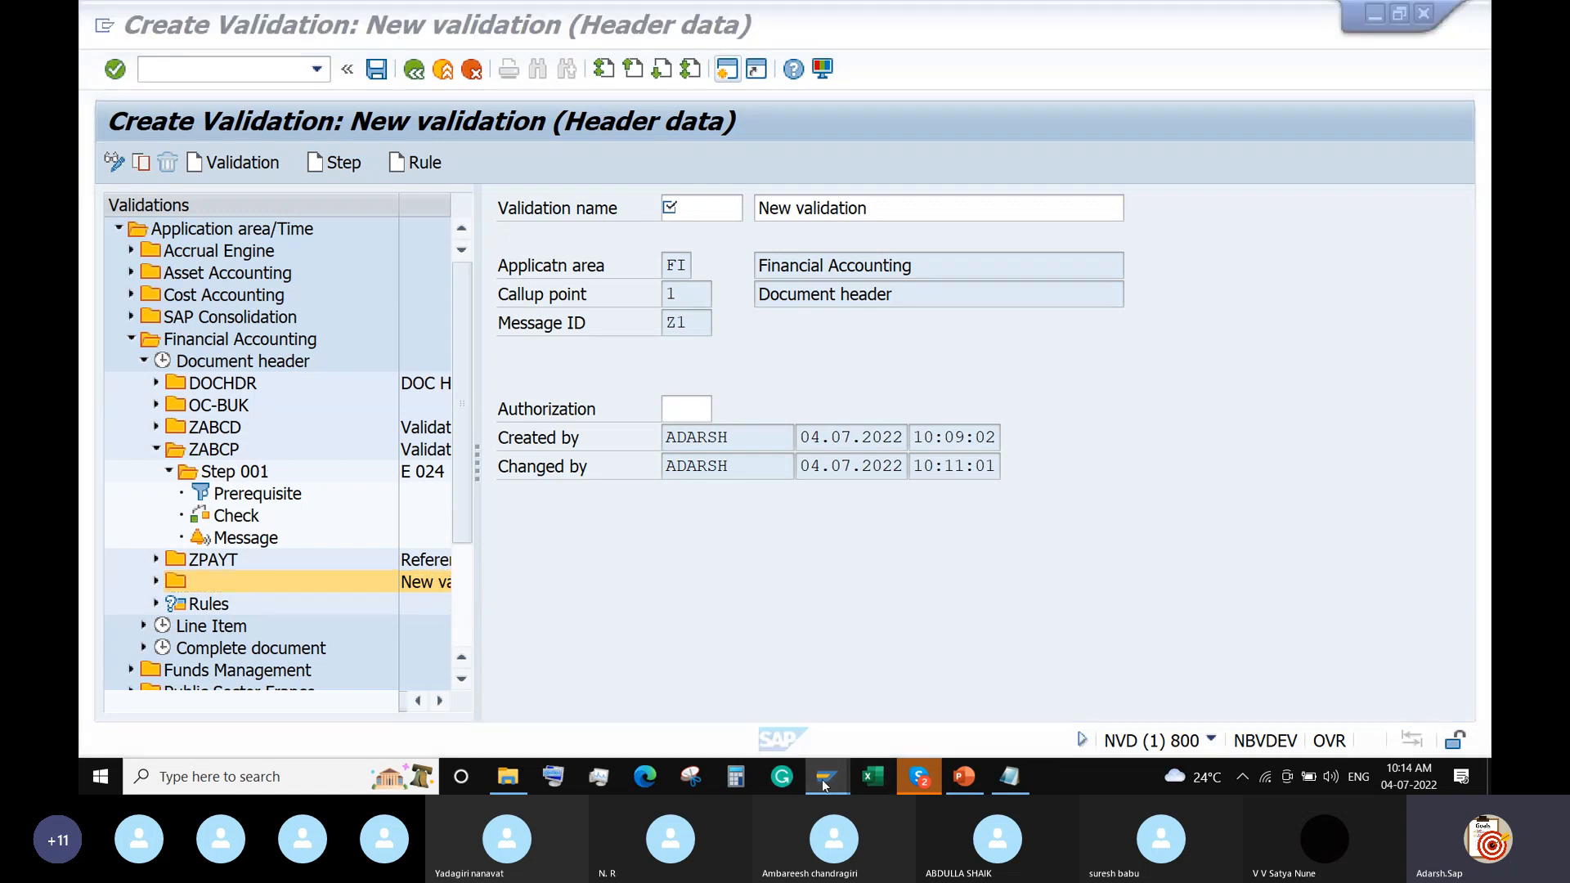
mouse_move(824, 785)
mouse_move(1037, 693)
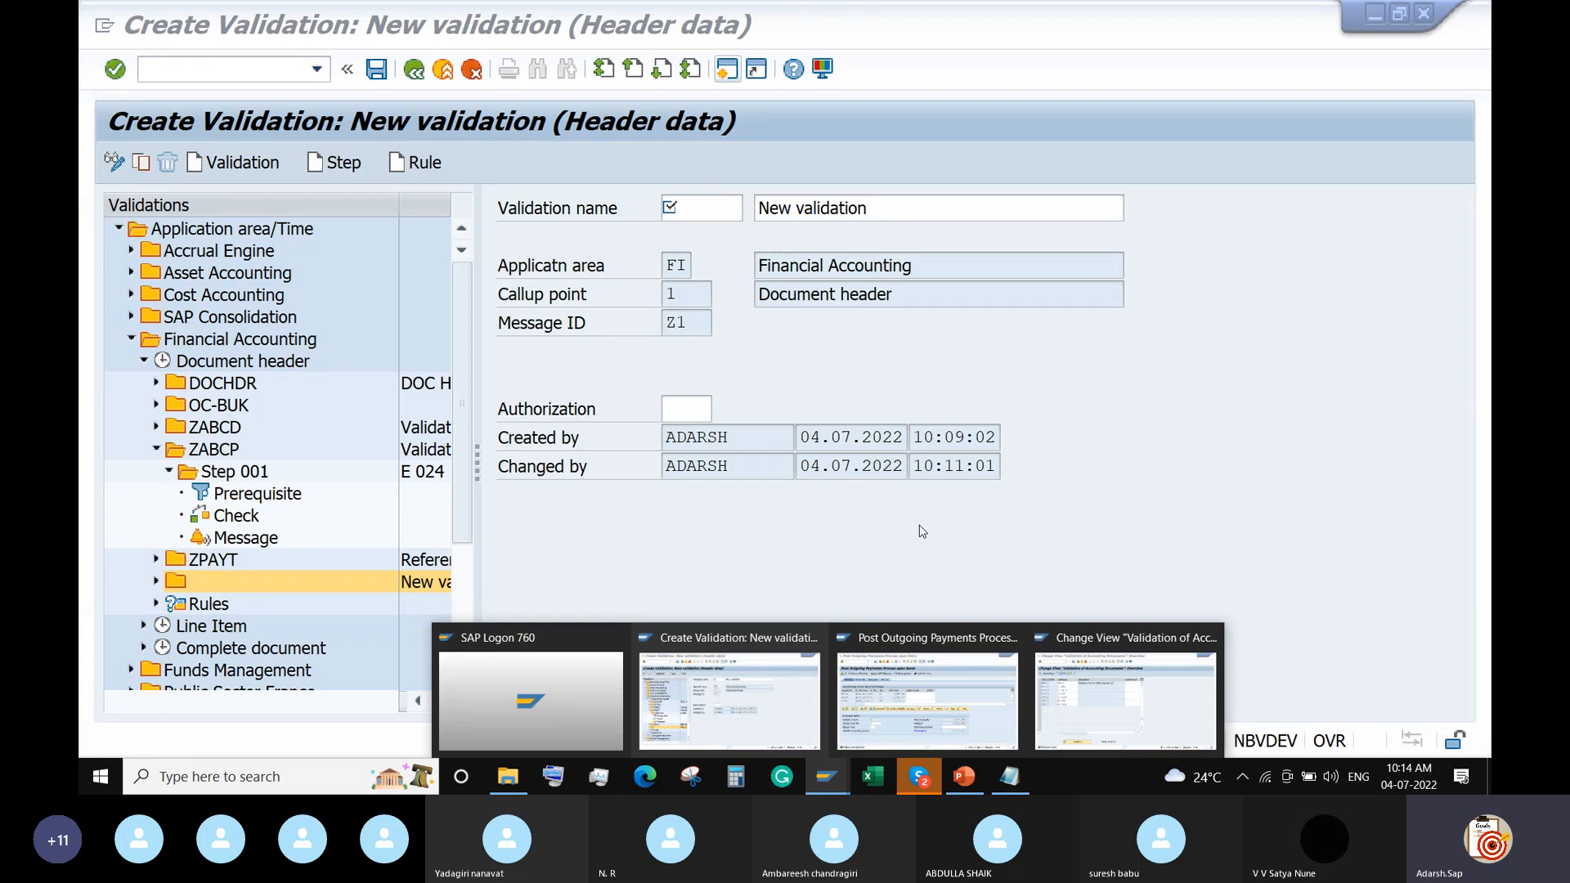
left_click(966, 418)
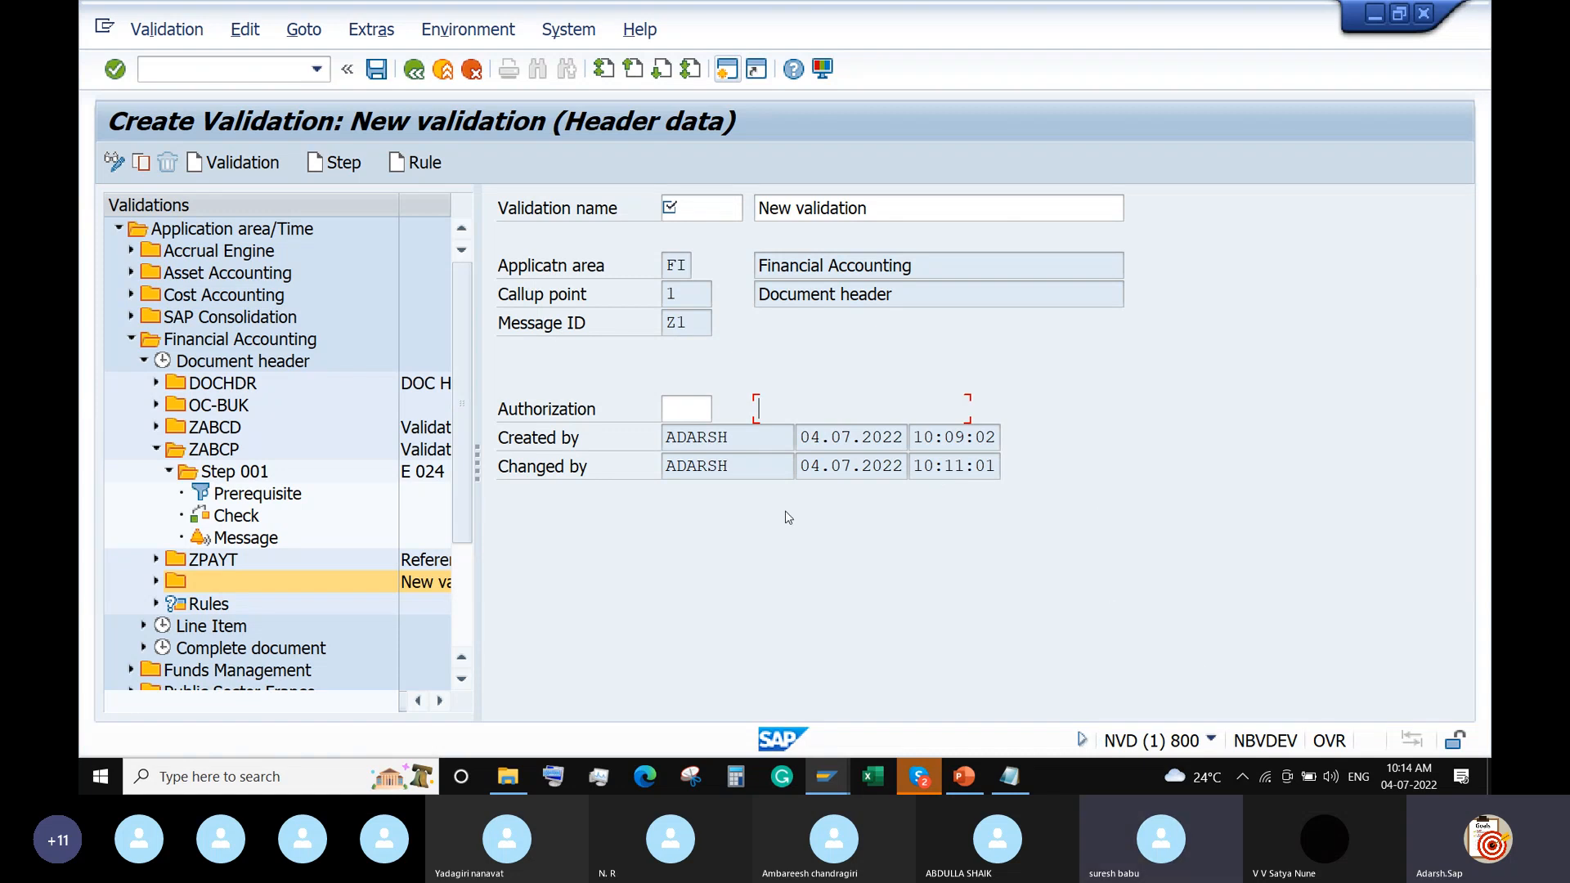
key("F12")
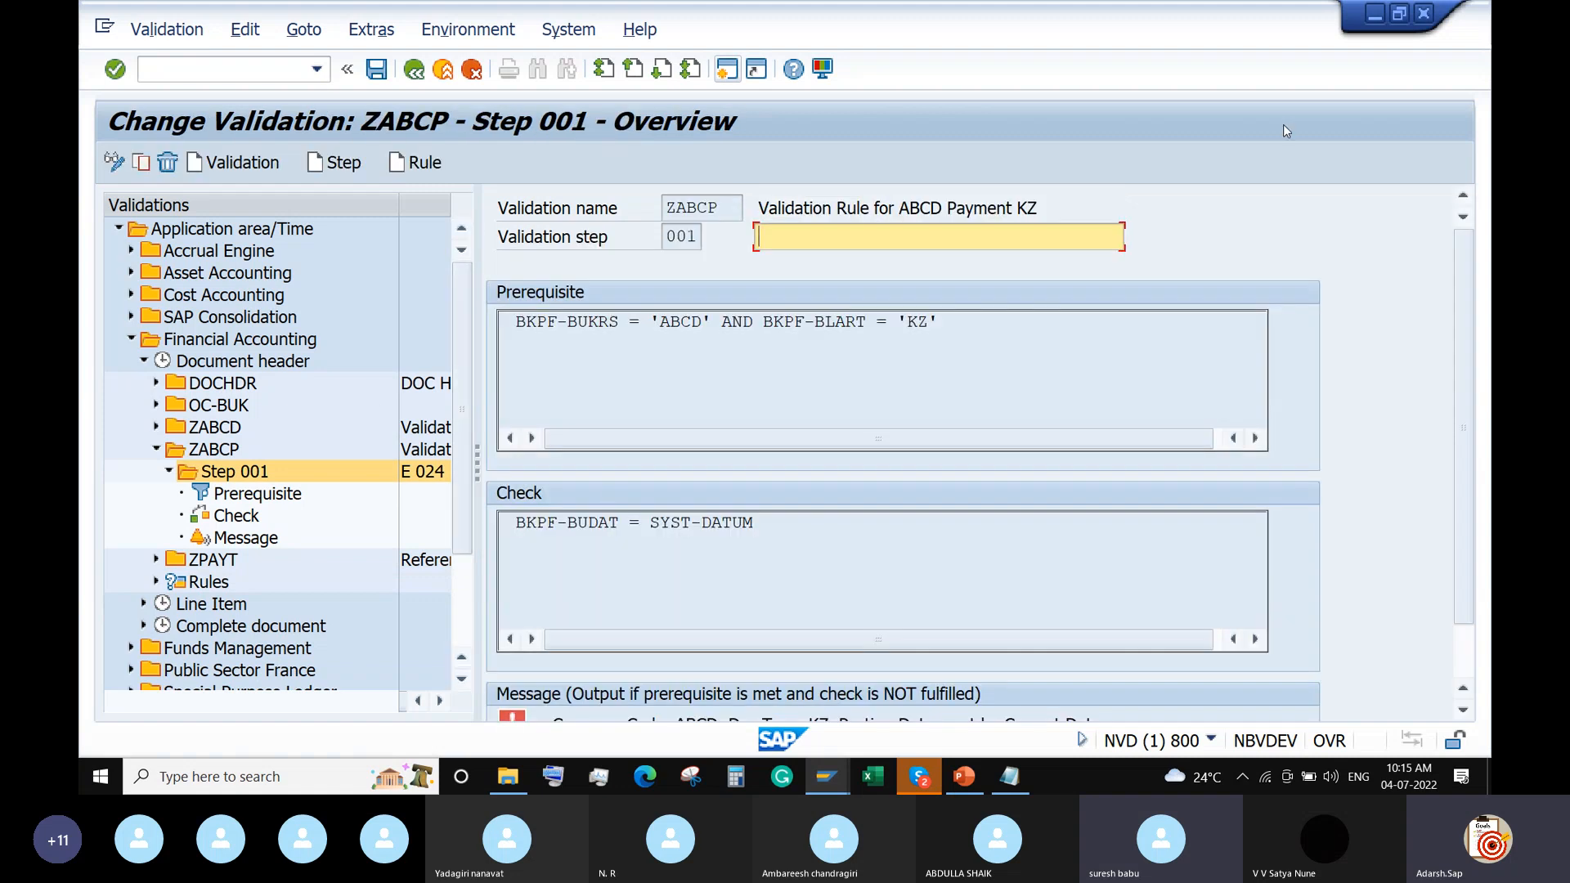
Leave the validation maintenance with a transaction command and switch to the Skype call window
key("ctrl+slash")
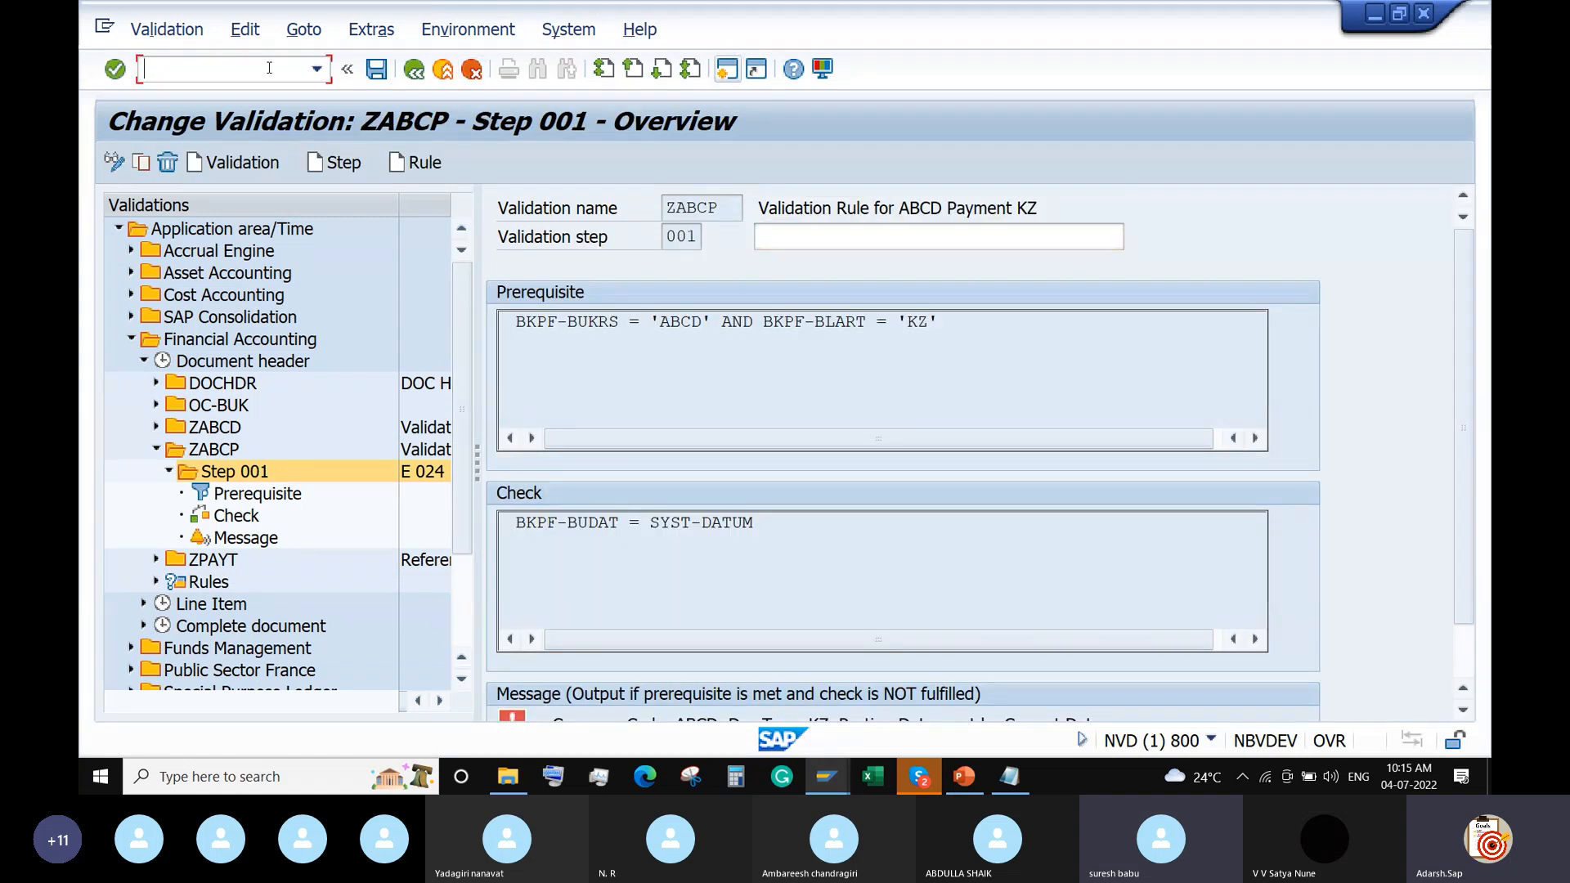
type("/nob28")
key("Return")
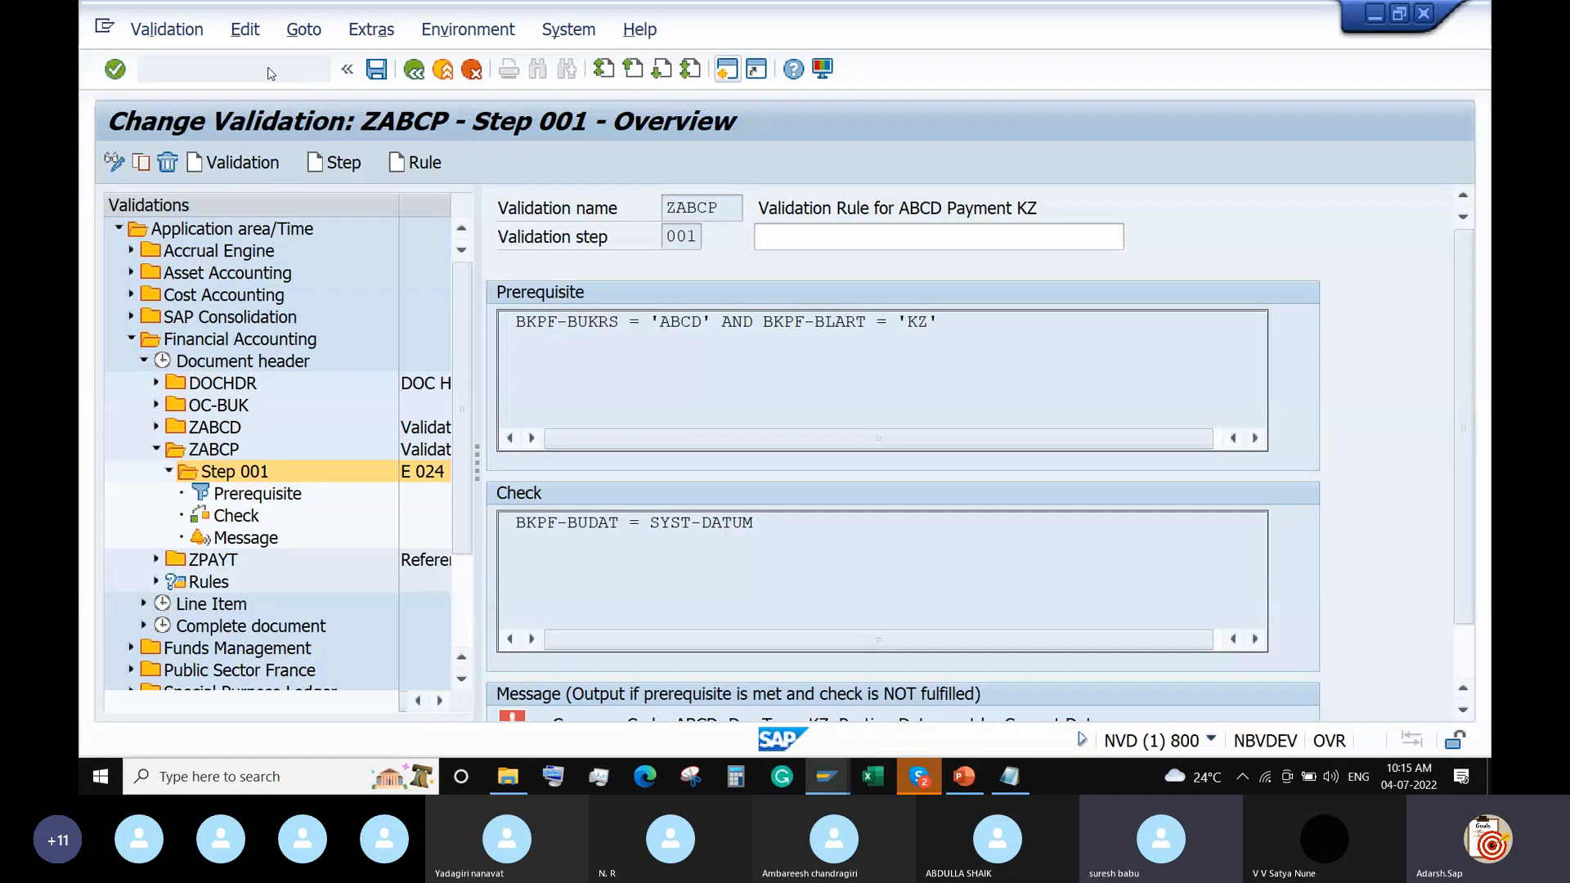
key("alt+Tab")
key("alt+Tab")
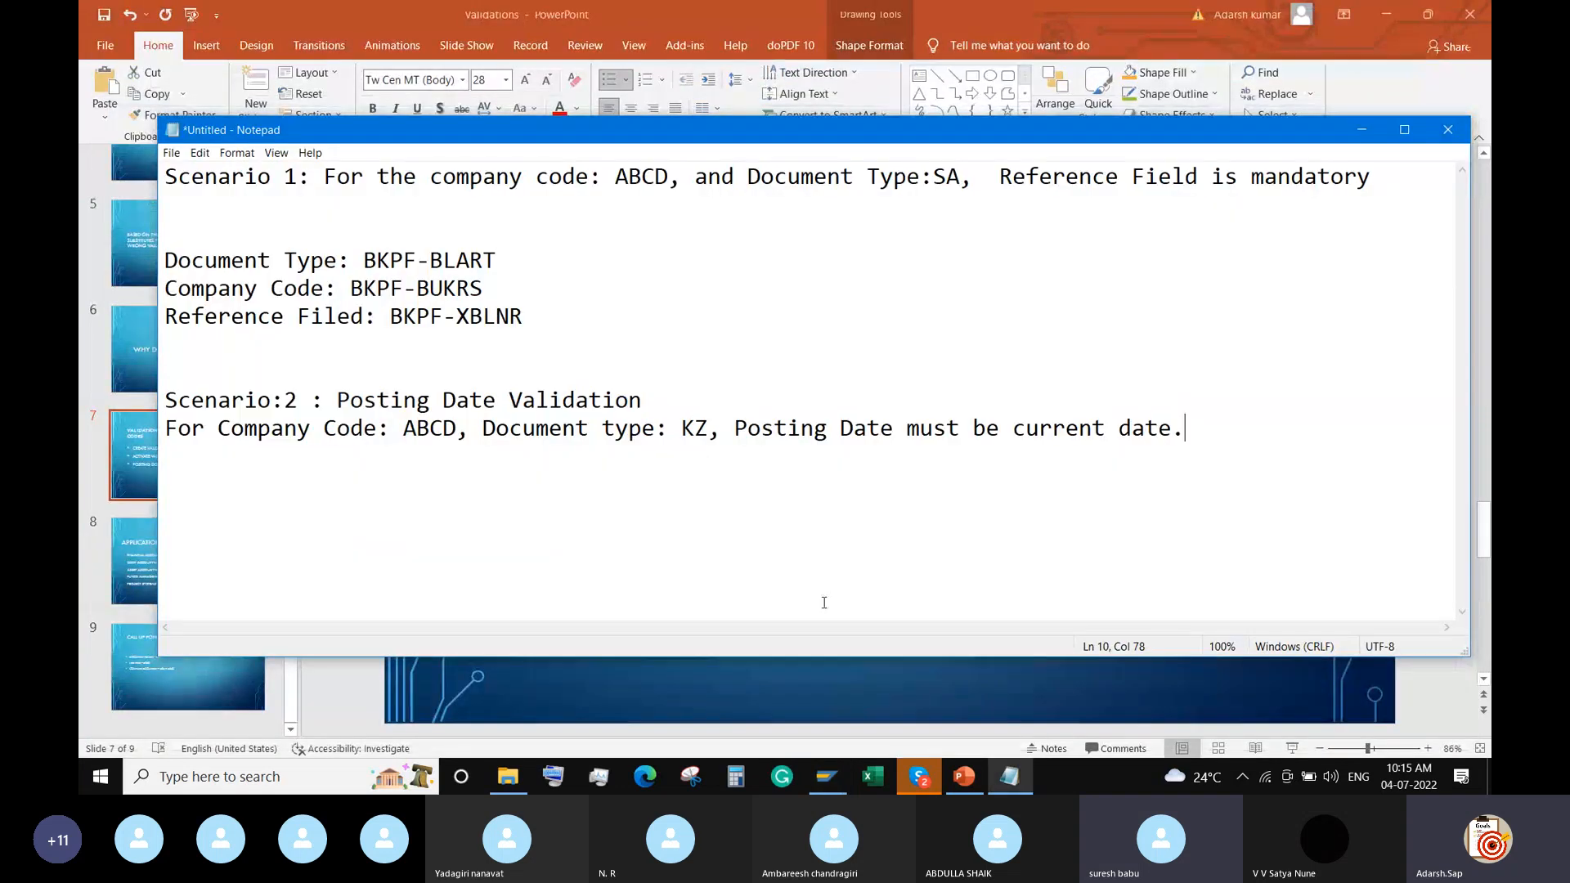
mouse_move(919, 777)
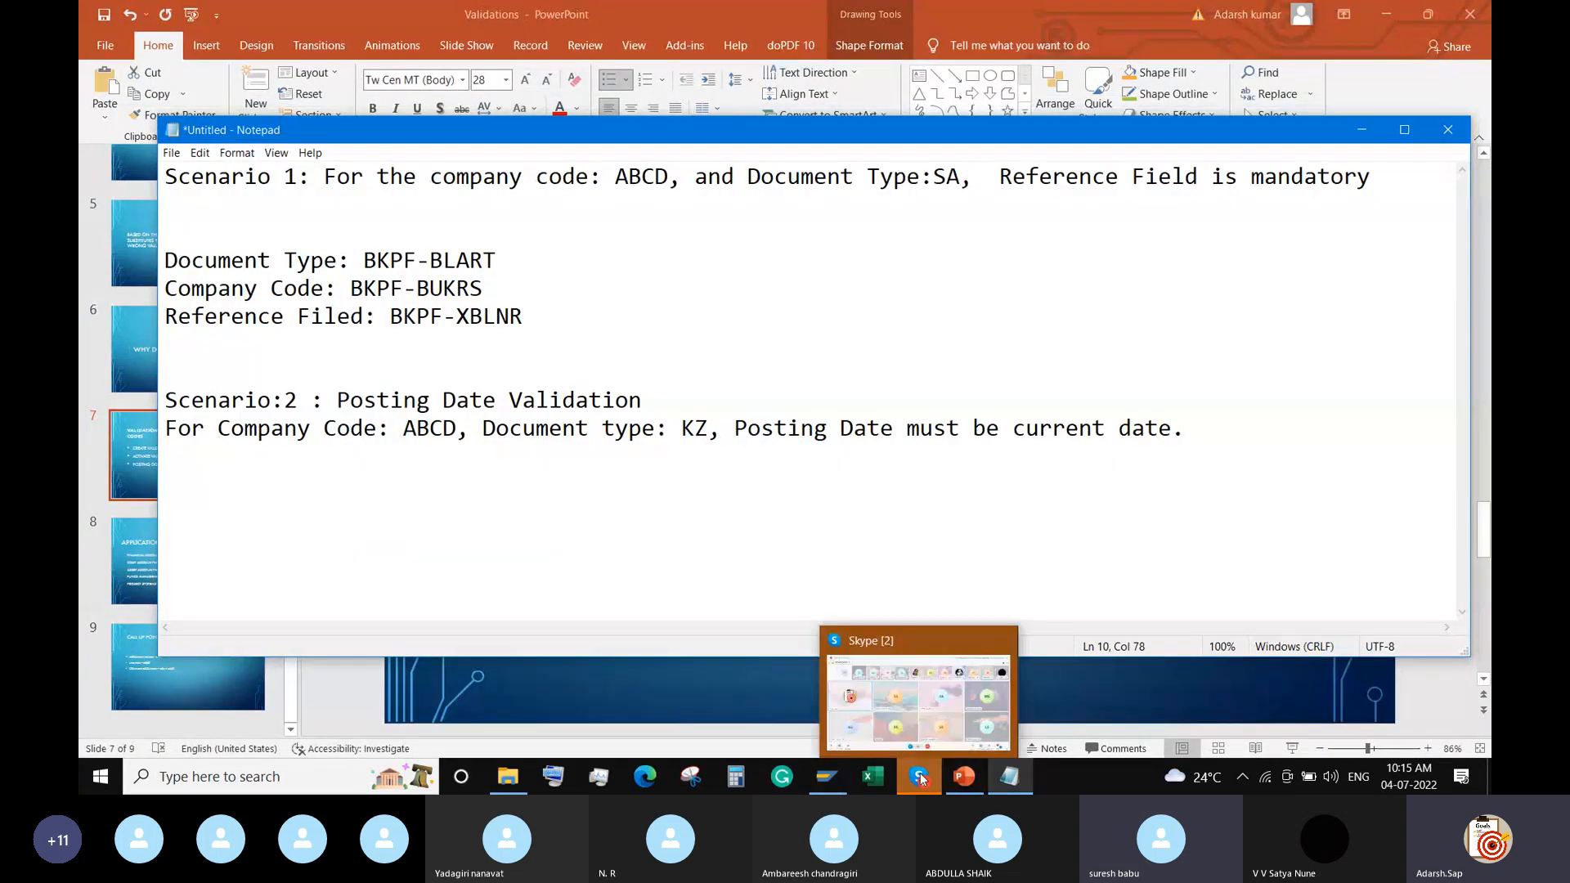
left_click(922, 715)
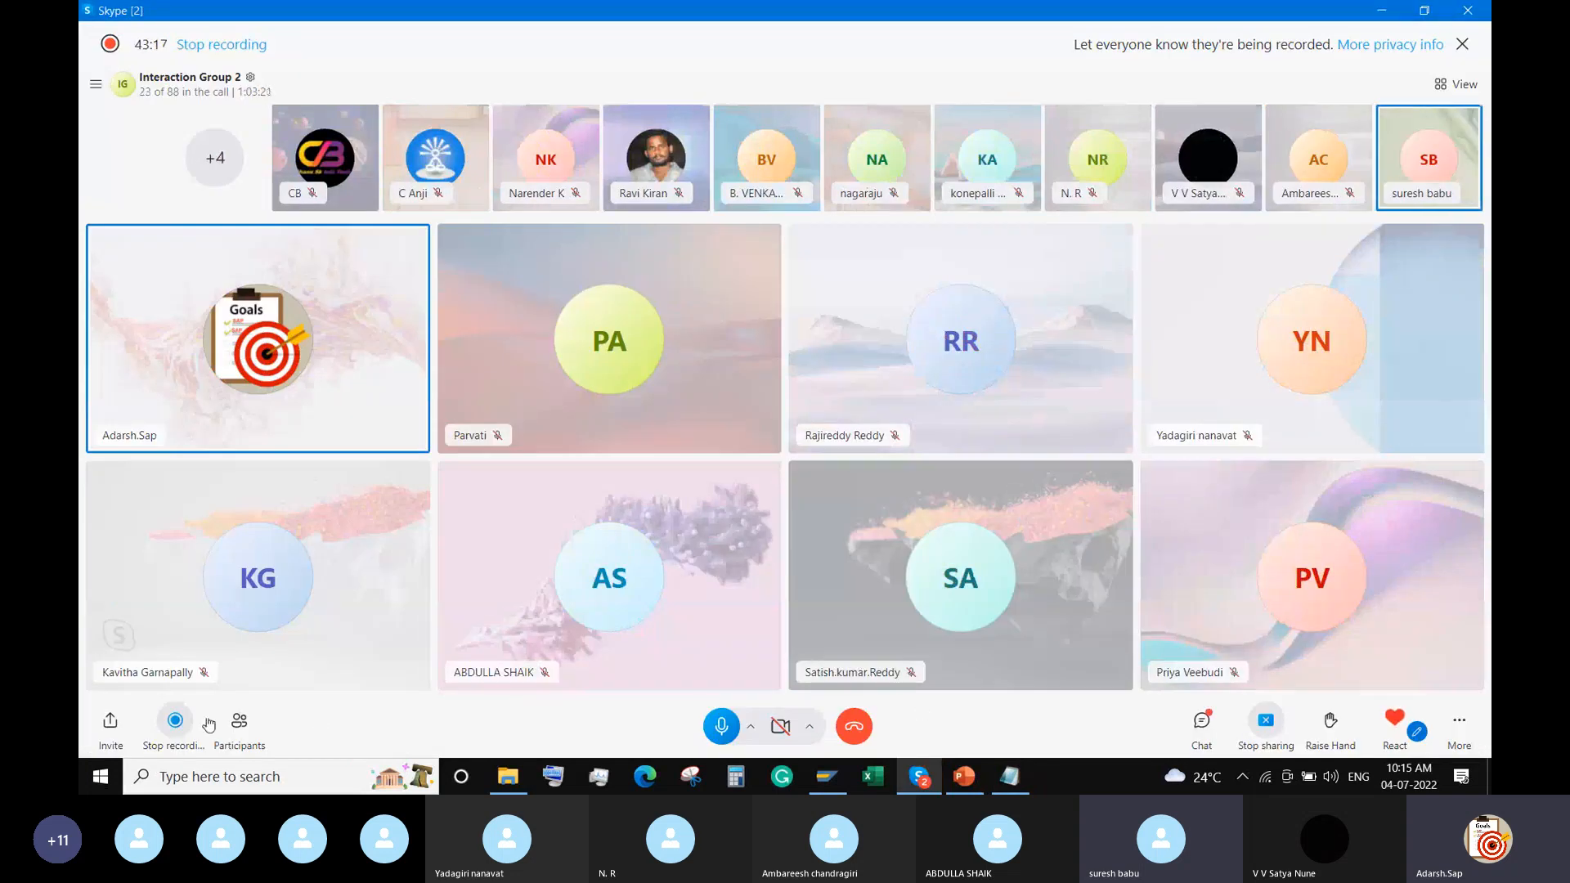